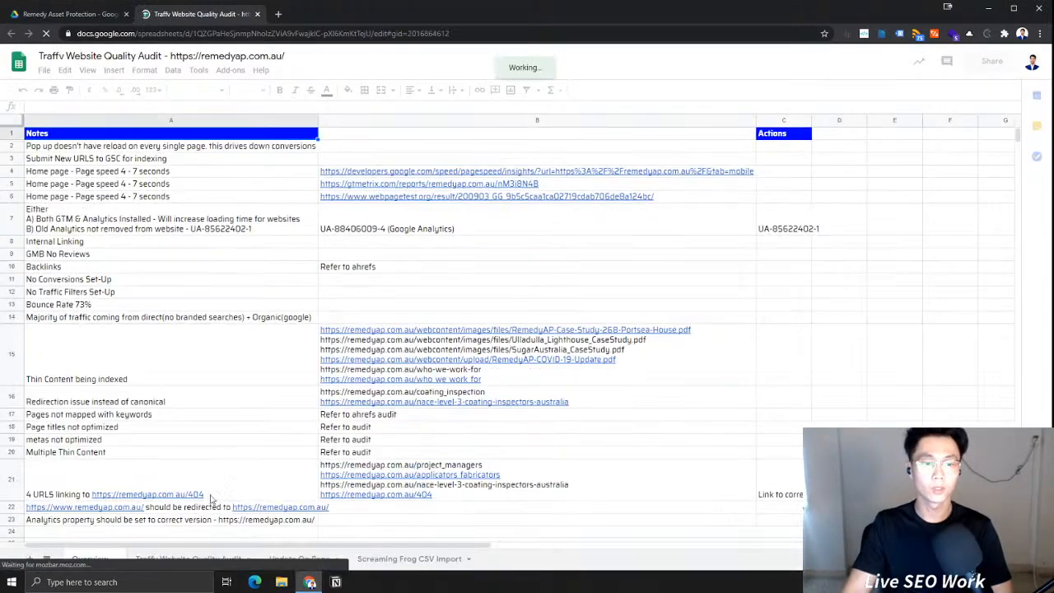
Open the Update On Page sheet of the website quality audit
click(214, 556)
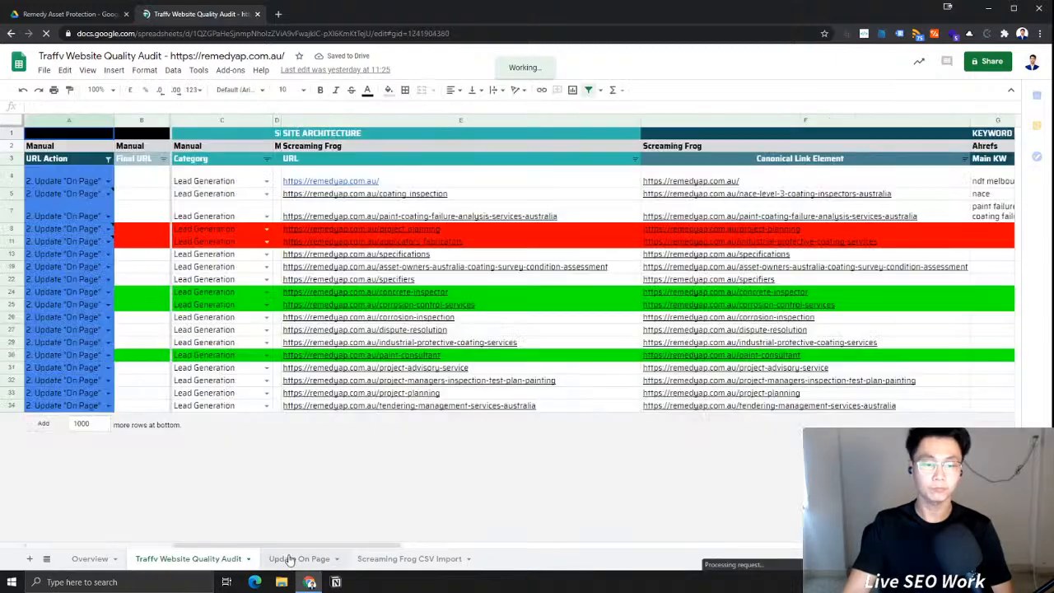
click(290, 560)
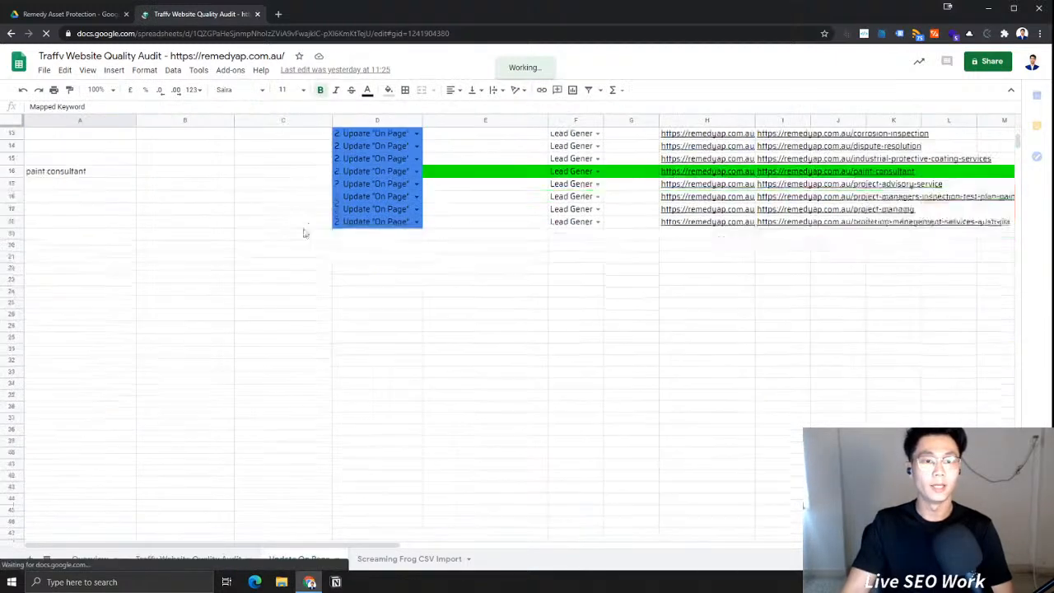
click(173, 220)
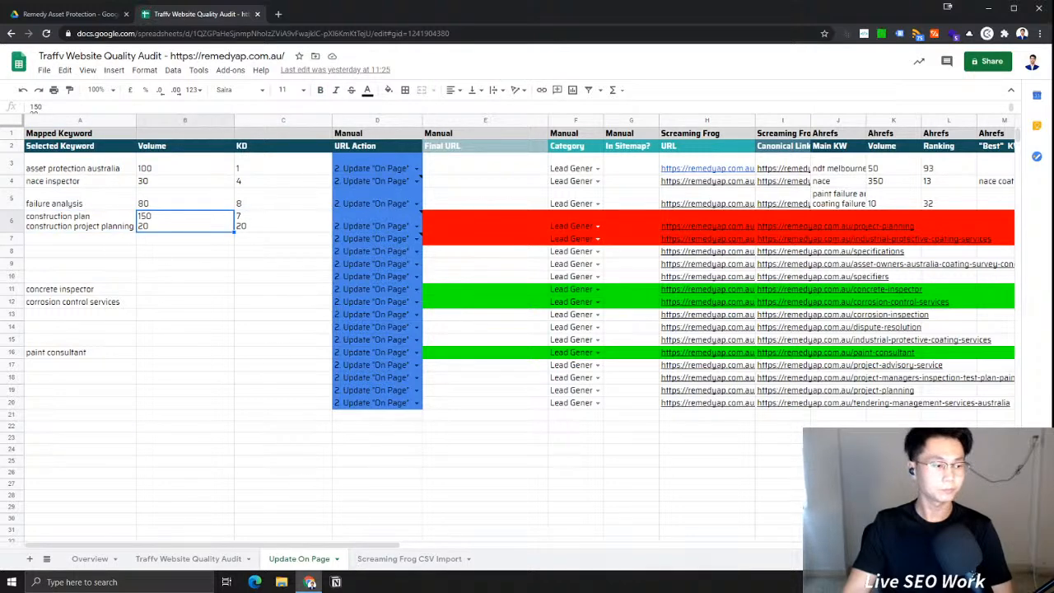
Examine the selected keywords, volume and KD in row 6 and its neighbouring rows
click(73, 231)
click(166, 231)
click(260, 229)
click(124, 226)
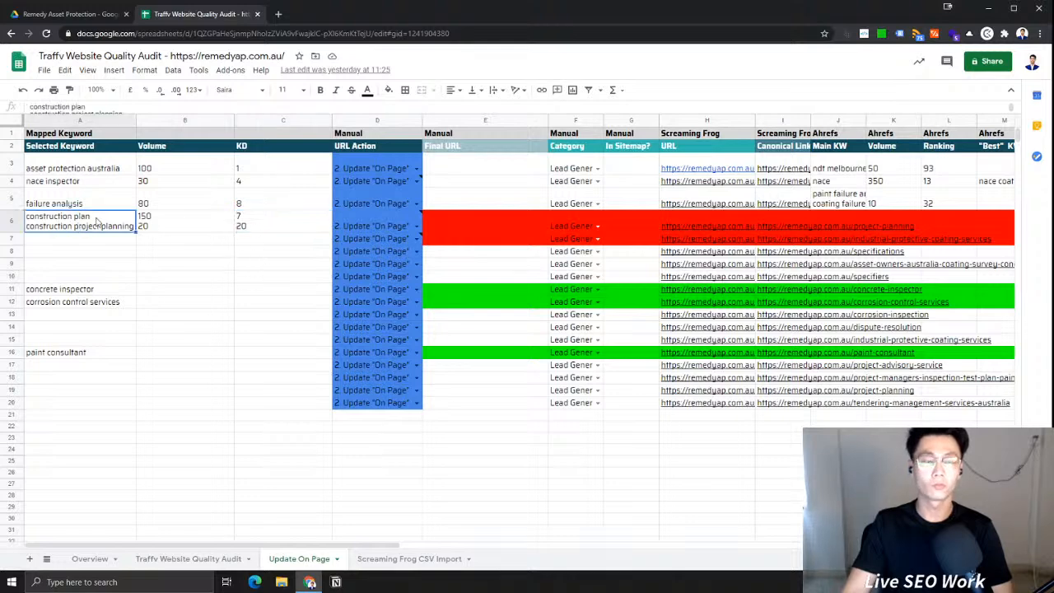
click(222, 221)
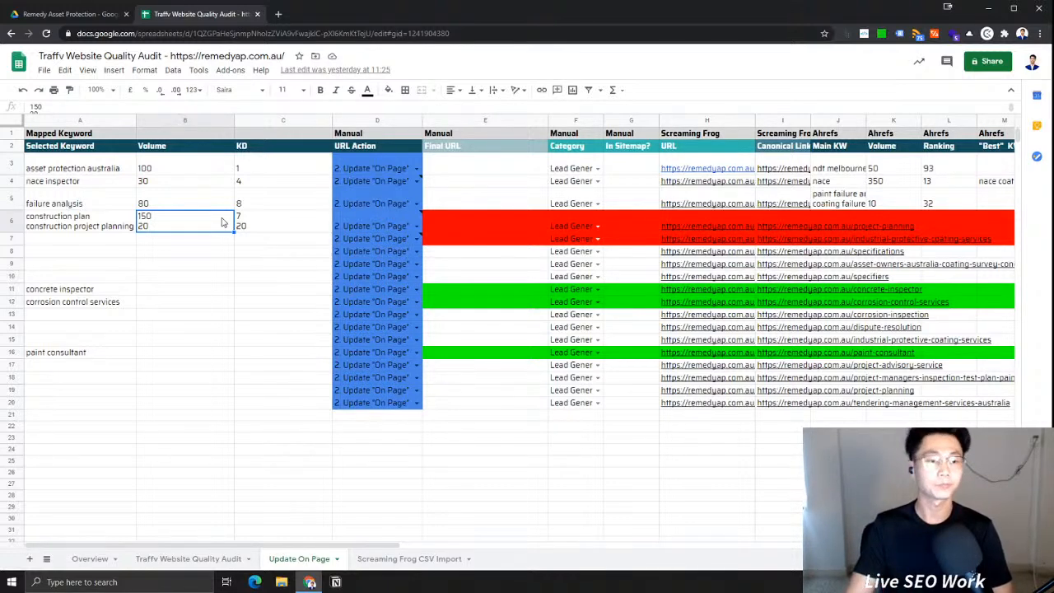
click(120, 224)
click(105, 255)
click(250, 264)
click(89, 235)
click(91, 227)
click(228, 226)
click(294, 222)
click(120, 225)
click(207, 220)
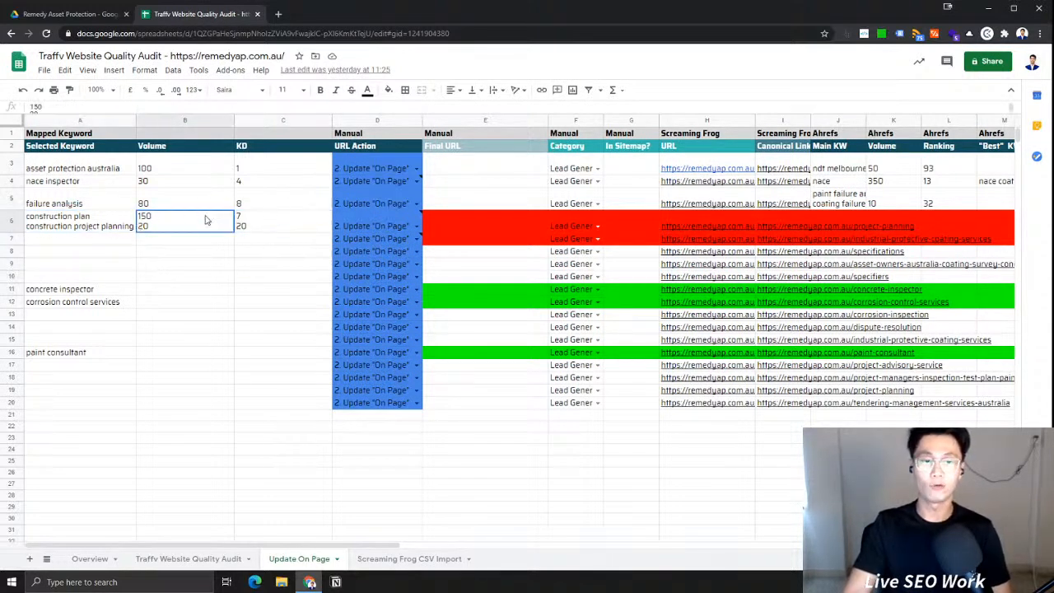
click(345, 205)
click(128, 207)
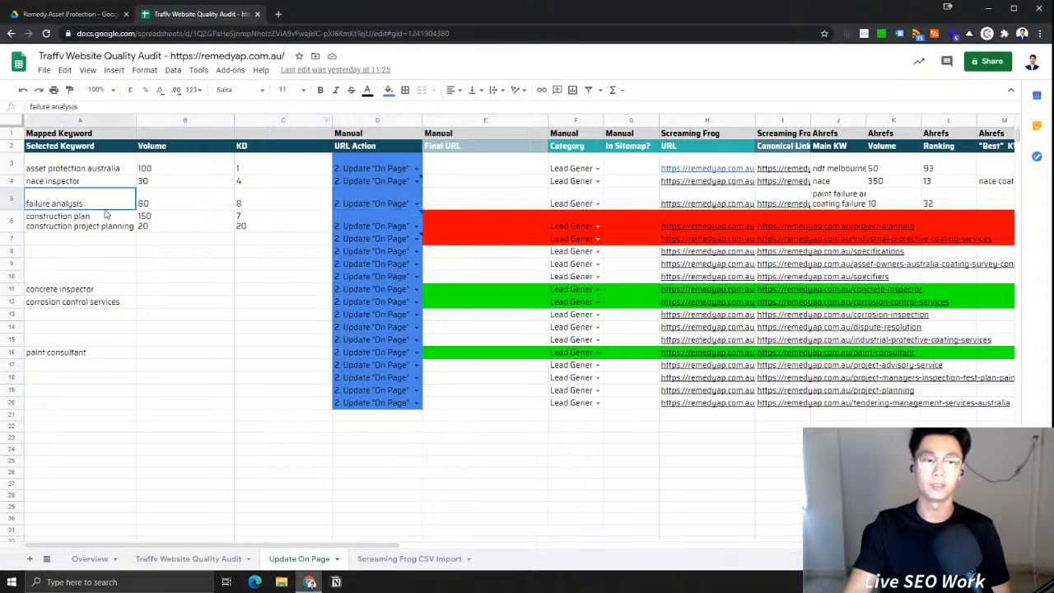
click(13, 221)
click(80, 223)
click(174, 229)
click(292, 224)
click(190, 227)
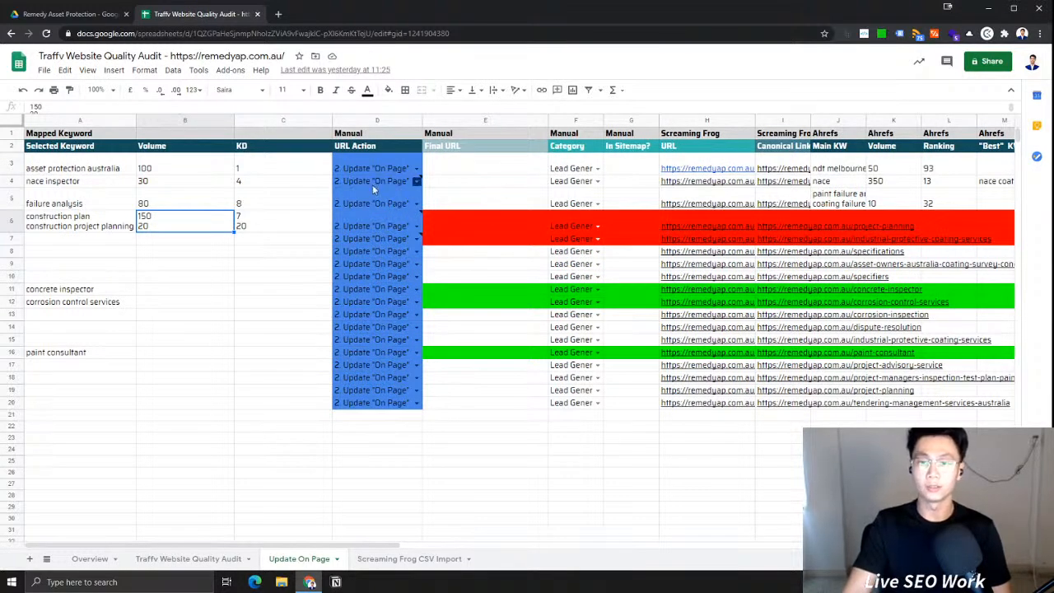
click(78, 229)
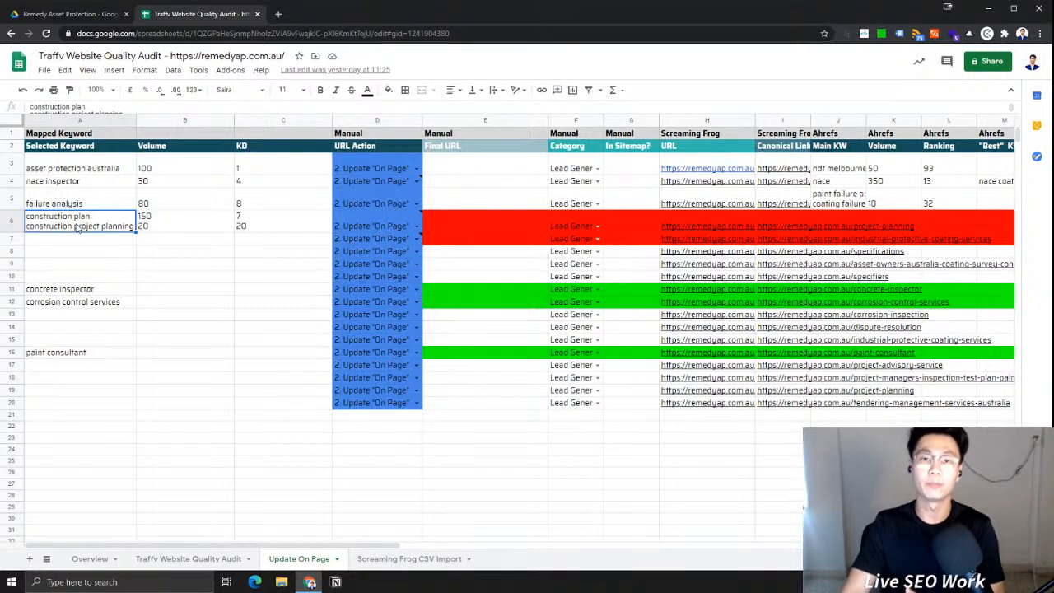
click(103, 241)
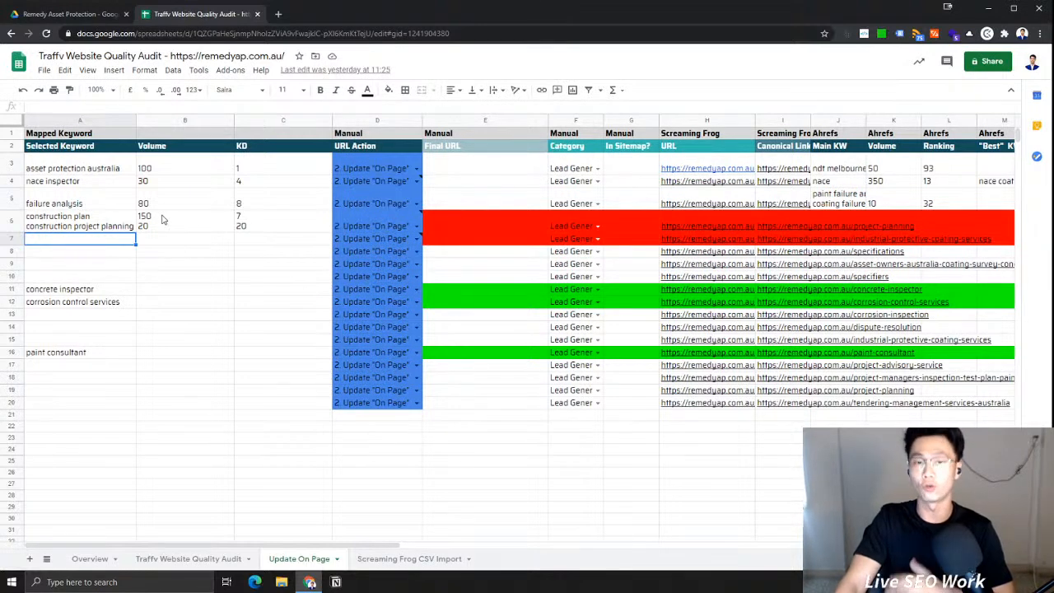
click(162, 219)
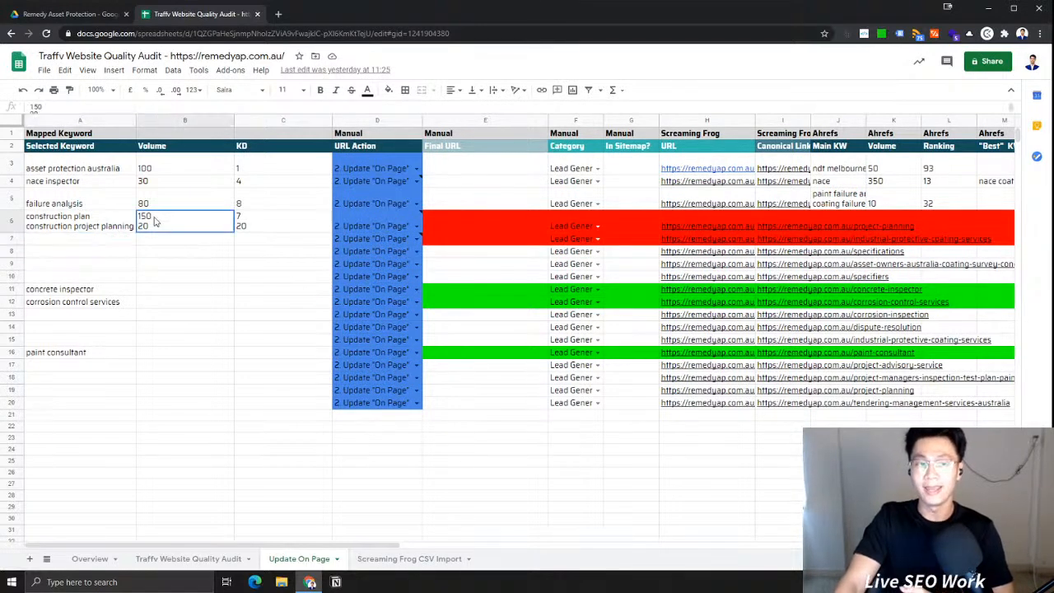
click(85, 221)
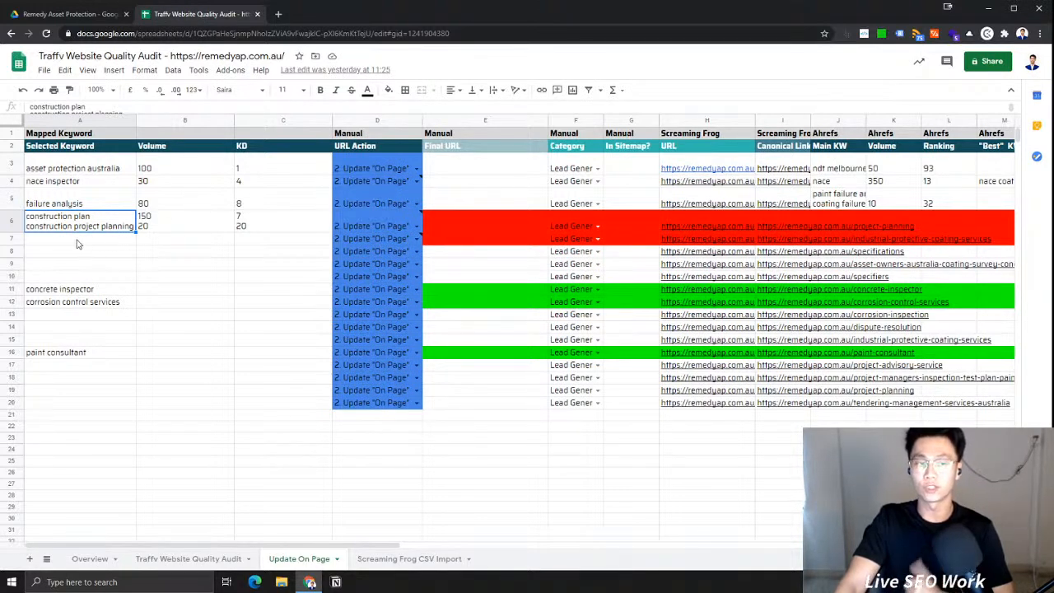
Open Ahrefs in a new browser tab and sign in to reach the dashboard
click(278, 14)
text(ahrefs)
key(Return)
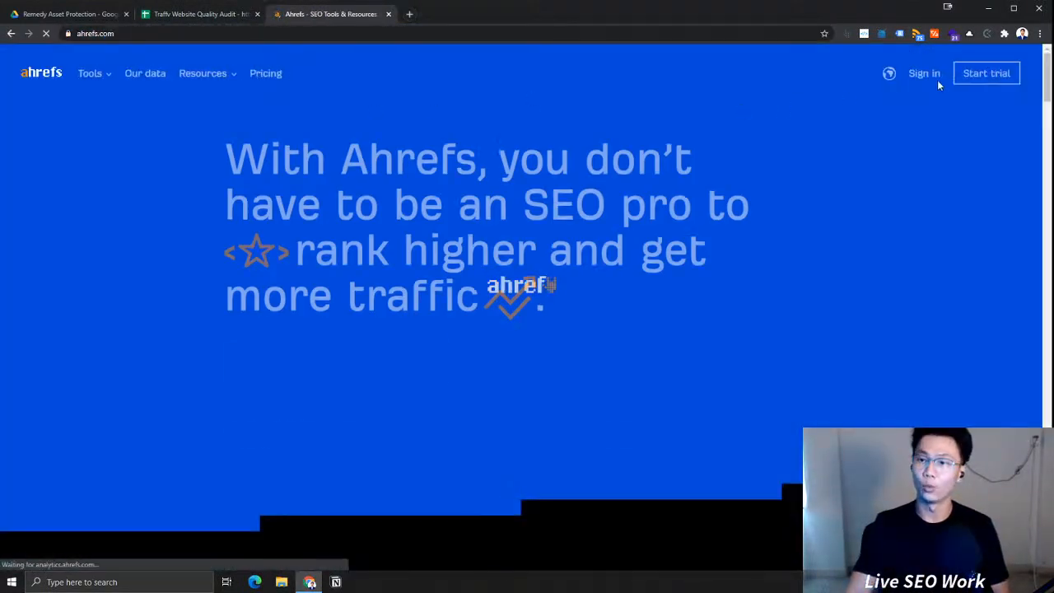
click(924, 74)
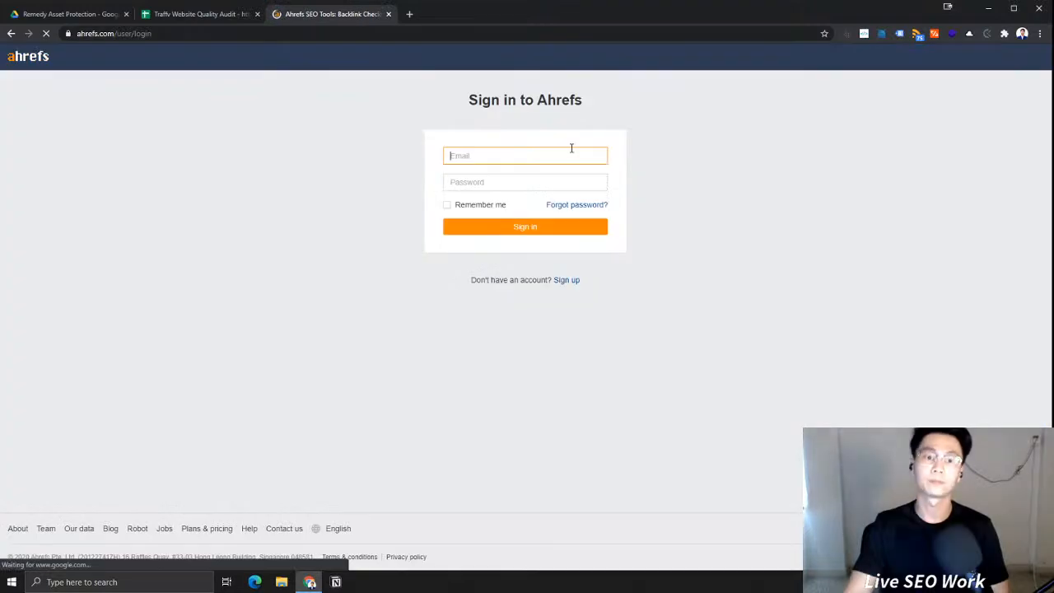
drag(499, 16, 449, 0)
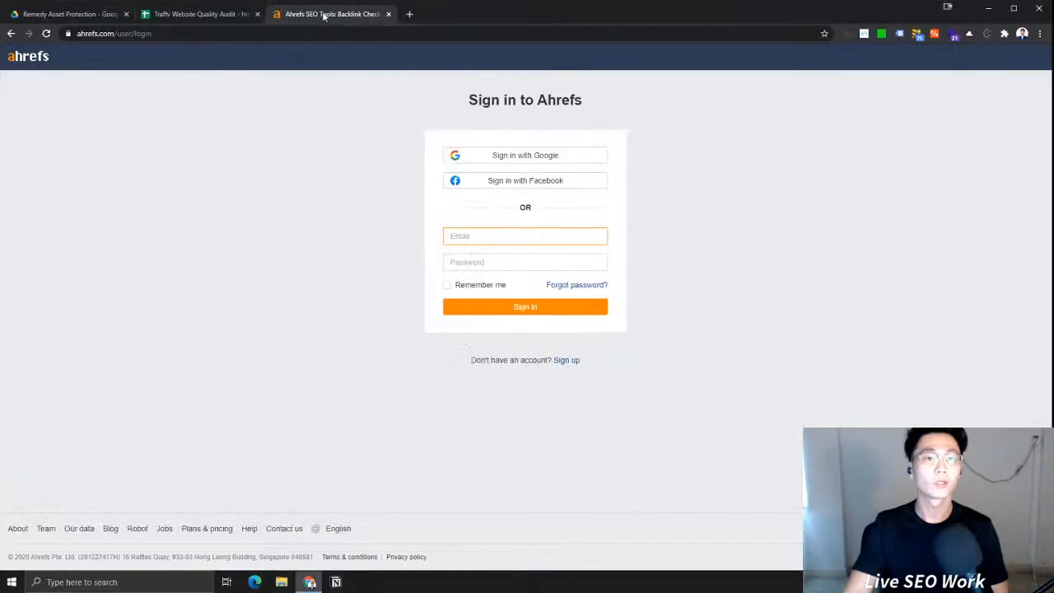
drag(320, 17, 1053, 33)
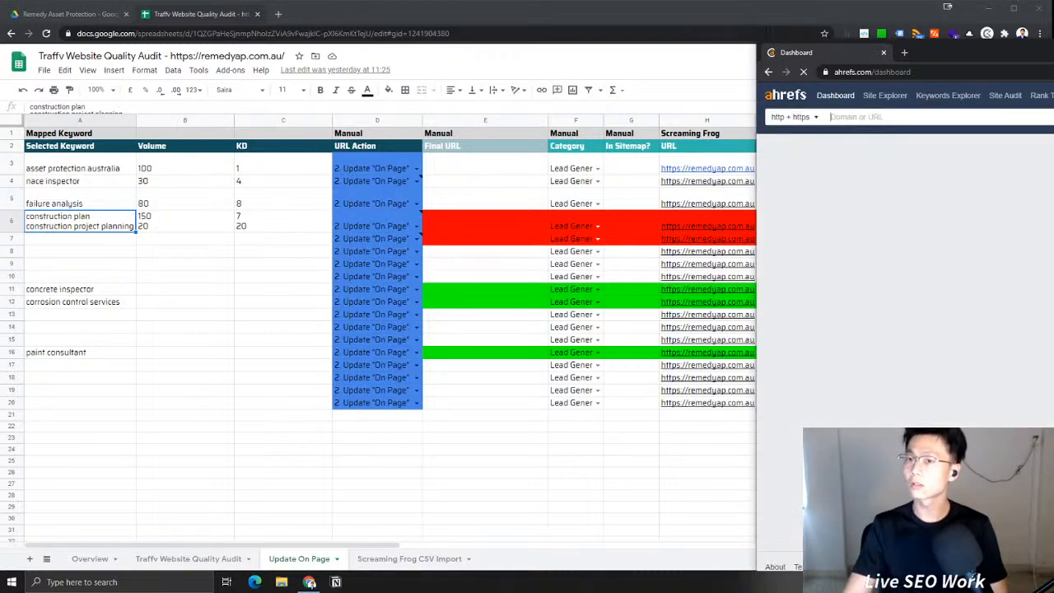
drag(864, 55, 355, 39)
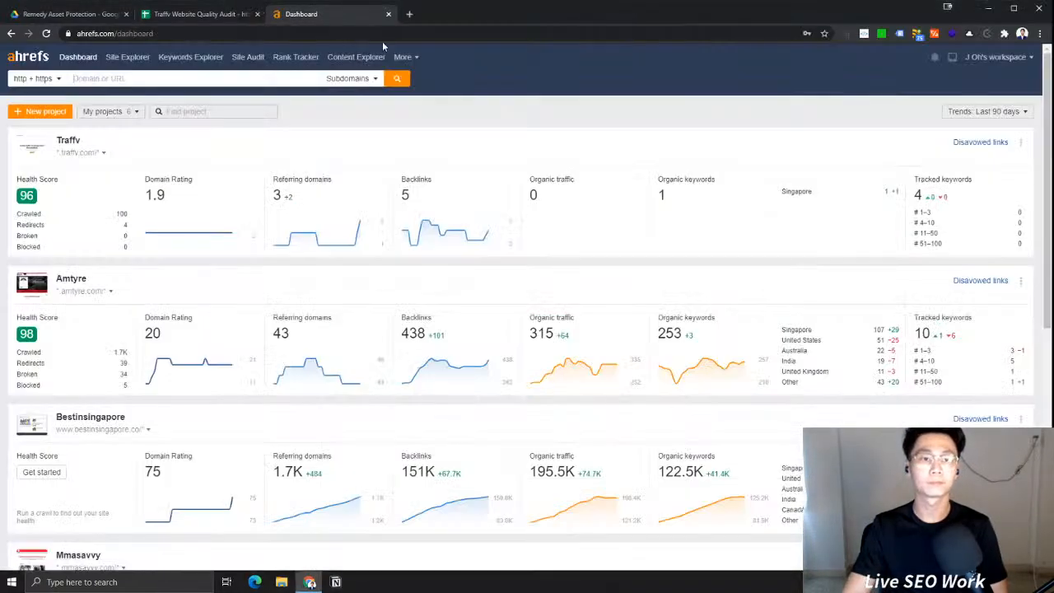
Look up the specifications page URL from row 8 in Ahrefs as an exact URL and check its organic keywords
click(175, 14)
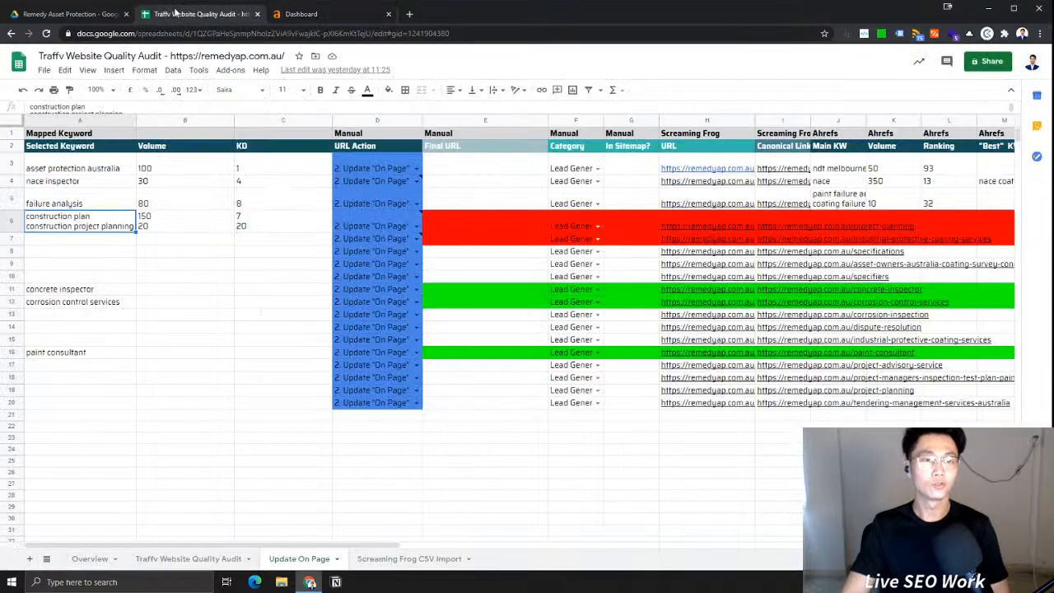
click(12, 239)
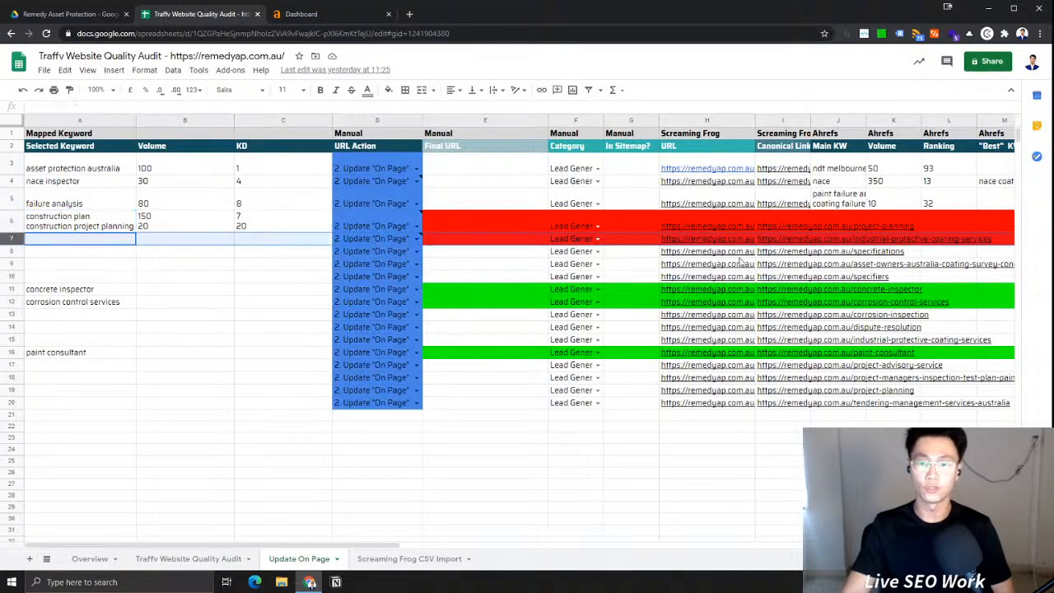
click(731, 252)
key(ctrl+c)
click(298, 14)
click(257, 79)
key(ctrl+v)
click(366, 79)
click(361, 100)
click(396, 79)
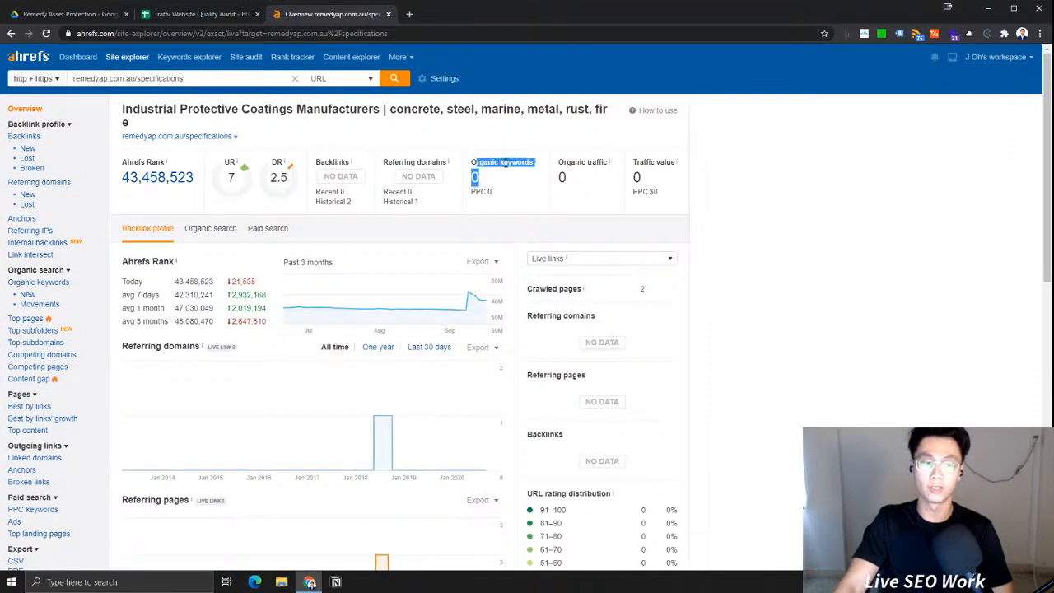
mouse_move(506, 188)
mouse_down()
mouse_move(465, 157)
mouse_move(497, 189)
mouse_up()
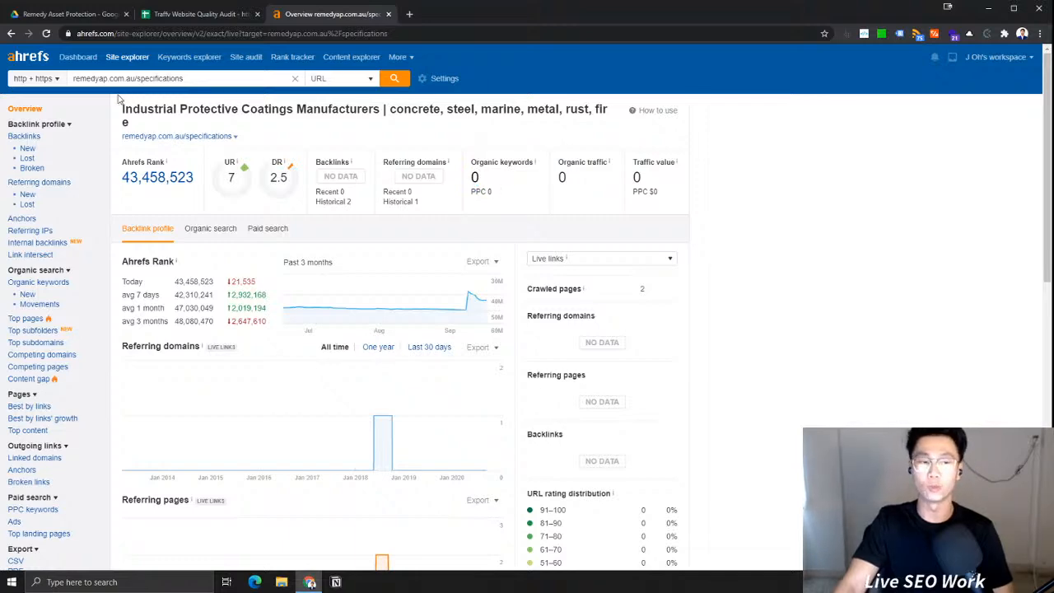
Return to the audit sheet and open the linked specifications page from the URL column of row 8
click(198, 14)
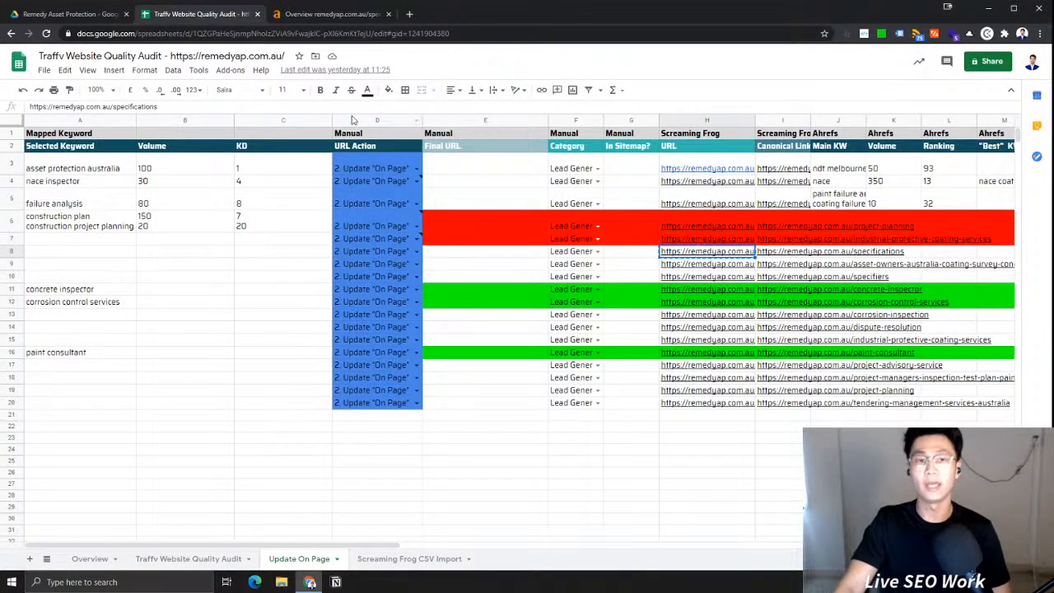
click(308, 17)
click(207, 15)
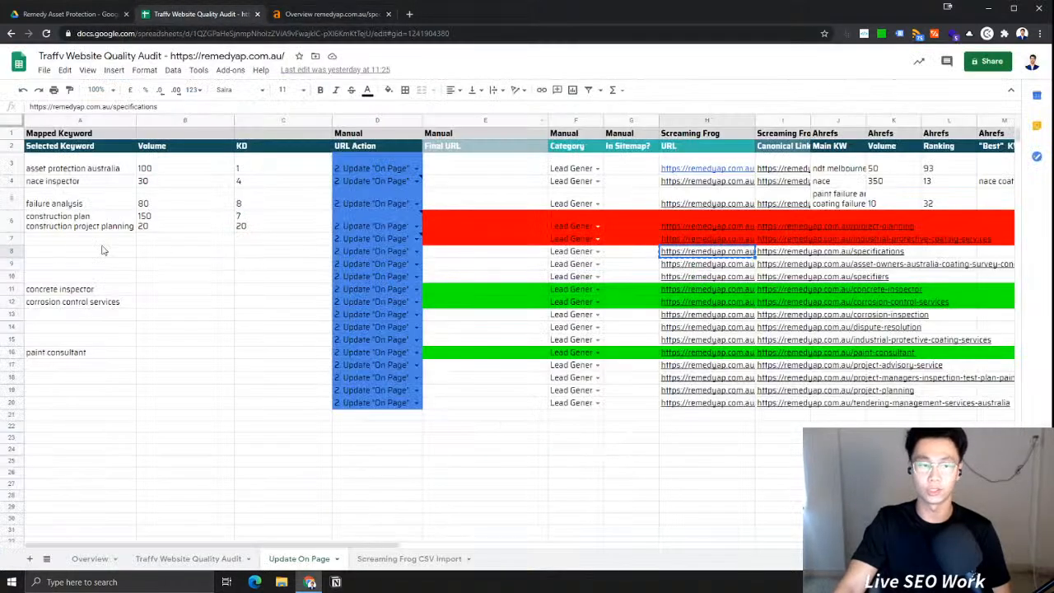
click(724, 242)
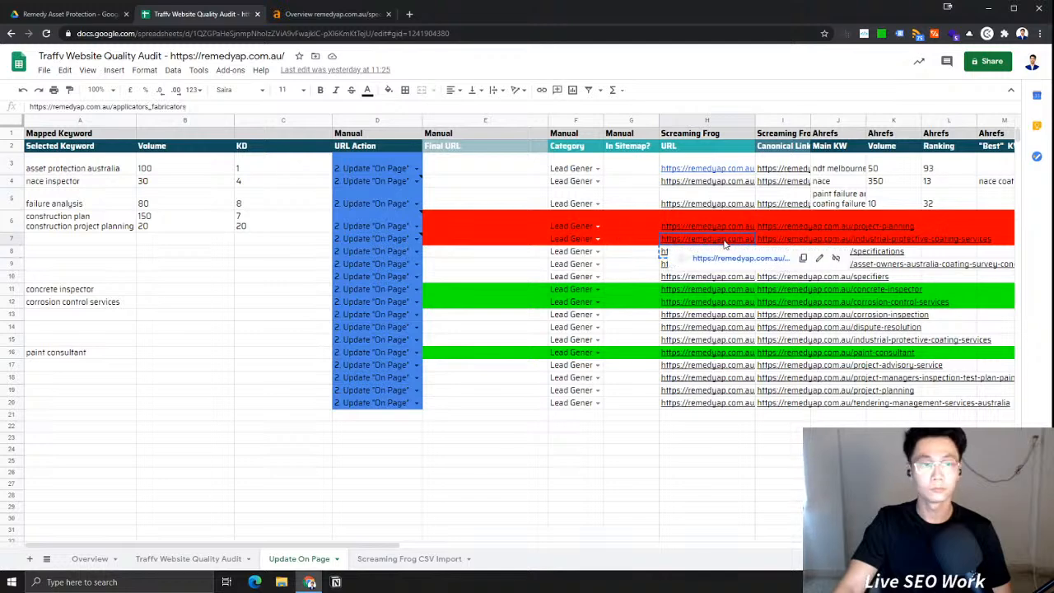
click(627, 255)
click(696, 244)
click(635, 256)
click(688, 255)
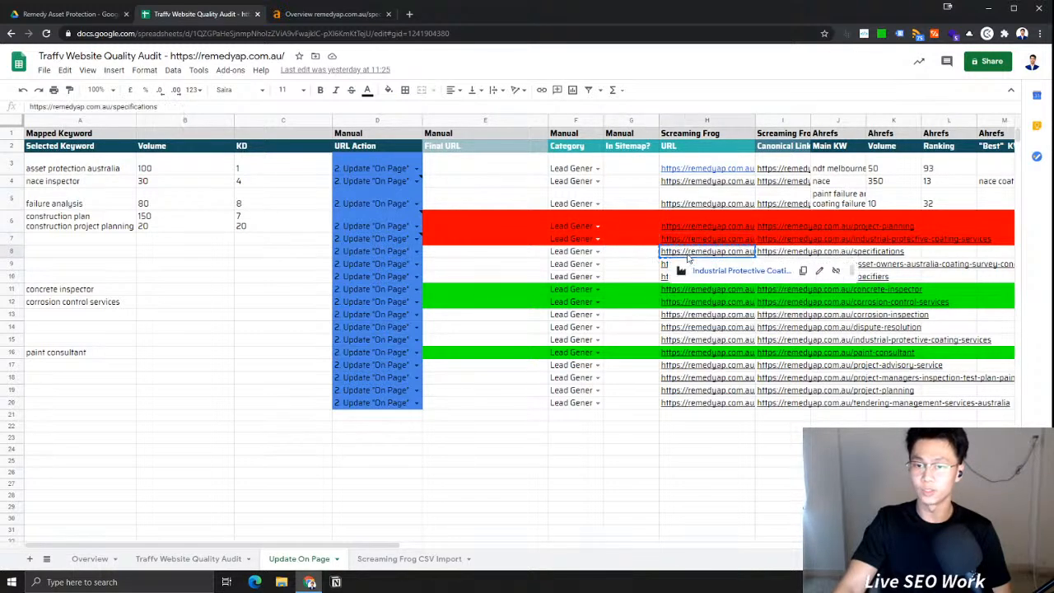
click(710, 273)
click(330, 15)
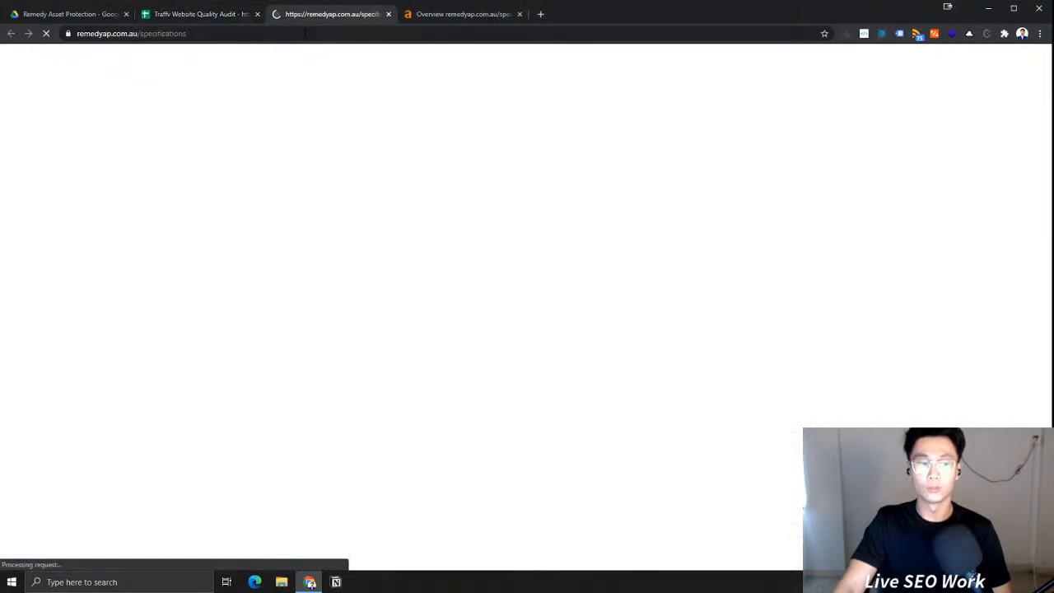
Open a blank Notepad window and place it over the side of the specifications page
click(184, 587)
text(n)
key(Return)
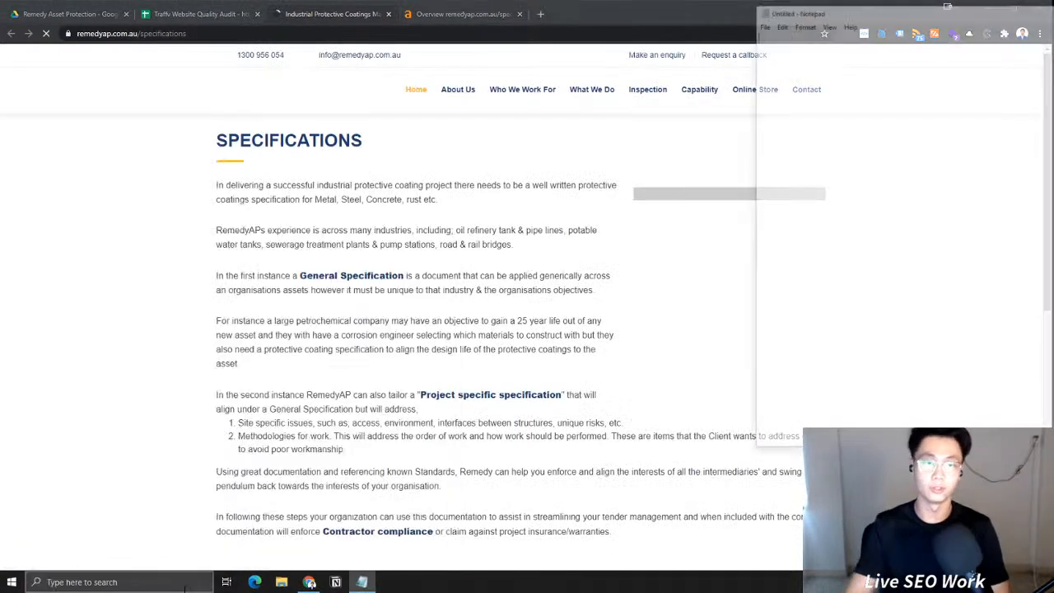
click(401, 272)
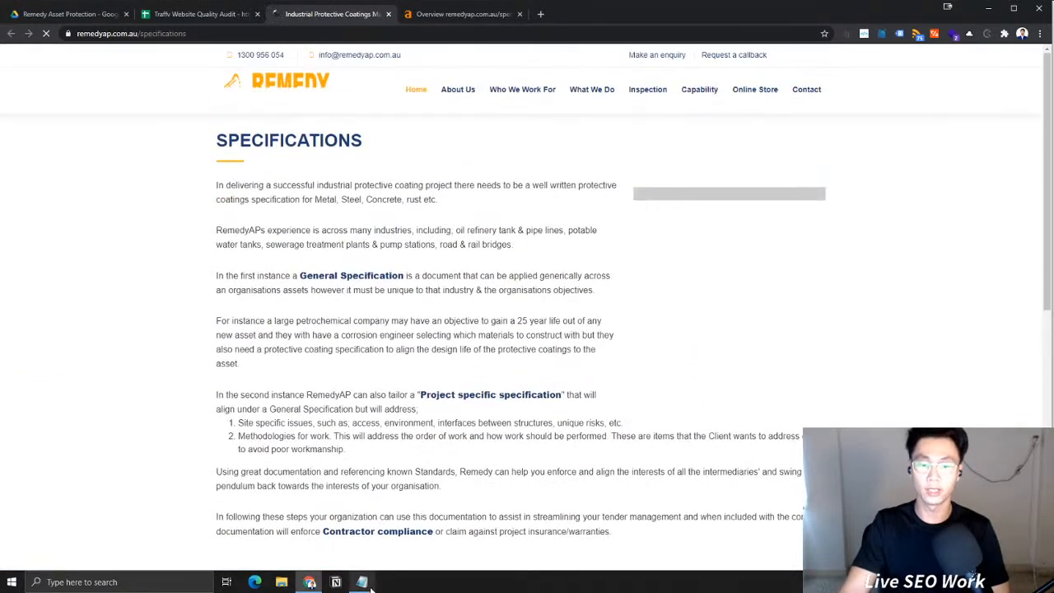
click(362, 582)
drag(854, 14, 806, 49)
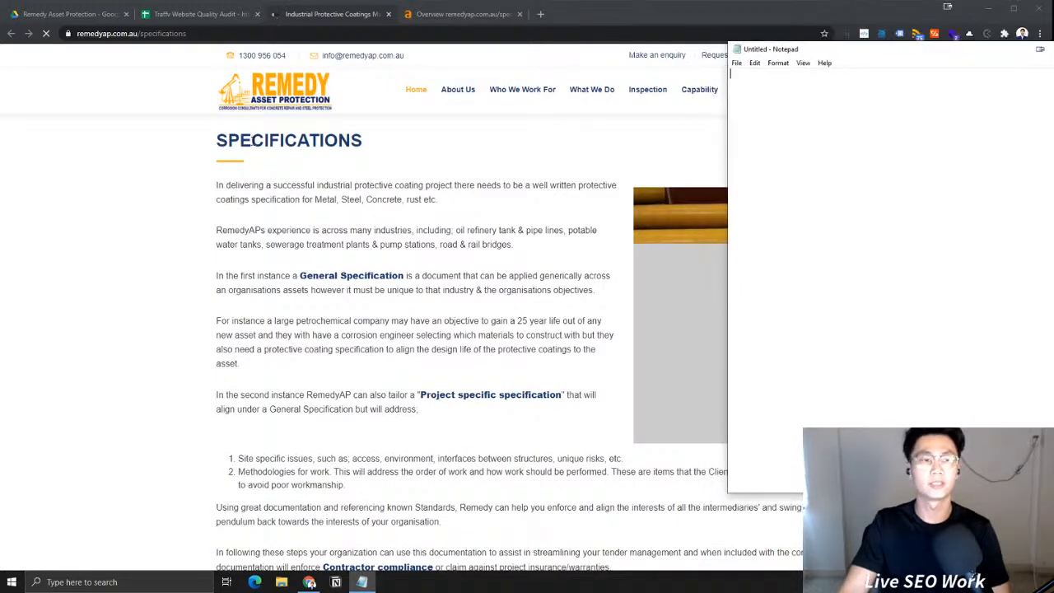
Copy the page heading SPECIFICATIONS from the website into the Notepad note
double_click(252, 140)
click(363, 581)
key(ctrl+v)
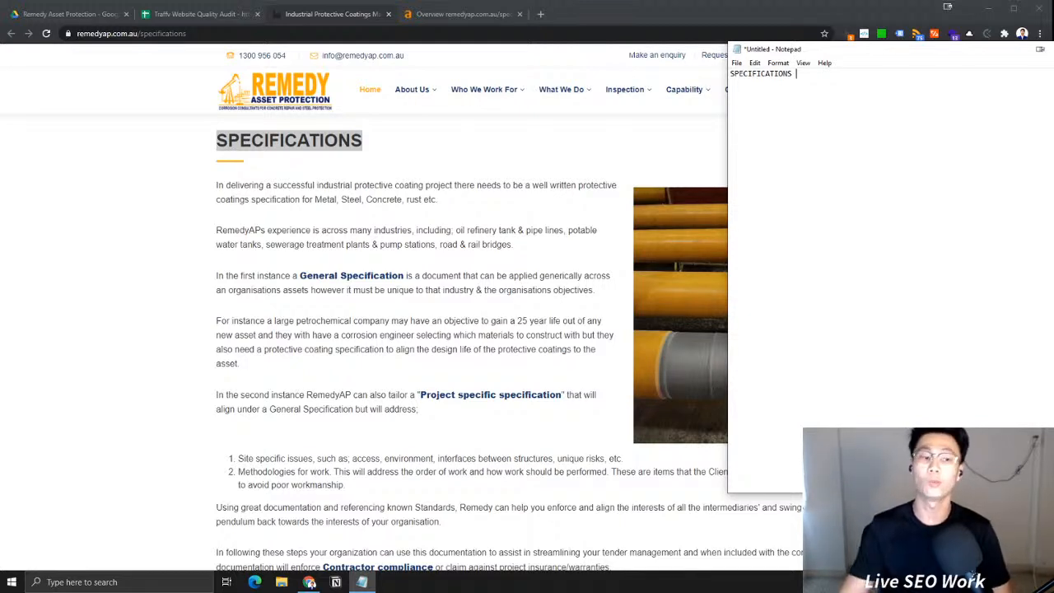
Add the title "Seed keywords" and a blank line above SPECIFICATIONS in the note
drag(544, 243, 216, 186)
click(362, 581)
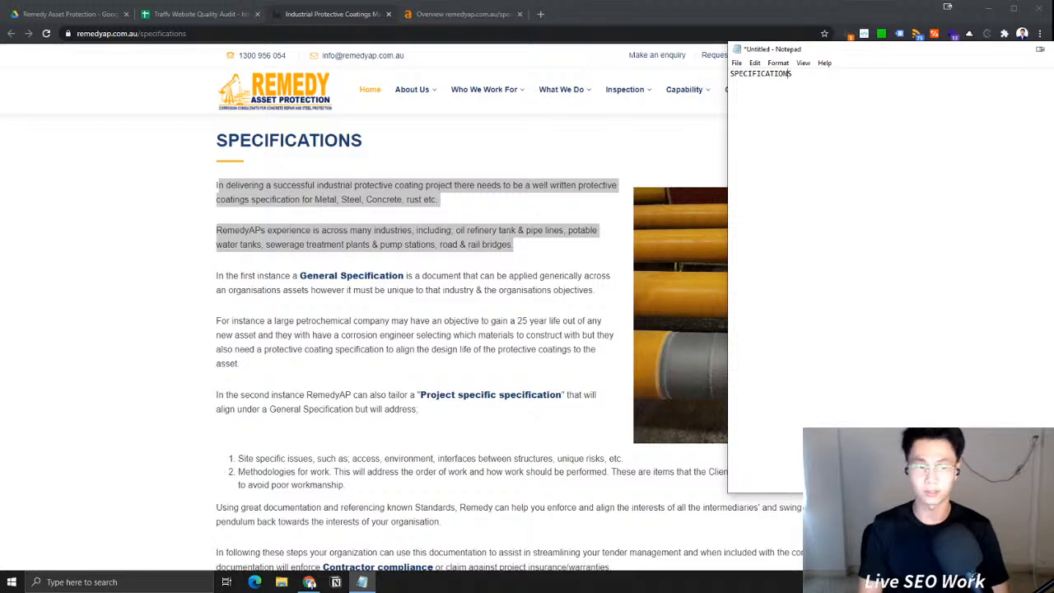
text(Seed)
key(Return)
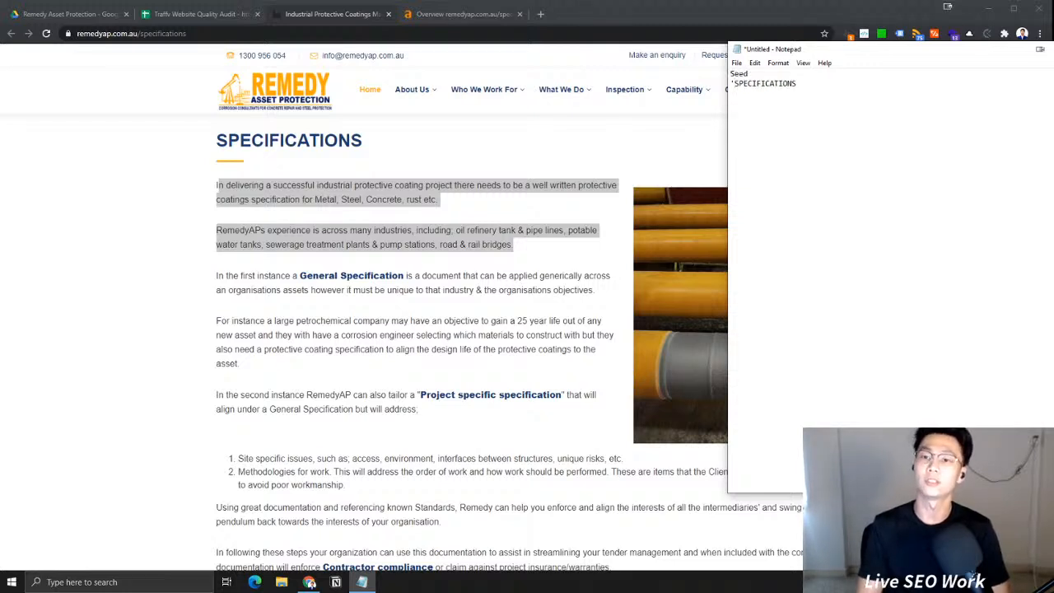
key(Return)
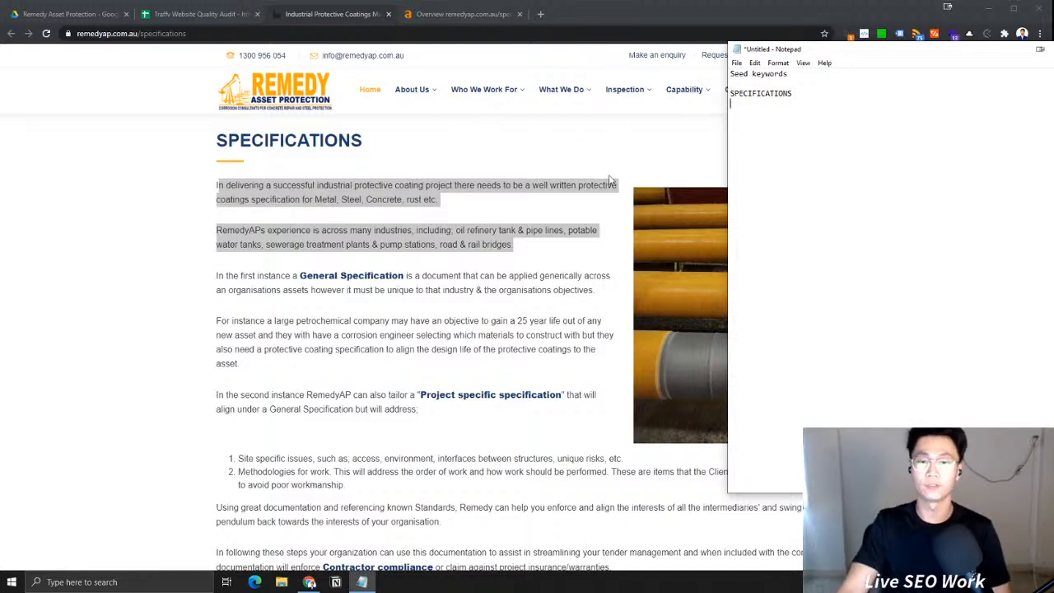
click(295, 183)
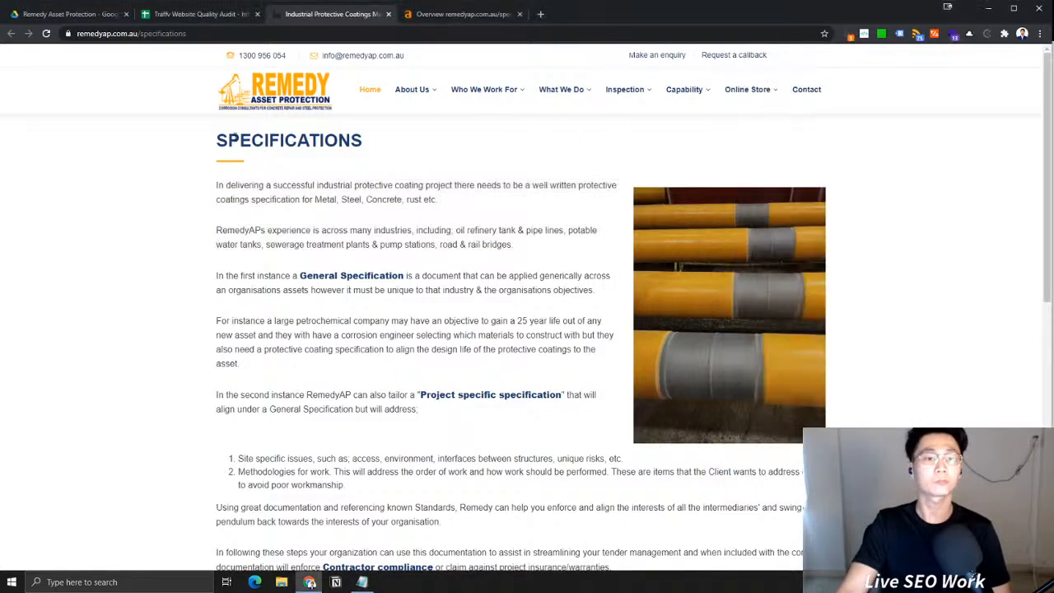
click(361, 581)
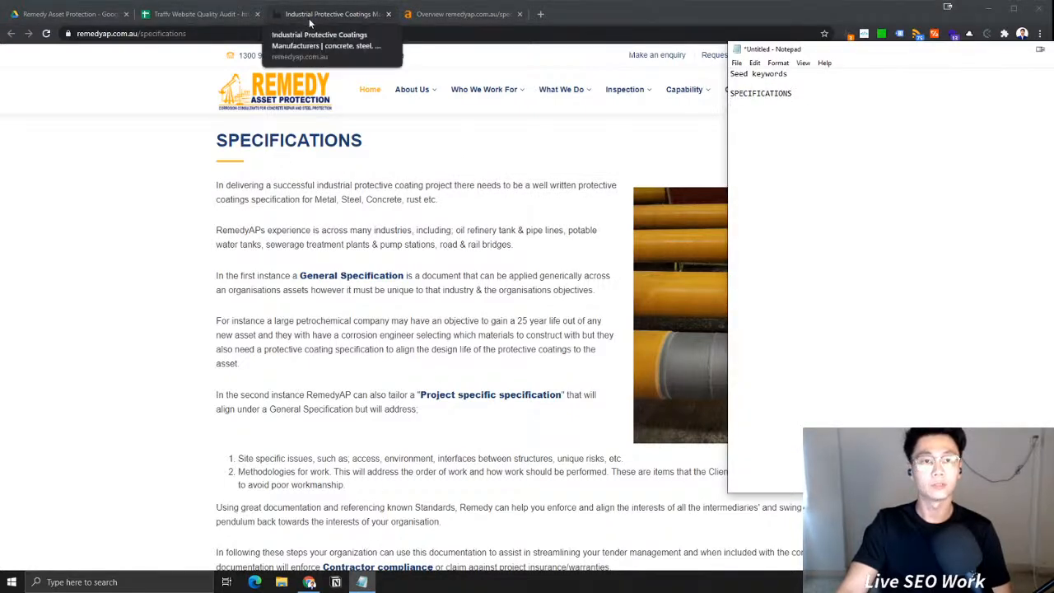
Copy the specifications page's title from the Ahrefs on-page data report into the Notepad note below SPECIFICATIONS
click(536, 240)
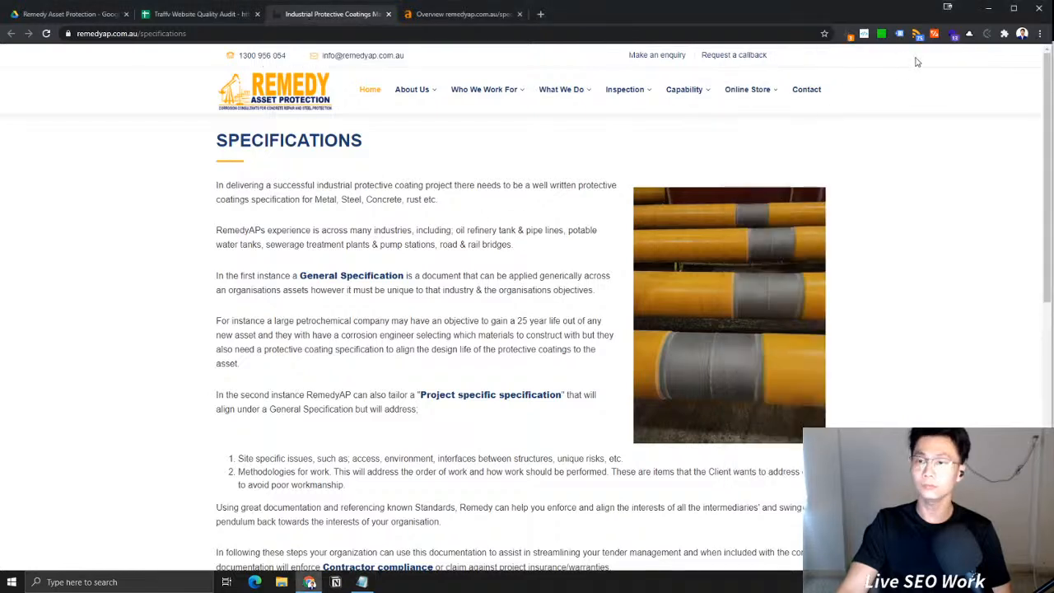
click(851, 36)
click(981, 54)
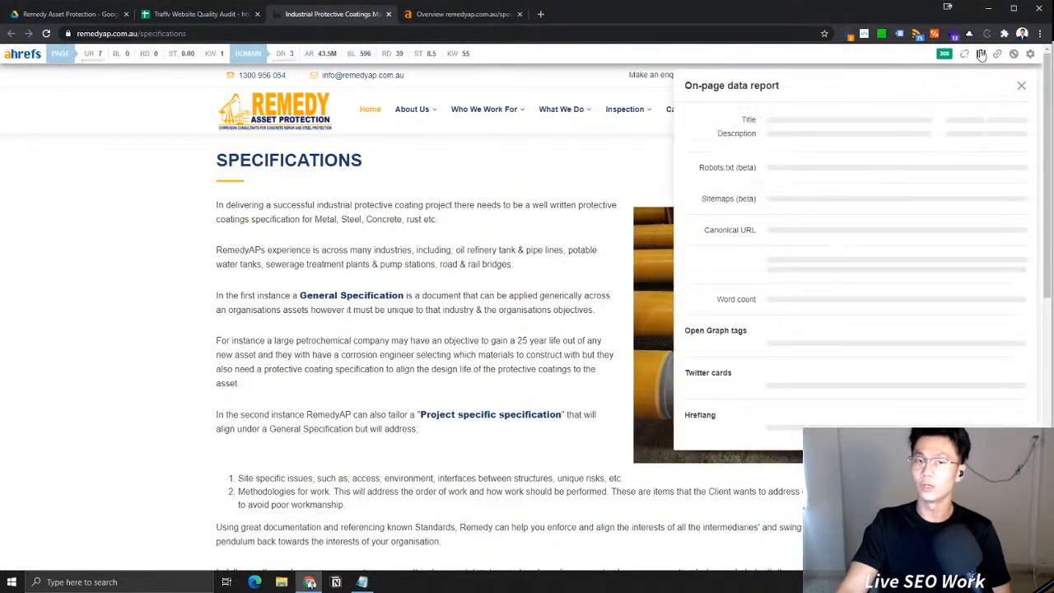
drag(840, 148, 783, 119)
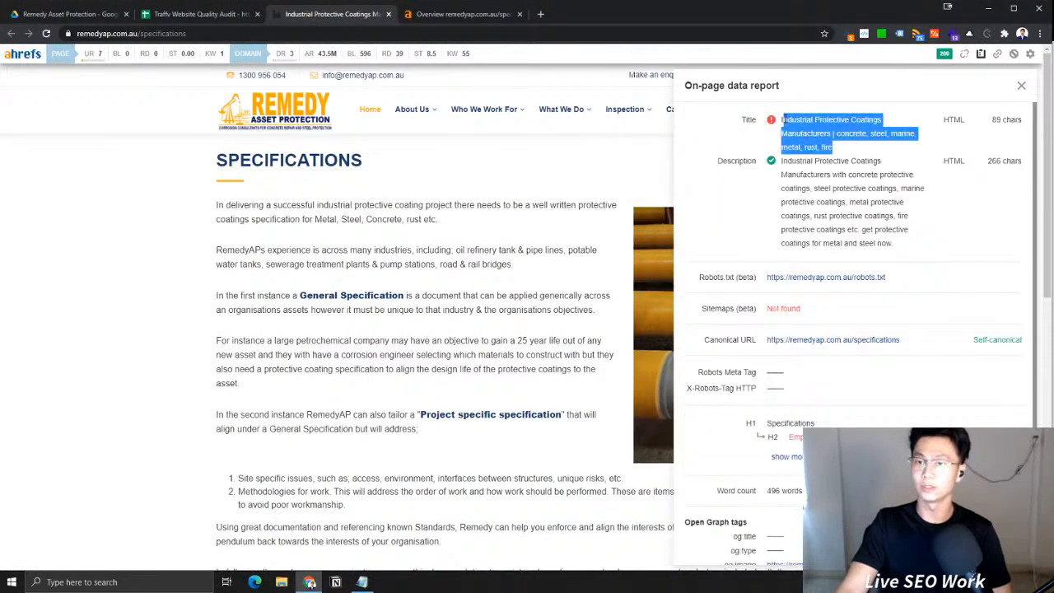
click(1020, 86)
key(alt+Tab)
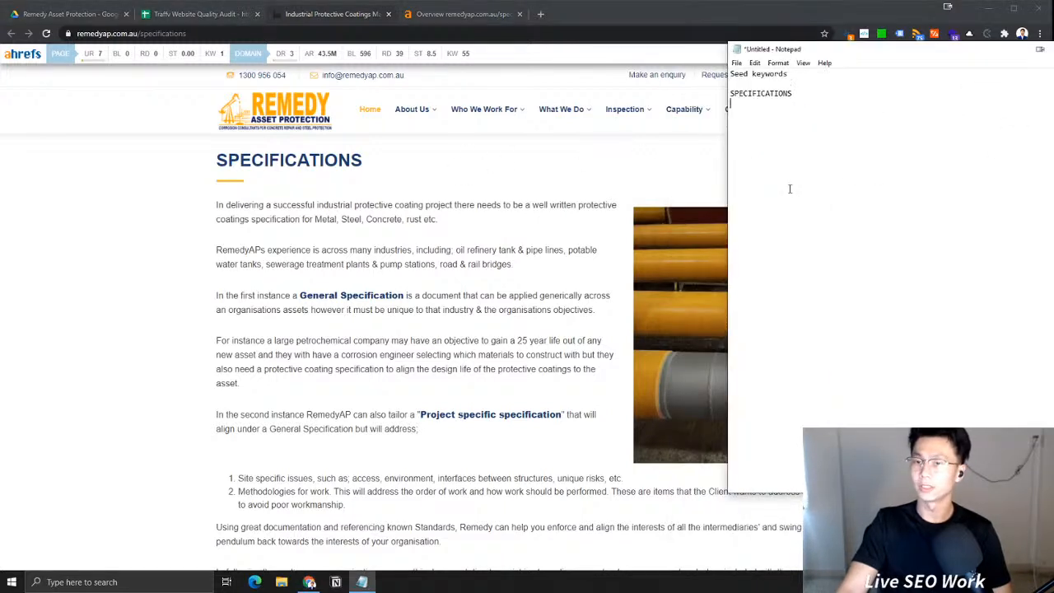
key(ctrl+v)
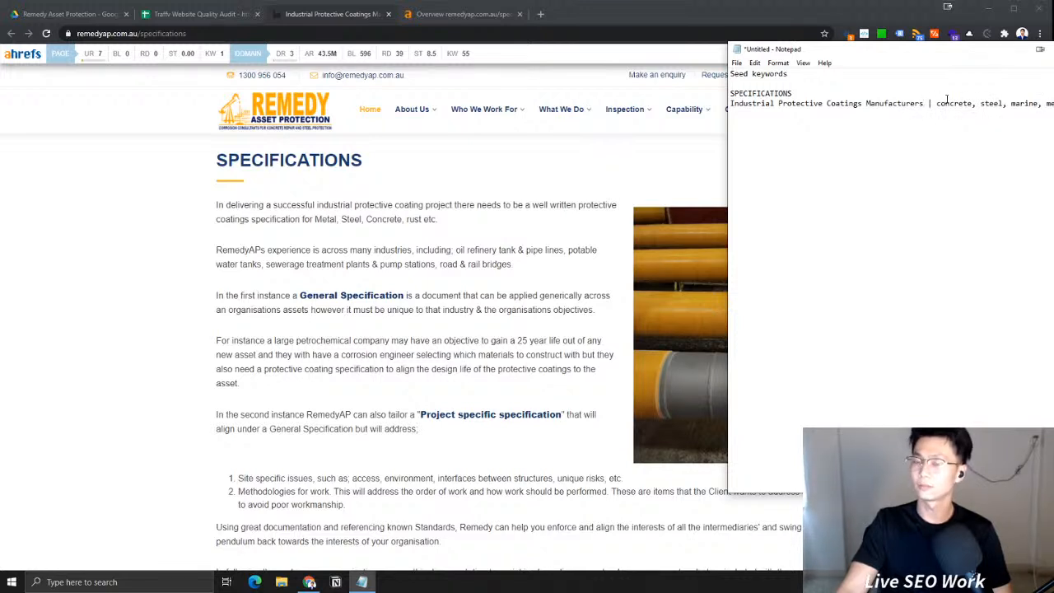
Trim the pasted title to "Industrial Protective Coatings Manufacturers", removing the separator and the list of materials
key(Return)
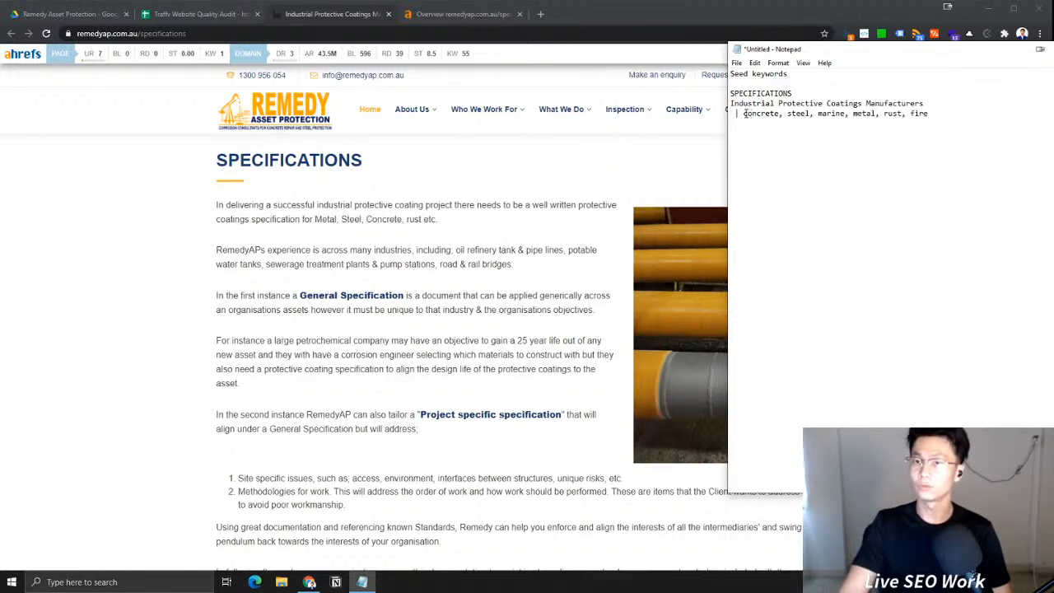
key(Delete)
key(Delete)
key(Delete)
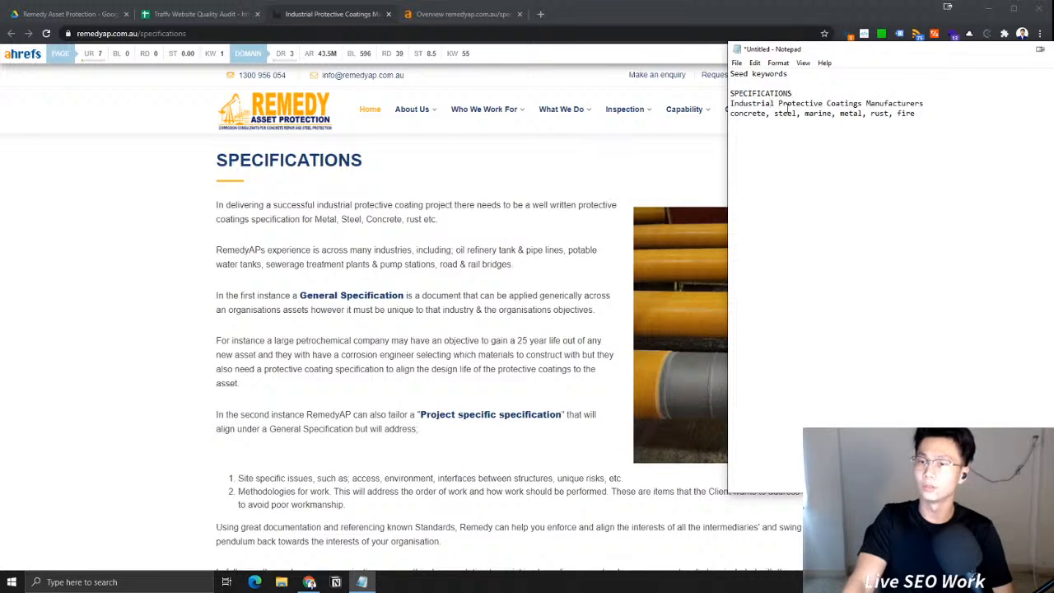
click(951, 113)
key(shift+Home)
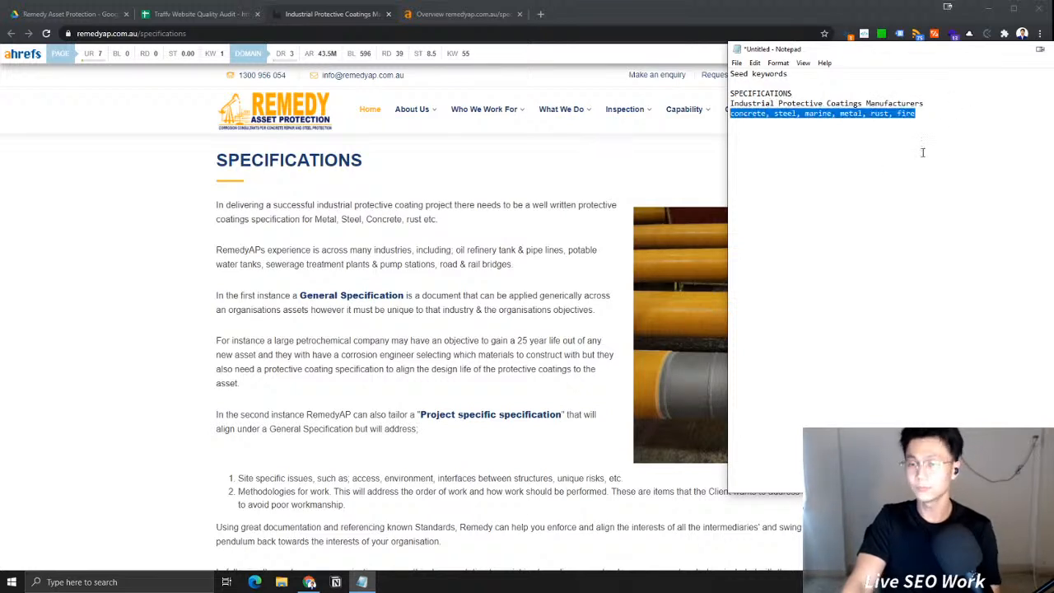
key(BackSpace)
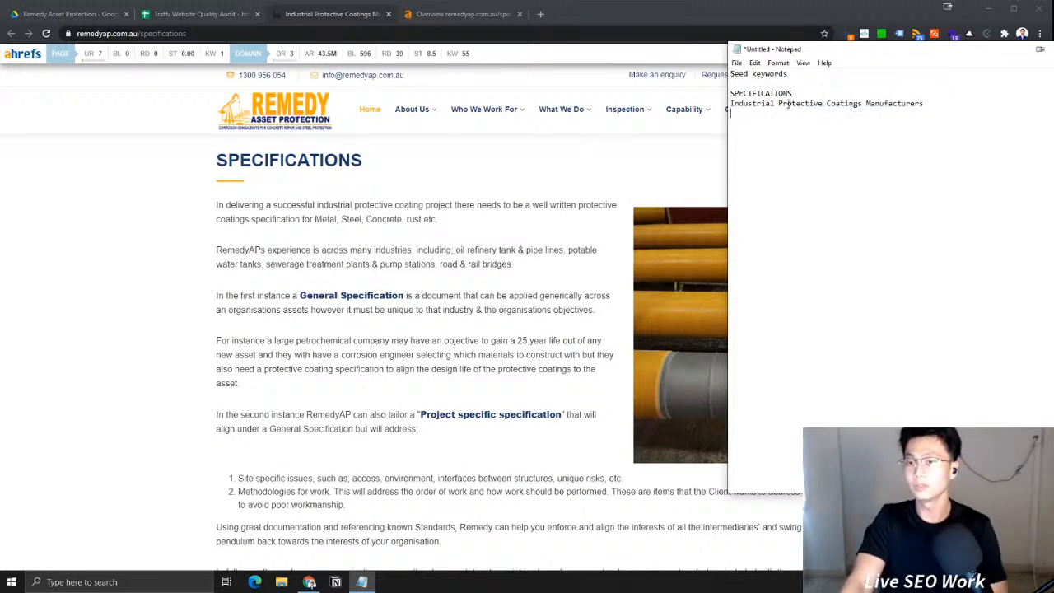
Hide the Ahrefs toolbar and copy "protective coatings specification" from the first paragraph of the page onto a new line in the note
click(519, 181)
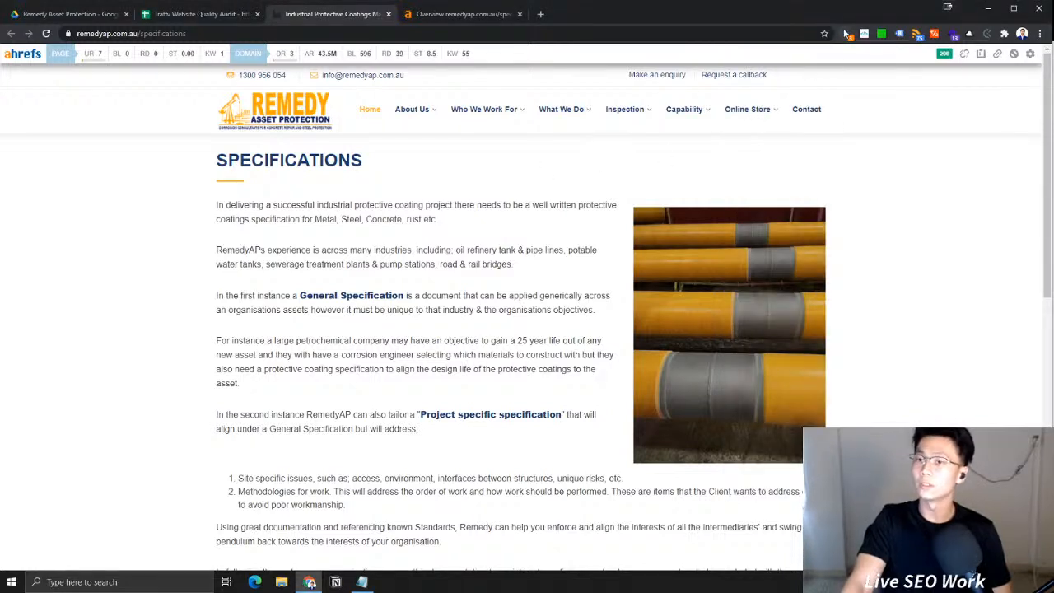
scroll(676, 102, down, 1)
drag(276, 186, 395, 211)
click(393, 230)
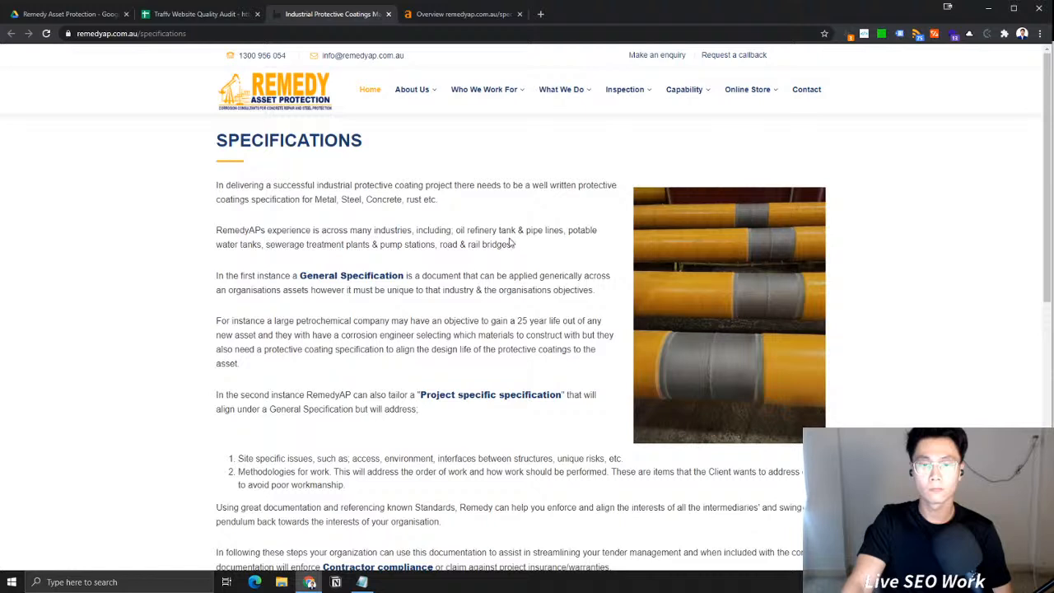
drag(524, 249, 240, 231)
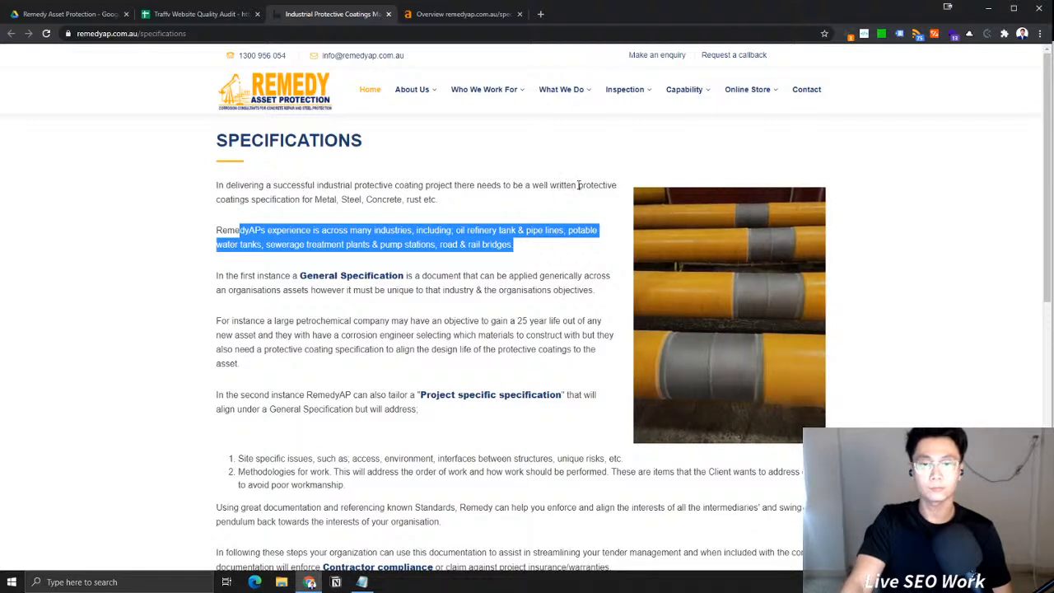
drag(576, 185, 301, 199)
key(ctrl+c)
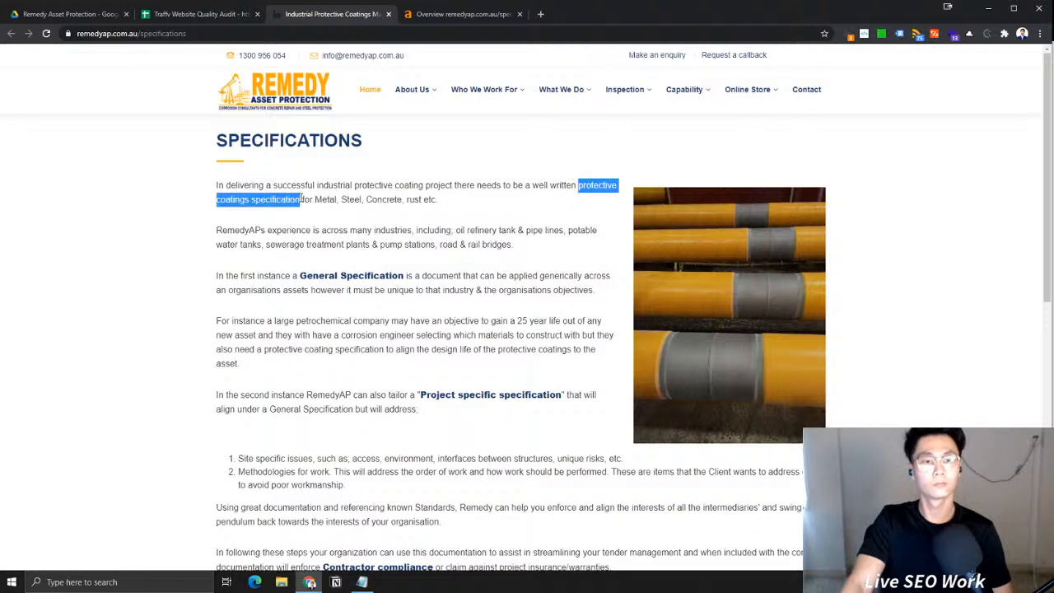
click(363, 581)
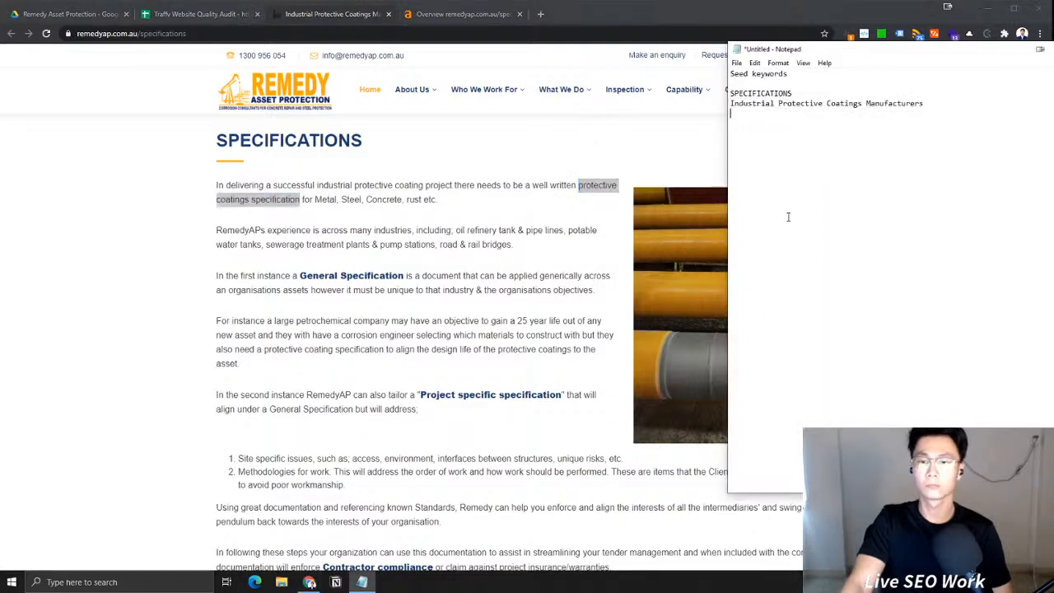
key(ctrl+v)
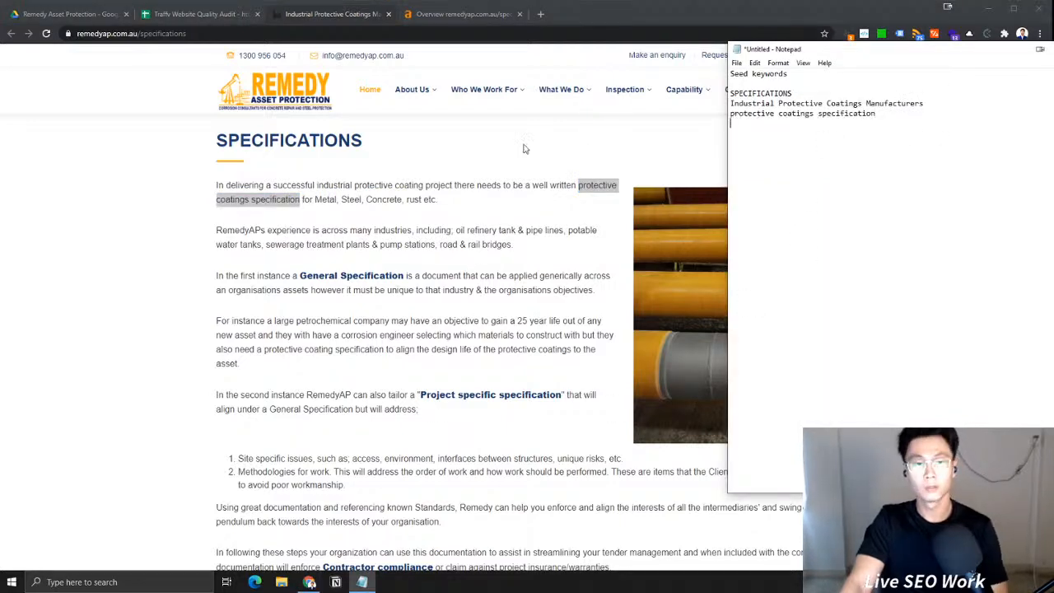
double_click(325, 199)
click(554, 200)
double_click(327, 199)
click(548, 200)
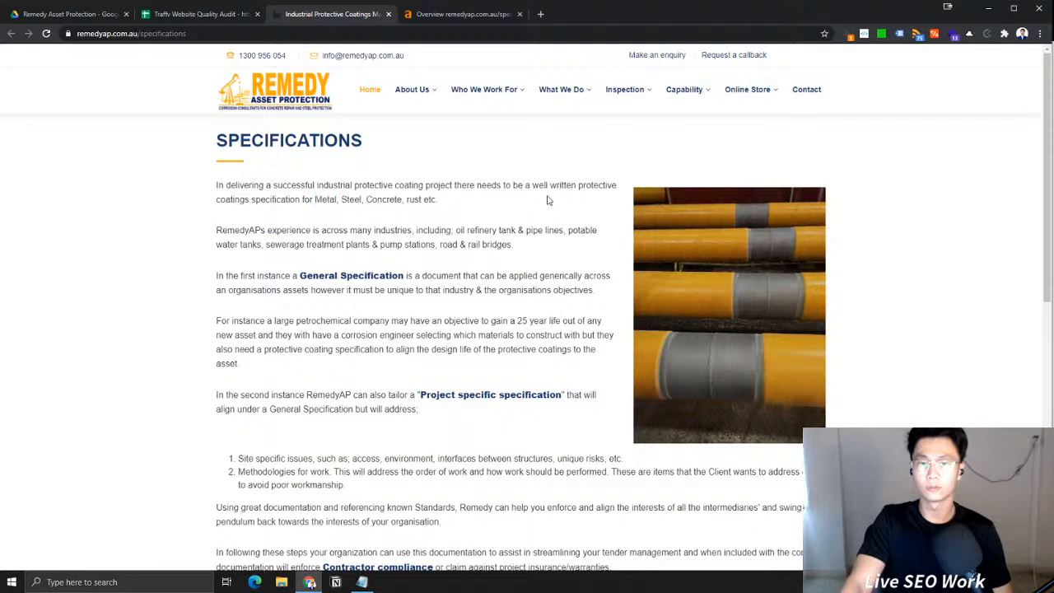
drag(548, 201, 556, 185)
click(577, 184)
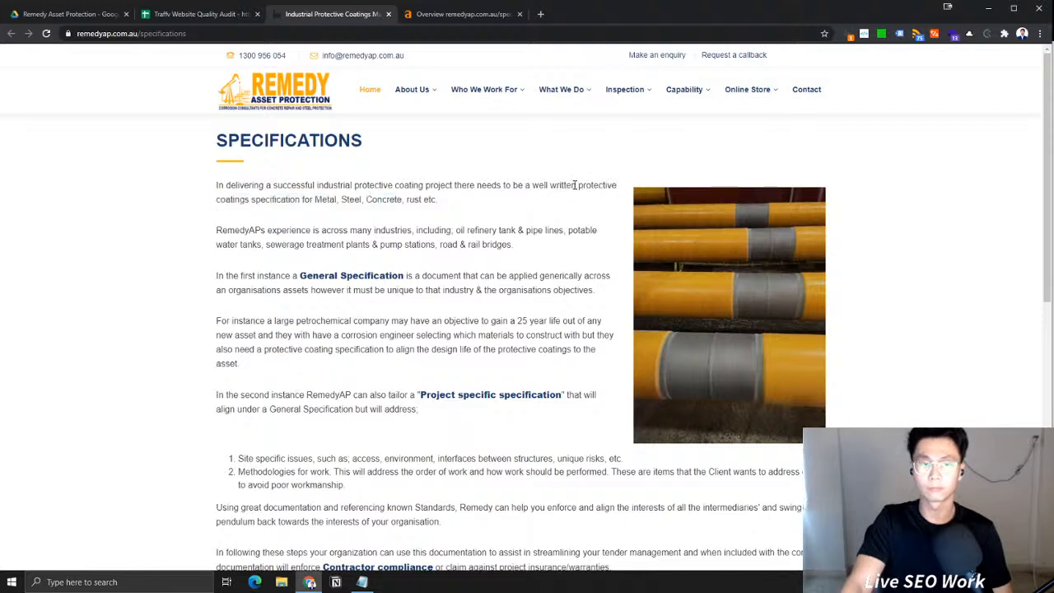
Duplicate the protective coatings specification line in the note and turn the copy into "metal protective coatings specification"
click(362, 582)
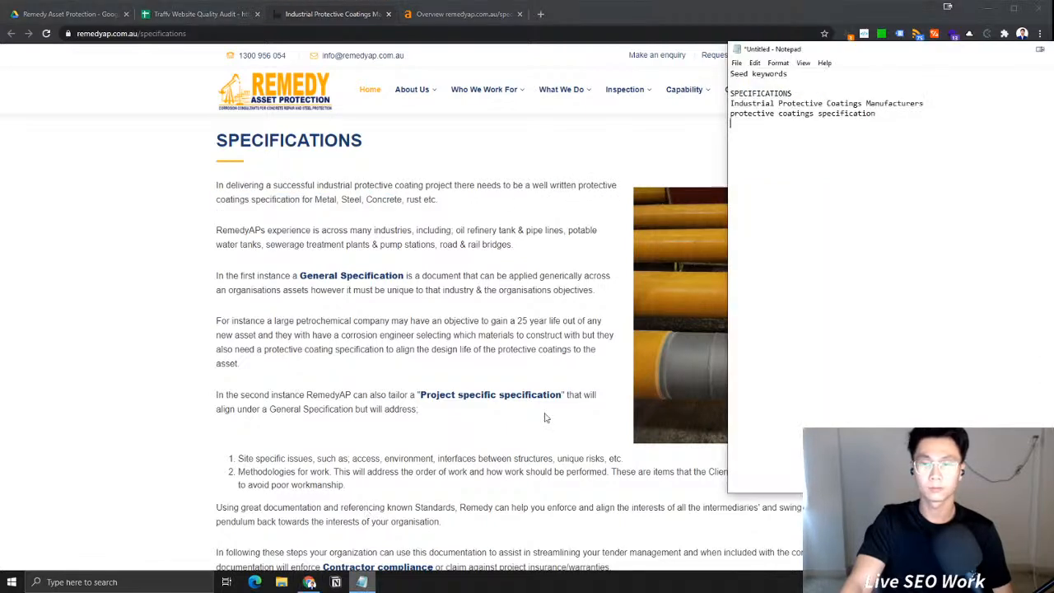
click(875, 113)
key(Return)
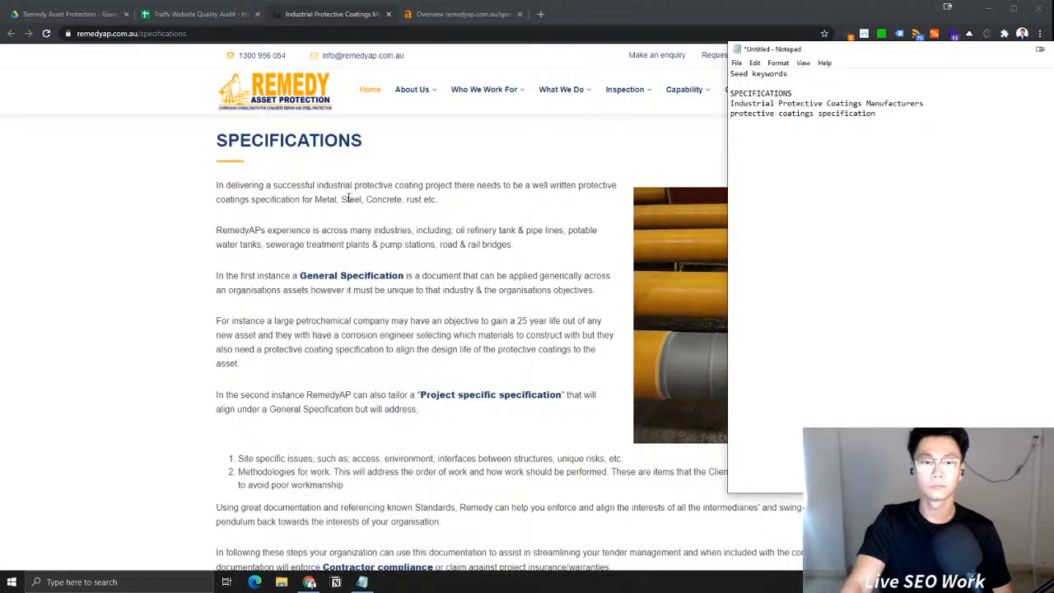
mouse_move(742, 119)
mouse_down()
mouse_move(724, 102)
mouse_move(733, 114)
mouse_up()
key(ctrl+c)
click(960, 113)
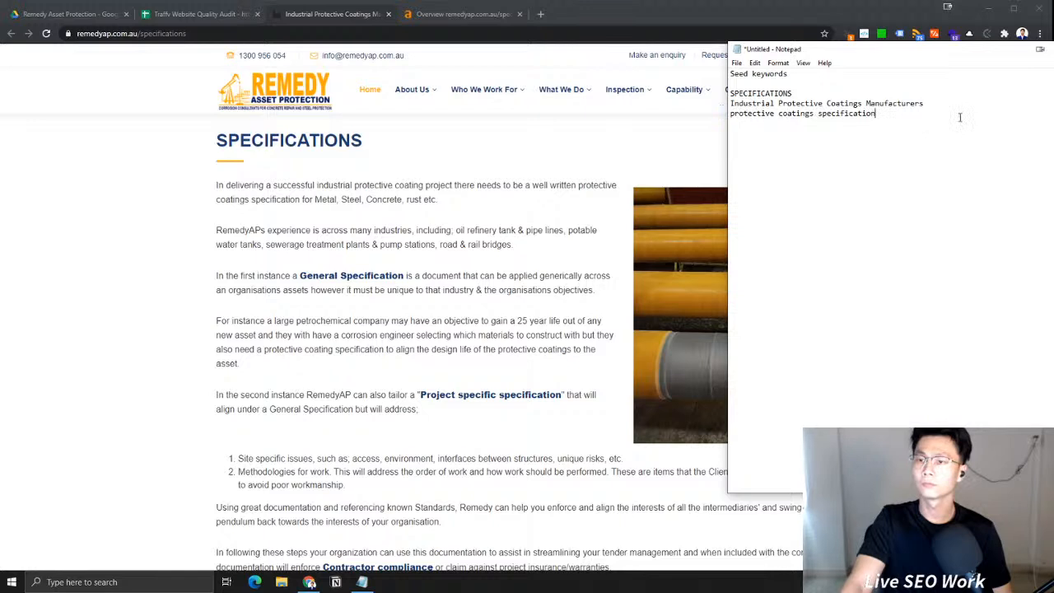
key(Return)
key(ctrl+v)
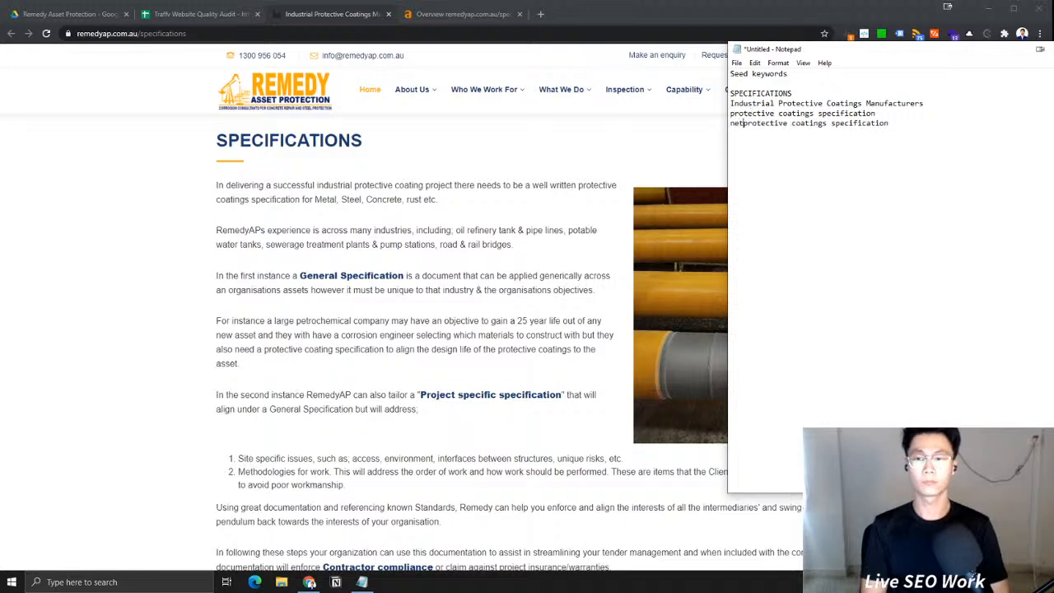
text(metal)
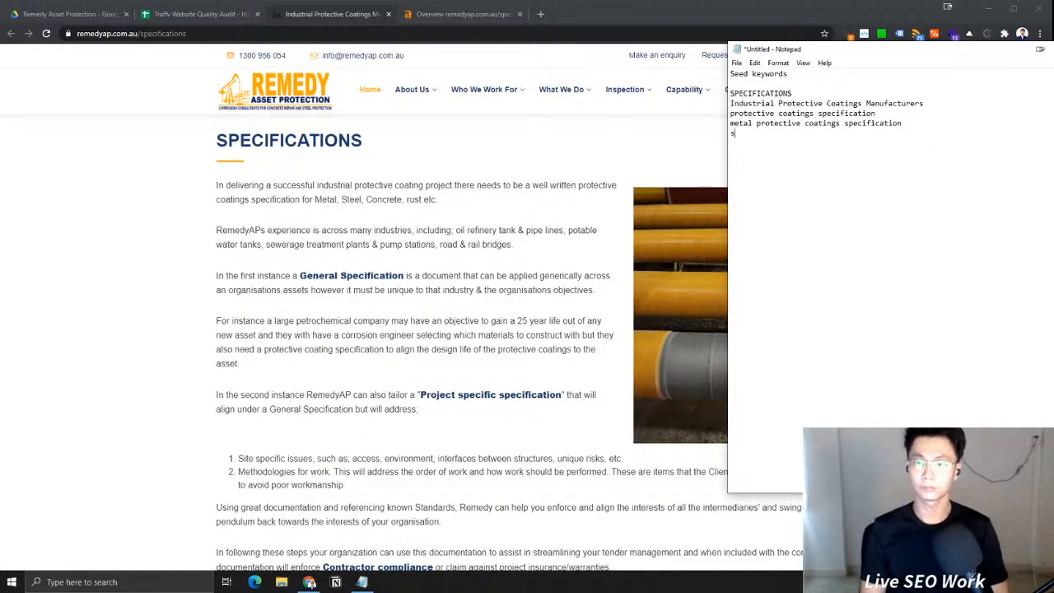
Add steel, concrete and rust variants of "protective coatings specification" on separate lines of the note
key(ctrl+v)
key(Return)
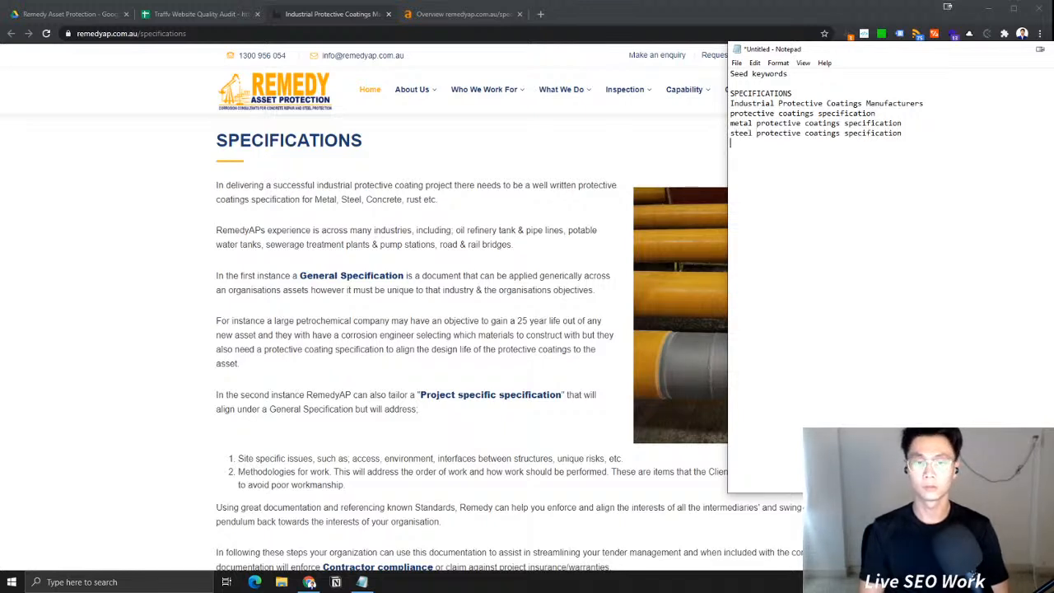
text(concrete protective coatings specification)
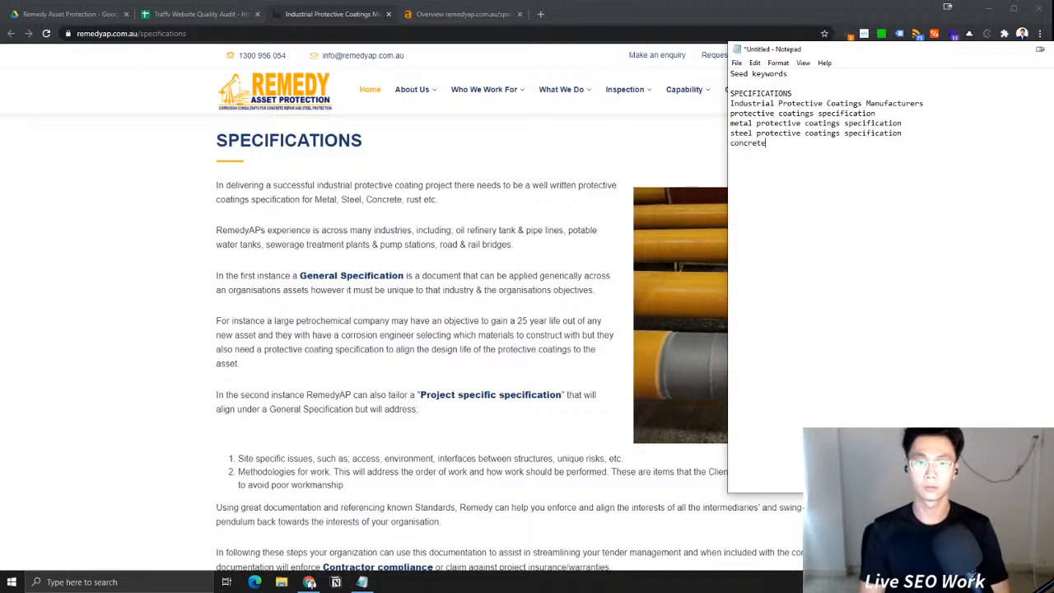
key(ctrl+v)
key(Return)
text(rust)
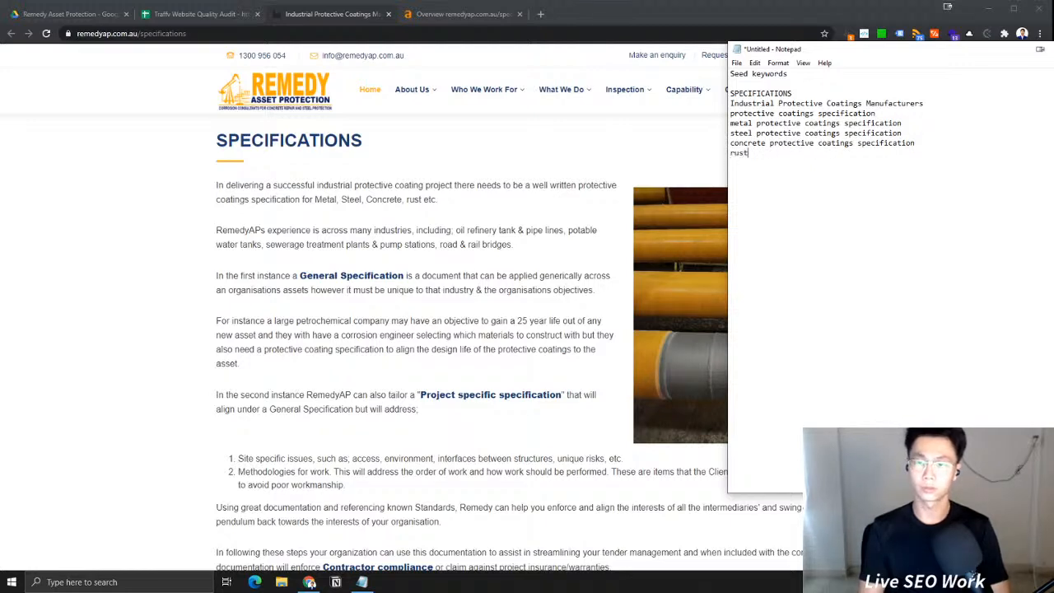
key(ctrl+v)
key(Return)
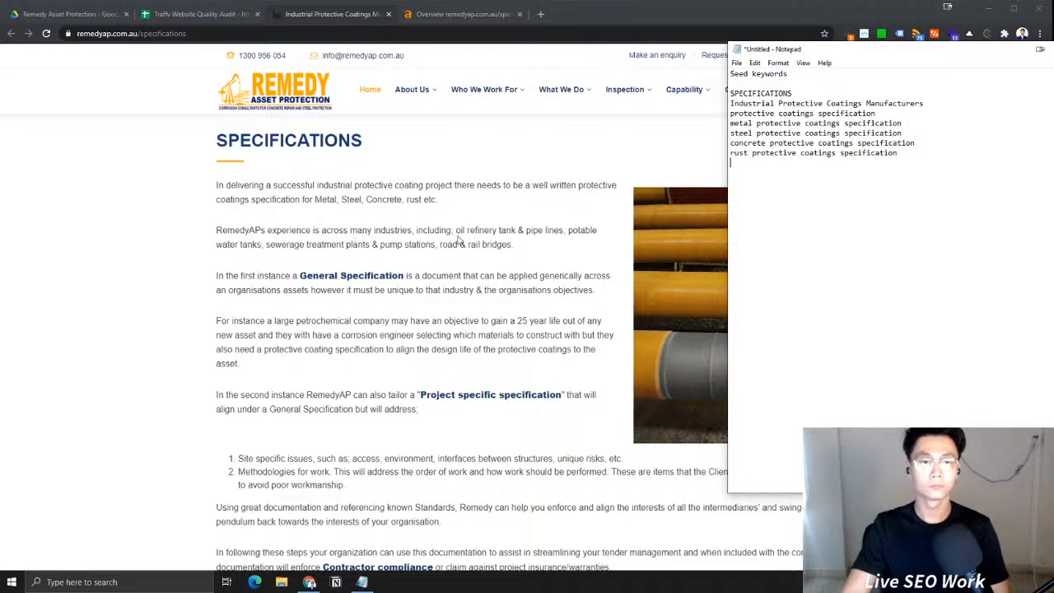
Copy the bold phrase "General Specification" from the page onto the next line of the note
click(300, 278)
drag(300, 278, 404, 279)
key(ctrl+c)
click(363, 581)
key(ctrl+v)
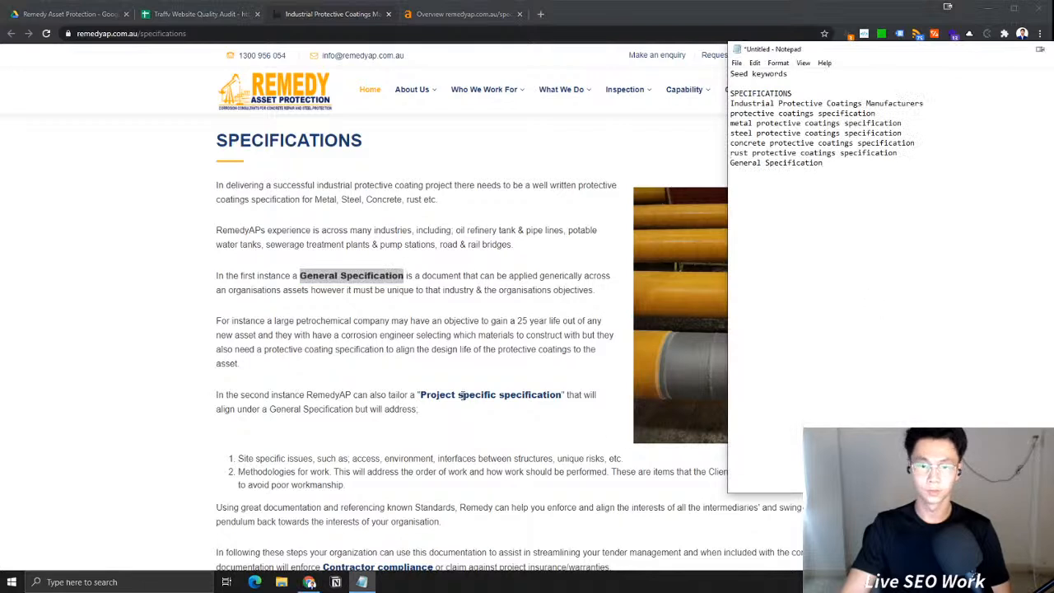
Copy the bold phrase "Project specific specification" from the page onto a new line of the note
click(471, 395)
drag(420, 395, 559, 395)
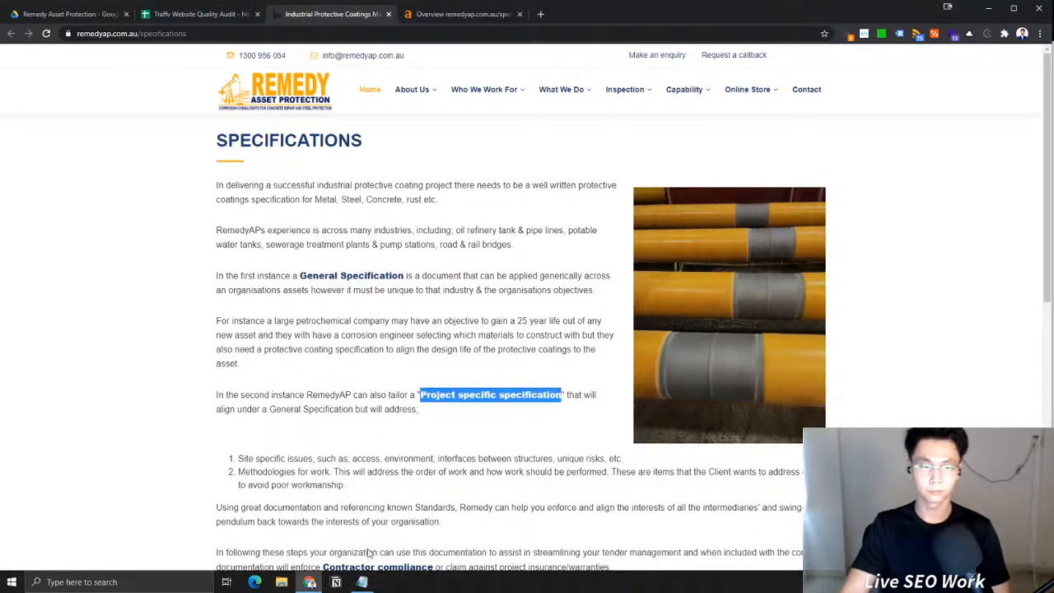
click(362, 582)
key(Return)
key(ctrl+v)
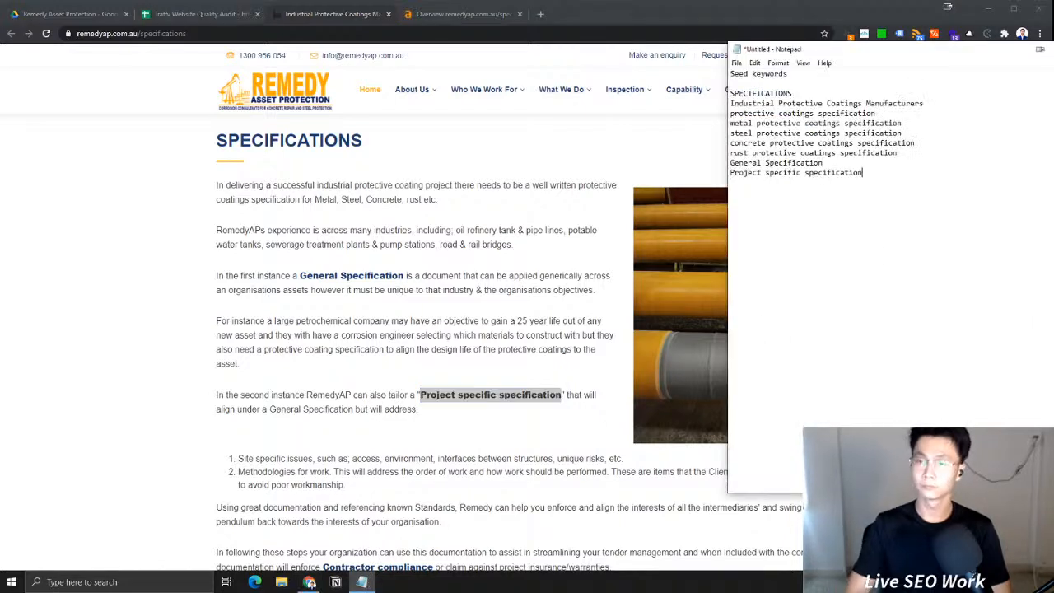
Extend the General Specification line in the note to "General Specification service"
click(910, 162)
text(specific spe)
key(BackSpace)
key(BackSpace)
key(BackSpace)
key(BackSpace)
key(BackSpace)
key(BackSpace)
text(ru)
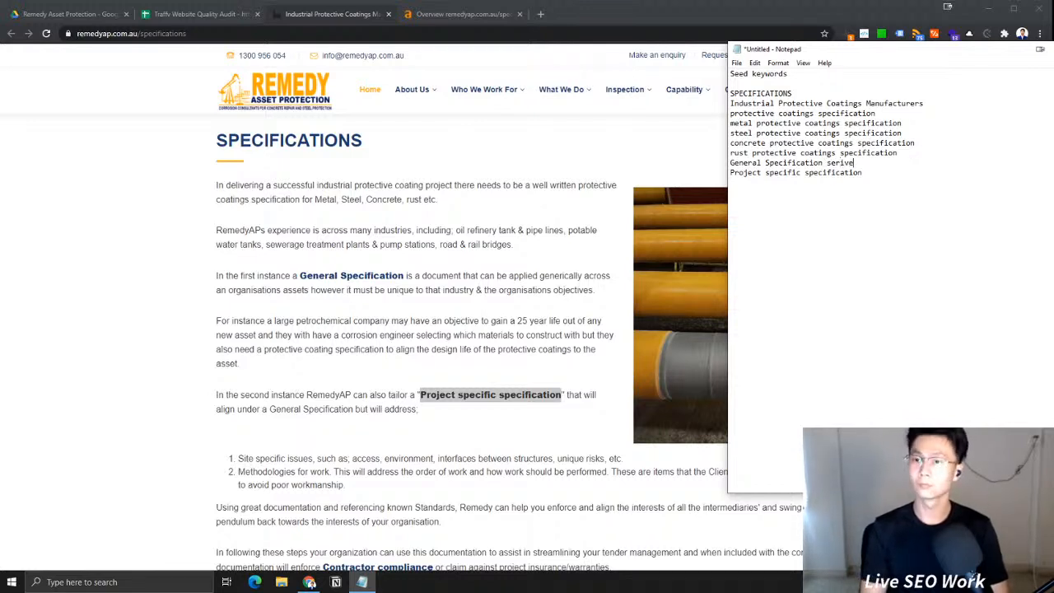
key(BackSpace)
key(BackSpace)
key(BackSpace)
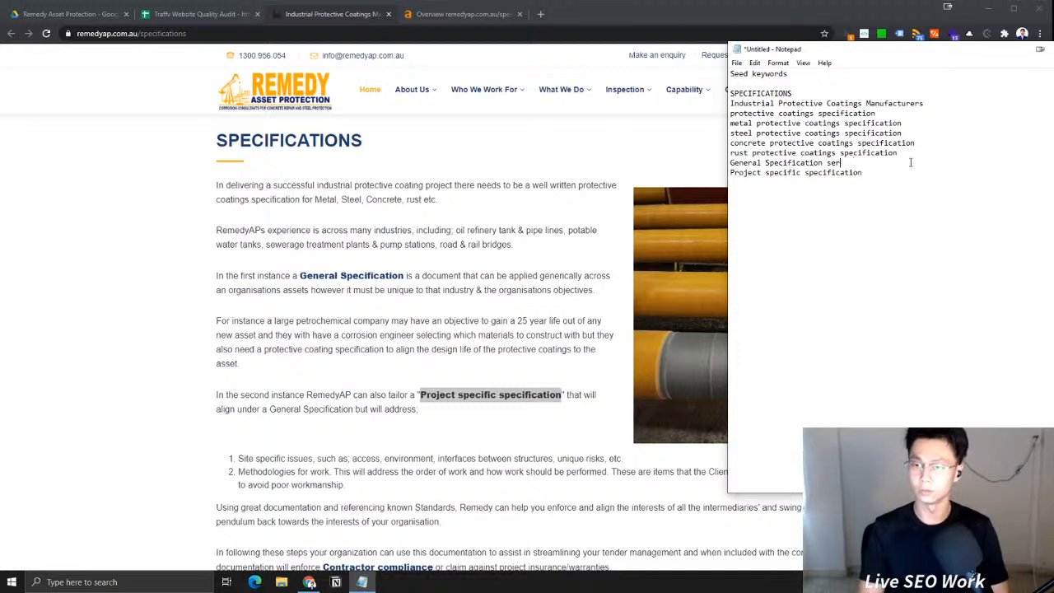
text(vice)
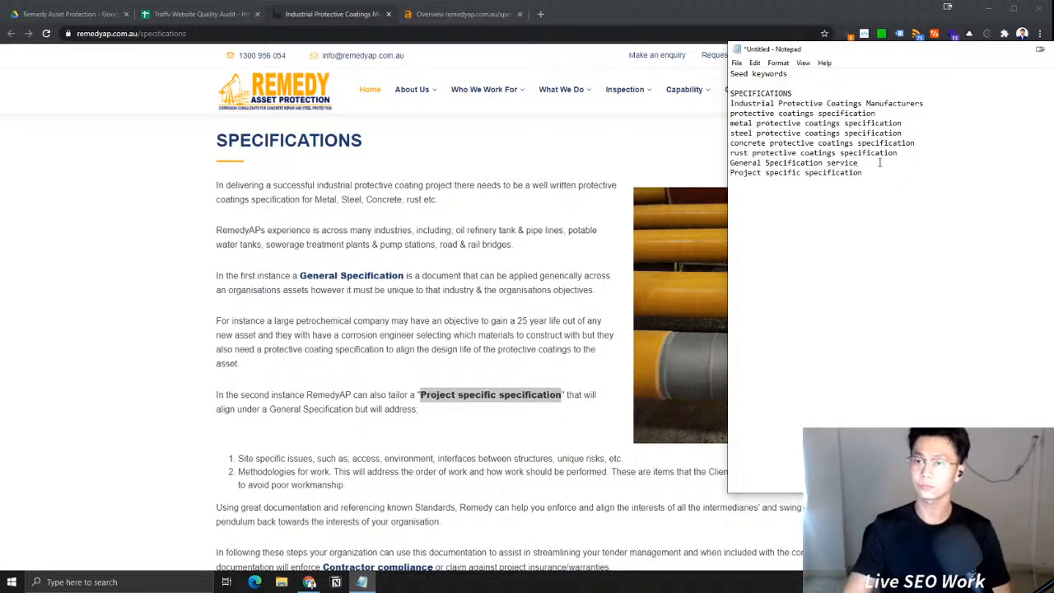
Append the word "service" to the Project specific specification line and start a new line below it
double_click(847, 162)
key(ctrl+c)
click(888, 172)
key(ctrl+v)
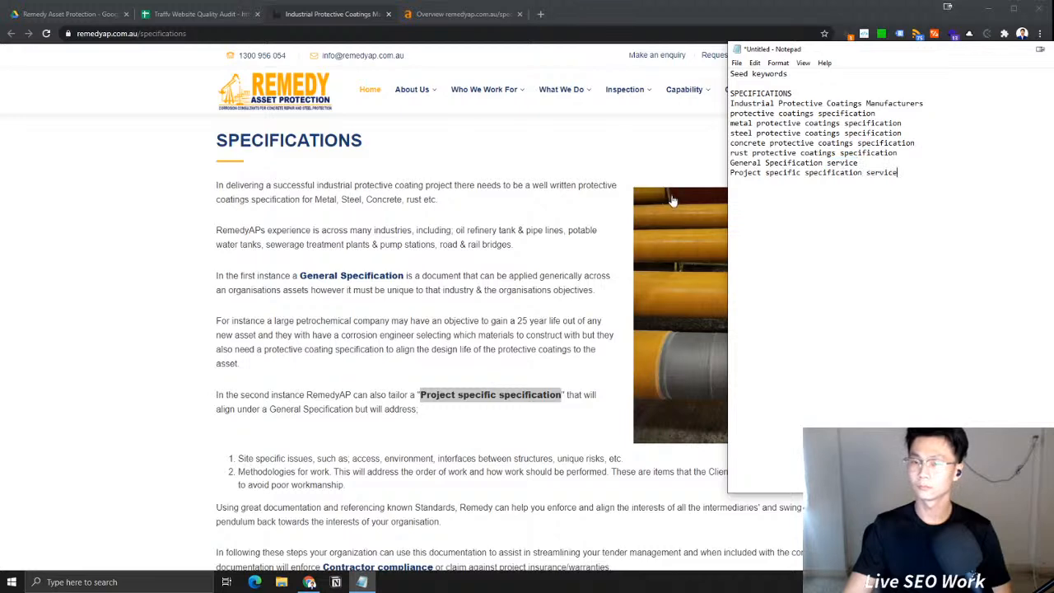
key(Return)
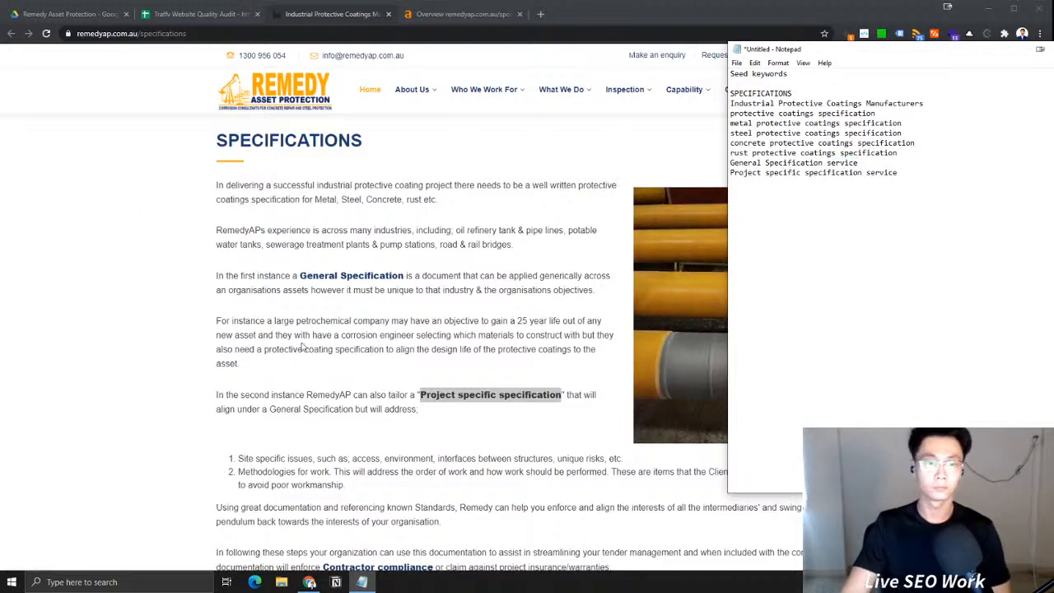
Read the numbered list and closing paragraphs of the specifications page for further seed keywords
scroll(311, 328, down, 2)
drag(323, 294, 428, 295)
click(431, 324)
drag(262, 343, 492, 343)
click(558, 357)
drag(222, 343, 436, 343)
click(492, 351)
drag(321, 356, 556, 347)
drag(388, 343, 558, 344)
click(621, 346)
drag(410, 344, 669, 344)
click(771, 345)
drag(278, 356, 363, 356)
click(391, 384)
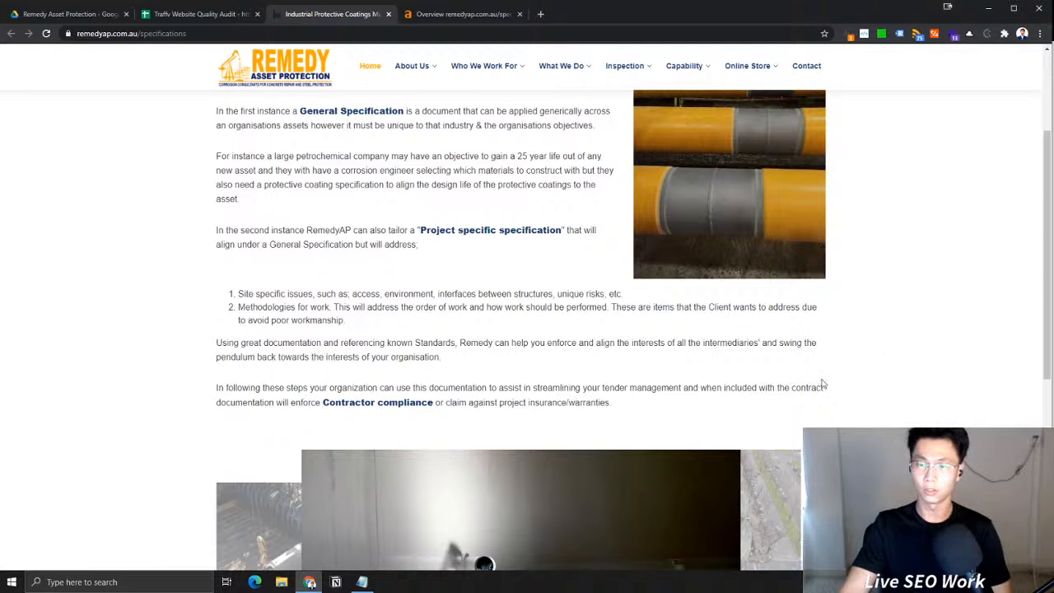
Copy the bold phrase "Contractor compliance" from the specifications page onto the last line of the Notepad note
drag(323, 402, 433, 402)
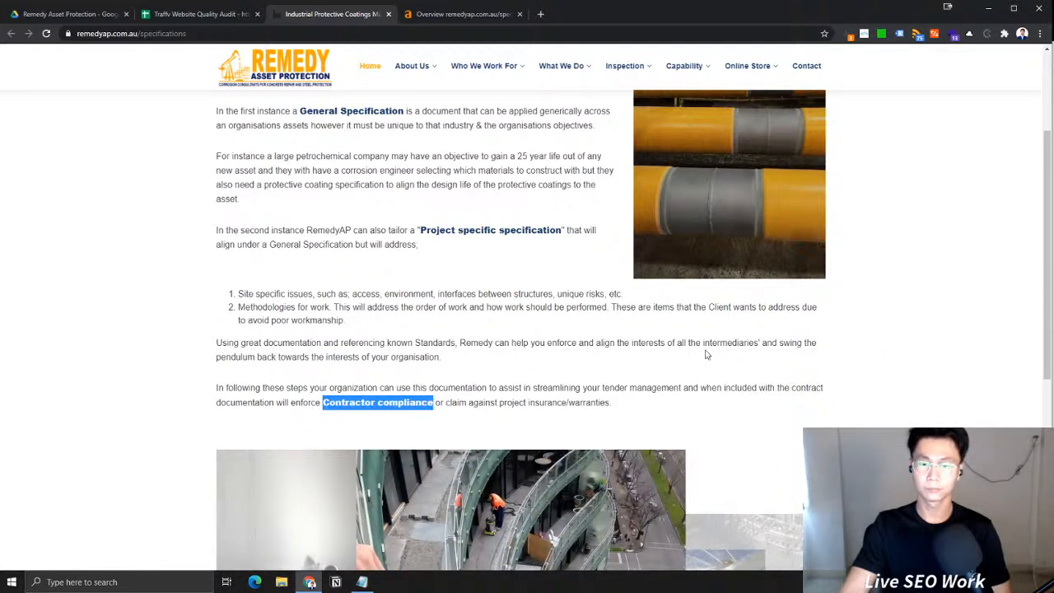
key(alt+Tab)
key(ctrl+v)
key(ctrl+z)
click(746, 184)
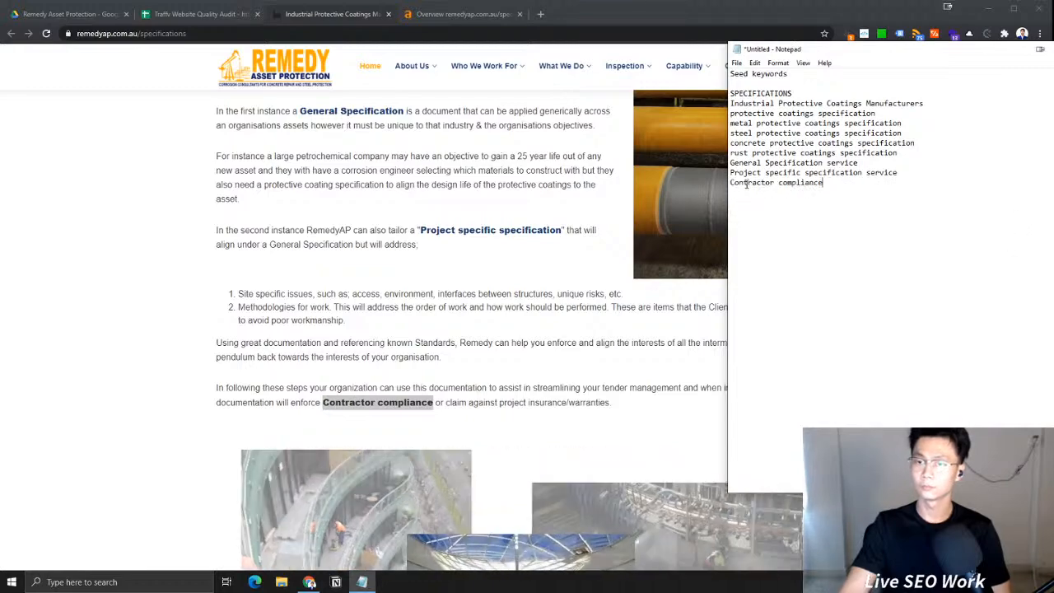
Return to the specifications page in the browser and open its Ahrefs on-page data report
click(459, 304)
scroll(459, 304, down, 5)
scroll(455, 266, up, 10)
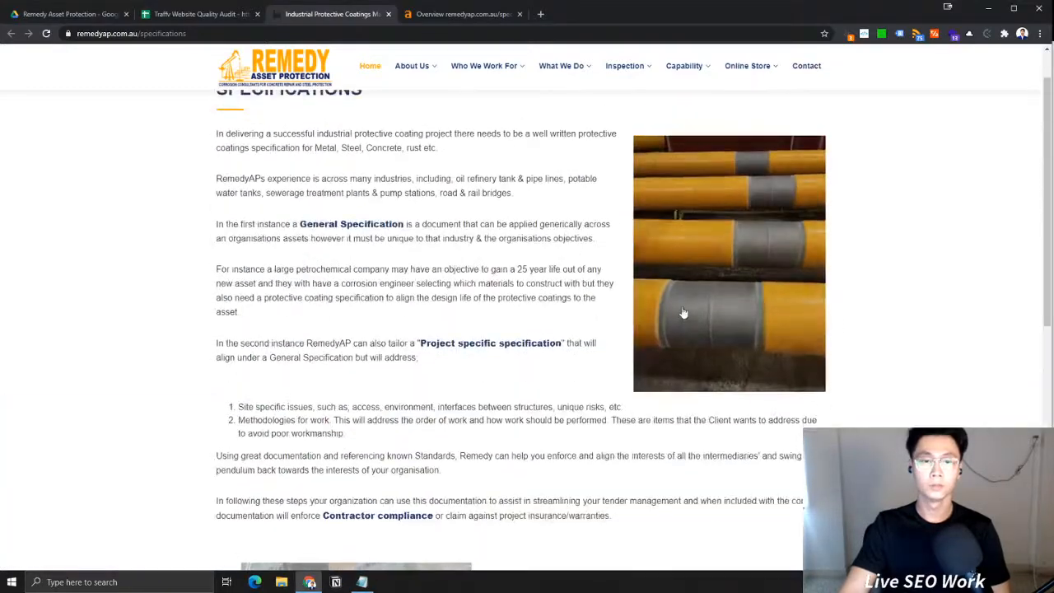
drag(308, 186, 405, 187)
click(497, 195)
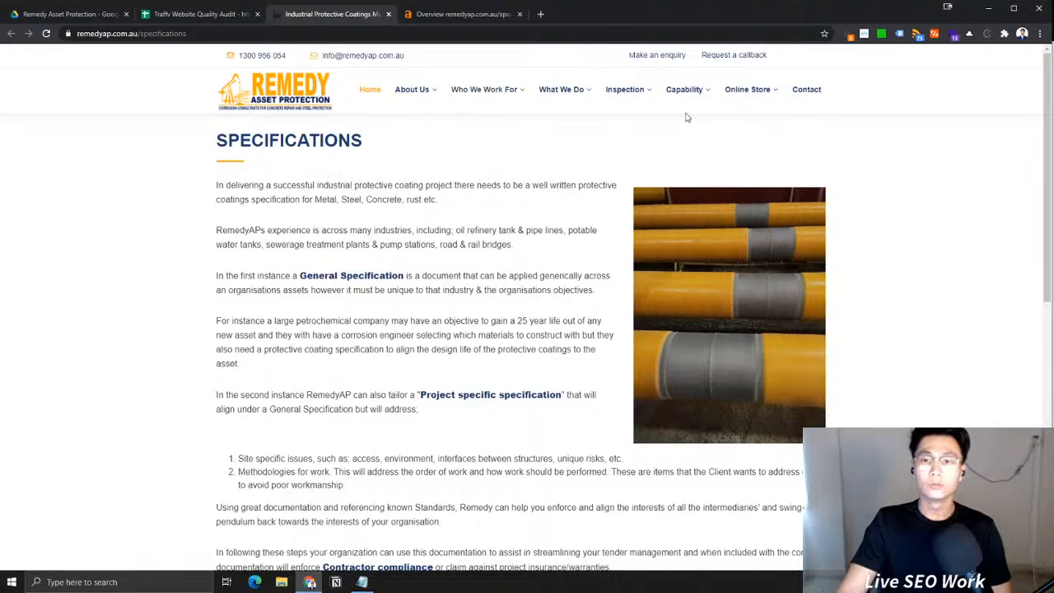
click(850, 35)
click(979, 54)
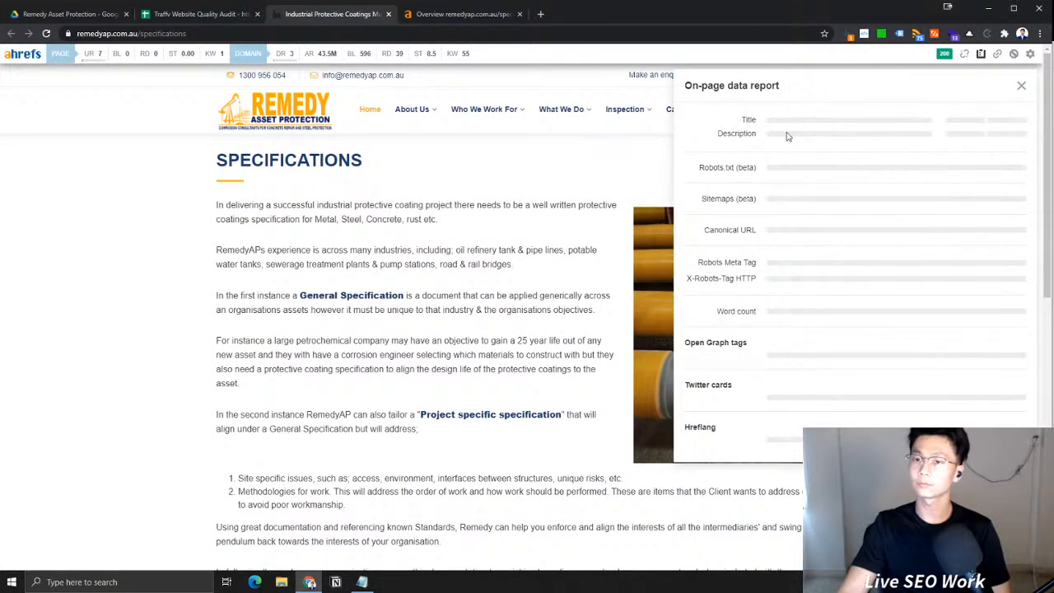
Copy "Industrial Protective Coatings" from the report's meta description to a new line below Contractor compliance in the note
drag(787, 171, 839, 186)
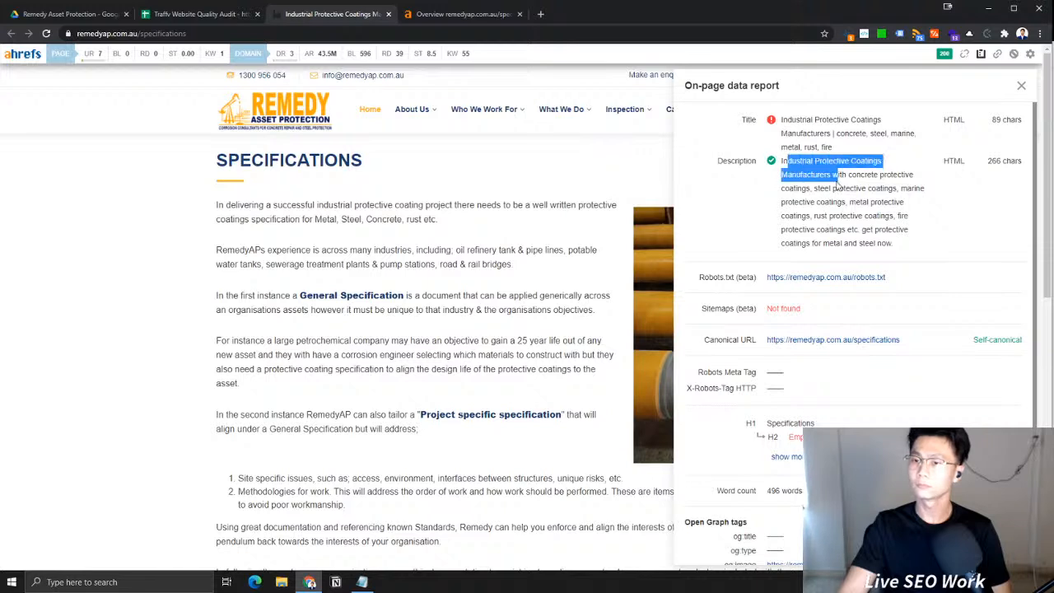
click(825, 159)
mouse_move(784, 158)
mouse_down()
mouse_move(883, 166)
mouse_move(780, 161)
mouse_up()
click(882, 162)
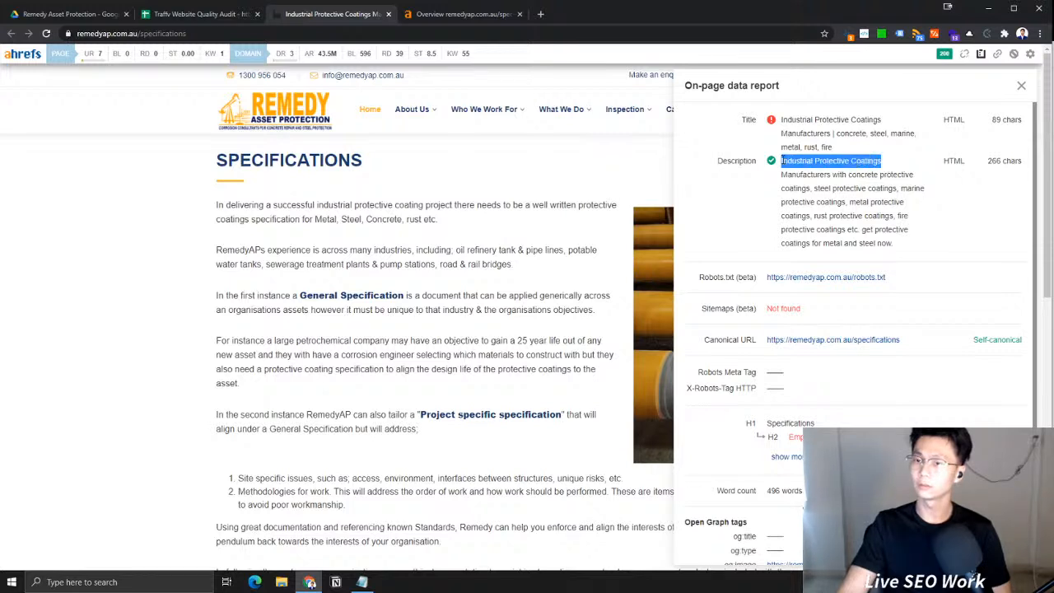
key(alt+Tab)
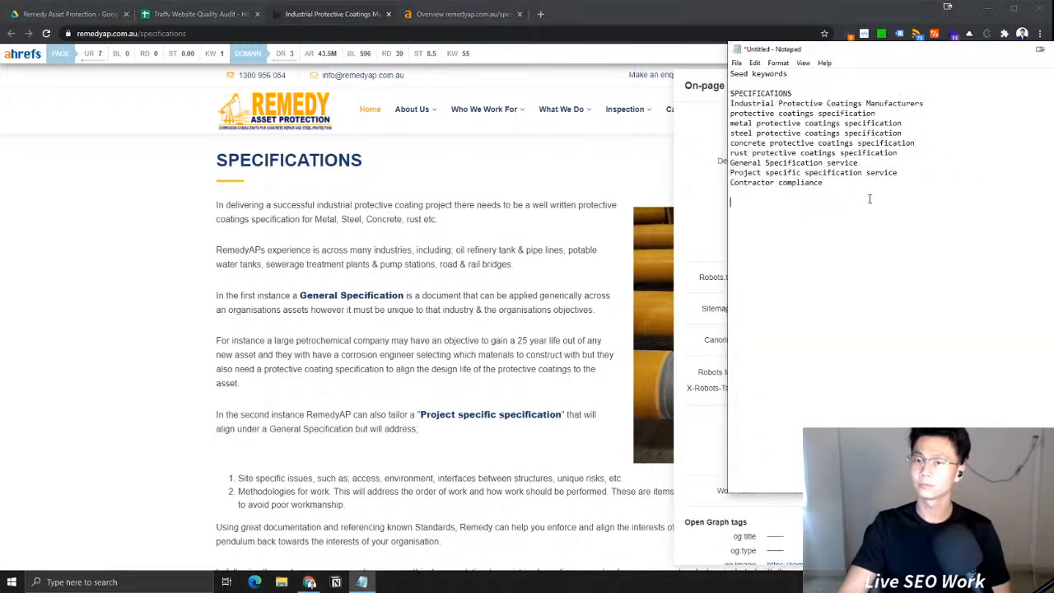
key(ctrl+v)
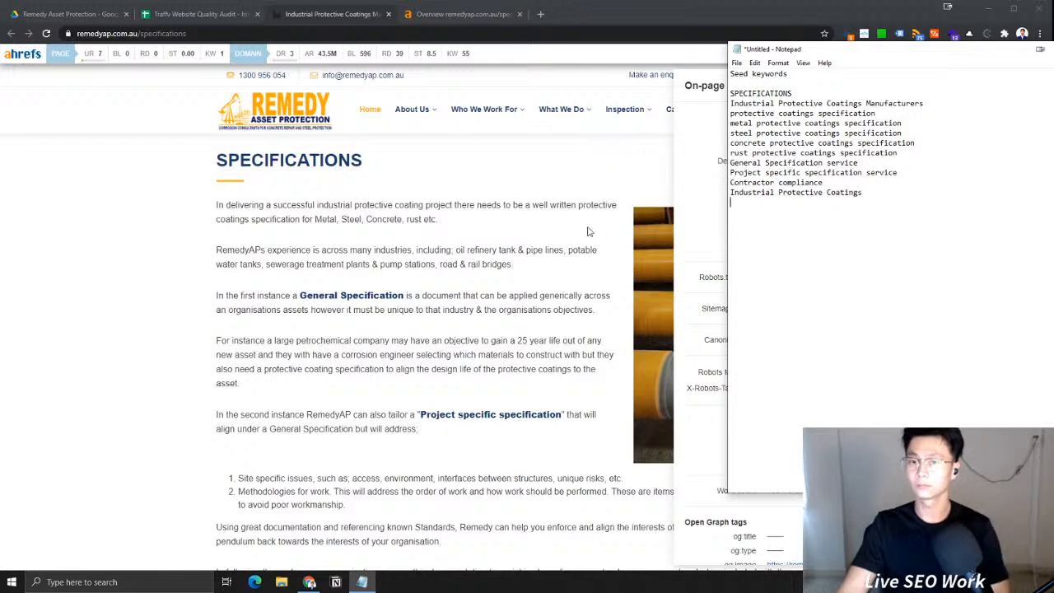
Reopen the on-page data report and copy "marine protective coatings" from the meta description to a new line in the note
key(alt+Tab)
click(981, 53)
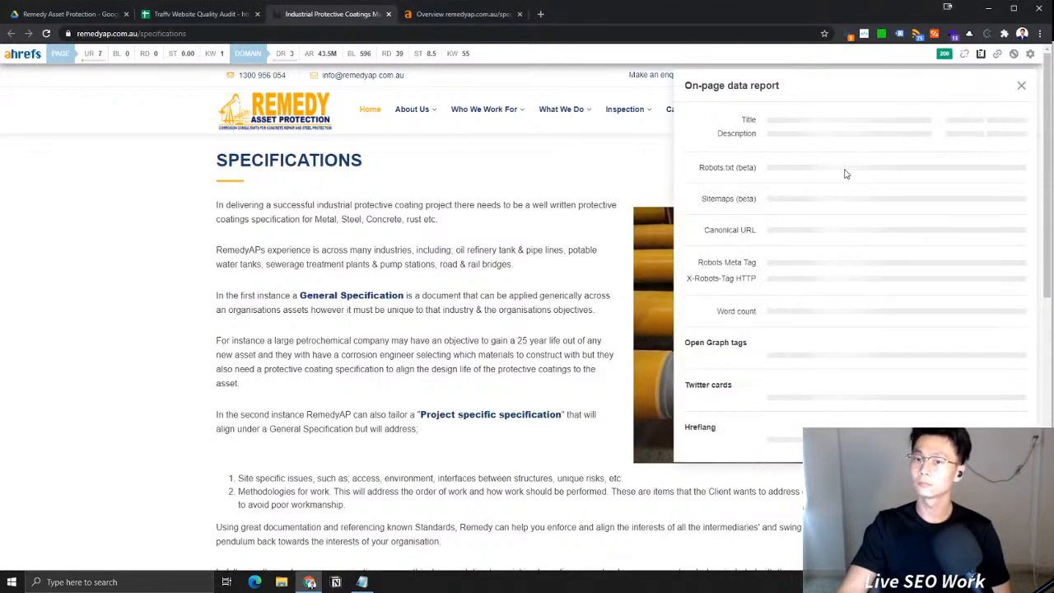
drag(799, 178, 837, 177)
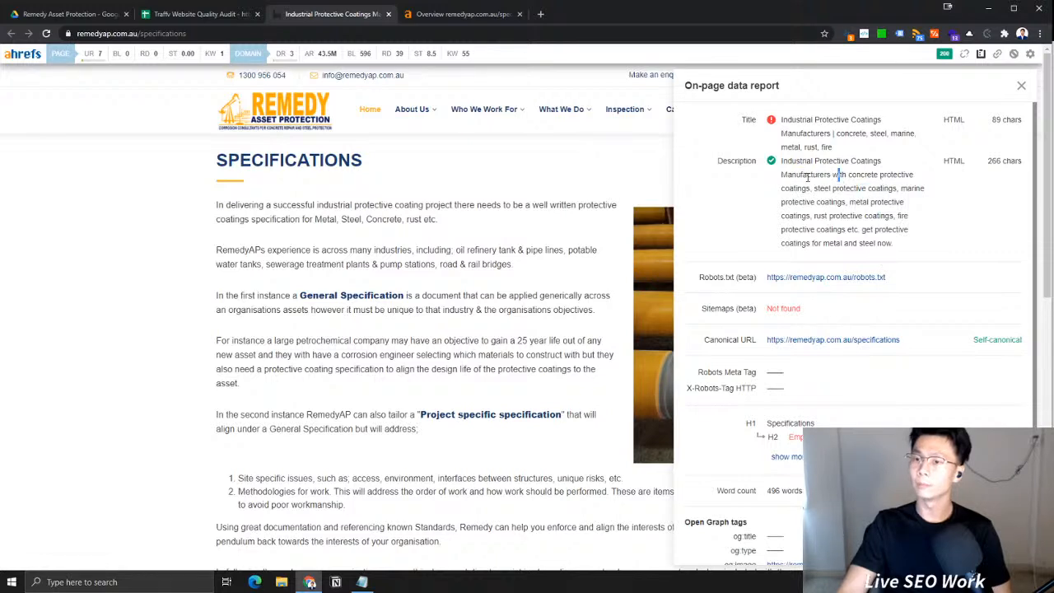
double_click(848, 188)
drag(906, 189, 846, 203)
click(909, 201)
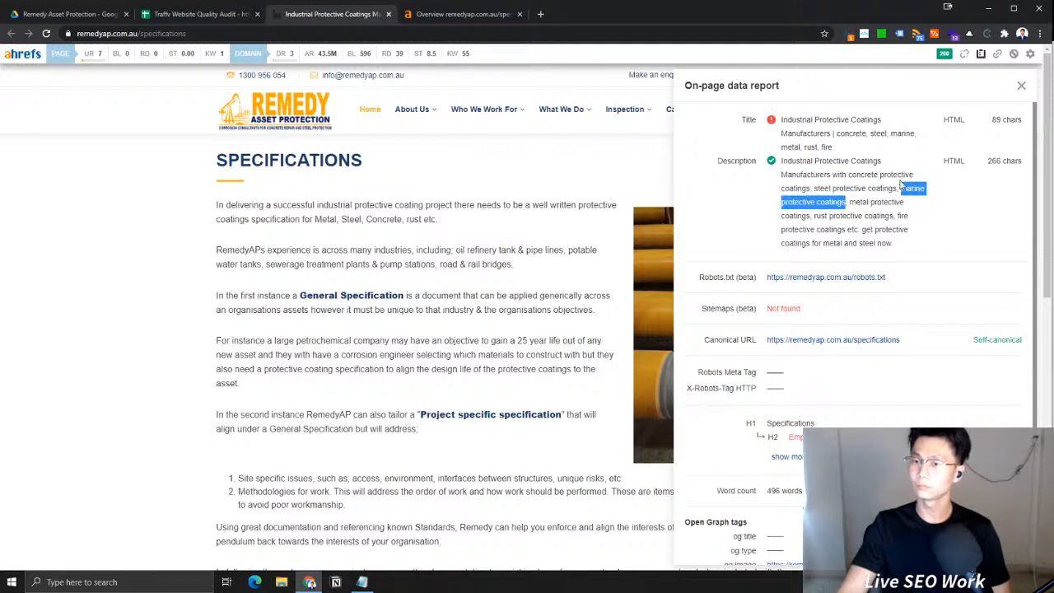
key(alt+Tab)
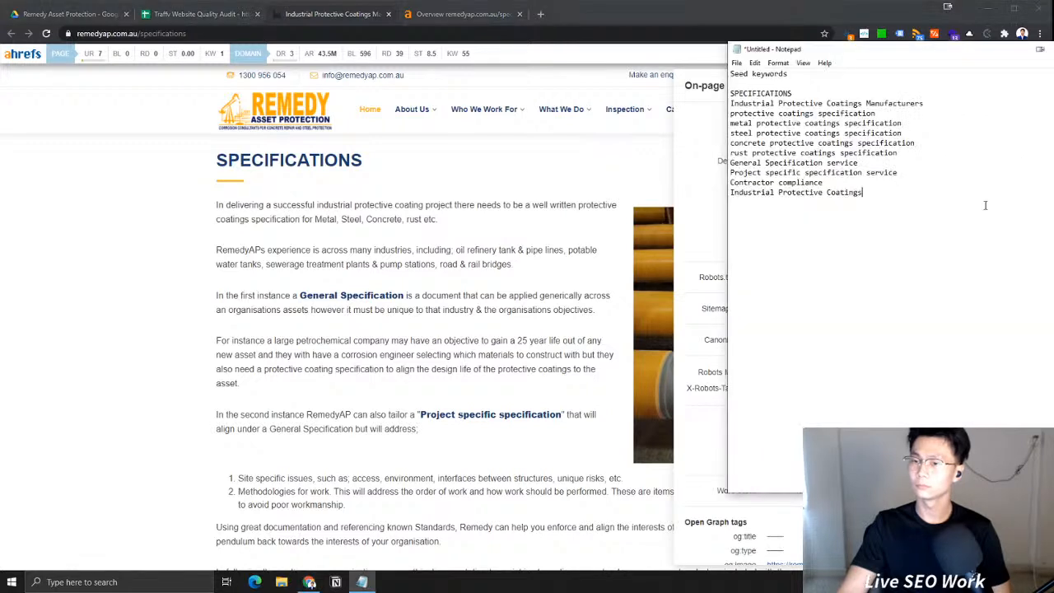
key(Return)
key(ctrl+v)
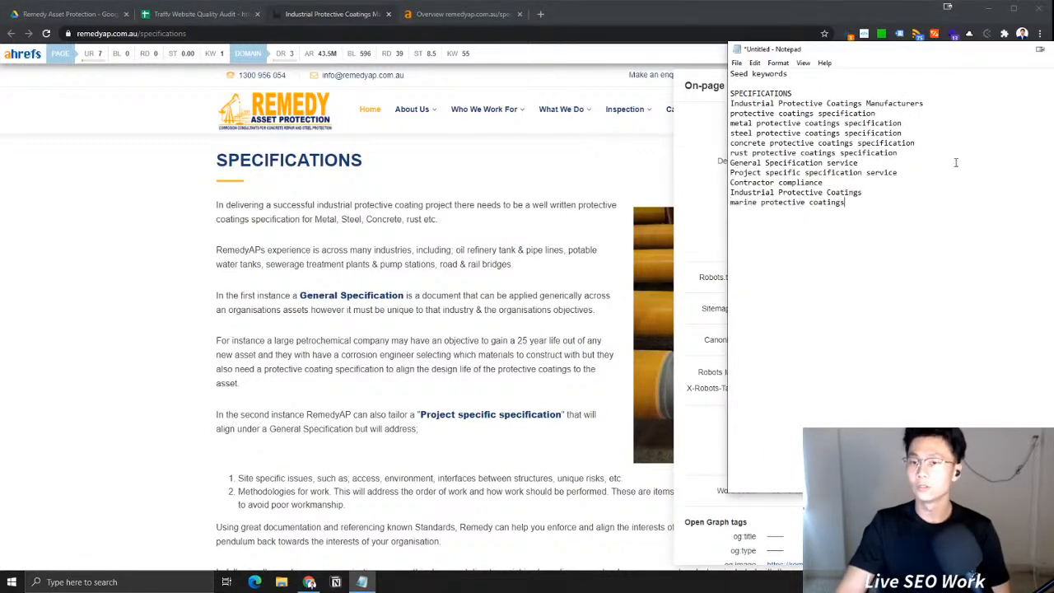
Copy the note's list from SPECIFICATIONS to marine protective coatings into Ahrefs Keywords Explorer and search it for Google in Australia
drag(845, 203, 706, 98)
click(497, 197)
click(849, 34)
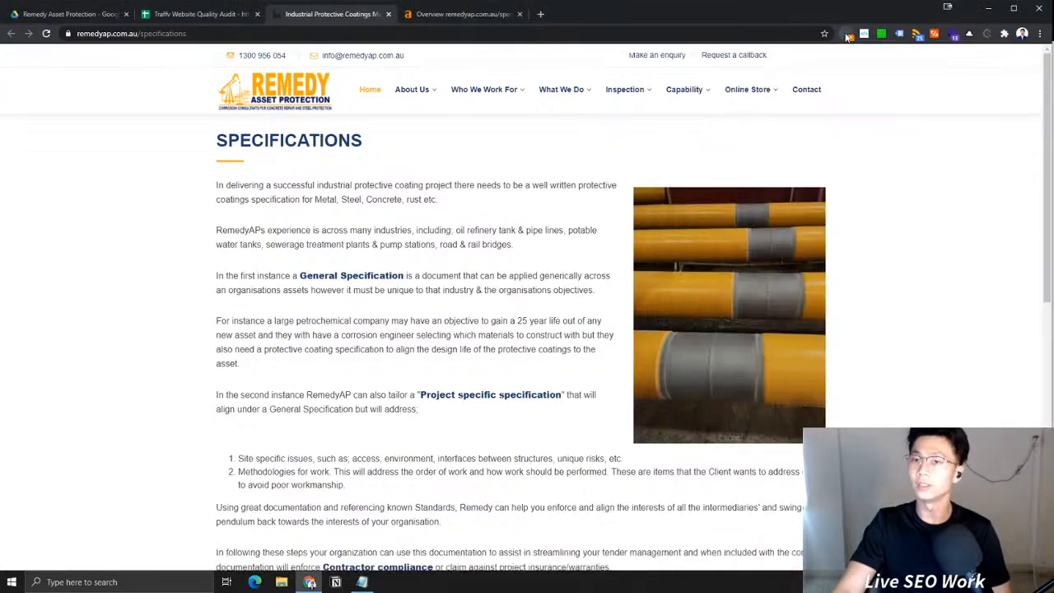
click(417, 20)
click(189, 56)
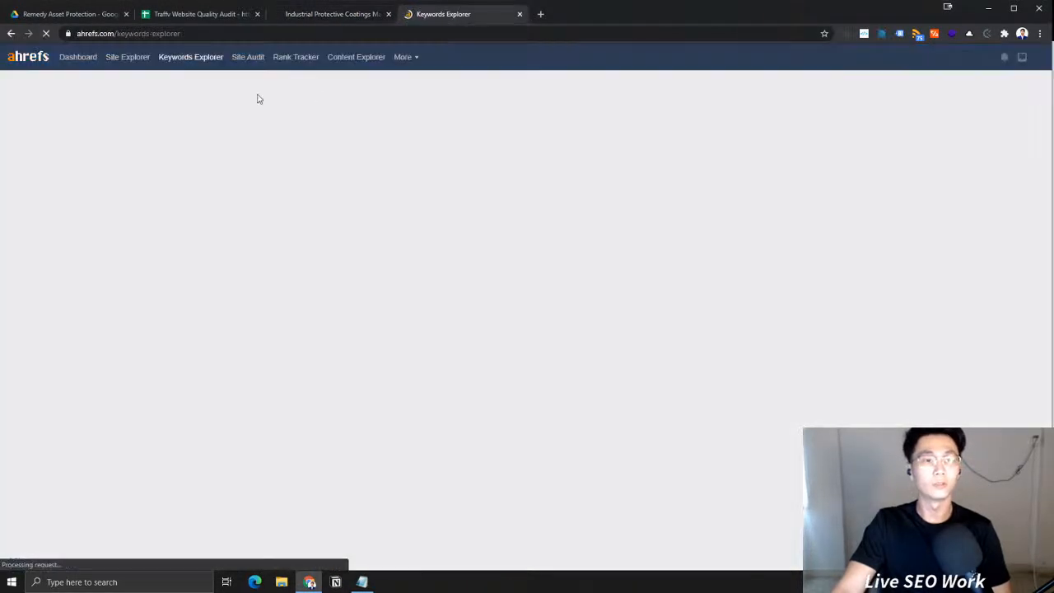
key(ctrl+v)
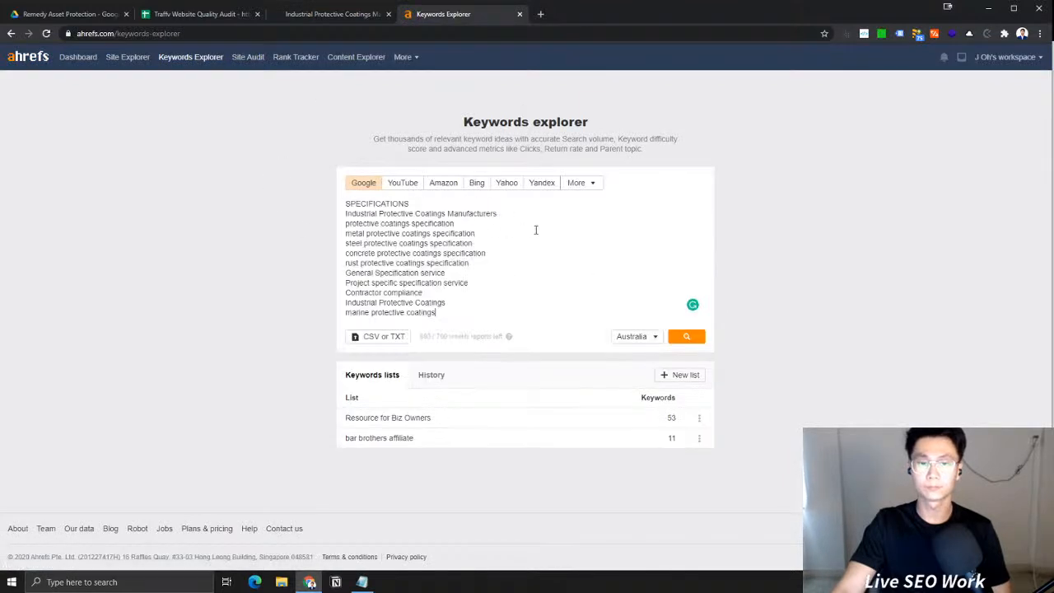
click(686, 336)
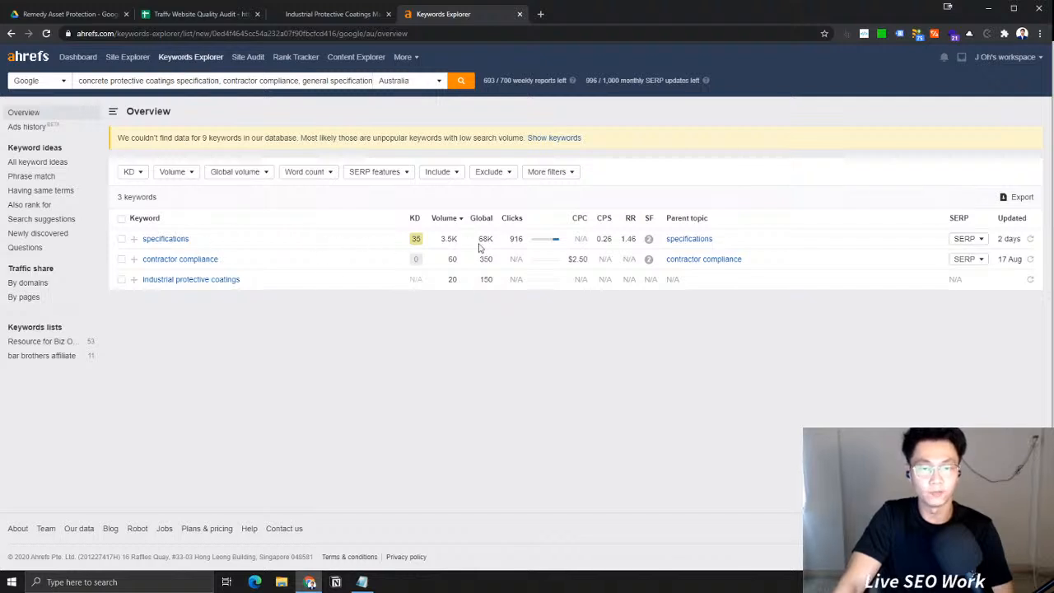
Check the search volume and SERP overview for the keyword "specifications", and close the overview
double_click(447, 239)
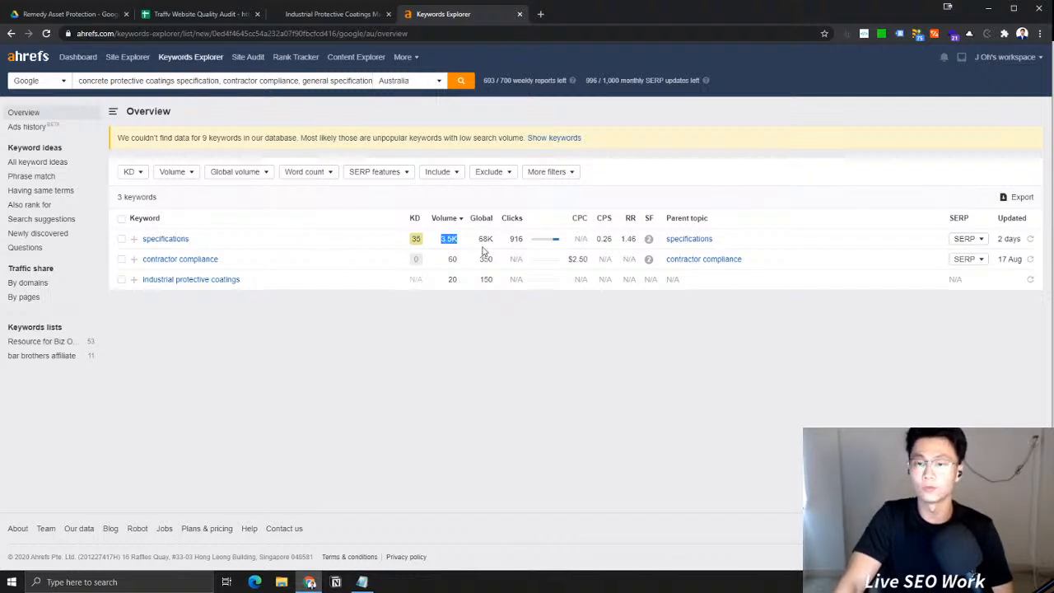
click(963, 238)
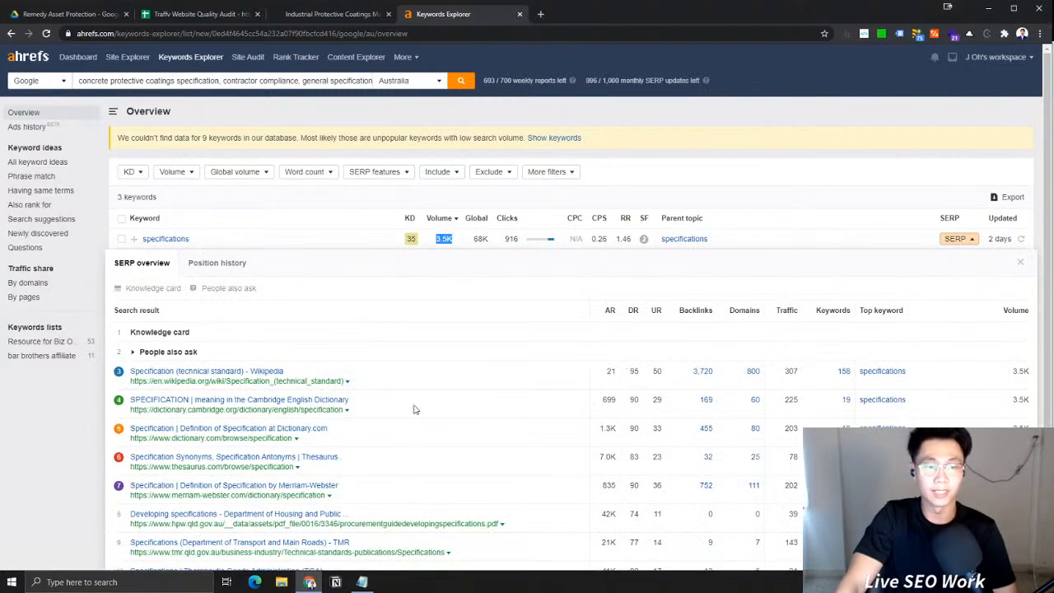
scroll(398, 419, down, 1)
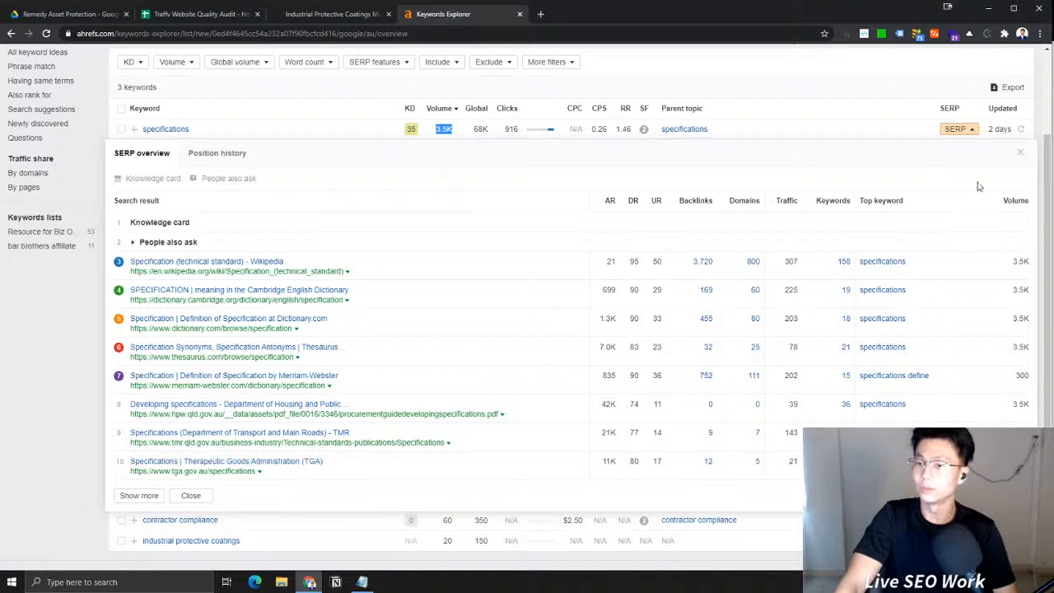
click(958, 129)
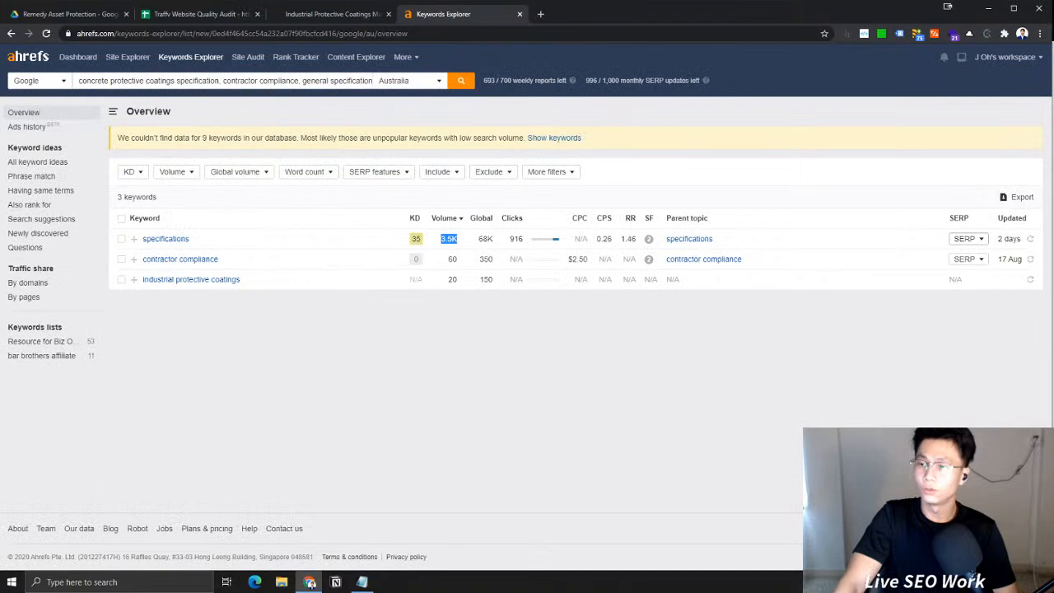
Start a shortlist below the seed keywords in the note with a copy of "Contractor compliance"
key(alt+Tab)
key(Return)
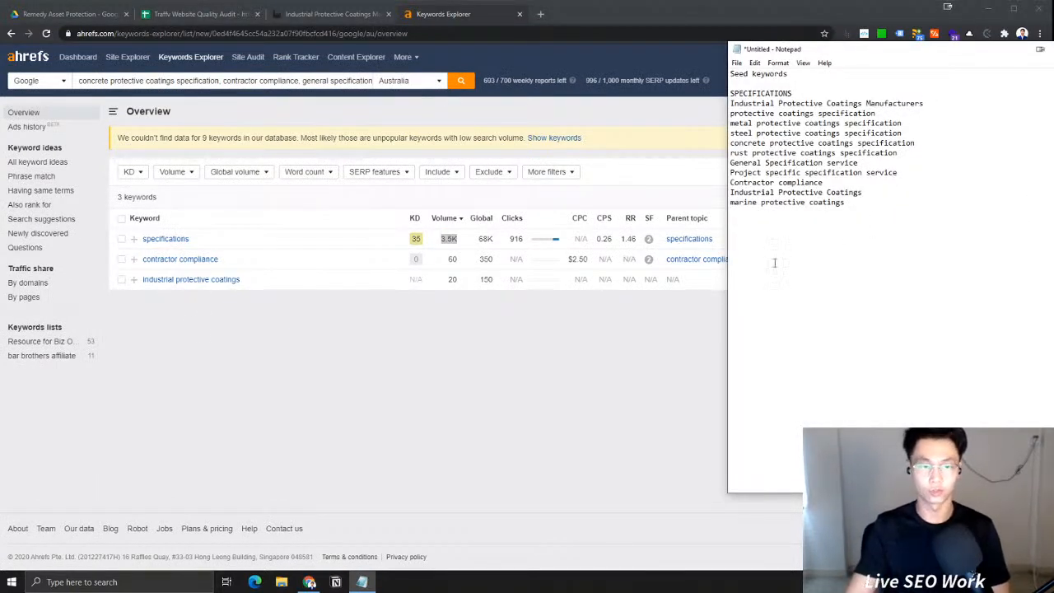
drag(823, 183, 730, 182)
key(ctrl+c)
click(809, 254)
key(ctrl+v)
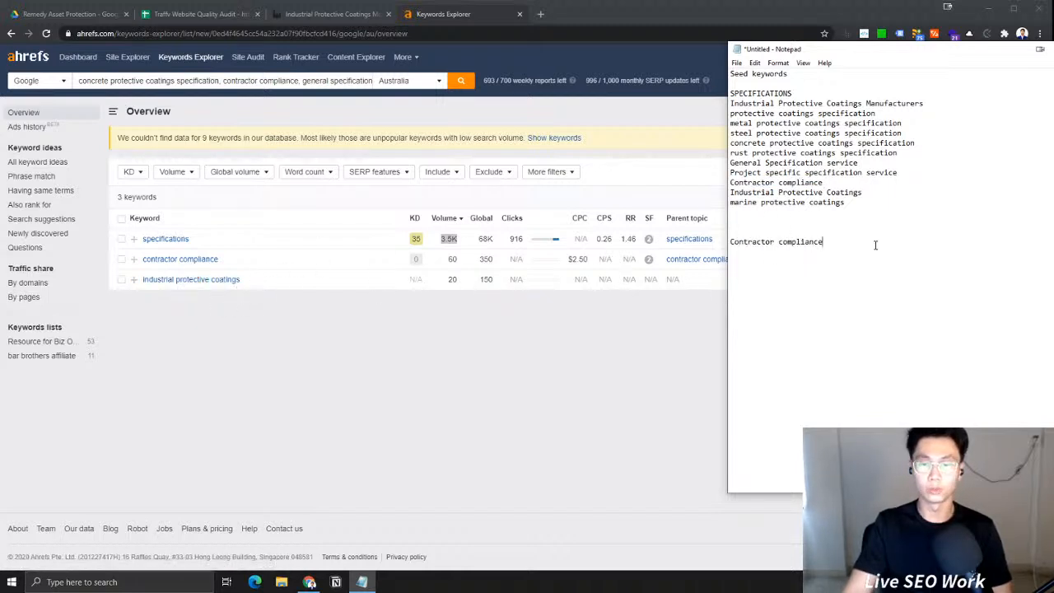
Copy "Industrial Protective Coatings" from the seed list to the shortlist below Contractor compliance
drag(863, 193, 745, 193)
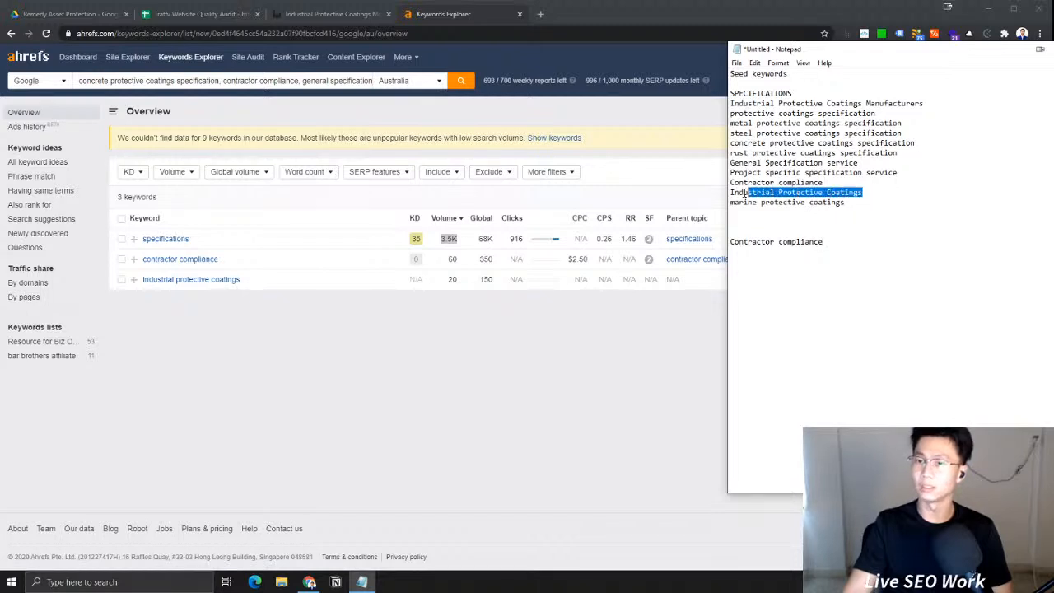
key(ctrl+c)
click(897, 256)
key(ctrl+v)
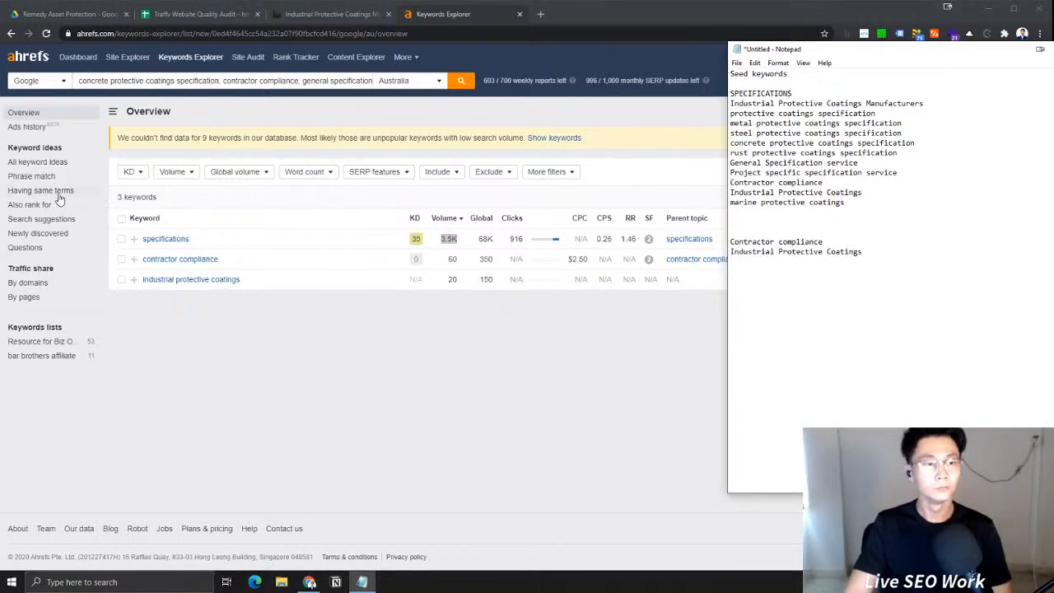
Browse the newly discovered keyword ideas and the search suggestions in Keywords Explorer for keywords relevant to the specifications page
click(38, 234)
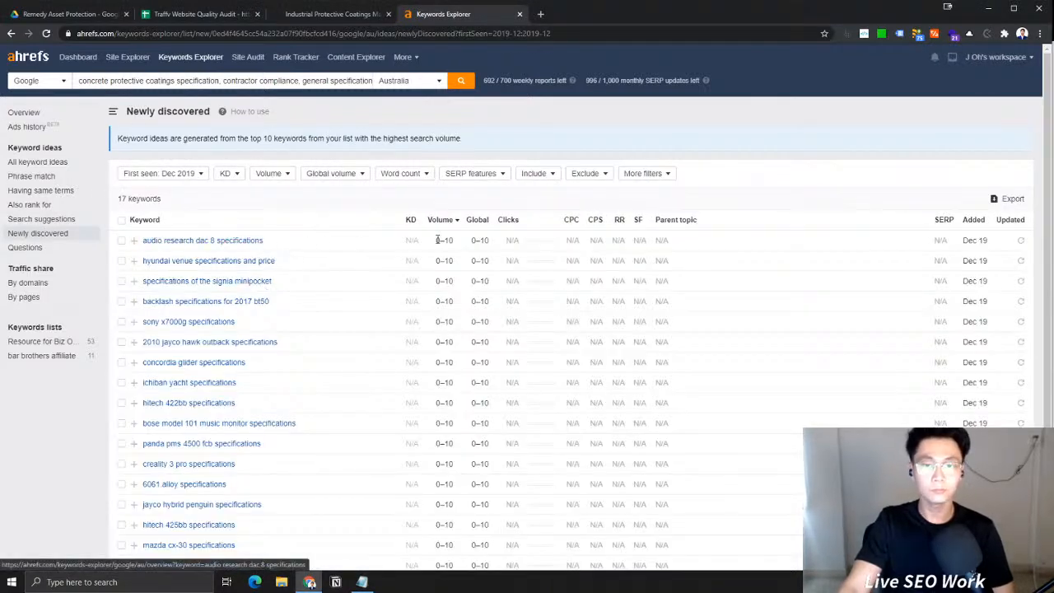
scroll(271, 404, down, 2)
scroll(255, 416, up, 2)
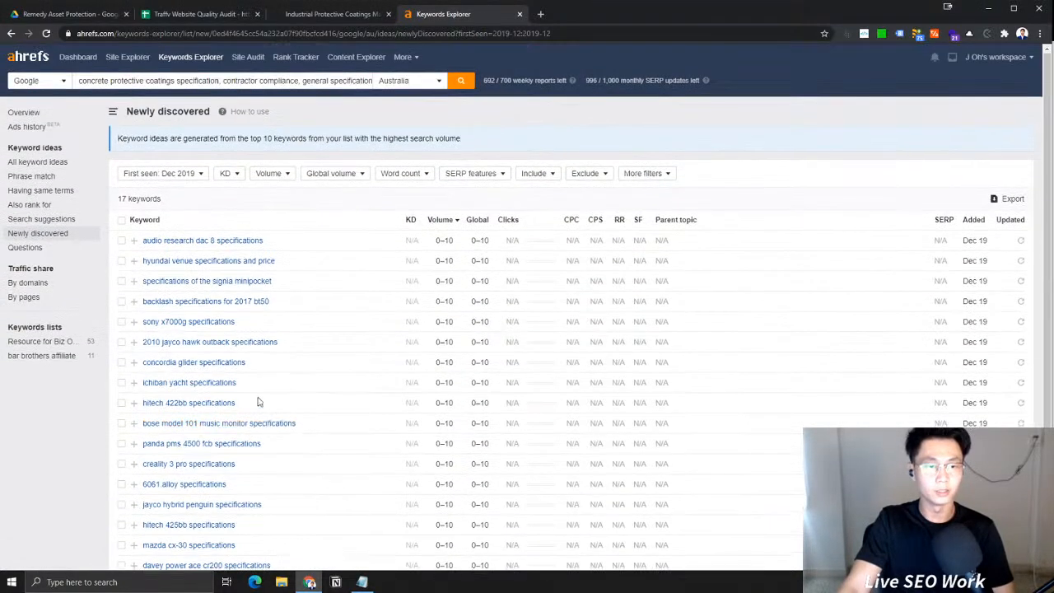
click(66, 219)
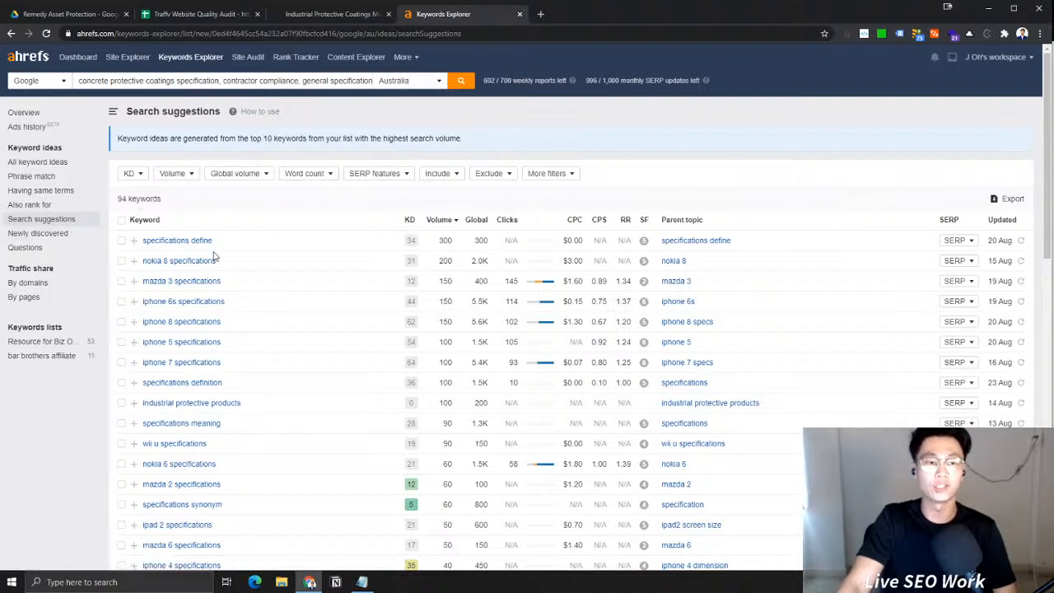
scroll(266, 281, down, 2)
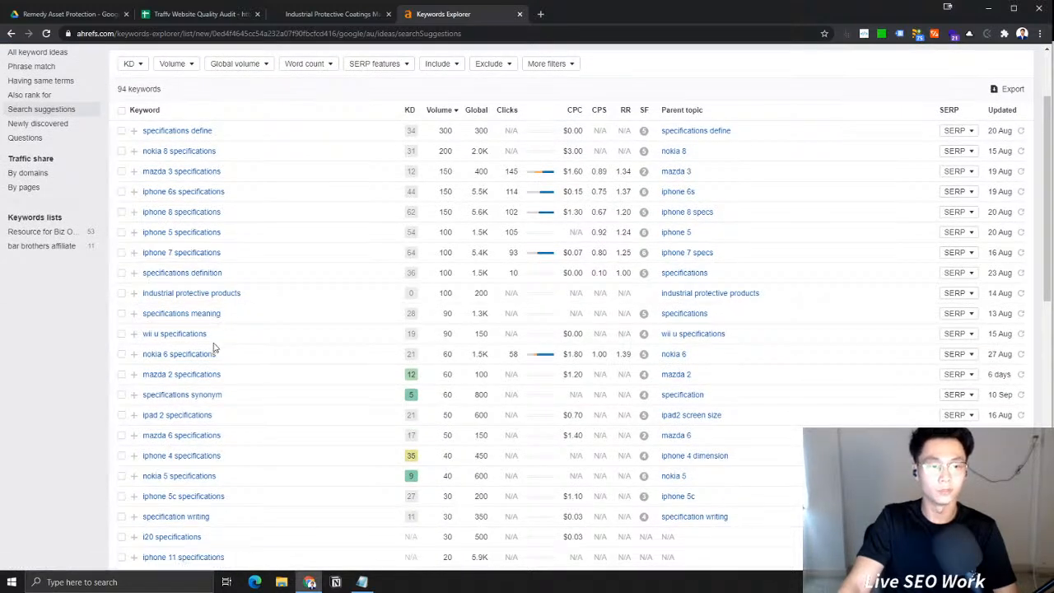
scroll(218, 346, down, 2)
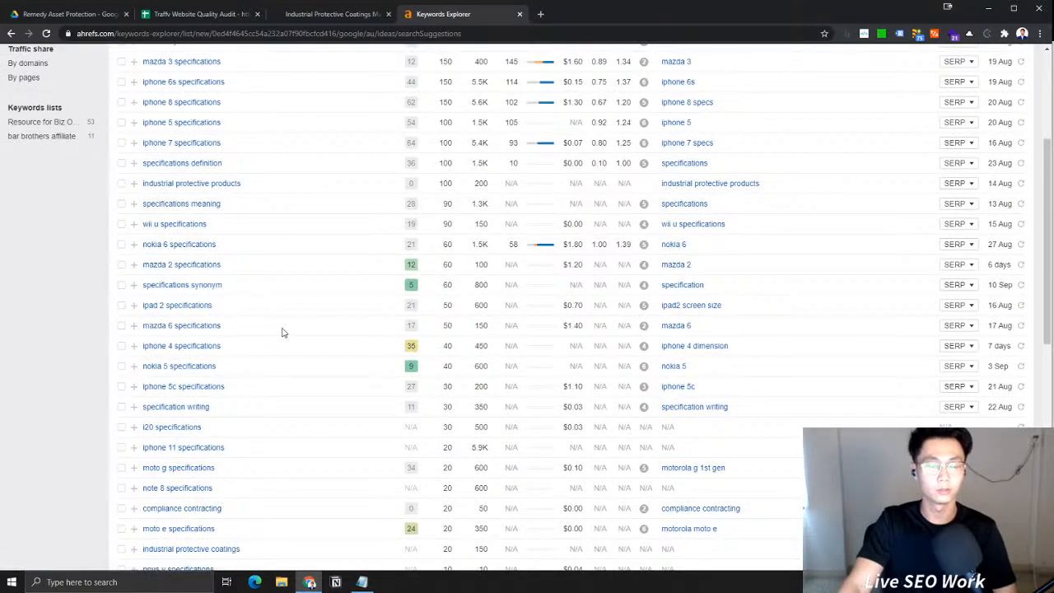
scroll(296, 337, up, 4)
scroll(254, 353, down, 4)
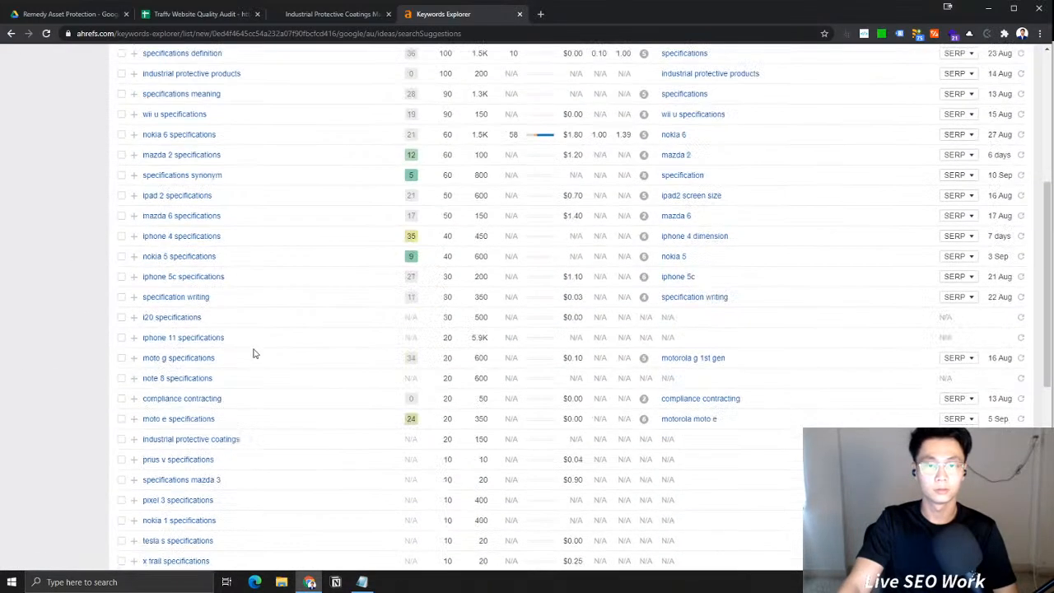
scroll(330, 358, down, 1)
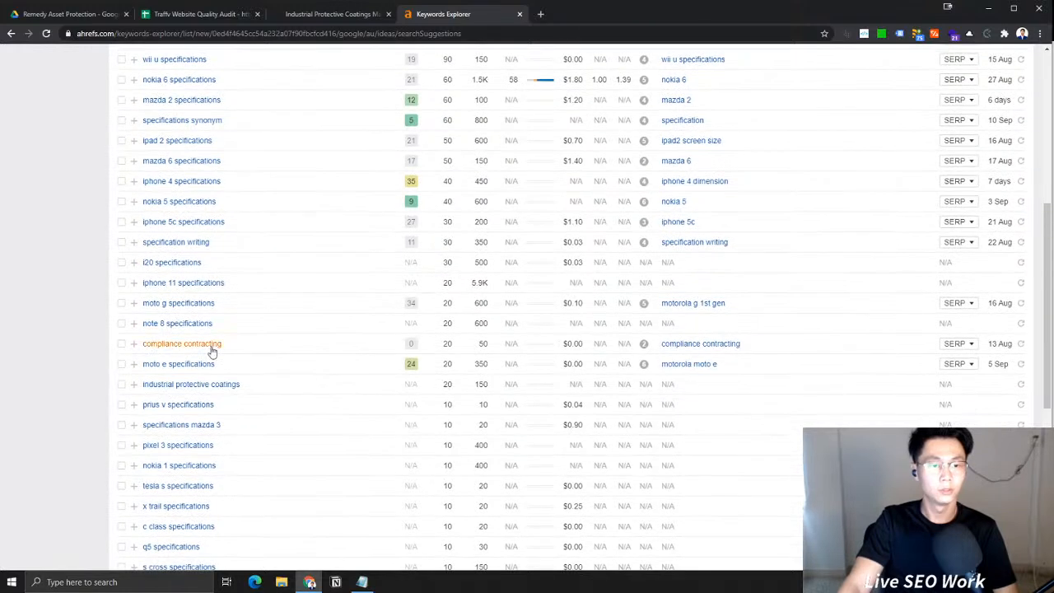
Copy the search suggestion "compliance contracting" to the note's shortlist below Industrial Protective Coatings
drag(266, 346, 145, 346)
right_click(364, 582)
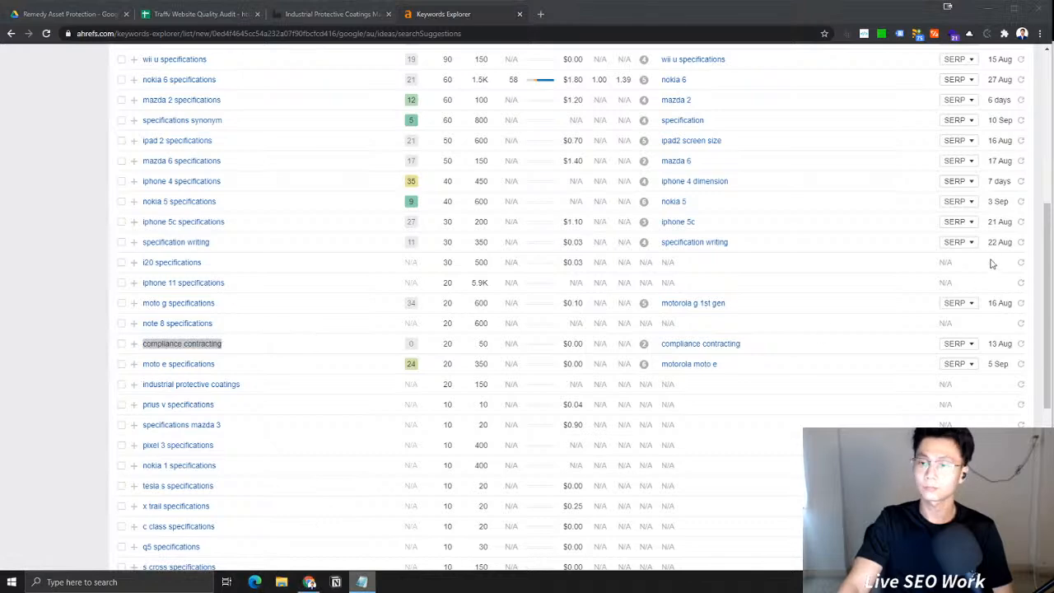
click(362, 582)
key(ctrl+v)
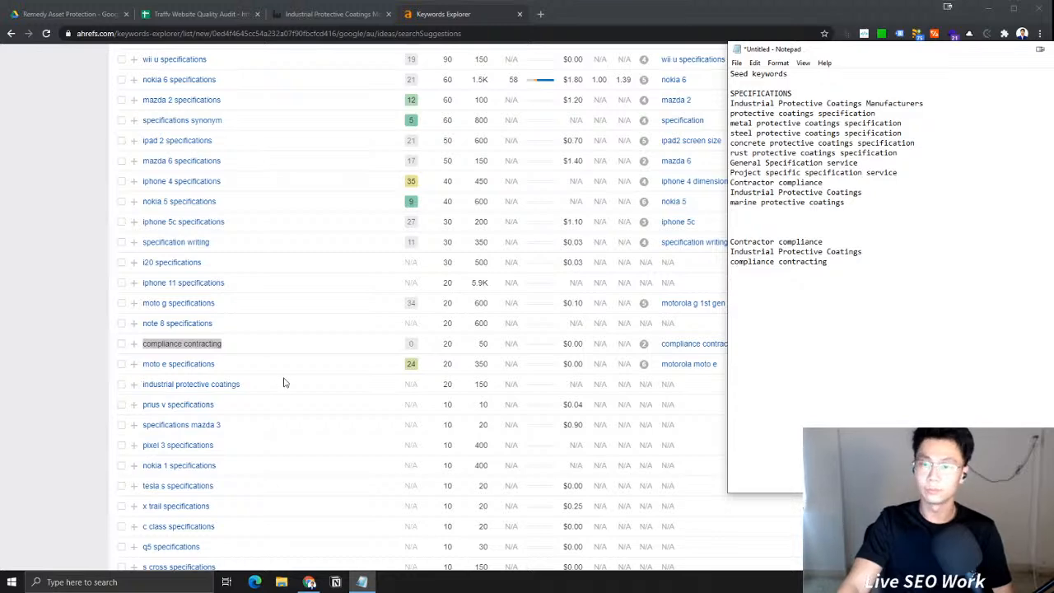
Copy the search suggestion "contractor compliance management" to the note's shortlist below compliance contracting
scroll(243, 395, down, 1)
scroll(242, 394, down, 2)
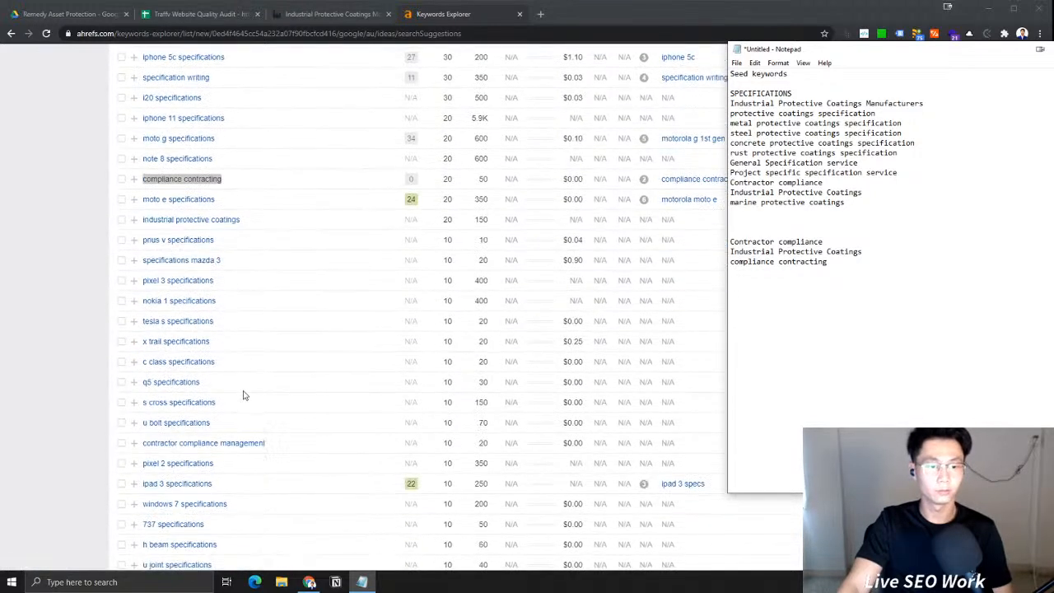
scroll(280, 420, down, 1)
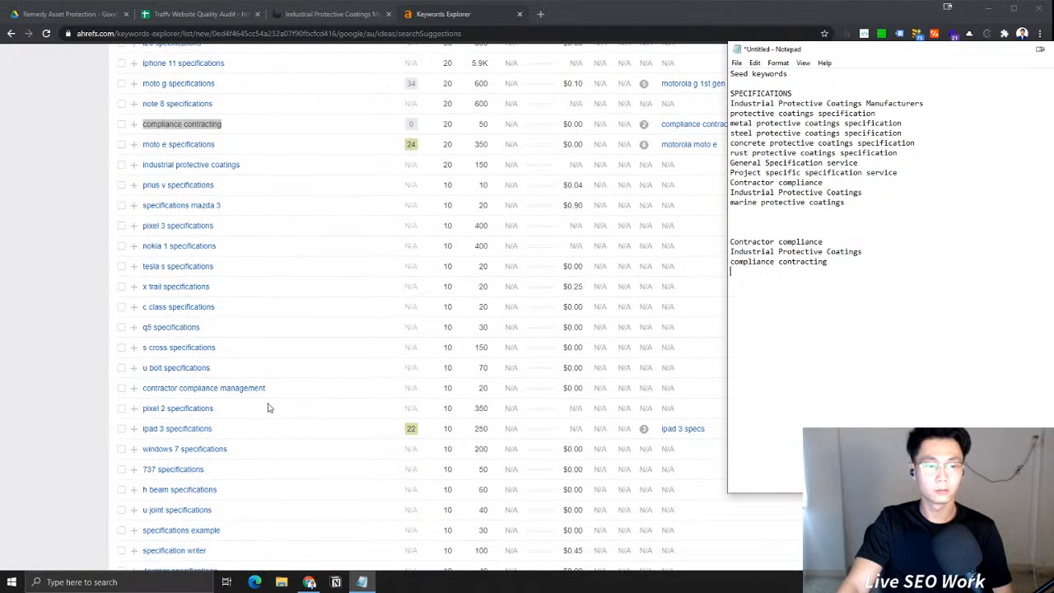
drag(293, 390, 147, 389)
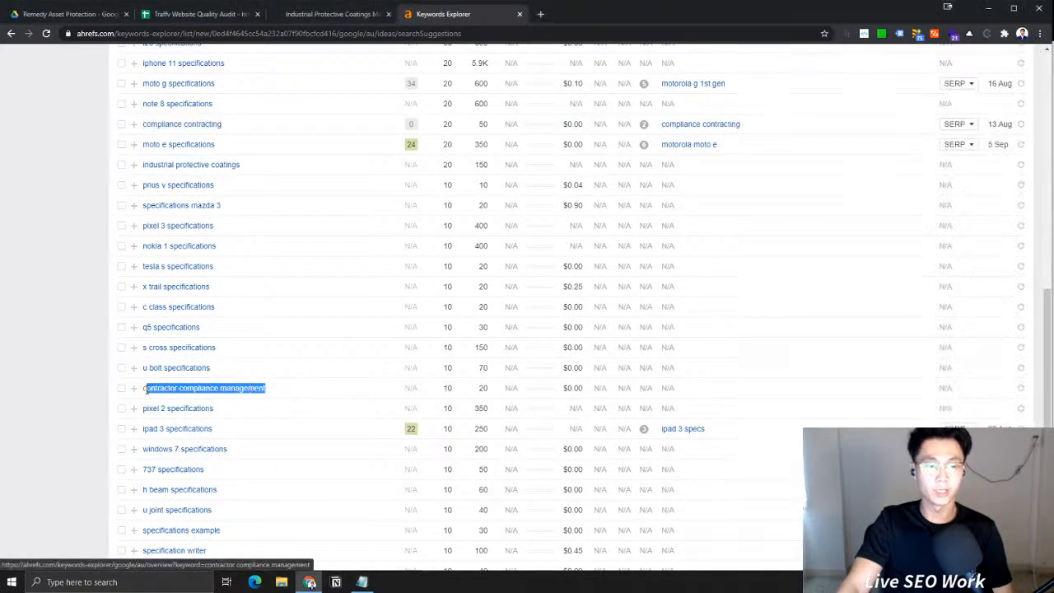
click(362, 582)
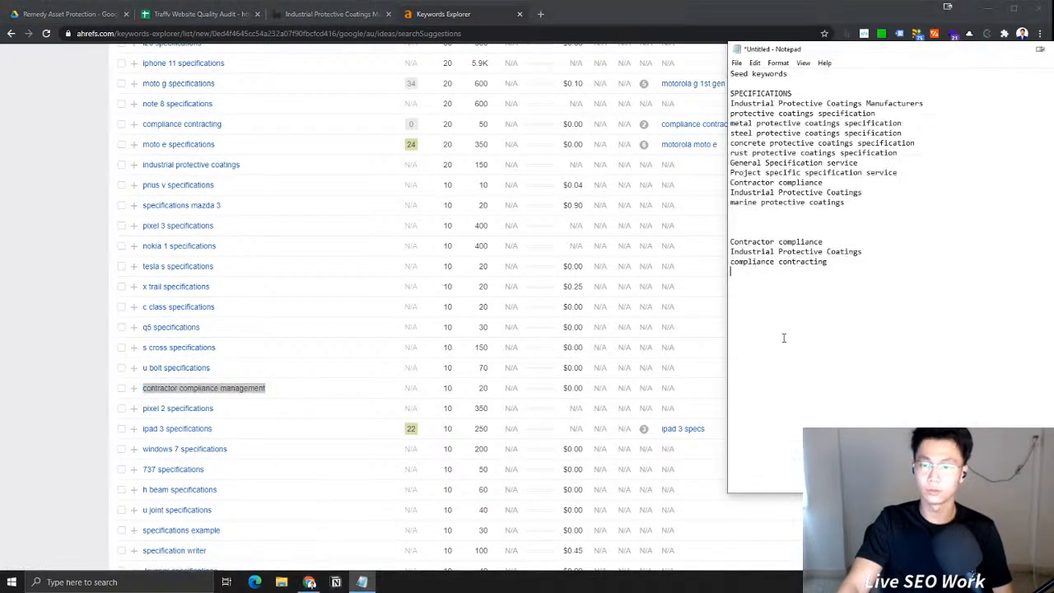
key(ctrl+v)
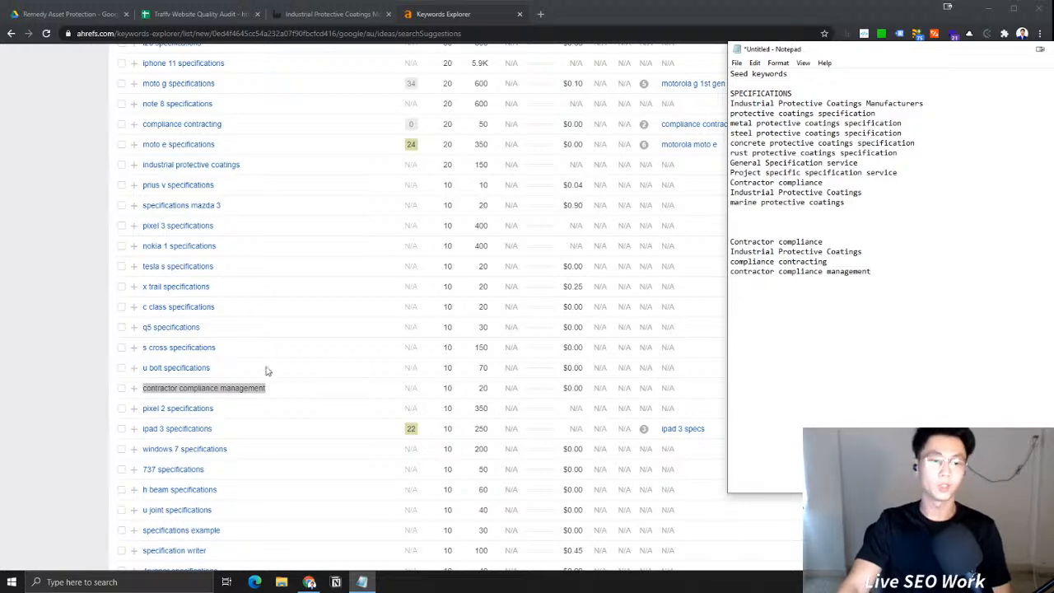
Review the remaining search suggestions through page 2 for keywords relevant to the specifications page
scroll(231, 444, down, 3)
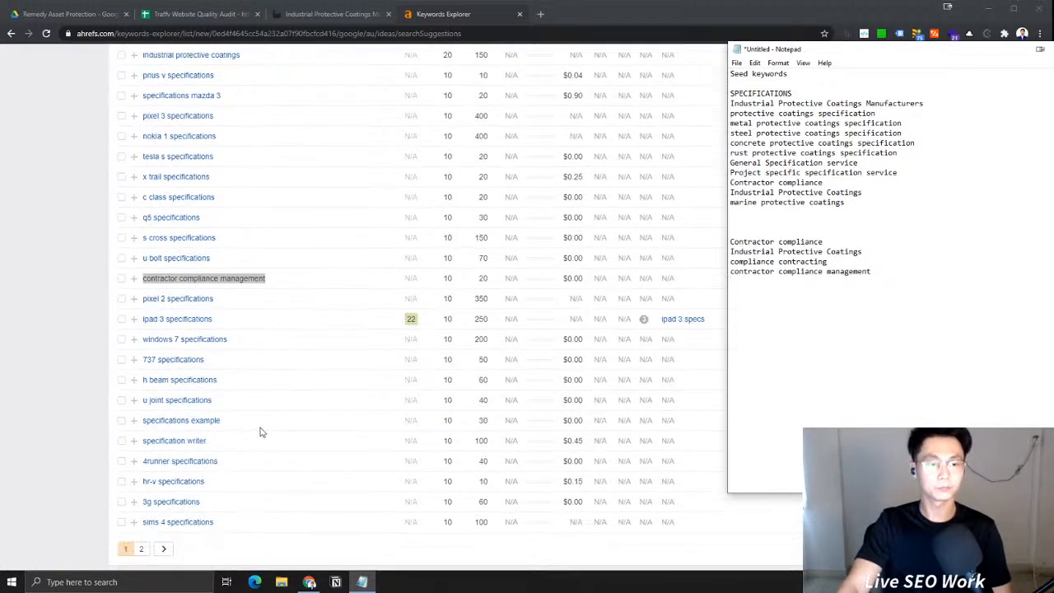
scroll(265, 429, down, 2)
click(164, 485)
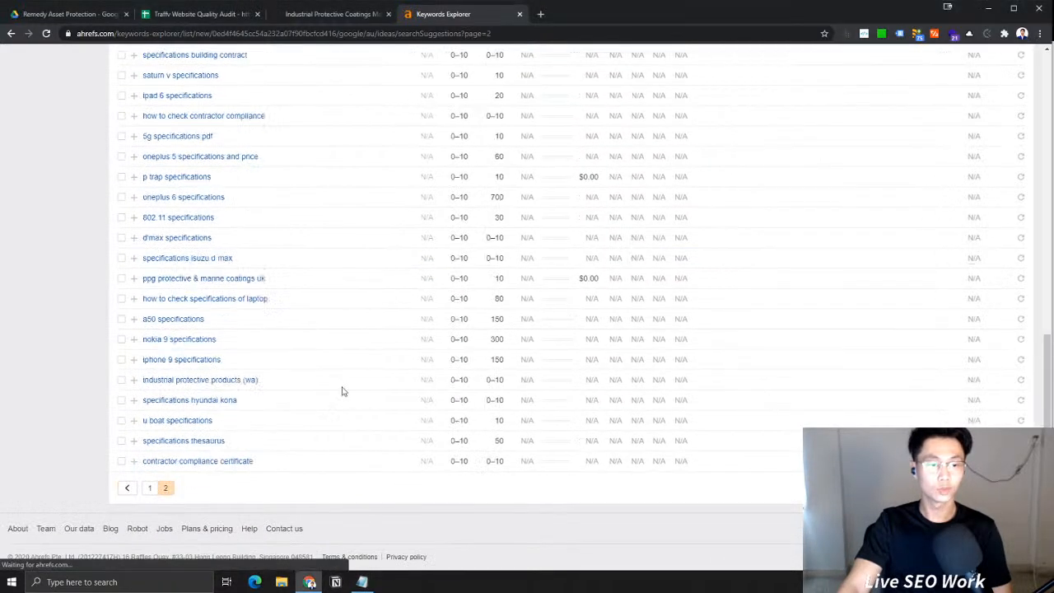
scroll(338, 299, up, 10)
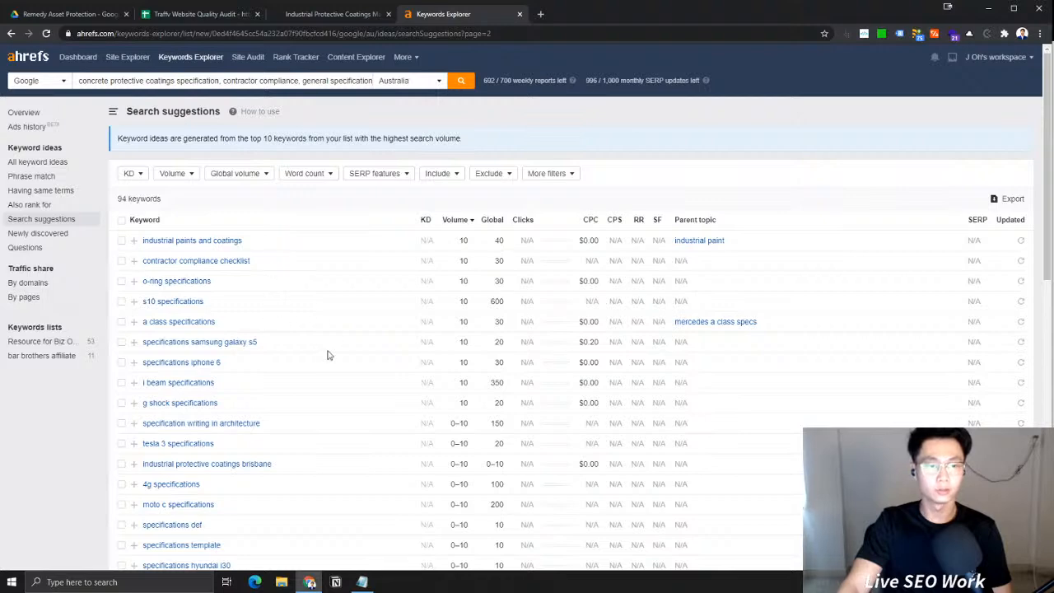
scroll(255, 370, down, 1)
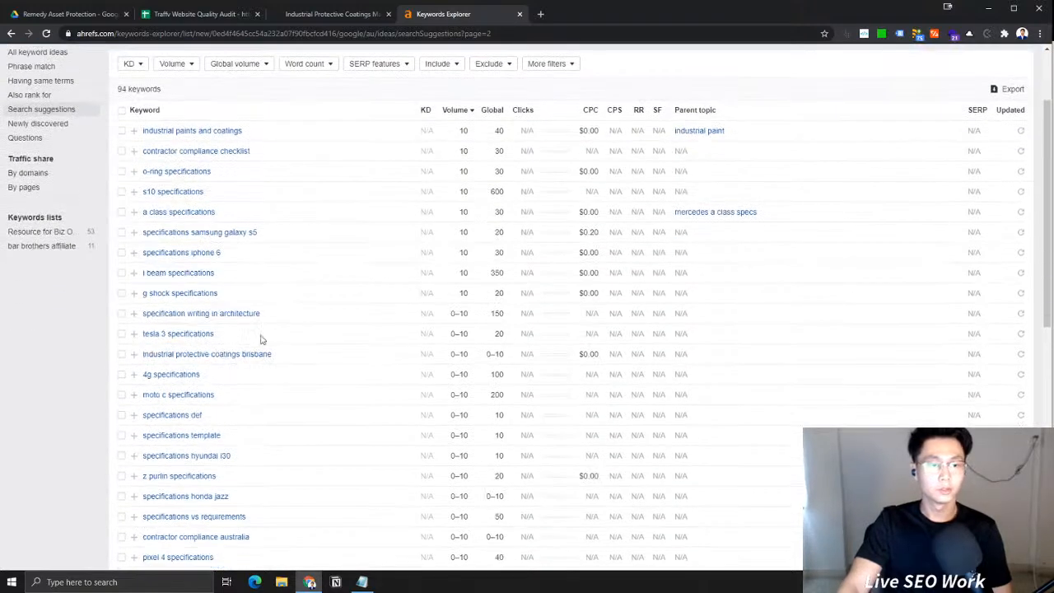
scroll(231, 329, down, 1)
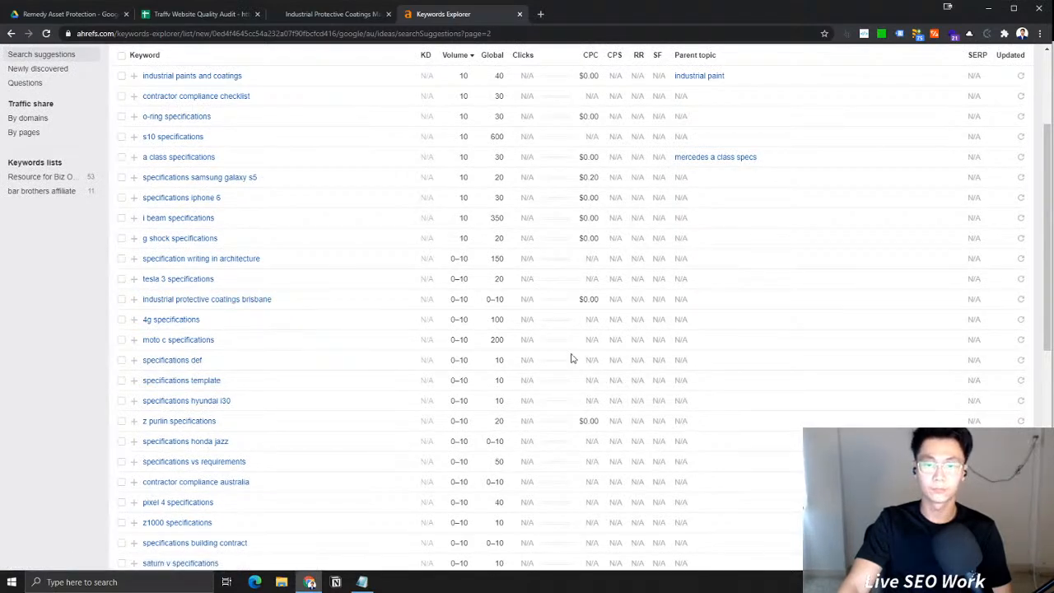
scroll(572, 359, down, 5)
scroll(345, 324, up, 10)
Check the "Also rank for" and "Having same terms" keyword ideas for keywords relevant to the specifications page
click(37, 204)
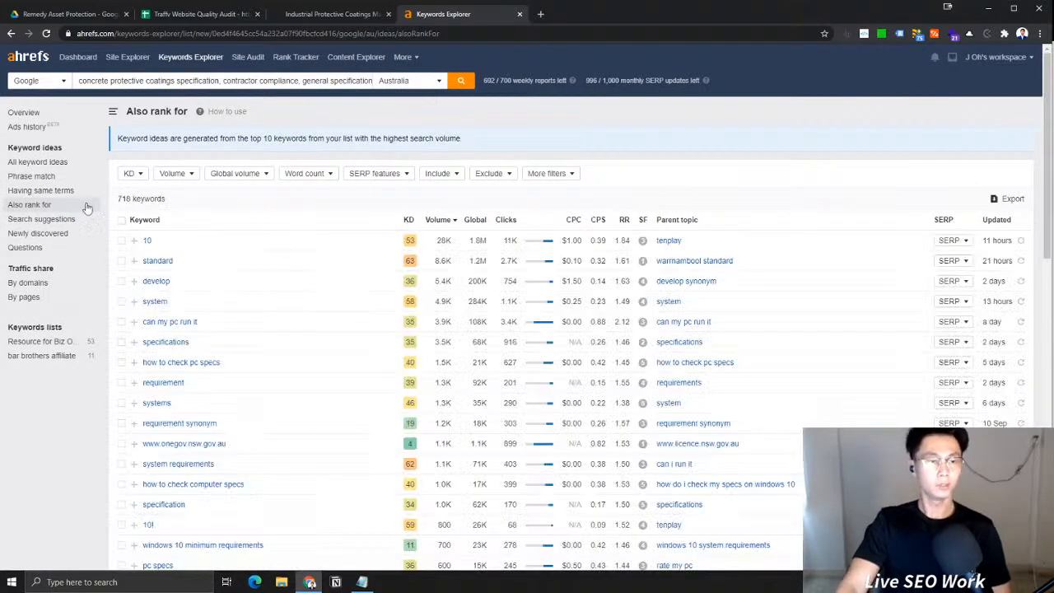
click(66, 192)
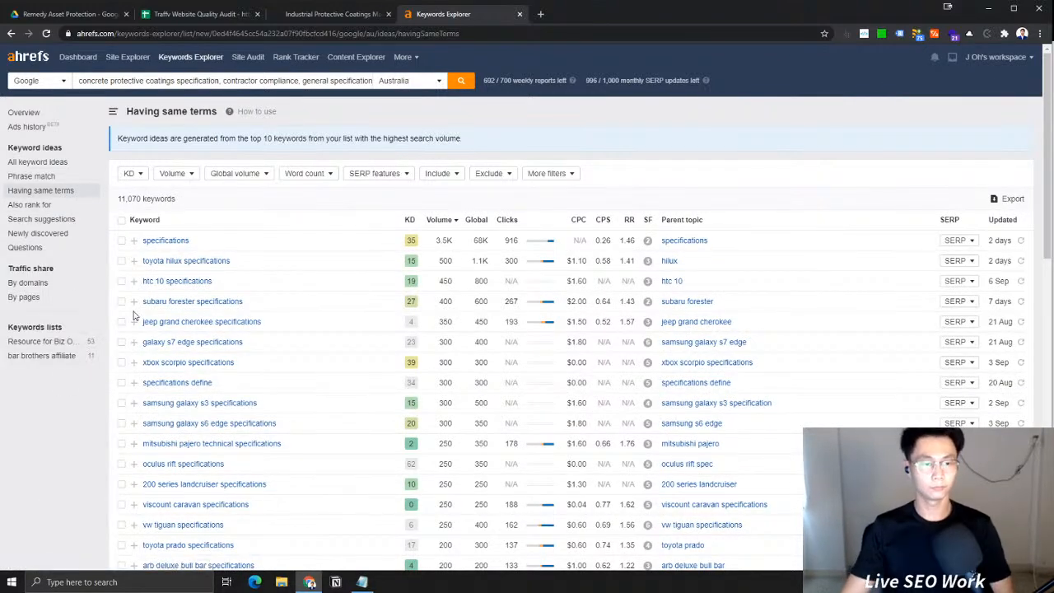
scroll(301, 382, down, 2)
scroll(318, 383, up, 2)
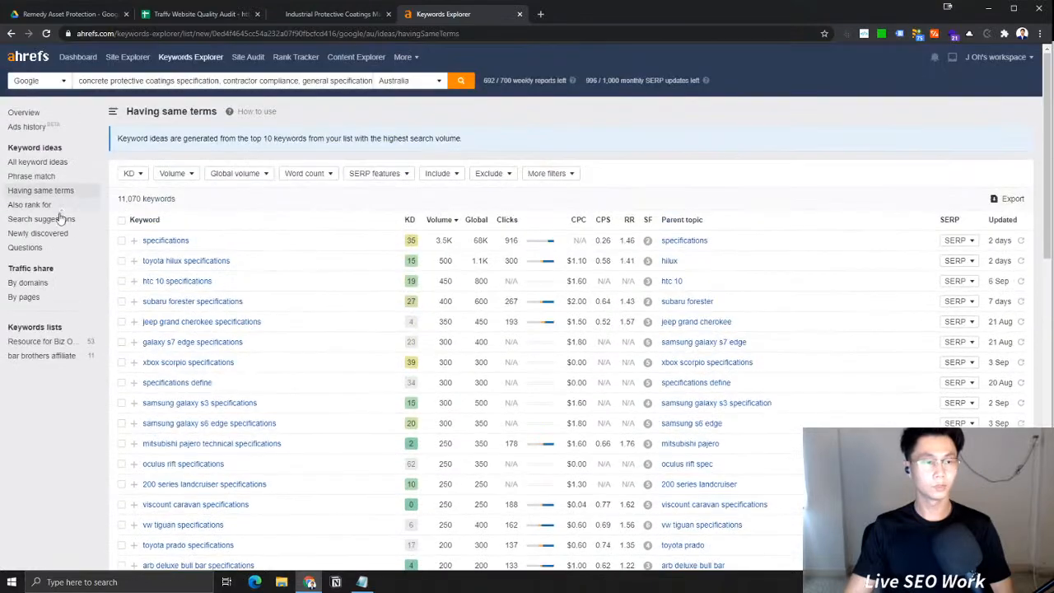
Copy the phrase match keyword "concrete driveway specifications australia" to the note's shortlist below contractor compliance management
click(49, 176)
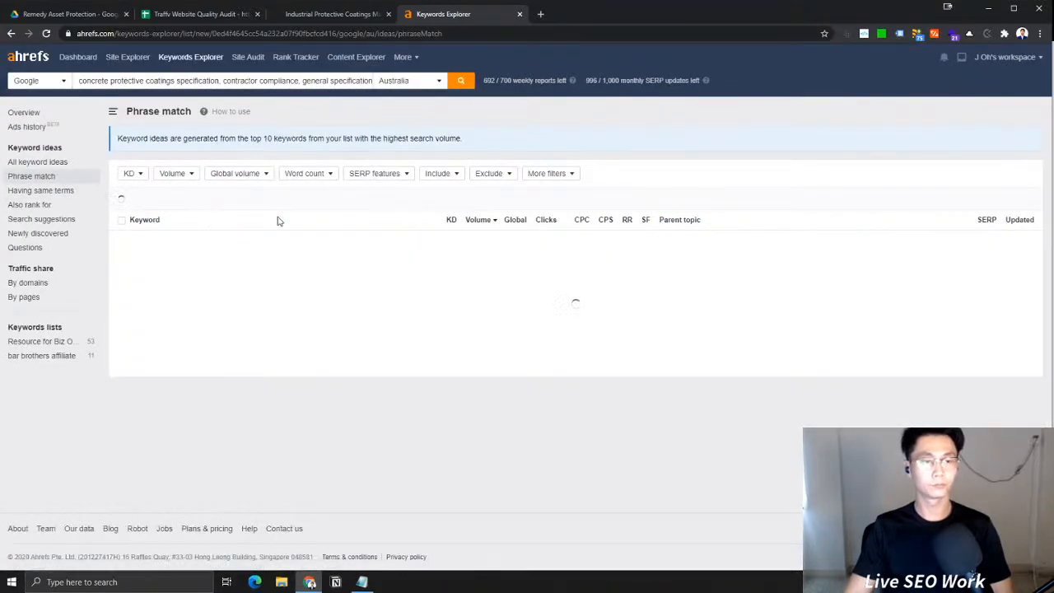
scroll(288, 297, down, 2)
scroll(255, 288, up, 2)
scroll(406, 250, down, 2)
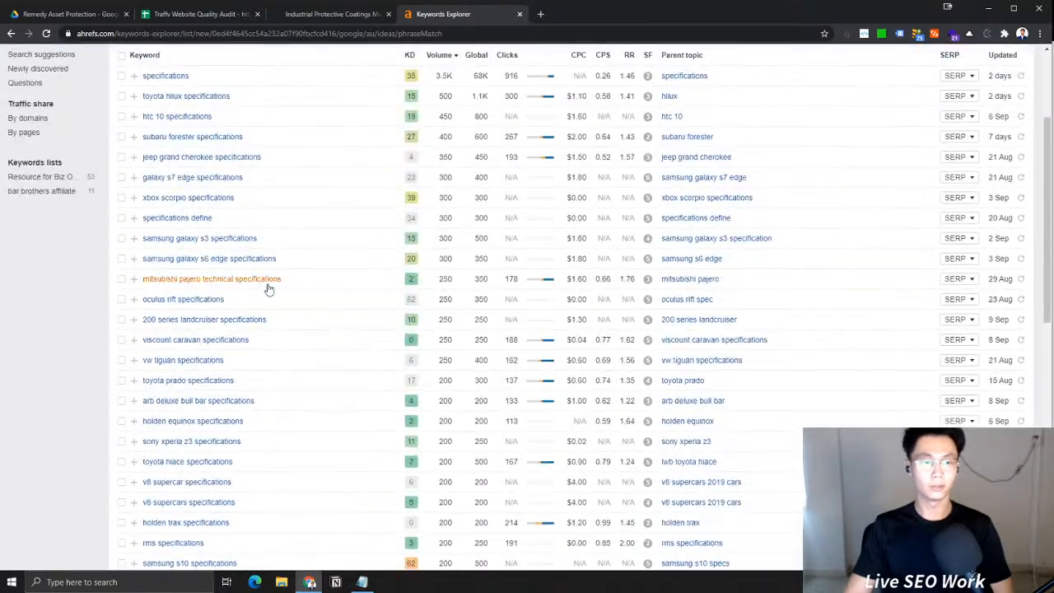
scroll(247, 330, down, 2)
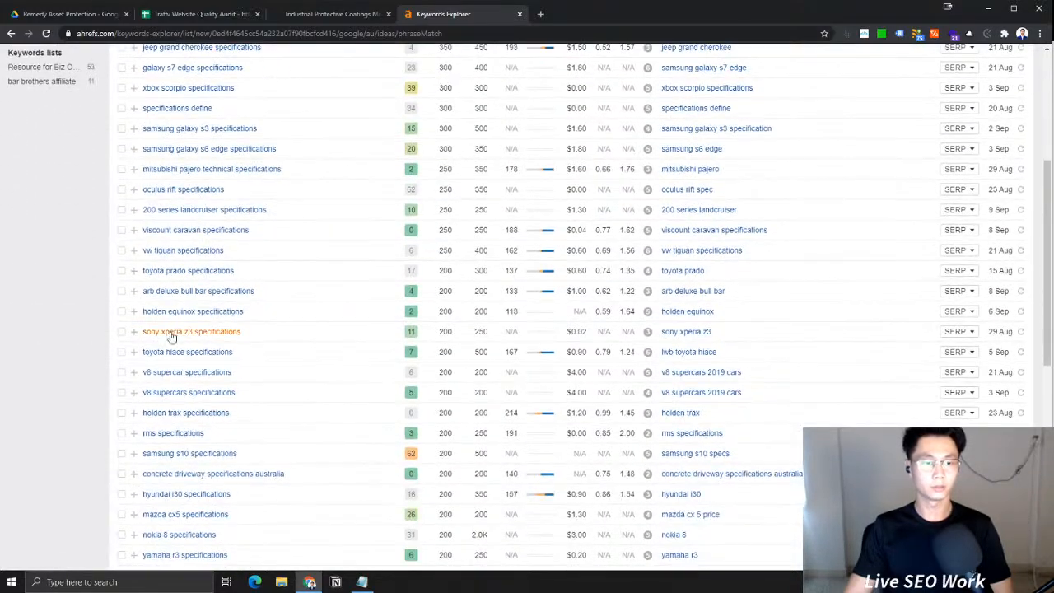
scroll(199, 228, down, 2)
scroll(189, 358, down, 1)
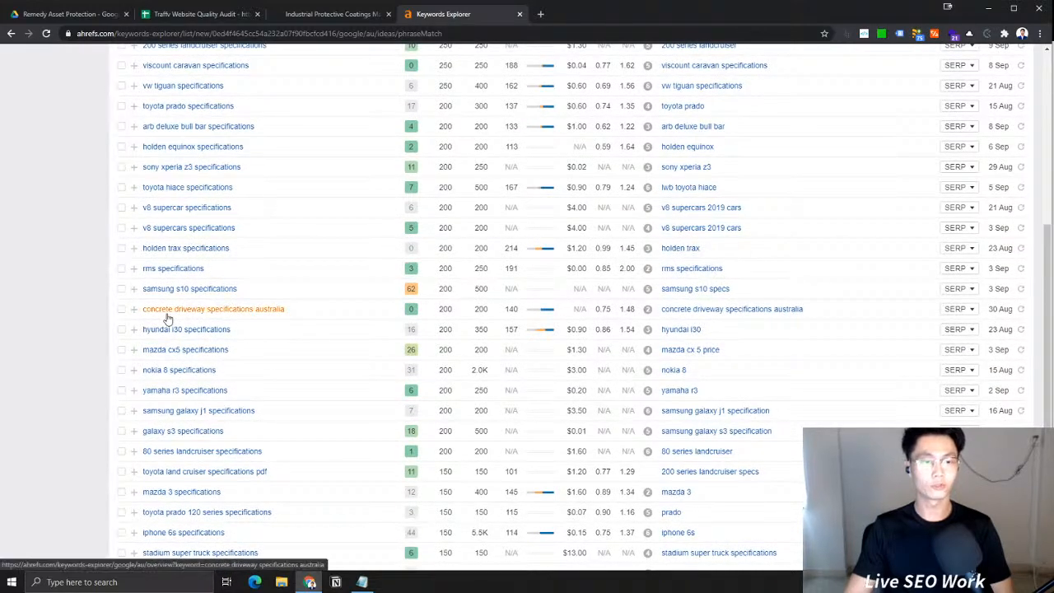
drag(319, 314, 141, 311)
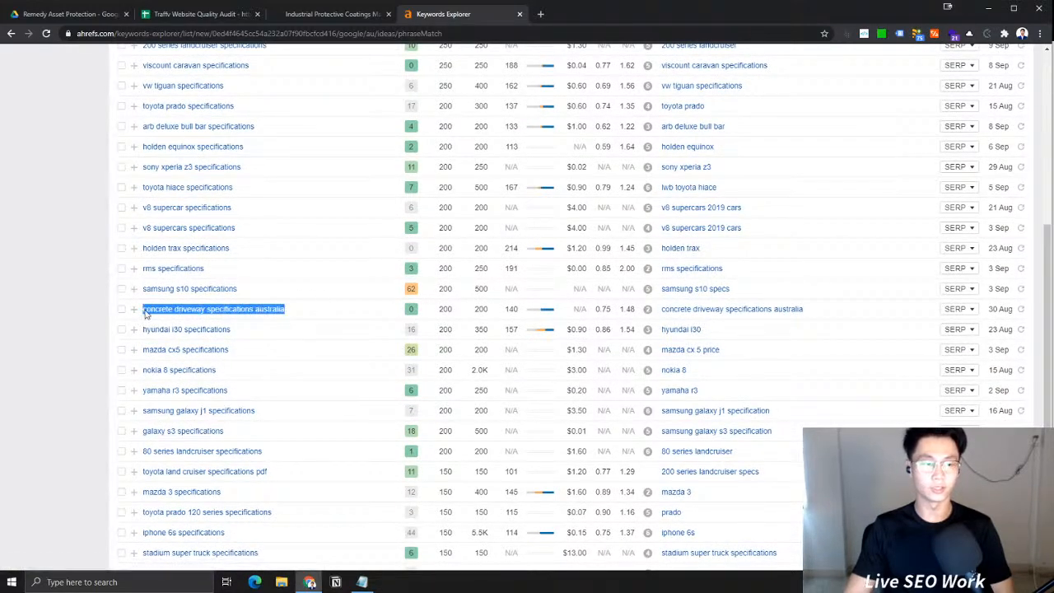
key(ctrl+c)
click(362, 582)
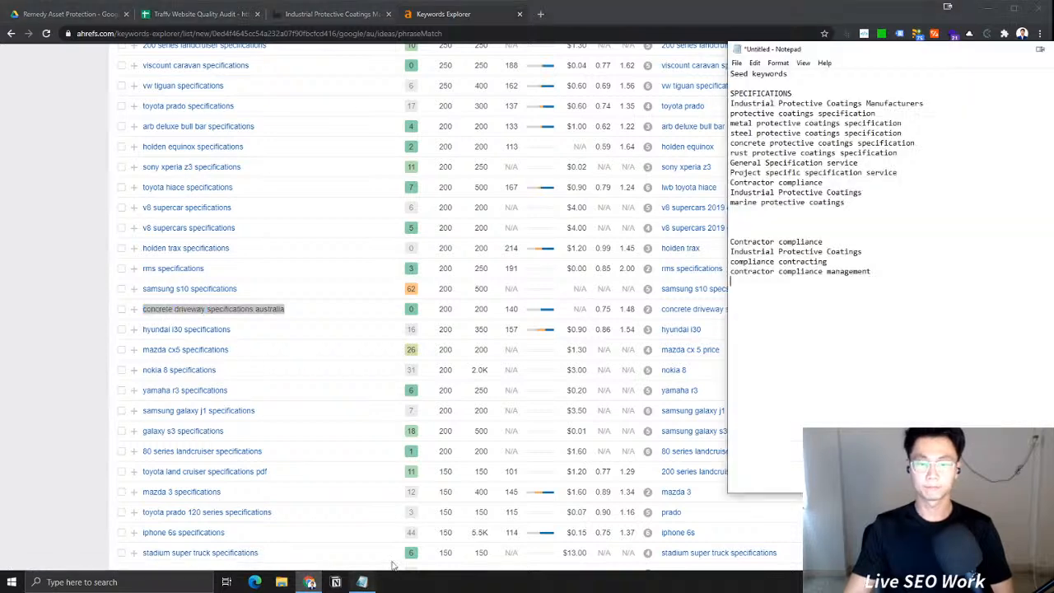
key(ctrl+v)
key(Return)
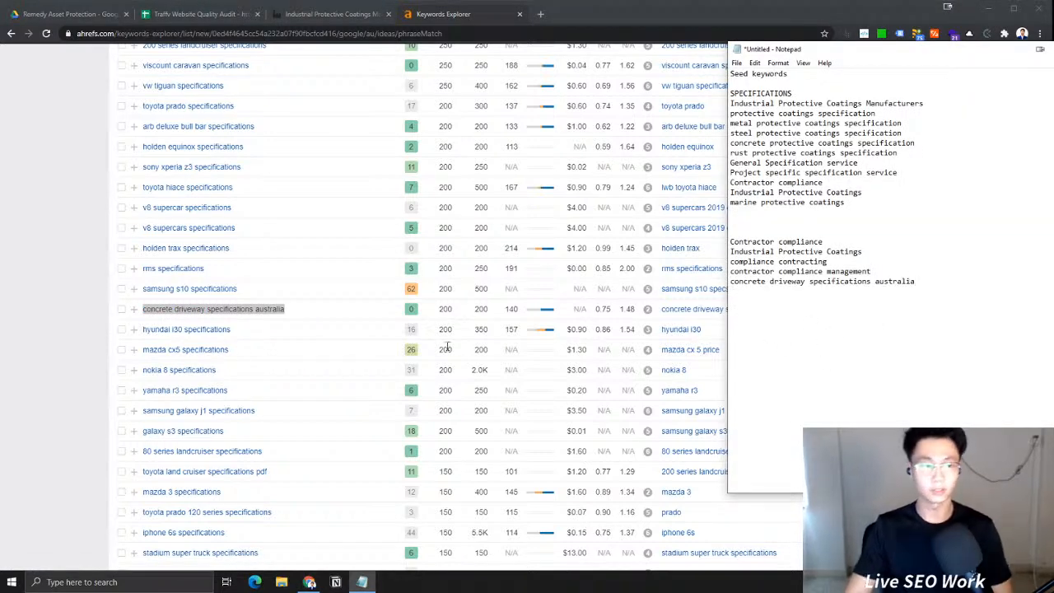
Examine the rest of page 1 and all of page 2 of the phrase match ideas for relevant specification keywords
click(35, 322)
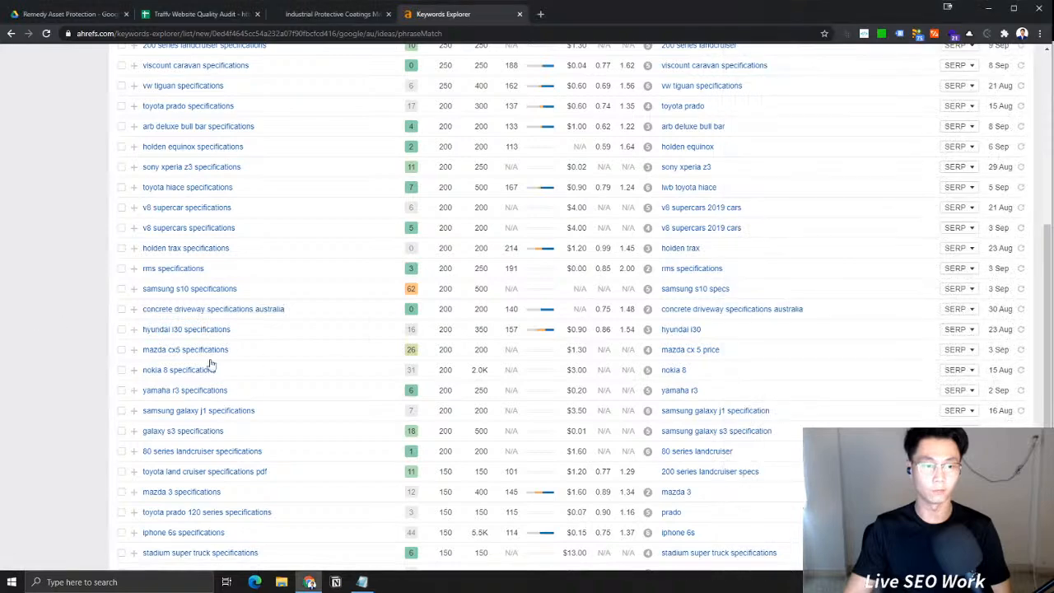
scroll(289, 407, down, 3)
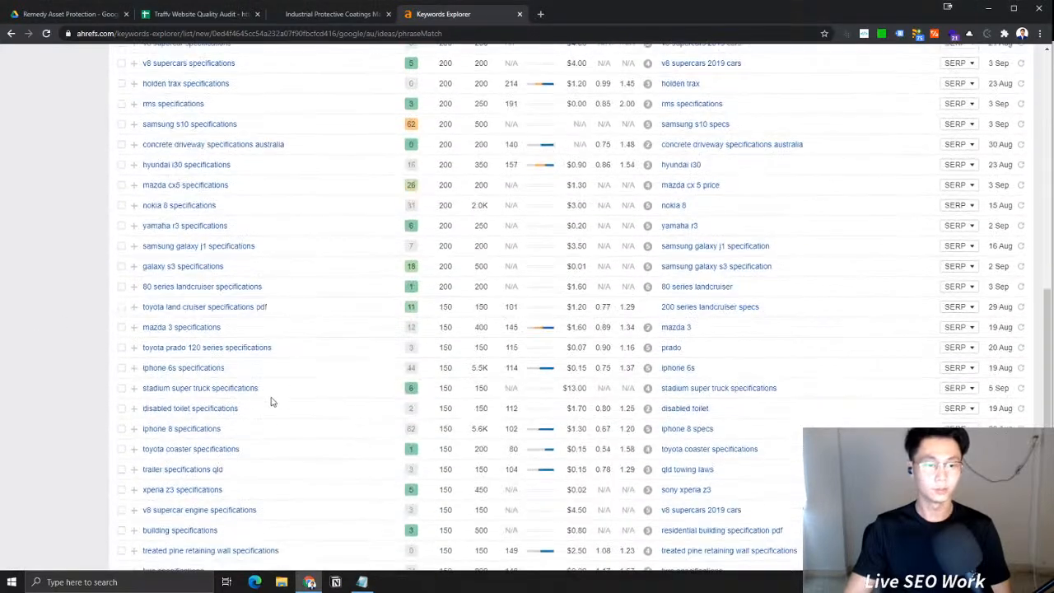
scroll(259, 435, down, 1)
scroll(200, 261, up, 2)
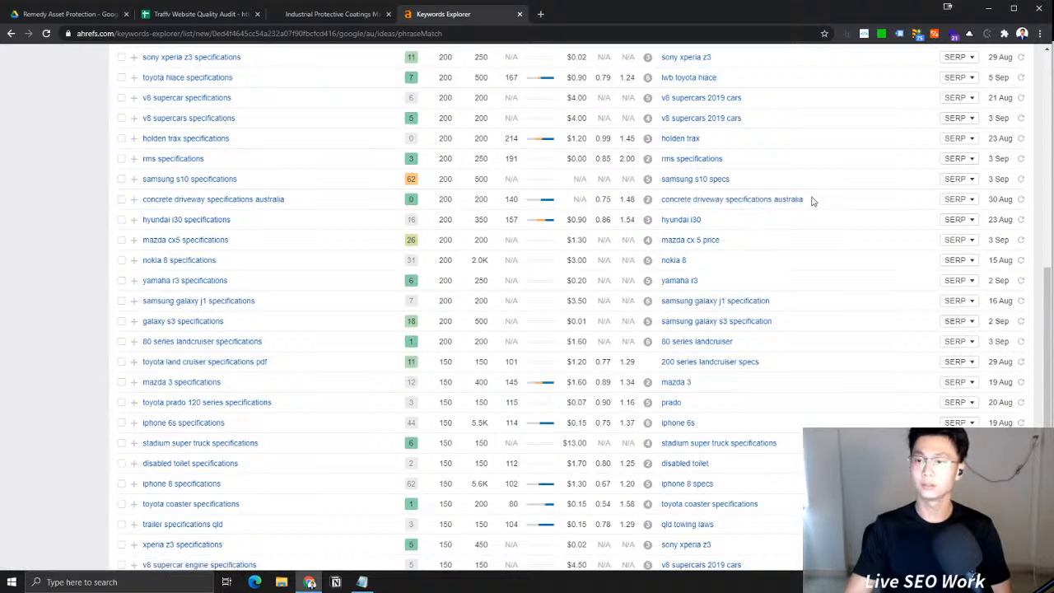
scroll(221, 266, down, 3)
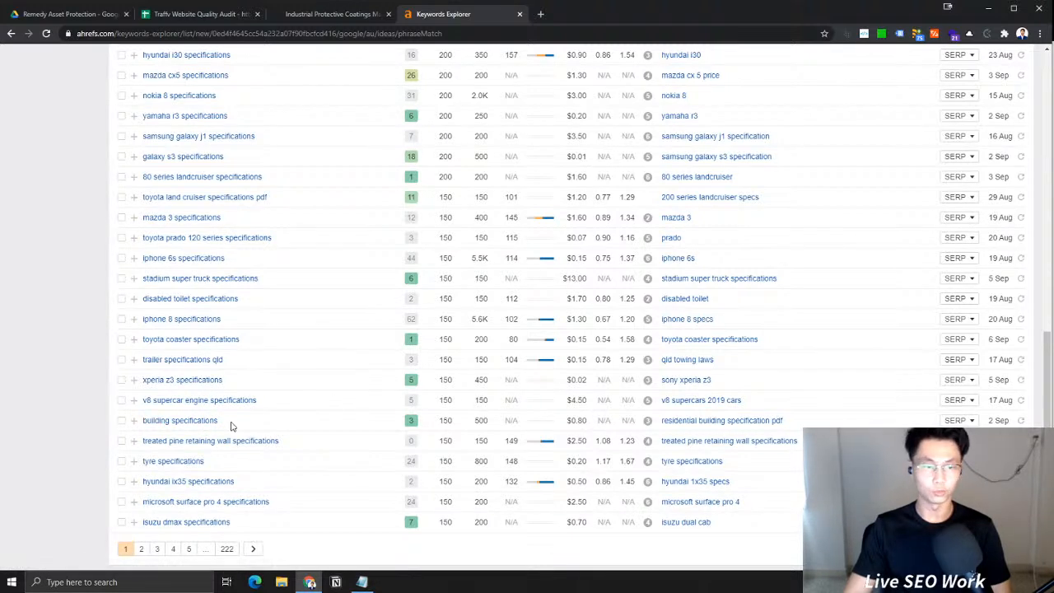
scroll(294, 424, down, 2)
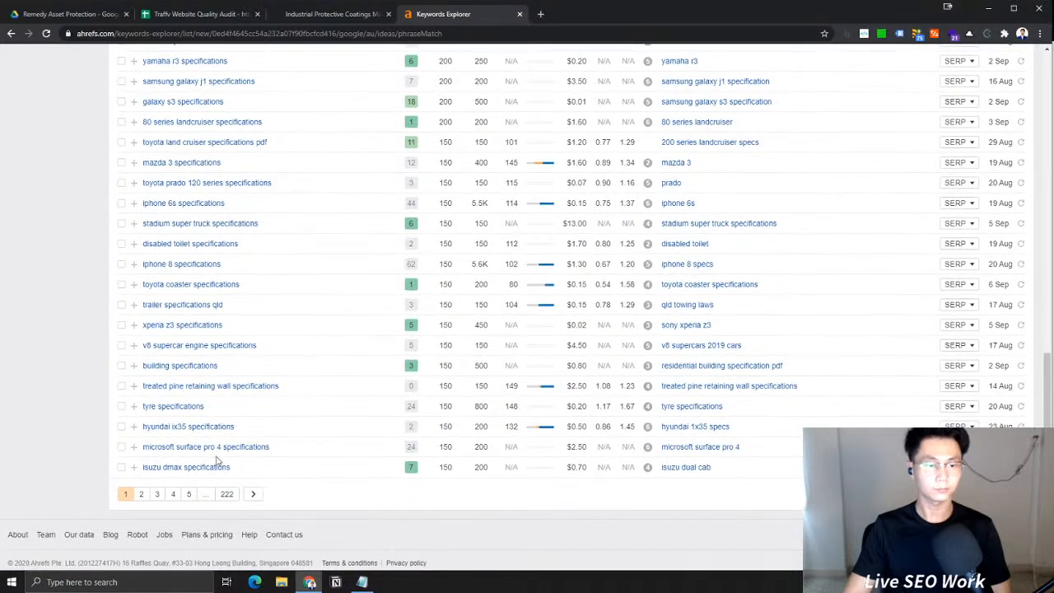
click(253, 496)
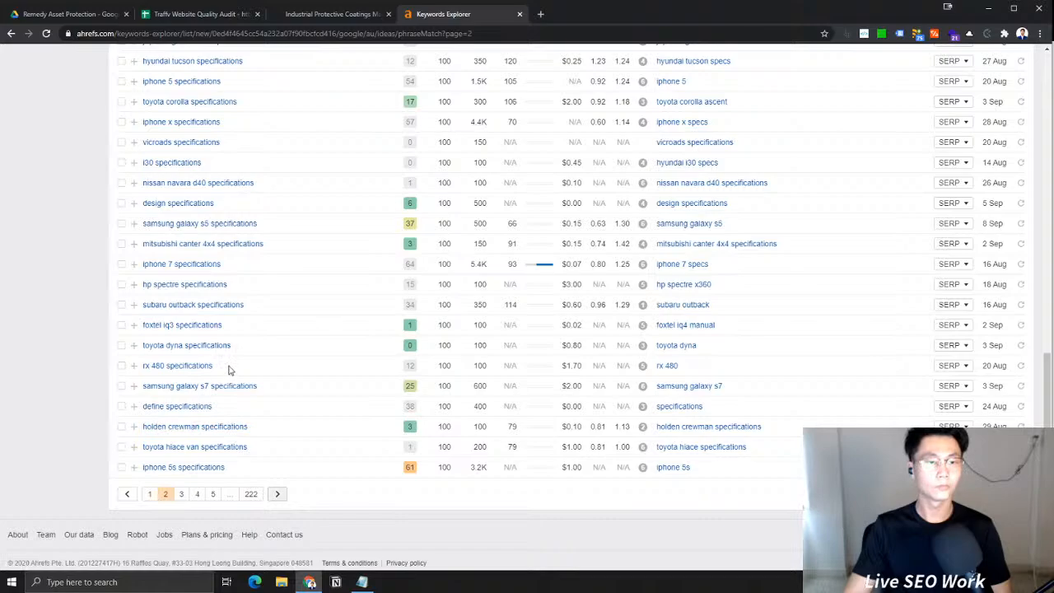
scroll(240, 365, up, 5)
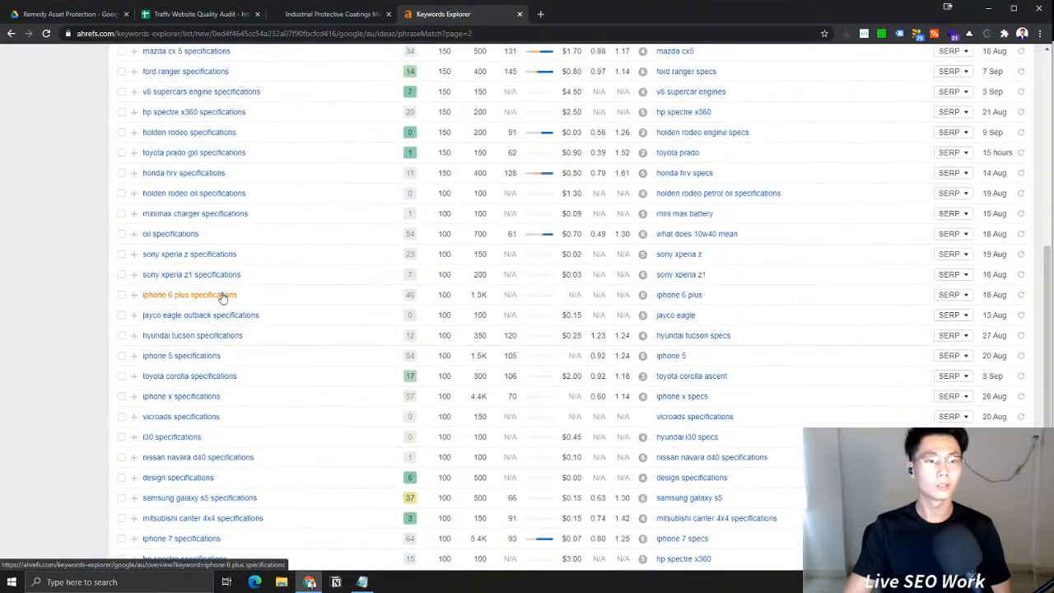
scroll(226, 298, up, 3)
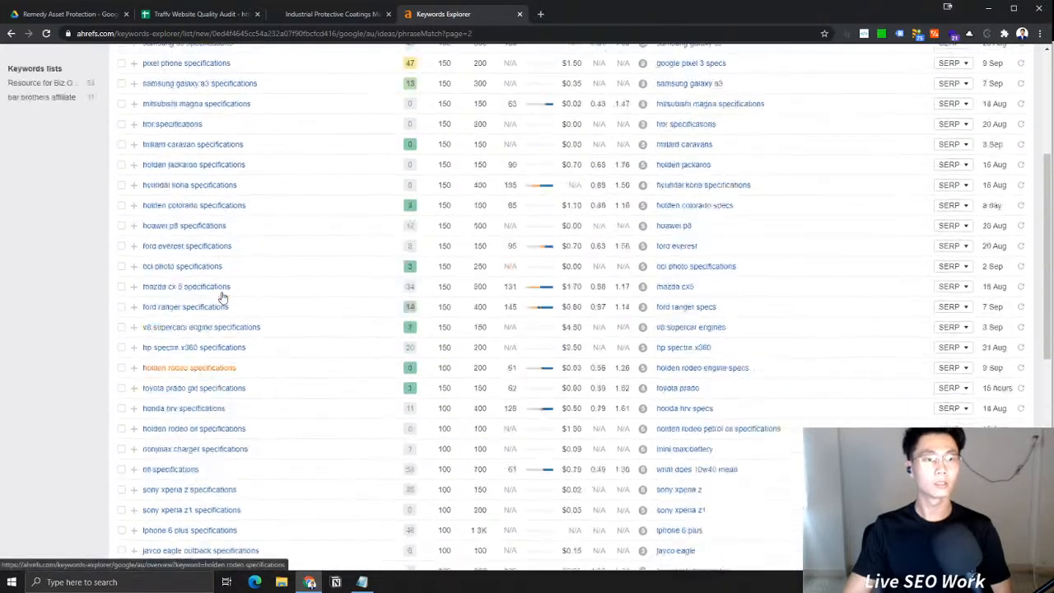
scroll(239, 298, up, 15)
scroll(282, 343, down, 20)
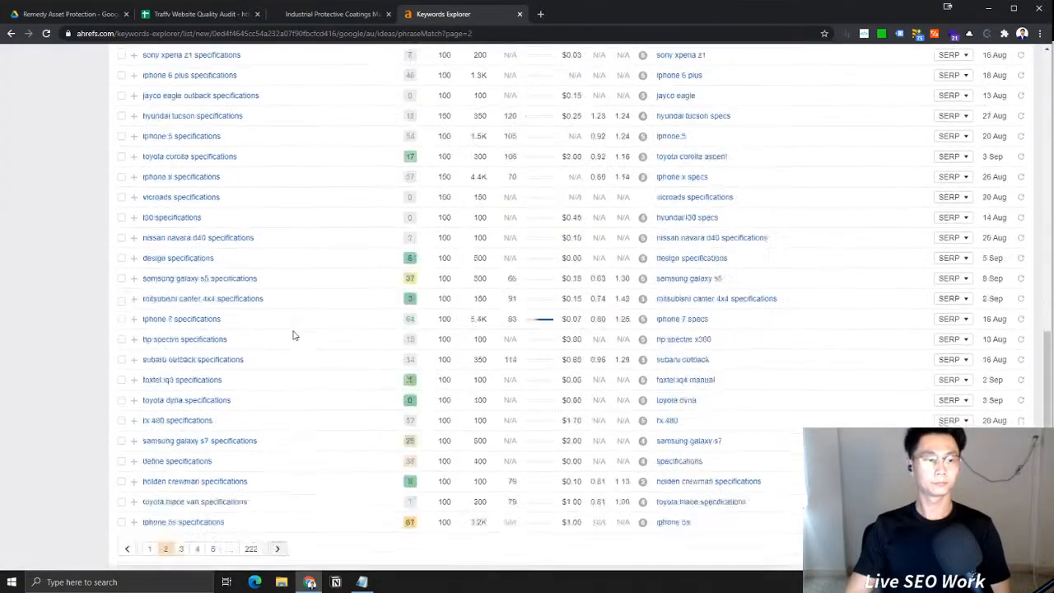
Look through page 3 of the phrase match ideas for relevant specification keywords and open page 4
click(275, 489)
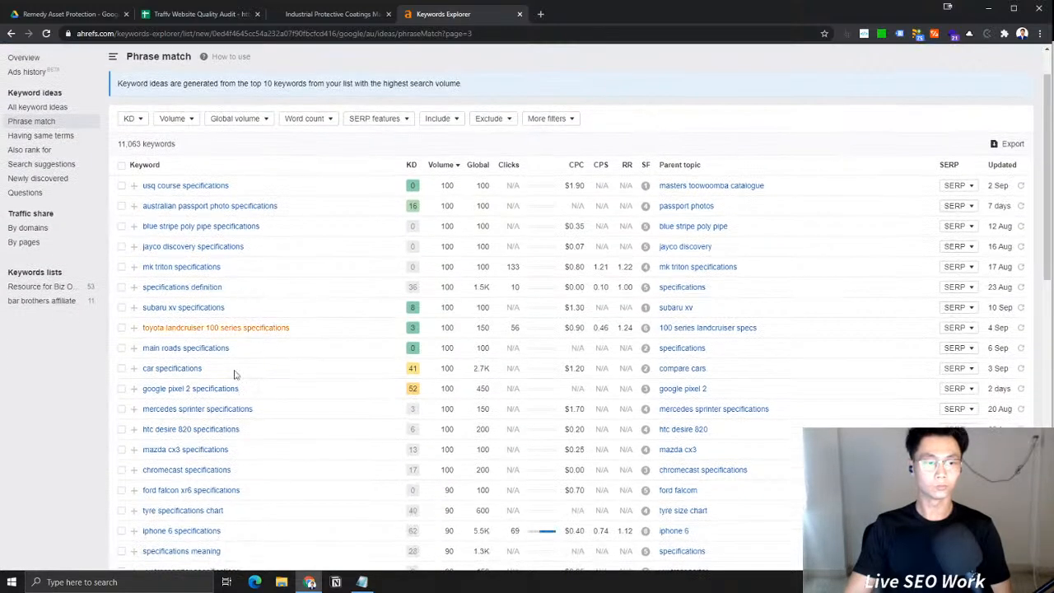
scroll(239, 338, down, 3)
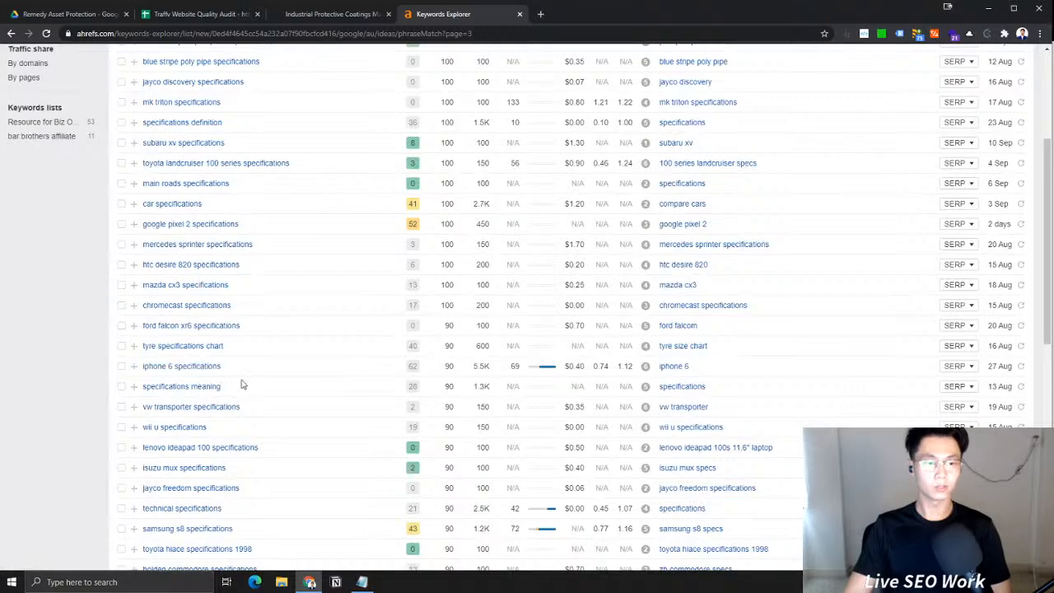
scroll(215, 272, down, 2)
scroll(168, 362, down, 3)
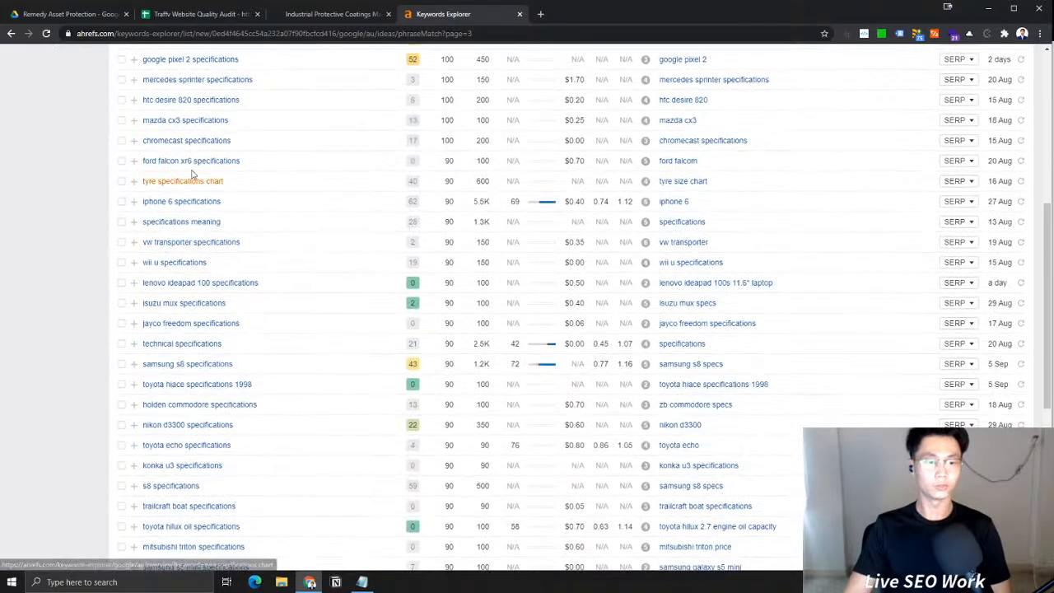
scroll(165, 327, down, 3)
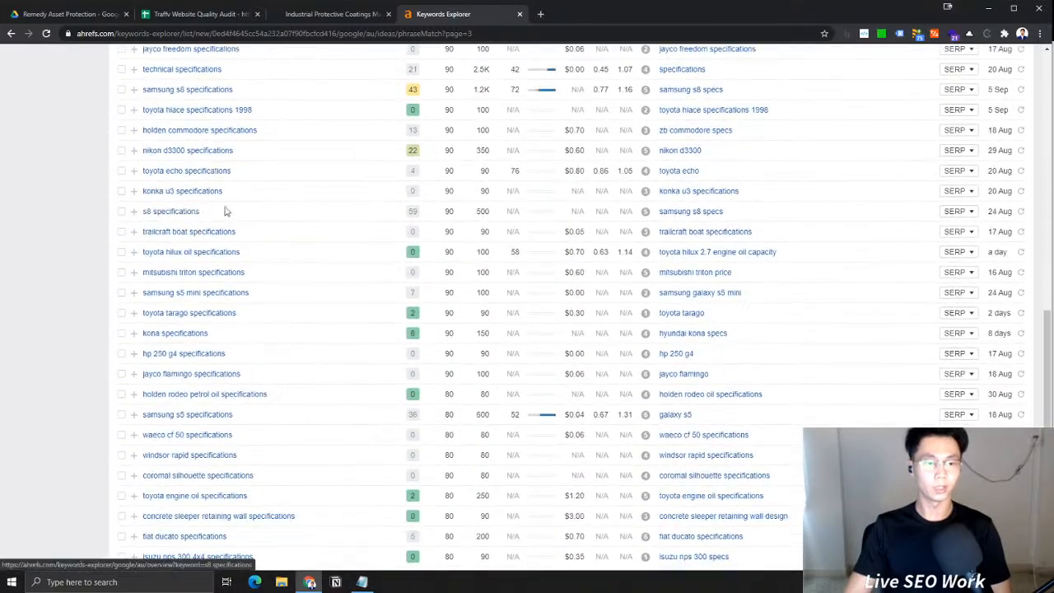
scroll(230, 261, down, 2)
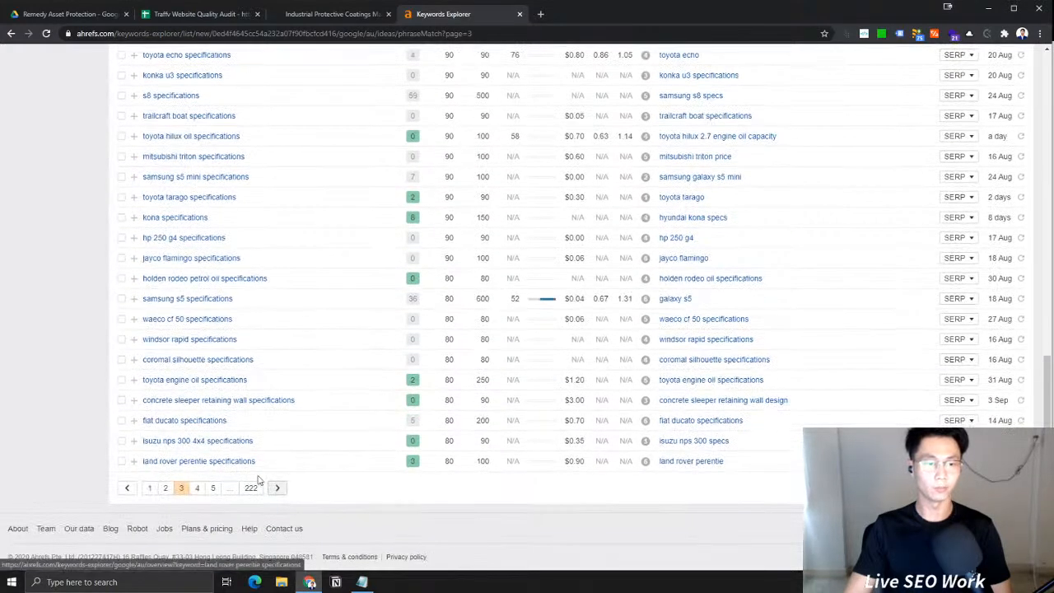
click(280, 491)
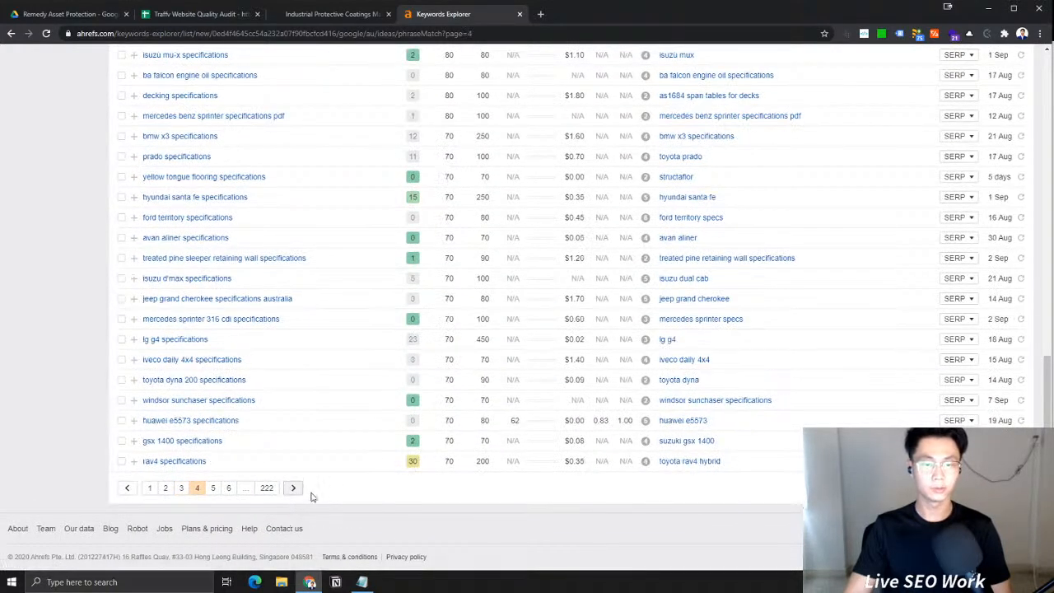
Look through page 4 of the phrase match ideas for relevant specification keywords and open the full list of keyword ideas
scroll(272, 463, up, 10)
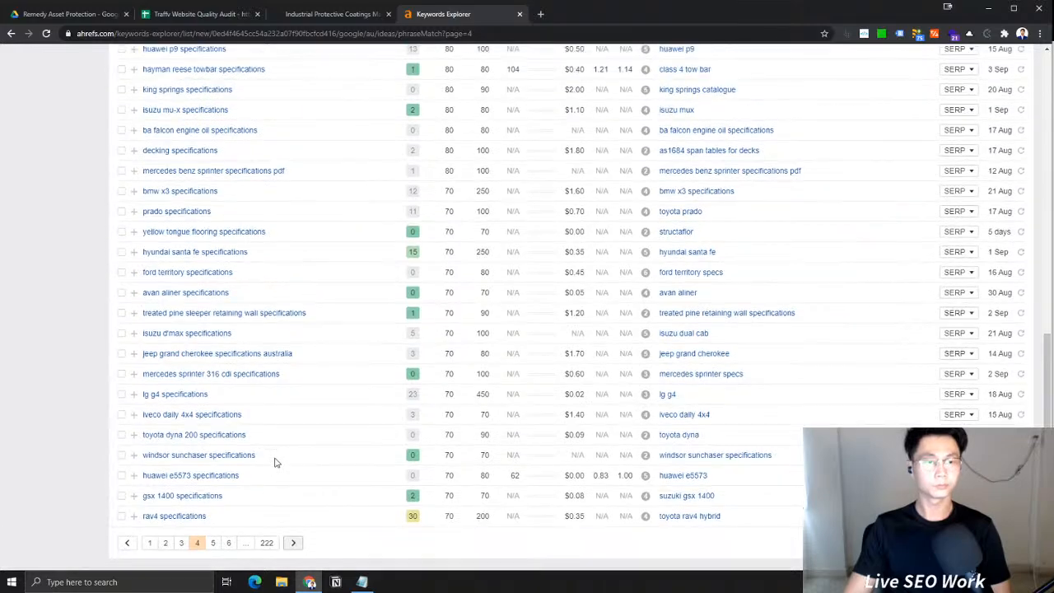
scroll(303, 467, up, 1)
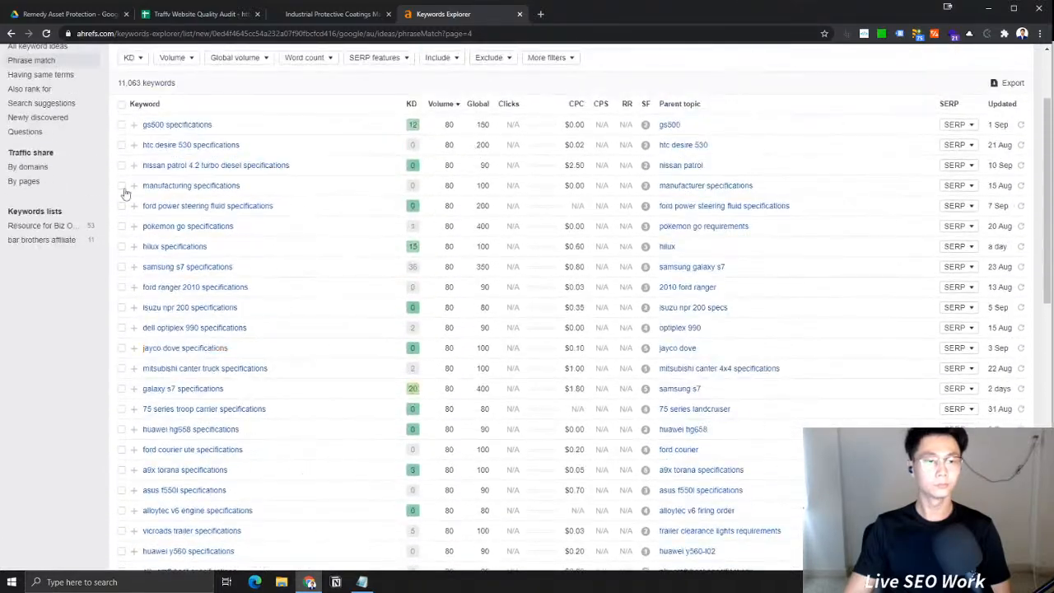
scroll(388, 144, up, 1)
click(62, 164)
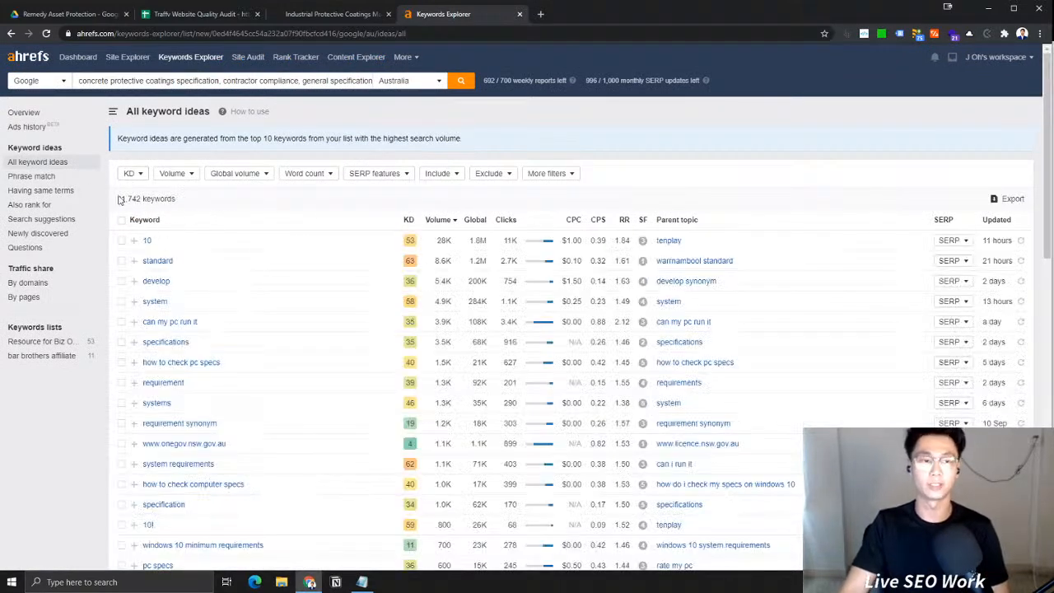
Review the shortlist in the note and check the specifications page's row in the Update On Page sheet for mapped keywords
click(361, 582)
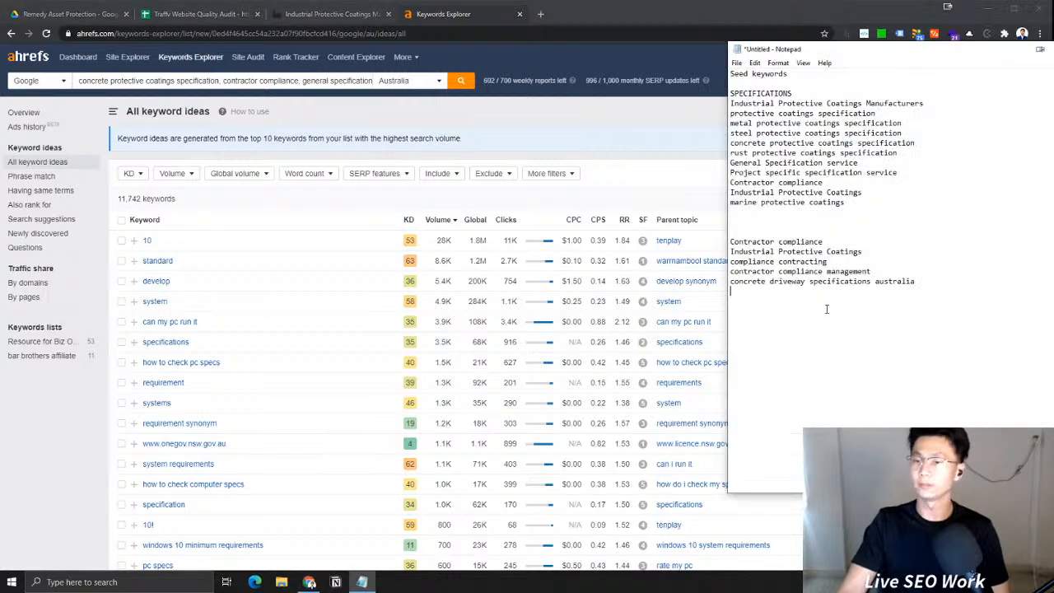
click(172, 16)
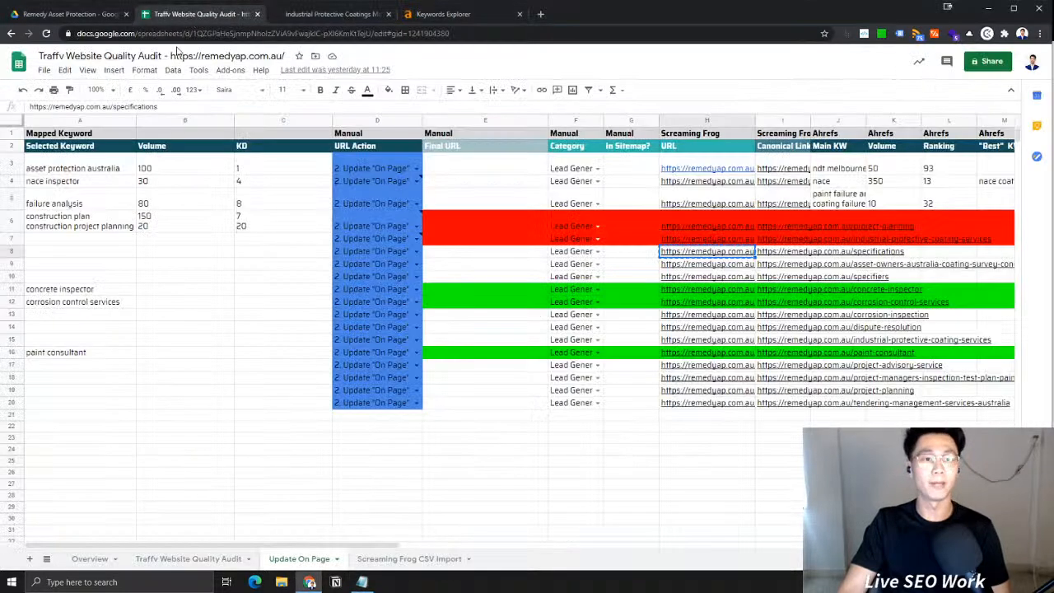
click(18, 250)
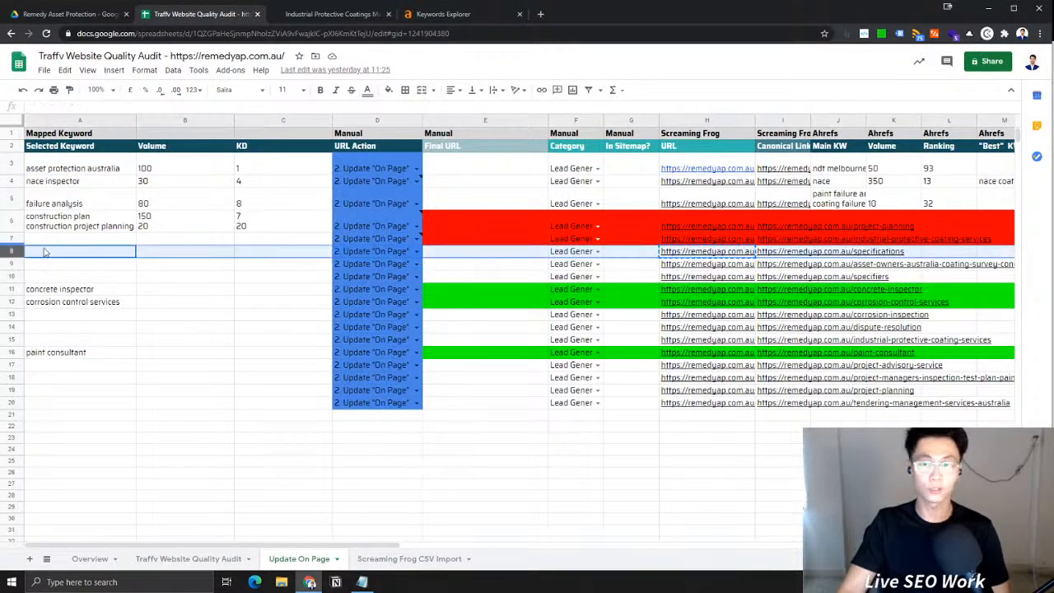
click(709, 251)
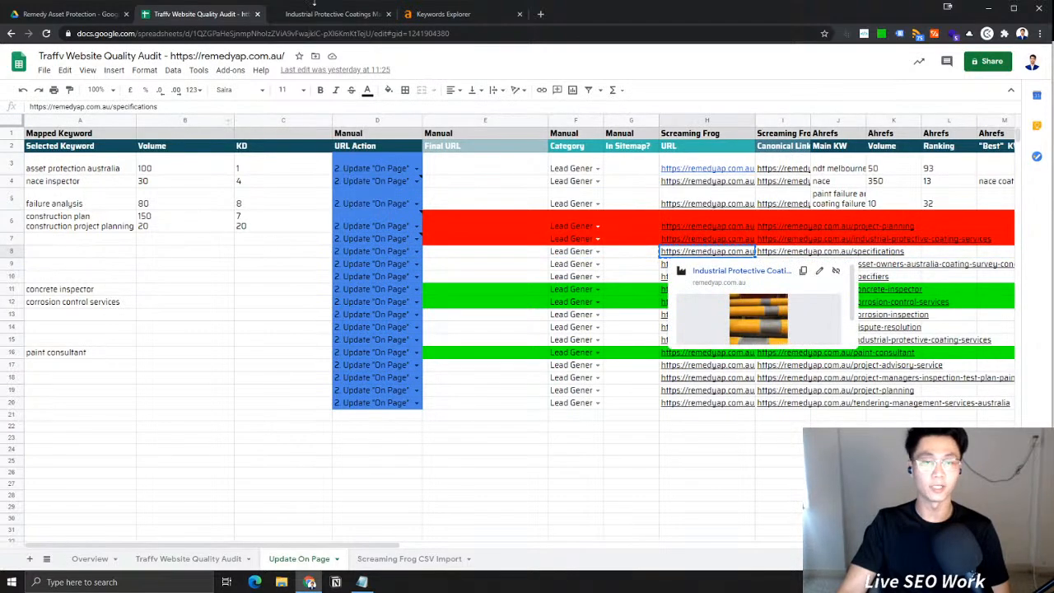
click(325, 14)
click(189, 14)
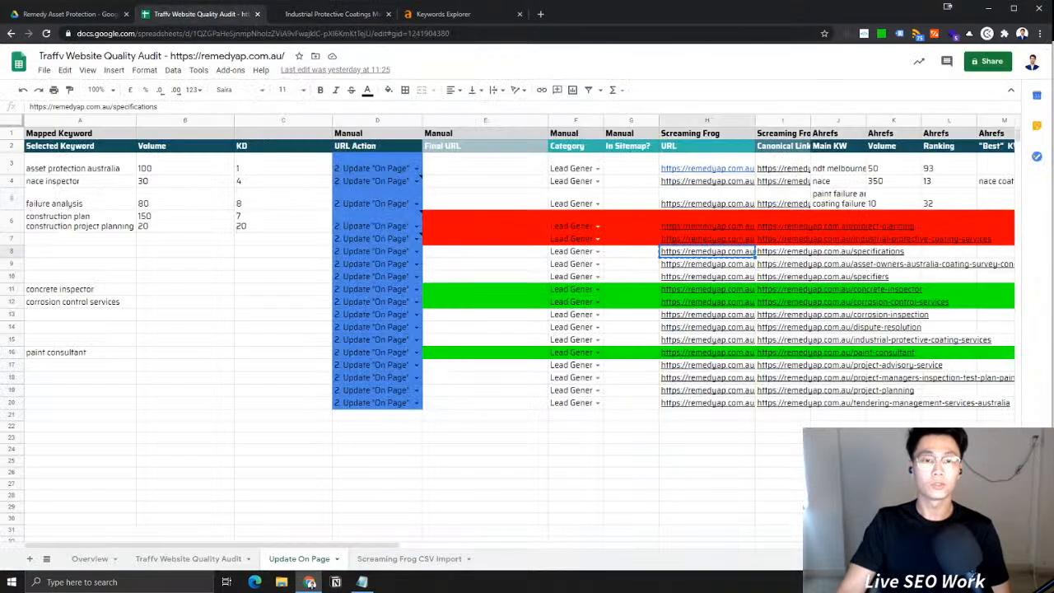
Copy the five shortlisted keywords, from Contractor compliance to concrete driveway specifications australia, out of the note and look them up in Keywords Explorer for Australia
click(362, 582)
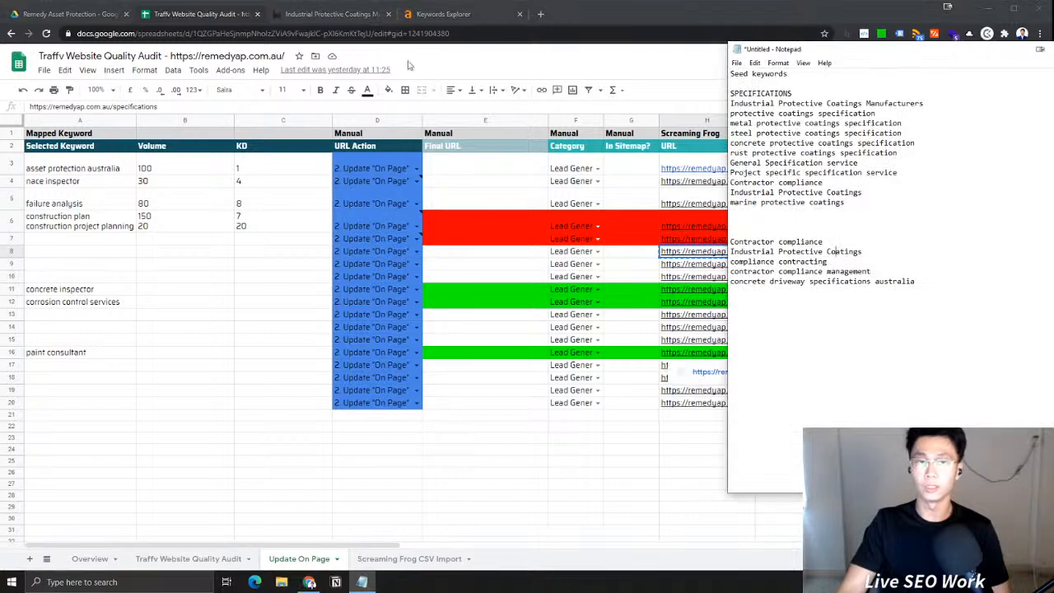
key(shift+Up)
key(shift+Up)
key(shift+Up)
key(shift+Up)
key(shift+Home)
key(ctrl+c)
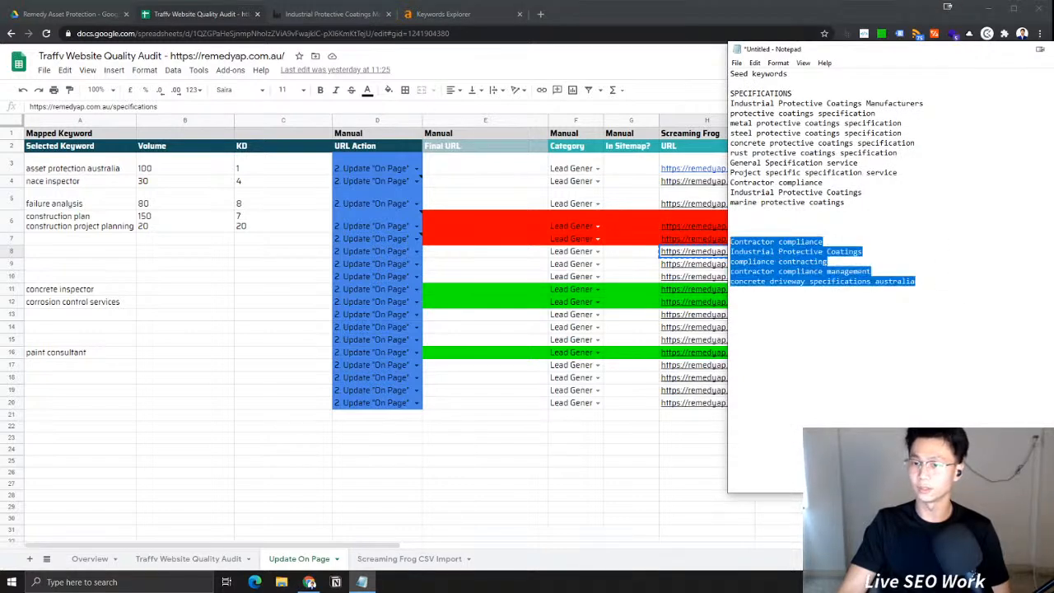
click(731, 31)
click(332, 14)
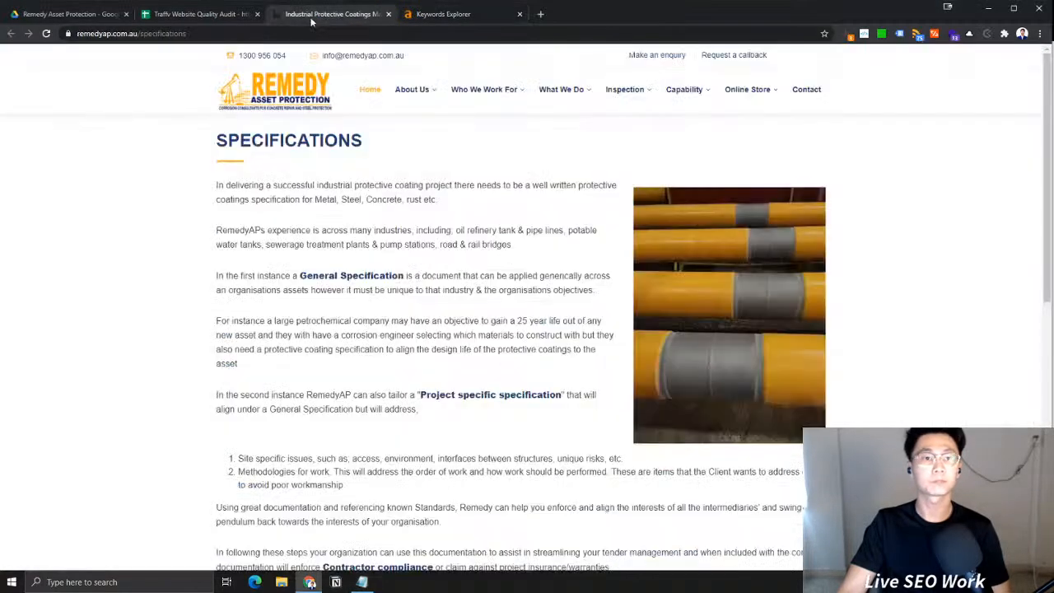
click(480, 14)
click(197, 58)
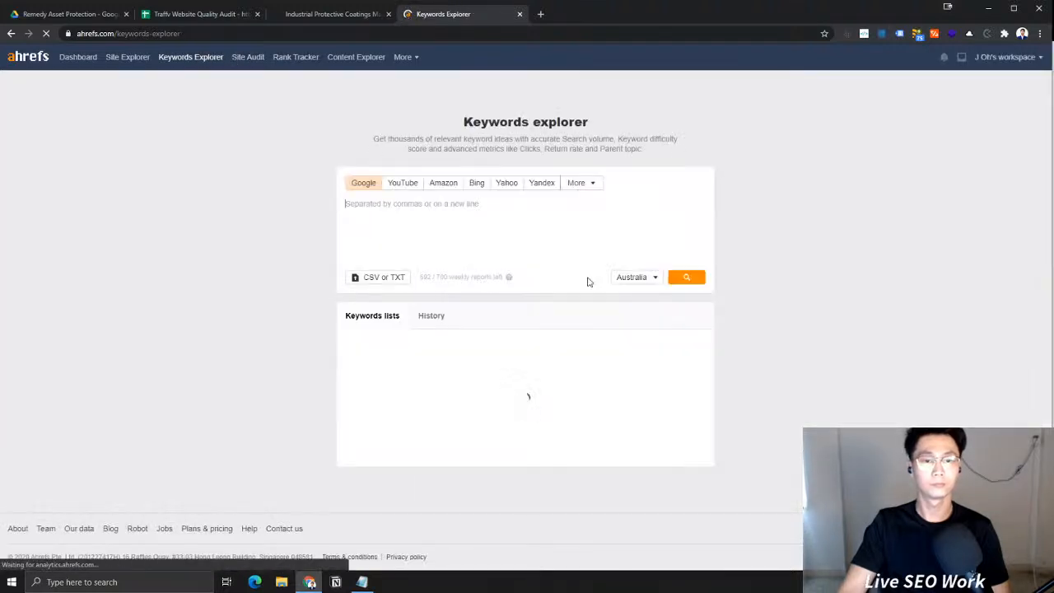
key(ctrl+v)
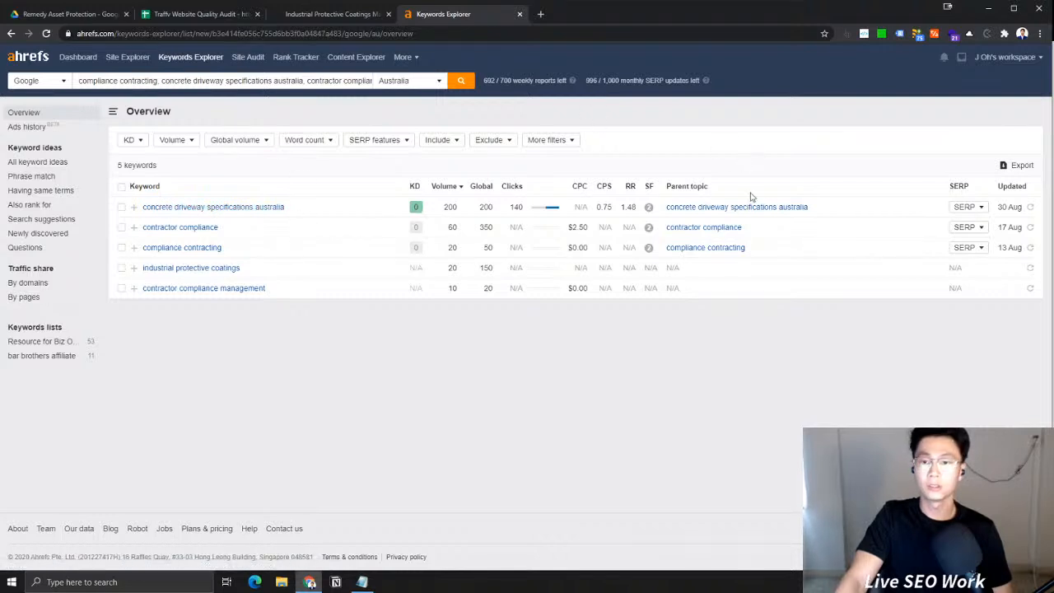
Examine the SERP overview of the top-ranking pages for "concrete driveway specifications australia"
click(969, 206)
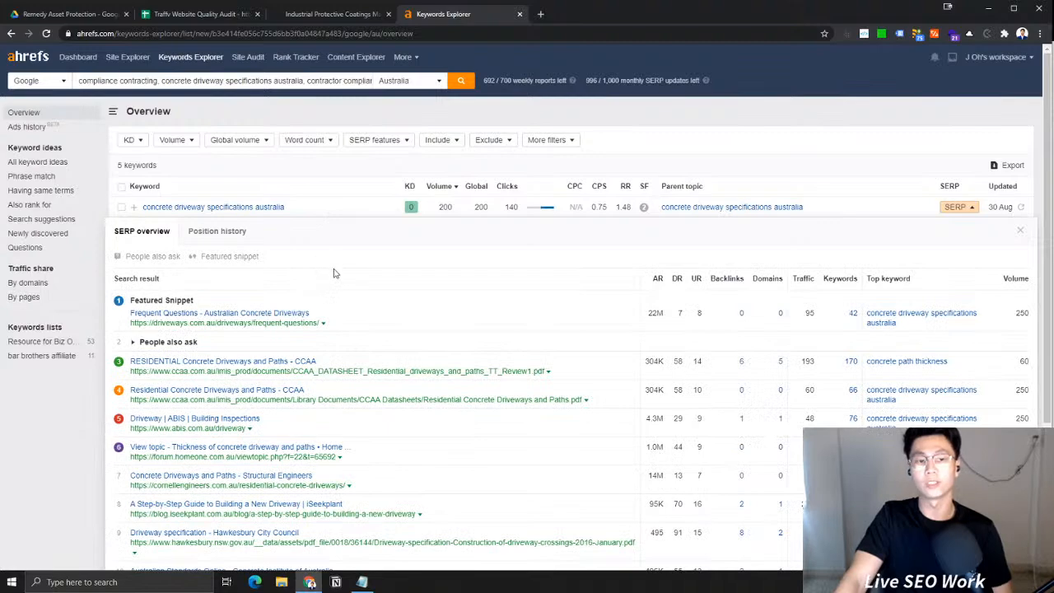
scroll(379, 311, down, 2)
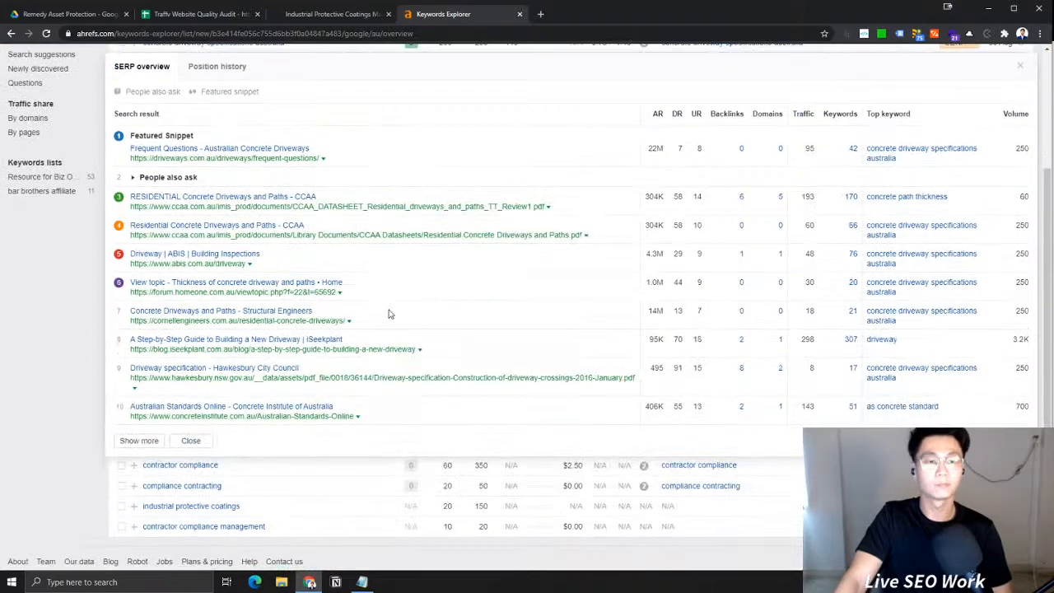
scroll(390, 314, up, 1)
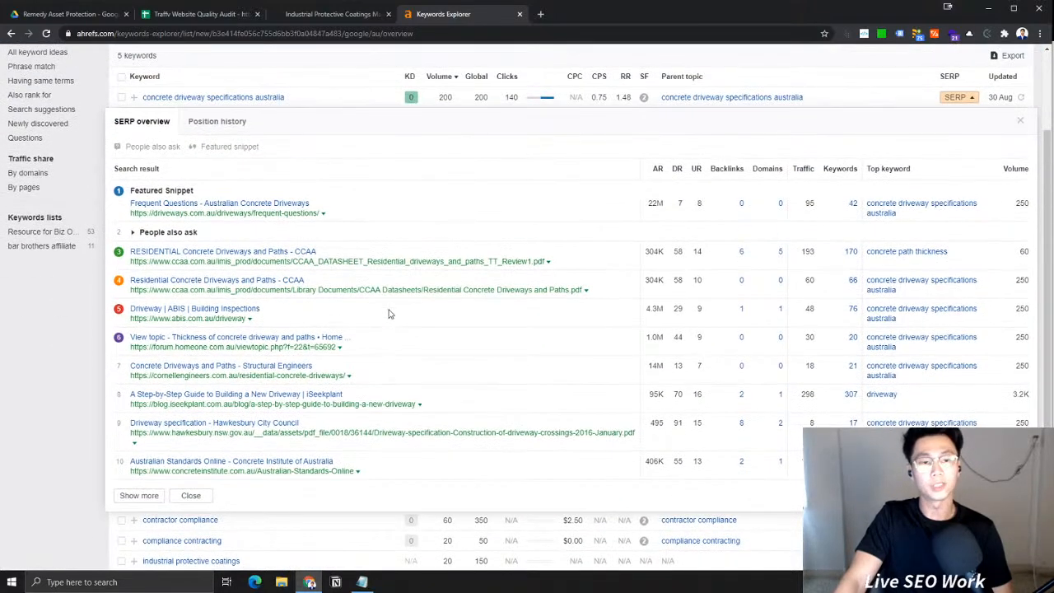
Compare the content of the remedyap.com.au specifications page with the pages ranking for the driveway keyword
click(326, 14)
scroll(340, 335, down, 5)
scroll(258, 341, up, 5)
key(ctrl+Tab)
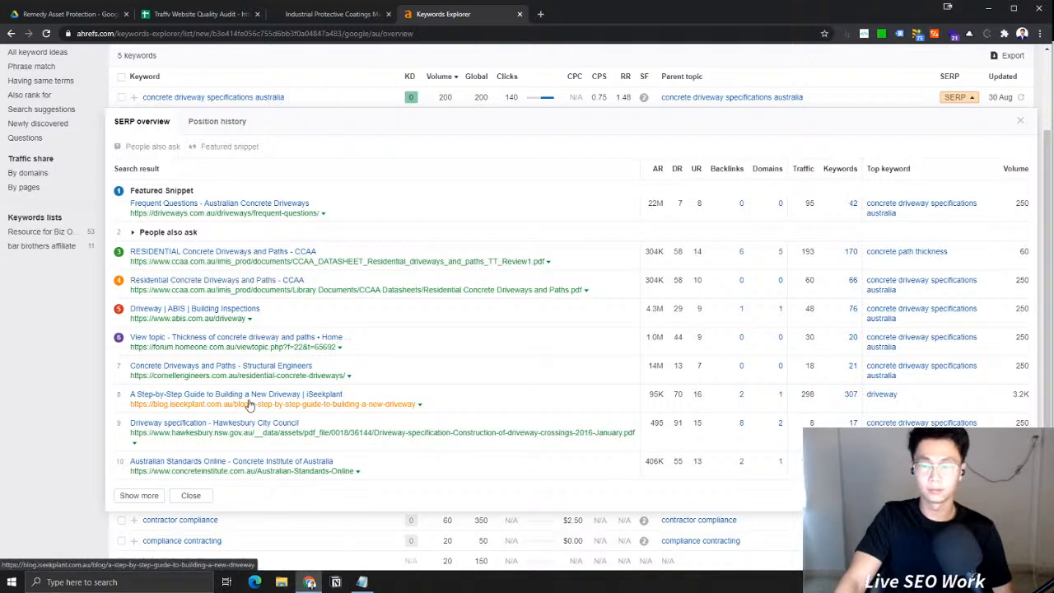
scroll(248, 405, up, 3)
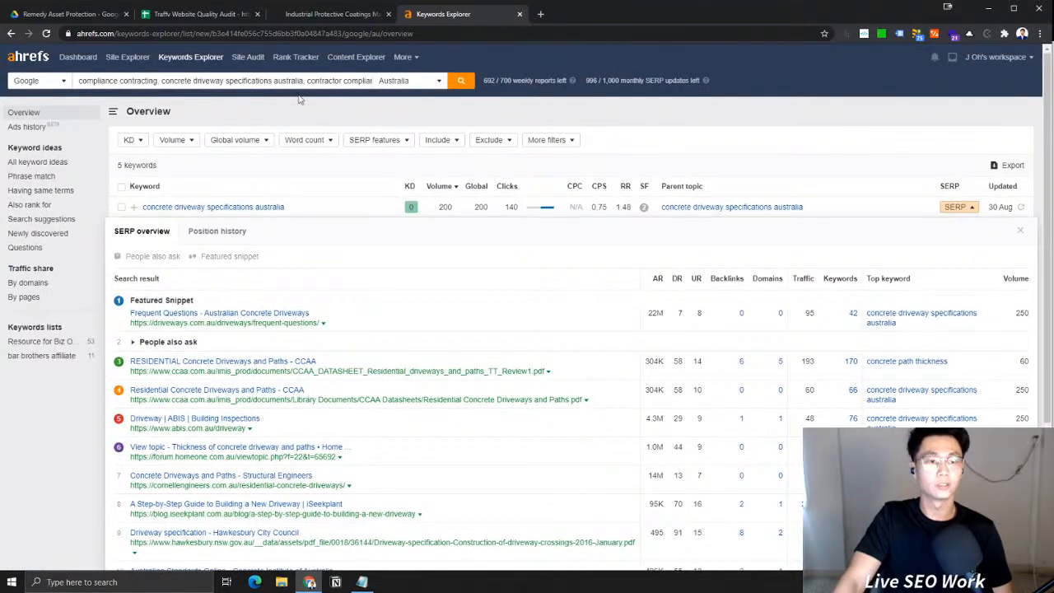
Copy the keyword "concrete driveway specifications australia" and open the Google home page in a new browser tab
drag(313, 207, 146, 208)
key(ctrl+c)
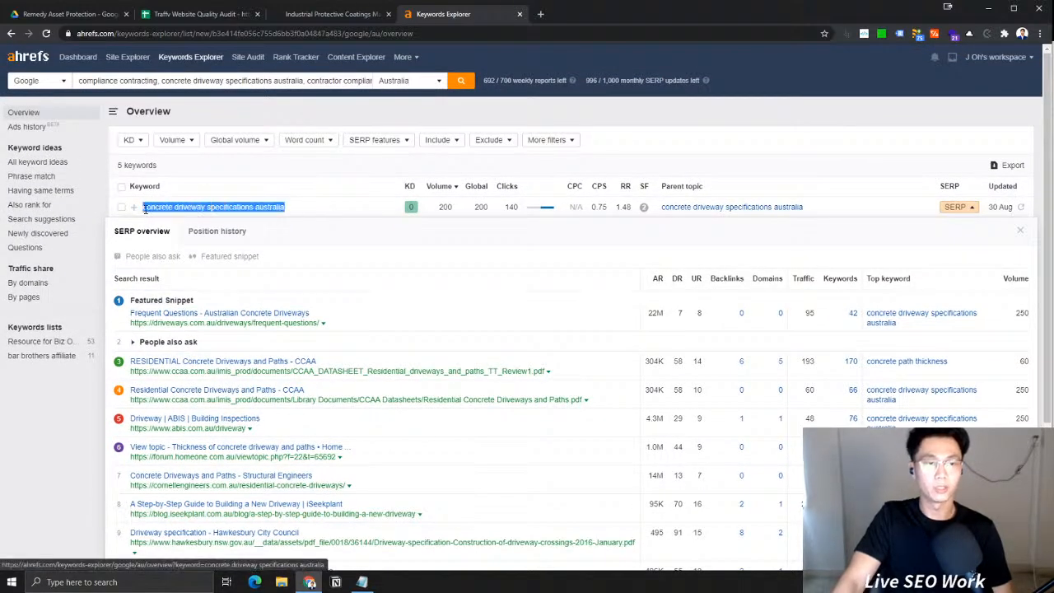
click(539, 14)
text(google)
key(Return)
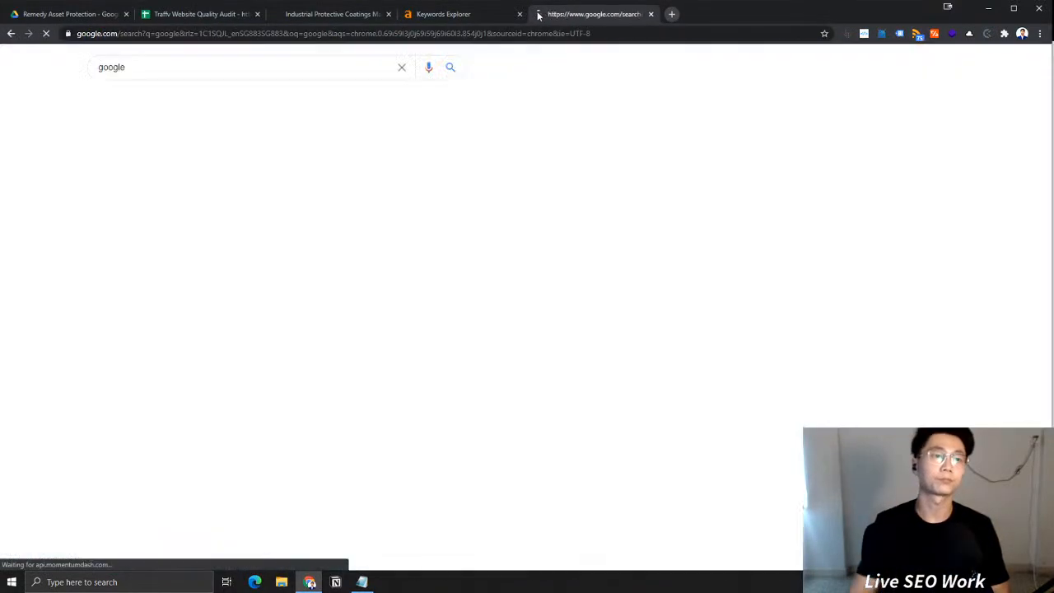
click(58, 66)
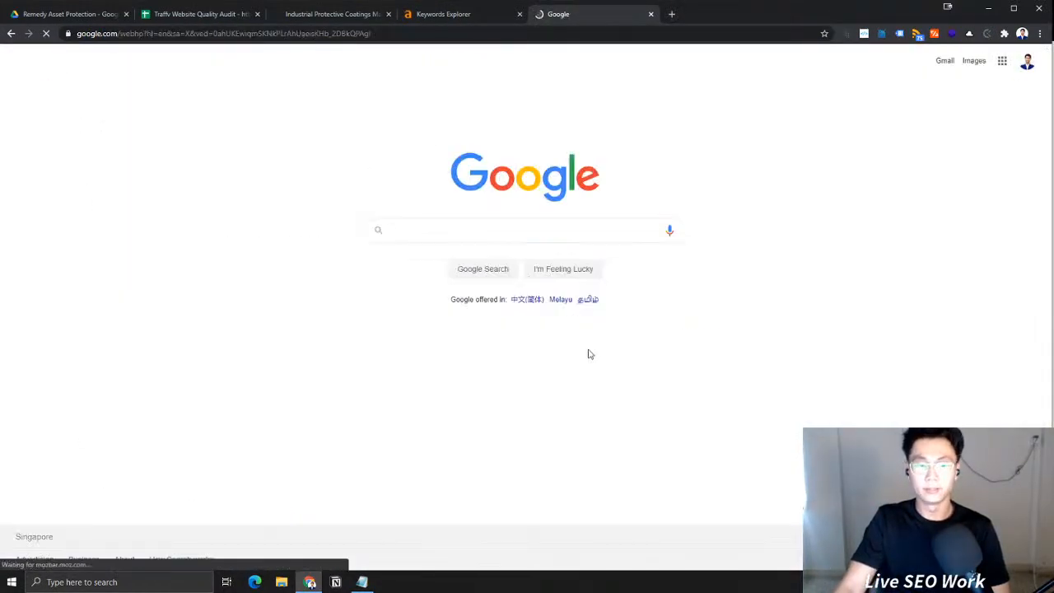
Set the region in Google's search settings to Australia and save the preferences
click(1021, 559)
click(978, 415)
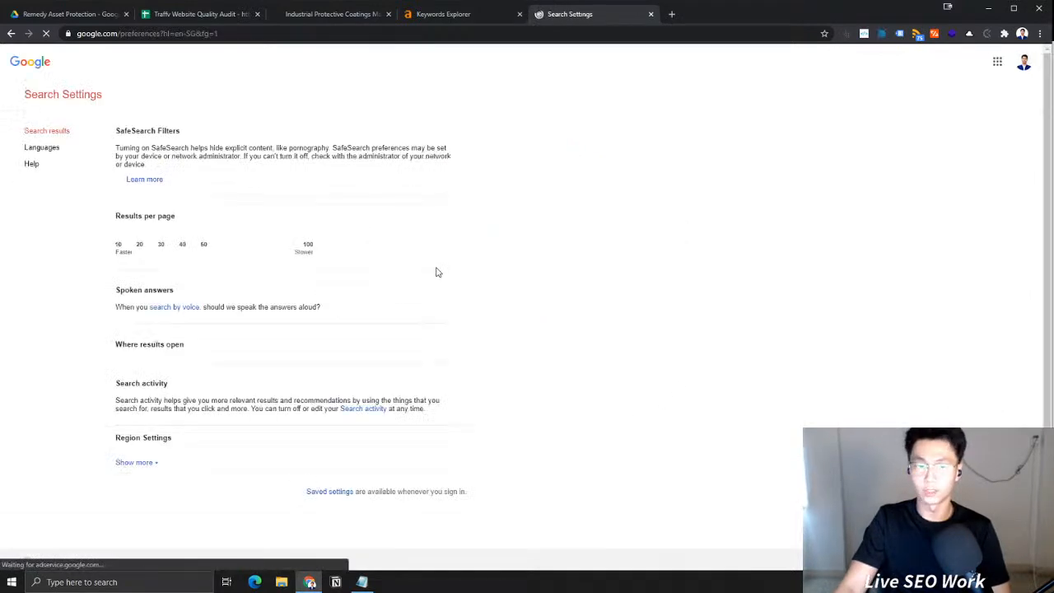
scroll(220, 150, down, 3)
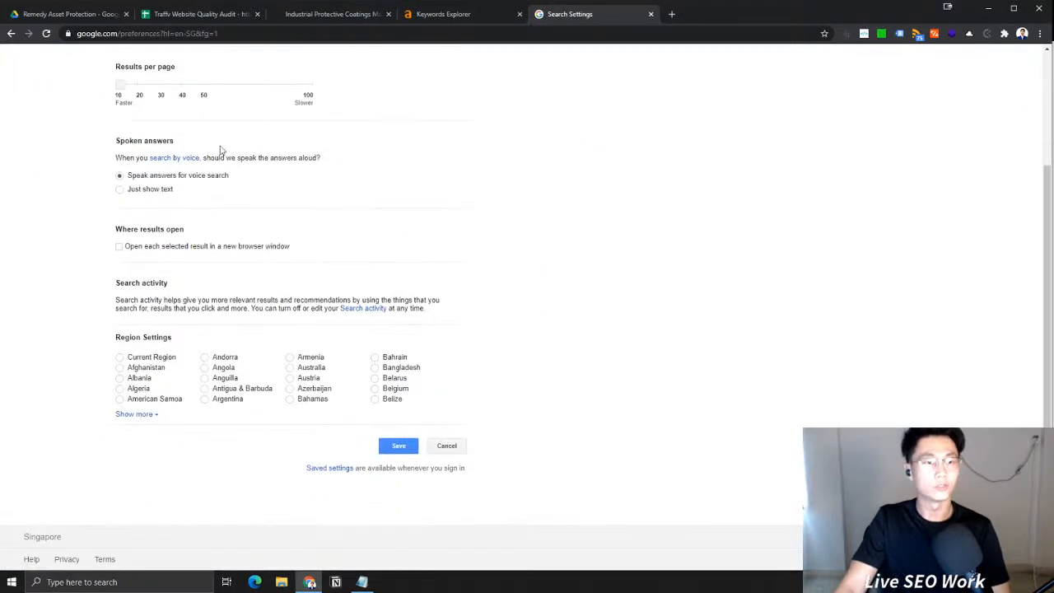
click(133, 414)
scroll(513, 258, down, 3)
scroll(252, 212, up, 1)
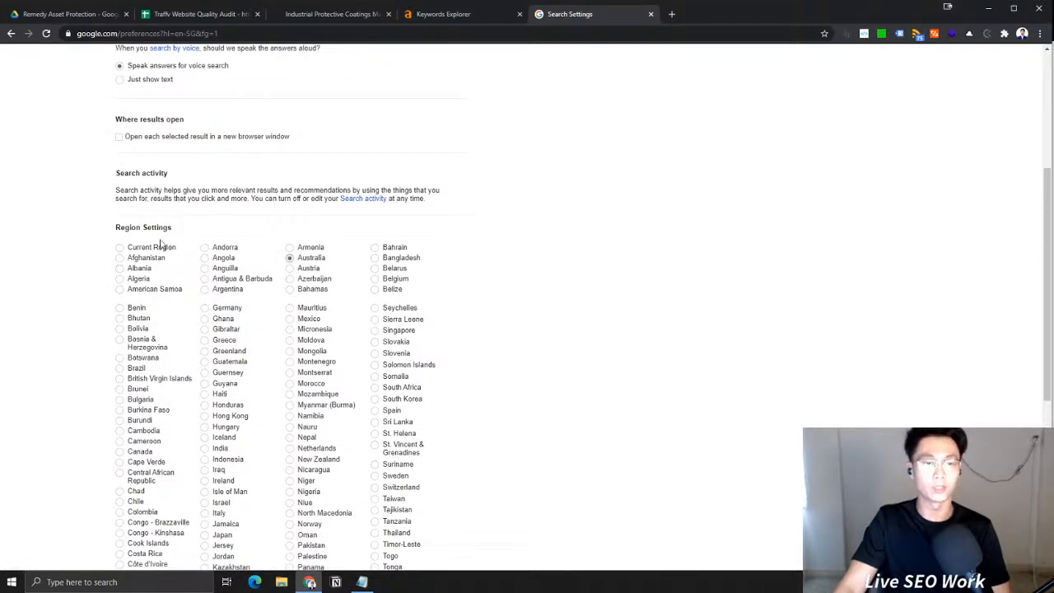
scroll(420, 268, down, 4)
scroll(400, 346, up, 3)
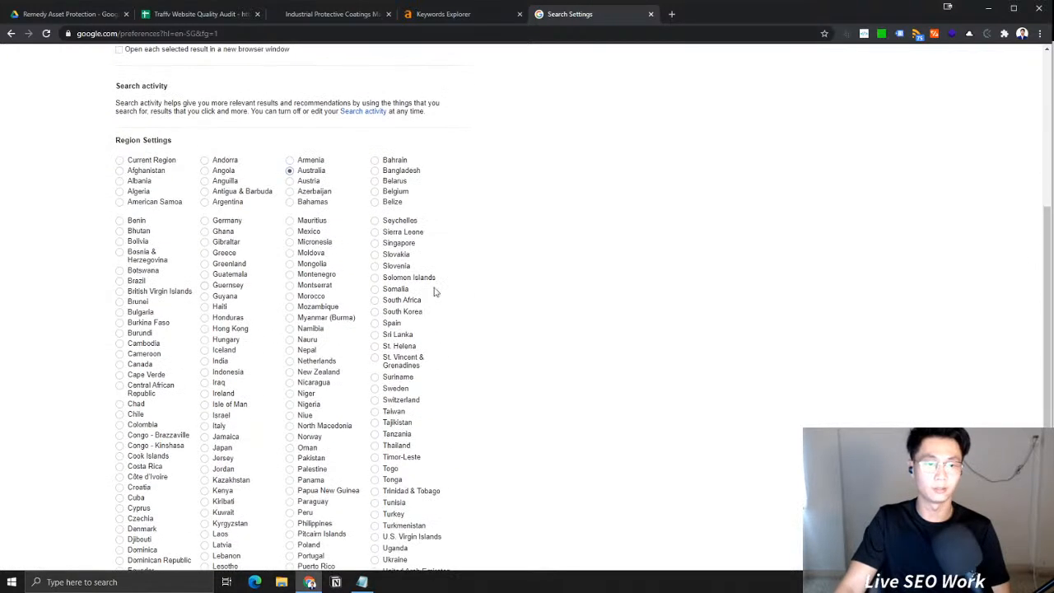
scroll(414, 352, down, 3)
click(409, 451)
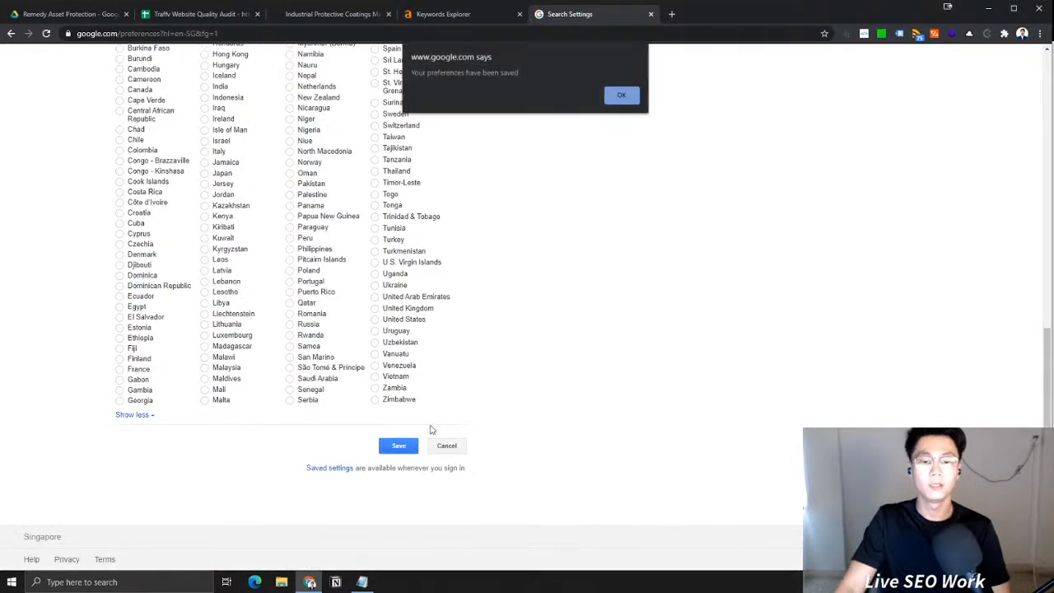
click(619, 95)
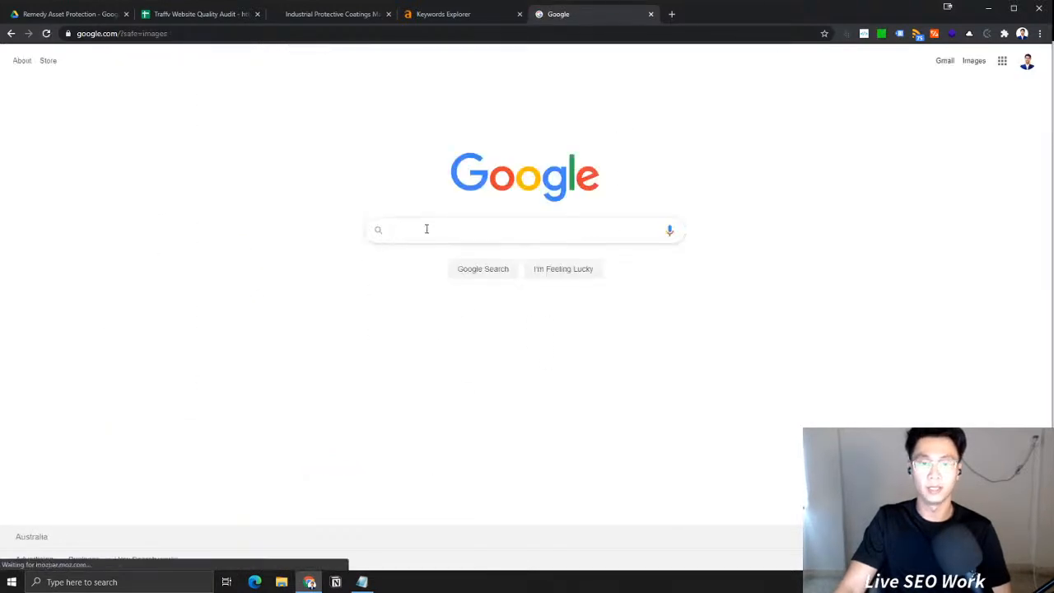
Search Google for "concrete driveway specifications australia" and review the ad, featured snippet and organic results for search intent
key(ctrl+v)
key(Return)
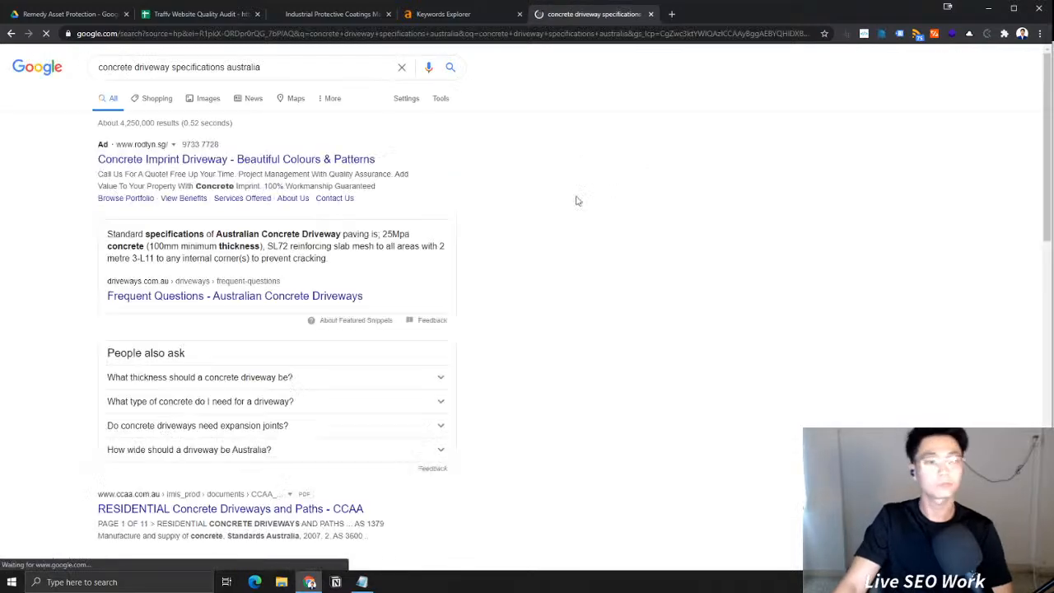
scroll(456, 219, down, 3)
scroll(456, 223, up, 3)
drag(125, 174, 179, 175)
click(379, 198)
scroll(170, 275, down, 2)
scroll(275, 262, up, 2)
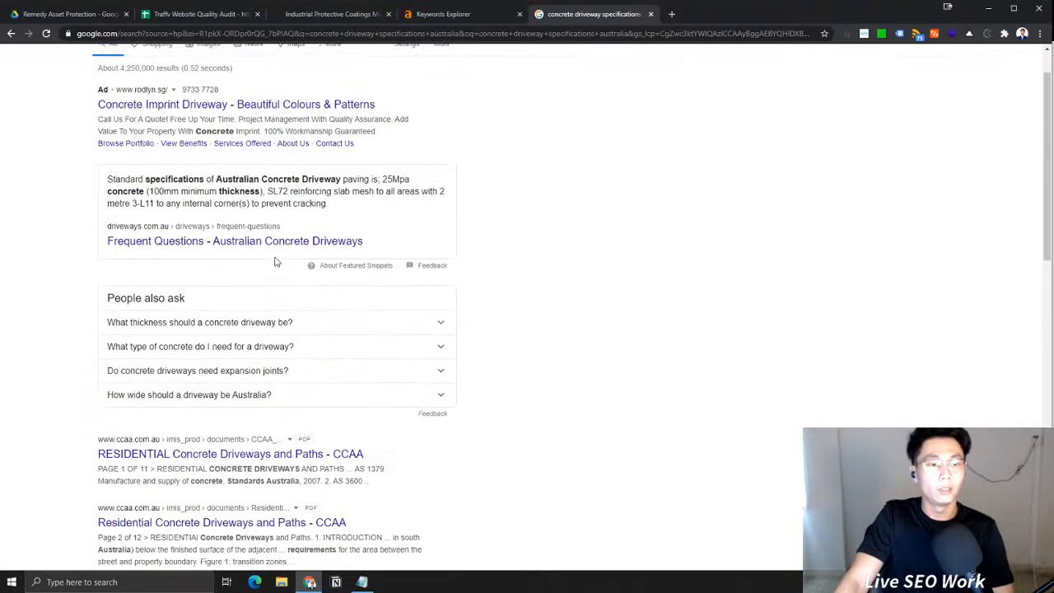
drag(341, 242, 110, 177)
scroll(375, 276, down, 3)
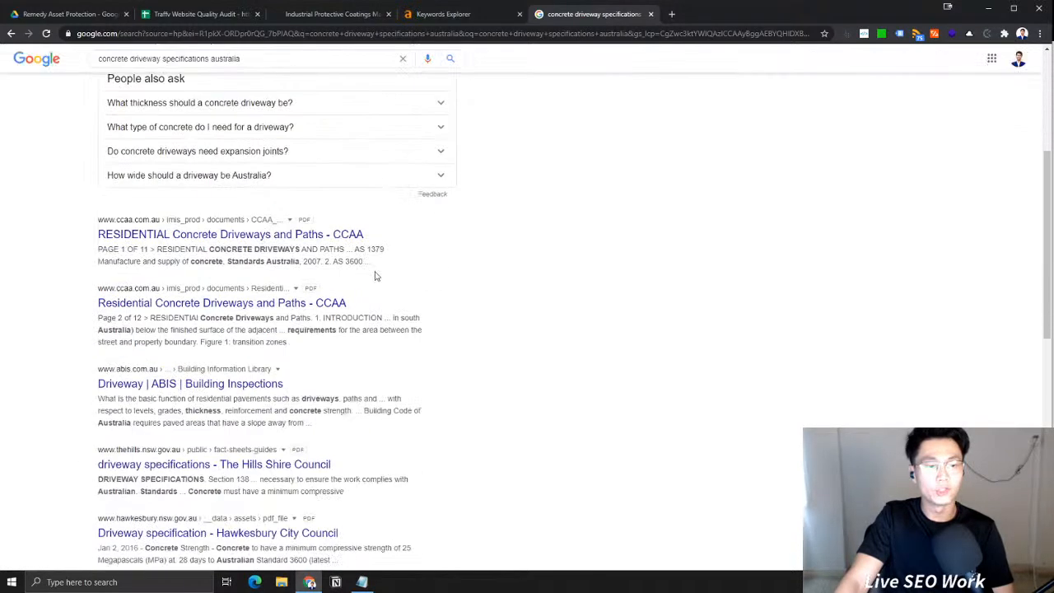
Open the "RESIDENTIAL Concrete Driveways and Paths - CCAA" result in a new tab, skim the datasheet's pages and return to the search results
right_click(149, 232)
click(177, 235)
click(697, 17)
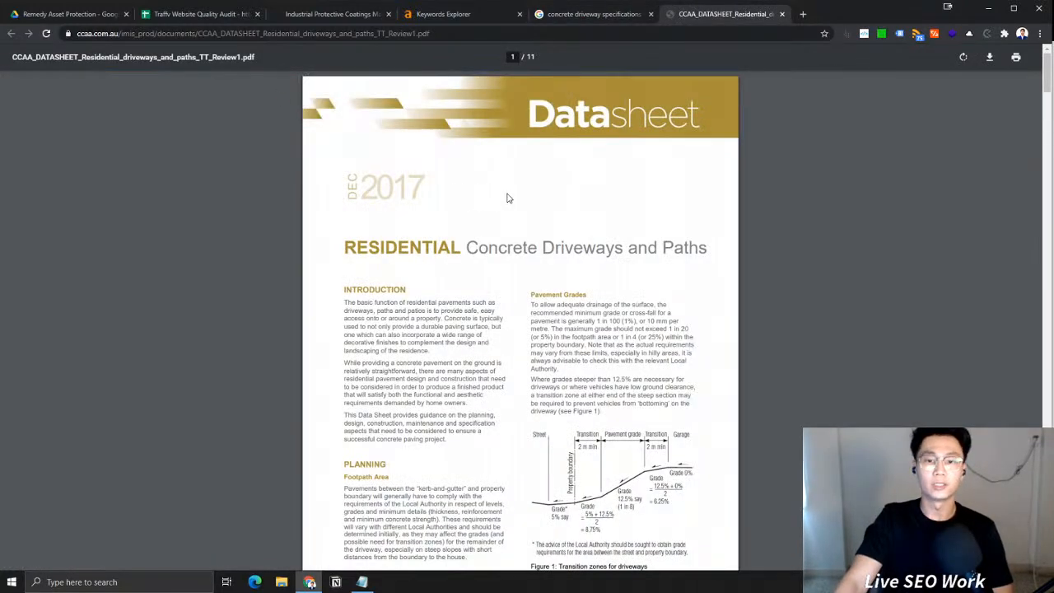
scroll(667, 197, down, 15)
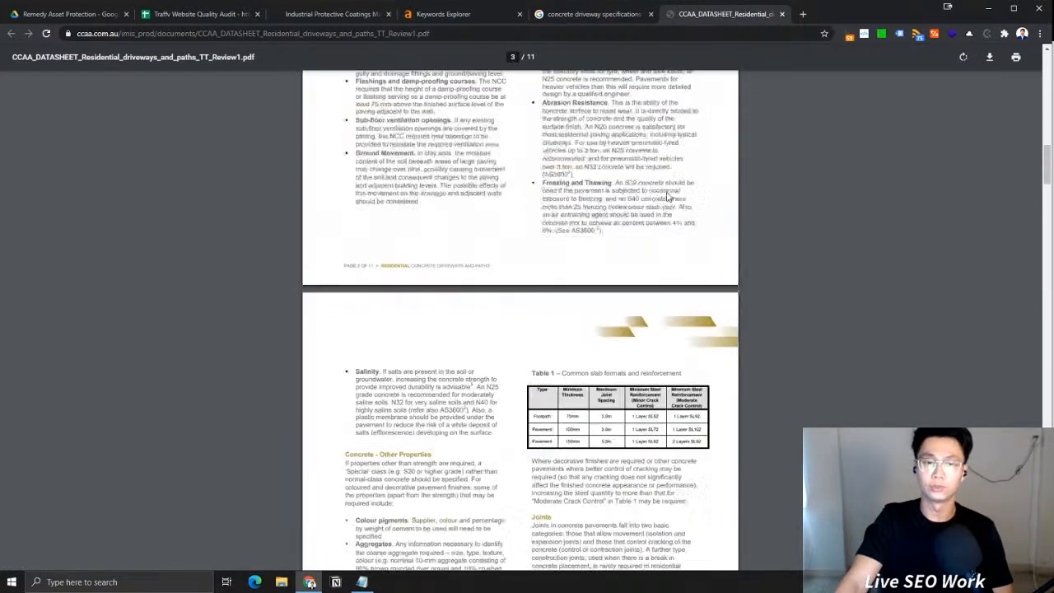
scroll(666, 194, down, 15)
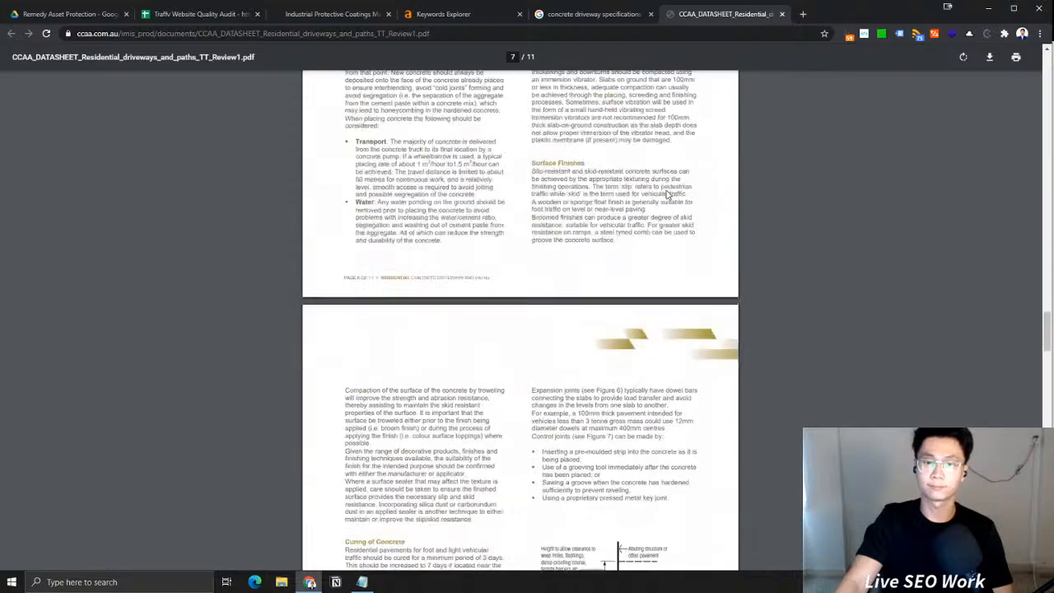
scroll(668, 195, down, 15)
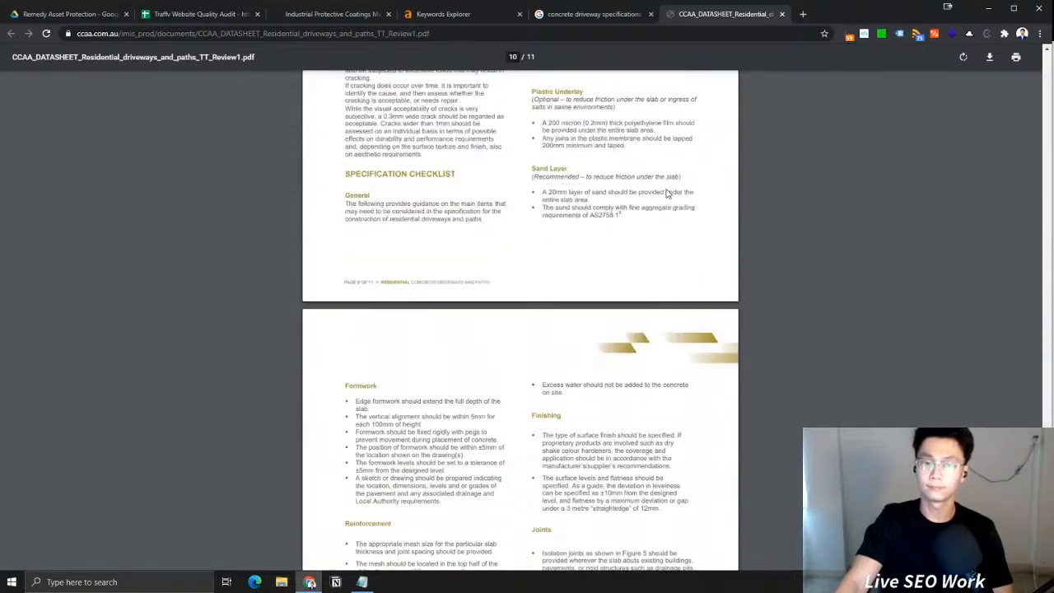
click(576, 14)
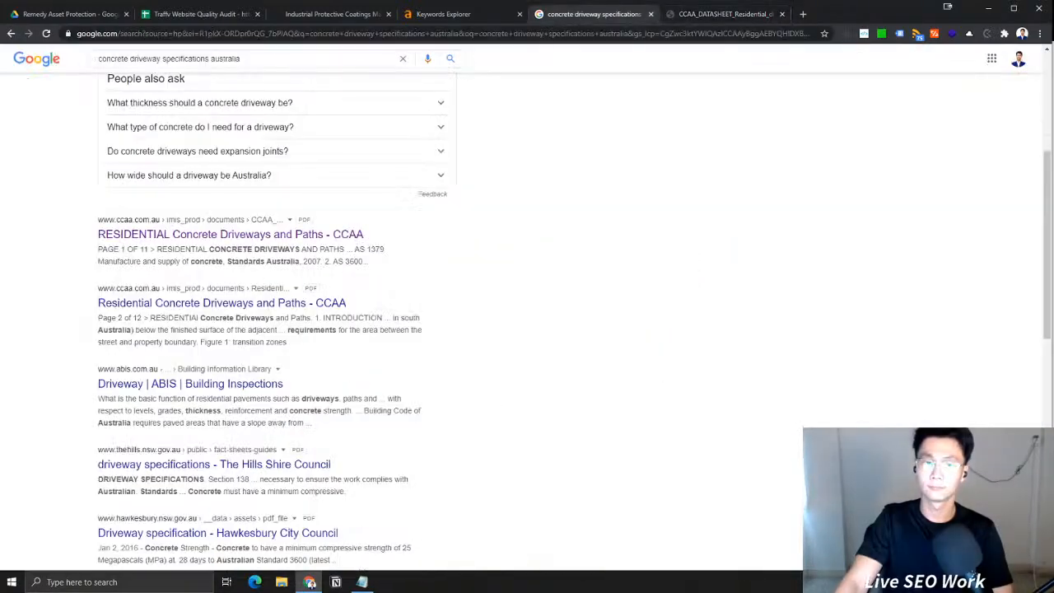
Review the CCAA datasheet, the Ahrefs SERP overview and the Google results to judge the intent of "concrete driveway specifications australia"
click(437, 14)
click(725, 14)
scroll(527, 330, up, 10)
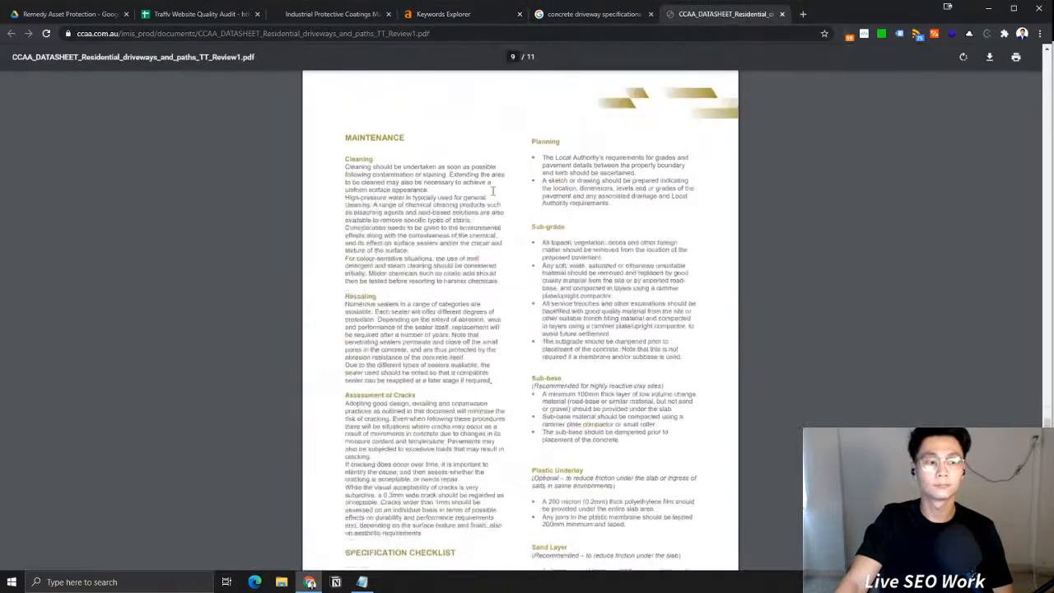
click(593, 14)
click(407, 14)
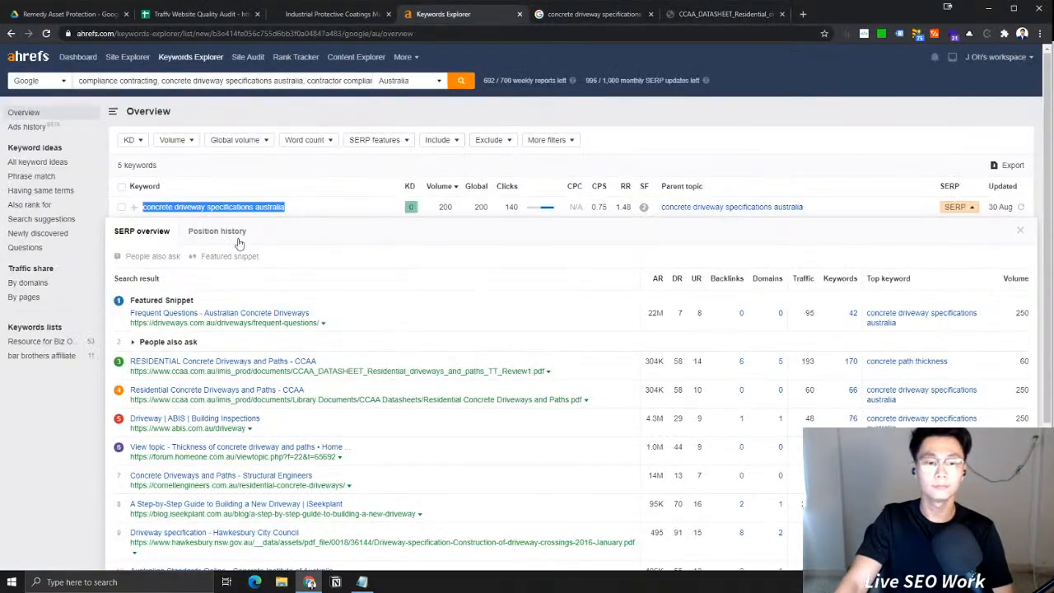
click(361, 582)
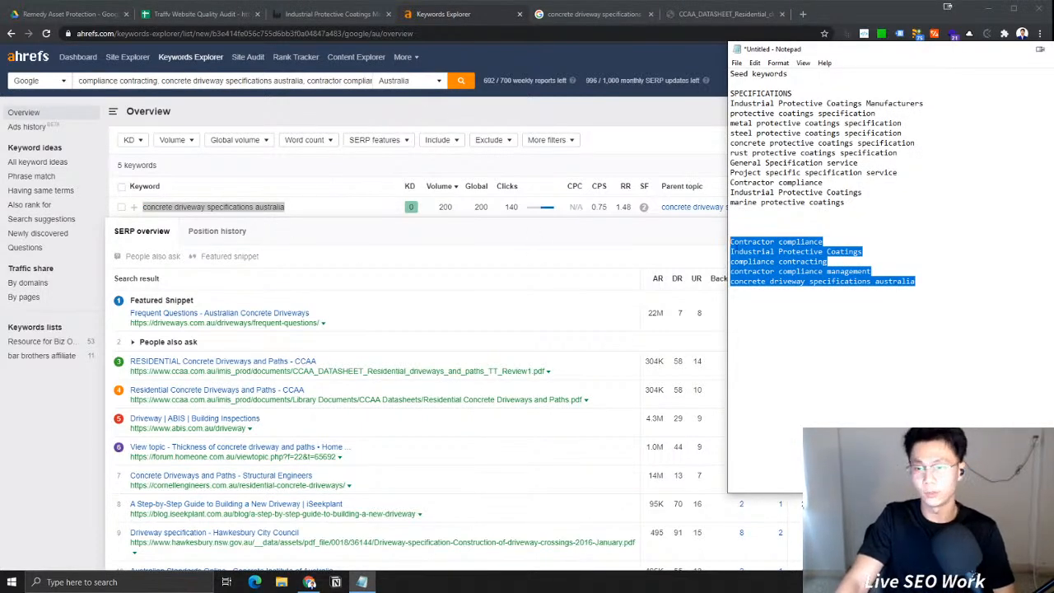
click(222, 15)
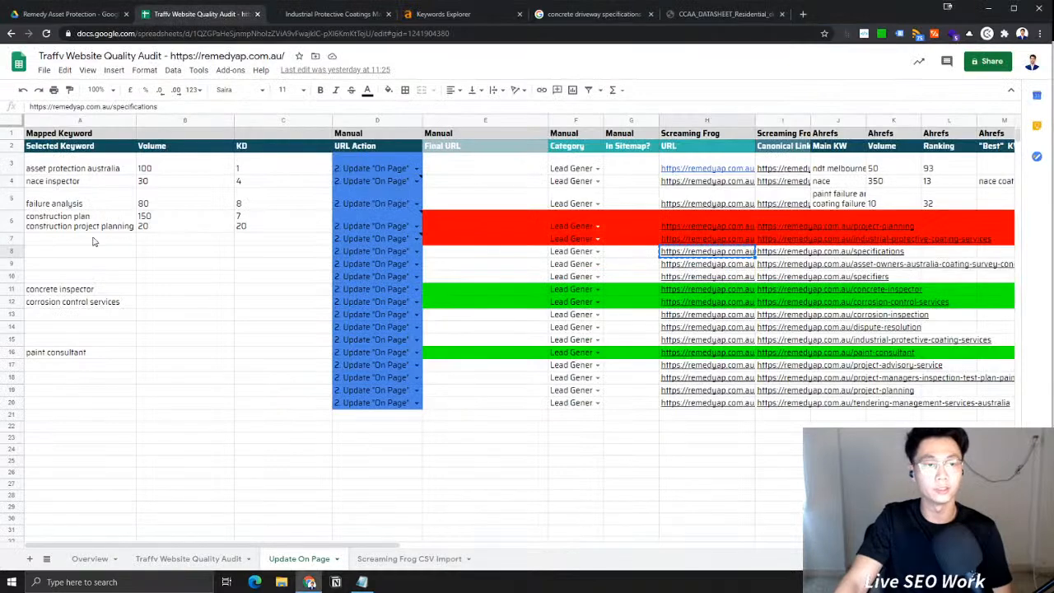
click(715, 14)
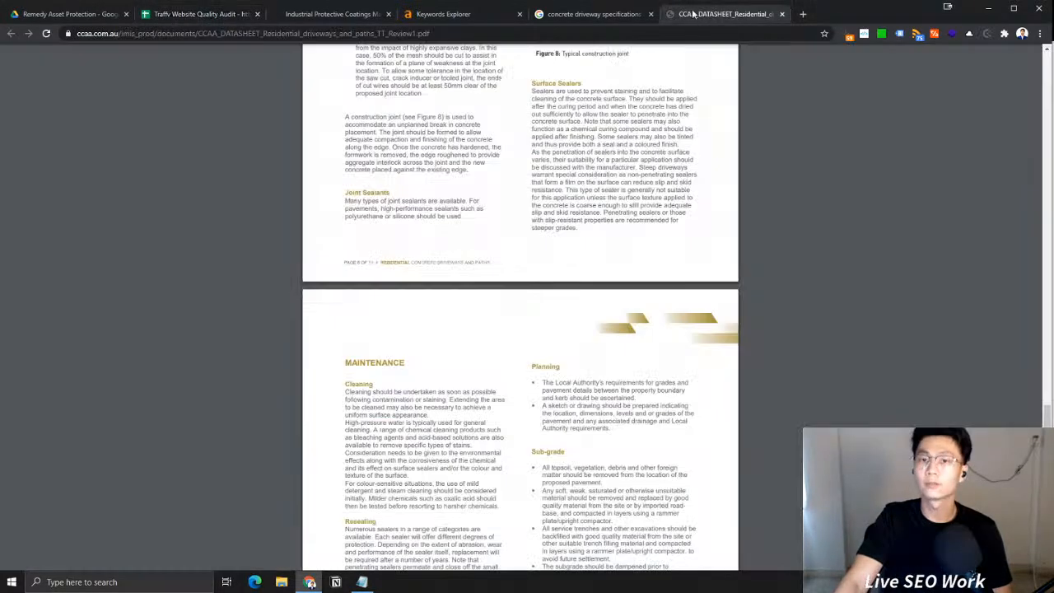
click(593, 14)
scroll(422, 266, down, 3)
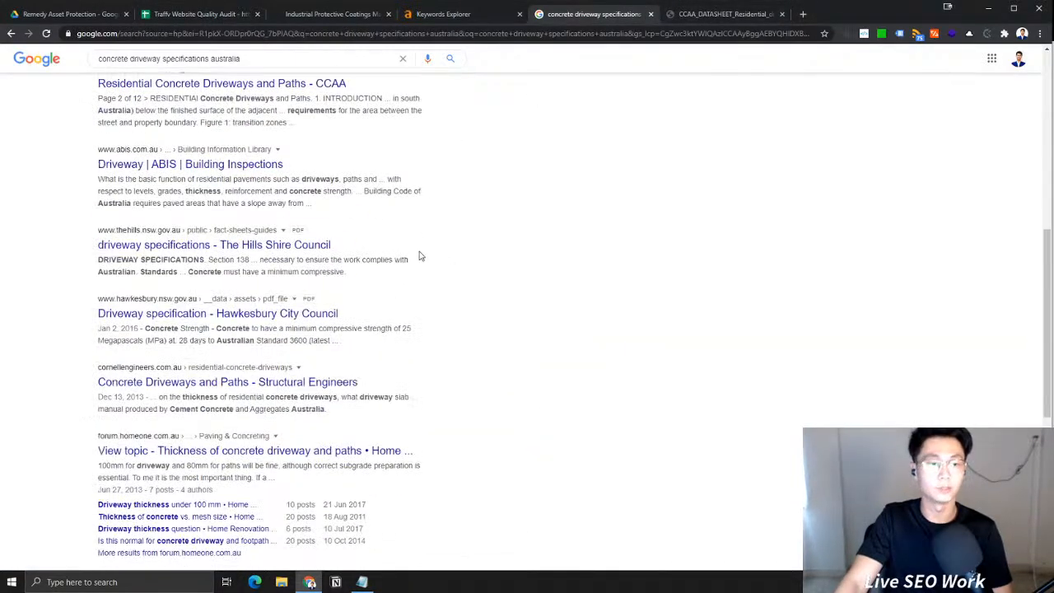
scroll(426, 239, up, 2)
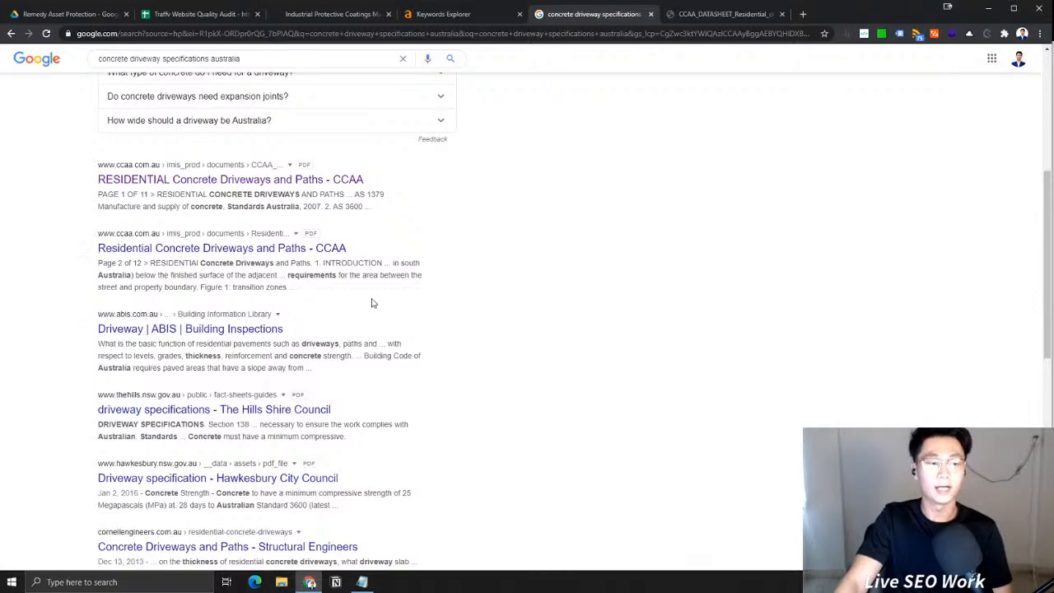
scroll(445, 395, up, 3)
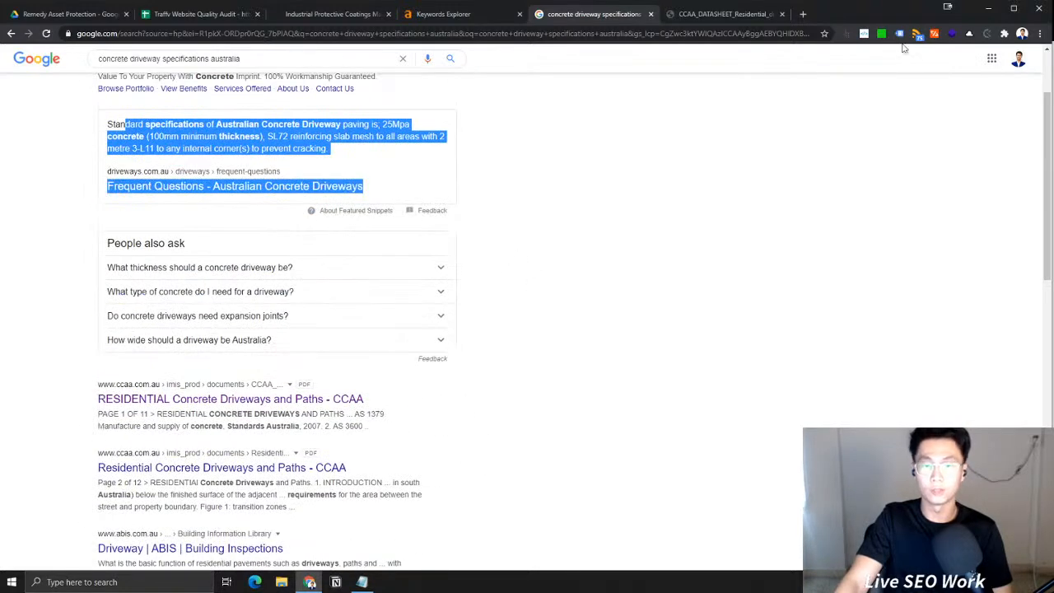
click(721, 14)
Copy the five shortlisted keywords from the Notepad list into the specifications page's Selected Keyword cell in the website audit spreadsheet
key(alt+Tab)
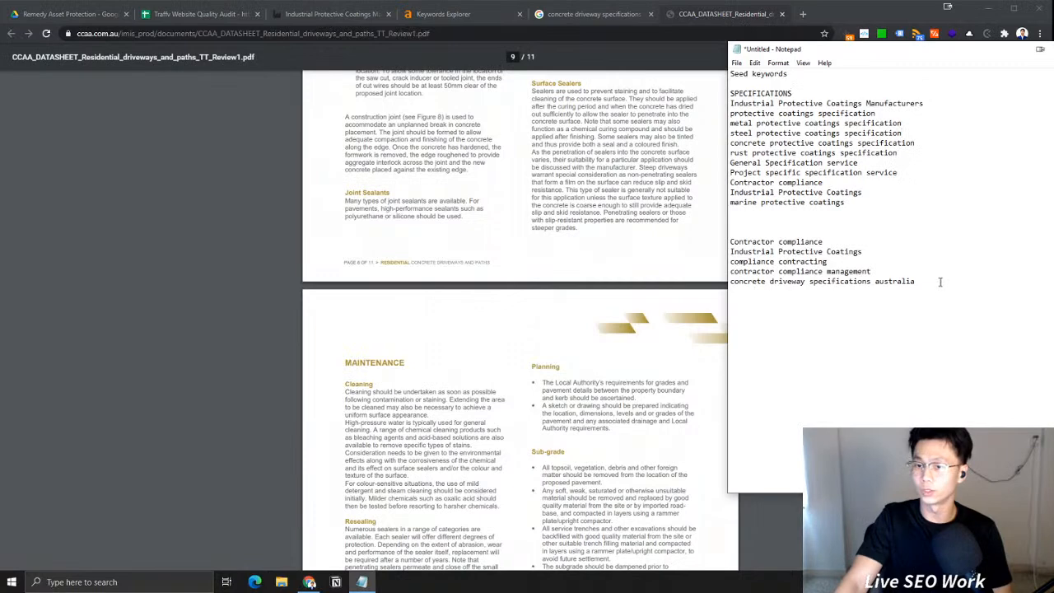
drag(940, 282, 731, 241)
key(ctrl+c)
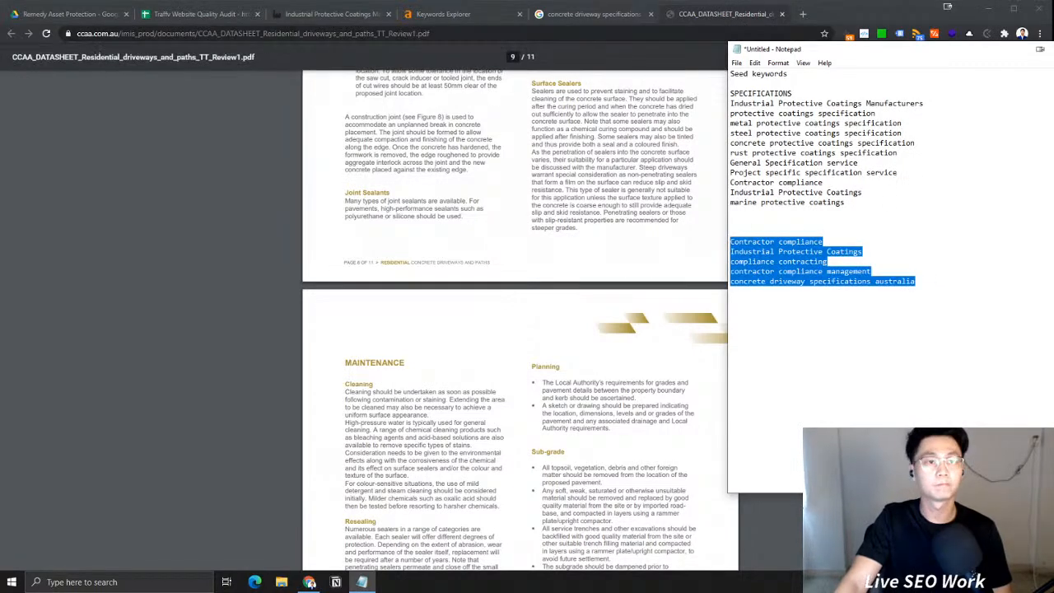
click(206, 15)
click(52, 252)
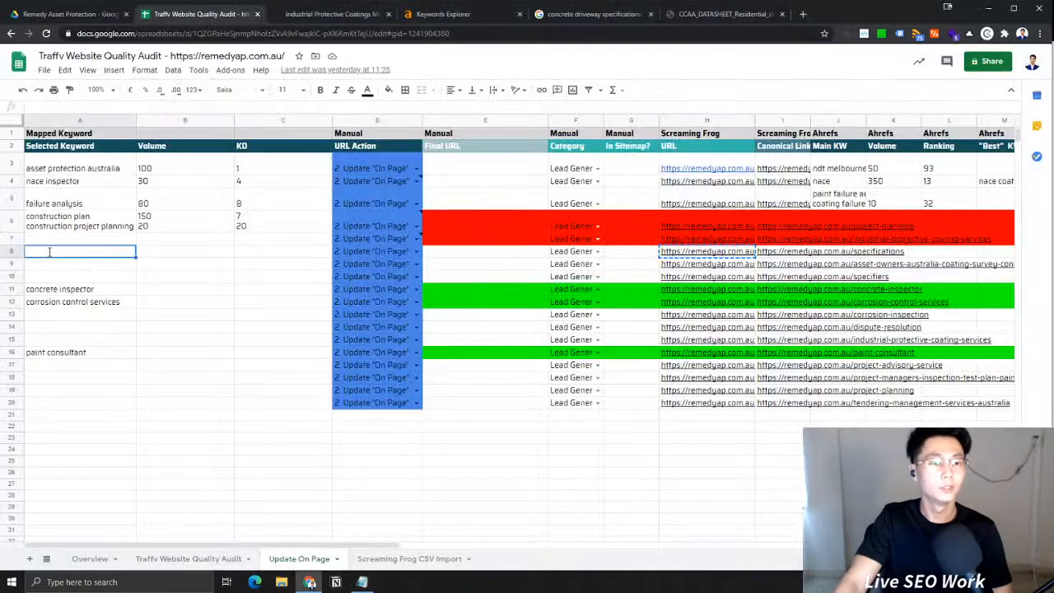
key(ctrl+v)
Add a note to the specifications page's keyword cell reading "Choose the most relevant keywords for this URL."
right_click(93, 262)
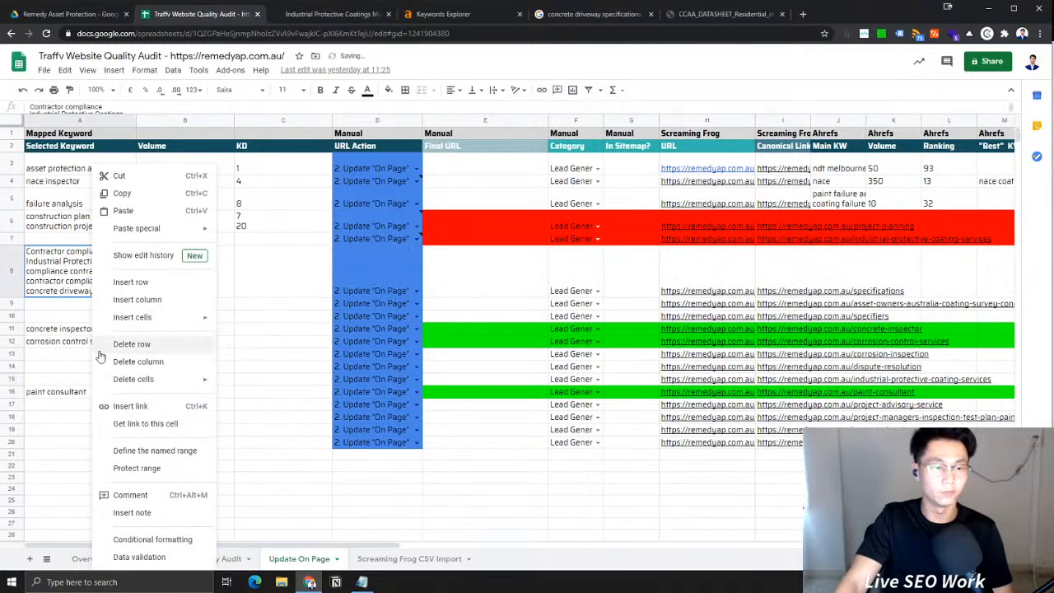
click(138, 514)
text(Cho)
key(BackSpace)
key(BackSpace)
key(BackSpace)
key(BackSpace)
text(ose the most relevant keywords for this page)
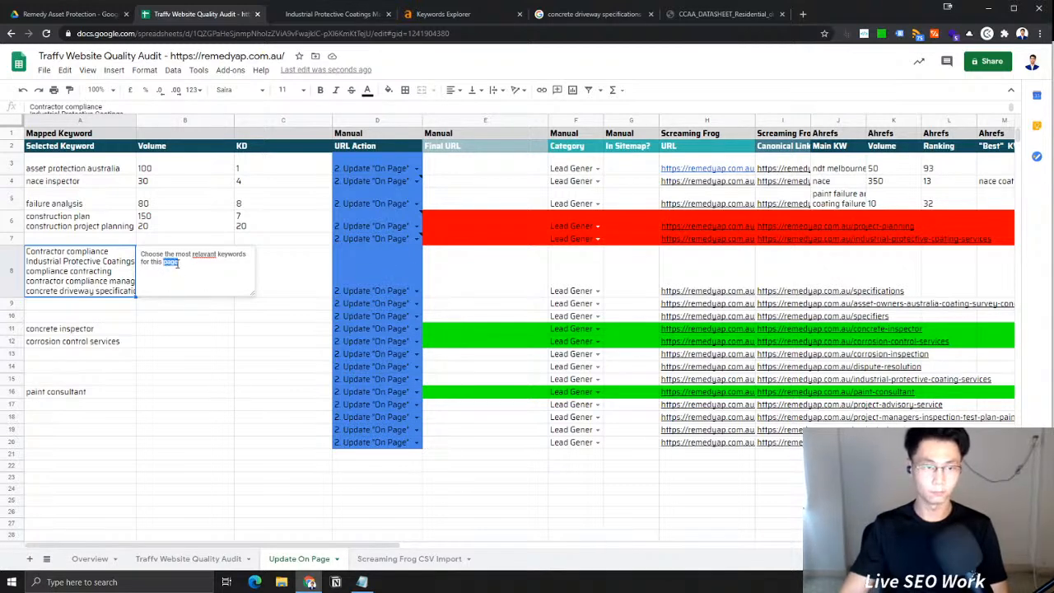
text(L.)
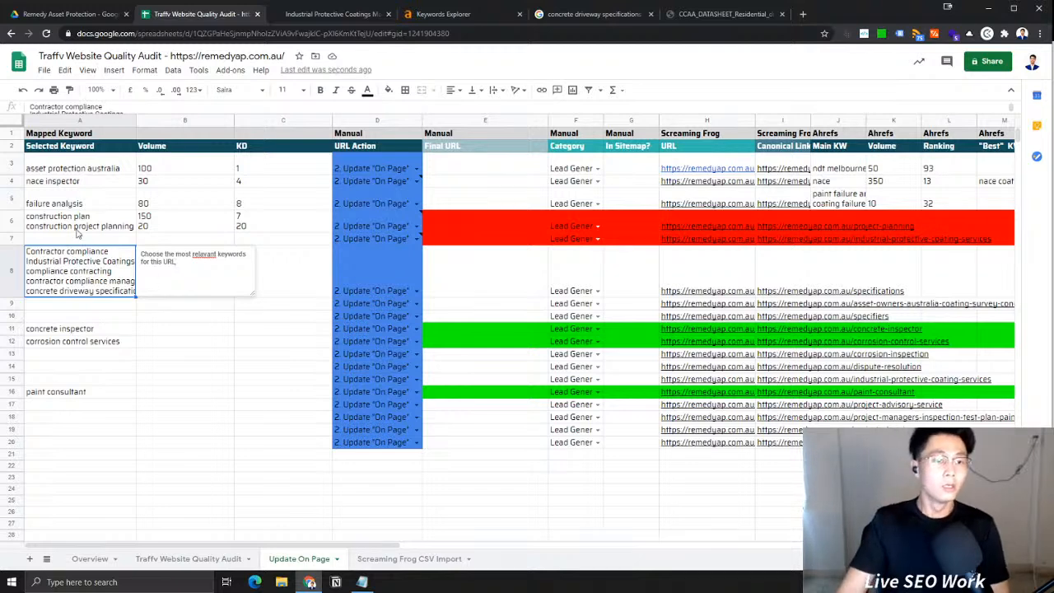
Add a note to the construction plan keywords cell in row 6 reading "Choose most relevant Keyword for this URL"
right_click(79, 229)
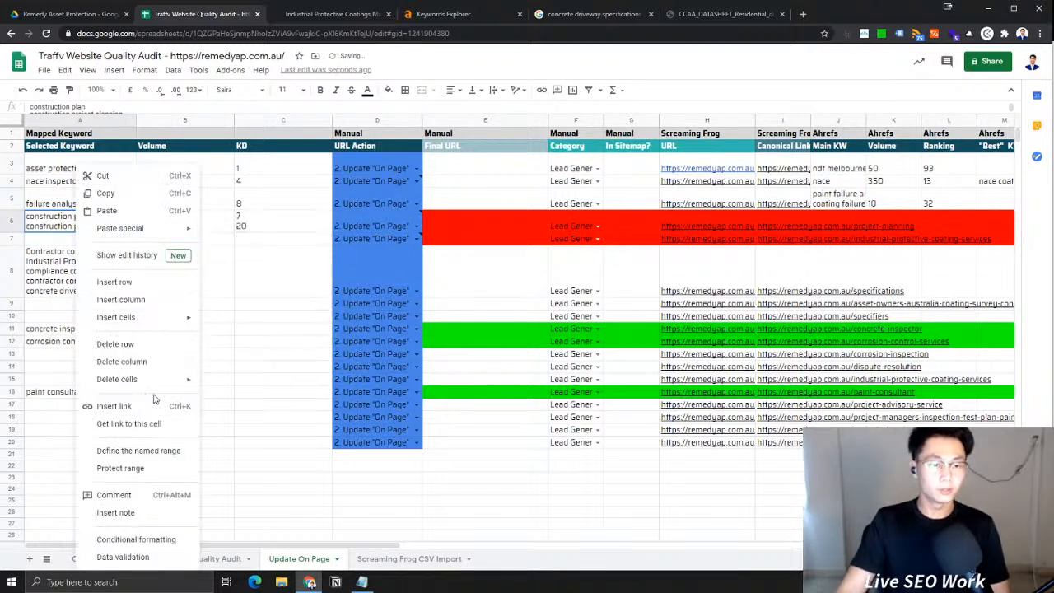
click(132, 512)
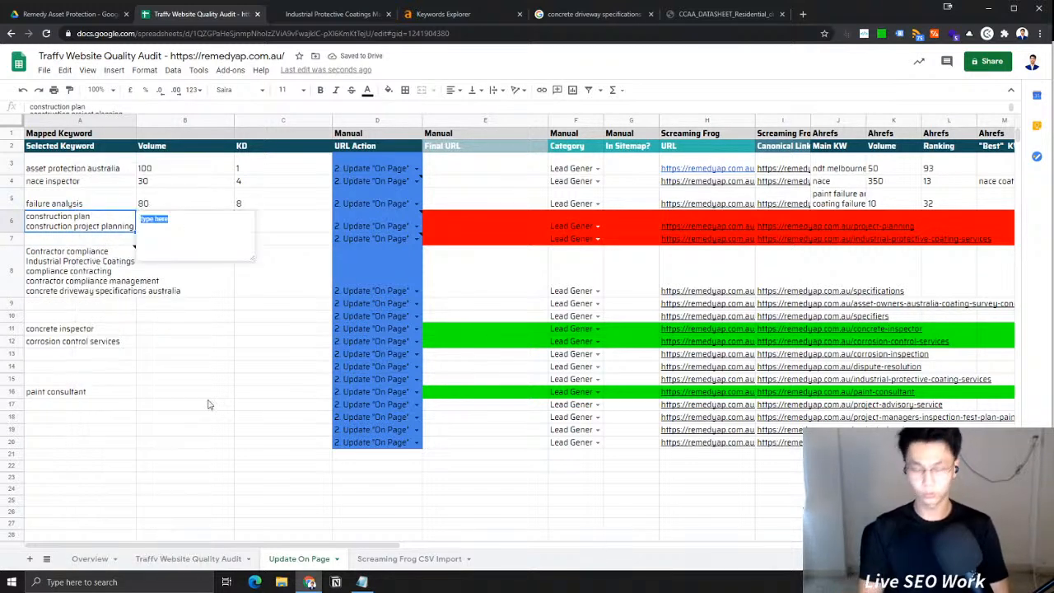
text(Ch)
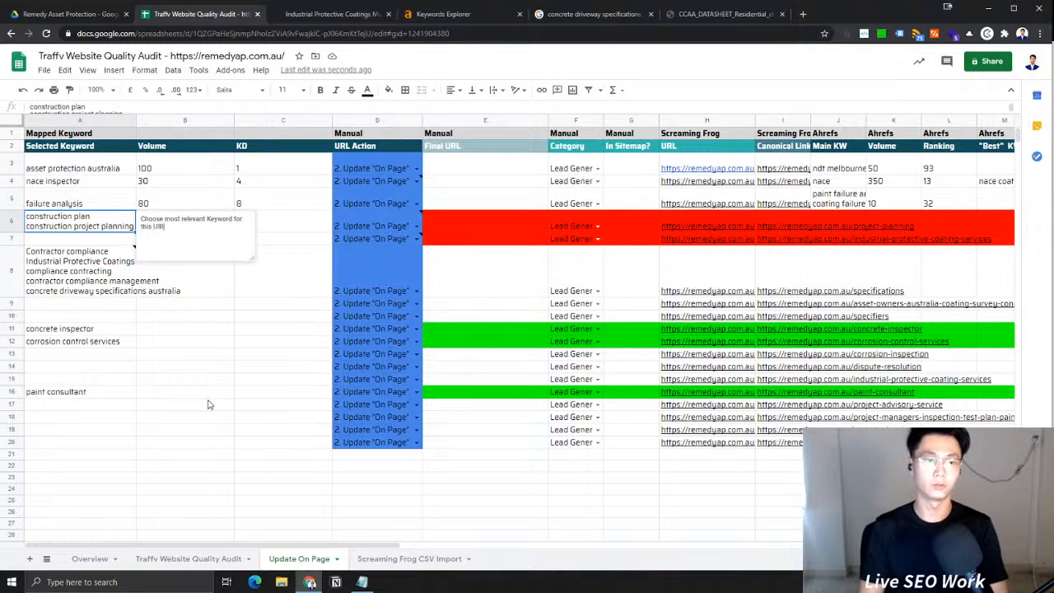
click(250, 329)
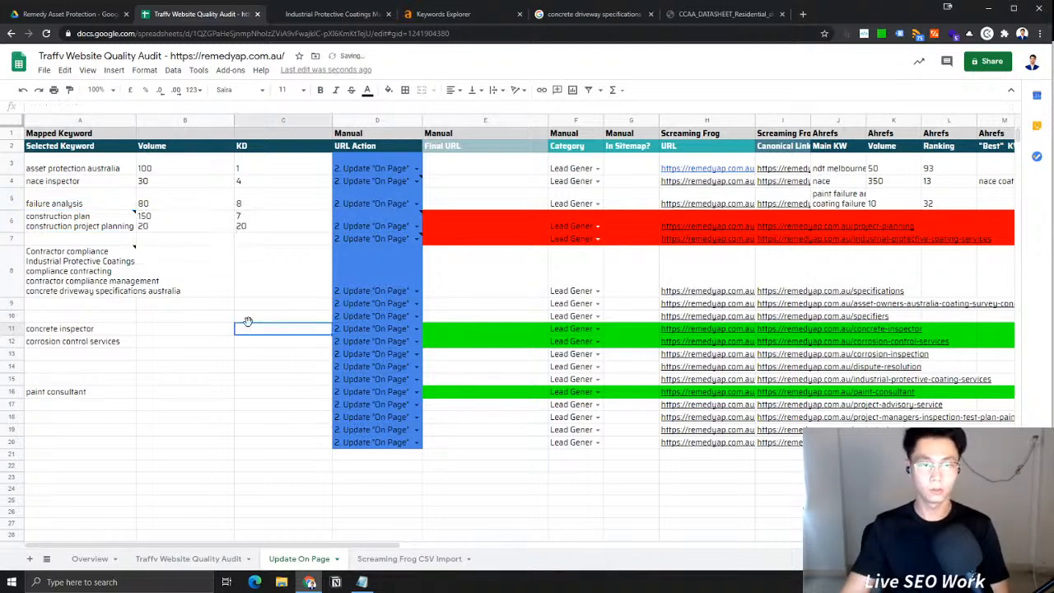
Open row 7's applicators_fabricators URL from the audit sheet in a new tab and view the page
click(12, 238)
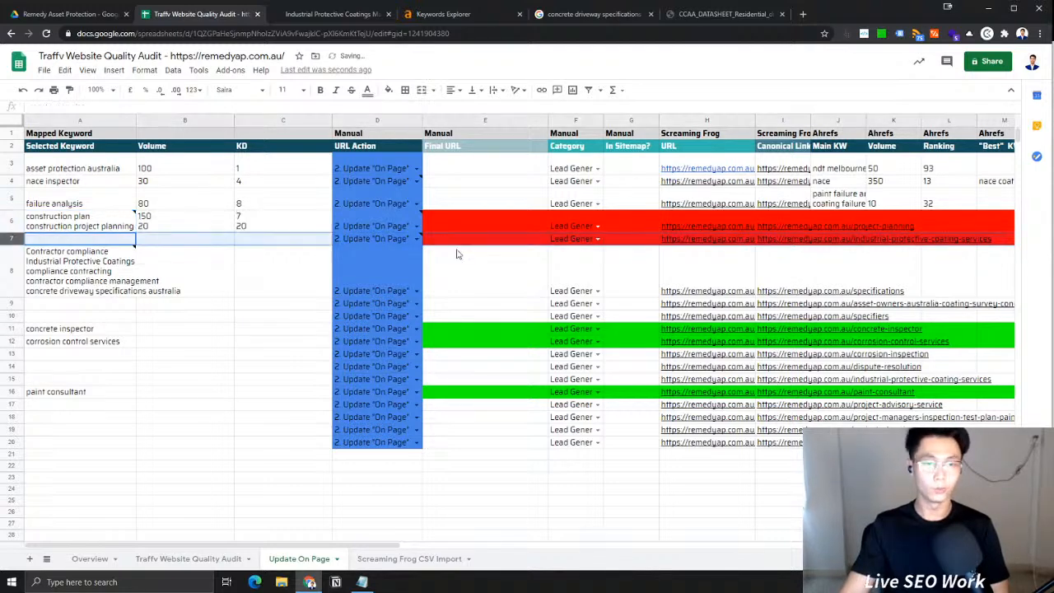
click(697, 242)
middle_click(718, 258)
click(509, 15)
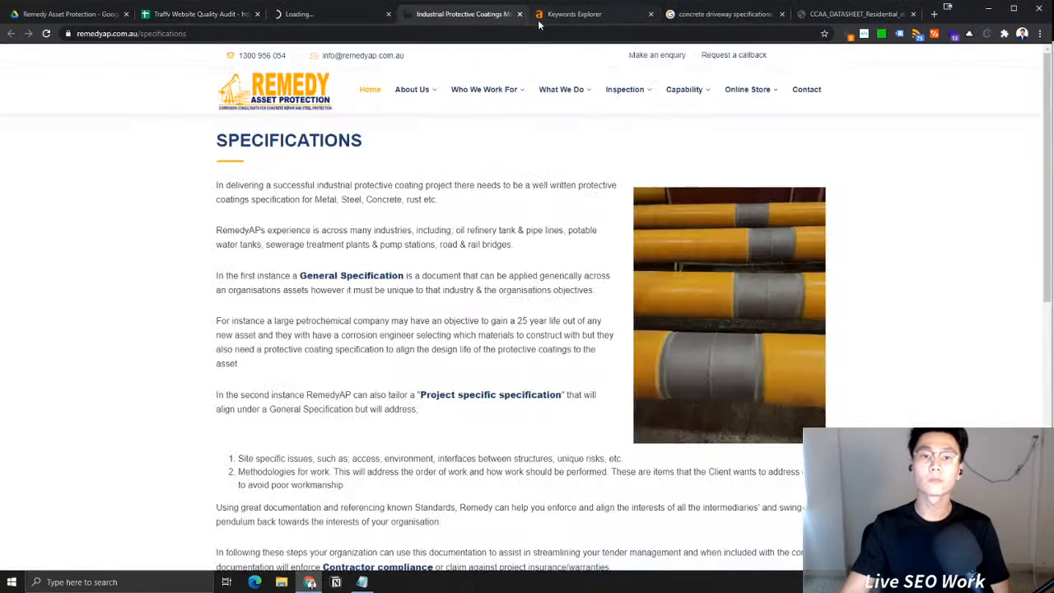
click(305, 14)
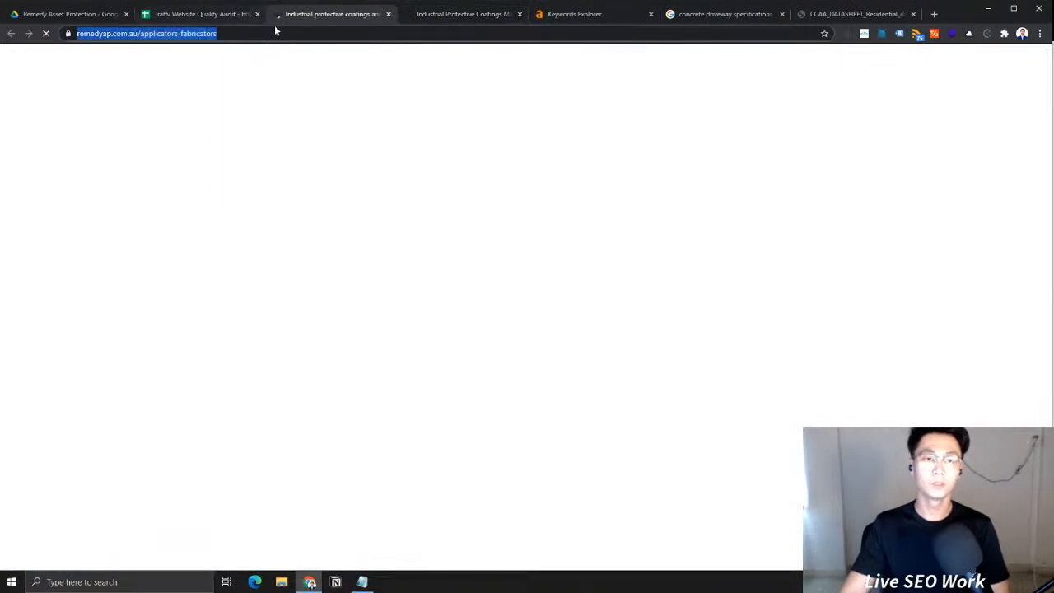
click(213, 14)
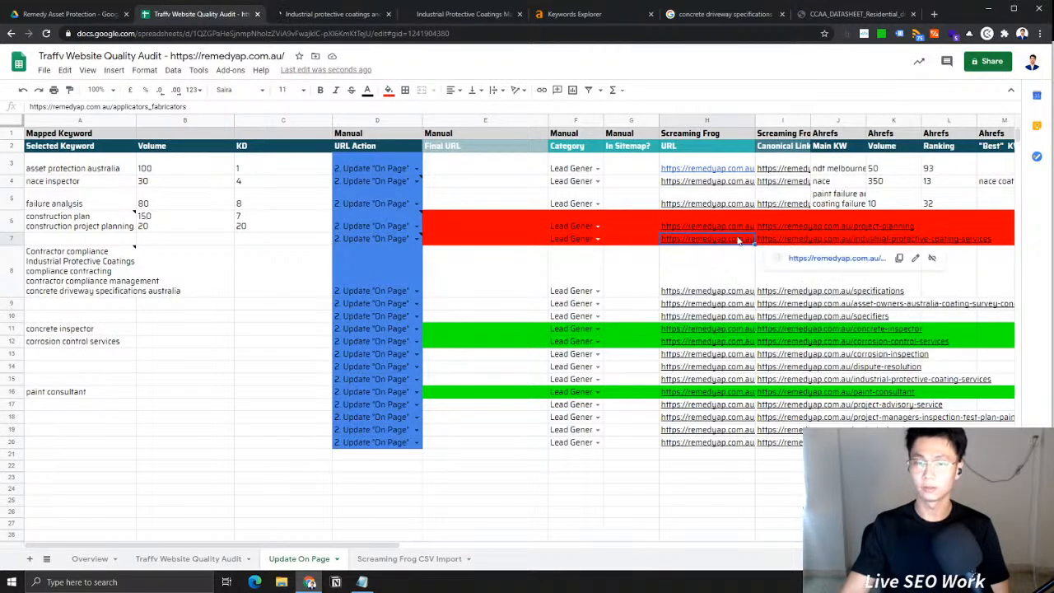
mouse_move(739, 240)
click(330, 14)
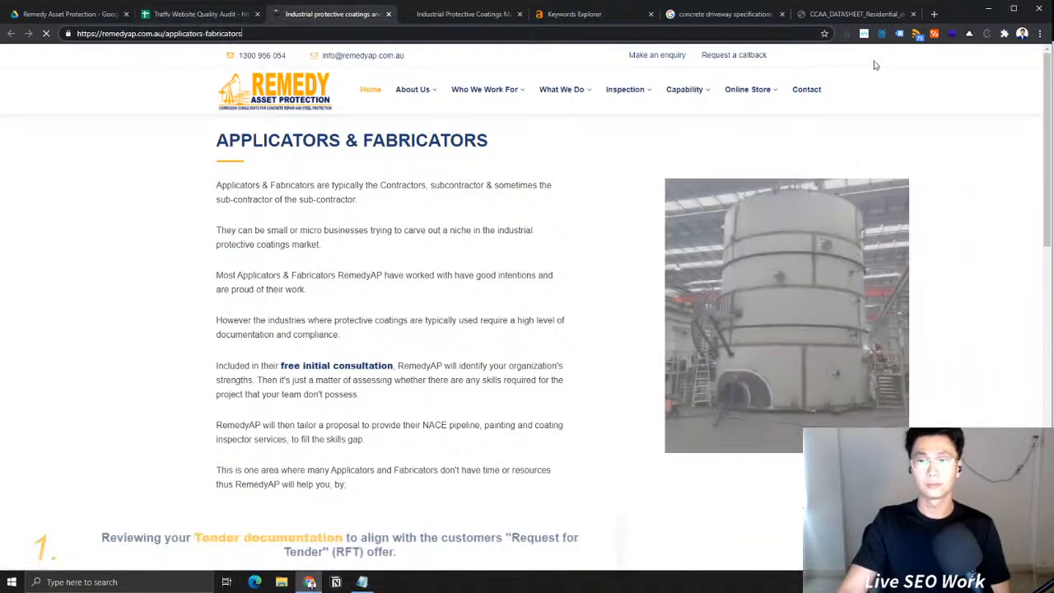
Open the canonical URL from the page's Ahrefs on-page report and compare it with row 7's canonical link in the audit sheet
click(980, 54)
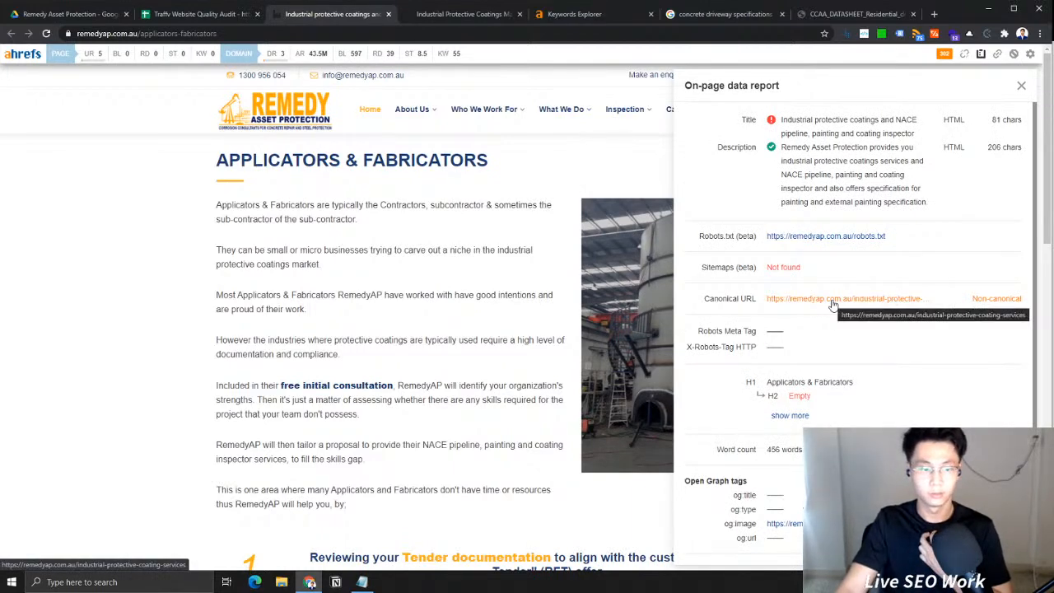
click(833, 304)
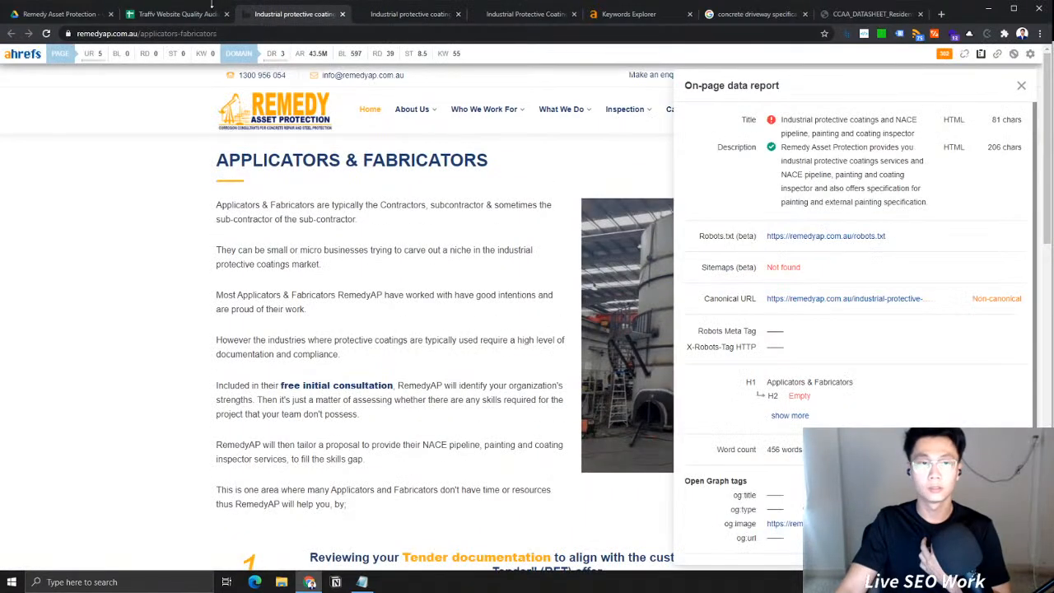
click(216, 15)
click(818, 239)
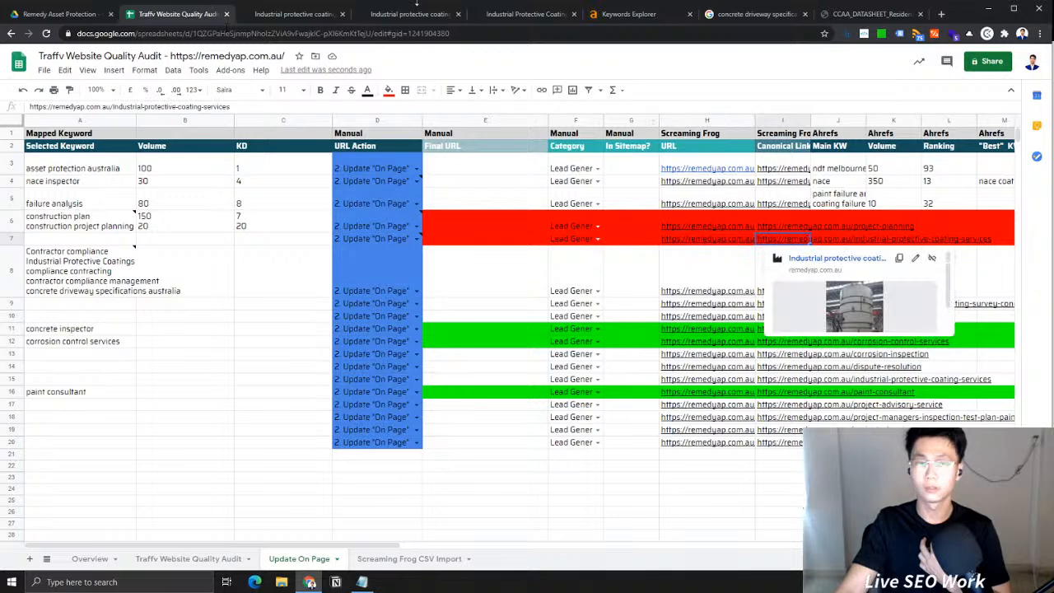
Check the canonical URL of the industrial-protective-coating-services page in its Ahrefs on-page report, and turn off the Ahrefs toolbar
click(405, 14)
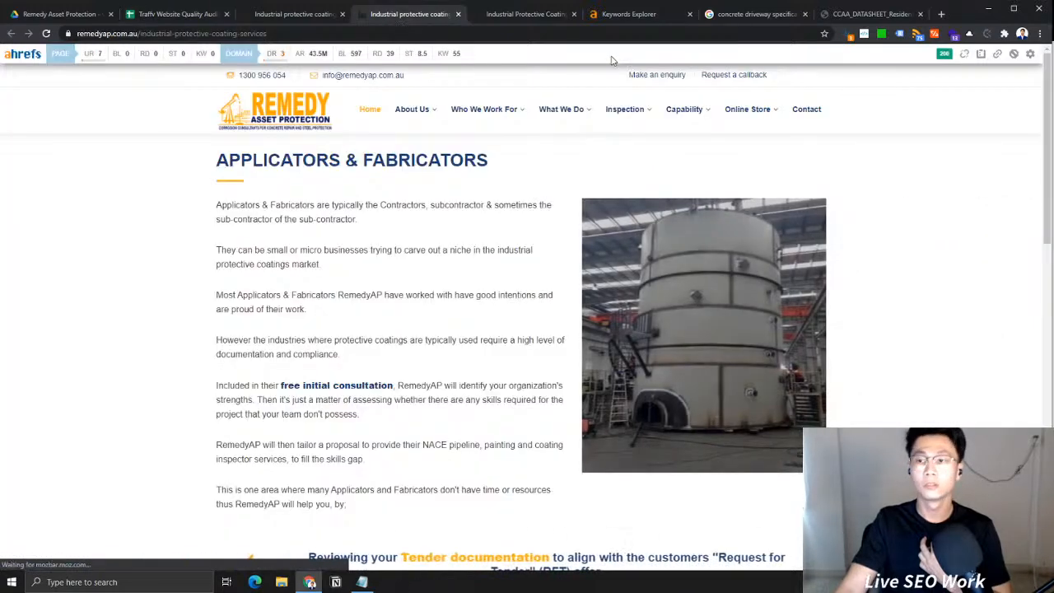
click(981, 54)
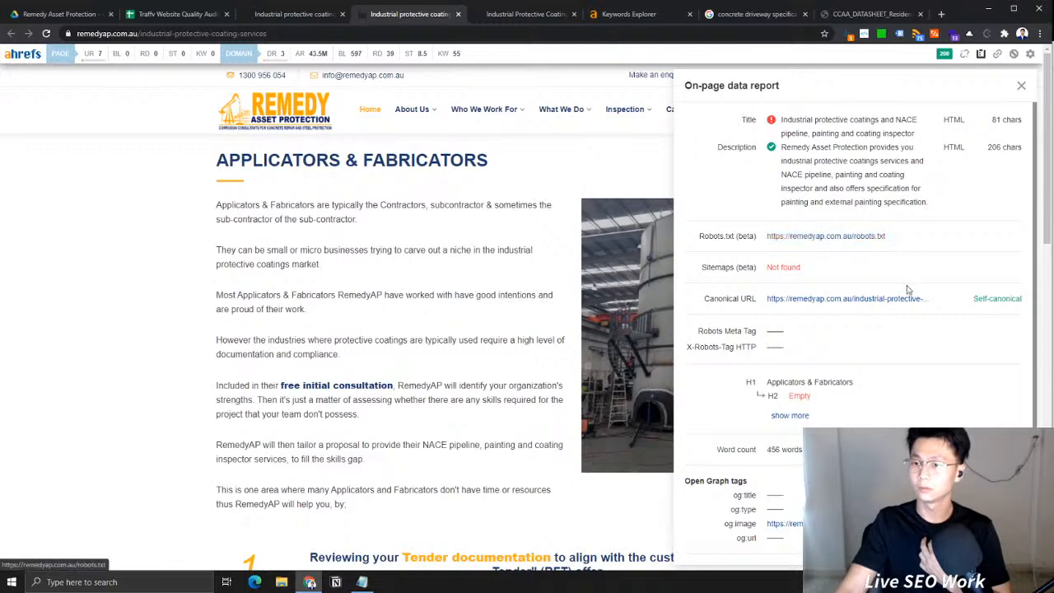
click(850, 35)
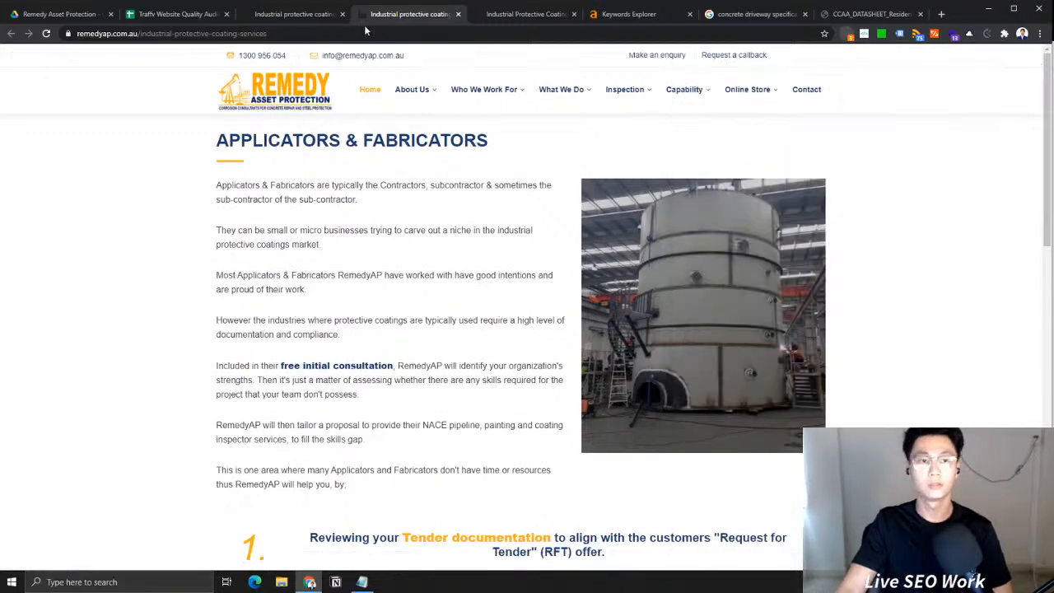
Analyse the industrial-protective-coating-services page's address in Ahrefs Site Explorer with the target mode set to the exact URL
click(379, 33)
key(ctrl+c)
click(639, 14)
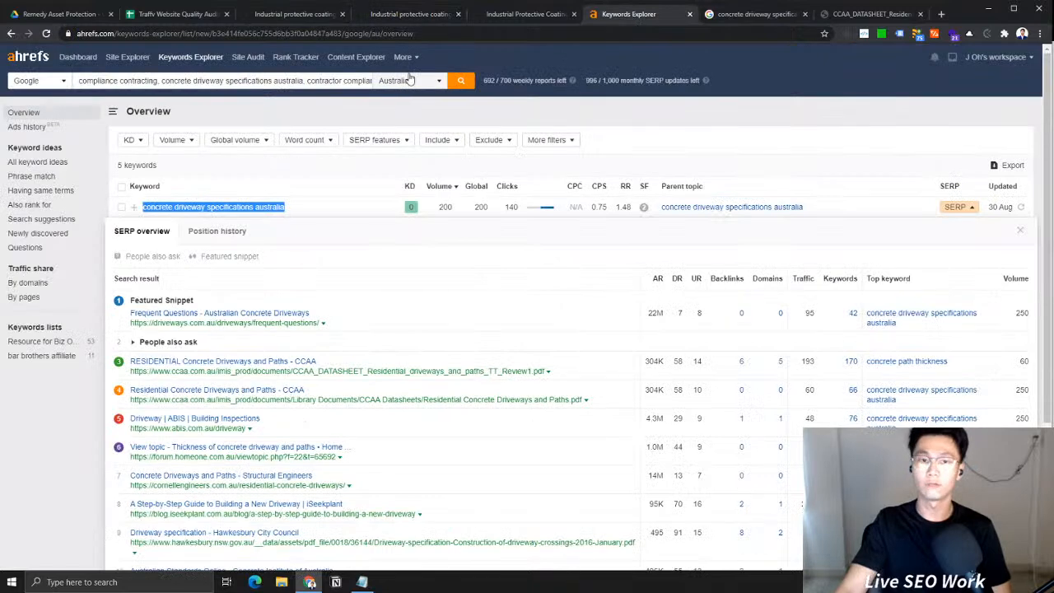
click(78, 57)
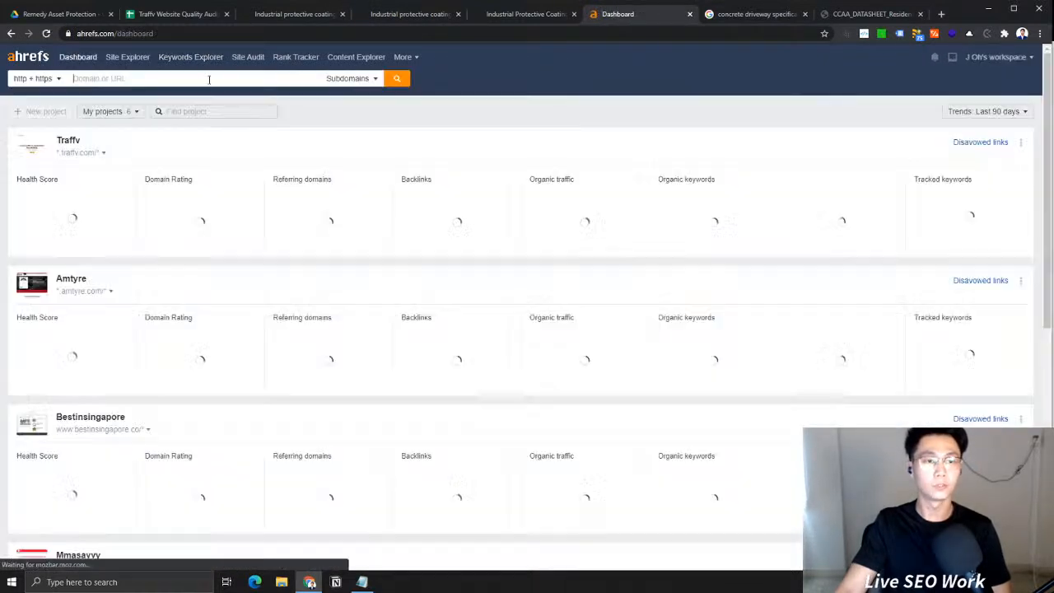
key(ctrl+v)
click(358, 79)
click(362, 133)
click(397, 80)
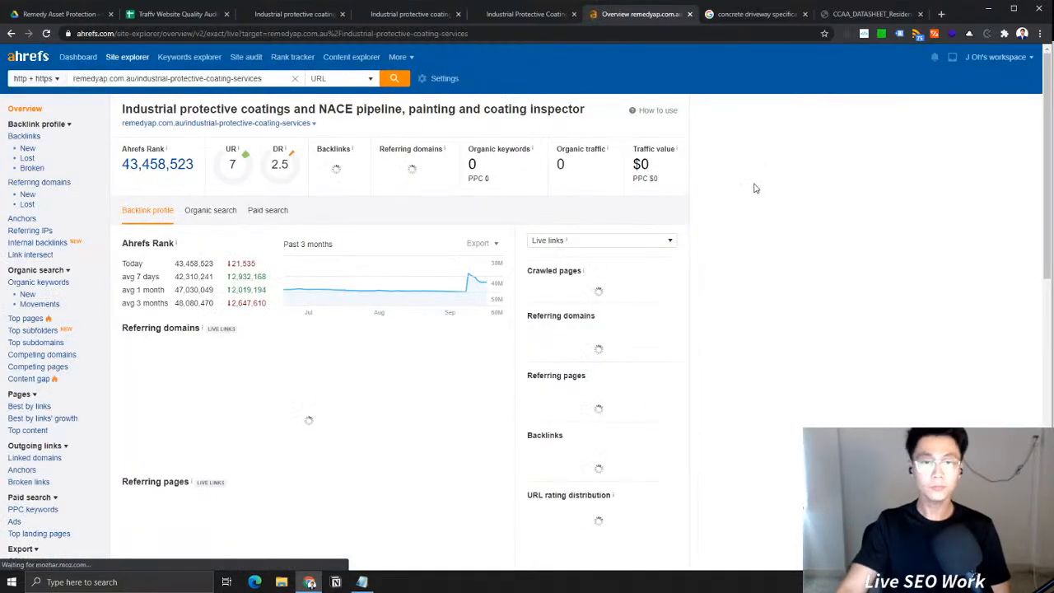
Close the browser tab of the remedyap.com.au specifications page and return to the Ahrefs Site Explorer overview
click(548, 16)
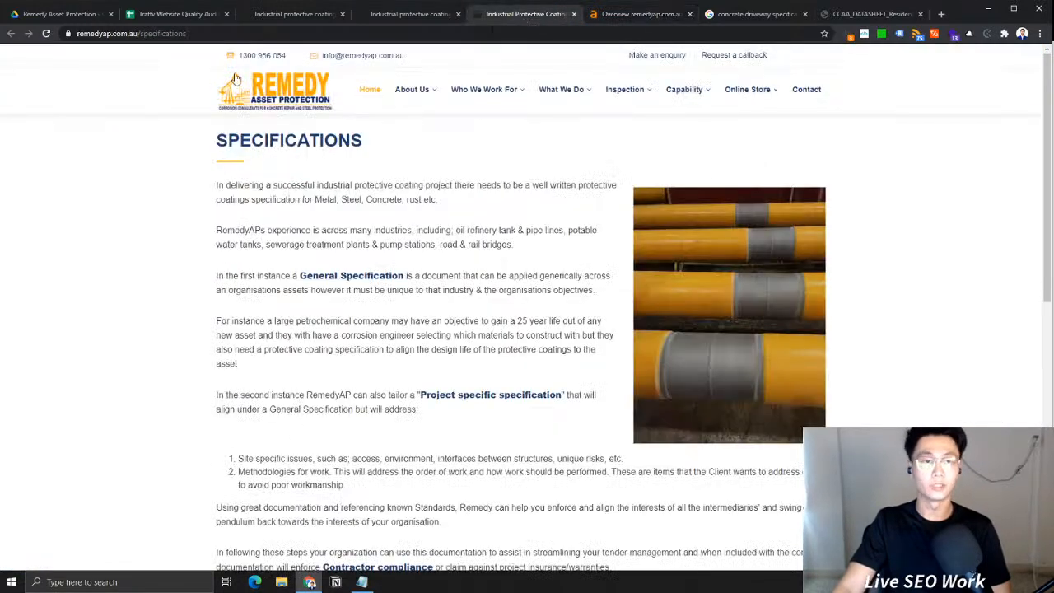
click(602, 19)
click(412, 16)
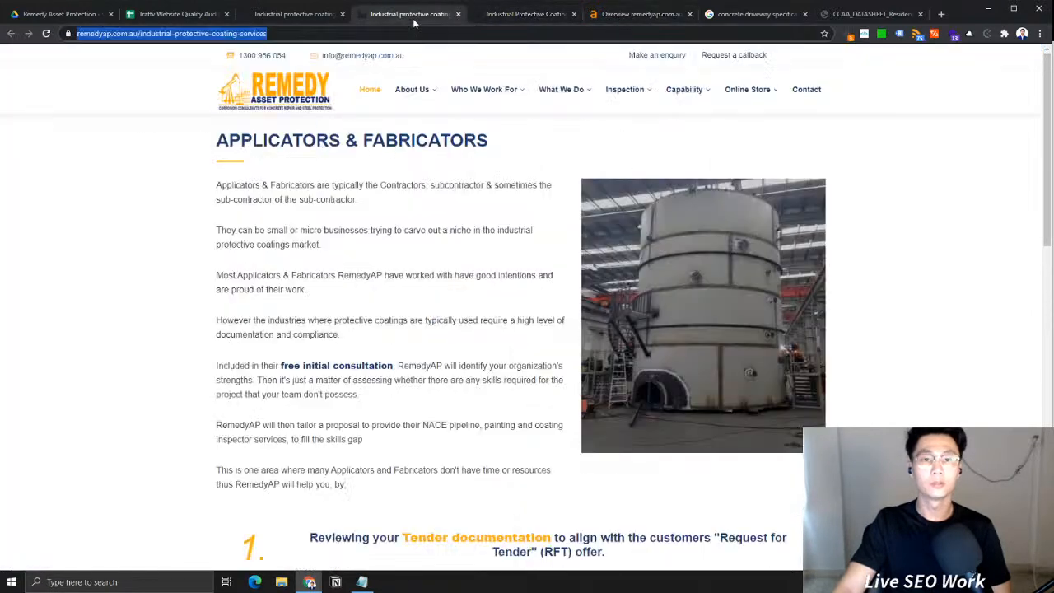
click(504, 17)
click(574, 15)
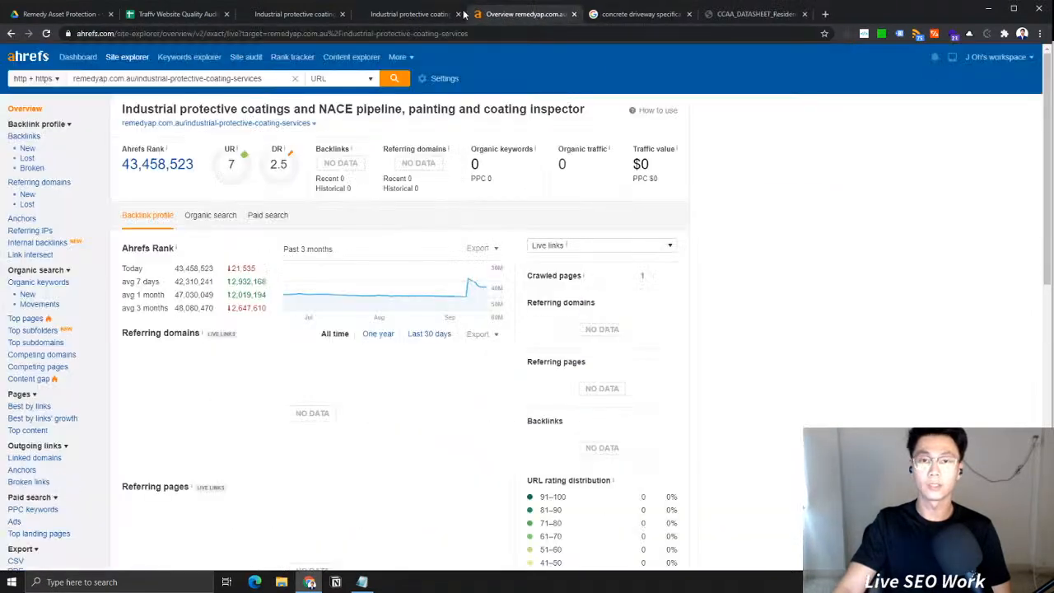
Analyse the www version of the industrial-protective-coating-services address in Ahrefs Site Explorer
click(397, 18)
click(314, 14)
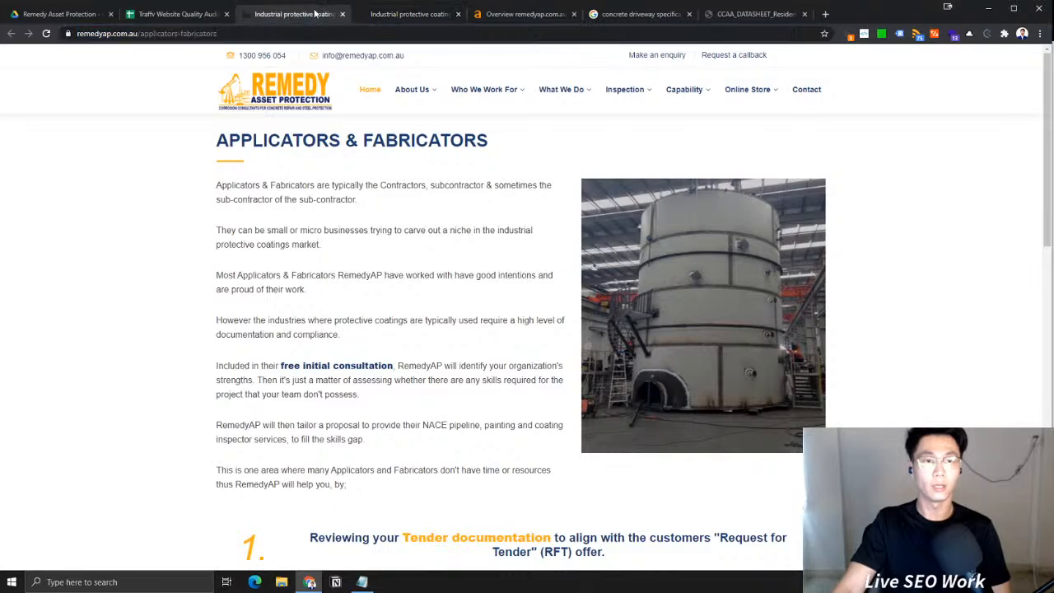
click(431, 20)
click(505, 22)
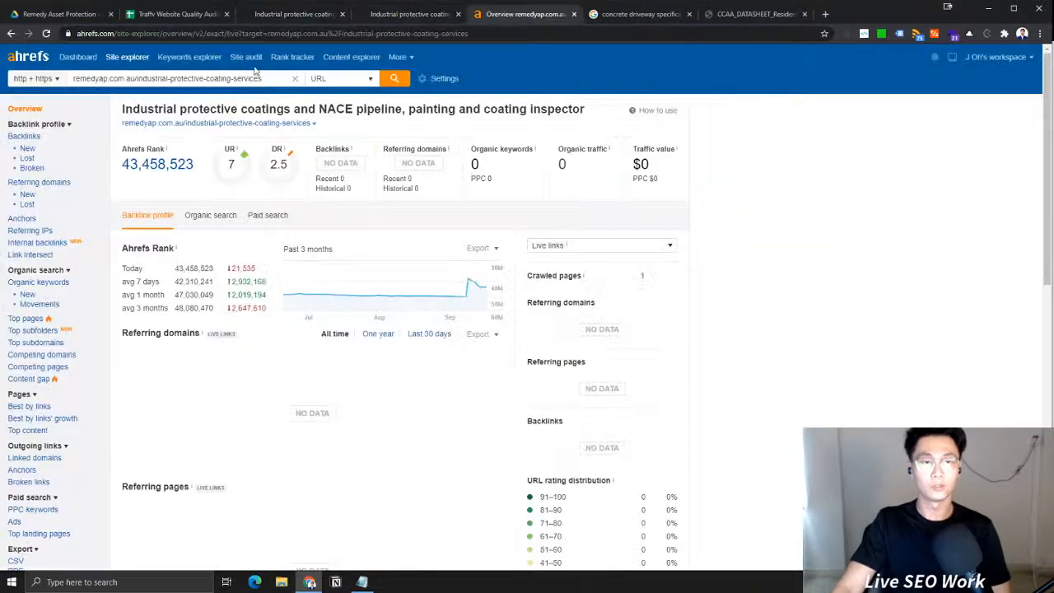
click(76, 78)
text(www)
key(BackSpace)
text(w.)
key(Return)
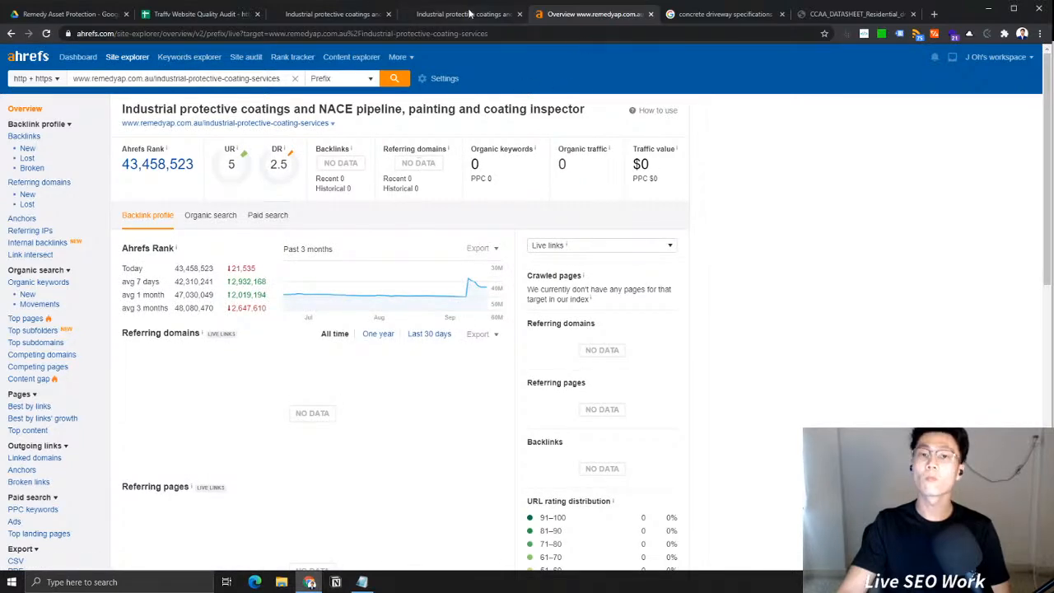
Close the browser tabs holding the concrete driveway specification search and the CCAA datasheet
click(741, 17)
click(782, 17)
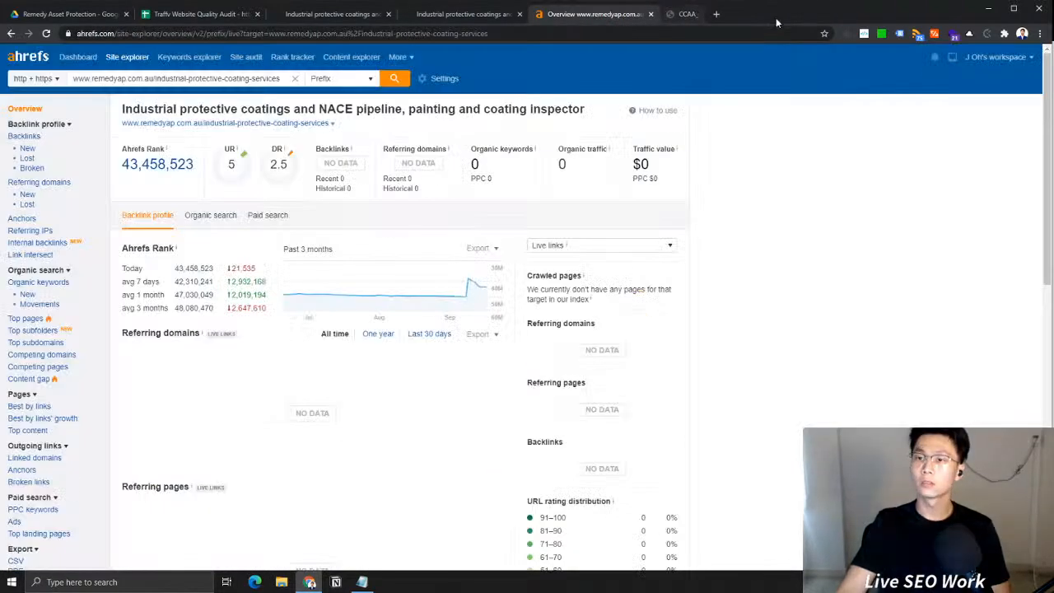
click(783, 16)
Compare the addresses of the two open Remedy pages with row 7's URL and canonical link in the audit sheet
click(416, 23)
click(613, 23)
click(418, 24)
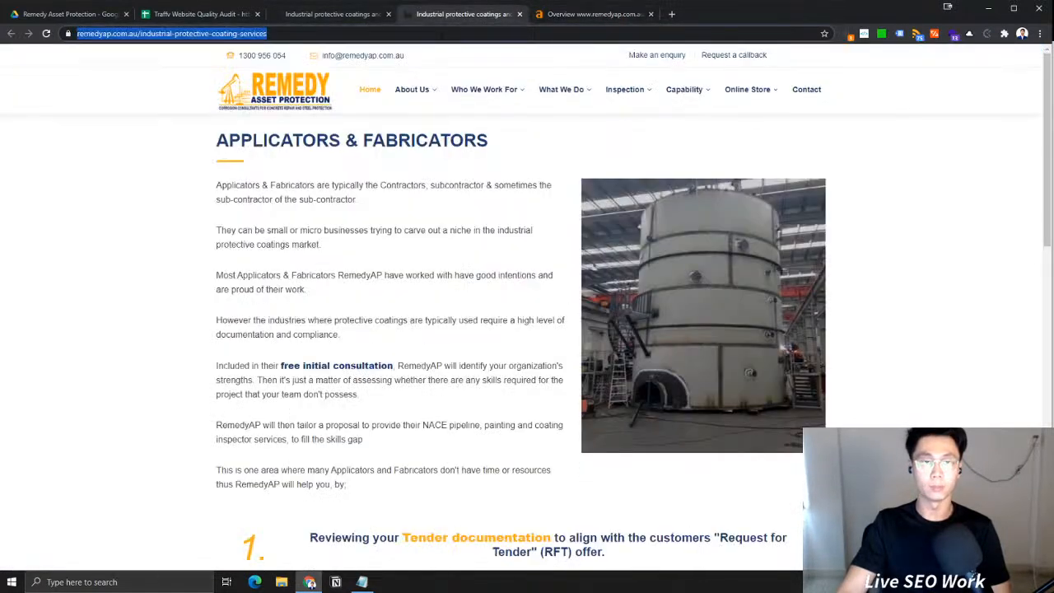
click(303, 21)
click(422, 18)
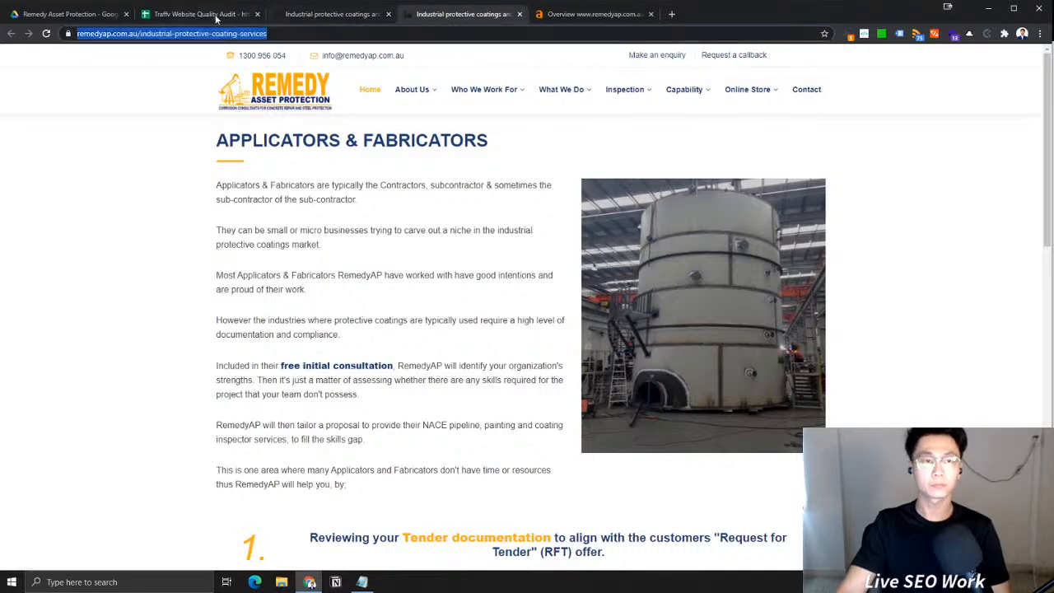
click(219, 17)
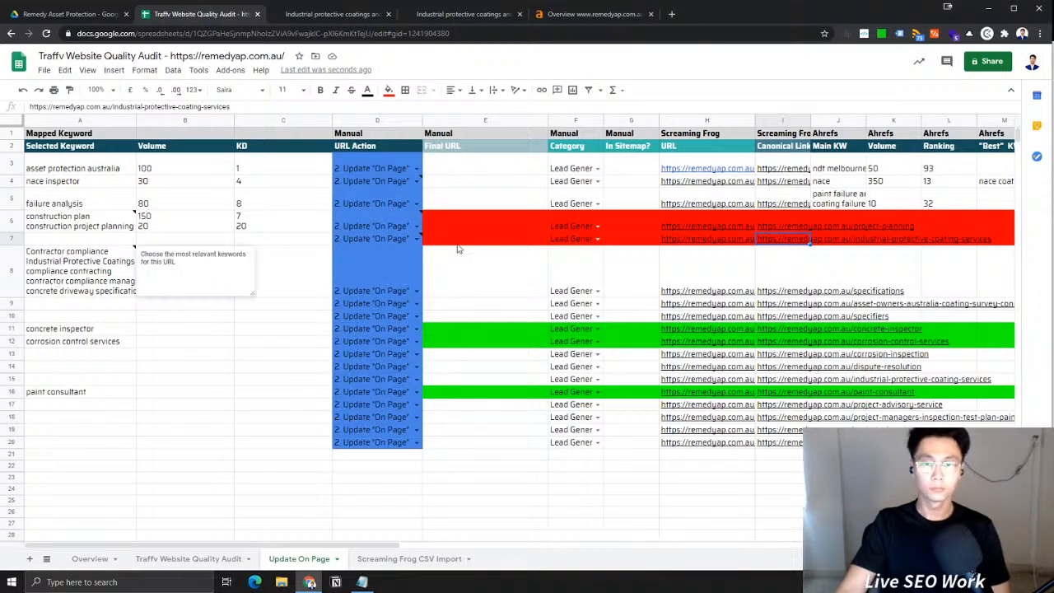
click(715, 240)
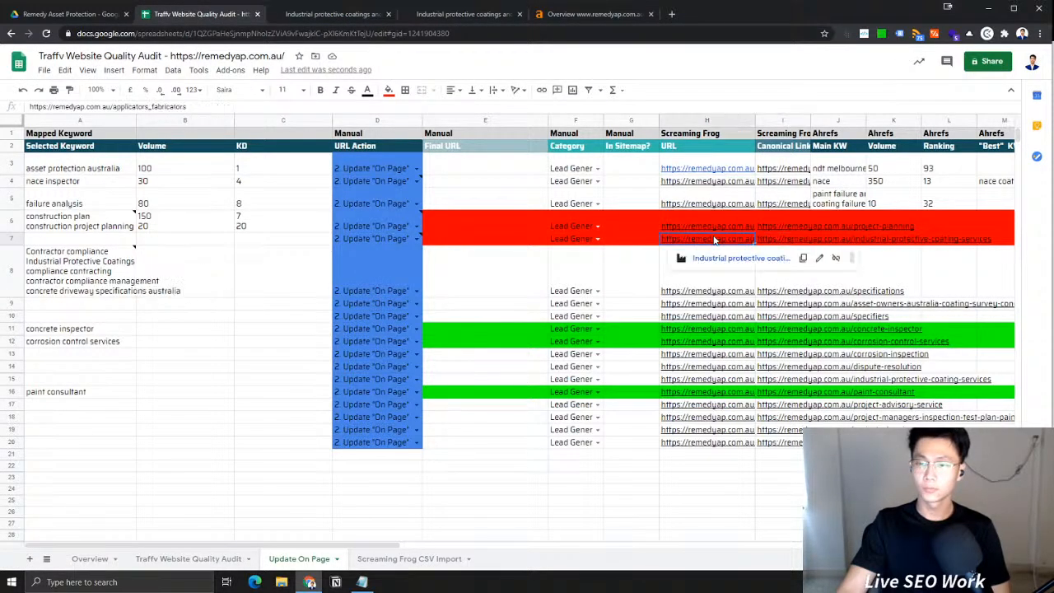
click(577, 20)
click(490, 17)
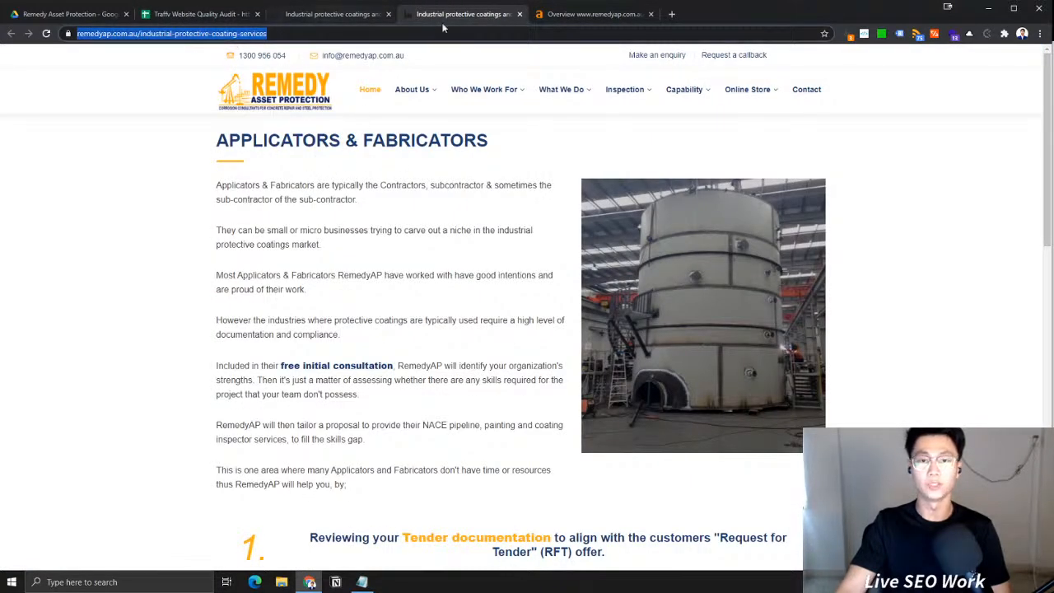
Close the industrial-protective-coating-services page and return to the audit spreadsheet
click(520, 14)
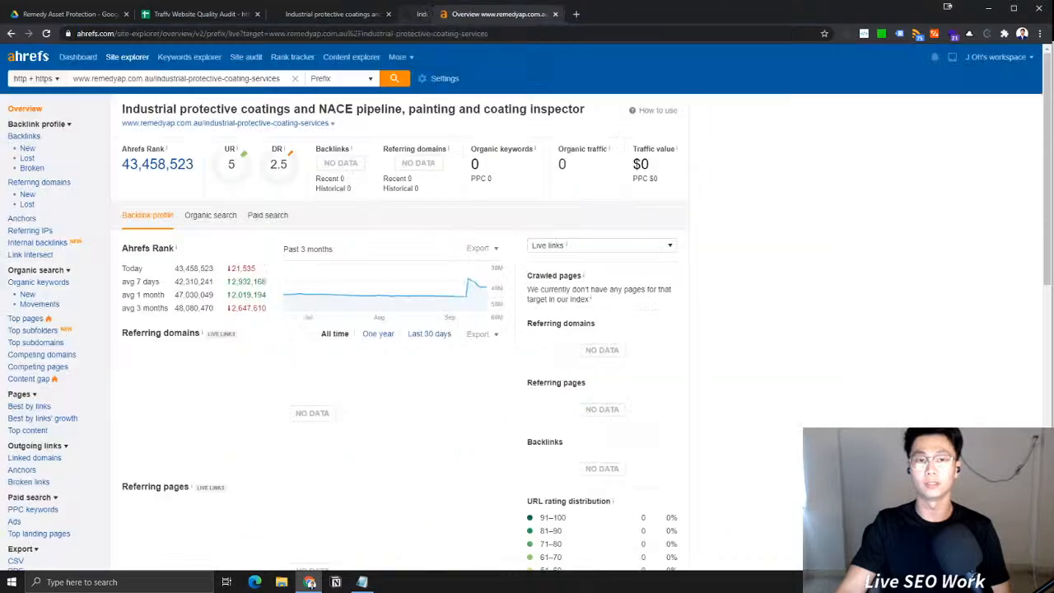
click(326, 14)
click(198, 14)
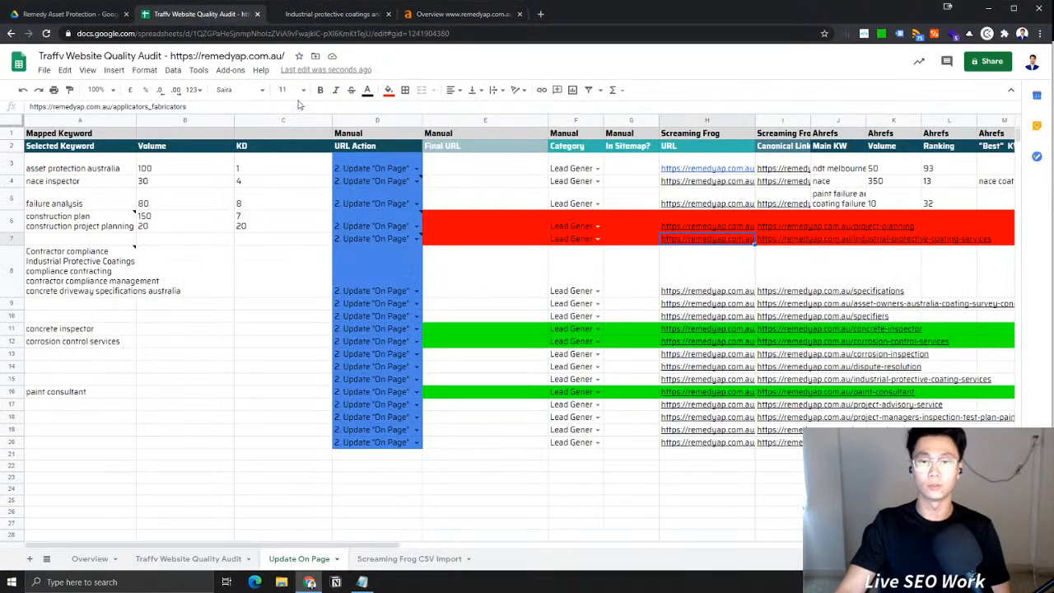
Insert a note on row 7's empty Selected Keyword cell reading "Current Canonical is wrong. canonical to"
click(107, 241)
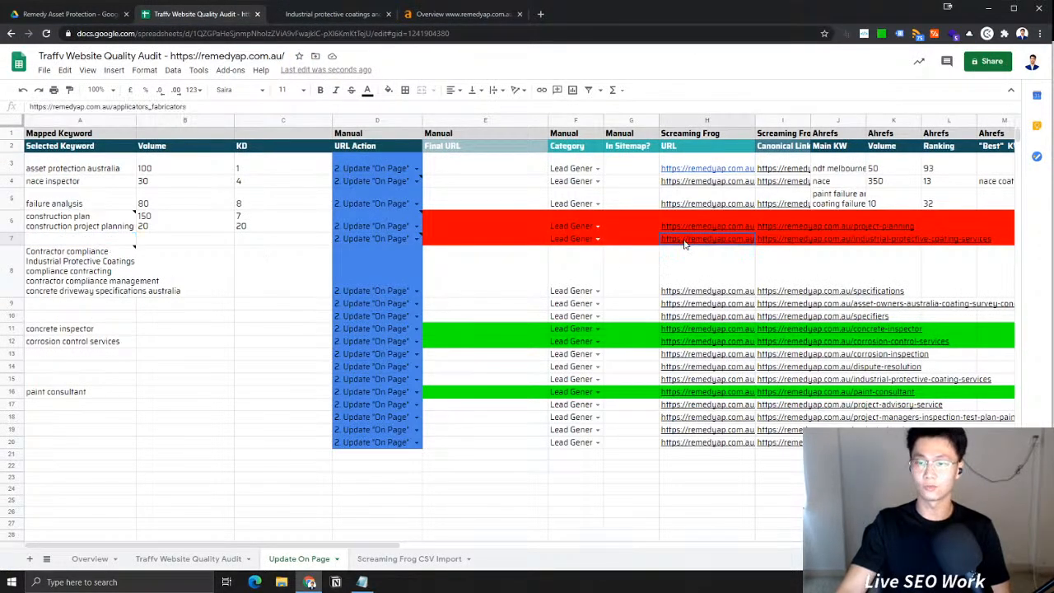
click(683, 242)
right_click(60, 247)
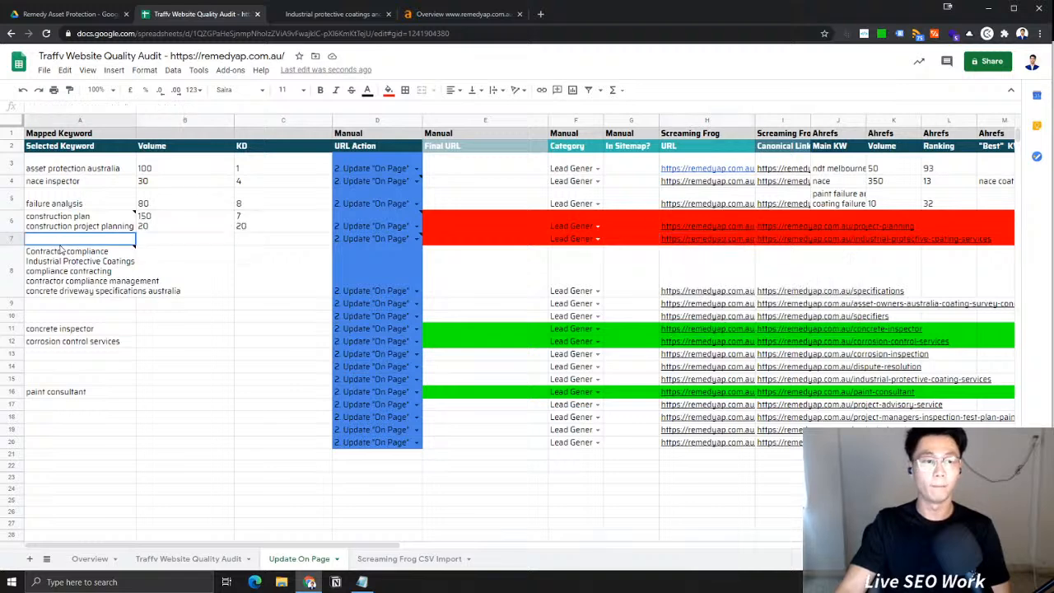
click(51, 246)
right_click(51, 246)
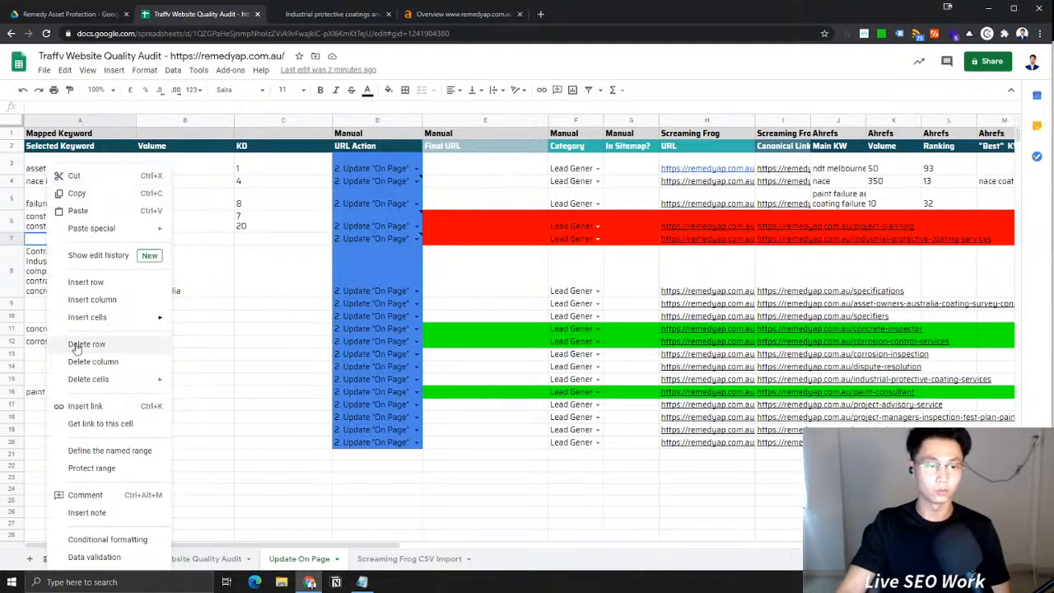
click(230, 343)
click(80, 239)
right_click(79, 241)
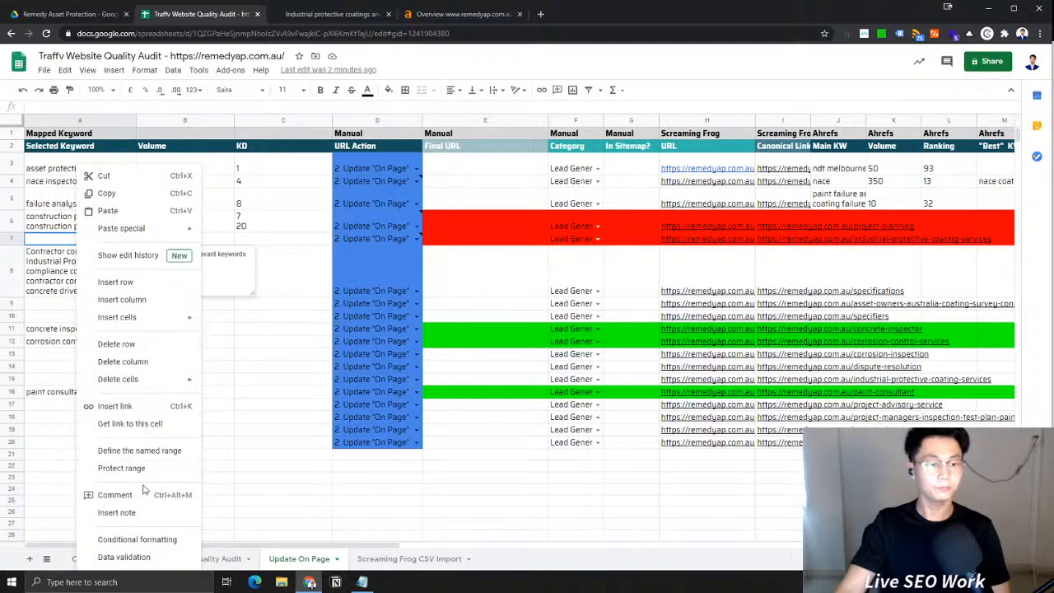
click(140, 510)
text(I)
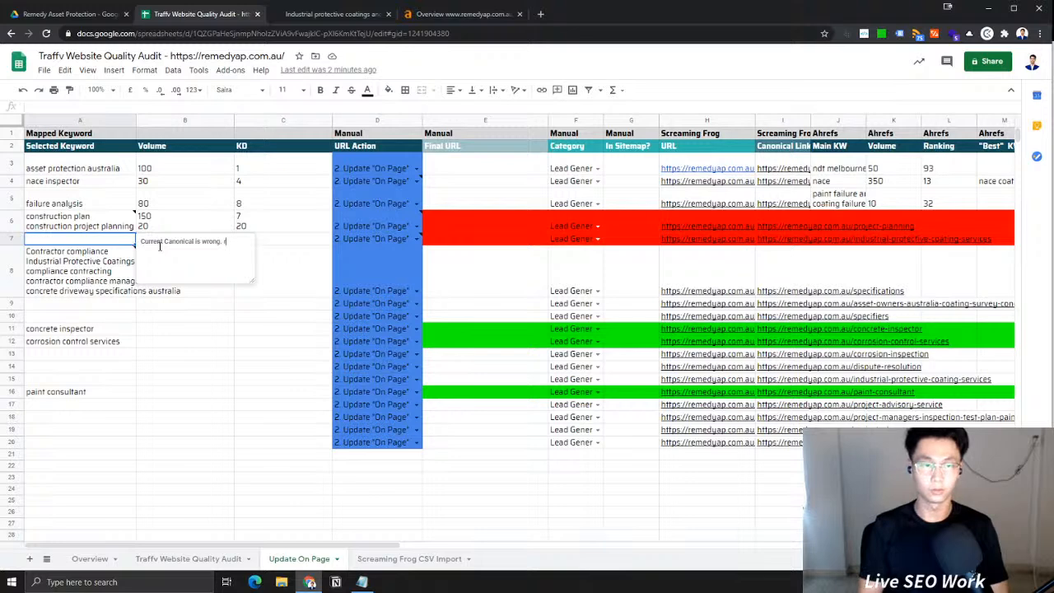
text(ical to)
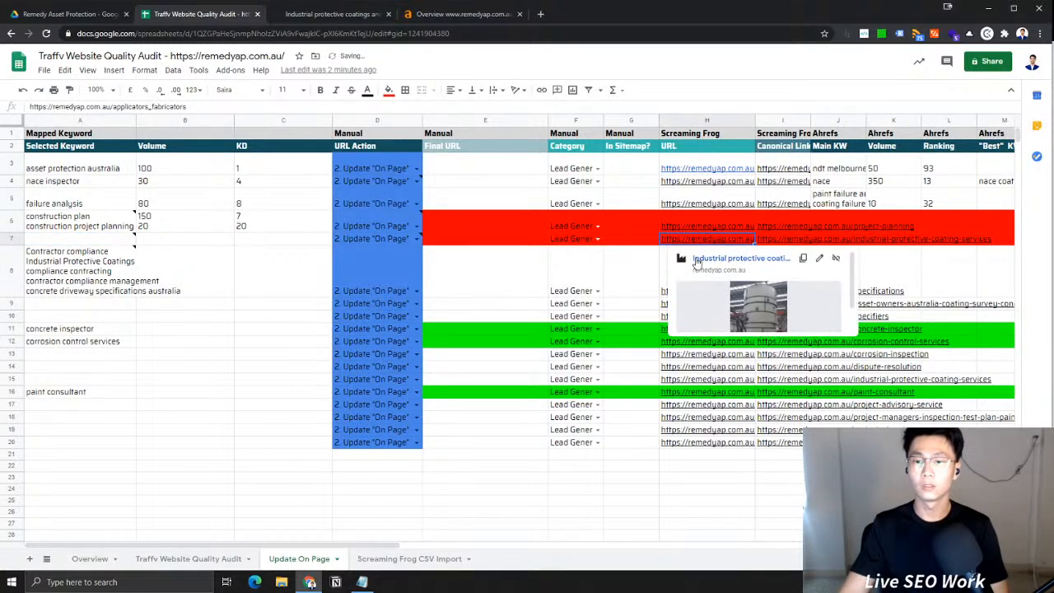
click(700, 259)
click(309, 15)
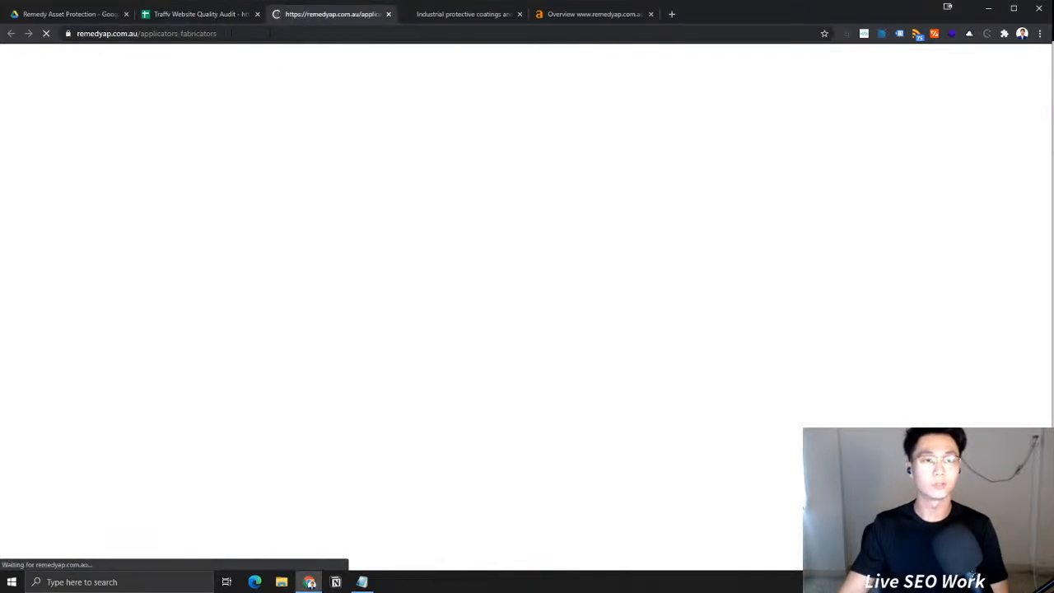
click(198, 33)
click(165, 14)
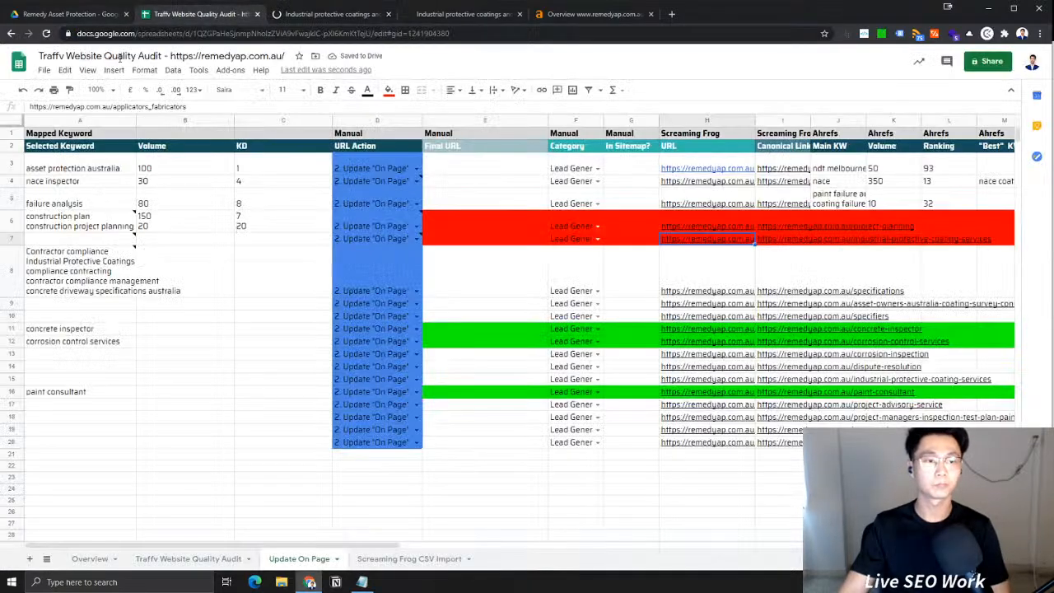
click(112, 238)
text(https://remedyap.com.au/applicators-fabricators)
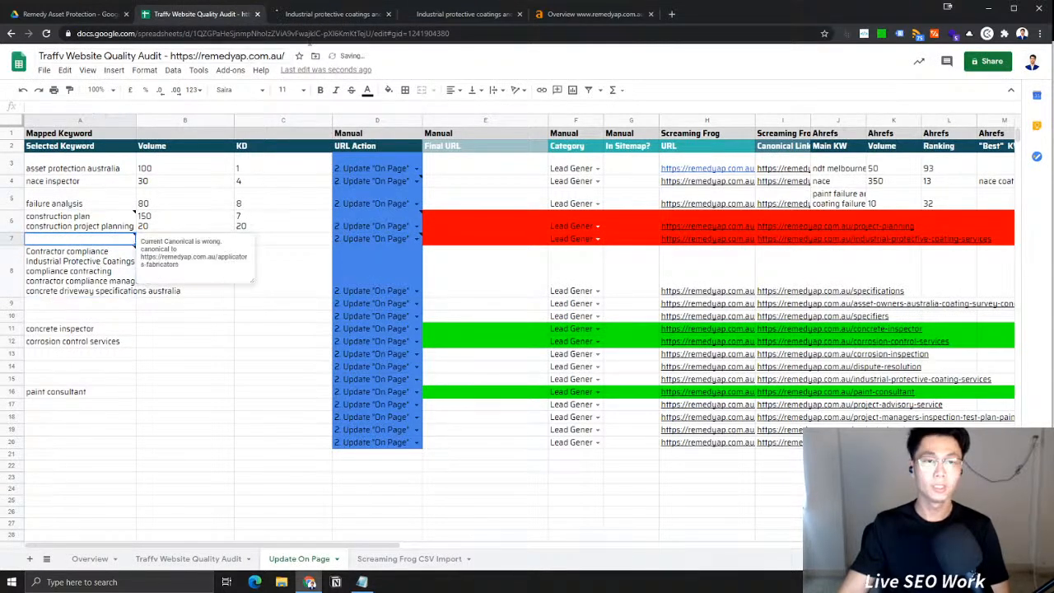
Add the line "301 Redirect instead of 302" to the note on row 6's construction plan keyword cell
click(313, 16)
click(168, 17)
click(97, 222)
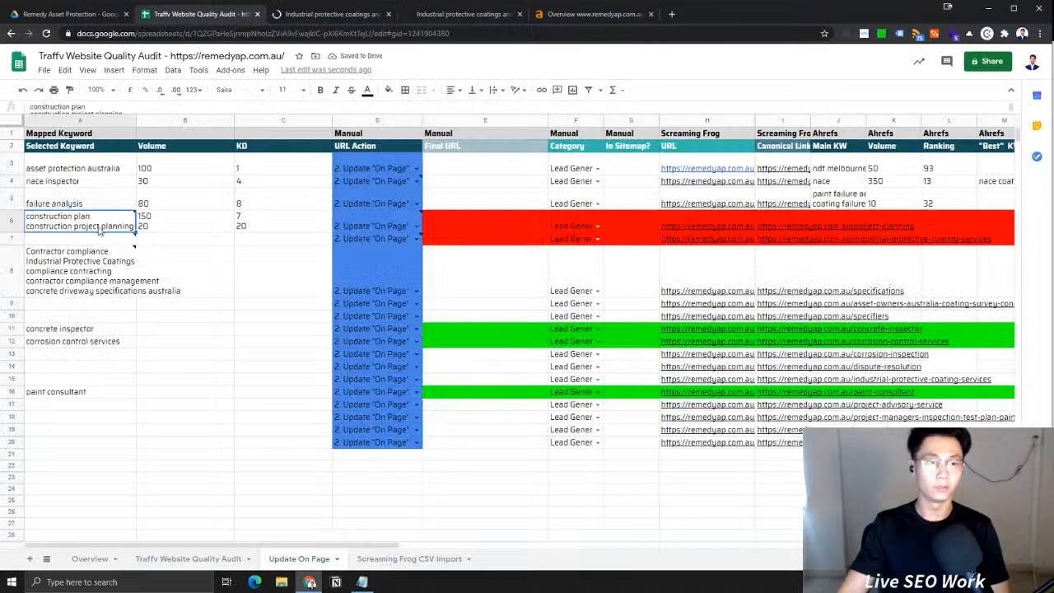
key(Escape)
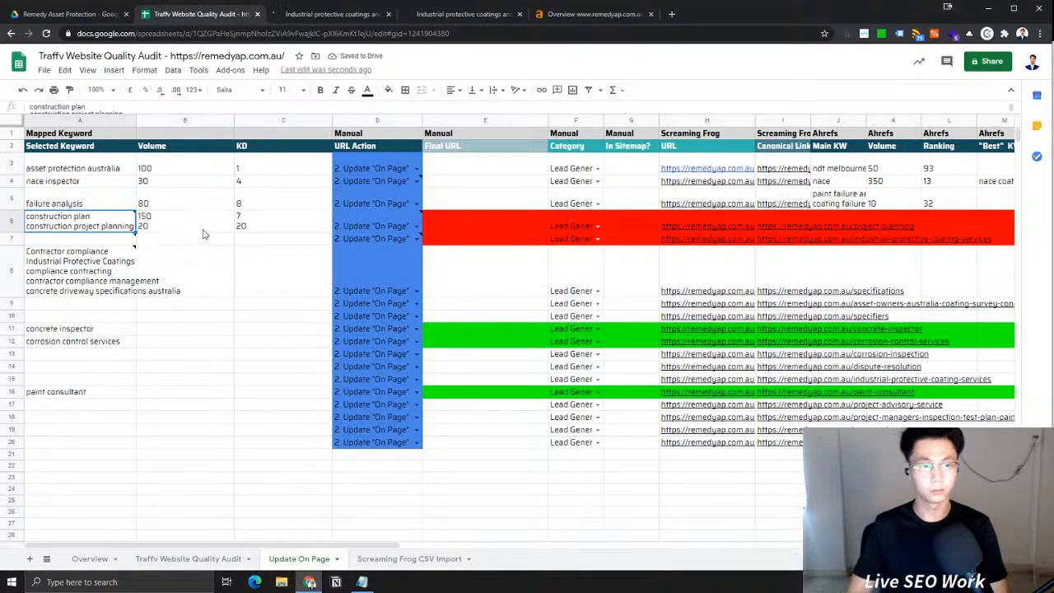
double_click(89, 222)
key(Escape)
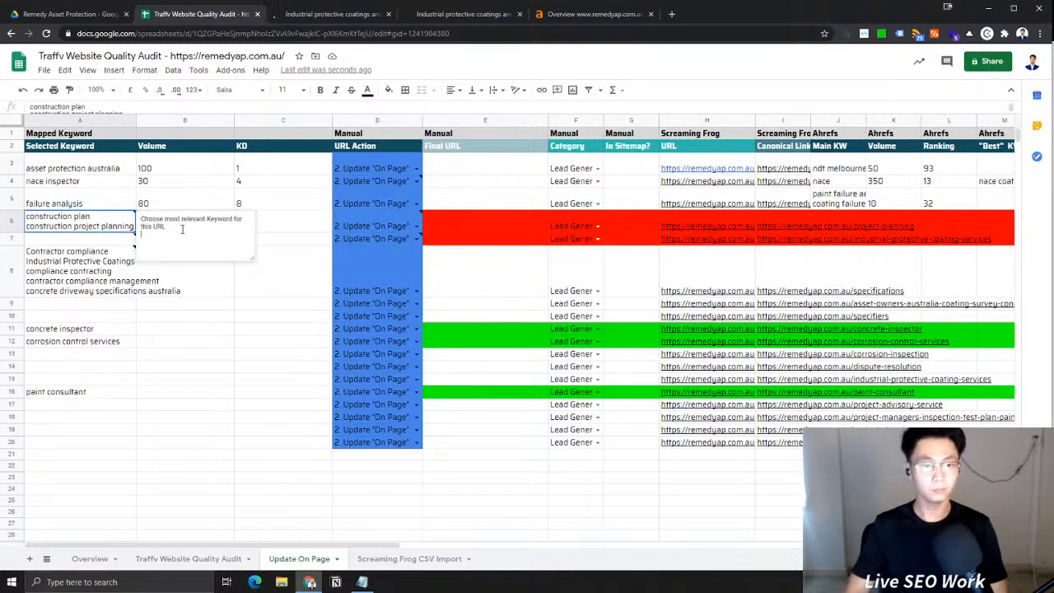
text(01 Redirect is instead)
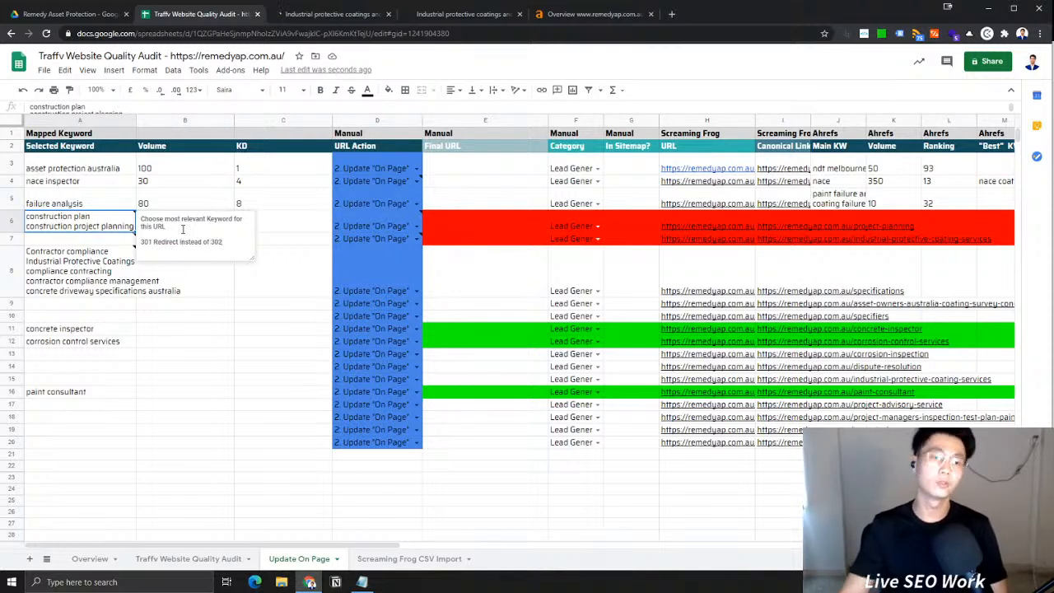
click(101, 251)
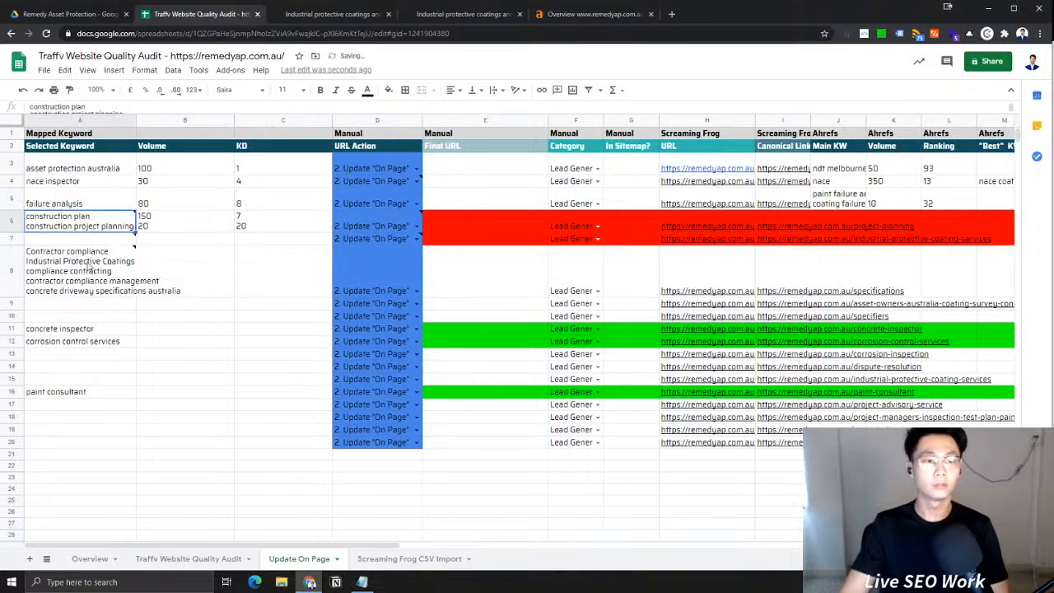
Number the canonical remark in row 7's keyword cell note as "1)"
click(83, 239)
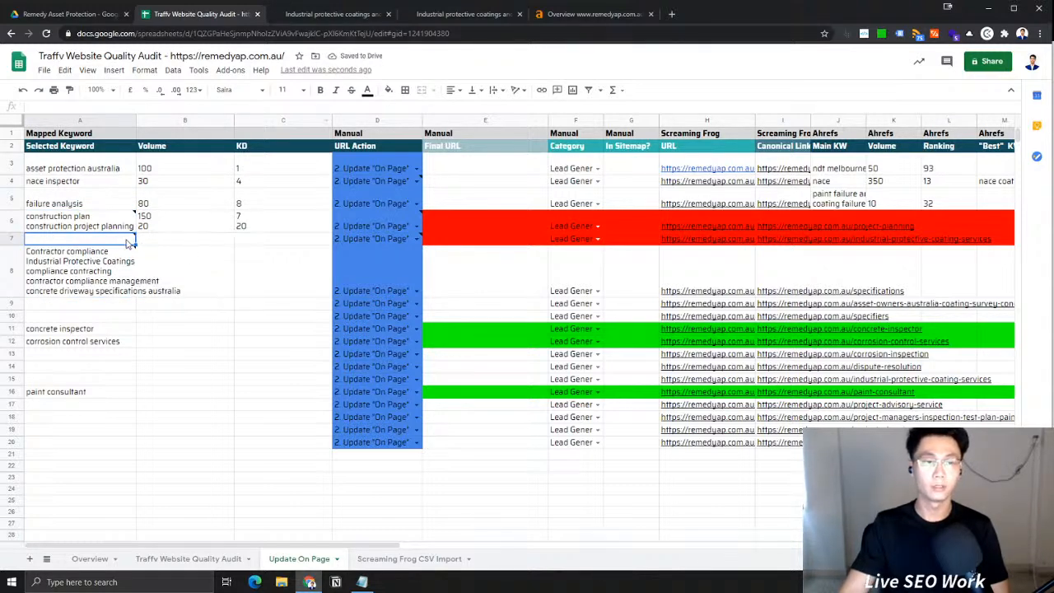
mouse_move(130, 243)
text(1)Current Canonical is wrong.)
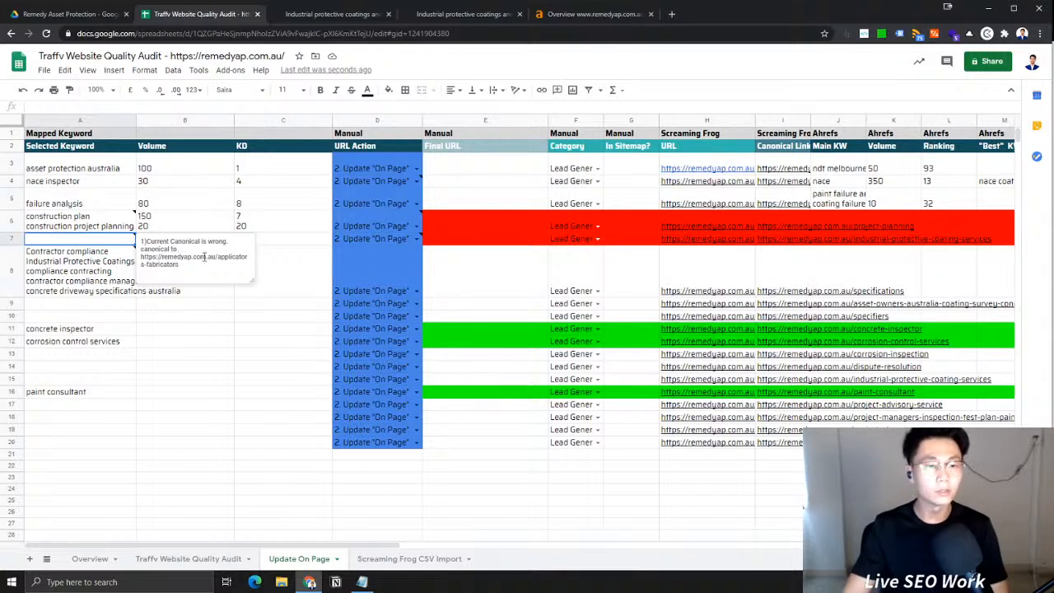
Move the line "301 Redirect instead of 302" from row 6's note into row 7's note as point "2)"
click(118, 229)
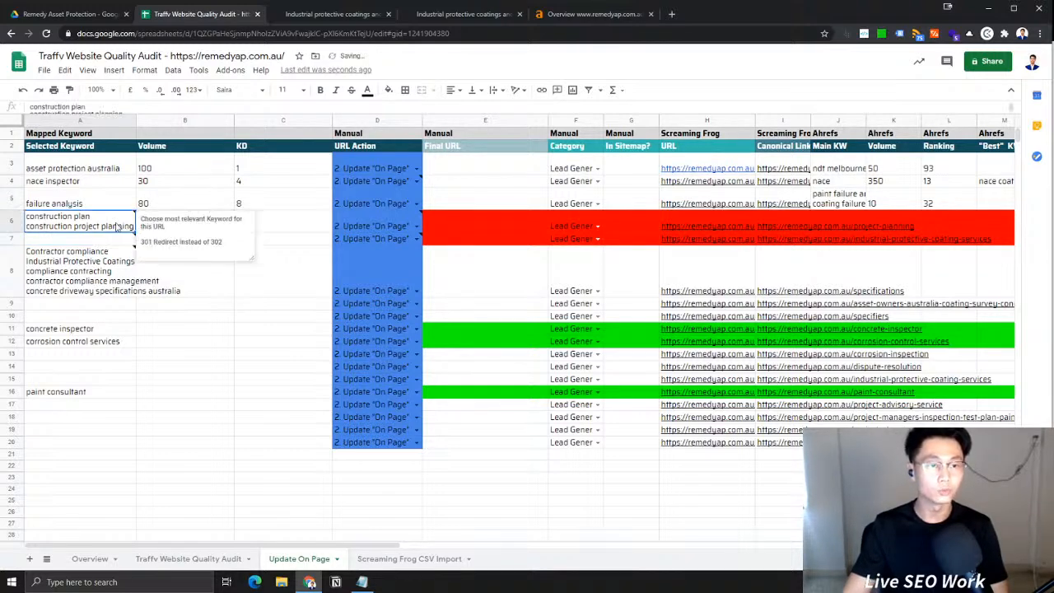
drag(152, 242, 101, 246)
key(ctrl+c)
mouse_move(109, 227)
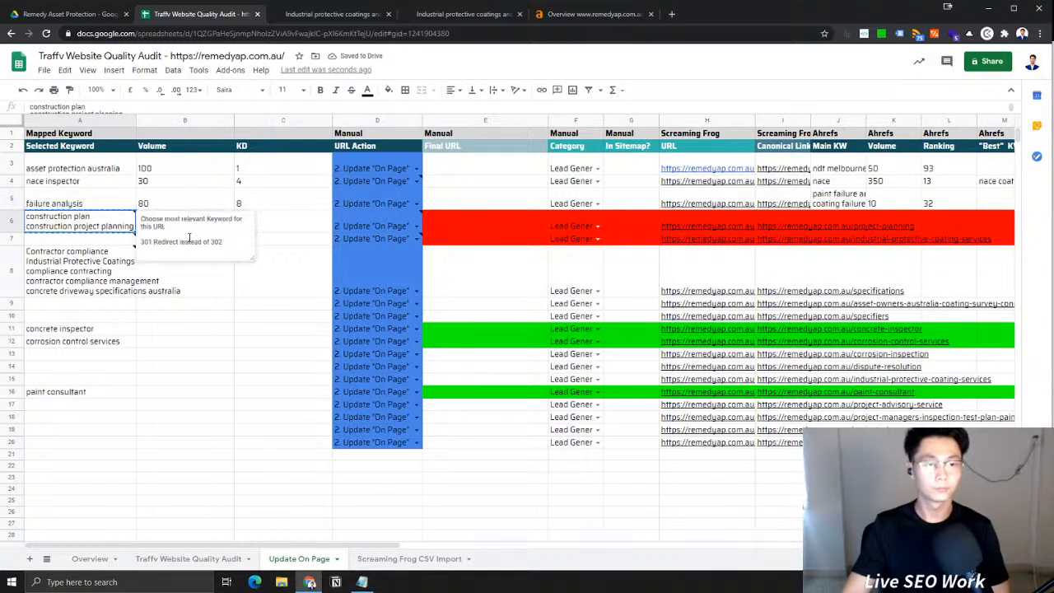
drag(224, 242, 136, 244)
key(BackSpace)
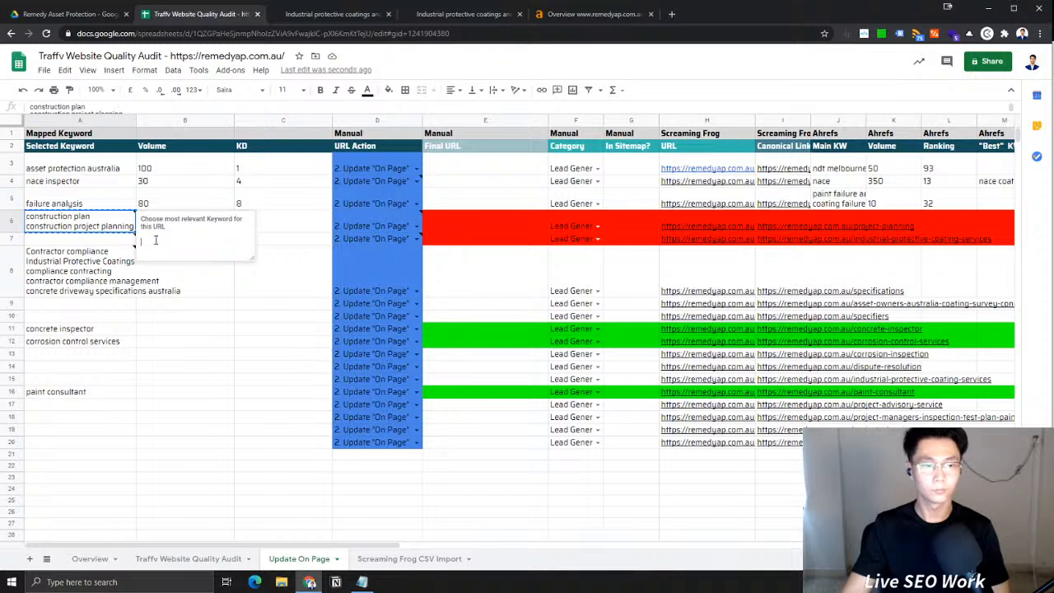
click(97, 239)
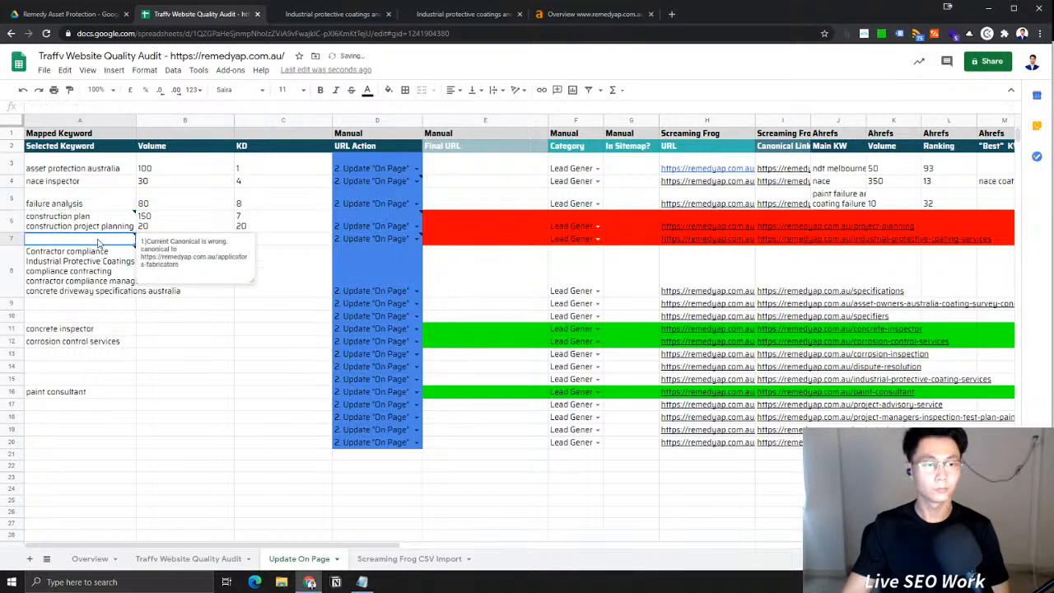
click(200, 261)
text(2))
key(ctrl+v)
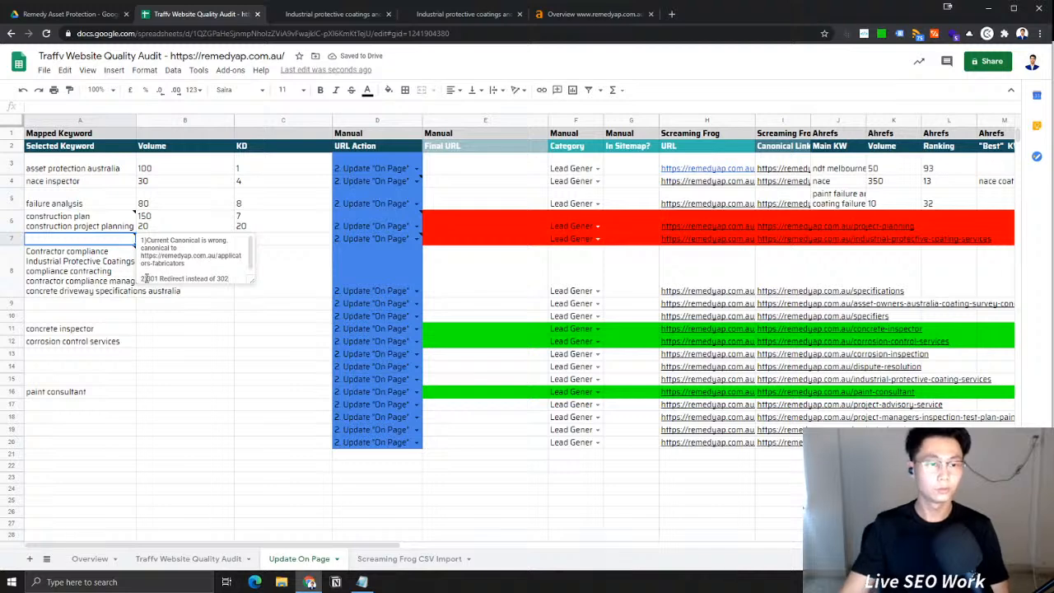
click(72, 232)
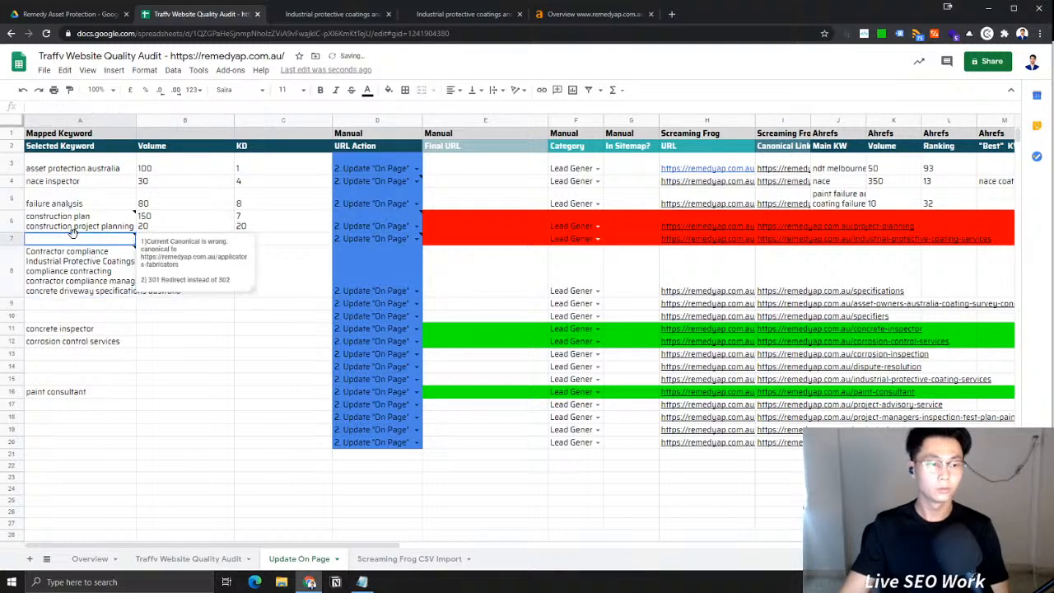
Analyse remedyap.com.au/applicators-fabricators in Ahrefs Site Explorer with the target mode set to the exact URL
click(465, 14)
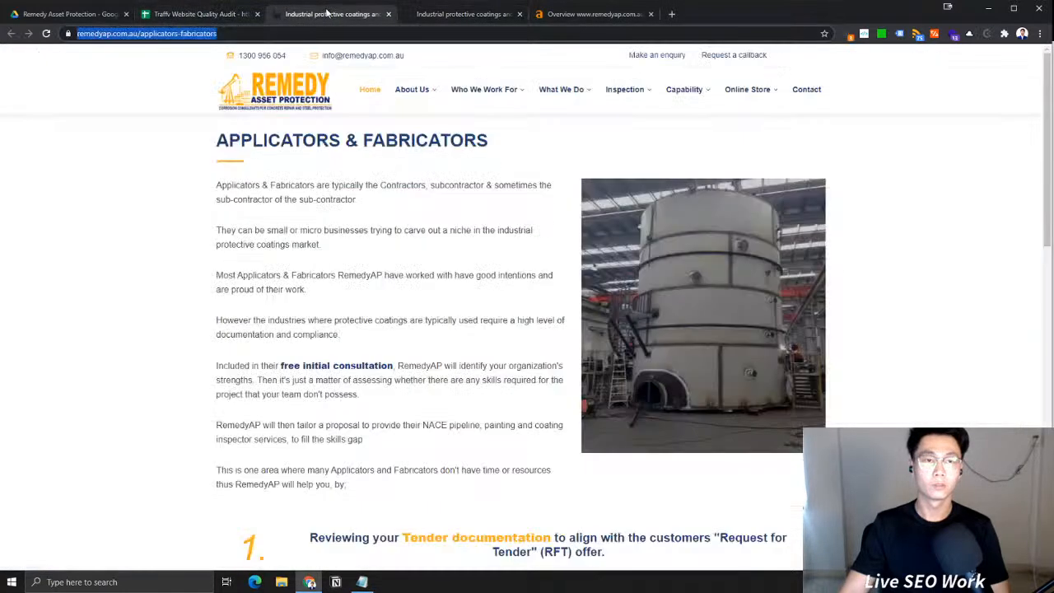
click(301, 33)
key(ctrl+c)
click(595, 14)
click(295, 78)
key(ctrl+v)
click(338, 78)
click(329, 102)
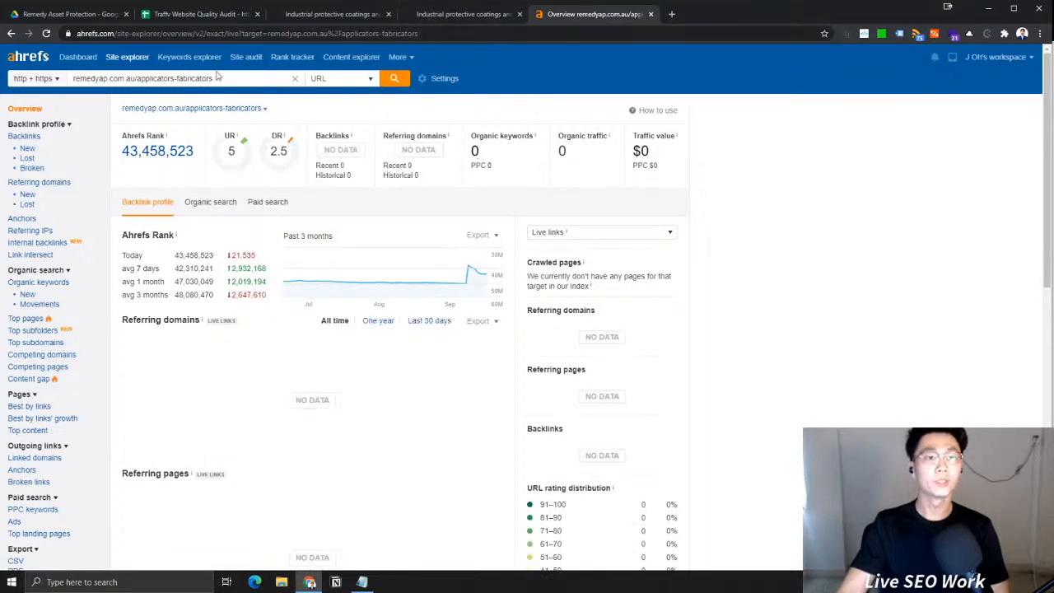
Copy row 7's URL from the audit spreadsheet and analyse remedyap.com.au/applicators_fabricators in Ahrefs Site Explorer as an exact URL
click(330, 15)
click(197, 17)
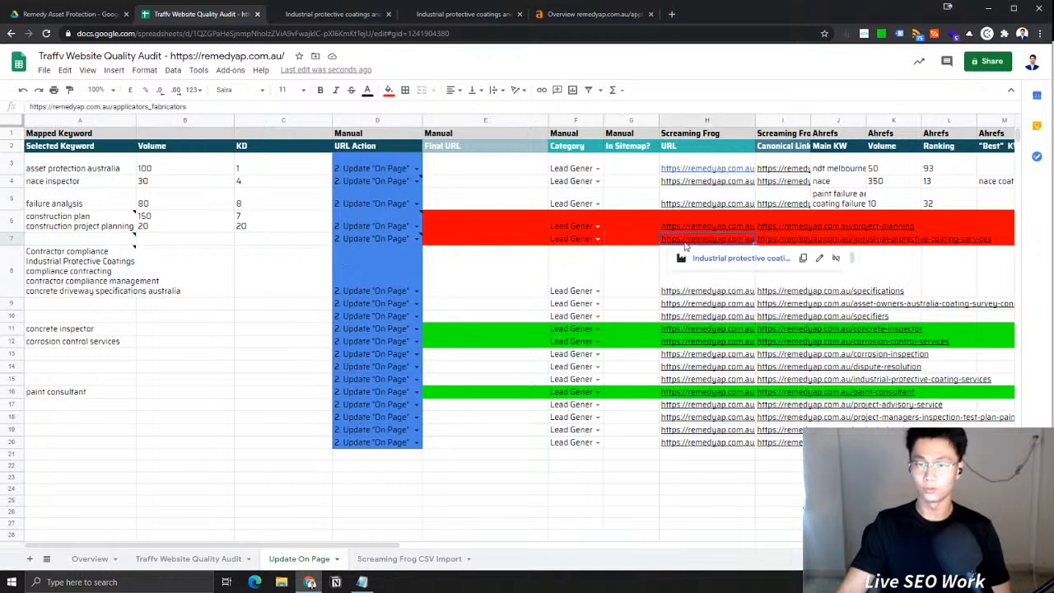
click(593, 14)
triple_click(237, 80)
key(ctrl+v)
click(345, 78)
click(336, 96)
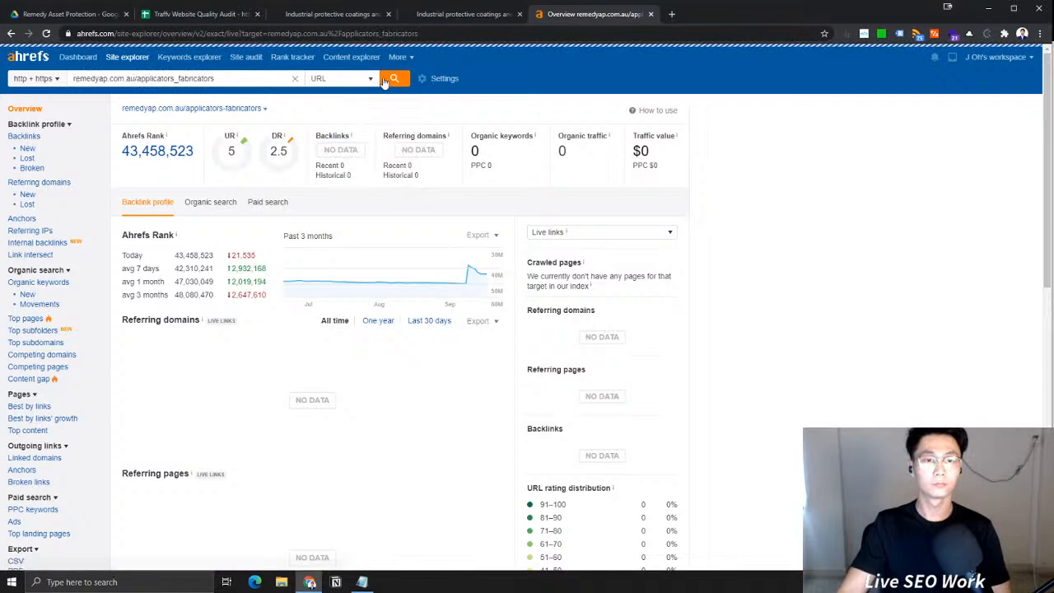
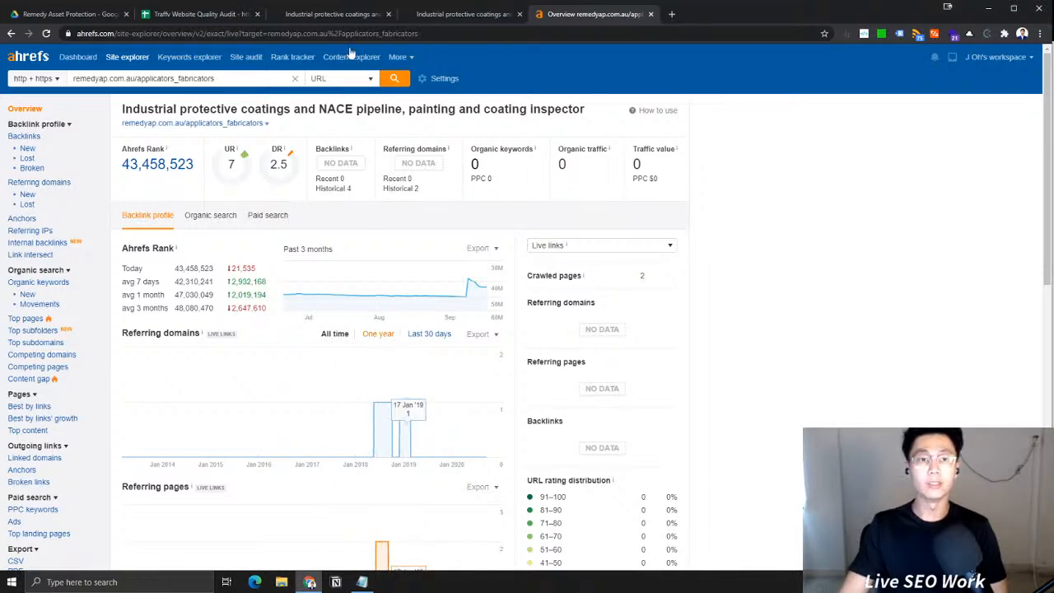
Close both open Applicators & Fabricators page tabs and return to the audit spreadsheet
click(325, 13)
click(198, 14)
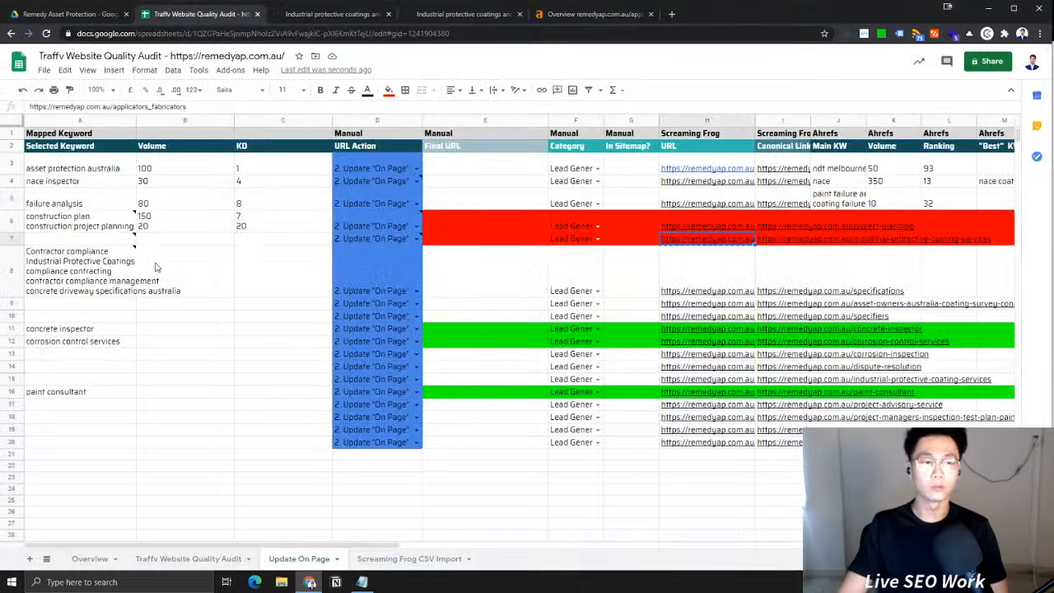
click(195, 262)
click(454, 16)
click(614, 18)
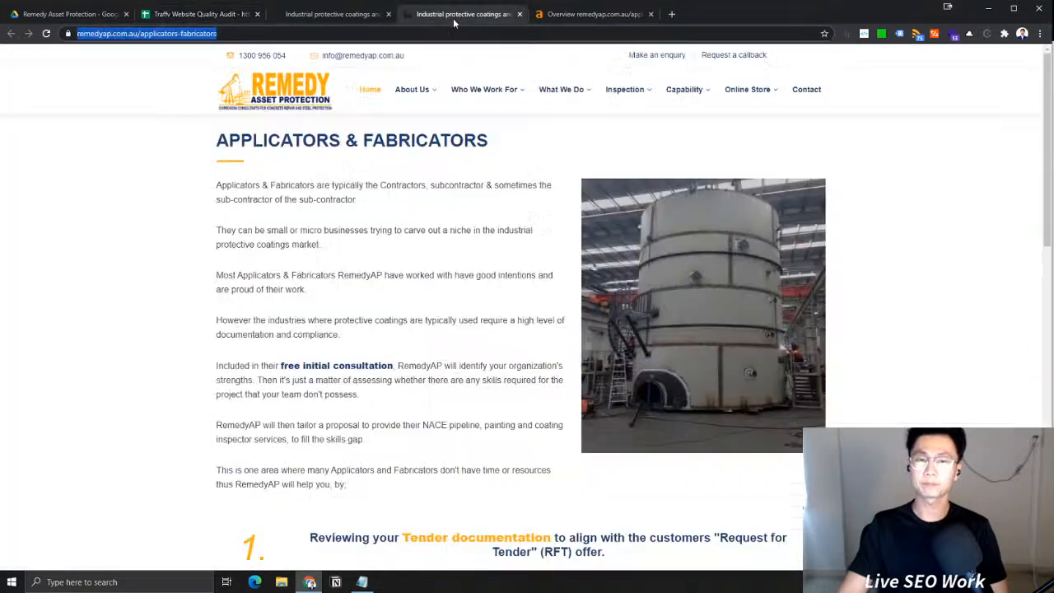
click(509, 16)
click(519, 14)
click(348, 15)
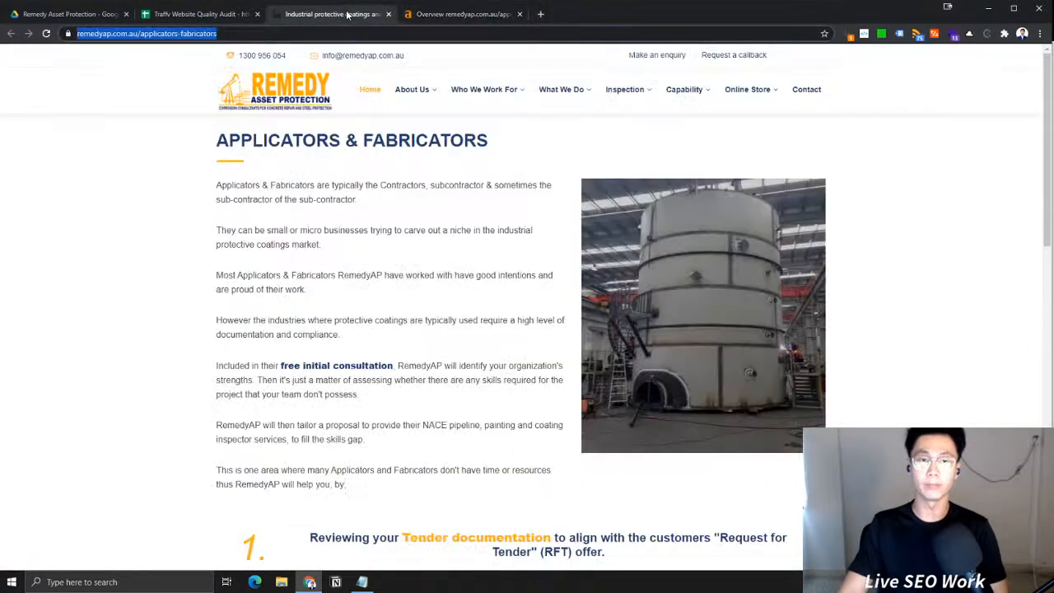
click(388, 14)
click(197, 14)
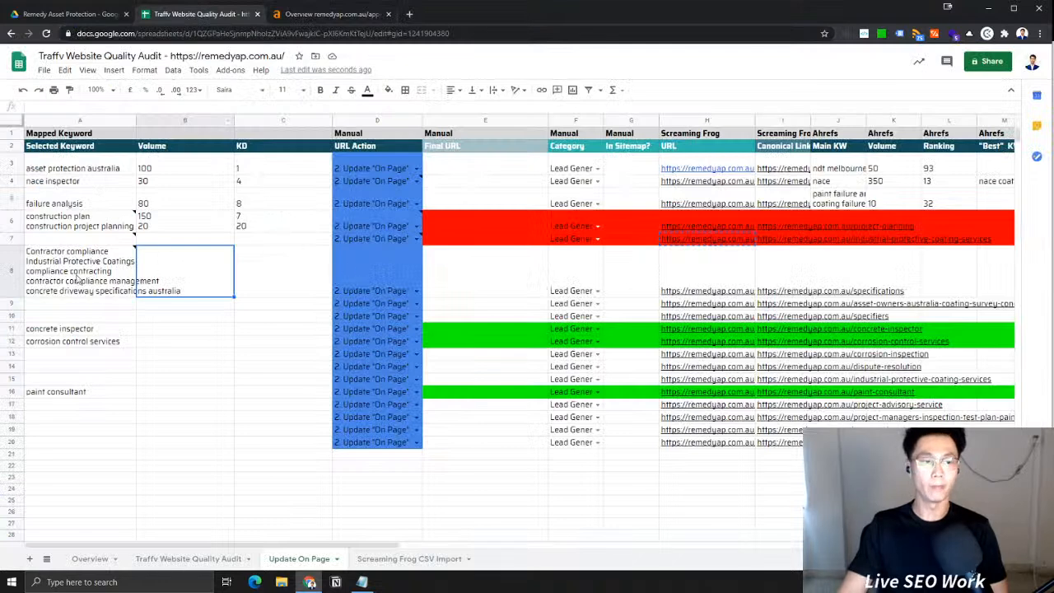
Review the keywords and note in row 8's keyword cell, and select row 7's mapped keyword cells
click(97, 265)
click(292, 266)
click(114, 267)
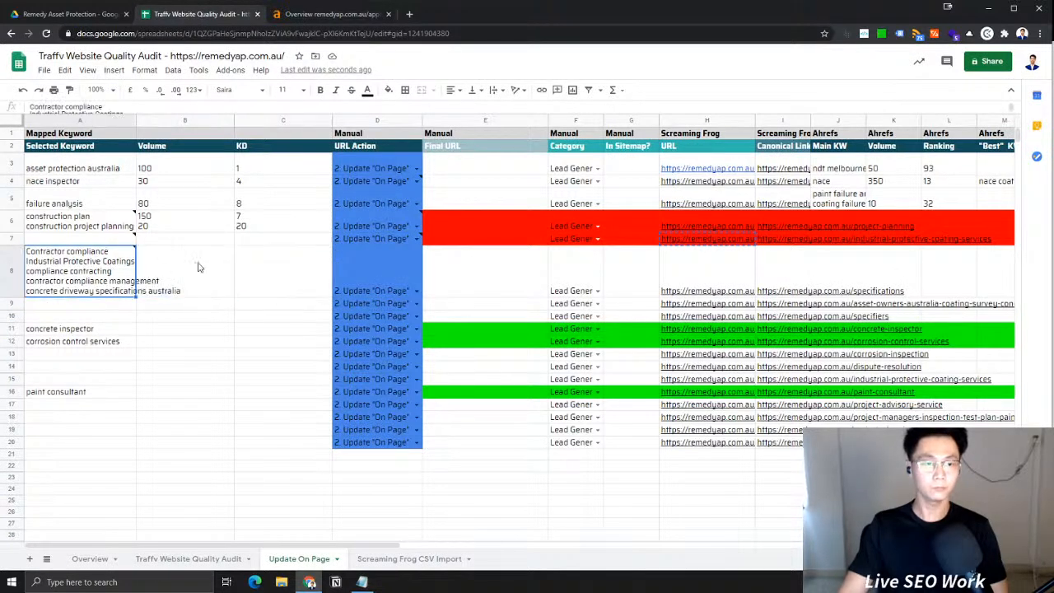
mouse_move(122, 273)
right_click(202, 254)
click(118, 269)
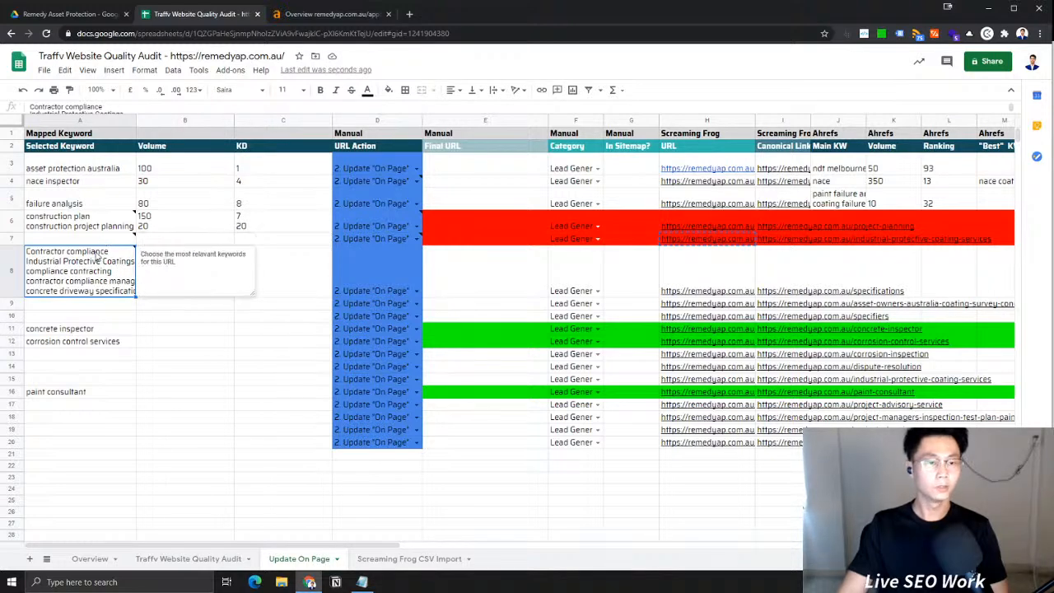
click(99, 239)
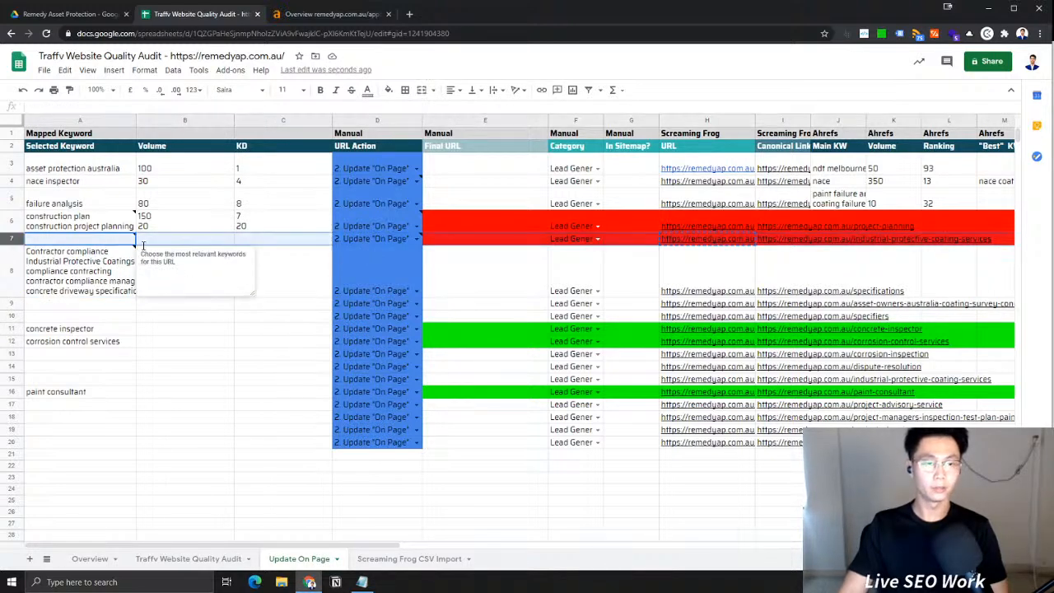
Switch to Notepad and delete the old seed keywords, including "SPECIFICATIONS", keeping only the "Seed keywords" heading
click(362, 582)
click(988, 313)
drag(996, 313, 606, 105)
key(ctrl+x)
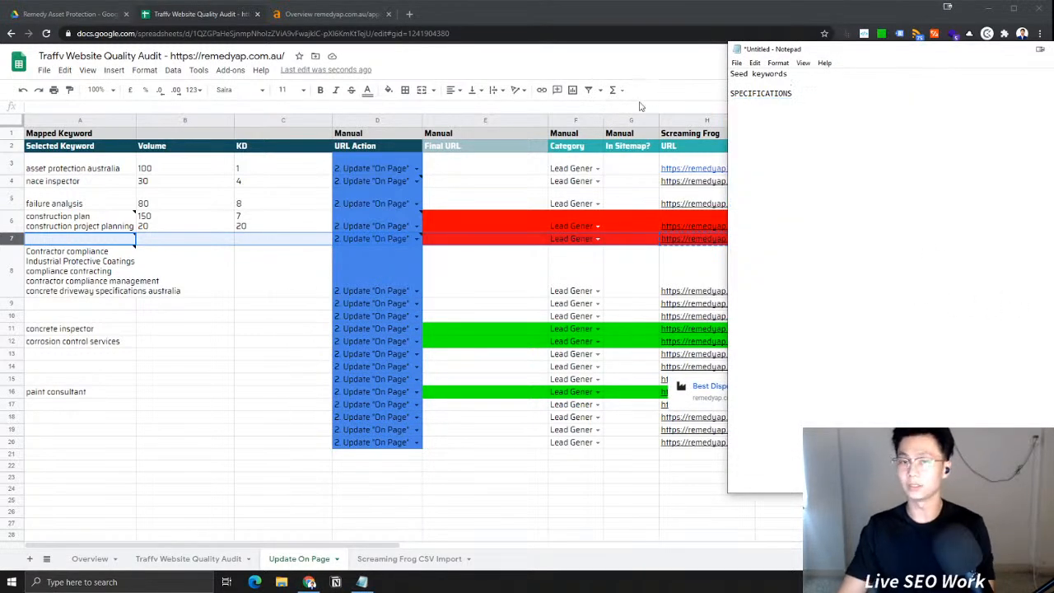
key(shift+Up)
key(shift+Up)
key(BackSpace)
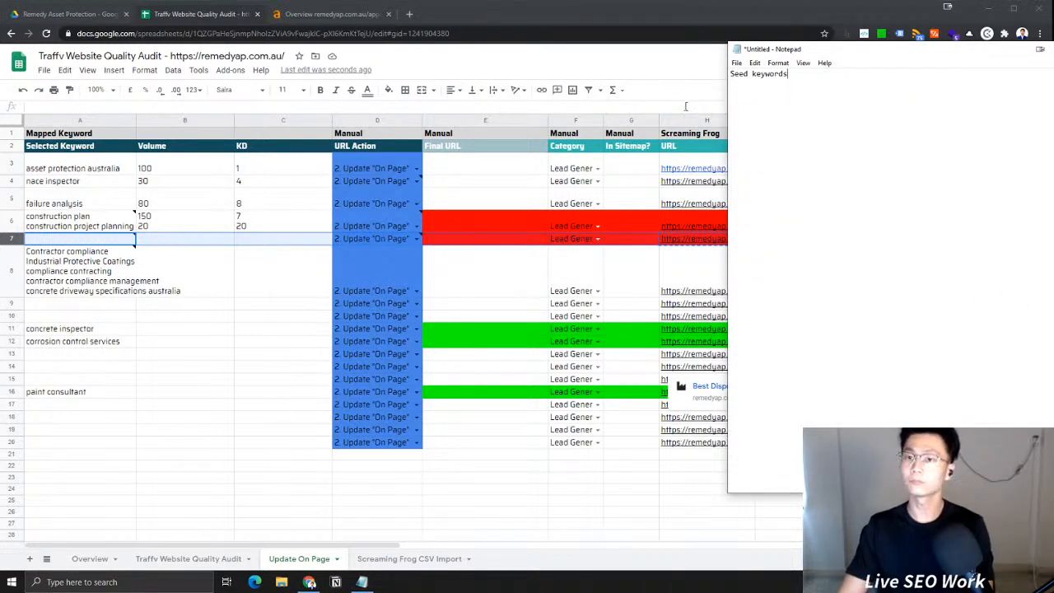
Open row 7's applicators_fabricators URL from the audit spreadsheet in a new browser tab and show that page
click(34, 241)
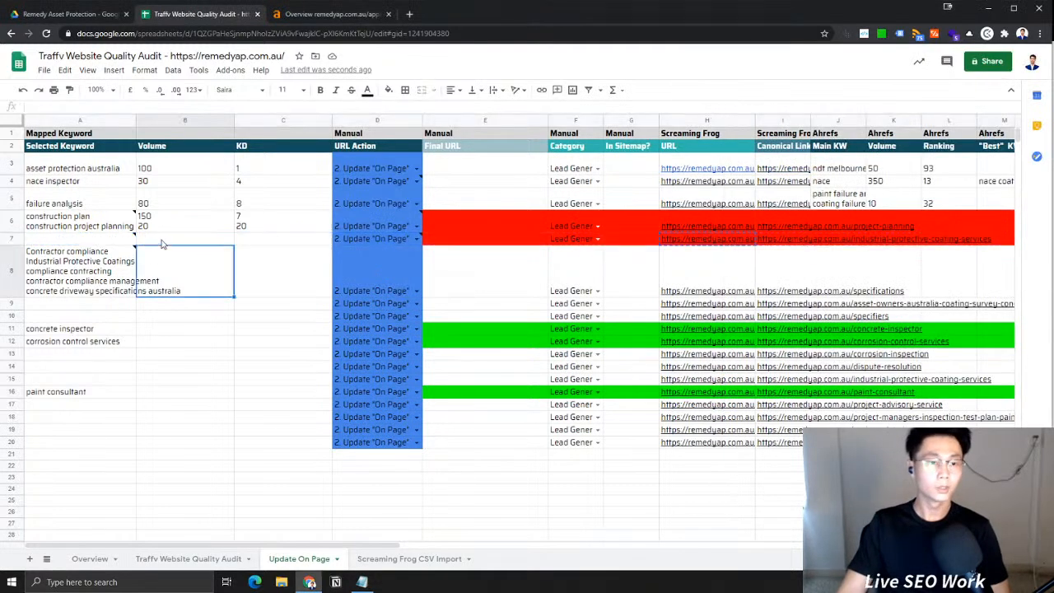
click(14, 244)
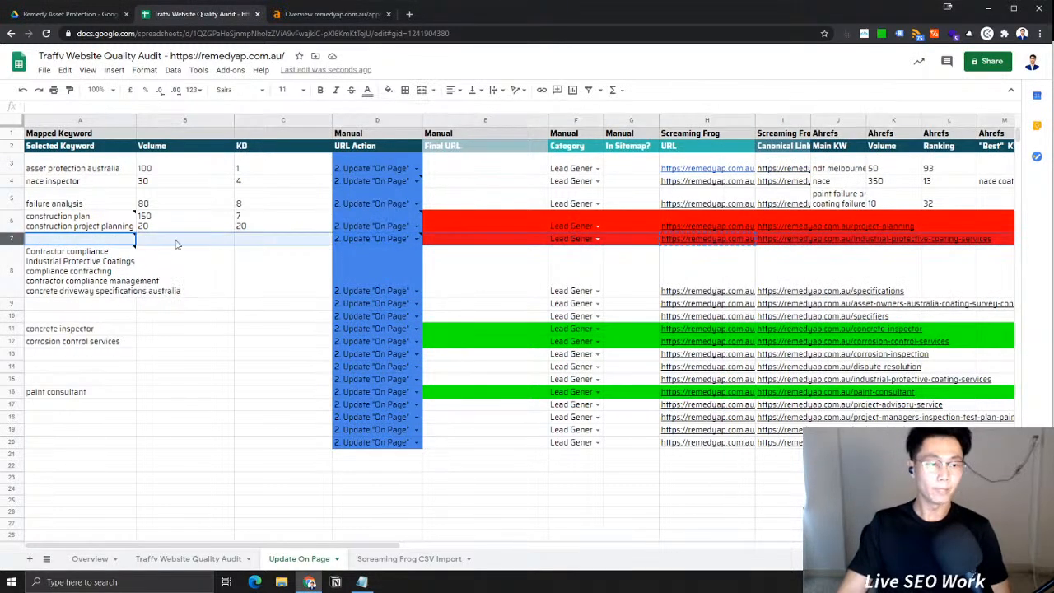
click(719, 241)
click(733, 265)
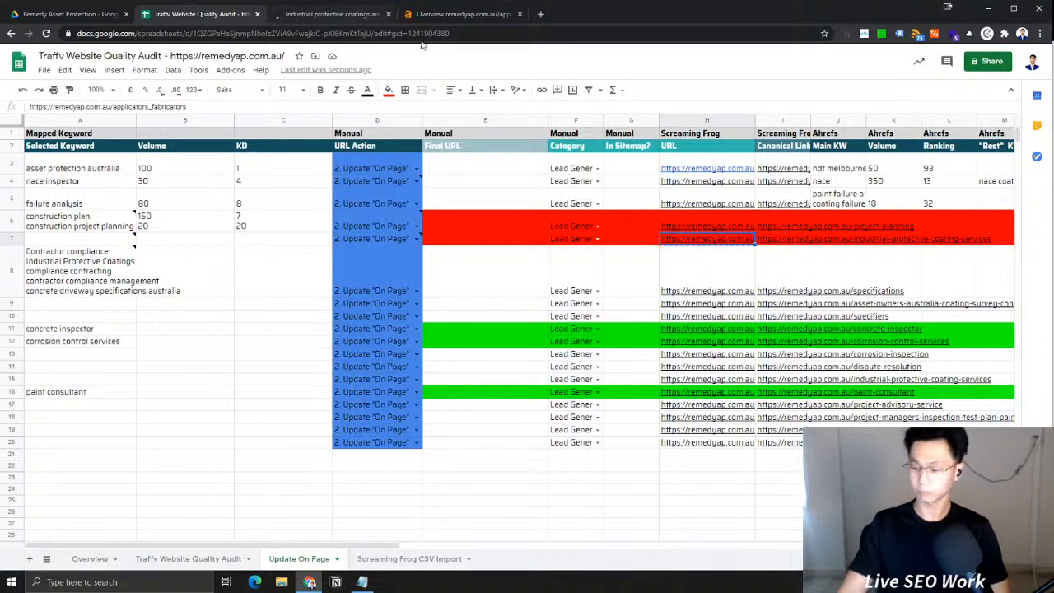
mouse_move(82, 221)
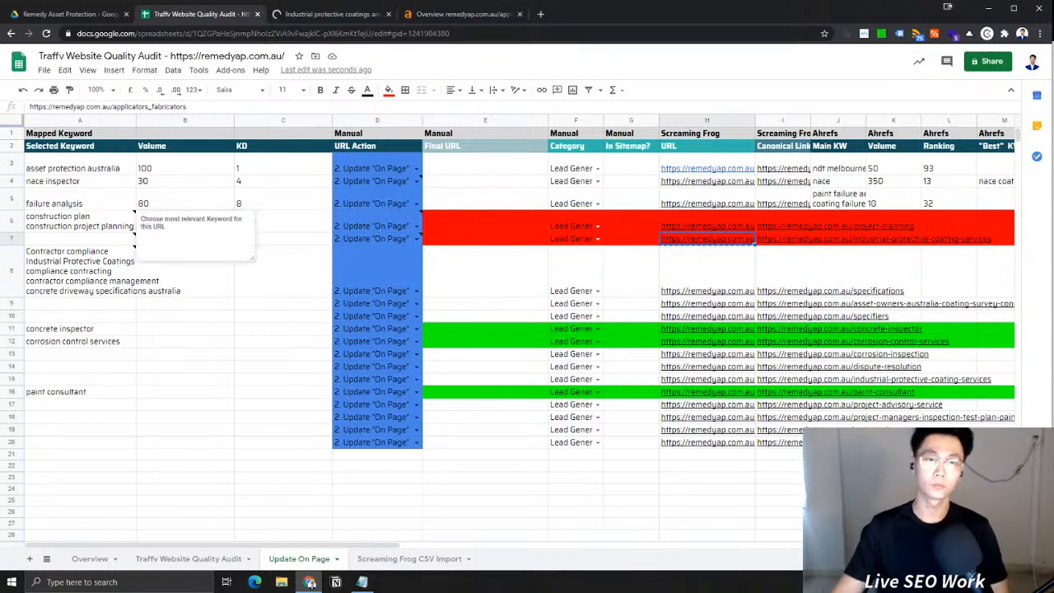
click(327, 15)
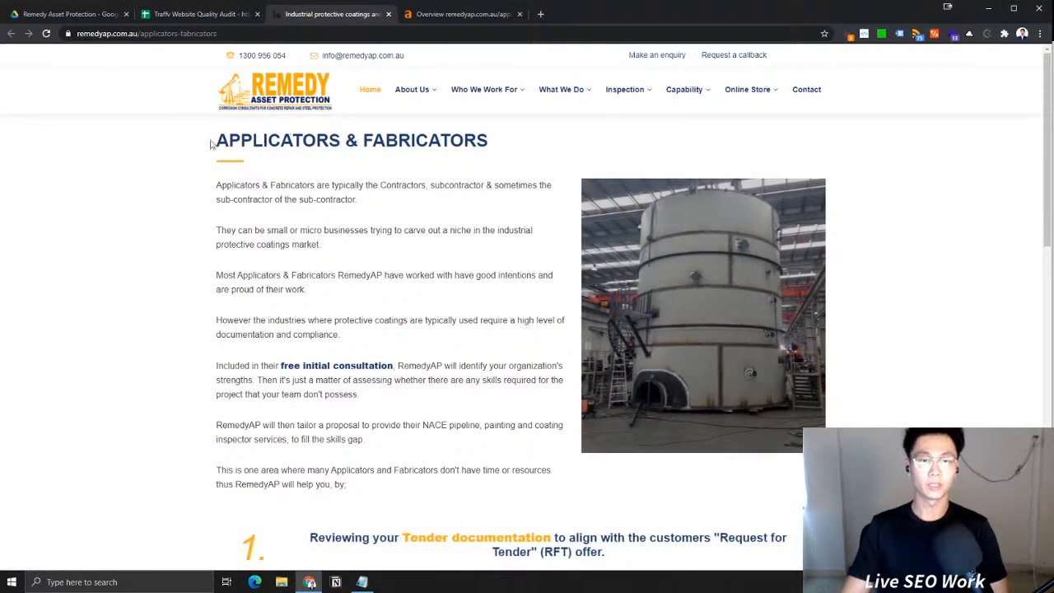
Copy the page heading "APPLICATORS & FABRICATORS" into the seed keywords list in Notepad
drag(219, 138, 497, 146)
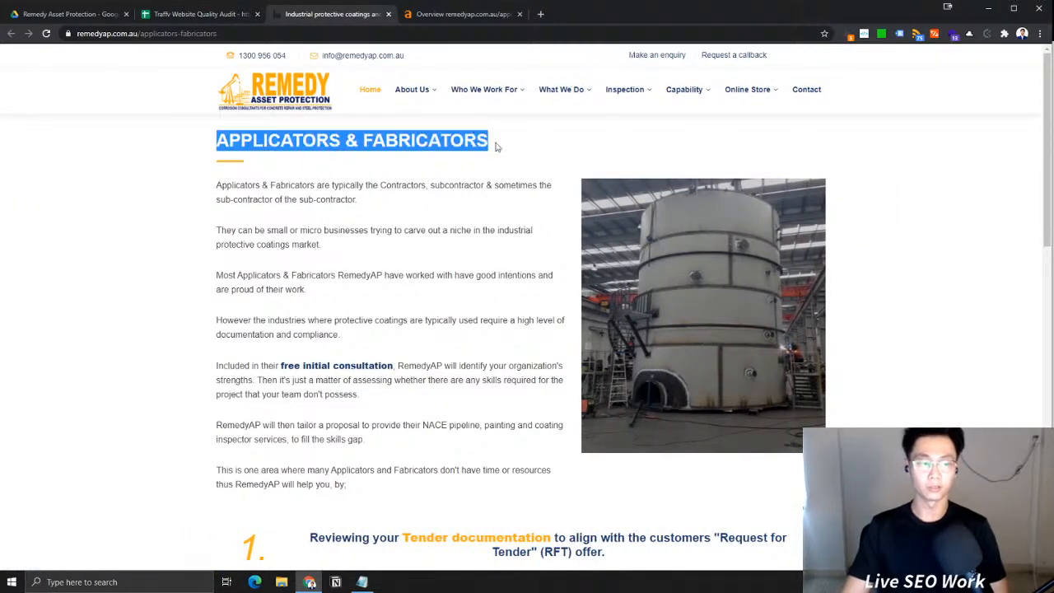
click(361, 581)
key(ctrl+v)
text(')
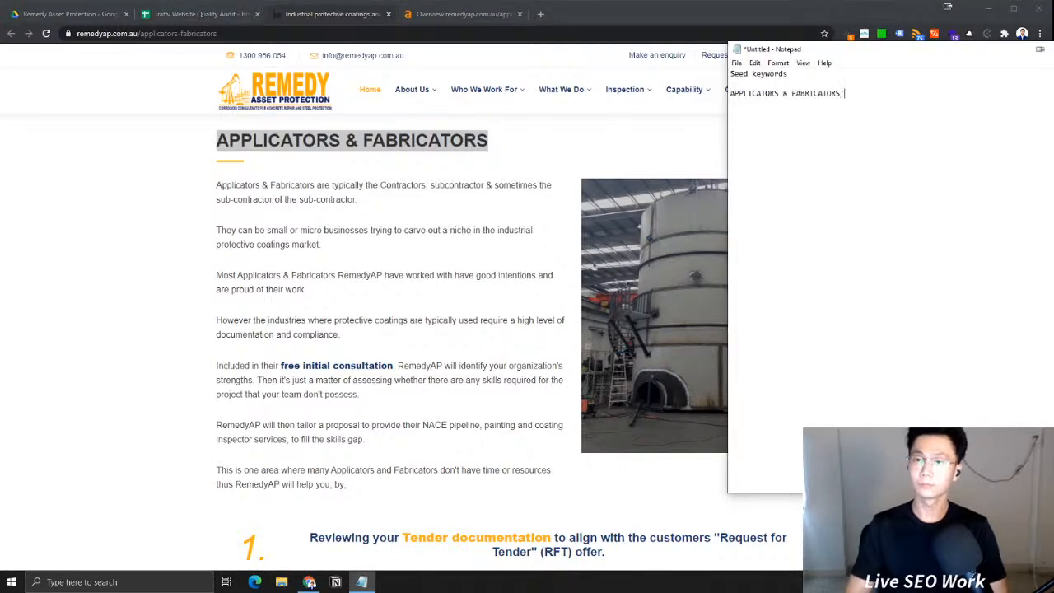
Read through the Applicators & Fabricators page, from its introduction to the five numbered services, for possible seed keywords
drag(392, 187, 461, 186)
click(445, 202)
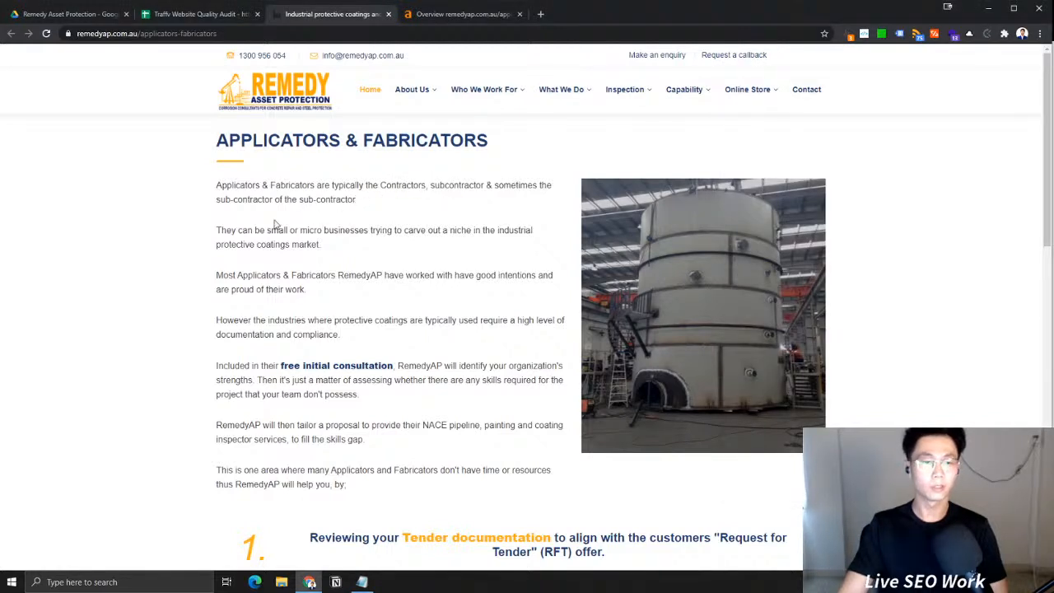
drag(218, 232, 364, 232)
click(430, 233)
drag(228, 274, 298, 275)
drag(393, 275, 399, 275)
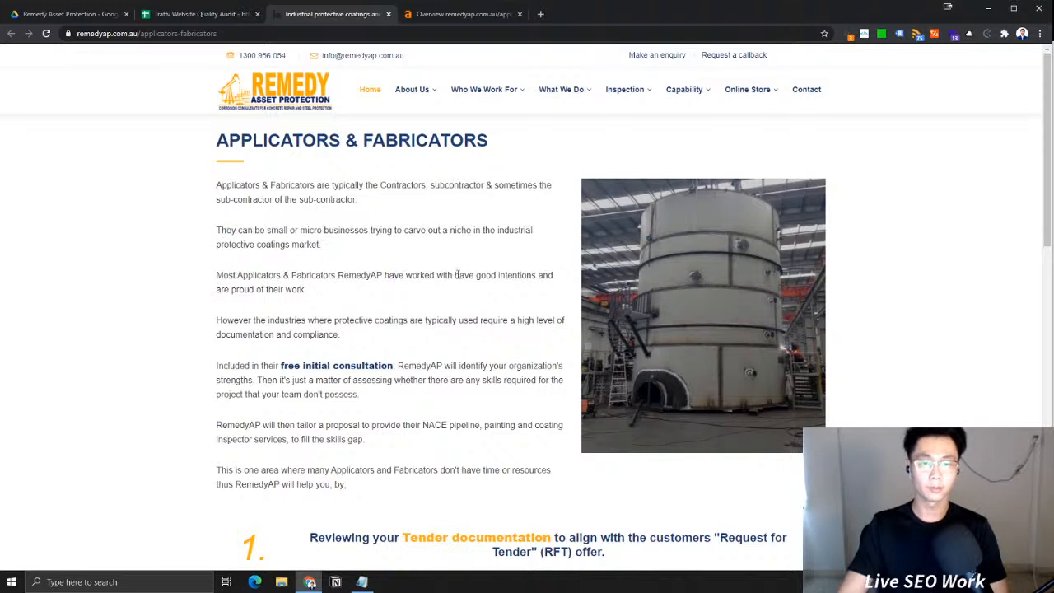
scroll(295, 278, down, 1)
drag(243, 266, 370, 265)
click(459, 265)
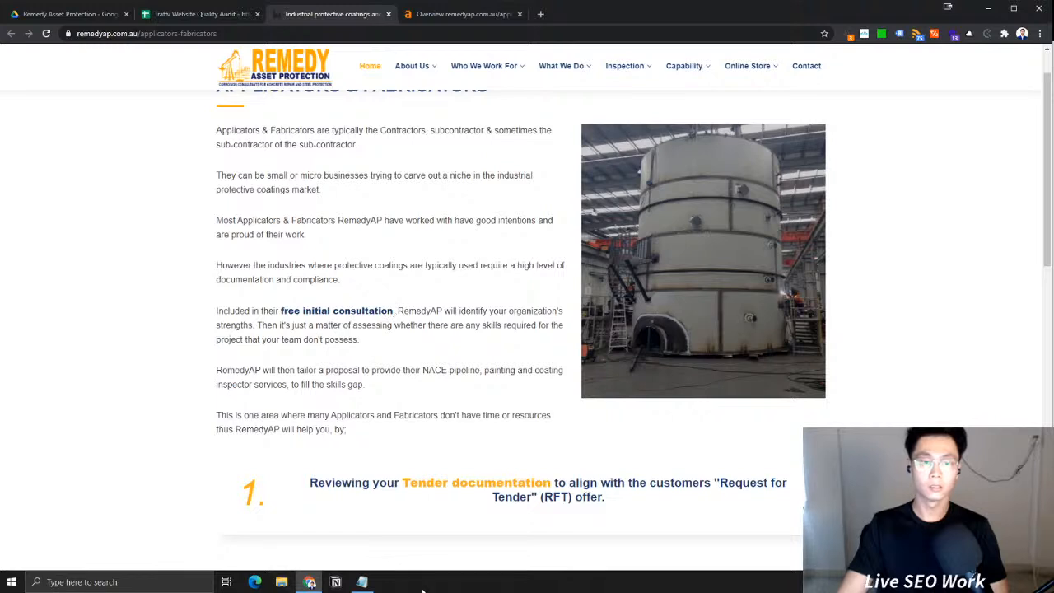
mouse_move(370, 583)
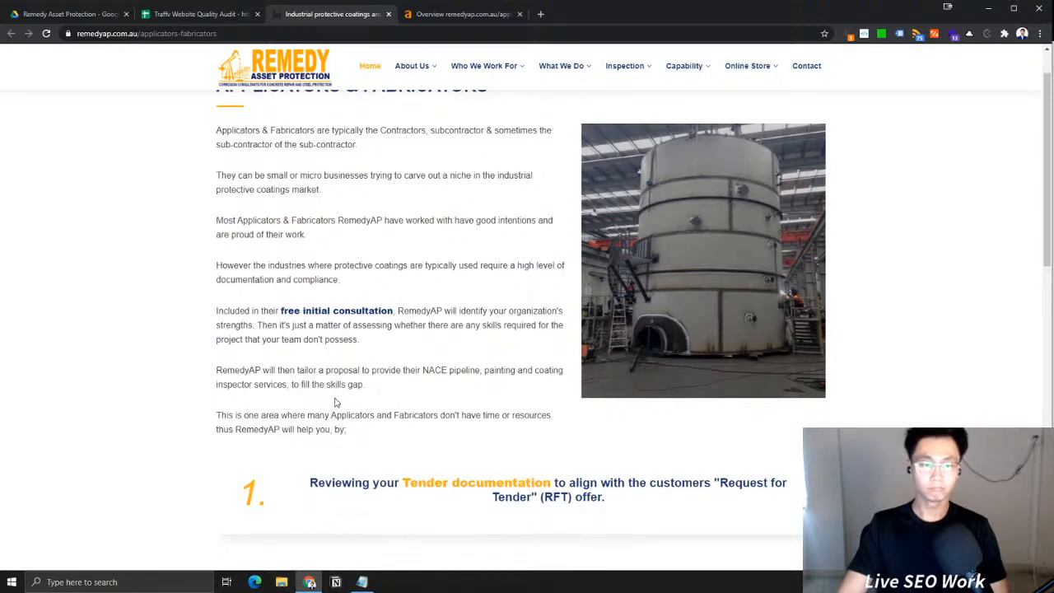
scroll(326, 384, down, 3)
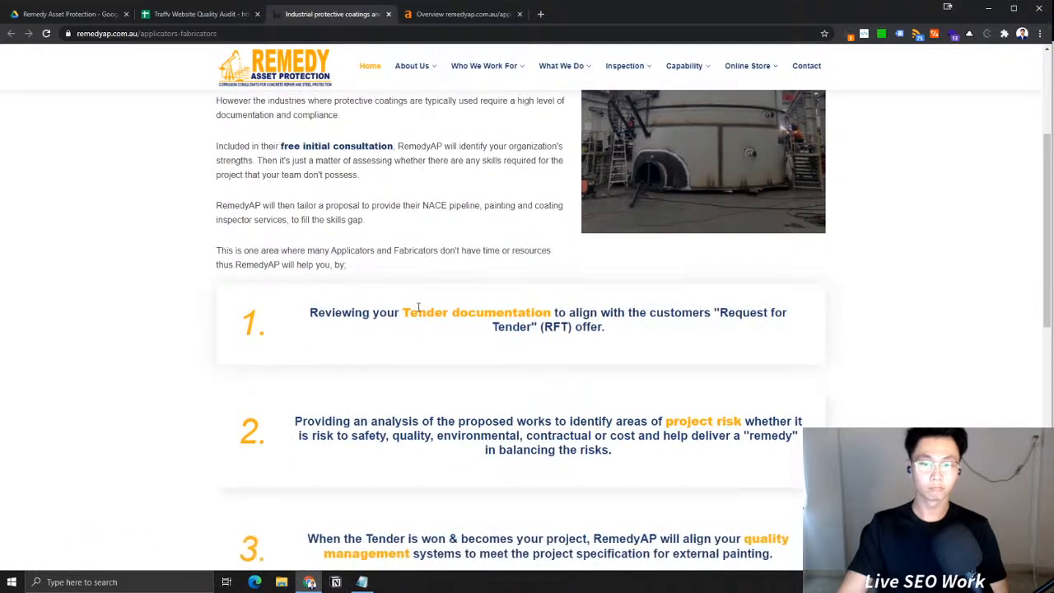
drag(303, 417, 689, 417)
click(440, 452)
scroll(461, 445, down, 2)
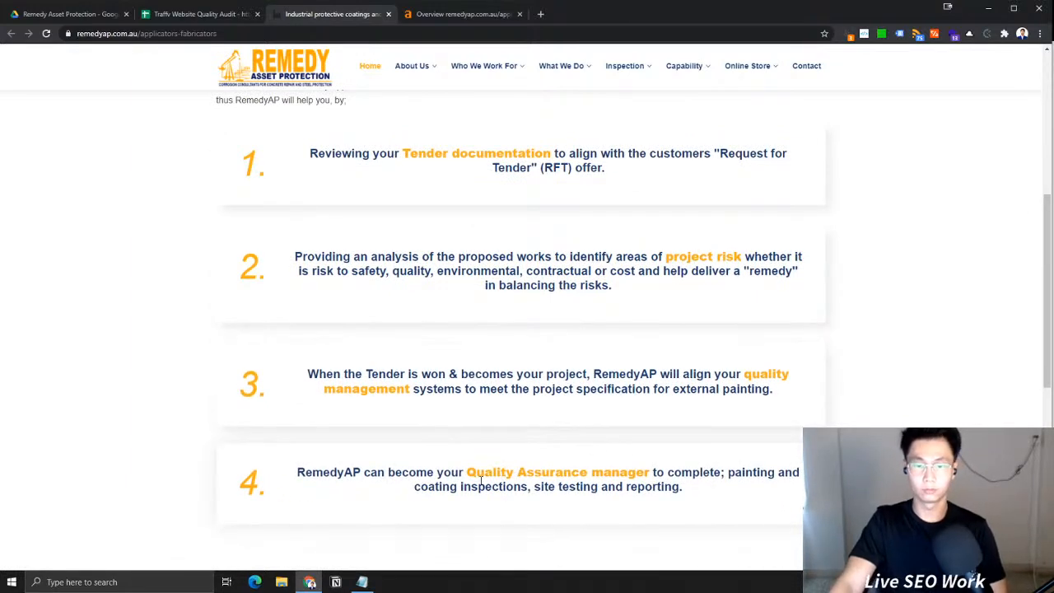
scroll(623, 471, down, 4)
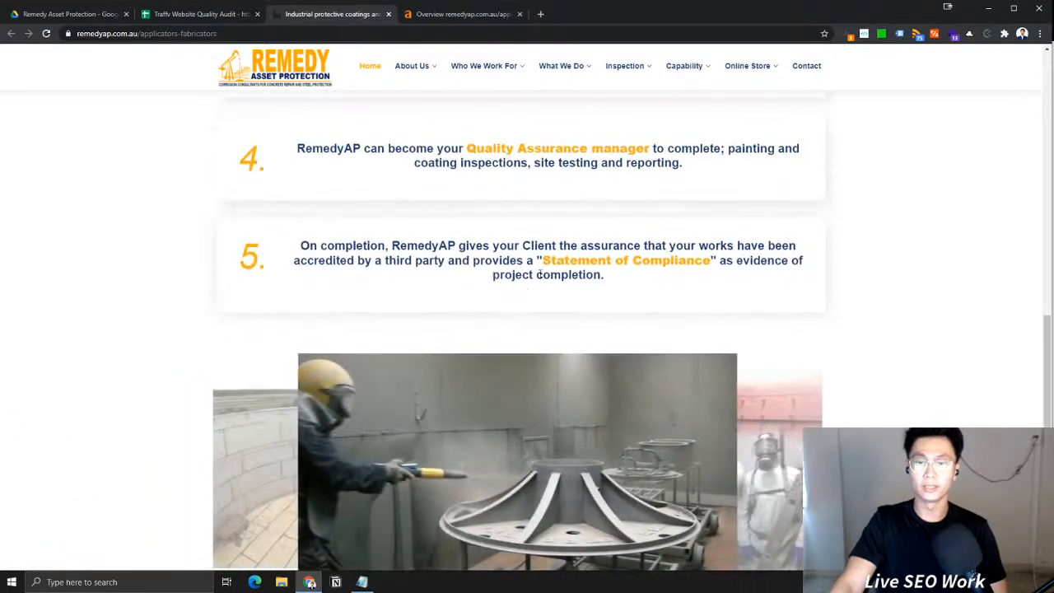
scroll(544, 296, down, 2)
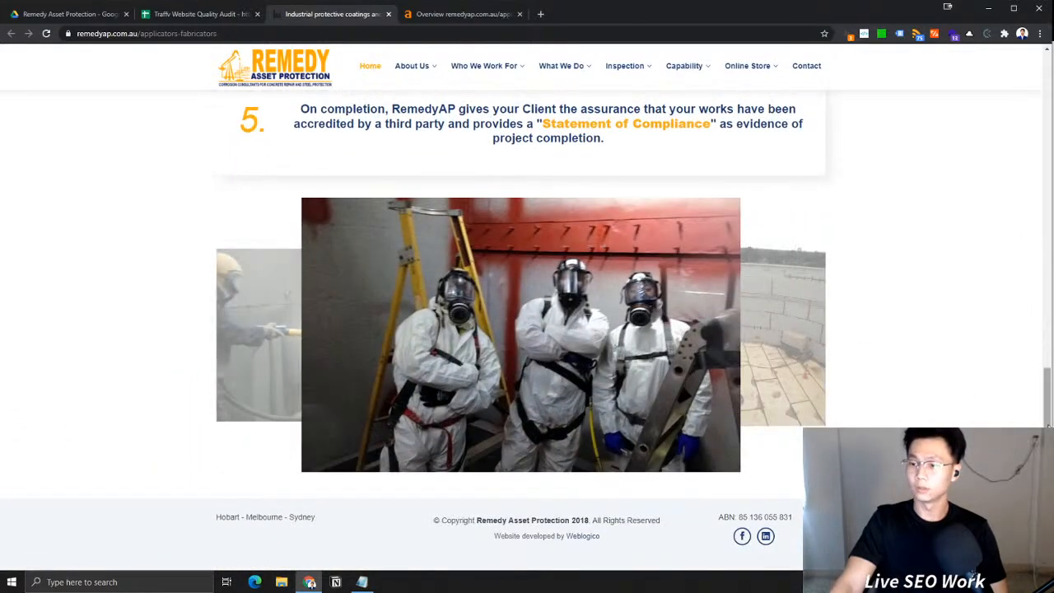
scroll(1021, 248, up, 5)
scroll(1021, 247, up, 6)
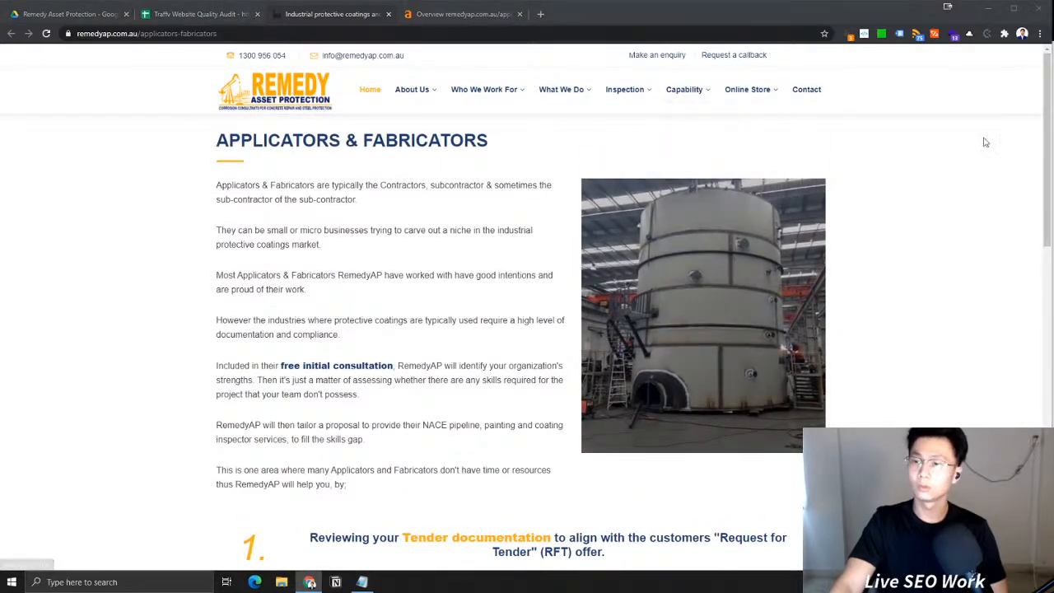
key(alt+Tab)
key(alt+Tab)
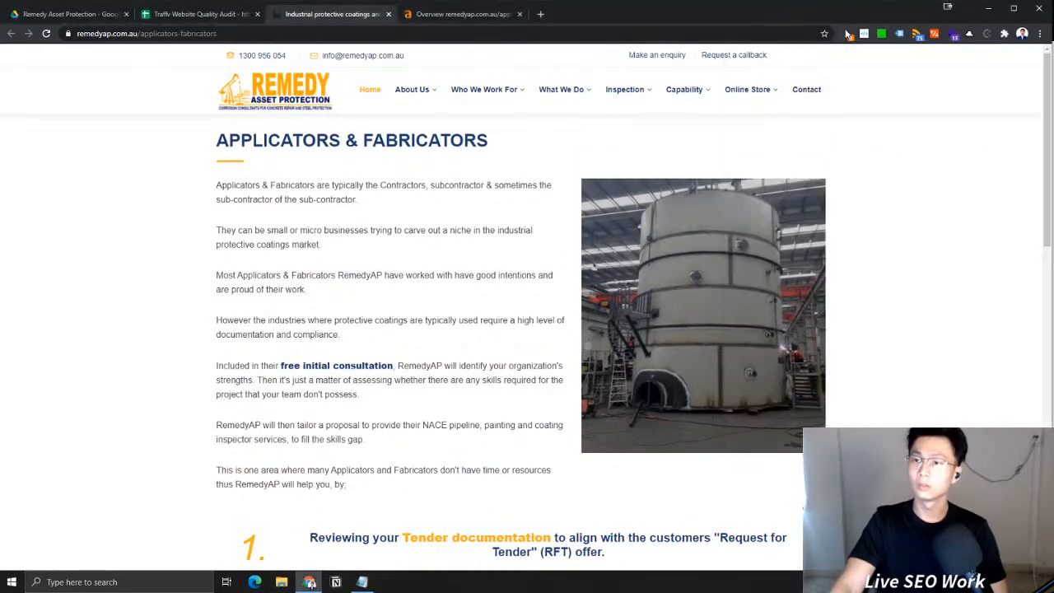
Examine the page's title, description and canonical URL in the Ahrefs toolbar's on-page report, and close the report and toolbar
click(848, 34)
click(980, 54)
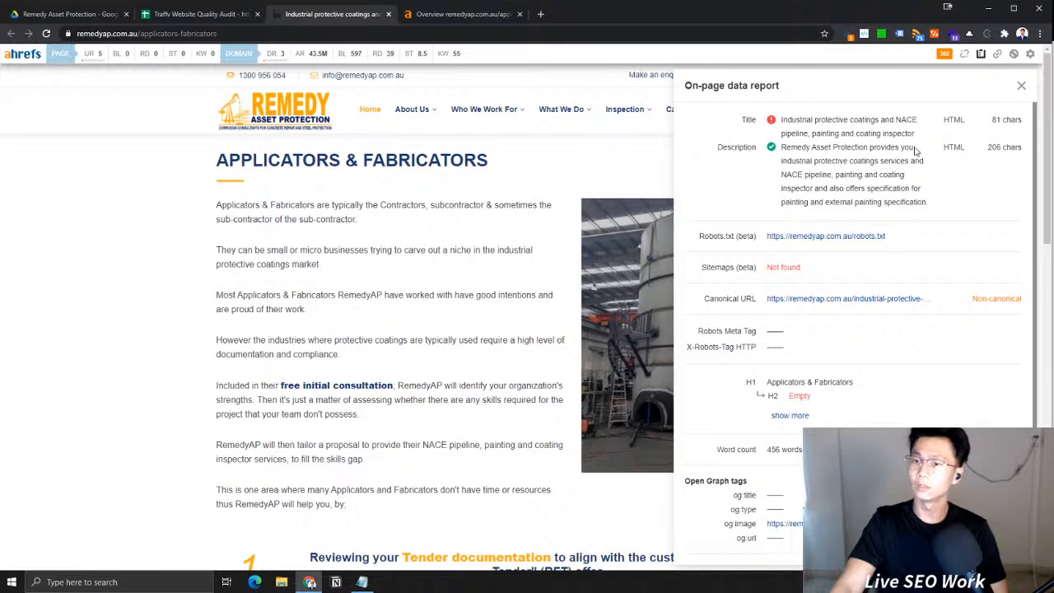
drag(873, 201, 865, 152)
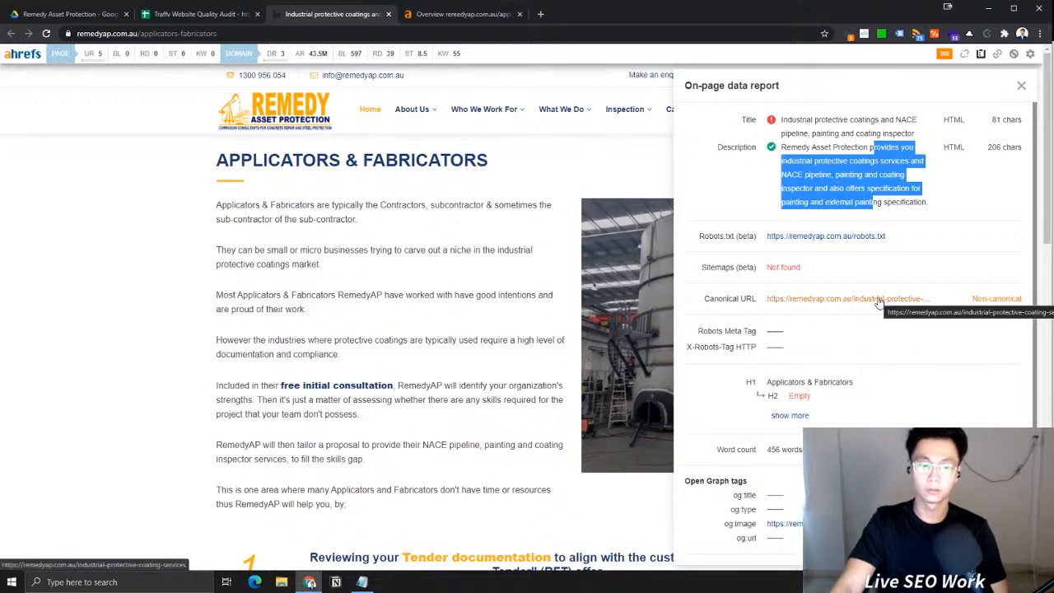
click(846, 105)
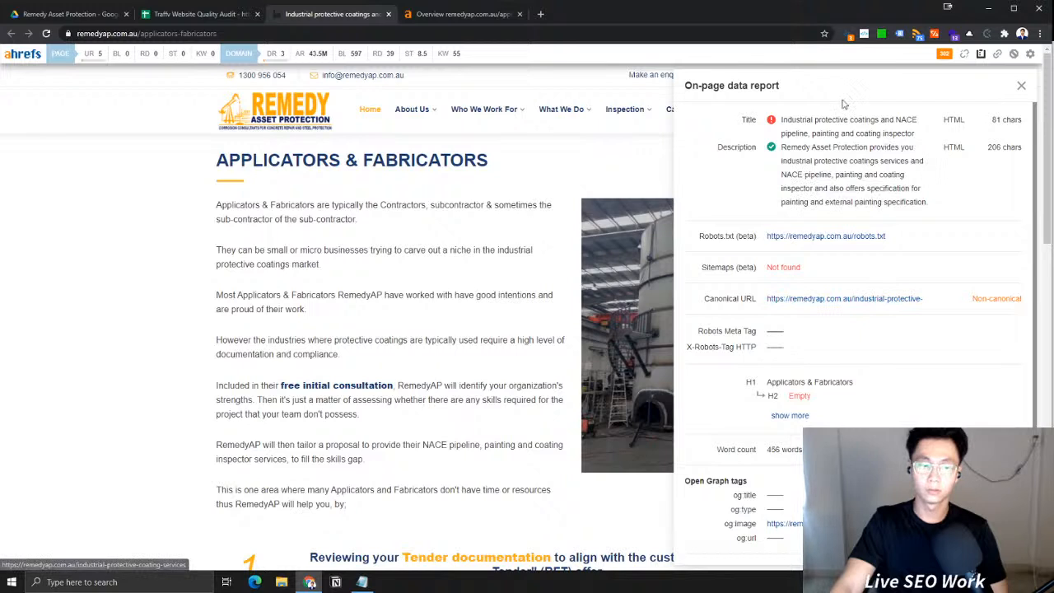
click(1020, 85)
click(848, 36)
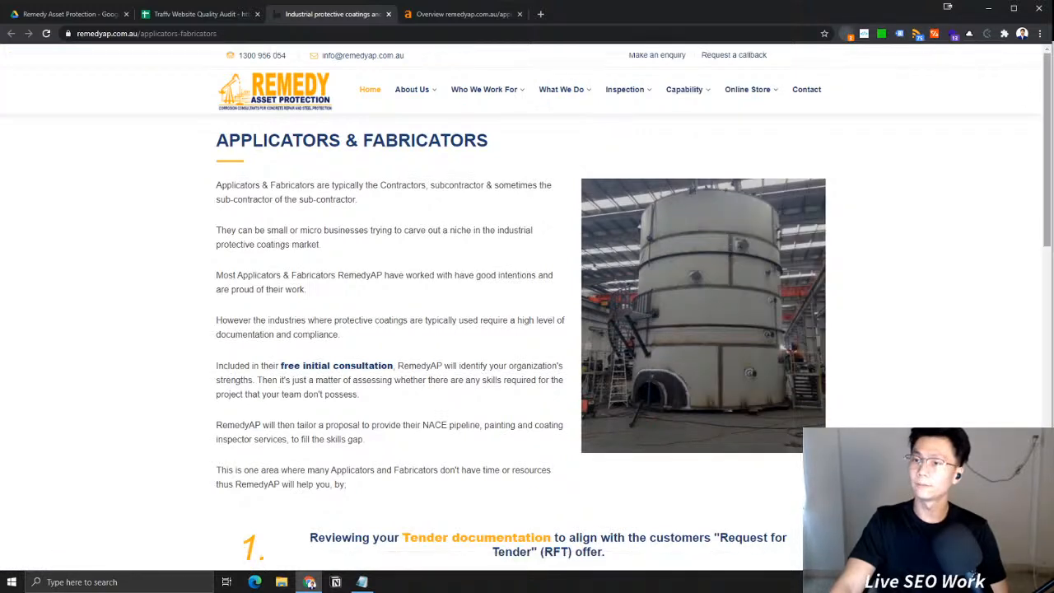
Add "APPLICATORS" as a separate seed keyword on a new line in Notepad
key(alt+Tab)
double_click(759, 93)
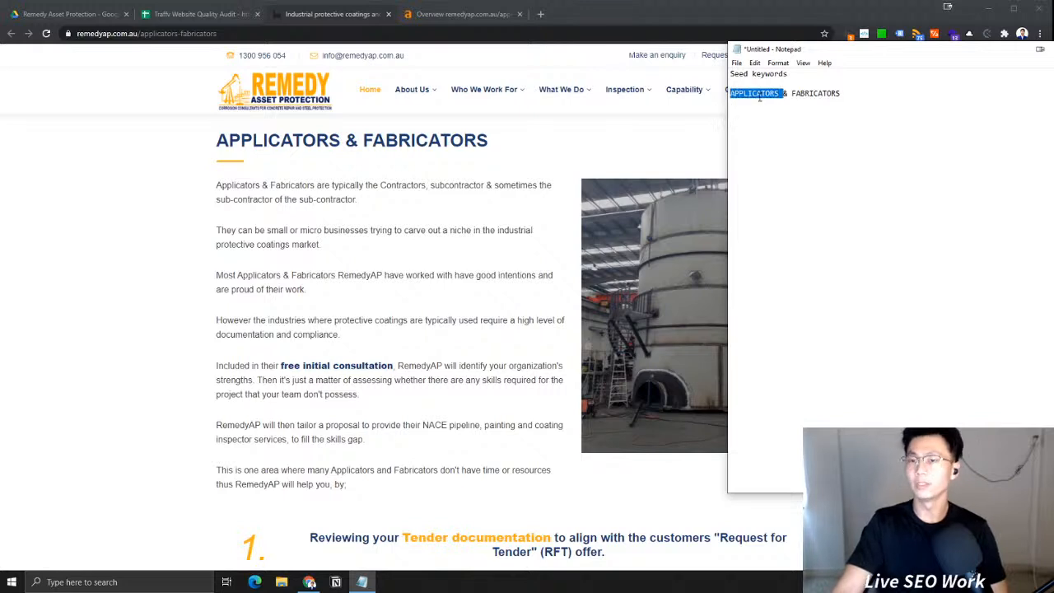
key(ctrl+c)
key(End)
key(Return)
key(ctrl+v)
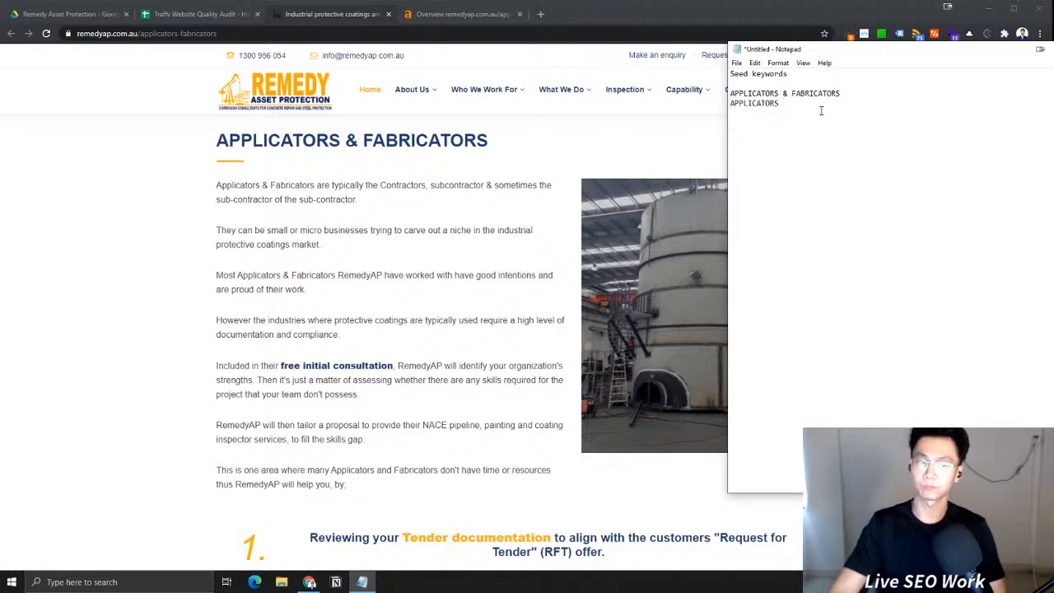
Append "austriliia" to the "APPLICATORS" seed keyword and add "FABRICATORS" as a separate keyword on the line below in Notepad
text(an)
text(austr)
text(iliia)
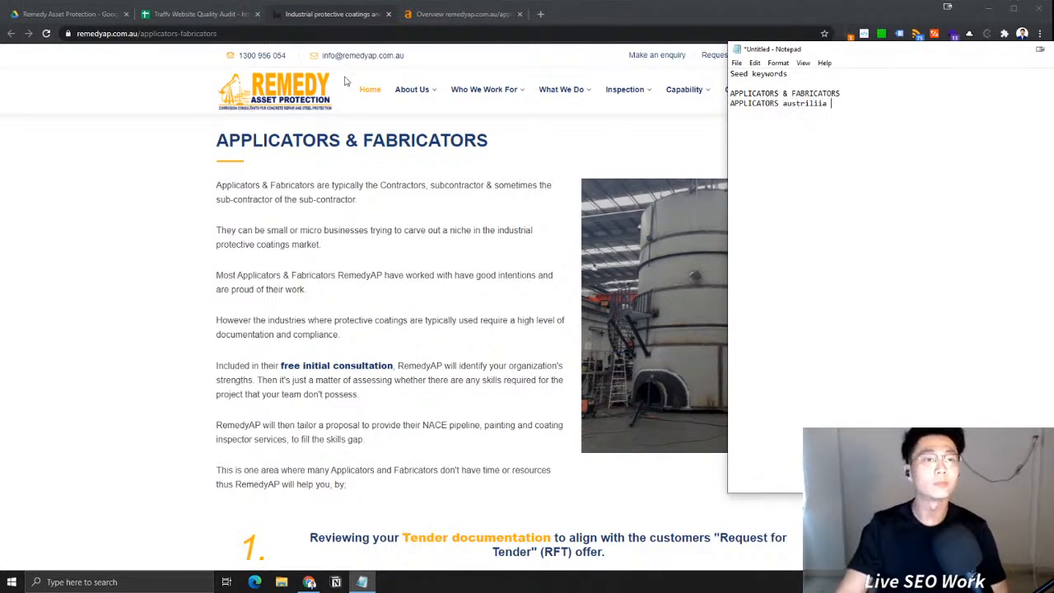
double_click(815, 93)
click(861, 112)
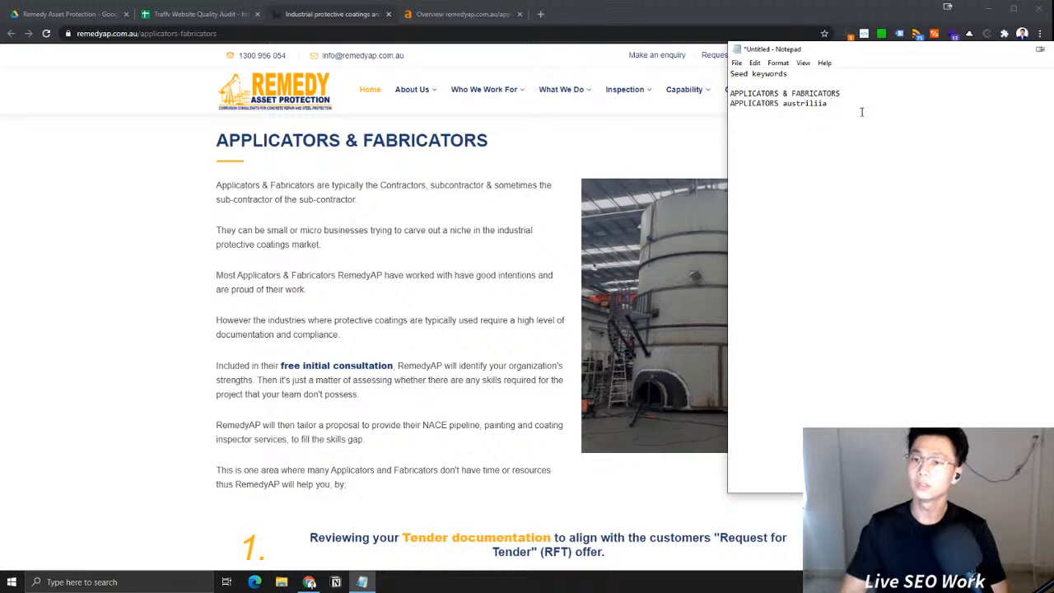
key(ctrl+v)
key(Return)
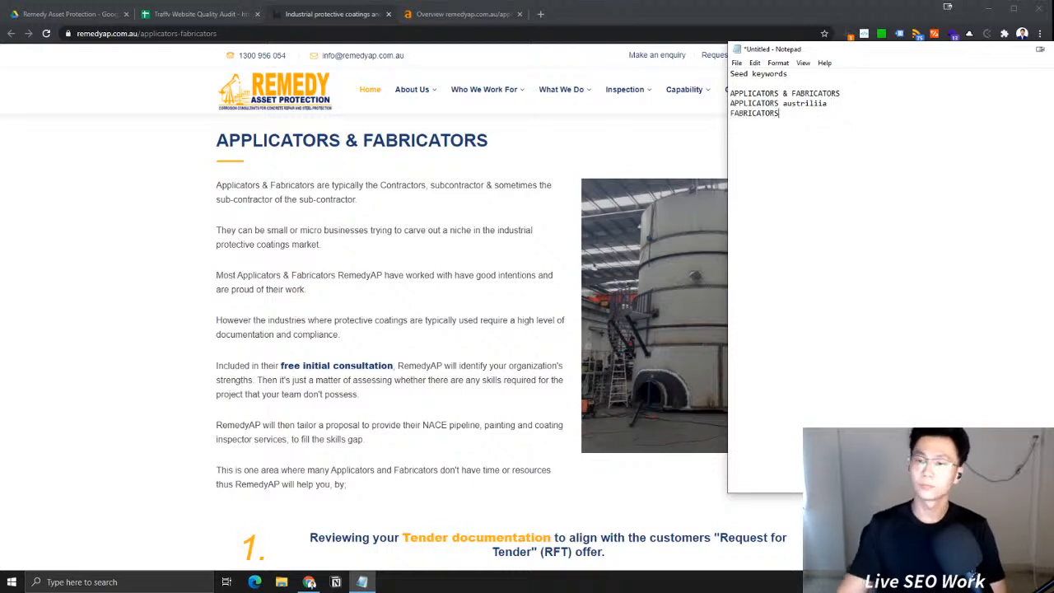
Look up the spelling of "australia" on Google and use it in Notepad for "APPLICATORS australia" and "FABRICATORS australia"
double_click(816, 104)
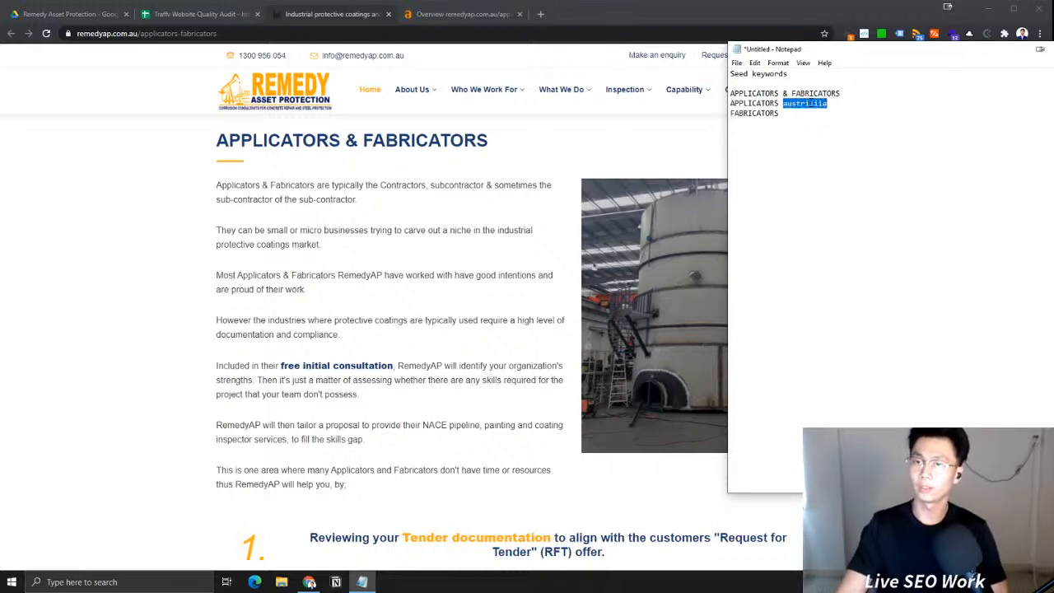
click(540, 14)
text(a)
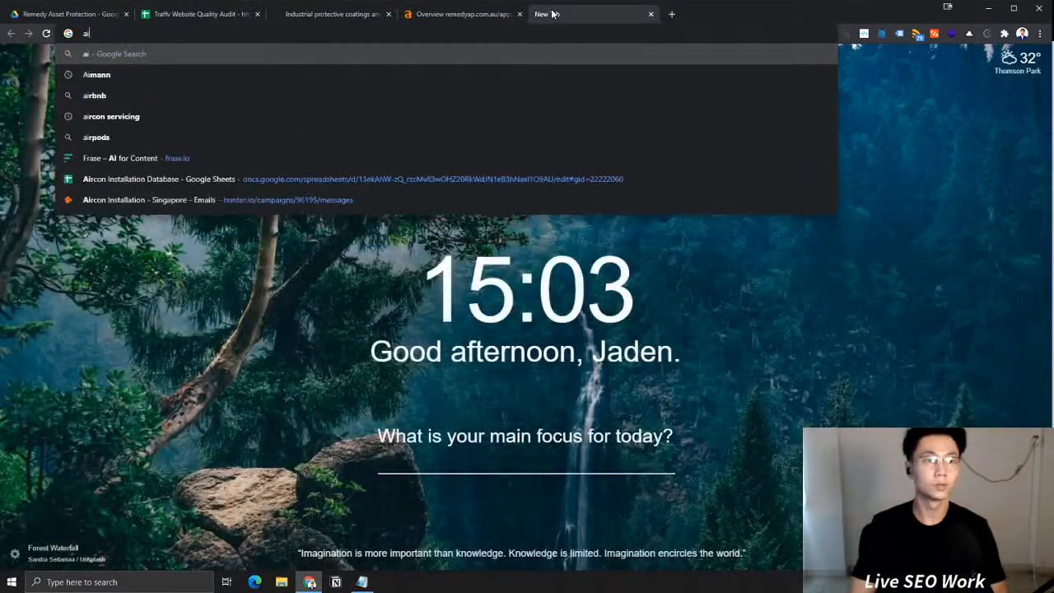
text(ustri)
key(BackSpace)
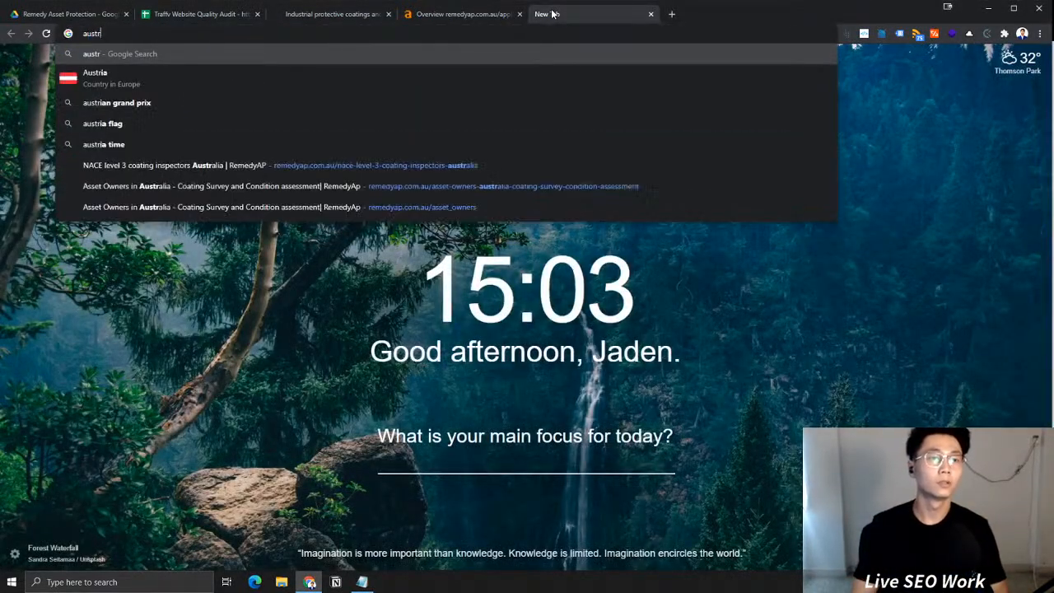
text(alia)
key(Return)
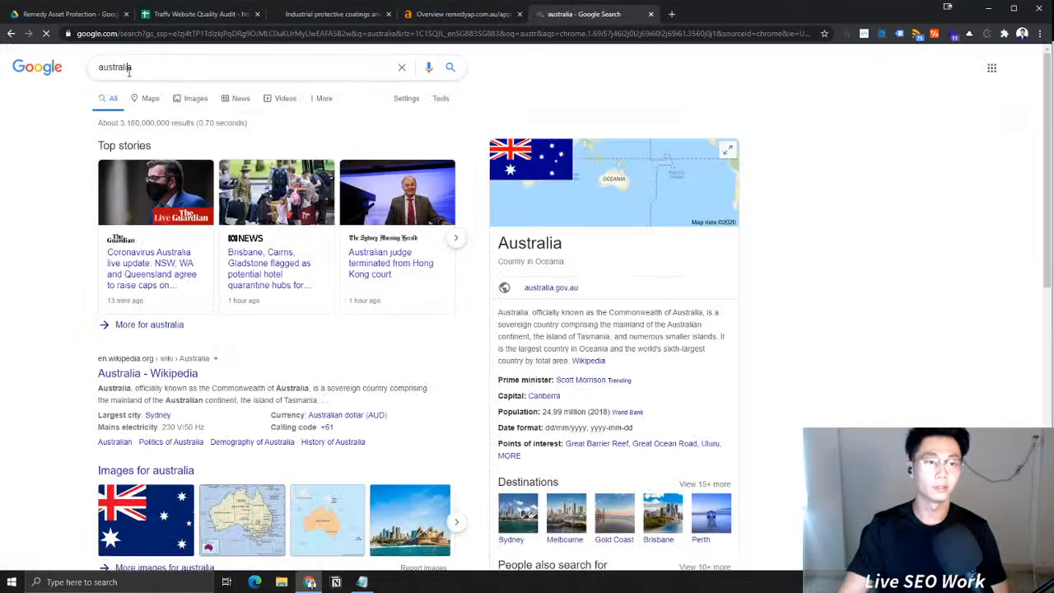
double_click(115, 66)
key(alt+Tab)
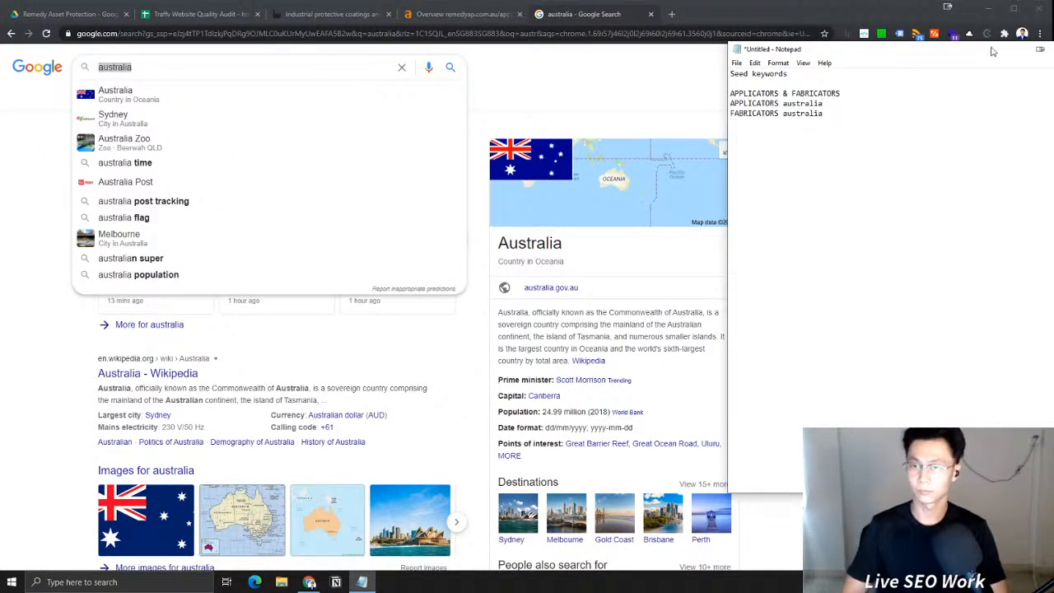
Add "APPLICATORS service" and "FABRICATORS service" as two further seed keywords at the end of the list
double_click(757, 103)
key(ctrl+c)
click(772, 120)
key(ctrl+v)
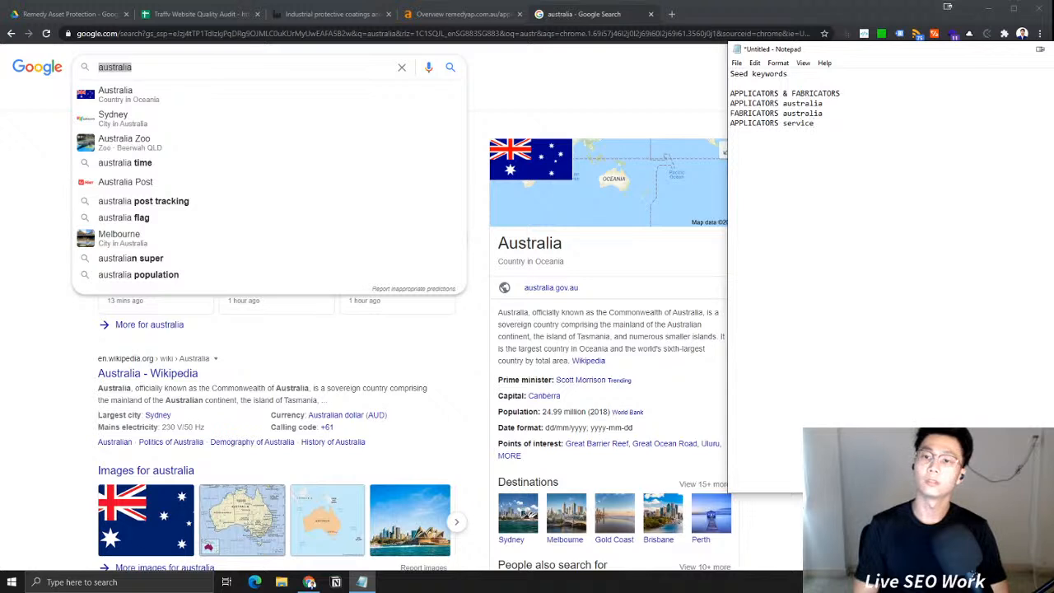
double_click(768, 113)
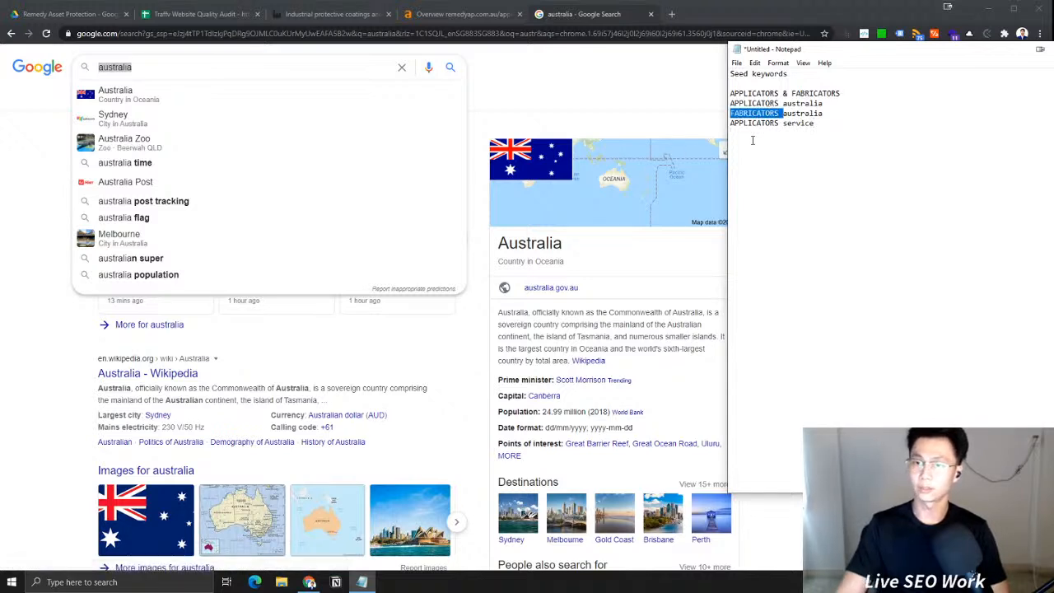
key(ctrl+c)
click(754, 135)
key(ctrl+v)
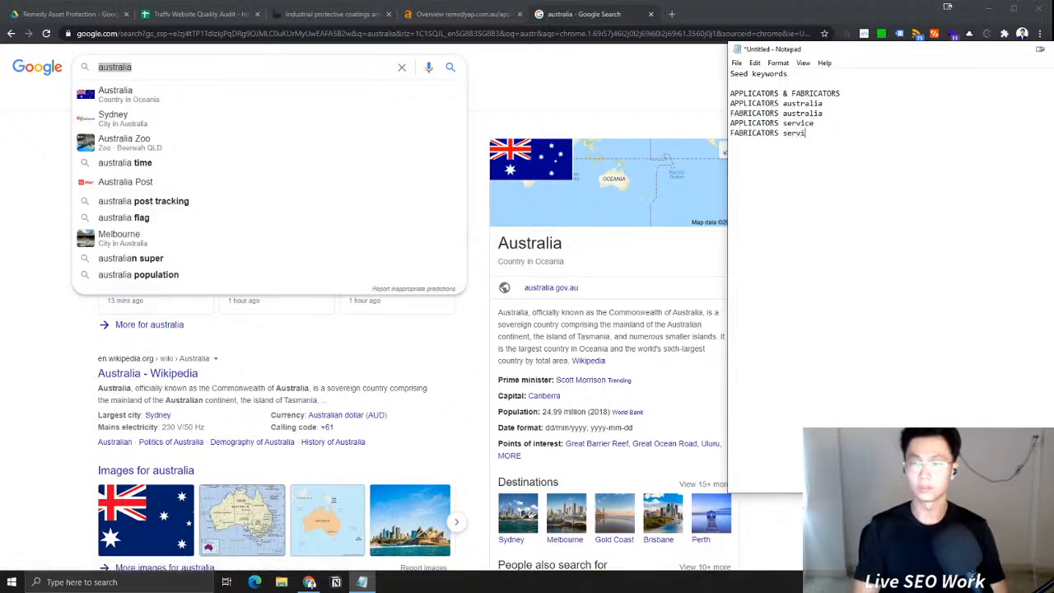
Duplicate the "APPLICATORS & FABRICATORS" keyword onto its own line directly beneath the original
drag(817, 135, 705, 92)
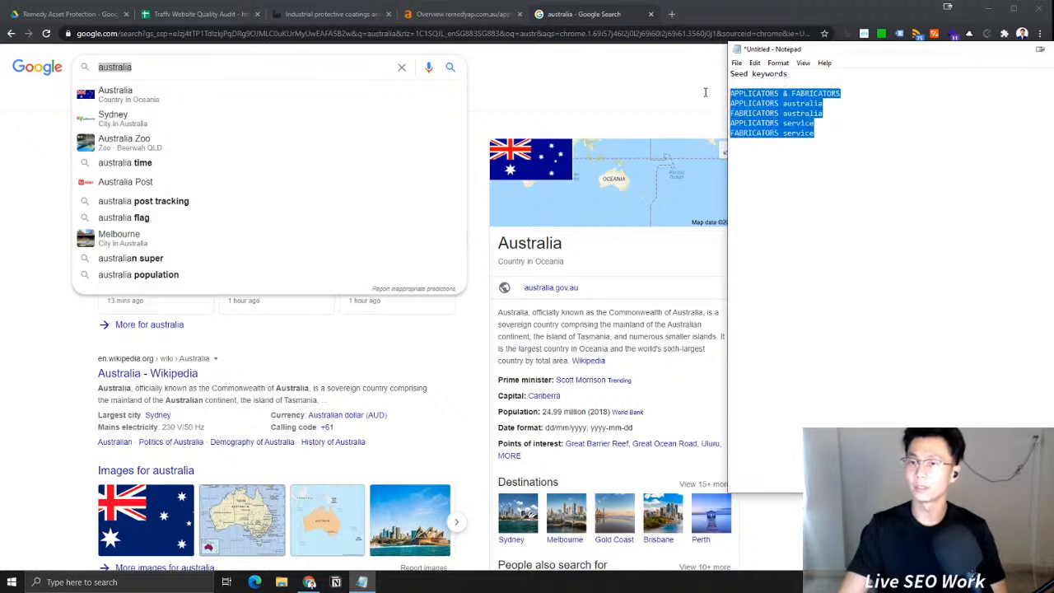
click(796, 92)
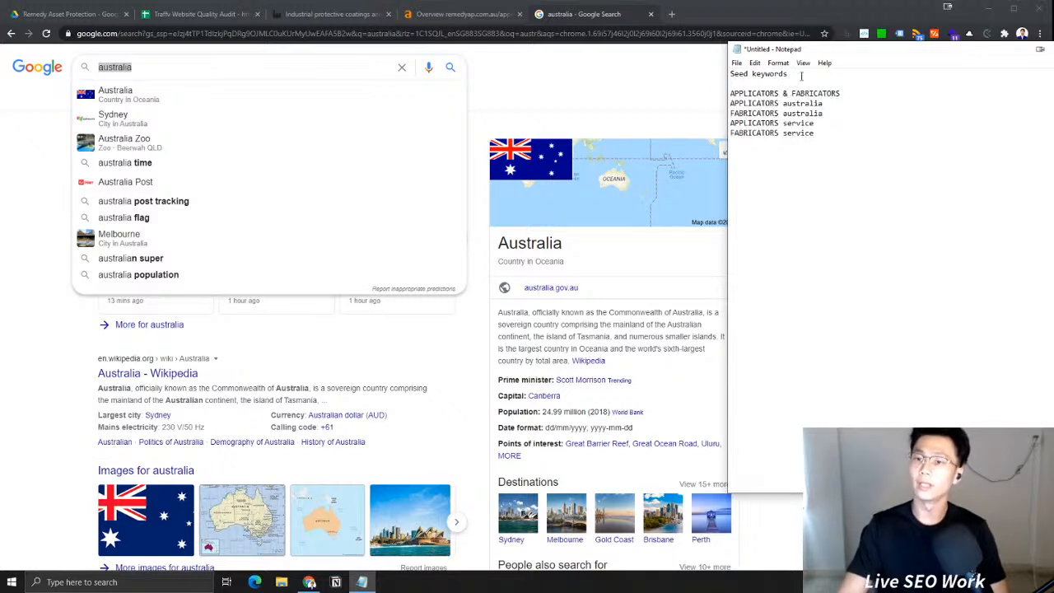
drag(869, 93, 741, 95)
click(866, 98)
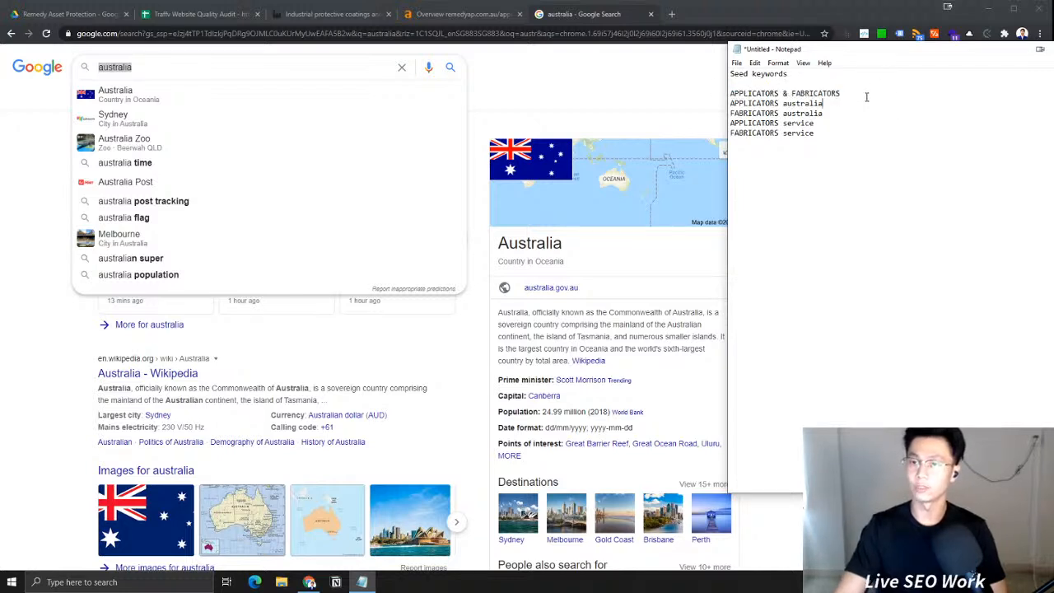
key(Return)
key(ctrl+v)
key(Return)
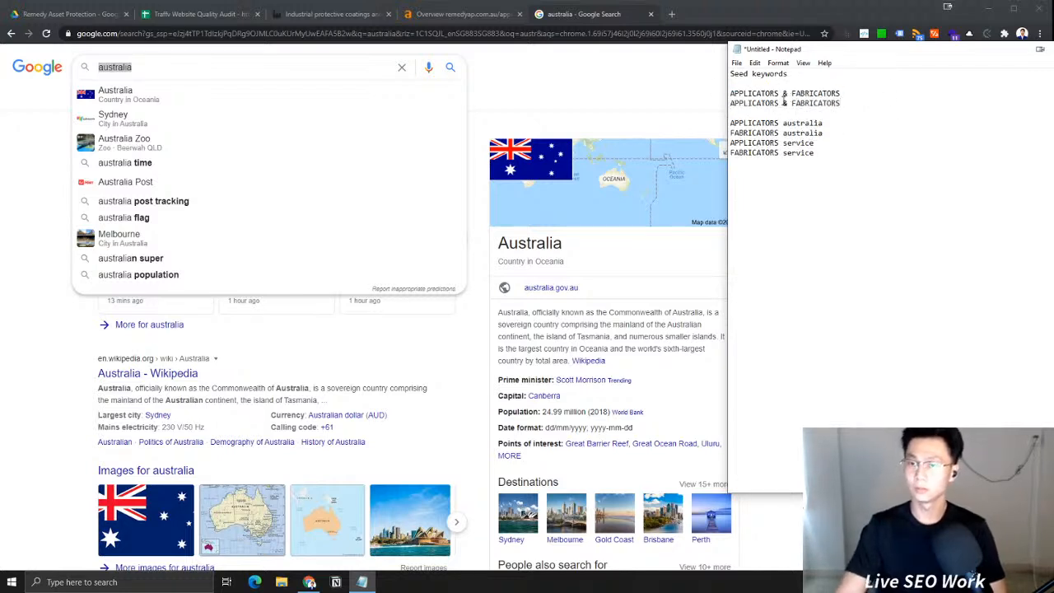
Replace the ampersand with "and" in the duplicated keyword and remove the blank line below it
key(BackSpace)
key(BackSpace)
key(BackSpace)
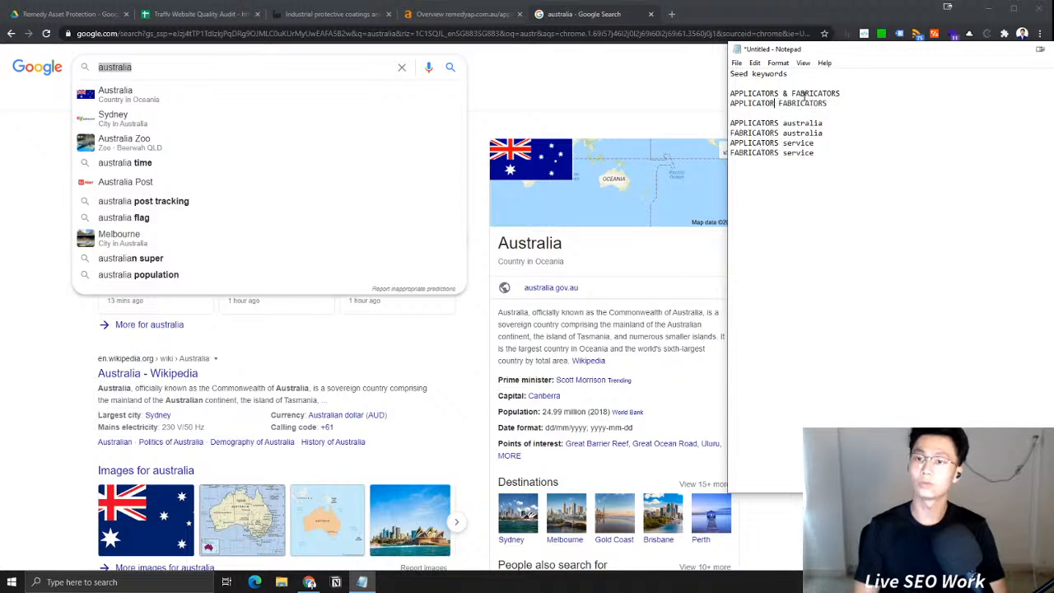
text(S a)
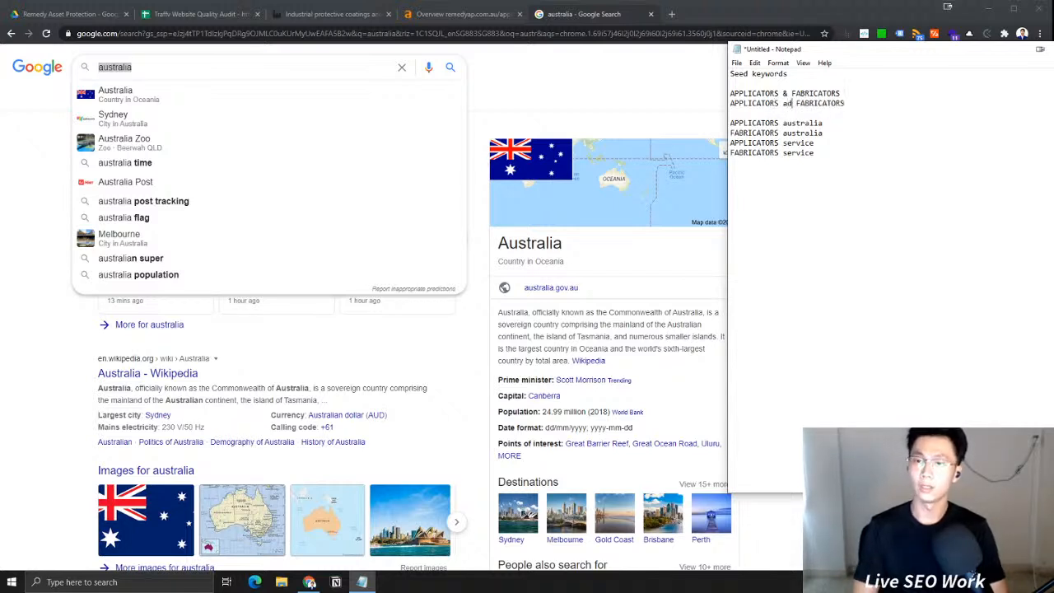
text(nd)
click(833, 114)
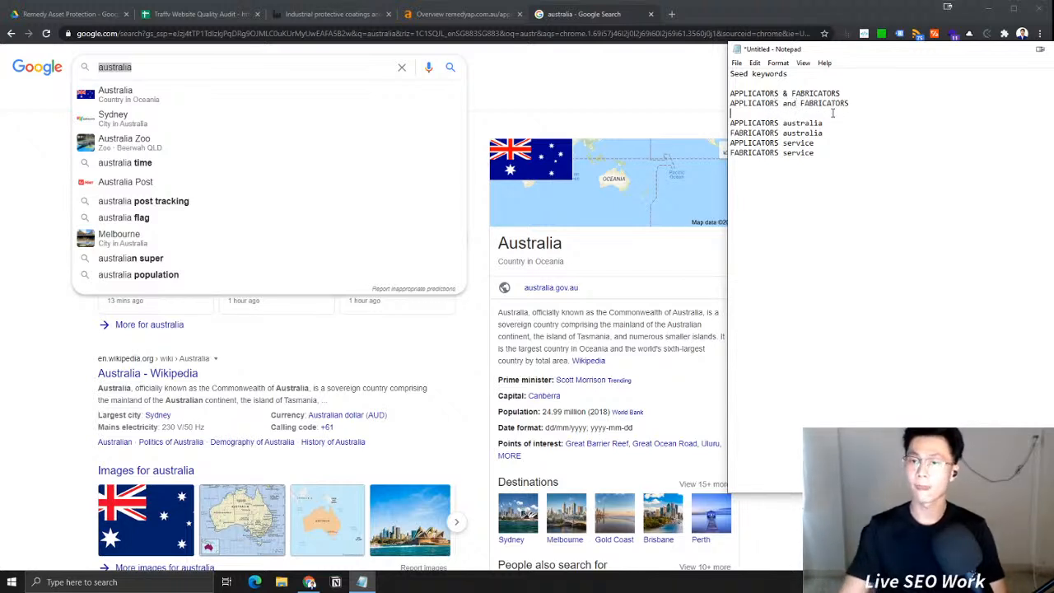
key(BackSpace)
Run the full seed keyword list from Notepad through Ahrefs Keywords Explorer for Australia and open its search suggestions
drag(828, 138, 699, 97)
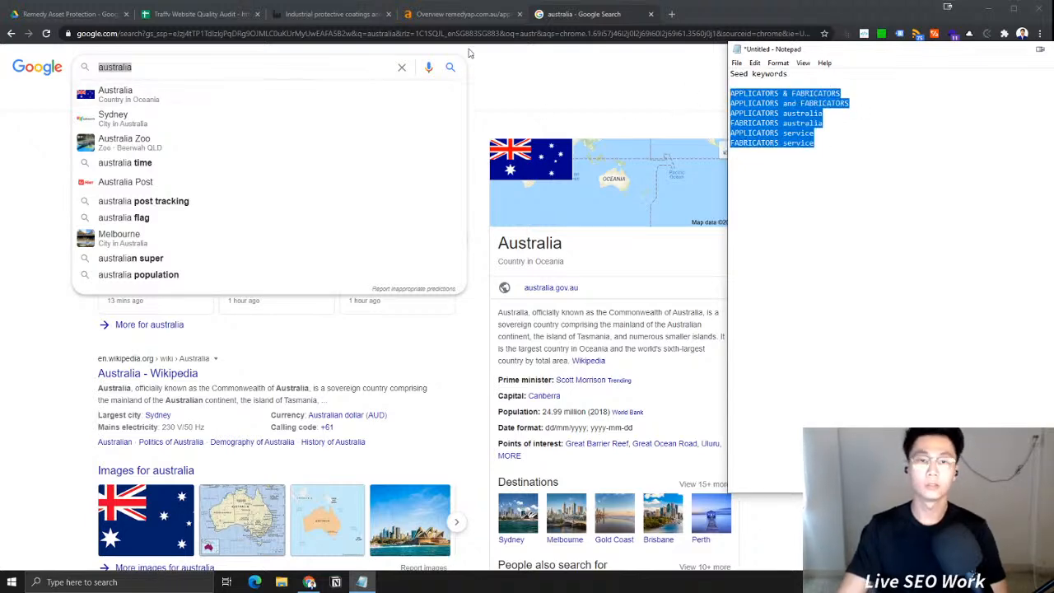
click(465, 14)
click(211, 58)
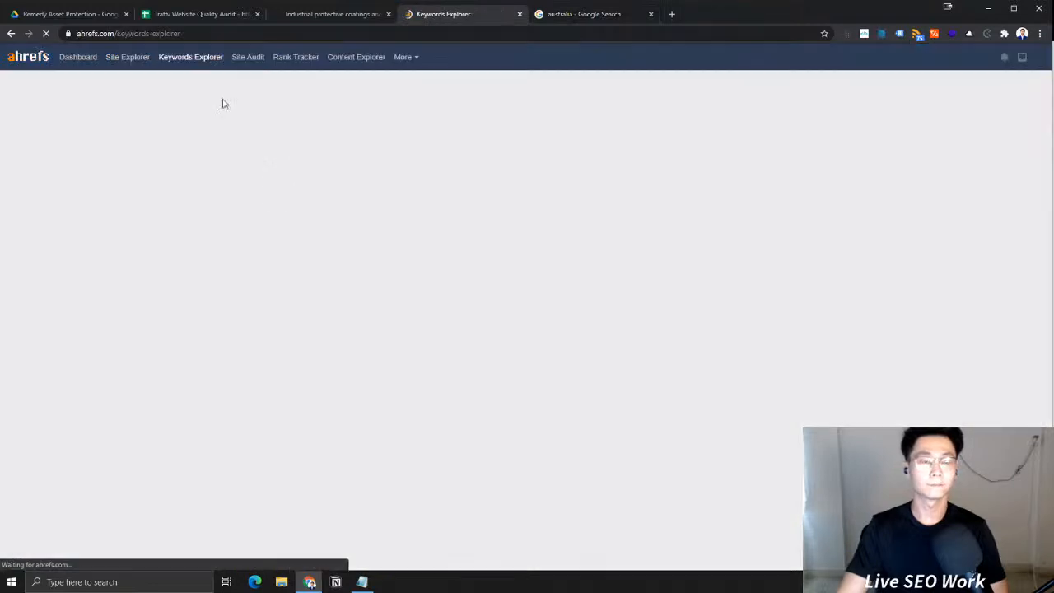
key(ctrl+v)
click(684, 276)
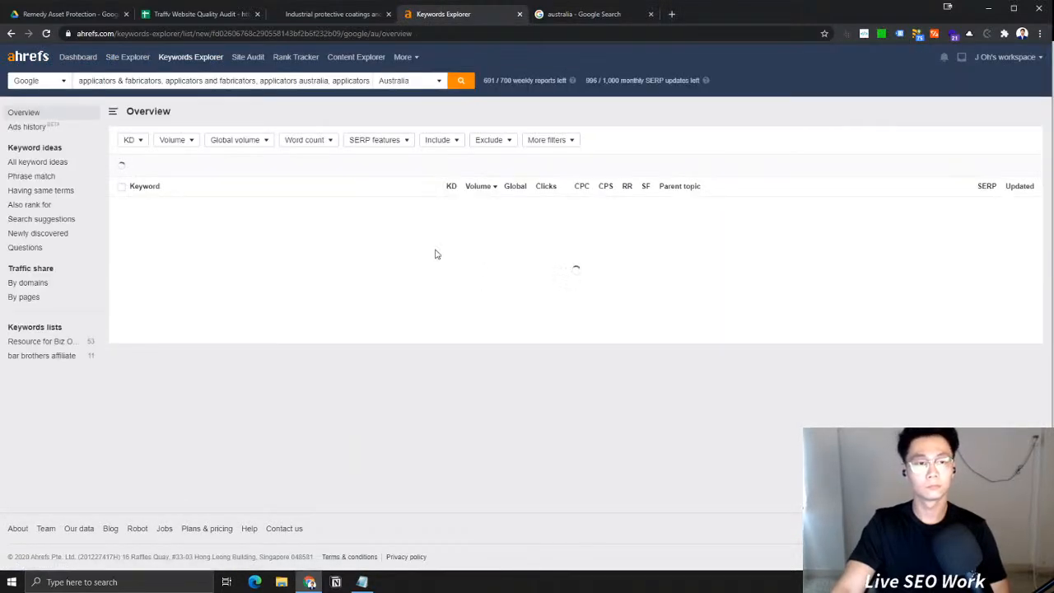
click(49, 219)
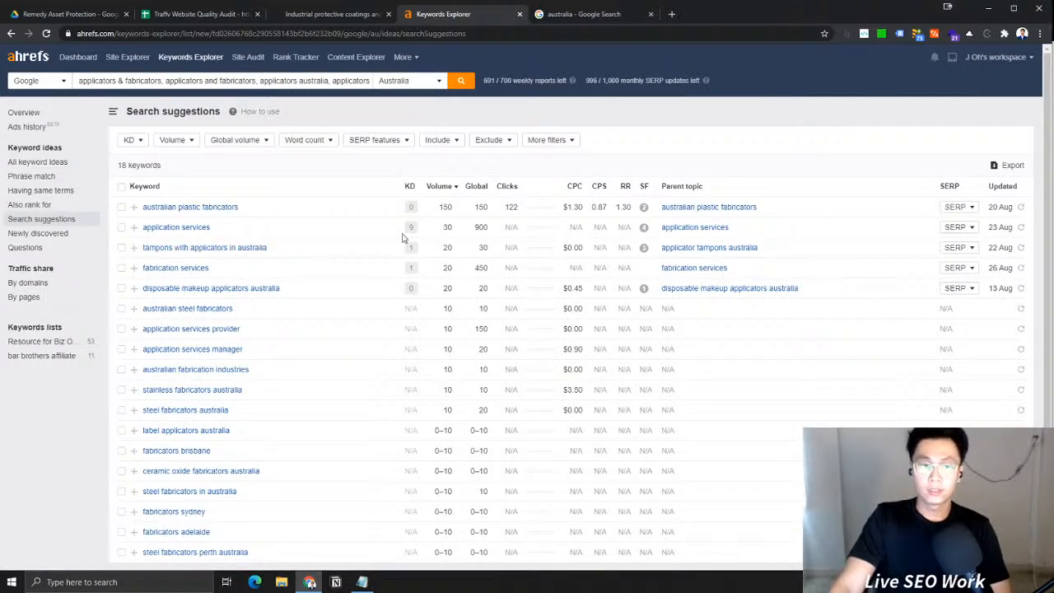
Expand the SERP overview for "application services" and open the first-ranked avinetworks.com result in a new tab
click(975, 227)
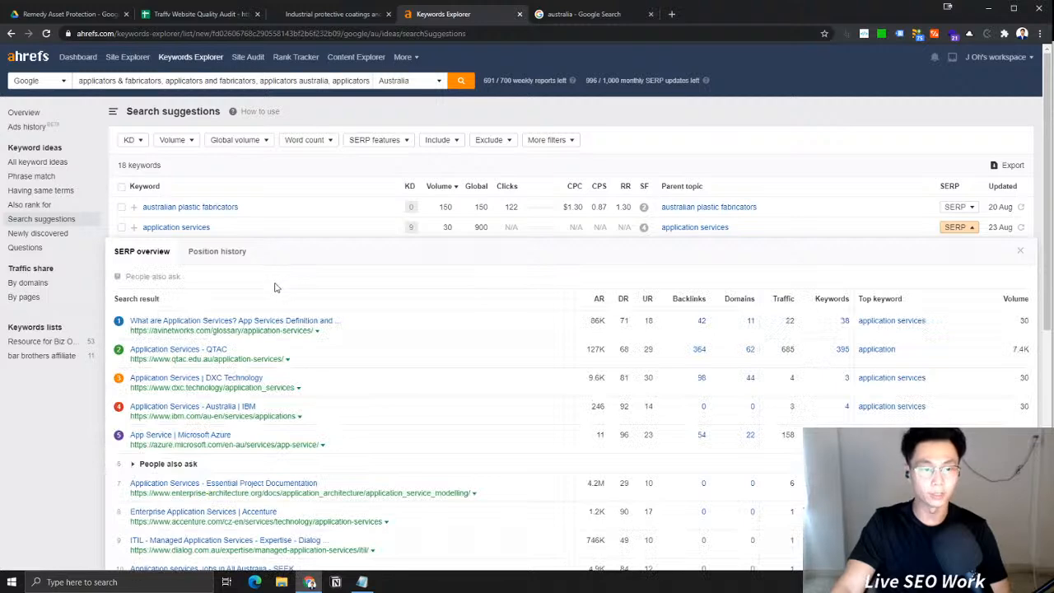
right_click(226, 326)
click(263, 340)
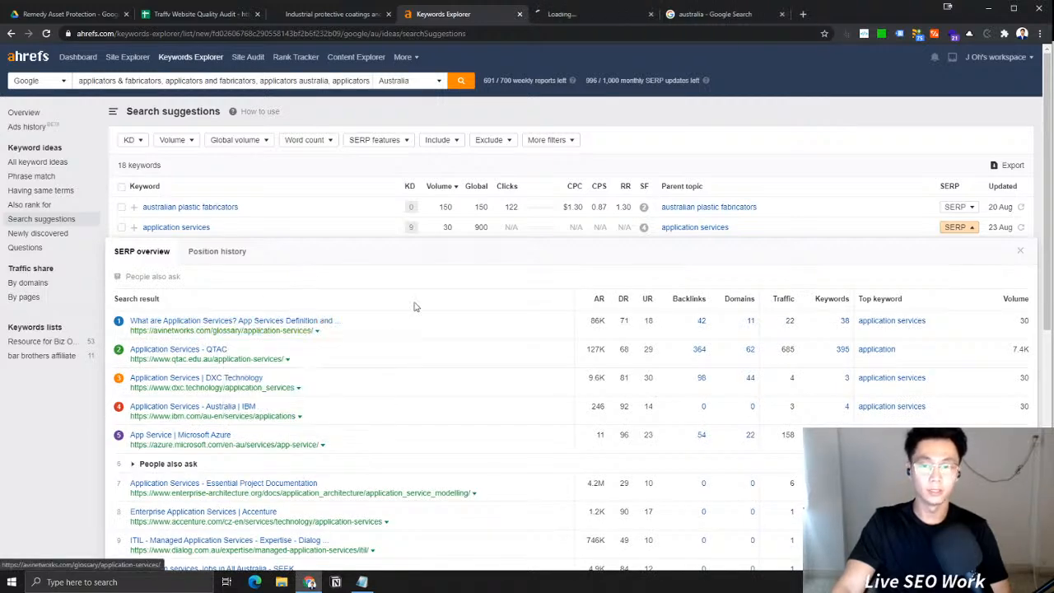
click(576, 13)
Read through the avinetworks.com application services page, including its definition and FAQs, to judge the keyword's search intent
scroll(504, 283, down, 3)
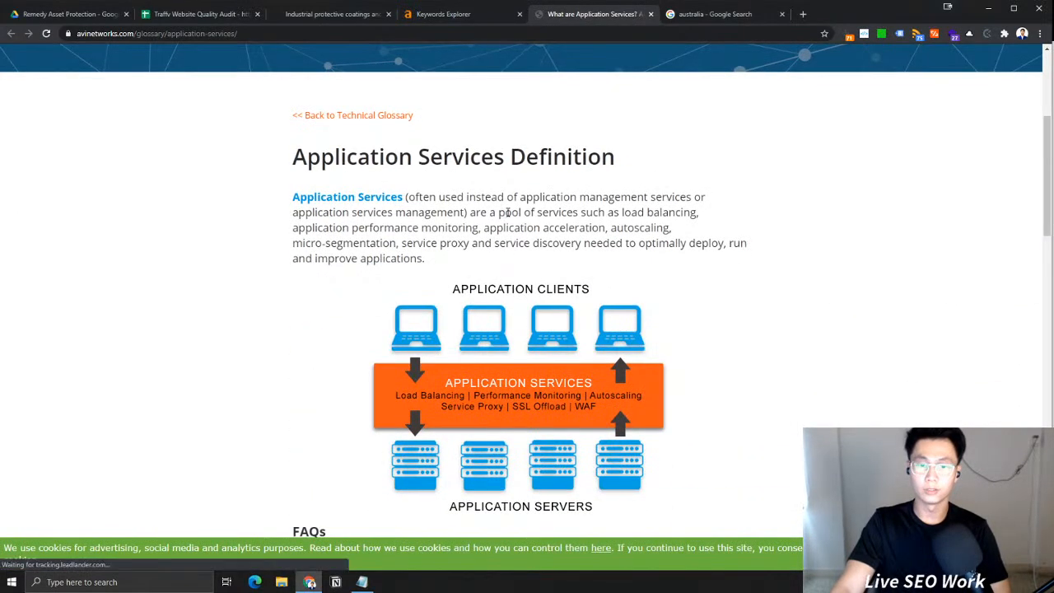
scroll(510, 212, down, 5)
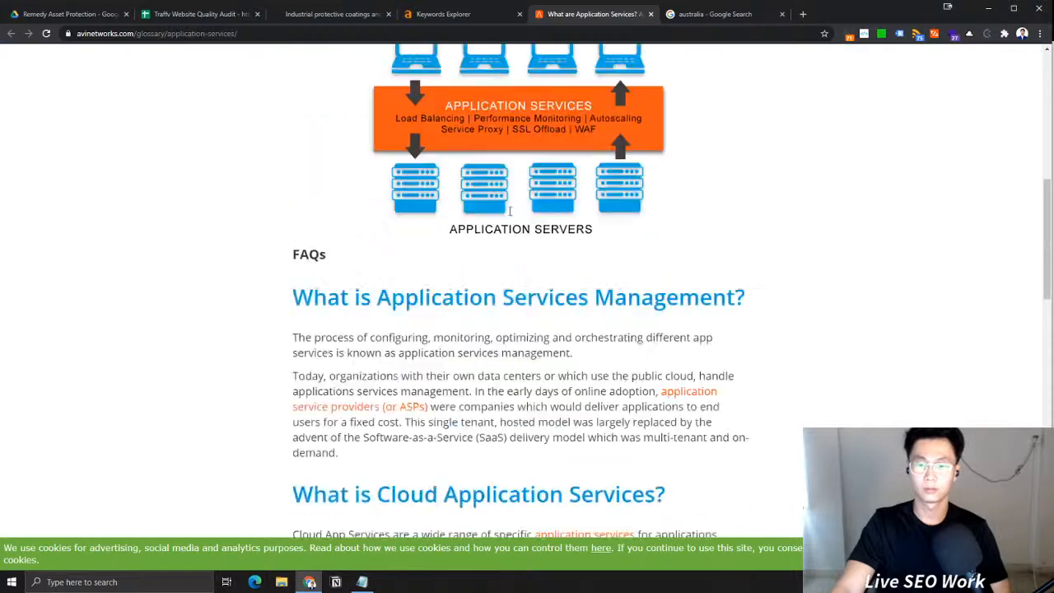
drag(453, 193, 709, 317)
scroll(599, 313, down, 14)
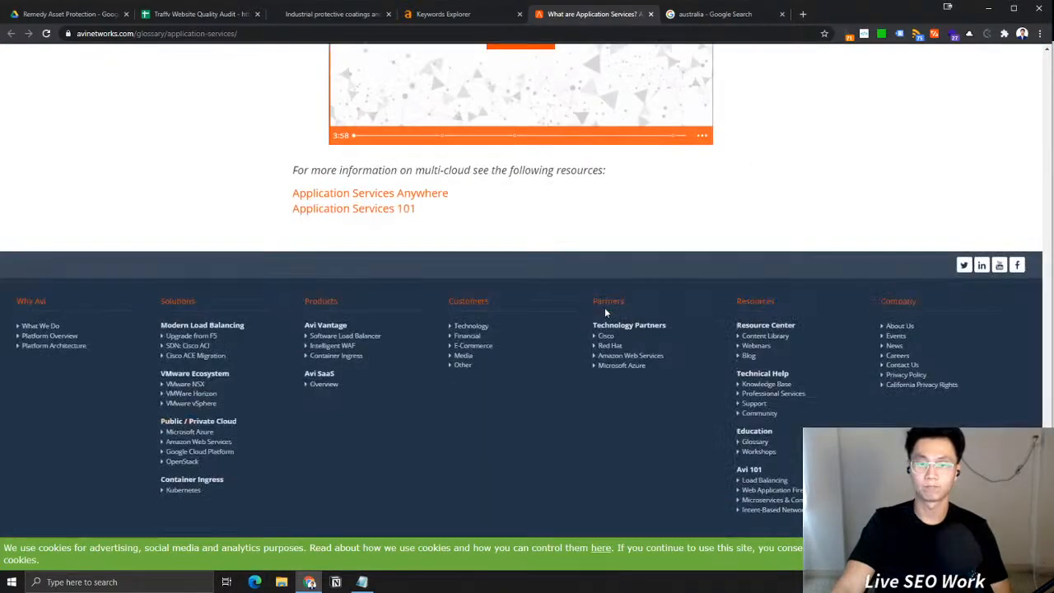
scroll(600, 315, up, 6)
scroll(600, 316, up, 5)
Review the Applicators & Fabricators page on the Remedy Asset Protection site to see what service it describes
click(477, 14)
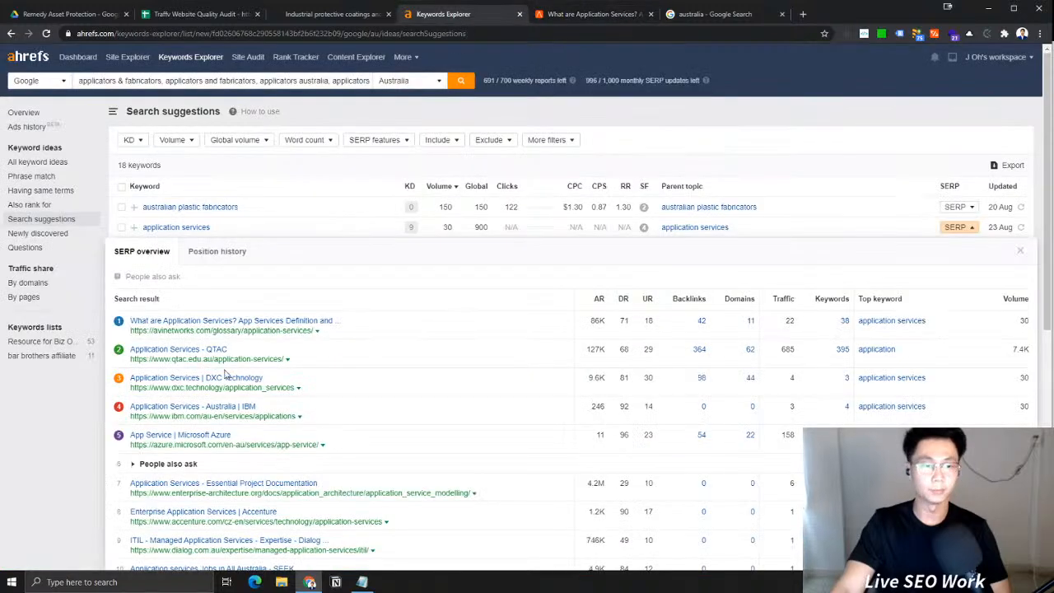
click(327, 14)
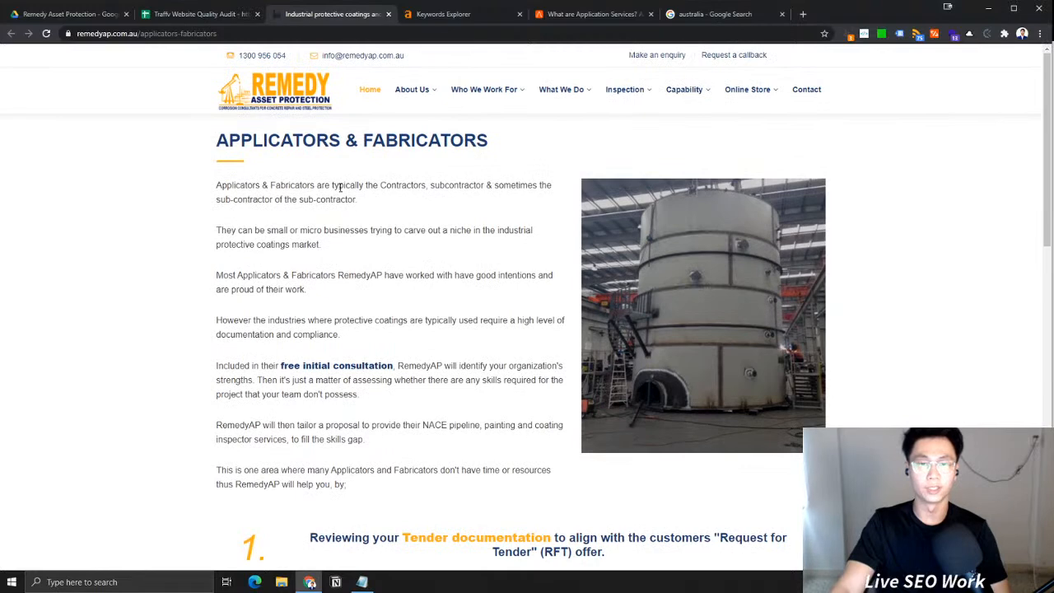
drag(333, 187, 479, 323)
scroll(503, 268, down, 5)
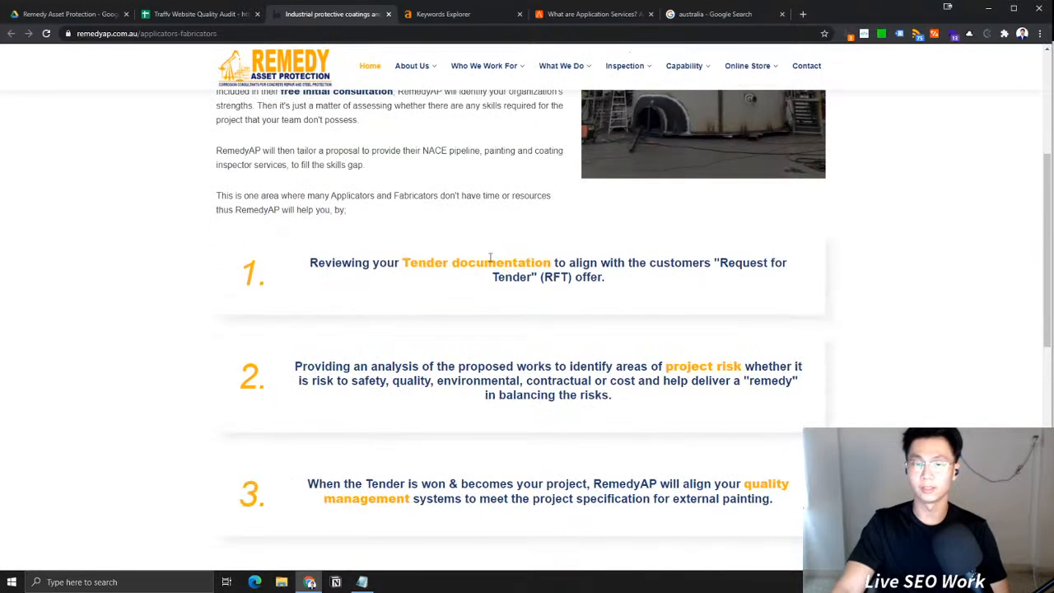
Go back to the avinetworks.com page and re-examine its Application Services Definition text and diagram
click(626, 19)
scroll(454, 270, up, 10)
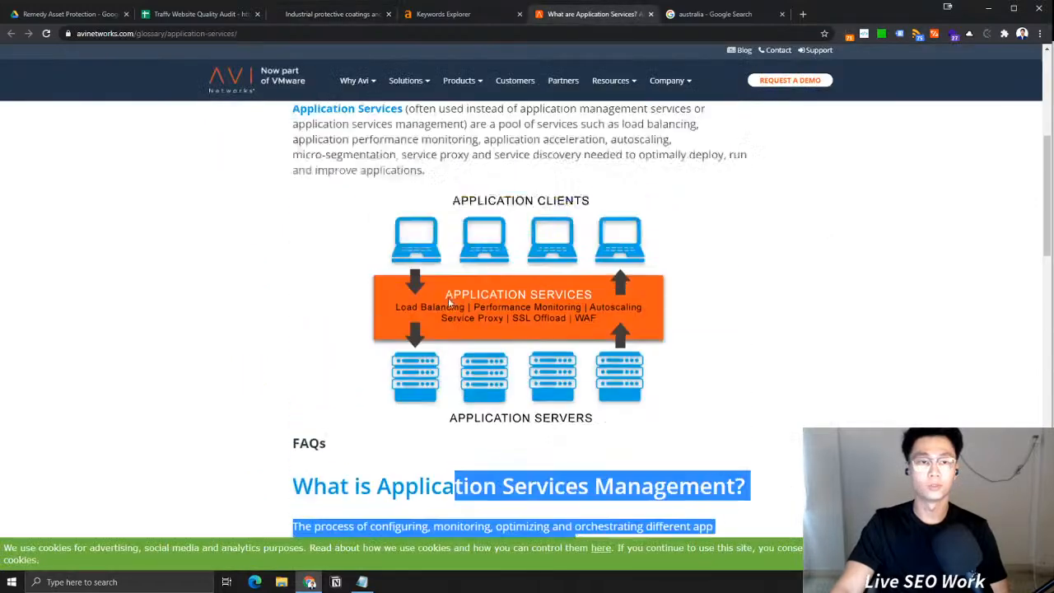
scroll(576, 273, down, 5)
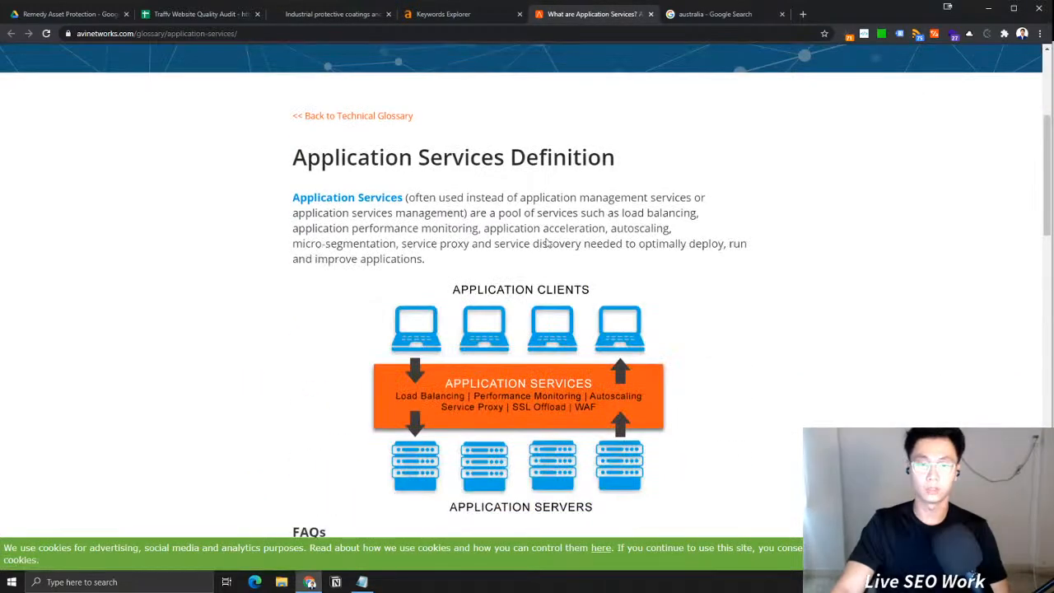
Open the QTAC result for "application services" in a new tab and close the avinetworks.com page
click(474, 16)
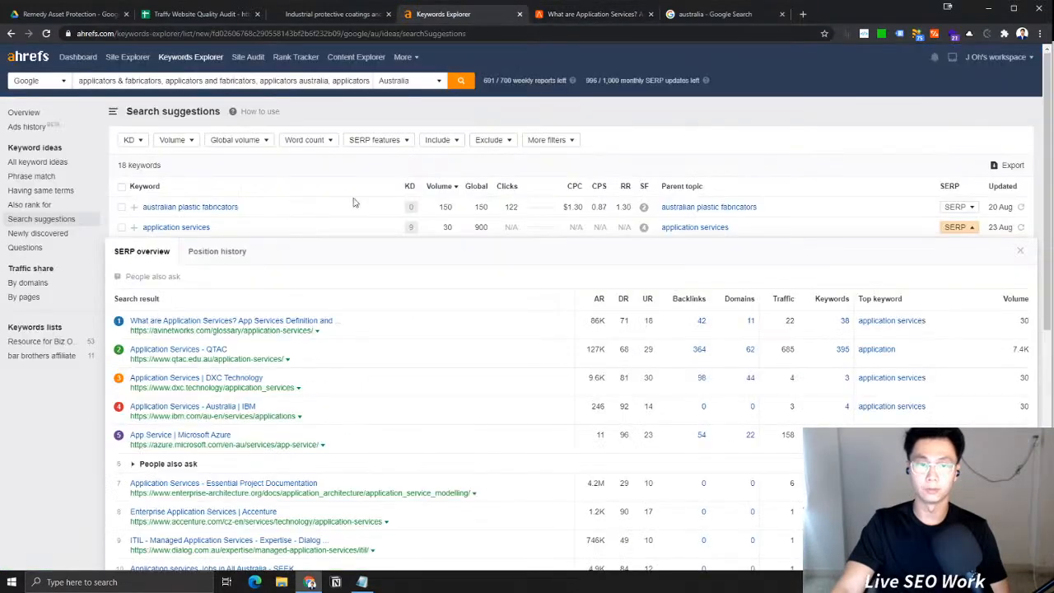
middle_click(210, 359)
click(588, 14)
click(712, 18)
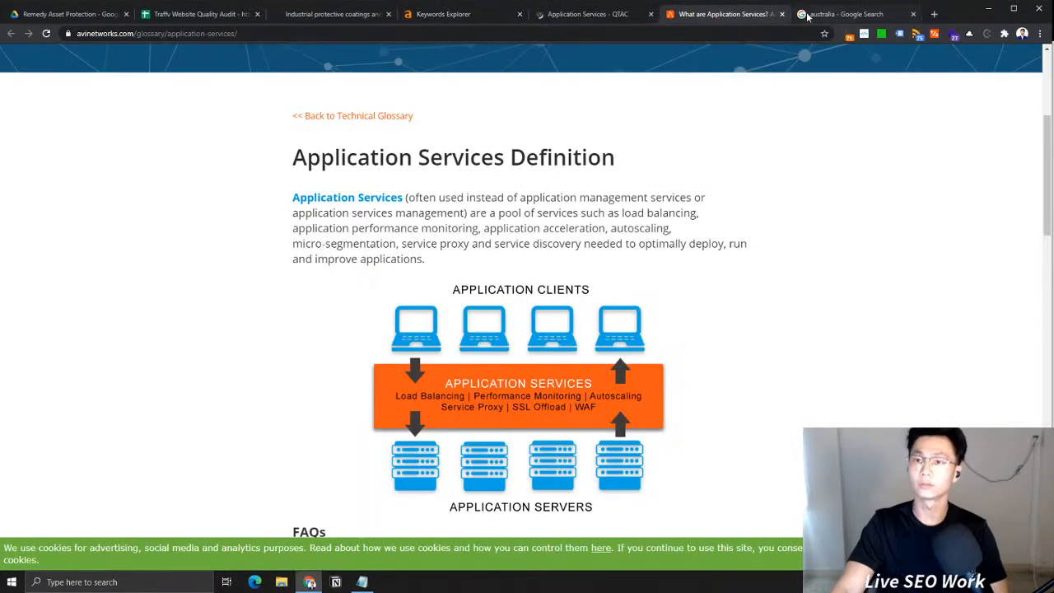
click(782, 14)
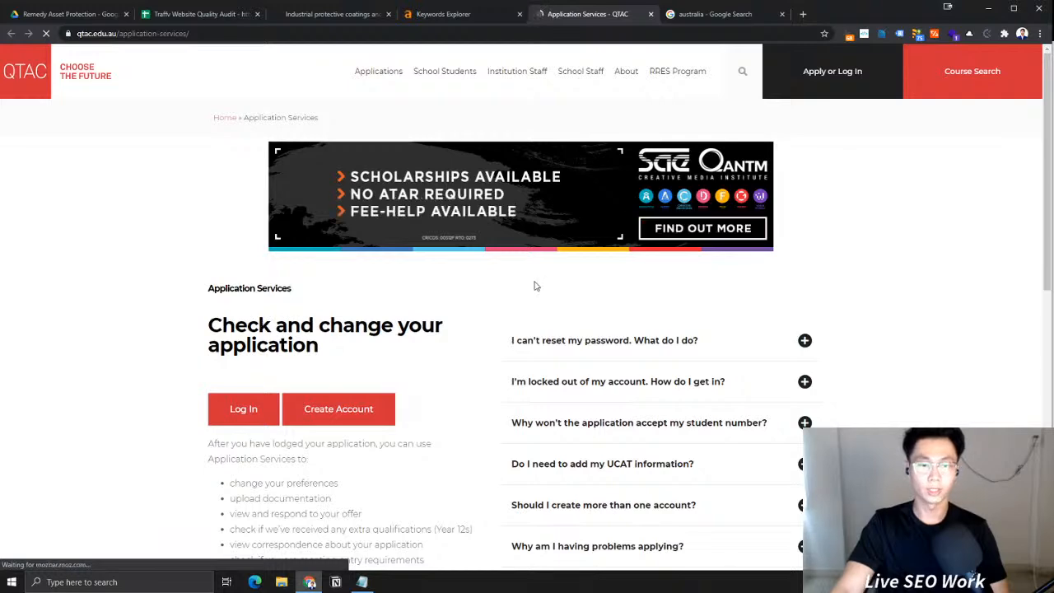
Read through the QTAC Application Services page to see what its content is about
scroll(536, 284, down, 5)
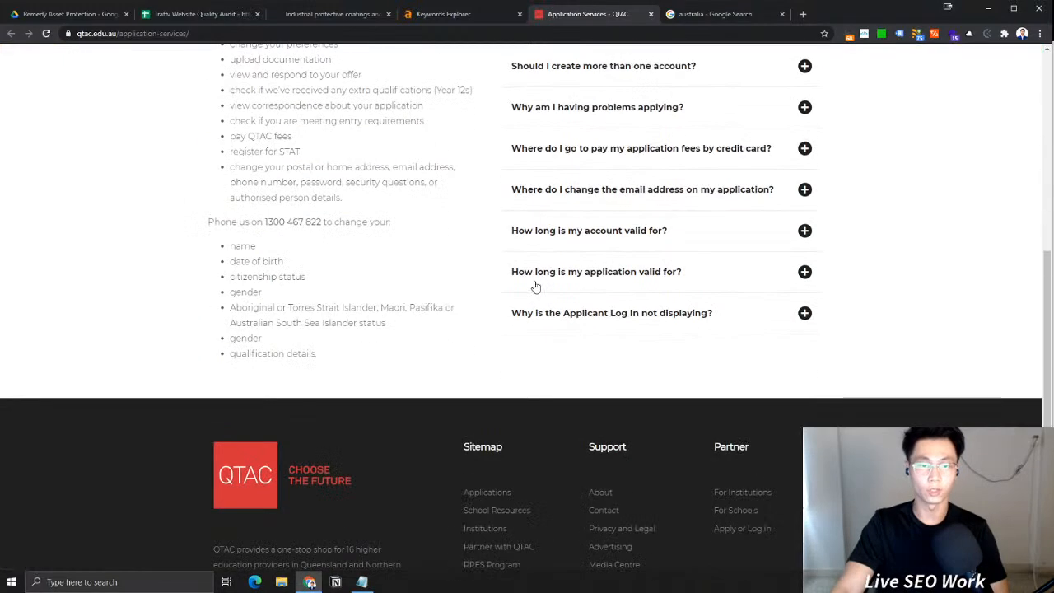
scroll(681, 307, up, 4)
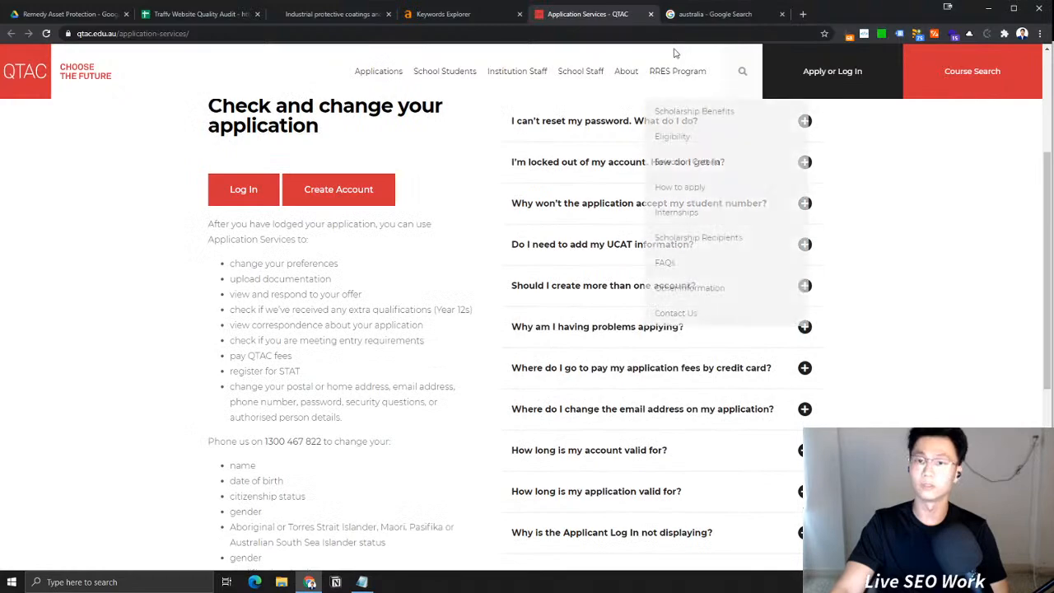
scroll(571, 226, up, 1)
scroll(442, 278, down, 3)
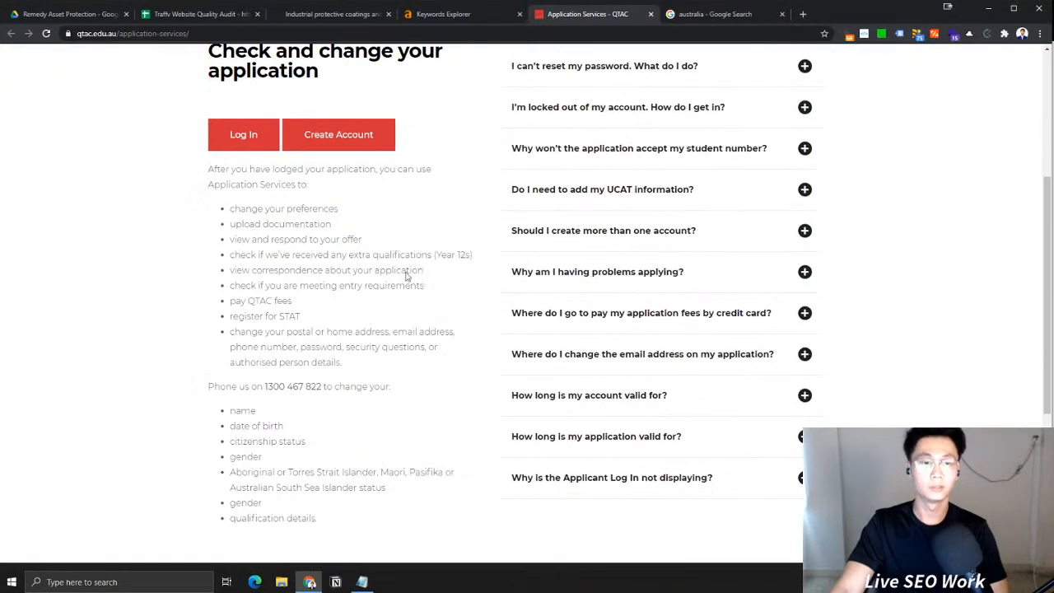
drag(258, 254, 288, 471)
click(310, 240)
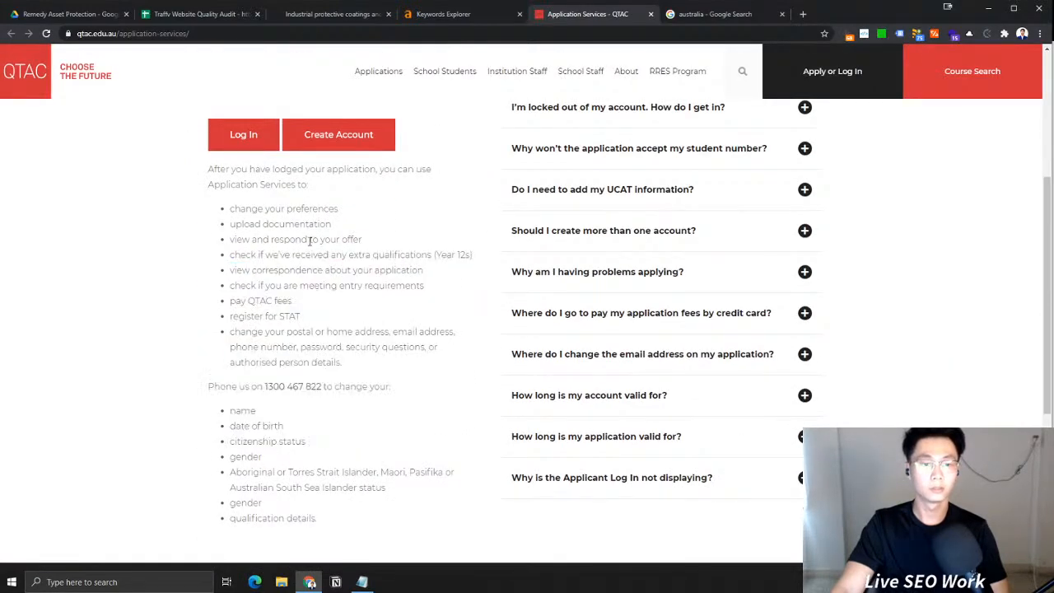
Close the QTAC page and open Dialog's ITIL - Managed Application Services result from the SERP overview
click(651, 14)
click(441, 20)
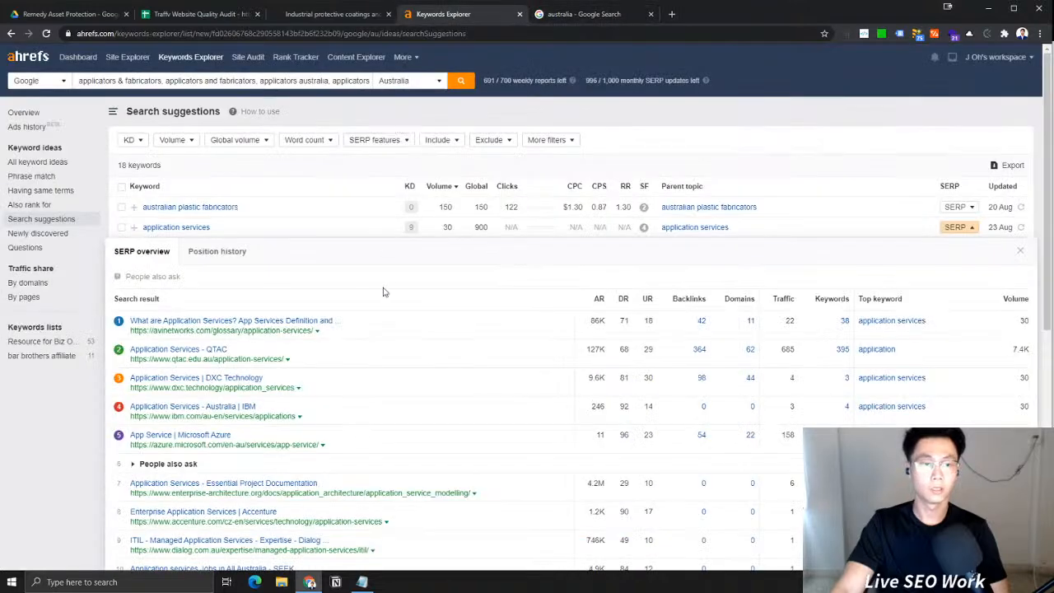
scroll(383, 290, down, 2)
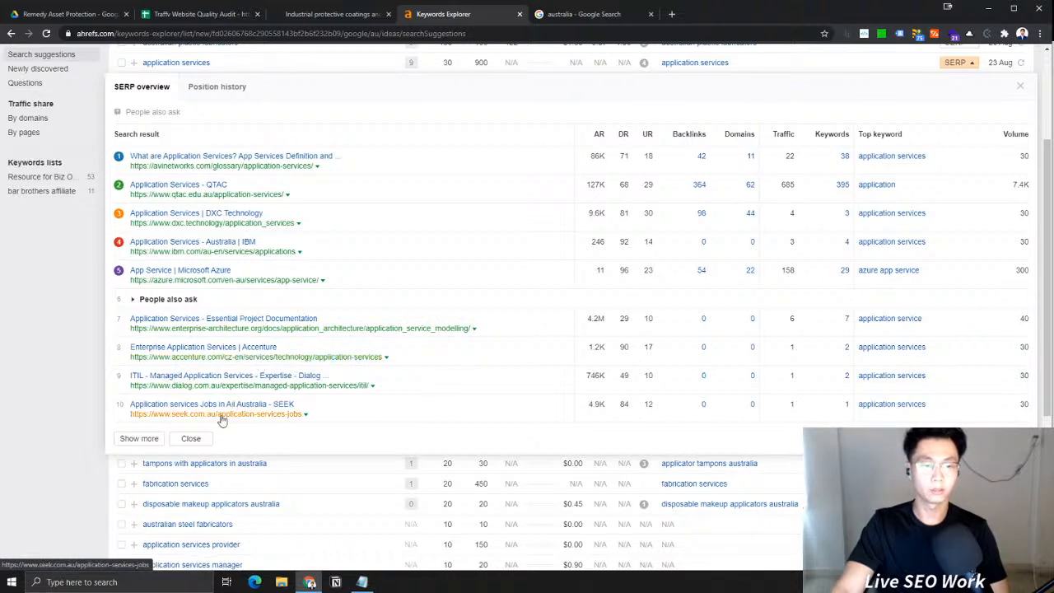
middle_click(218, 388)
Review the Remedy Applicators & Fabricators page again, including the paragraph on contractors lacking time or resources
click(329, 14)
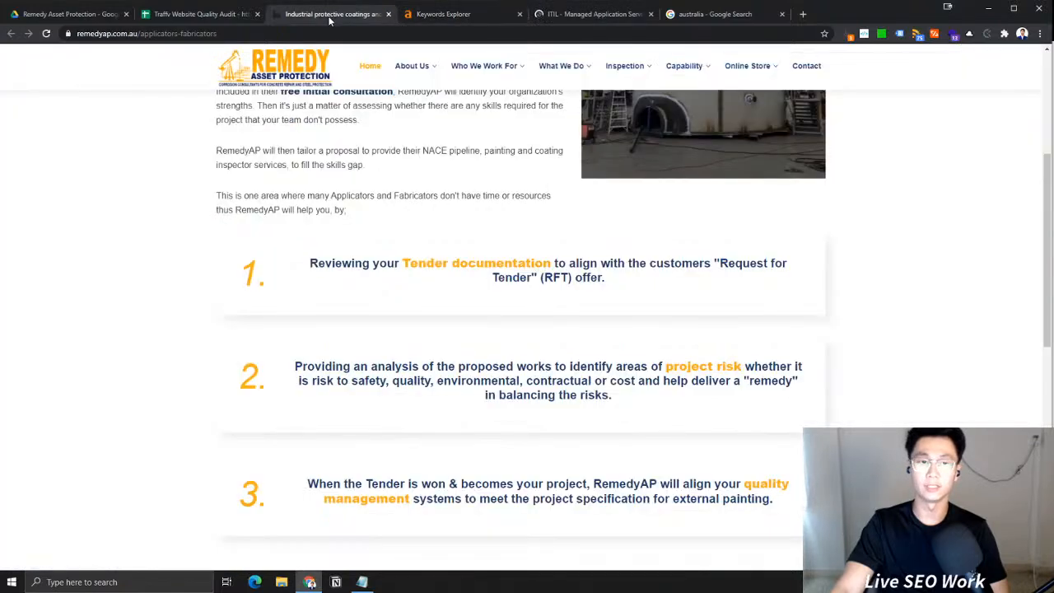
scroll(357, 185, up, 5)
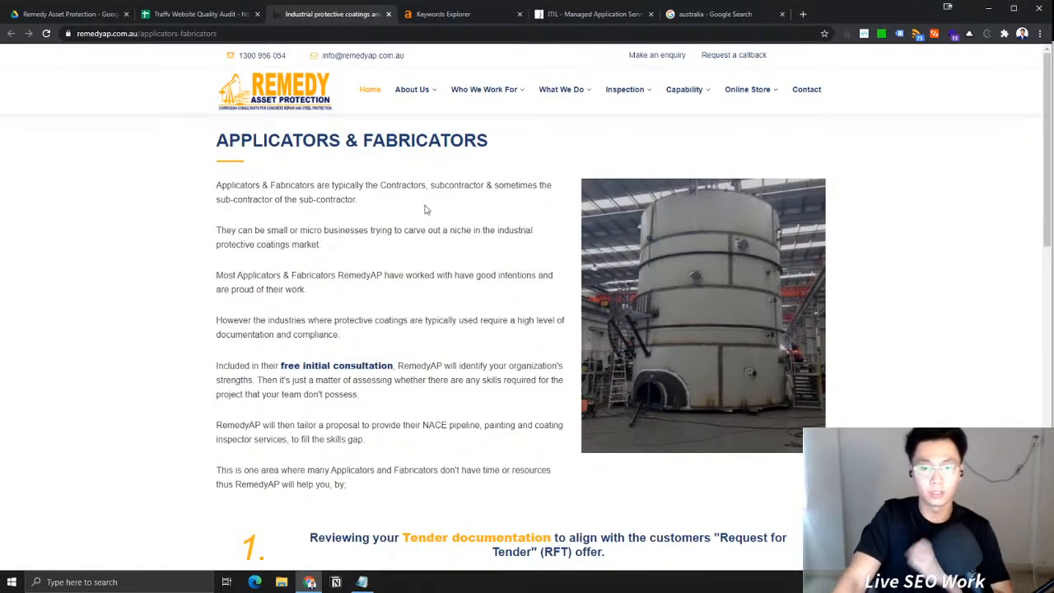
scroll(442, 201, down, 1)
scroll(442, 201, down, 2)
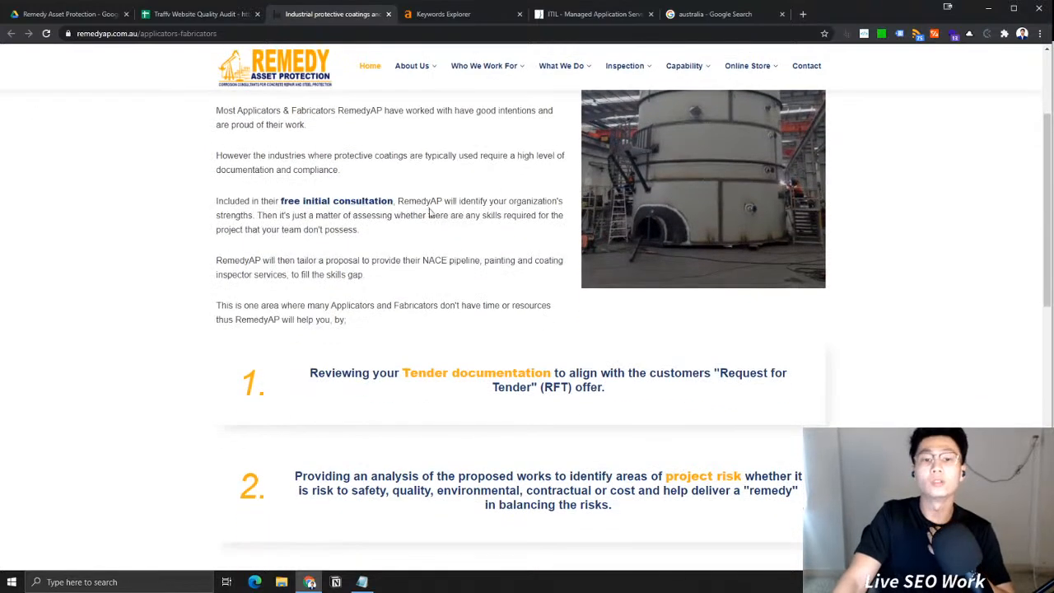
drag(237, 305, 533, 306)
click(415, 260)
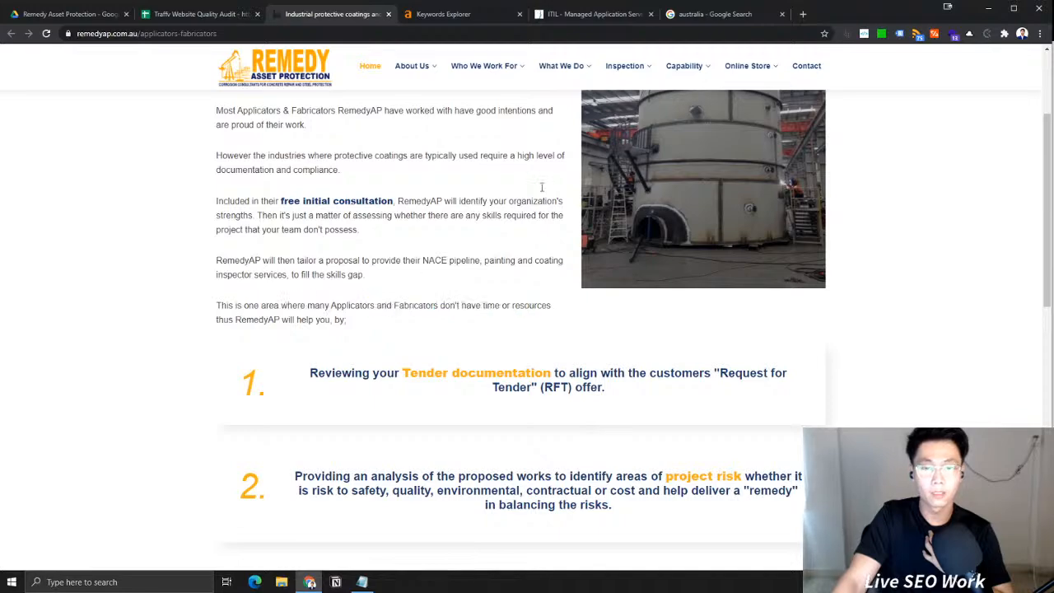
Read Dialog's Managed Application Services page, focusing on its opening definition of the service
click(595, 14)
scroll(504, 350, down, 4)
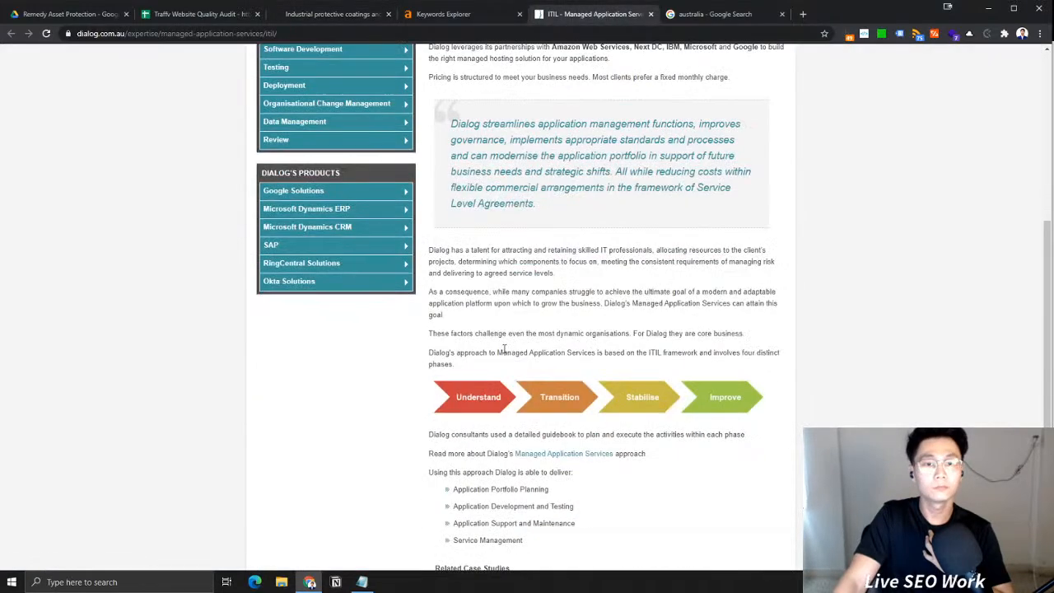
scroll(504, 350, up, 3)
scroll(507, 349, up, 1)
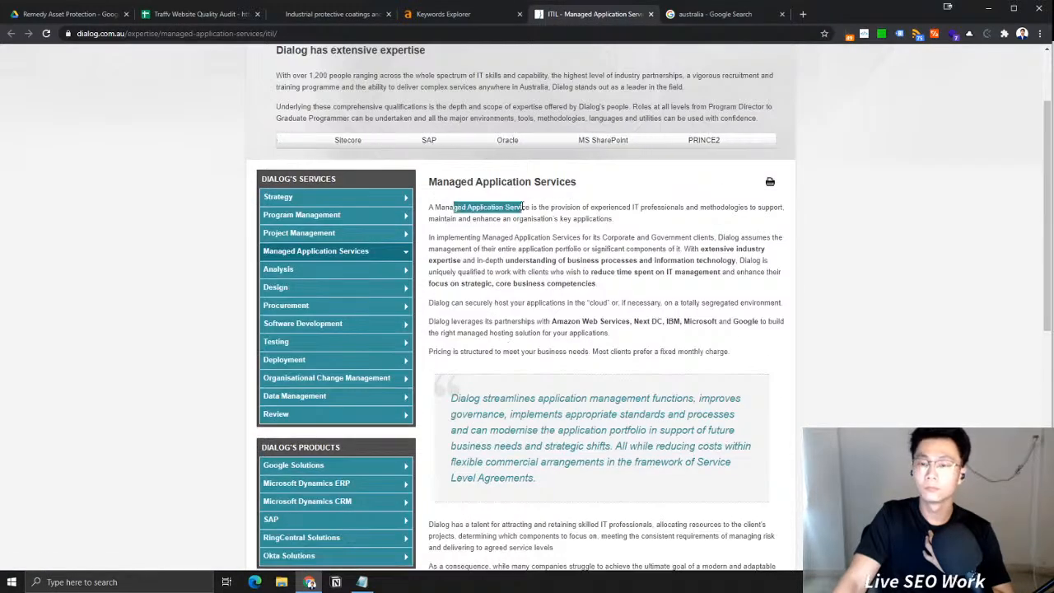
click(609, 208)
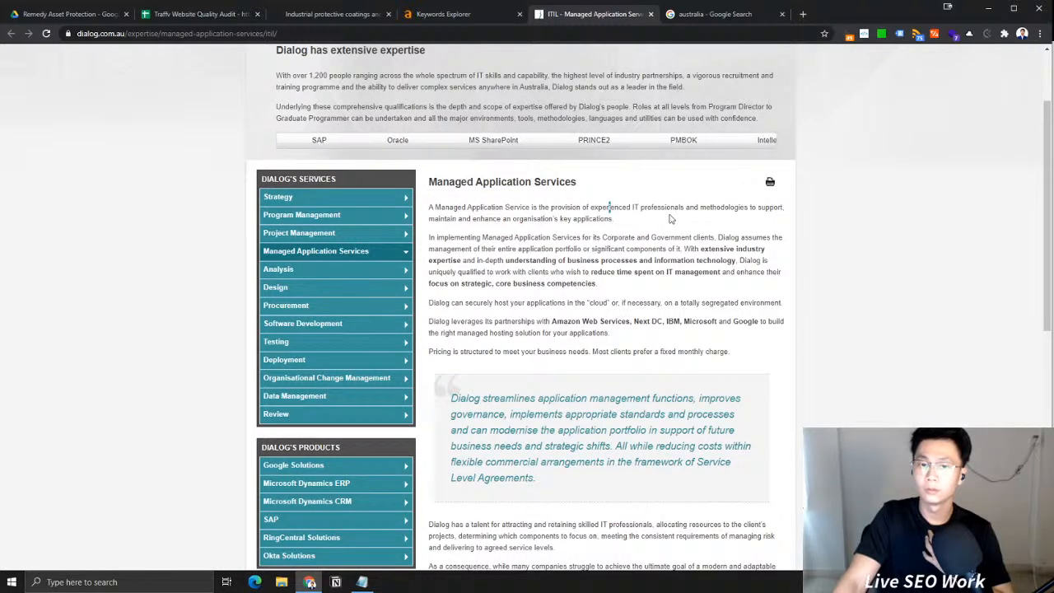
Close the Dialog page and the "australia" Google Search tab, returning to the keyword suggestions
click(651, 14)
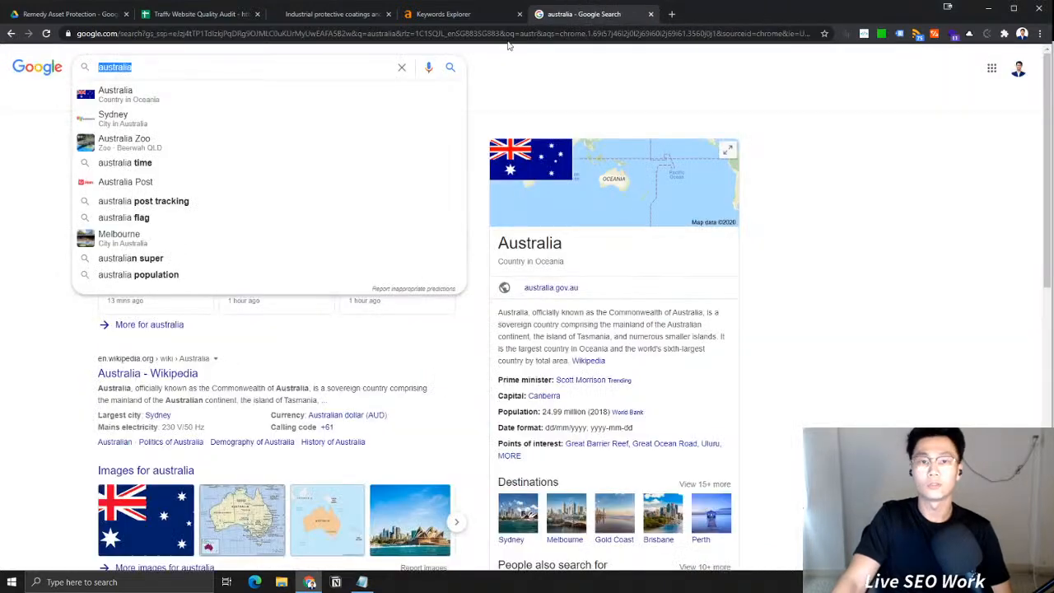
click(474, 20)
click(626, 15)
click(651, 14)
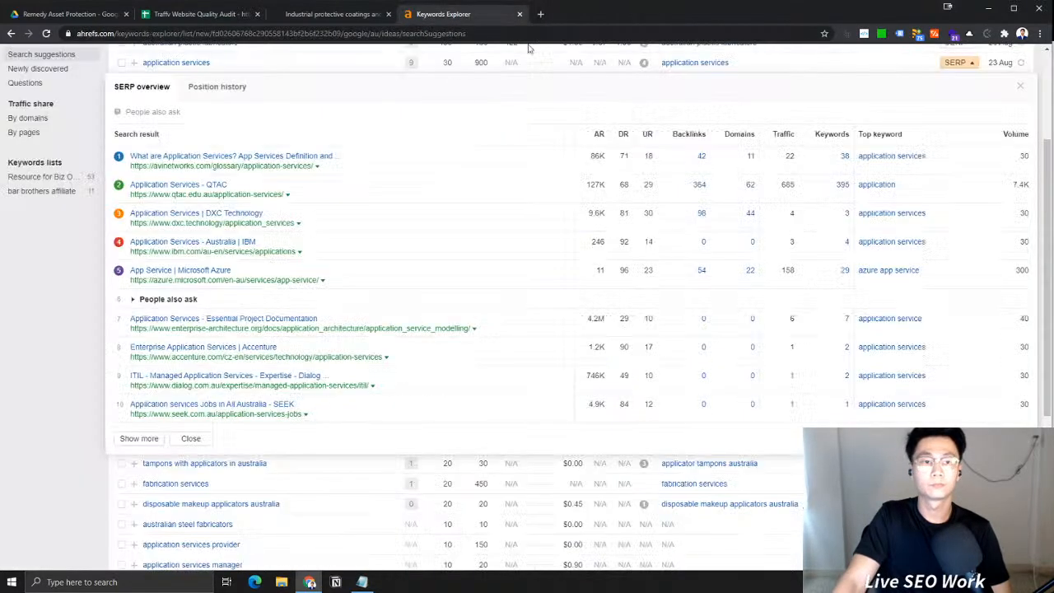
Switch the expanded SERP overview from "application services" to "fabrication services" and open the Ancon result in a new tab
scroll(960, 218, up, 3)
click(955, 227)
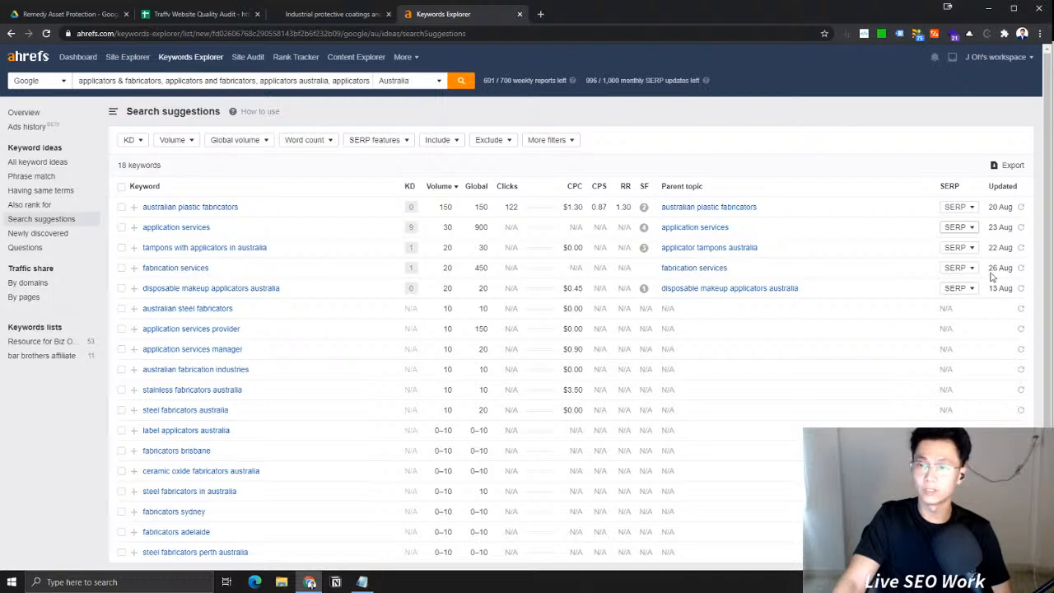
click(958, 268)
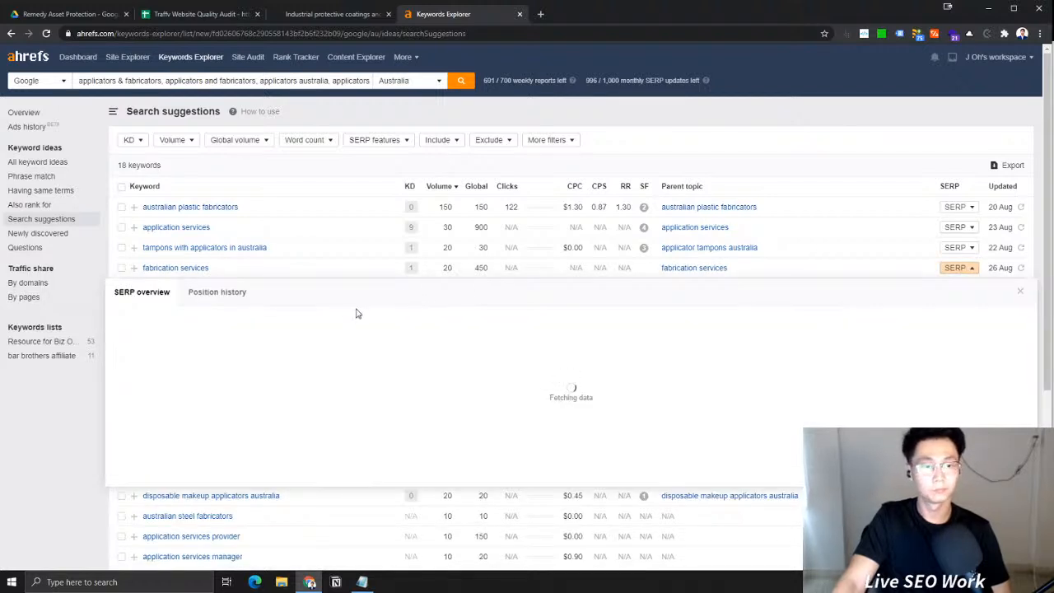
middle_click(198, 370)
click(581, 14)
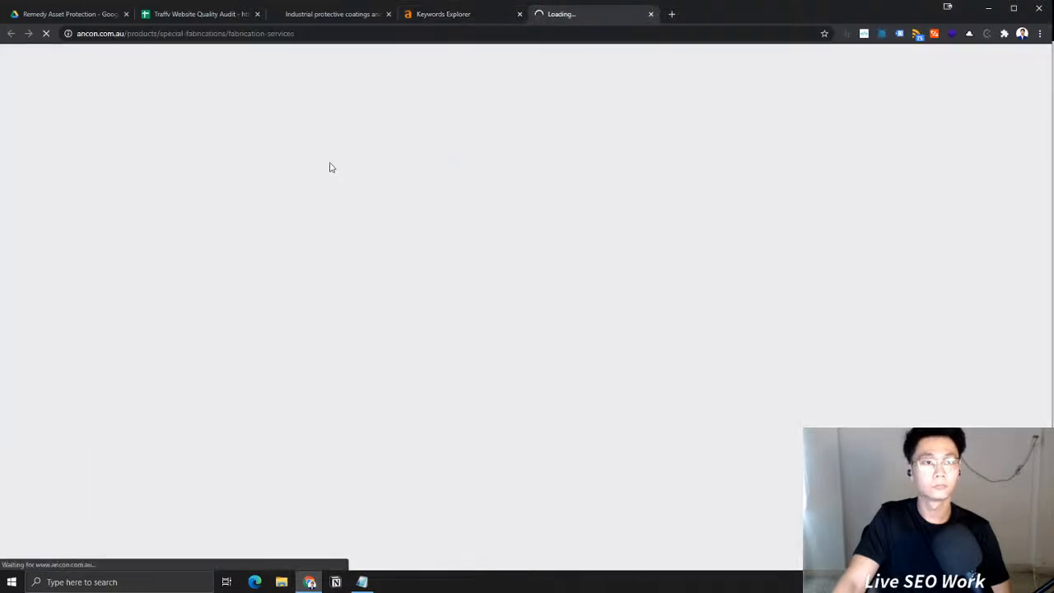
Read through Ancon's Fabrication Services page, from the service list and design service to quality approvals and surface finish
scroll(403, 275, down, 4)
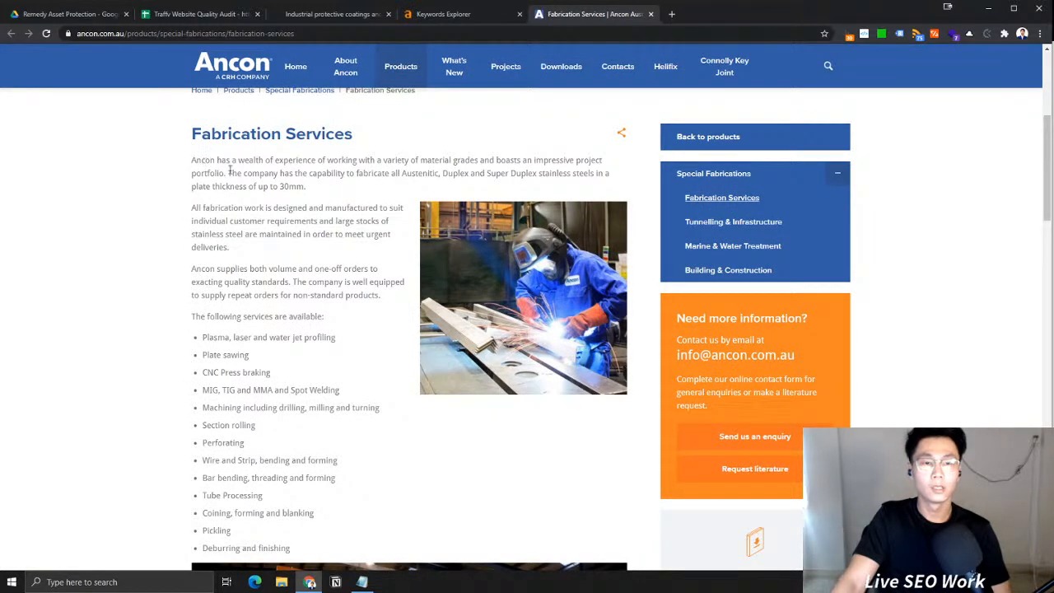
drag(244, 171, 328, 173)
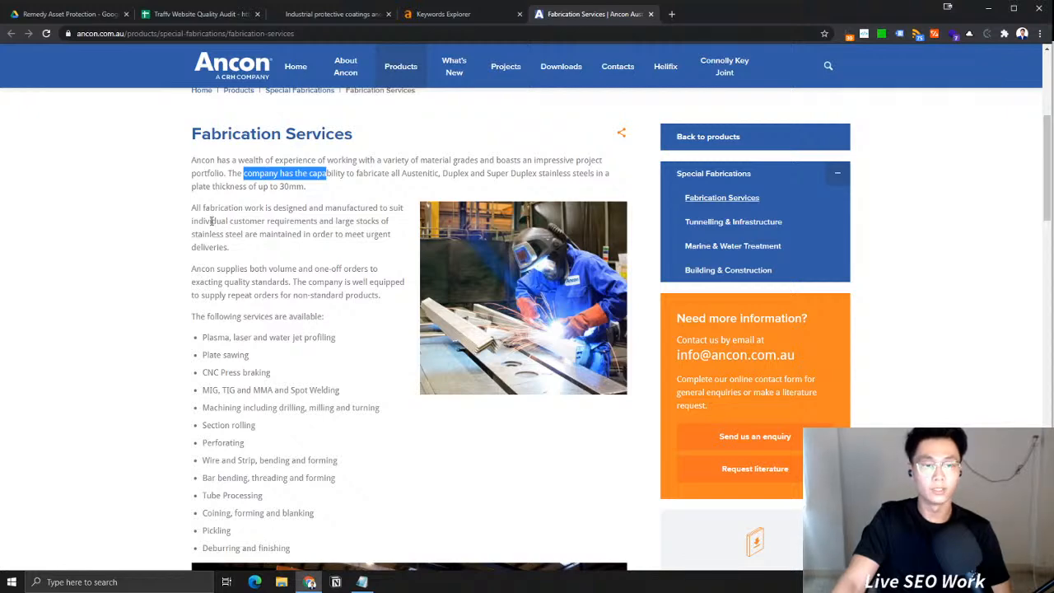
scroll(420, 224, down, 6)
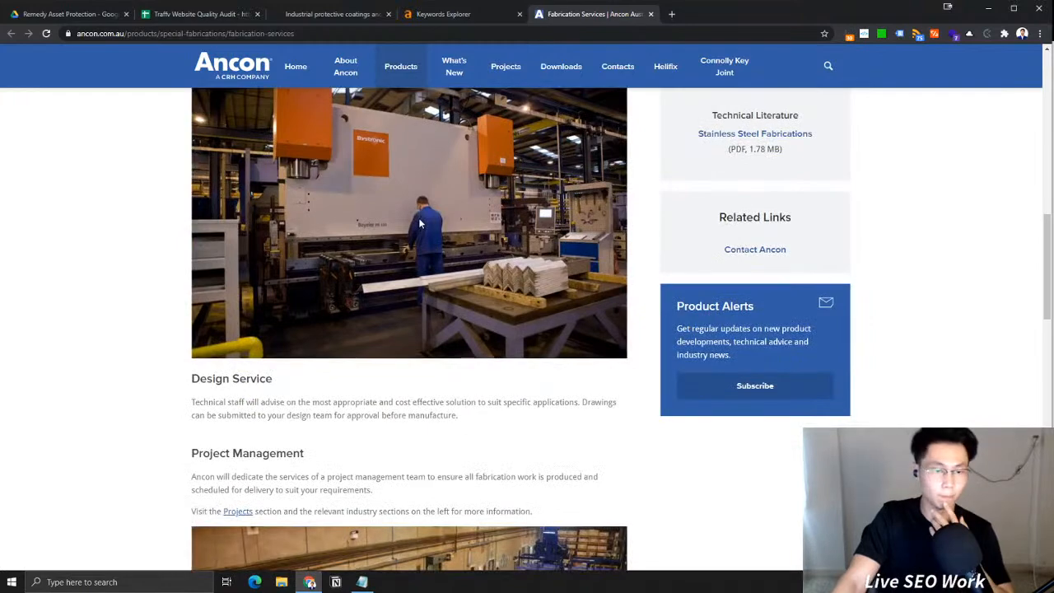
scroll(420, 224, down, 3)
drag(237, 239, 533, 313)
click(357, 253)
drag(334, 256, 545, 257)
click(438, 256)
scroll(467, 256, down, 7)
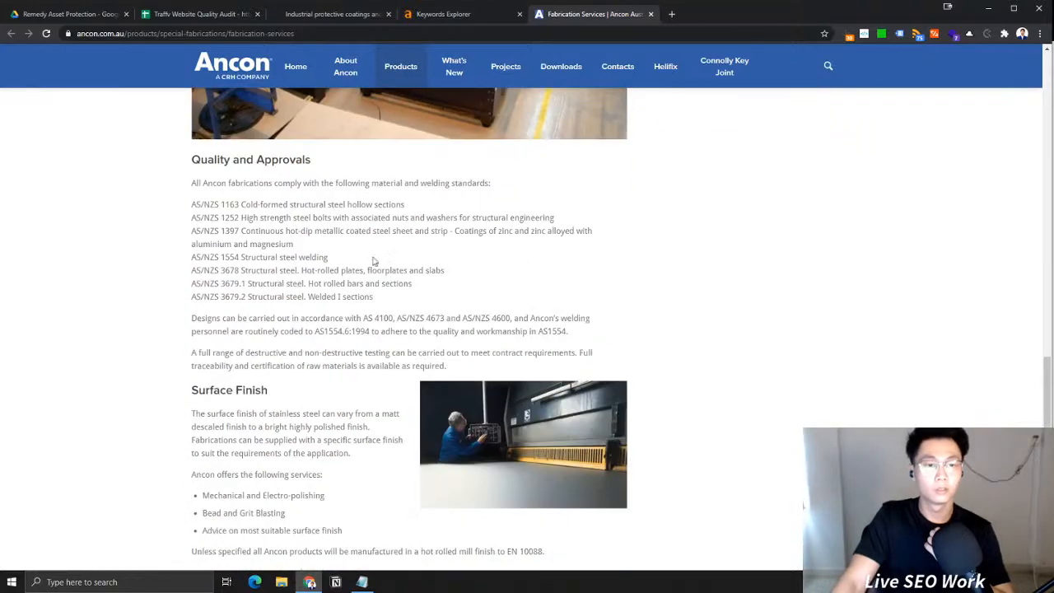
Finish reading Ancon's quality approvals and compare them with the introduction on Remedy's Applicators & Fabricators page
drag(242, 204, 287, 368)
scroll(319, 307, down, 6)
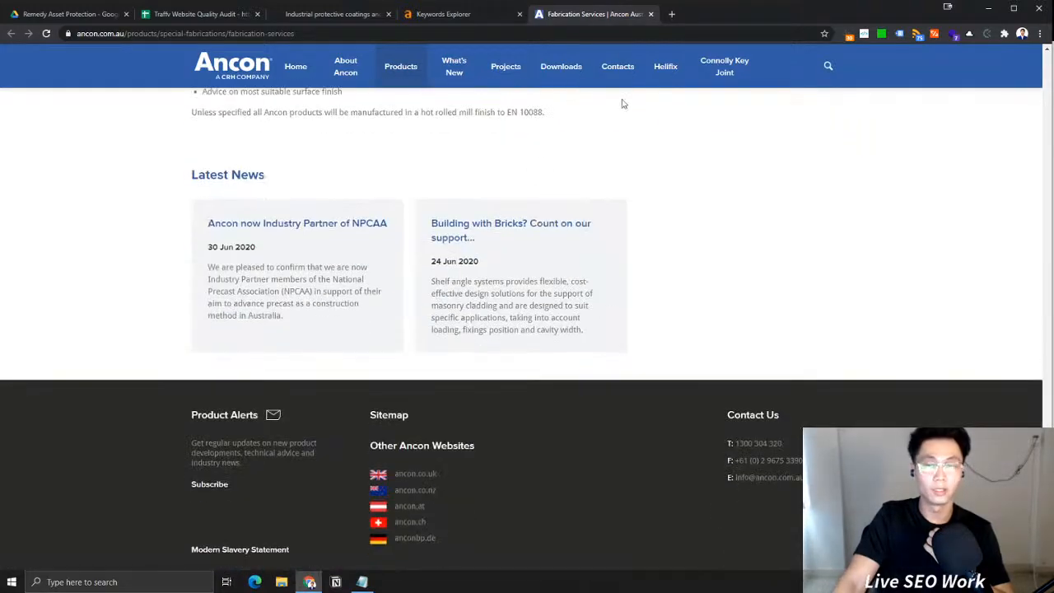
click(339, 14)
scroll(375, 284, up, 2)
drag(286, 203, 392, 278)
scroll(412, 292, down, 1)
scroll(442, 307, down, 2)
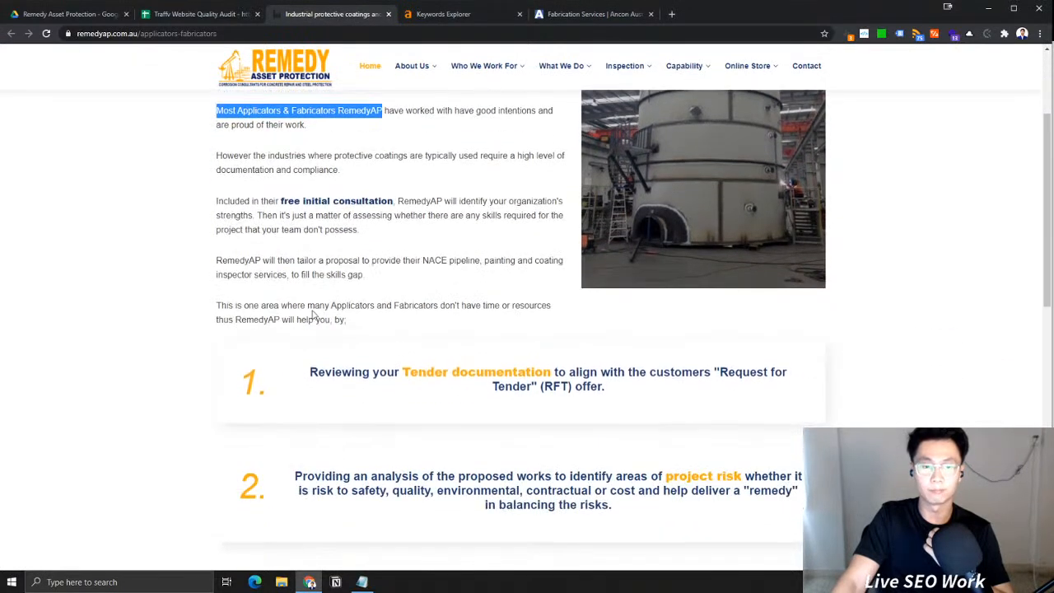
Examine the numbered service points on Remedy's page, focusing on project risk and Quality Assurance manager, and switch to the Ancon page
scroll(441, 252, down, 3)
drag(362, 216, 630, 223)
click(765, 226)
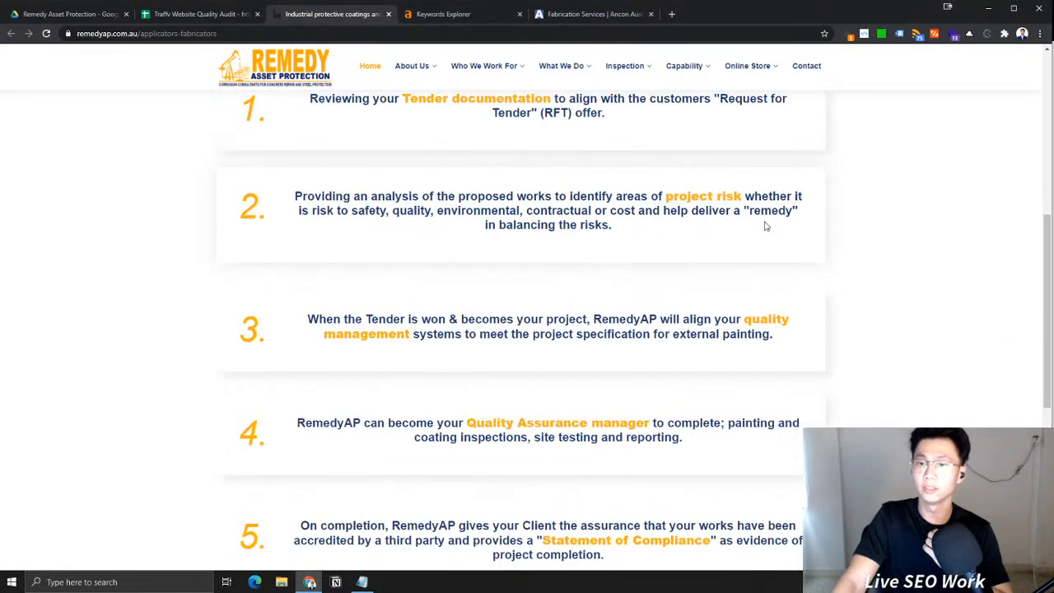
scroll(536, 384, down, 2)
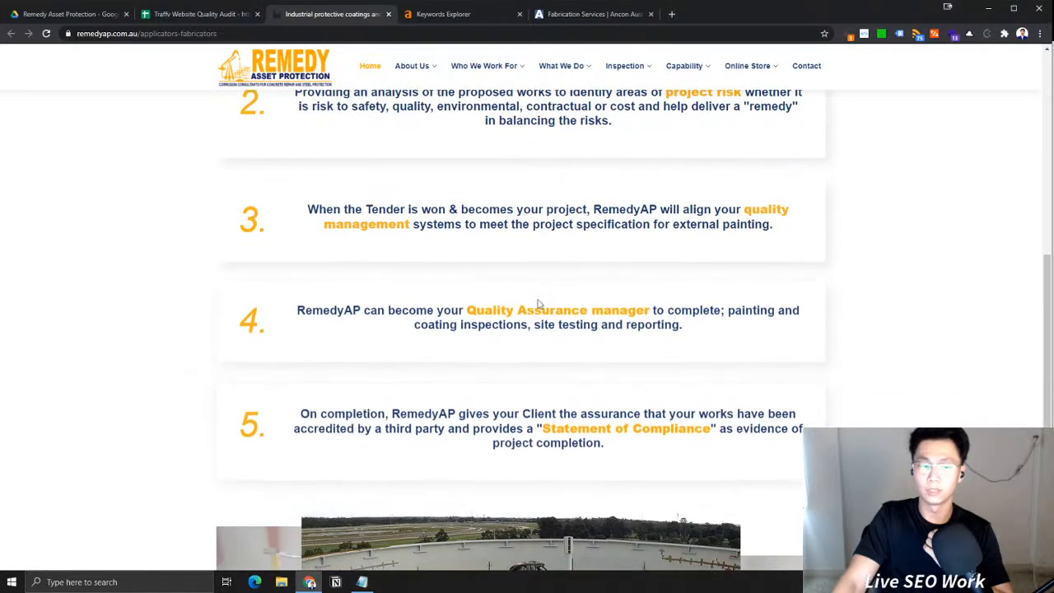
drag(466, 310, 652, 310)
click(665, 302)
click(593, 14)
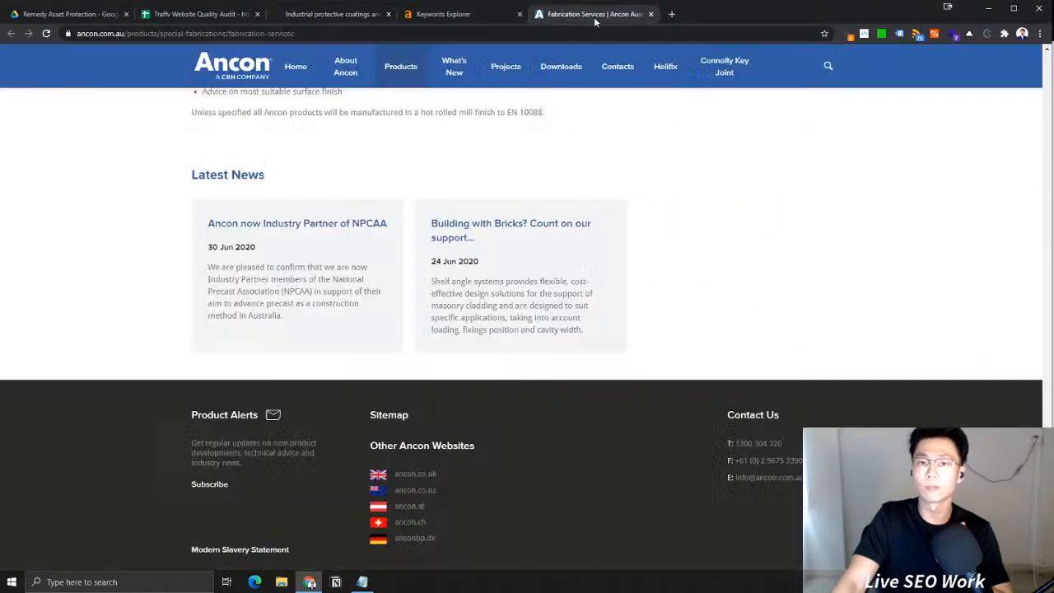
Collapse the SERP overview of "fabrication services" and add that keyword below the seed keywords in Notepad
click(419, 15)
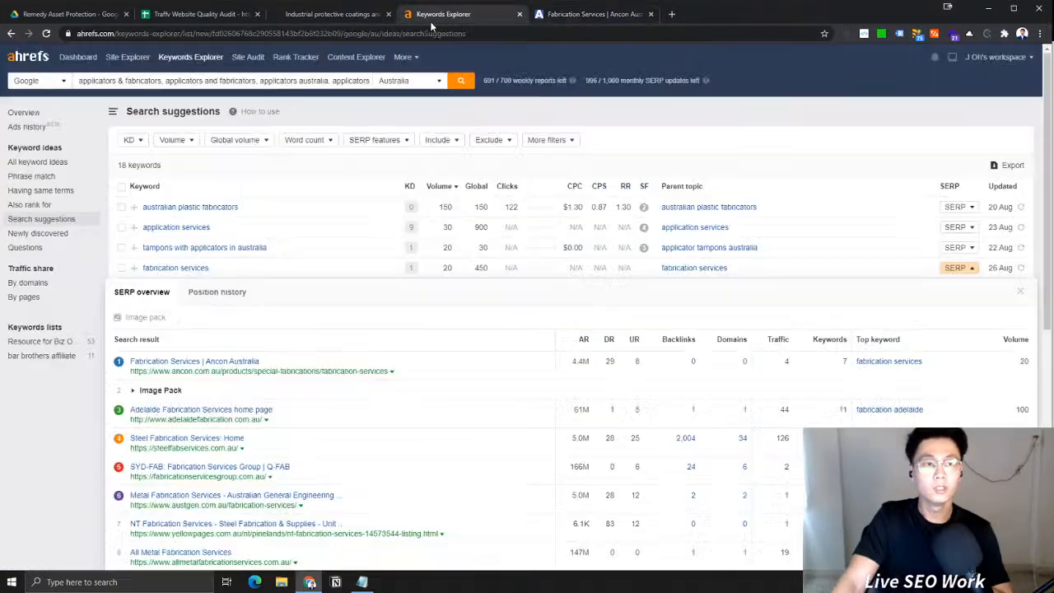
click(954, 275)
drag(296, 288, 144, 267)
click(362, 582)
right_click(362, 582)
click(885, 180)
key(Return)
key(Return)
text(fabrication services)
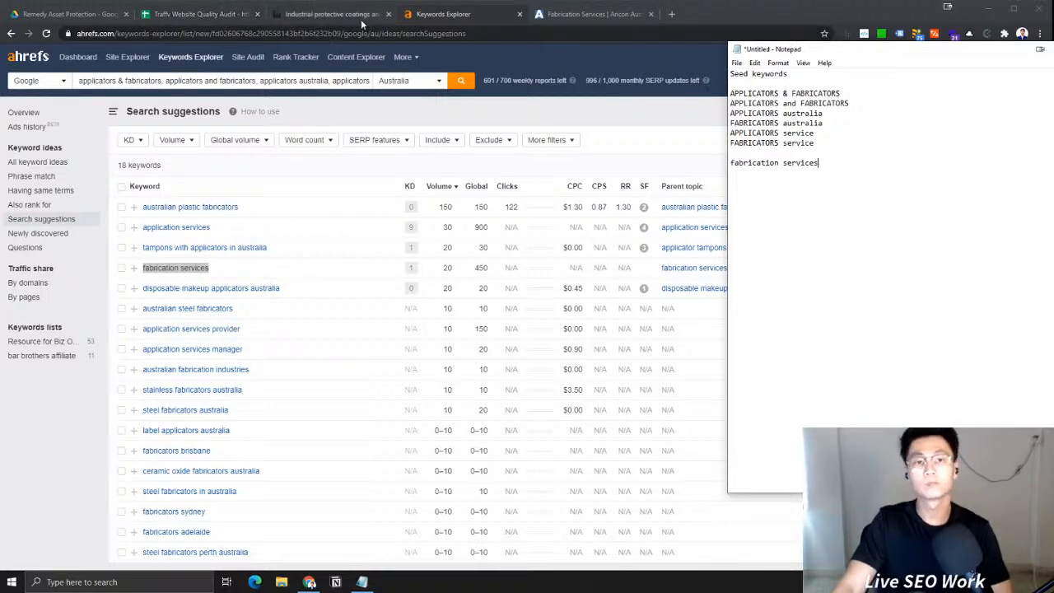
click(219, 17)
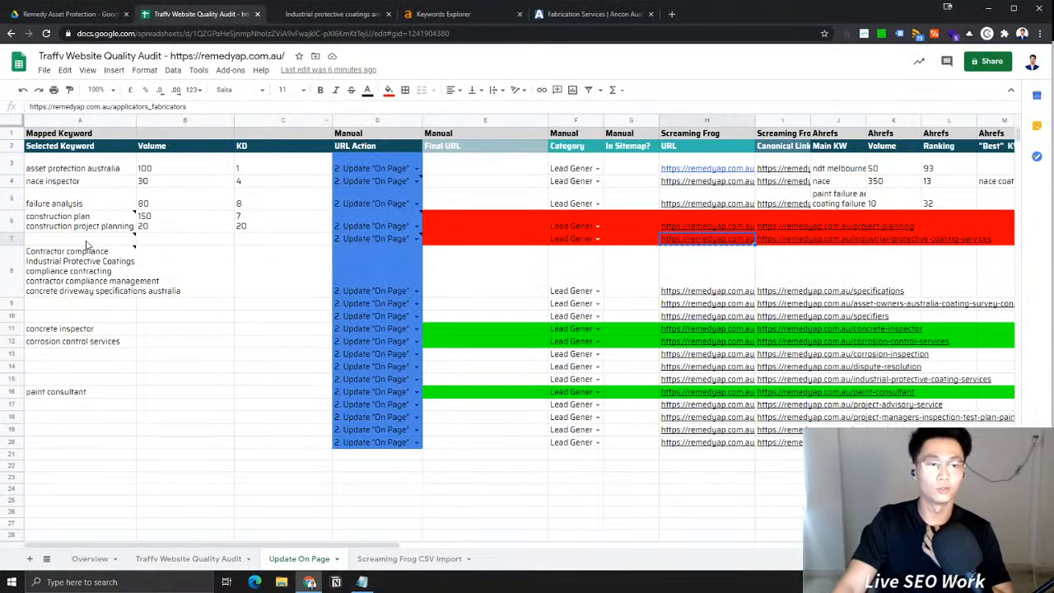
click(568, 14)
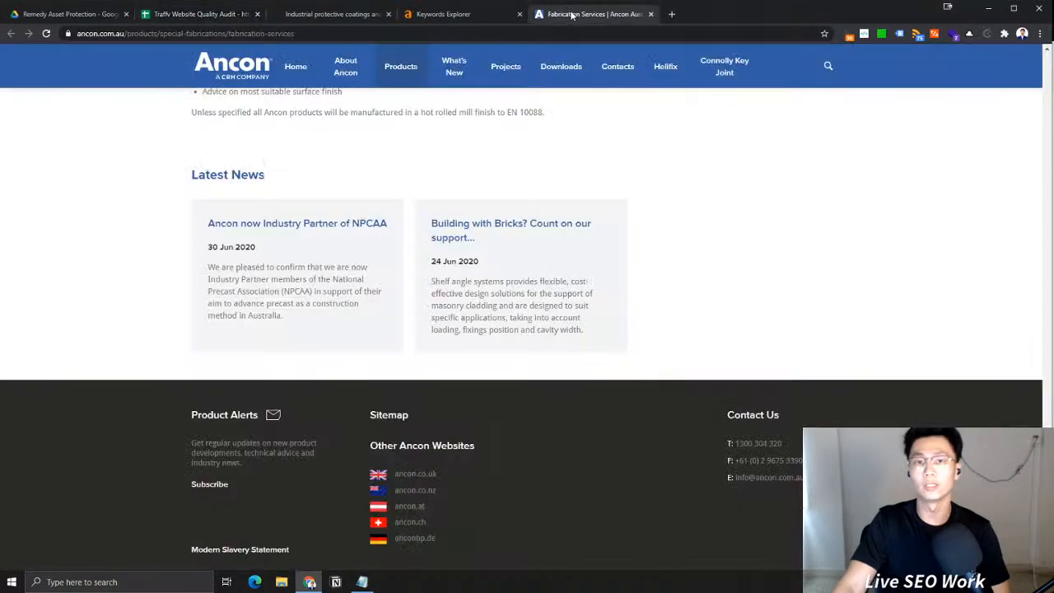
Refresh the metrics of "stainless fabricators australia" and "application services manager" in the keyword suggestions and close the Ancon page
click(421, 15)
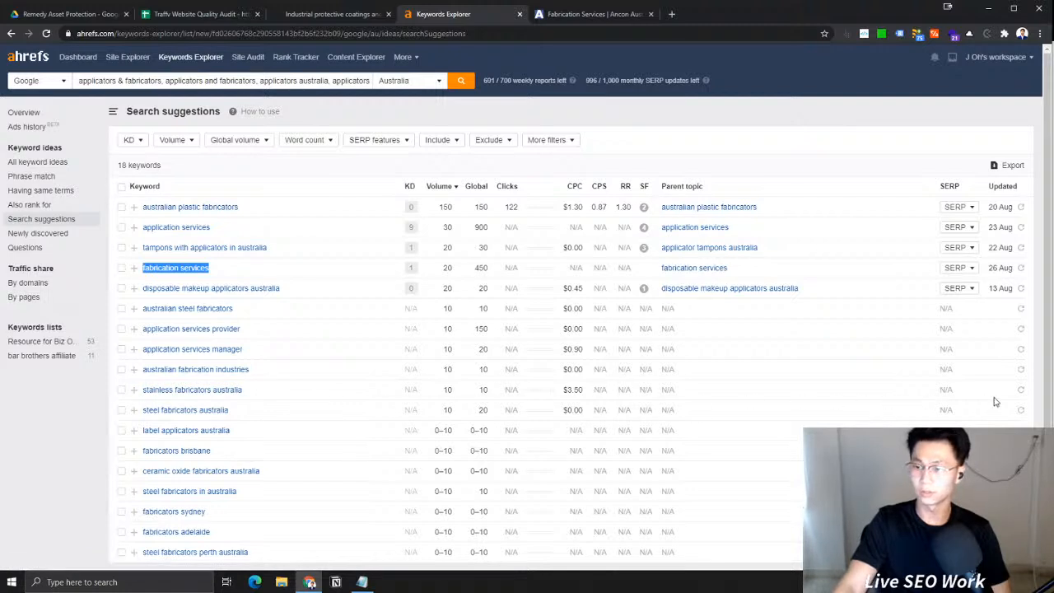
click(1020, 392)
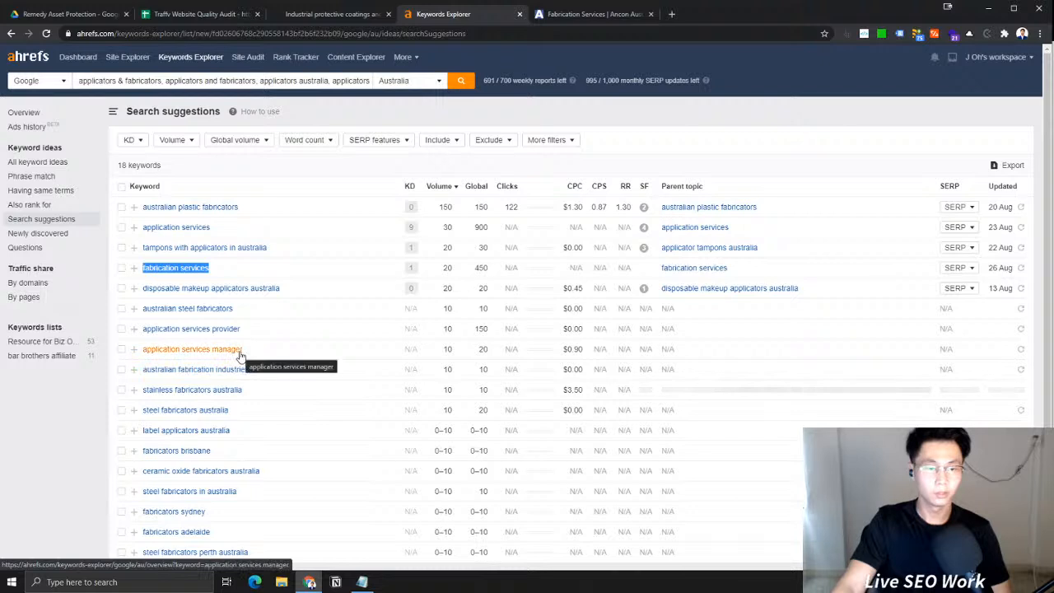
click(1020, 349)
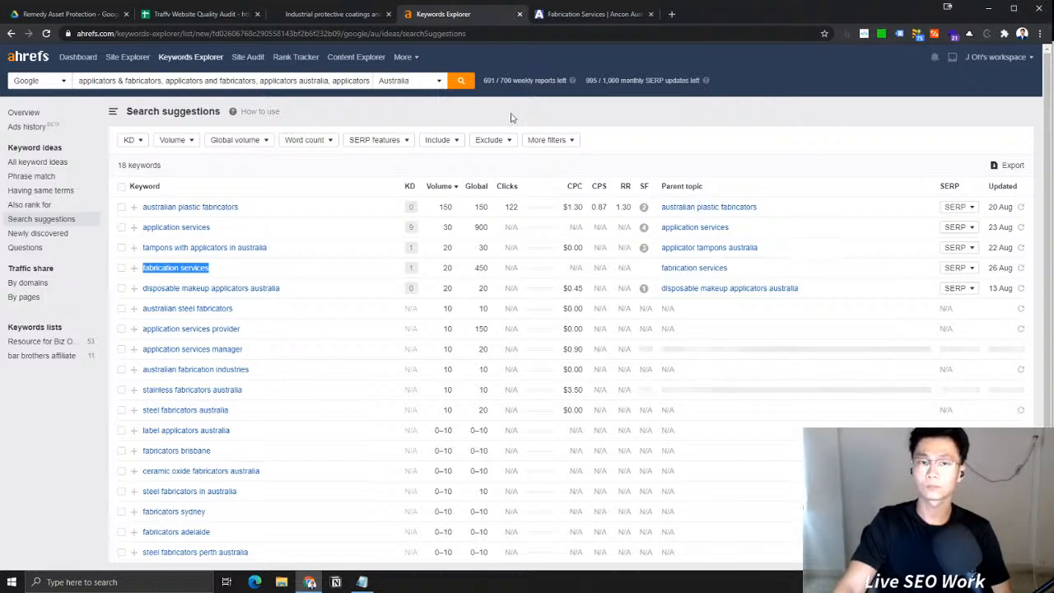
click(567, 15)
click(650, 14)
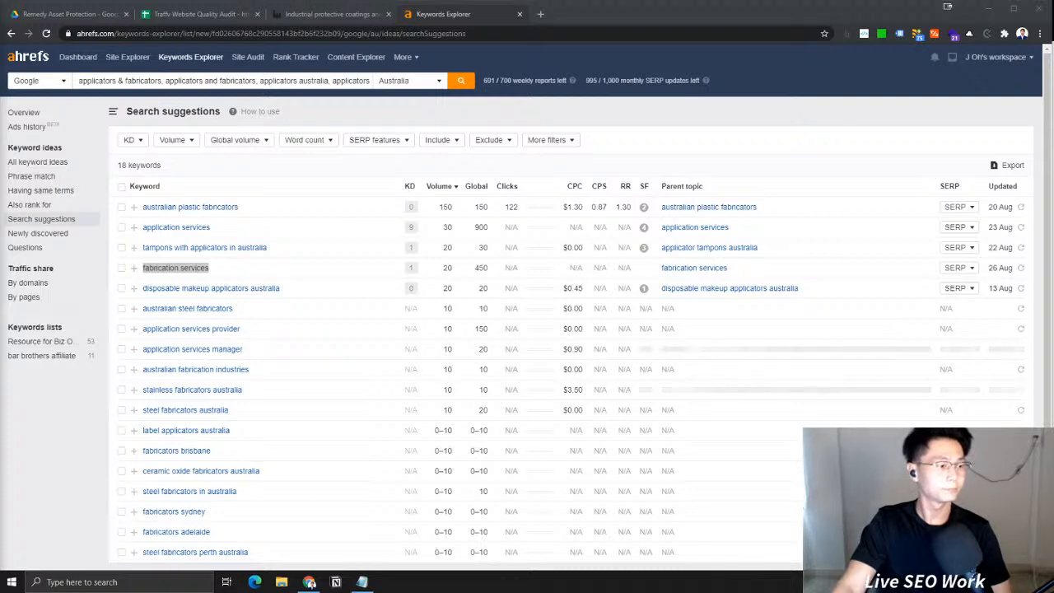
key(alt+Tab)
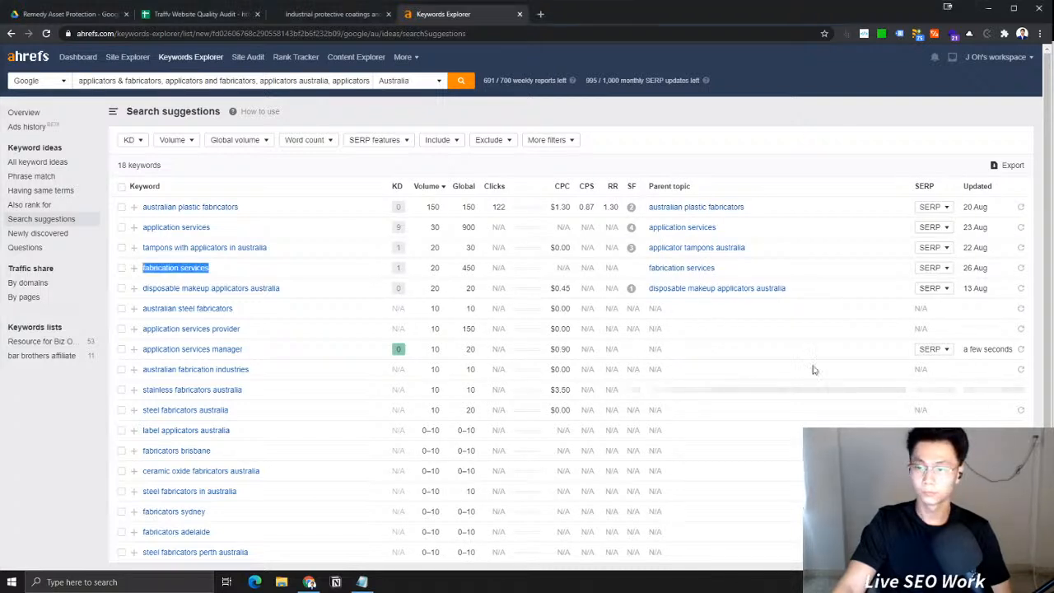
Expand the SERP overview of "application services manager", check the intent of its ranking pages, and collapse it
click(931, 349)
scroll(271, 370, down, 3)
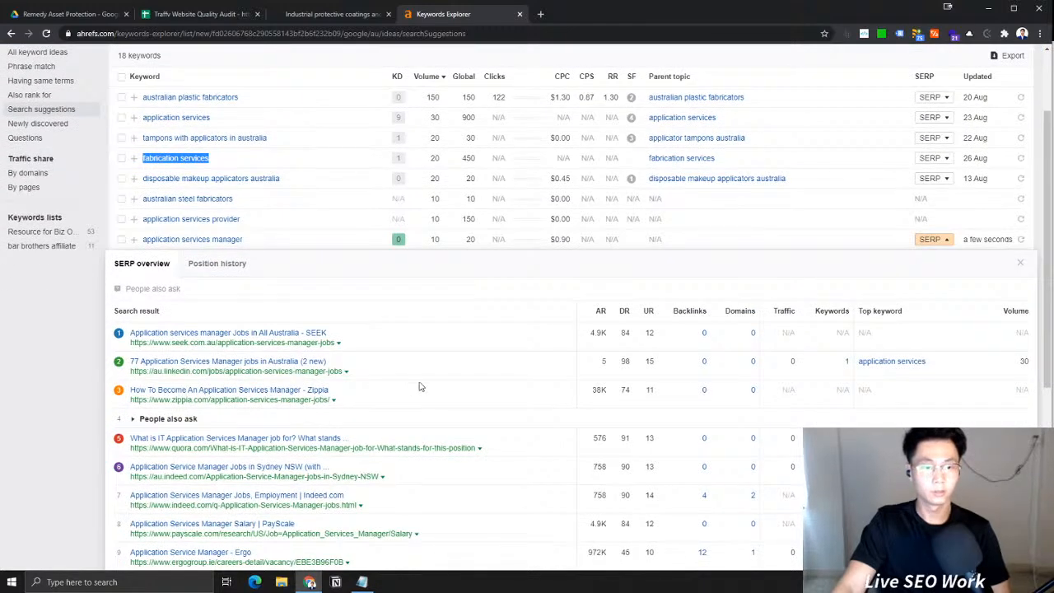
scroll(414, 387, down, 2)
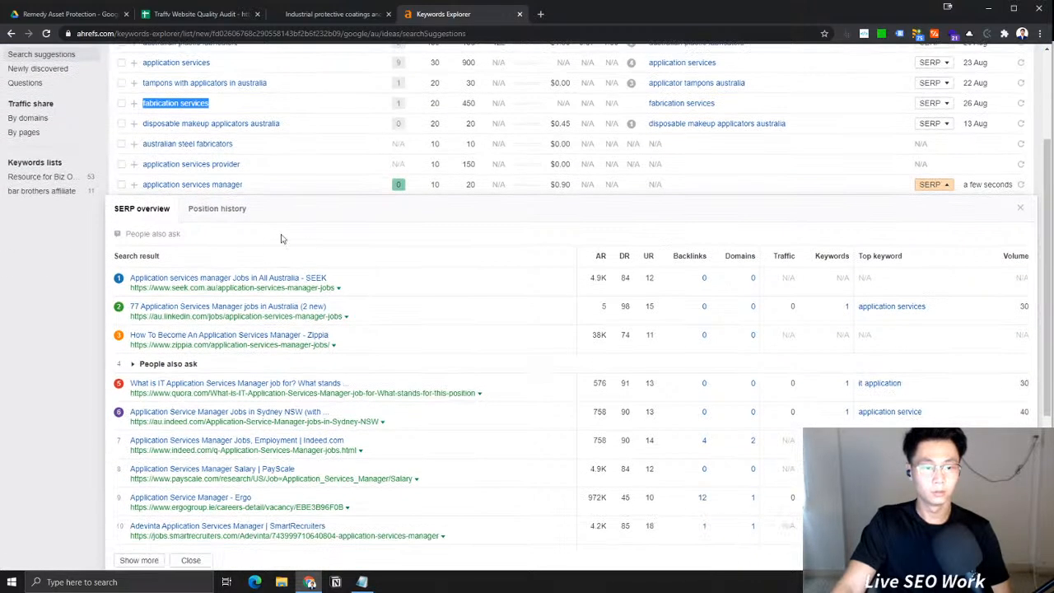
click(933, 184)
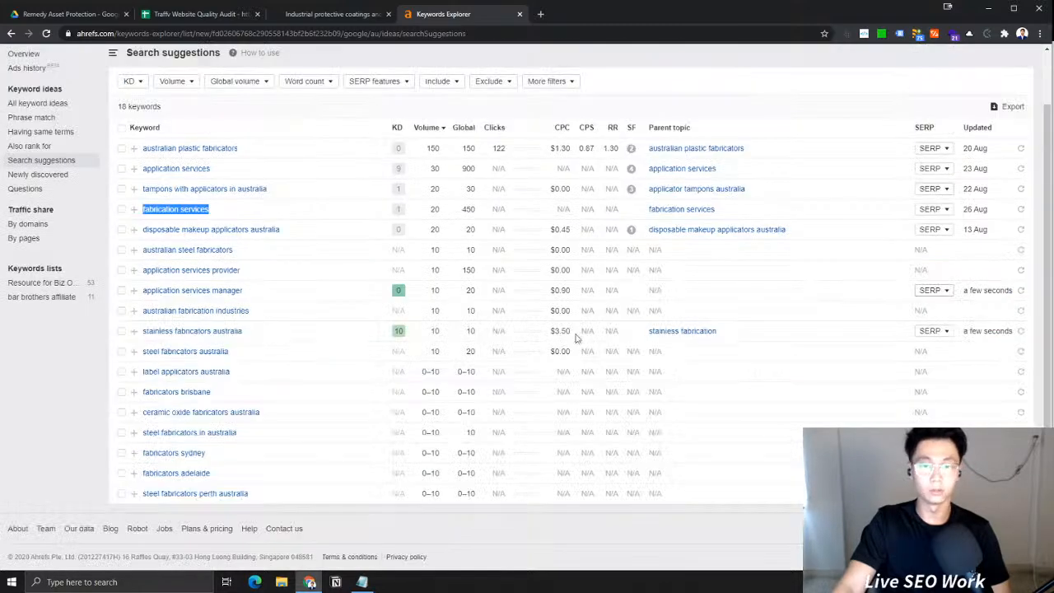
Expand the SERP overview of "stainless fabricators australia" and open the stainlessfabaus.com.au and hipages results in new tabs
click(931, 331)
scroll(349, 370, down, 5)
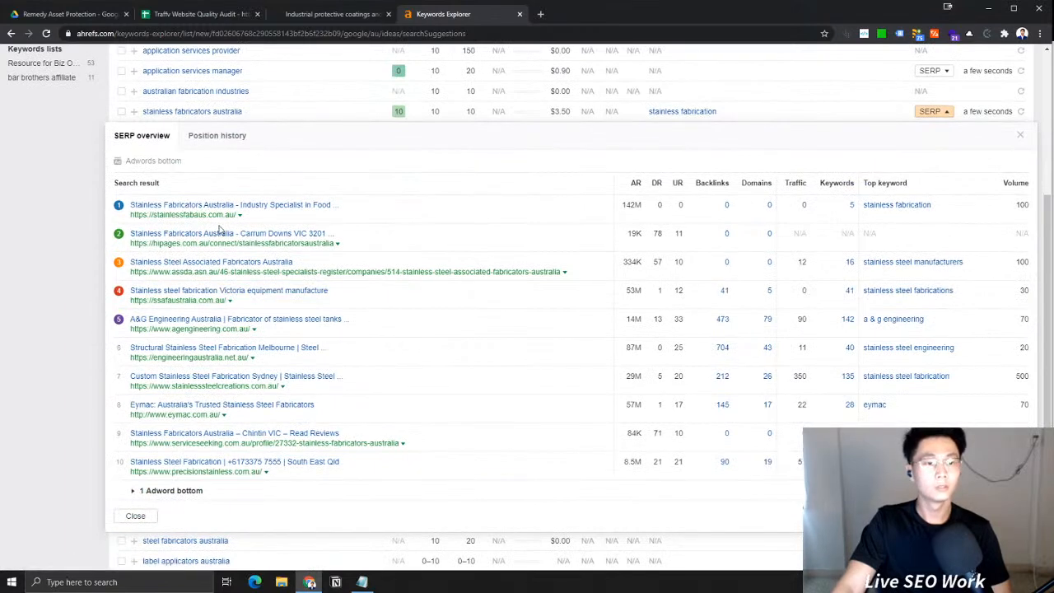
middle_click(223, 216)
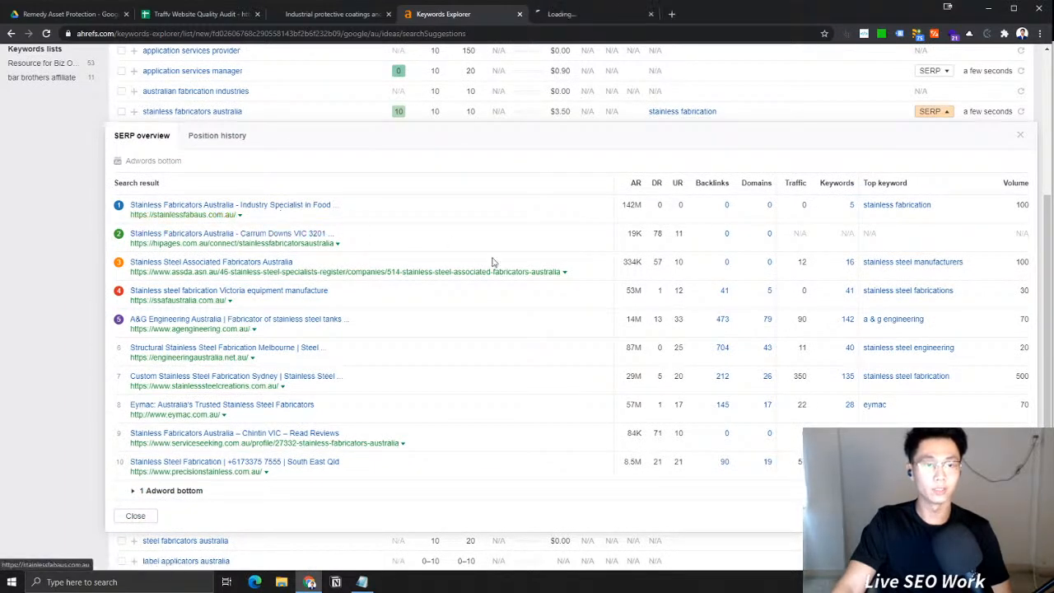
middle_click(281, 244)
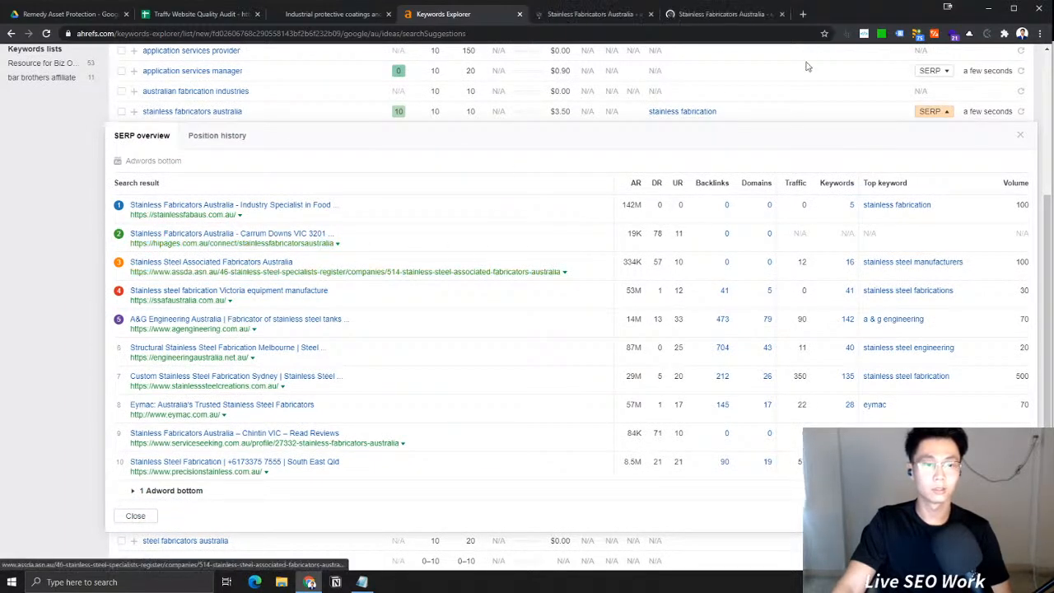
Read the Stainless Fabricators Australia homepage, from its industry specialties to its workshop and on-site services
click(574, 22)
drag(354, 322, 550, 322)
click(531, 328)
scroll(526, 332, down, 1)
scroll(526, 331, down, 3)
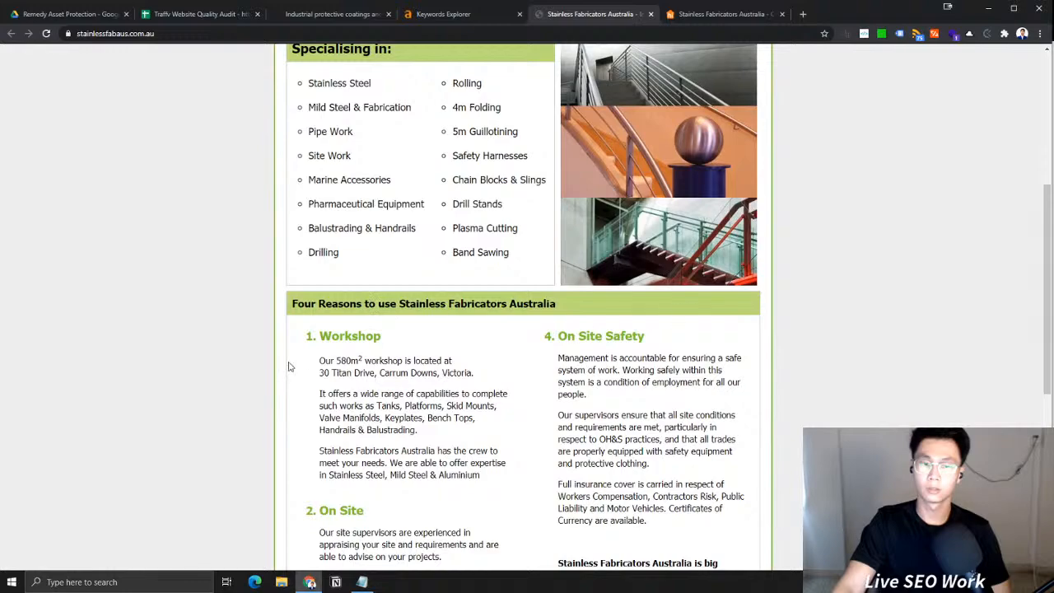
drag(363, 373, 425, 451)
scroll(601, 353, down, 3)
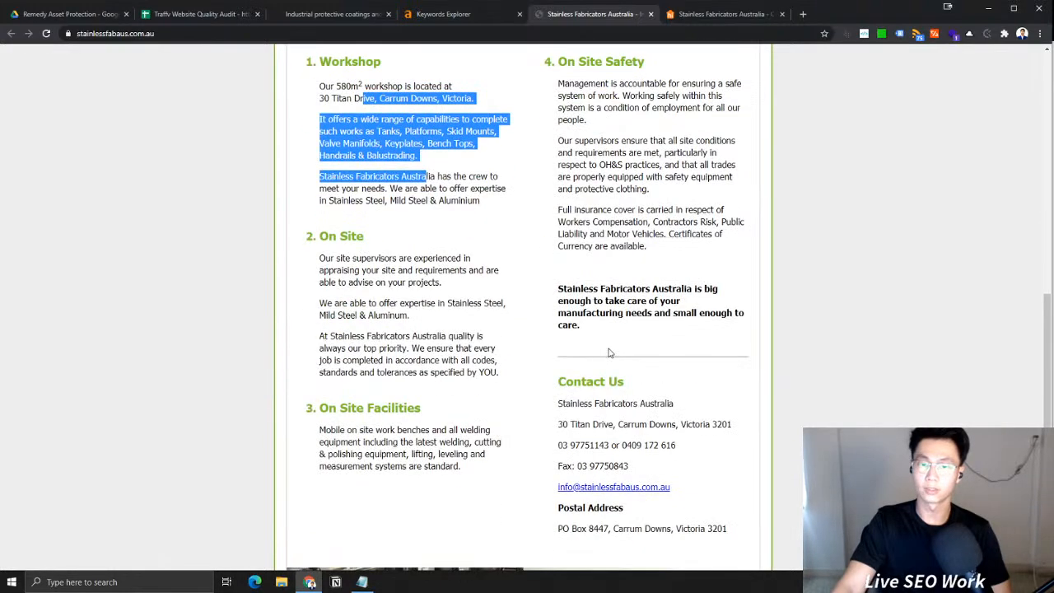
scroll(609, 352, up, 4)
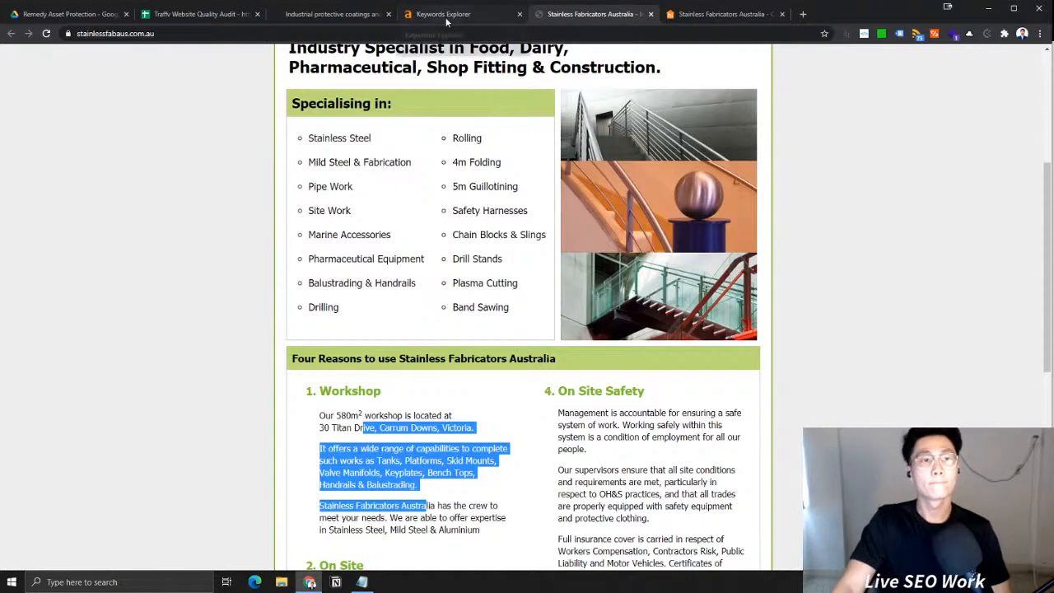
Read the Stainless Fabricators Australia profile on hipages, including its list of services, and return to the keyword suggestions
click(446, 16)
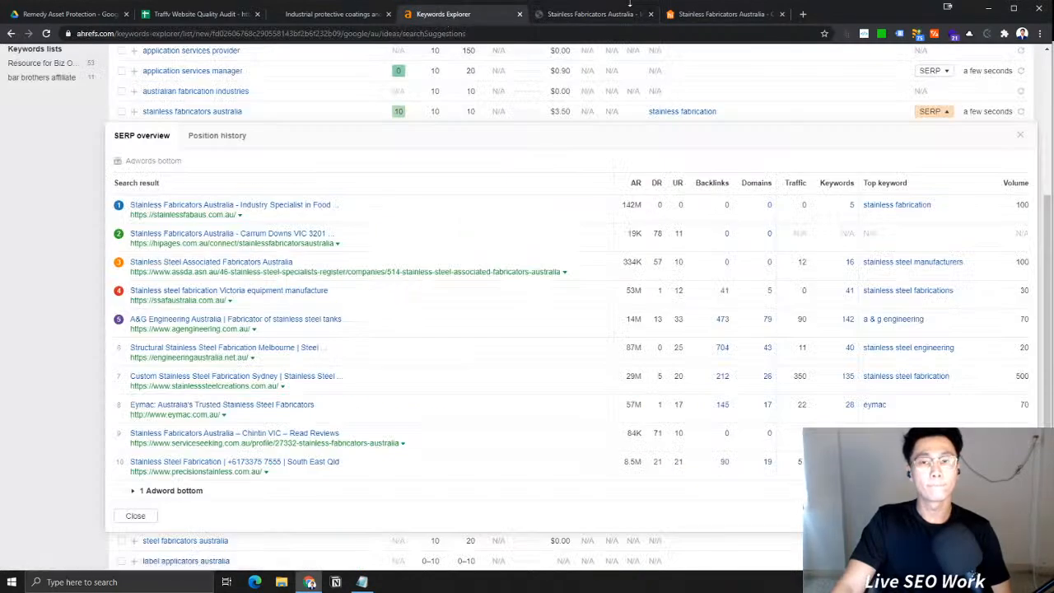
click(735, 15)
scroll(424, 297, down, 4)
scroll(428, 297, up, 3)
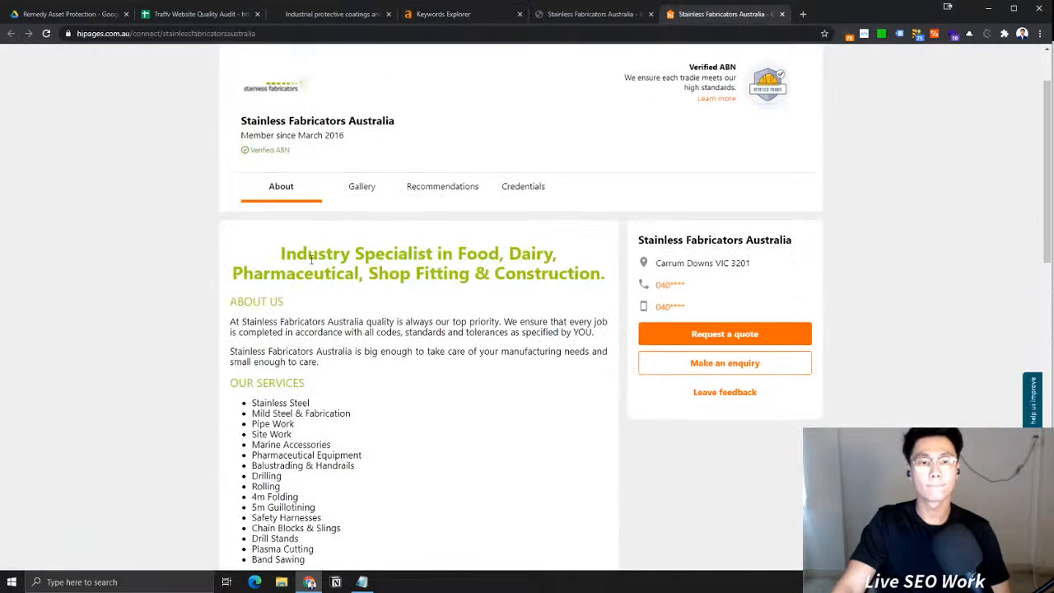
scroll(521, 321, down, 3)
scroll(517, 317, up, 2)
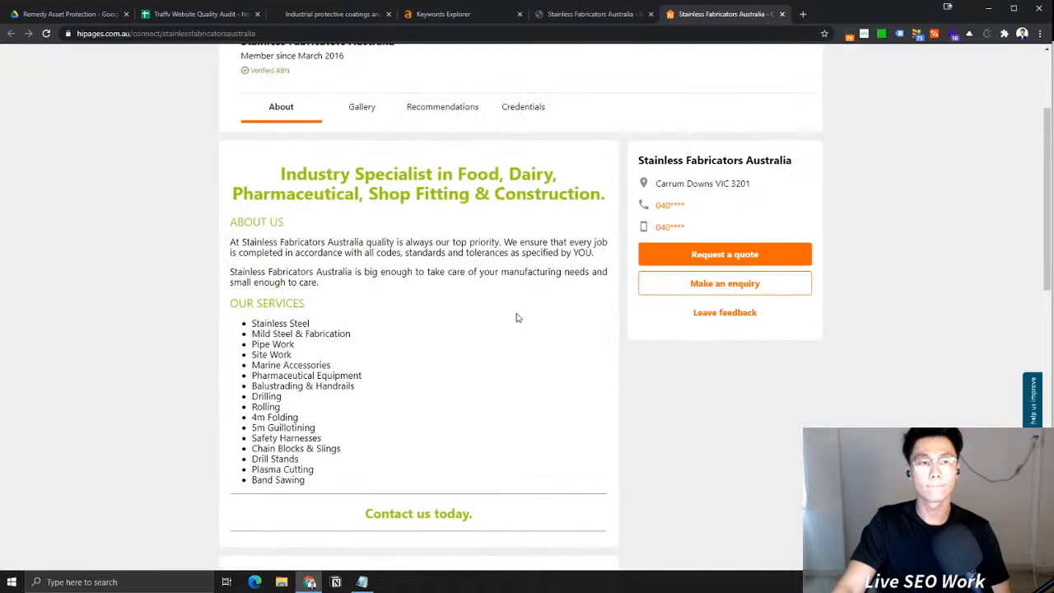
click(601, 15)
click(445, 14)
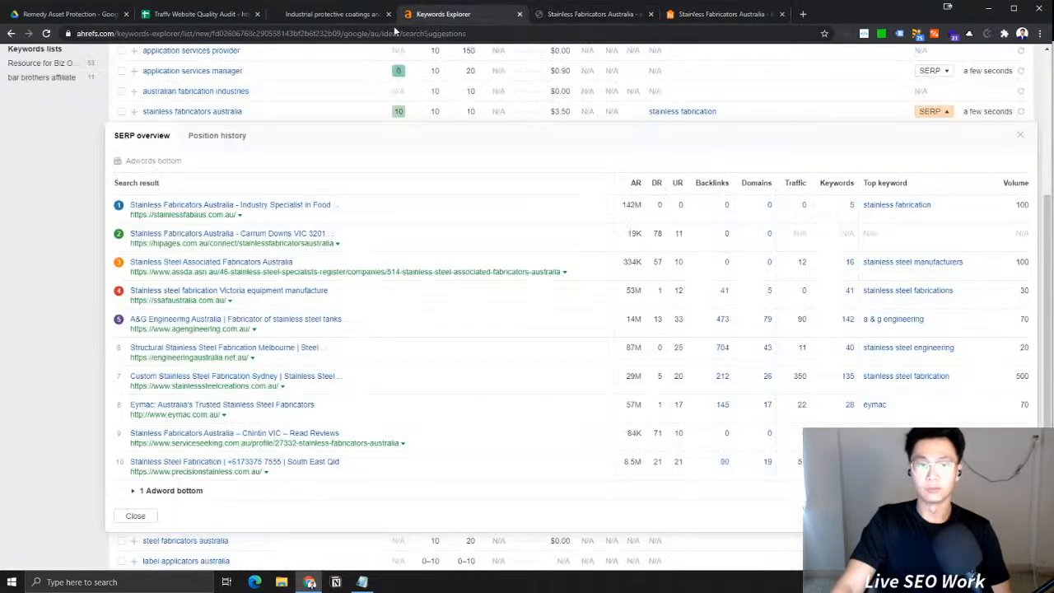
Add "stainless fabricators australia" to the Notepad keyword list and collapse its SERP overview in the suggestions
click(363, 581)
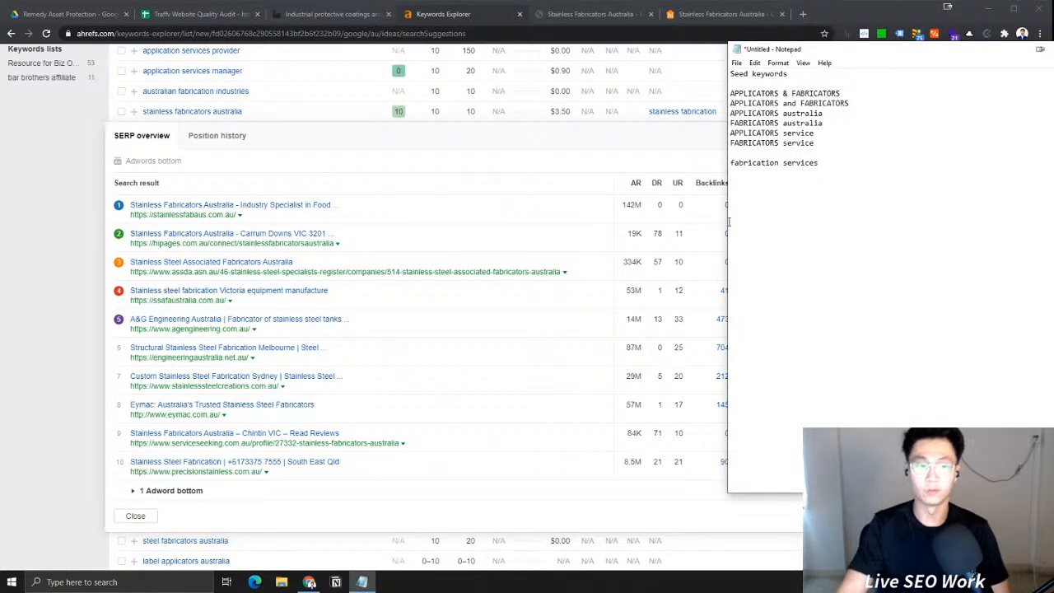
scroll(247, 272, up, 2)
drag(247, 277, 158, 276)
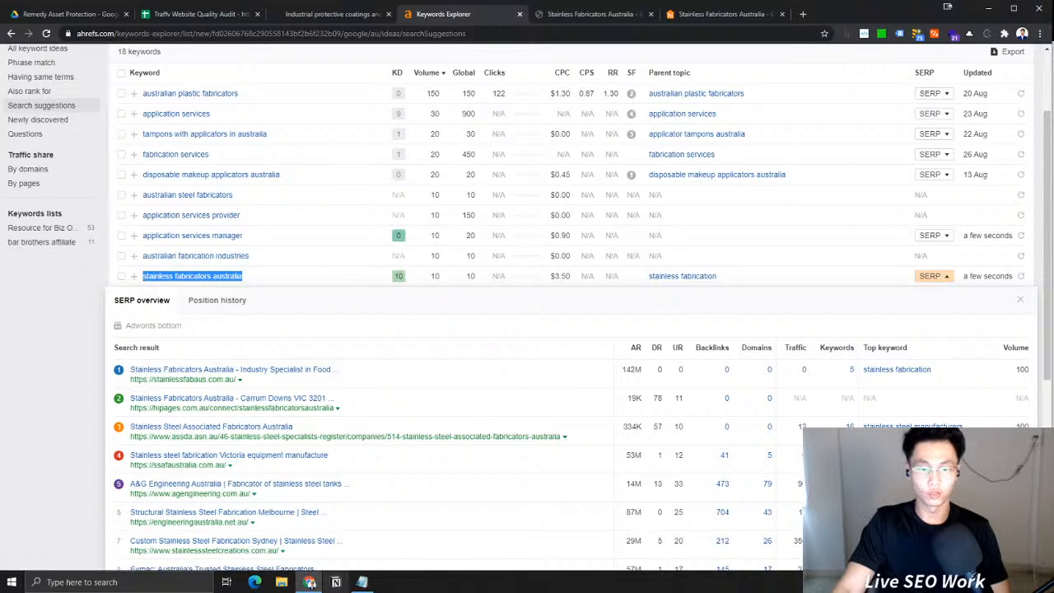
click(359, 582)
text(stainless fabricators australia)
key(Return)
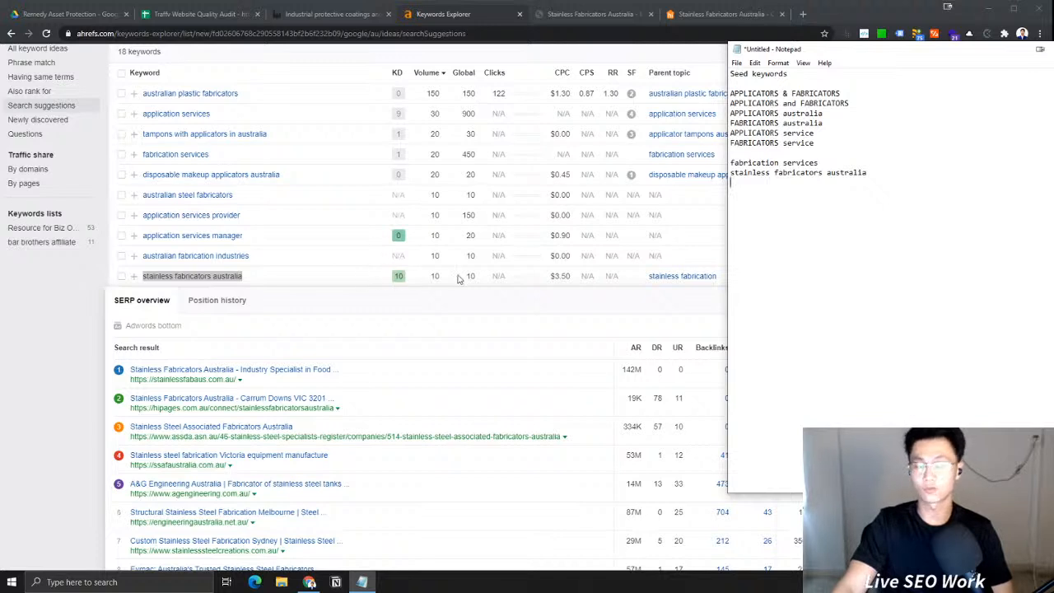
click(76, 311)
click(935, 278)
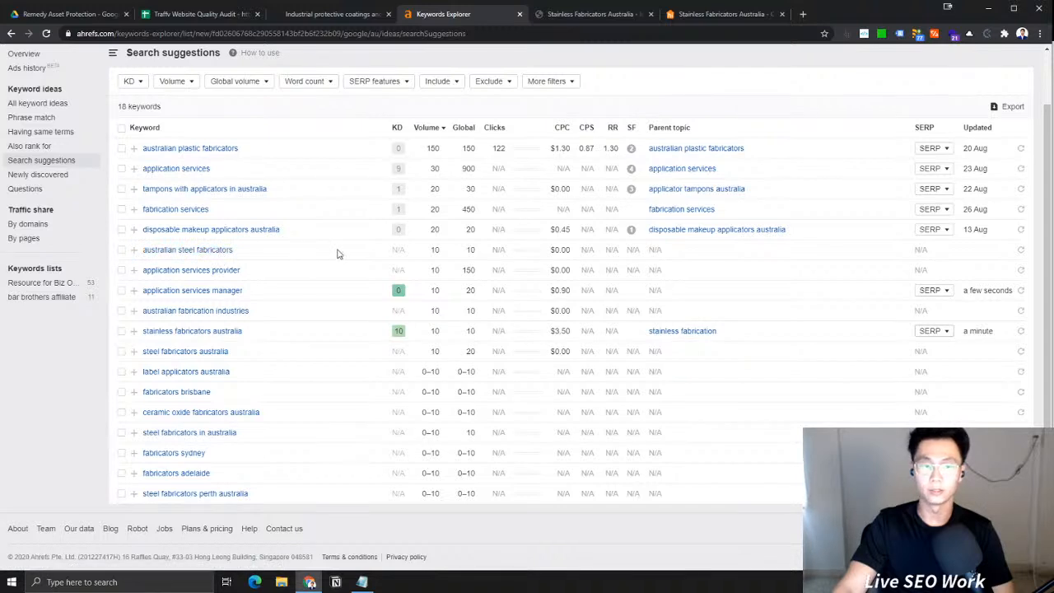
Check the noted keywords, and view the "Also rank for" and "Having same terms" keyword ideas
click(361, 582)
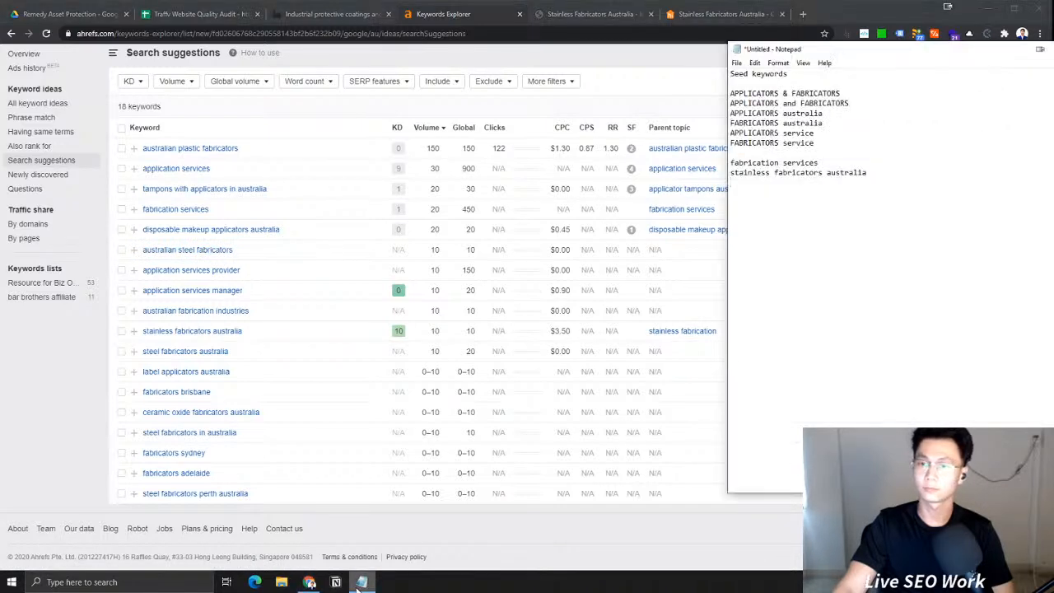
click(360, 583)
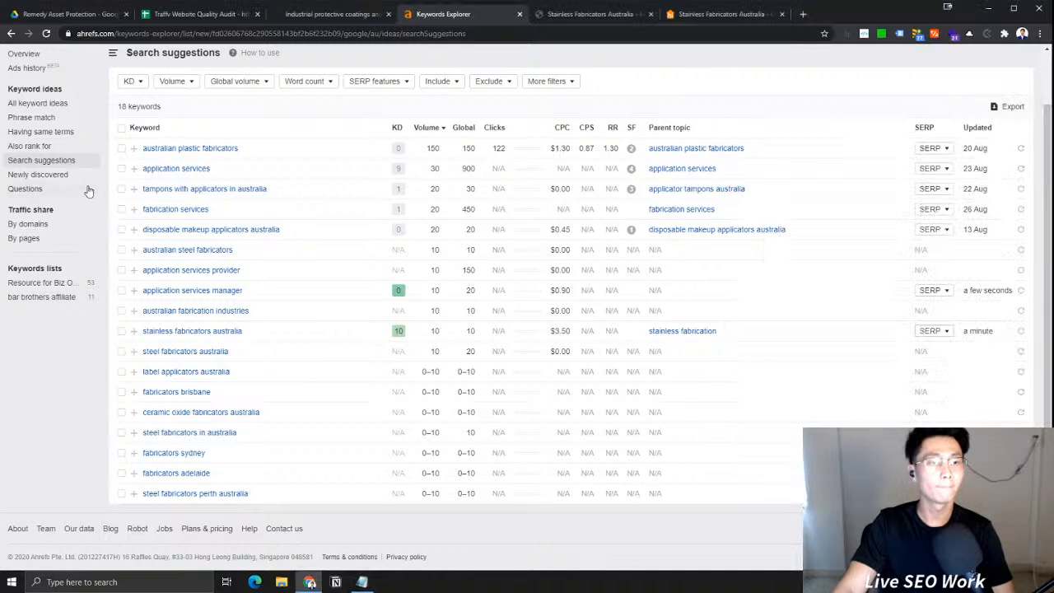
click(30, 146)
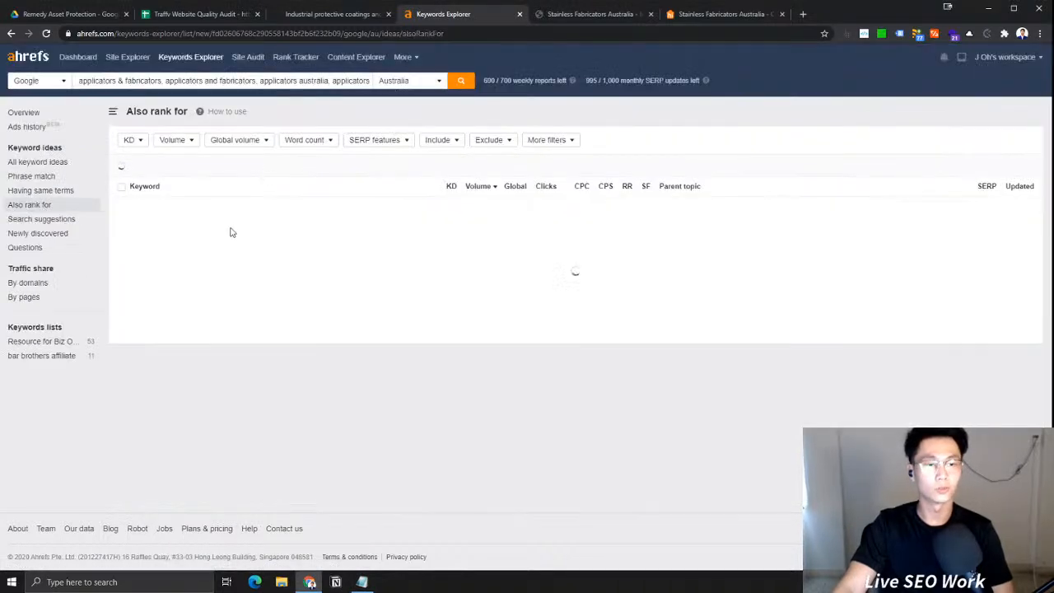
click(51, 190)
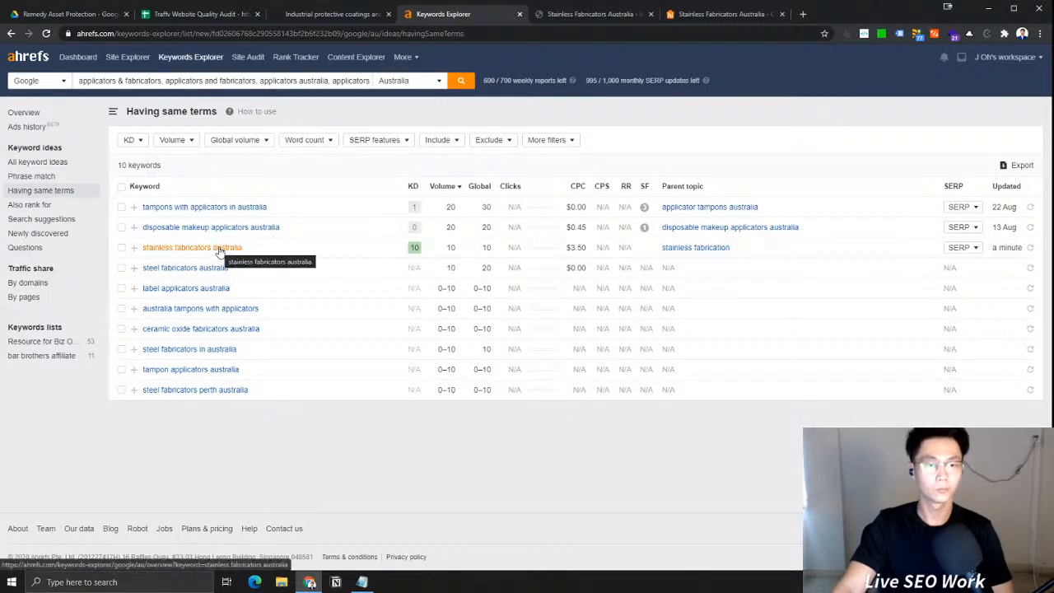
Check the noted keywords in Notepad, and view the "Phrase match" and "All keyword ideas" suggestions
click(362, 582)
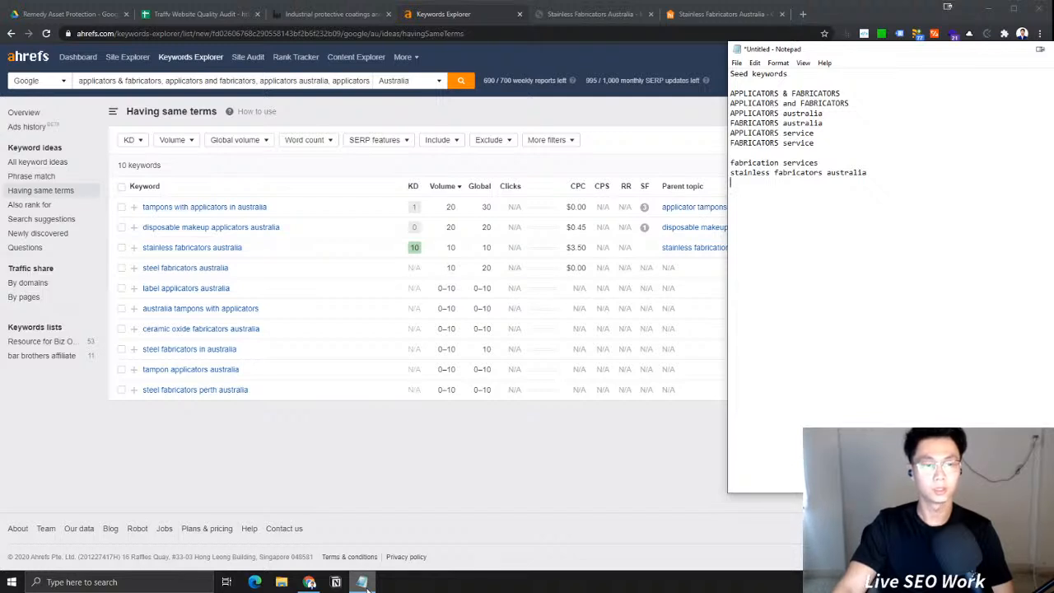
click(362, 582)
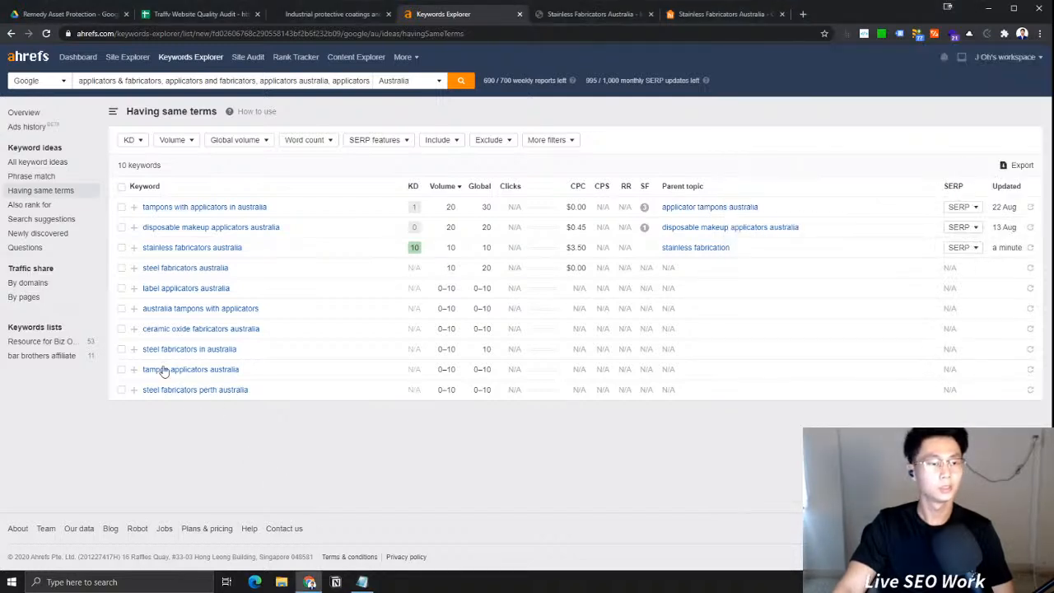
click(45, 177)
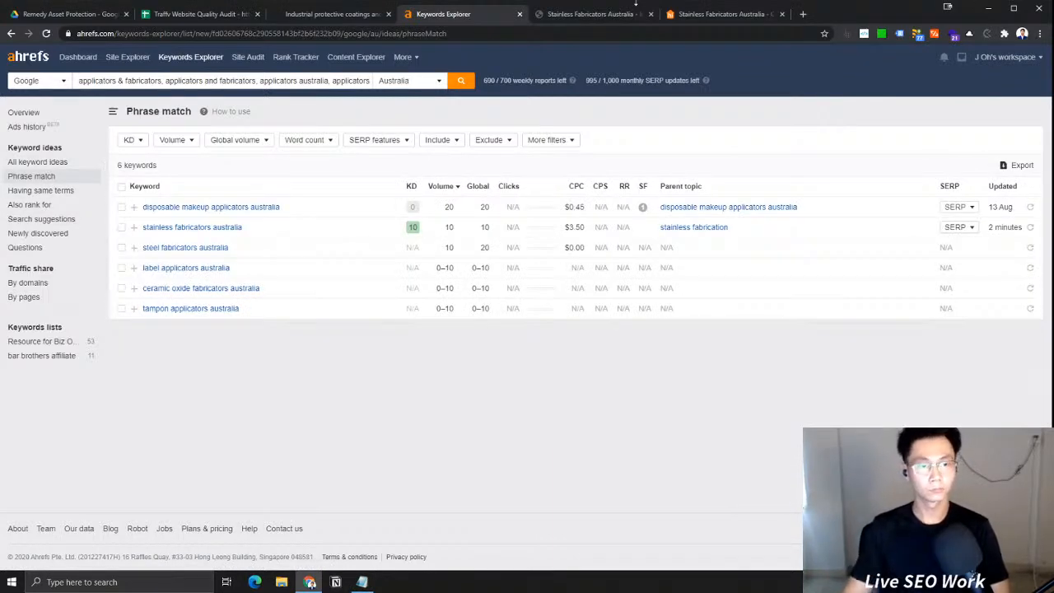
click(51, 162)
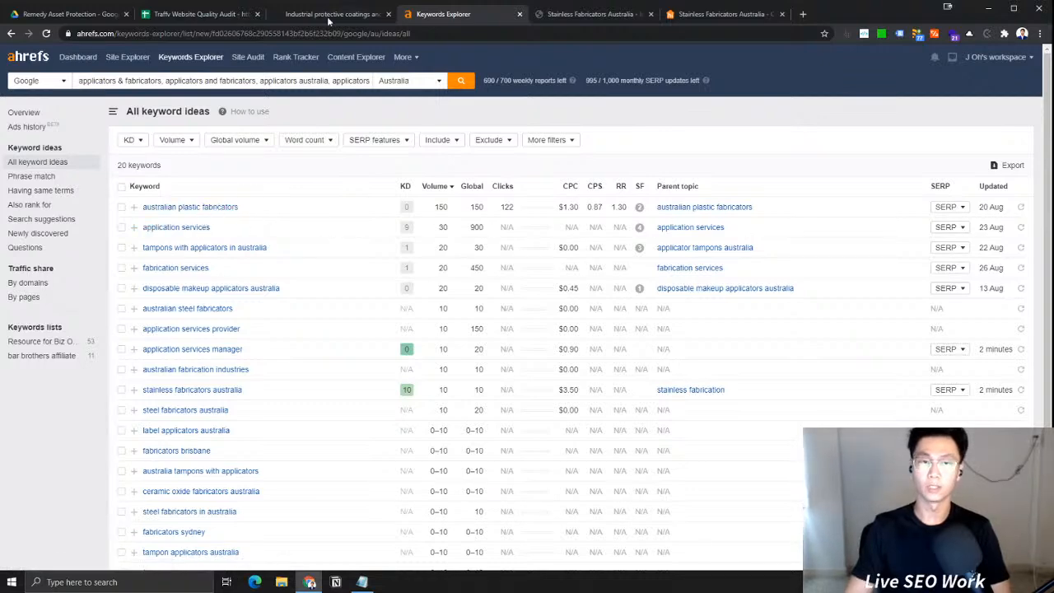
Search Remedy's Applicators & Fabricators page for "plast" and close the page search
click(362, 17)
scroll(626, 278, up, 1)
key(ctrl+f)
text(plast)
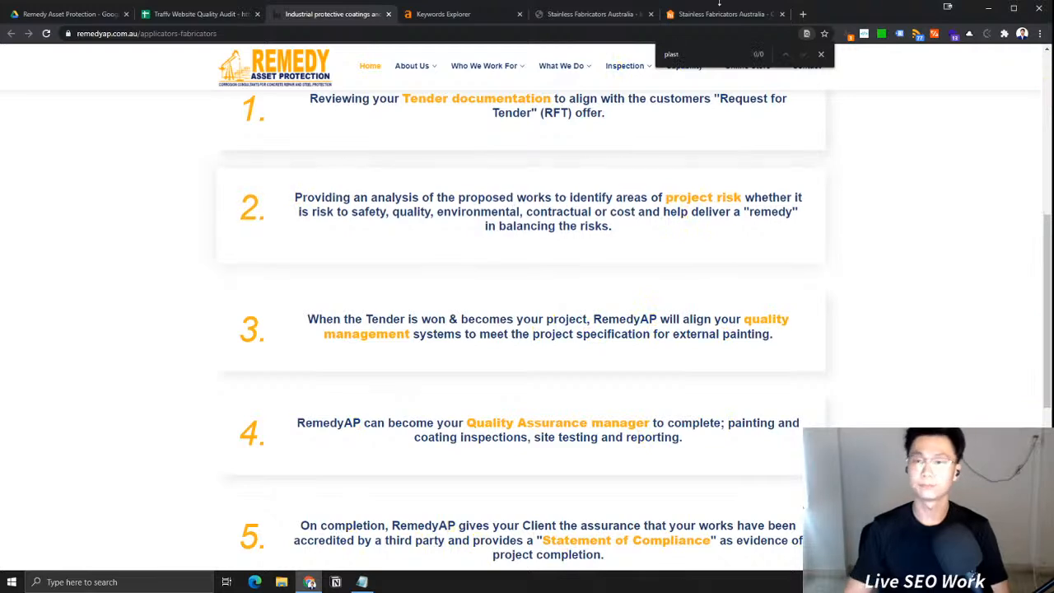
click(824, 54)
Close the Stainless Fabricators Australia website and hipages profile, and recheck Remedy's page against the keyword ideas
click(561, 16)
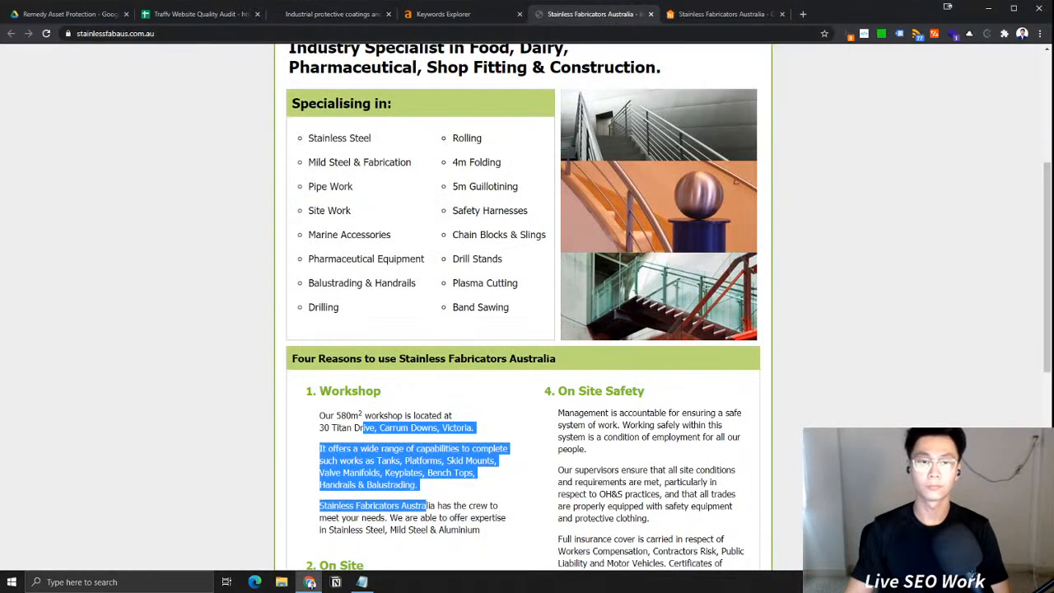
click(650, 14)
click(650, 14)
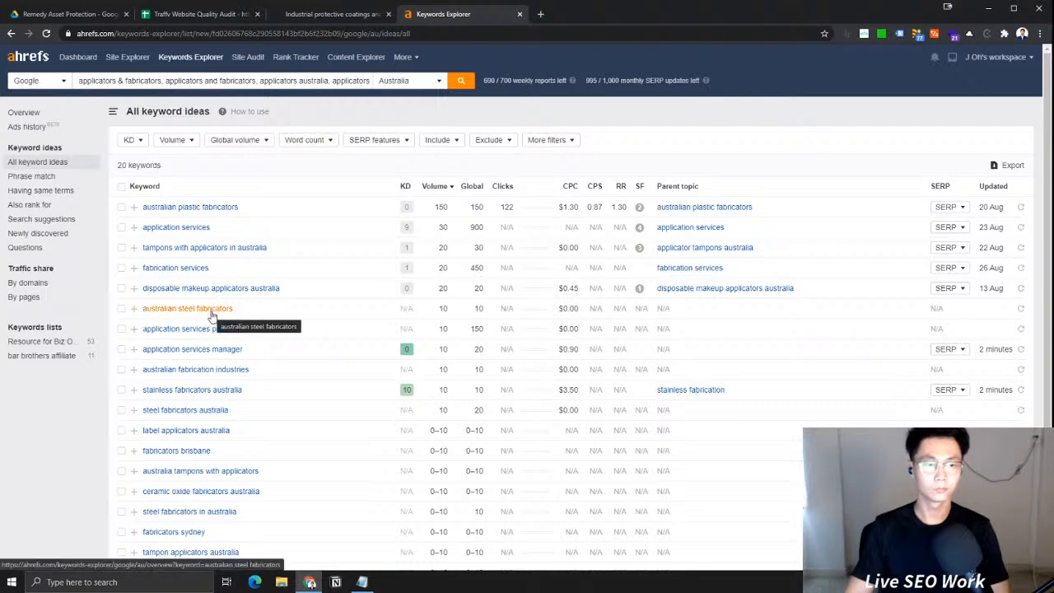
click(332, 15)
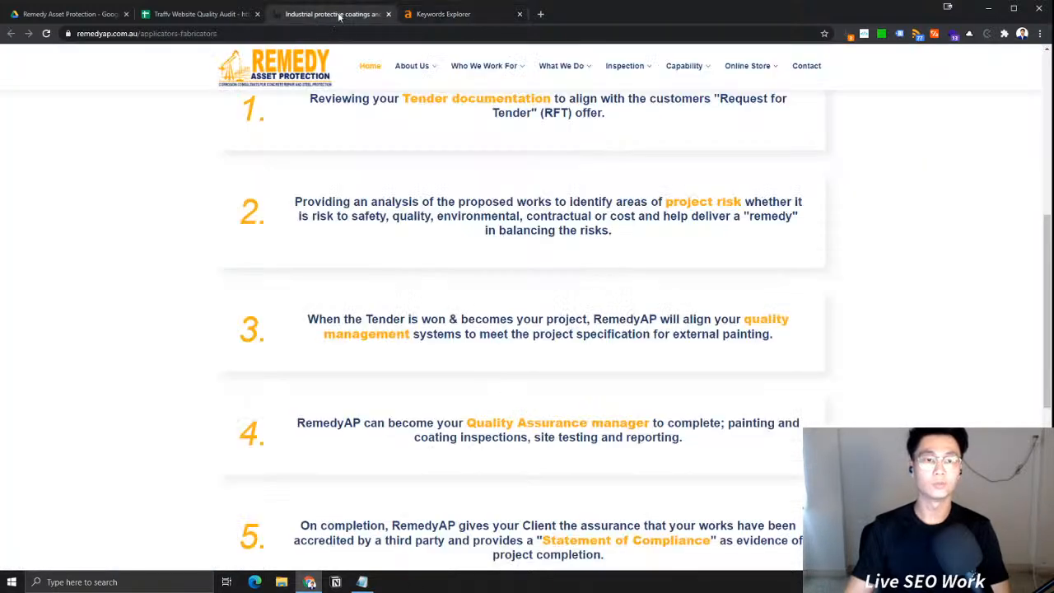
click(493, 17)
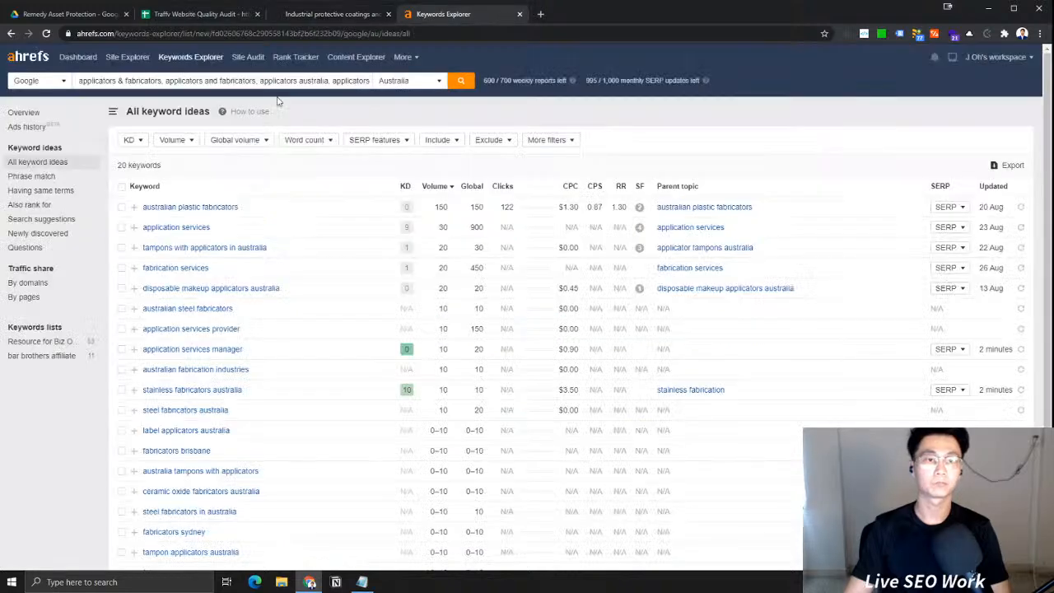
Copy "fabrication services" and "stainless fabricators australia" from Notepad into cell A7 of the audit spreadsheet, one keyword per line
click(196, 14)
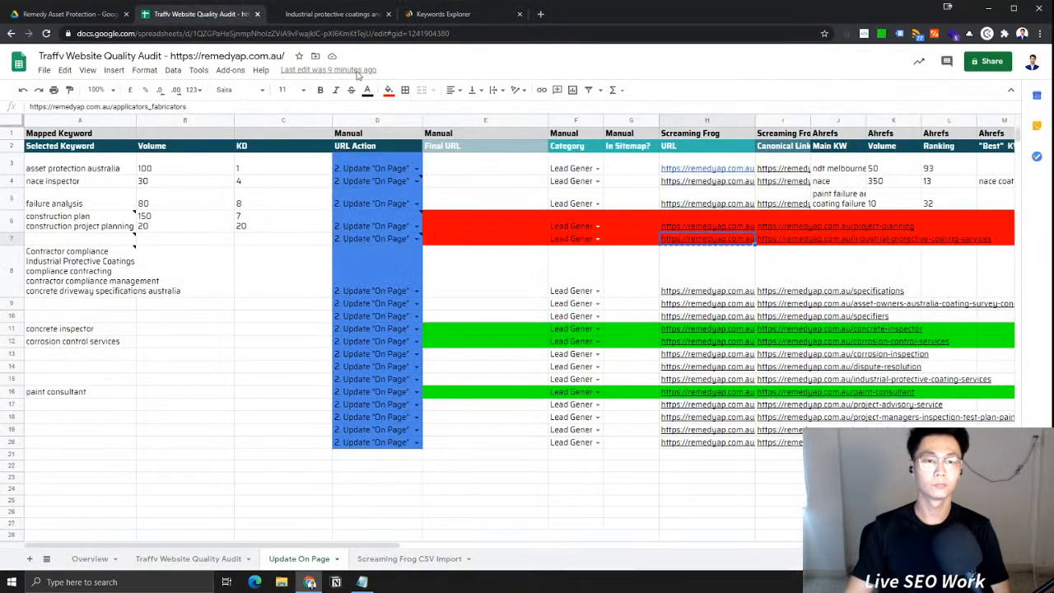
click(363, 583)
drag(883, 173, 711, 164)
key(ctrl+c)
double_click(111, 241)
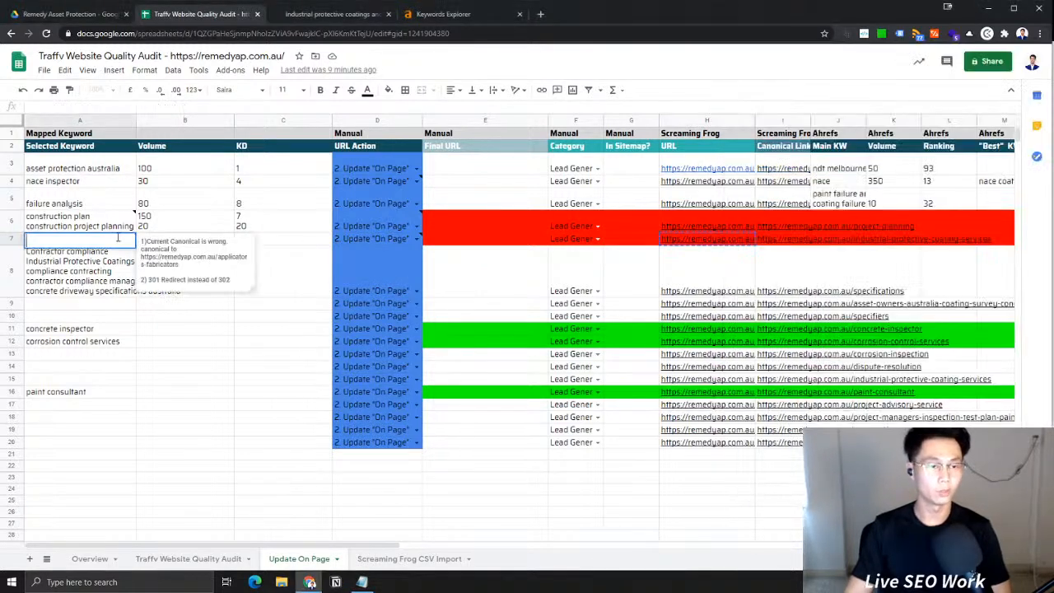
key(ctrl+v)
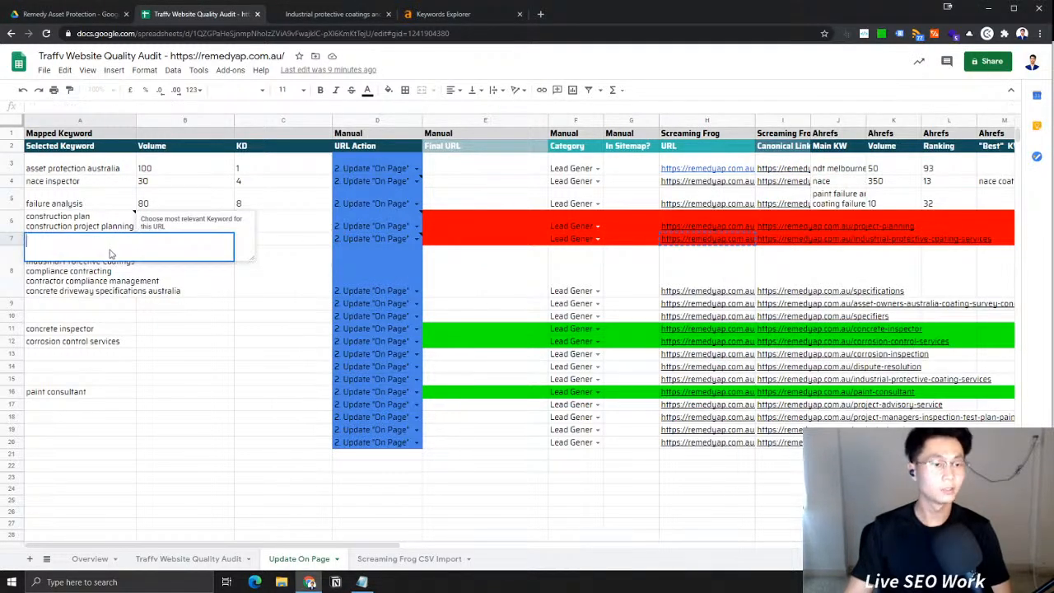
click(28, 254)
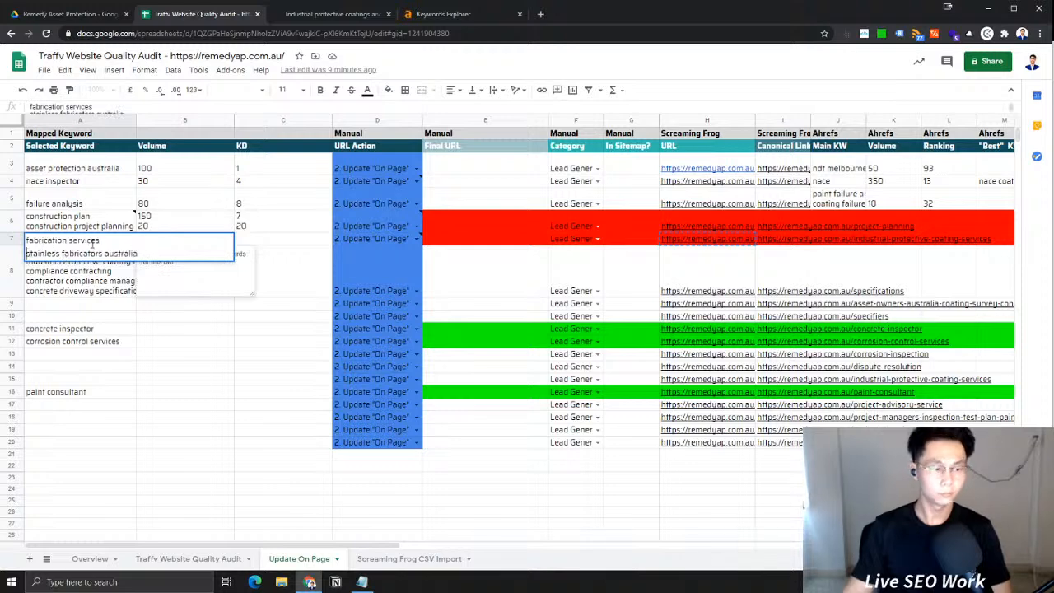
key(BackSpace)
key(alt+Return)
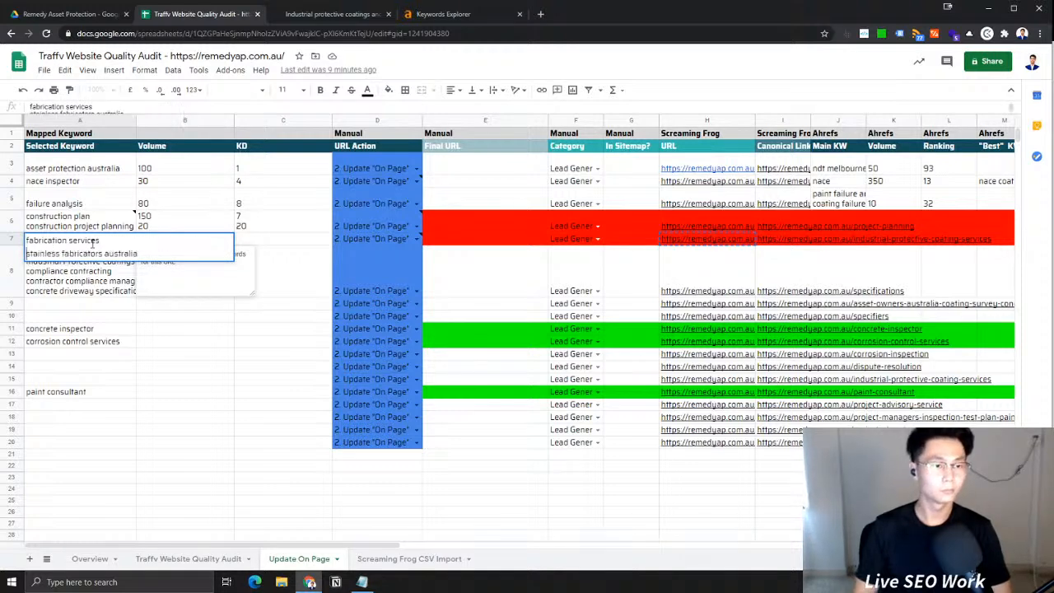
key(Return)
click(81, 247)
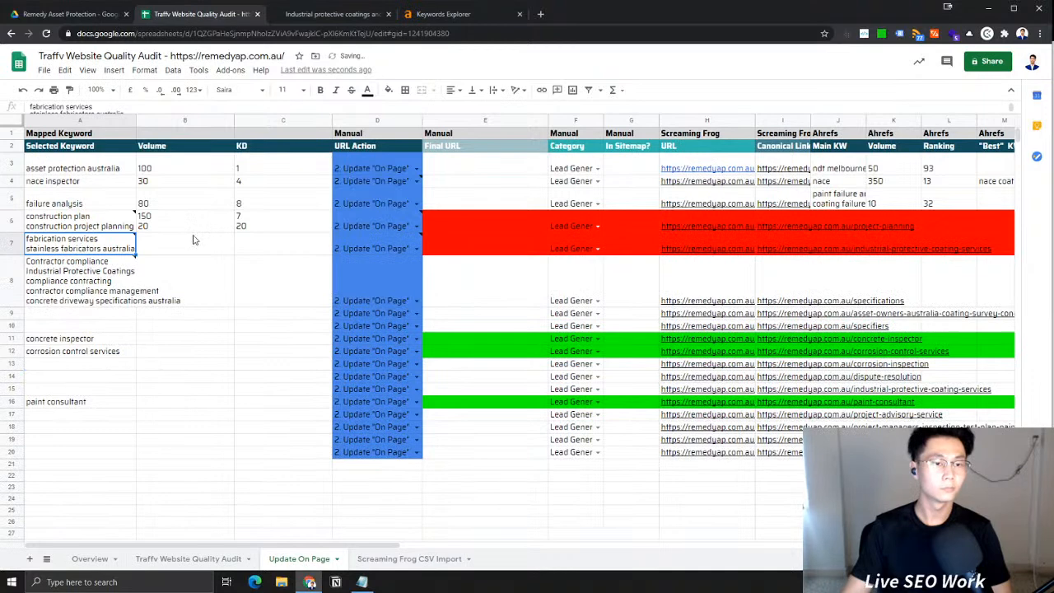
Add "3) Choose relavant keyword for URL" to the note on cell A7
double_click(97, 249)
click(180, 332)
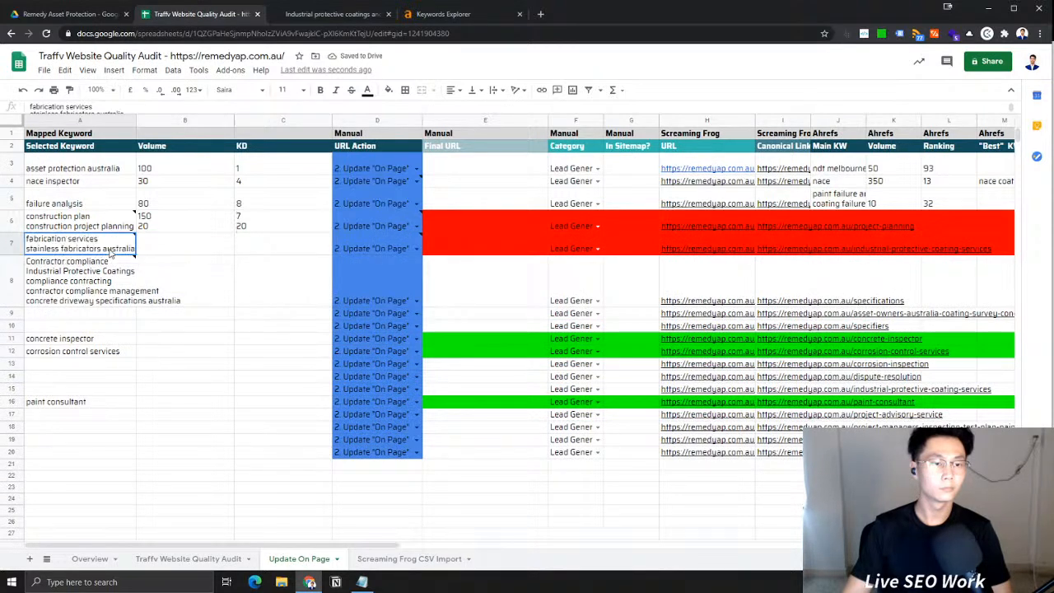
key(ctrl+z)
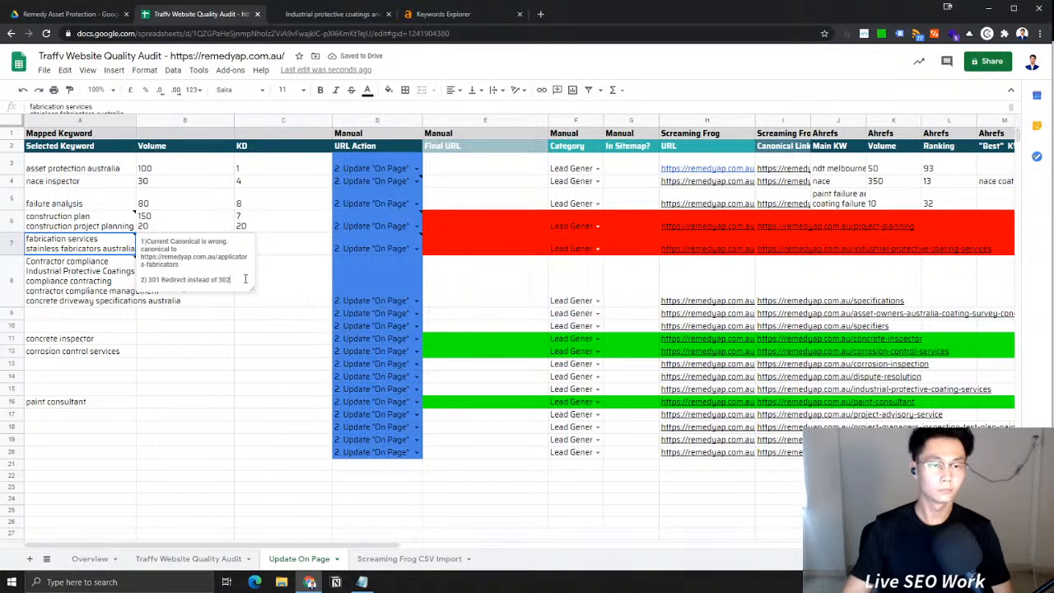
scroll(251, 276, down, 1)
text(3) Choose relavant ke)
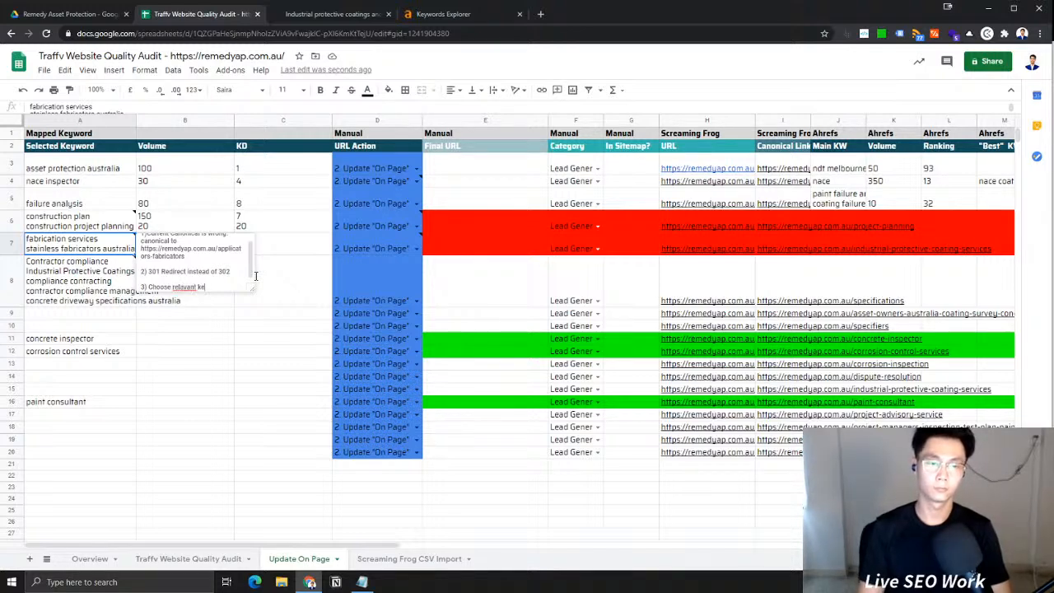
text(RL)
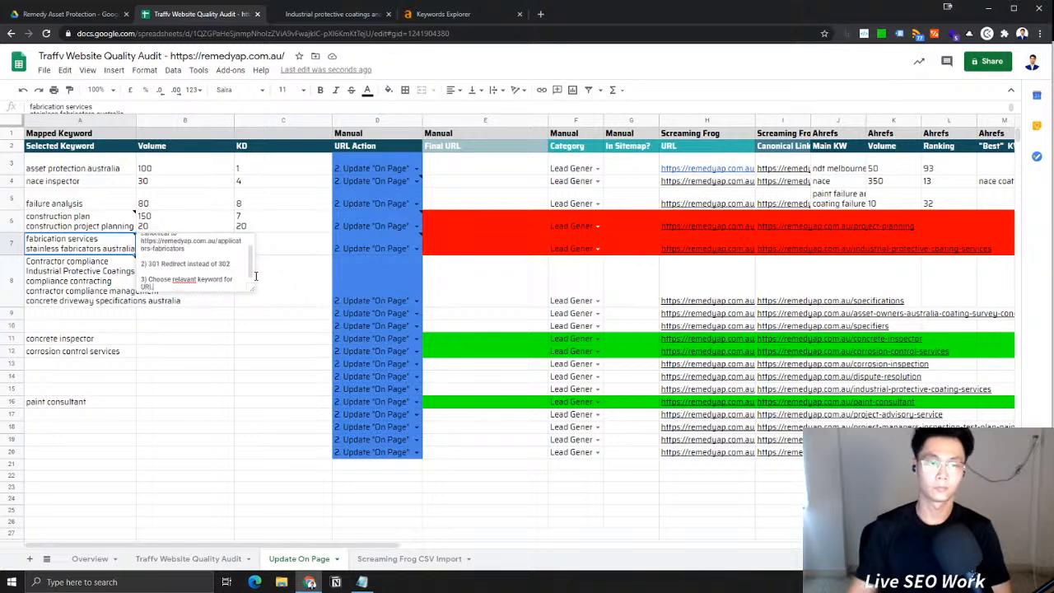
right_click(187, 283)
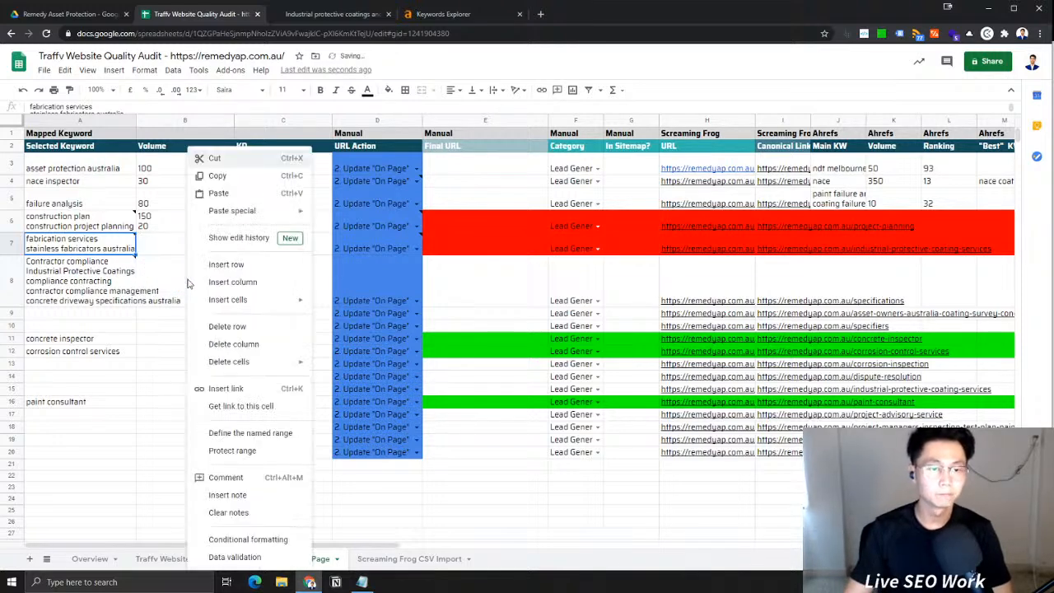
click(434, 12)
click(198, 14)
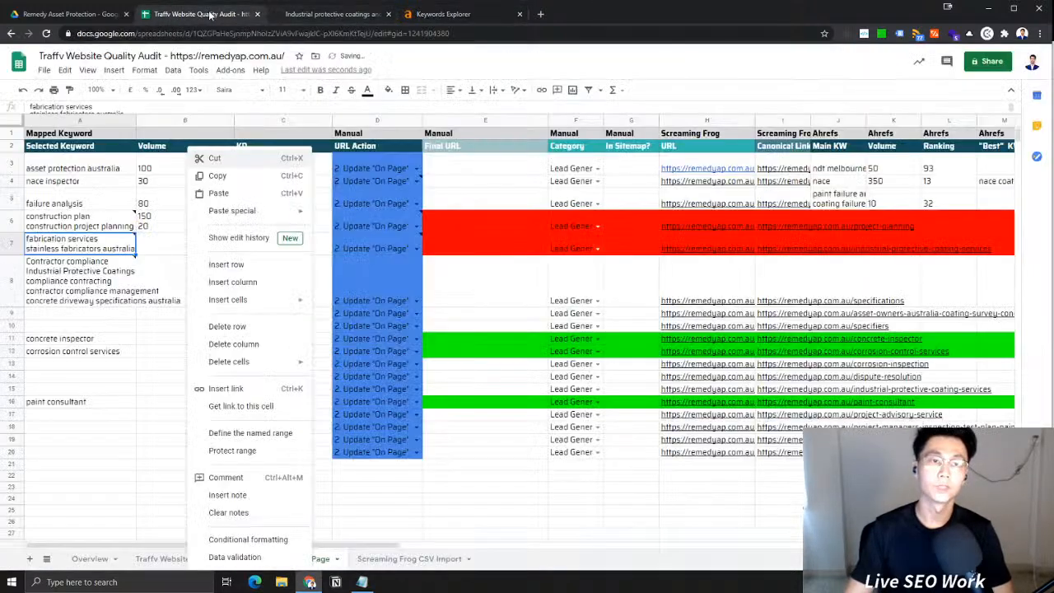
key(Escape)
Look up "fabrication services" and "stainless fabricators australia" together in Ahrefs Keywords Explorer for Australia
click(161, 239)
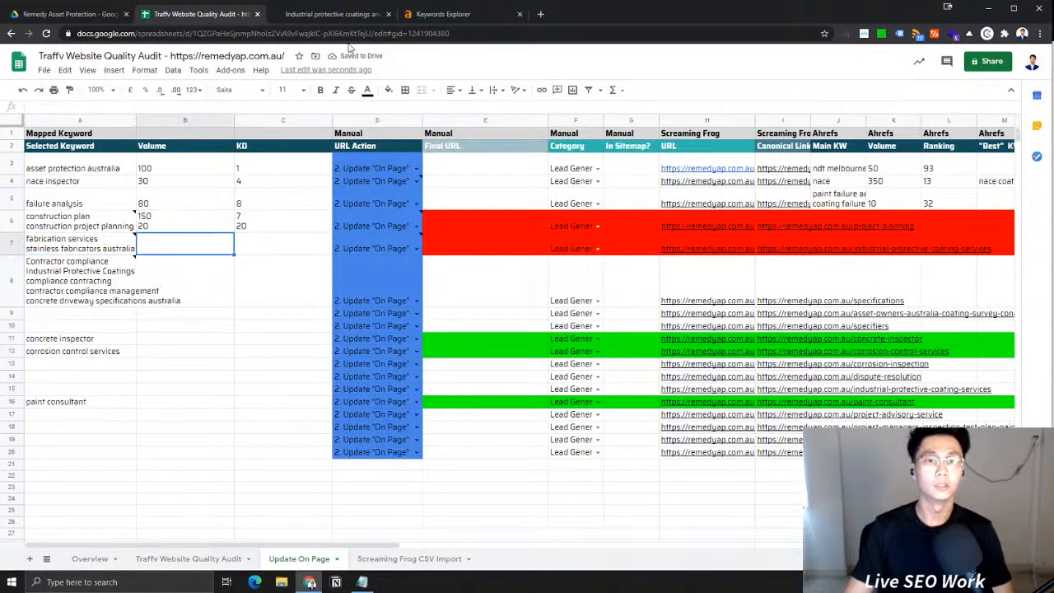
click(443, 14)
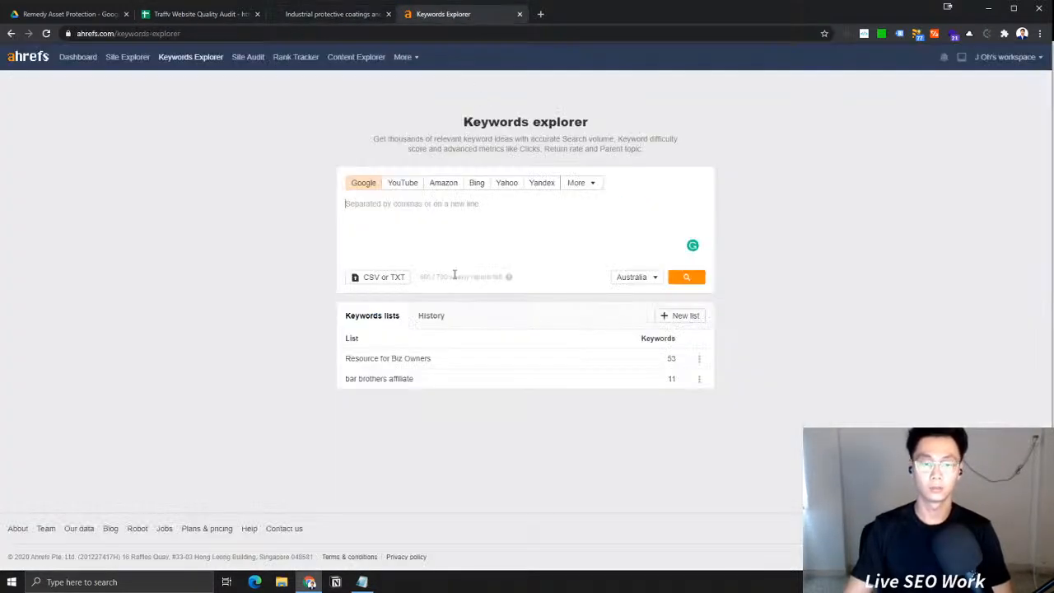
click(362, 581)
click(526, 236)
key(ctrl+v)
click(682, 279)
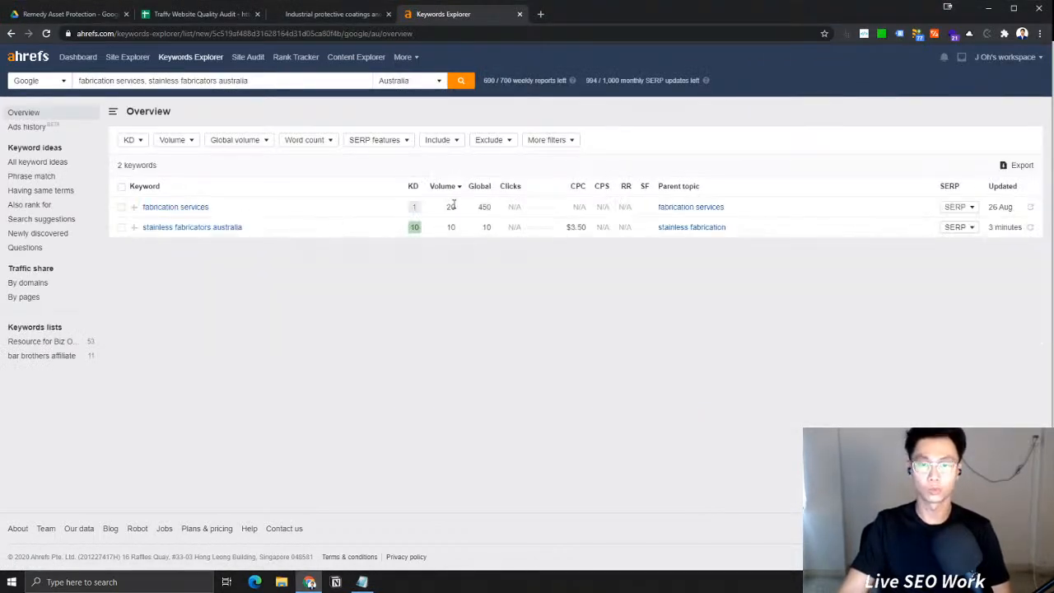
Detach the Keywords Explorer tab into its own window beside the spreadsheet, and return to the "Update On Page" sheet
click(334, 14)
drag(443, 14, 815, 14)
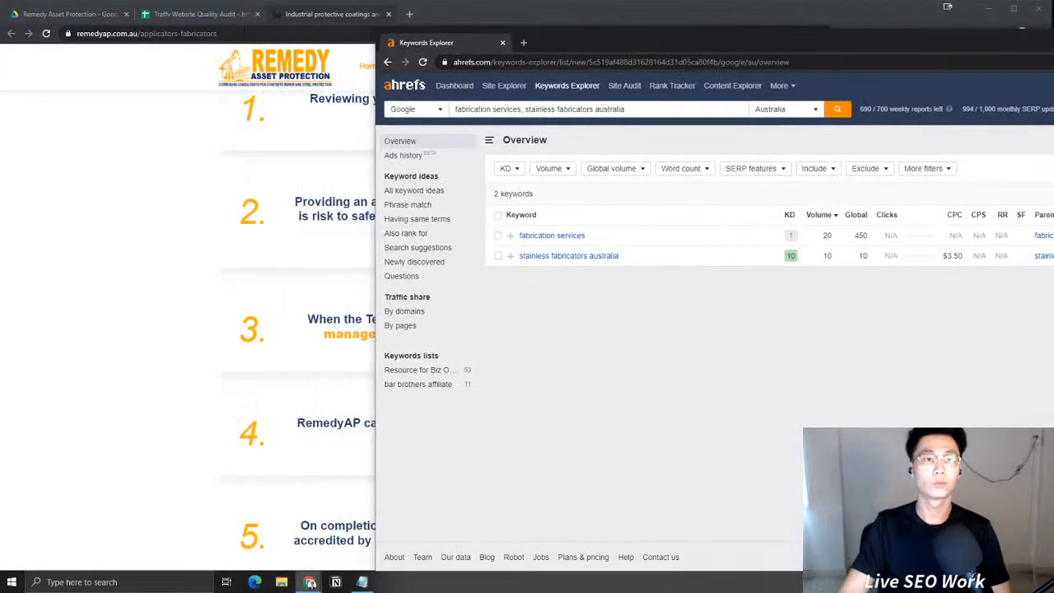
click(227, 21)
key(alt+Tab)
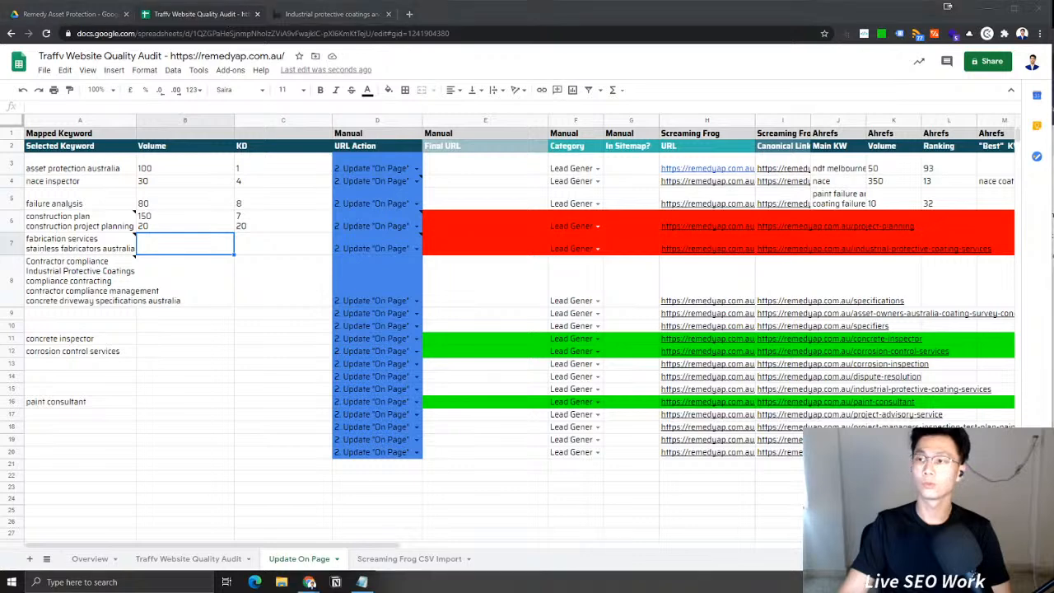
drag(1023, 37, 1053, 9)
key(alt+Tab)
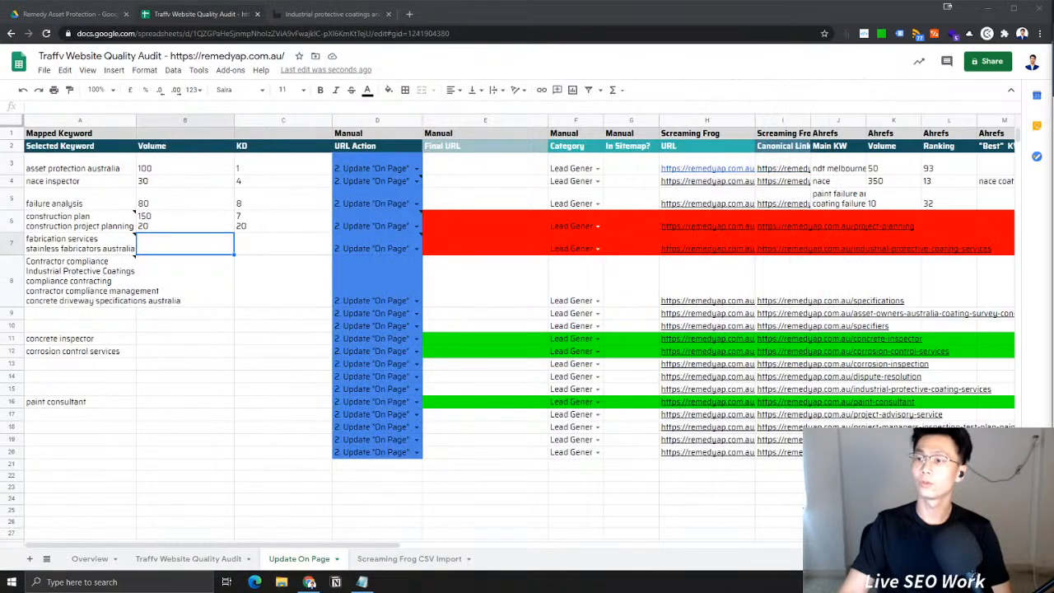
Enter the search volumes 20 and 10 on separate lines in cell B7
double_click(150, 244)
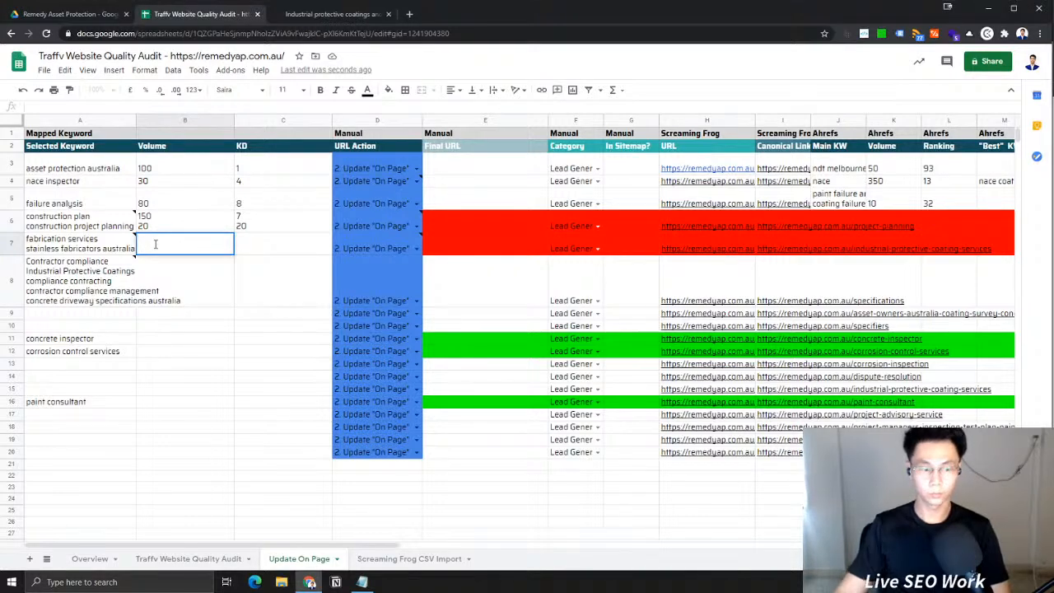
text(20)
key(alt+Return)
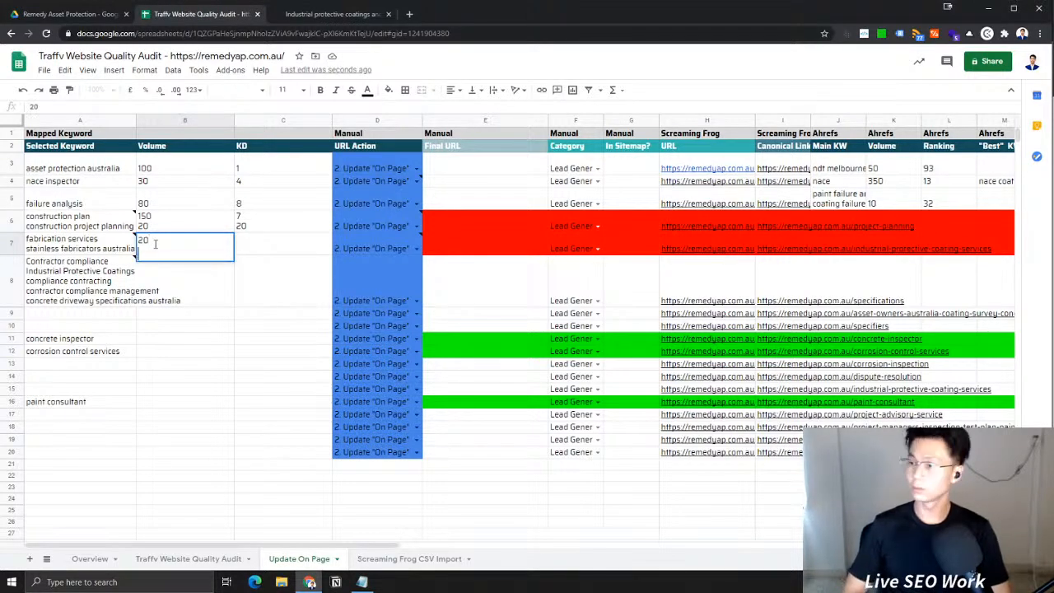
text(10)
key(Return)
Enter the keyword difficulties 1 and 20 on separate lines in cell C7
click(289, 241)
double_click(290, 238)
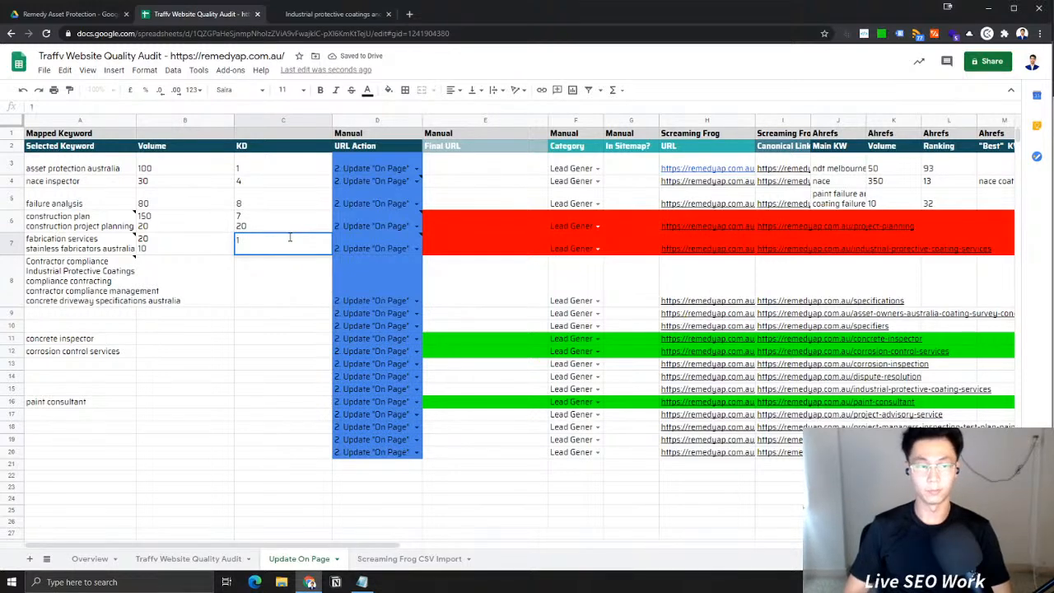
text(1)
key(alt+Return)
text(20)
key(Return)
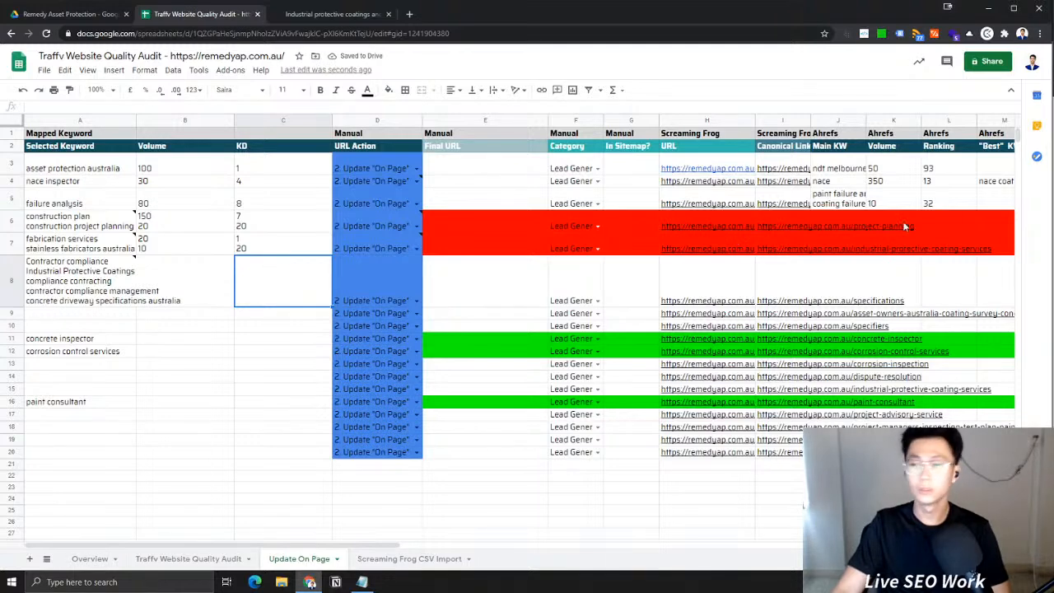
Correct the second keyword difficulty in cell C7 to 10, and dock the Keywords Explorer tab back into the main browser window
click(285, 238)
double_click(254, 252)
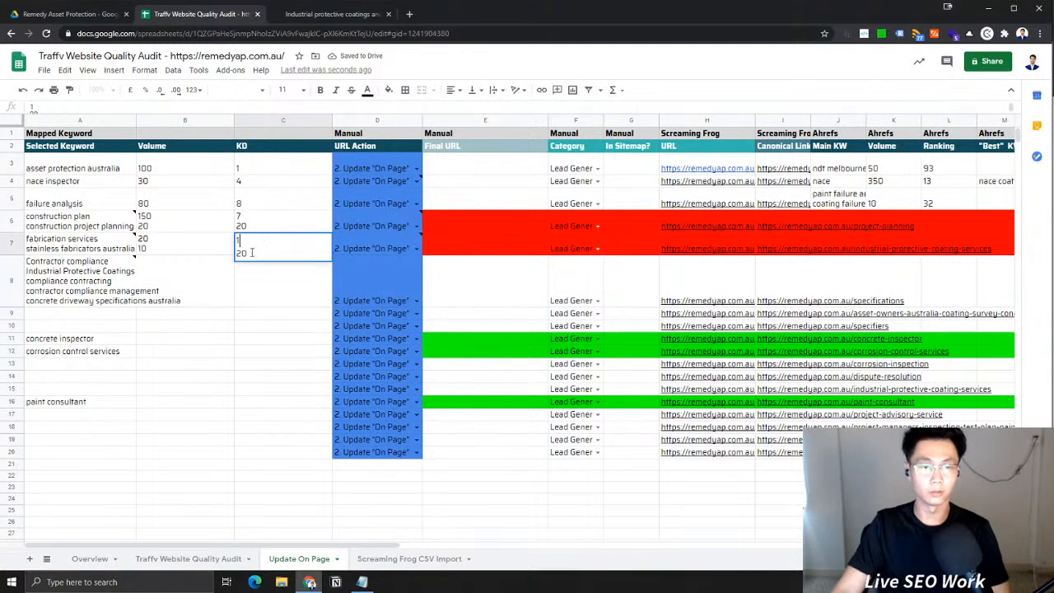
double_click(244, 251)
text(10)
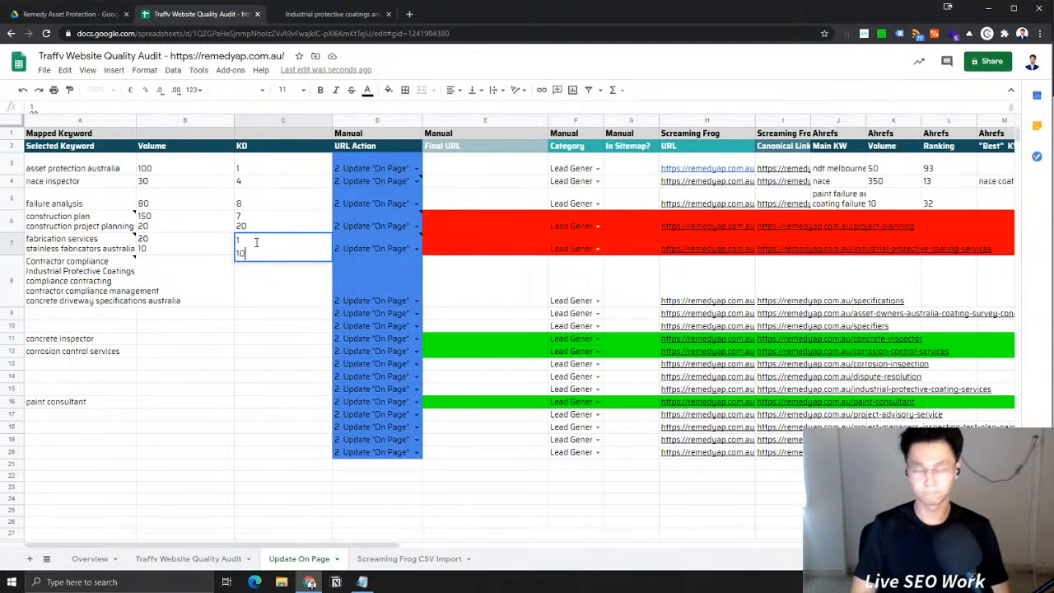
key(Return)
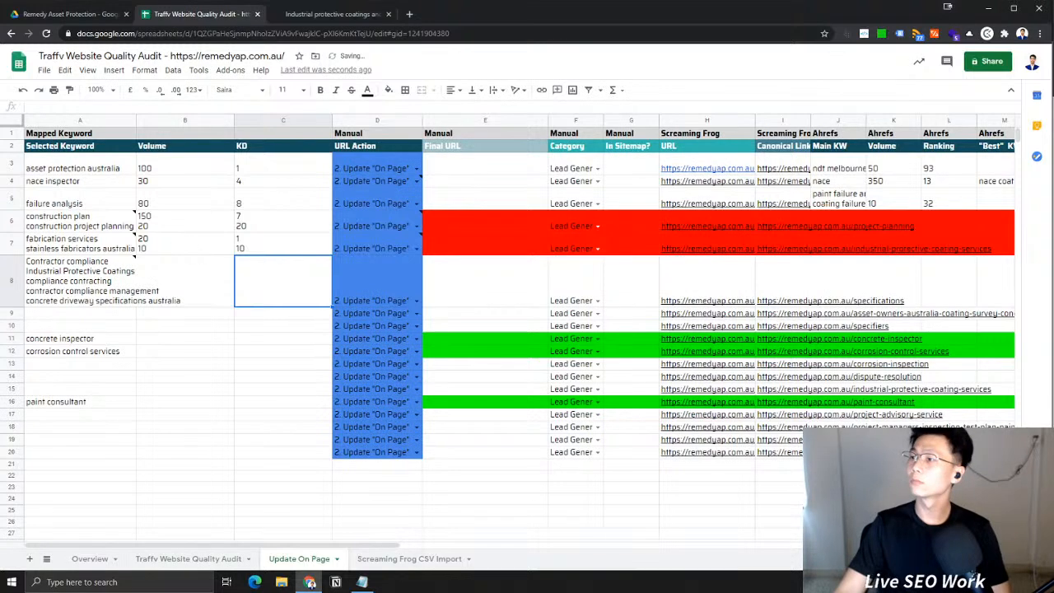
drag(1053, 14, 441, 14)
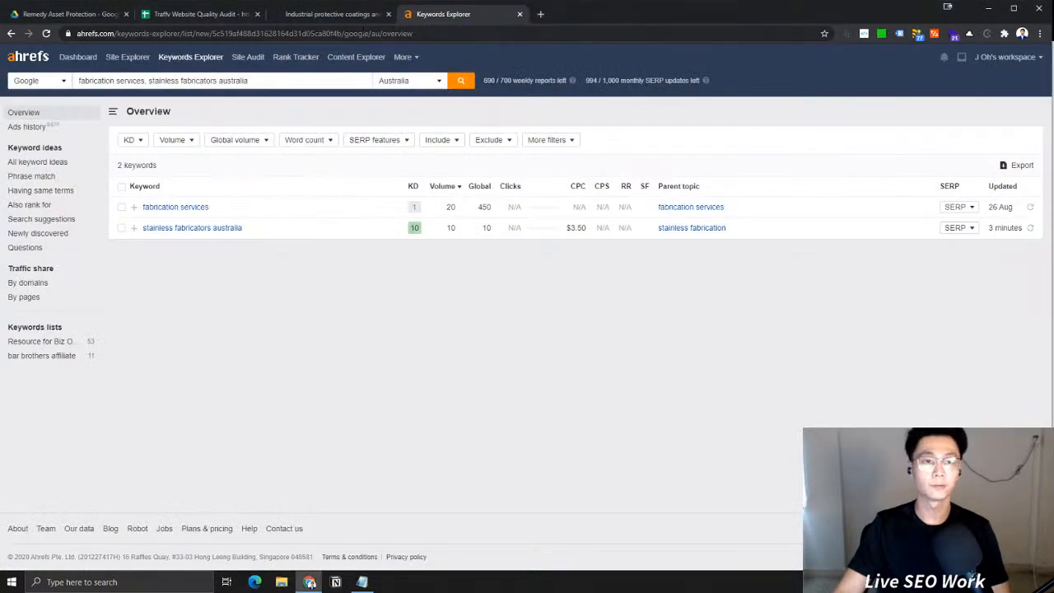
Close the industrial protective coatings page and return to the "Update On Page" sheet of the audit spreadsheet
click(339, 22)
click(387, 14)
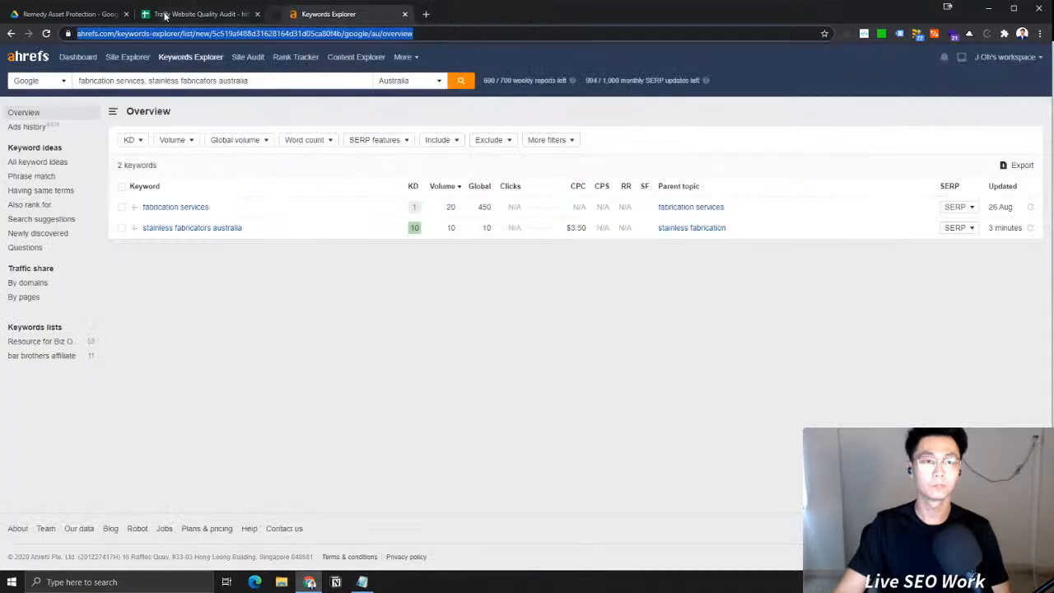
click(198, 14)
click(118, 279)
click(266, 428)
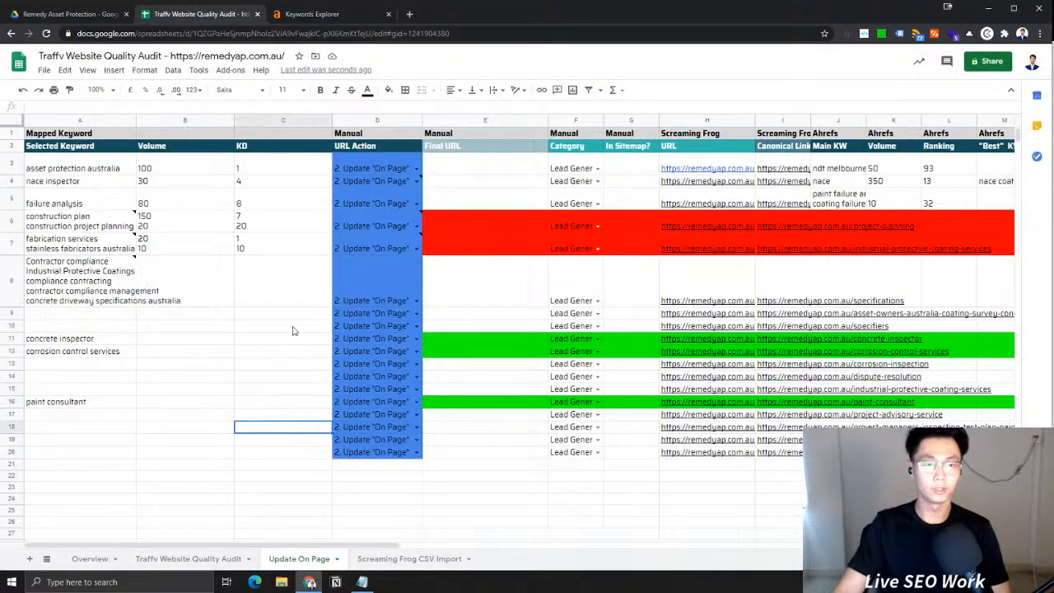
Check row 9 and its page URL in column H, and read the comment on the fabrication keywords in cell A7
click(50, 326)
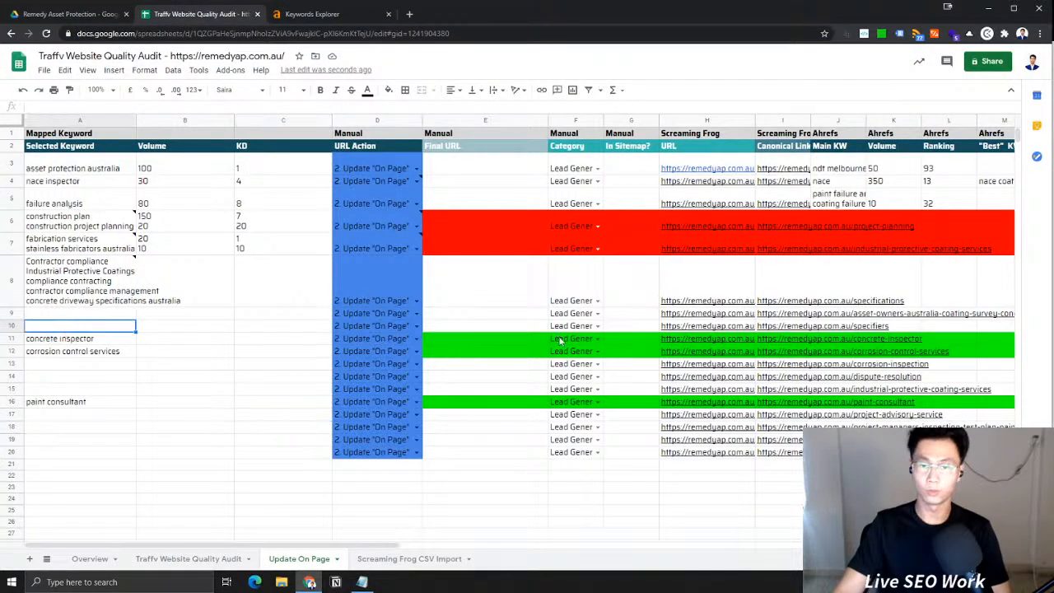
click(55, 312)
key(shift+space)
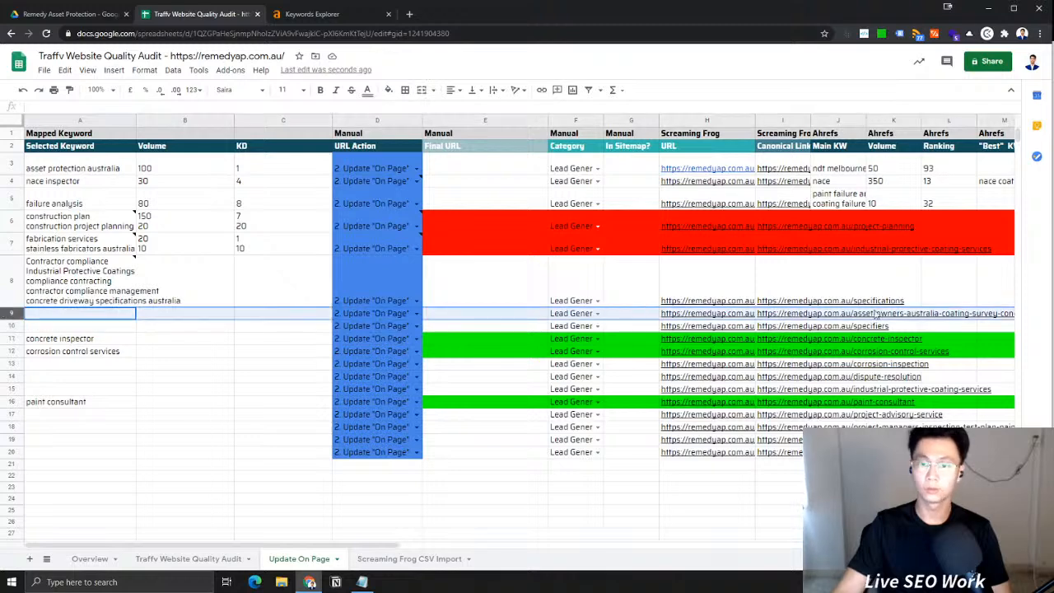
click(725, 315)
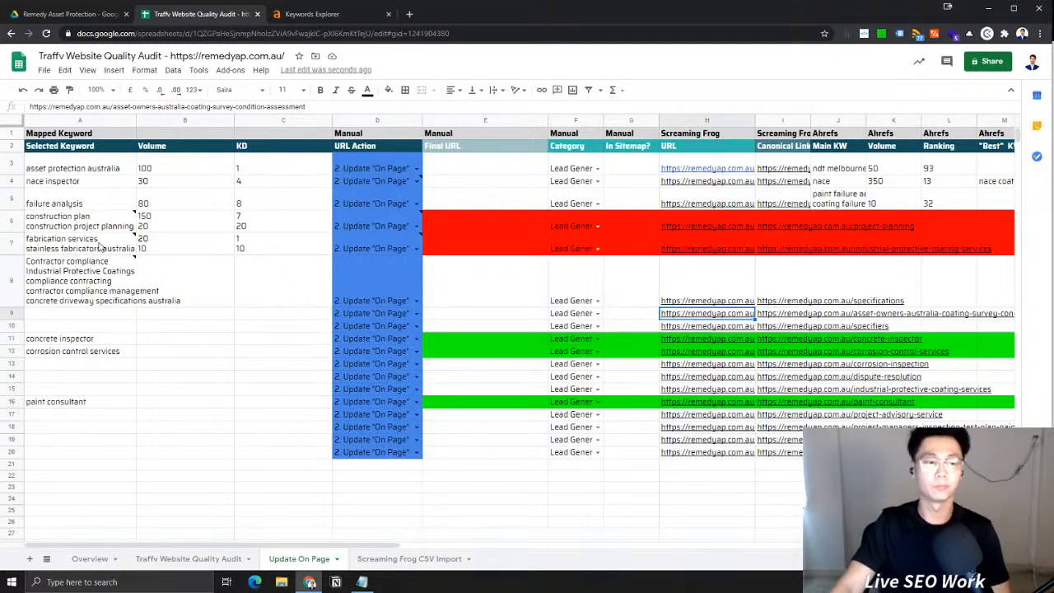
mouse_move(110, 245)
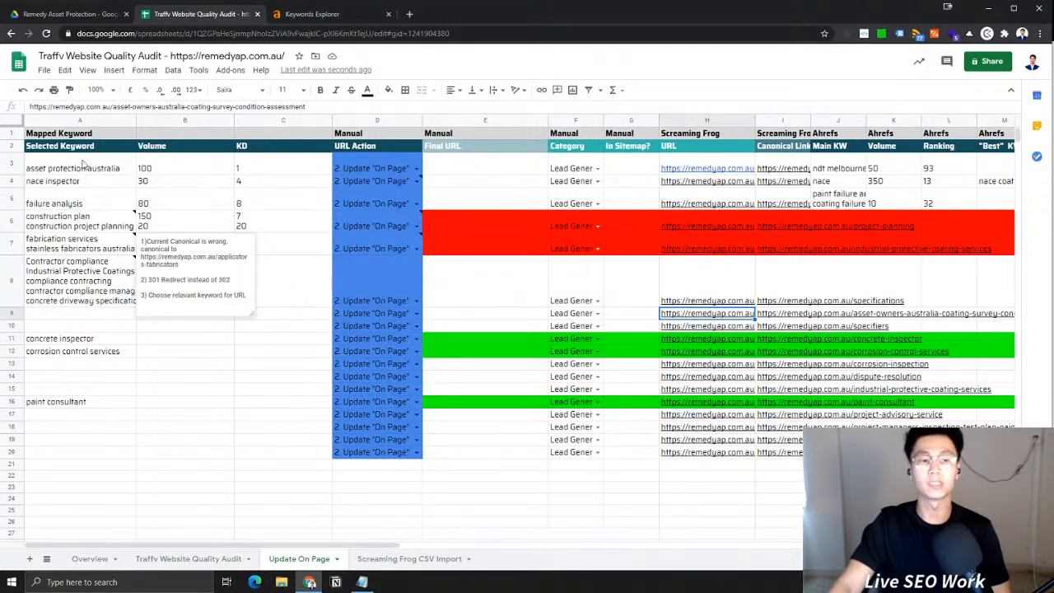
click(73, 321)
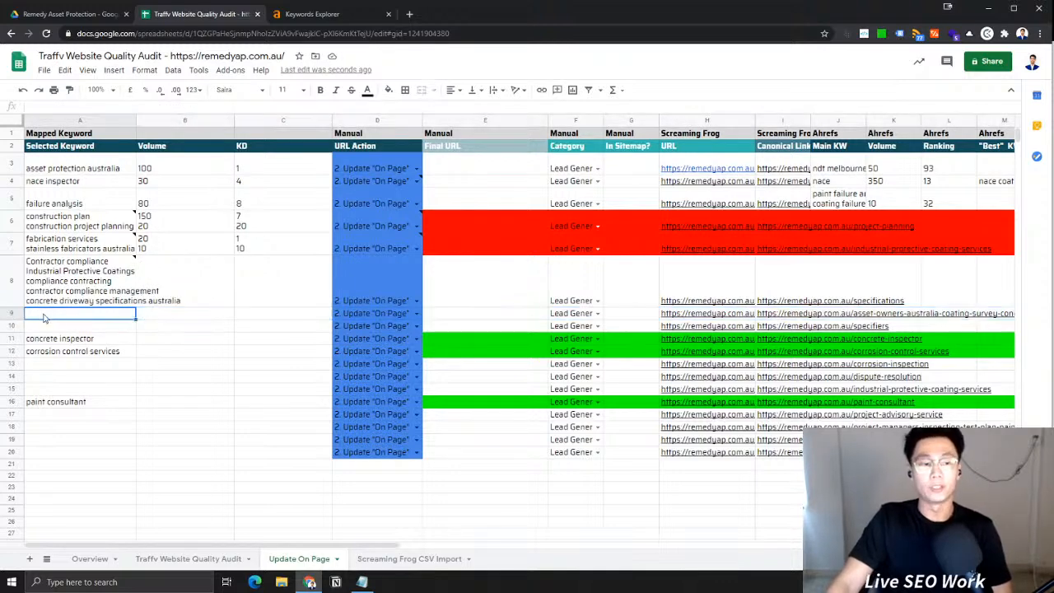
click(83, 281)
click(22, 282)
click(12, 323)
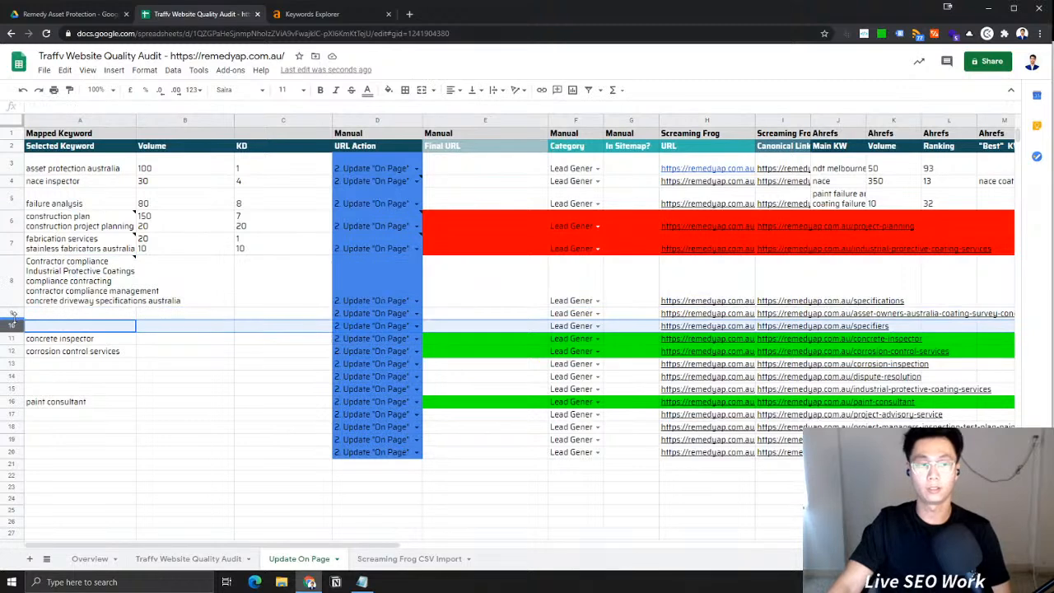
Open the Asset Owners coating survey page from the URL in cell H9 and check its on-page data report
click(709, 316)
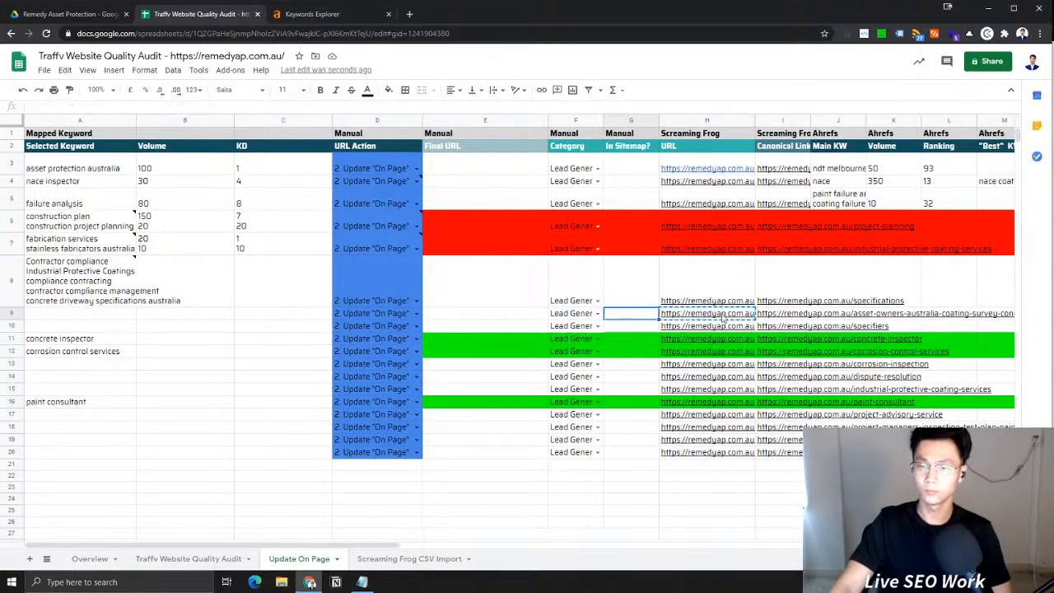
key(ctrl+c)
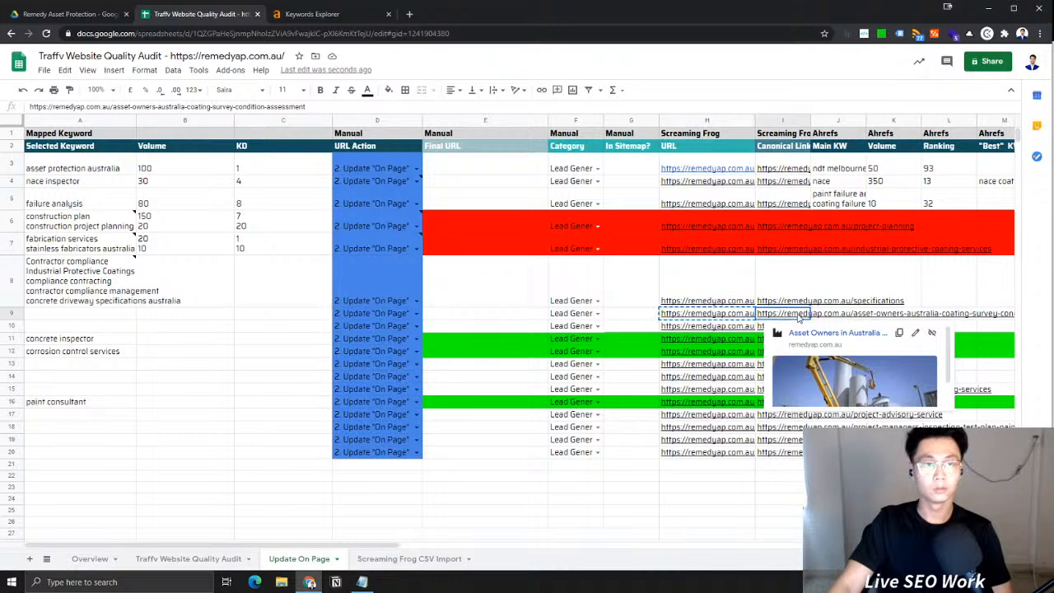
click(732, 333)
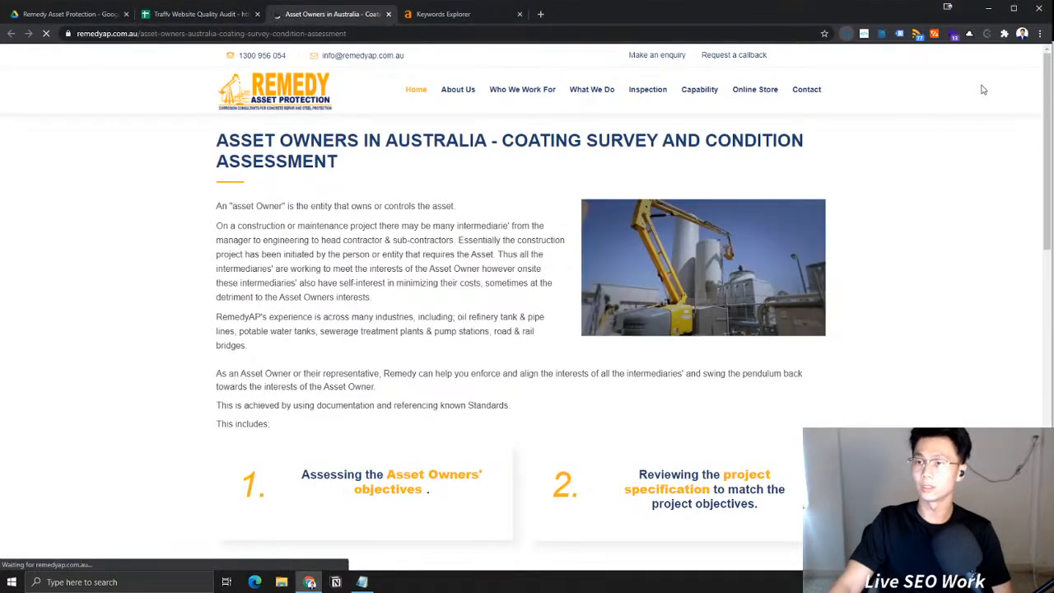
click(981, 54)
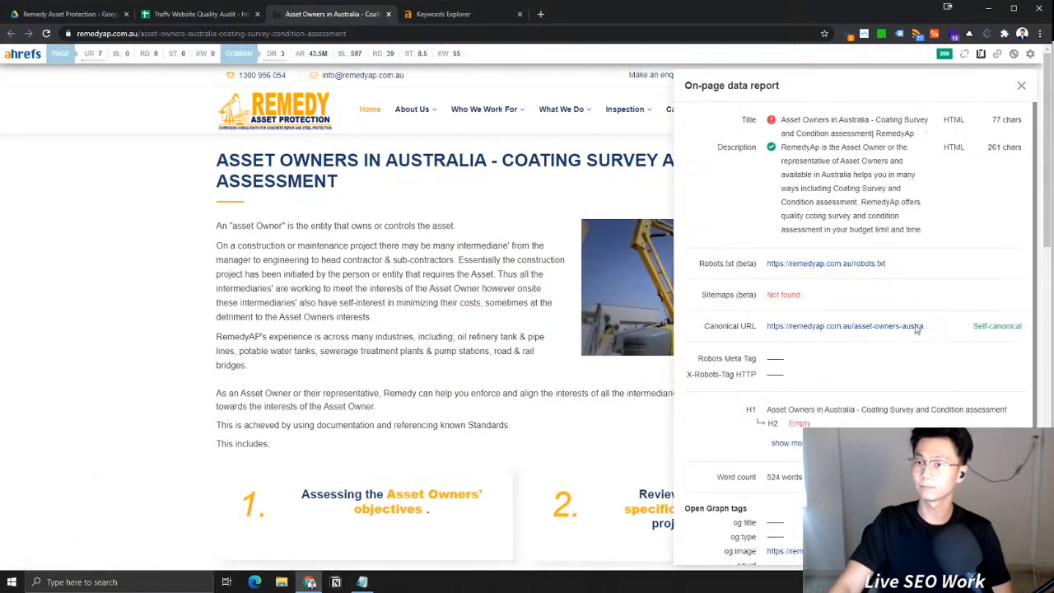
click(850, 35)
Look up the Asset Owners page address in Ahrefs Site Explorer in URL mode, and return to the page itself
click(453, 15)
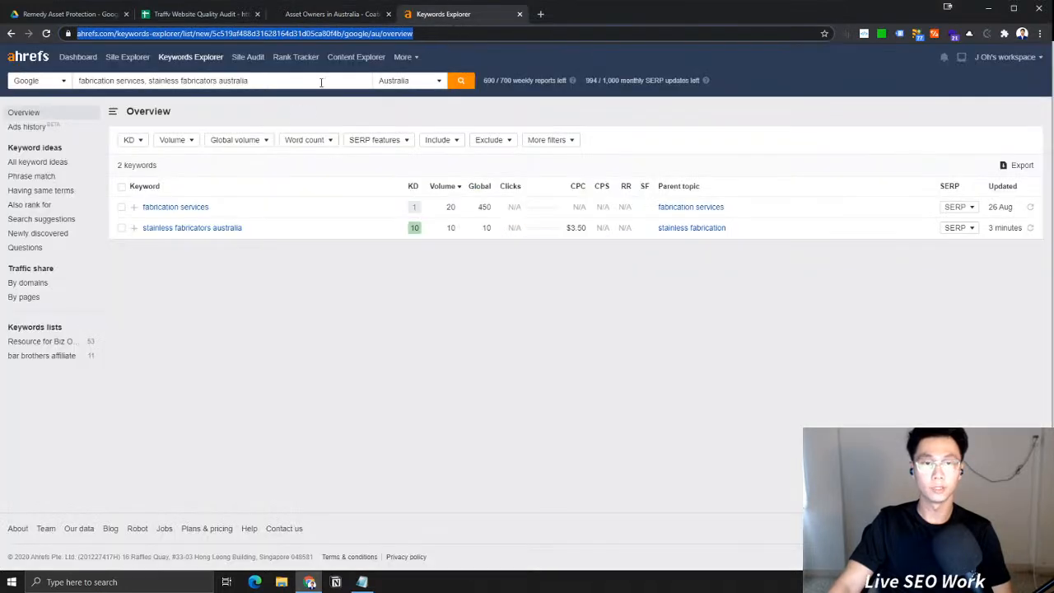
click(78, 57)
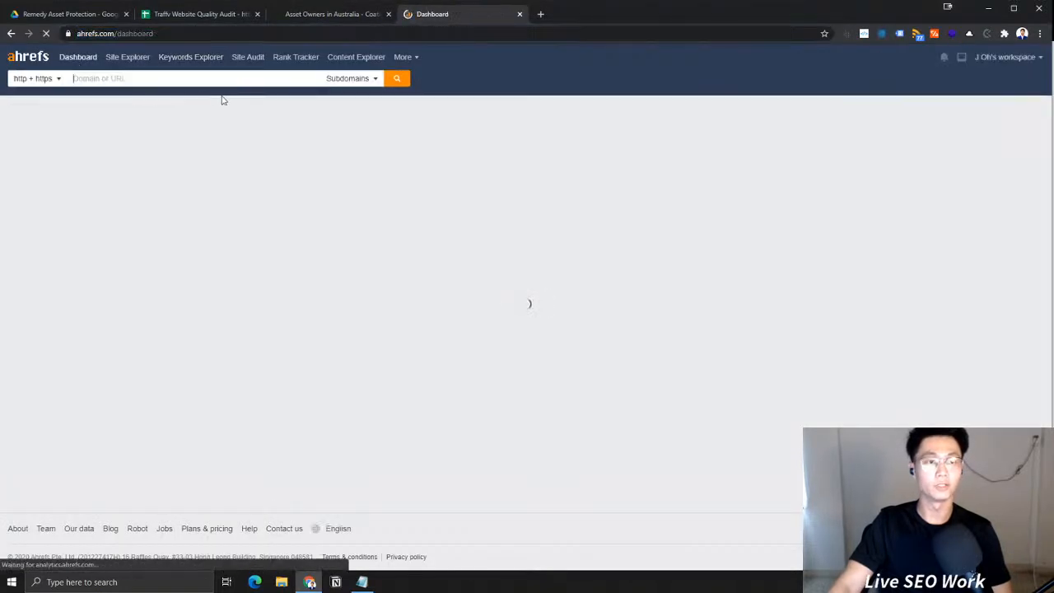
click(187, 82)
key(ctrl+v)
click(350, 79)
click(370, 100)
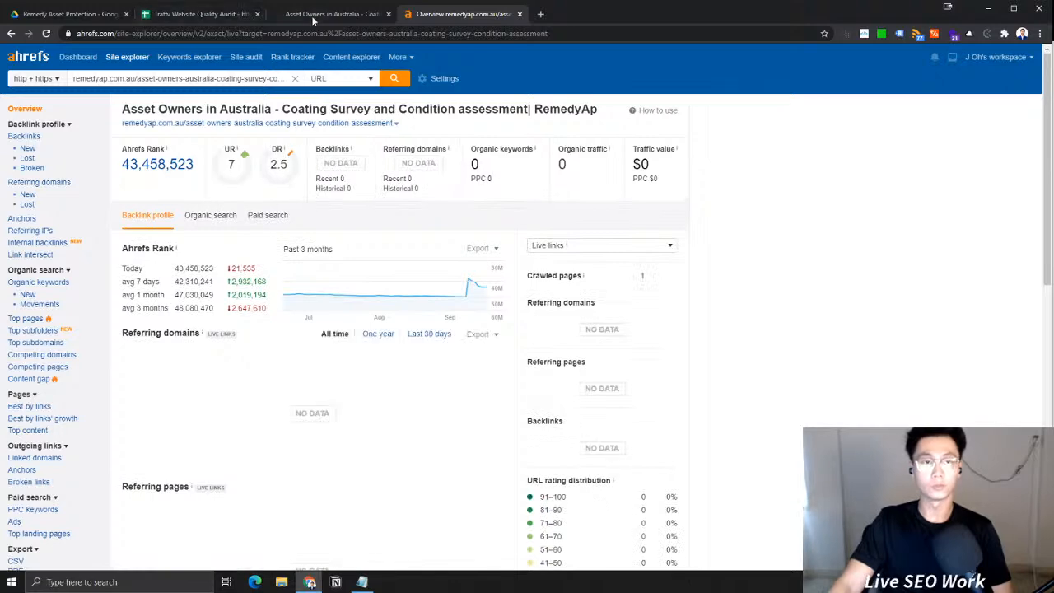
middle_click(301, 124)
click(356, 17)
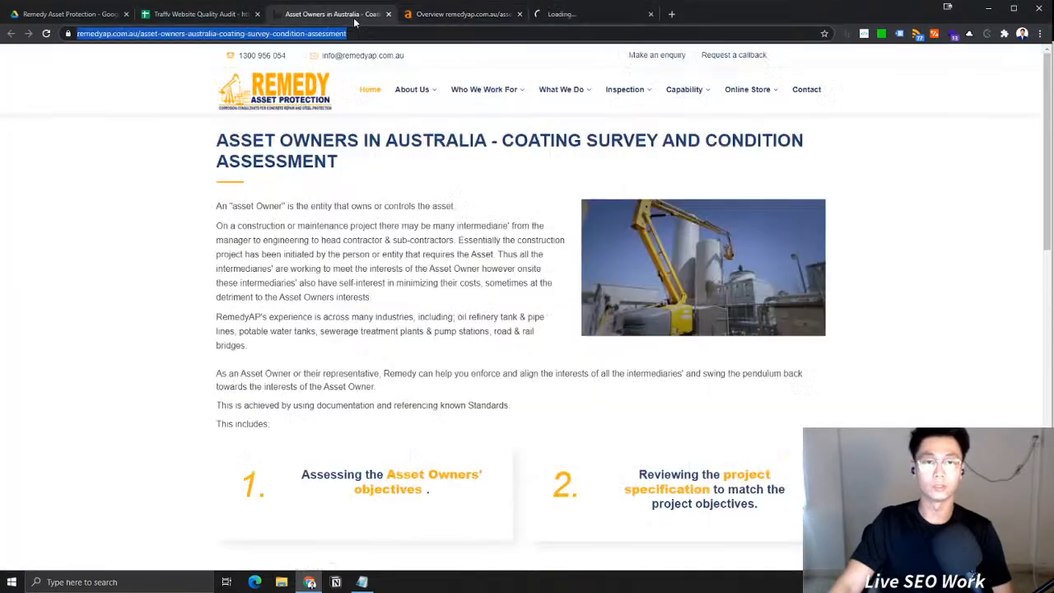
click(651, 14)
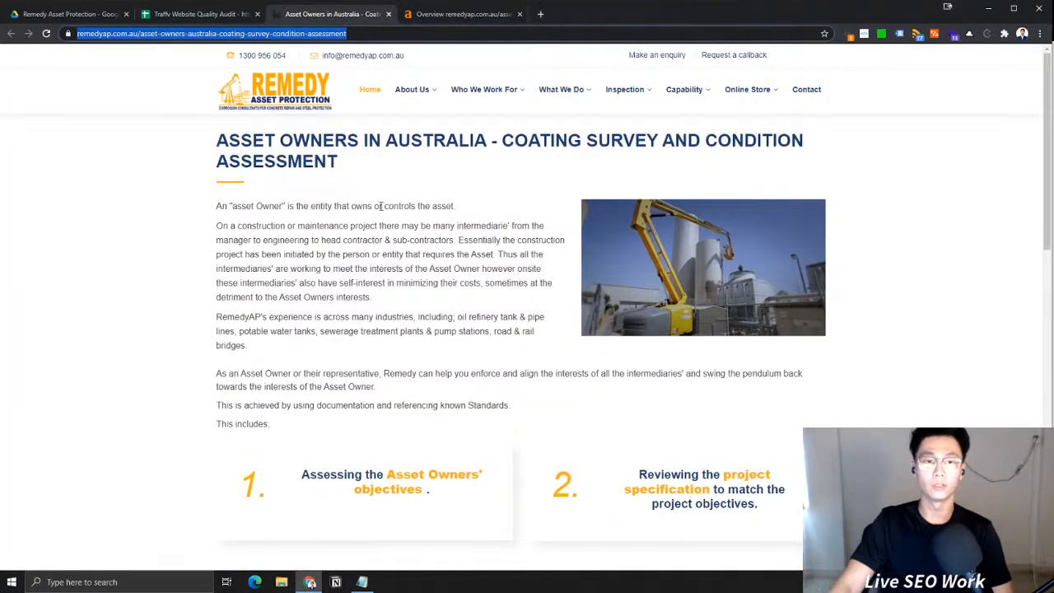
Clear the applicators and fabricators keywords from the seed keyword list in Notepad
click(362, 582)
drag(977, 272, 560, 89)
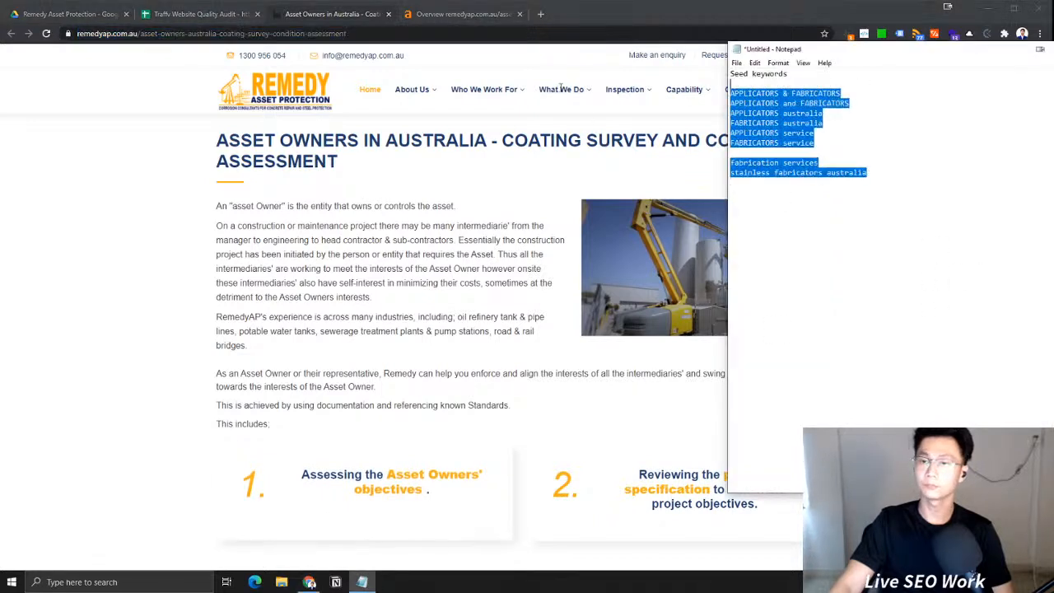
mouse_move(560, 92)
key(BackSpace)
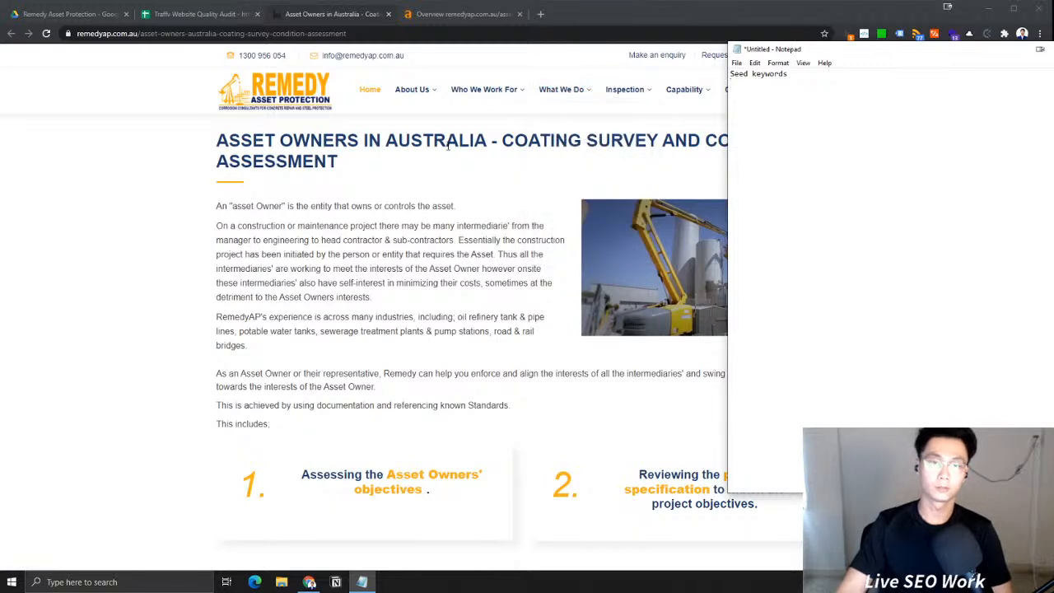
Replace the applicators and fabricators keywords in the Notepad seed list with "ASSET OWNERS" copied from the page heading
drag(216, 140, 359, 140)
right_click(362, 581)
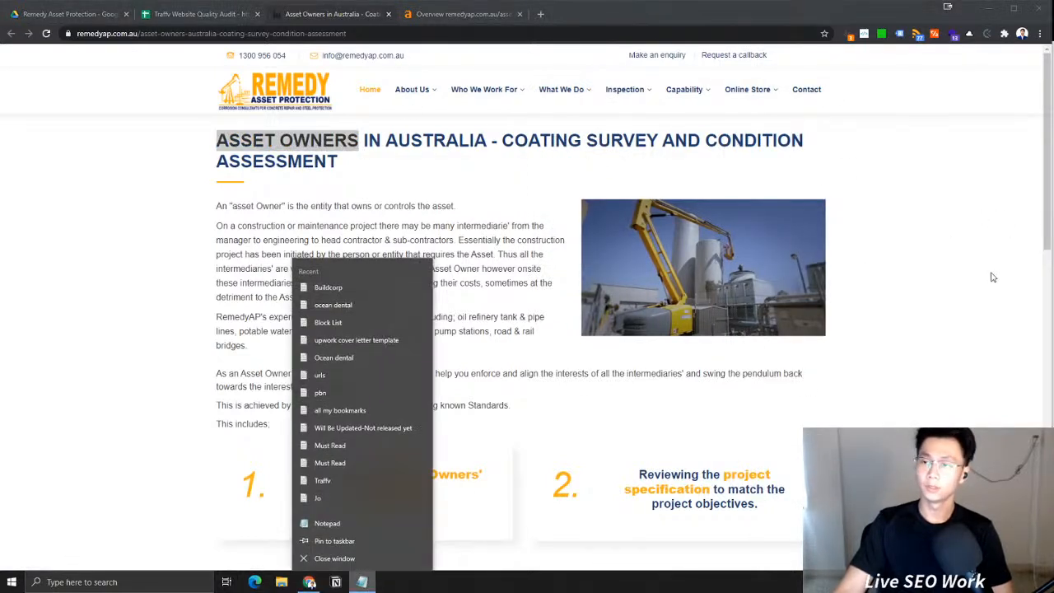
key(alt+Tab)
key(ctrl+v)
key(ctrl+z)
drag(873, 171, 705, 108)
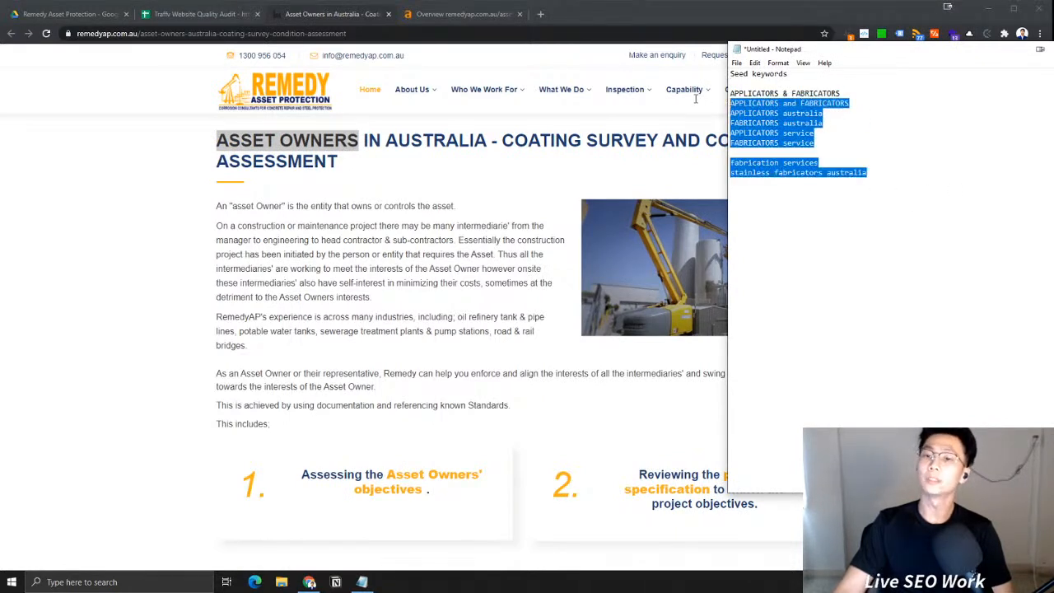
click(986, 142)
drag(891, 169, 691, 96)
key(ctrl+v)
mouse_move(692, 99)
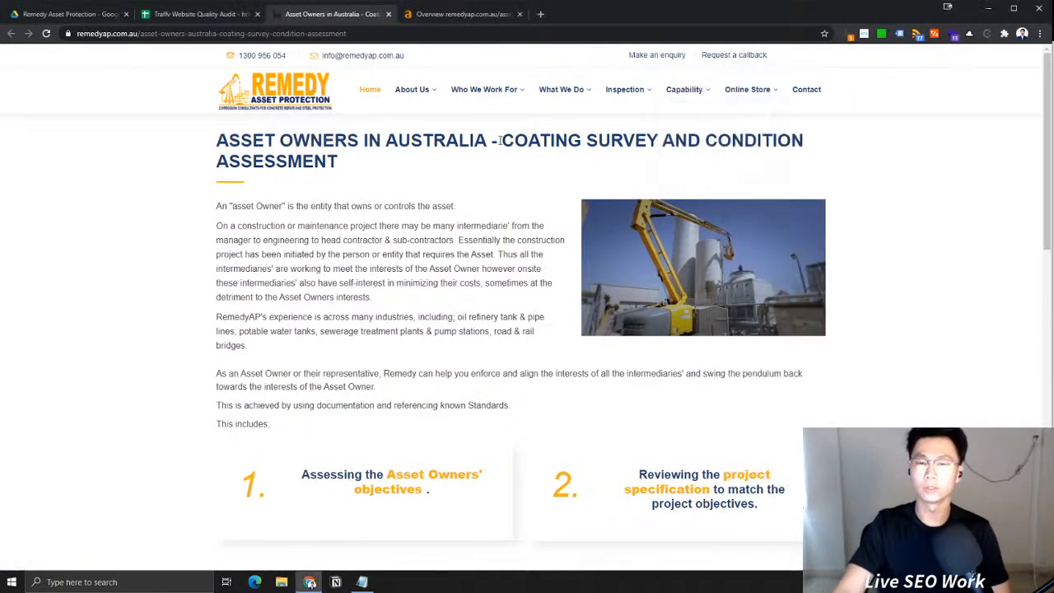
Add "COATING SURVEY" from the page heading to the seed list, directly below "ASSET OWNERS"
drag(502, 141, 346, 168)
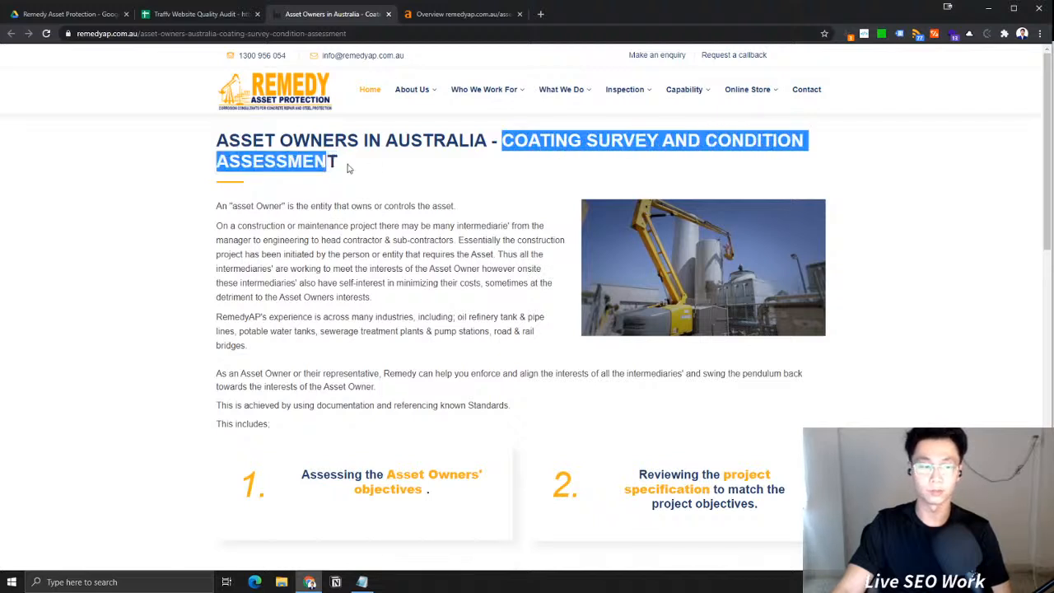
click(588, 162)
drag(504, 140, 648, 140)
click(362, 581)
right_click(906, 209)
click(840, 174)
key(ctrl+v)
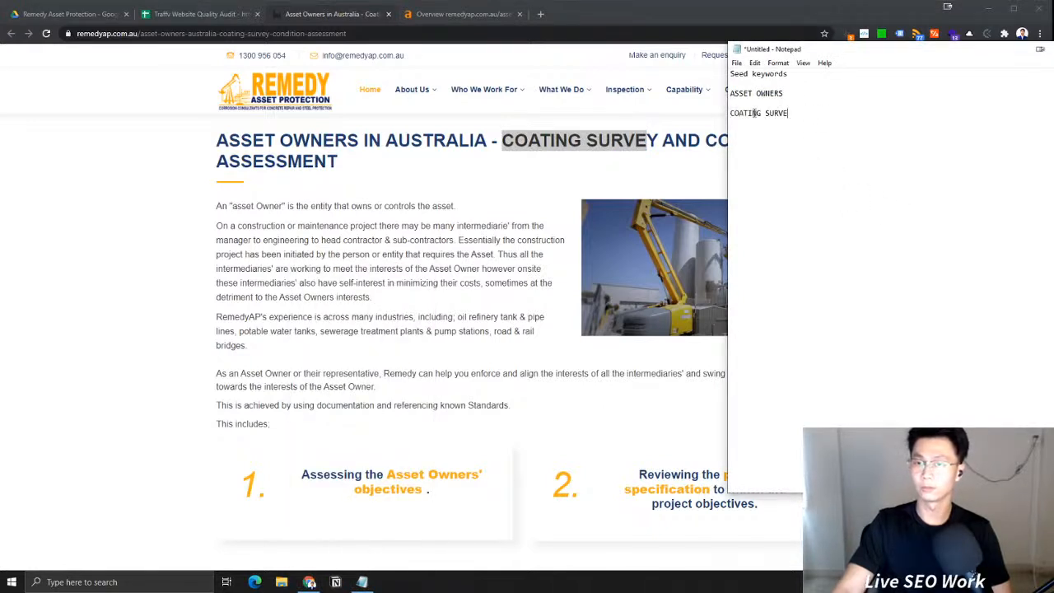
text(Y)
key(BackSpace)
click(838, 101)
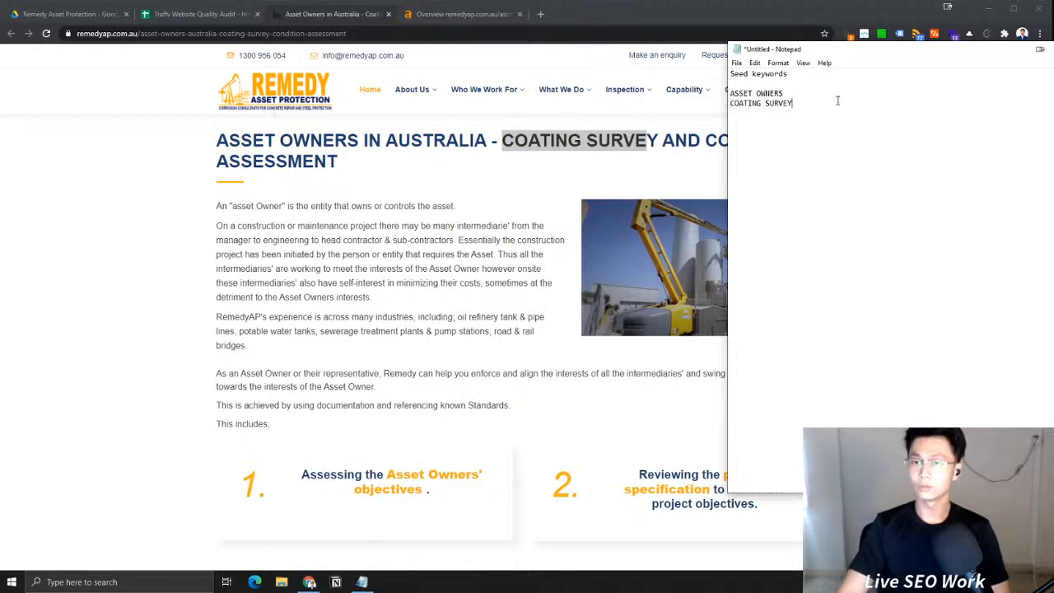
Add "CONDITION ASSESSMENT" from the page heading as a new line at the end of the seed list
click(641, 143)
drag(705, 139, 376, 180)
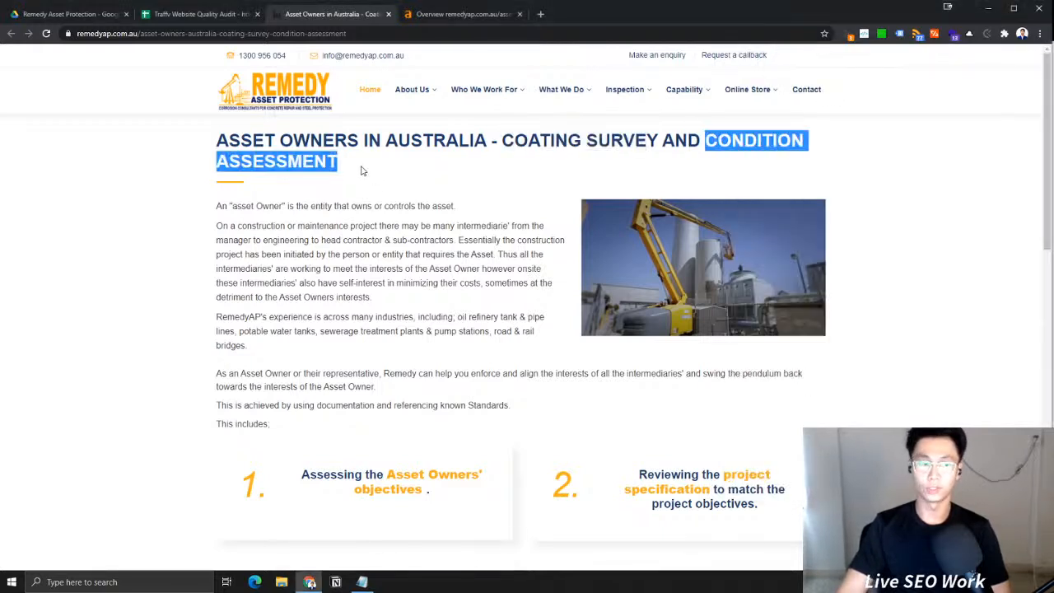
click(363, 581)
right_click(363, 581)
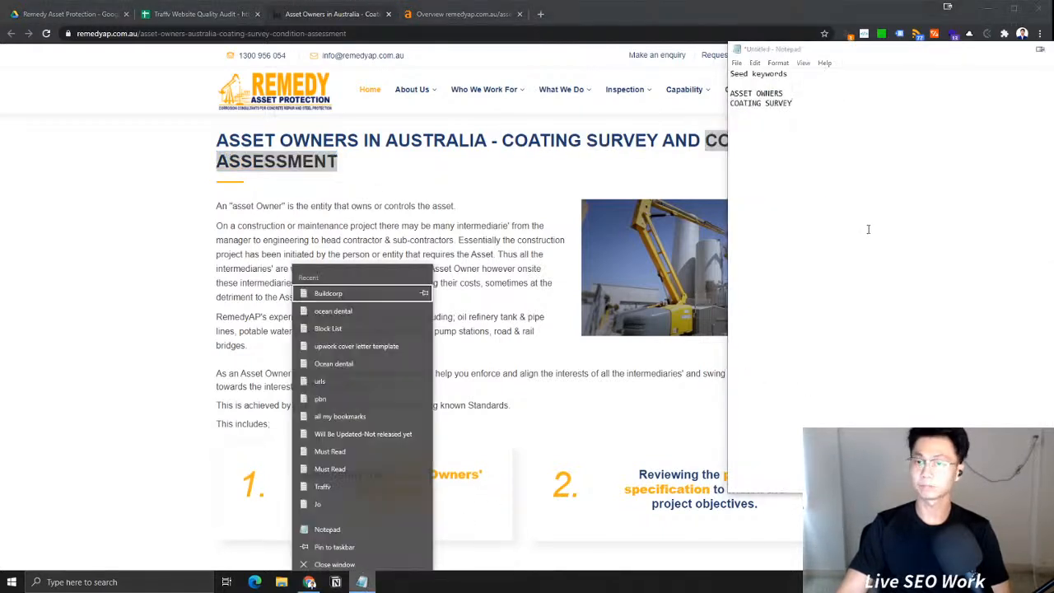
click(815, 104)
key(Return)
key(ctrl+v)
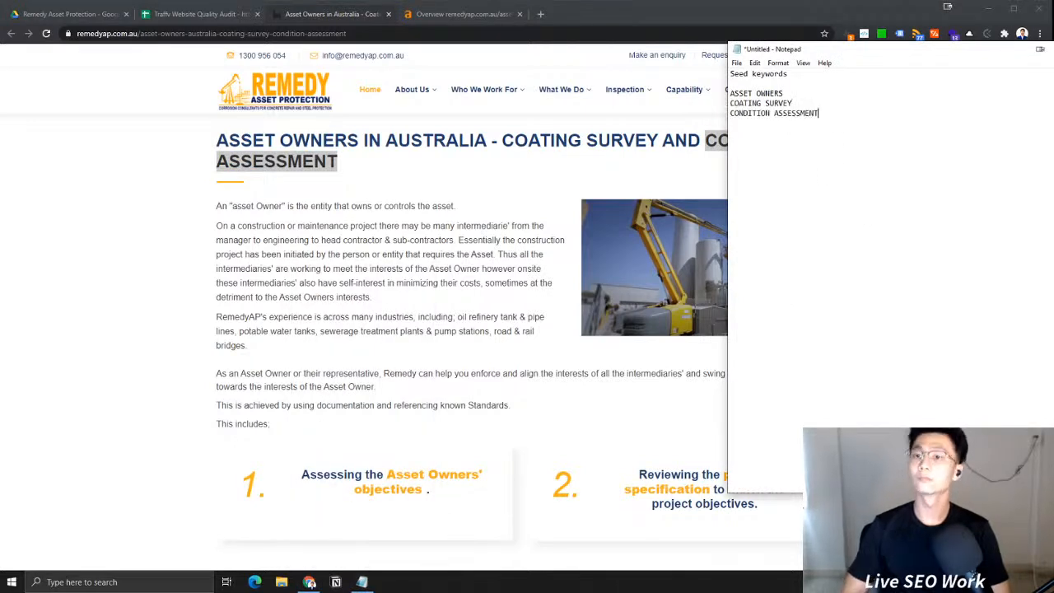
Add the keyword variations "coating assessment" and "condition survey" on separate lines of the seed list
key(Return)
text(coating as)
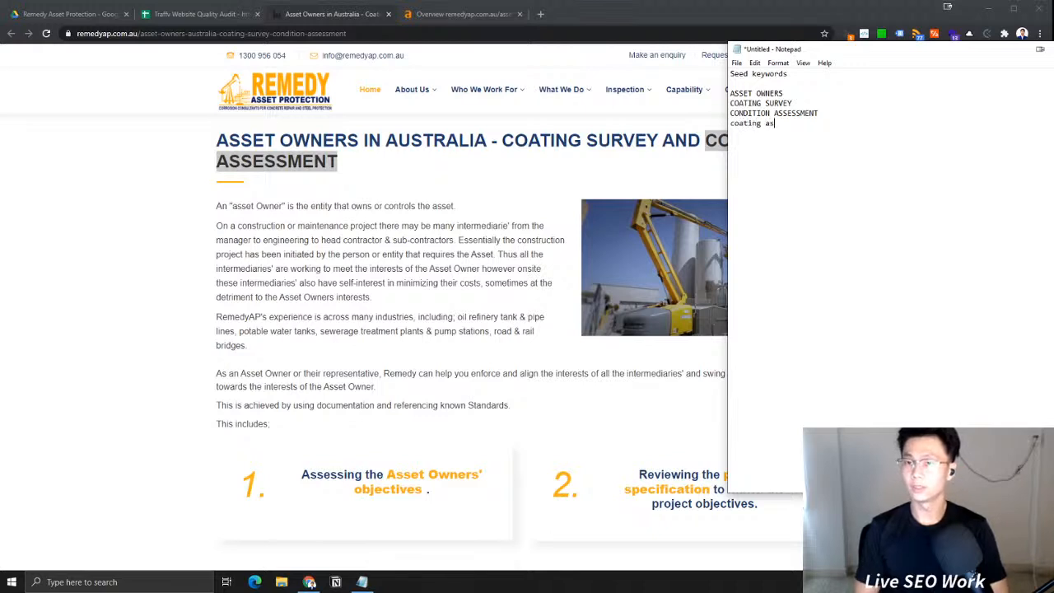
text(sessment)
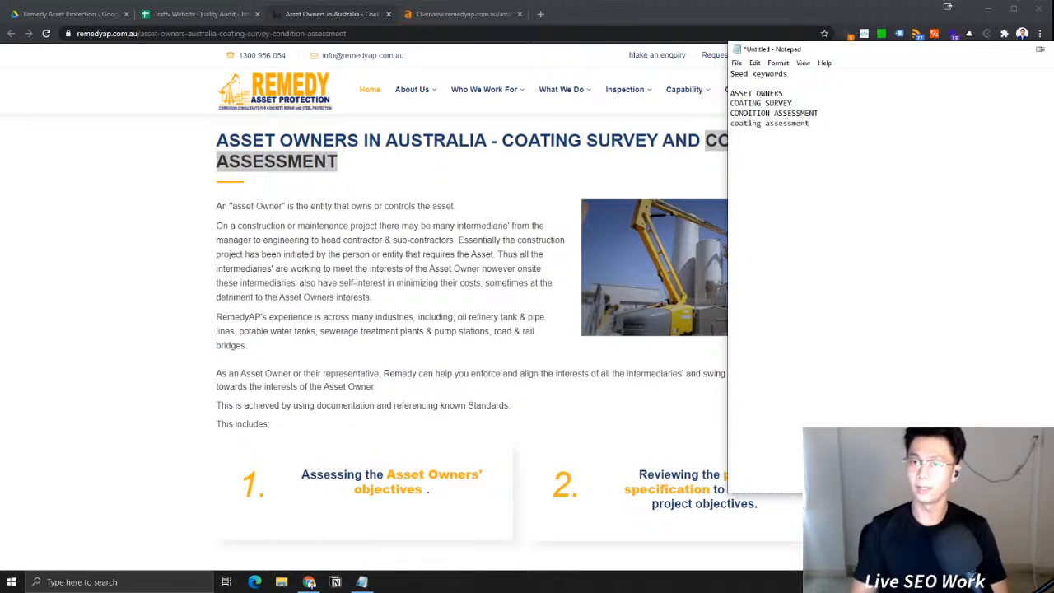
key(Return)
text(conditi)
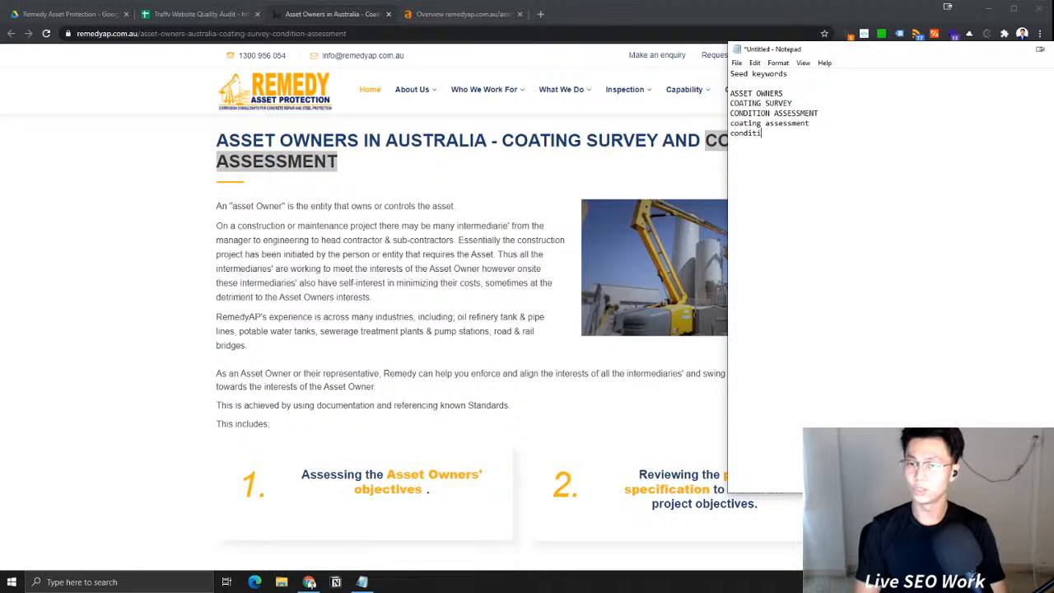
text(on survey)
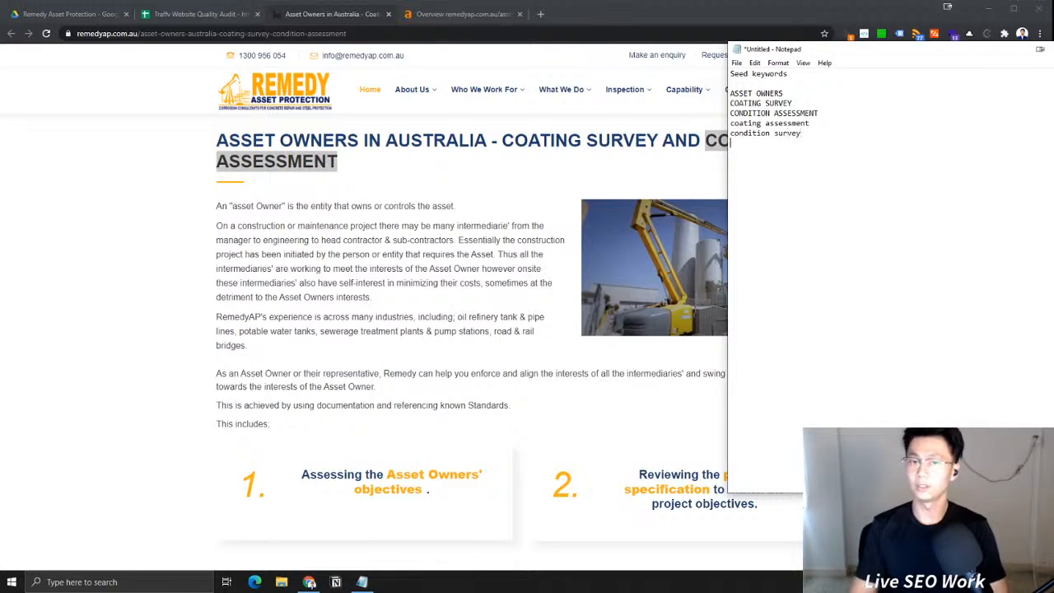
Read the introductory paragraphs of the Asset Owners page for the services and industries it covers
click(410, 202)
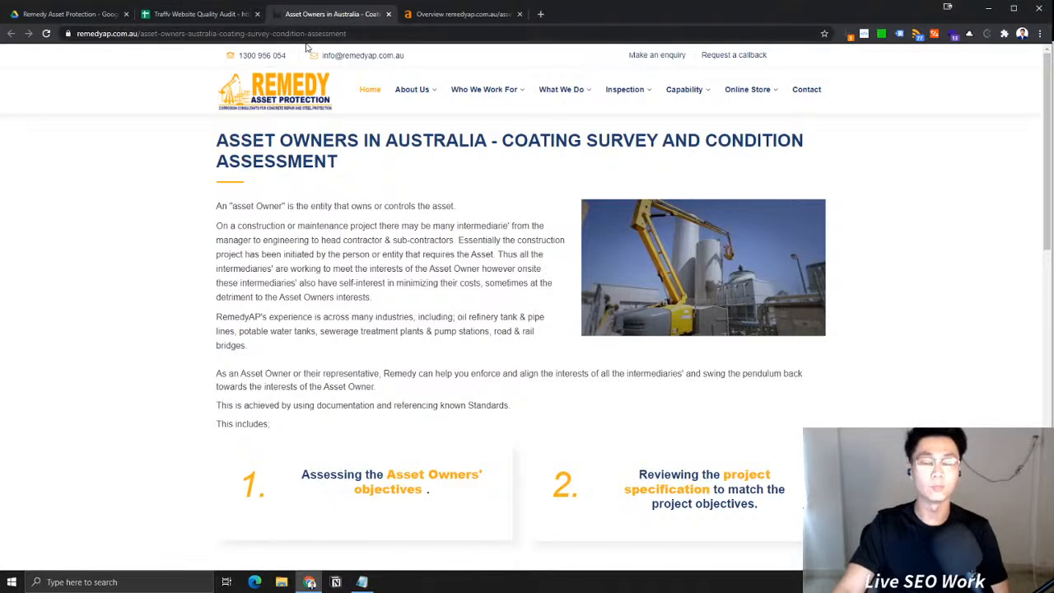
scroll(346, 255, down, 1)
scroll(346, 270, up, 1)
drag(465, 331, 408, 313)
drag(322, 316, 292, 297)
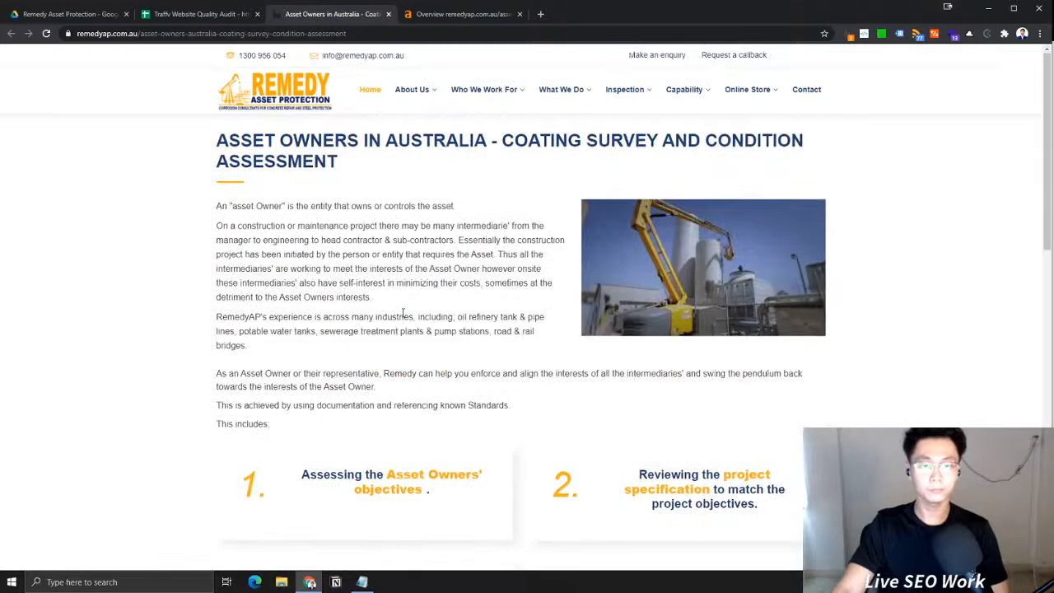
drag(274, 240, 388, 255)
click(460, 273)
drag(227, 209, 372, 224)
click(373, 224)
drag(234, 228, 285, 229)
drag(407, 225, 520, 255)
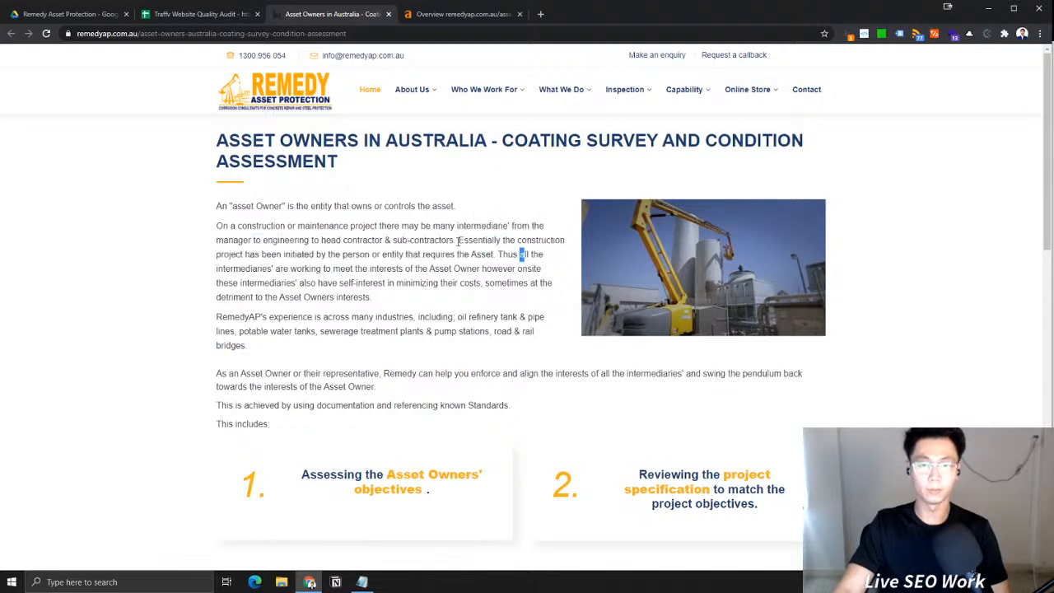
Read the rest of the Asset Owners page, from the intermediaries and industries text to the numbered services and closing paragraphs, for keyword ideas
drag(459, 239, 495, 256)
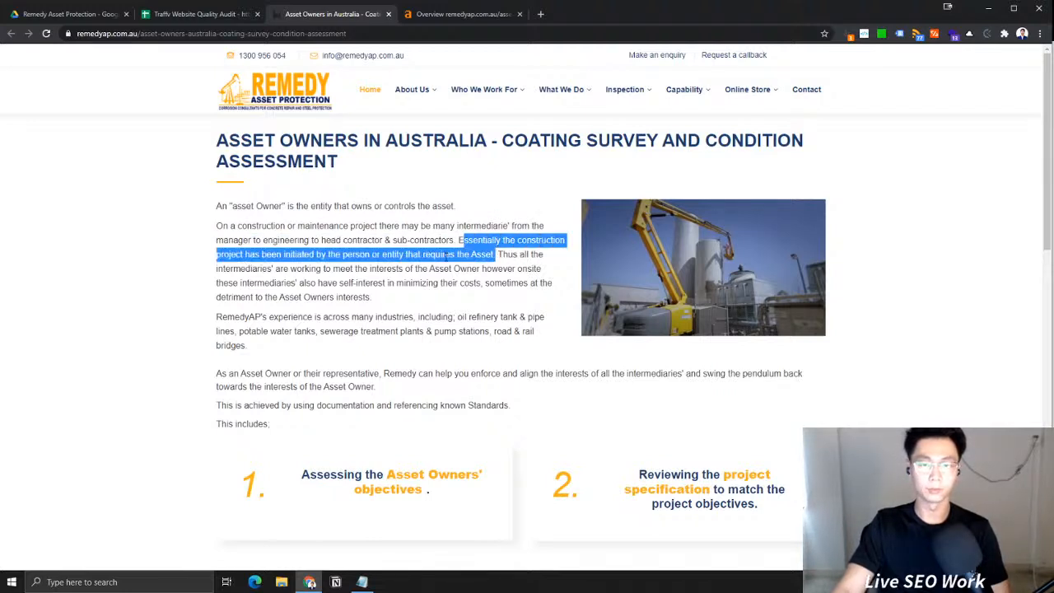
drag(332, 270, 484, 272)
drag(297, 282, 531, 282)
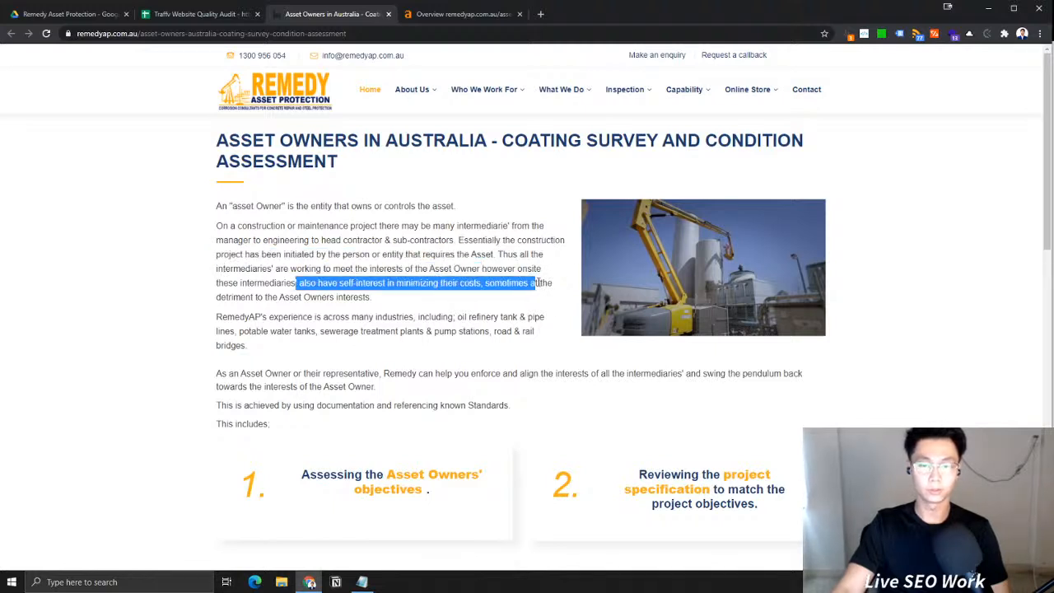
drag(244, 318, 470, 331)
click(386, 327)
click(349, 281)
scroll(362, 296, down, 2)
drag(295, 277, 508, 264)
drag(595, 263, 617, 263)
drag(402, 264, 691, 263)
scroll(687, 265, down, 1)
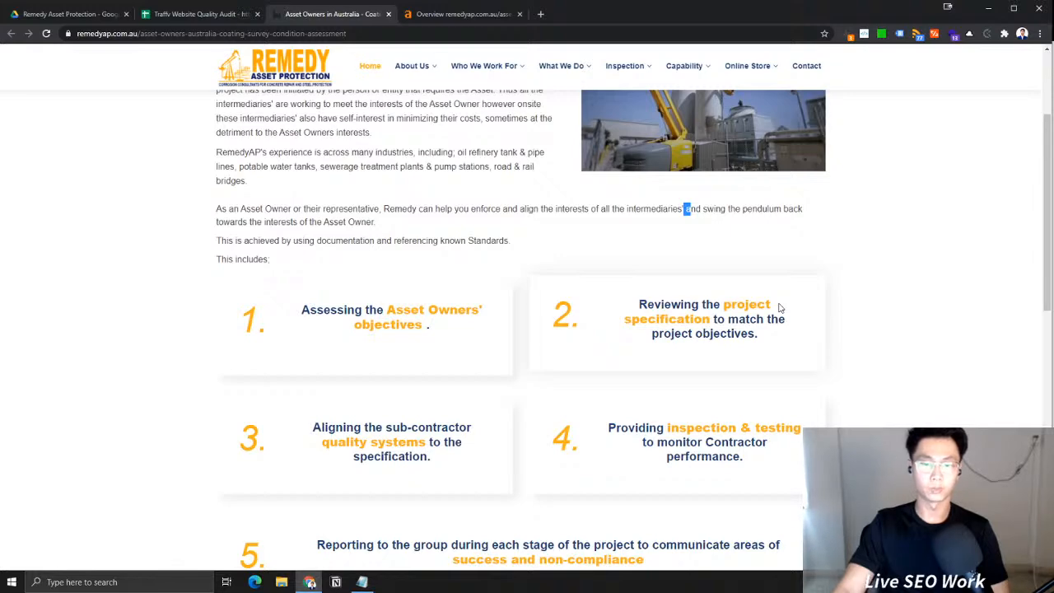
scroll(780, 307, down, 2)
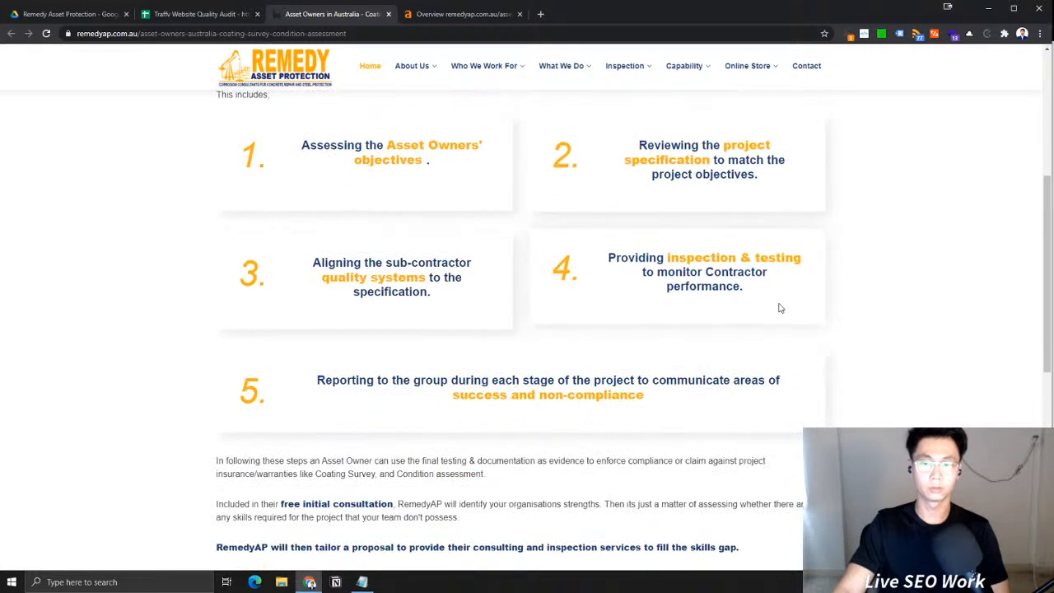
scroll(781, 308, down, 2)
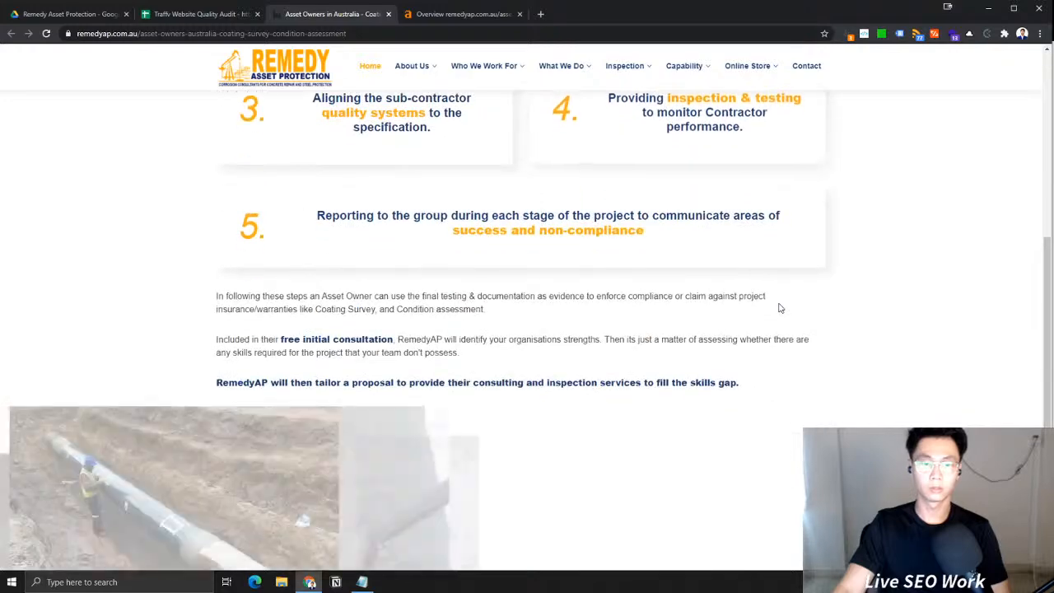
scroll(780, 309, up, 6)
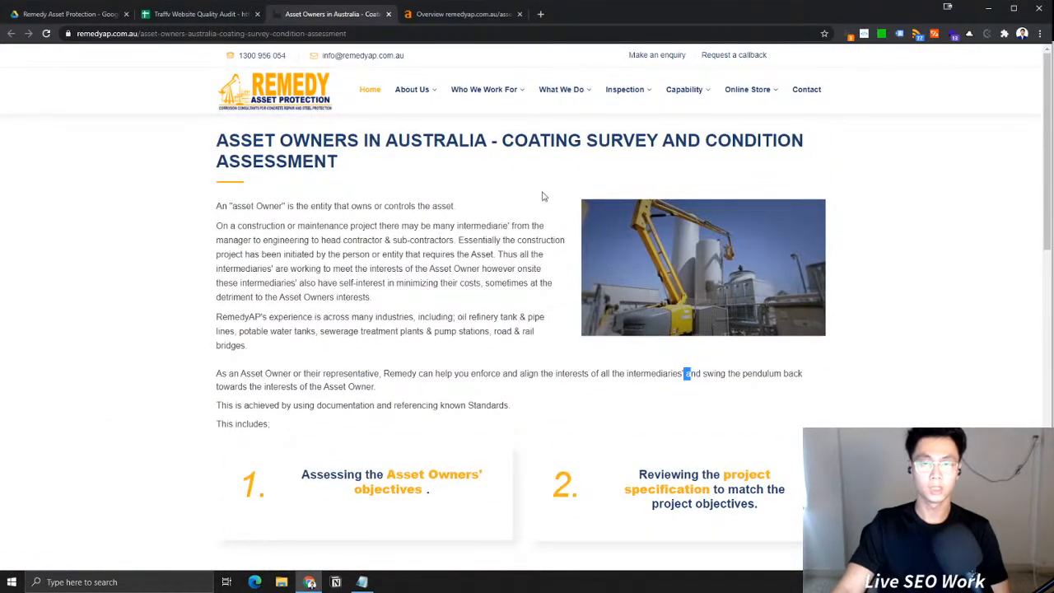
Add the keyword variation "asset survey" to the seed list in Notepad, directly below "condition survey"
click(362, 583)
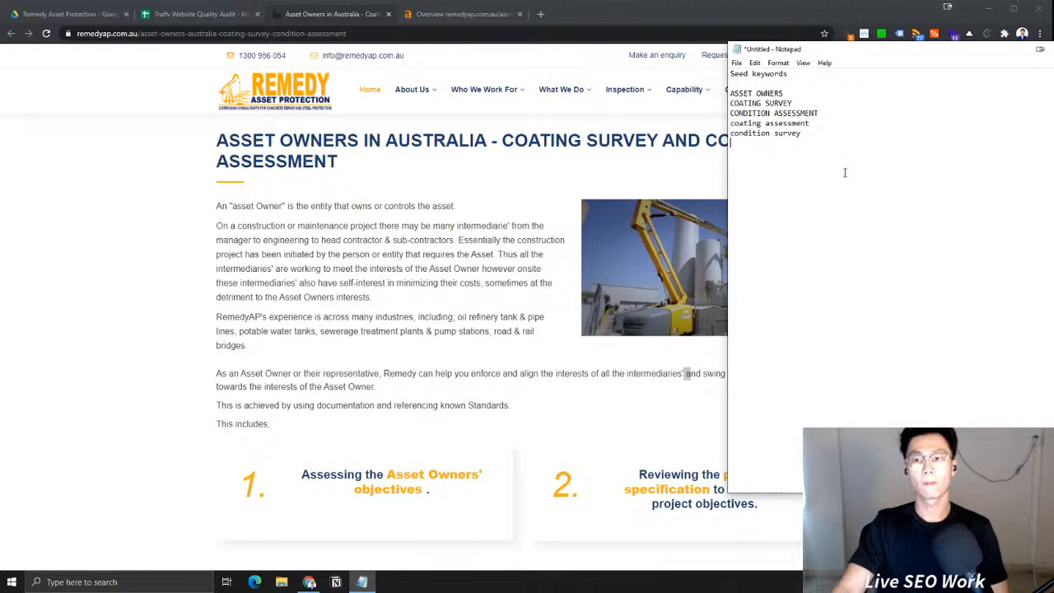
text(asset survey)
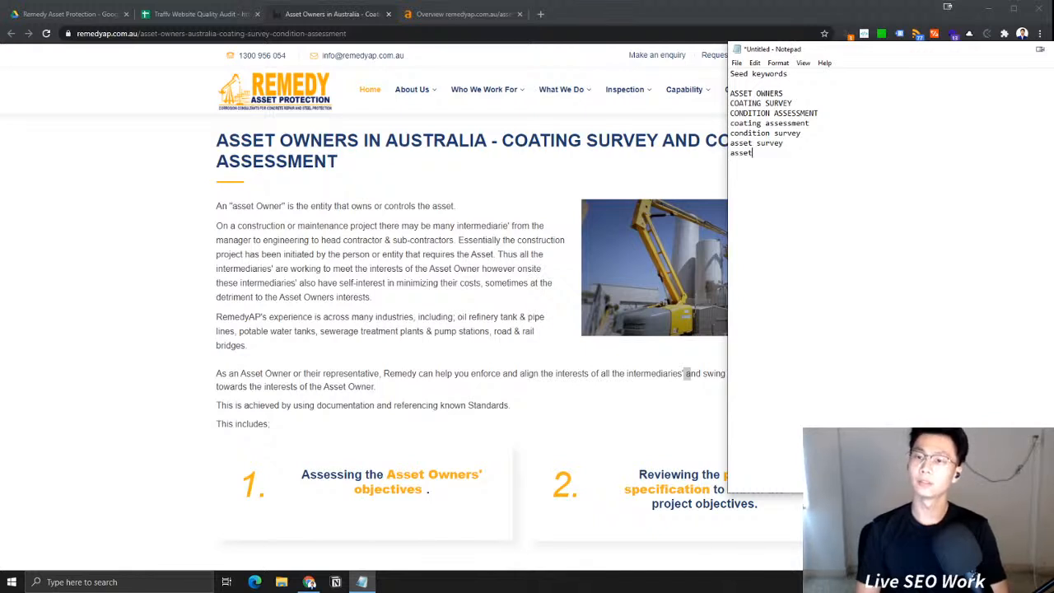
key(BackSpace)
key(BackSpace)
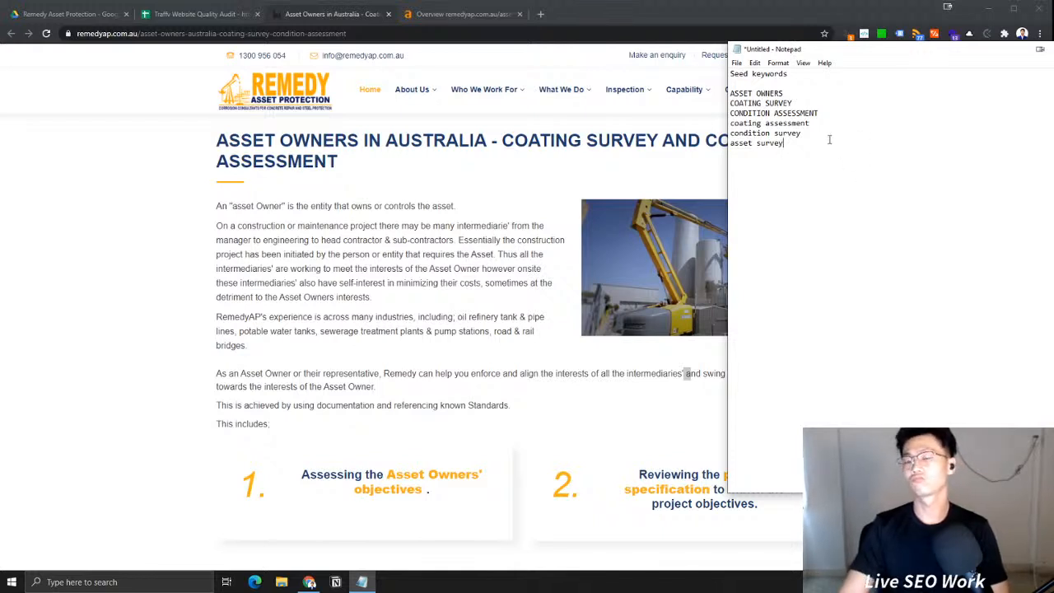
Copy all six seed keywords from the list and look them up in Ahrefs Keywords Explorer for Google in Australia
double_click(743, 93)
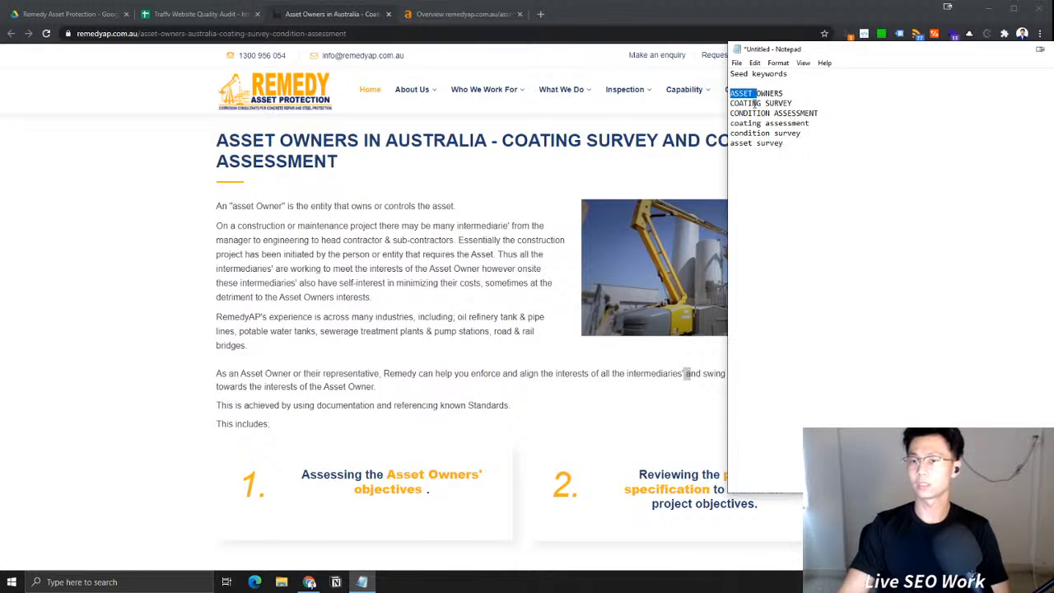
click(770, 92)
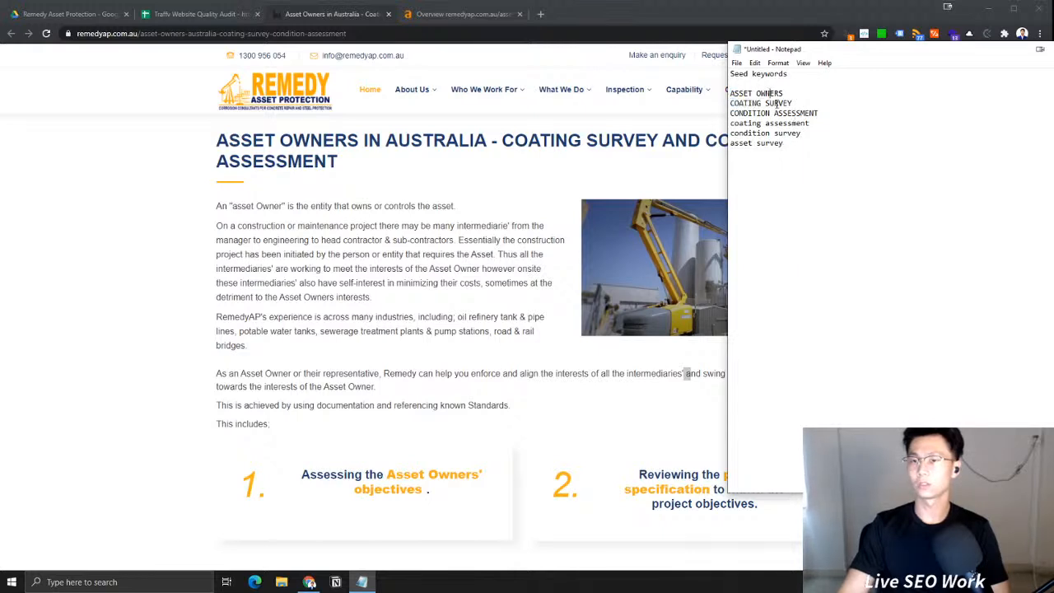
drag(822, 152, 649, 86)
key(ctrl+c)
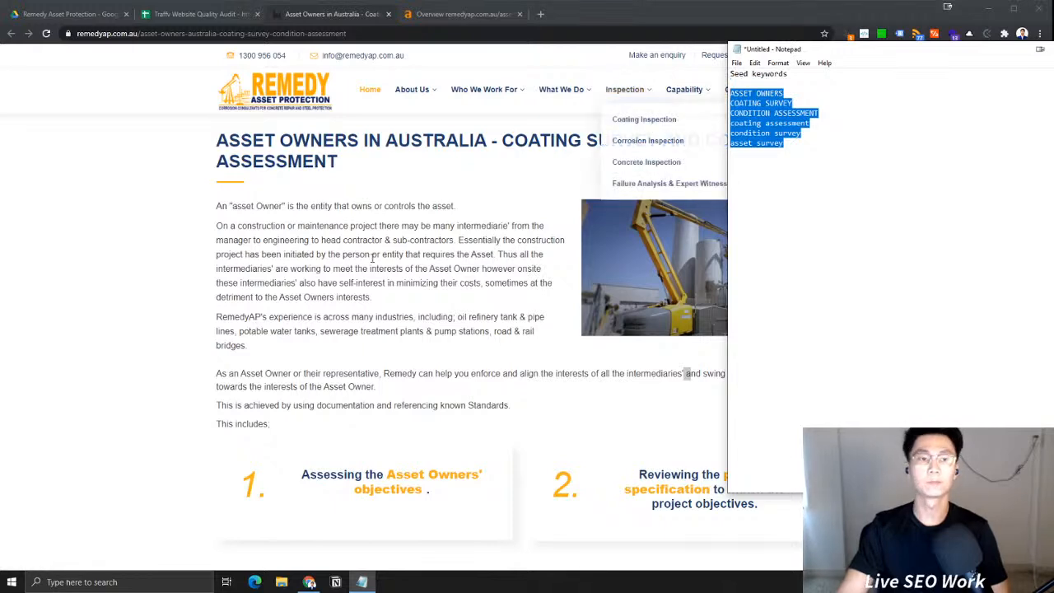
click(457, 14)
click(189, 58)
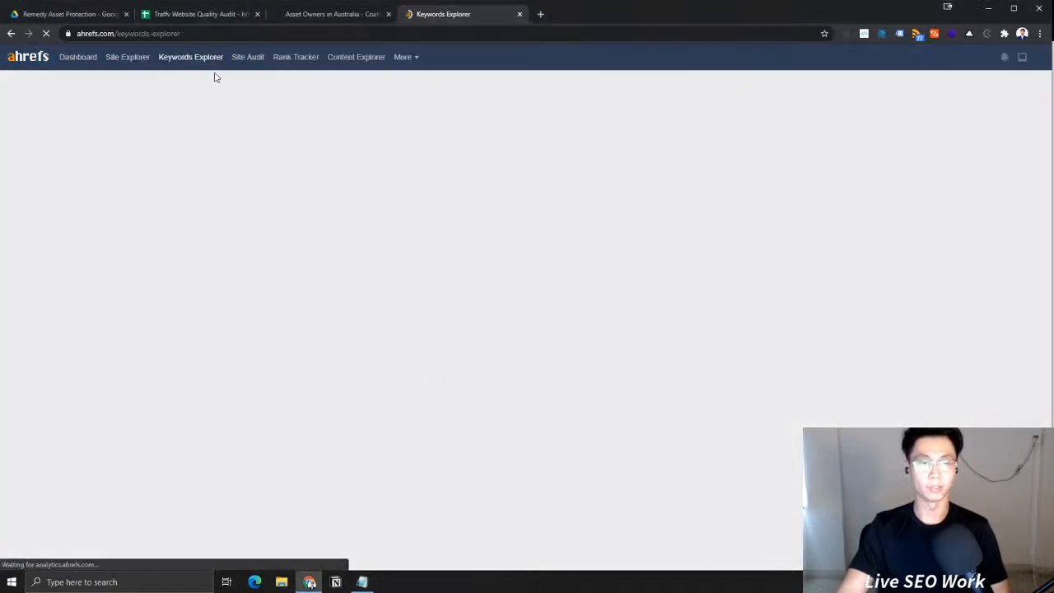
click(427, 253)
key(ctrl+v)
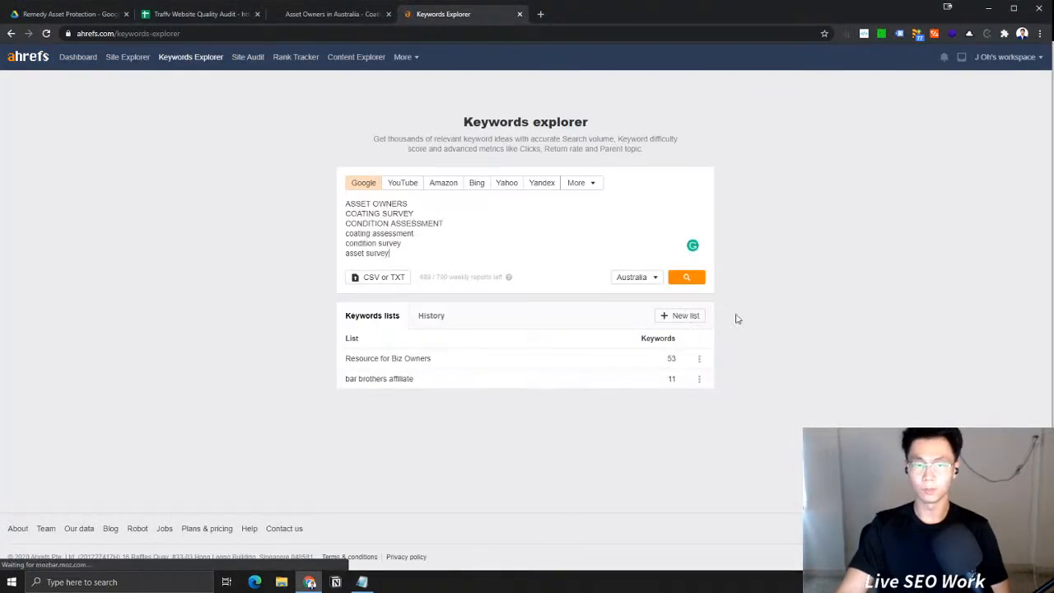
click(688, 283)
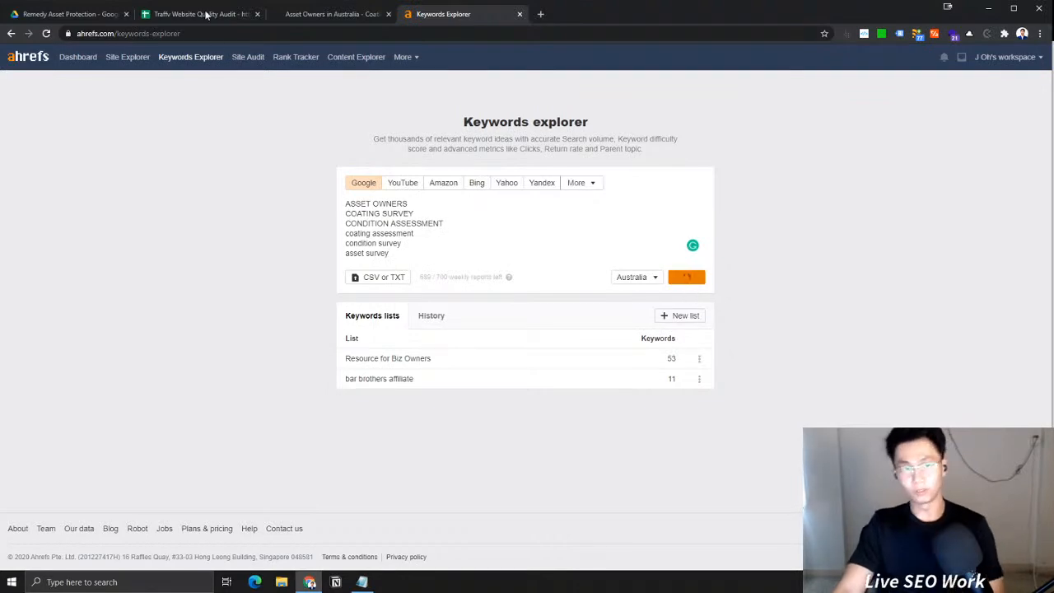
Show the SERP overview for "condition assessment" and open the Queensland Health and IPWEA results in separate tabs
click(203, 14)
click(438, 19)
click(346, 18)
click(445, 18)
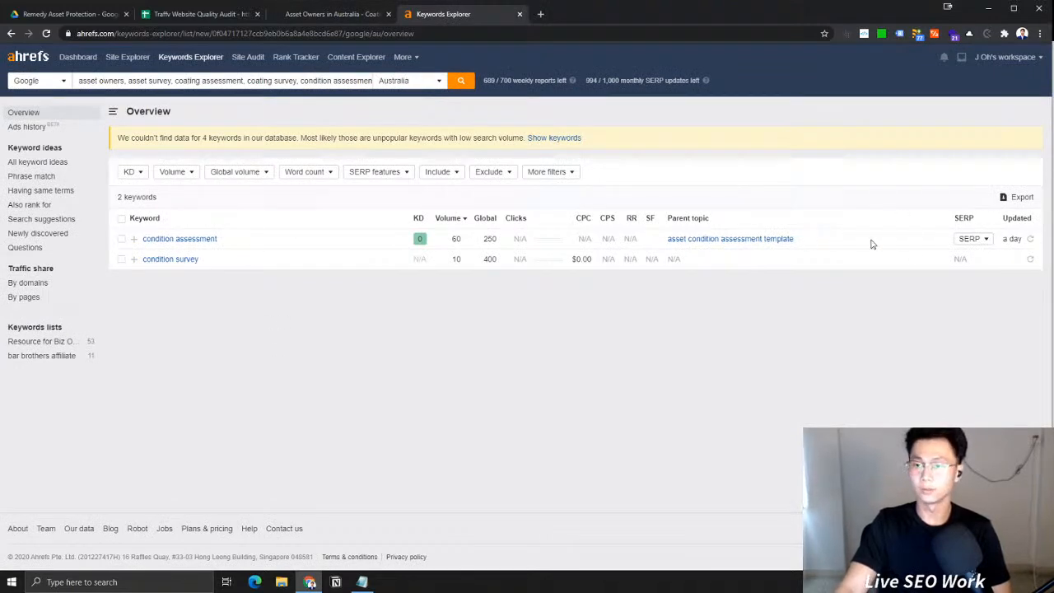
click(970, 239)
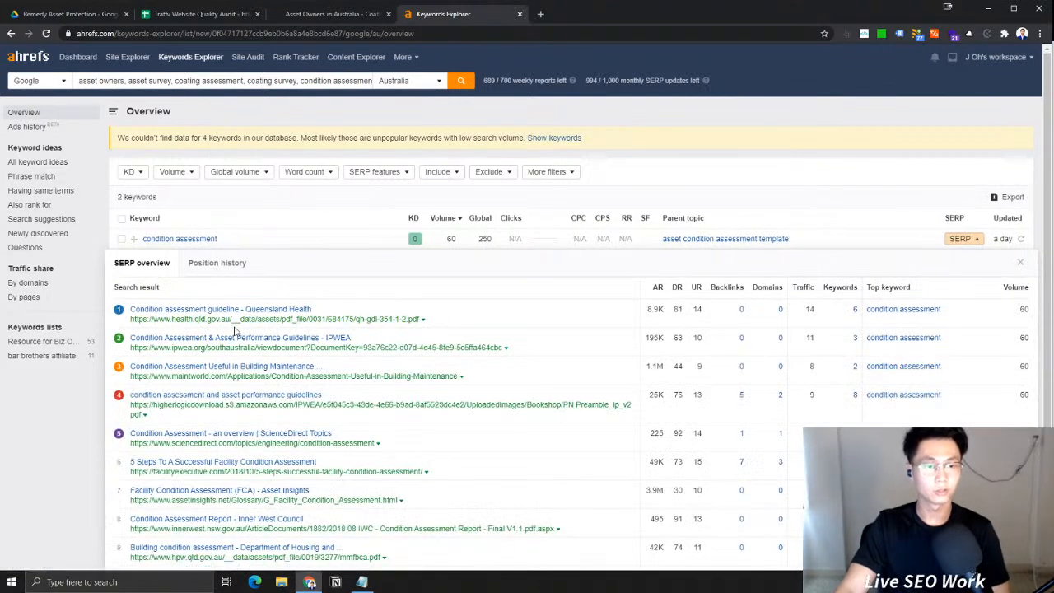
ctrl+click(235, 318)
ctrl+click(239, 337)
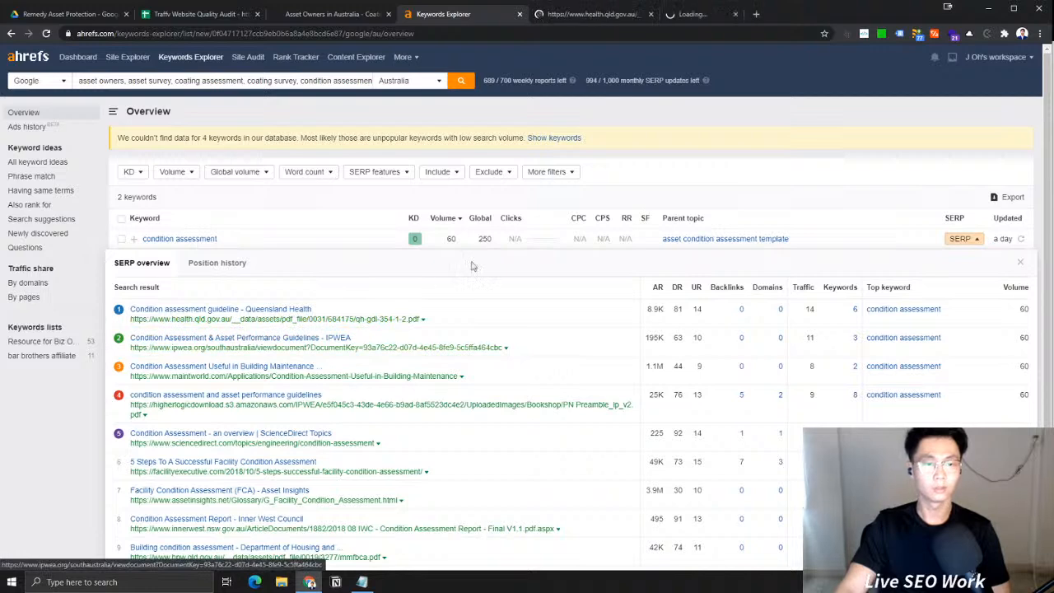
Read the Purpose section of the Queensland Health condition assessment guideline to judge the keyword's relevance to the client
click(582, 14)
drag(385, 179, 473, 268)
click(475, 269)
drag(404, 179, 613, 263)
click(617, 264)
drag(380, 188, 641, 286)
click(525, 214)
drag(364, 197, 594, 196)
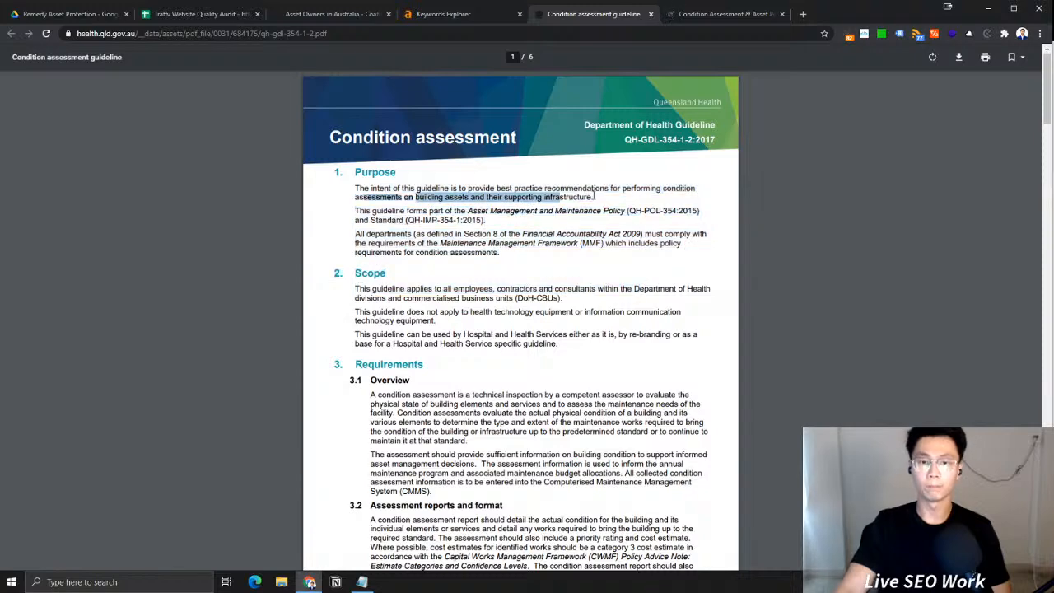
drag(619, 234, 626, 243)
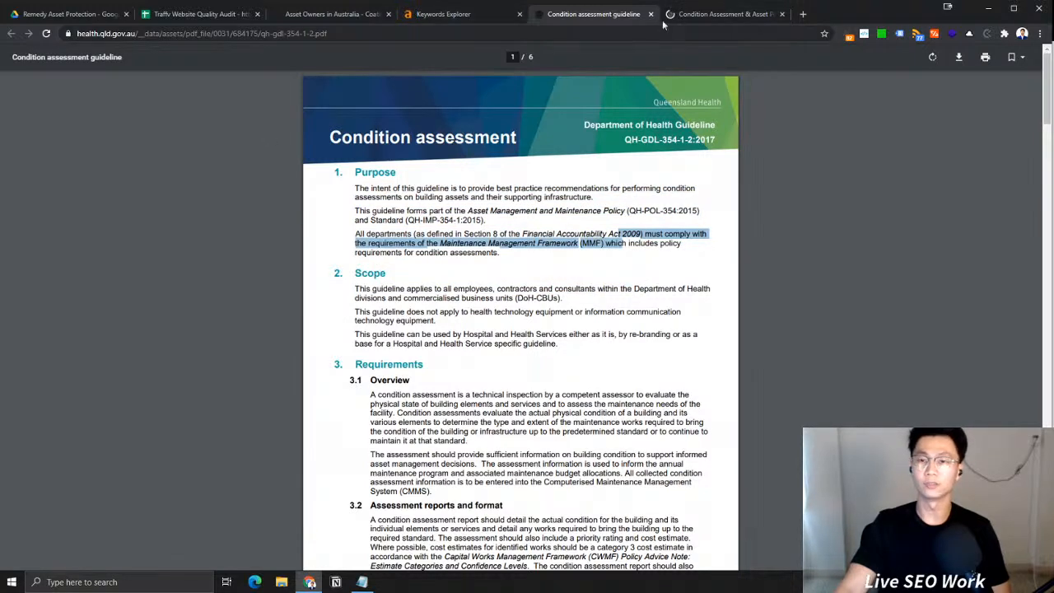
Check the IPWEA Condition Assessment & Asset Performance Guidelines page, and collapse the SERP overview in Keywords Explorer
click(716, 14)
drag(224, 215, 483, 217)
click(562, 215)
click(483, 217)
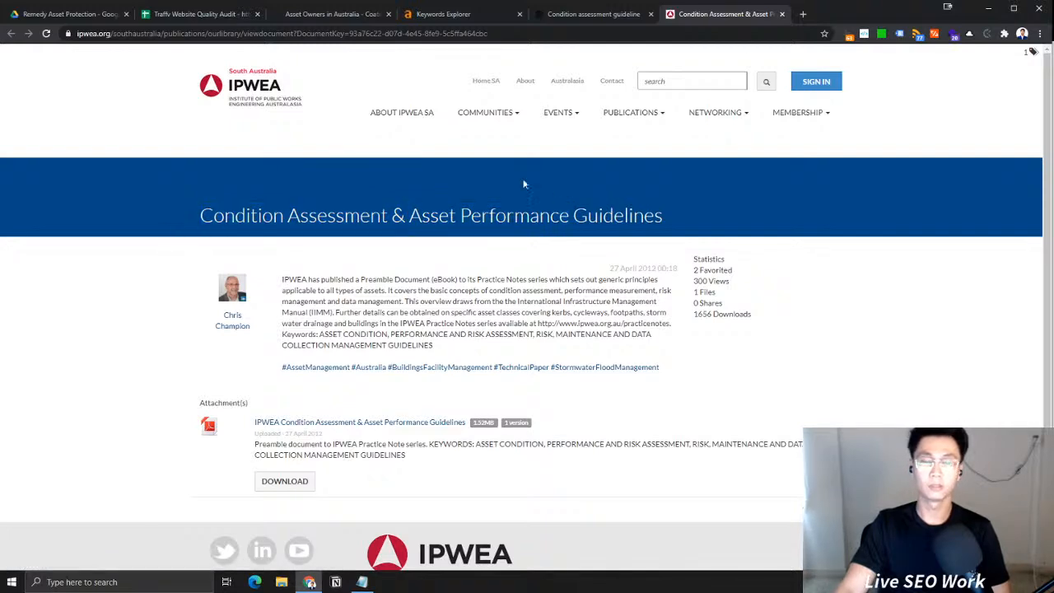
click(444, 14)
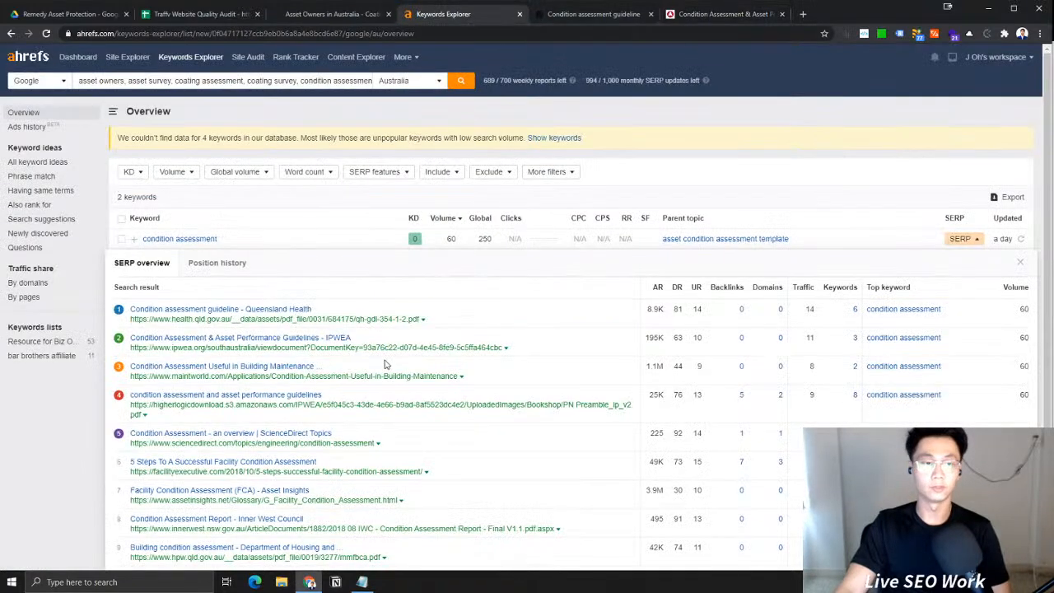
click(959, 241)
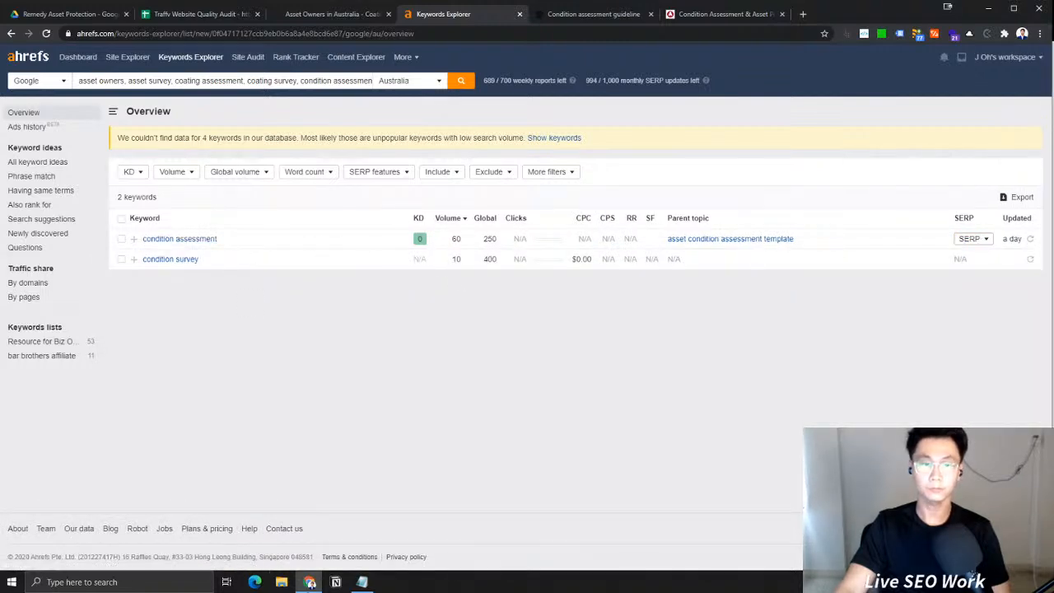
Copy the keyword "condition assessment" from the results into the Notepad notes, separated from the seed list by a blank line
click(361, 582)
drag(286, 243, 135, 242)
key(ctrl+c)
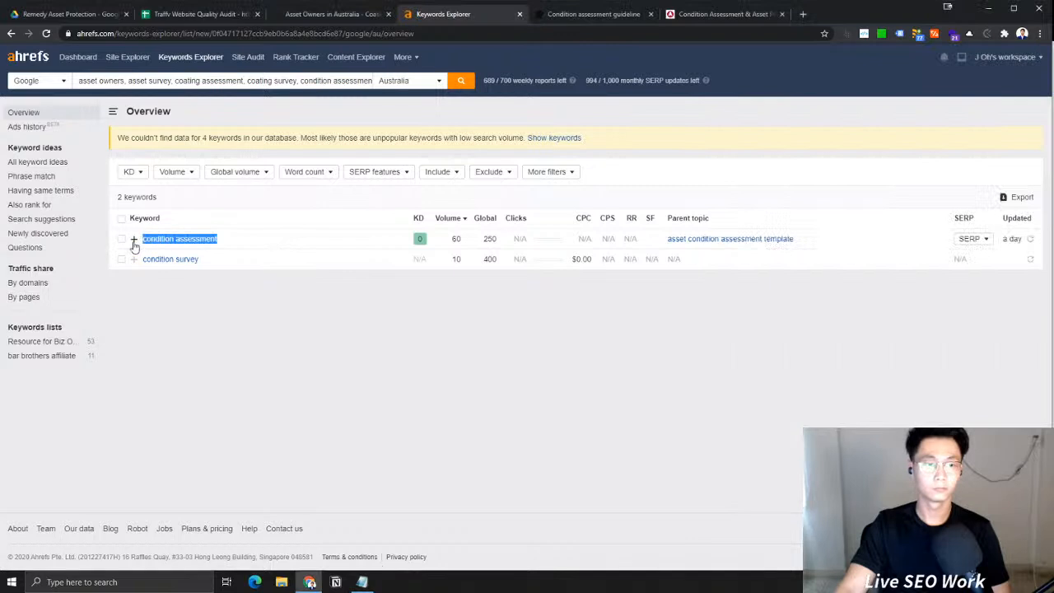
click(362, 582)
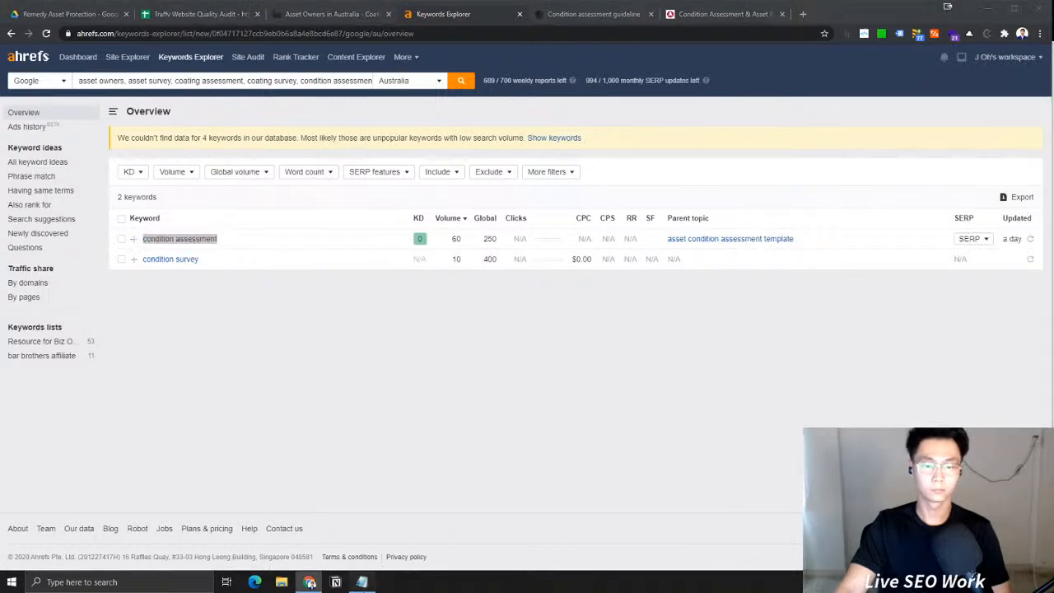
click(894, 259)
key(ctrl+v)
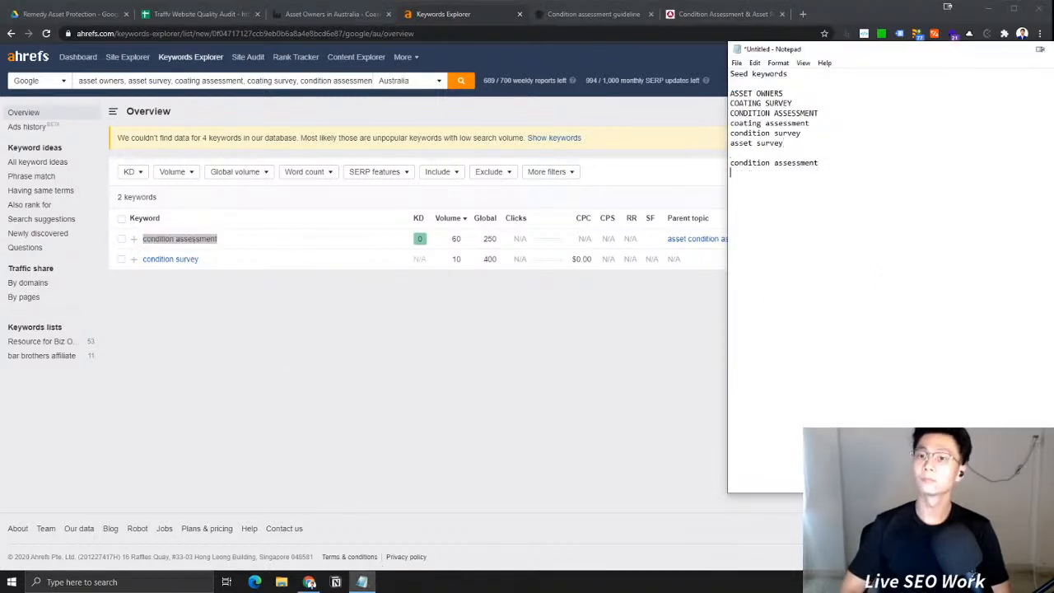
Reopen the SERP overview for "condition assessment", skim the Queensland Health guideline's rating tables, and close that document
click(258, 344)
click(969, 239)
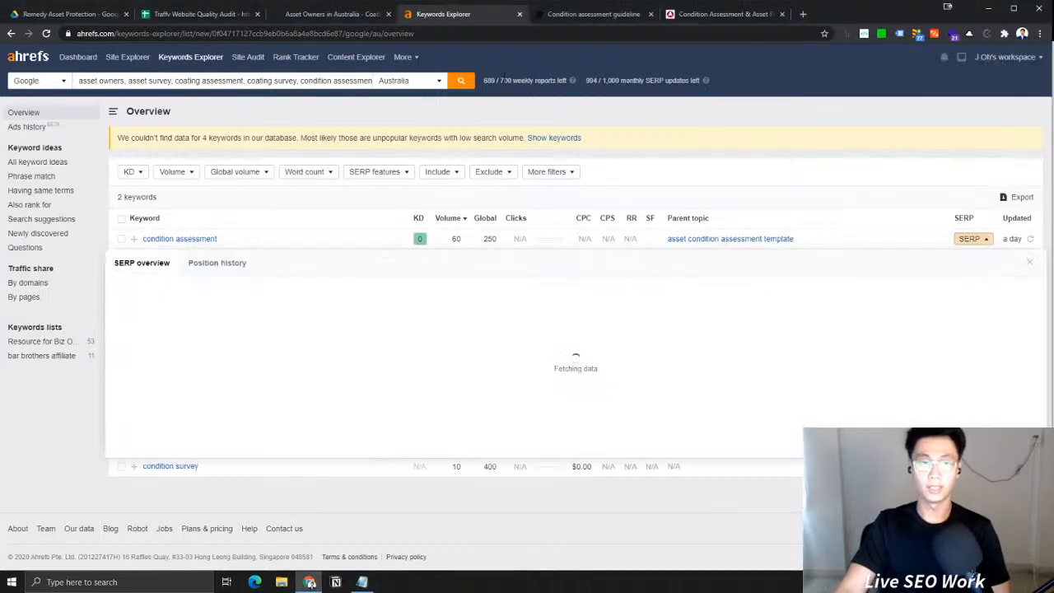
click(626, 14)
scroll(509, 330, down, 10)
scroll(510, 329, down, 5)
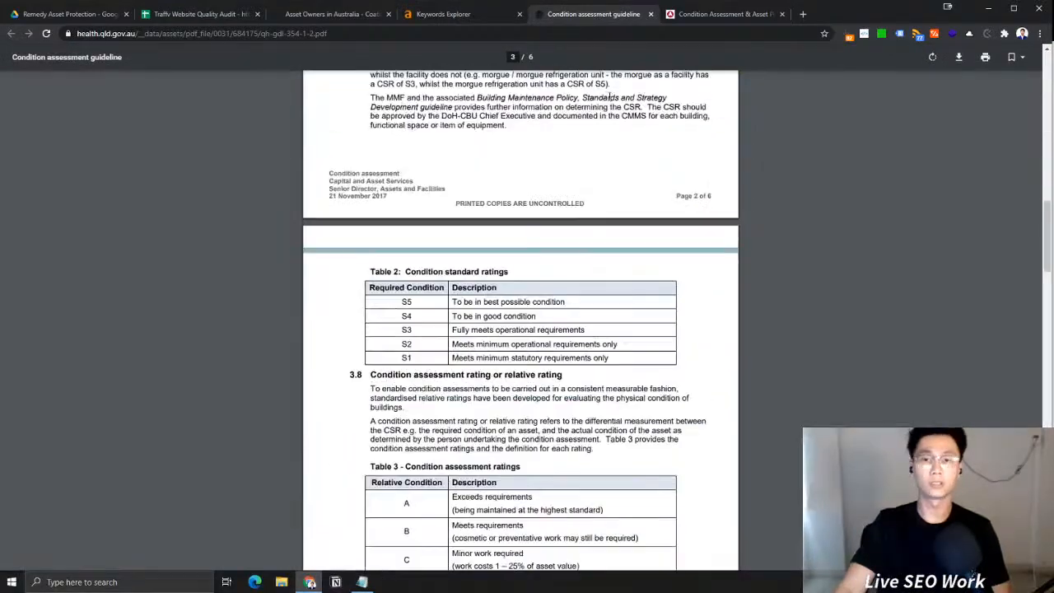
click(650, 14)
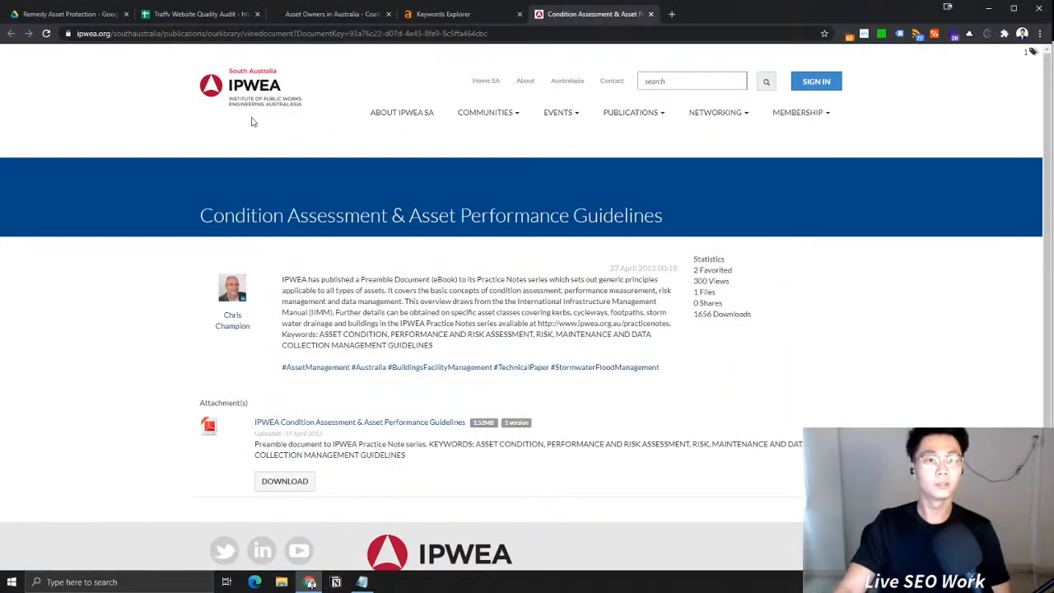
Review the IPWEA guidelines page once more, and examine the titles of the top ten results ranking for "condition assessment"
scroll(506, 358, down, 1)
scroll(508, 361, up, 1)
scroll(508, 362, down, 1)
click(444, 14)
click(601, 14)
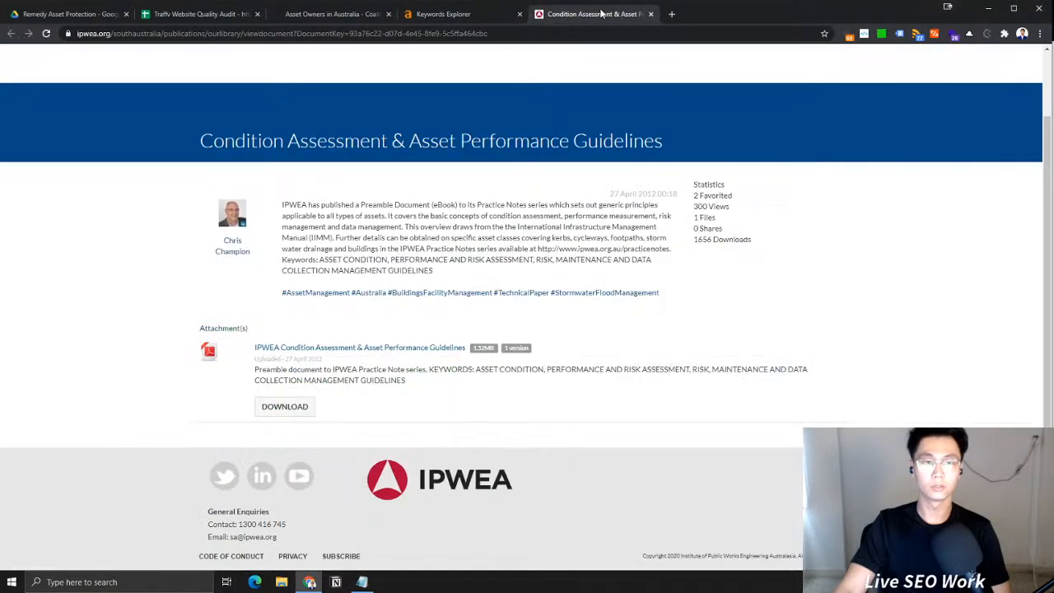
scroll(220, 89, up, 1)
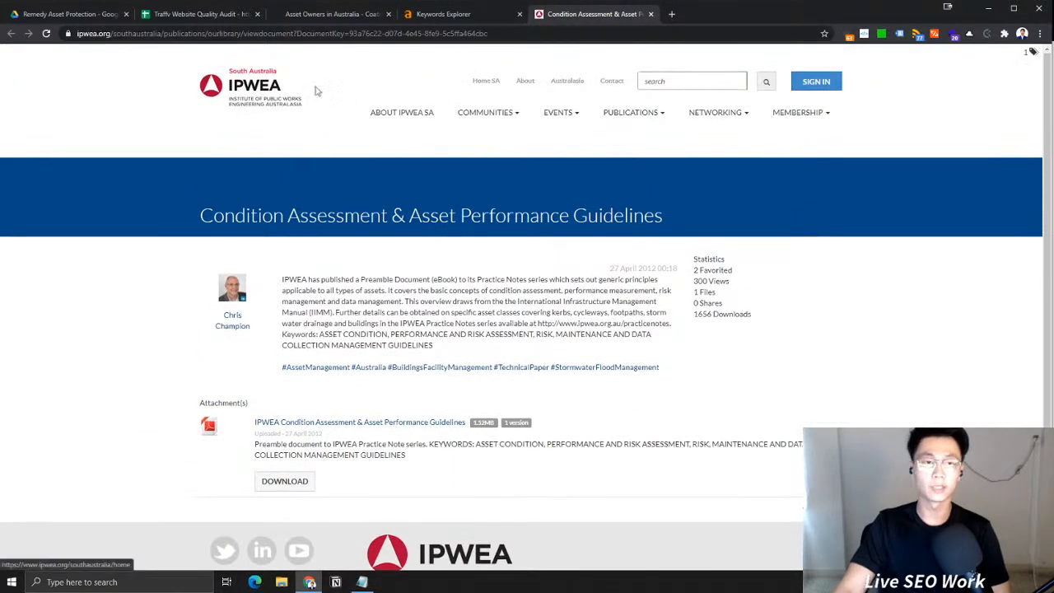
click(437, 14)
scroll(388, 336, down, 3)
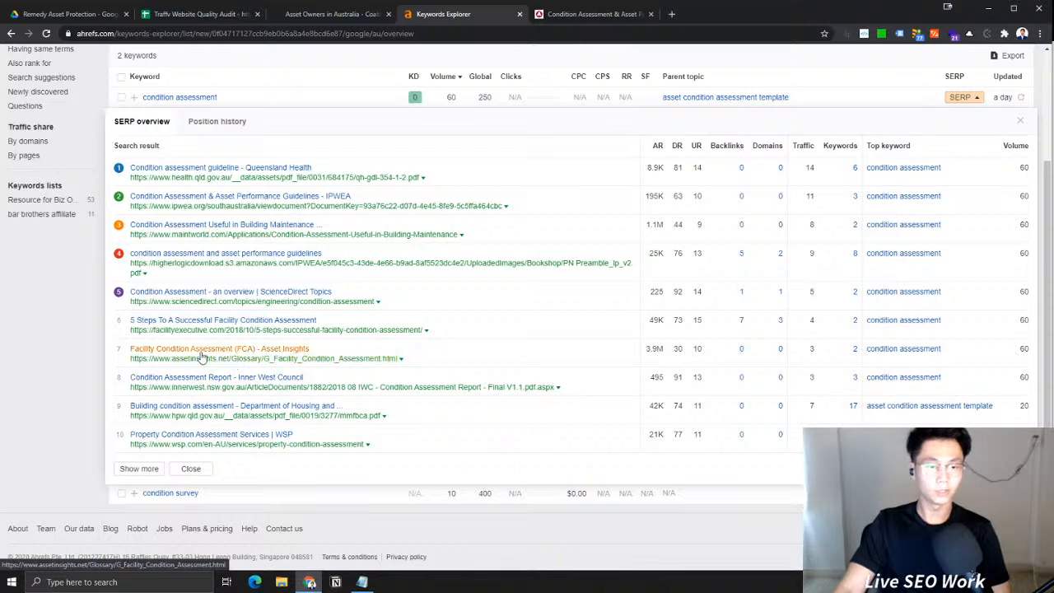
Widen the gap below the Notepad seed list and add "Facility Condition Assessment" from the sixth search result's title to the seeds
click(362, 582)
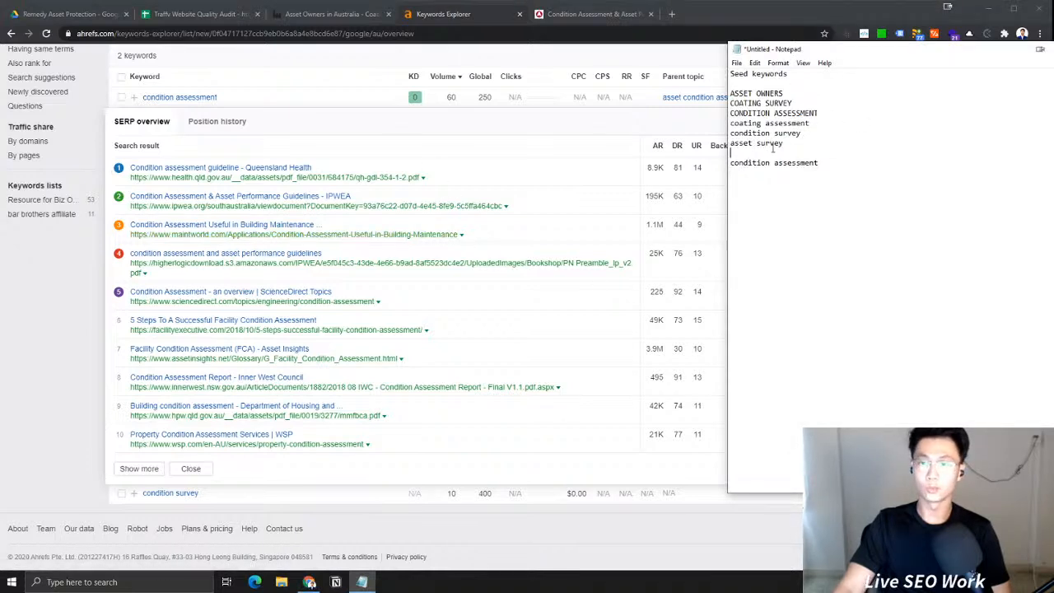
key(Return)
key(Return)
key(Return)
key(Return)
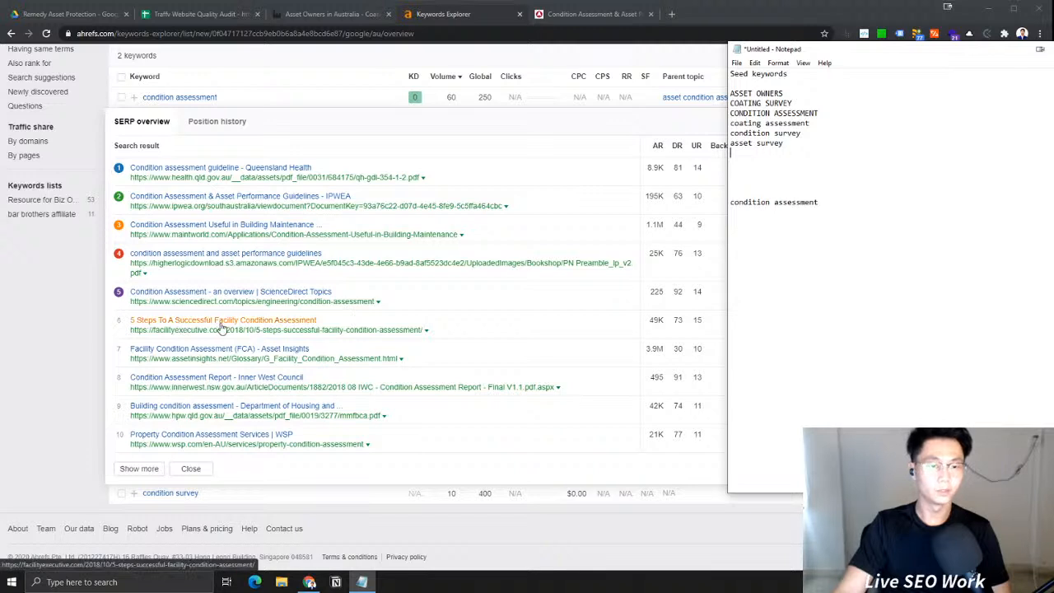
drag(316, 322, 225, 322)
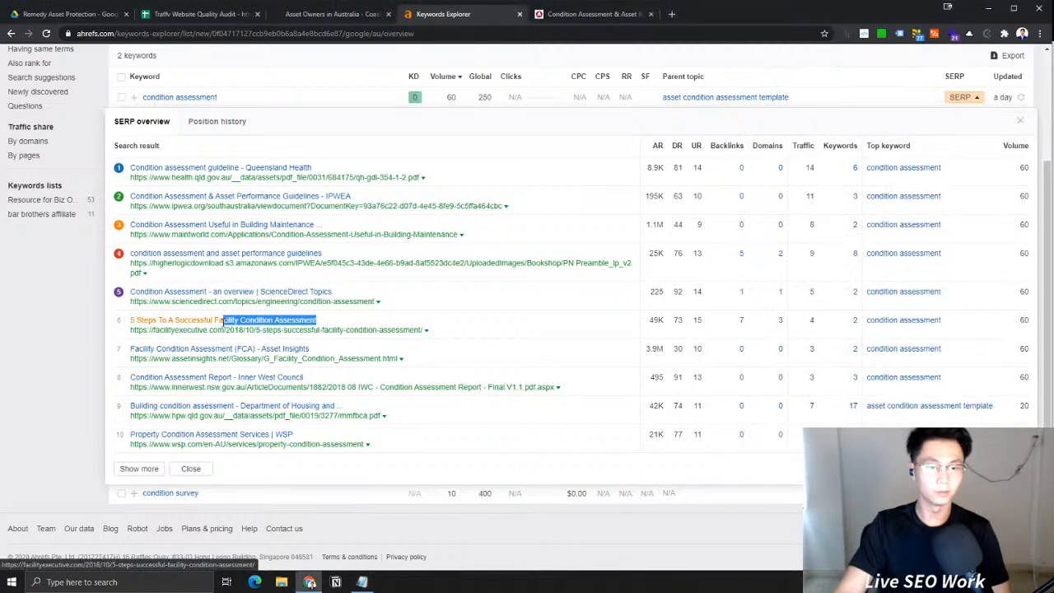
click(395, 574)
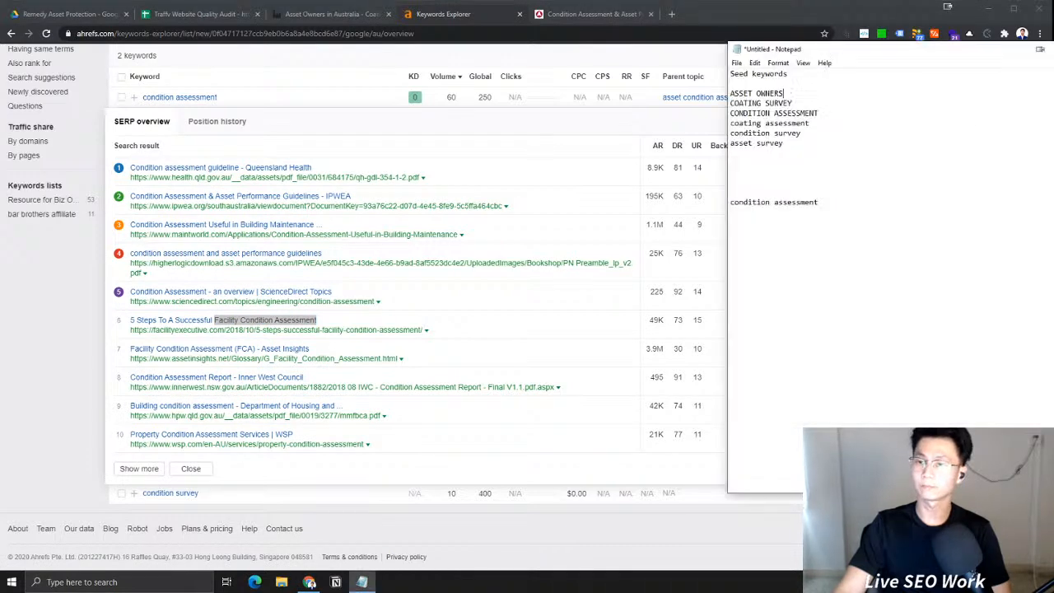
key(Return)
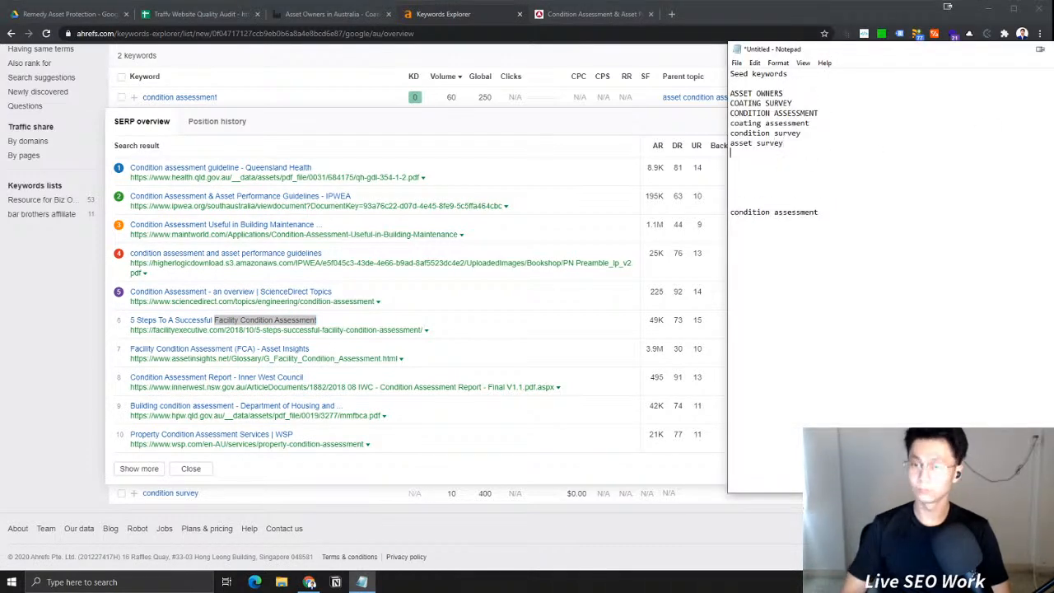
text(Facility Condition Assessment)
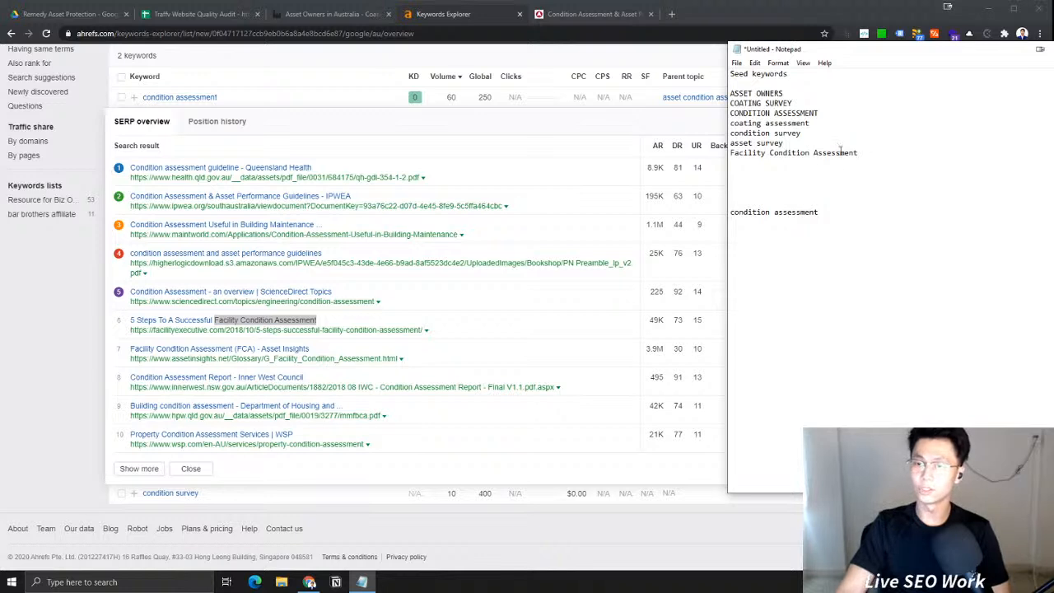
key(Return)
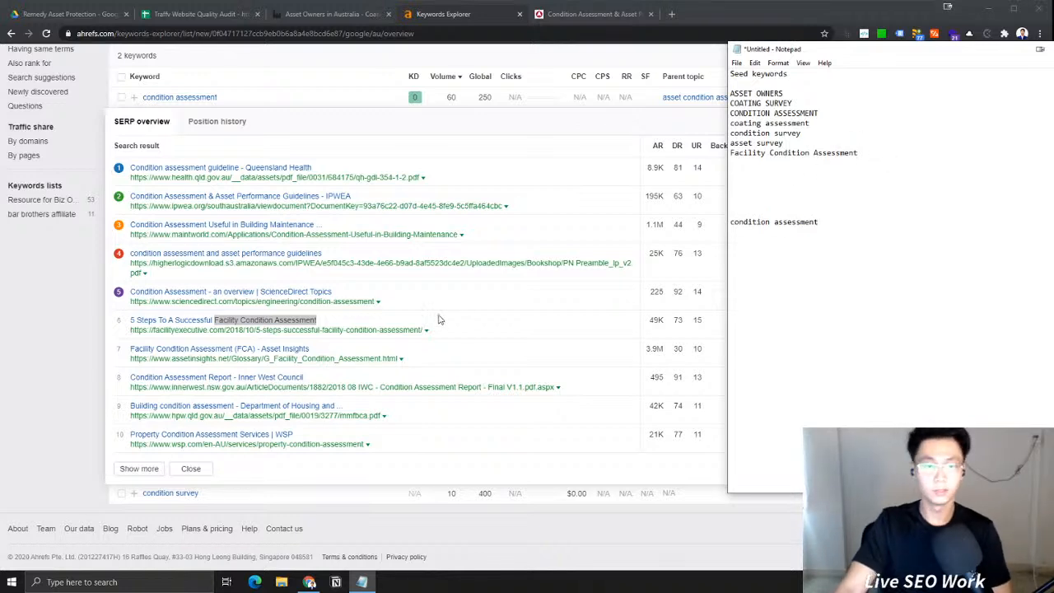
Add "Facility Condition survey" to the seed keywords, reusing the first two words of "Facility Condition Assessment"
click(739, 154)
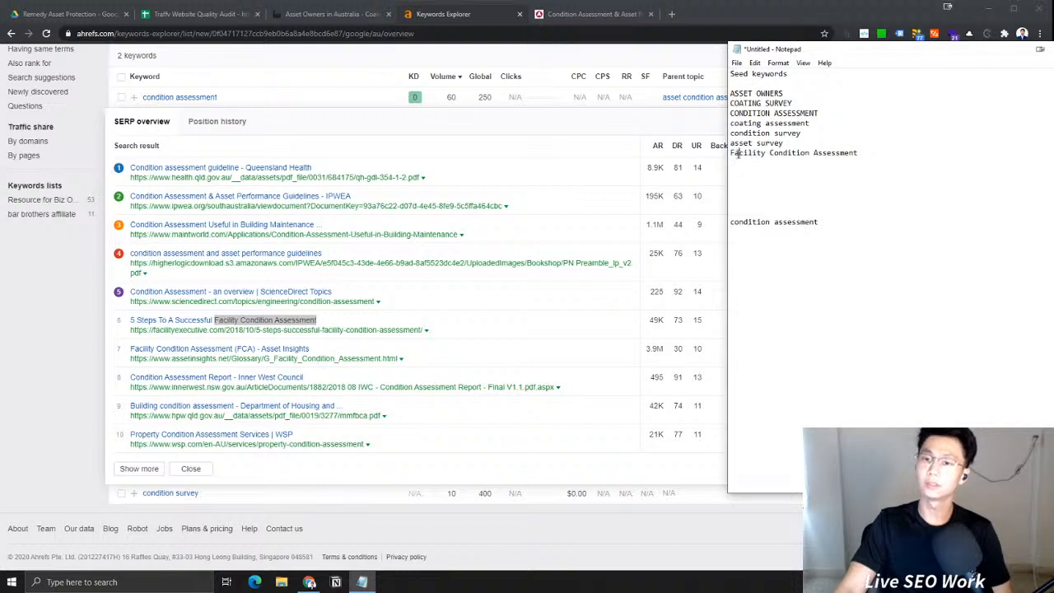
drag(731, 154, 810, 154)
key(ctrl+c)
click(793, 162)
key(ctrl+v)
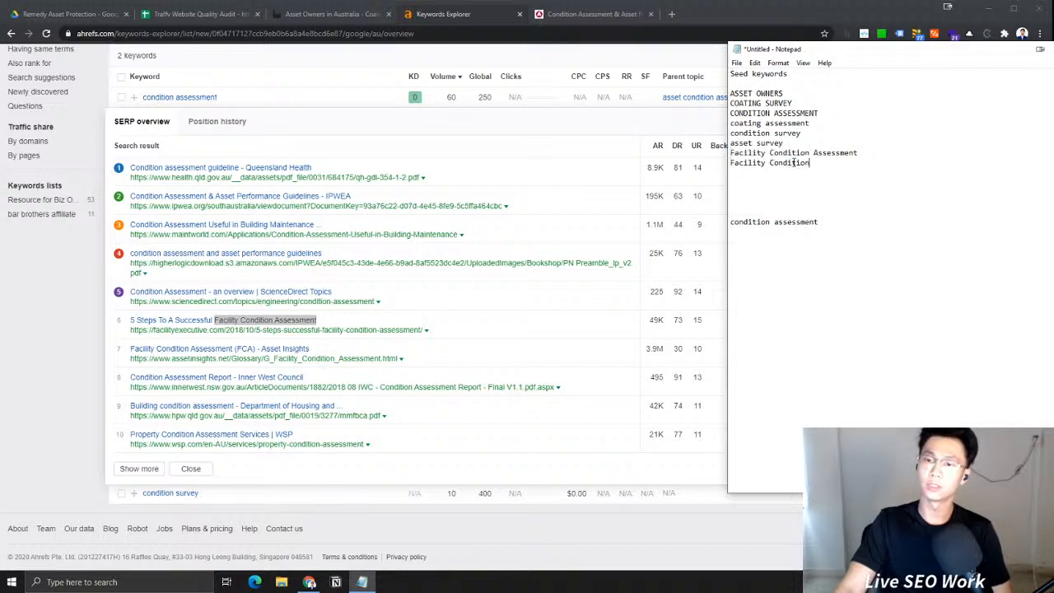
text(suyrvey)
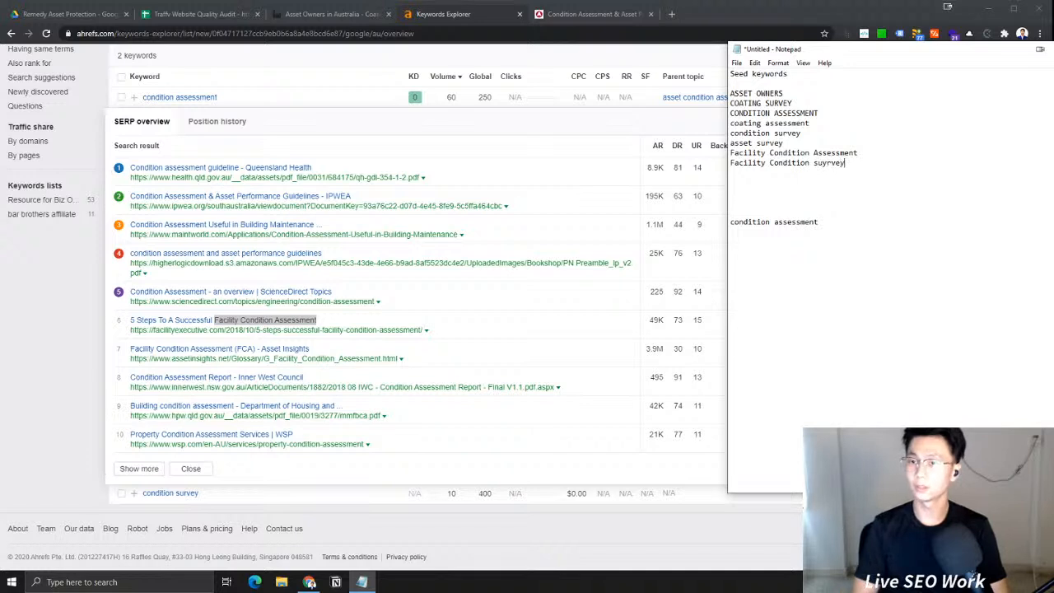
key(BackSpace)
key(BackSpace)
key(BackSpace)
key(BackSpace)
key(BackSpace)
text(rvey)
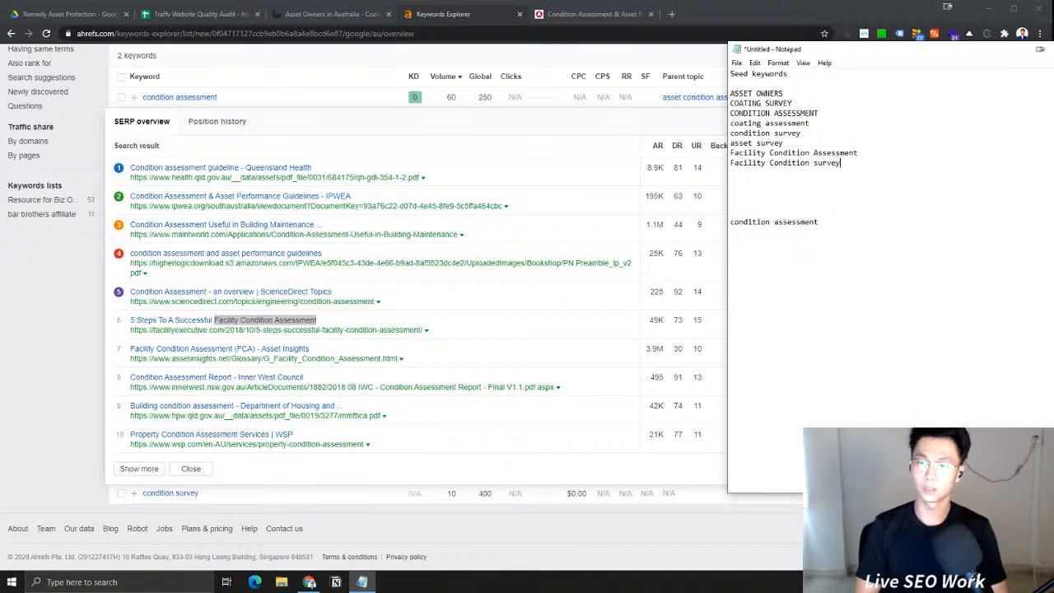
key(Return)
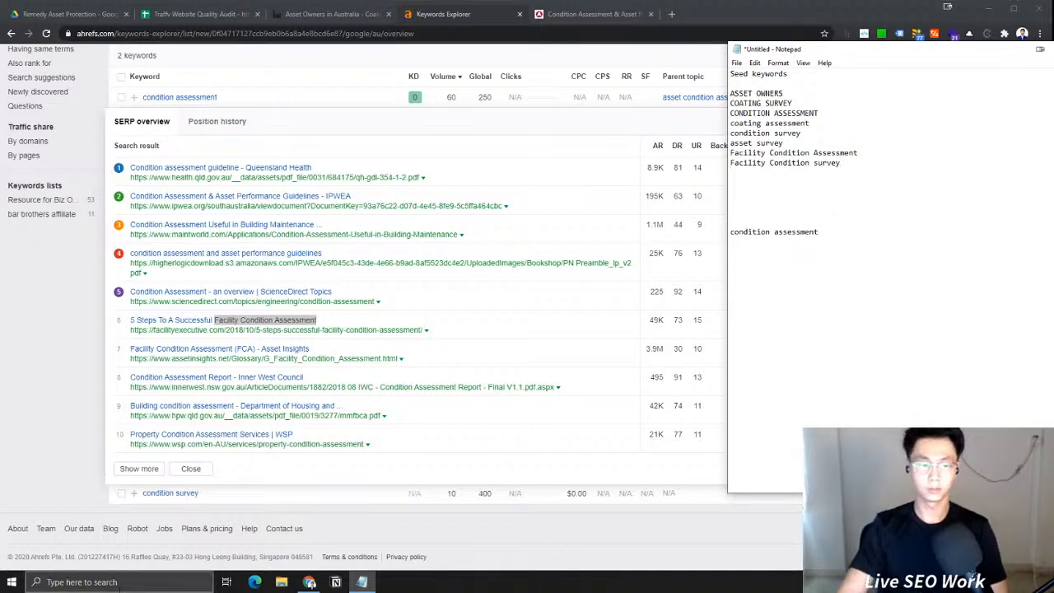
Start the 50-minute Pomodoro Productivity timer in the clock app, and return to the keyword notes
click(99, 581)
text(snip)
key(Return)
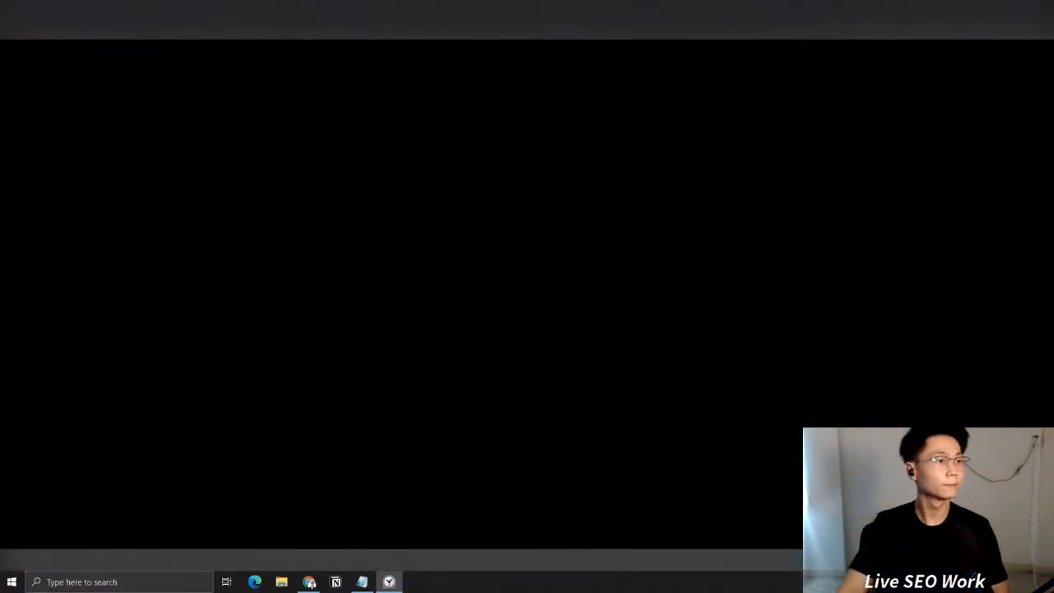
click(372, 96)
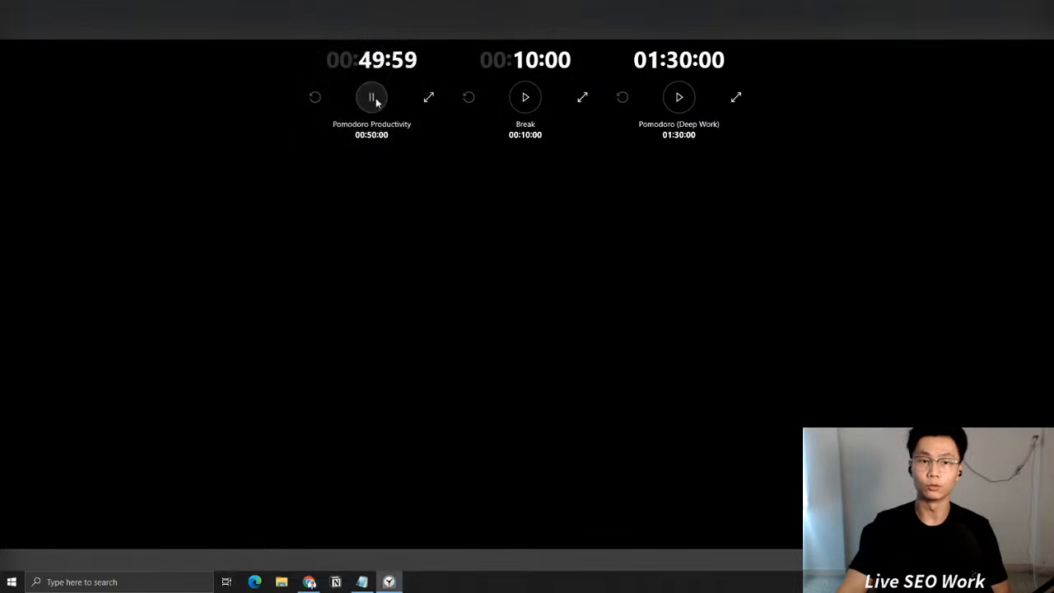
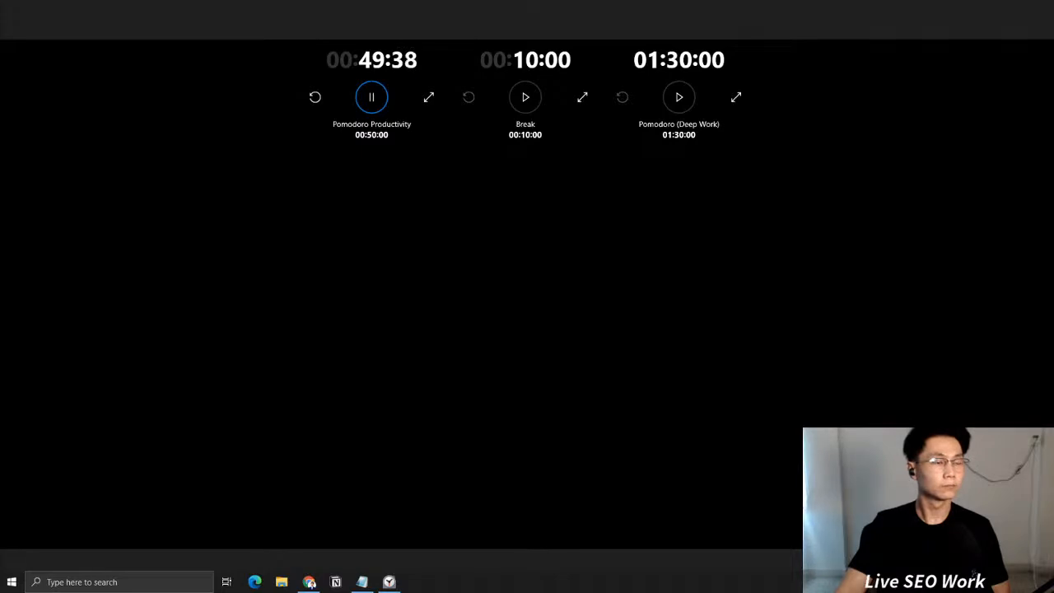
click(947, 6)
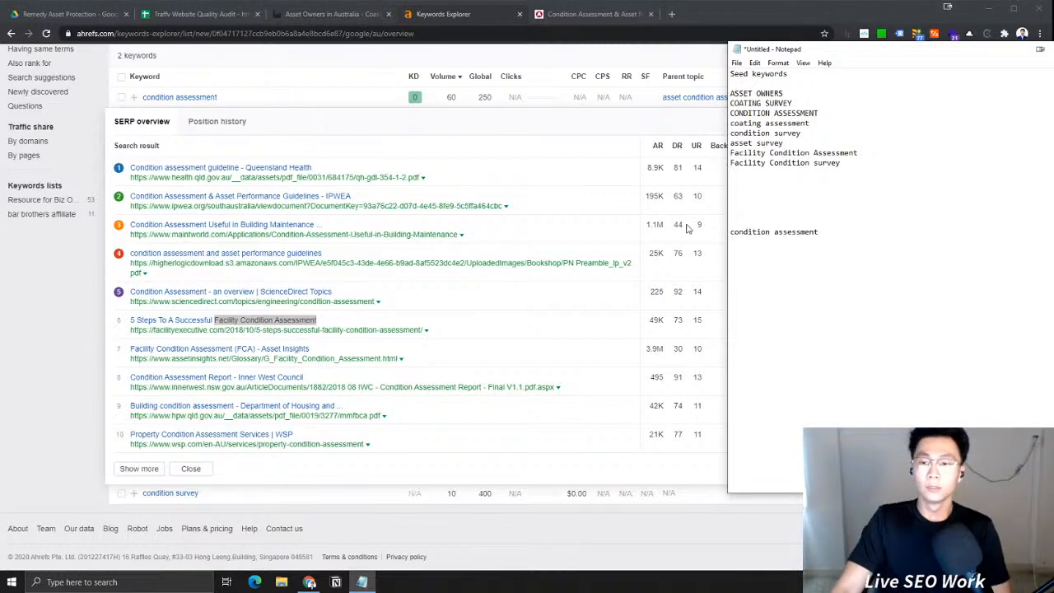
Remove two of the blank lines above "condition assessment" in the notes
key(BackSpace)
key(BackSpace)
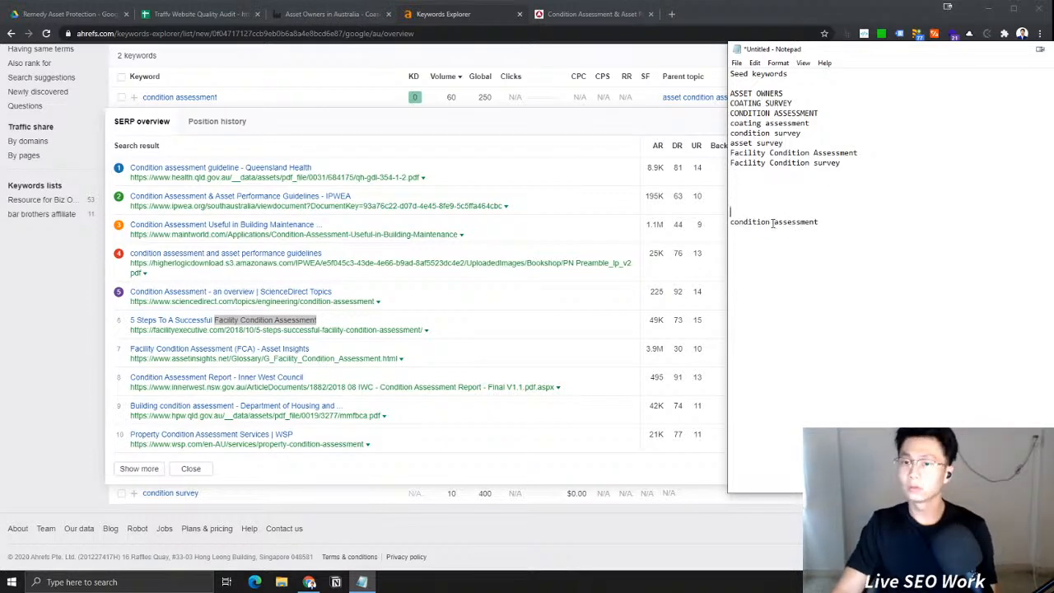
drag(841, 162, 730, 153)
click(732, 202)
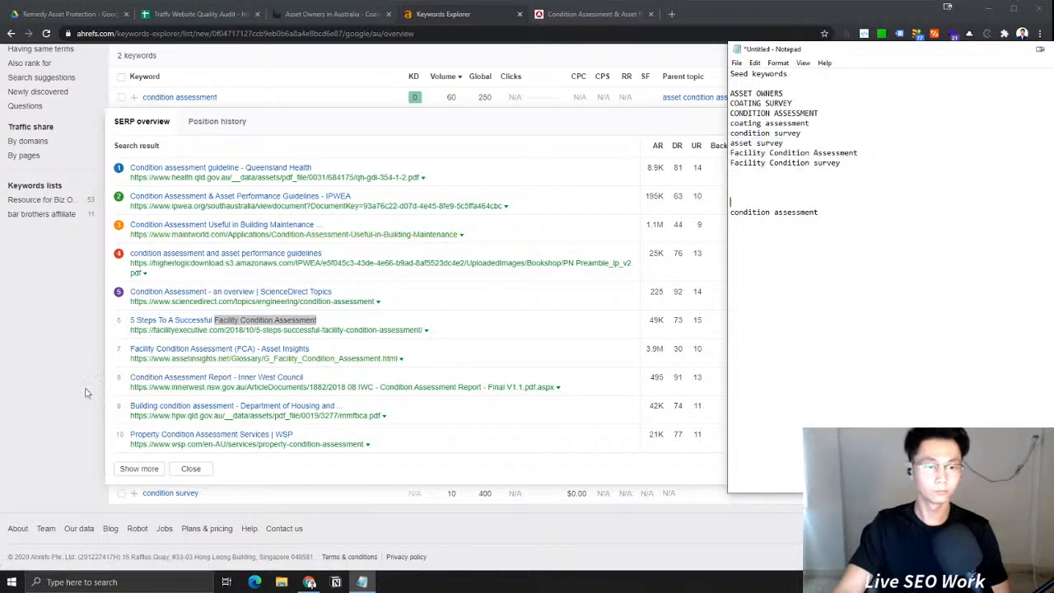
Copy "Property Condition Assessment Services" from the tenth result into the seed list, and separate the Facility and Property keywords with a blank line
click(56, 390)
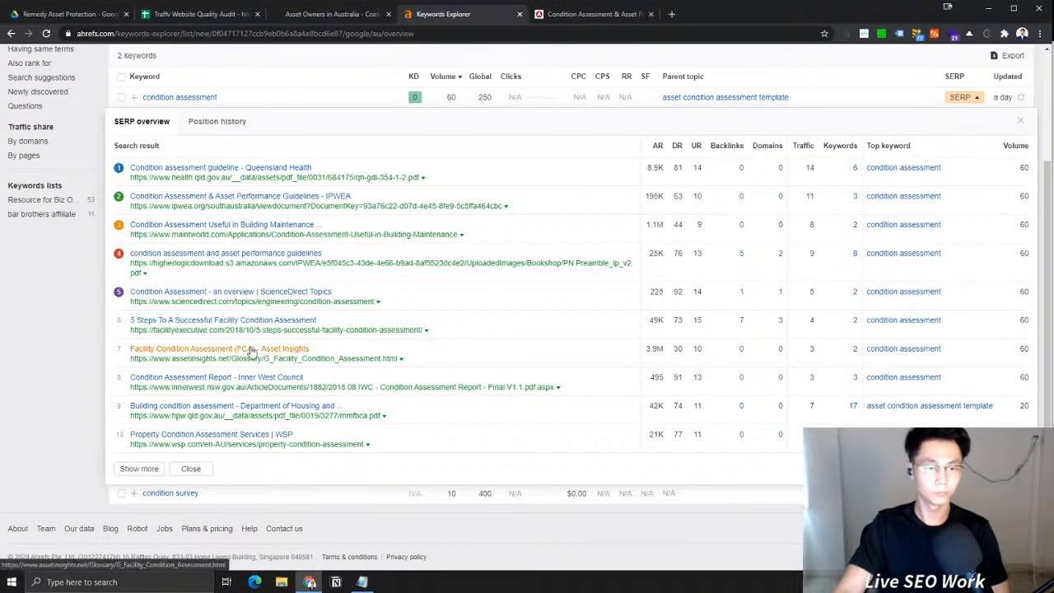
drag(128, 377, 171, 377)
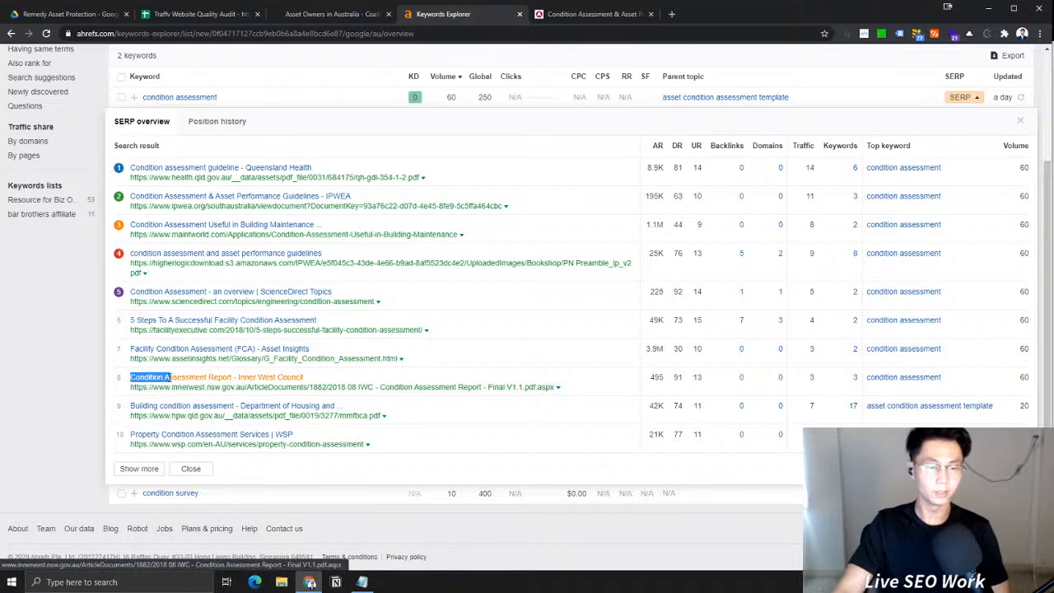
click(52, 442)
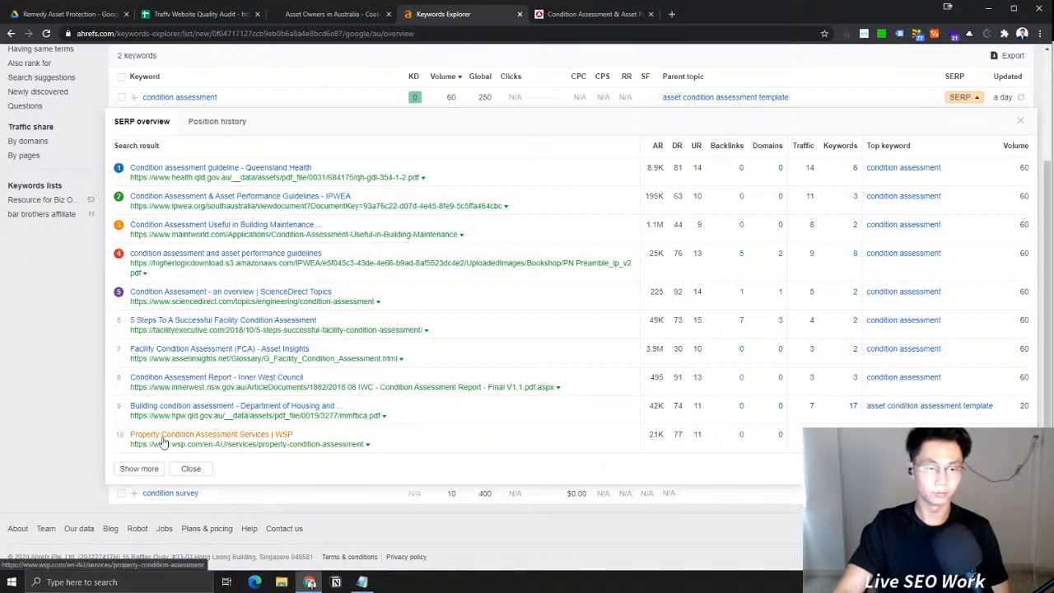
drag(129, 434, 269, 434)
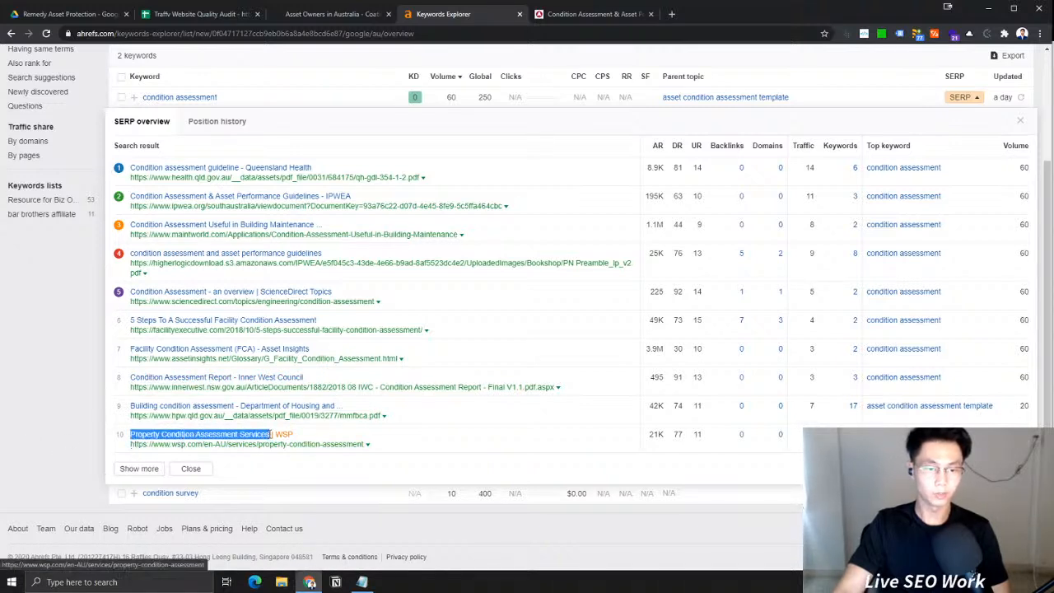
key(alt+Tab)
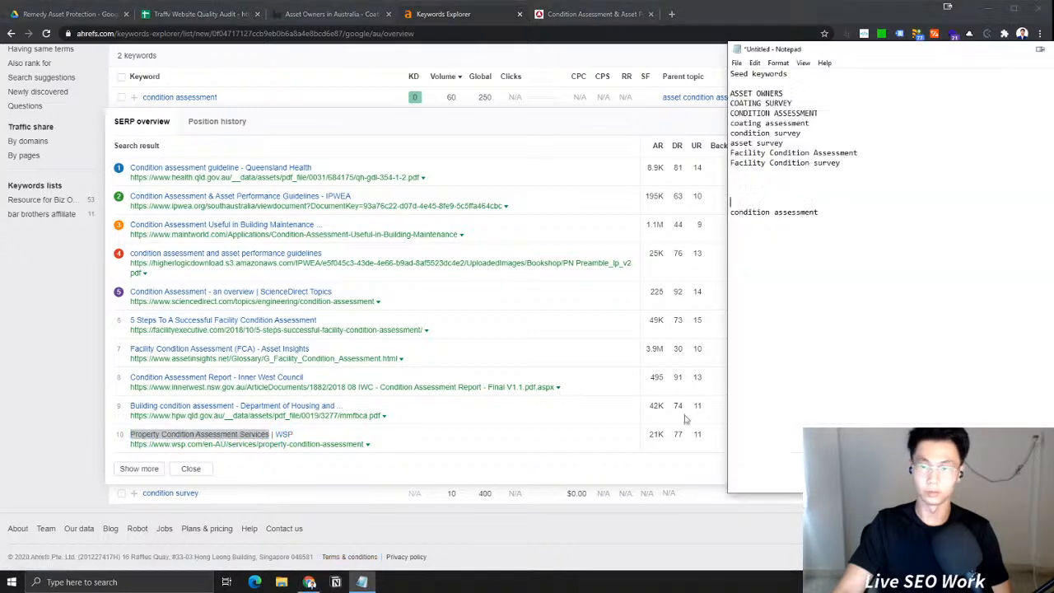
text(Property Condition Assessment Services)
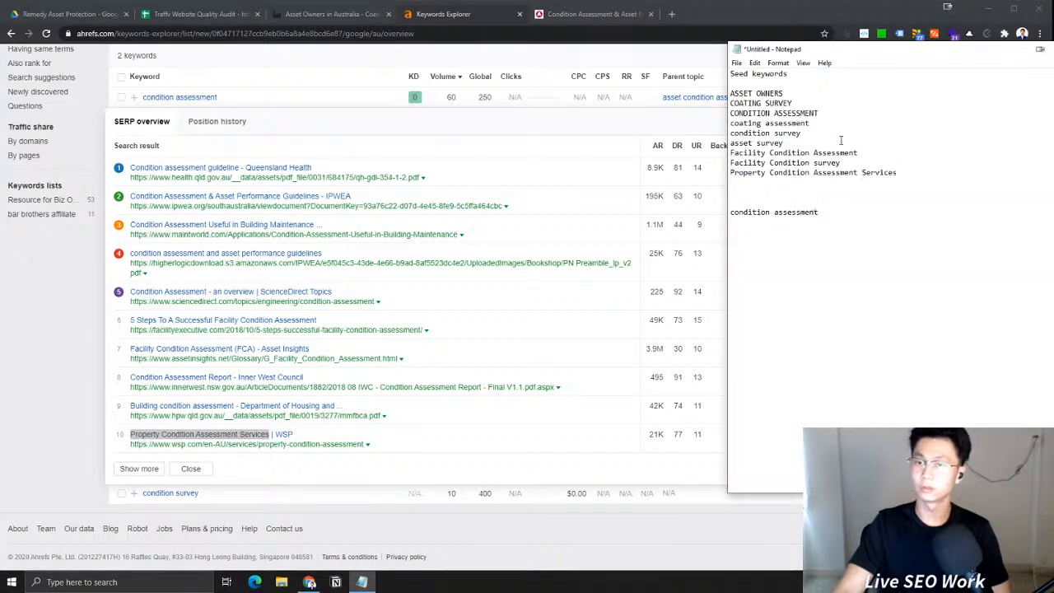
key(Return)
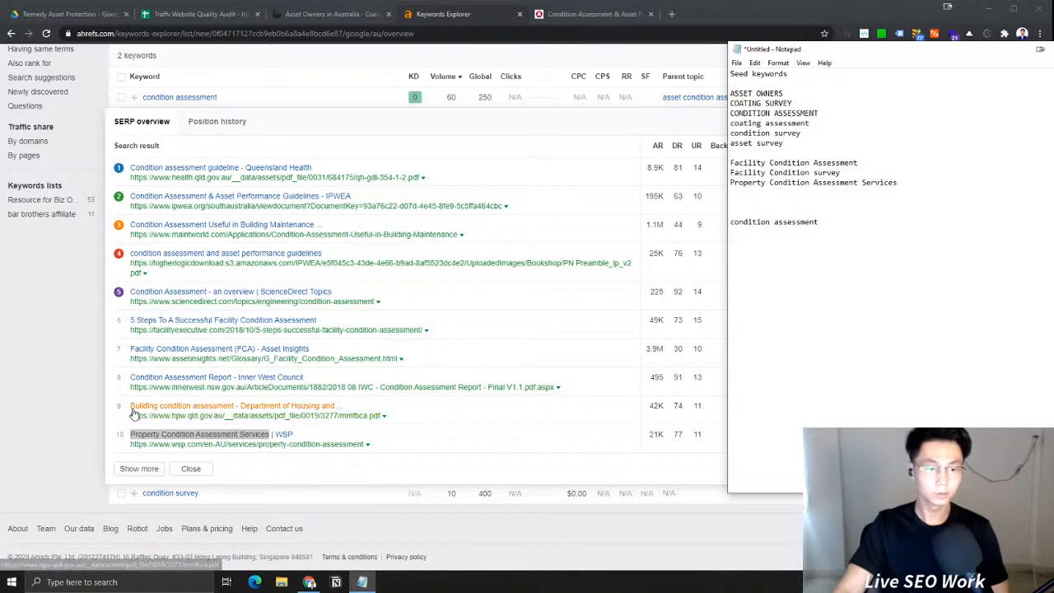
Check the "Building condition assessment" result title, and close the SERP overview for "condition assessment"
drag(130, 406, 233, 405)
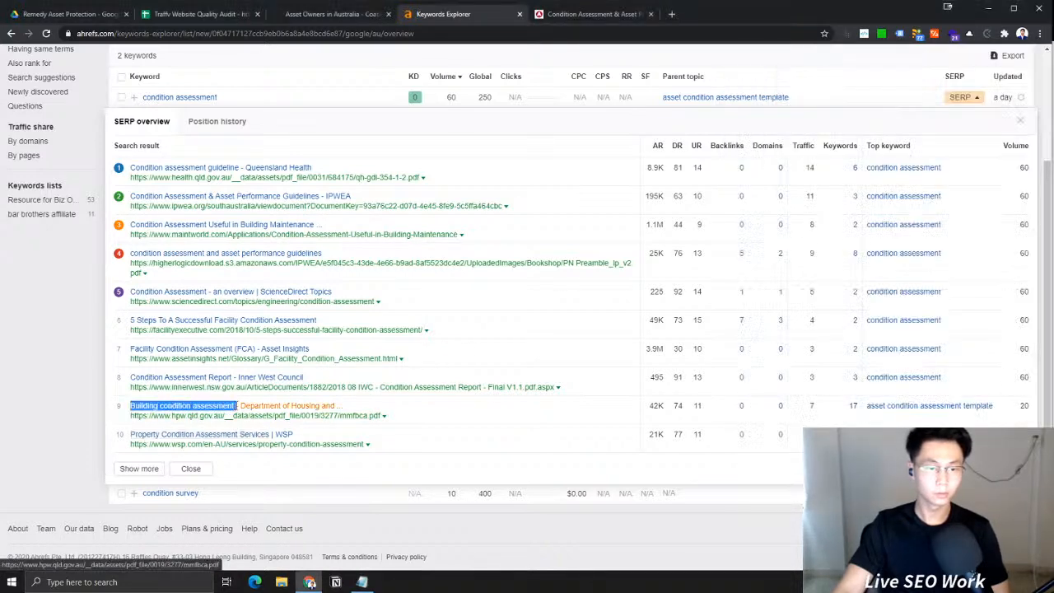
click(63, 425)
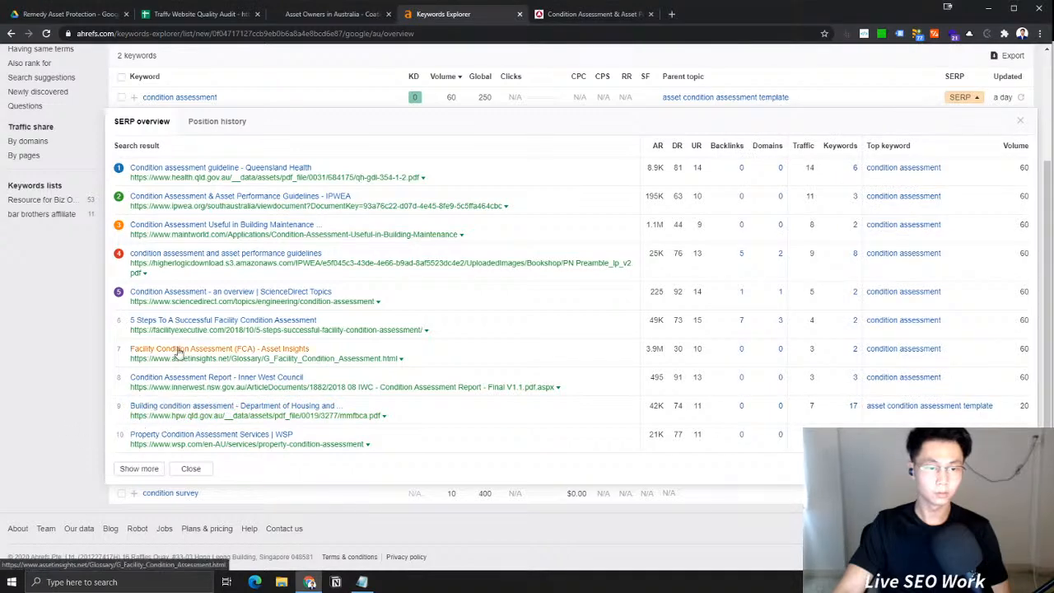
scroll(744, 453, up, 2)
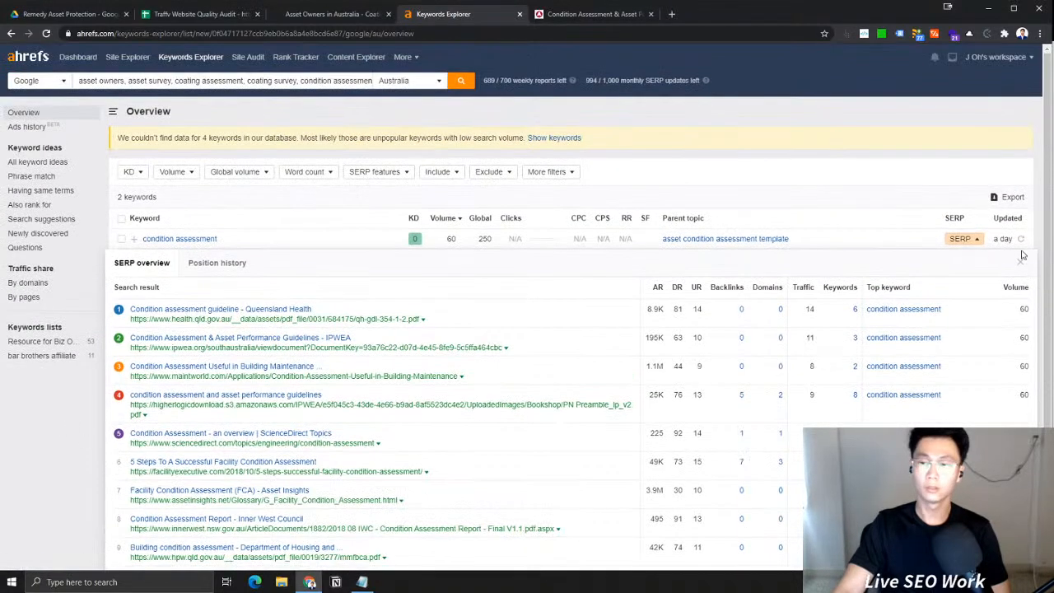
click(1021, 262)
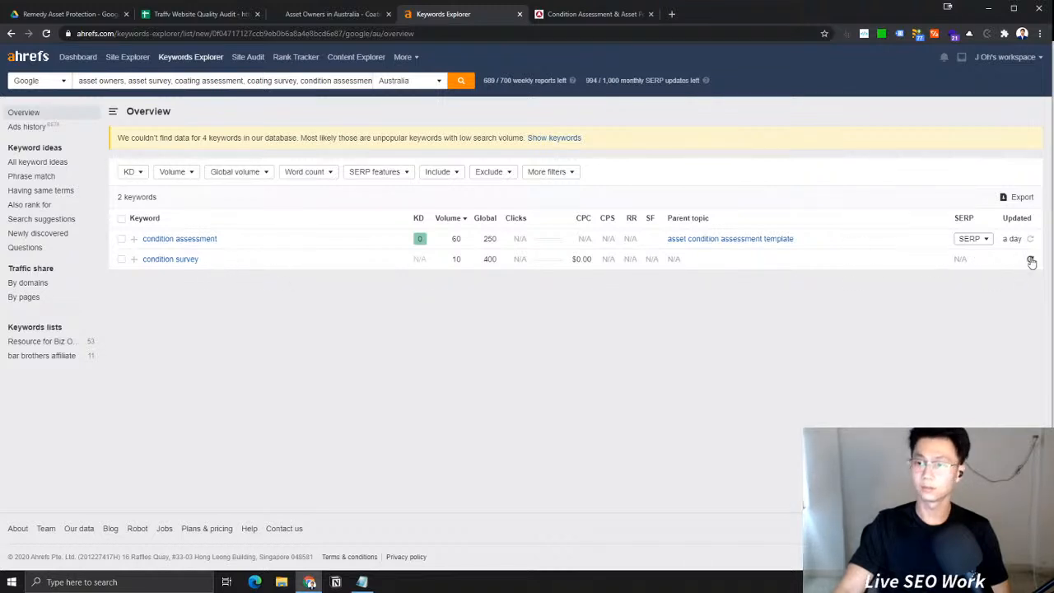
Copy the keyword "condition survey" from the Ahrefs results and search Google for it in place of the IPWEA page
drag(229, 261, 144, 259)
key(ctrl+c)
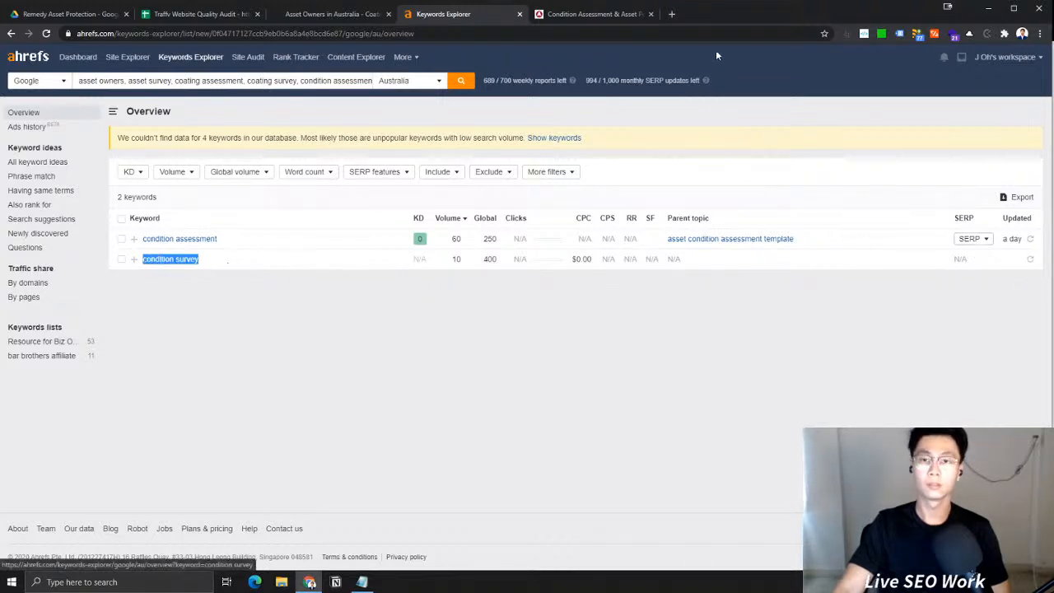
click(603, 14)
click(499, 33)
text(google)
key(Return)
click(275, 67)
key(ctrl+a)
key(ctrl+v)
text(')
key(Return)
click(226, 70)
key(BackSpace)
key(Return)
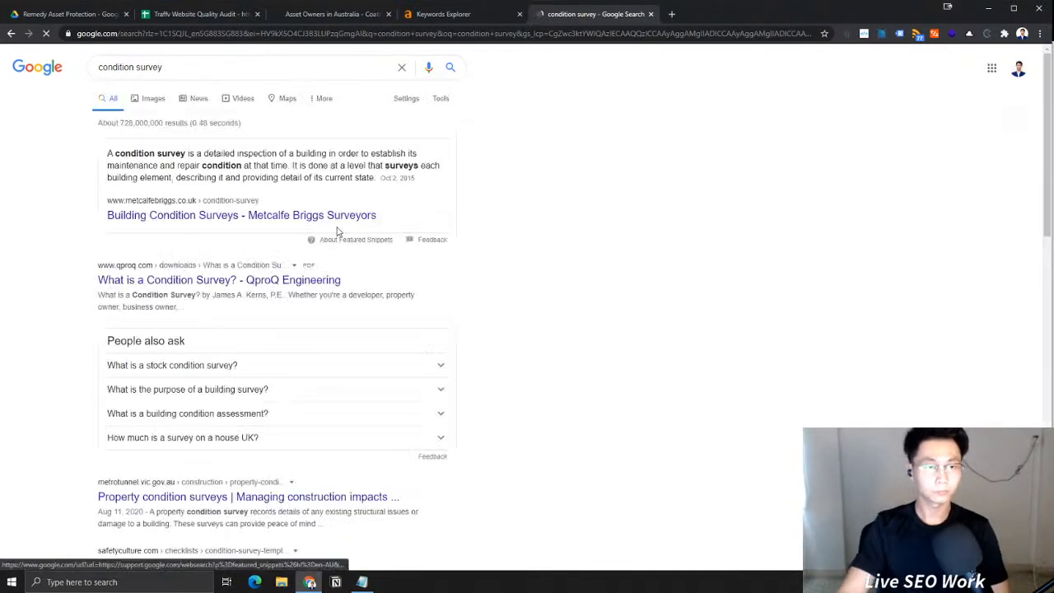
Read the featured snippet defining a condition survey, and open the Metcalfe Briggs Building Condition Surveys result in a new tab
drag(125, 154, 353, 179)
click(231, 251)
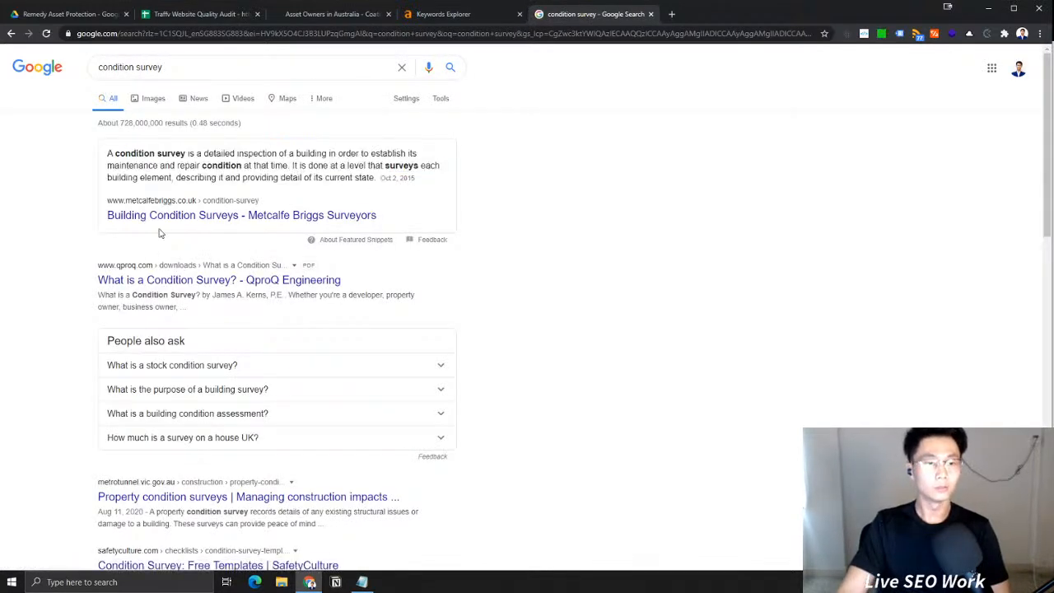
drag(231, 154, 264, 161)
click(280, 183)
right_click(284, 215)
click(313, 220)
click(331, 167)
click(708, 14)
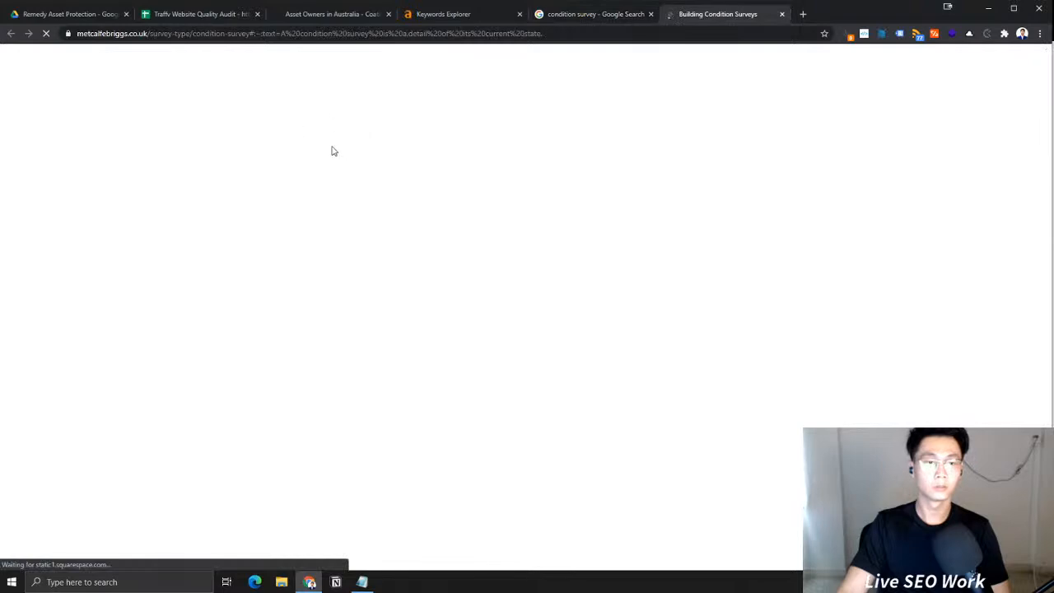
Skim the Metcalfe Briggs condition survey page down to its footer, dismiss the COVID-19 notice, and close the page
scroll(489, 302, down, 9)
scroll(477, 295, up, 5)
scroll(475, 318, down, 15)
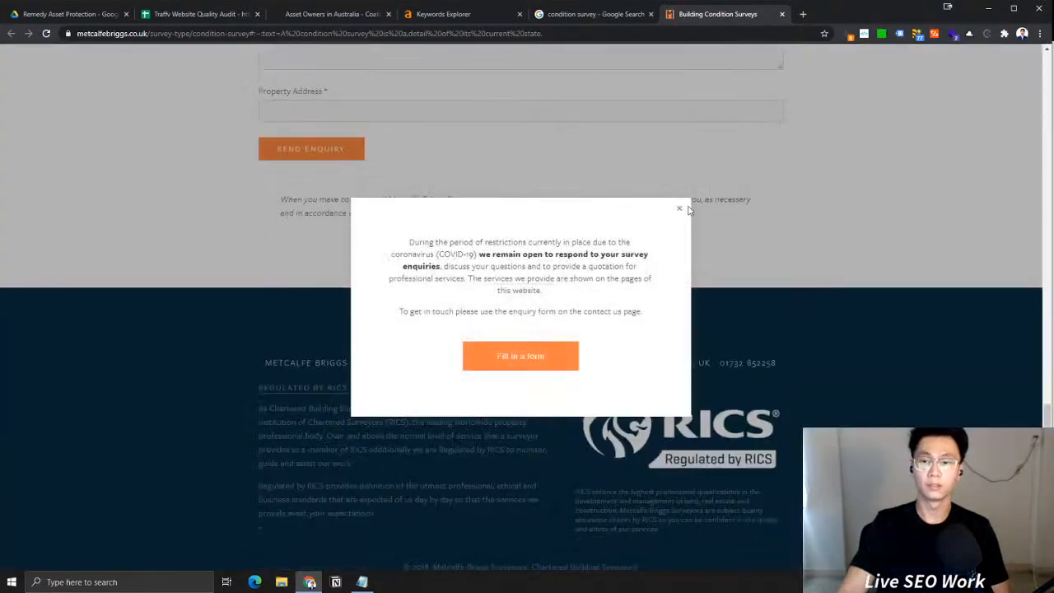
click(678, 207)
click(781, 14)
Copy "condition survey" from the Google search and add it under "condition assessment" in the Notepad keyword list
drag(194, 68, 26, 69)
key(ctrl+c)
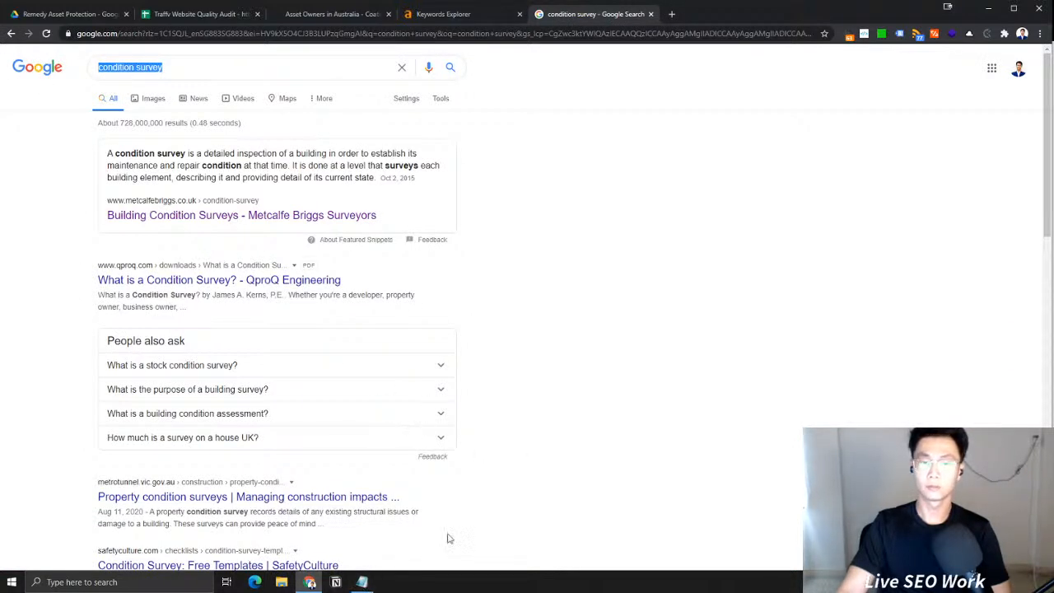
click(336, 582)
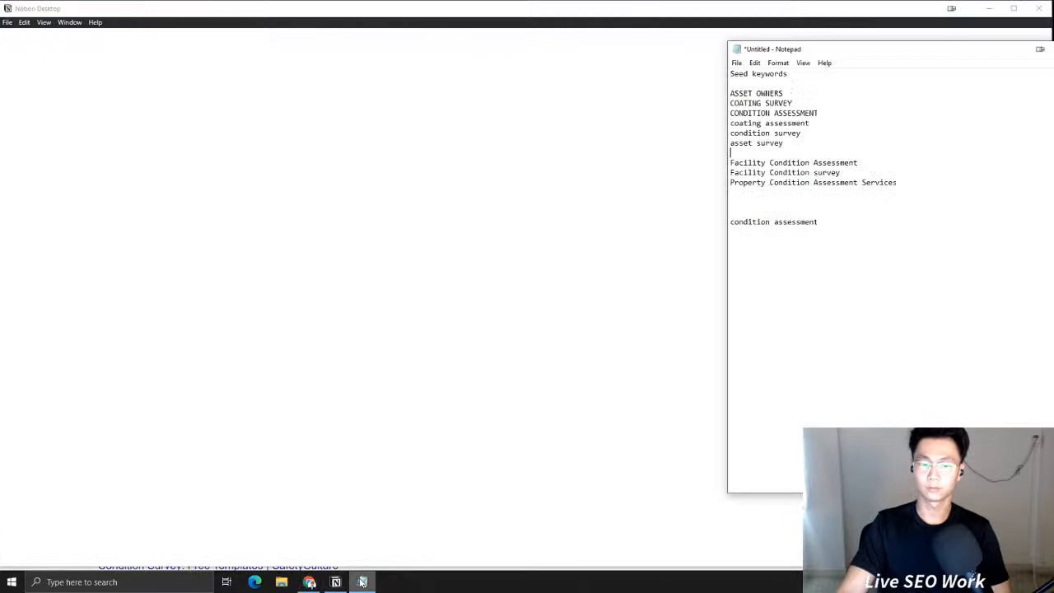
drag(506, 8, 1053, 51)
click(815, 243)
key(ctrl+v)
key(Return)
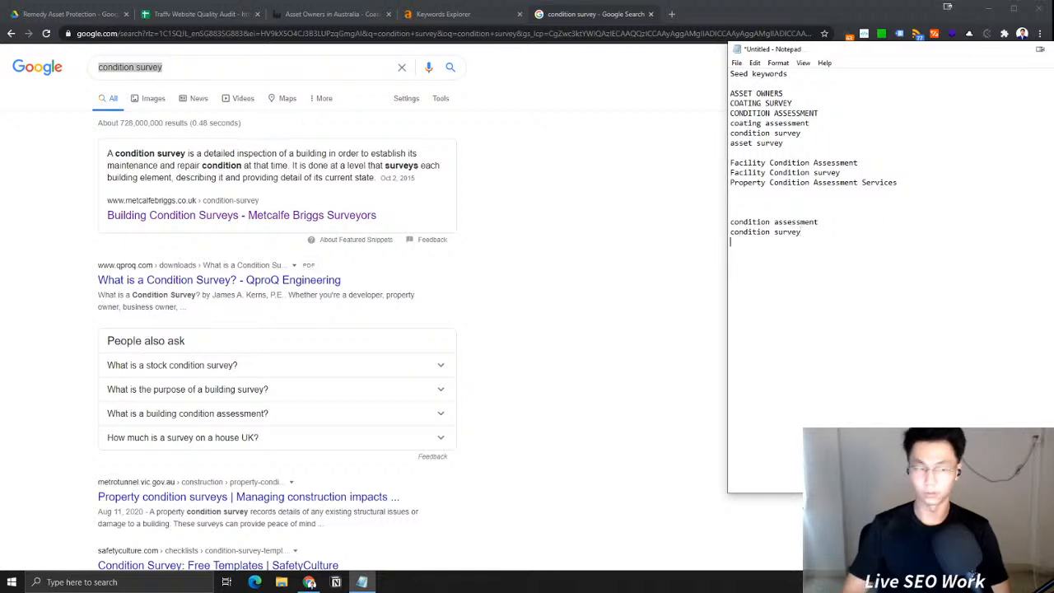
Close the Google results for "condition survey" and return to the Ahrefs keyword overview
click(458, 18)
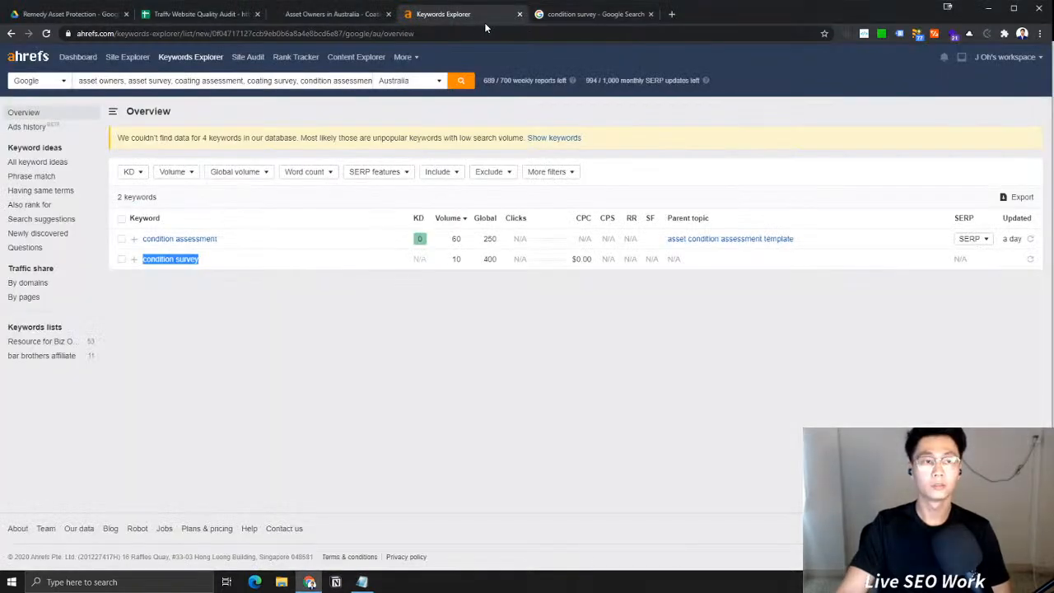
click(612, 17)
click(682, 579)
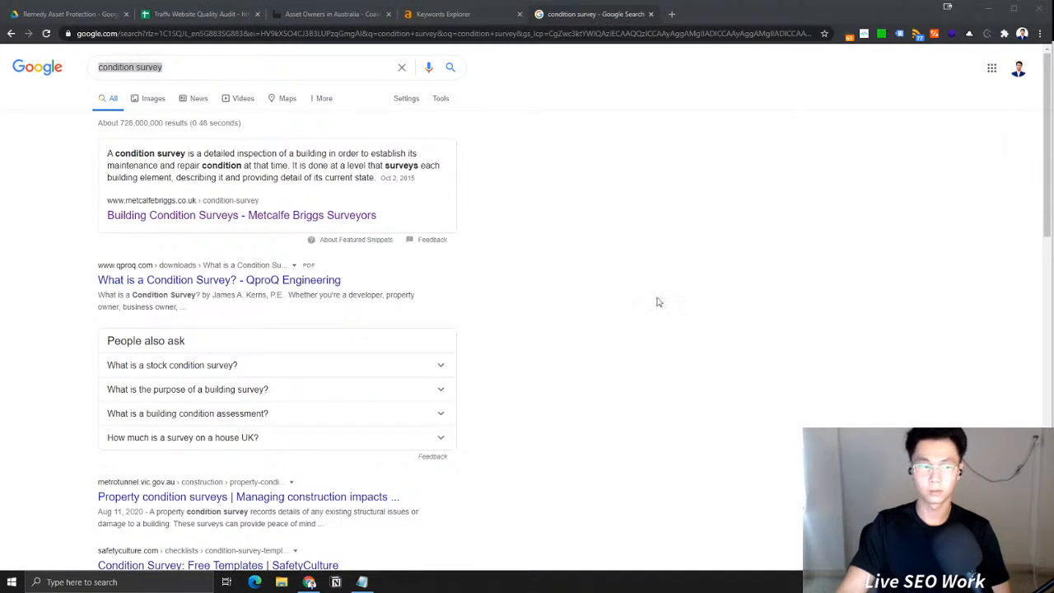
click(671, 247)
click(473, 14)
click(590, 14)
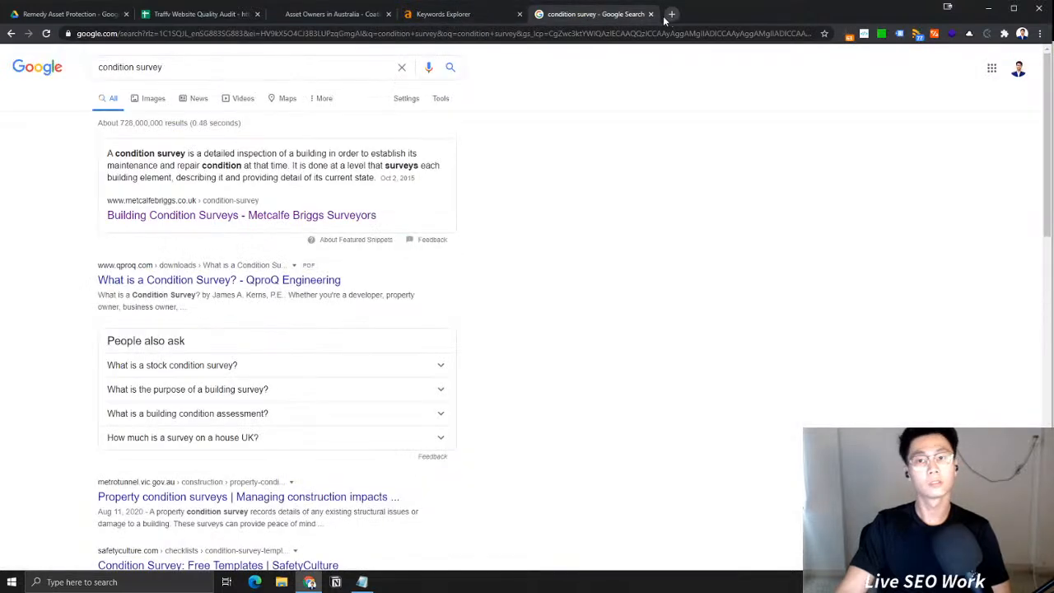
click(651, 15)
click(329, 255)
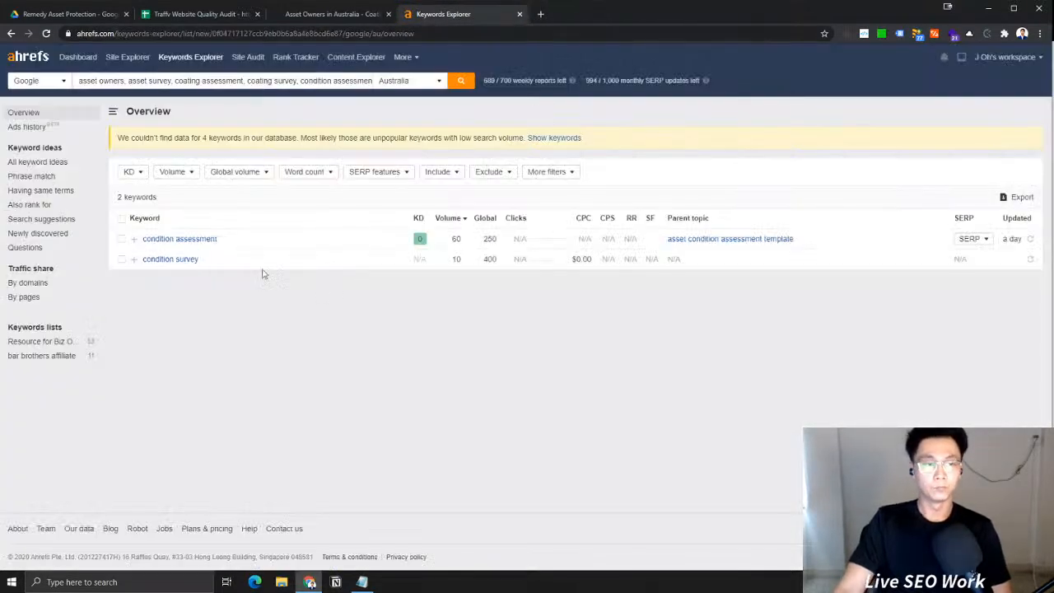
Show the search suggestions, view the SERP overview for "asset owners disclosure project", and open its top result in a new tab
click(45, 220)
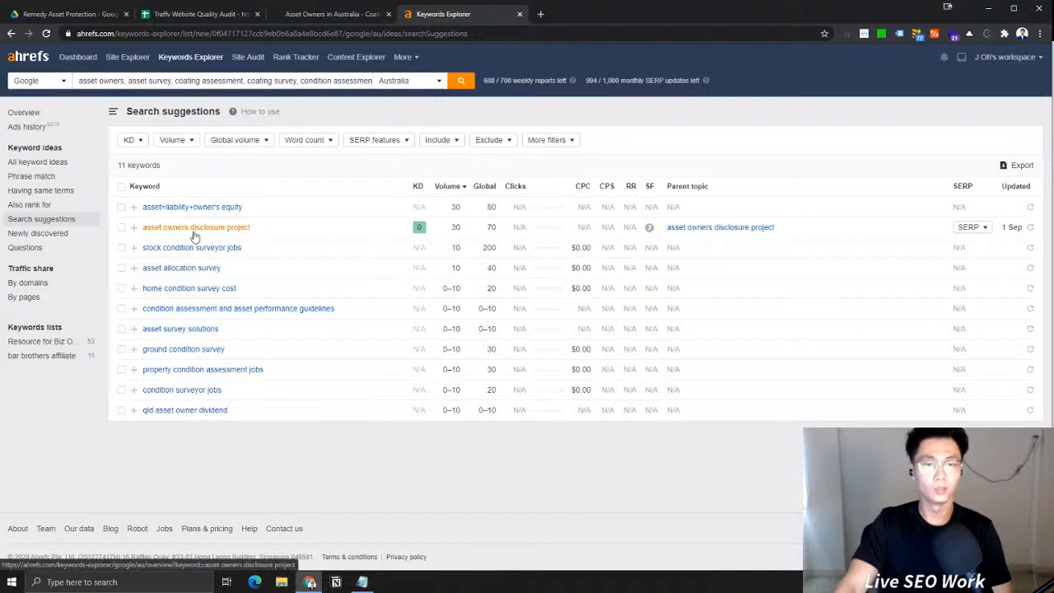
click(969, 227)
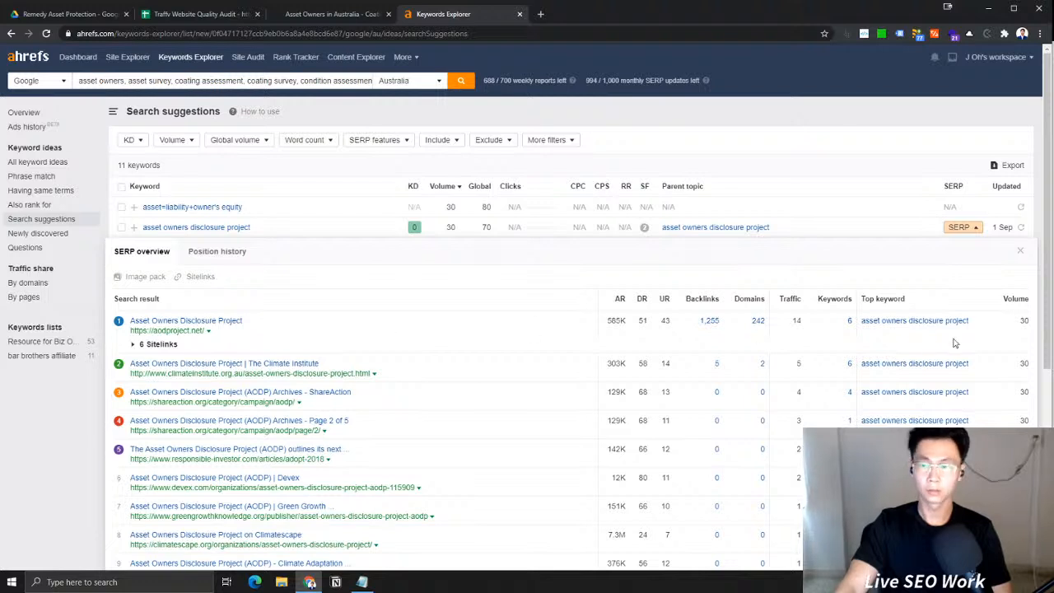
ctrl+click(170, 330)
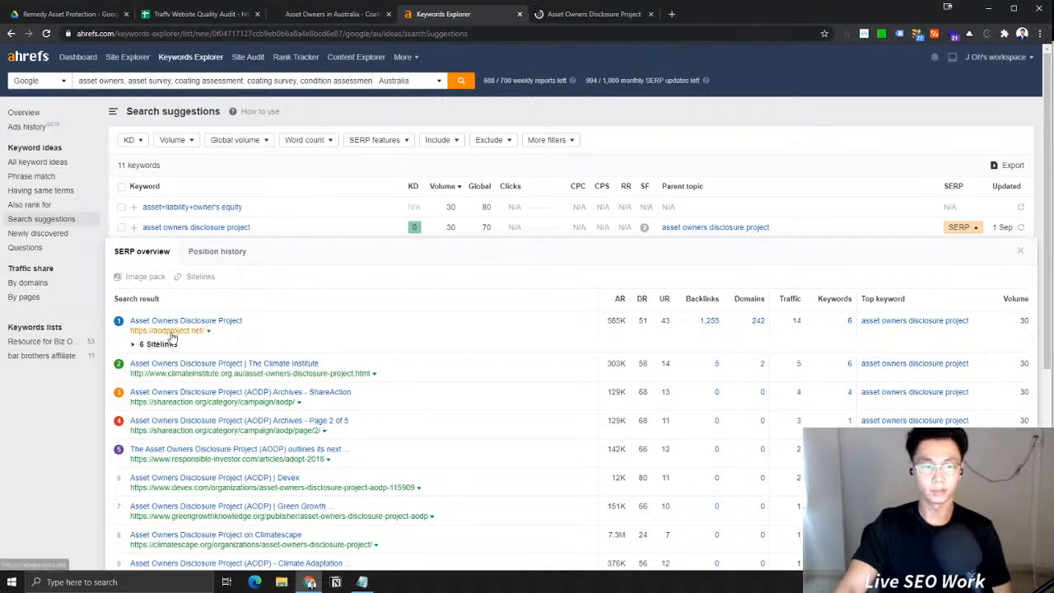
Skim the Asset Owners Disclosure Project homepage, close it, and collapse the keyword's SERP overview
click(591, 15)
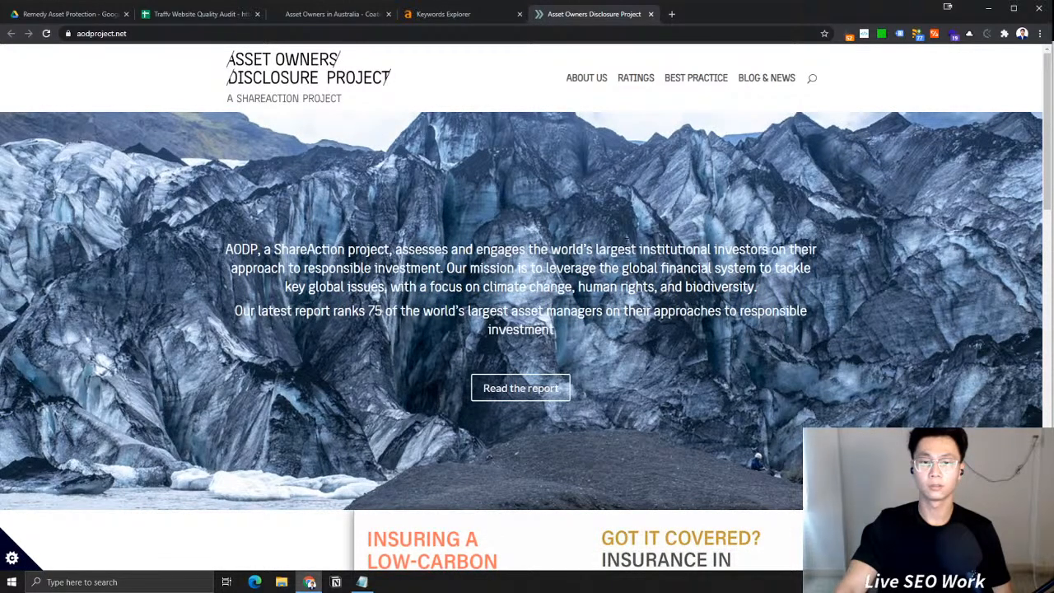
scroll(627, 241, down, 4)
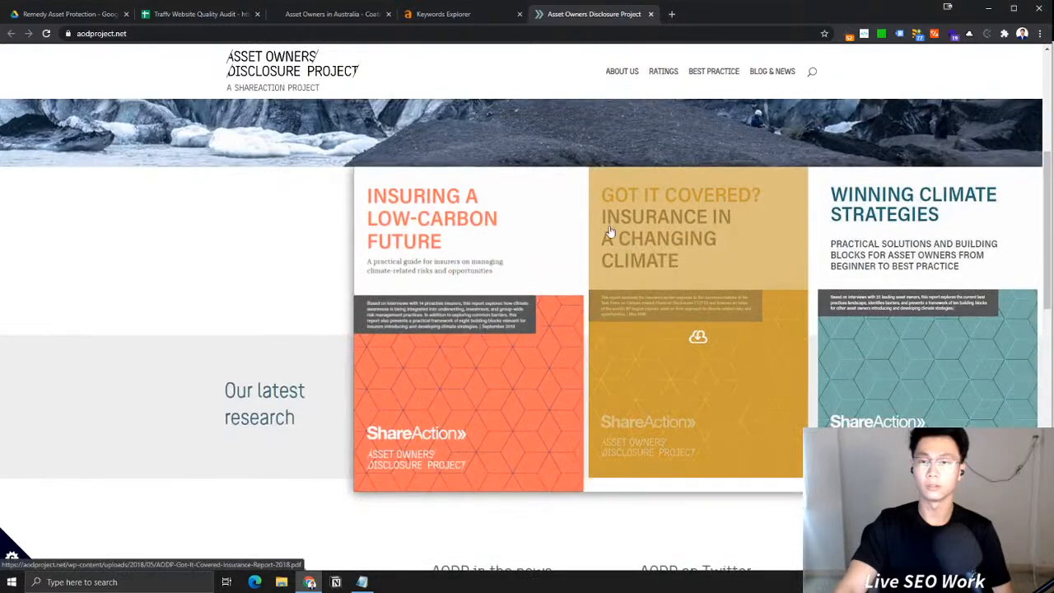
key(ctrl+w)
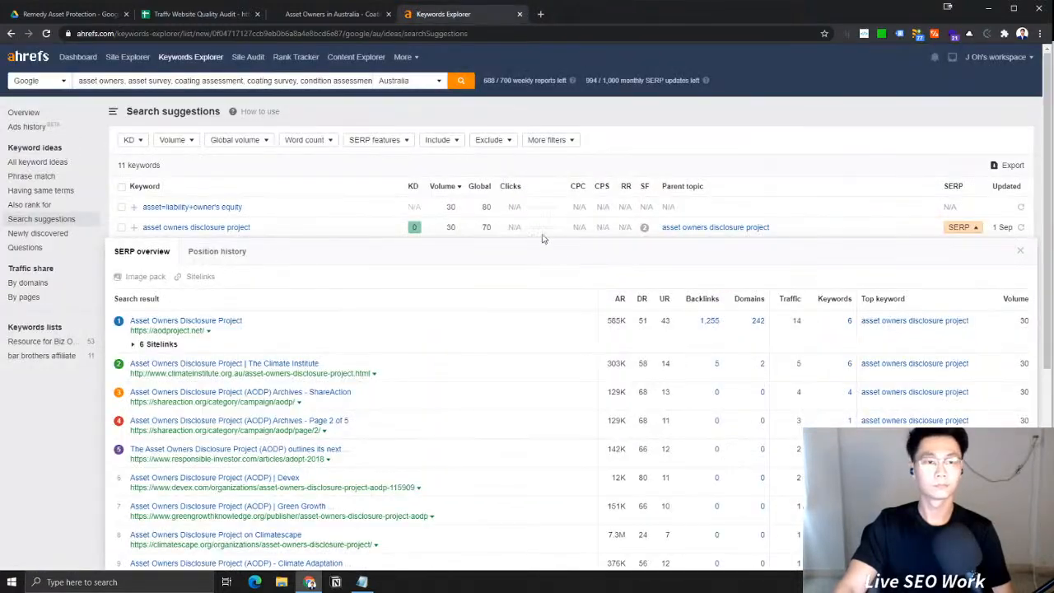
click(957, 227)
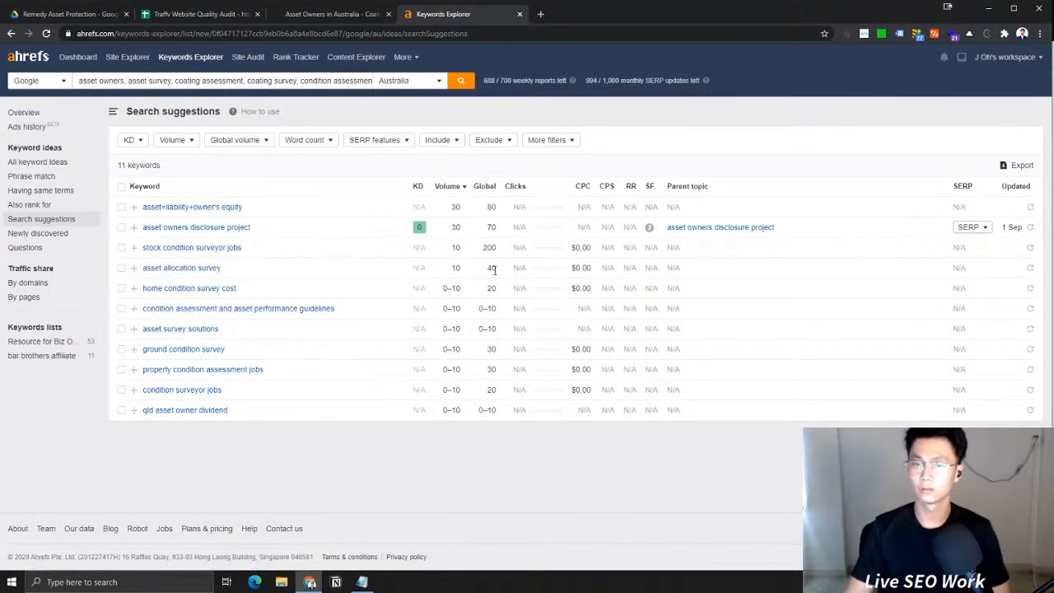
Refresh the Ahrefs metrics for the suggestions "asset allocation survey" and "asset survey solutions"
click(1031, 270)
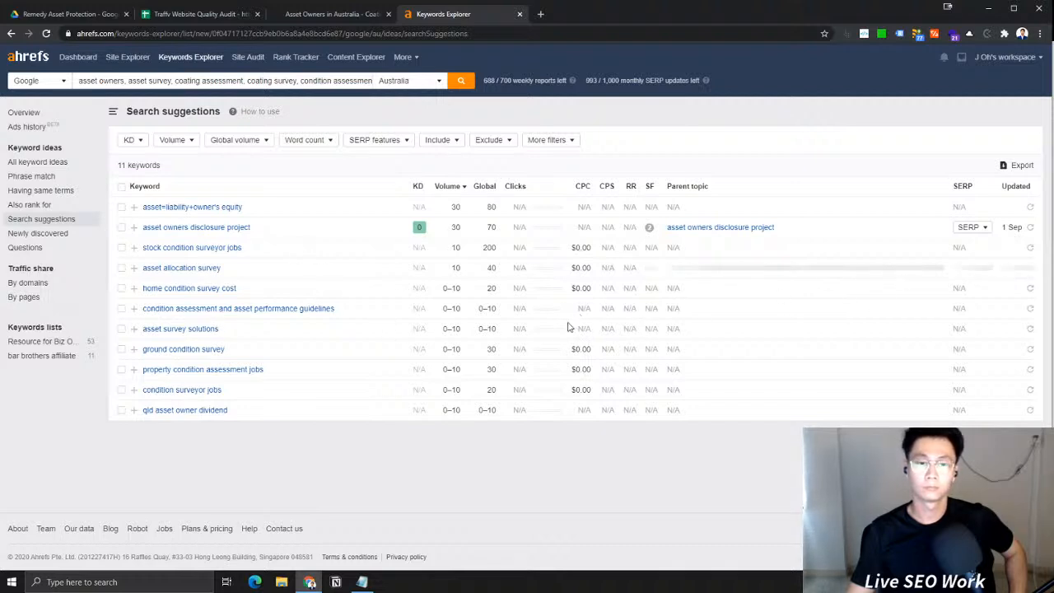
drag(288, 329, 996, 333)
click(1030, 329)
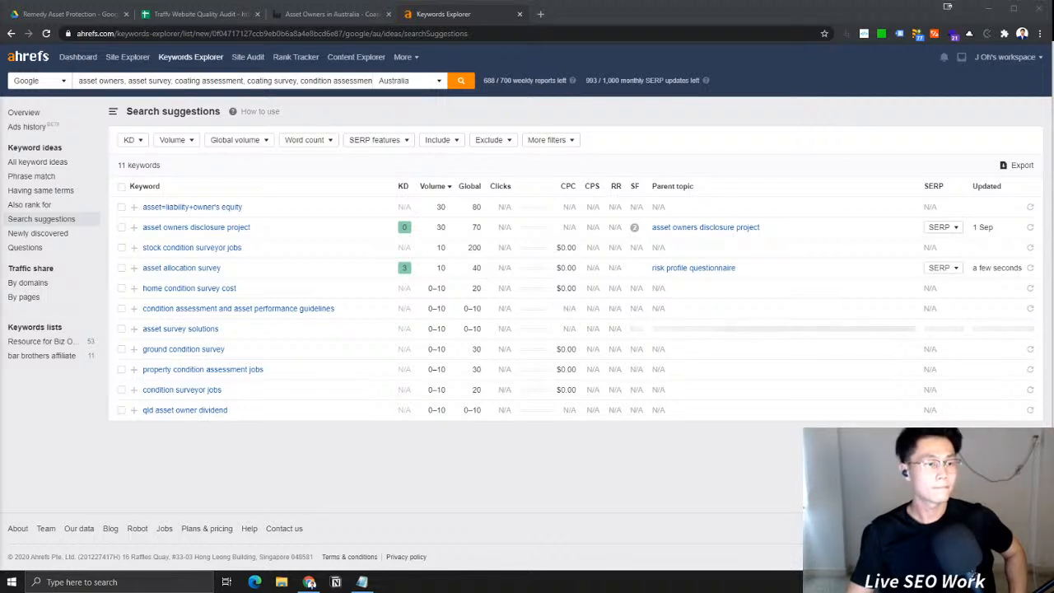
key(alt+Tab)
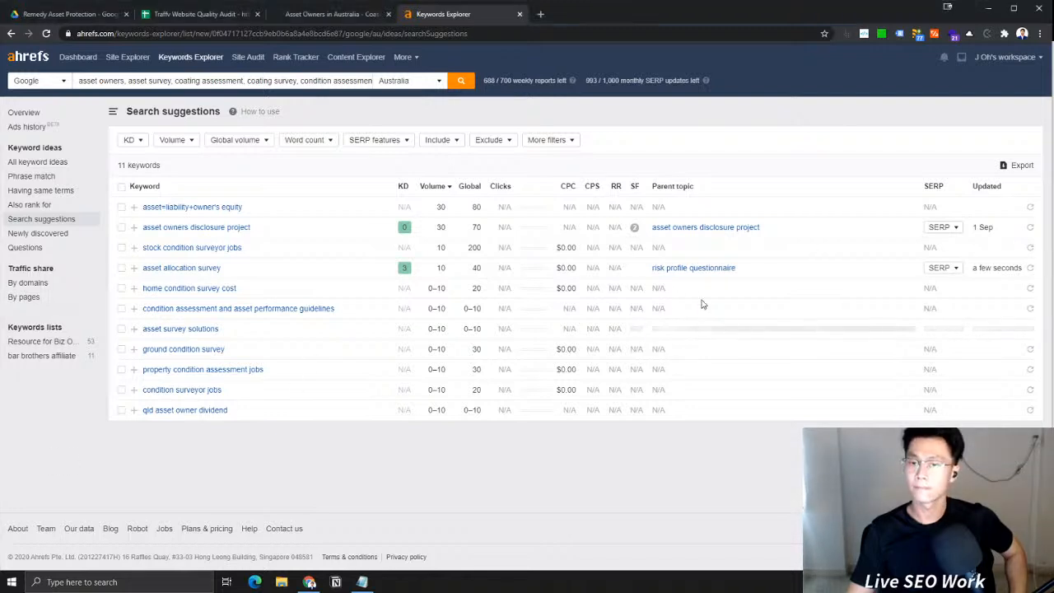
Review the SERP overview for "asset allocation survey" and close it
click(939, 268)
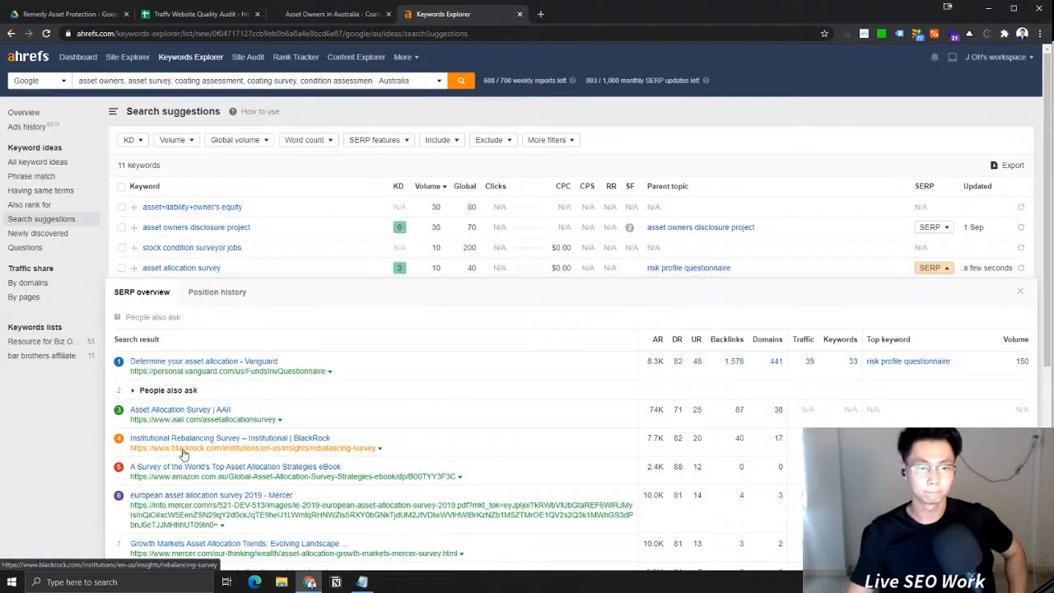
scroll(183, 454, down, 2)
click(931, 158)
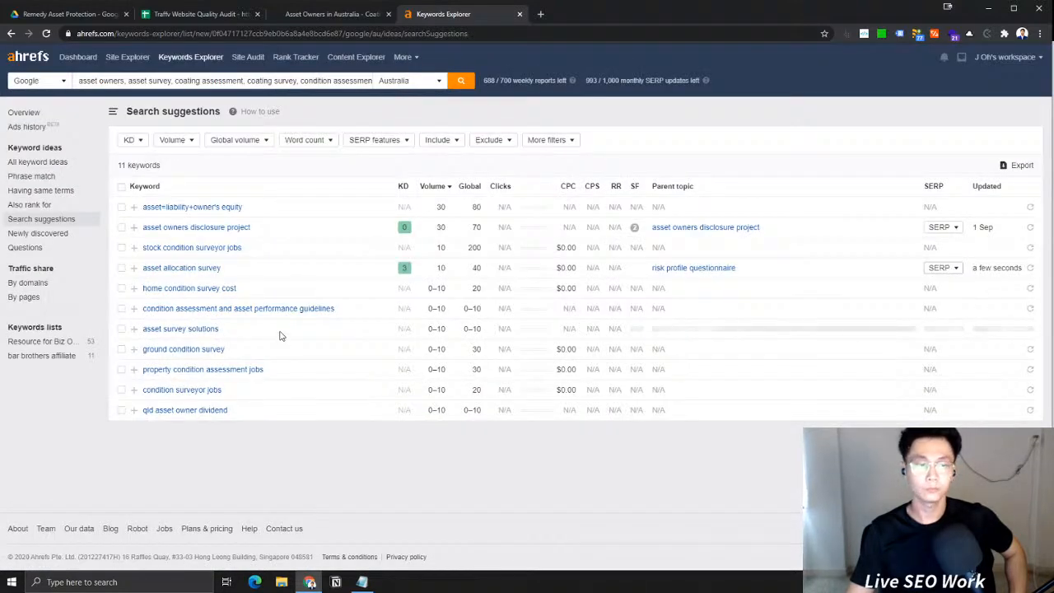
Copy the keyword "asset survey solutions", and open the top result from its SERP overview in a new tab
drag(220, 330, 143, 330)
key(ctrl+c)
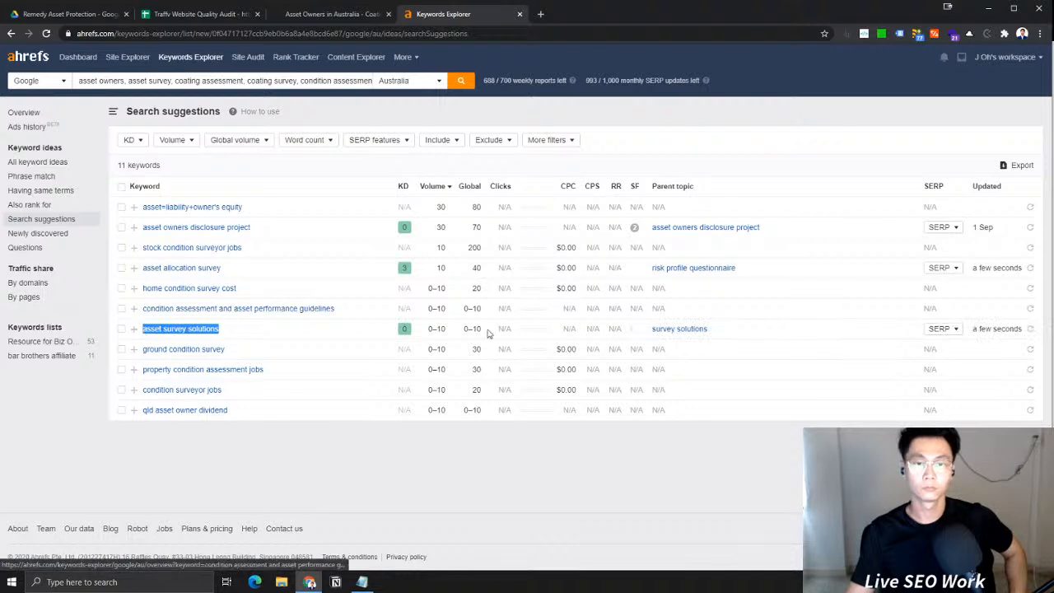
click(941, 329)
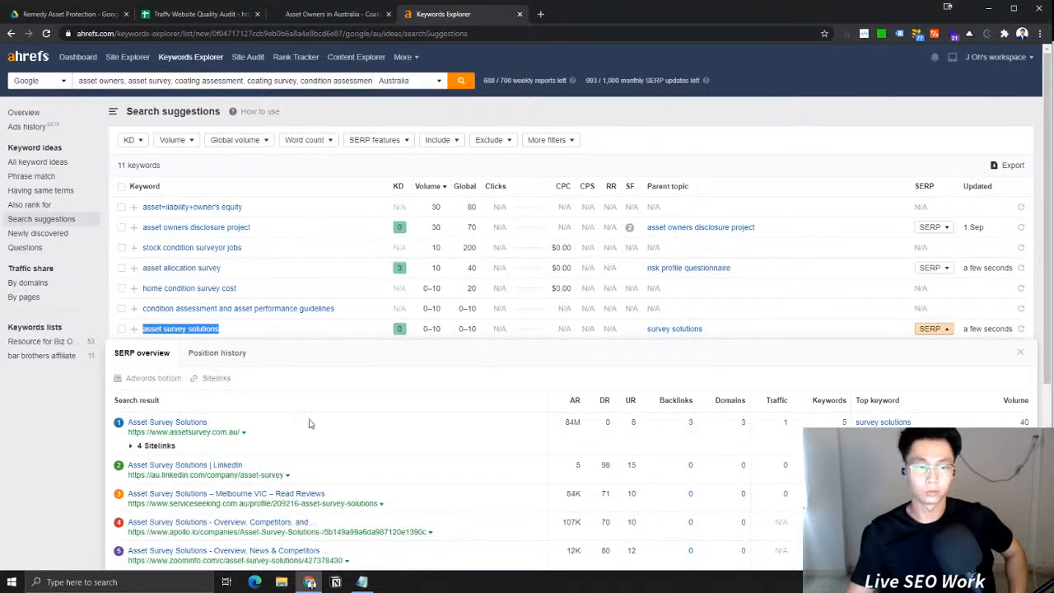
right_click(200, 433)
click(222, 441)
scroll(342, 427, down, 1)
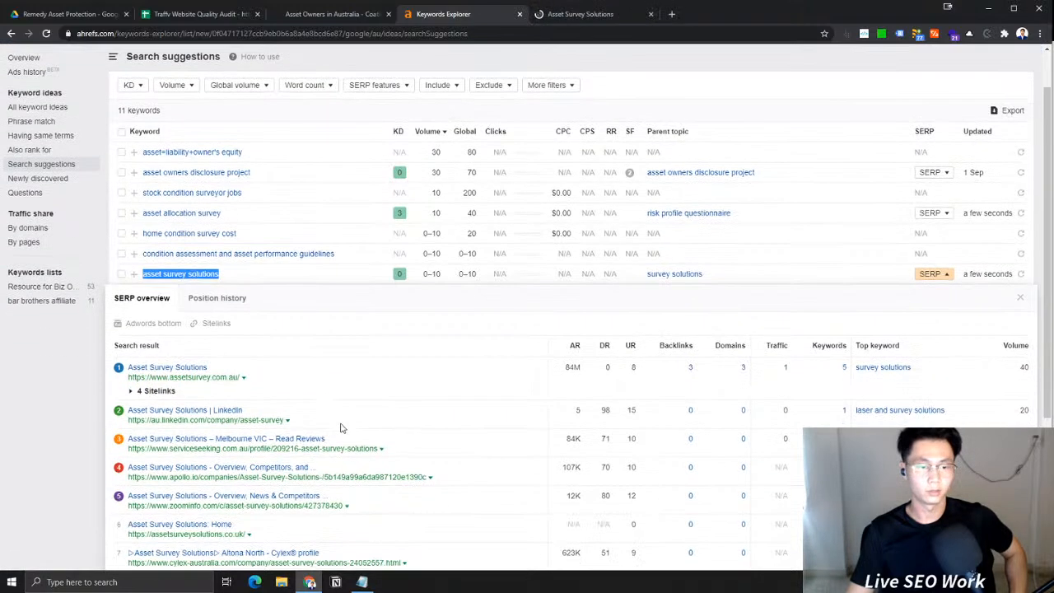
Skim the Asset Survey Solutions homepage for its company description and the survey services it offers
click(580, 18)
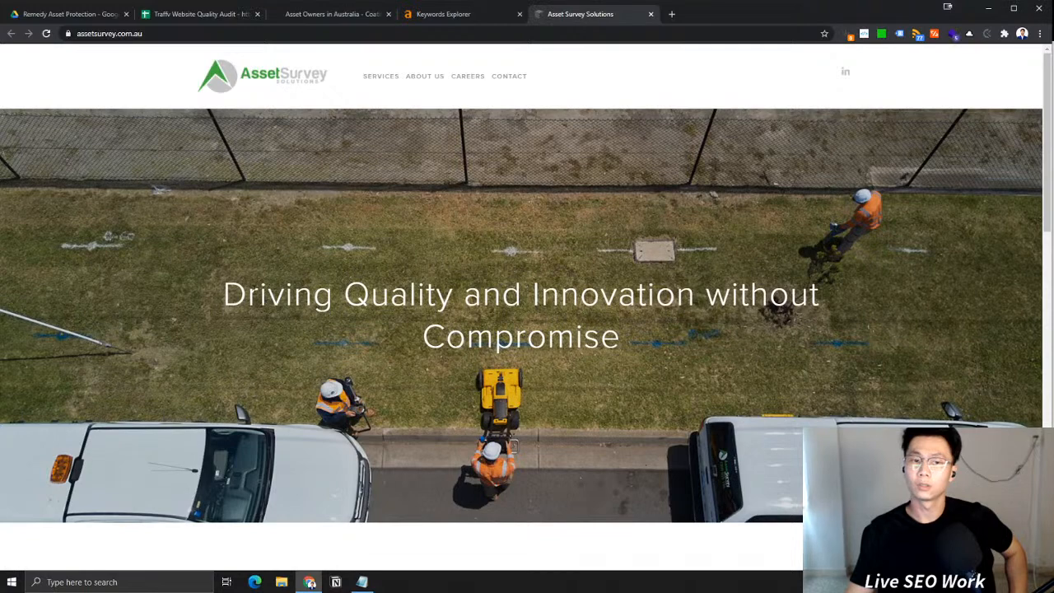
scroll(660, 303, down, 5)
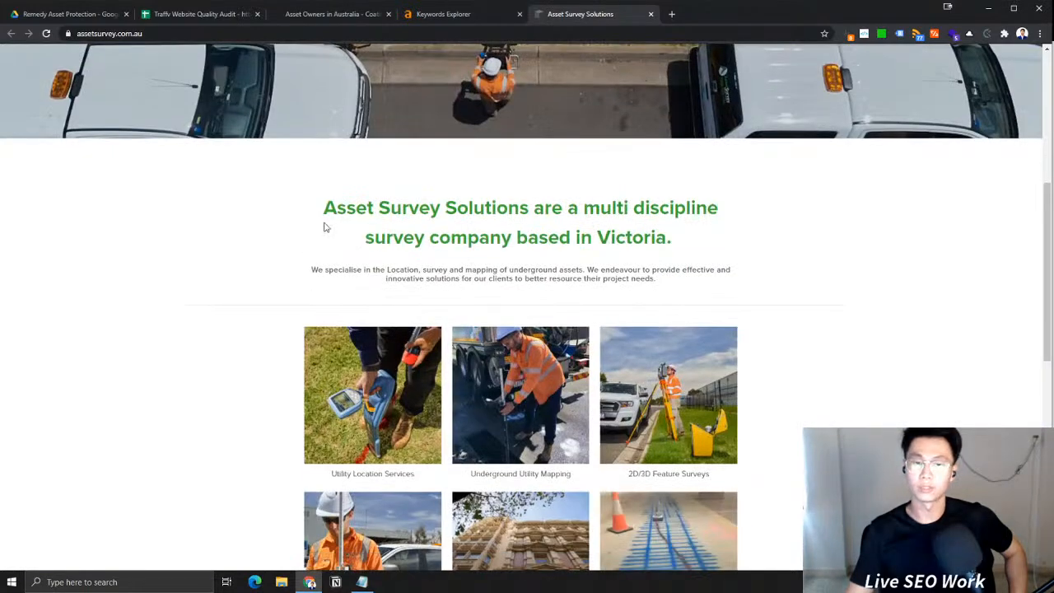
drag(327, 207, 678, 239)
click(829, 255)
scroll(854, 258, down, 4)
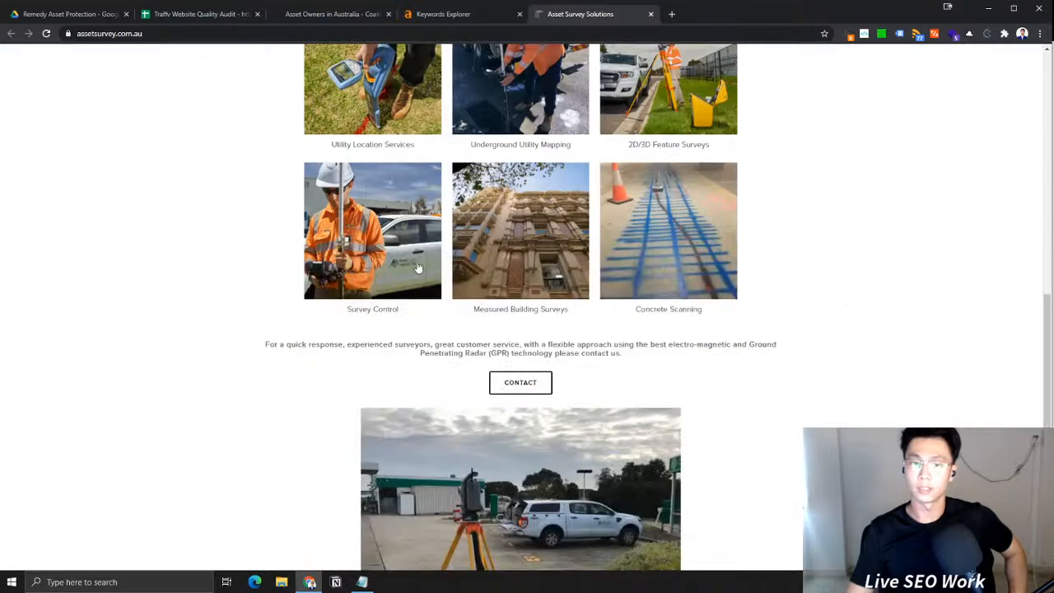
scroll(414, 268, up, 2)
scroll(348, 66, up, 3)
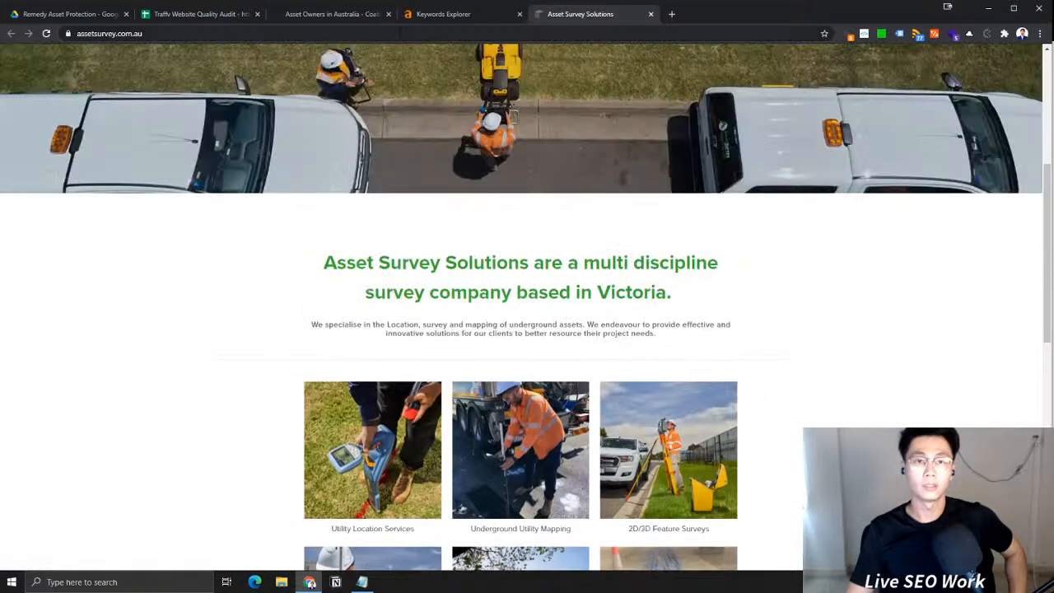
Add "asset survey solutions" from the Ahrefs suggestions below "condition survey" in the Notepad keyword list
click(447, 14)
drag(265, 280, 151, 274)
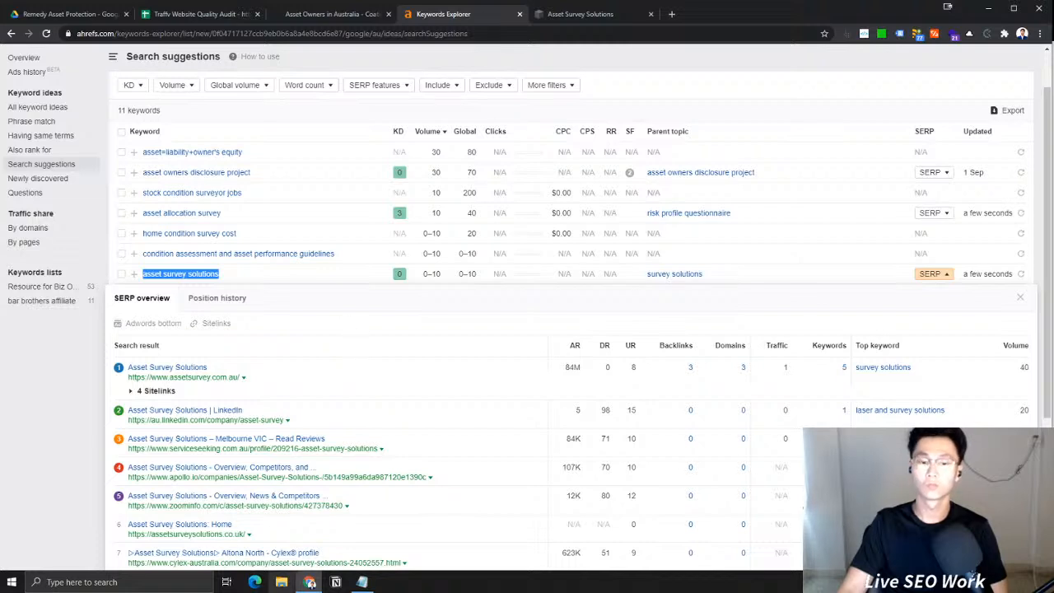
click(363, 582)
key(ctrl+v)
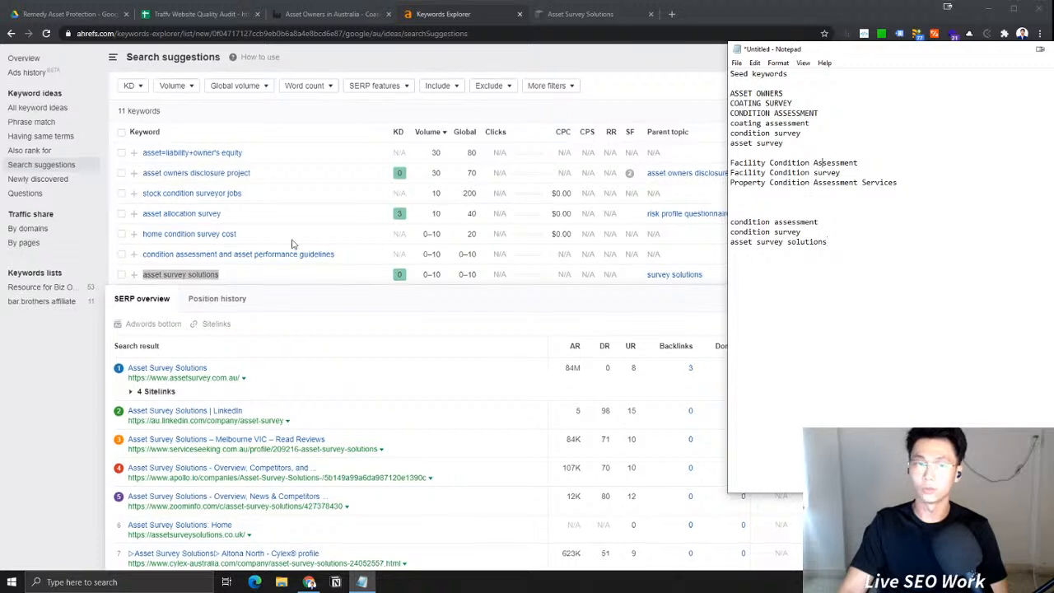
Show the also-rank-for keywords in Ahrefs, check the Notepad list, and expand the SERP overview for "assessment conditions"
scroll(306, 240, up, 2)
click(42, 205)
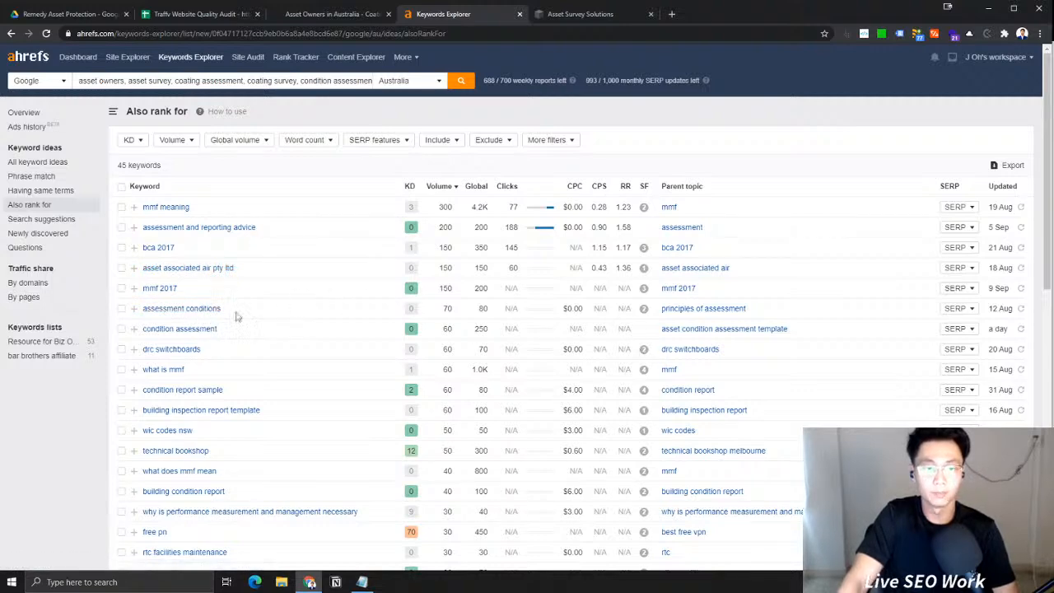
click(362, 581)
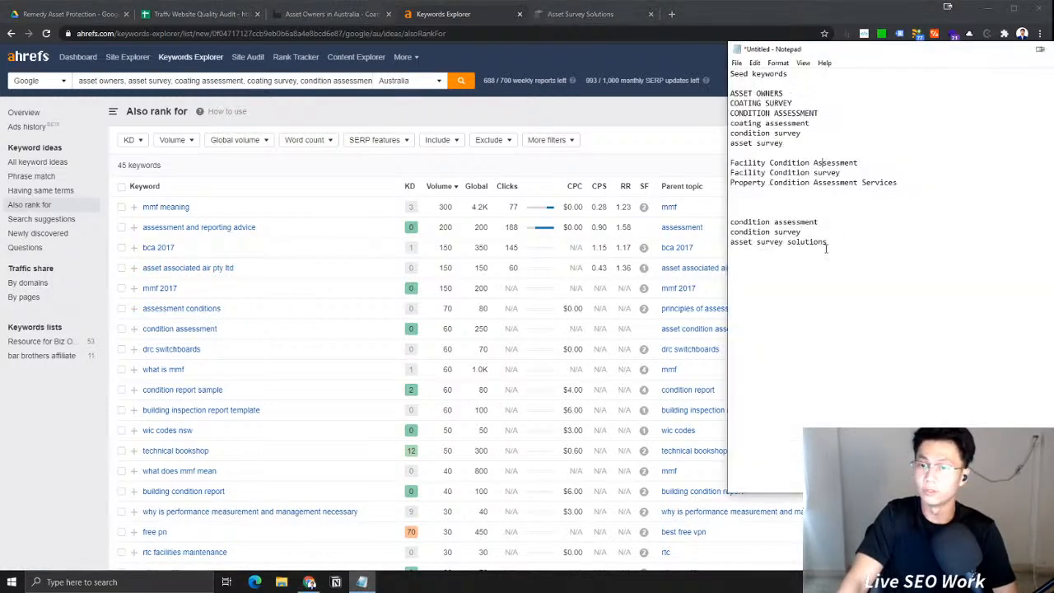
click(253, 315)
click(955, 308)
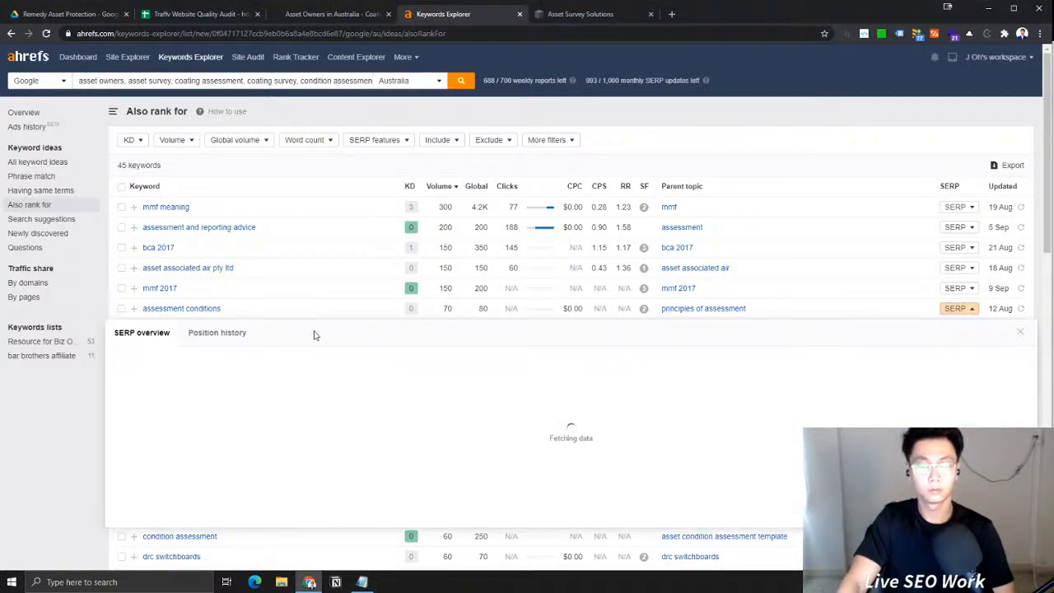
Review the ranking pages for "assessment conditions" for relevance and close the SERP overview
scroll(462, 422, down, 1)
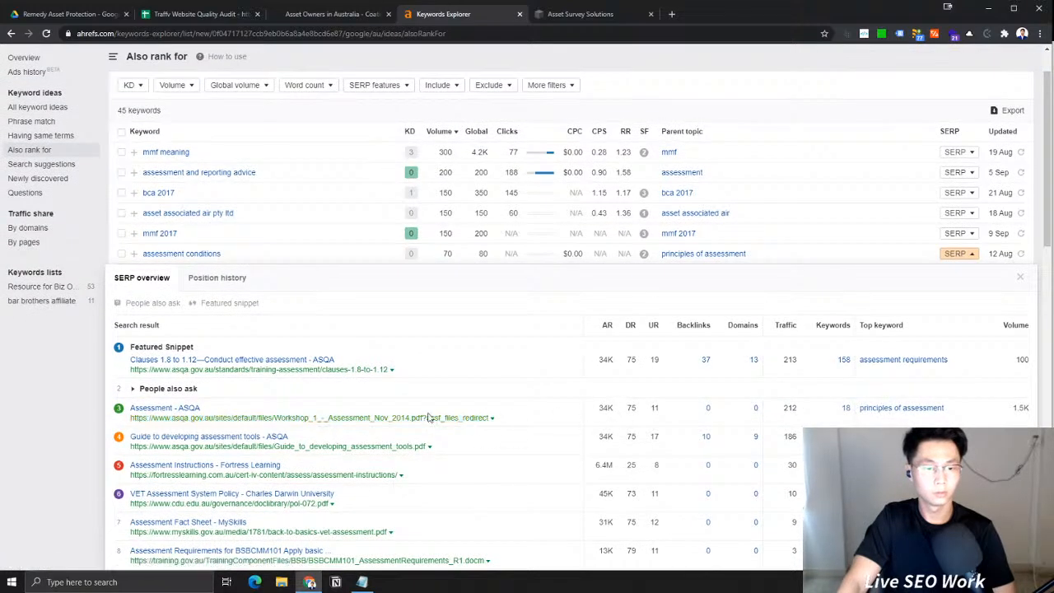
scroll(428, 419, down, 1)
scroll(428, 417, down, 2)
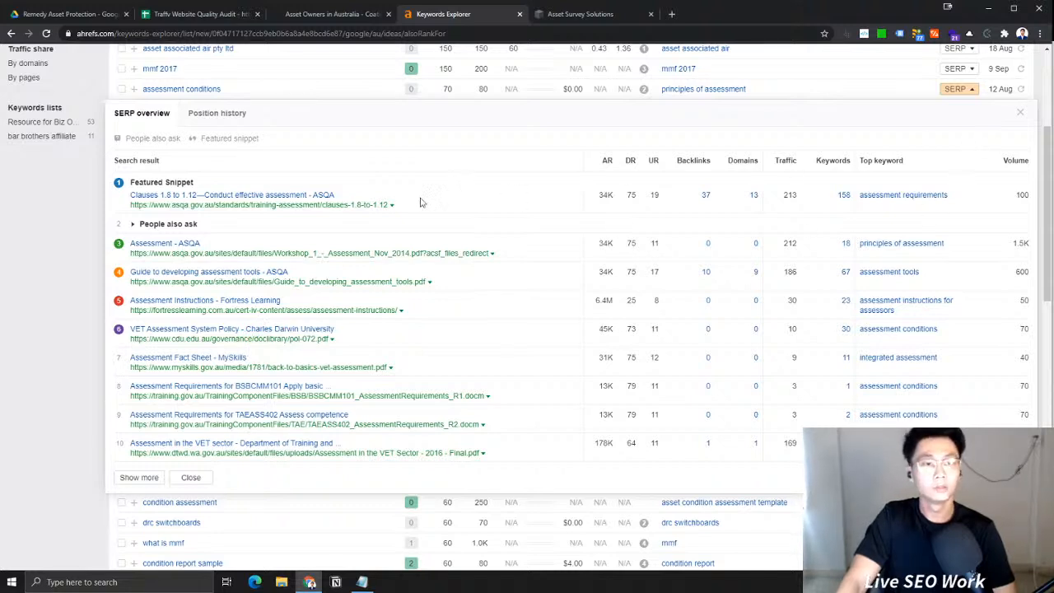
scroll(970, 175, up, 1)
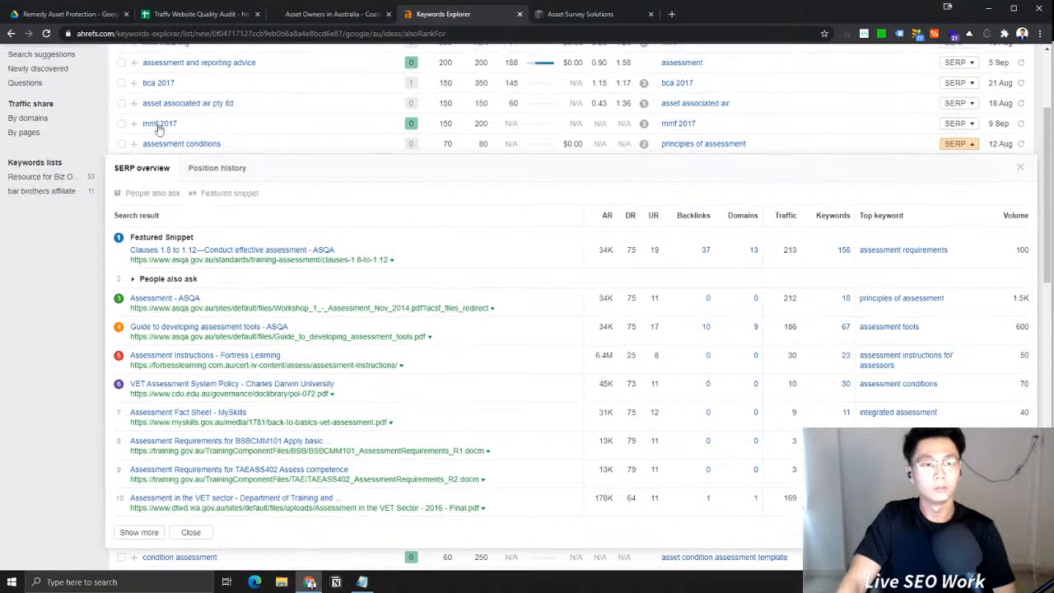
click(972, 146)
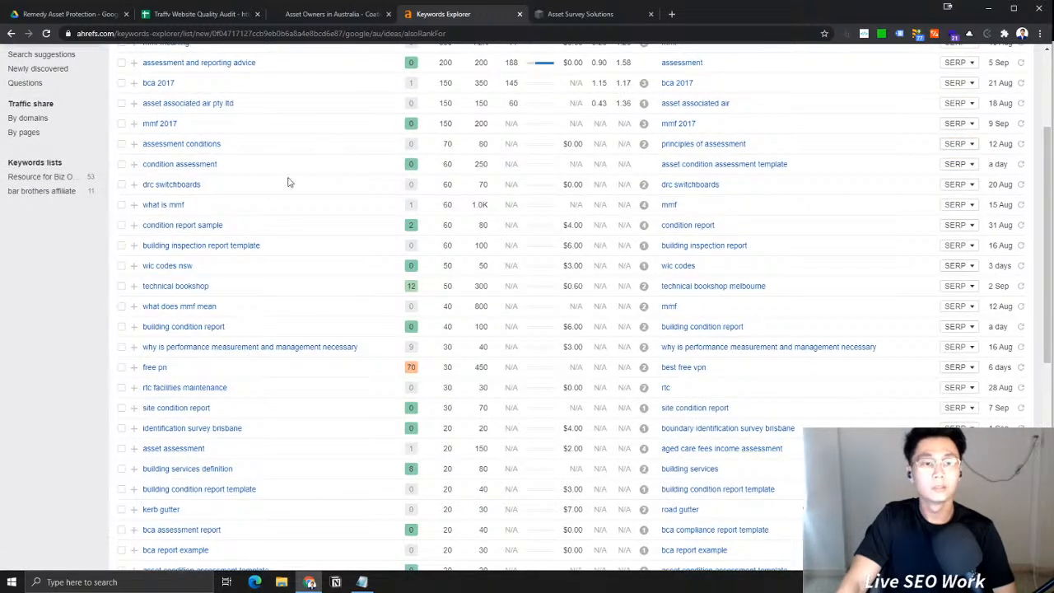
Review the also-rank-for, same-terms and phrase-match keyword ideas in Ahrefs against the Notepad keyword list
click(363, 583)
click(363, 583)
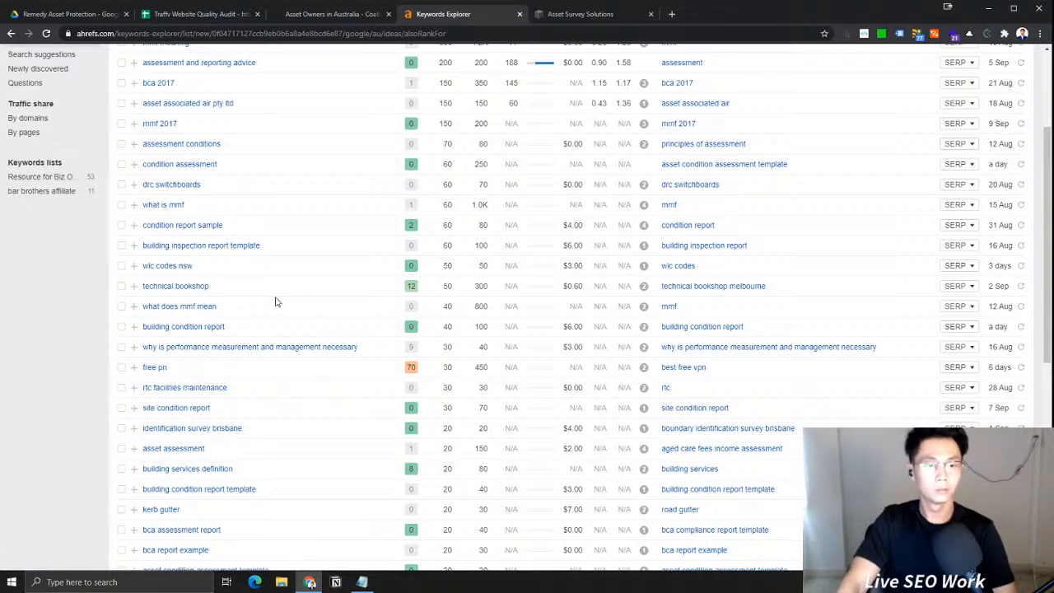
scroll(276, 302, down, 2)
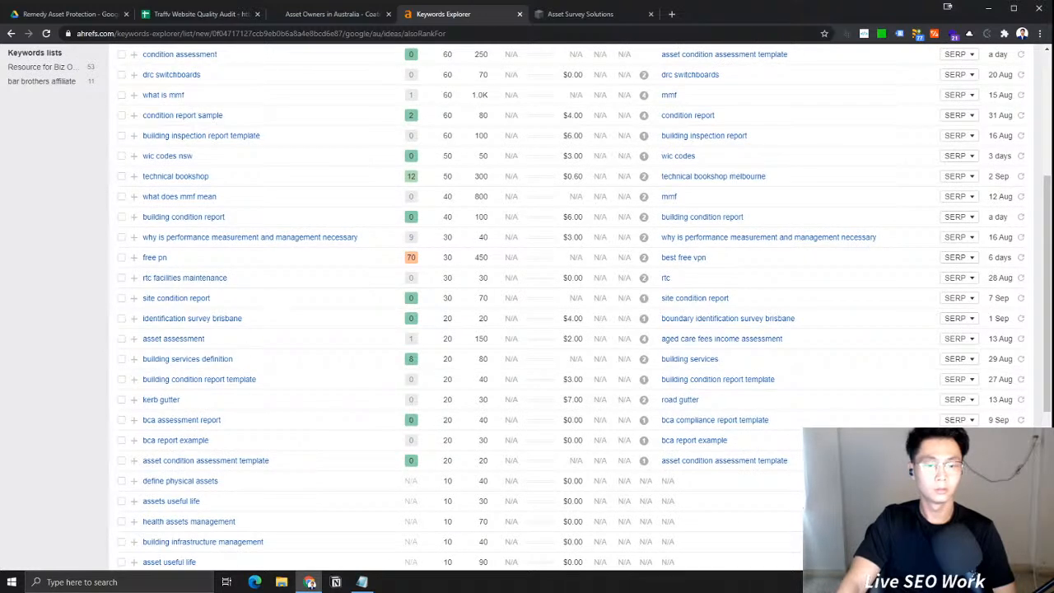
click(363, 581)
click(364, 586)
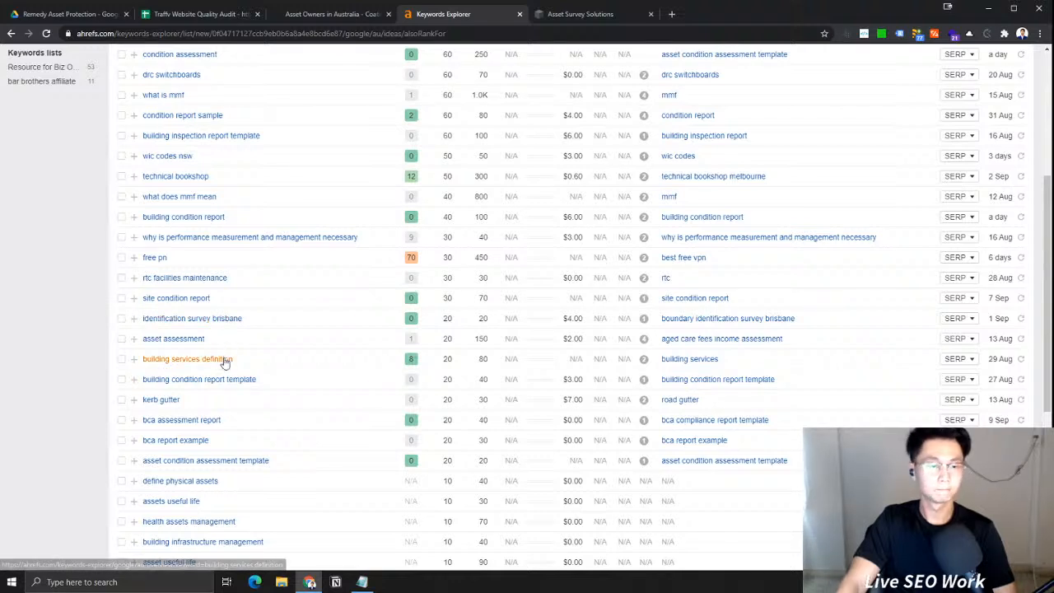
scroll(312, 383, down, 1)
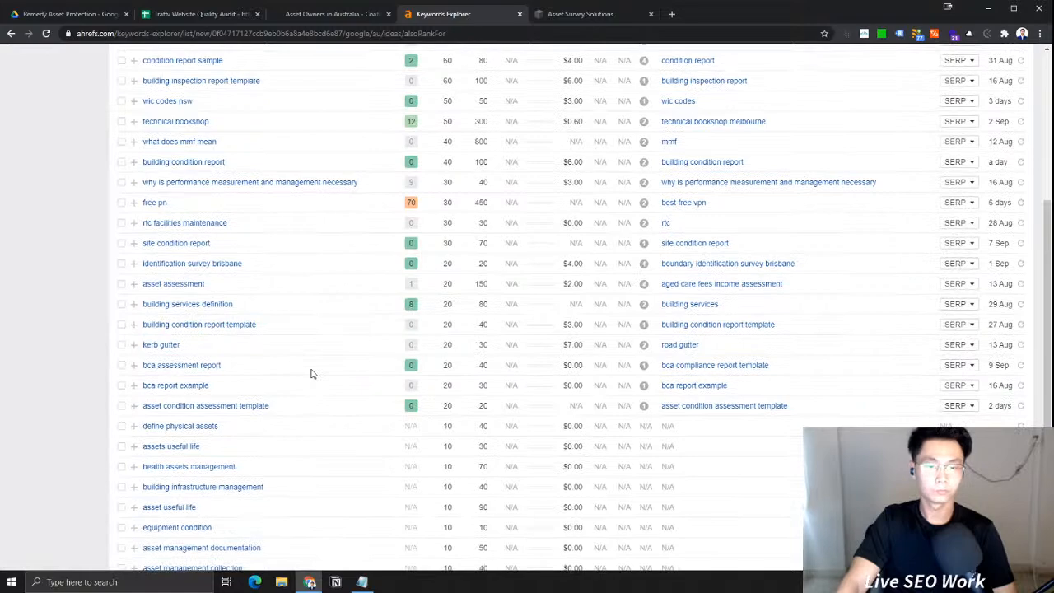
scroll(313, 374, down, 1)
scroll(313, 373, up, 5)
scroll(321, 377, down, 5)
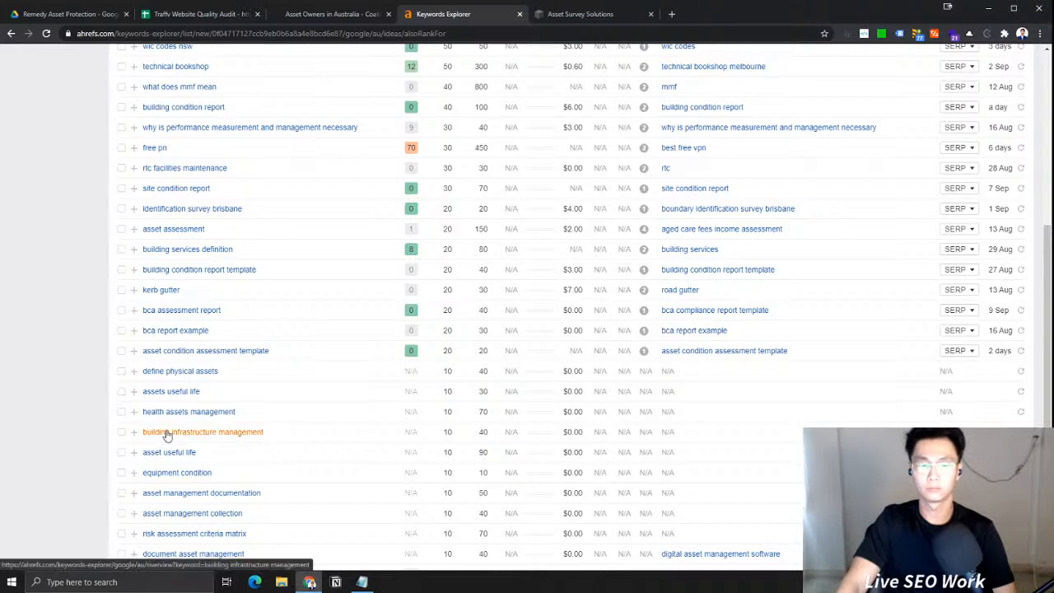
scroll(167, 434, up, 5)
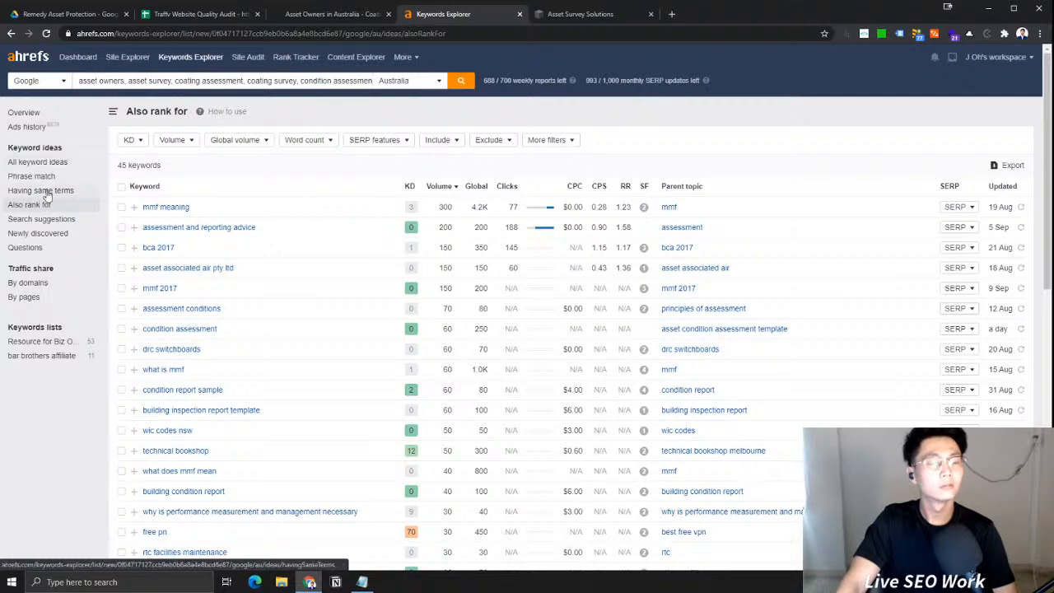
click(42, 190)
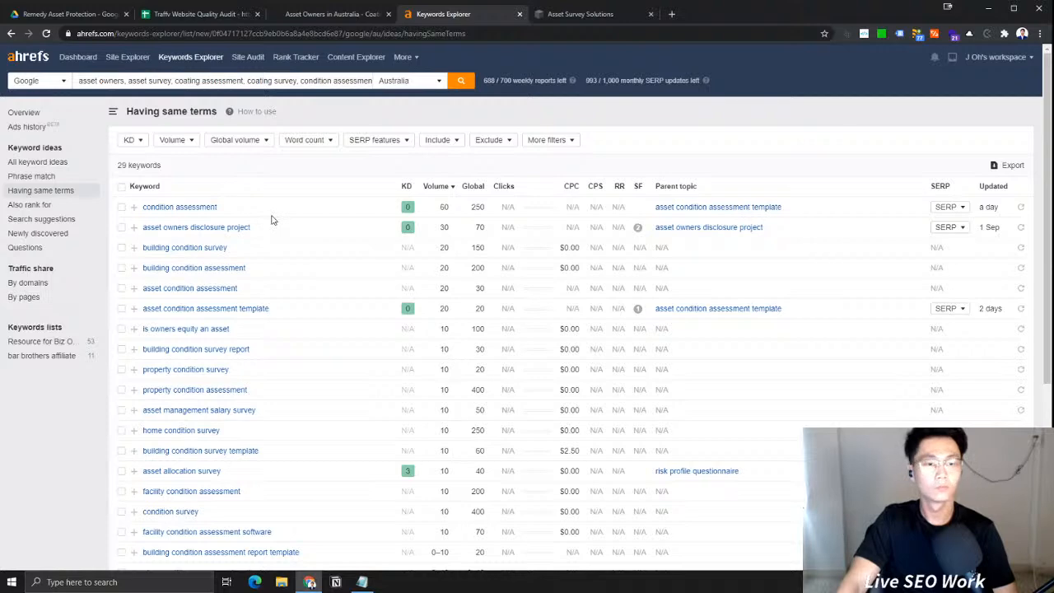
click(42, 179)
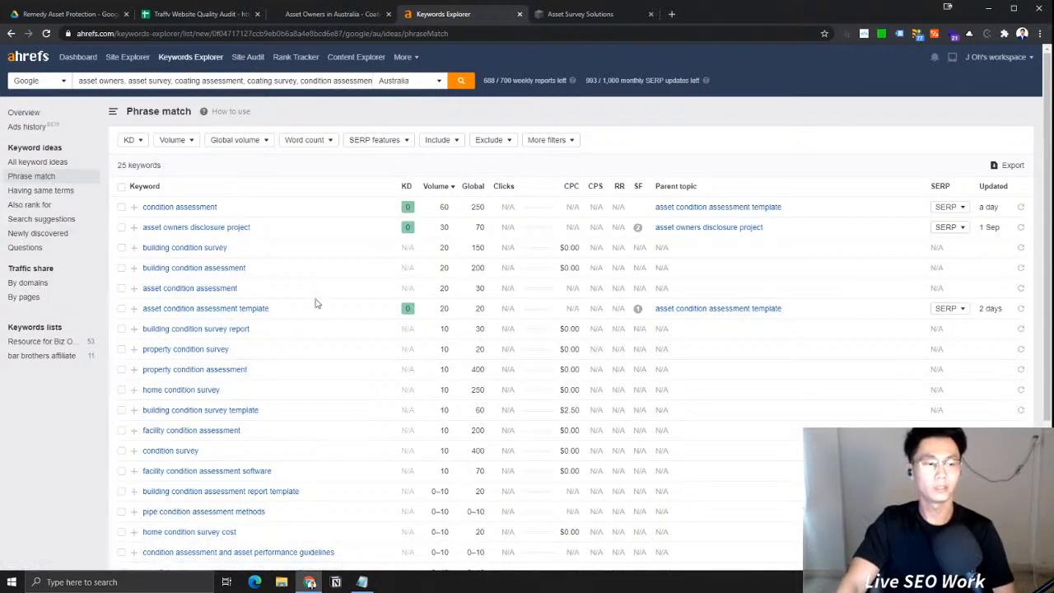
Copy "Facility Condition Assessment", "Facility Condition survey" and "Property Condition Assessment Services" from Notepad and look them up in Ahrefs Keywords Explorer for Australia
click(362, 583)
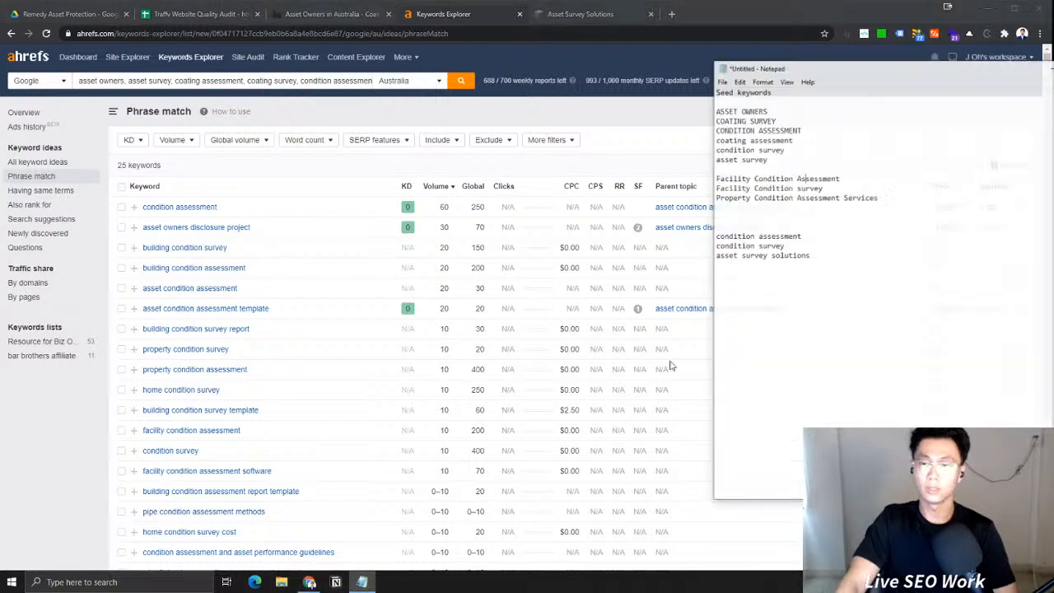
shift+click(730, 163)
key(ctrl+c)
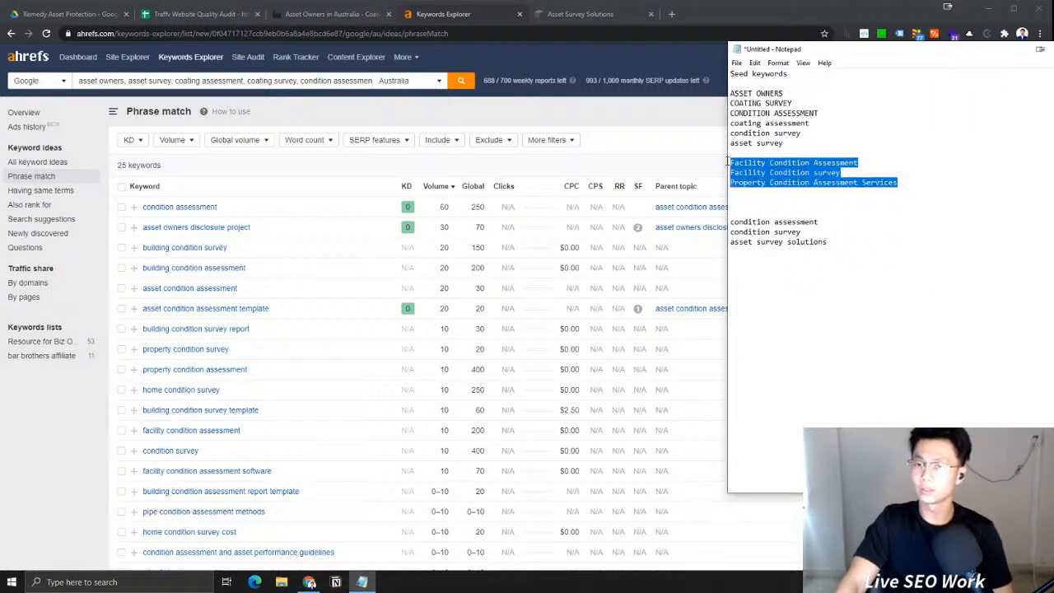
click(199, 65)
key(ctrl+v)
click(672, 276)
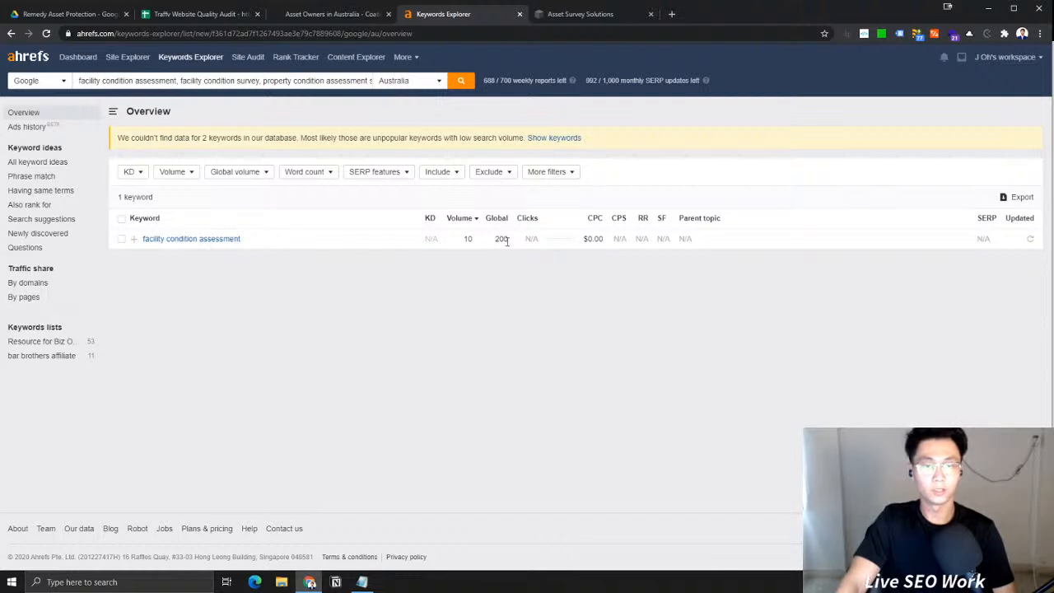
Update the Ahrefs metrics for "facility condition assessment" and add that keyword below "asset survey solutions" in the Notepad list
click(1030, 240)
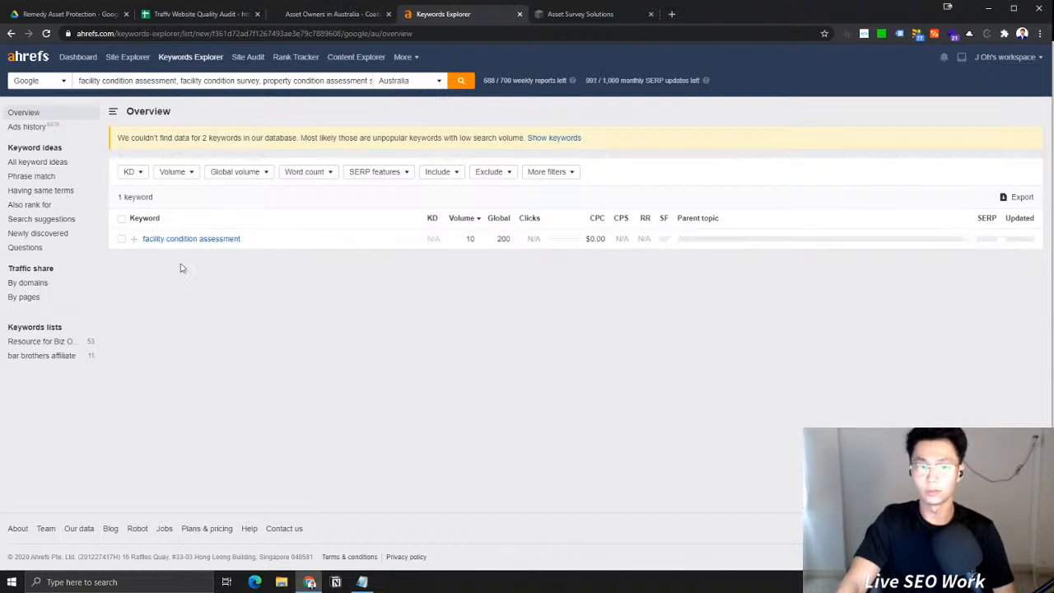
triple_click(249, 241)
key(ctrl+c)
click(362, 581)
click(825, 241)
key(Return)
key(ctrl+v)
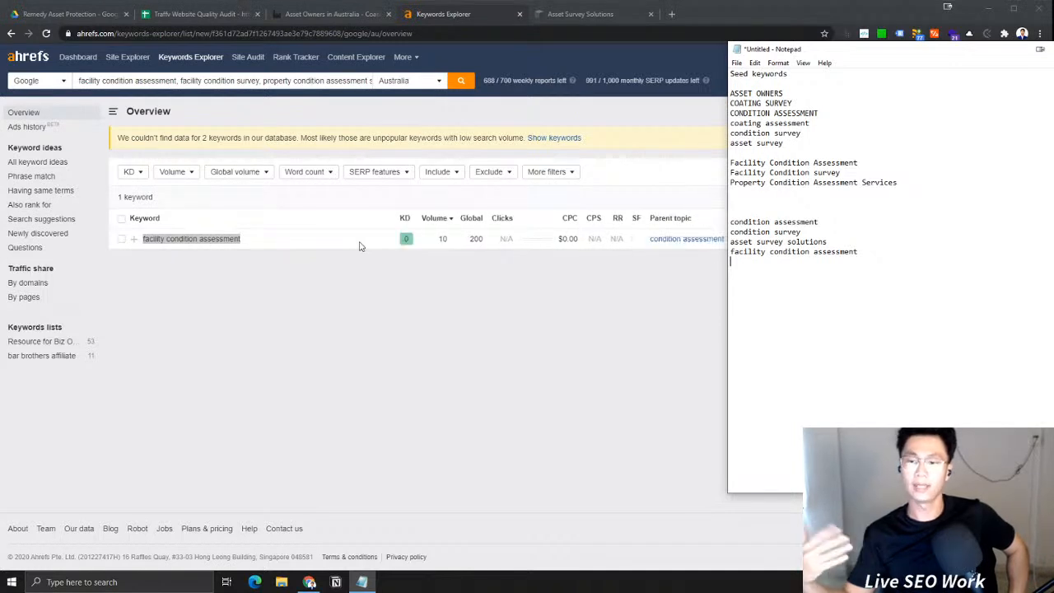
Expand the SERP overview for "facility condition assessment" in Ahrefs and open the Asset Insights and facilityexecutive.com results in new tabs
click(381, 319)
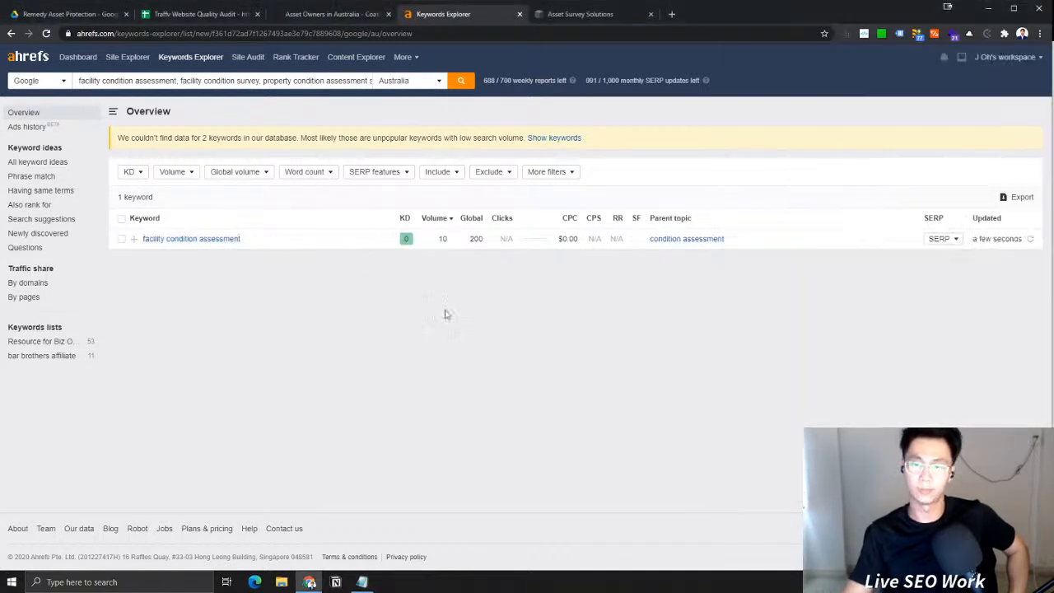
click(941, 239)
scroll(278, 281, down, 2)
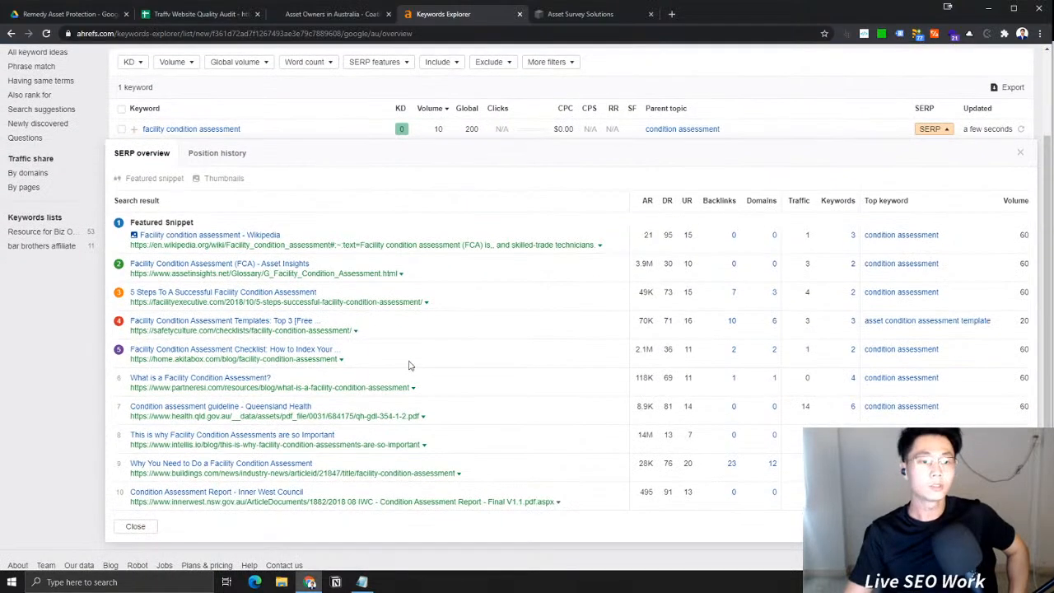
right_click(244, 274)
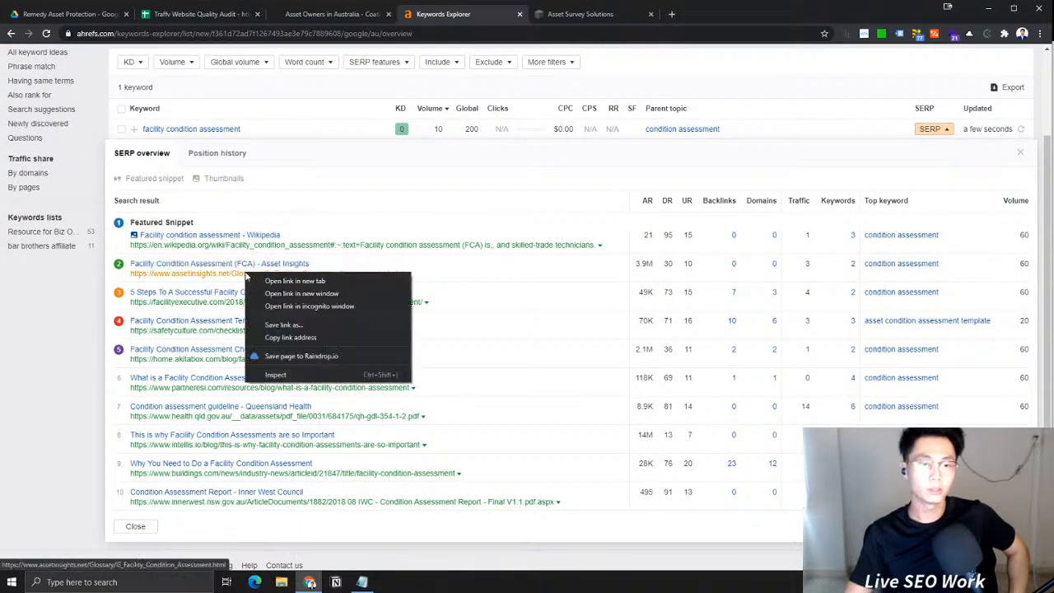
click(254, 281)
right_click(210, 306)
click(223, 315)
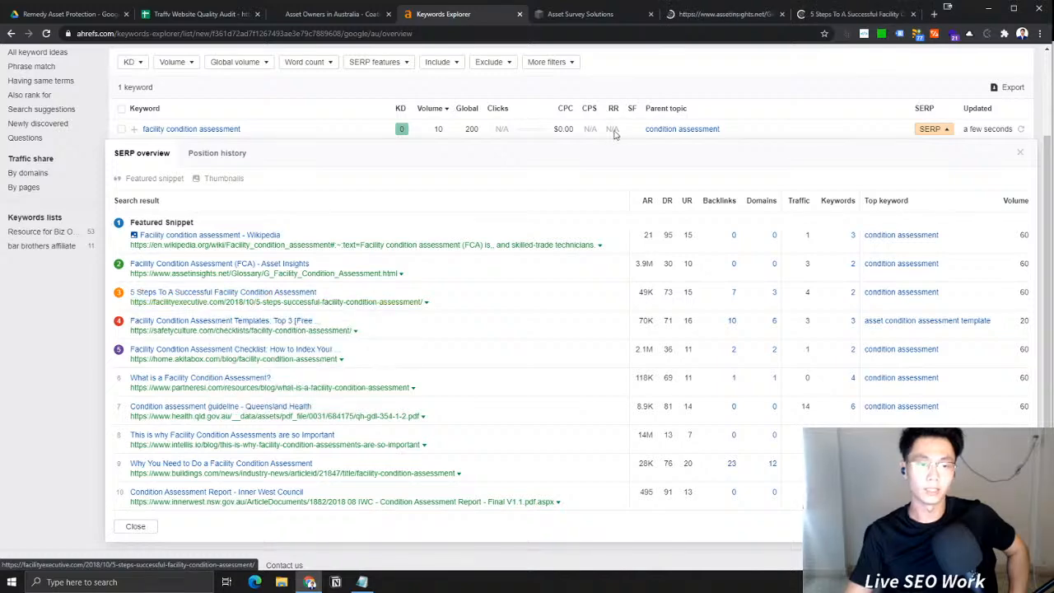
Close the Asset Survey Solutions page and skim the Asset Insights article on facility condition assessment for its purpose and methods
key(ctrl+Tab)
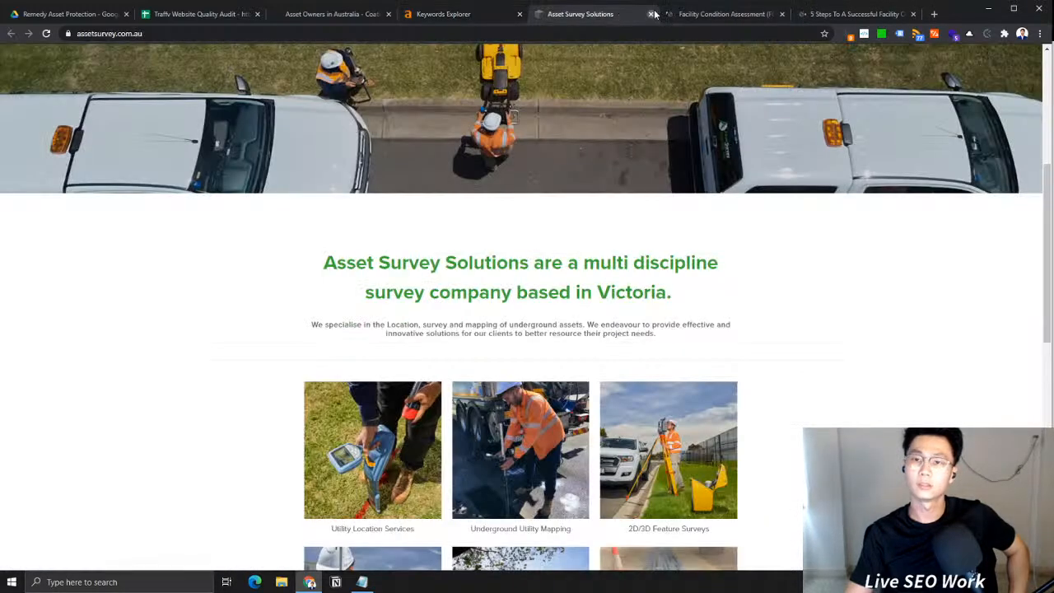
key(ctrl+w)
drag(303, 330, 381, 344)
click(399, 336)
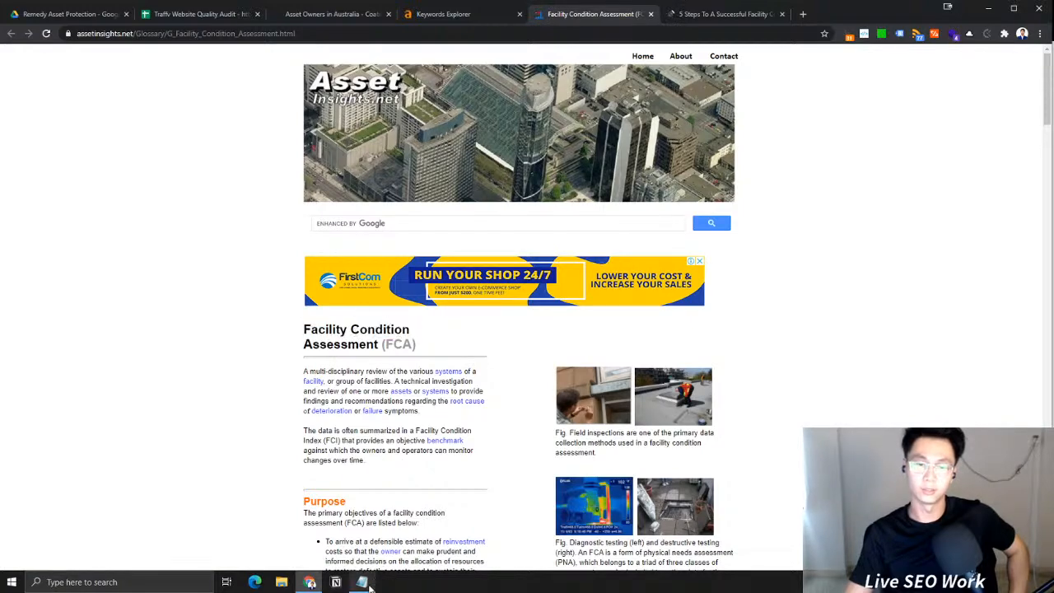
scroll(429, 366, down, 4)
scroll(437, 364, up, 3)
scroll(436, 364, down, 3)
scroll(436, 364, down, 5)
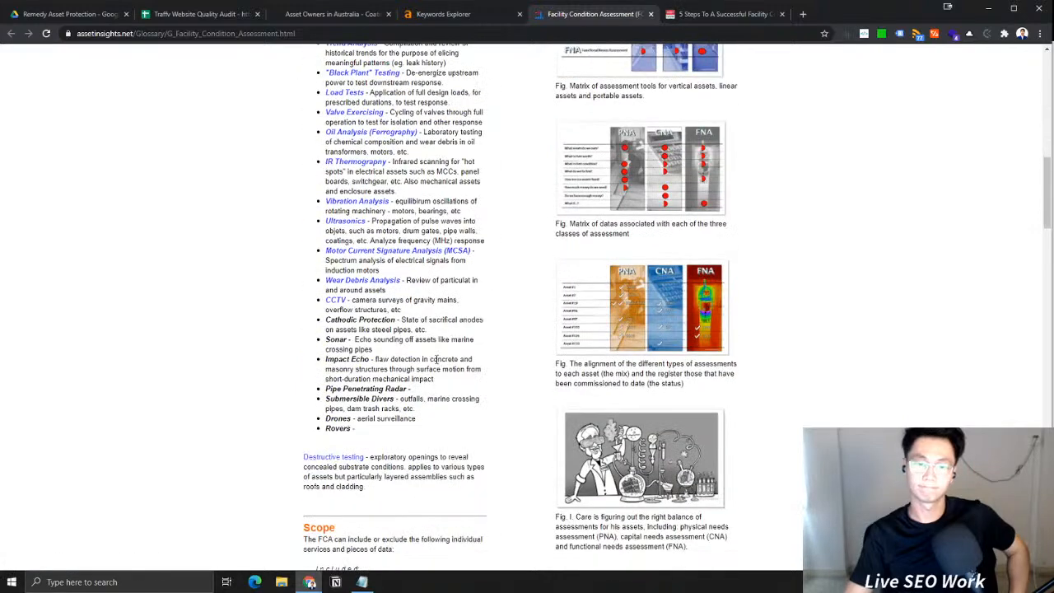
scroll(436, 364, up, 9)
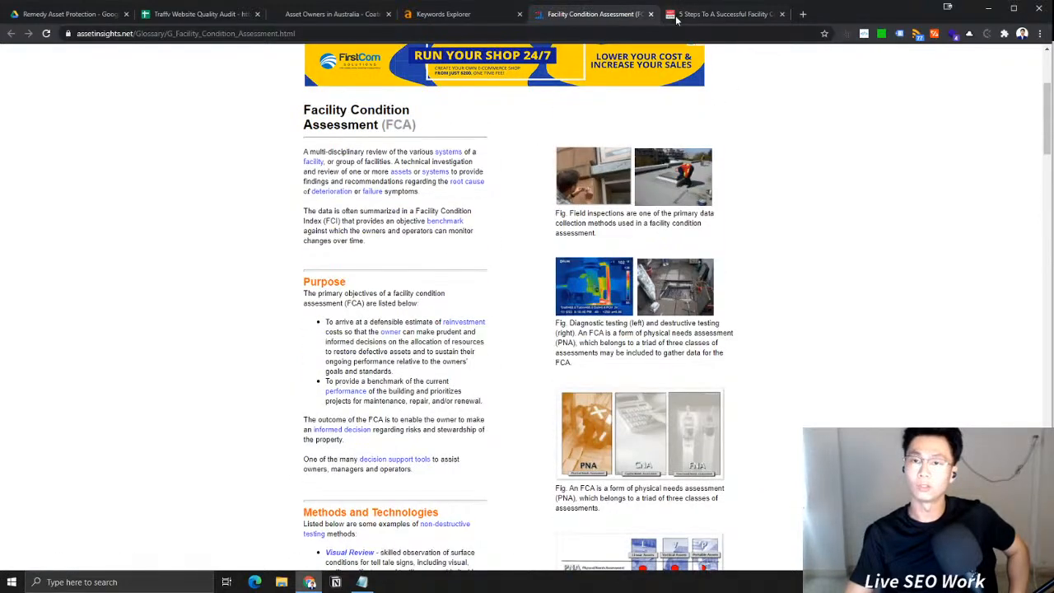
Close the Facility Executive, Asset Insights and Remedy Asset Owners pages and return to the website quality audit spreadsheet
click(676, 19)
click(782, 14)
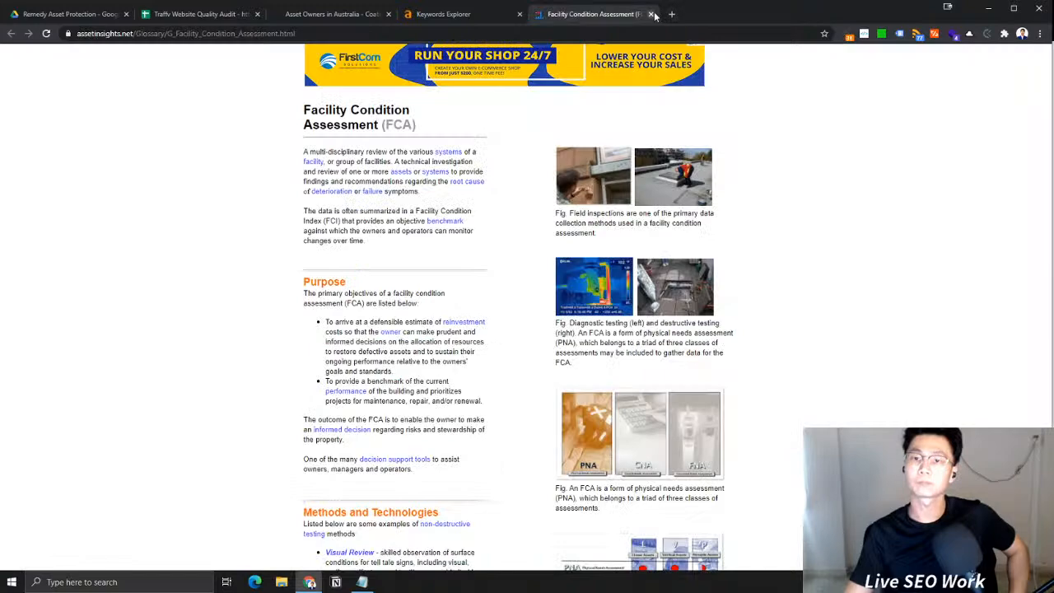
click(650, 14)
click(330, 14)
click(230, 14)
click(328, 14)
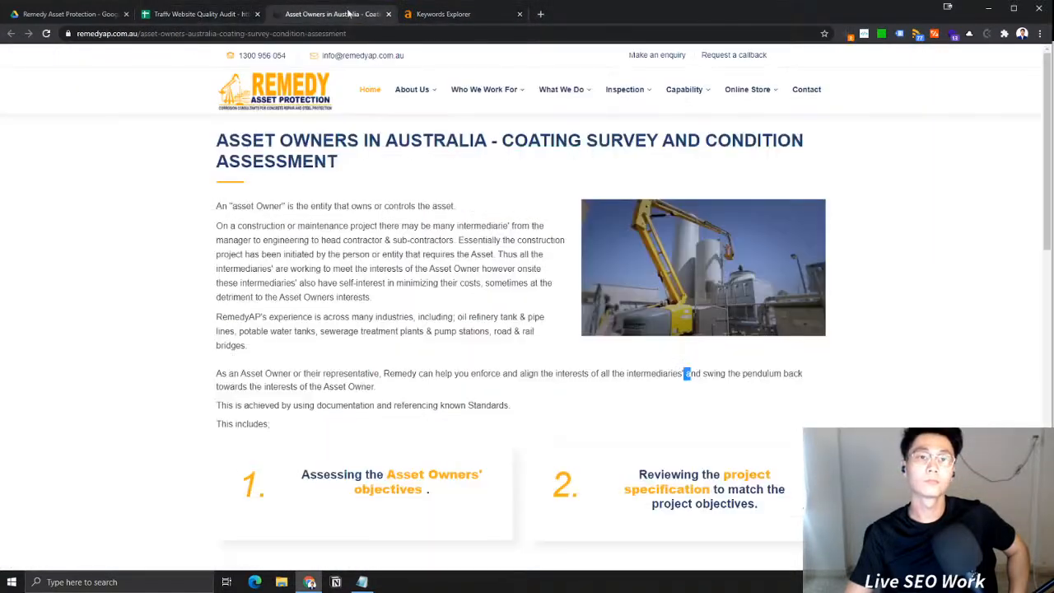
click(387, 14)
click(198, 14)
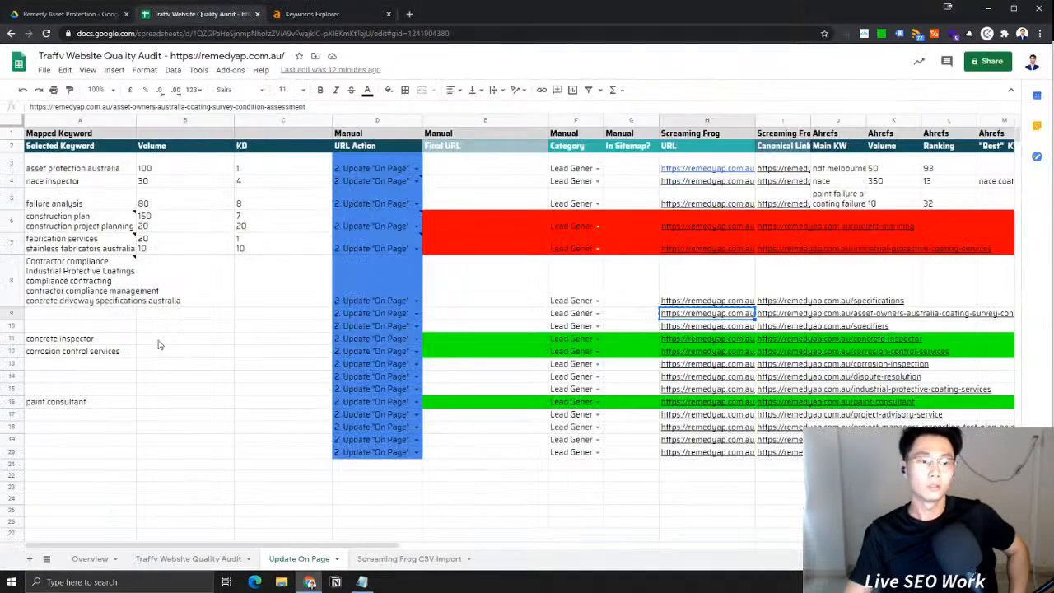
Copy the four shortlisted keywords from Notepad, "condition assessment" through "facility condition assessment", and look them up in Ahrefs Keywords Explorer
click(361, 582)
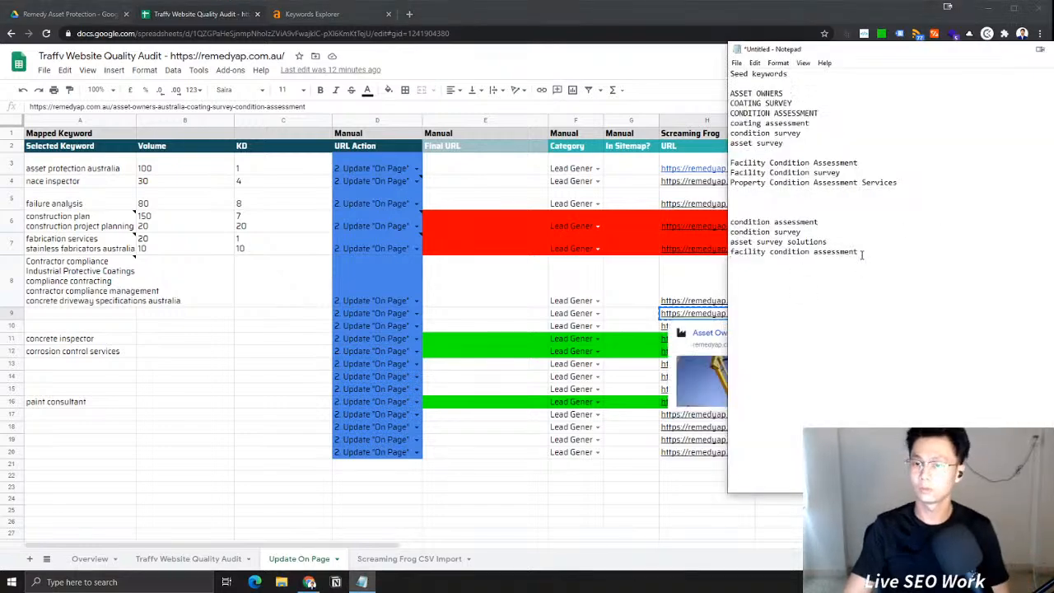
drag(859, 253, 705, 222)
key(ctrl+c)
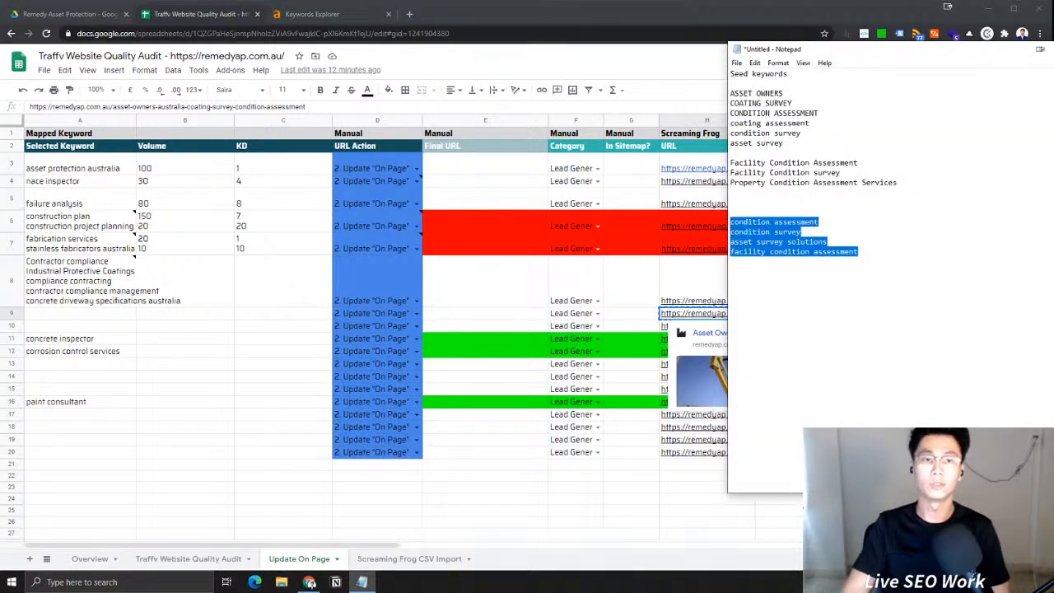
click(322, 14)
scroll(297, 97, up, 3)
click(195, 61)
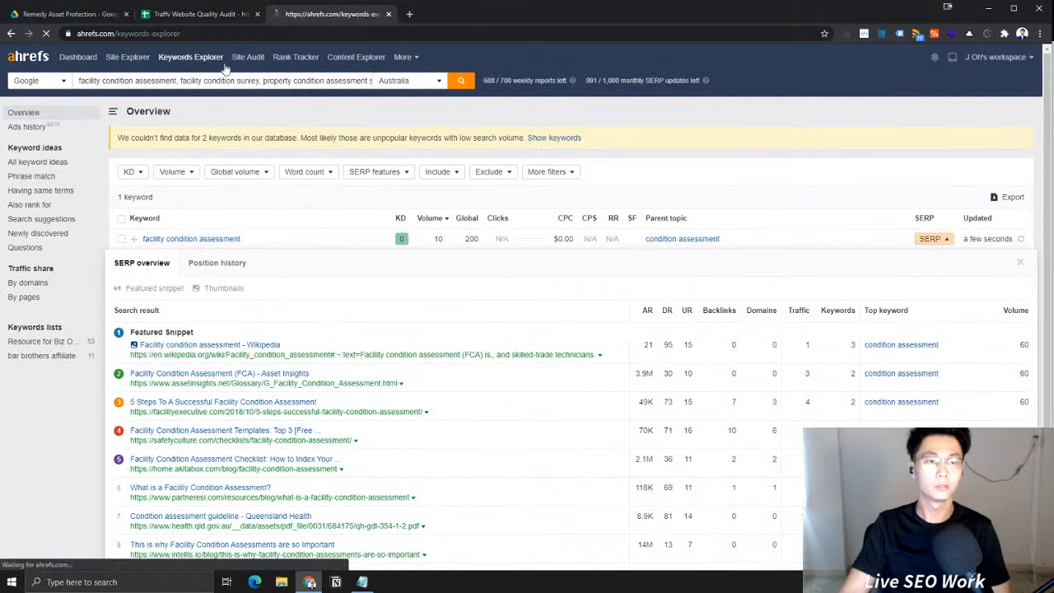
click(480, 214)
key(ctrl+v)
click(677, 278)
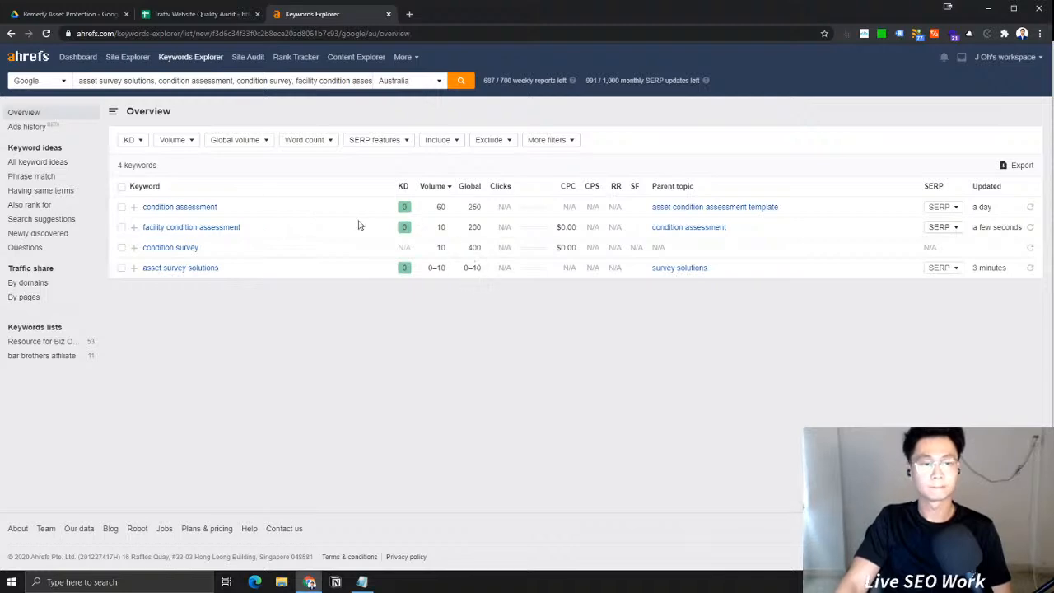
Paste the four shortlisted keywords into the audit spreadsheet's Selected Keyword cell for the asset-owners URL in row 9
click(206, 13)
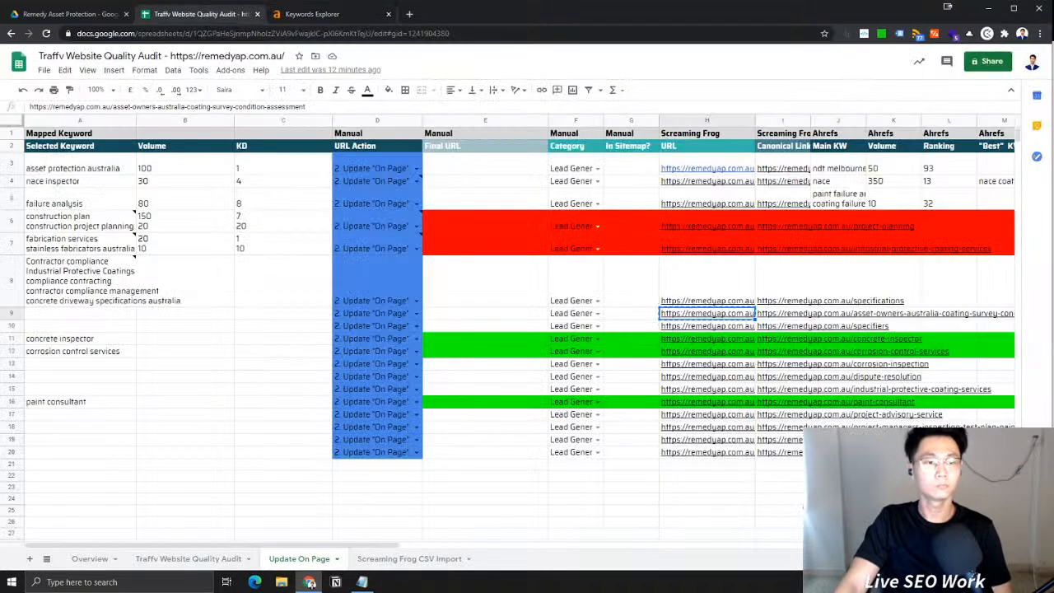
double_click(53, 317)
key(ctrl+v)
key(Return)
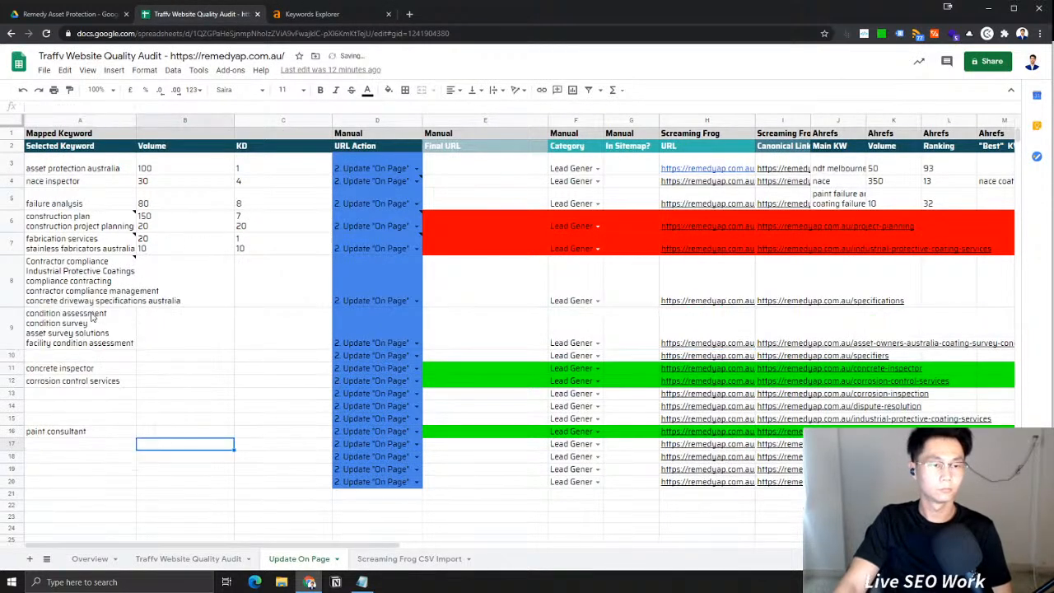
Attach a note beginning "Choose relevant keywords for" to the Selected Keyword cell in row 9, and select that row's Volume cell
click(94, 317)
right_click(73, 317)
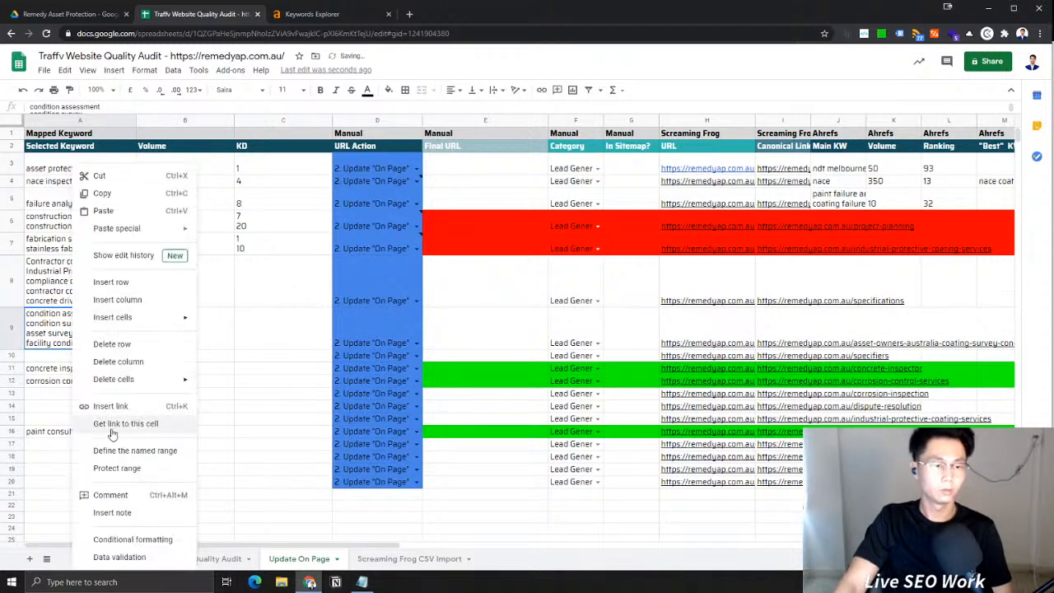
click(115, 512)
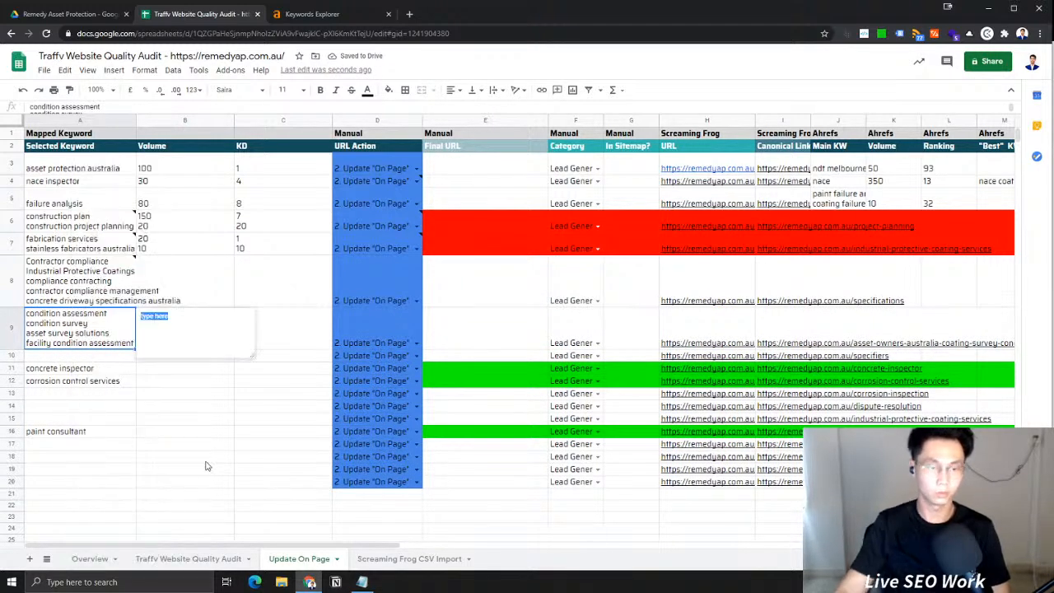
text(Choosi)
text( relevant)
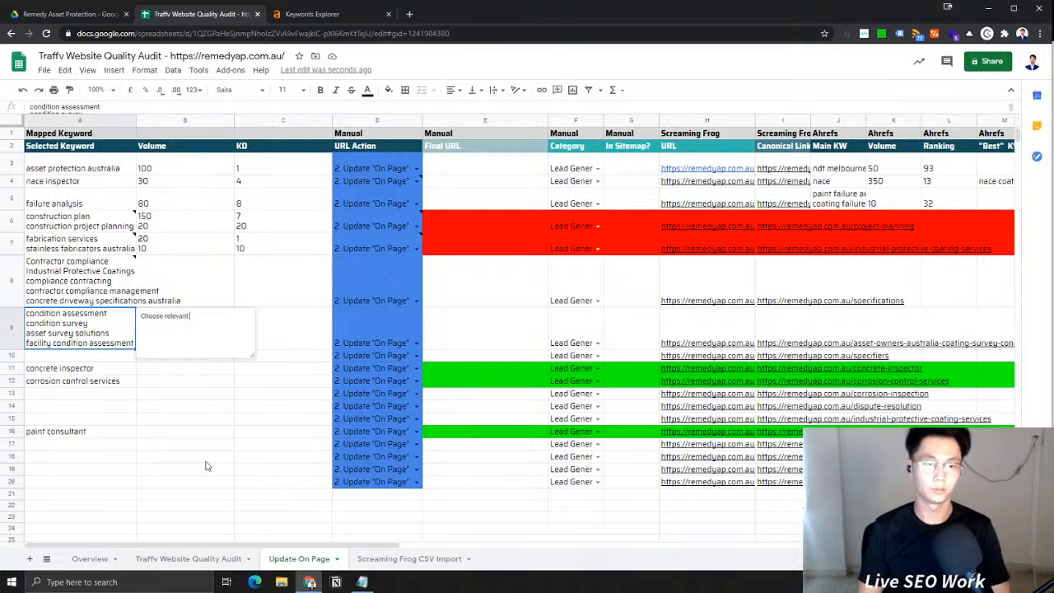
text( keywords f)
text(or the)
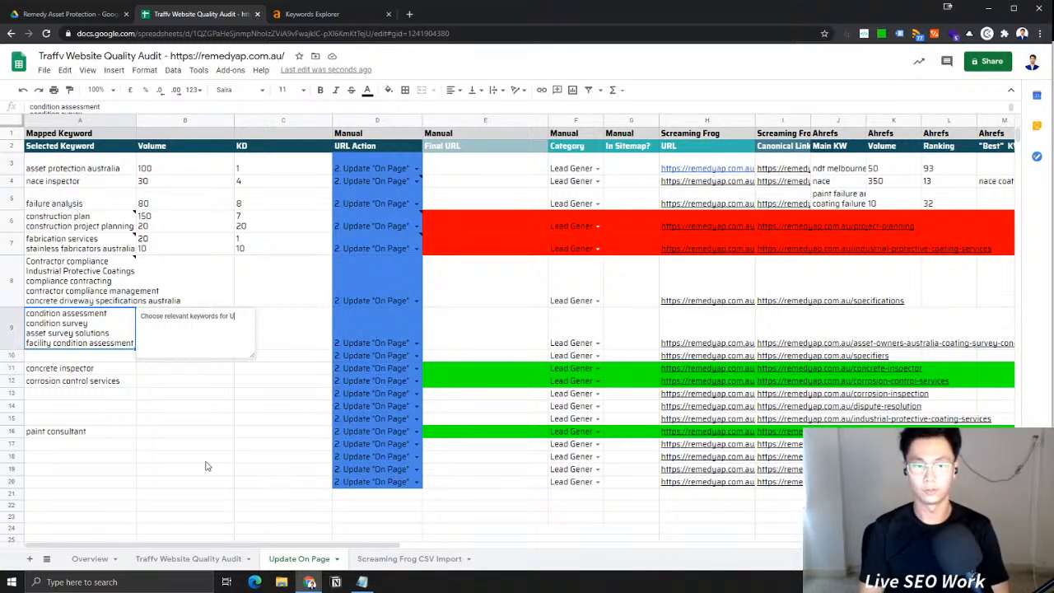
click(206, 458)
click(162, 335)
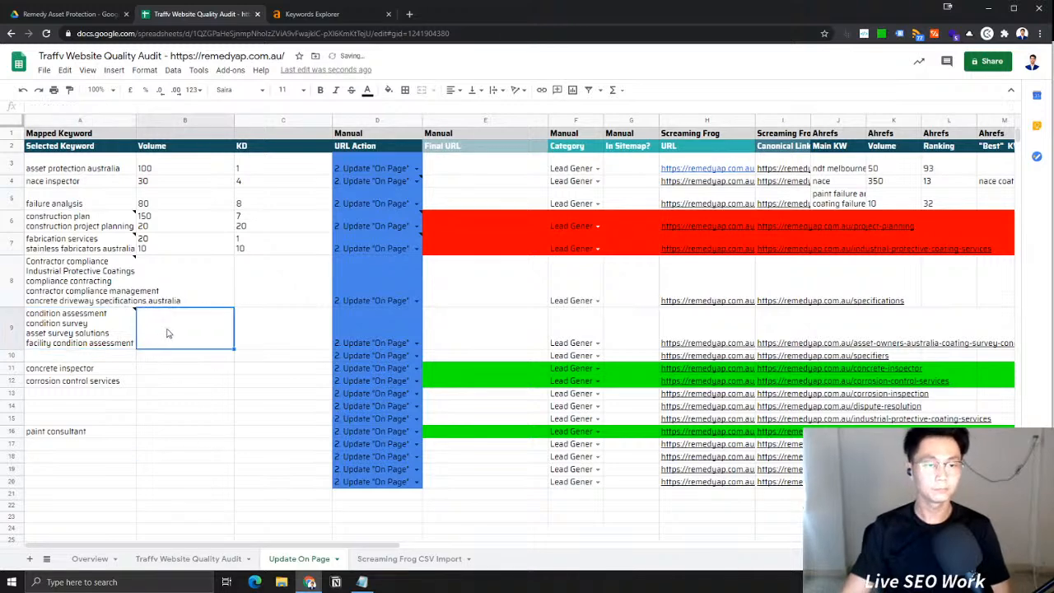
Detach the Ahrefs Keywords Explorer results into a separate window clear of the audit spreadsheet, and select the row 9 Volume cell
click(299, 16)
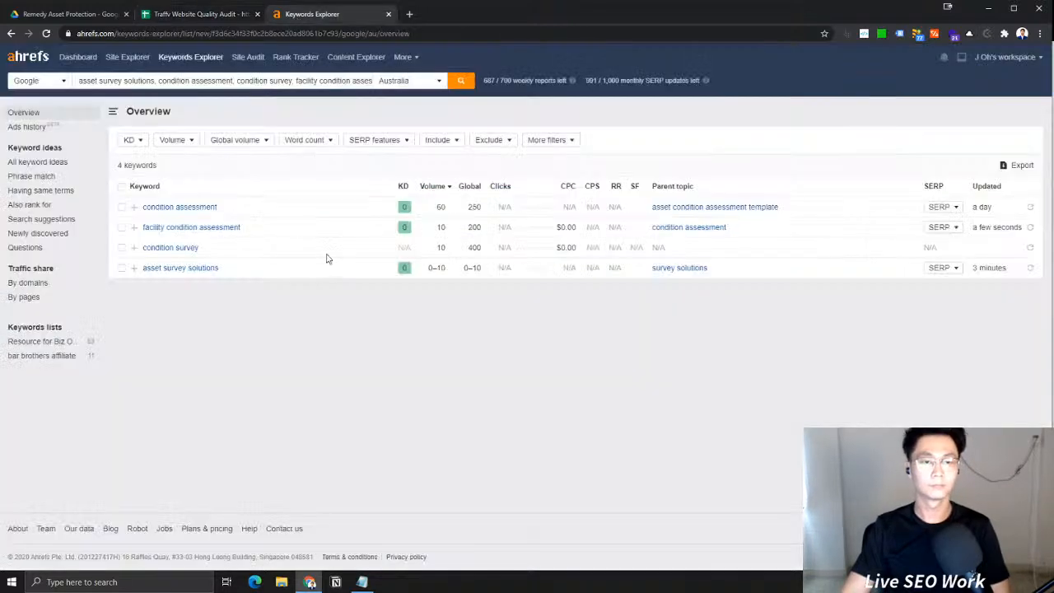
click(198, 14)
click(338, 14)
drag(338, 14, 1053, 20)
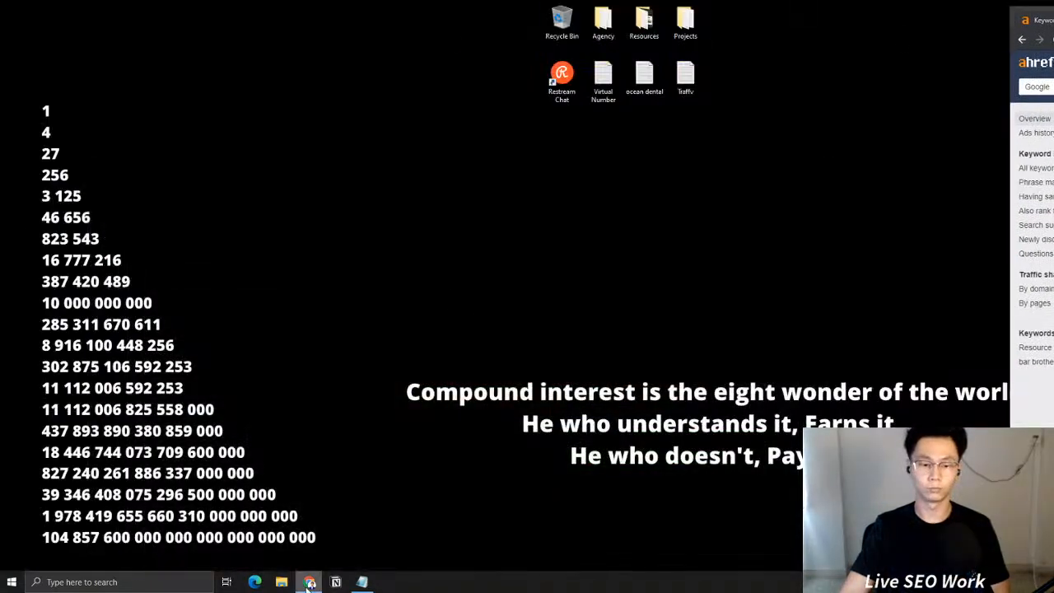
click(309, 582)
click(183, 304)
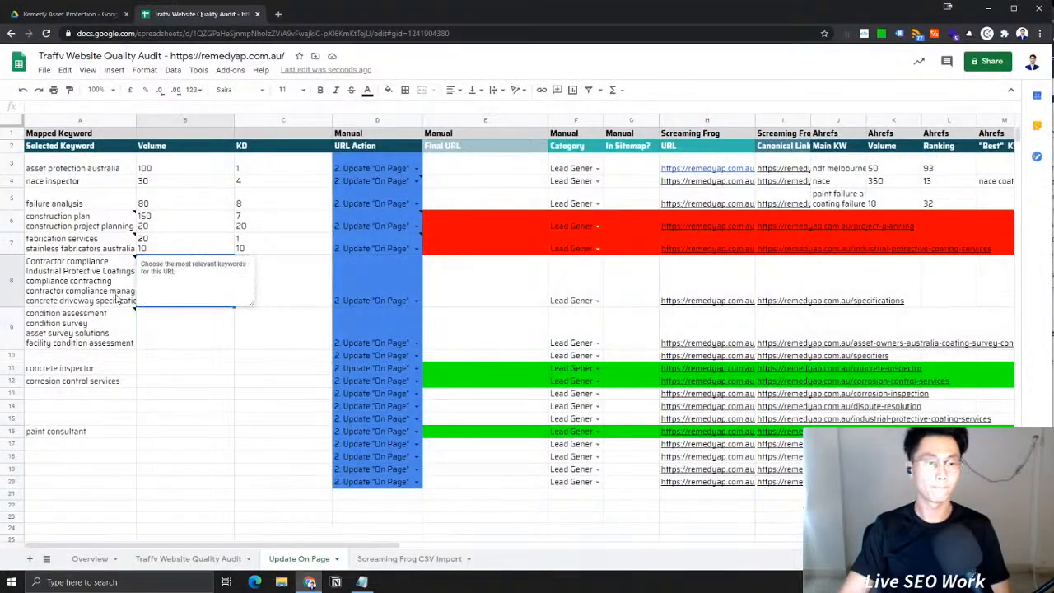
click(106, 333)
click(150, 438)
click(176, 338)
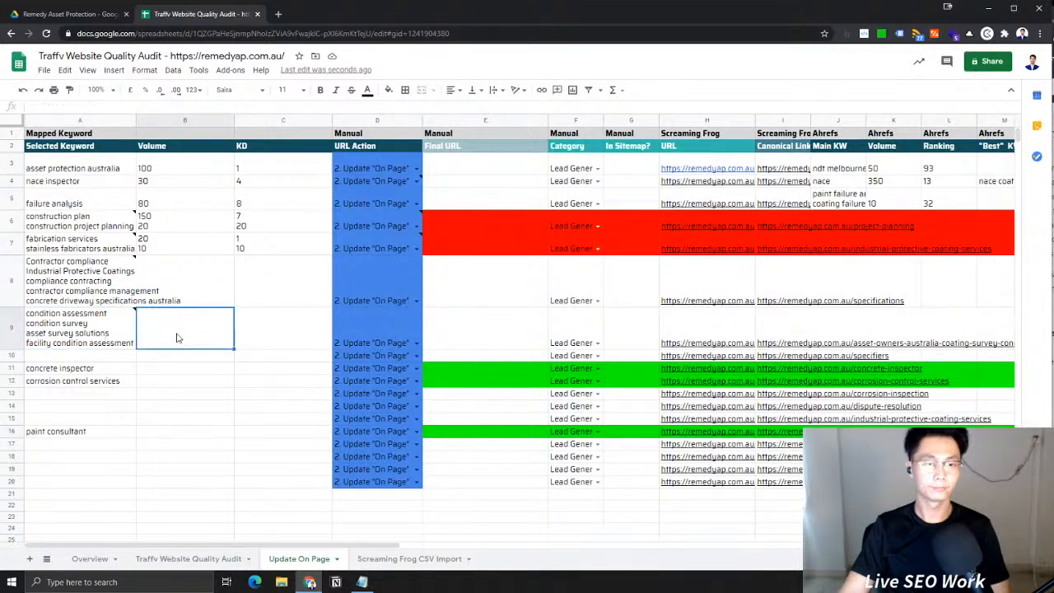
Enter the volumes 60, 10, 10 and 0-10 on separate lines in the row 9 Volume cell
double_click(177, 338)
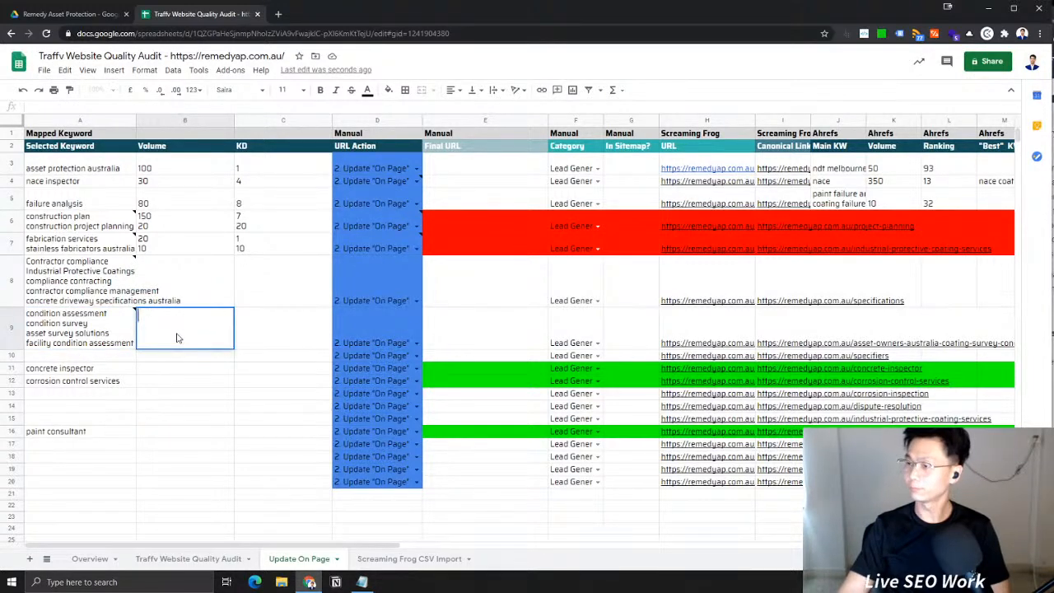
text(60)
key(alt+Return)
text(10)
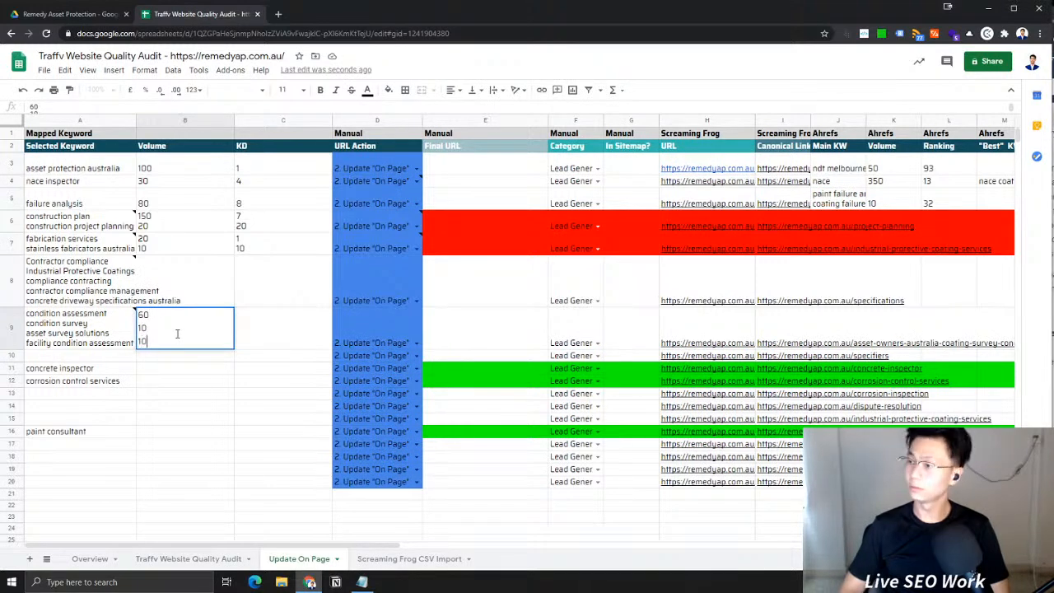
key(alt+Return)
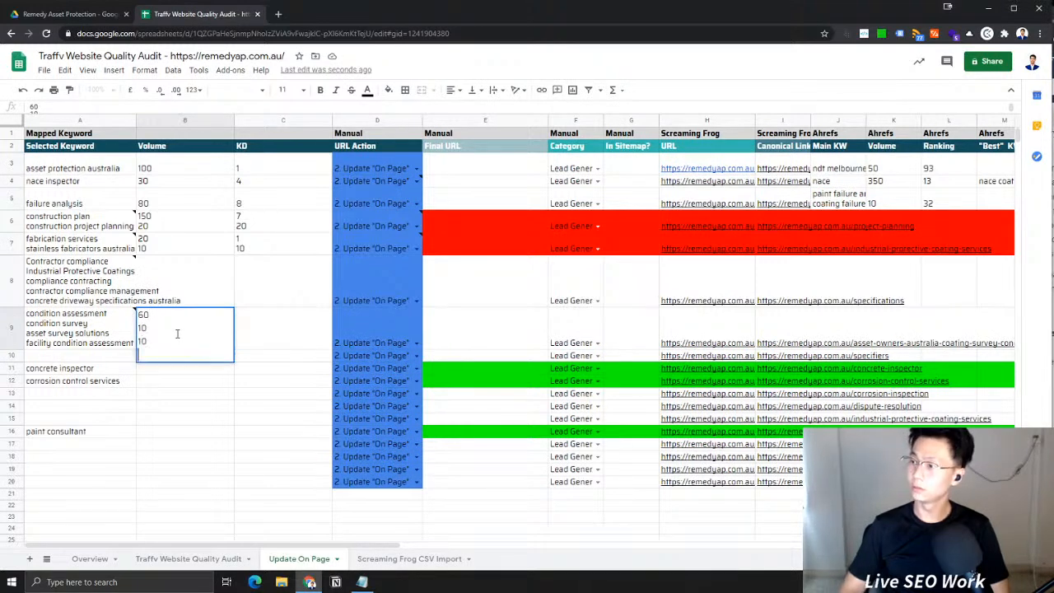
text(0-10)
key(Return)
click(177, 335)
click(282, 318)
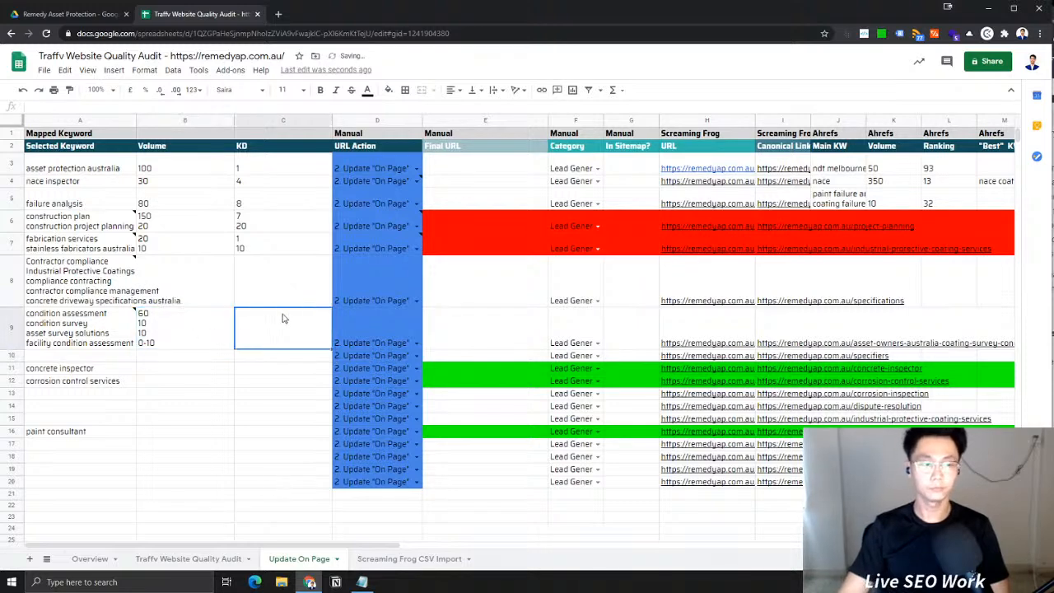
Enter a KD of 0 on four separate lines in row 9, one for each selected keyword
click(208, 329)
click(271, 322)
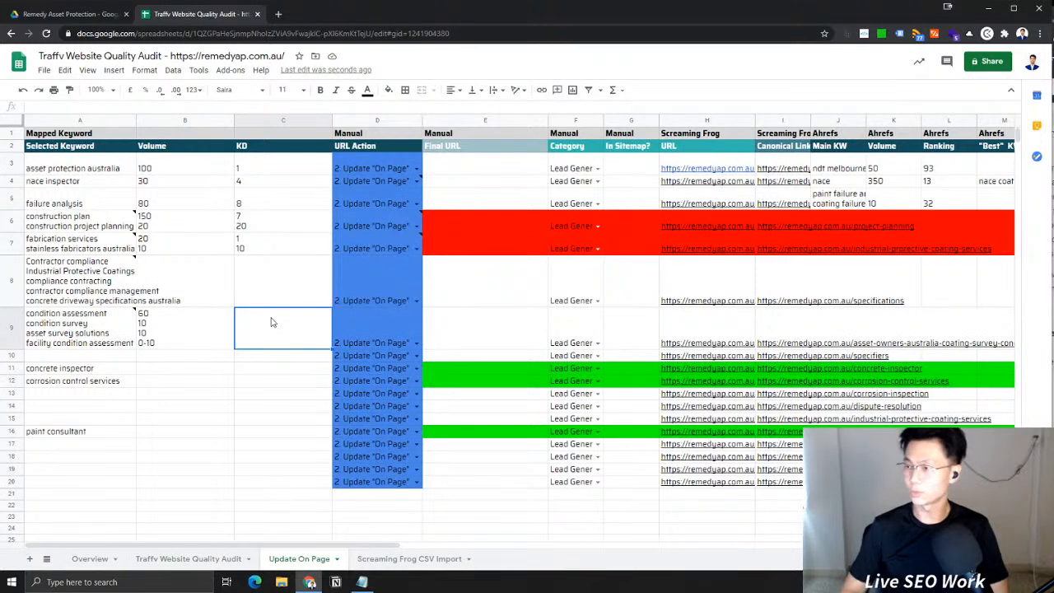
text(0)
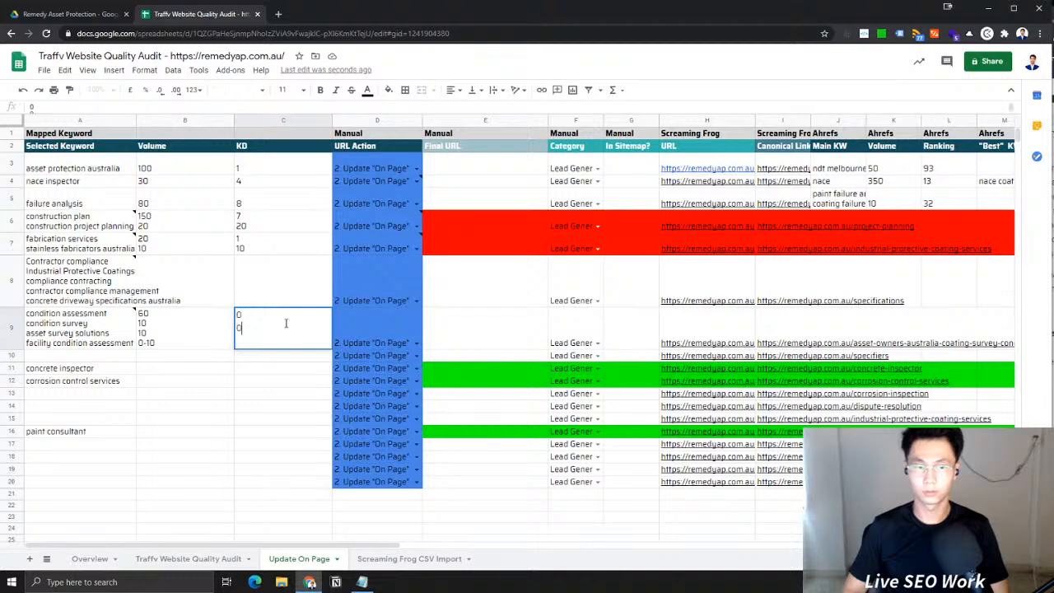
key(ctrl+Return)
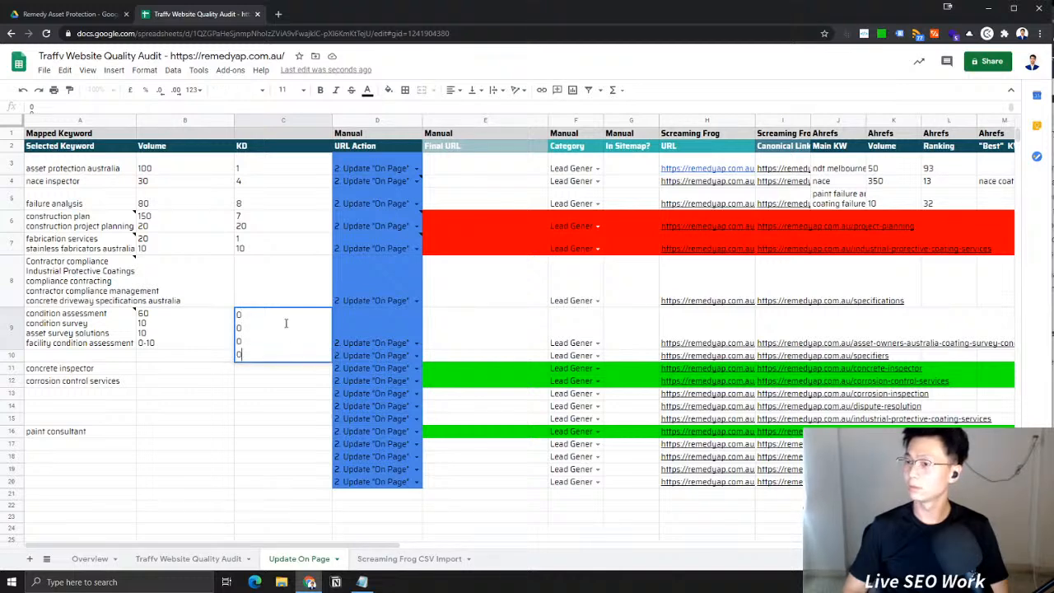
text(0)
key(Return)
click(174, 337)
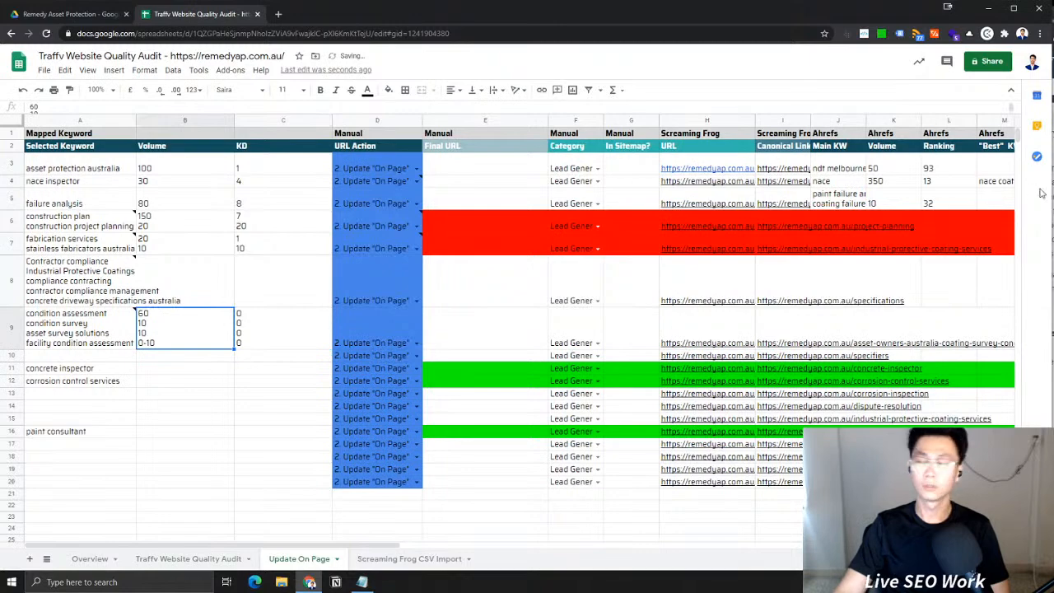
Reattach the Keywords Explorer page to the spreadsheet's browser window and select row 10, the specifiers URL, in the audit sheet
drag(1053, 14, 355, 14)
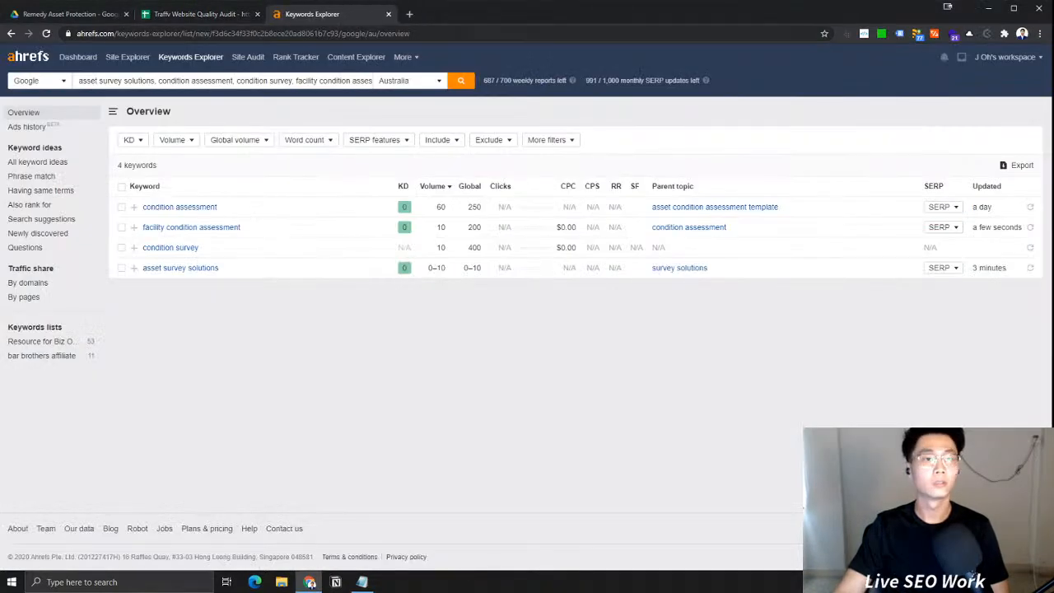
click(181, 16)
click(207, 382)
click(107, 359)
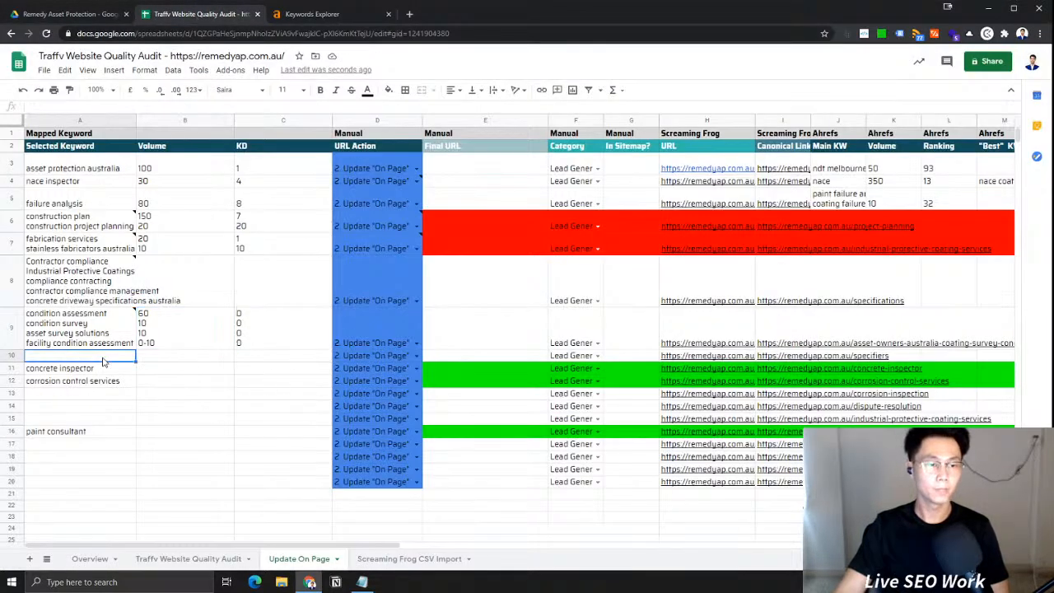
click(13, 355)
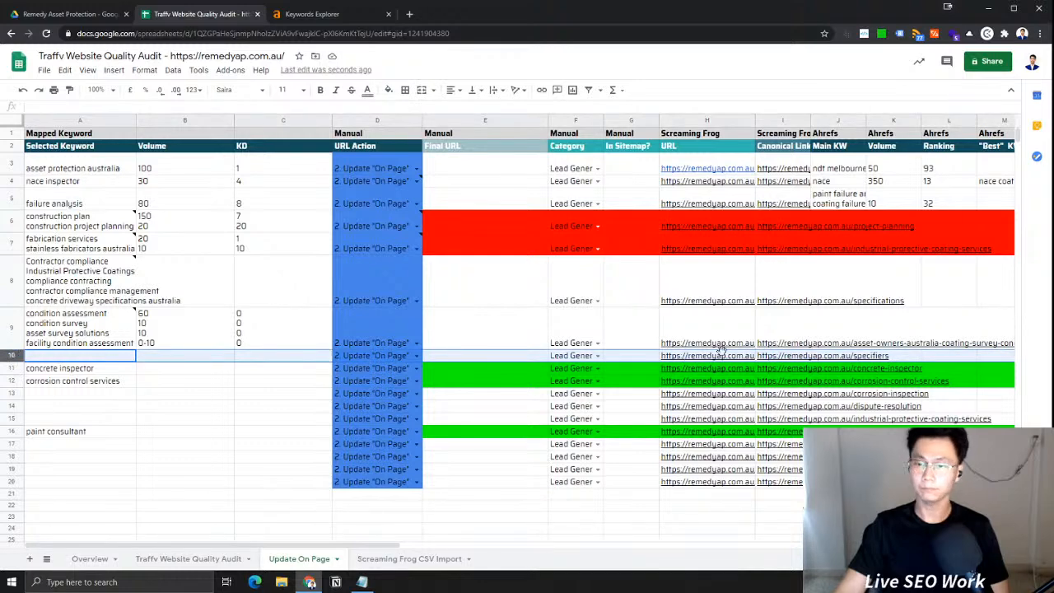
mouse_move(705, 360)
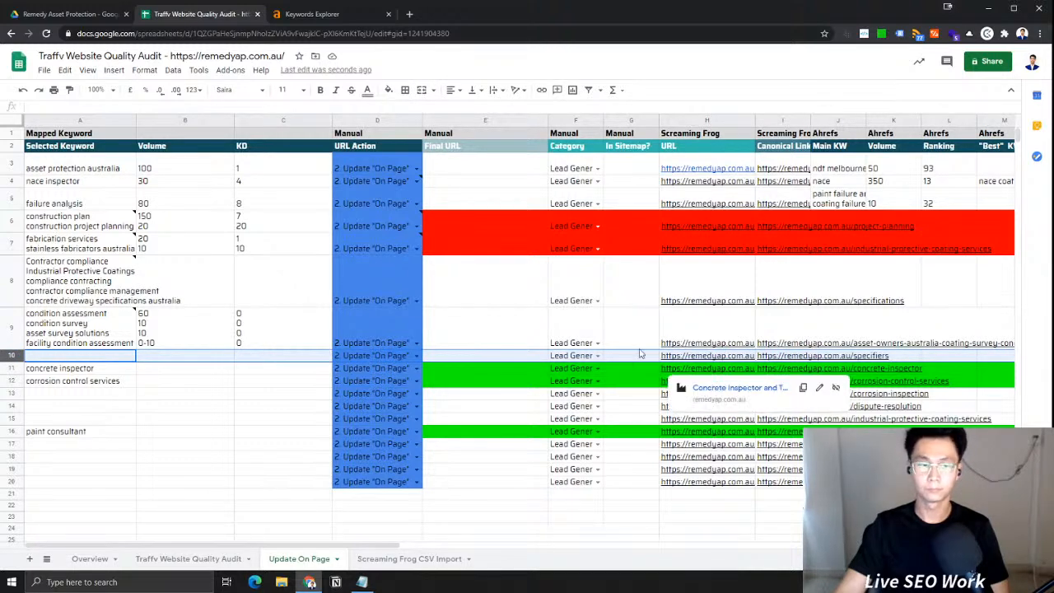
Copy the five row 8 keywords, "Contractor compliance" through "concrete driveway specifications australia", and look them up in Ahrefs Keywords Explorer for Australia
click(103, 277)
click(298, 18)
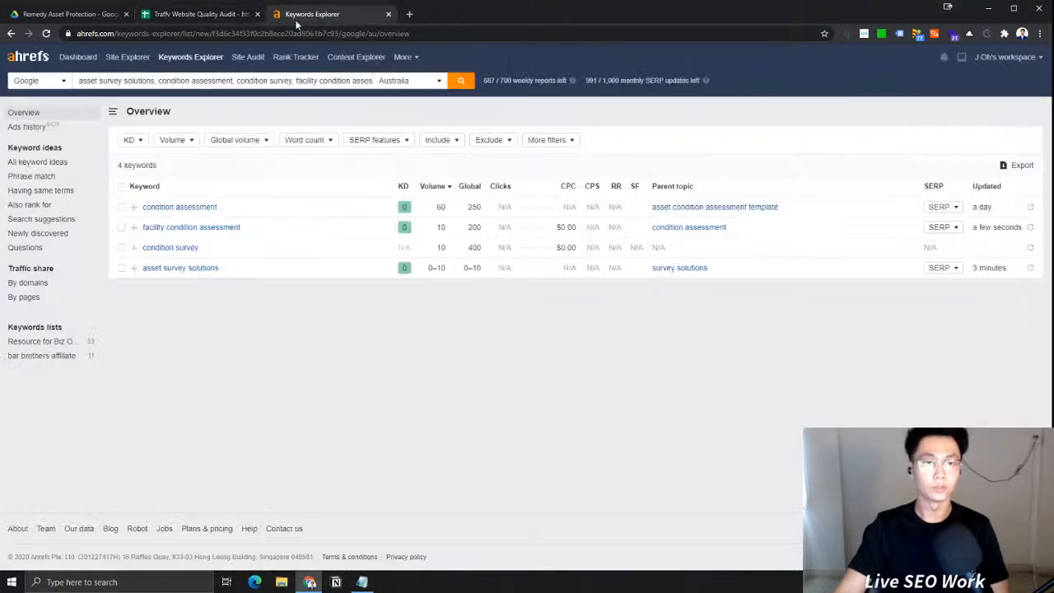
click(198, 59)
text("Contractor compliance Industrial Protective Coatings compliance contracting contractor compliance management concrete driveway specifications australia")
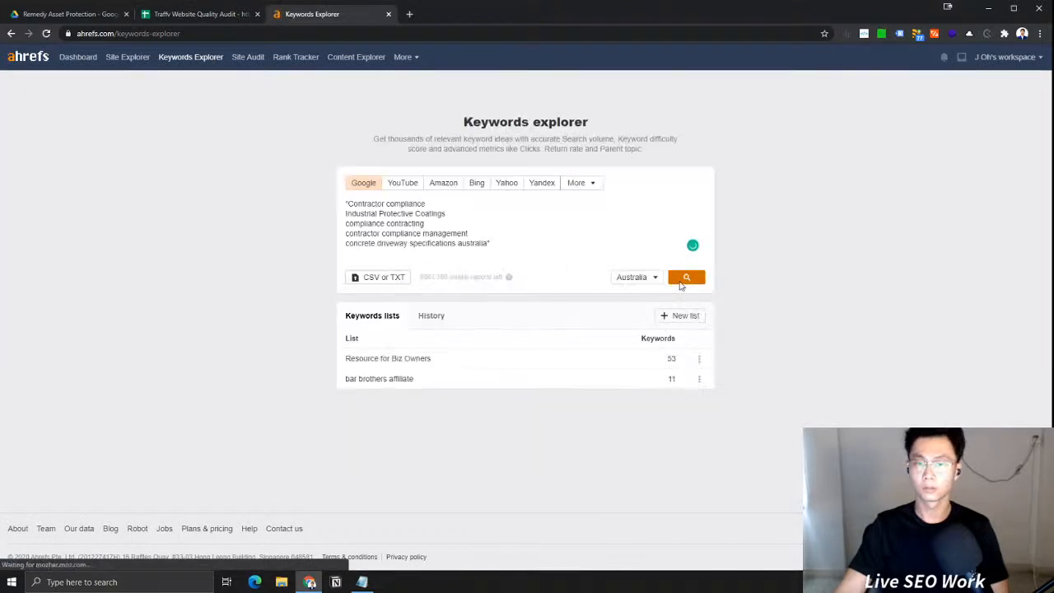
click(683, 279)
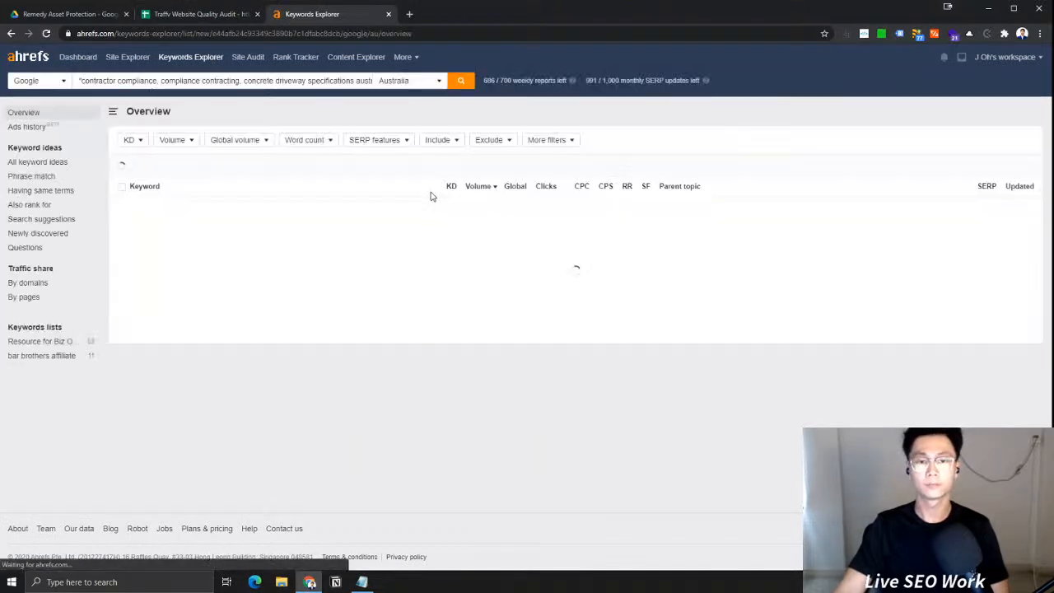
Repeat the Keywords Explorer lookup of the five row 8 keywords without the opening and closing quotation marks
click(190, 57)
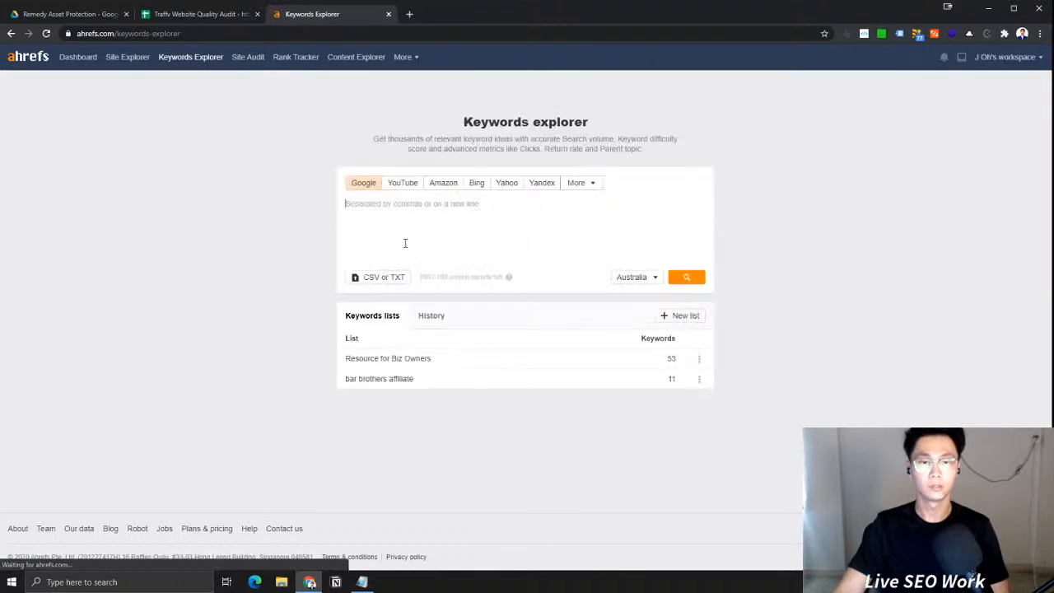
click(352, 202)
key(BackSpace)
click(513, 238)
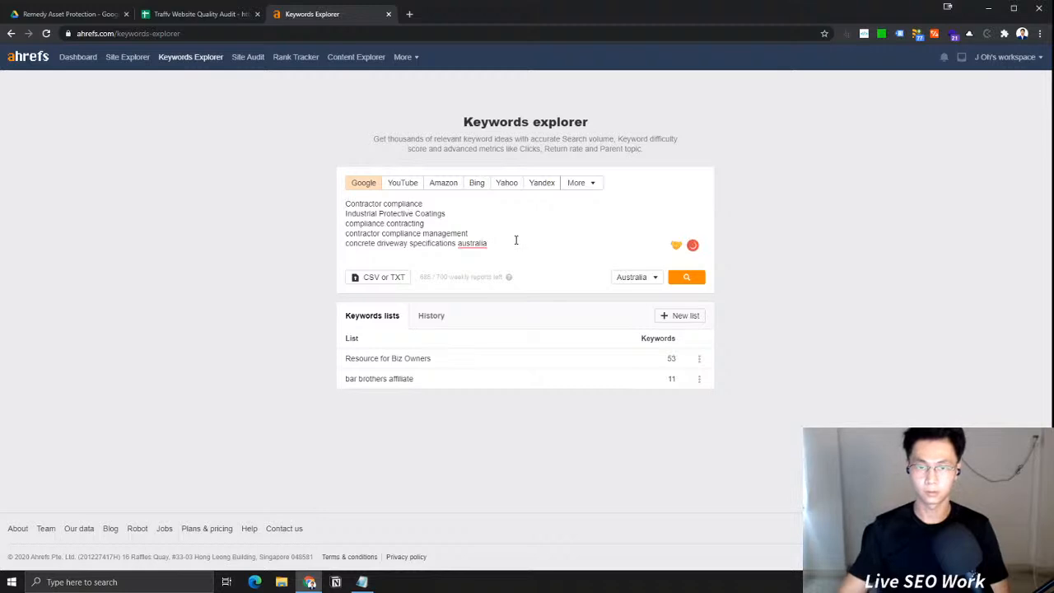
key(BackSpace)
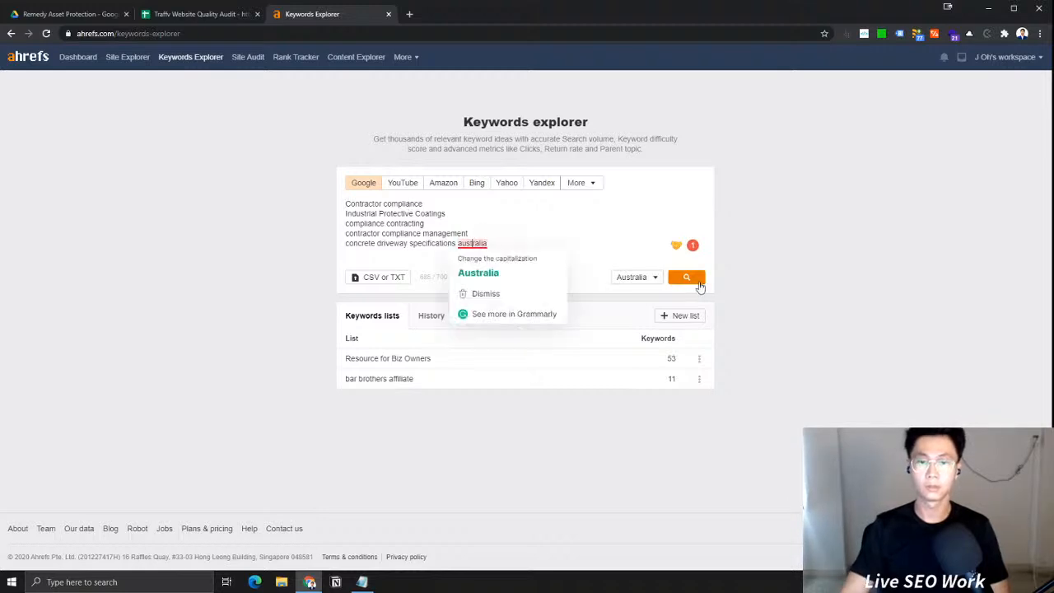
click(689, 279)
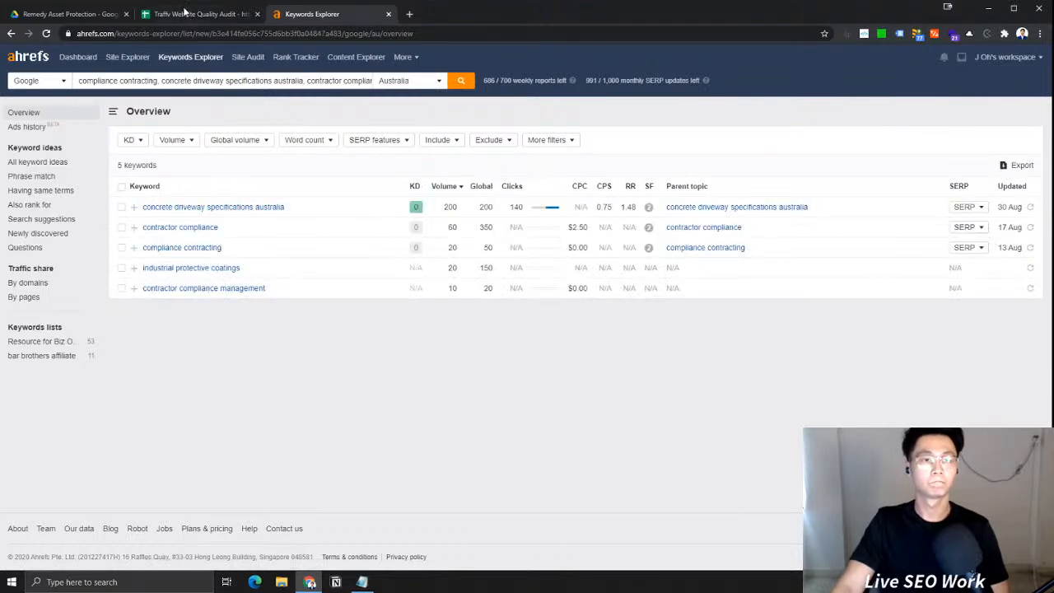
Move the five-keyword Keywords Explorer results into their own window, away from the audit spreadsheet
drag(358, 22, 1052, 164)
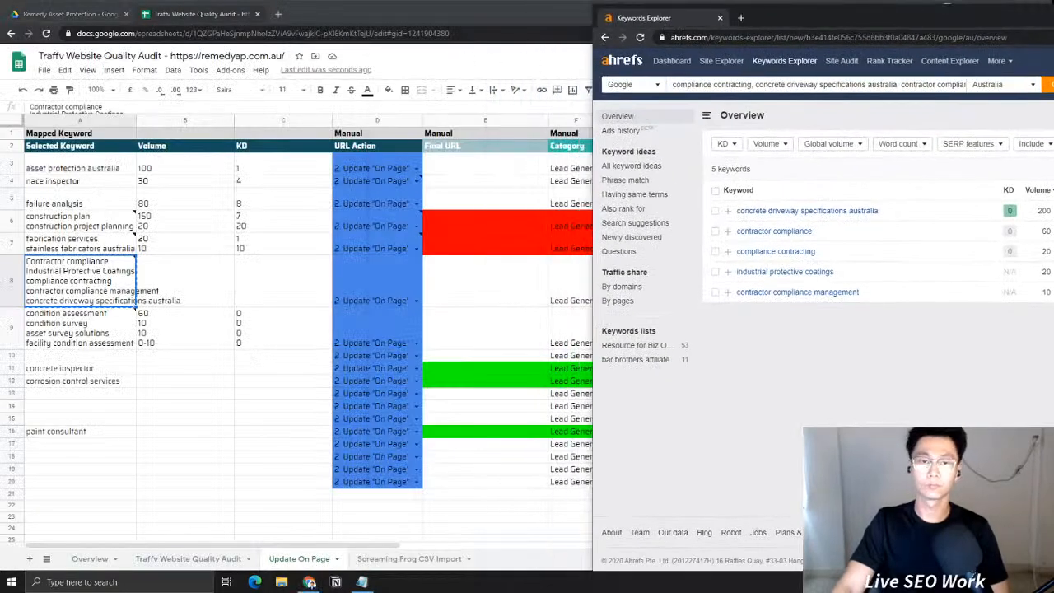
drag(988, 34, 1053, 31)
click(585, 21)
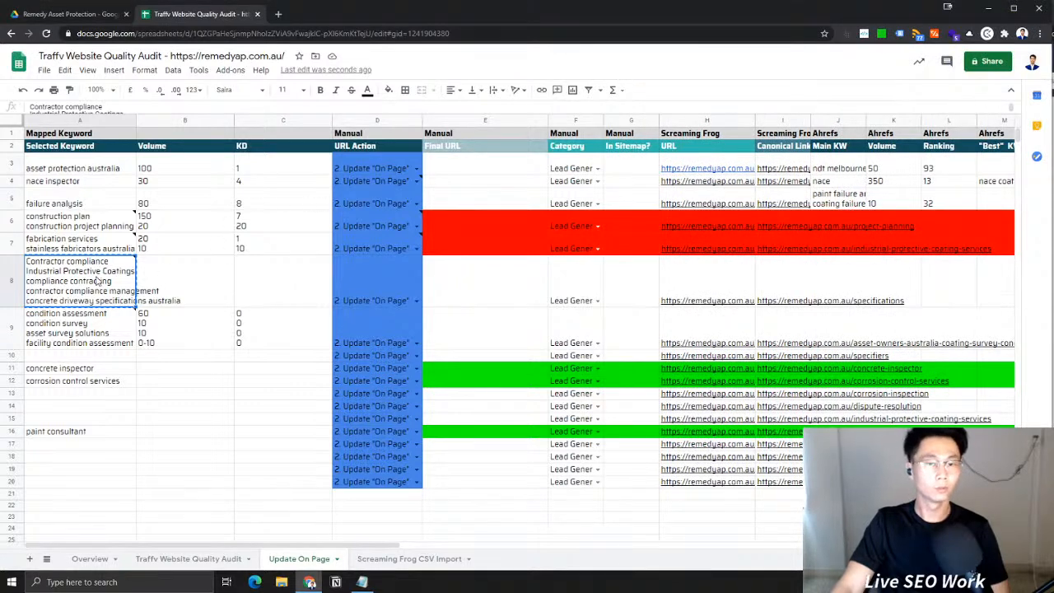
Enlarge the formula bar to show the full keyword list in A8, and bring up Ahrefs Keywords Explorer
mouse_move(97, 281)
click(191, 334)
click(179, 270)
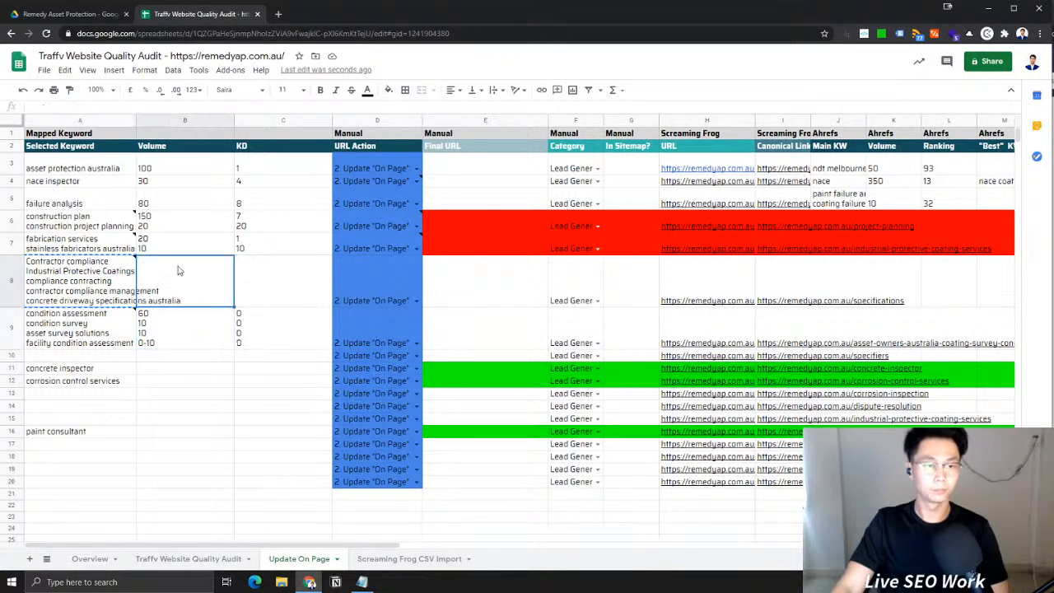
click(130, 275)
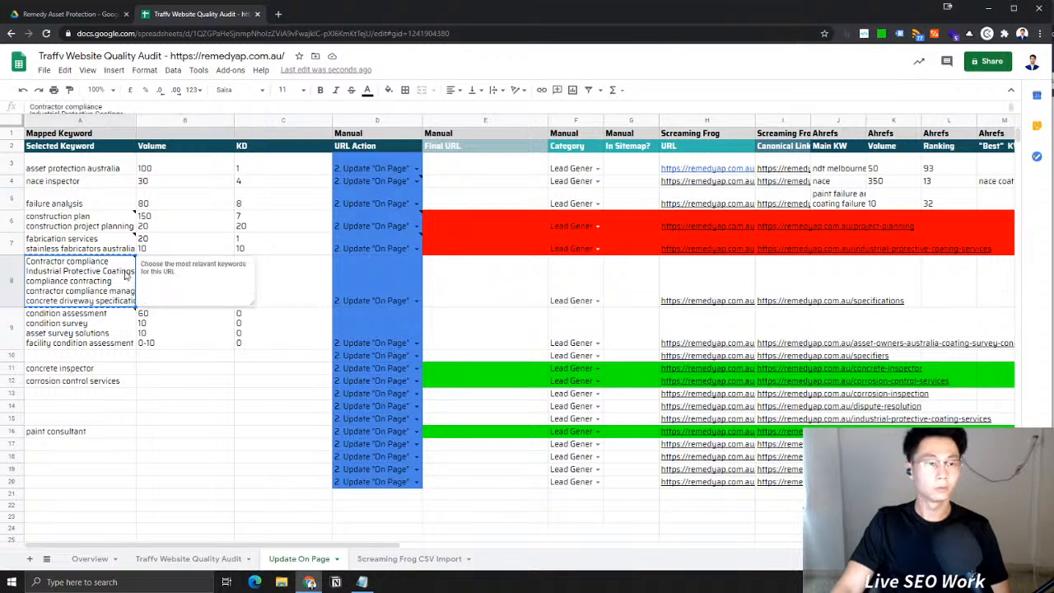
drag(128, 112, 130, 154)
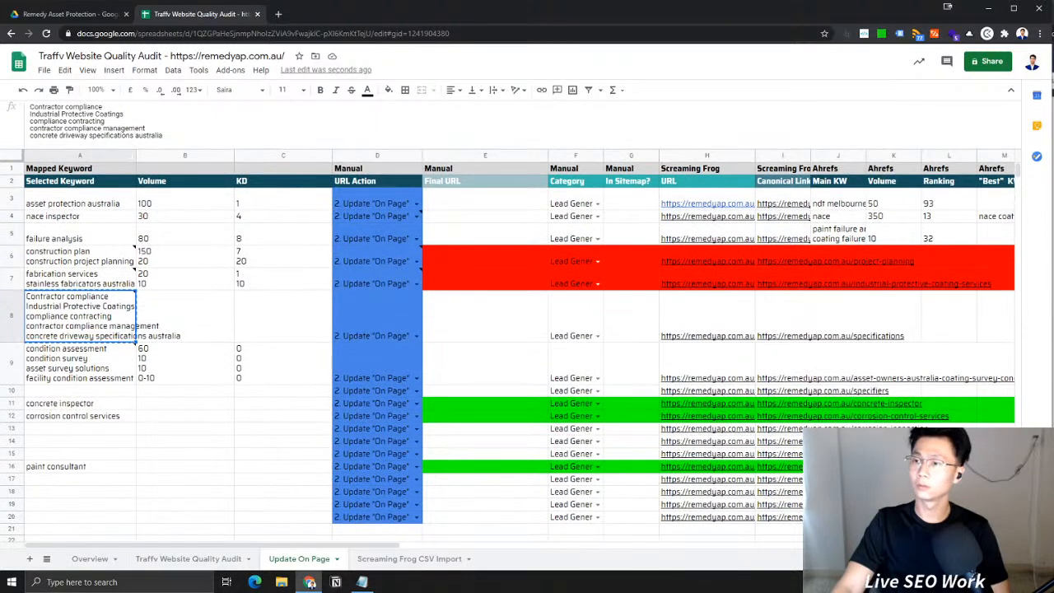
key(alt+Tab)
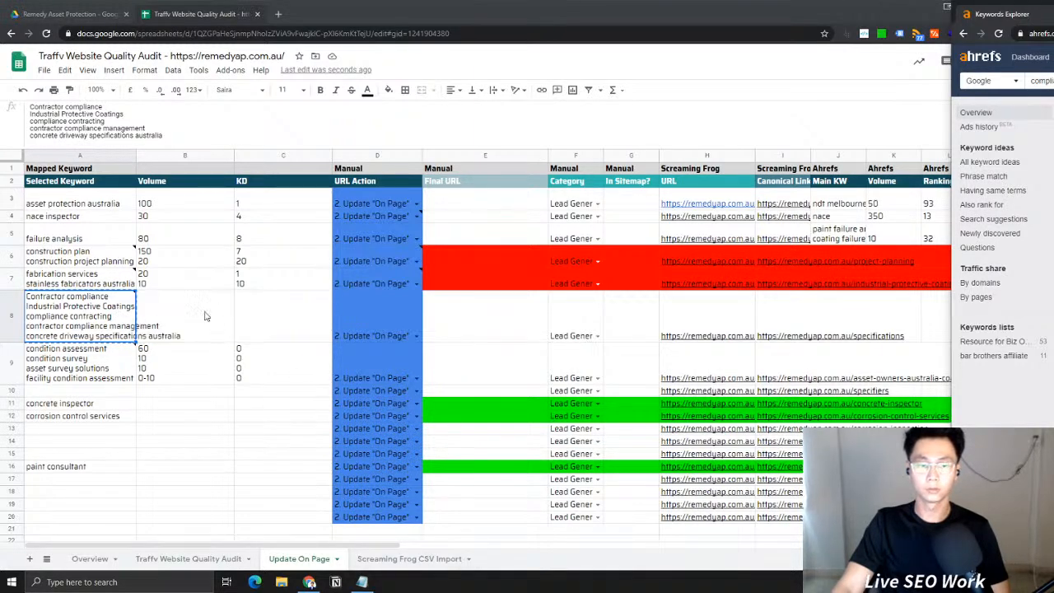
Enter the search volumes 200, 60, 20, 20 and 10 on separate lines in B8 of the specifications row
click(216, 332)
text(200)
key(alt+Return)
text(60)
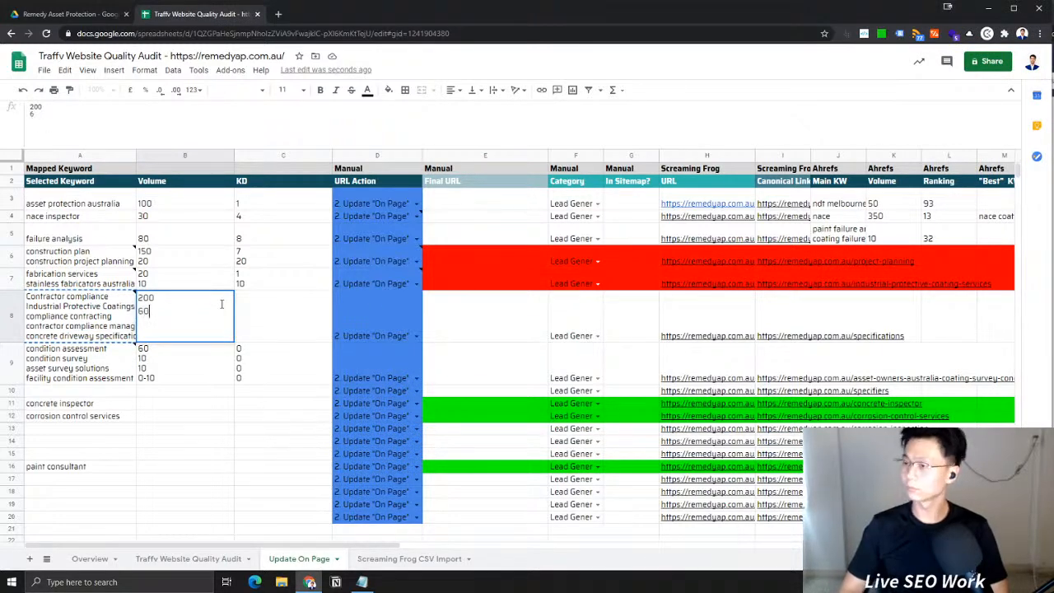
key(alt+Return)
text(10)
key(Return)
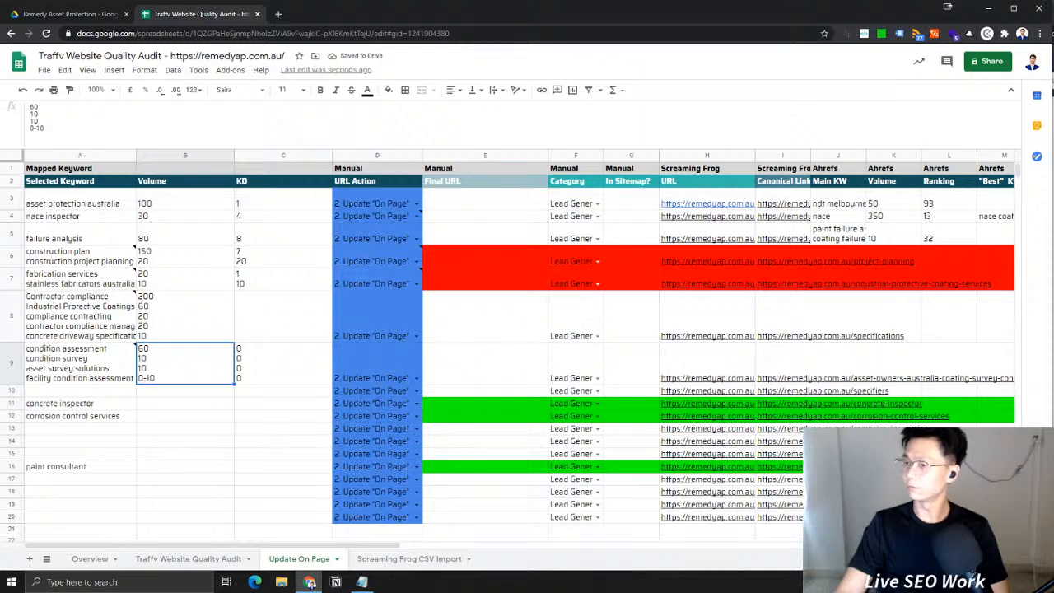
click(205, 317)
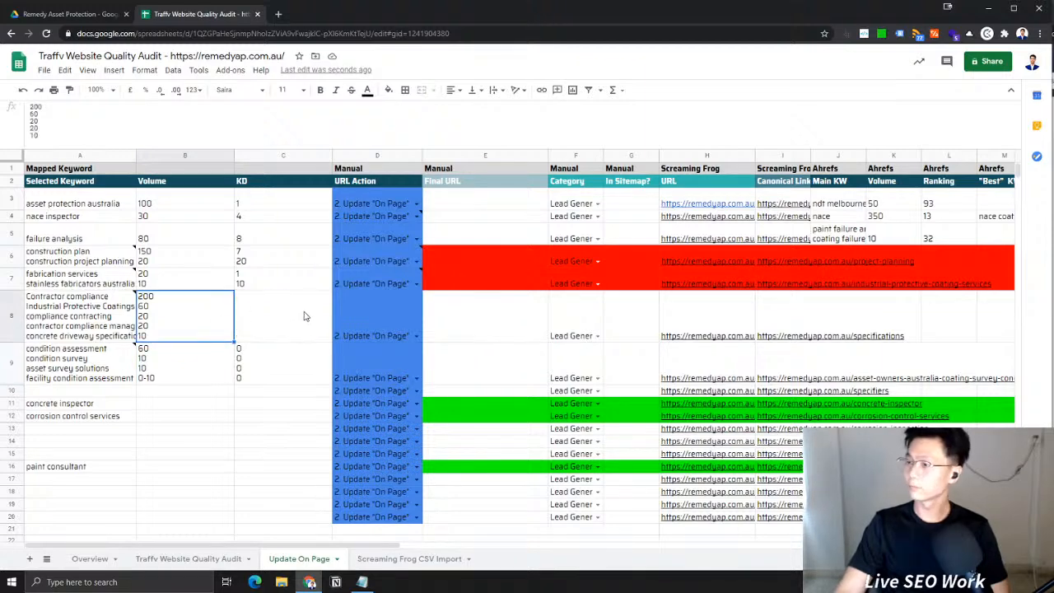
Enter a KD of 0 for each of the five keywords, on separate lines in C8
click(303, 317)
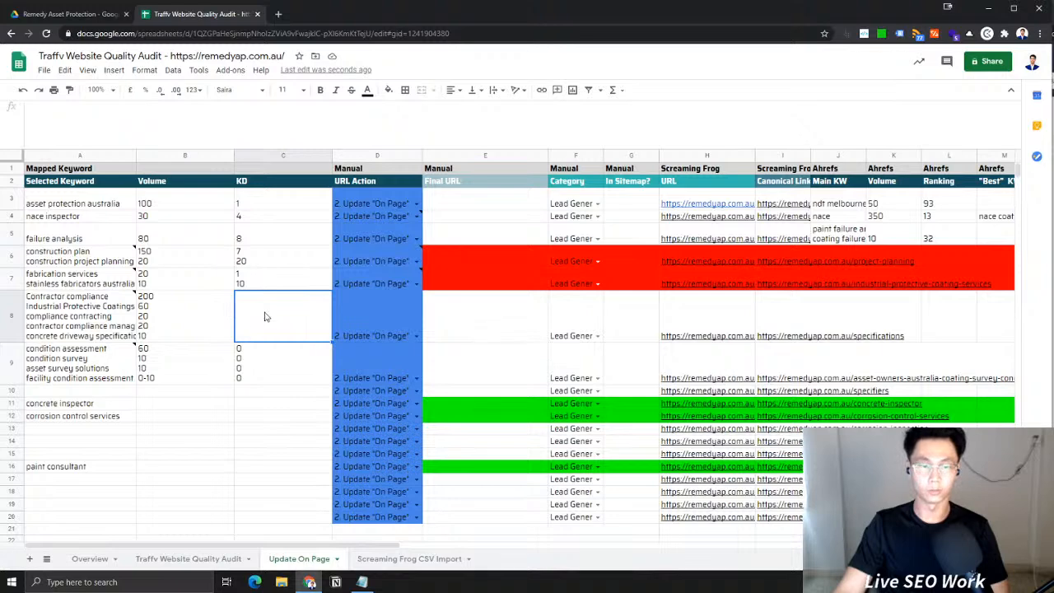
text(0)
key(Return)
click(278, 311)
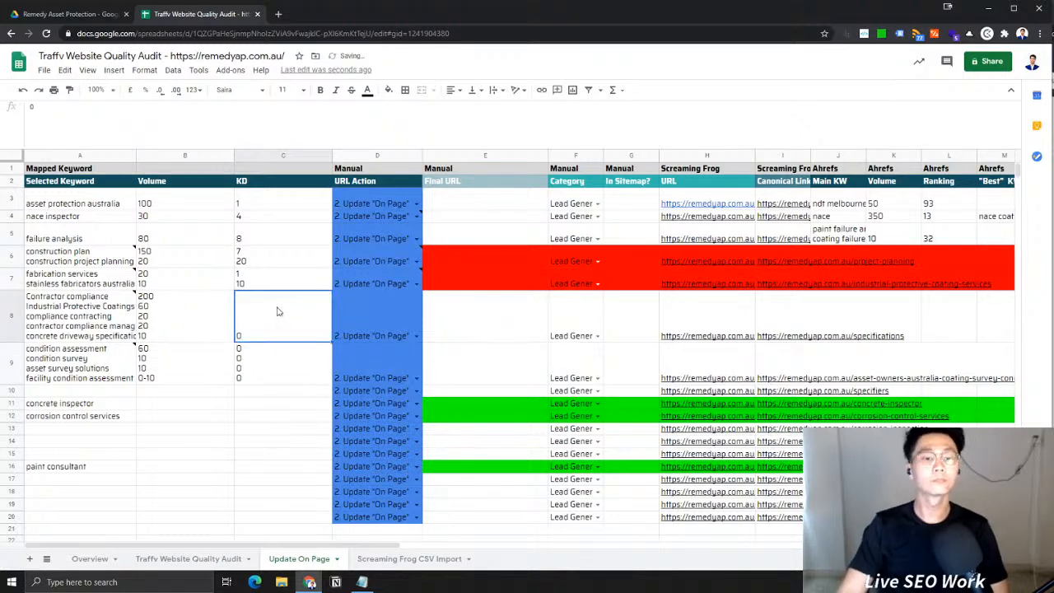
double_click(262, 299)
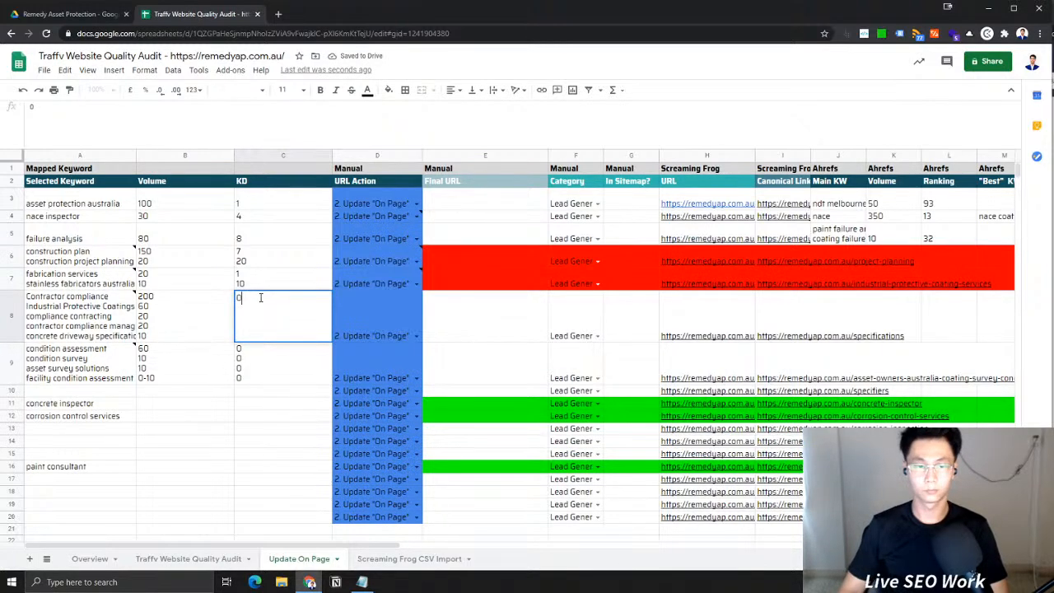
text(0 0)
key(alt+Return)
text(0)
key(alt+Return)
text(0)
key(Return)
Switch to Notepad, remove the old keywords under "Seed keywords", and move the window over the spreadsheet beside Ahrefs
click(175, 313)
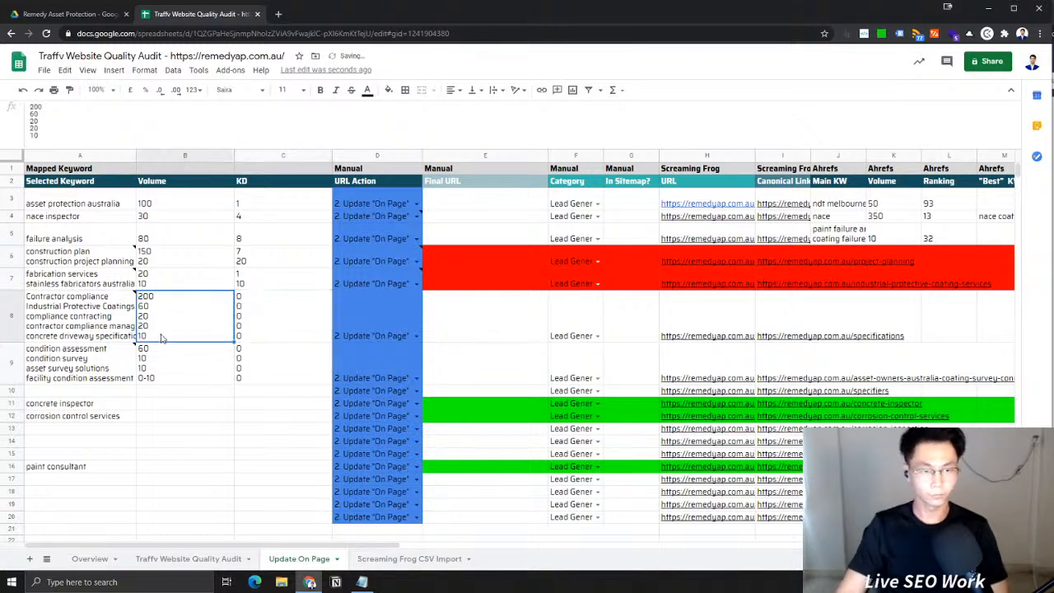
click(42, 335)
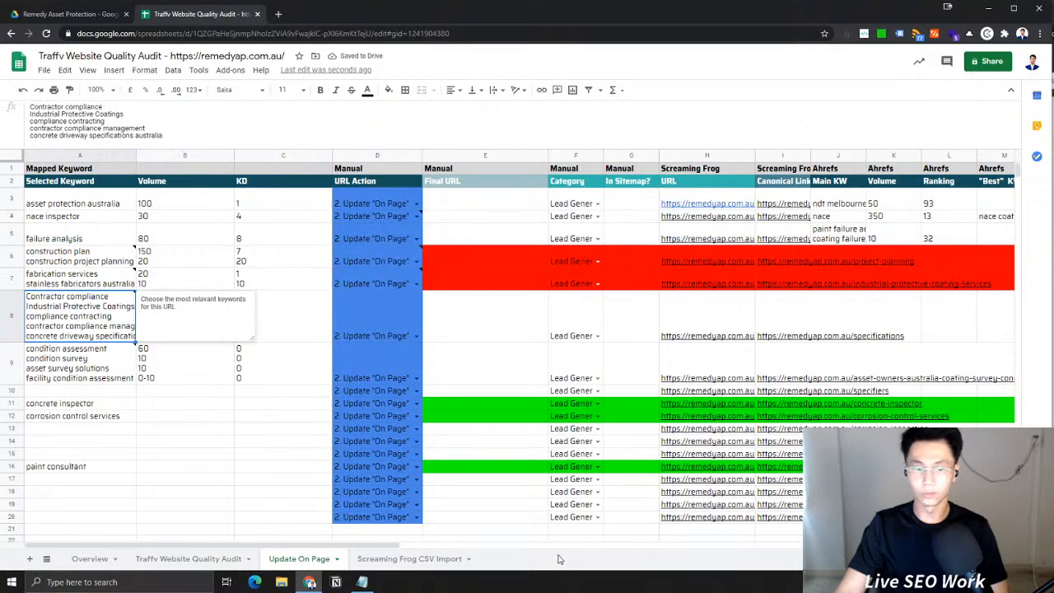
click(361, 581)
drag(894, 257, 613, 96)
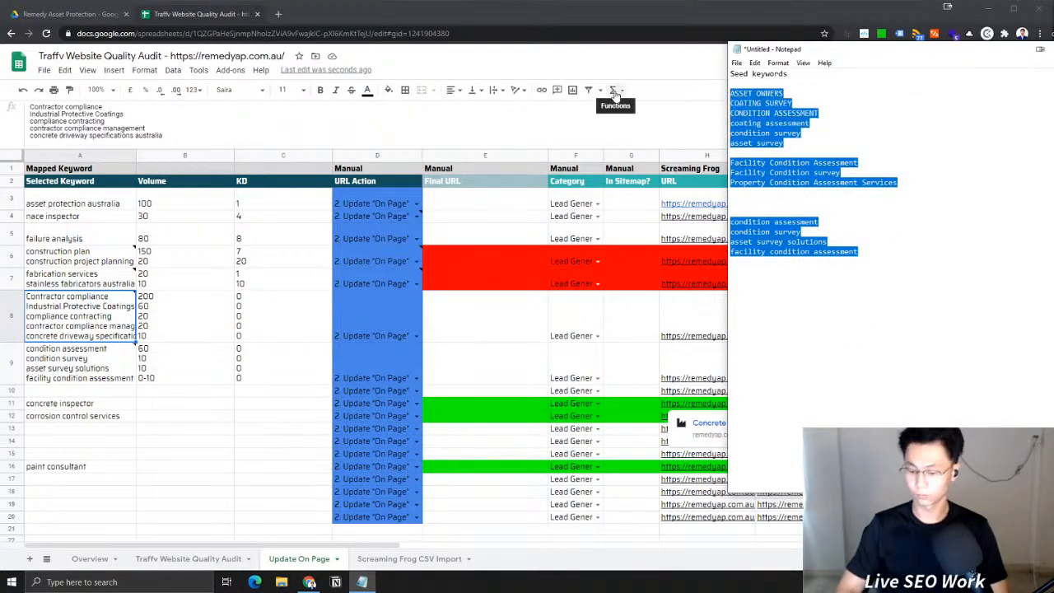
key(ctrl+x)
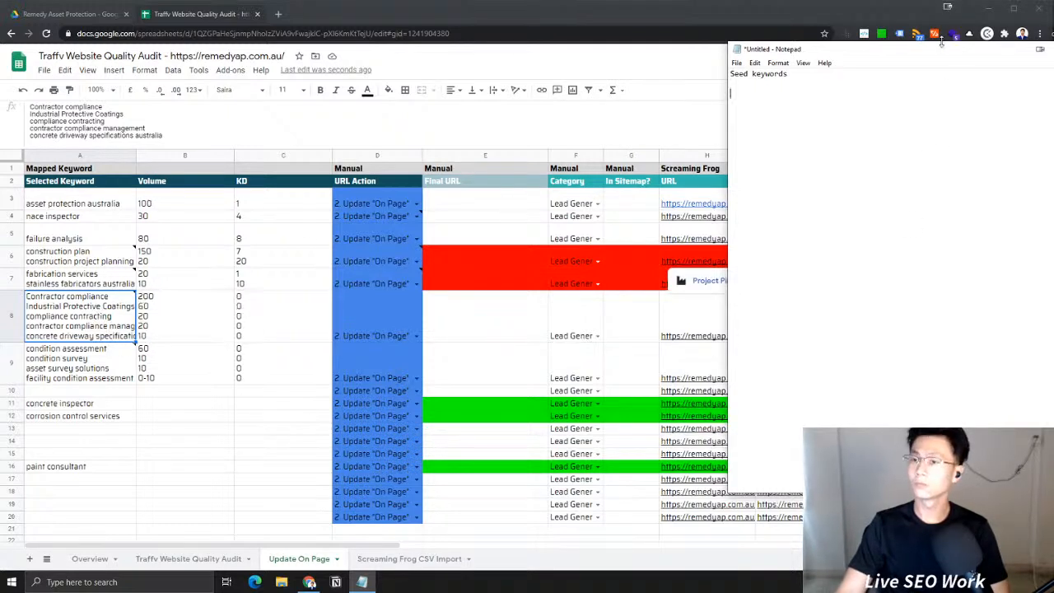
drag(923, 51, 775, 69)
List "concrete driveway specifications australia" and "contractor compliance" under the Notepad heading, following the keyword order in Ahrefs
key(alt+Tab)
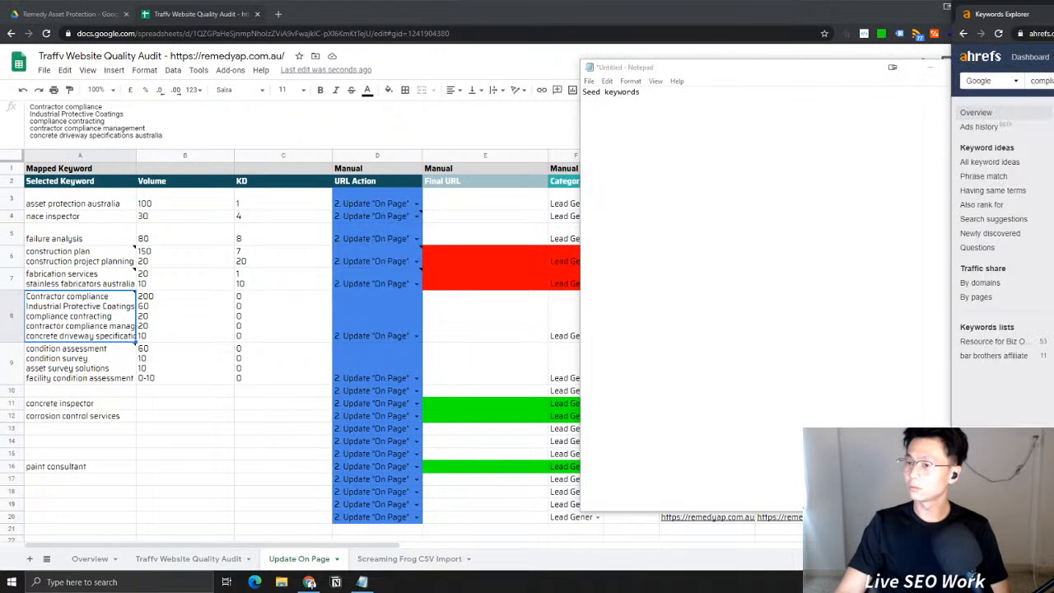
click(800, 149)
key(Return)
key(Return)
text(concrete driveway specifications australia)
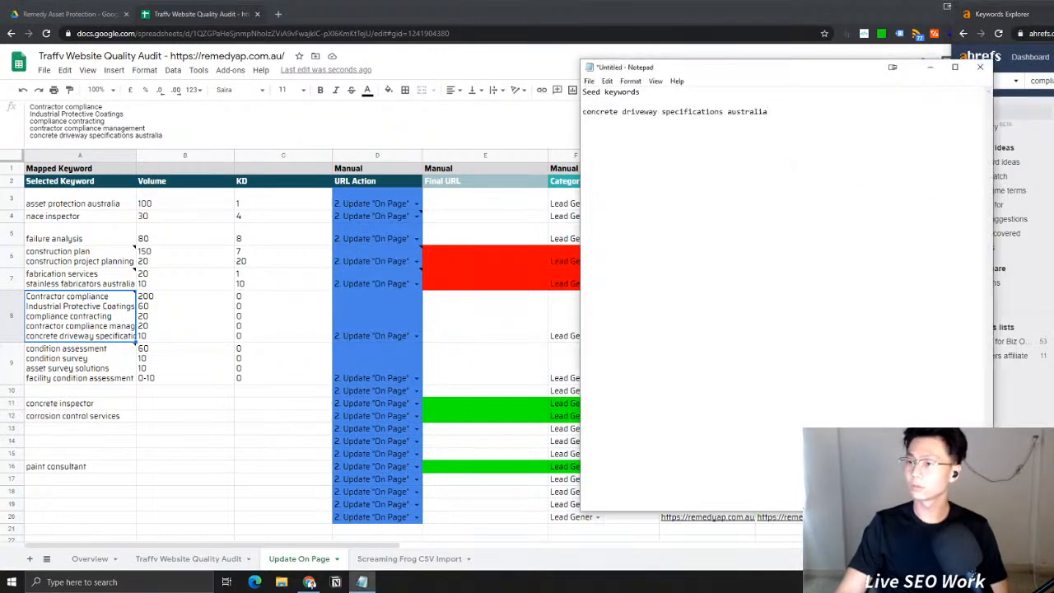
key(alt+Tab)
click(817, 132)
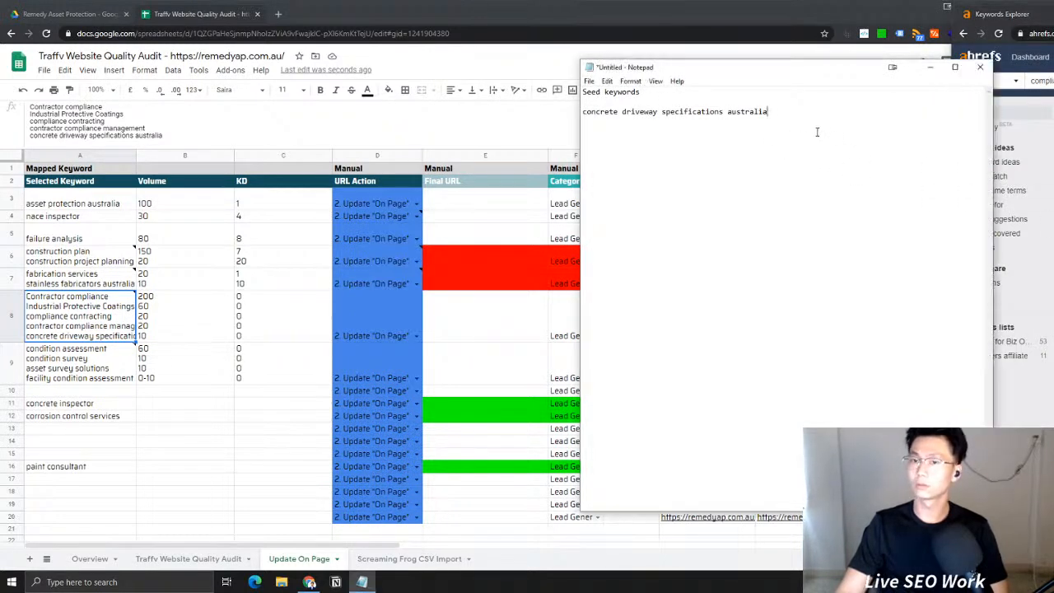
text(contractor compliance)
key(Return)
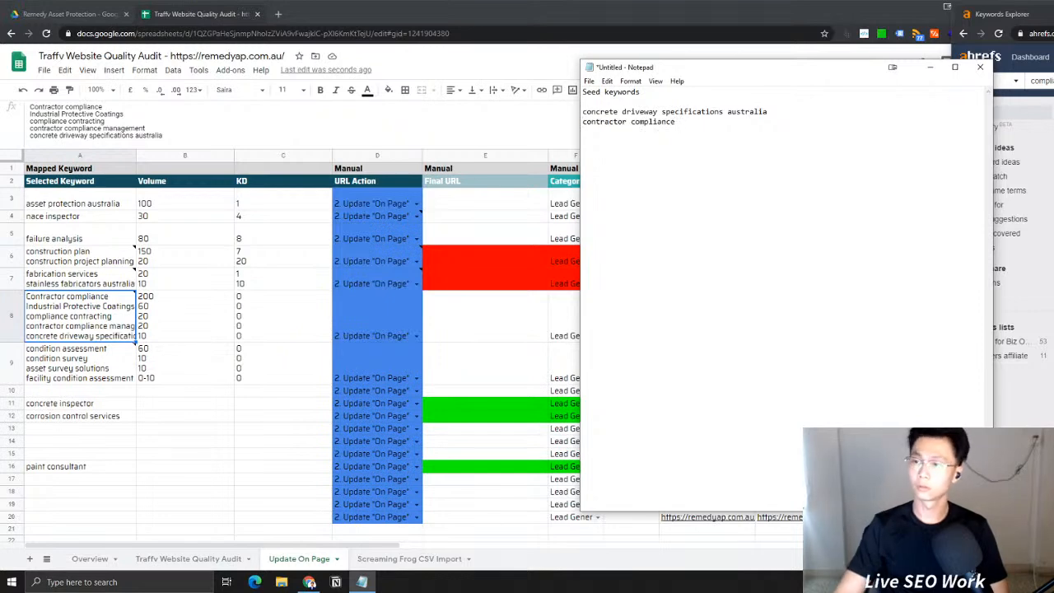
Add "compliance contracting", "industrial protective coatings" and "contractor compliance management" to the Notepad list, and select all five keywords for copying
key(alt+Tab)
click(708, 149)
text(compliance contracting)
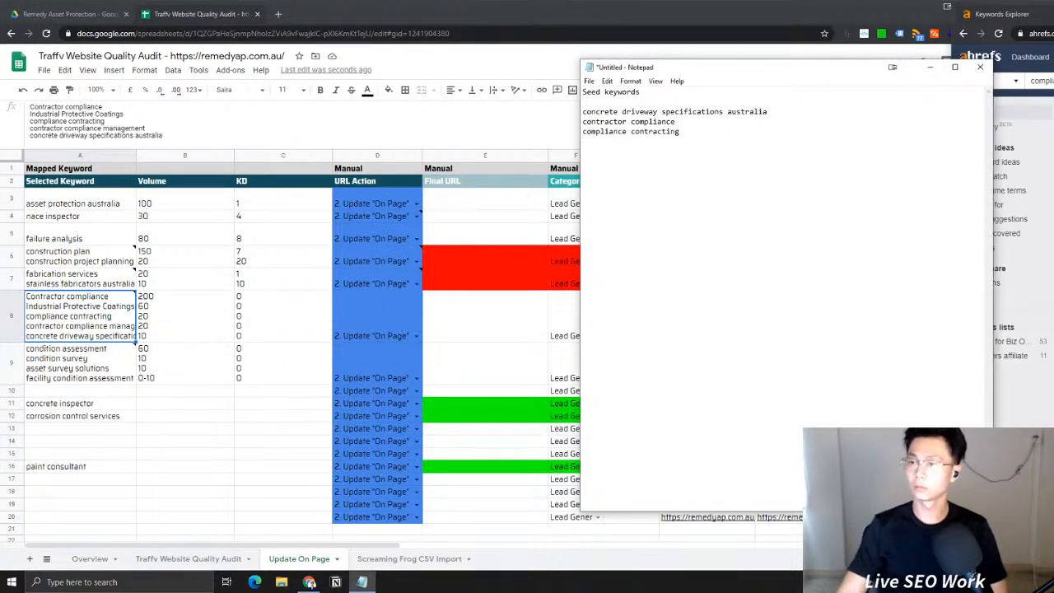
key(alt+Tab)
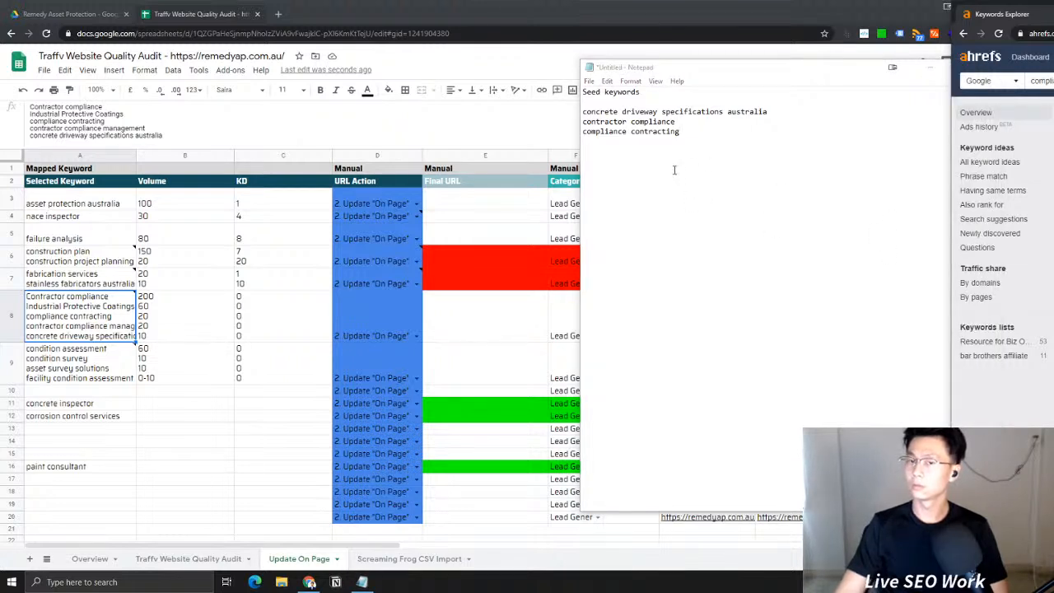
key(alt+Tab)
key(Return)
text(industrial protective coatings)
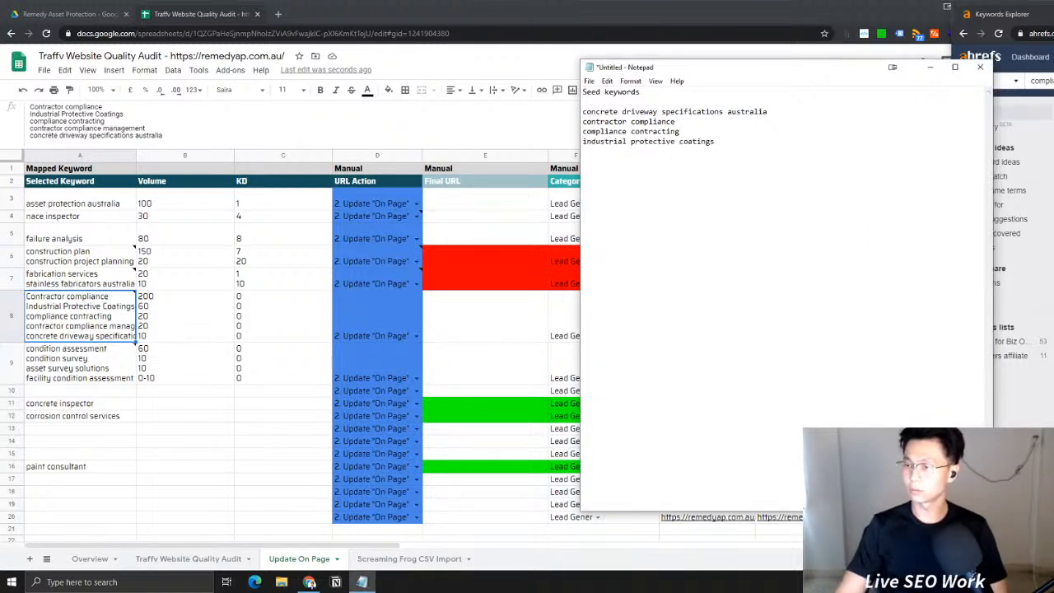
key(alt+Tab)
click(779, 187)
key(ctrl+v)
drag(761, 161, 561, 121)
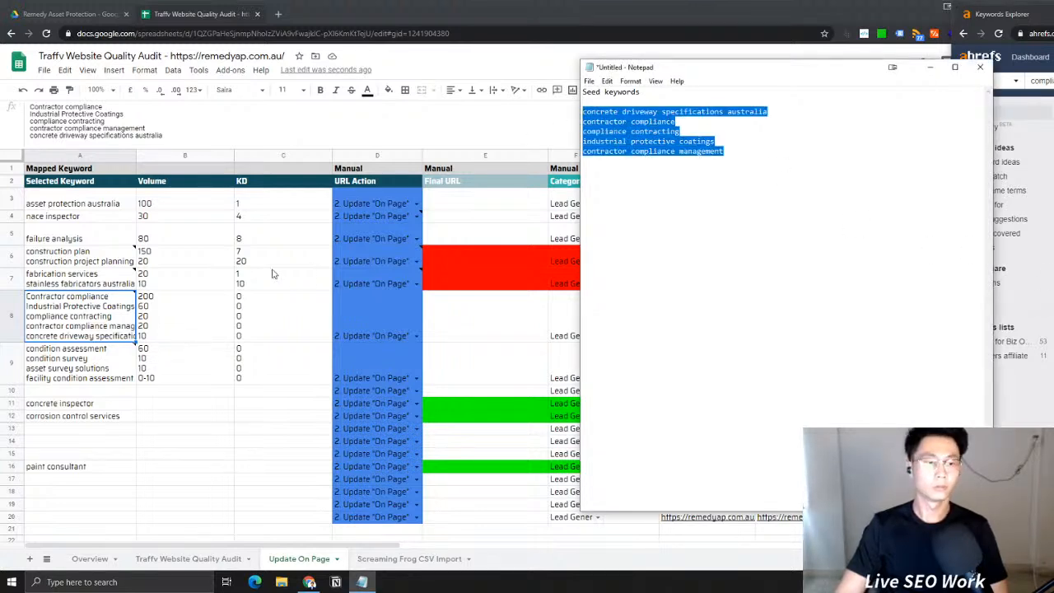
Replace the keywords in A8 of the spreadsheet with the reordered five-keyword list from Notepad
key(alt+Tab)
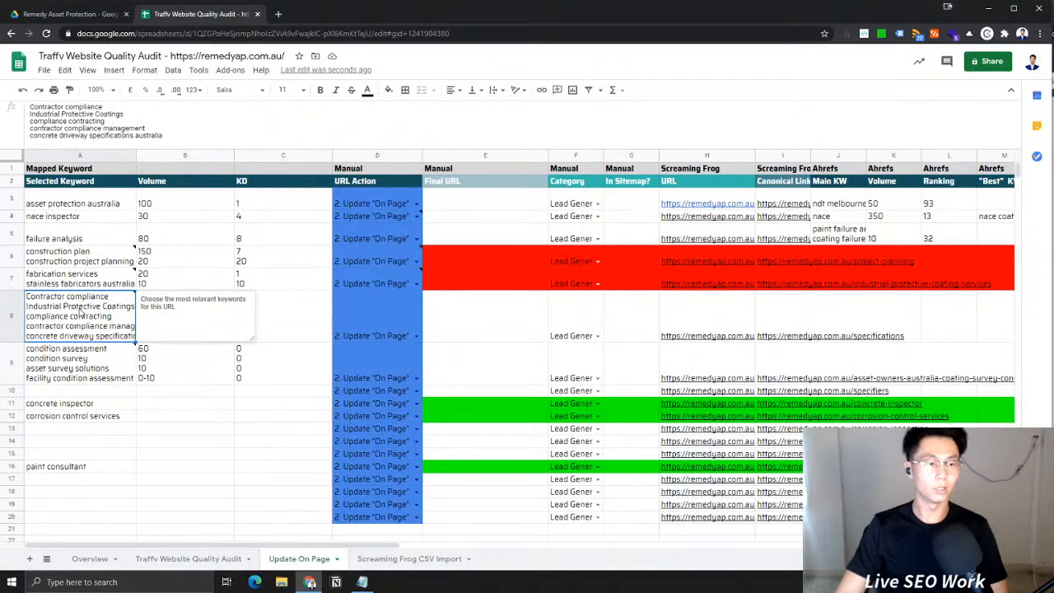
double_click(81, 312)
key(ctrl+a)
key(ctrl+v)
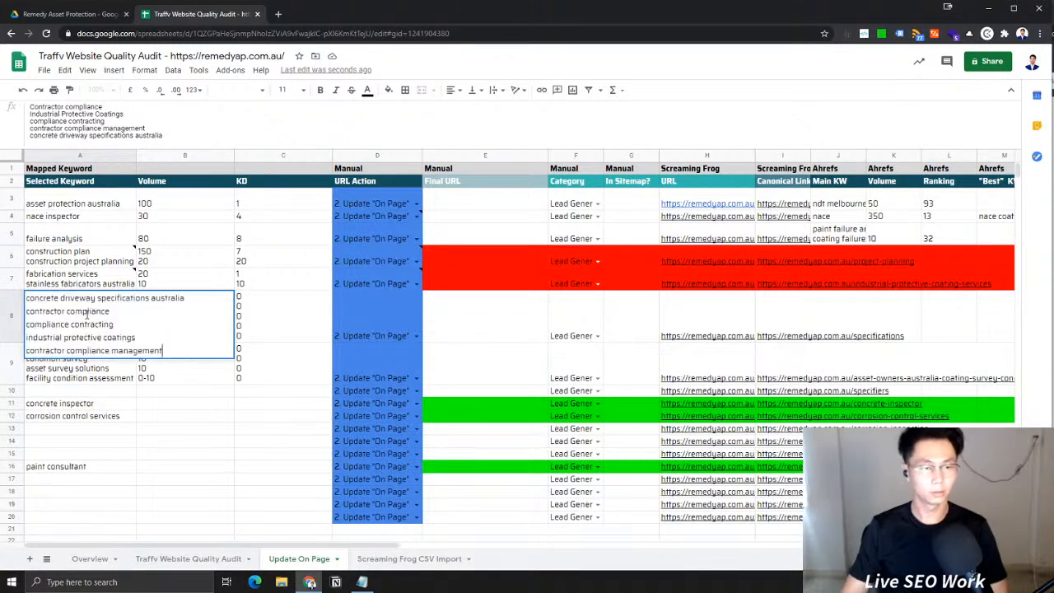
click(276, 491)
click(114, 337)
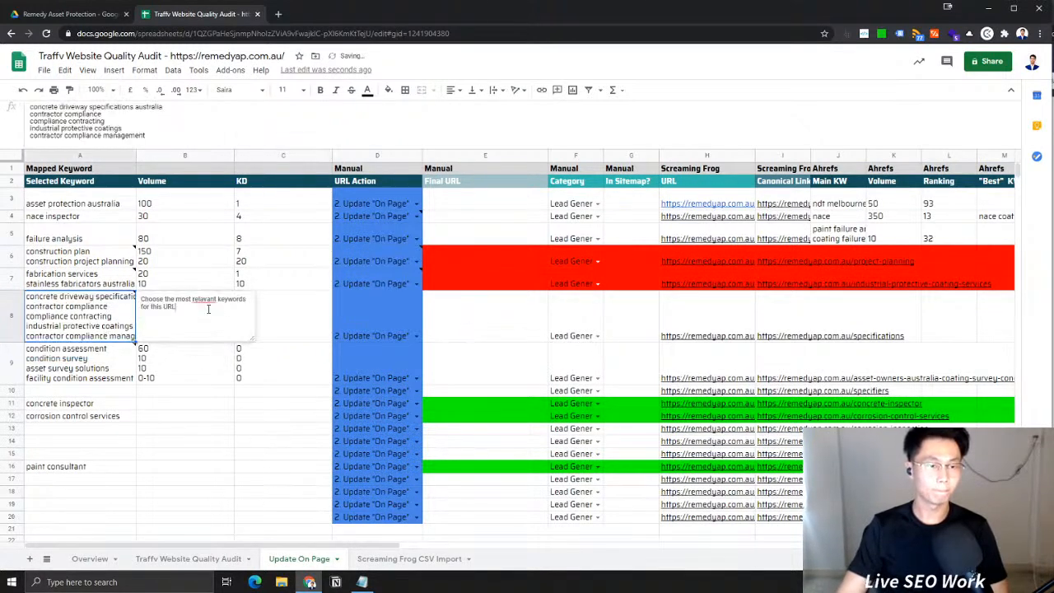
click(280, 320)
click(112, 326)
click(189, 442)
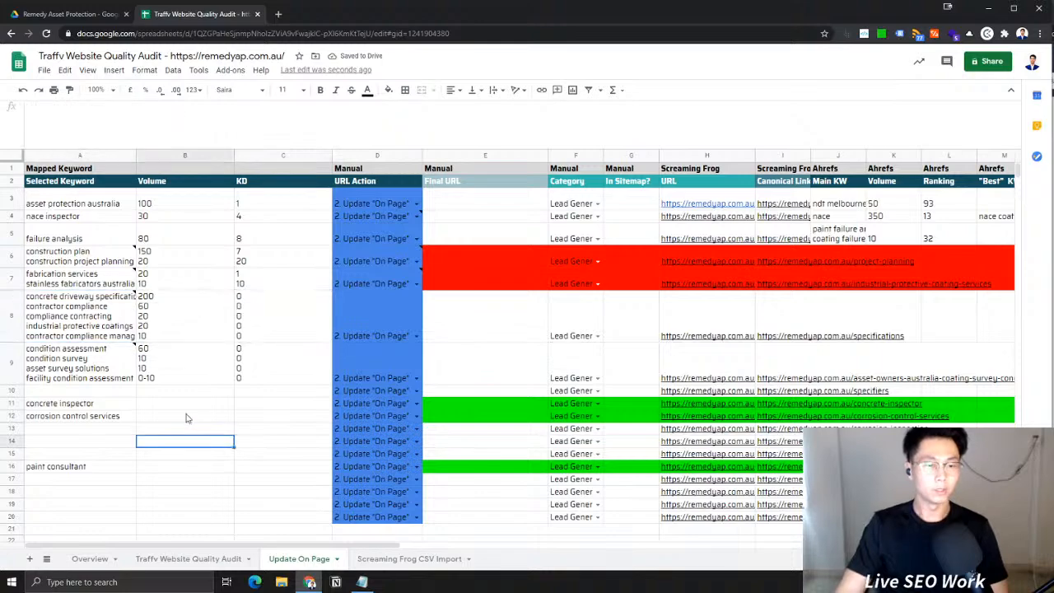
Move the Keywords Explorer tab into the spreadsheet's browser window, and open the specifiers page linked in row 10
drag(1053, 15, 321, 15)
click(194, 14)
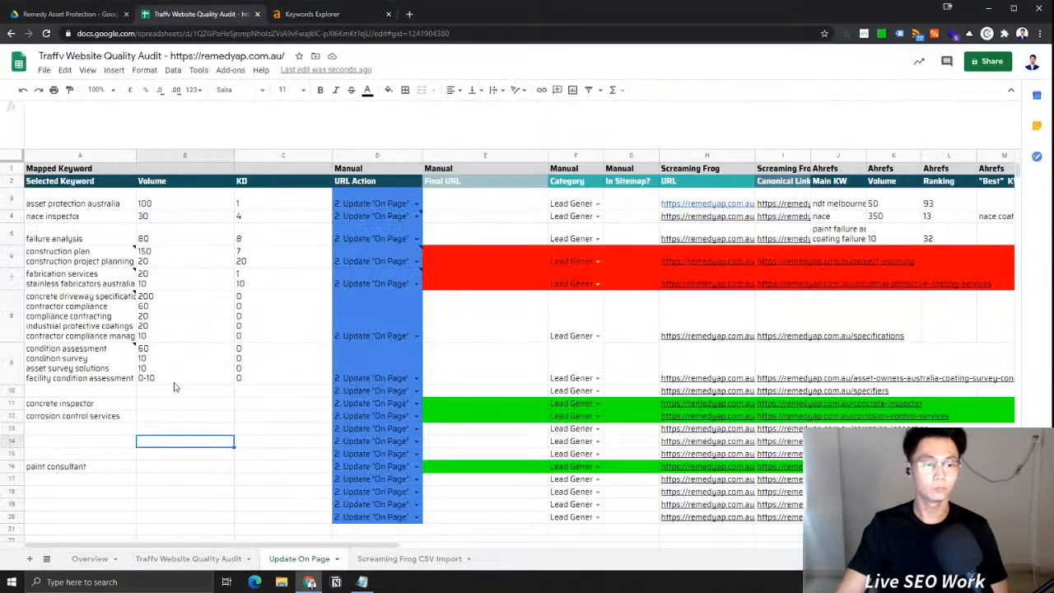
click(97, 395)
click(14, 394)
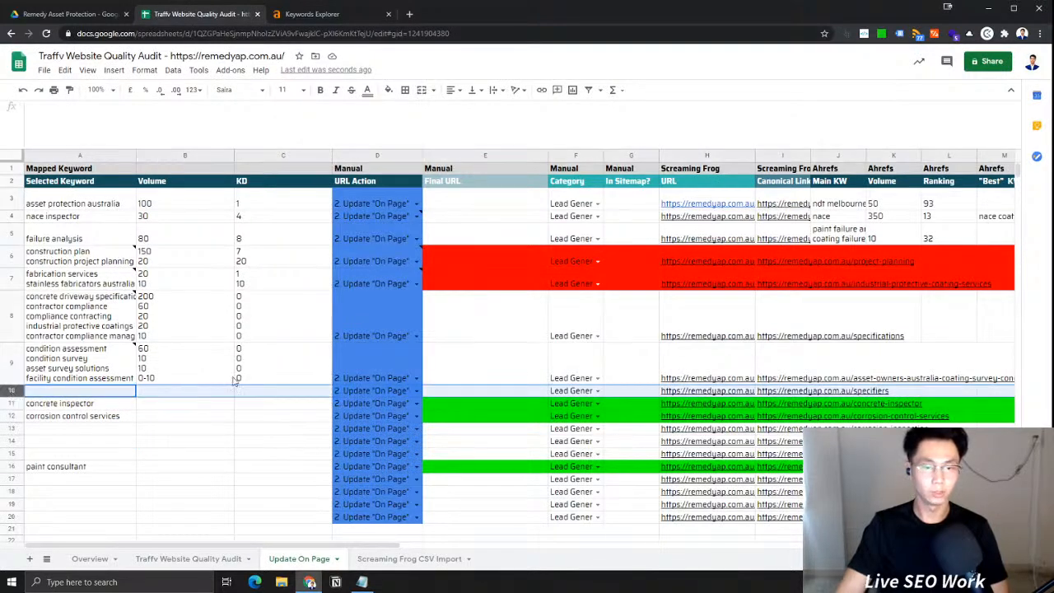
click(702, 394)
click(719, 407)
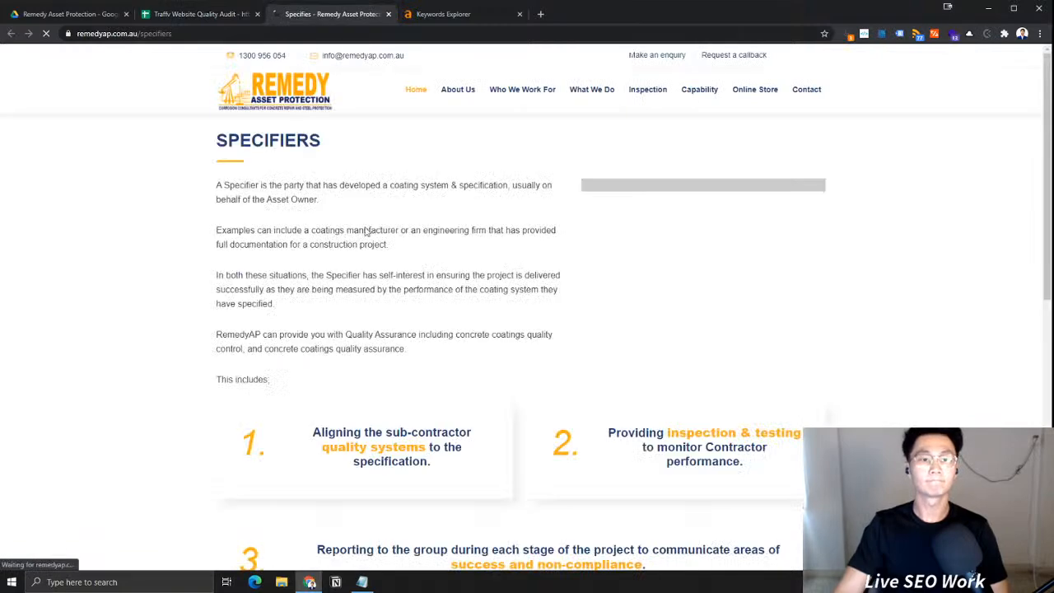
Examine the specifiers page content and compare it with the specifications URL and keywords in row 8
click(242, 15)
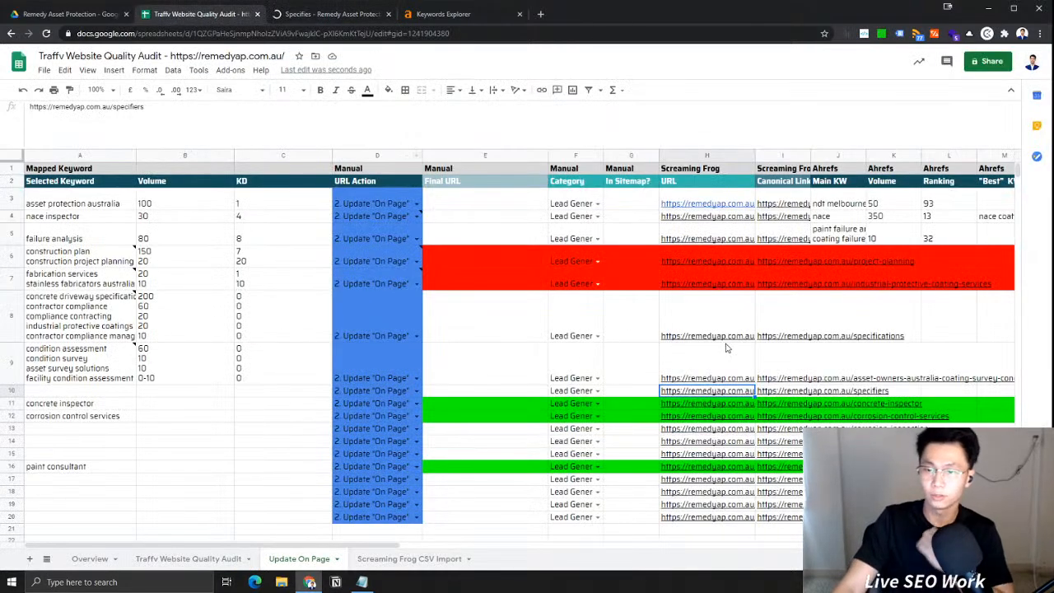
click(592, 324)
mouse_move(707, 336)
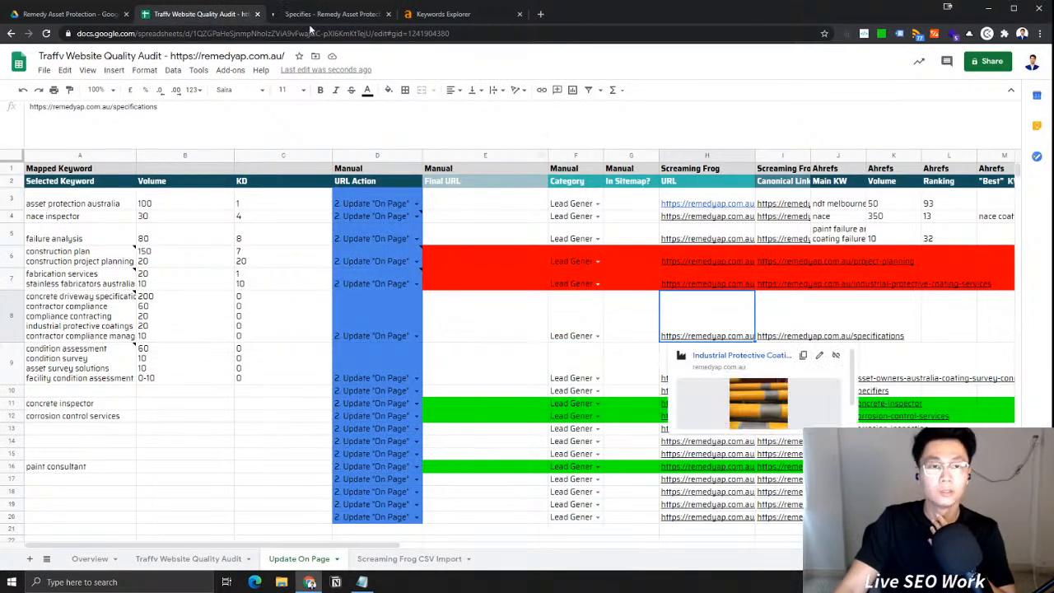
click(717, 362)
drag(238, 189, 328, 208)
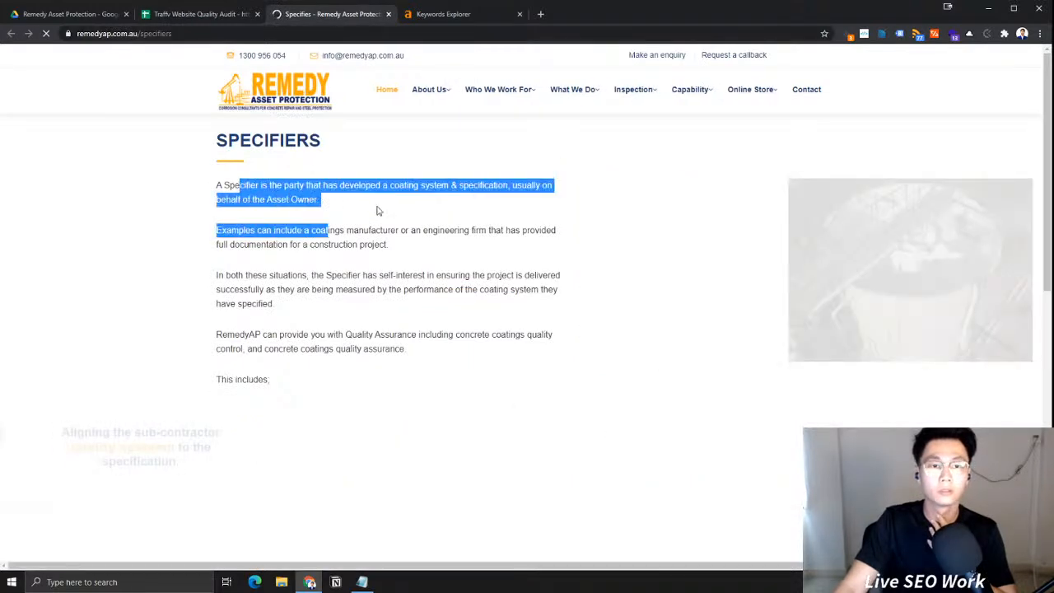
click(377, 207)
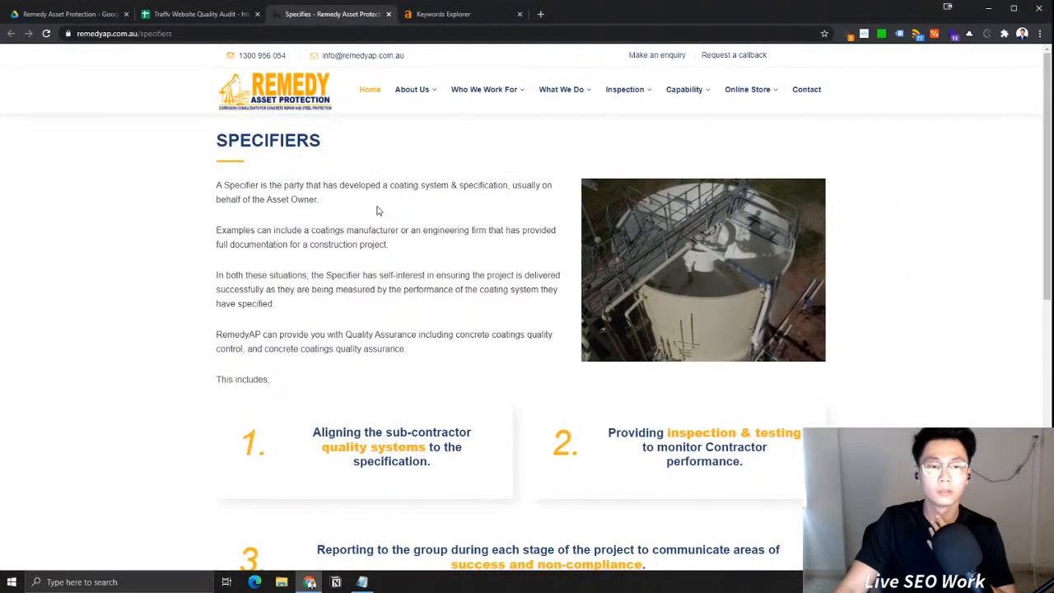
click(210, 15)
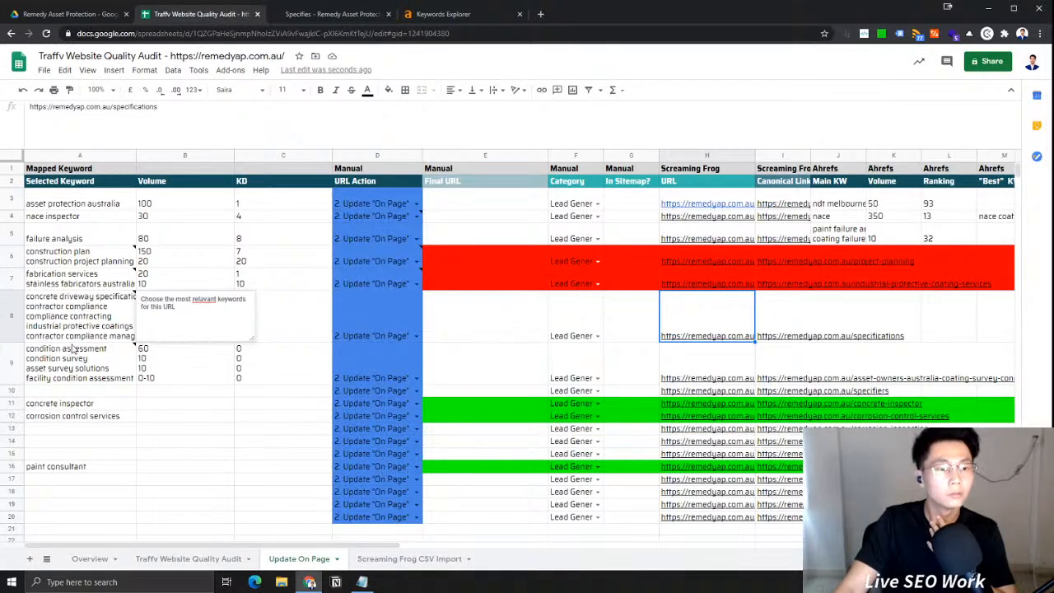
click(735, 316)
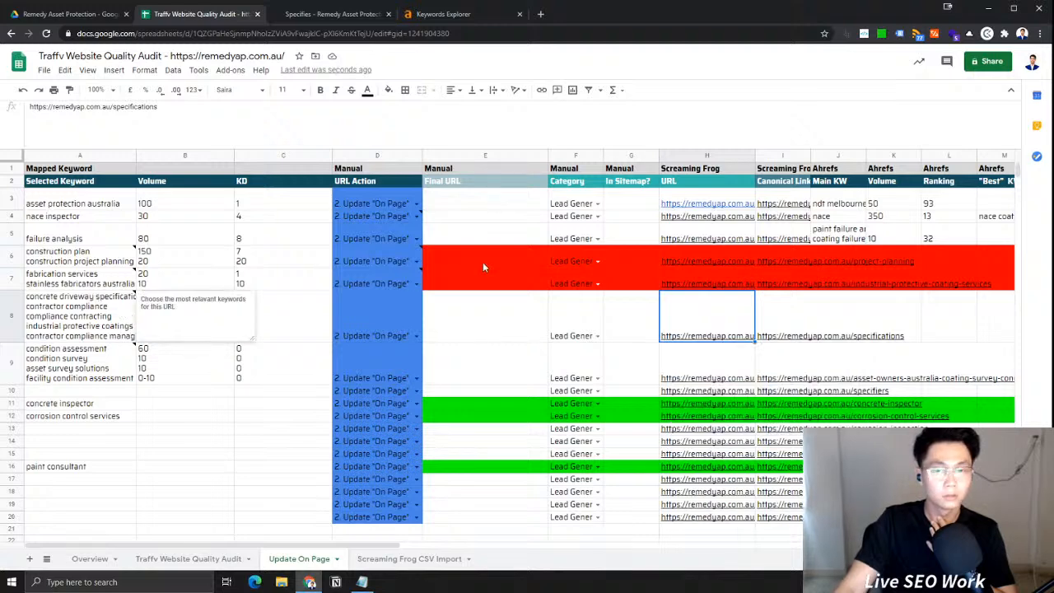
Widen column A to fit its contents so the full keyword list in A8 is readable
mouse_move(725, 338)
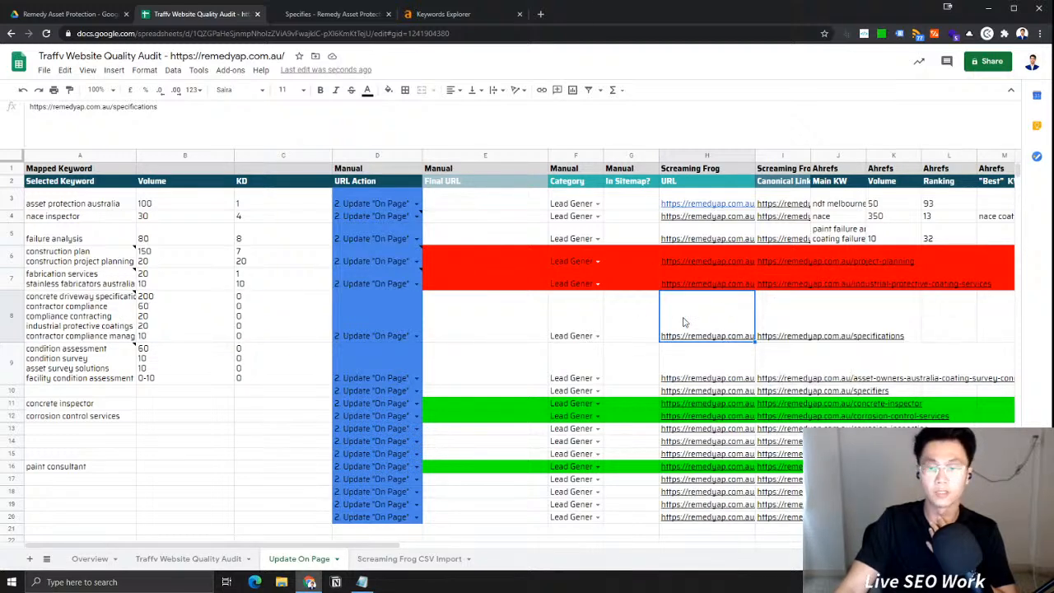
click(107, 328)
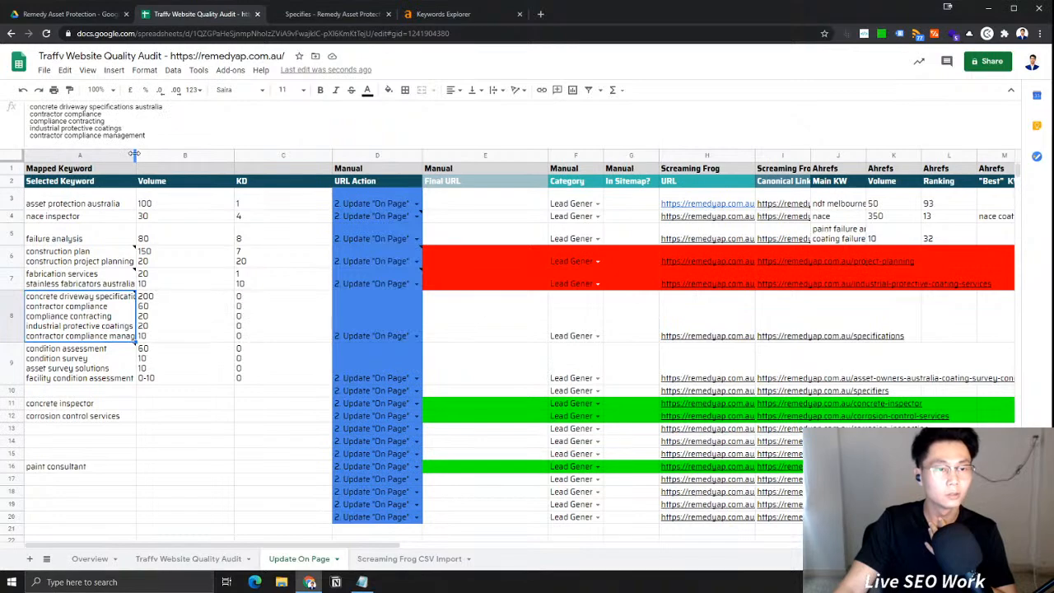
double_click(136, 155)
mouse_move(117, 310)
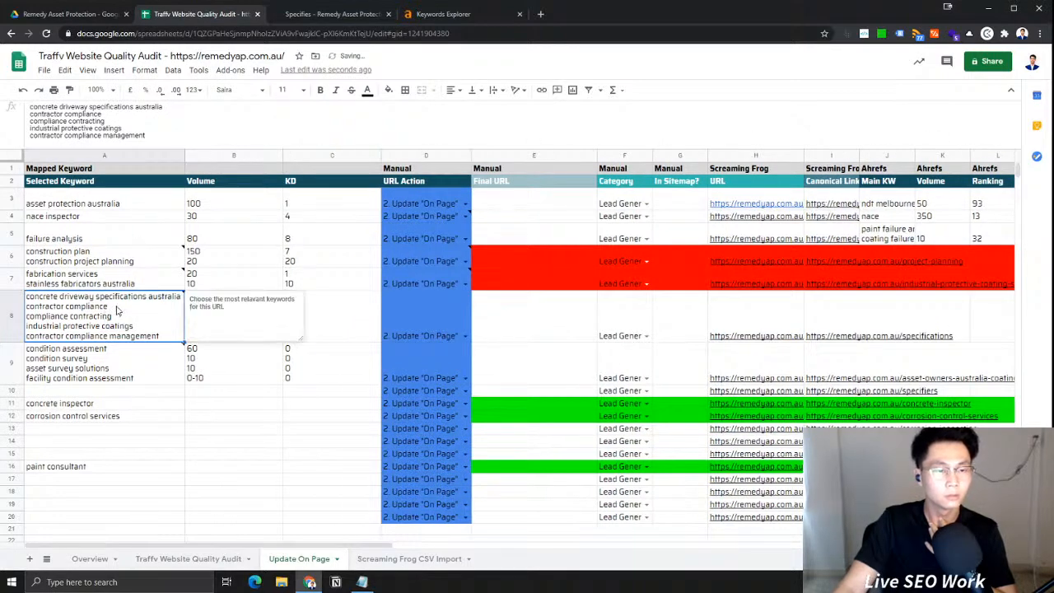
Review the specifiers page and look up its exact URL, remedyap.com.au/specifiers, in Ahrefs Site Explorer
click(333, 20)
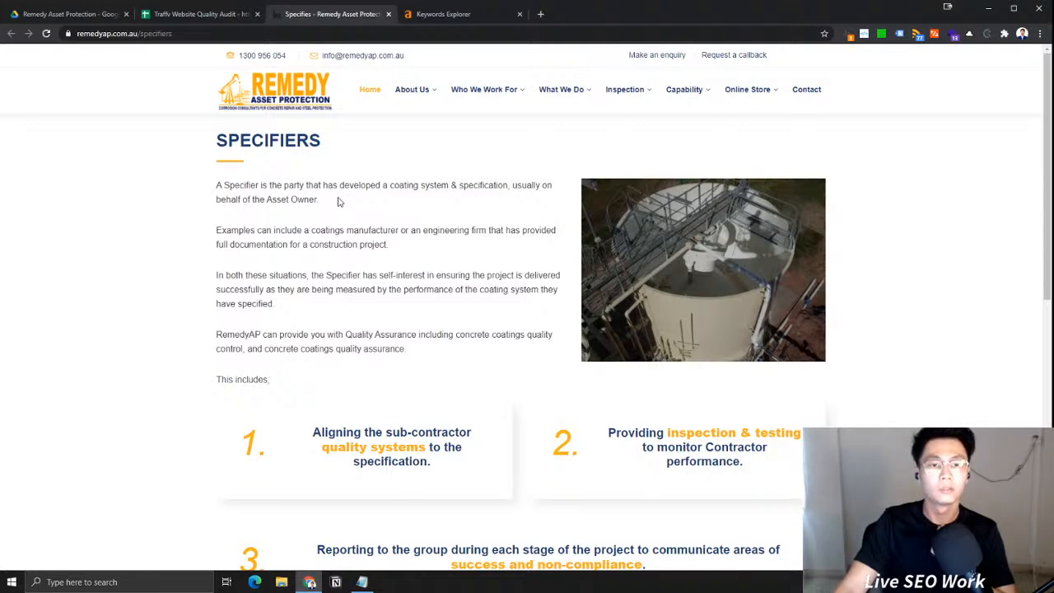
scroll(371, 217, down, 2)
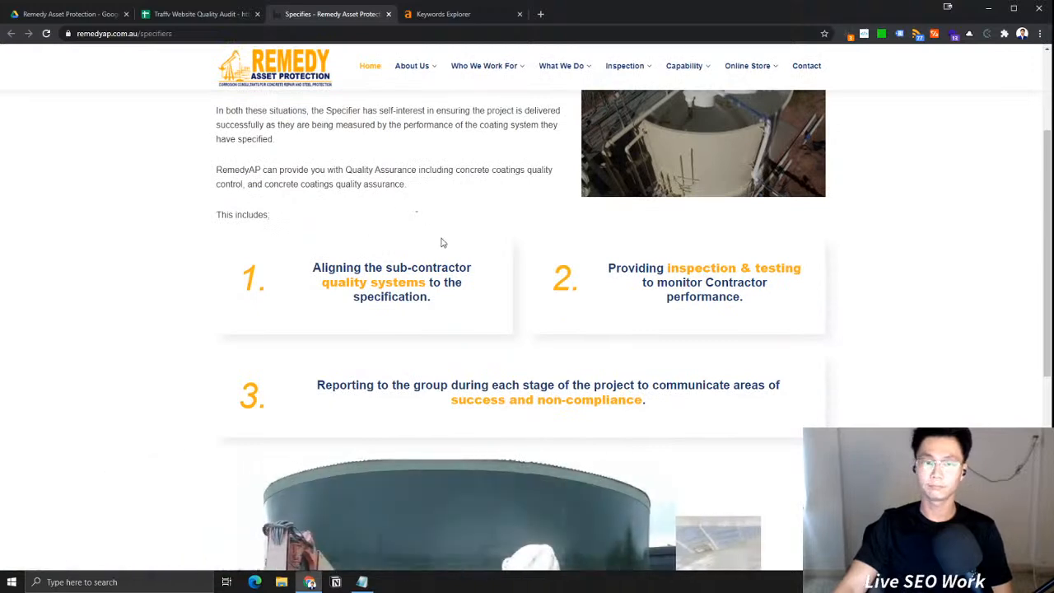
scroll(412, 369, up, 2)
click(288, 34)
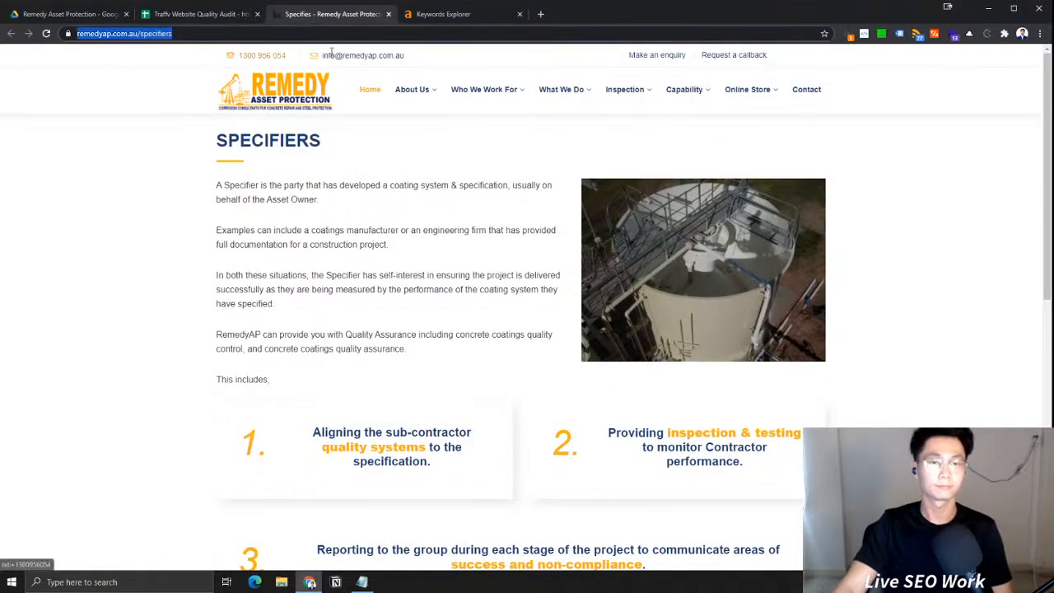
click(434, 18)
click(78, 57)
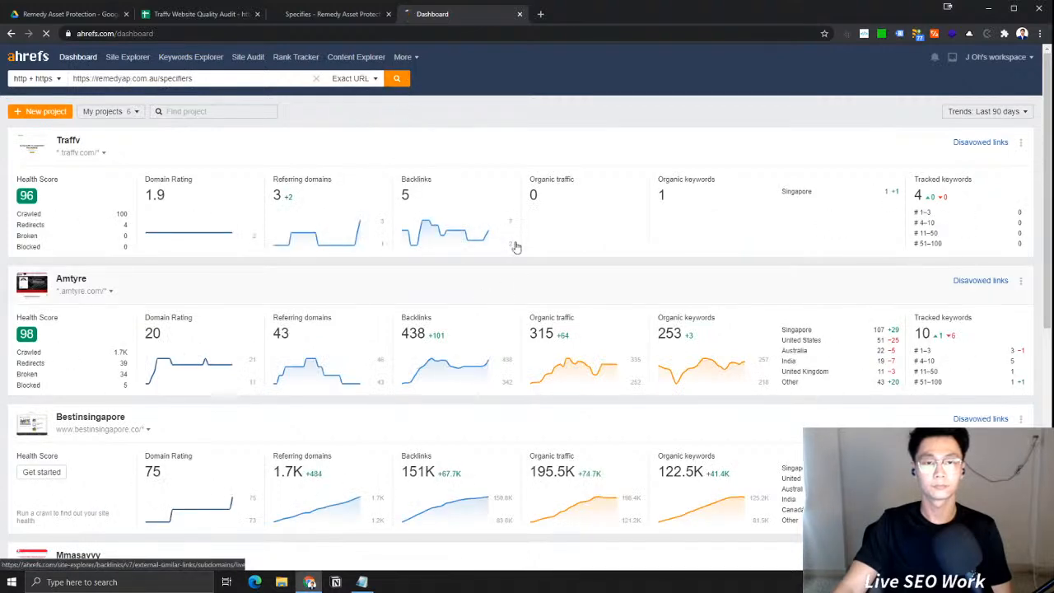
Clear the five previous keywords under "Seed keywords" in Notepad, and return to the Ahrefs overview of the specifiers URL
click(363, 582)
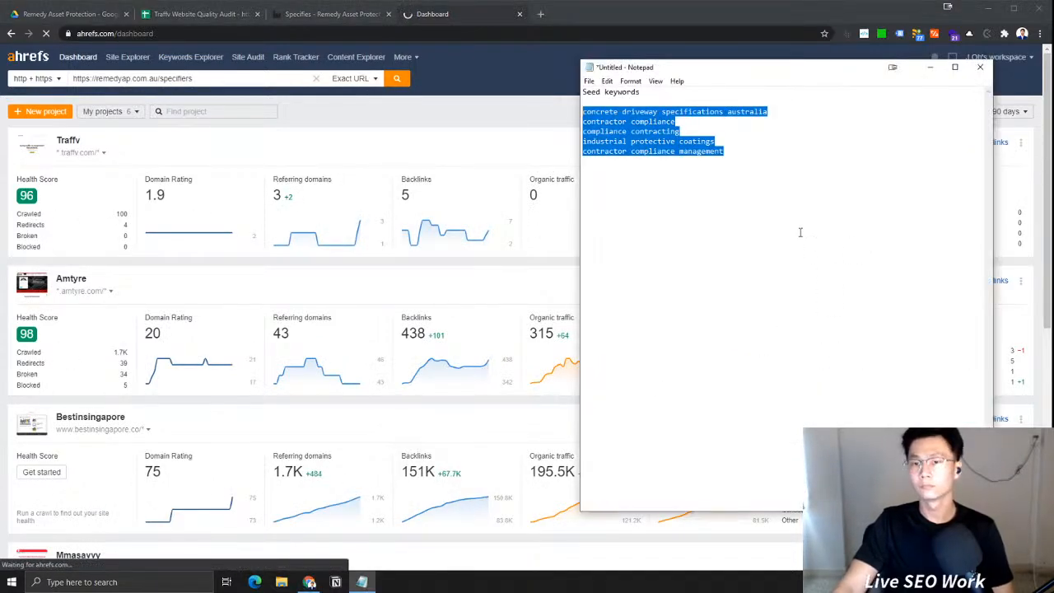
key(BackSpace)
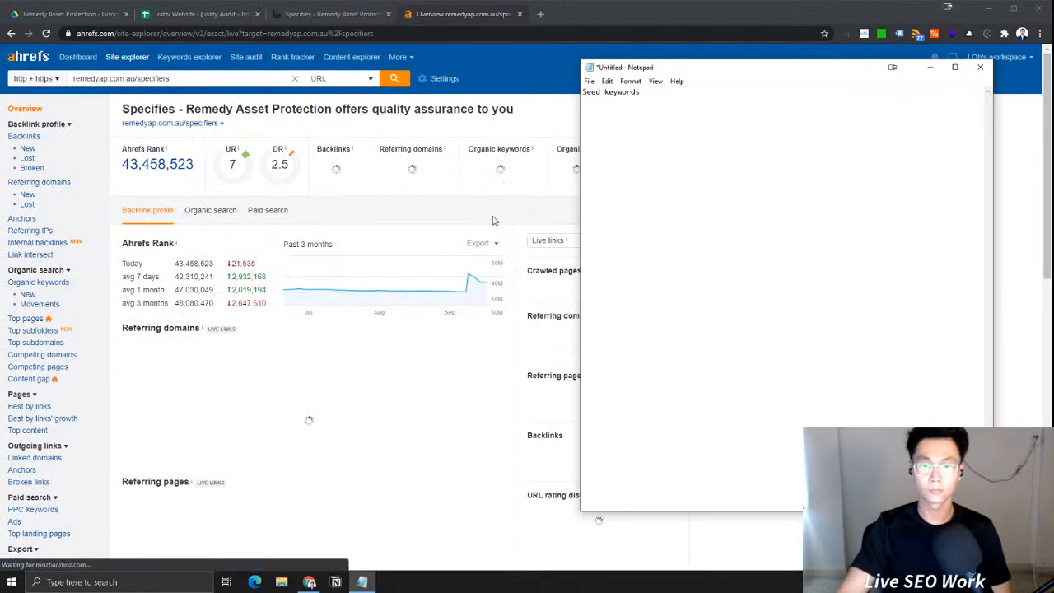
click(499, 217)
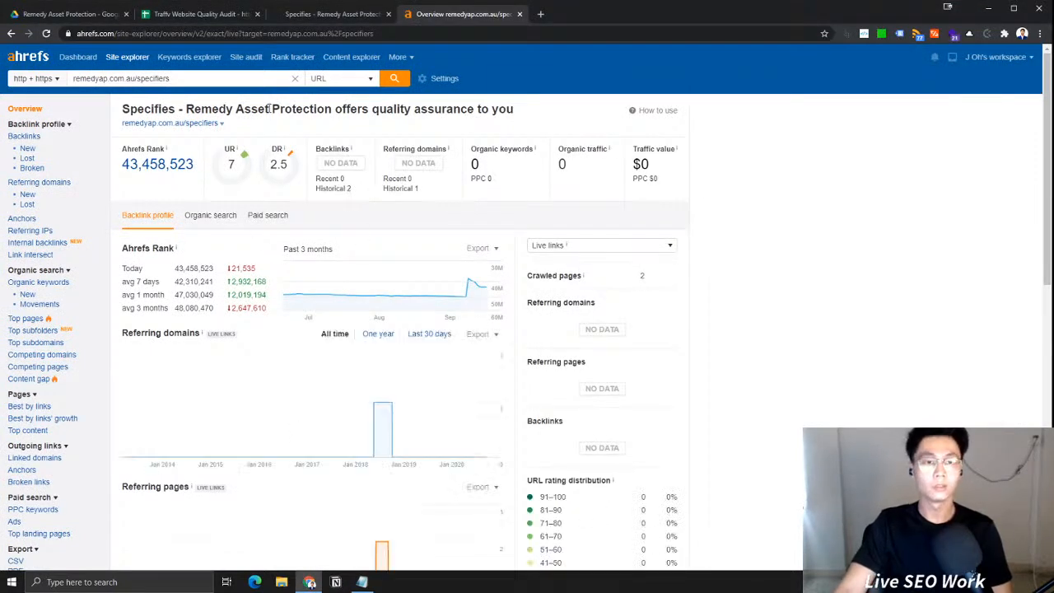
Copy the specifiers page heading into the Notepad seed list and extend it to "SPECIFIERS service"
click(316, 15)
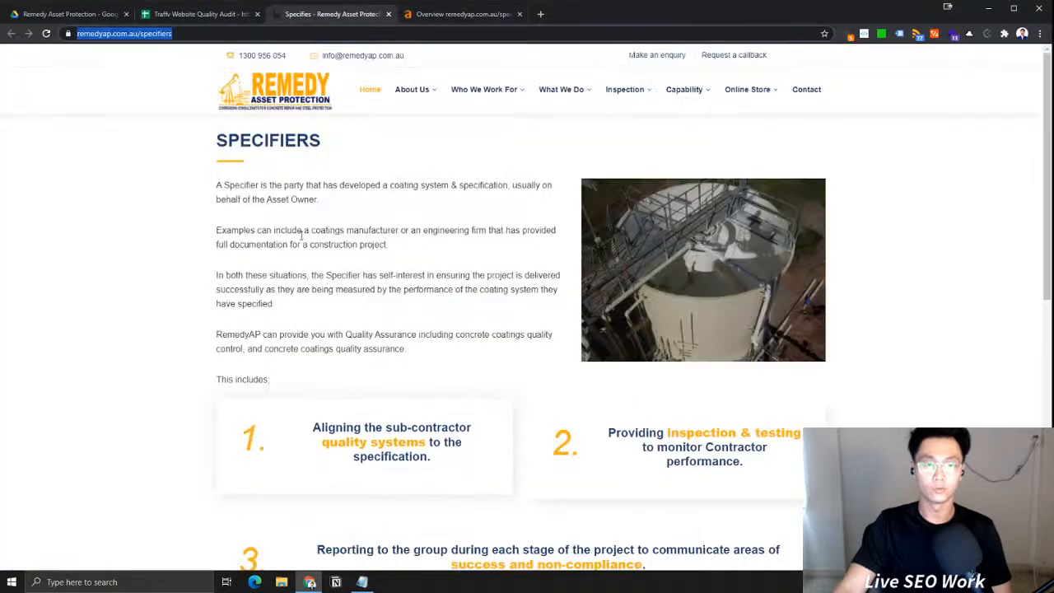
drag(303, 231, 302, 245)
click(363, 581)
double_click(252, 143)
key(ctrl+c)
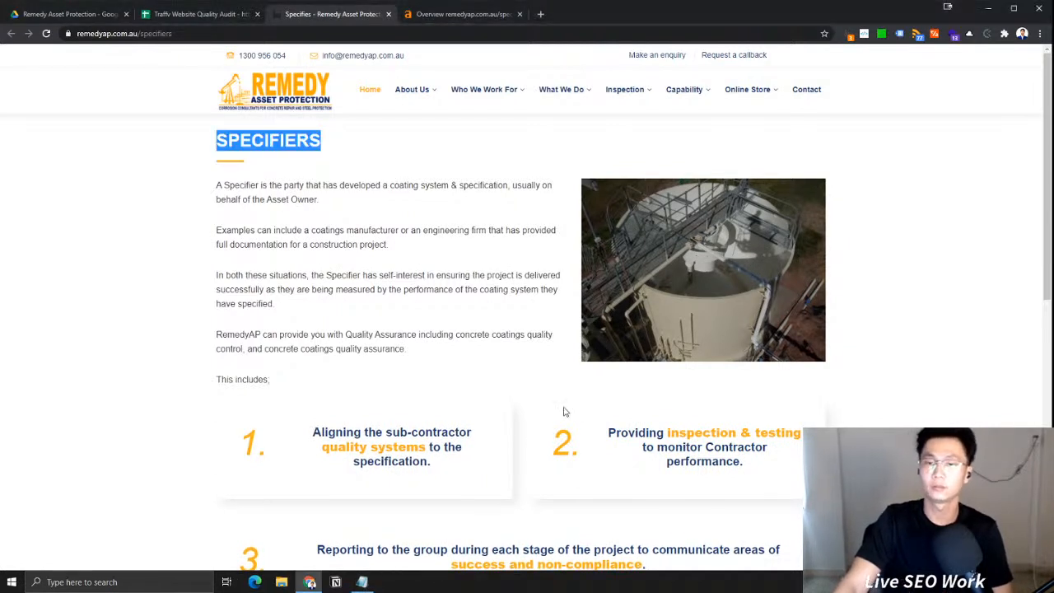
click(363, 581)
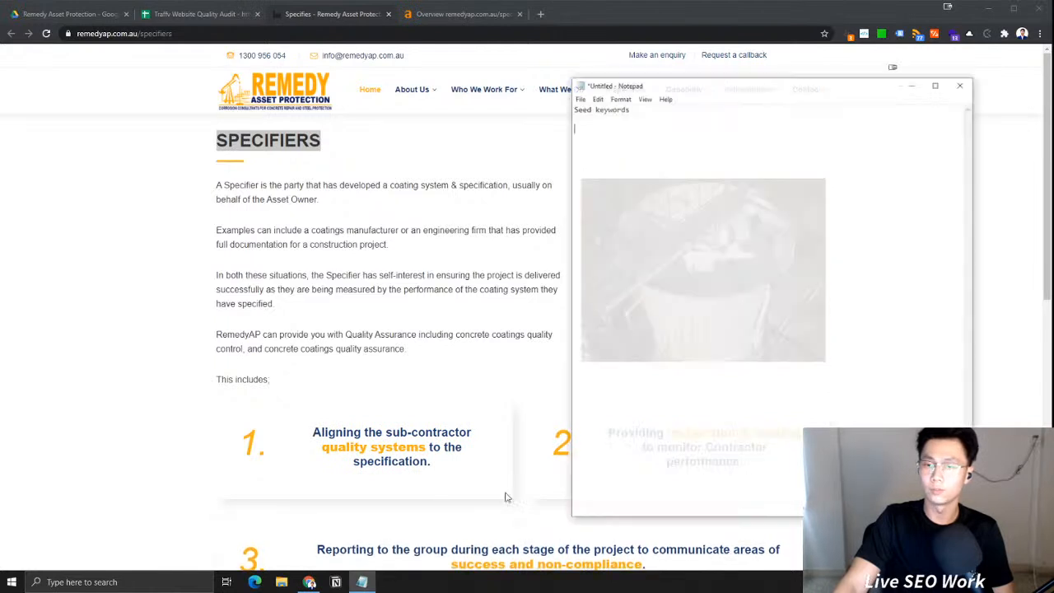
key(ctrl+v)
text(serc)
key(BackSpace)
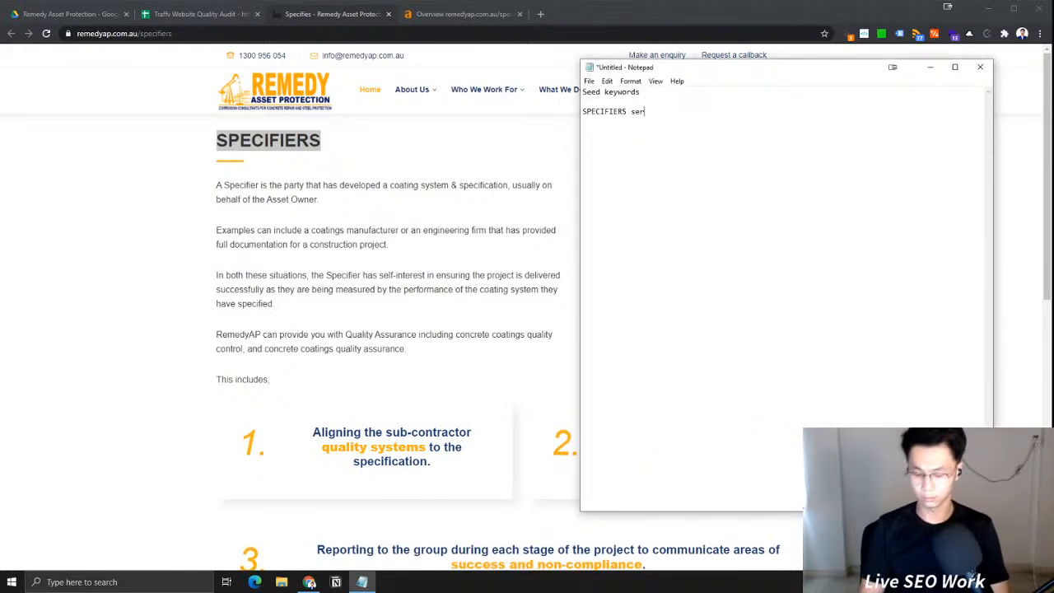
text(vice)
key(Return)
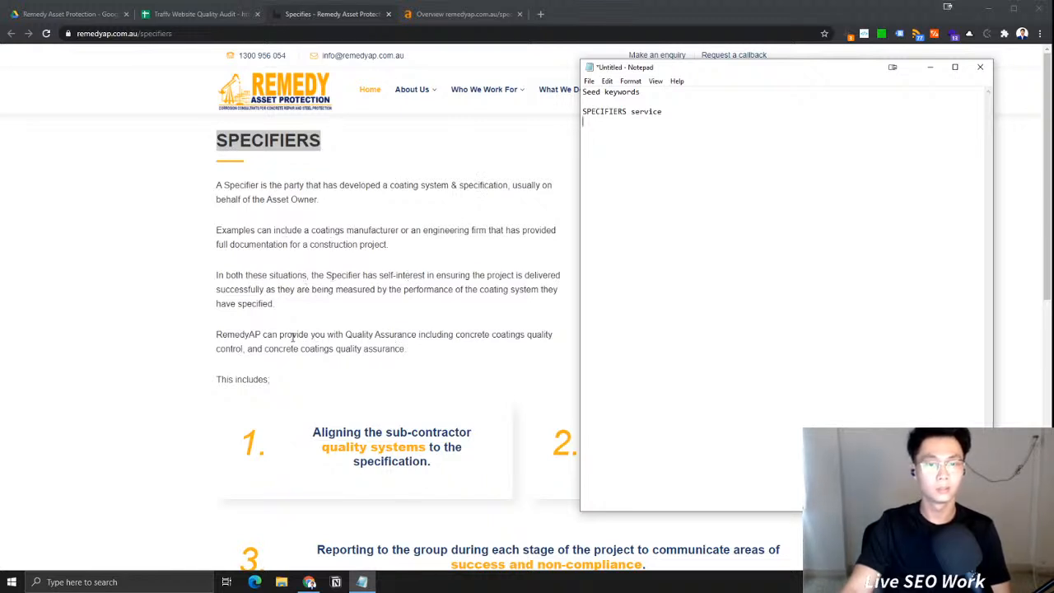
Examine the specifiers page's description and its three listed services for further seed keyword ideas
click(365, 313)
scroll(365, 309, down, 2)
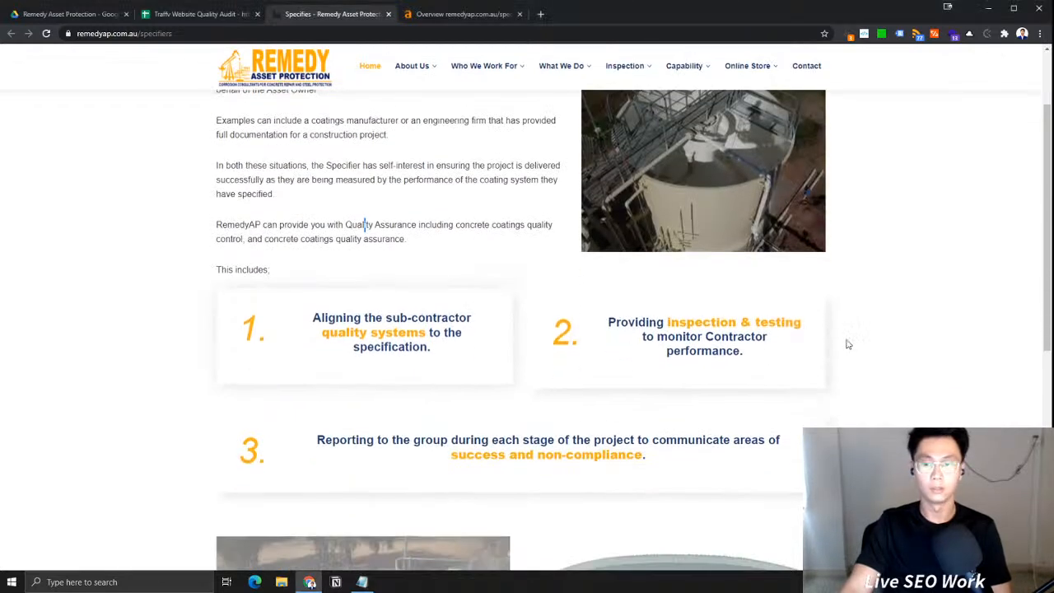
drag(638, 319, 736, 370)
drag(679, 319, 769, 350)
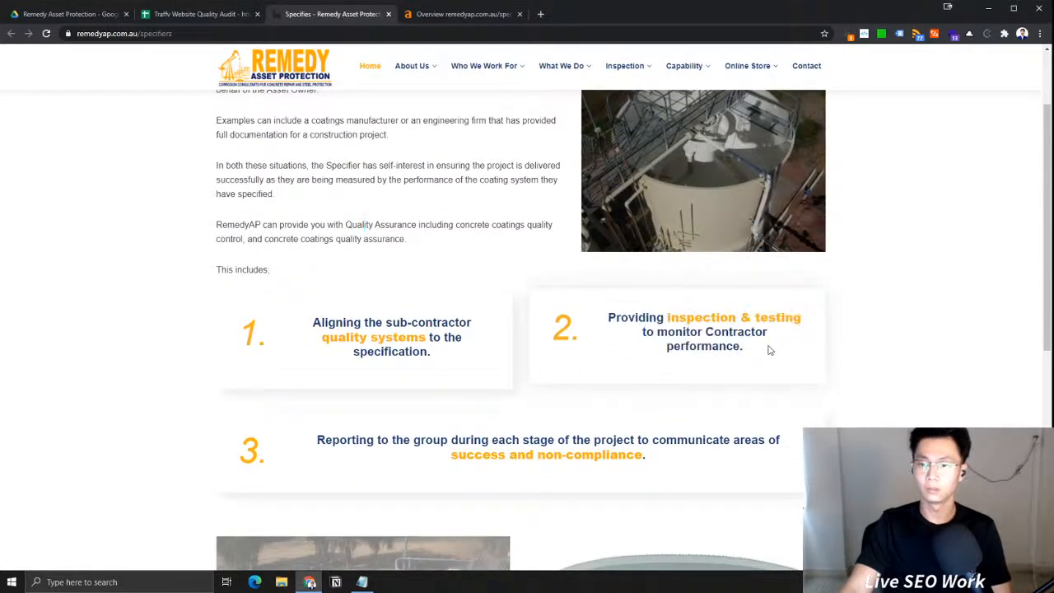
click(766, 351)
scroll(604, 346, down, 6)
scroll(643, 347, up, 5)
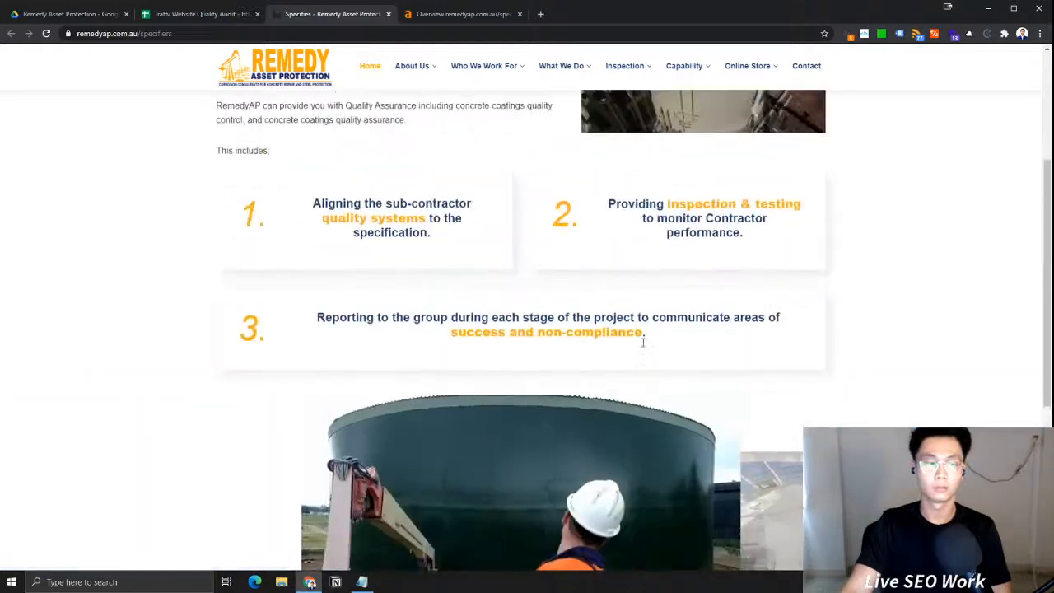
scroll(643, 347, up, 3)
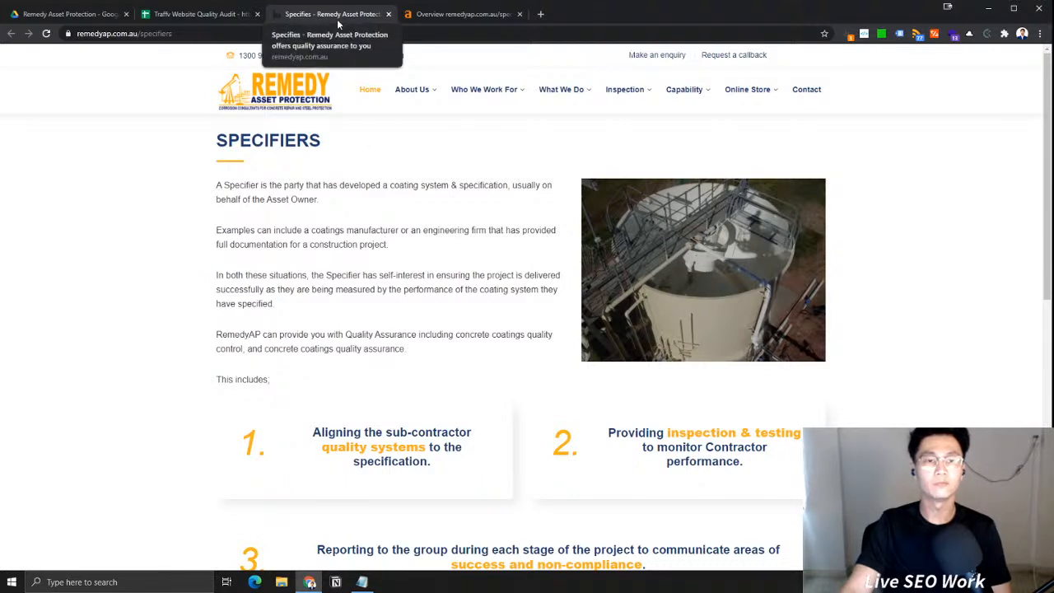
Show the Ahrefs toolbar on the specifiers page and check the title wording in its on-page data report
click(864, 34)
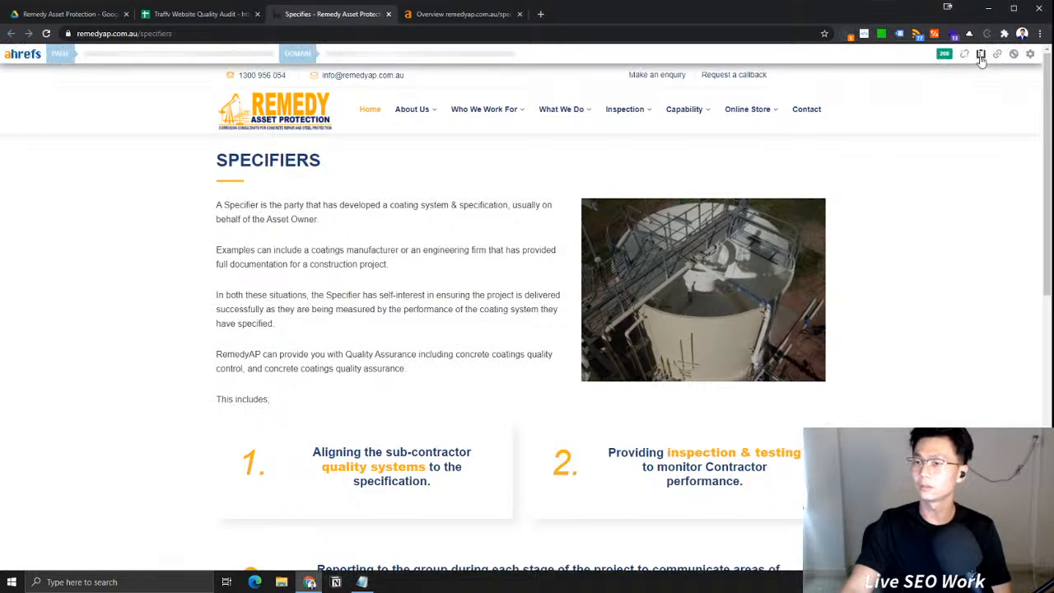
click(981, 55)
double_click(797, 120)
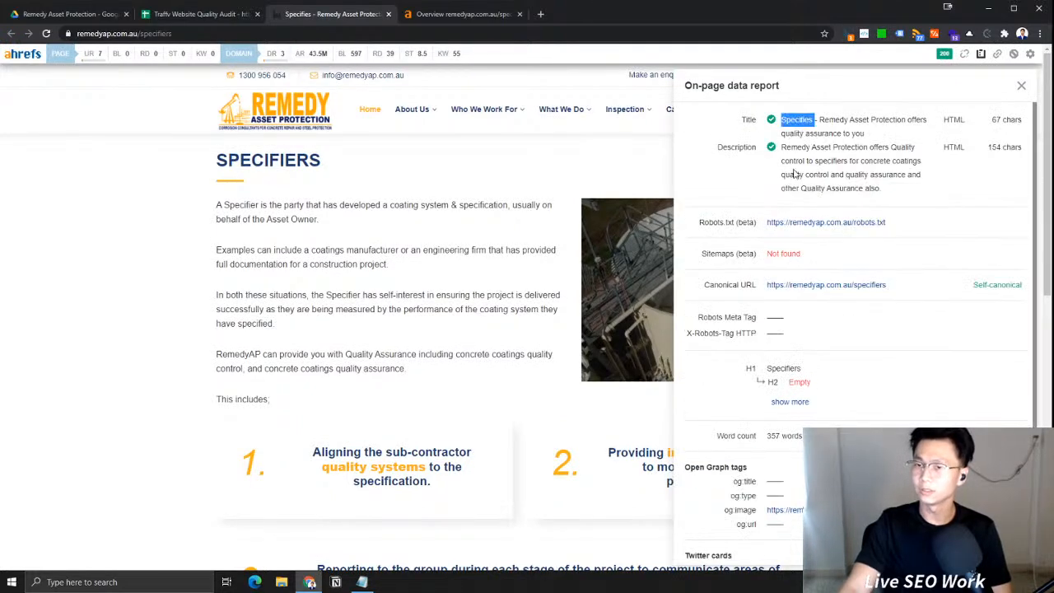
click(856, 134)
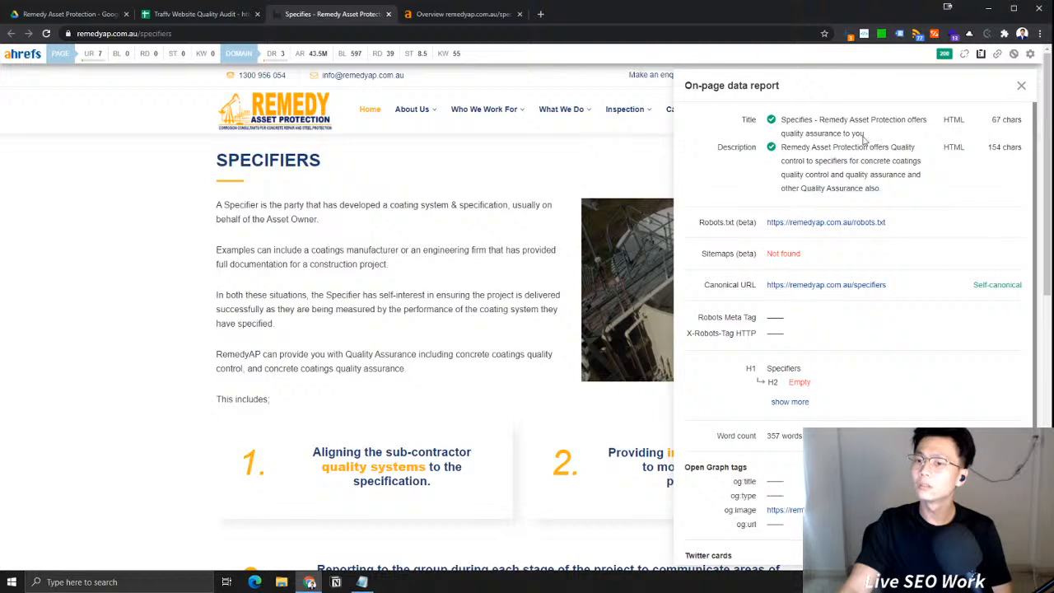
double_click(801, 118)
click(153, 203)
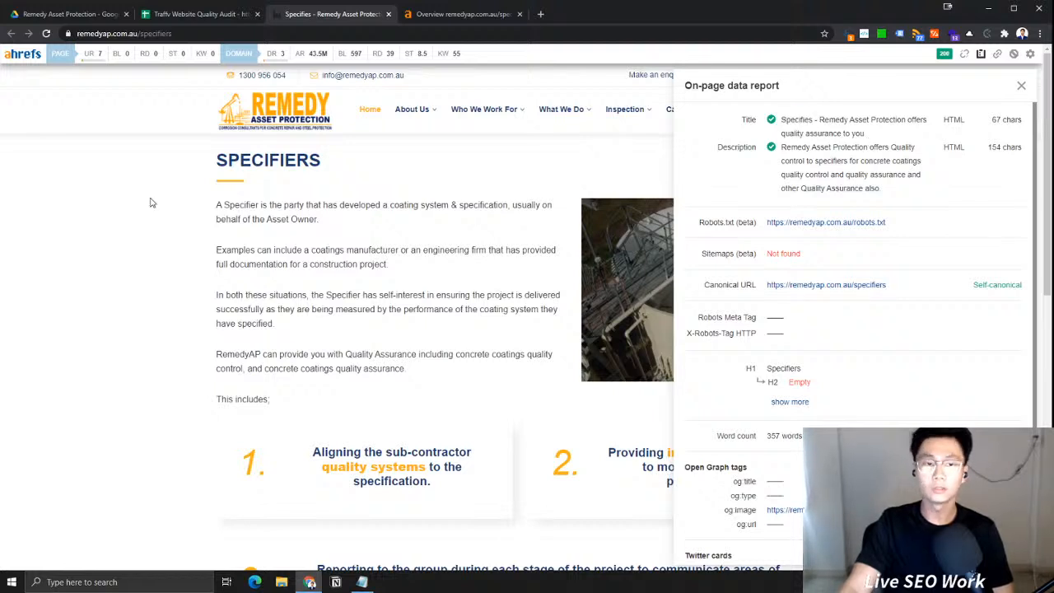
double_click(805, 119)
click(174, 163)
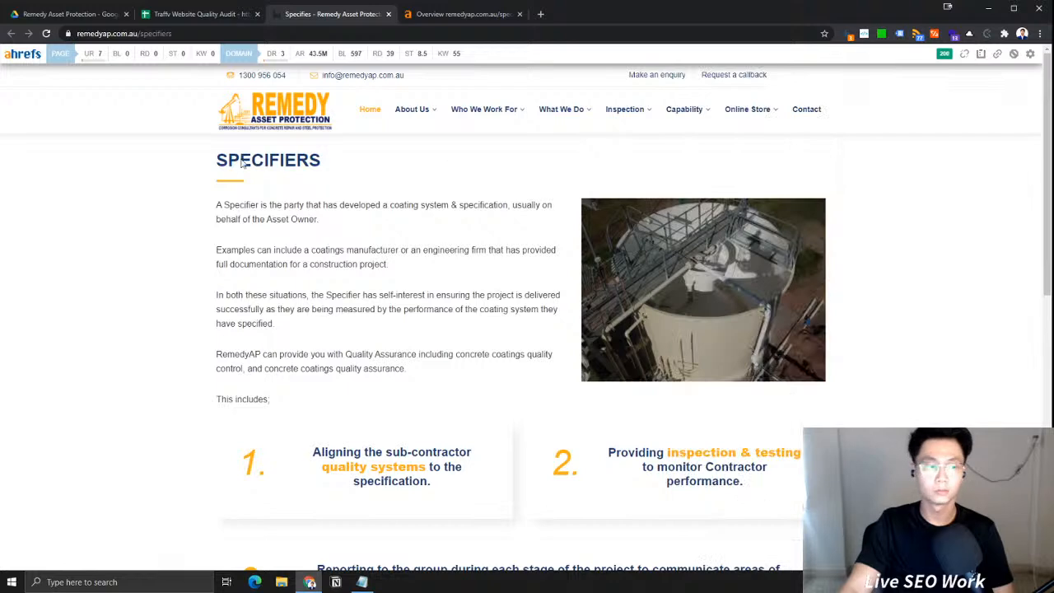
Copy "SPECIFIERS" from the Notepad list and search for it in Ahrefs Keywords Explorer for Google Australia
click(516, 16)
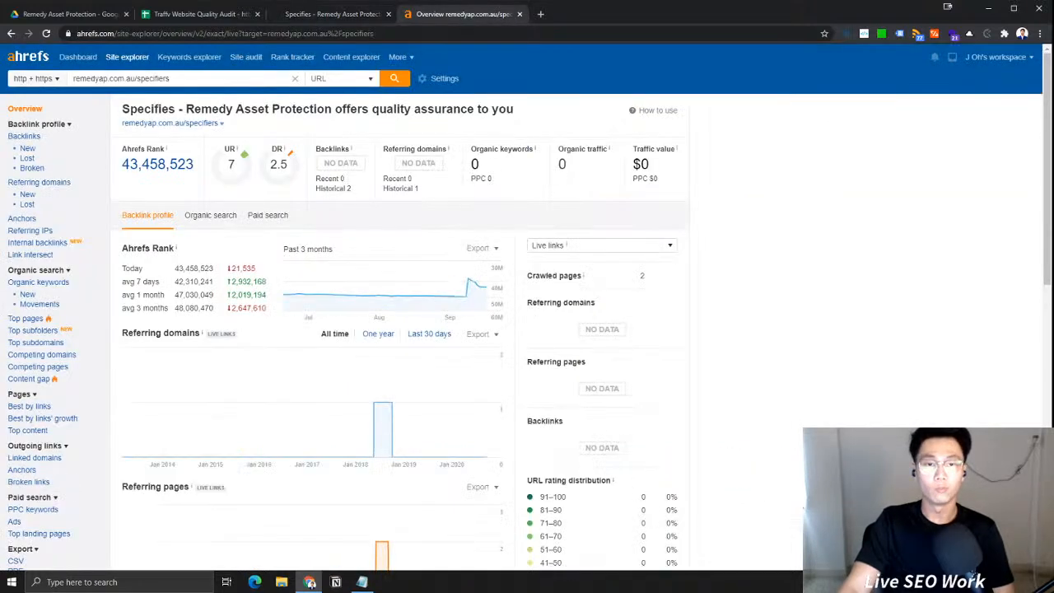
click(362, 581)
drag(682, 115, 581, 112)
click(611, 112)
double_click(611, 112)
key(ctrl+c)
click(212, 58)
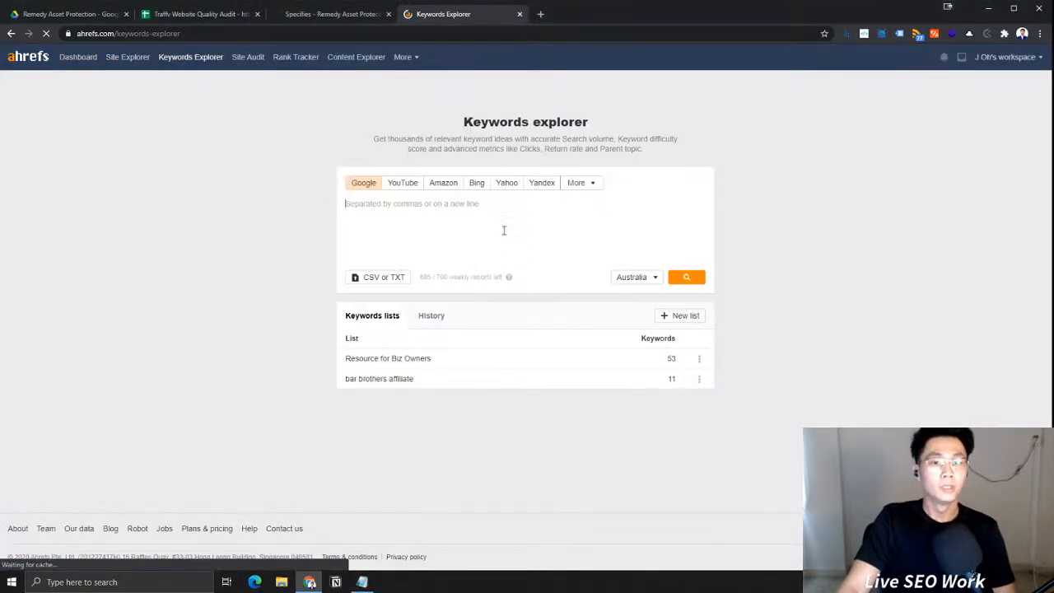
key(ctrl+v)
click(691, 277)
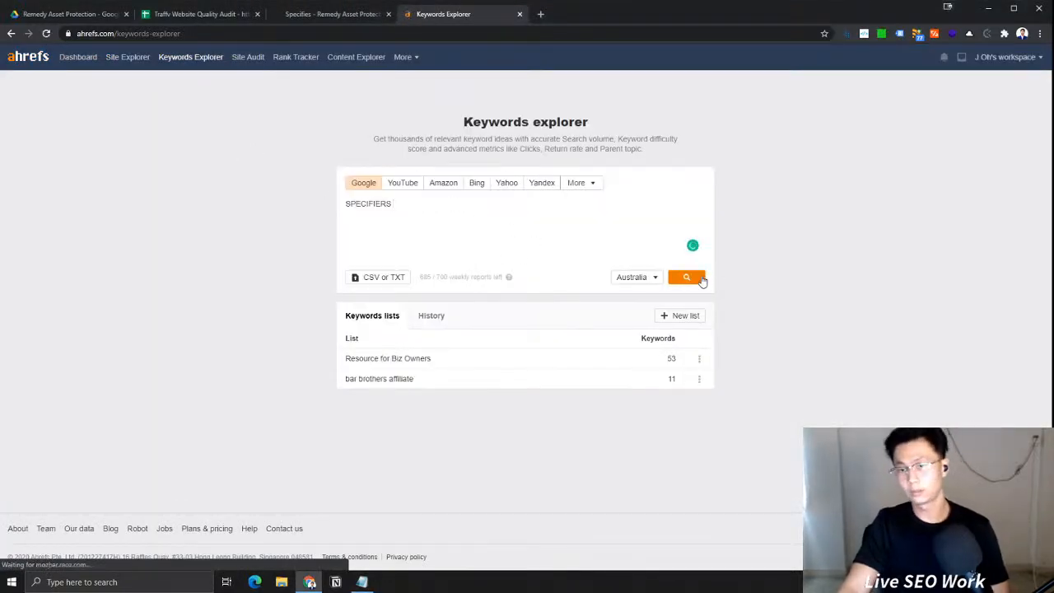
Examine the SERP overview for "specifiers" and open the specifier.com.au result in a new tab
scroll(414, 216, down, 7)
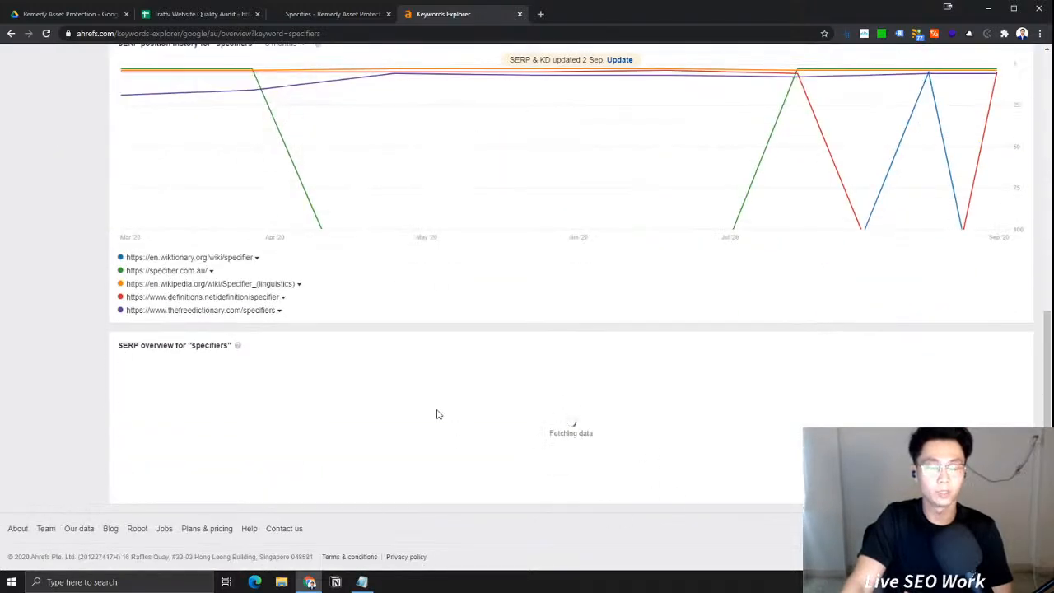
scroll(359, 413, down, 1)
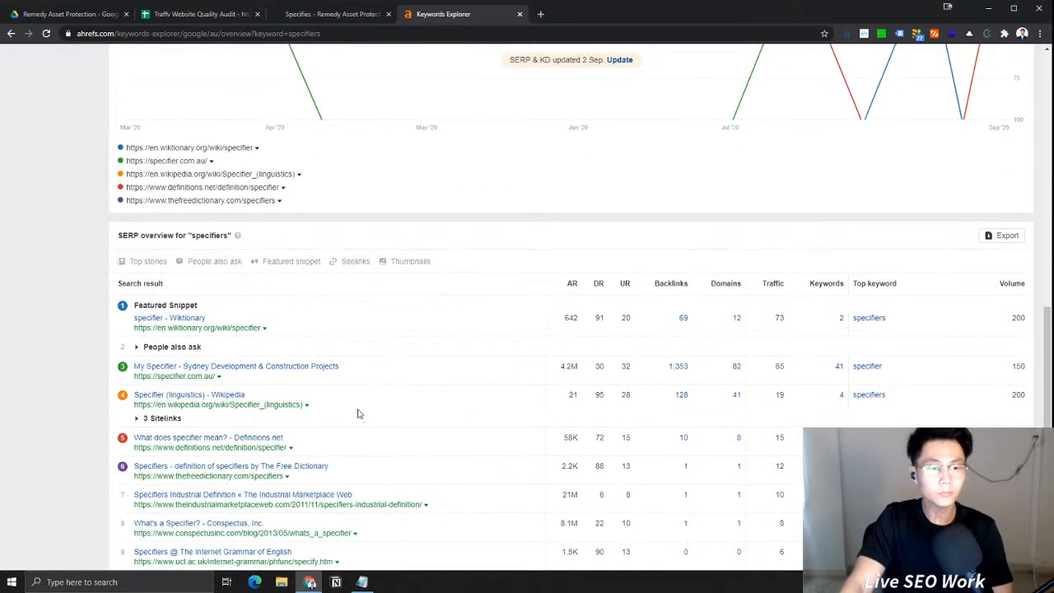
ctrl+click(194, 377)
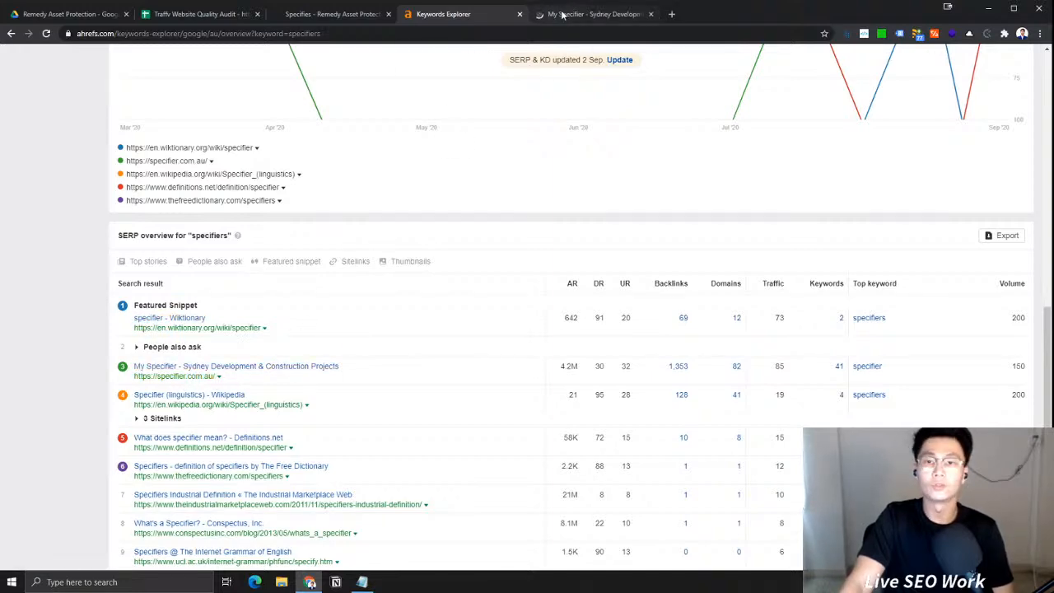
click(591, 14)
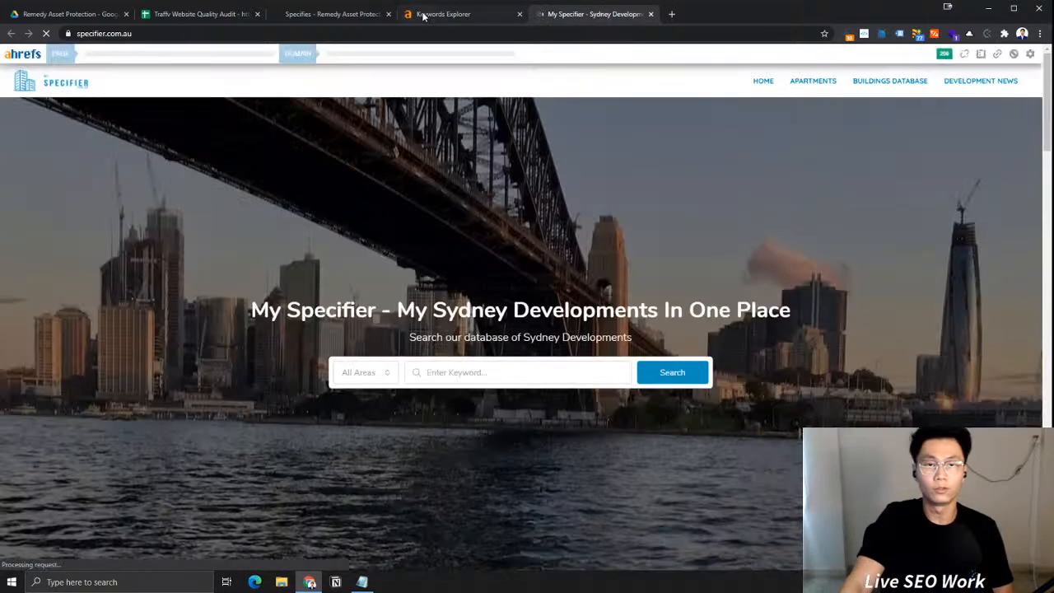
click(443, 14)
scroll(438, 223, up, 5)
scroll(457, 210, up, 2)
Review the specifier.com.au homepage content with the Ahrefs toolbar hidden, and go back to the "specifiers" keyword overview
click(593, 15)
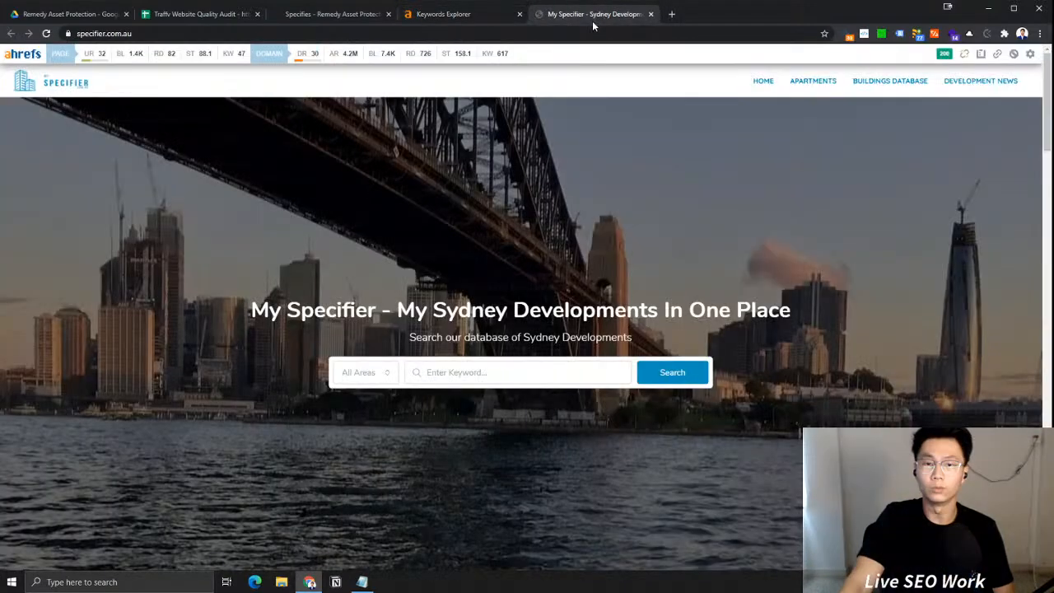
click(849, 37)
scroll(897, 172, down, 5)
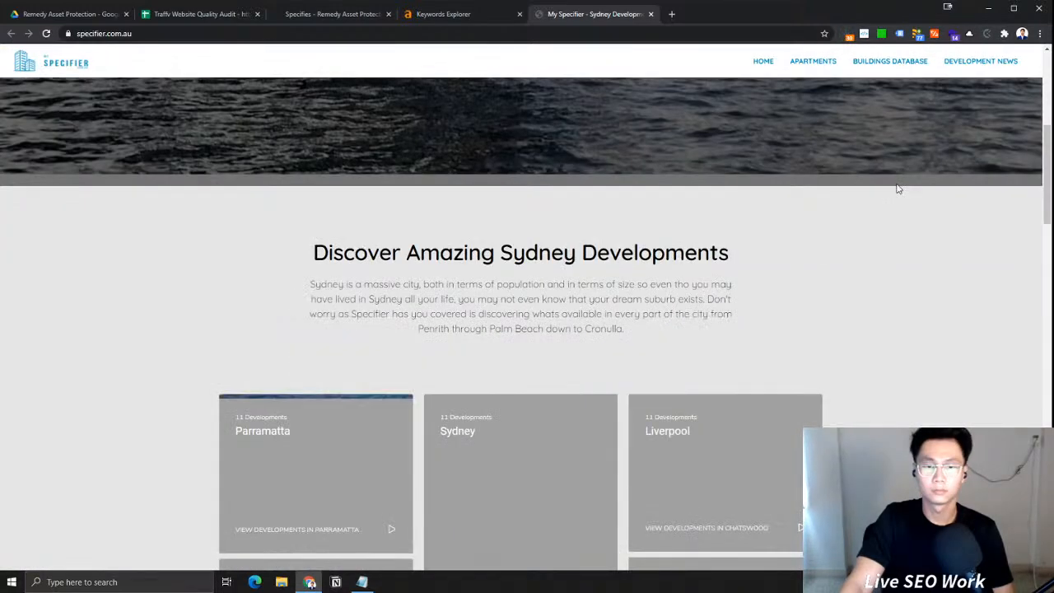
scroll(898, 188, down, 5)
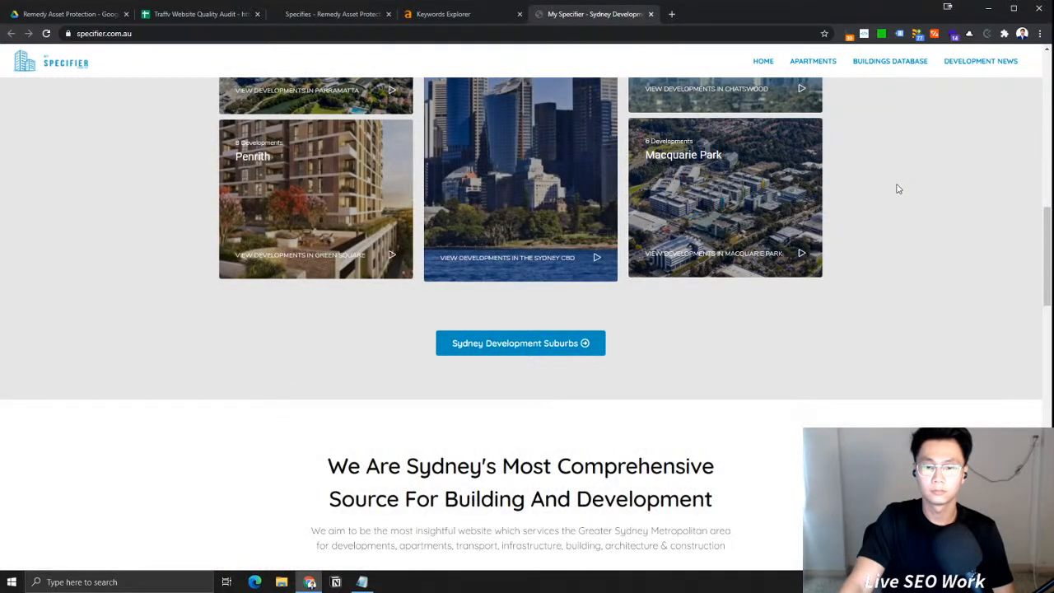
scroll(897, 189, down, 5)
click(416, 15)
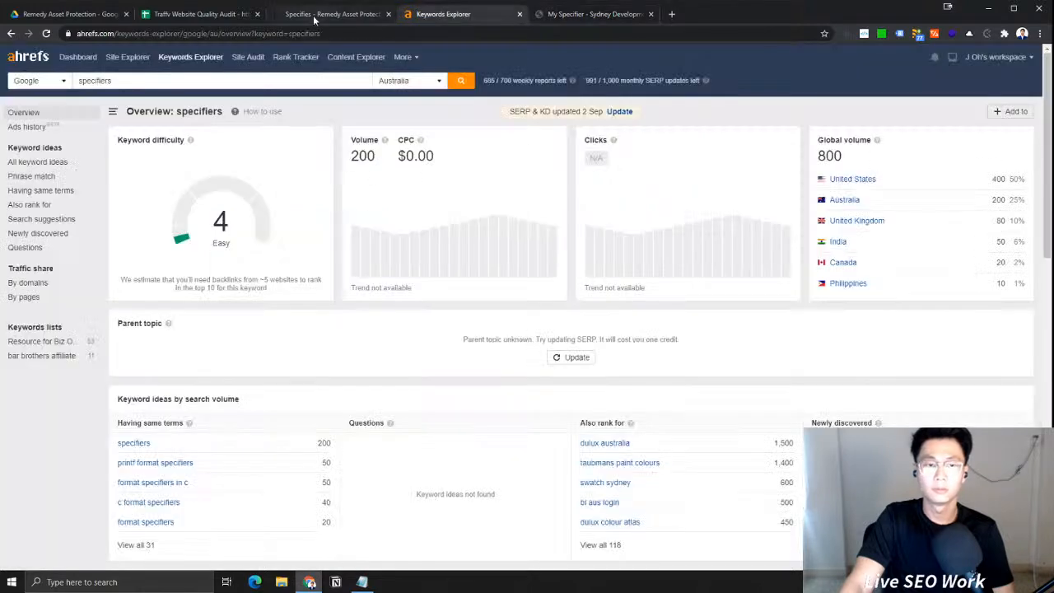
Check the ranking pages in the SERP overview and the keyword ideas for "specifiers"
scroll(412, 329, down, 10)
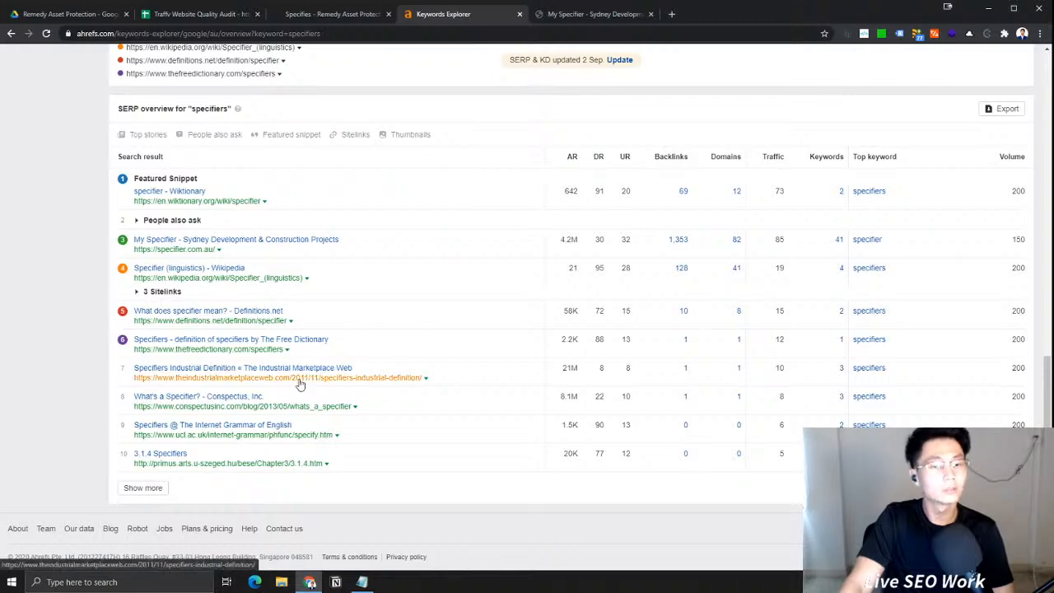
scroll(466, 329, up, 8)
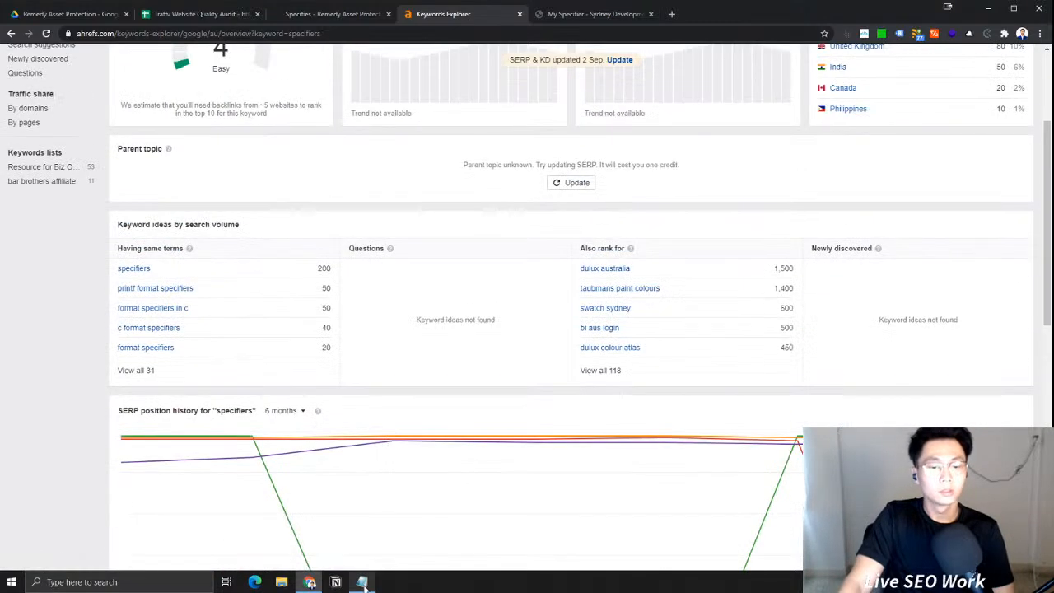
key(alt+Tab)
key(alt+Tab)
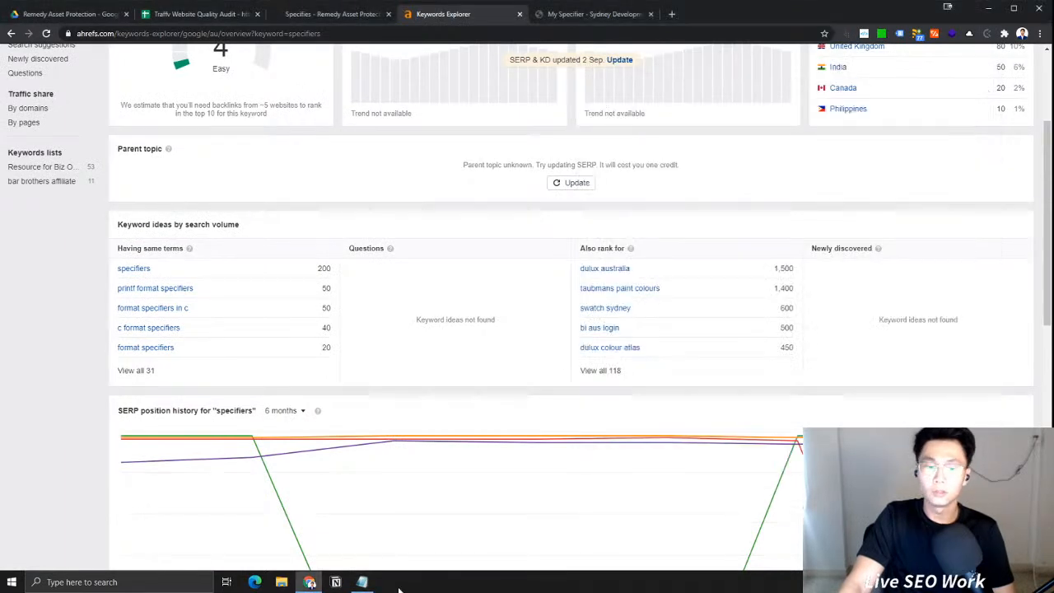
In the Notepad seed keyword list, add "SPECIFIERS" on its own line below "SPECIFIERS service"
click(363, 582)
double_click(608, 110)
key(ctrl+c)
click(752, 169)
key(Return)
key(ctrl+v)
key(ctrl+z)
click(762, 154)
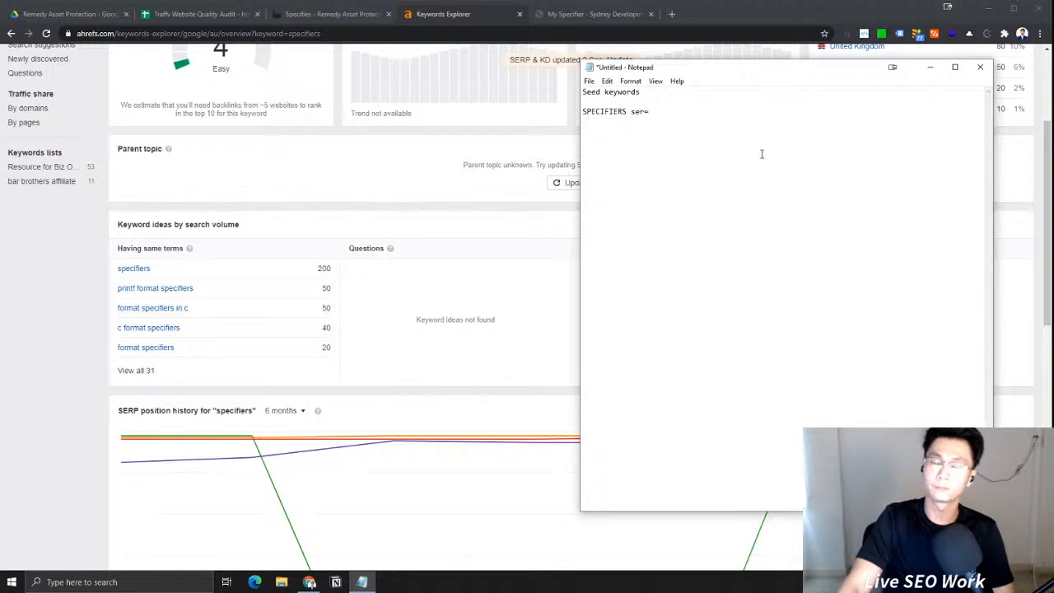
key(ctrl+z)
drag(732, 125, 532, 136)
key(Return)
key(ctrl+v)
key(Return)
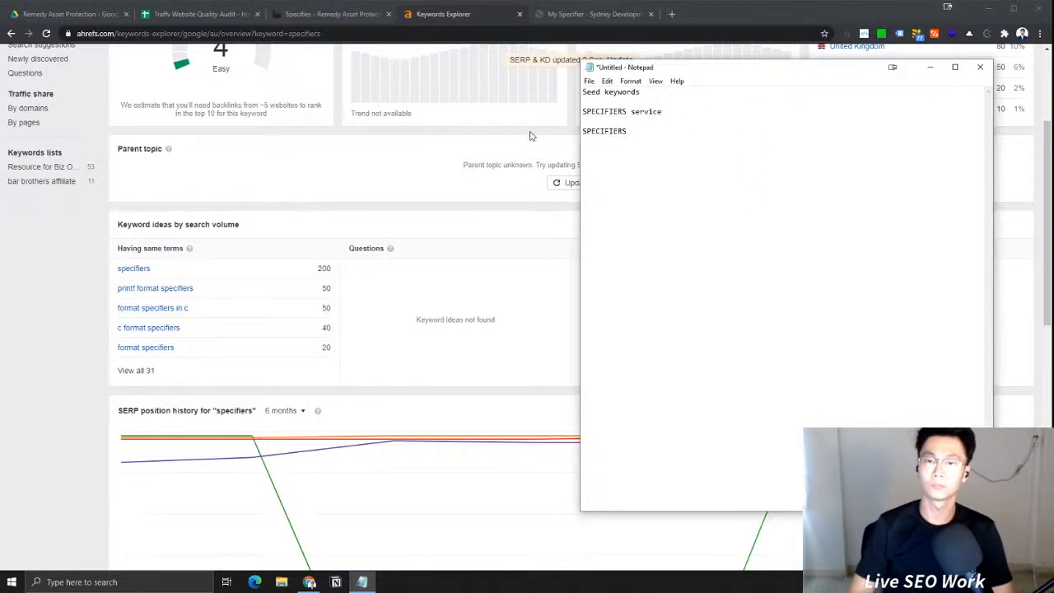
Show the search suggestions for "specifiers" in Ahrefs and close the specifier.com.au page
scroll(242, 174, up, 3)
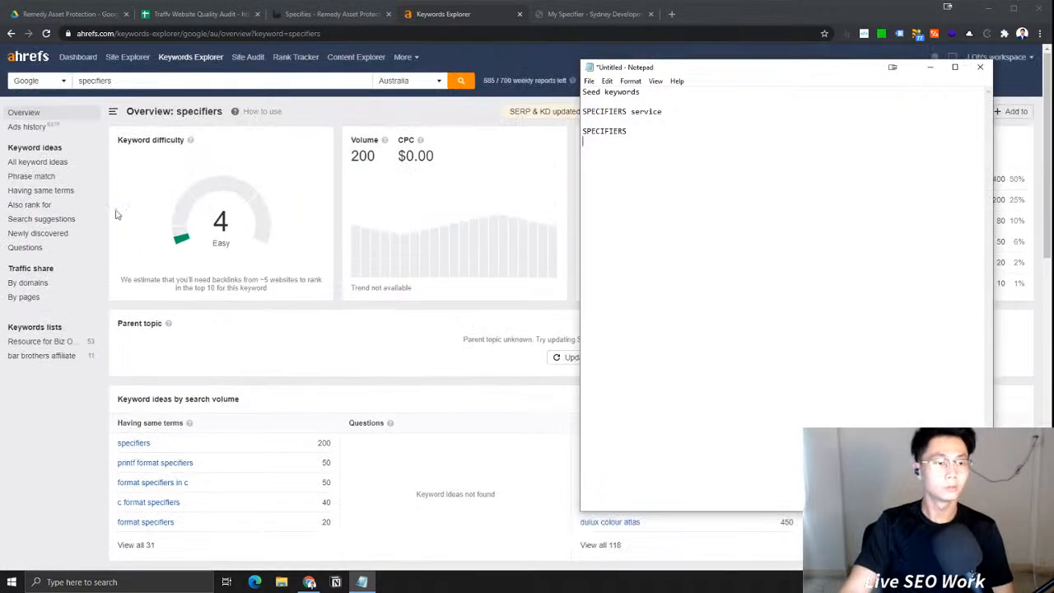
click(38, 233)
click(57, 219)
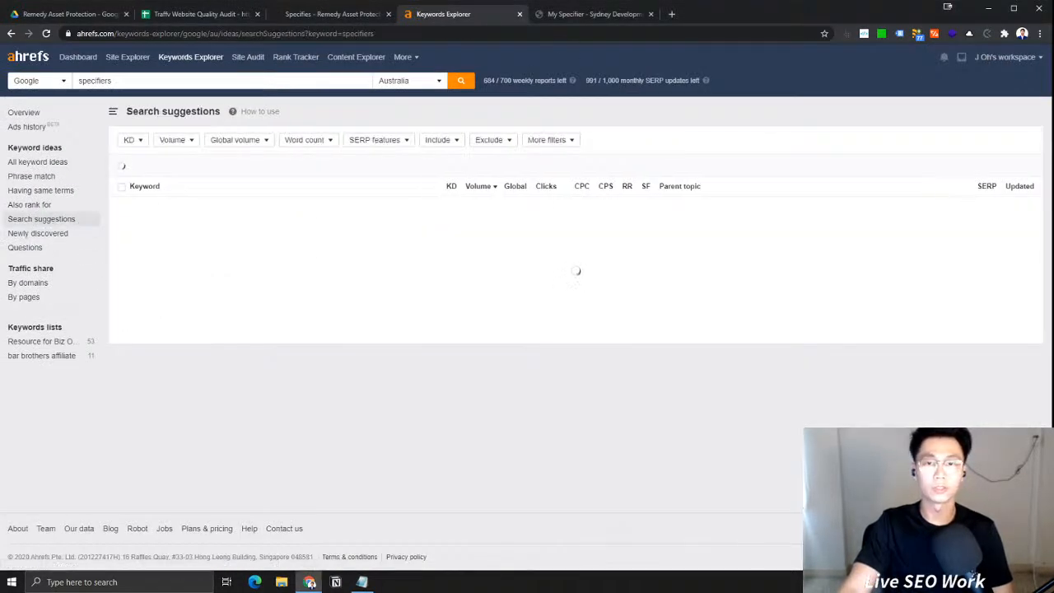
click(595, 15)
click(651, 14)
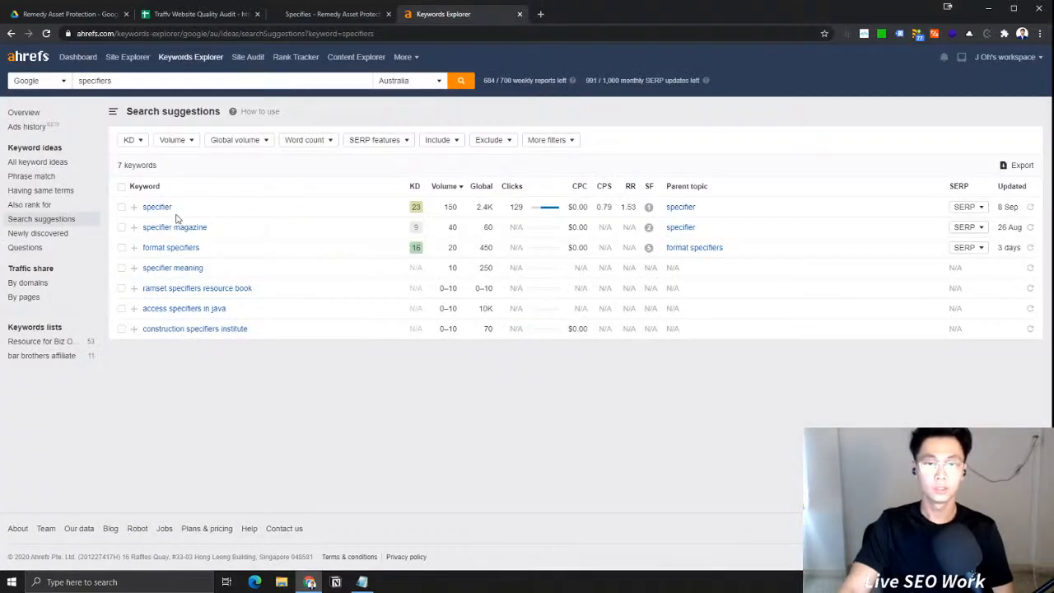
Examine the SERP overview of the suggested keyword "specifier" and collapse it again
click(362, 581)
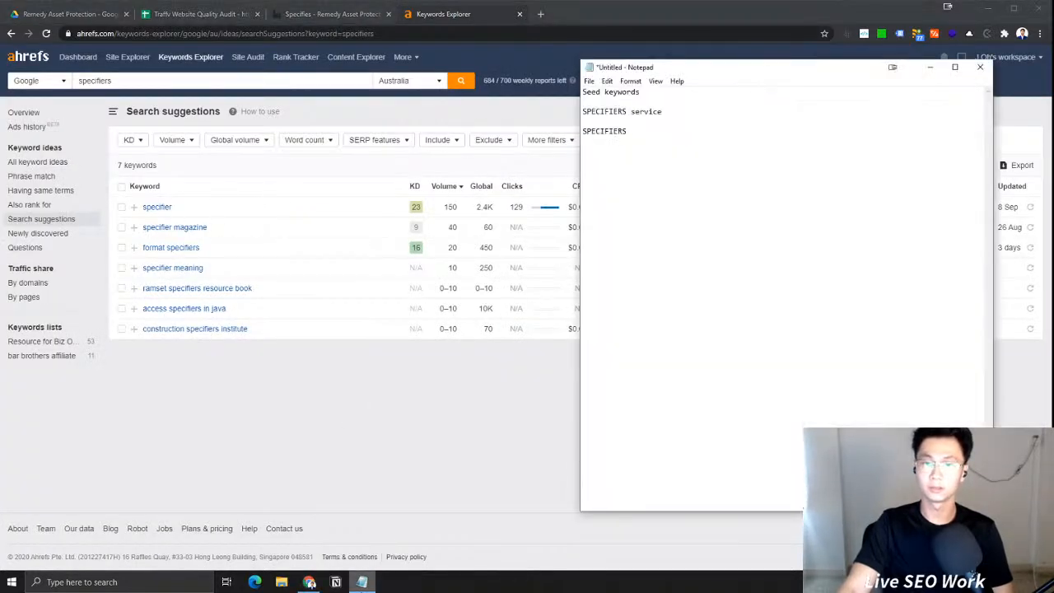
click(528, 228)
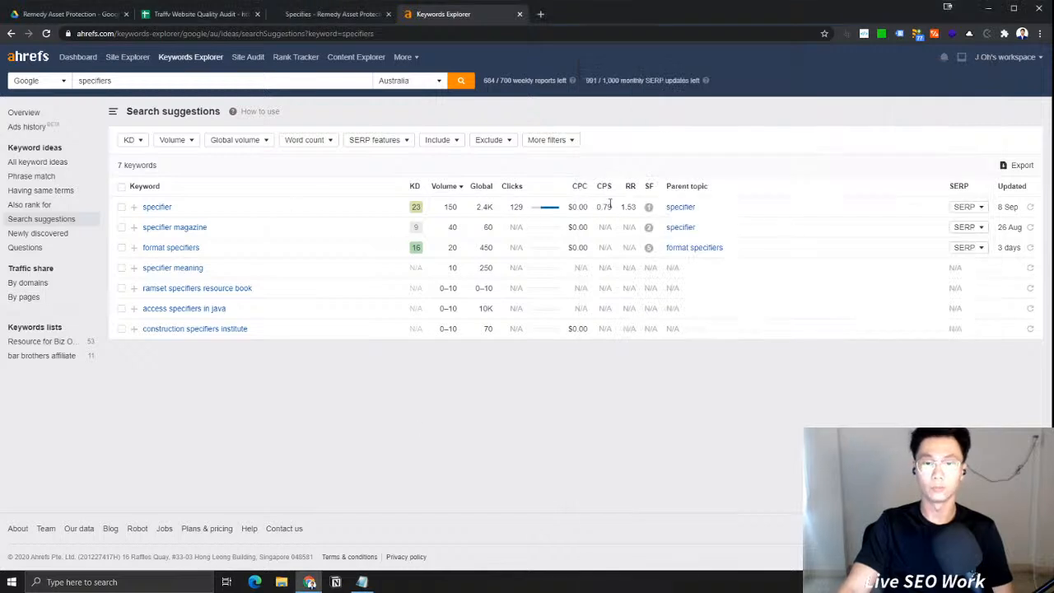
drag(203, 212, 149, 218)
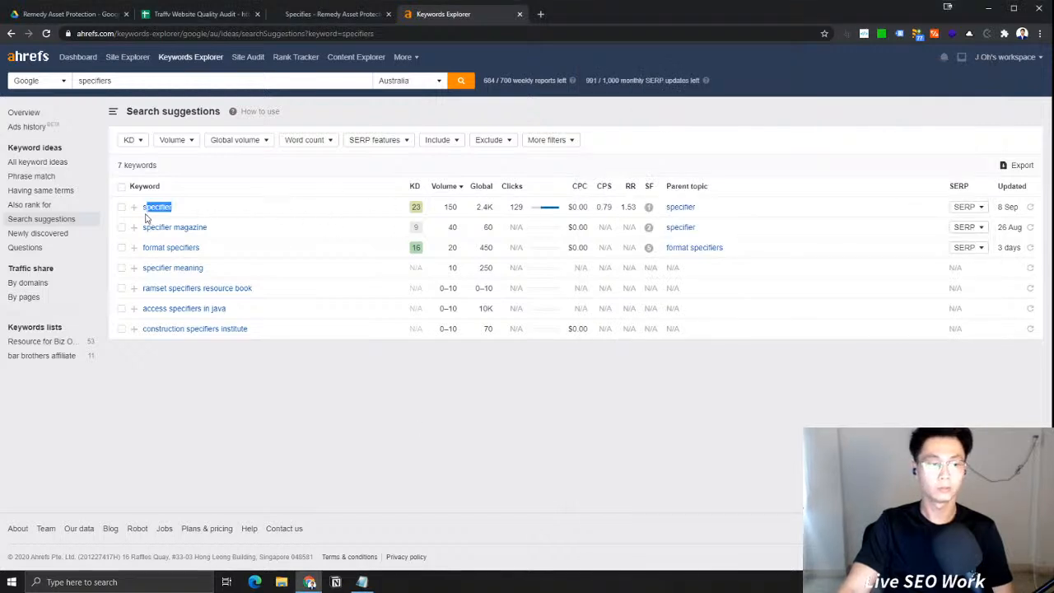
click(362, 582)
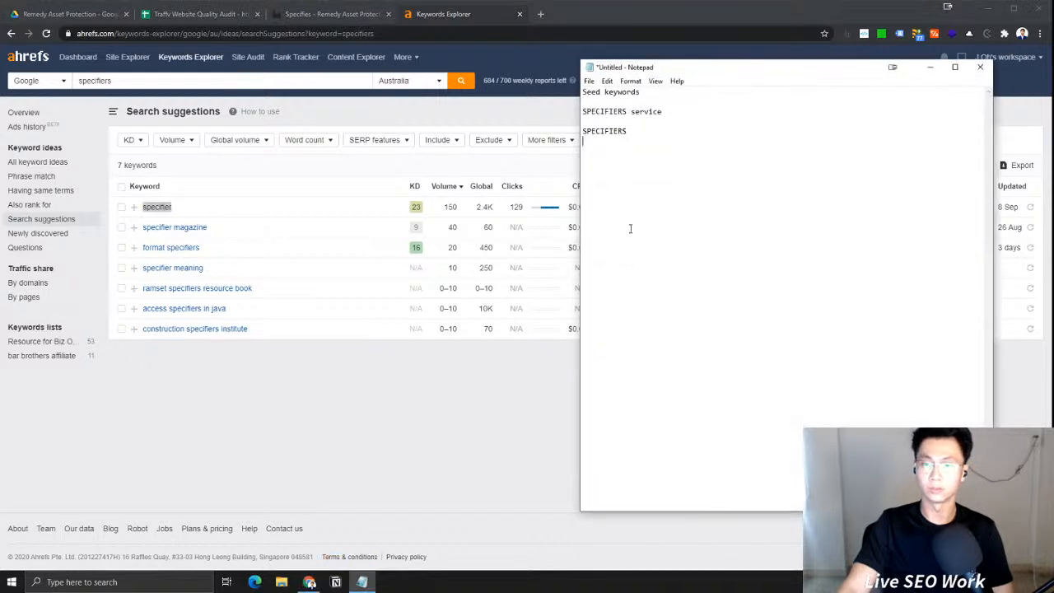
click(394, 424)
click(958, 206)
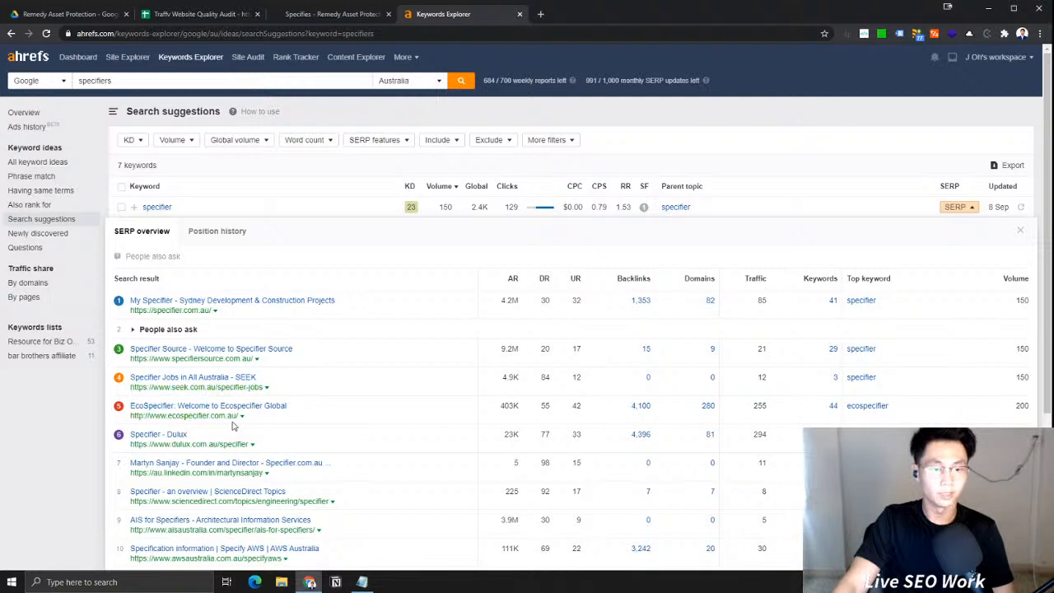
click(948, 206)
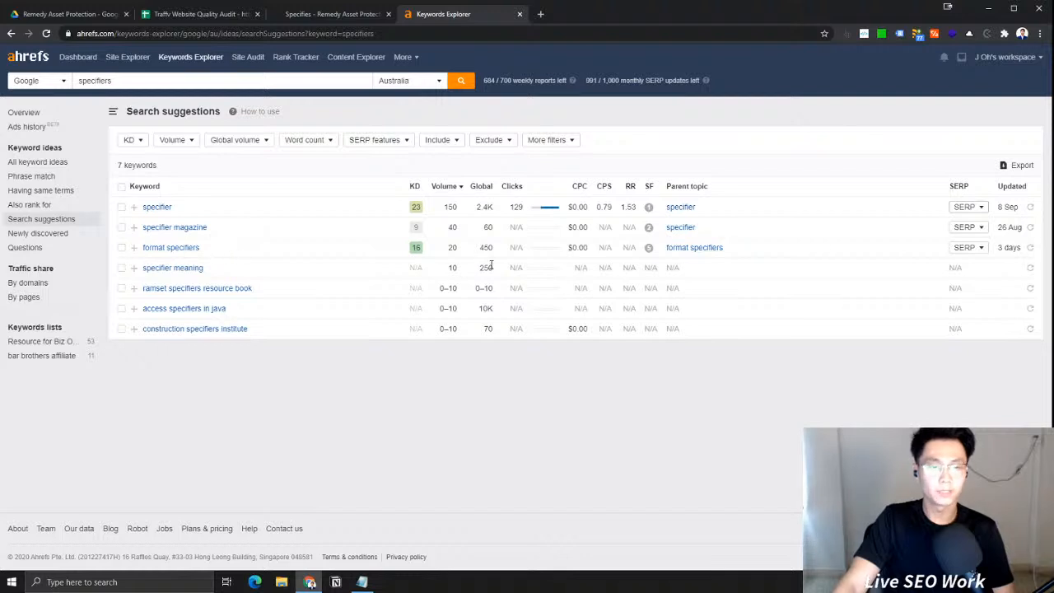
Check the search intent of "format specifiers" by viewing its SERP overview and the GeeksforGeeks and freeCodeCamp results, then close them
click(970, 248)
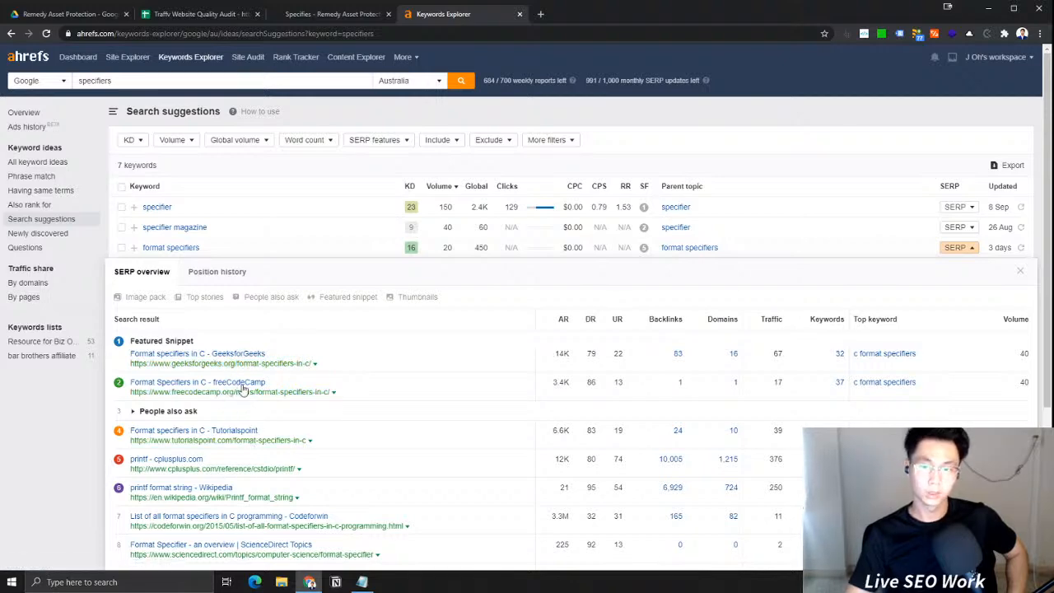
scroll(235, 391, down, 2)
click(245, 246)
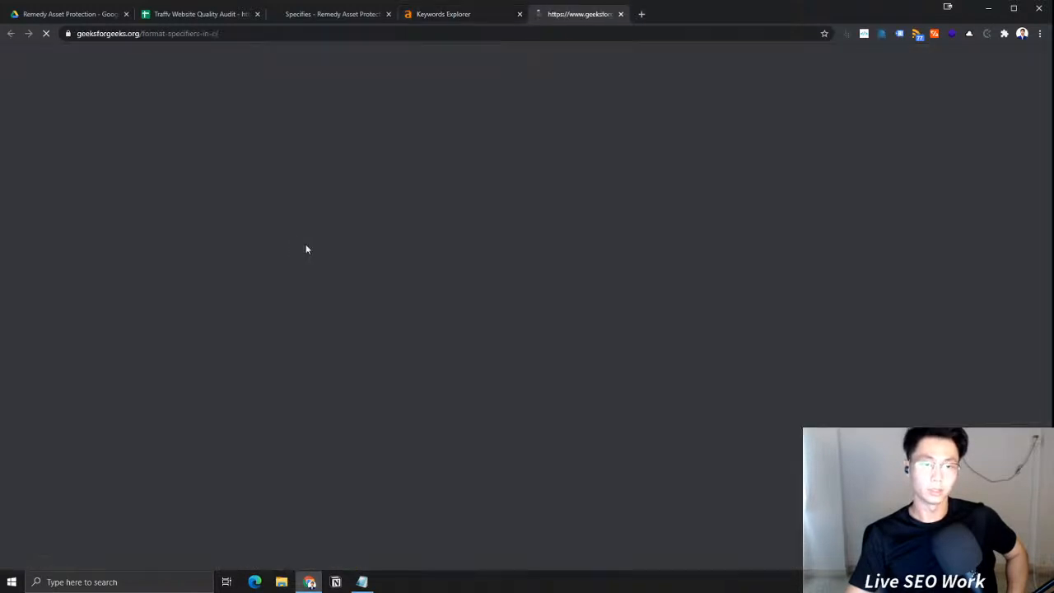
click(448, 15)
click(249, 284)
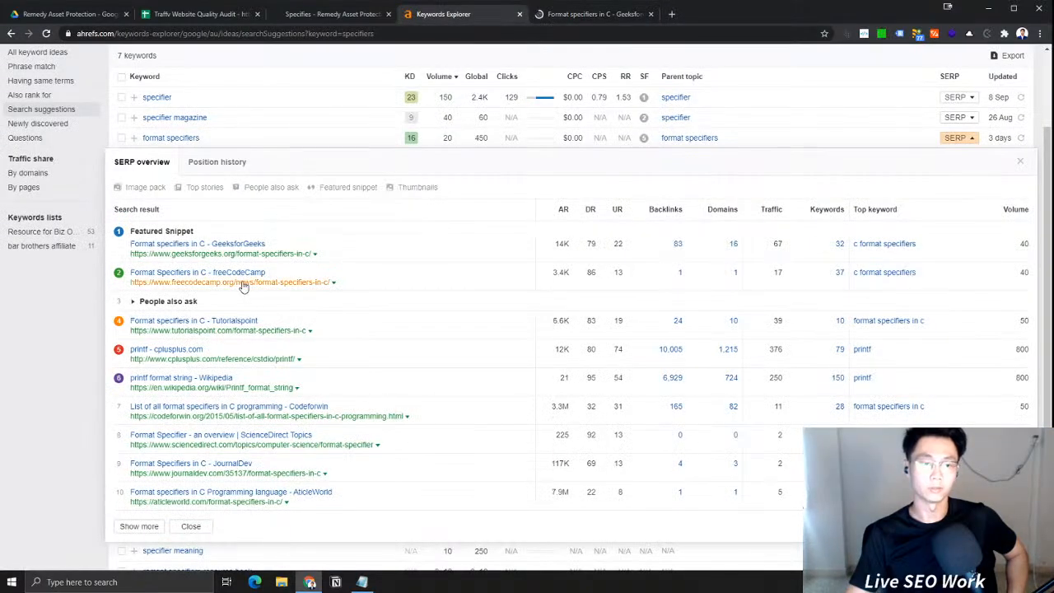
click(706, 14)
drag(227, 243, 506, 244)
click(781, 14)
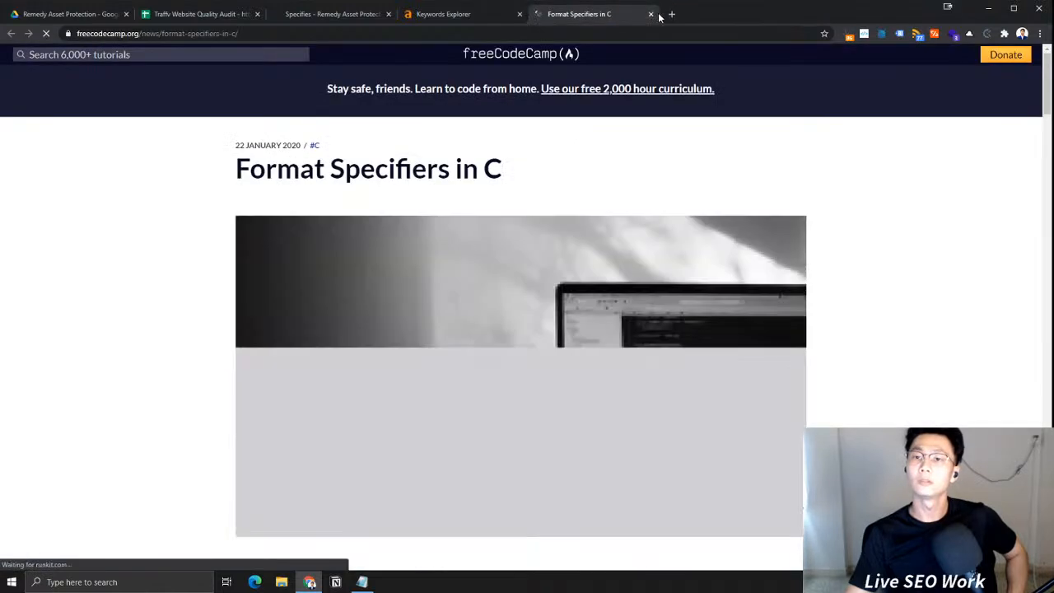
click(651, 14)
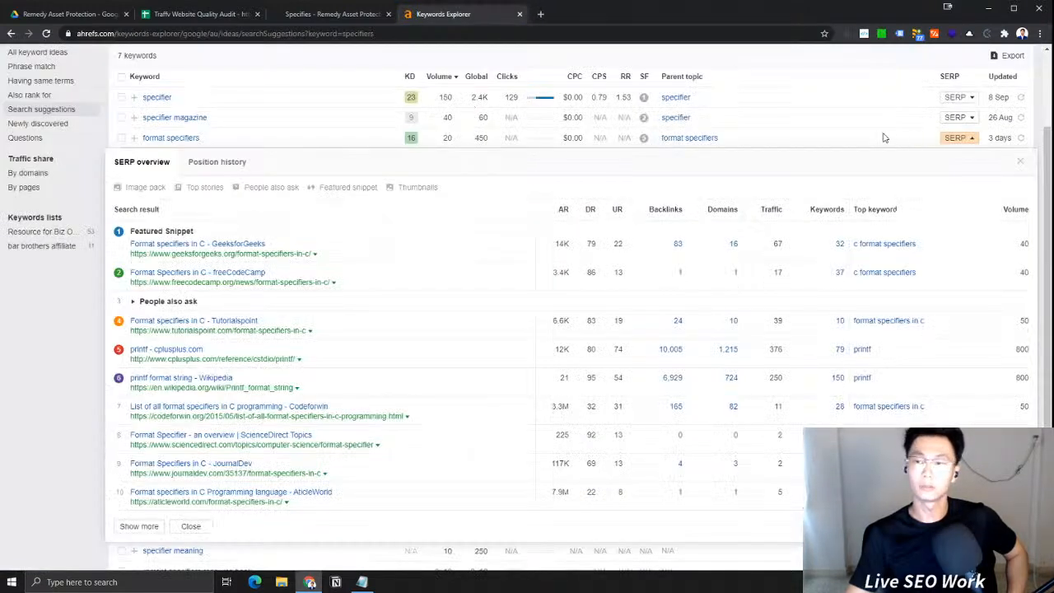
click(954, 138)
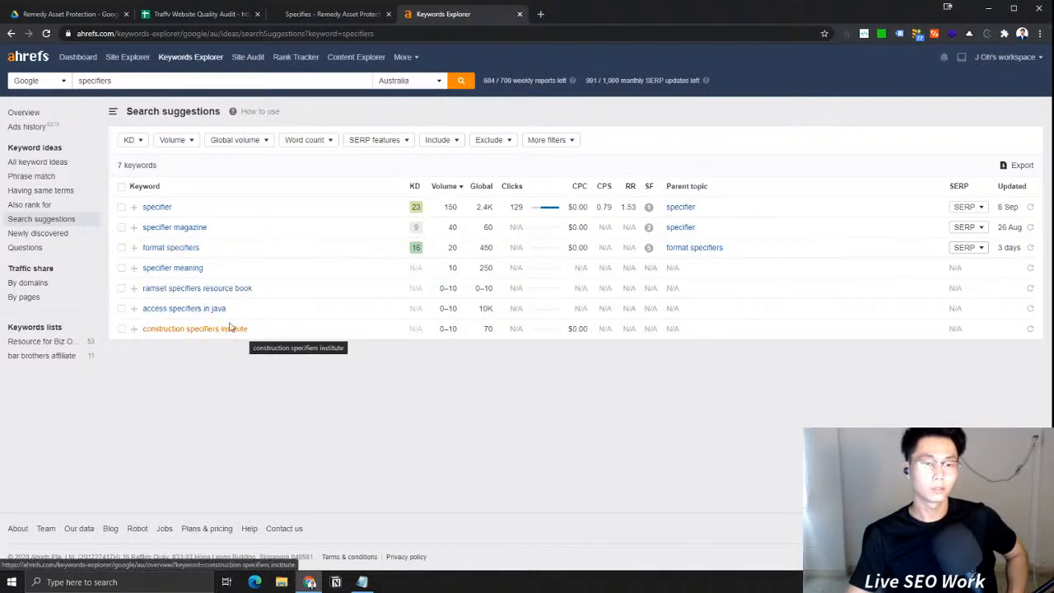
From the also-rank-for keywords, inspect the SERP overview for "dulux specifier" and the dulux.com.au/specifier page, then close both
click(50, 206)
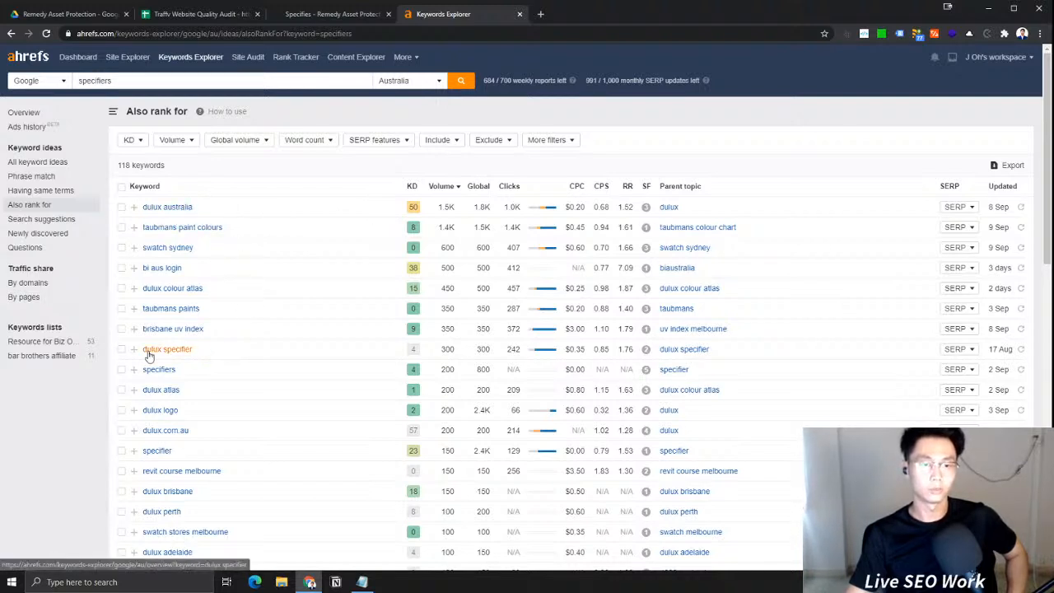
click(958, 349)
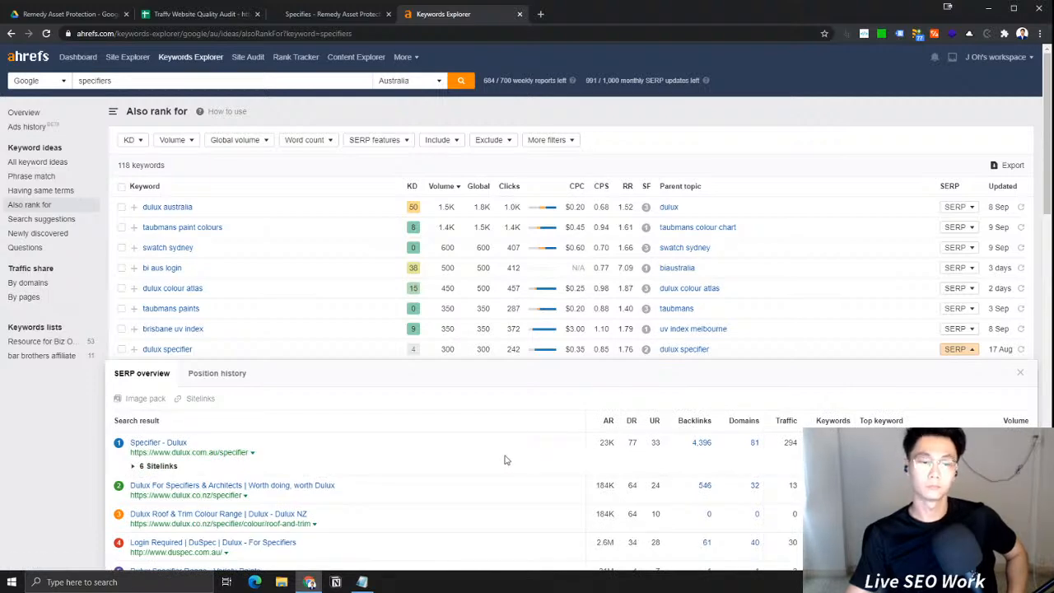
scroll(504, 459, down, 2)
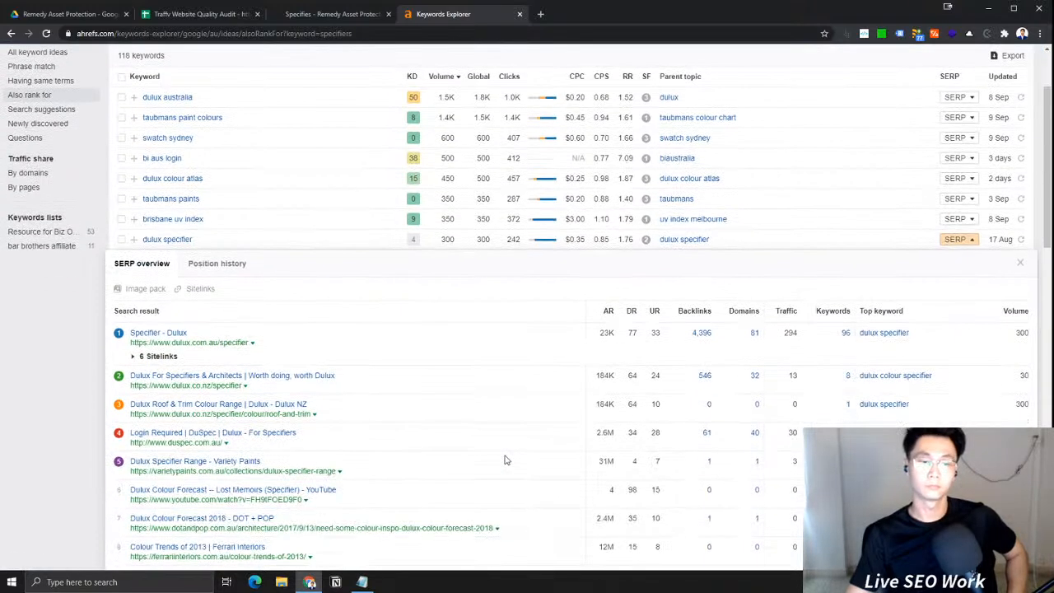
click(189, 343)
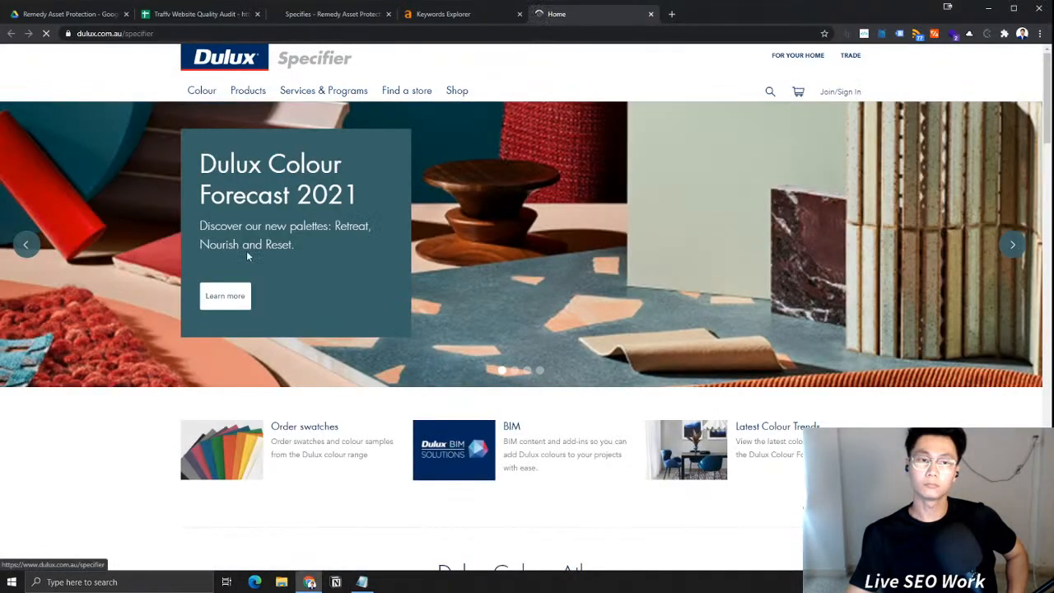
scroll(579, 248, down, 3)
scroll(580, 248, up, 3)
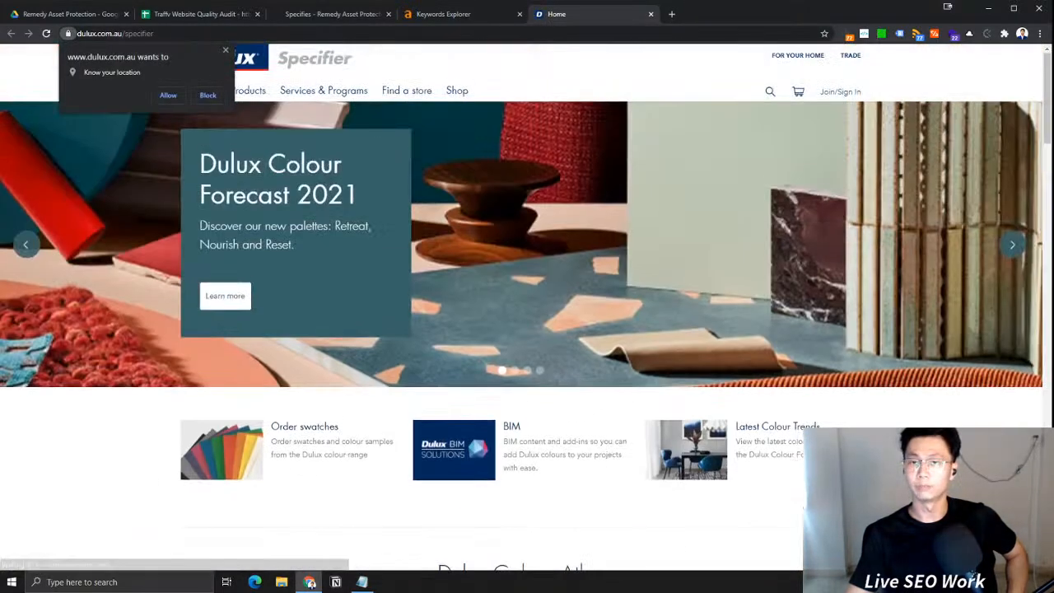
click(651, 14)
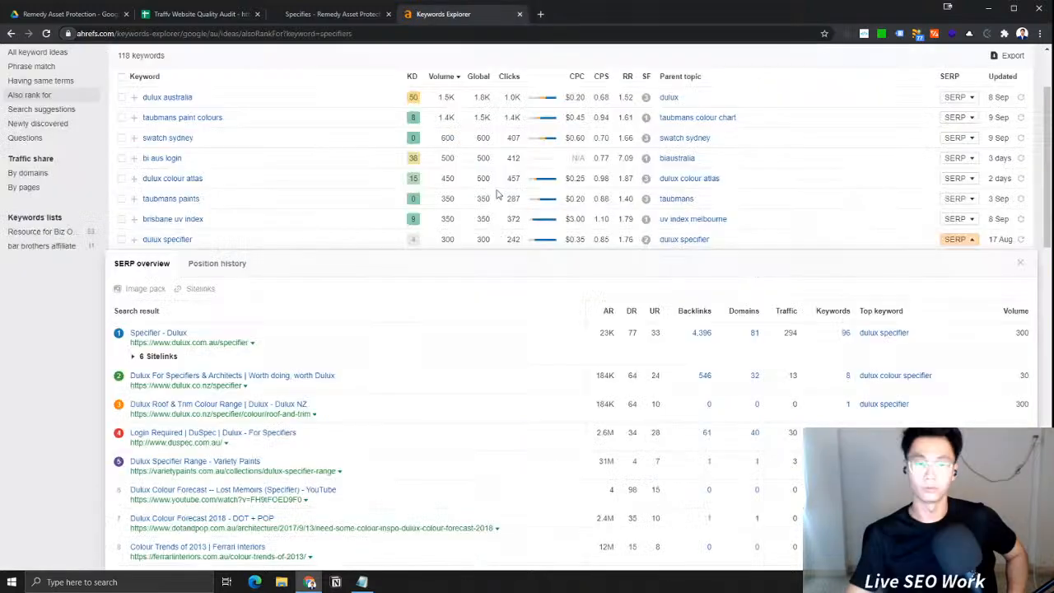
click(955, 240)
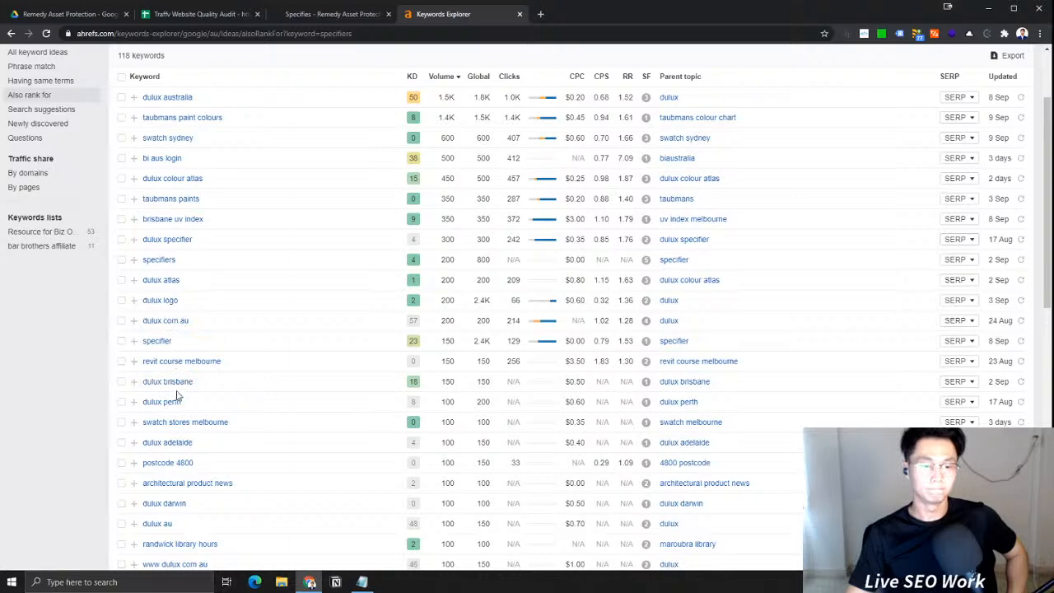
Review the rest of the also-rank-for keywords for "specifiers" and continue to page 2, looking for terms relevant to the specifiers page
scroll(229, 433, down, 1)
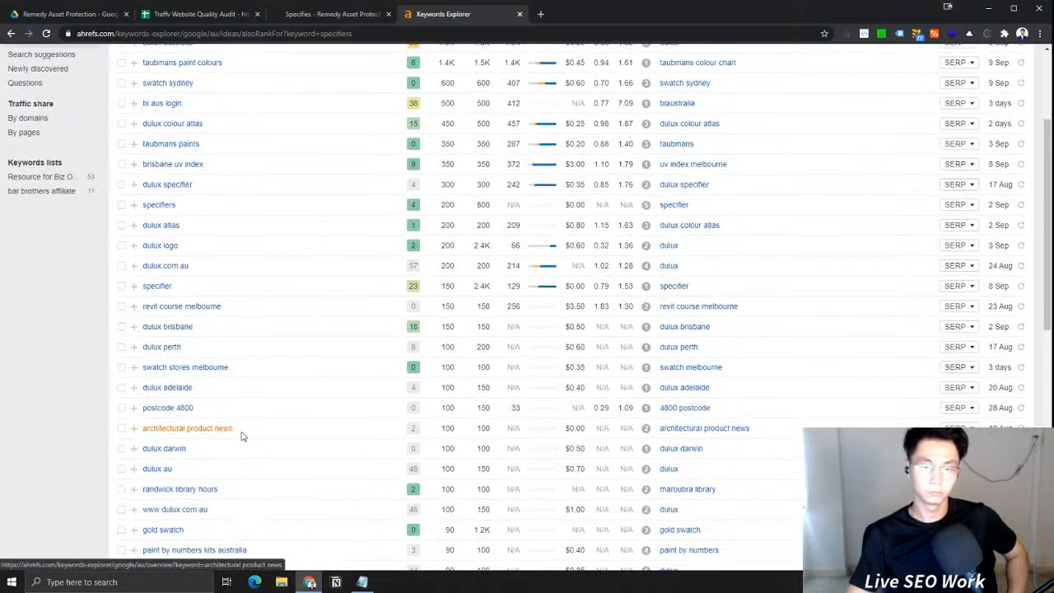
scroll(247, 461, down, 2)
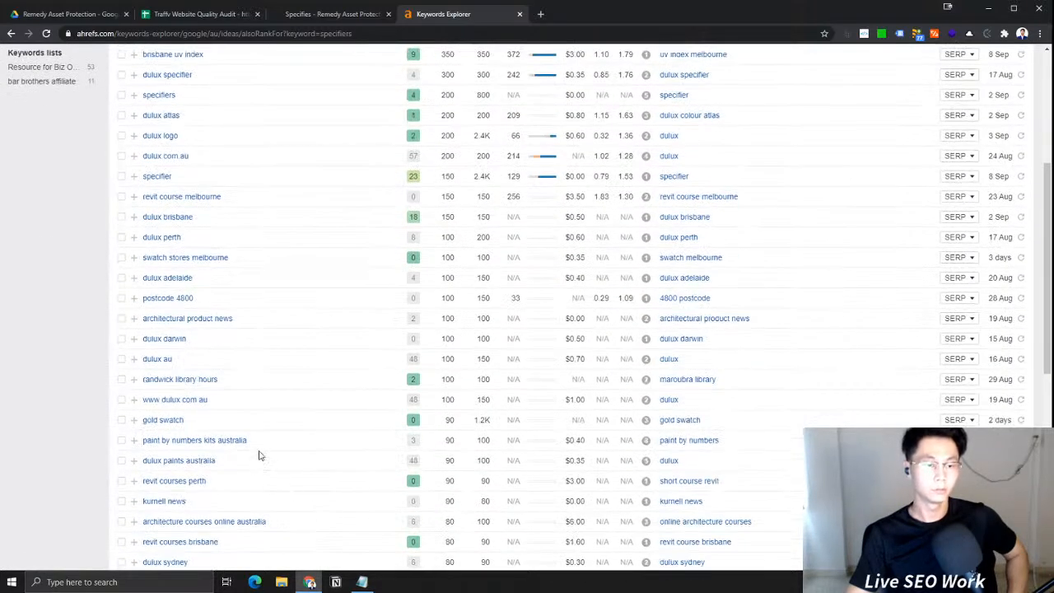
scroll(258, 455, down, 3)
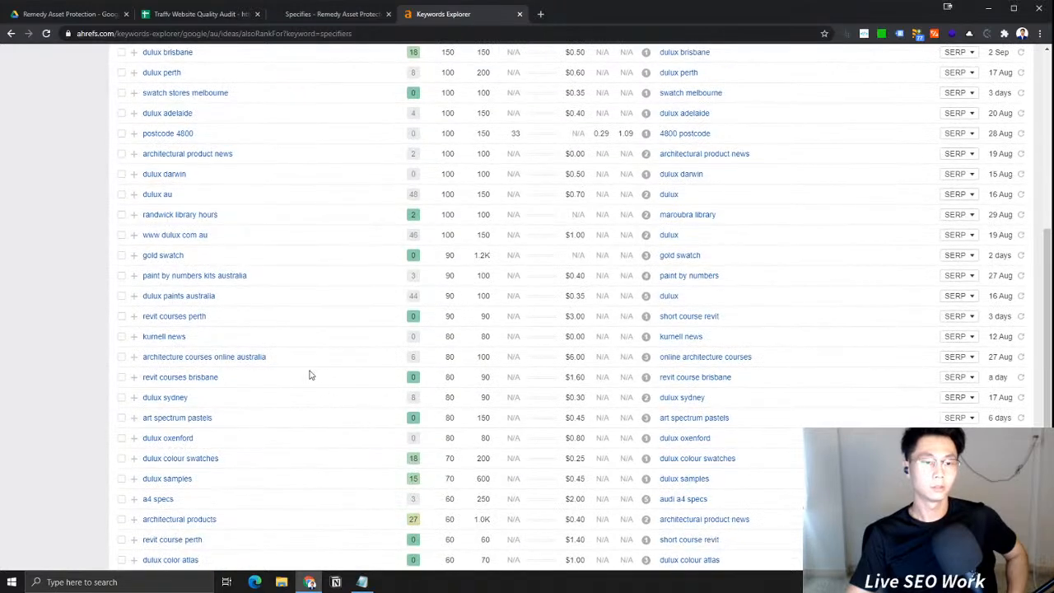
scroll(253, 385, down, 1)
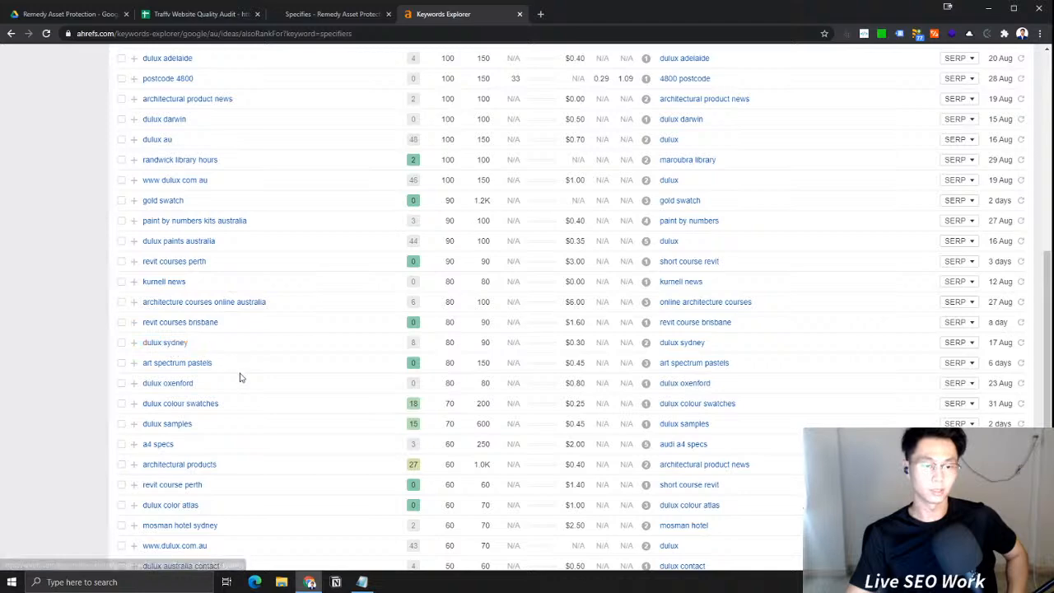
scroll(274, 420, down, 2)
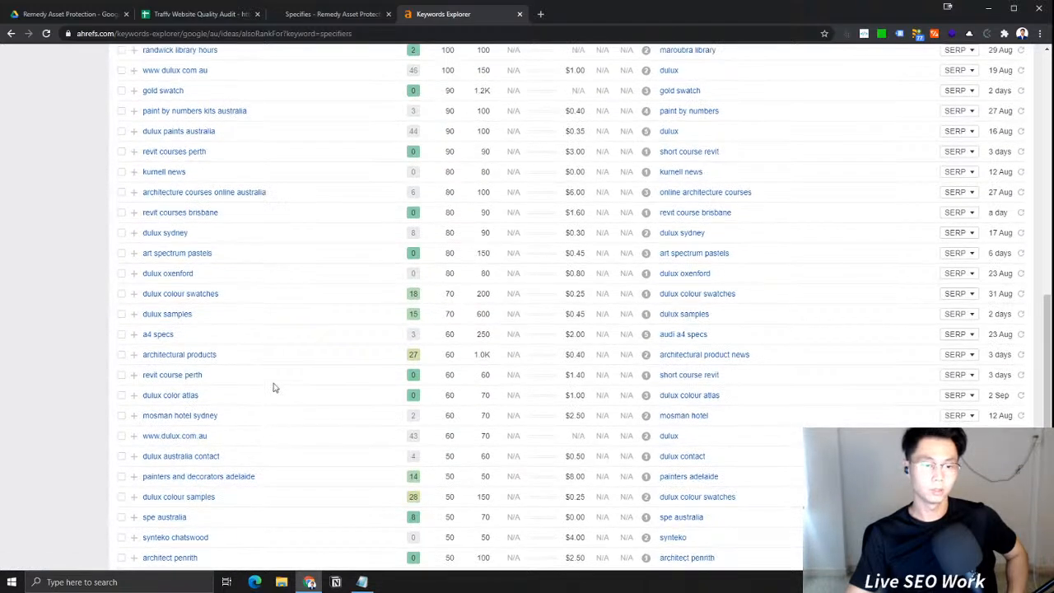
scroll(203, 415, down, 2)
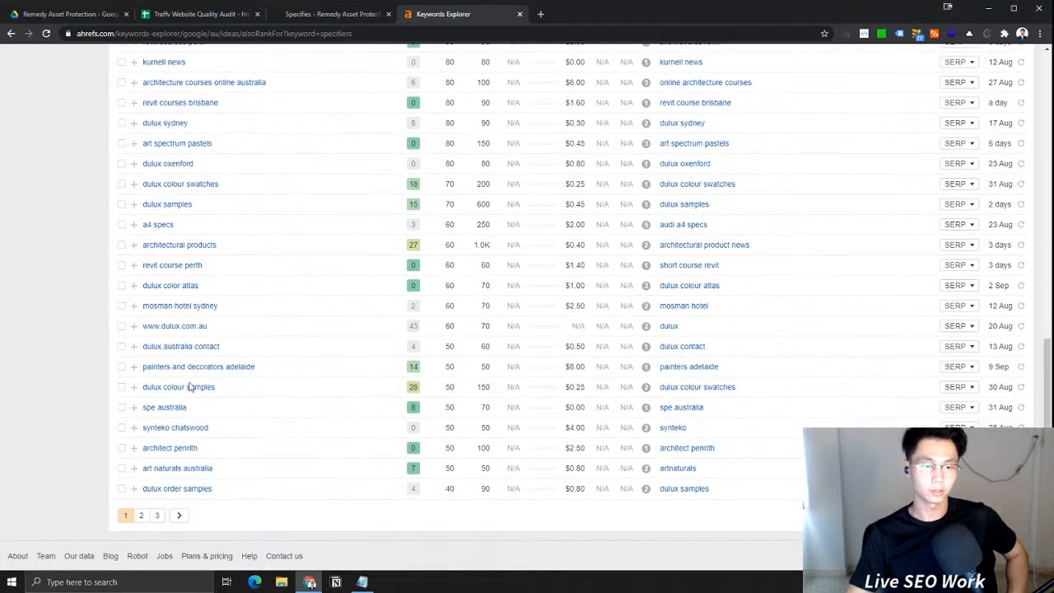
click(178, 515)
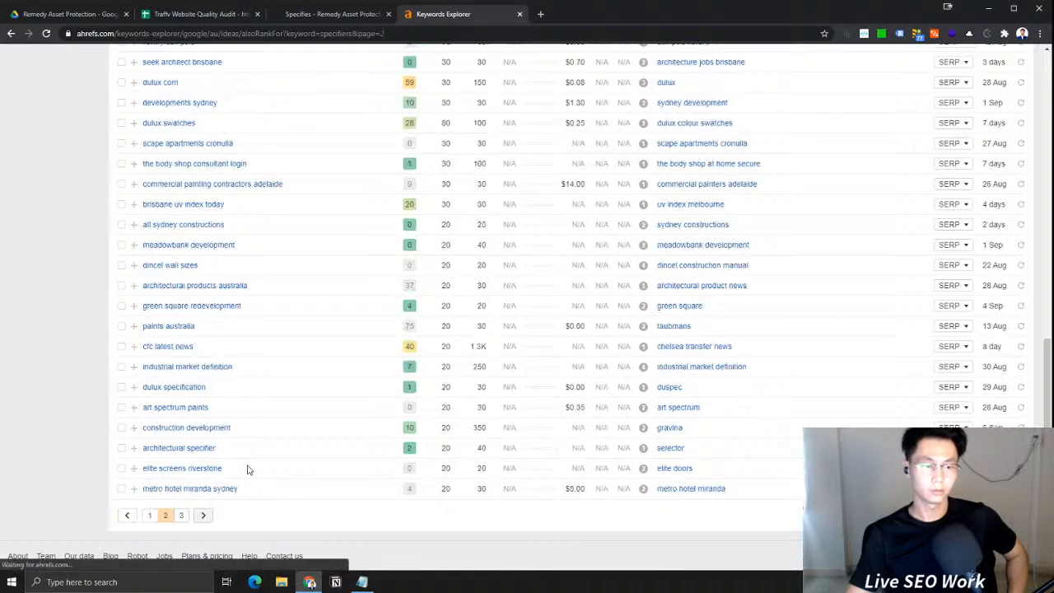
scroll(330, 471, up, 5)
scroll(329, 466, up, 4)
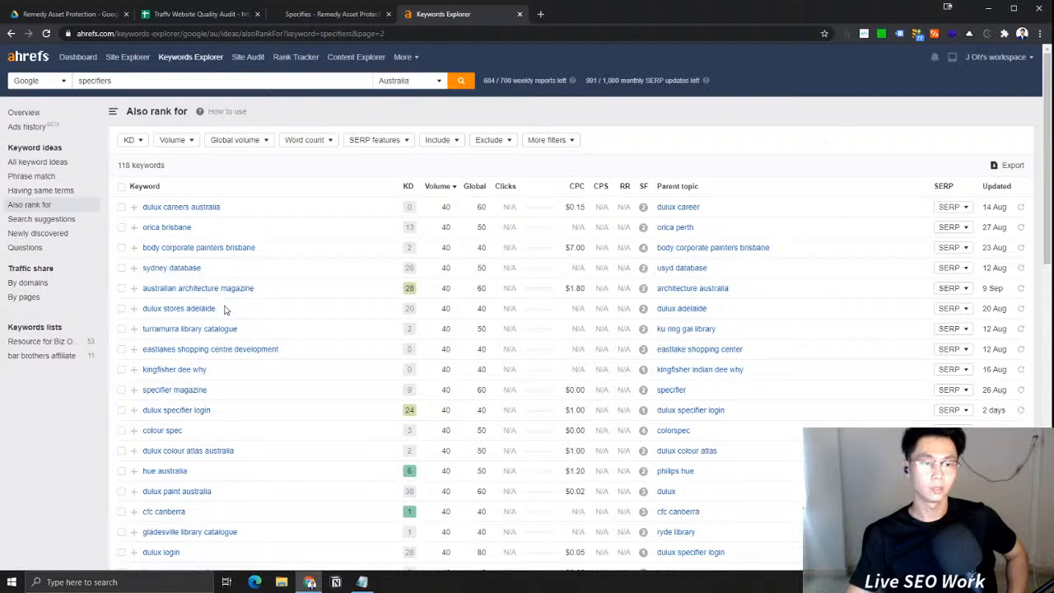
Review page 2 of the also-rank-for keywords for "specifiers", looking for terms relevant to the specifiers page
scroll(299, 322, down, 1)
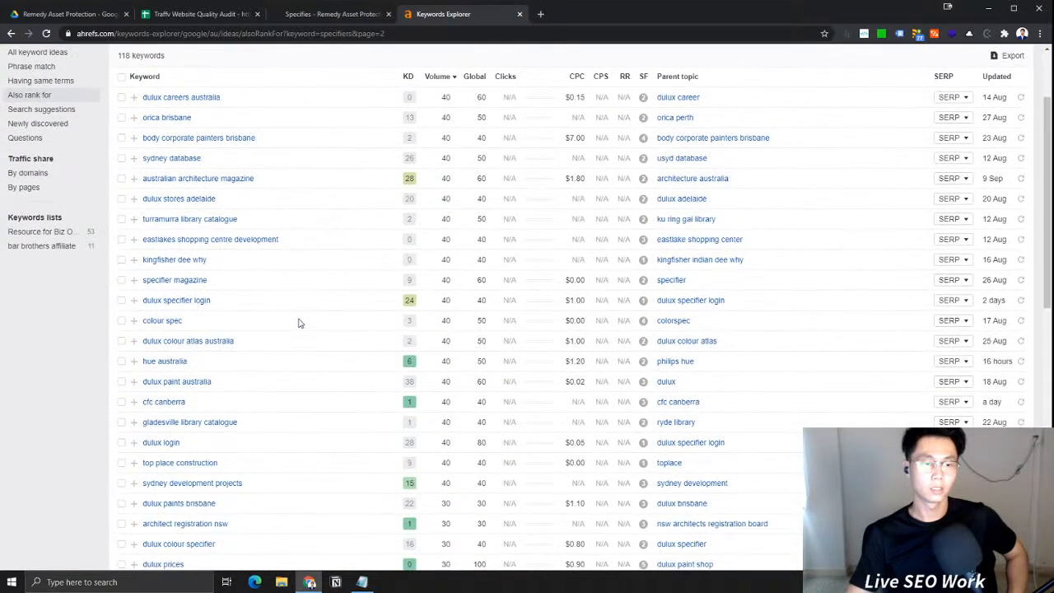
scroll(299, 323, down, 1)
scroll(298, 322, down, 1)
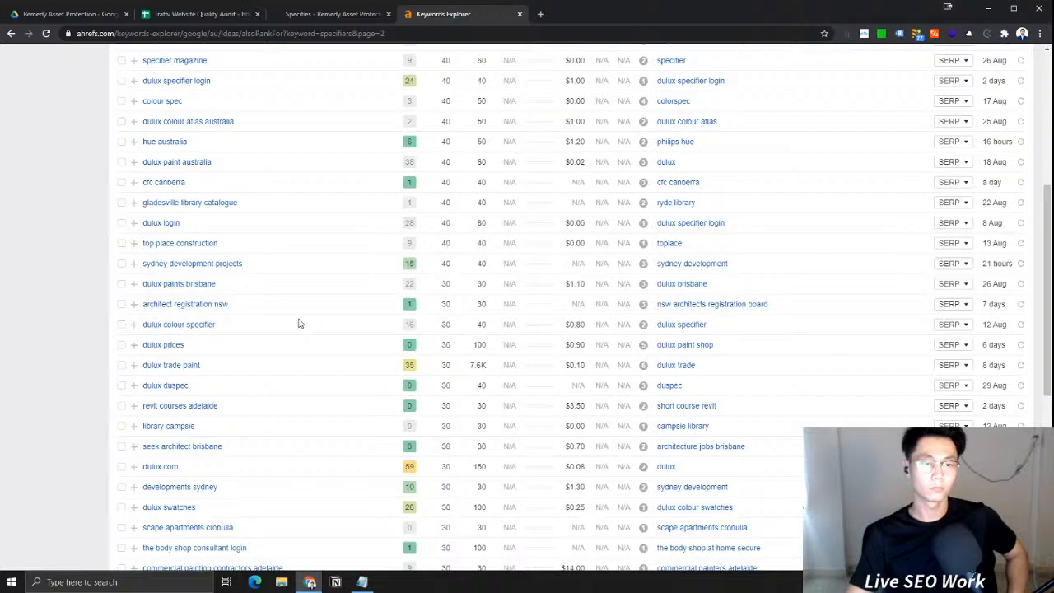
scroll(298, 322, down, 2)
scroll(299, 322, down, 1)
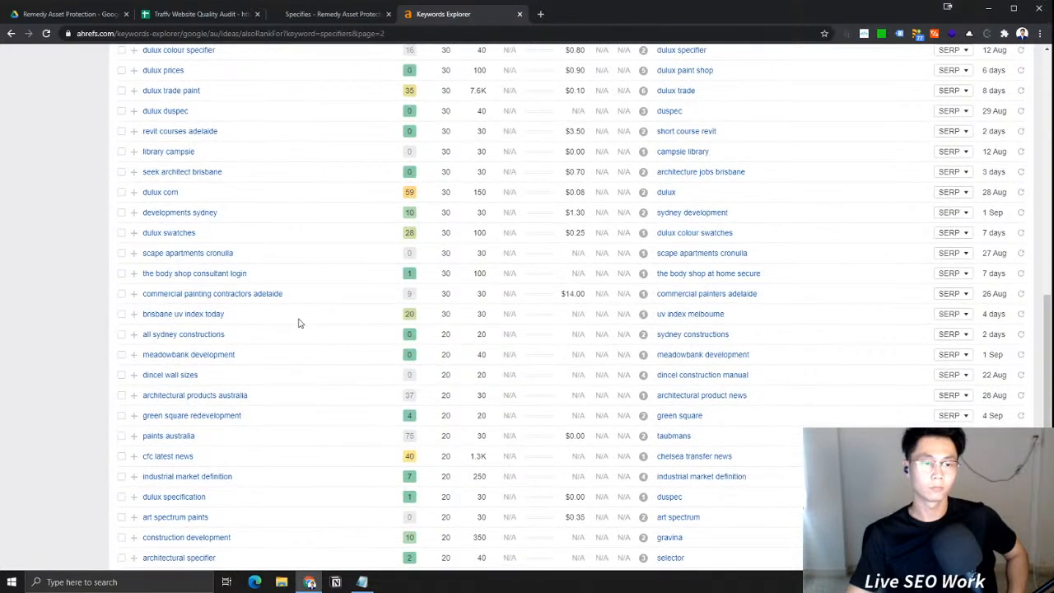
scroll(298, 323, down, 2)
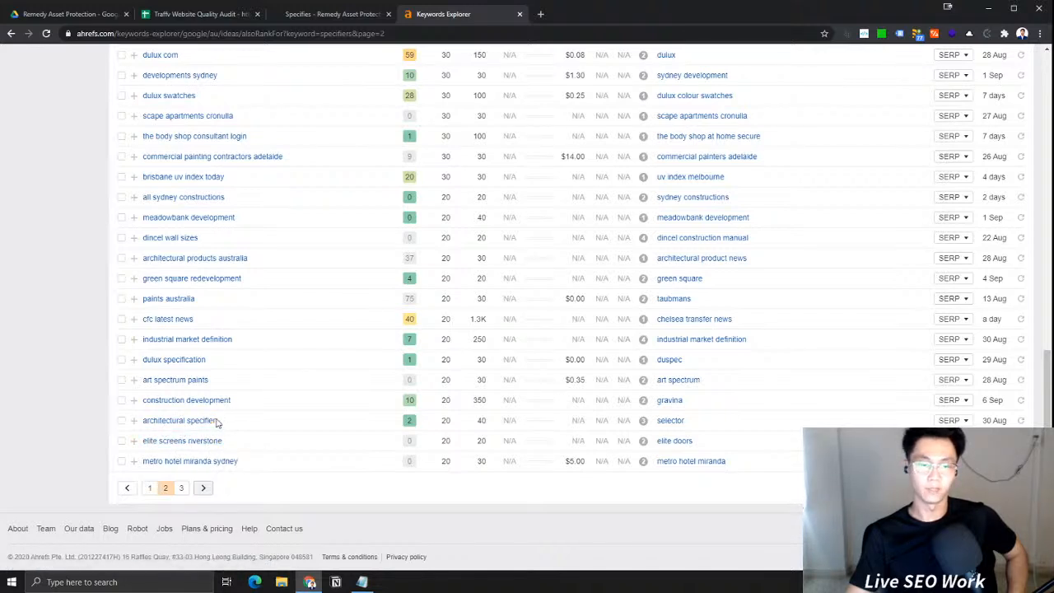
Inspect the SERP overview for "architectural specifier", collapse it, and glance at the seed keywords in the Notepad notes
click(952, 420)
scroll(359, 439, down, 2)
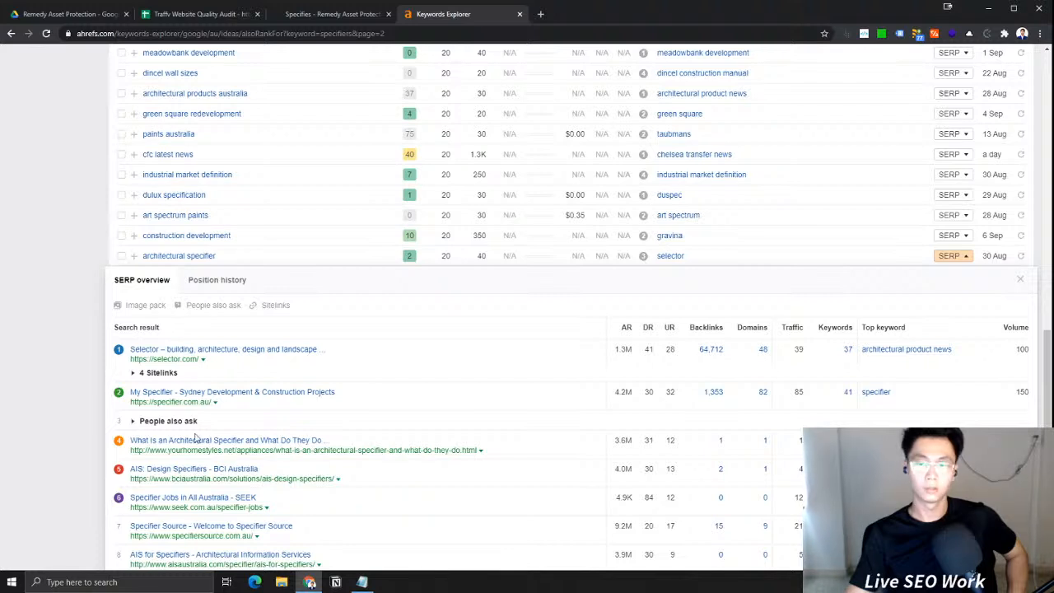
click(965, 261)
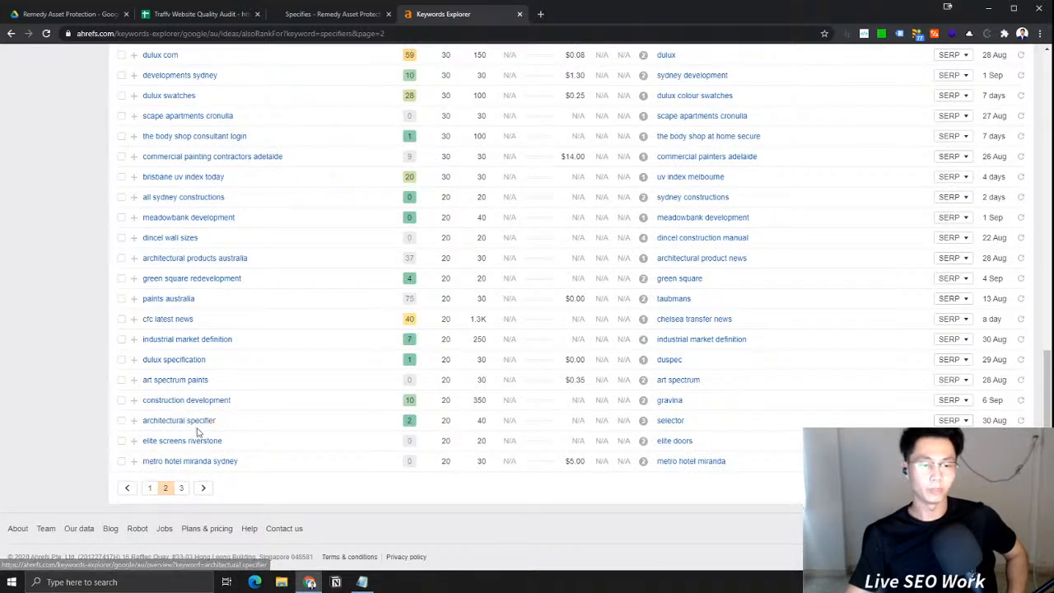
drag(736, 422, 658, 423)
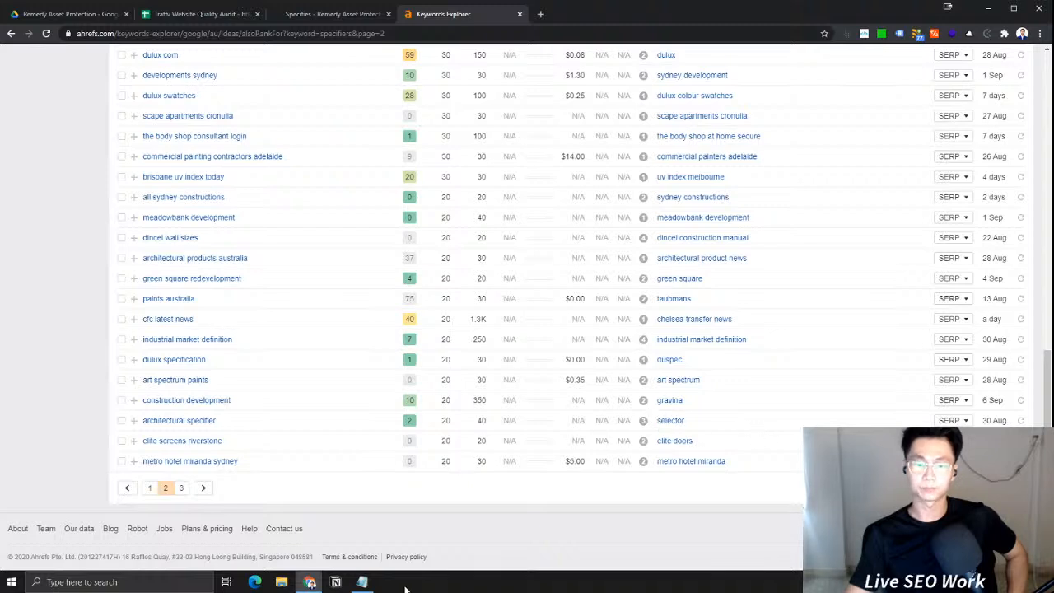
click(362, 582)
drag(636, 130, 582, 132)
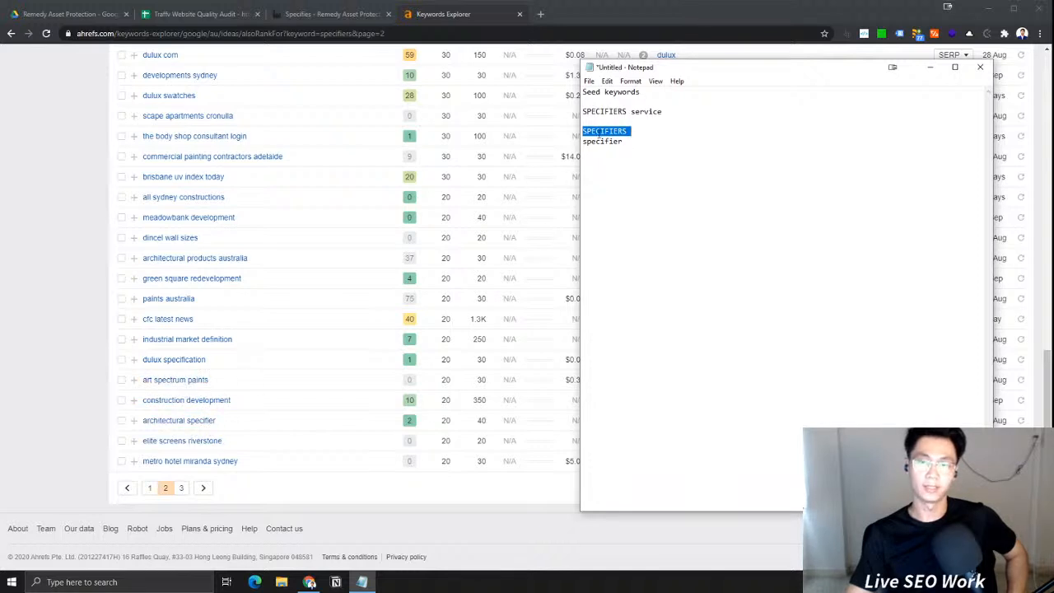
click(88, 384)
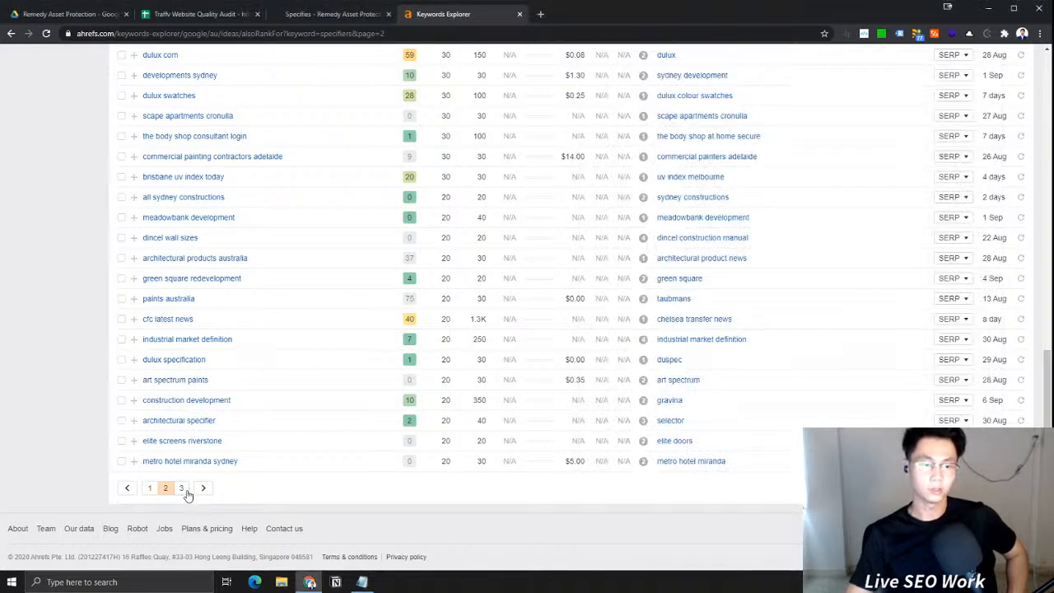
Check page 3 of the also-rank-for keywords, as well as the same-terms and phrase-match ideas for "specifiers"
click(181, 487)
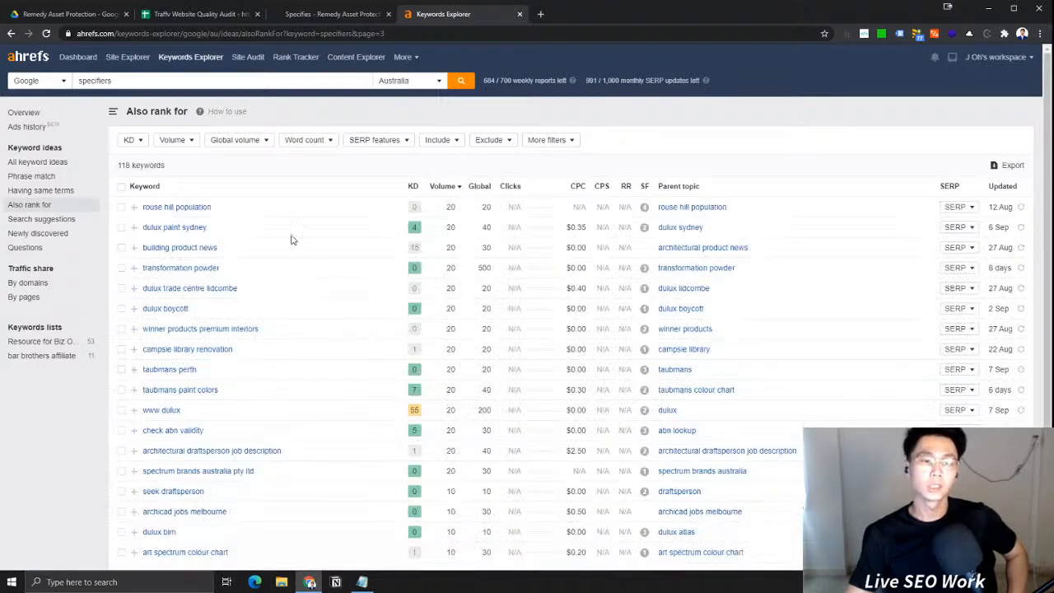
scroll(318, 263, down, 3)
scroll(143, 290, up, 3)
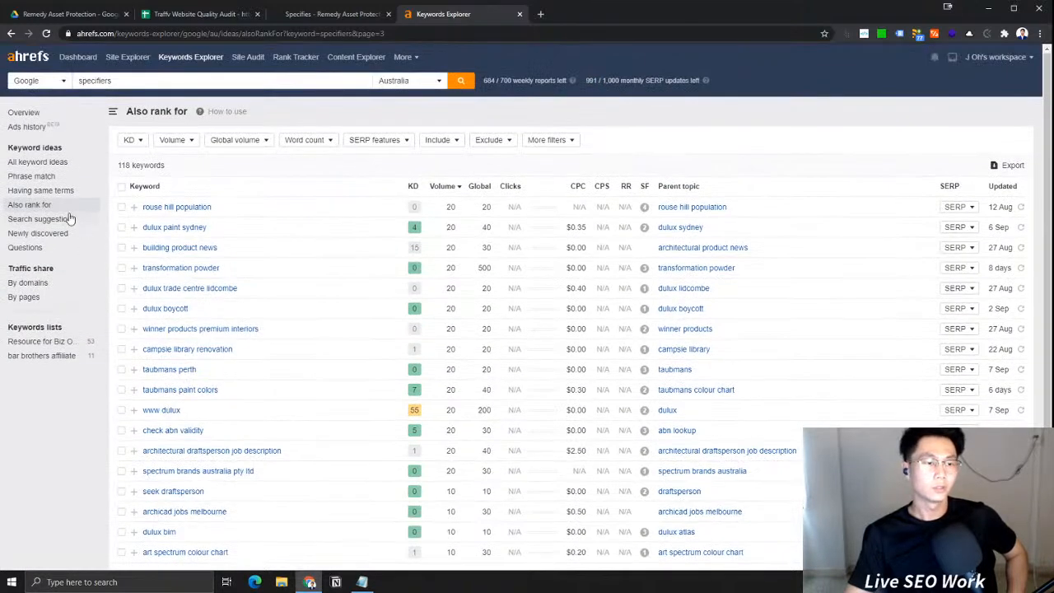
click(41, 190)
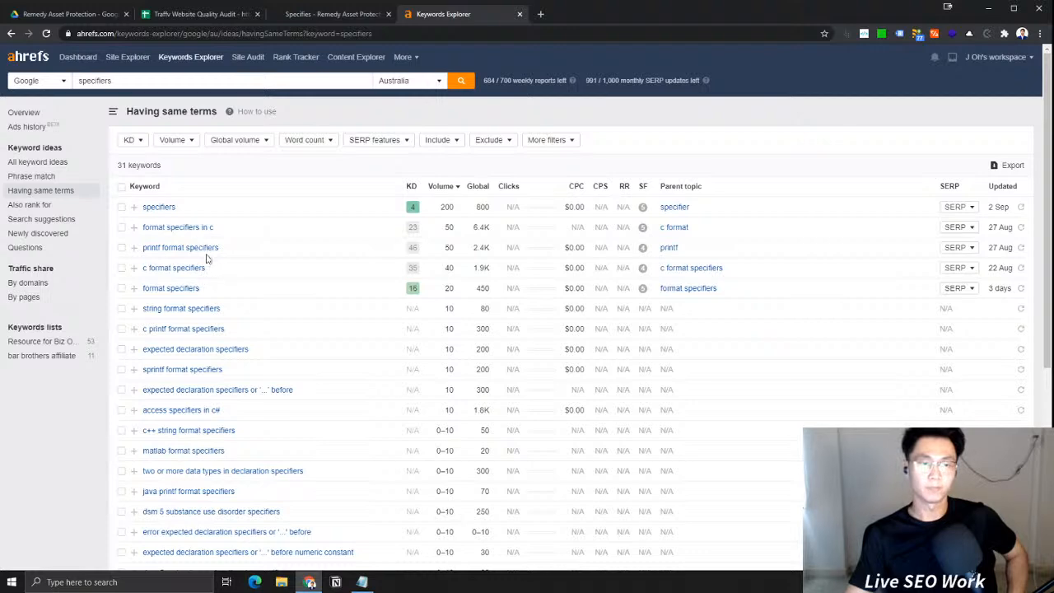
click(52, 175)
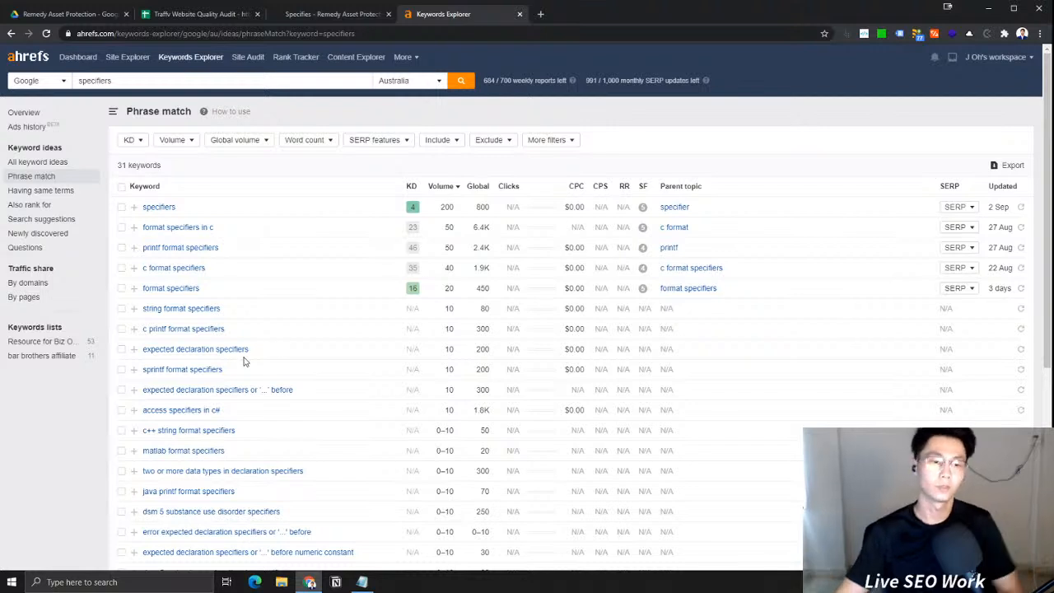
Copy the seed keywords "SPECIFIERS" and "specifier" from the Notepad notes and look both up together in Keywords Explorer for Australia
click(362, 582)
click(650, 137)
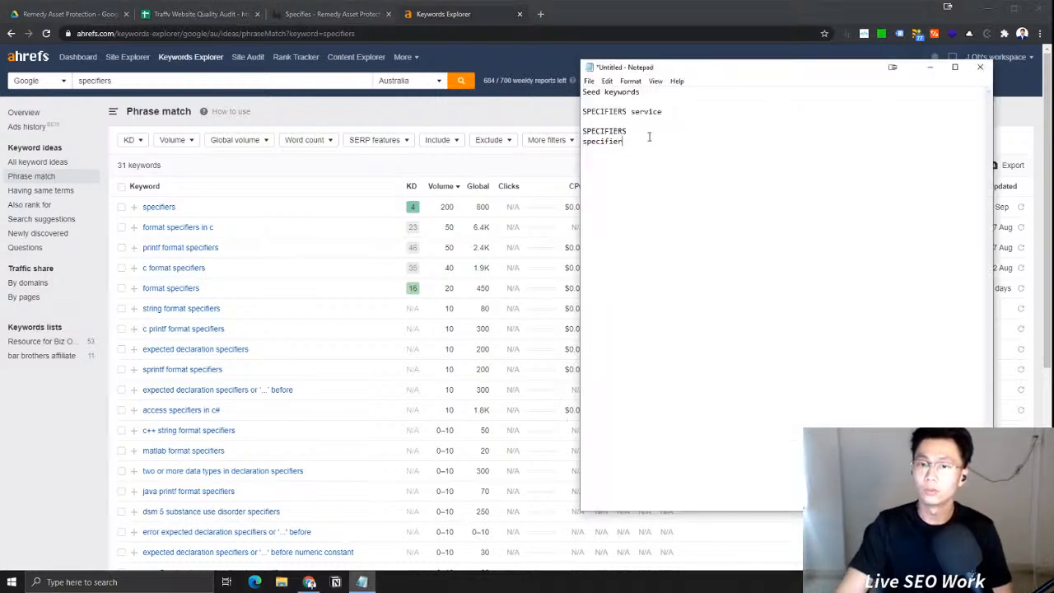
drag(632, 139, 570, 131)
key(ctrl+c)
click(194, 62)
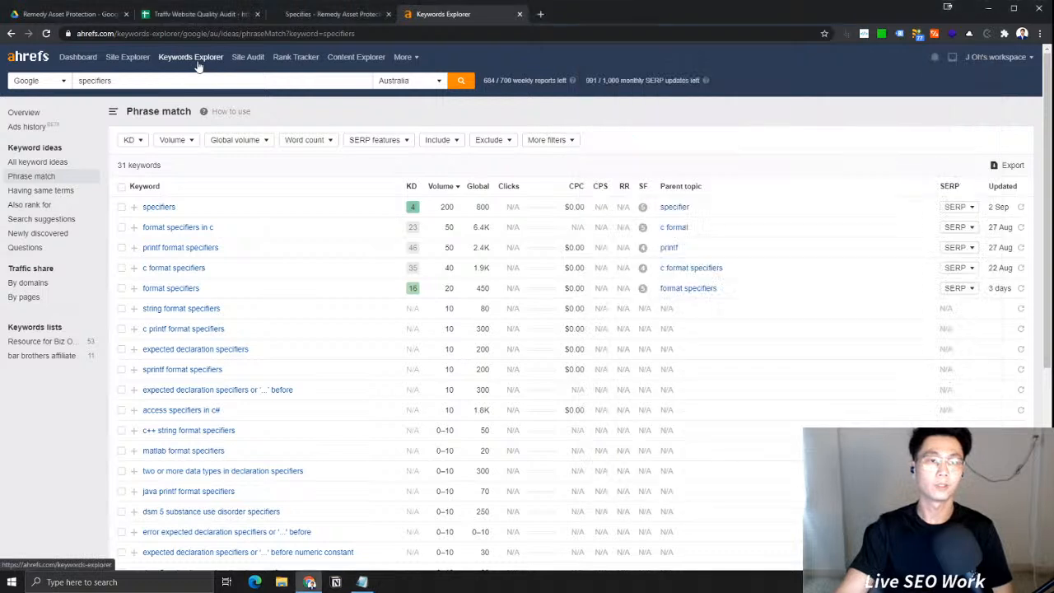
key(ctrl+v)
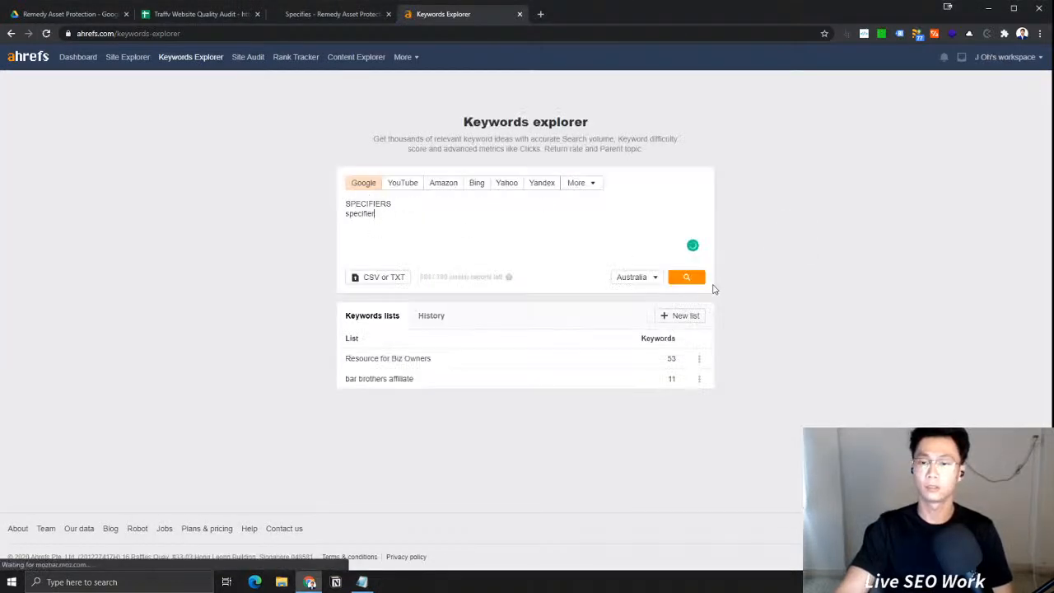
click(688, 277)
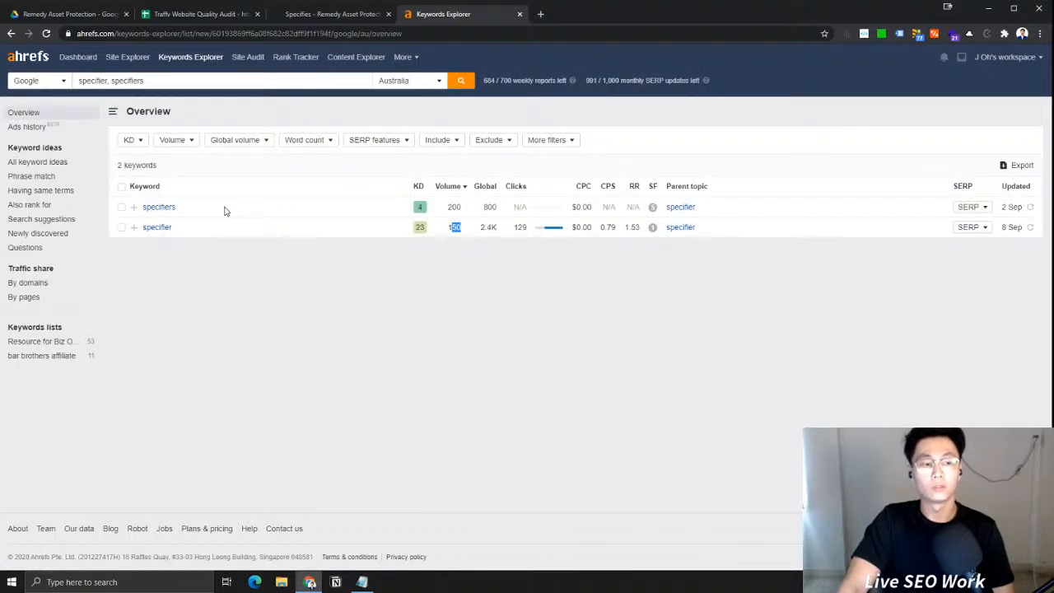
Compare the search volume and KD of "specifiers" and "specifier" in the keyword overview
drag(233, 207, 151, 206)
click(235, 209)
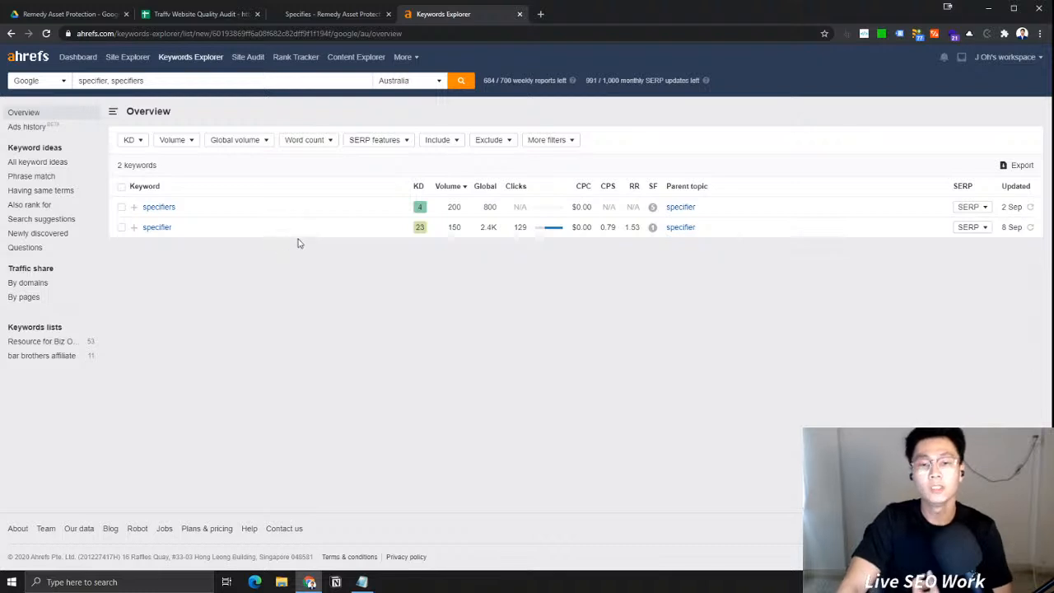
drag(450, 206, 468, 230)
click(468, 232)
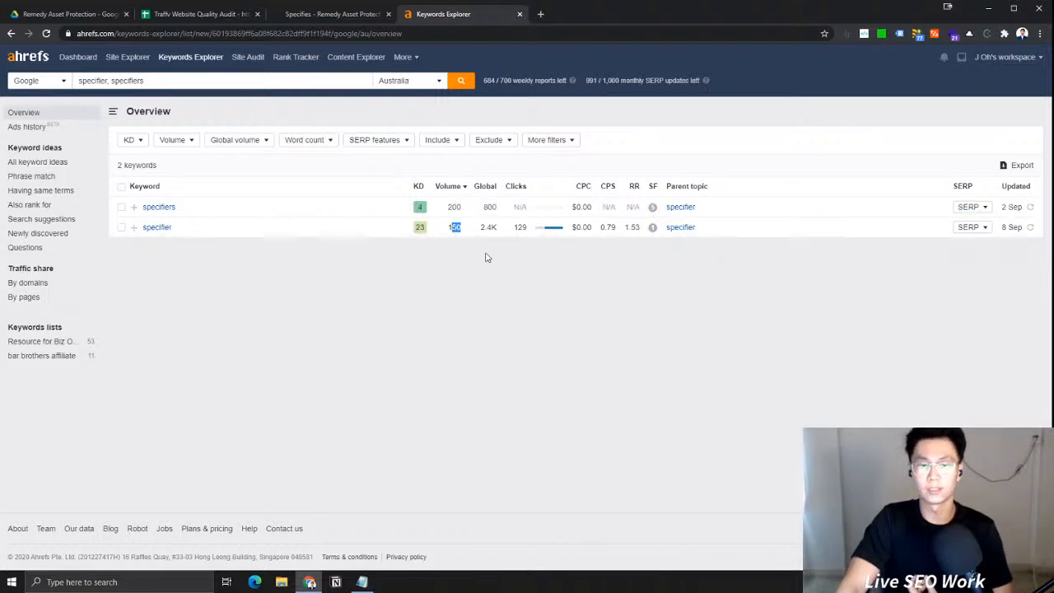
click(451, 226)
double_click(454, 207)
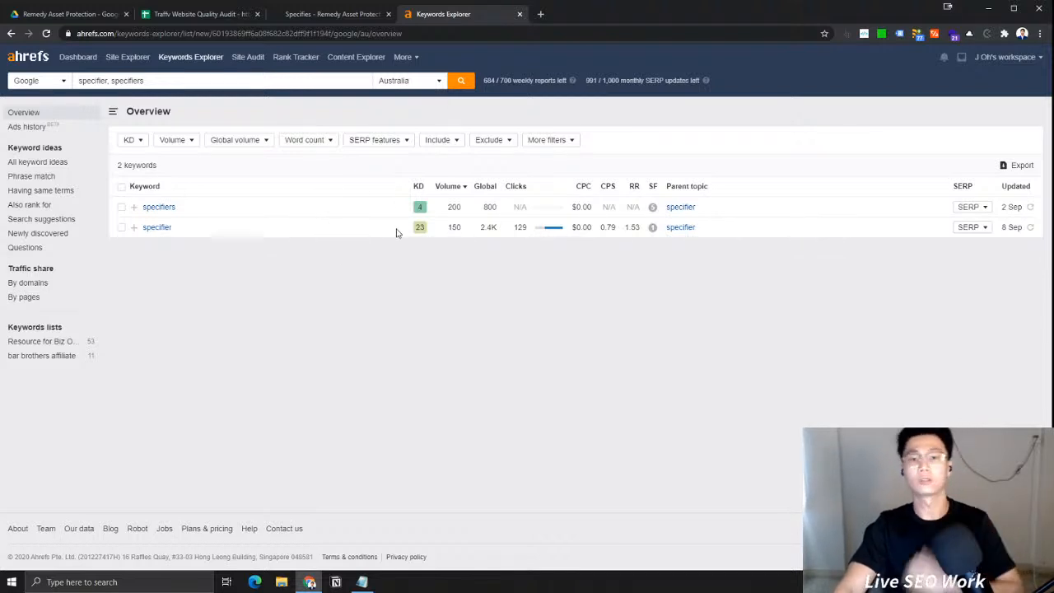
drag(176, 231, 142, 229)
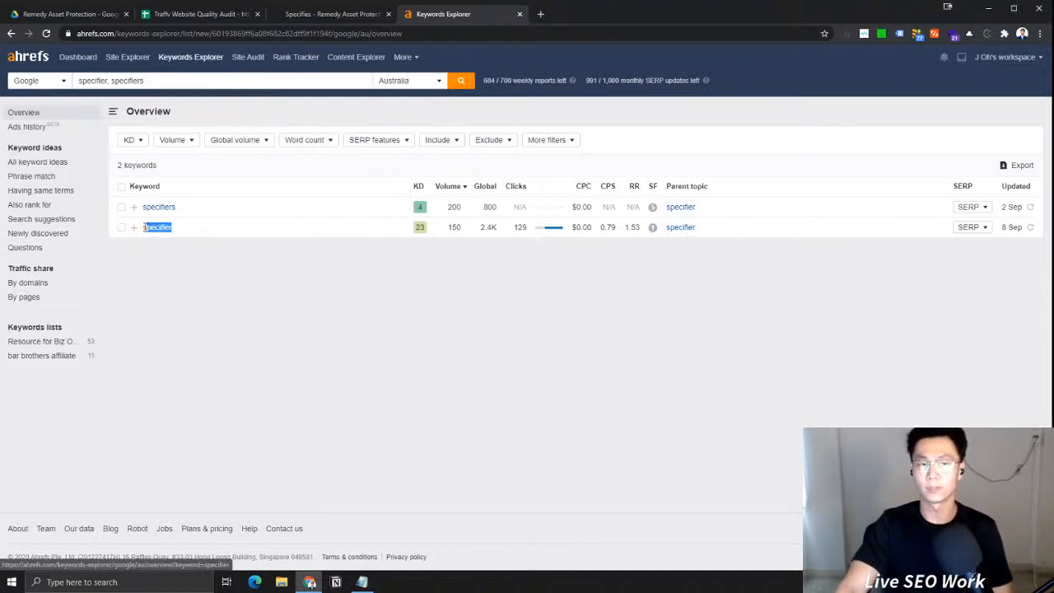
drag(434, 236, 414, 231)
drag(431, 212, 410, 211)
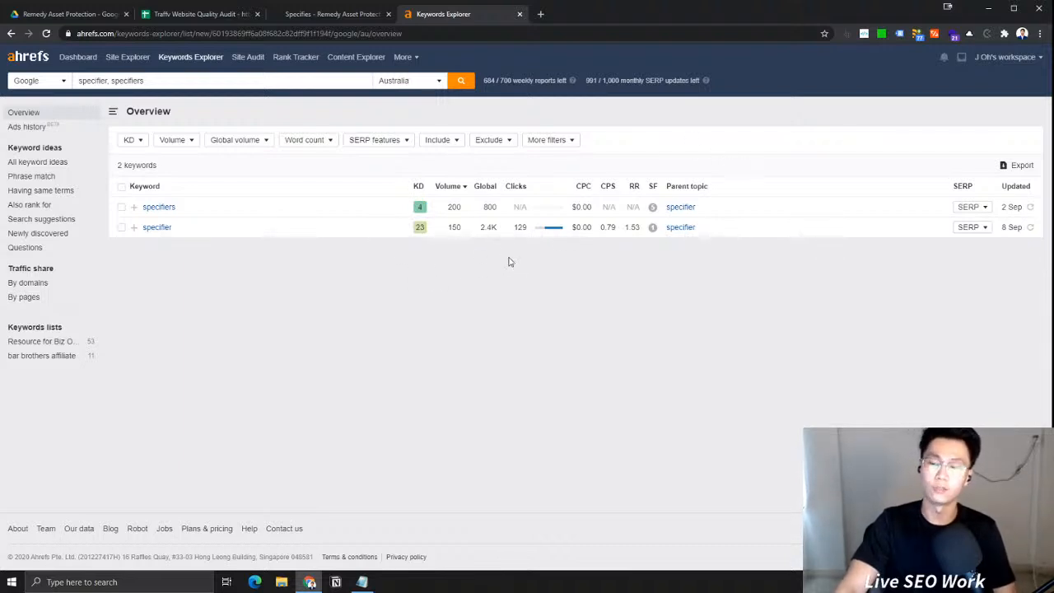
Expand the SERP overview for "specifier" and examine the DR of the ranking sites, including specifier.com.au and specifiersource.com.au
click(968, 228)
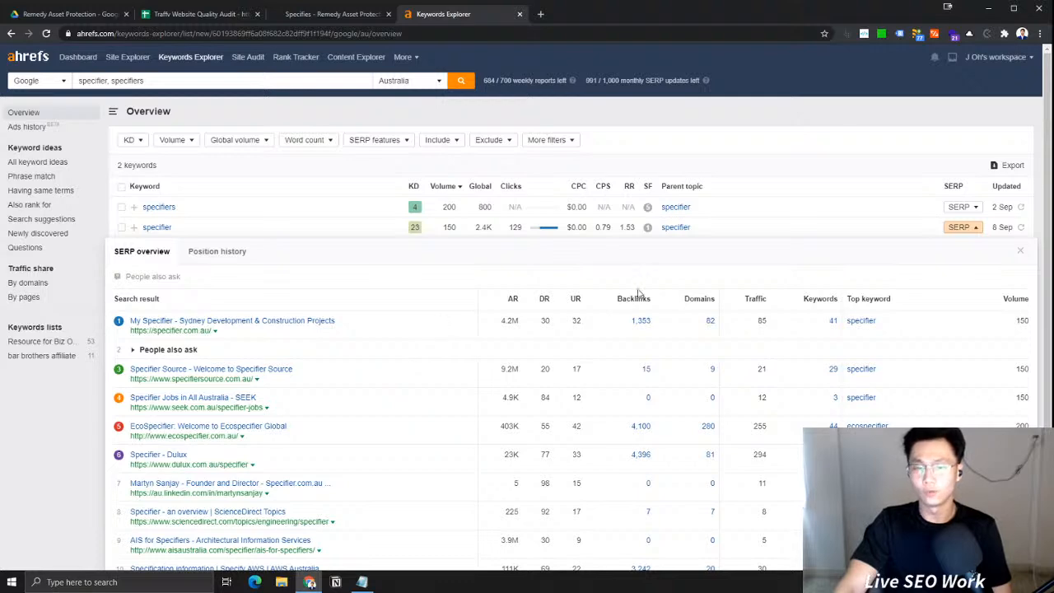
scroll(671, 299, down, 2)
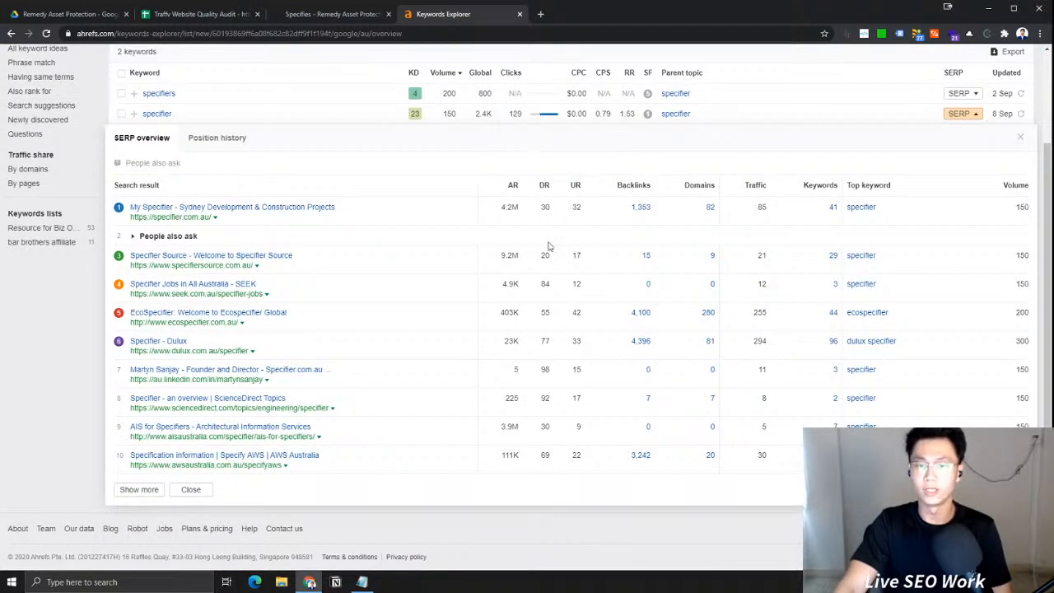
drag(554, 263, 520, 263)
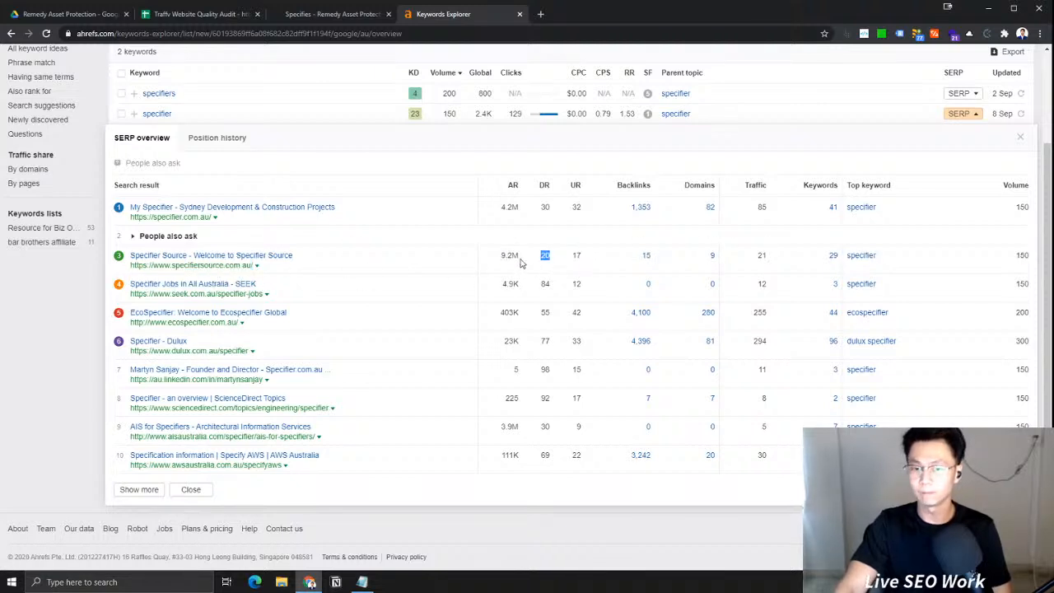
drag(553, 428, 539, 400)
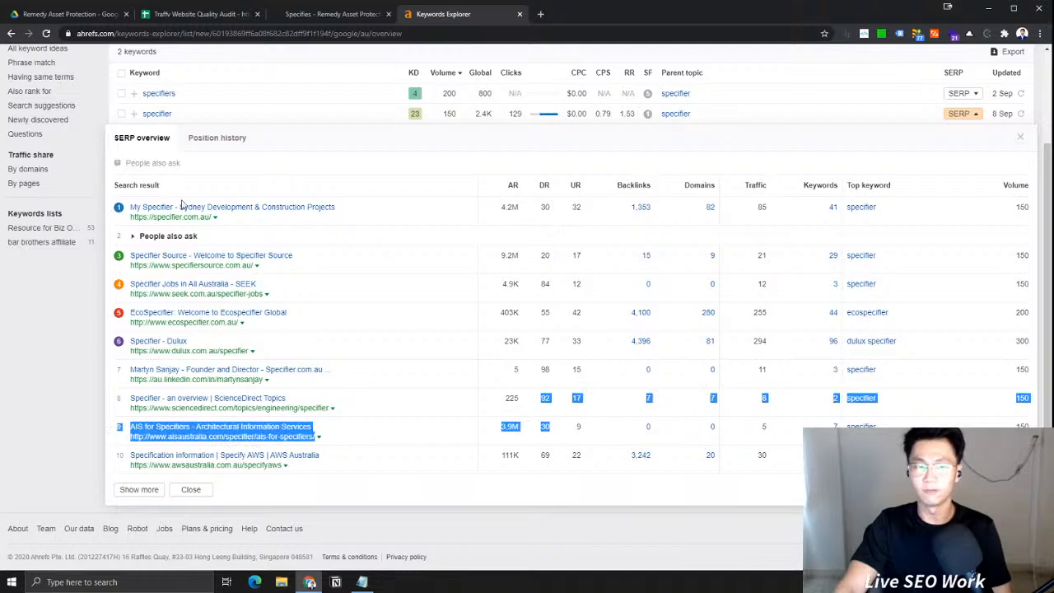
drag(553, 216, 540, 207)
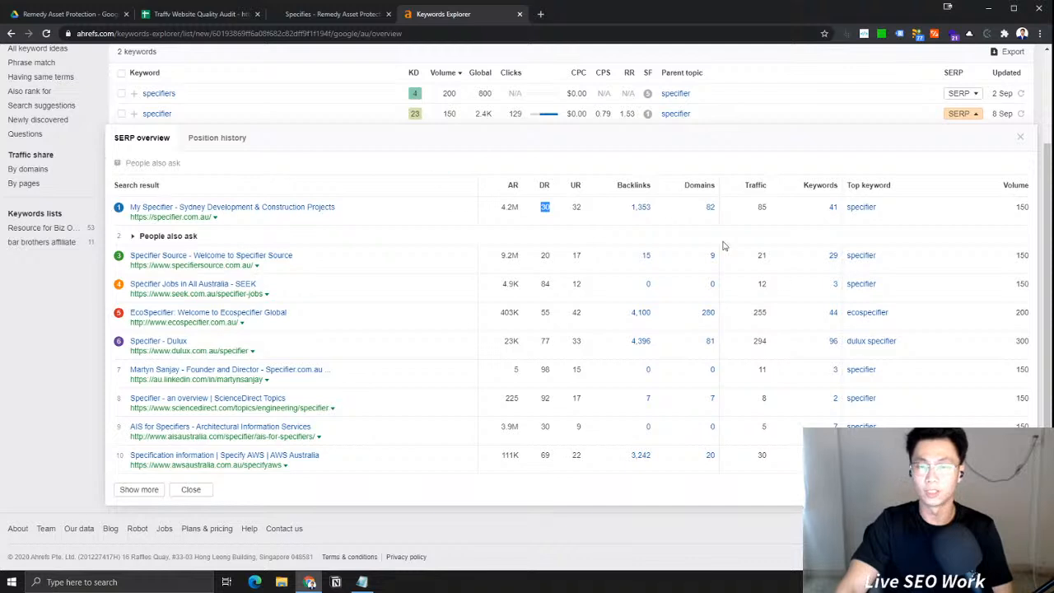
mouse_move(565, 262)
mouse_down()
mouse_move(511, 258)
mouse_move(545, 259)
mouse_up()
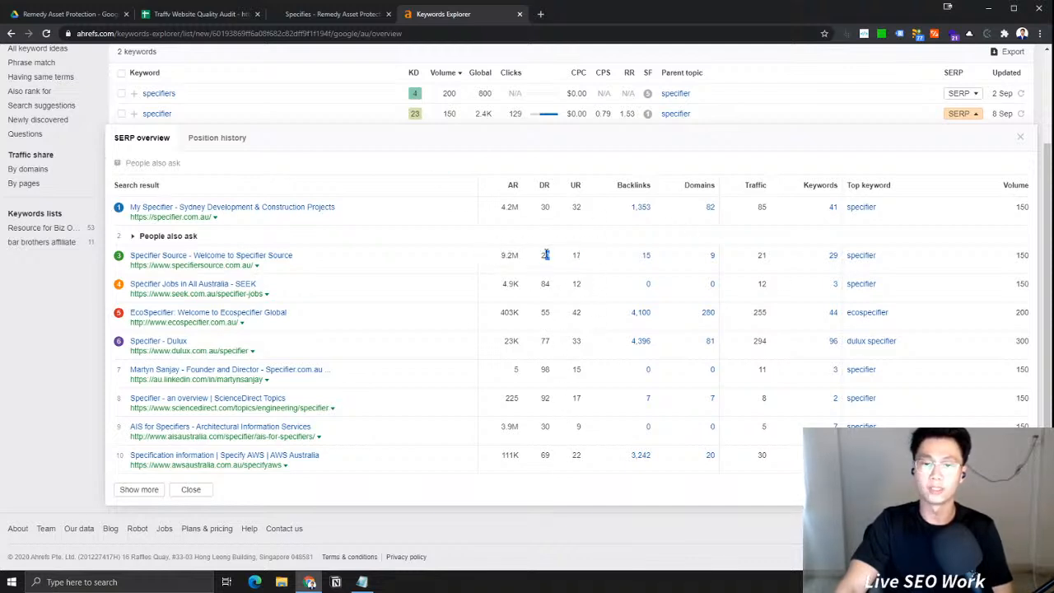
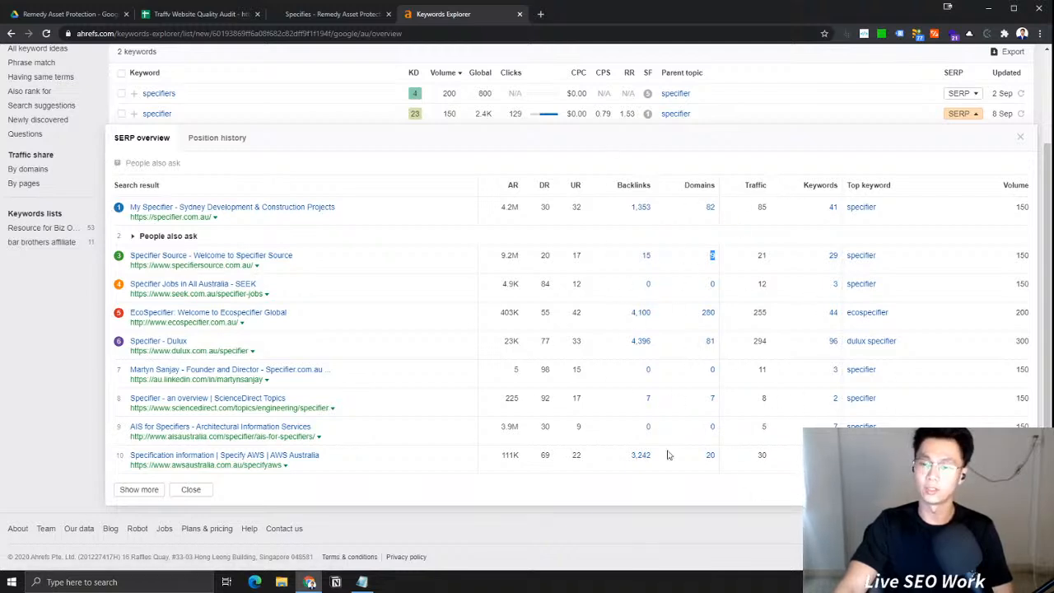
Compare the referring domains of the pages ranking for "specifier" and collapse its SERP overview
double_click(713, 427)
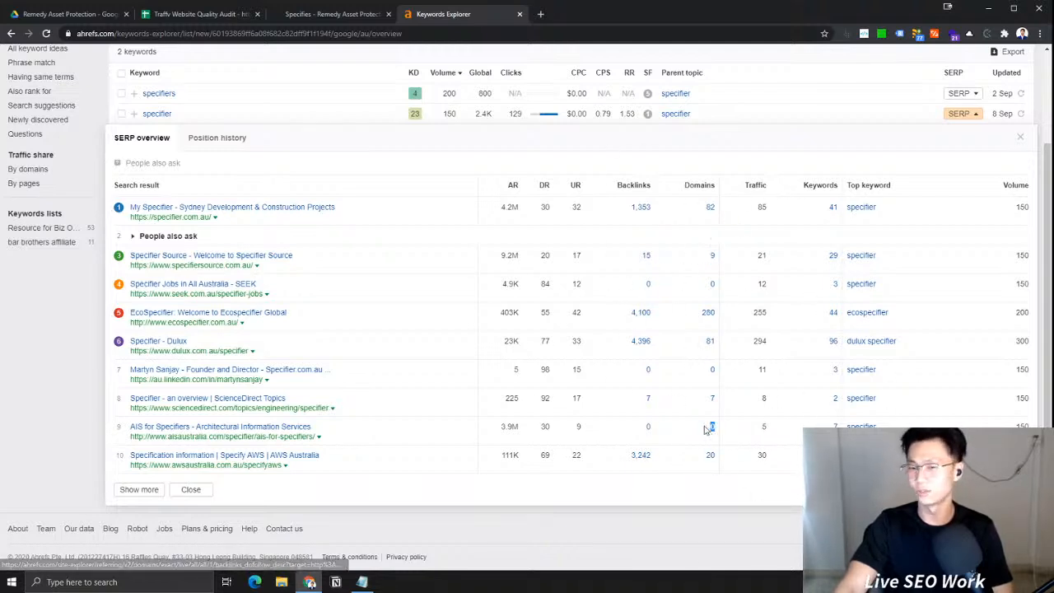
double_click(712, 283)
drag(701, 371, 729, 370)
drag(706, 427, 691, 462)
click(700, 398)
drag(699, 400, 718, 399)
drag(690, 315, 756, 314)
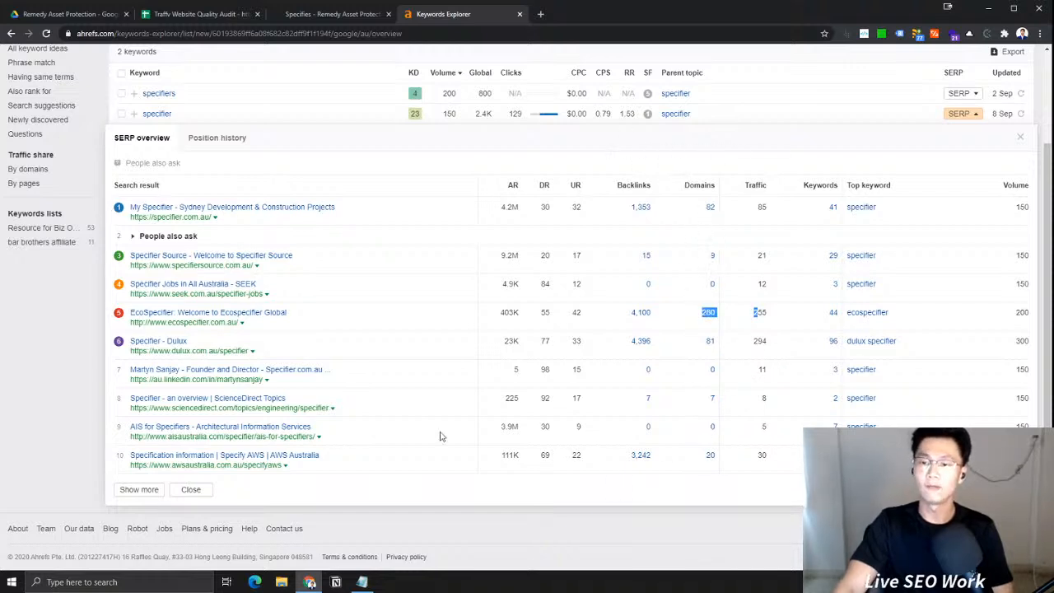
click(954, 117)
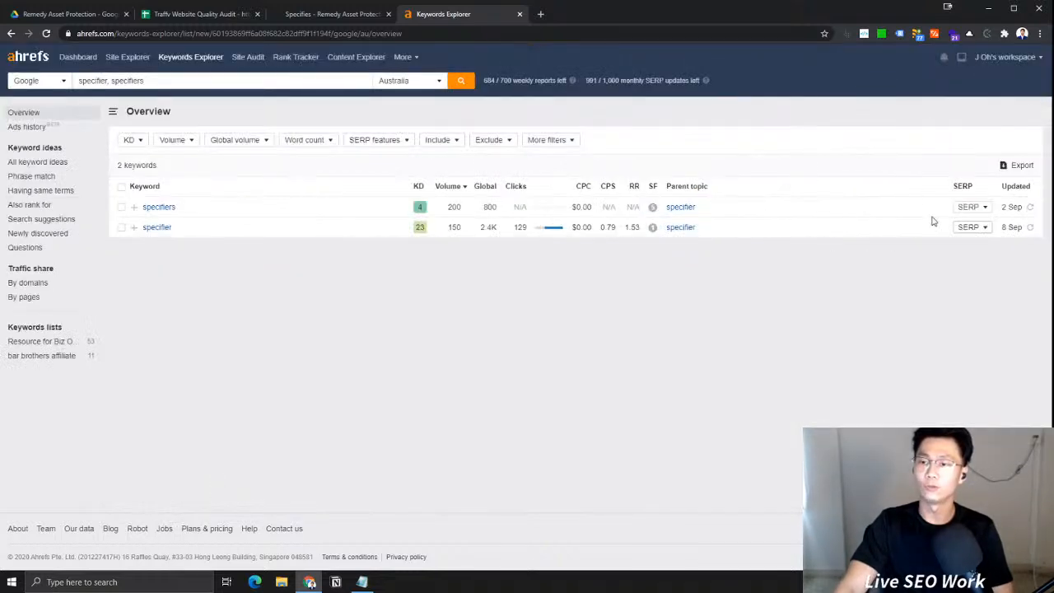
Expand the SERP overview for "specifiers" and examine the referring domains of the ranking pages, including the Wiktionary featured snippet
click(966, 211)
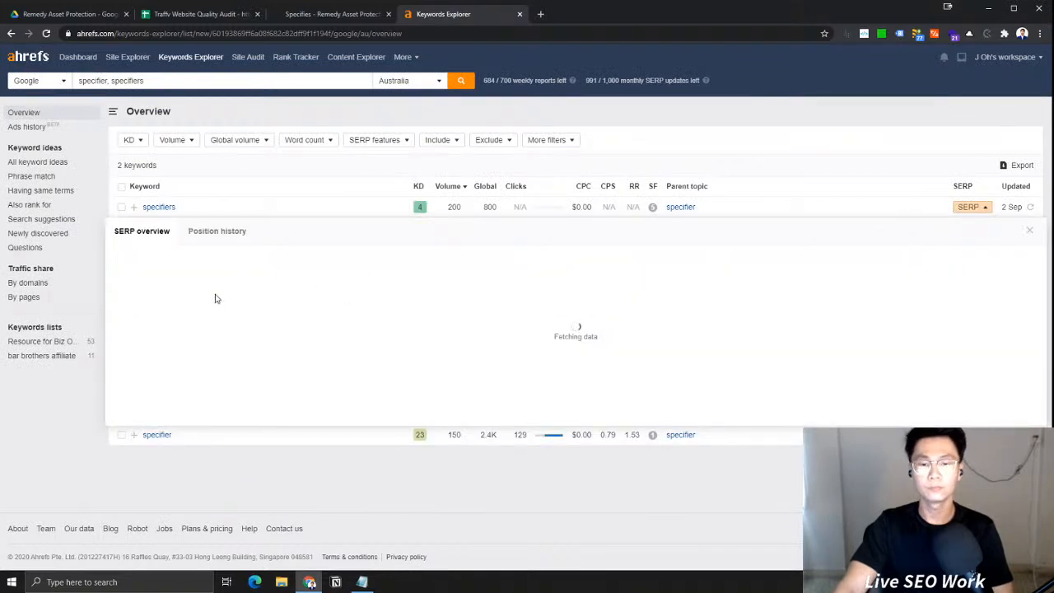
scroll(675, 363, down, 2)
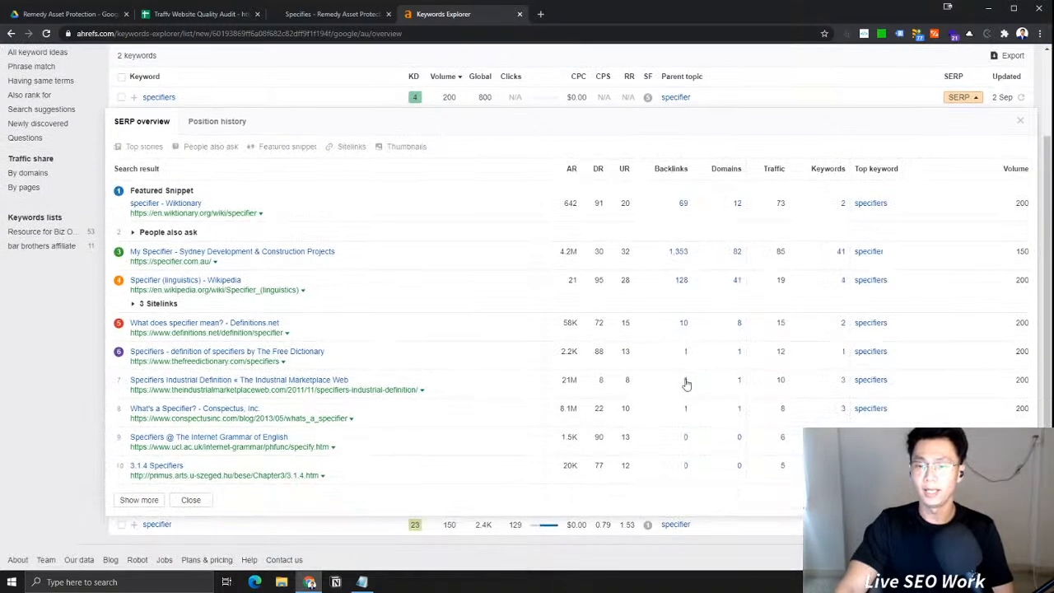
drag(759, 466, 711, 463)
drag(759, 436, 720, 405)
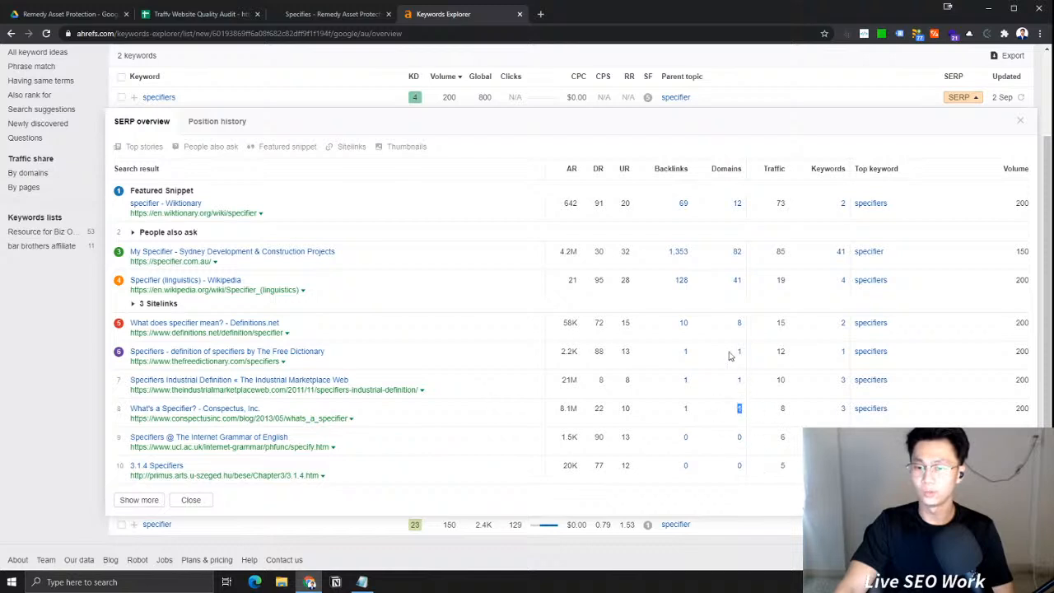
drag(774, 211, 424, 207)
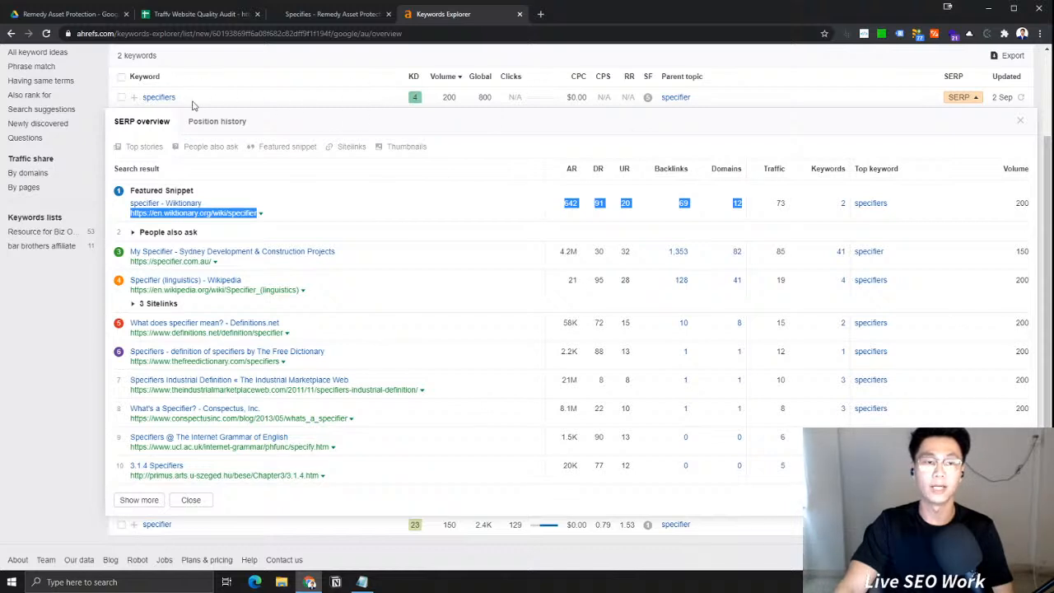
Compare the search volume of "specifiers" with the DR and backlinks of pages such as specifier.com.au and Conspectus, and collapse its SERP overview
click(451, 96)
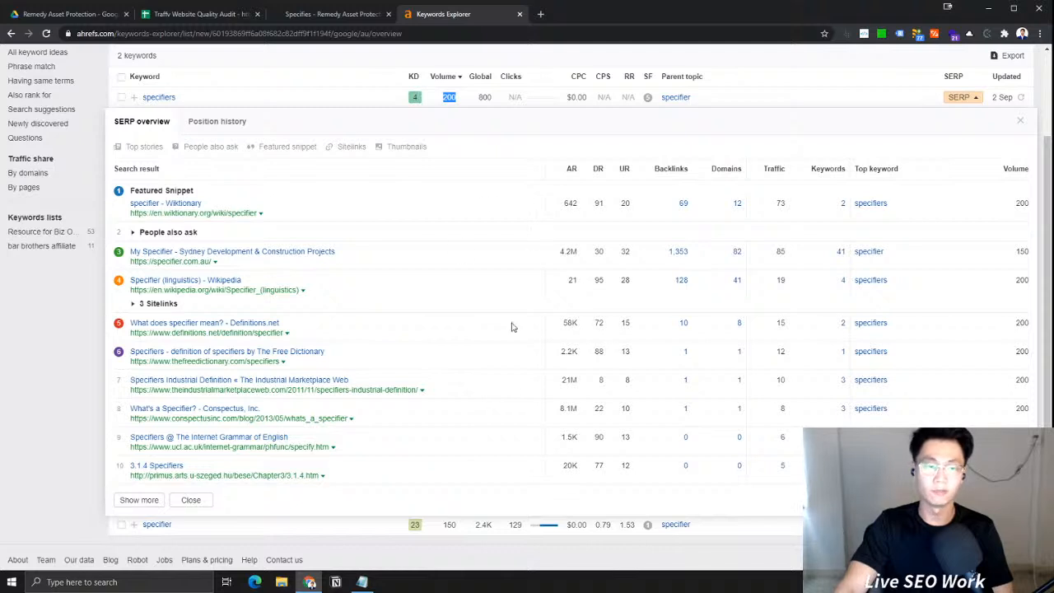
drag(806, 493, 701, 353)
click(670, 384)
drag(614, 389, 595, 386)
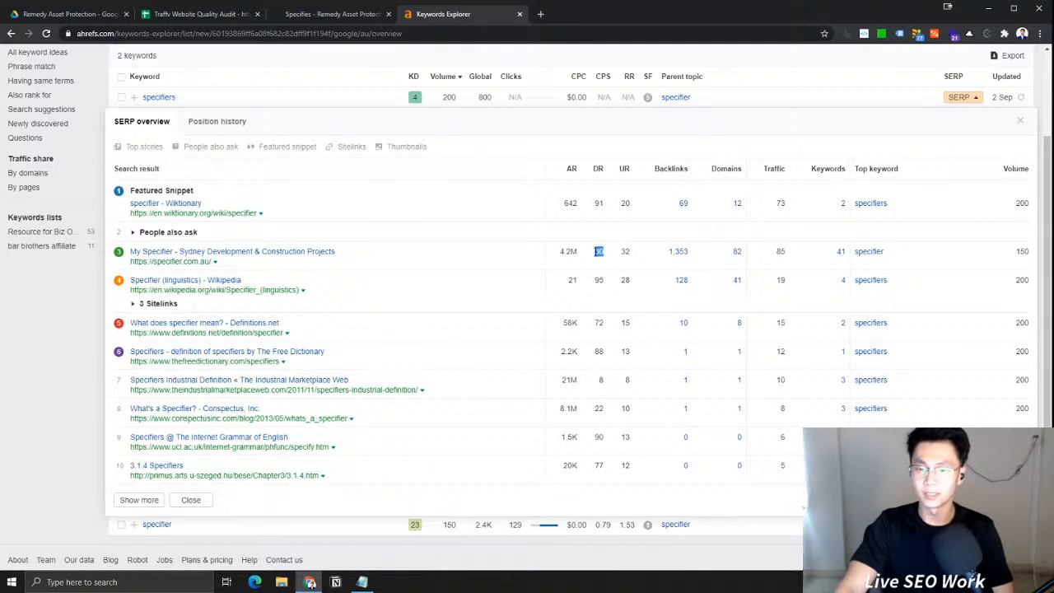
drag(664, 411, 878, 410)
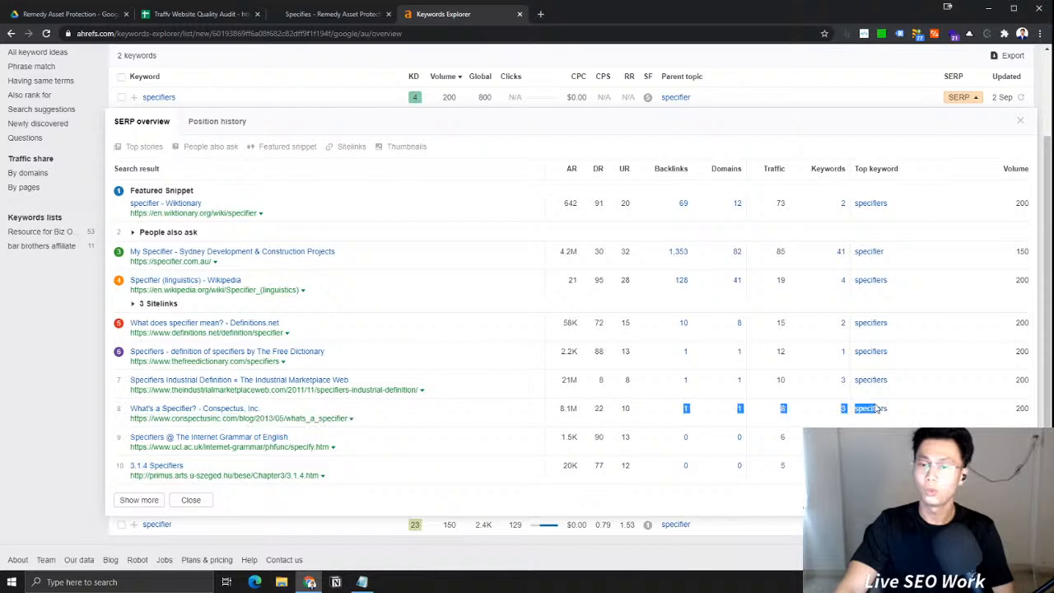
click(815, 409)
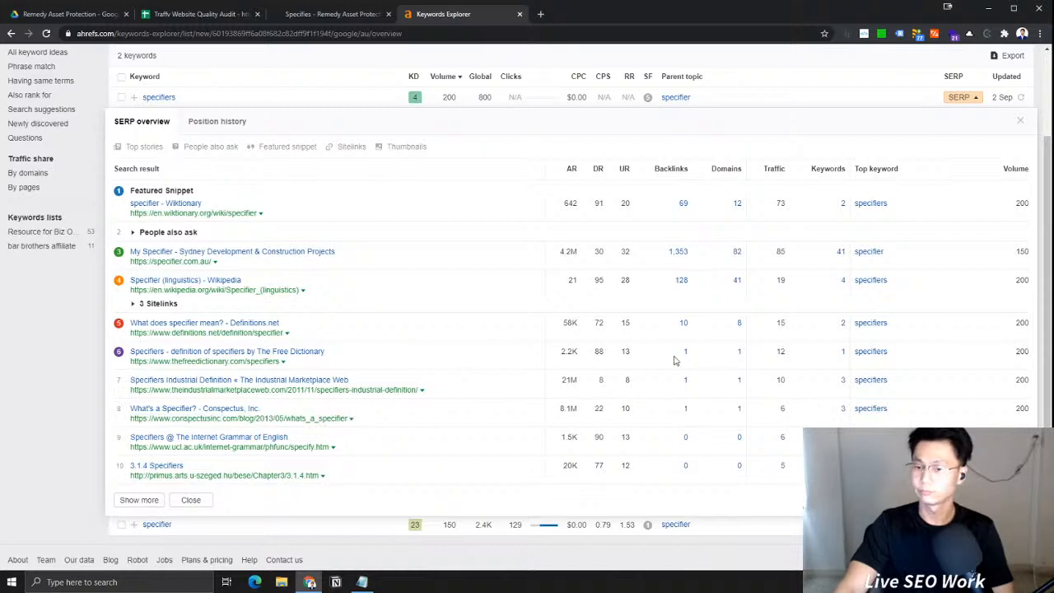
click(975, 98)
Try to copy the keyword "specifiers" from Keywords Explorer into the selected keyword cell of the /specifiers row
drag(176, 207, 149, 207)
key(ctrl+c)
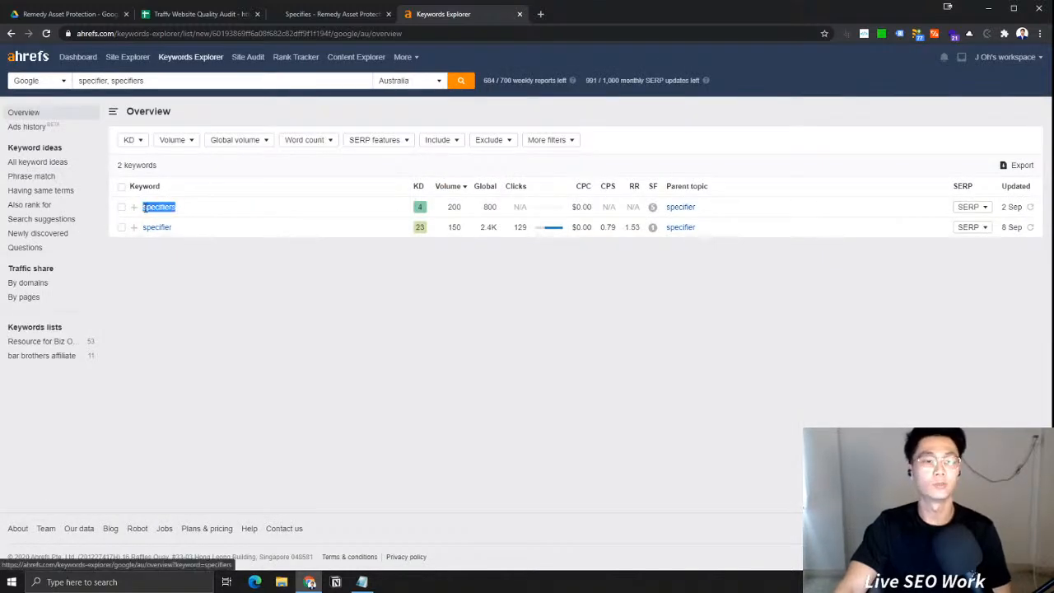
click(197, 14)
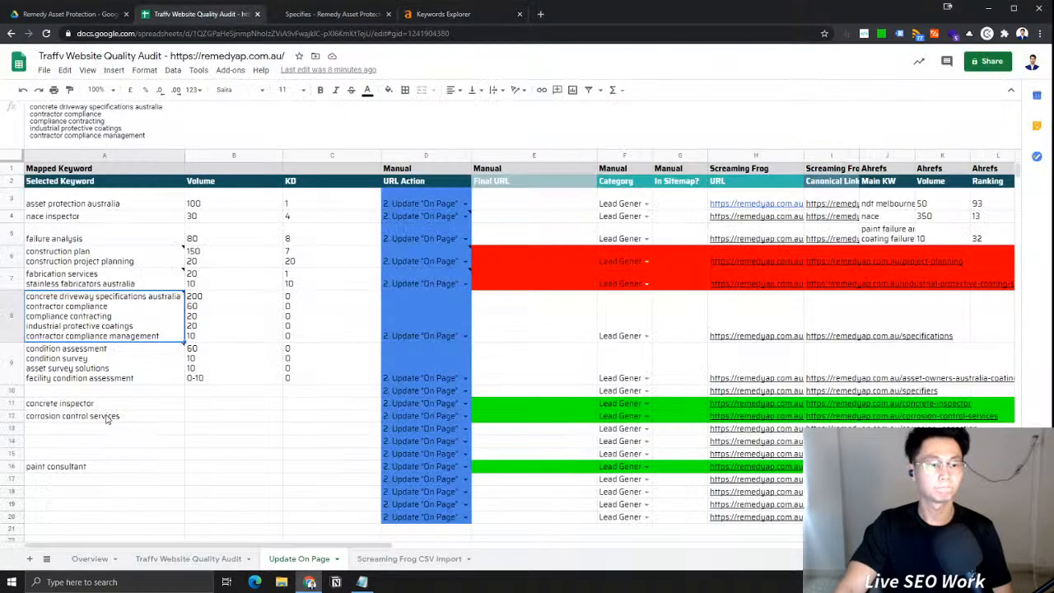
drag(12, 390, 706, 382)
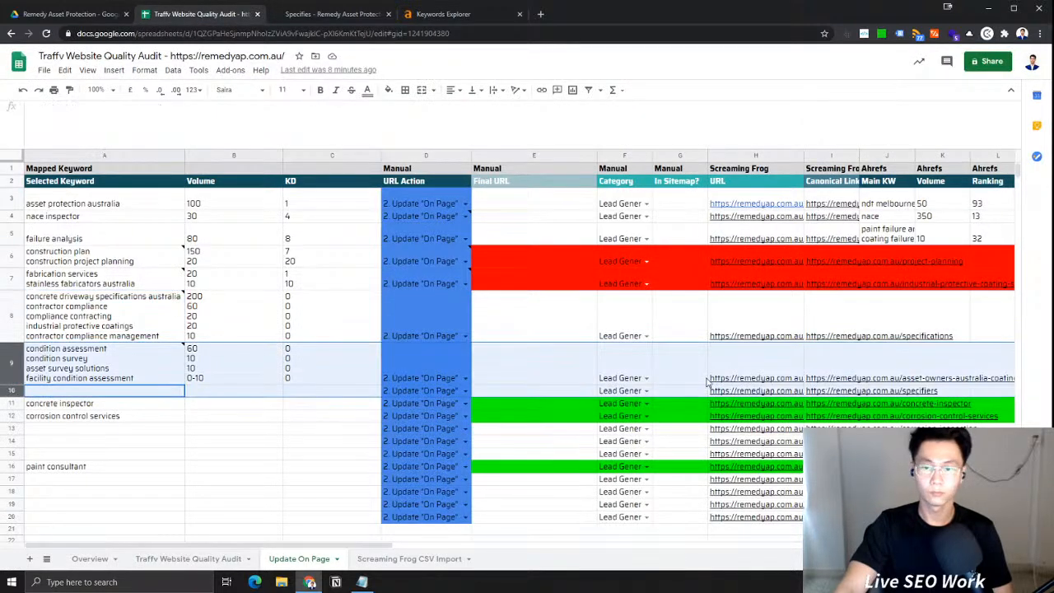
click(751, 391)
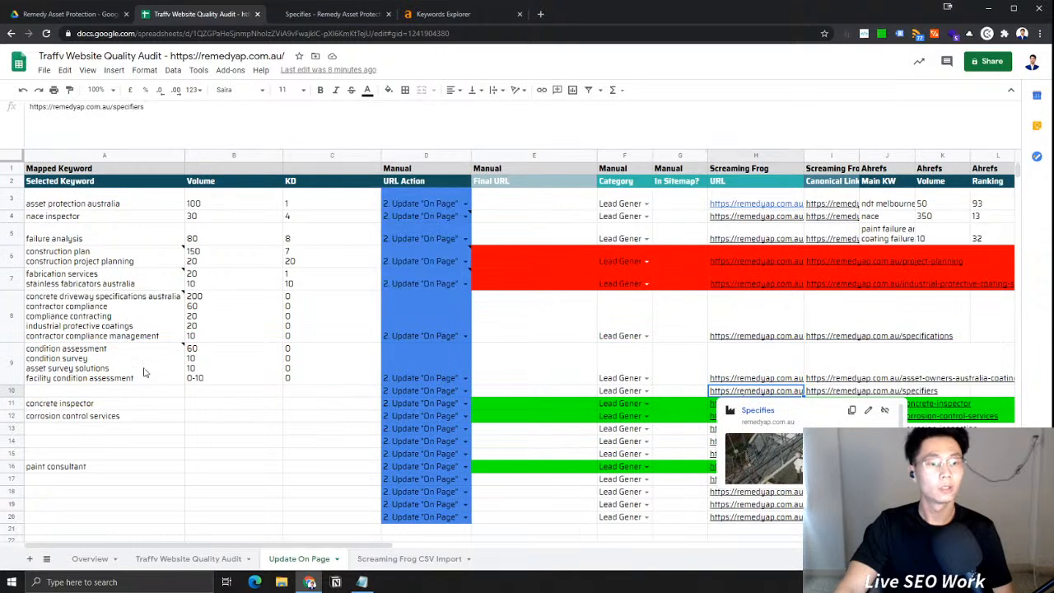
click(120, 392)
key(ctrl+v)
click(140, 426)
click(66, 391)
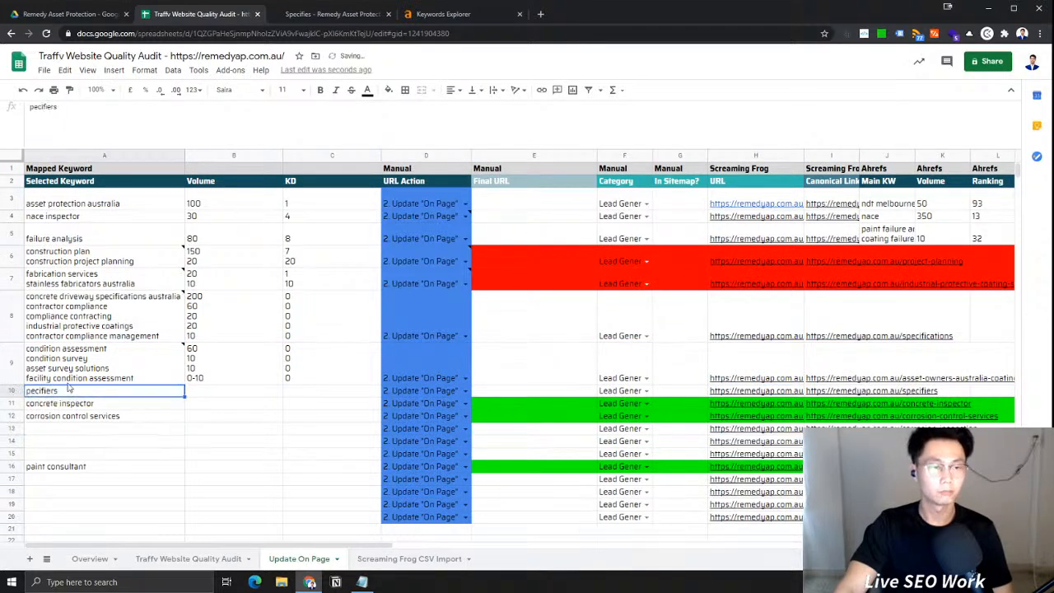
Copy the complete word "specifiers" from Keywords Explorer and replace the truncated keyword in cell A10 with it
key(ctrl+Tab)
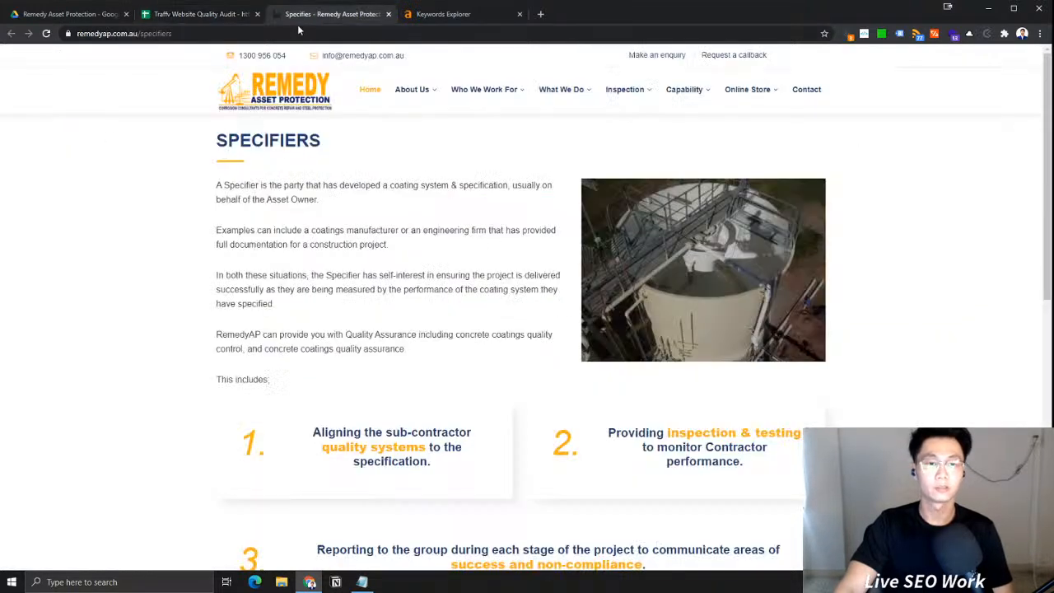
key(ctrl+Tab)
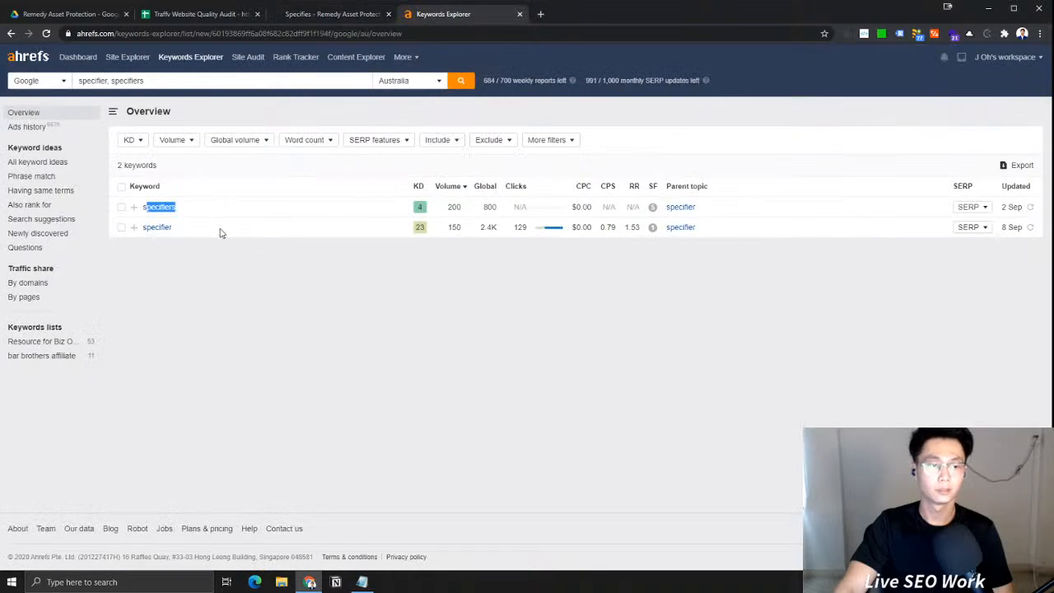
drag(189, 206, 142, 210)
key(ctrl+c)
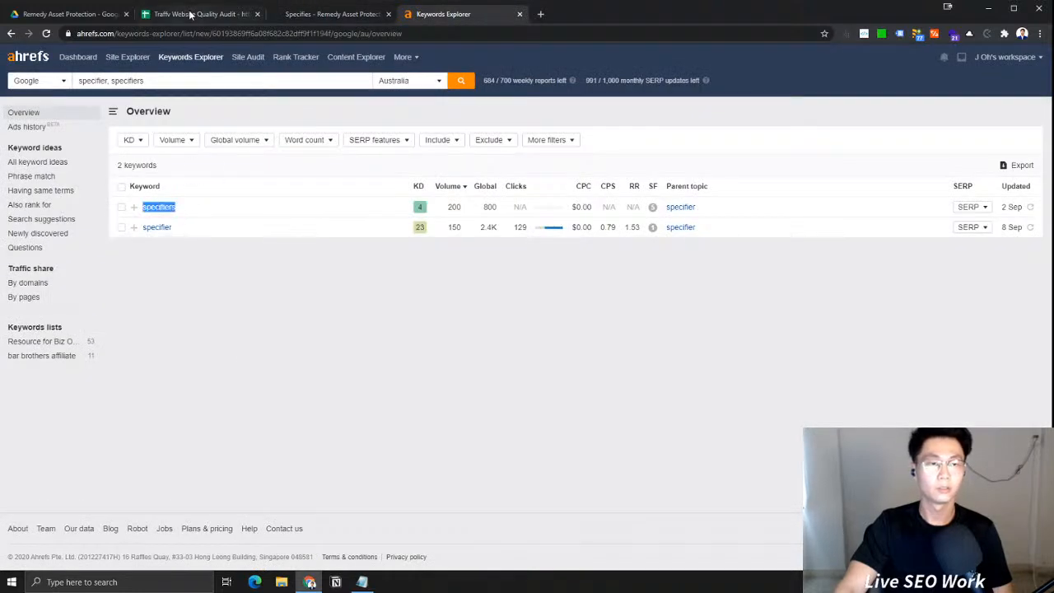
click(190, 15)
click(98, 426)
click(88, 392)
key(ctrl+v)
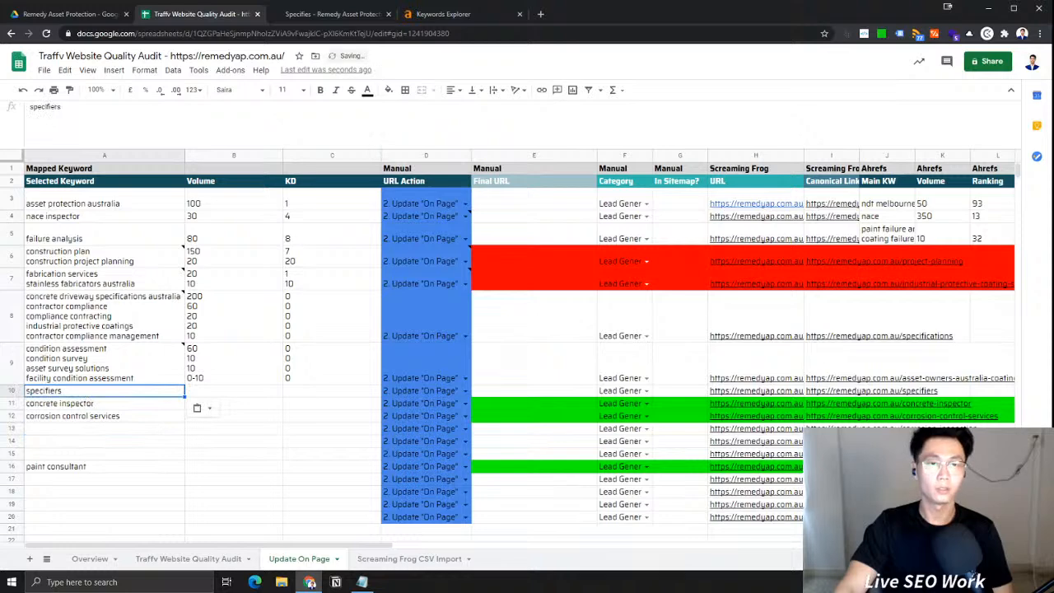
Place the Keywords Explorer tab beside the audit sheet's tab and enter 200 as the volume for "specifiers"
click(336, 18)
drag(471, 12, 381, 16)
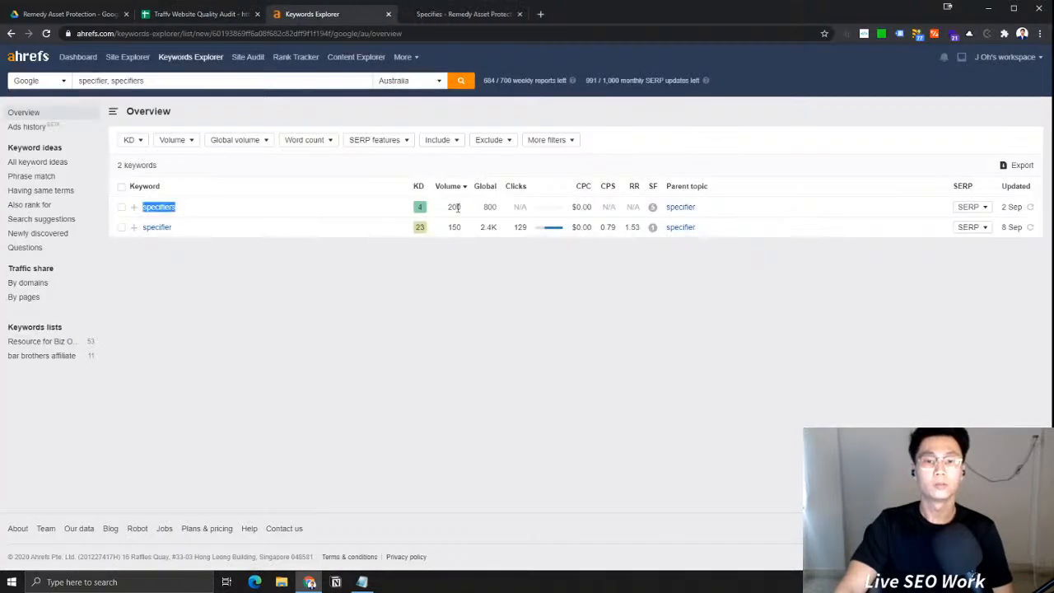
drag(464, 209, 448, 213)
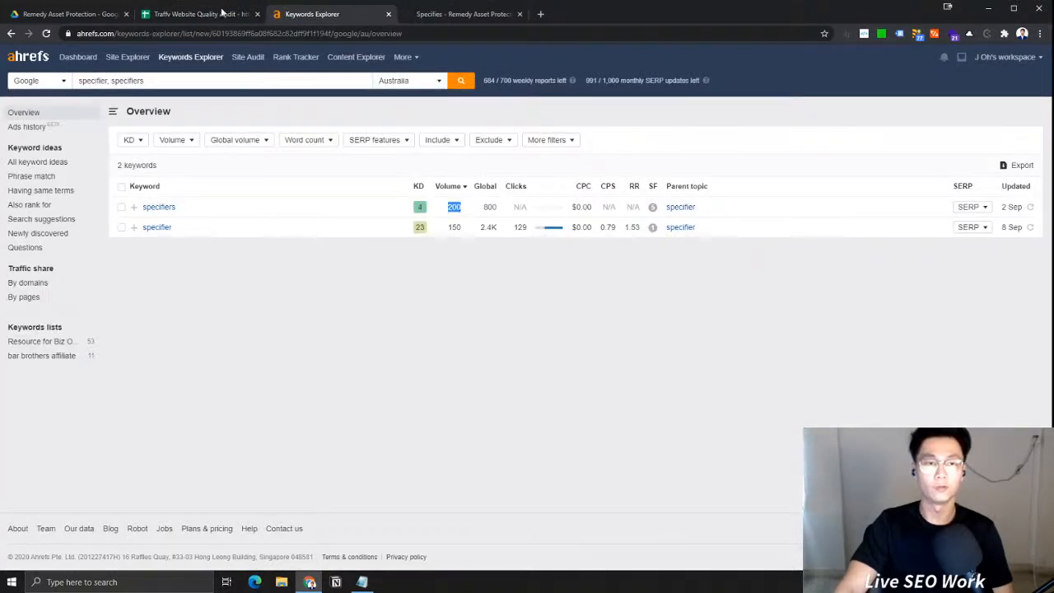
click(221, 10)
click(218, 390)
text(02)
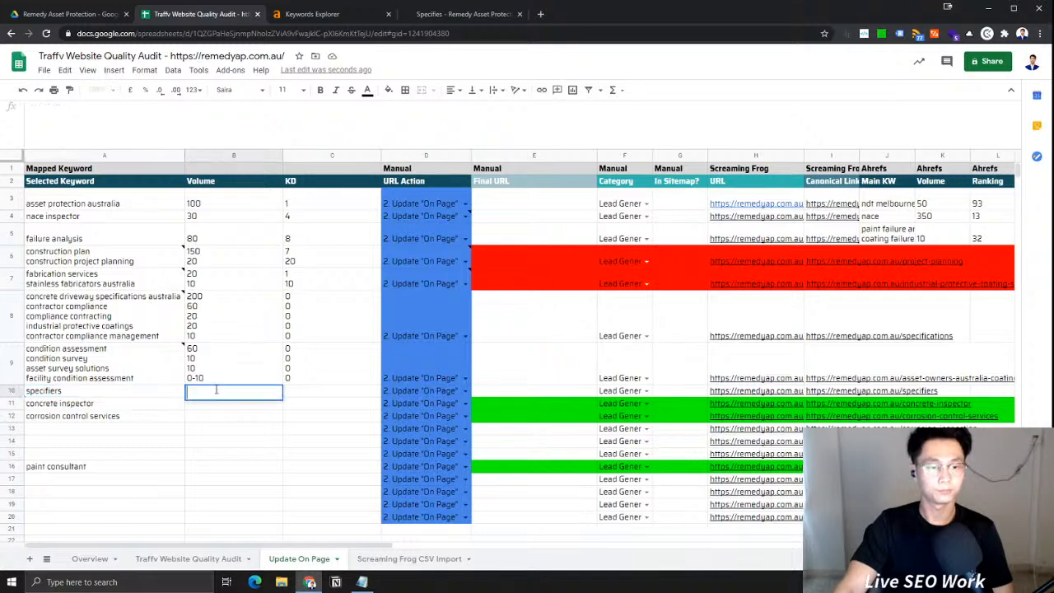
key(BackSpace)
key(BackSpace)
text(200)
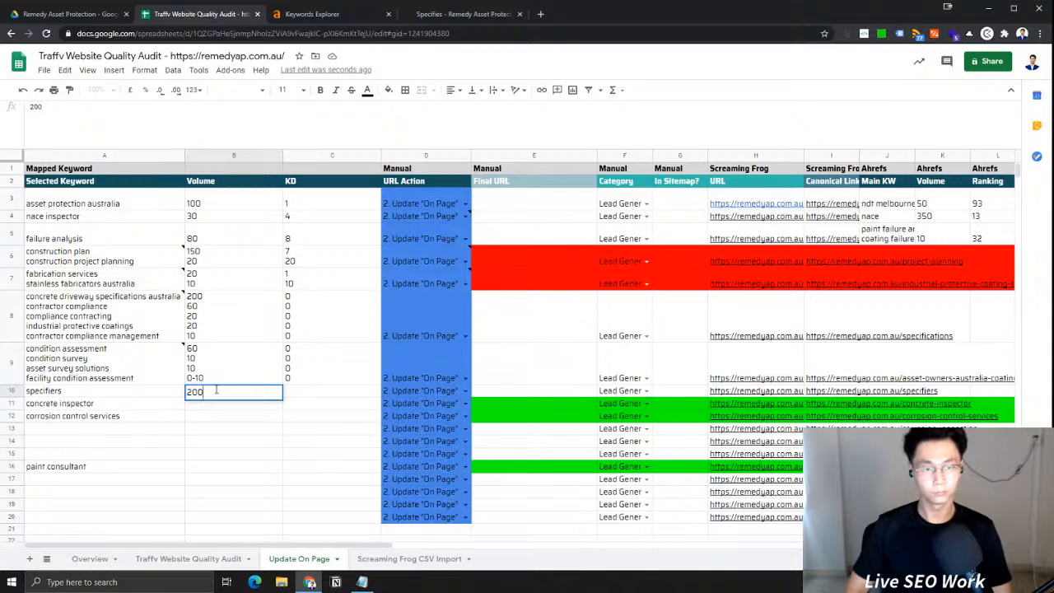
key(Return)
Enter 4 as the KD for "specifiers" in row 10
key(Right)
key(Up)
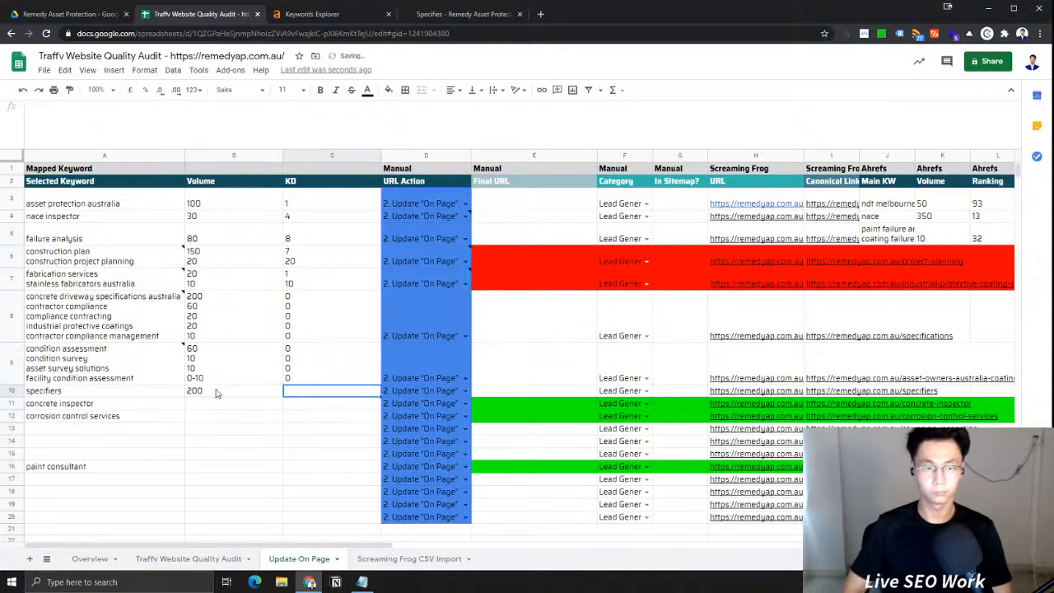
text(4)
key(Return)
click(175, 399)
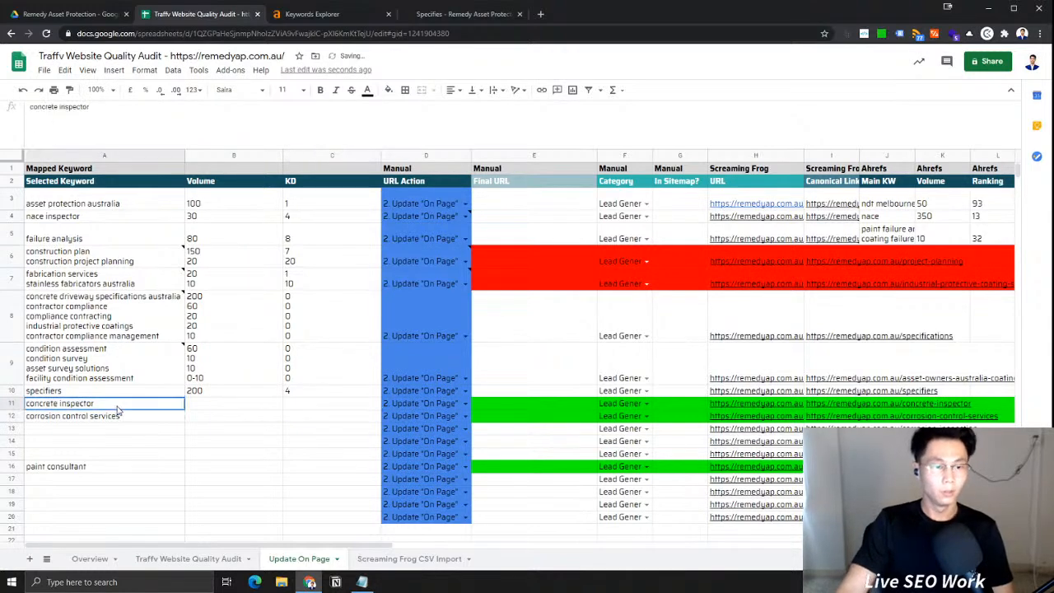
click(105, 414)
click(104, 405)
click(89, 420)
click(97, 466)
click(107, 428)
click(97, 412)
Fill the keyword cells "concrete inspector", "corrosion control services" and "paint consultant" with bright green
click(95, 403)
shift+click(92, 419)
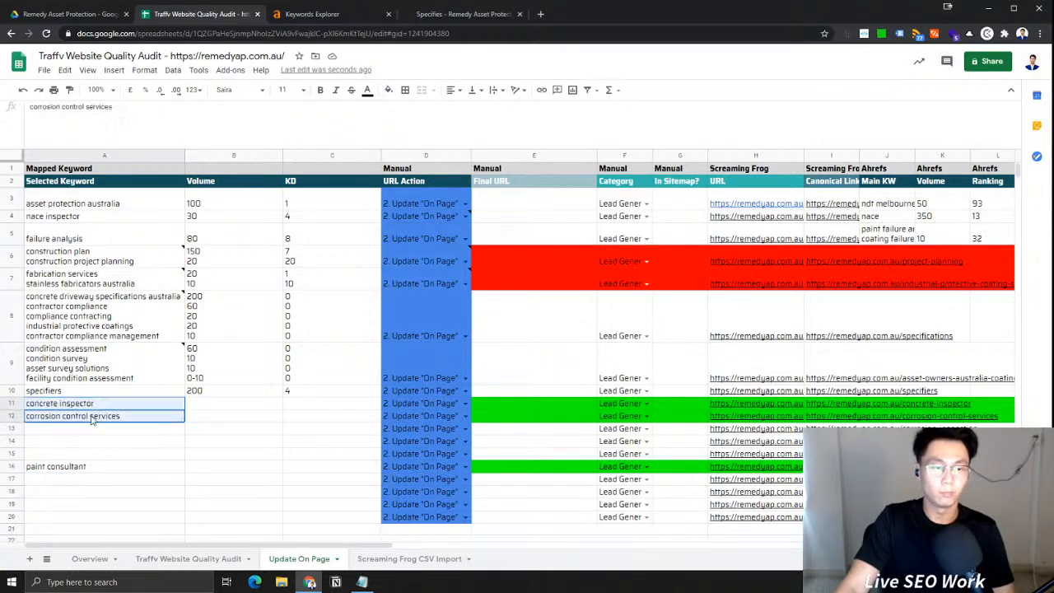
ctrl+click(78, 467)
click(388, 91)
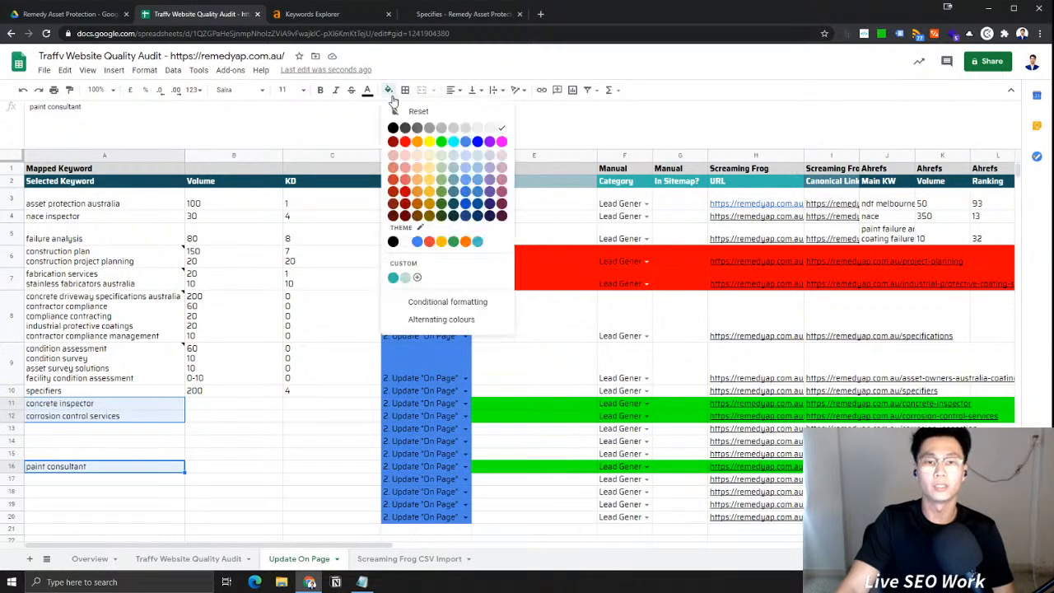
click(447, 156)
click(329, 416)
click(148, 403)
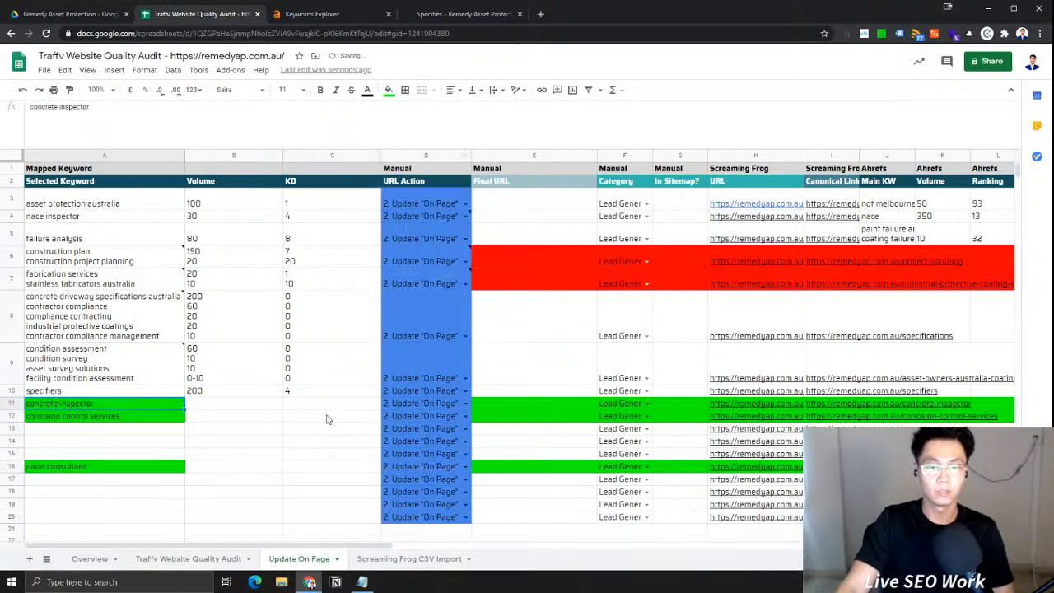
Open the remedyap.com.au/corrosion-inspection page from the URL cell in row 13, copying its address
click(206, 393)
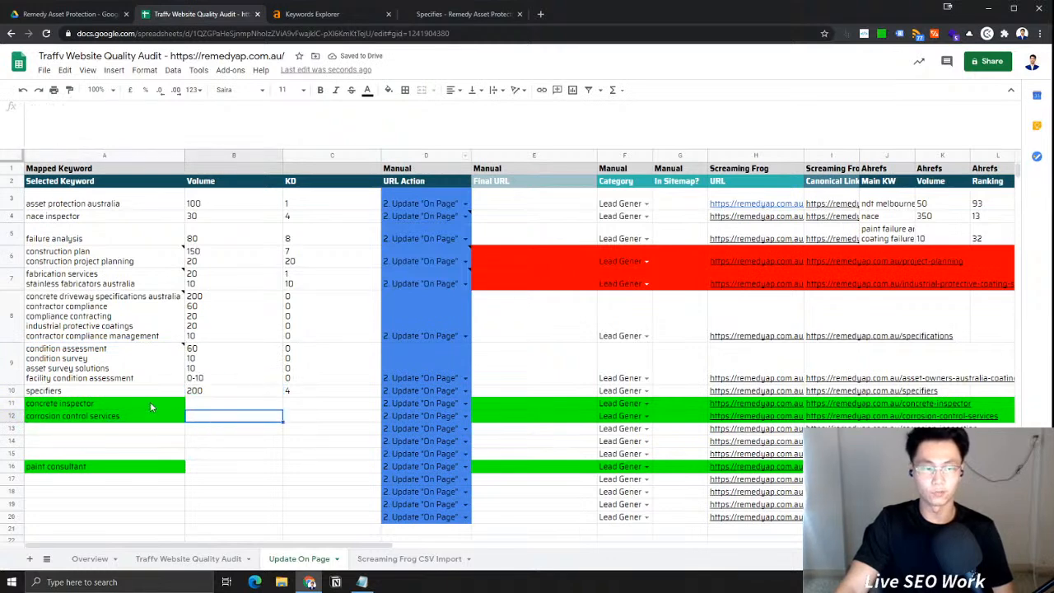
click(140, 419)
click(144, 424)
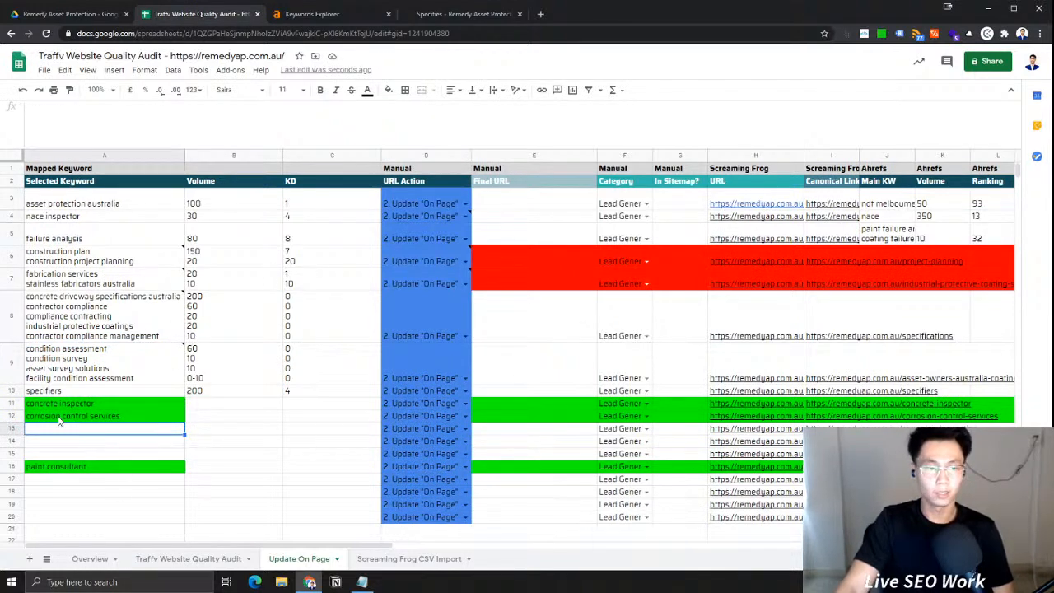
click(732, 430)
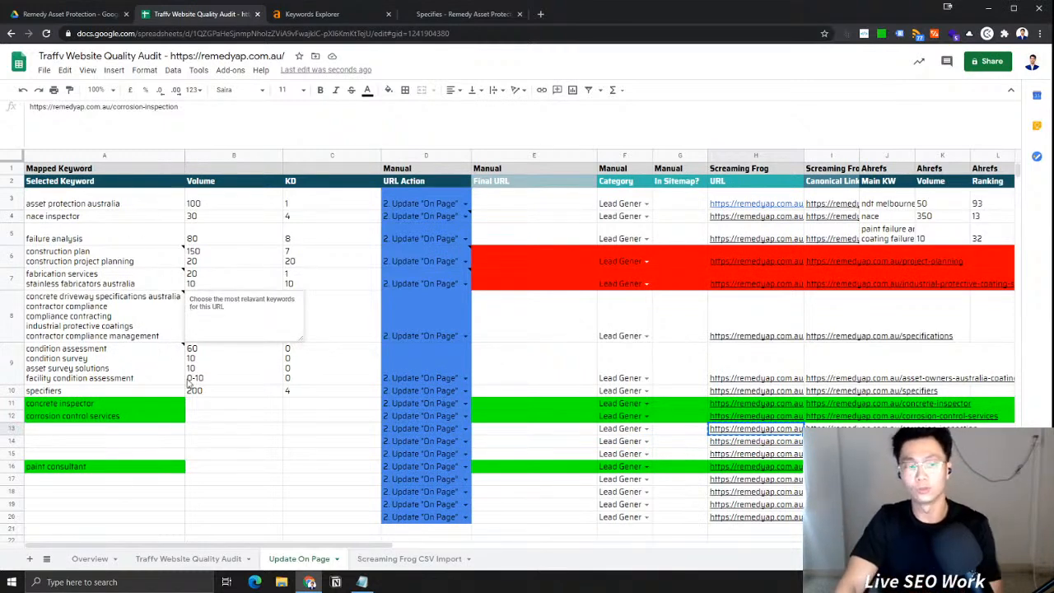
mouse_move(736, 430)
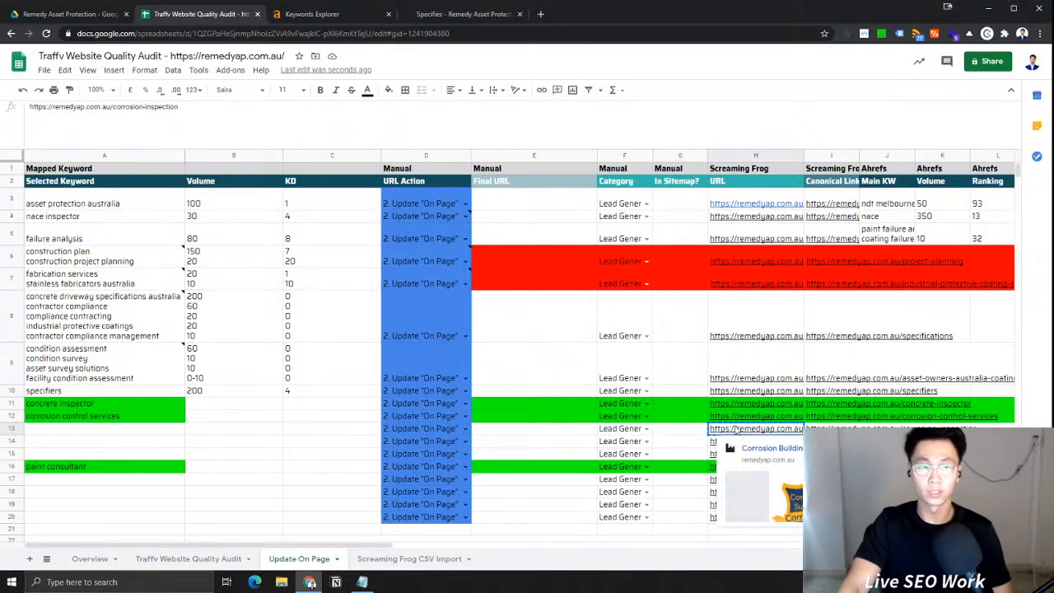
click(693, 429)
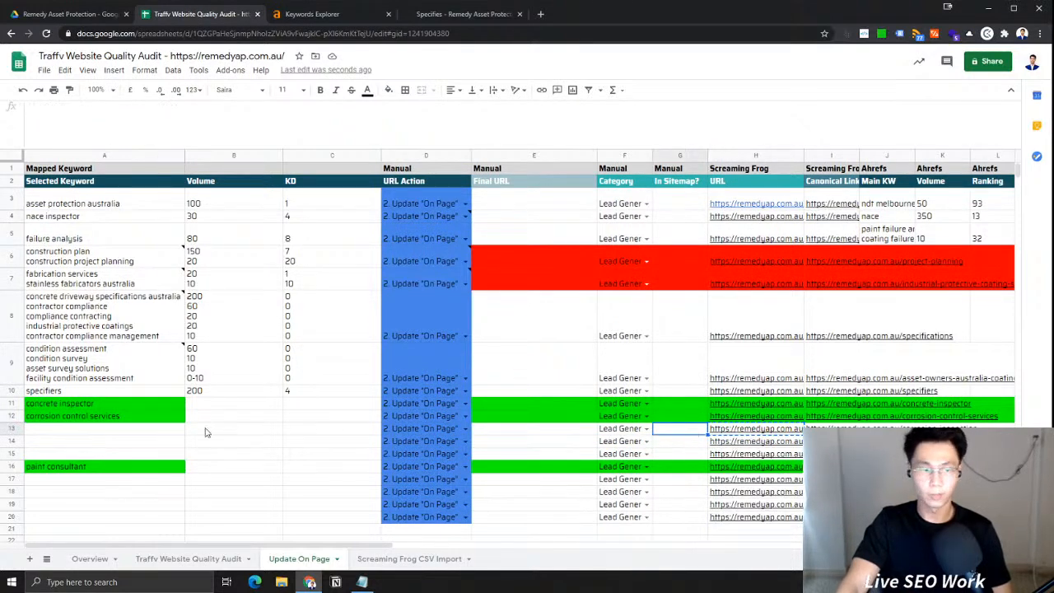
click(16, 428)
click(741, 431)
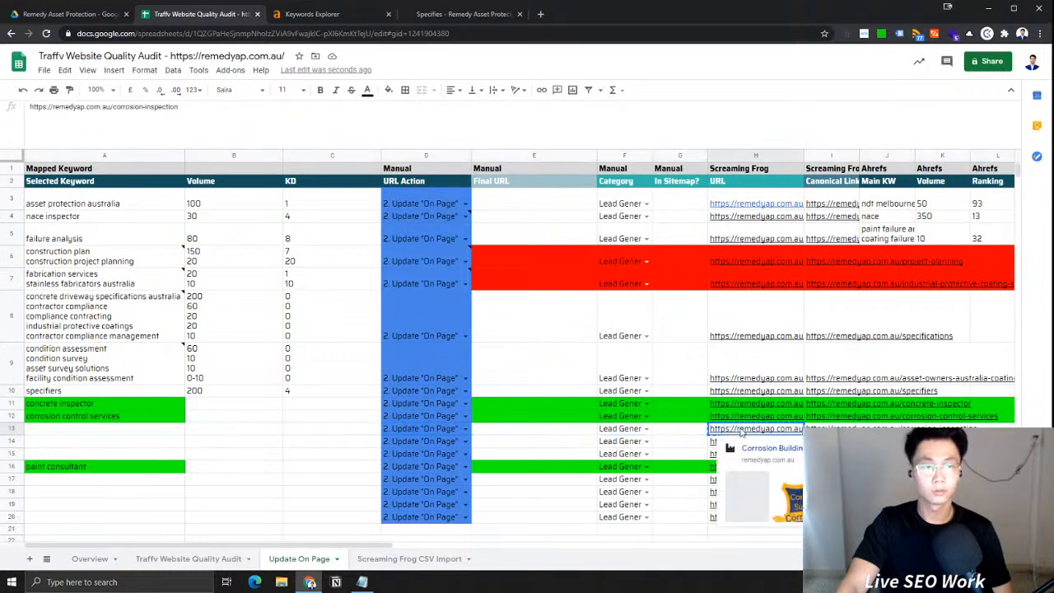
key(ctrl+c)
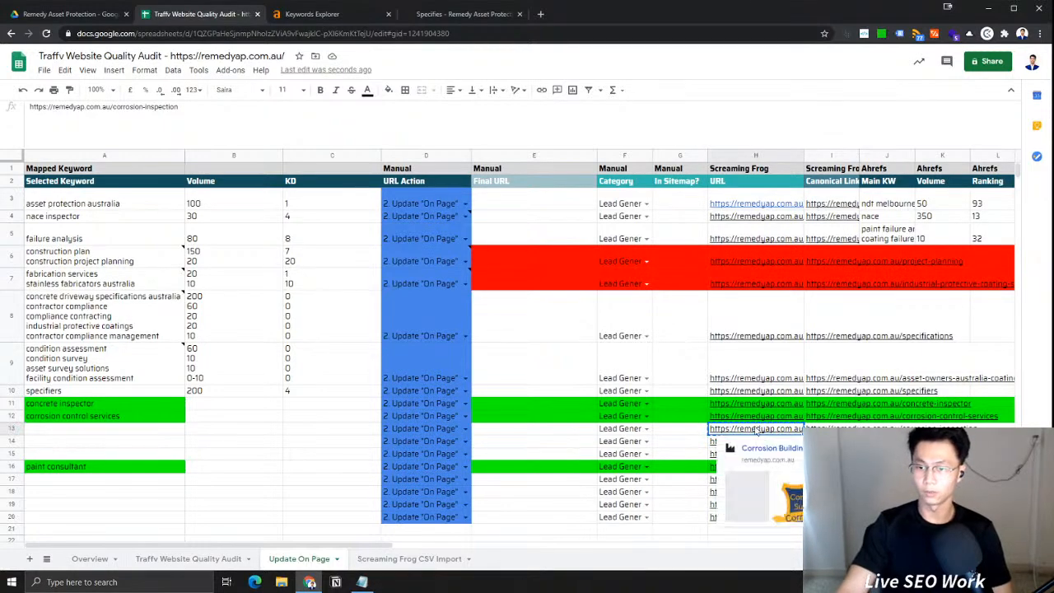
click(770, 448)
Close the Specifiers page and bring up the Corrosion Building Inspection page
click(636, 14)
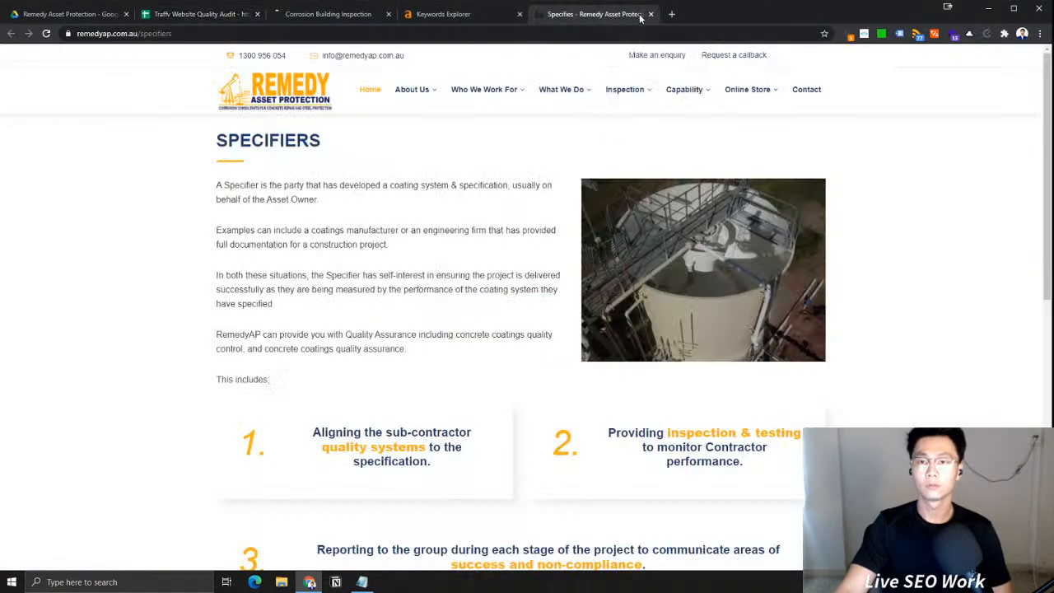
click(650, 15)
click(328, 14)
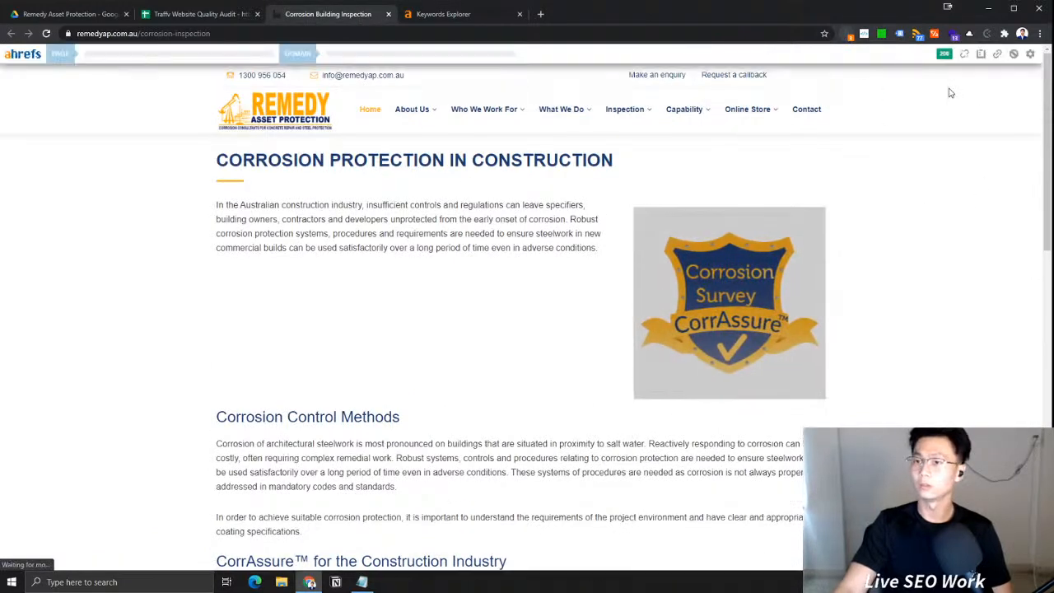
Inspect the Ahrefs on-page data report for the Corrosion Building Inspection page, then close the report and turn the SEO toolbar off
click(981, 54)
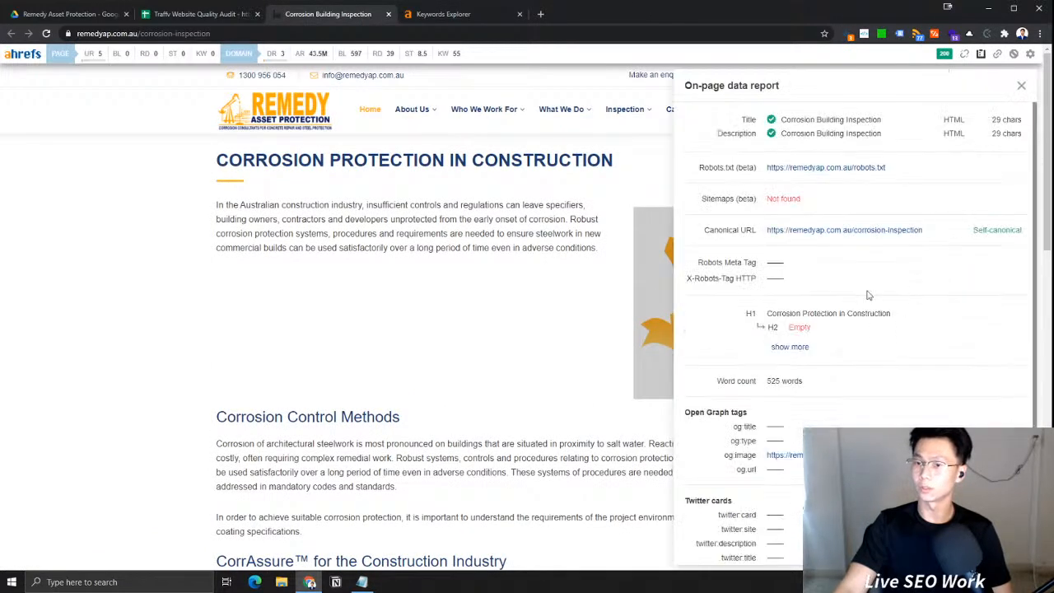
drag(931, 233, 685, 232)
click(921, 196)
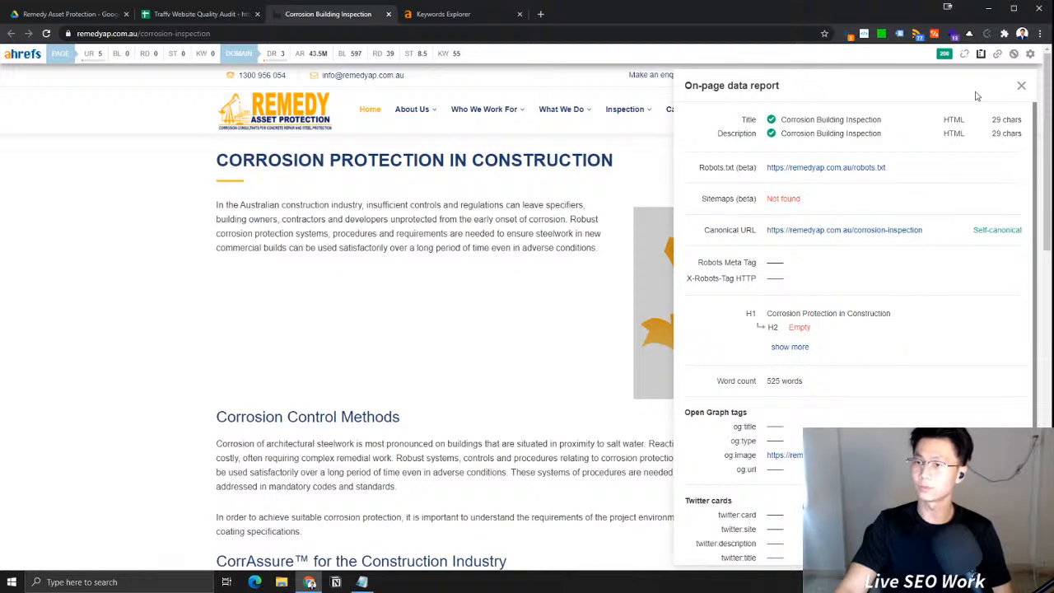
click(982, 54)
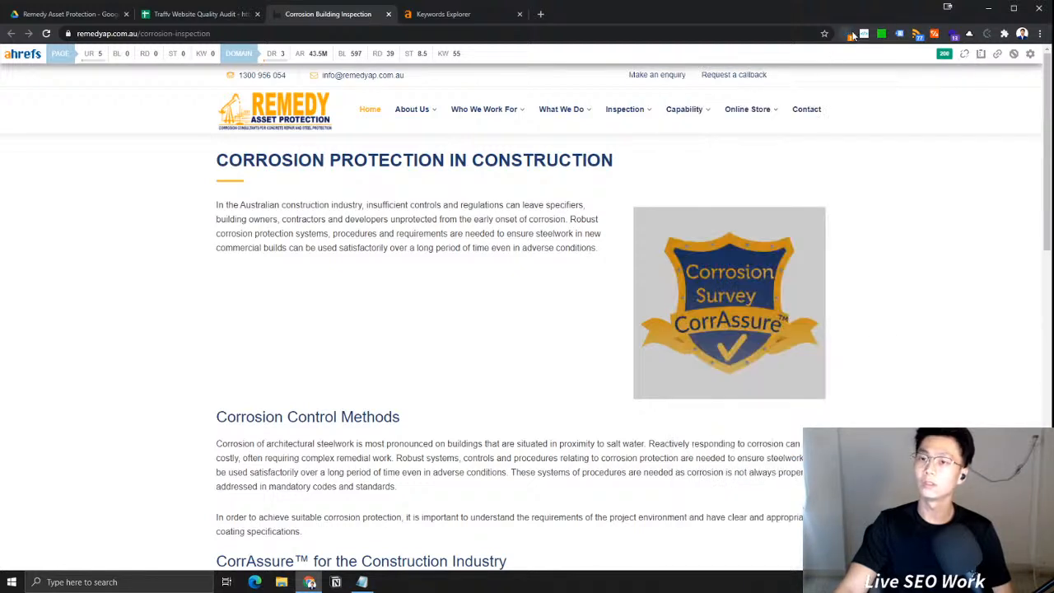
click(852, 35)
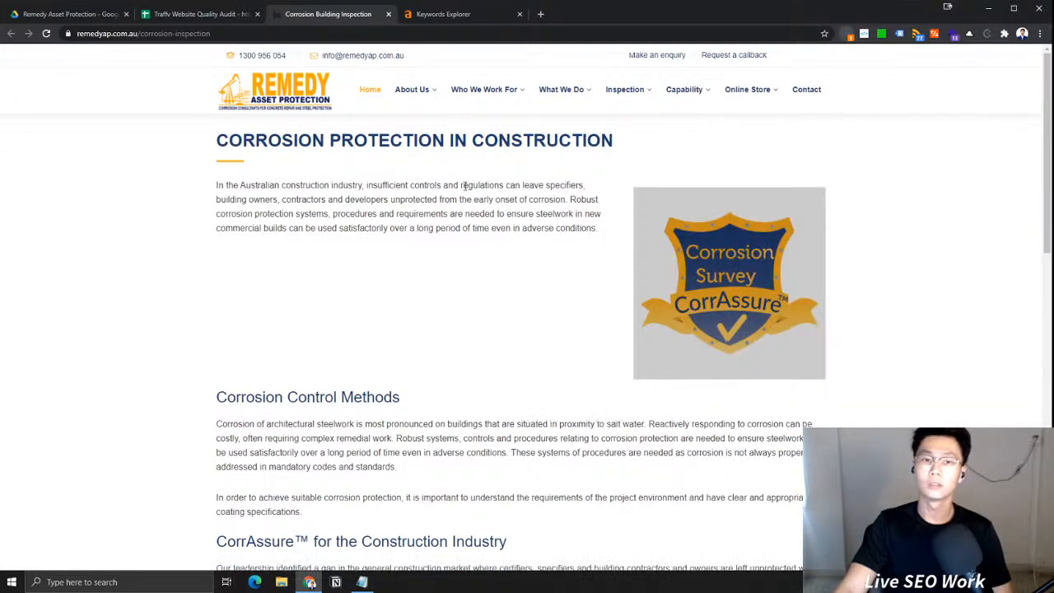
Copy the page's address and look up remedyap.com.au/corrosion-inspection in Ahrefs Site Explorer
click(277, 35)
click(455, 14)
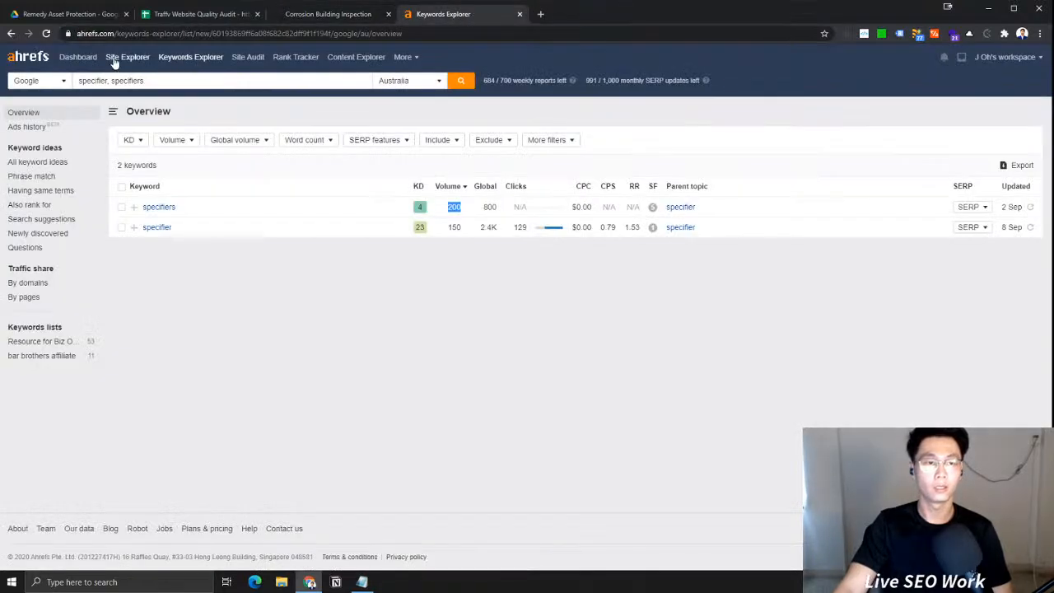
click(79, 57)
key(ctrl+v)
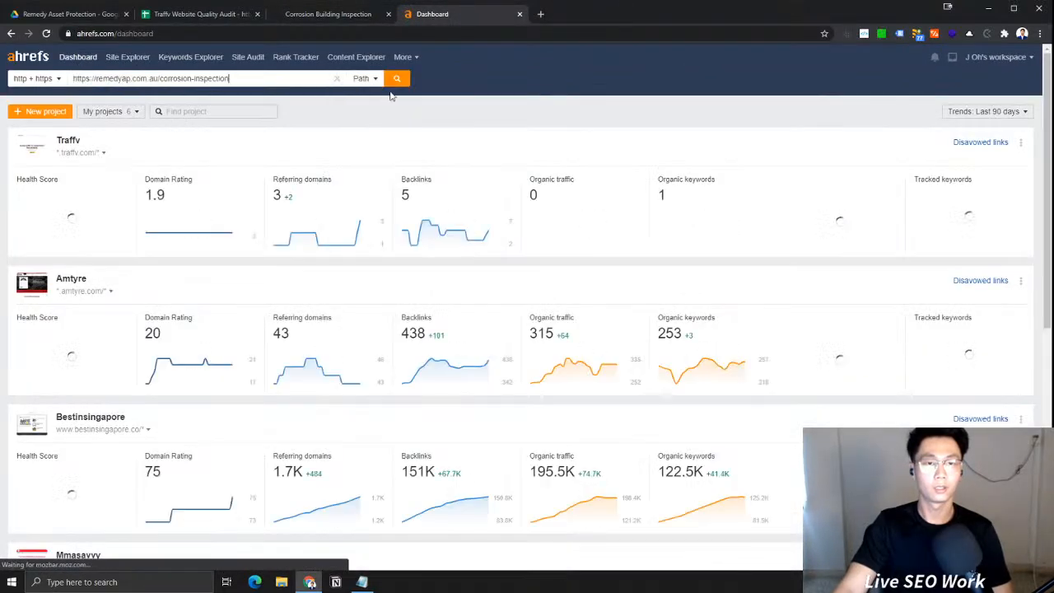
click(395, 80)
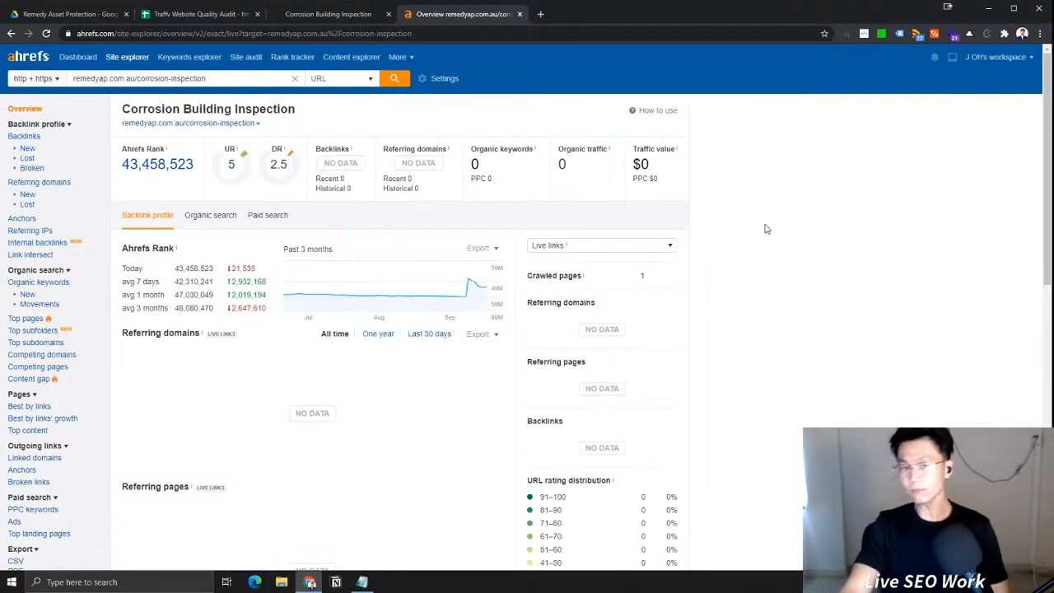
Check the organic search and backlink data for the corrosion-inspection URL against the live page
click(319, 17)
click(465, 16)
click(321, 14)
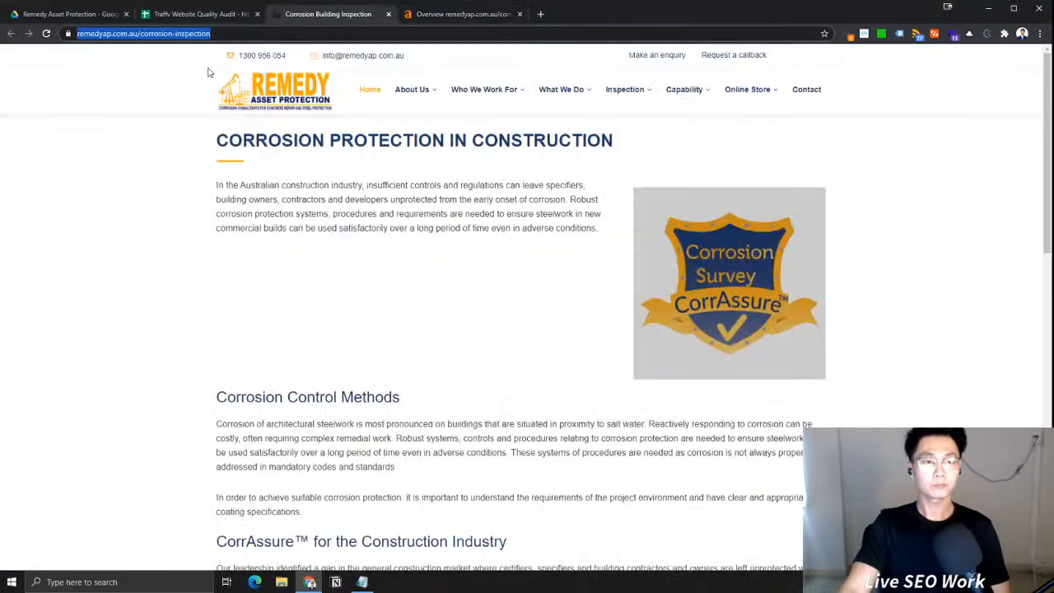
click(464, 16)
click(210, 215)
click(148, 215)
click(329, 14)
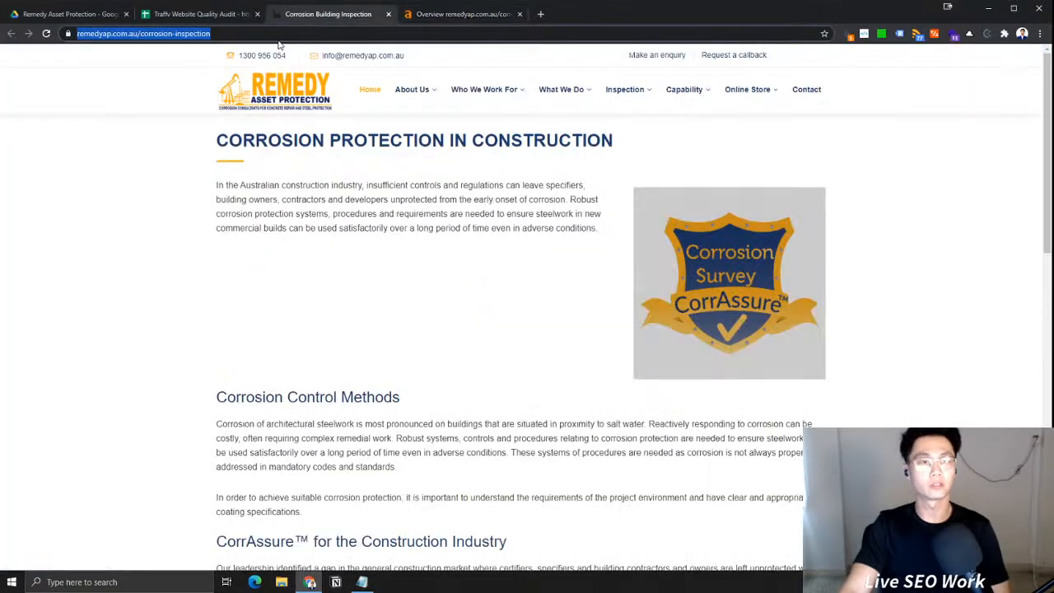
Replace the old specifier entries in the Notepad seed keyword list with the page's main heading, "CORROSION PROTECTION IN CONSTRUCTION"
click(362, 581)
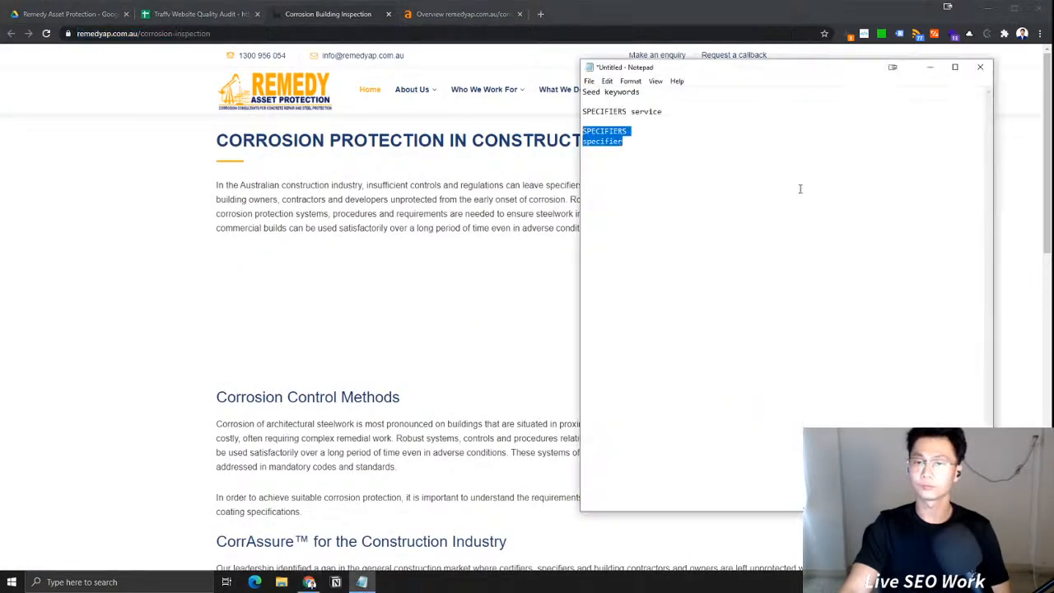
key(BackSpace)
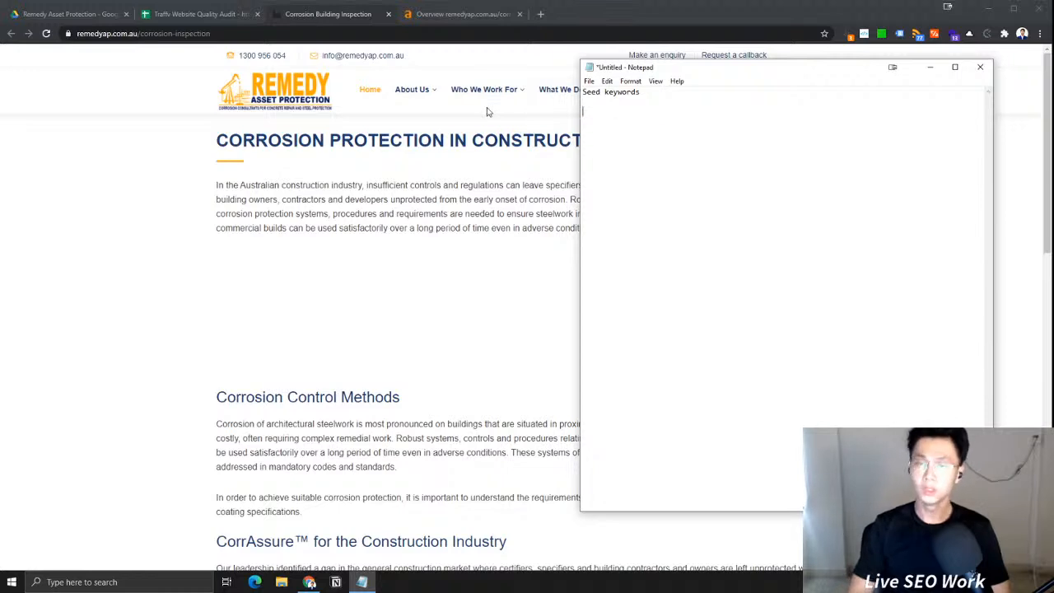
click(344, 135)
drag(219, 140, 617, 145)
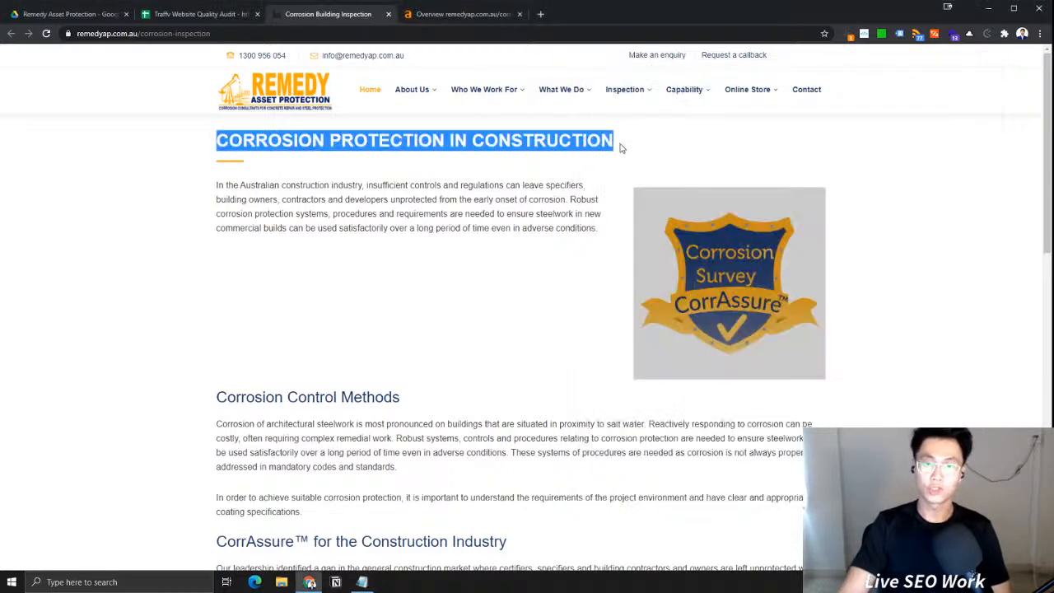
key(ctrl+c)
click(362, 581)
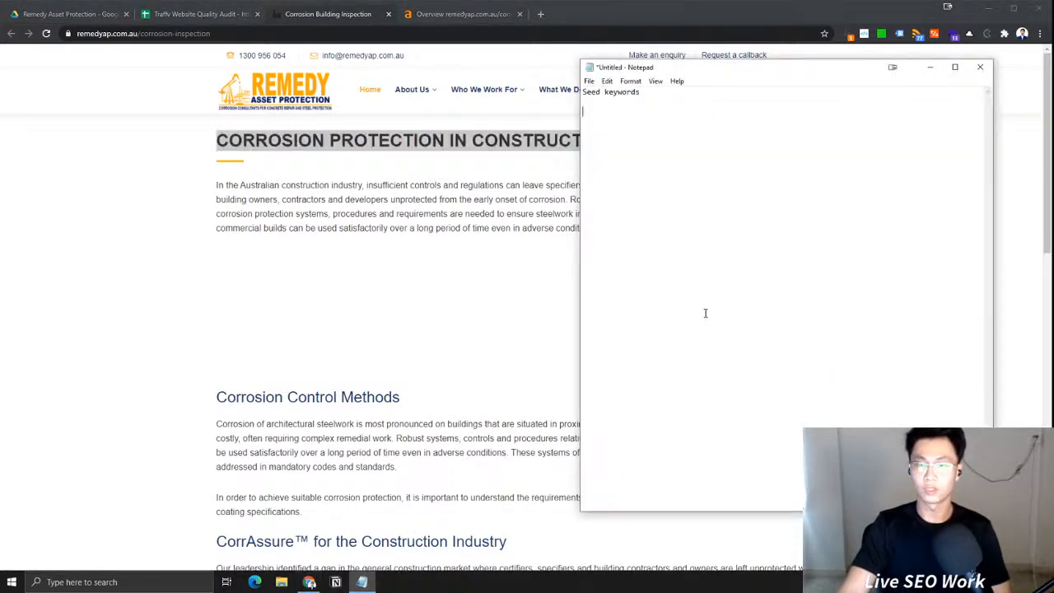
key(Return)
key(ctrl+v)
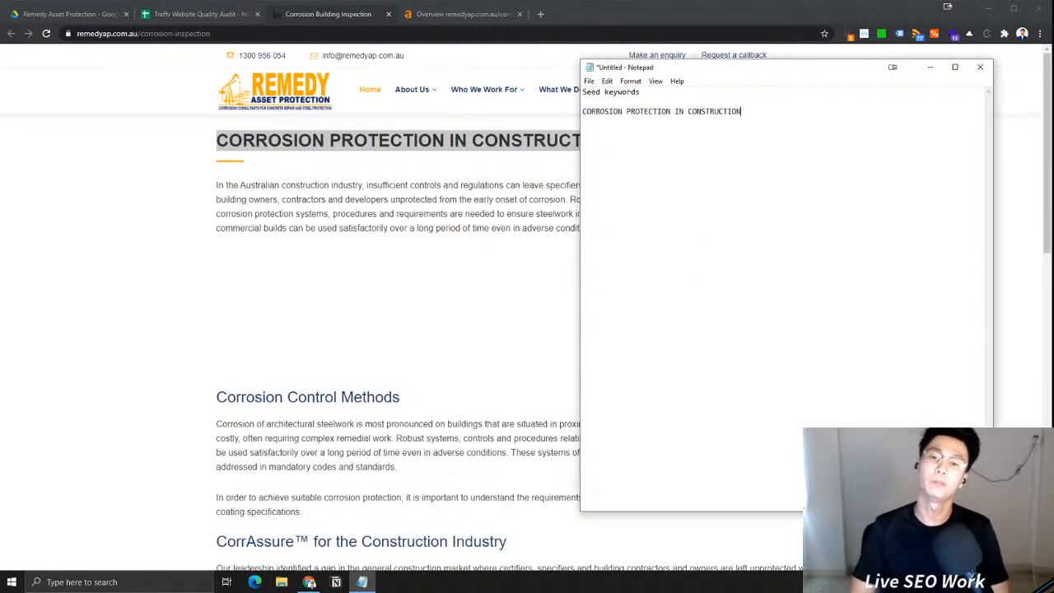
Add "corrosion protection construction" and "corrosion protection" as separate lines in the seed keyword list
key(Return)
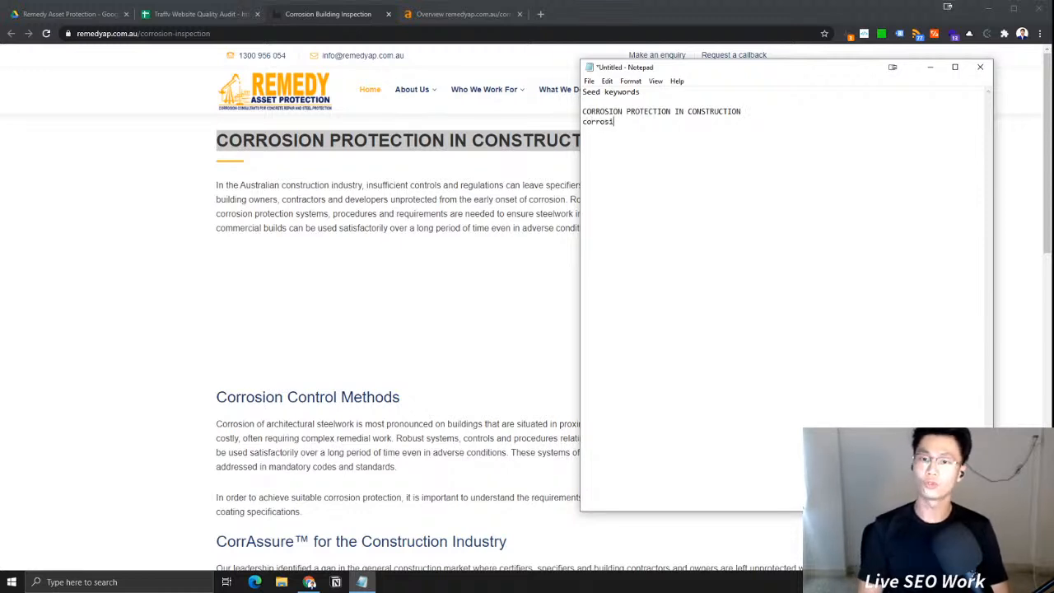
text(corrosion protec)
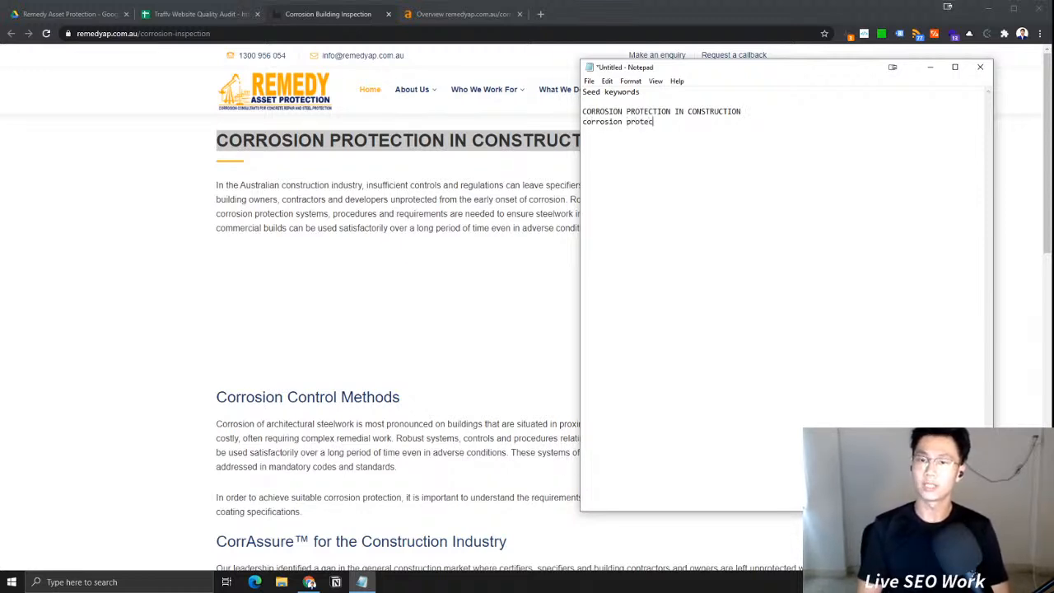
text(tion constur)
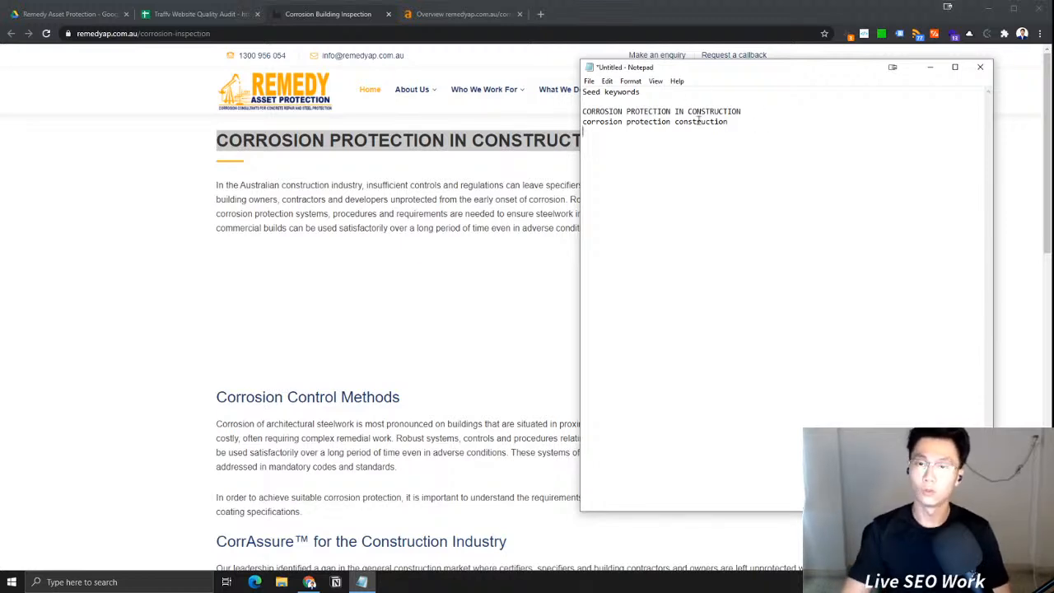
drag(672, 121, 582, 121)
key(ctrl+c)
click(687, 145)
key(ctrl+v)
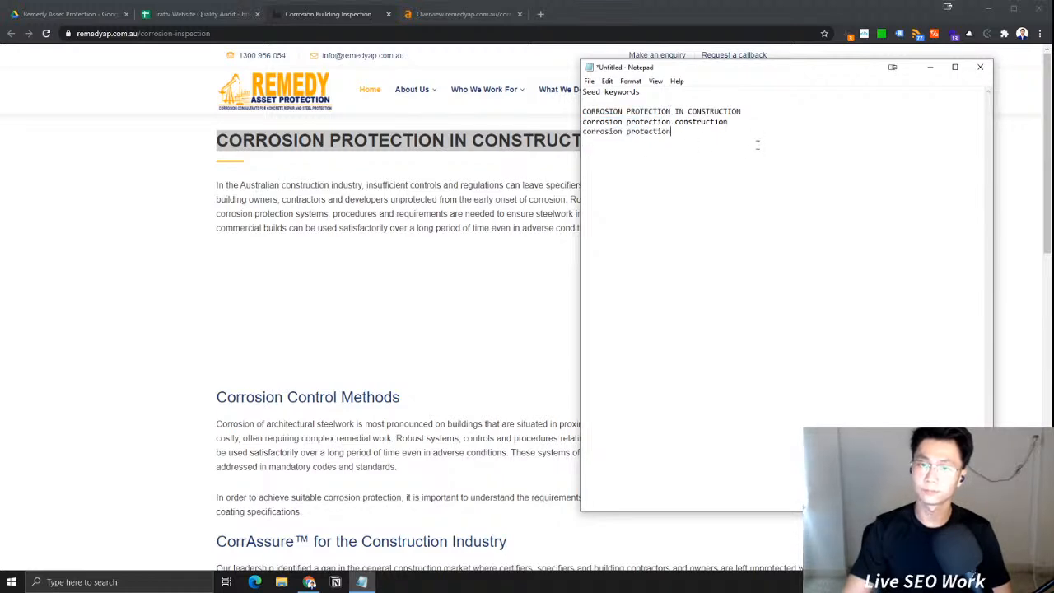
Check the web page's title and add "corrosion building inspection" and "corrosion inspection" to the seed keyword list
click(414, 156)
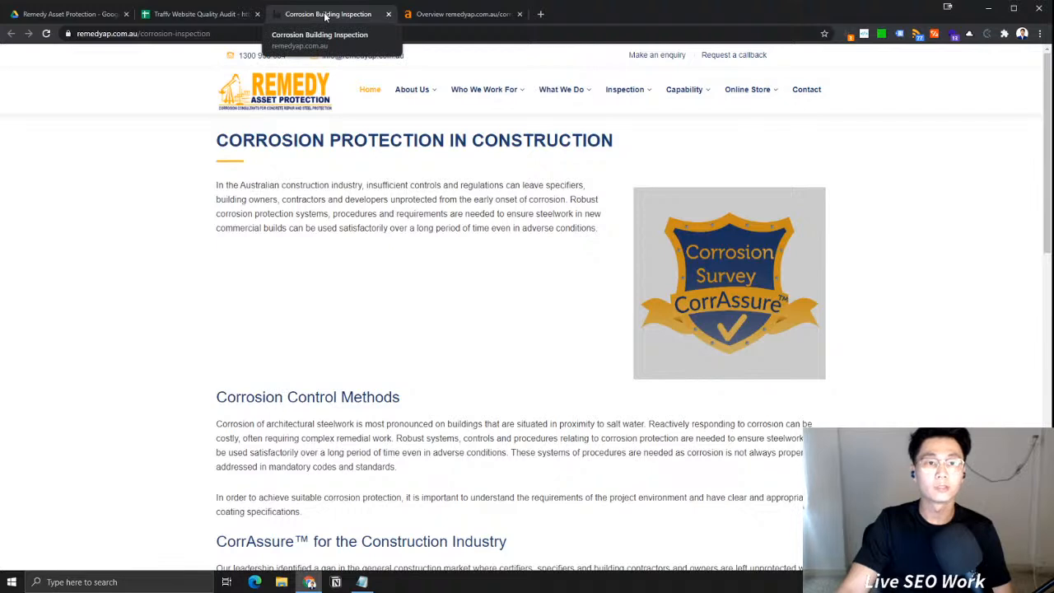
click(361, 582)
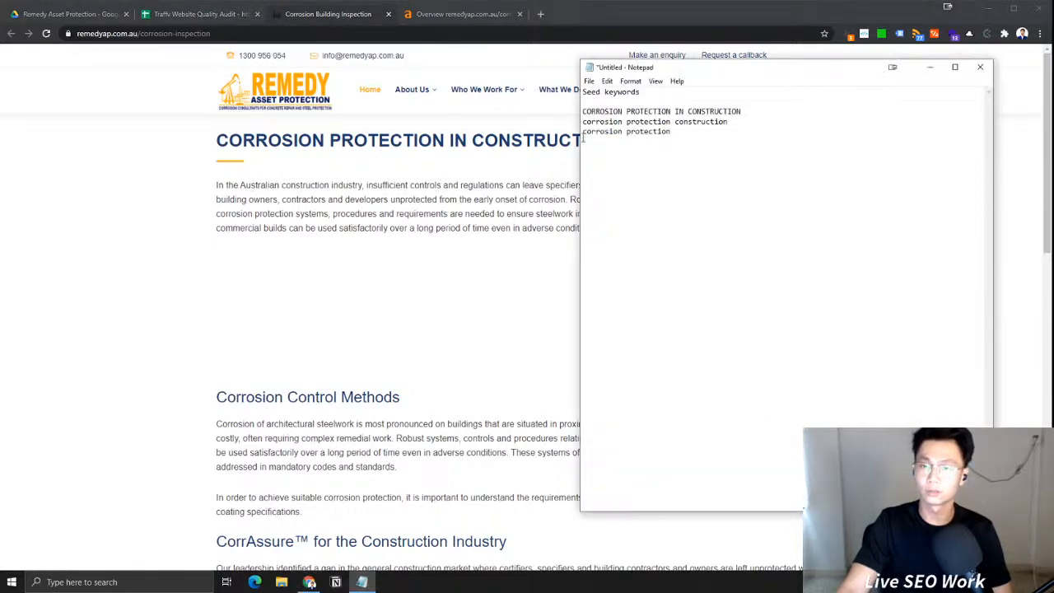
text(corro)
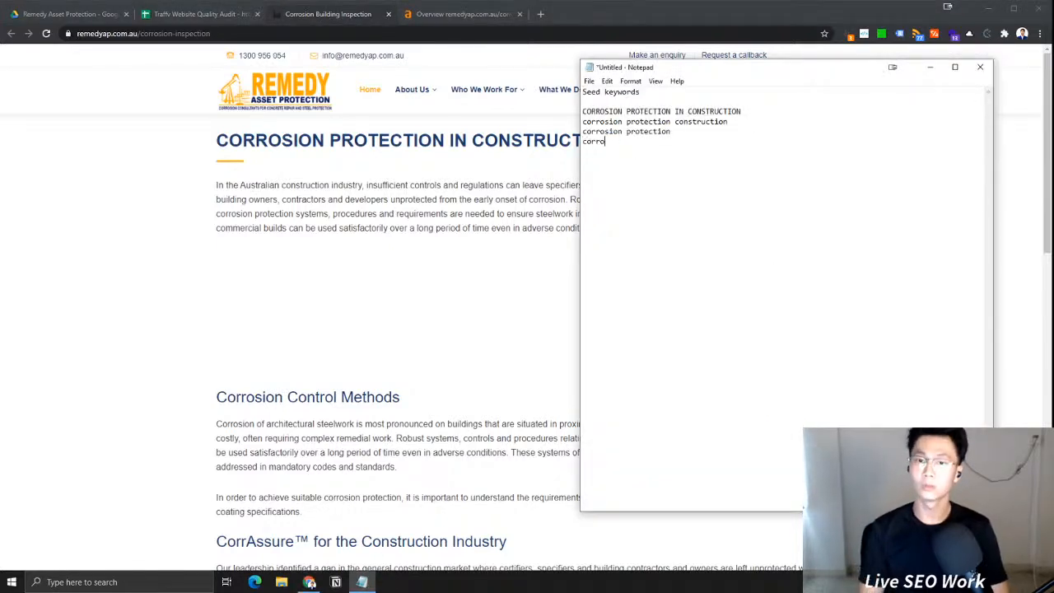
text(sion build)
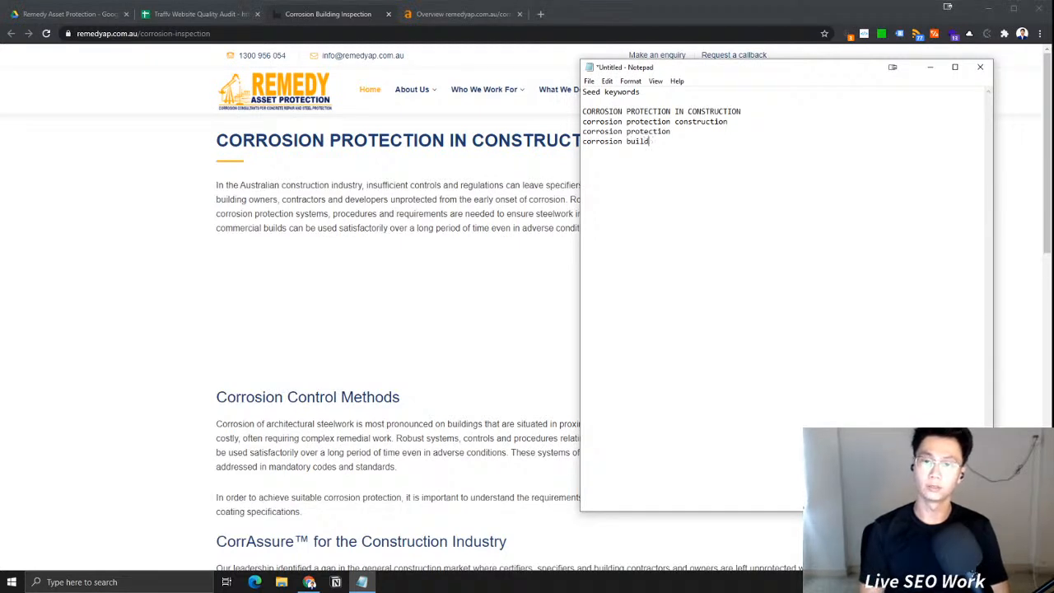
text(inng inspection)
key(Return)
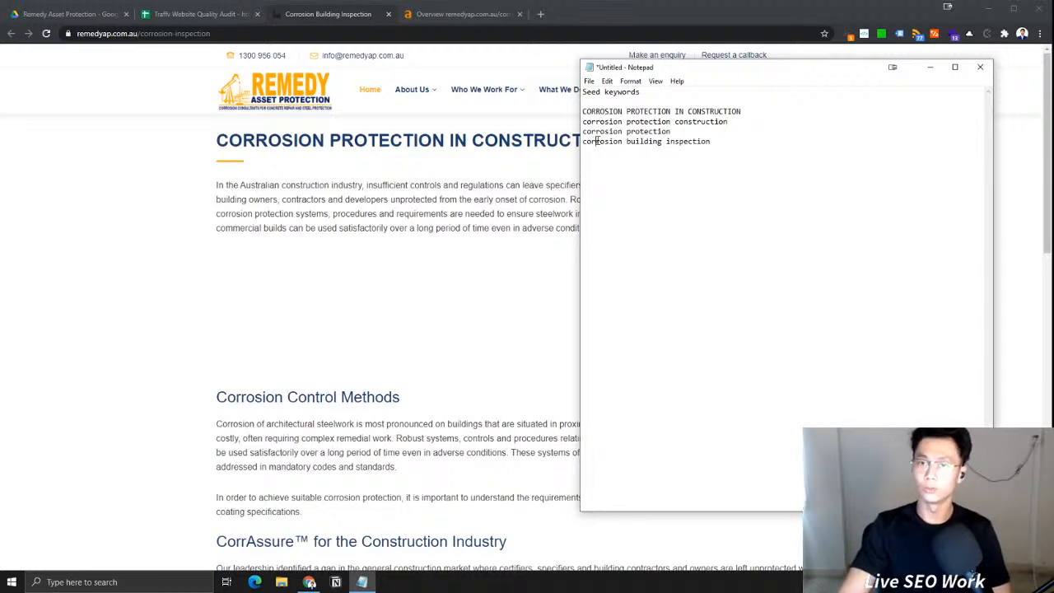
text(corrosion b)
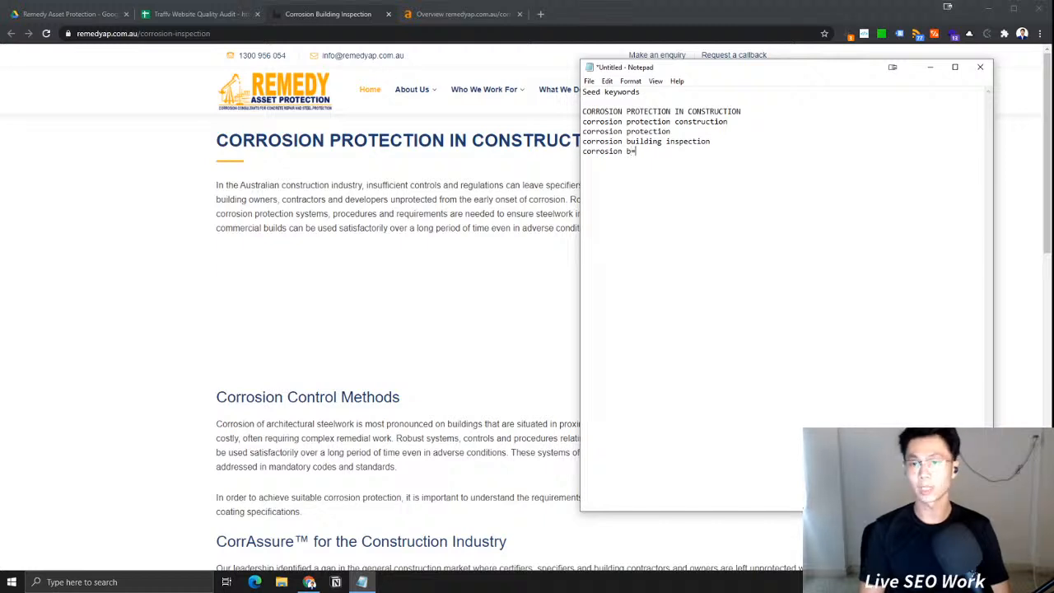
text(nspection')
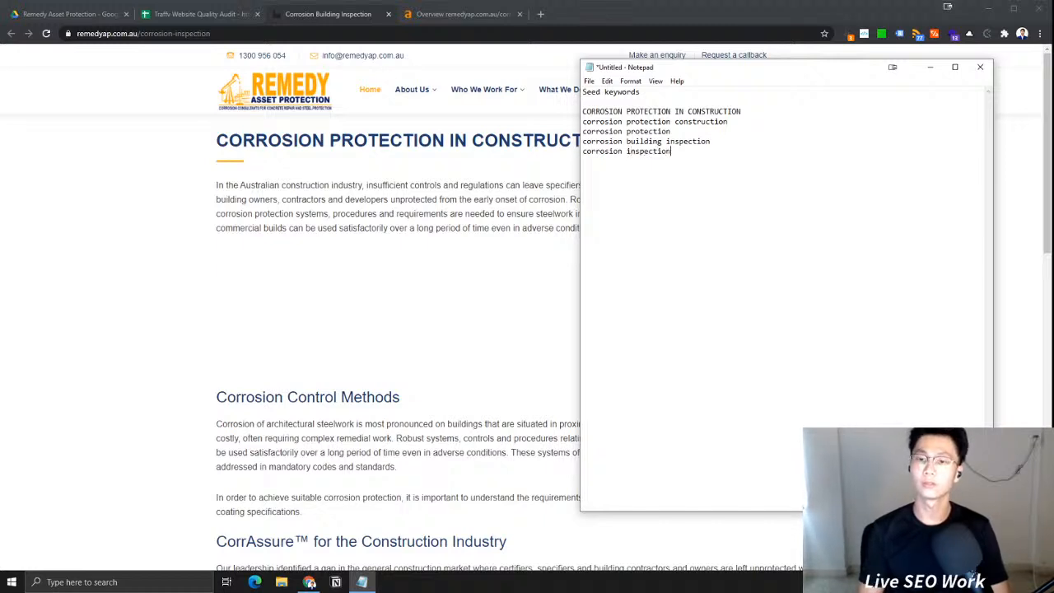
key(Return)
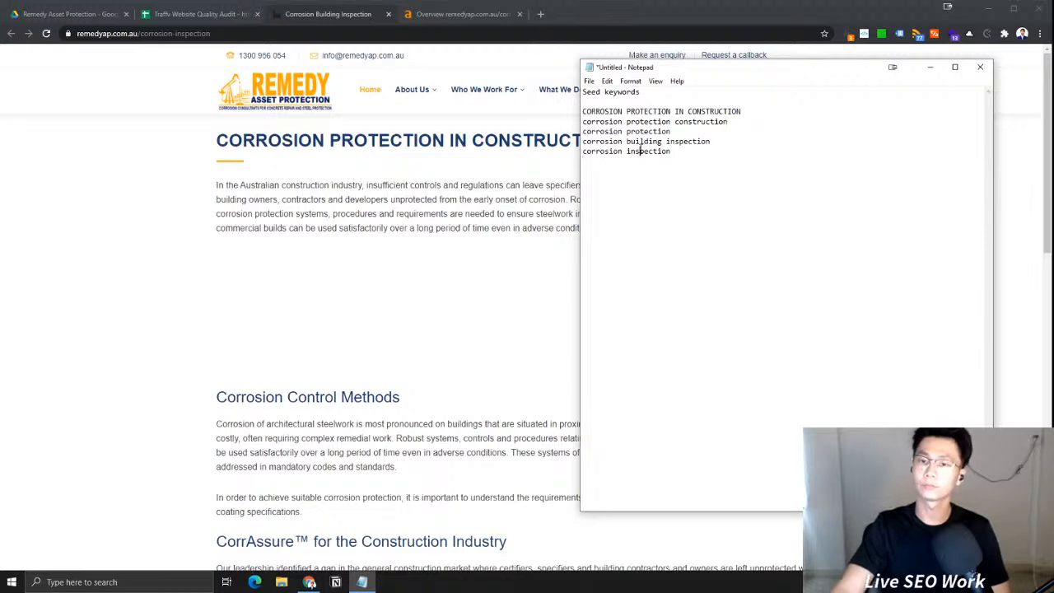
Add "building corrosion" on a new line at the end of the seed keyword list
click(640, 183)
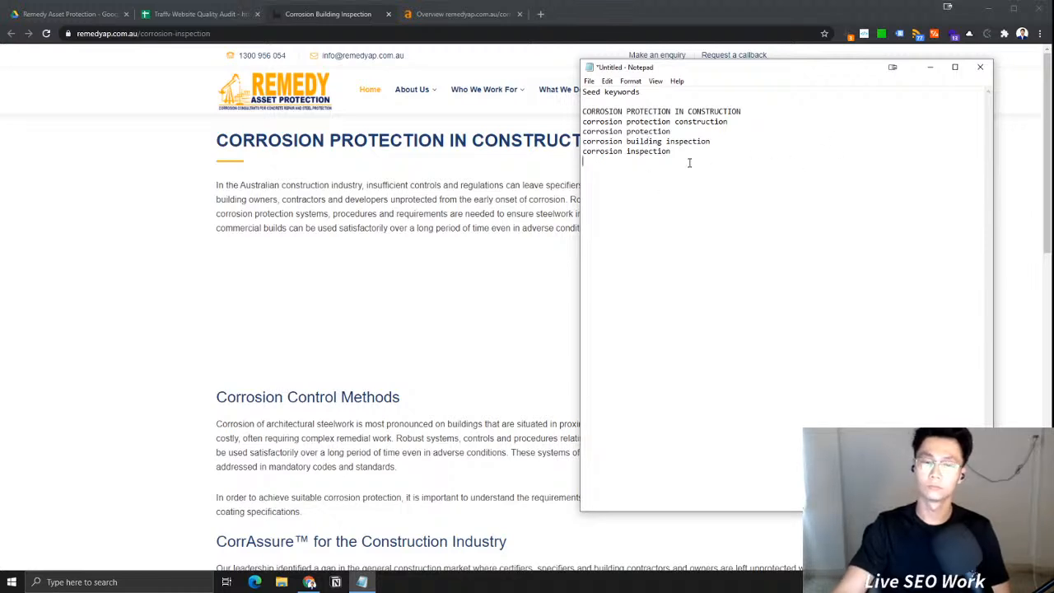
text(bui)
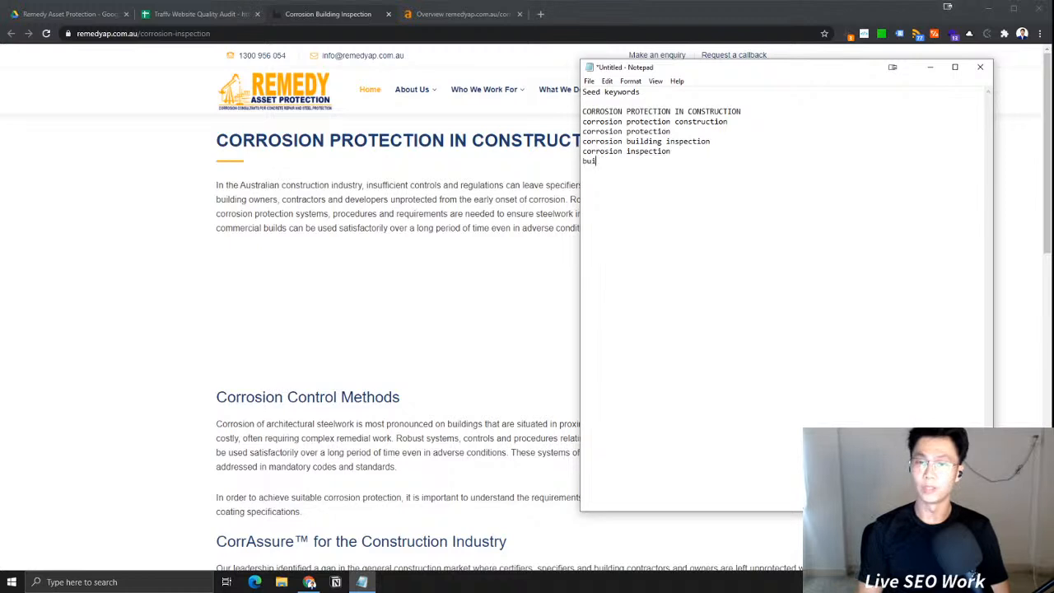
text(lding corrosion)
key(Return)
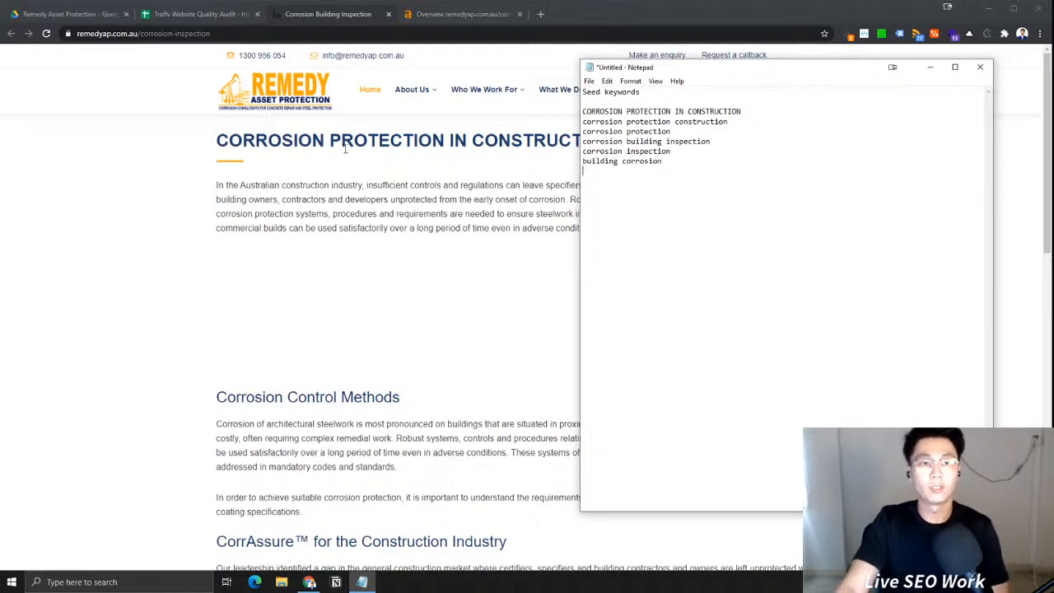
Review the keywords already mapped in rows 11 and 12 of the Update On Page sheet, then return to the Corrosion Building Inspection page
click(198, 14)
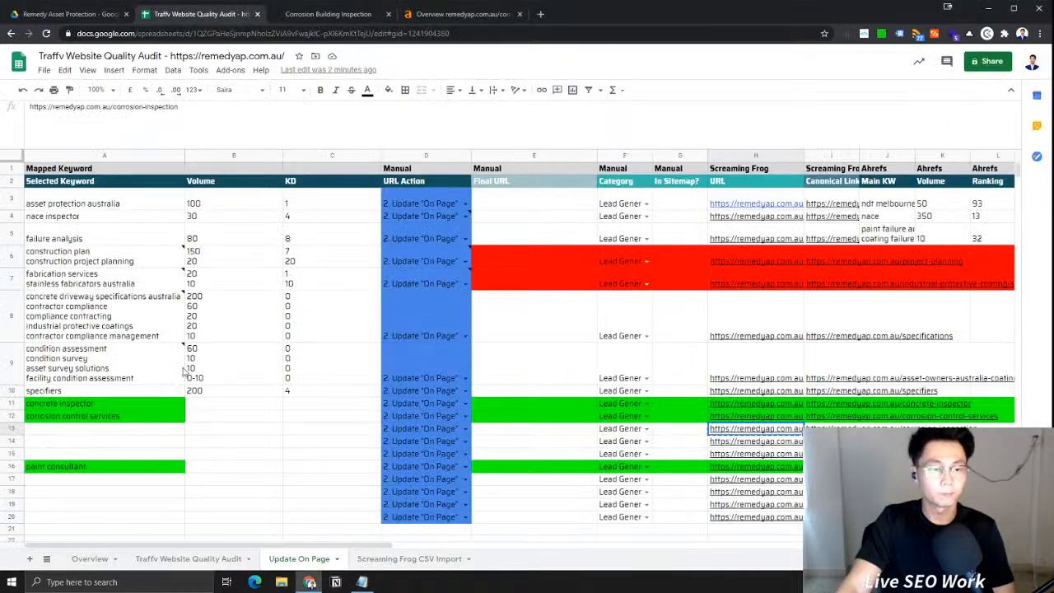
key(ctrl+c)
click(70, 403)
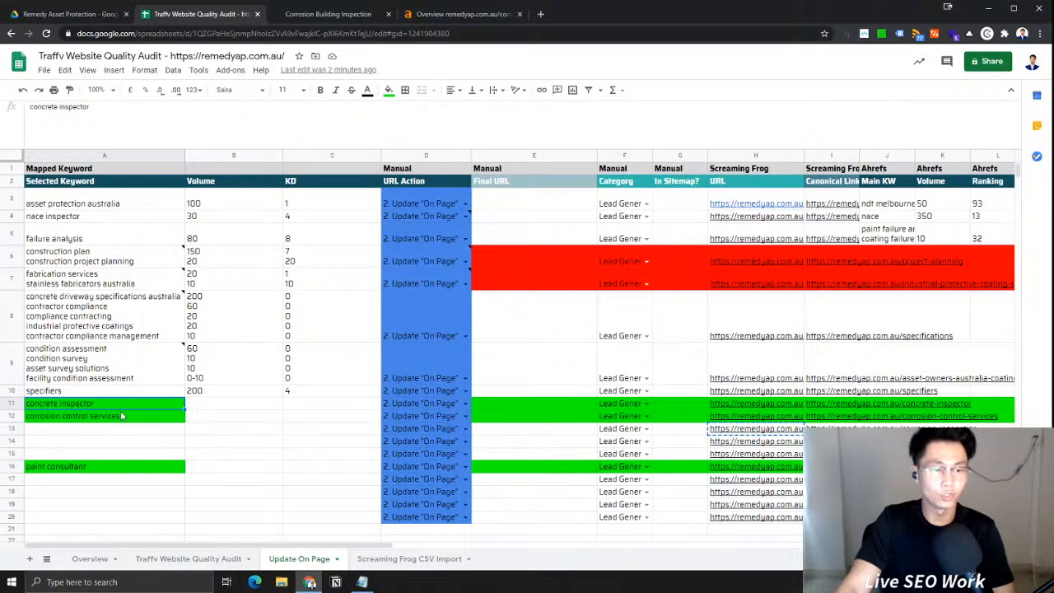
click(124, 418)
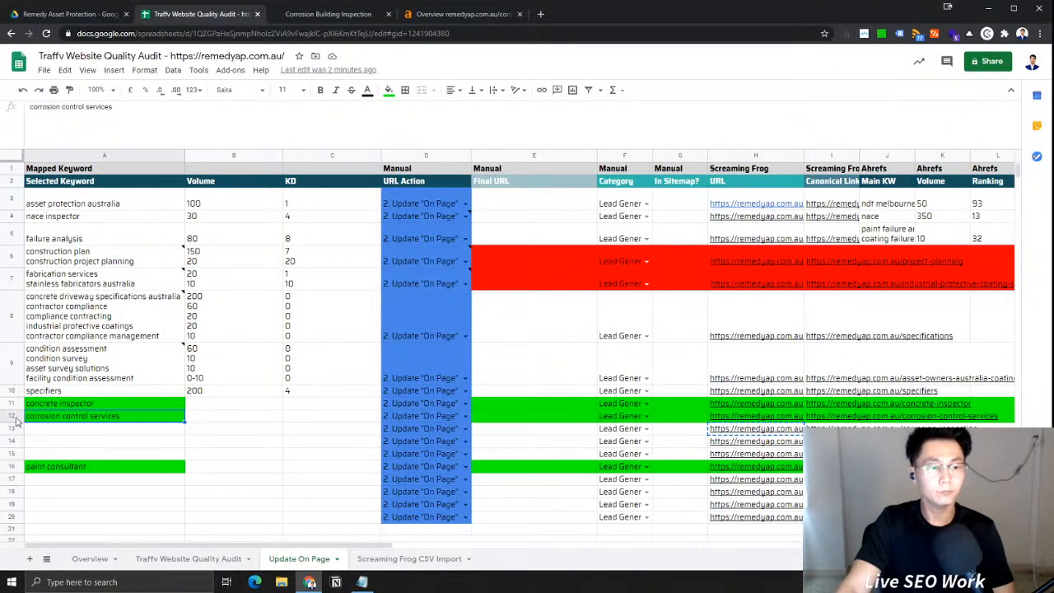
drag(83, 416, 318, 418)
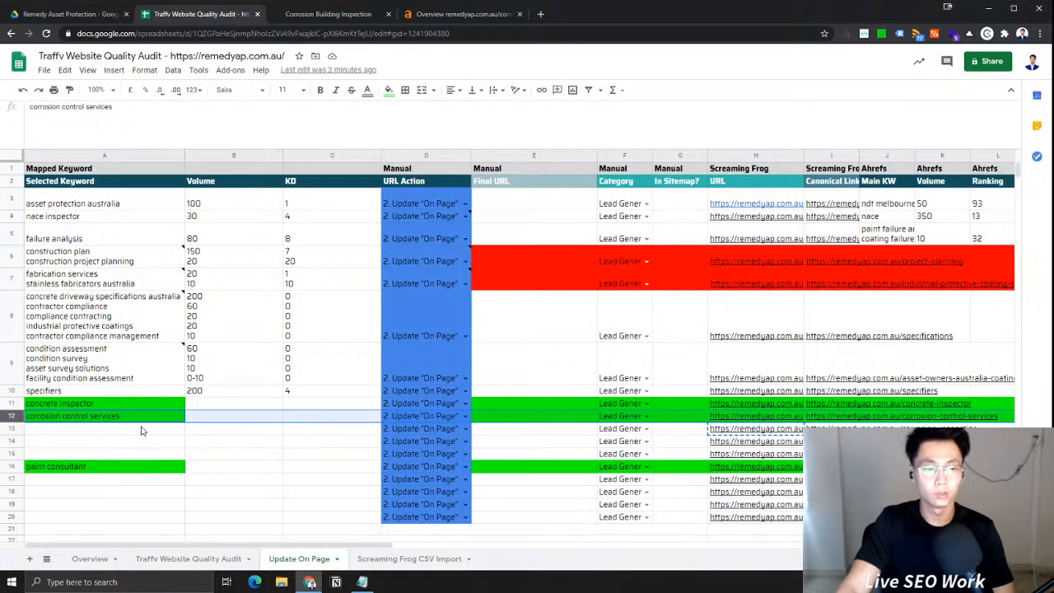
click(154, 430)
click(44, 419)
click(14, 415)
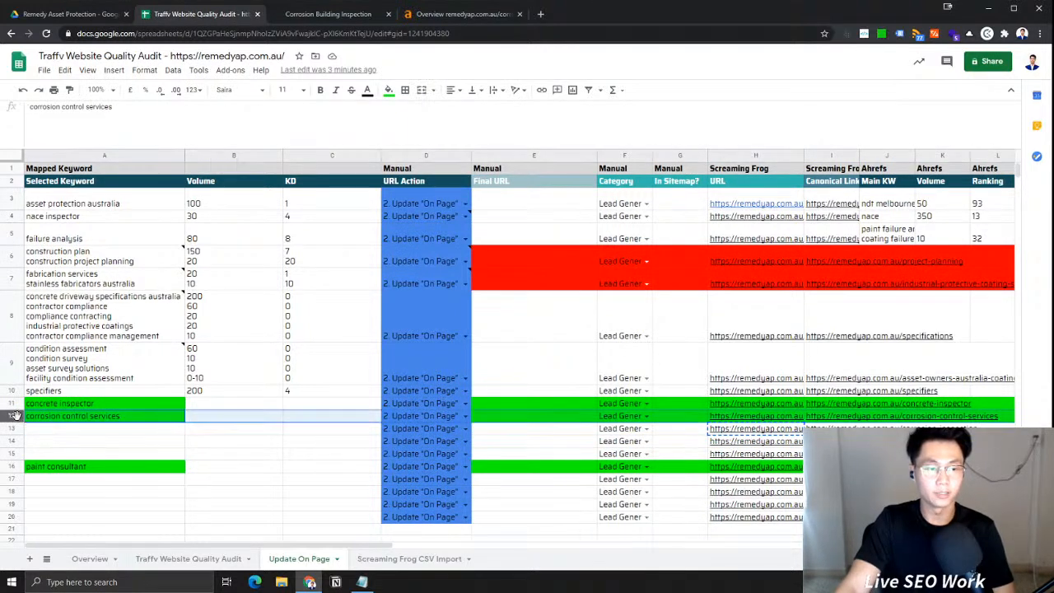
click(484, 16)
click(332, 14)
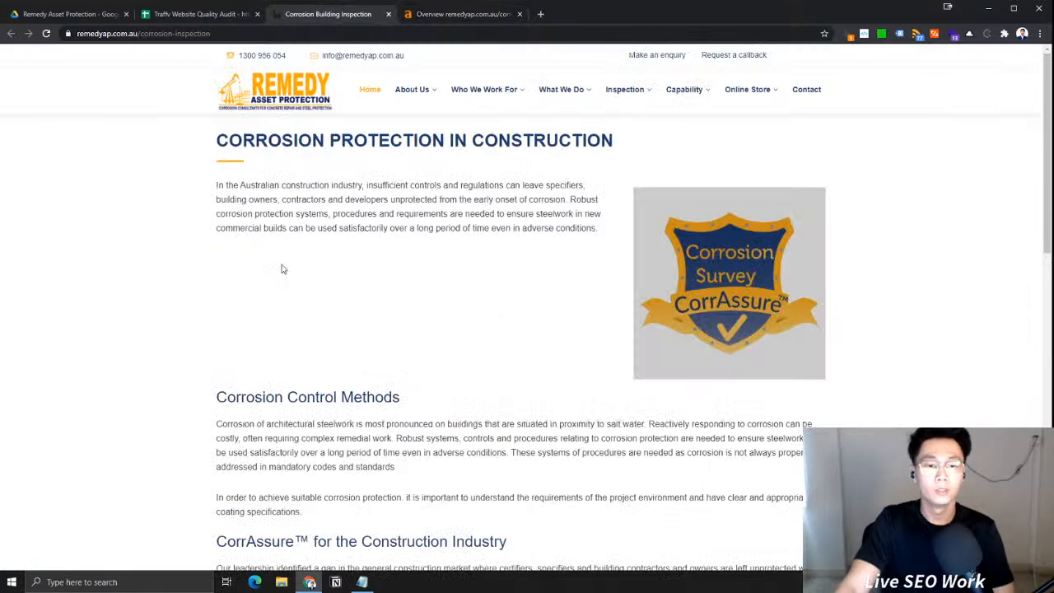
Read the introductory paragraph under Corrosion Protection in Construction for further seed keyword ideas
click(361, 581)
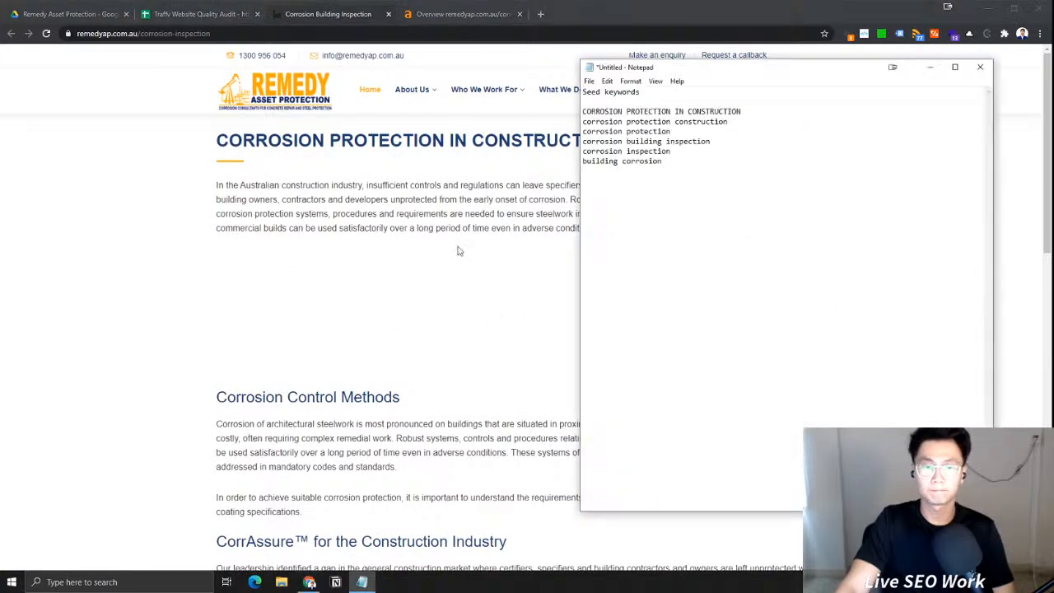
click(217, 183)
drag(303, 185, 427, 185)
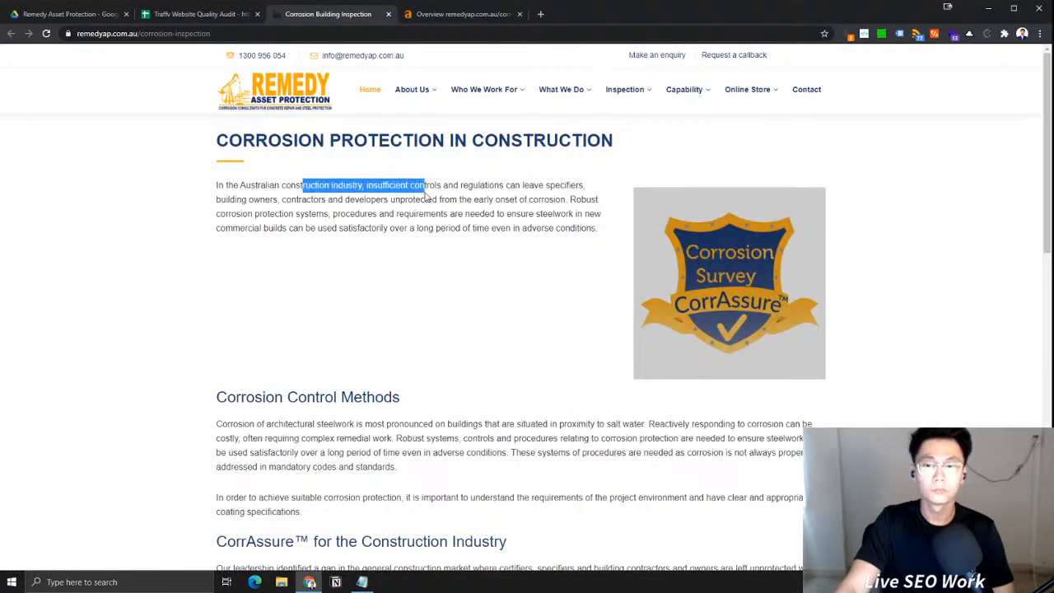
click(577, 216)
click(412, 186)
drag(224, 186, 443, 186)
click(494, 187)
drag(348, 186, 430, 186)
click(496, 187)
drag(494, 186, 533, 186)
click(534, 187)
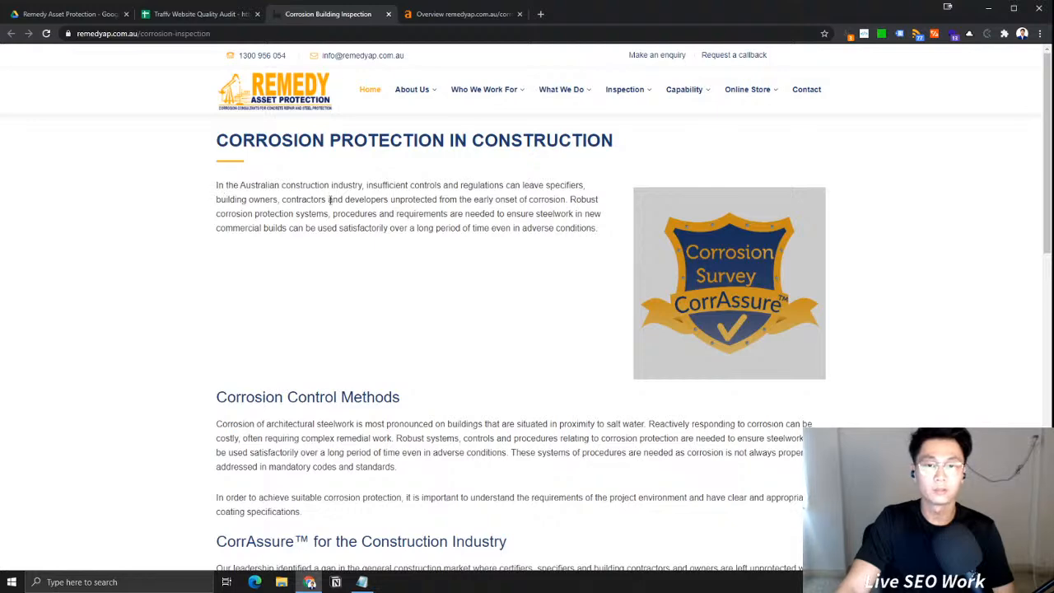
drag(220, 214, 328, 215)
click(387, 216)
Read the Corrosion Control Methods section and the rest of the corrosion inspection page for seed keyword ideas
scroll(474, 292, down, 3)
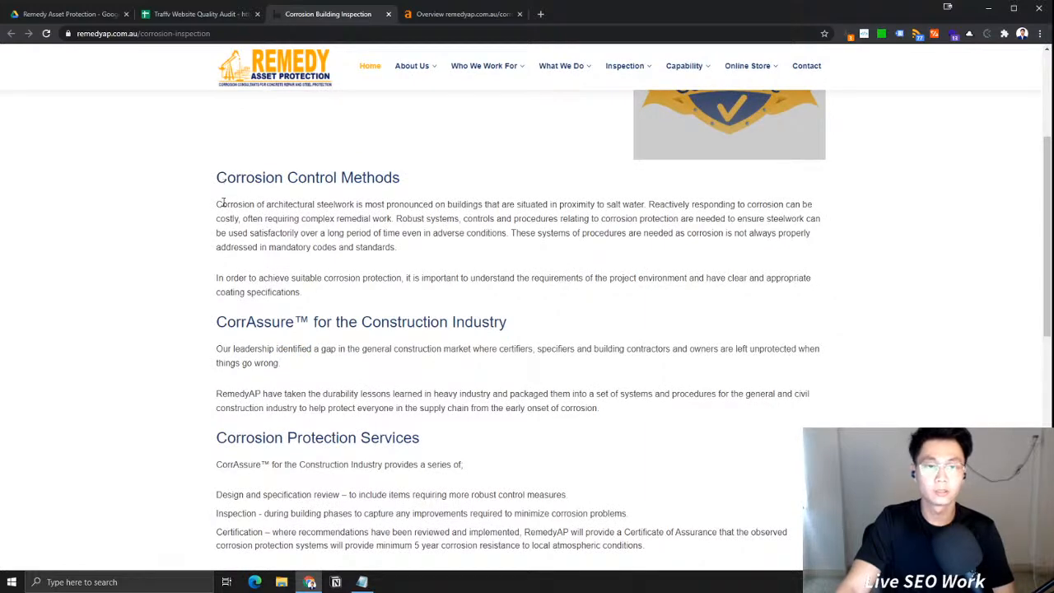
drag(219, 204, 461, 218)
click(535, 219)
scroll(541, 318, down, 5)
scroll(541, 318, up, 3)
Copy the heading "Corrosion Protection Services" from the page onto a new line at the end of the seed keyword list
drag(246, 330, 216, 336)
click(193, 14)
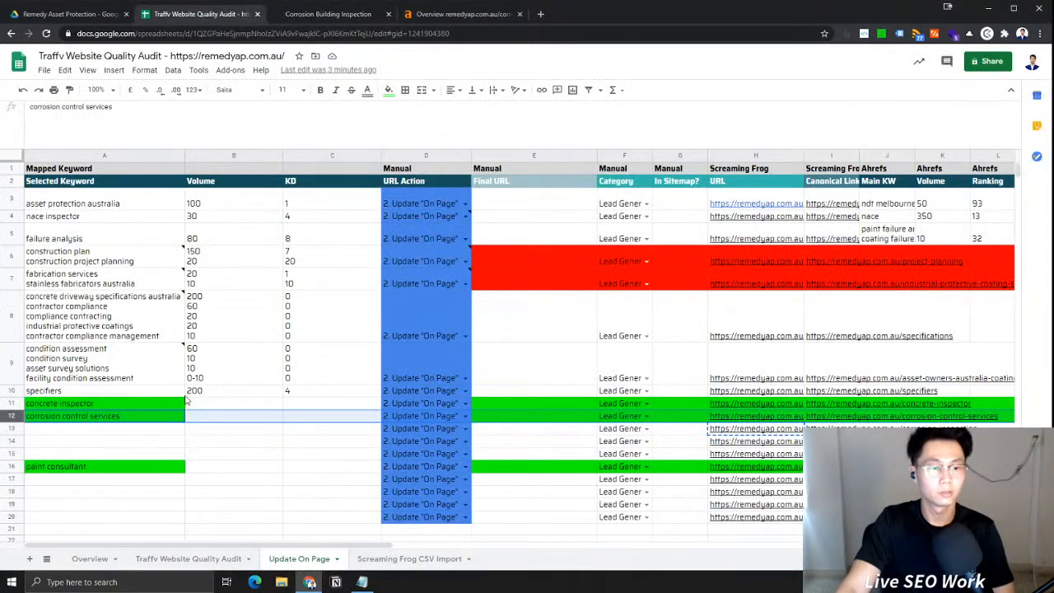
click(312, 17)
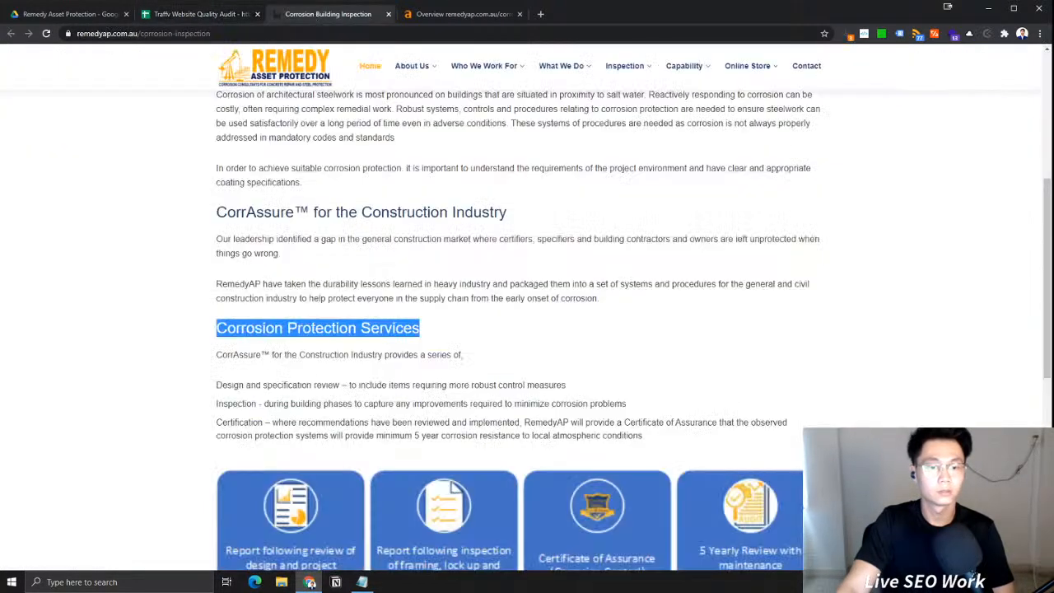
drag(443, 333, 216, 328)
click(362, 582)
key(ctrl+v)
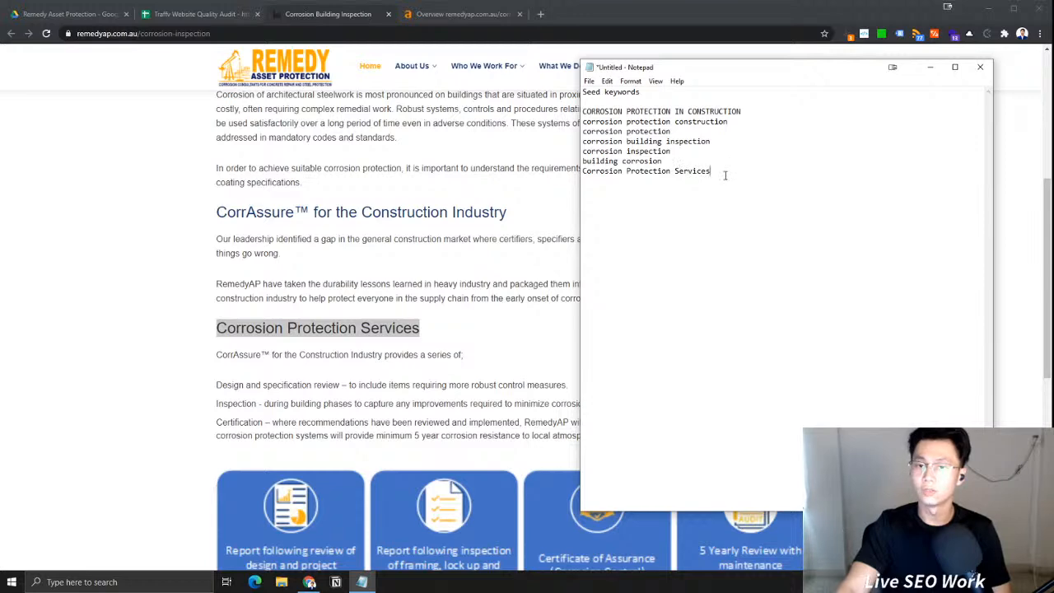
Review the rest of the corrosion inspection page against the seed keyword list and the keywords mapped in the Update On Page sheet
click(374, 317)
scroll(466, 277, up, 1)
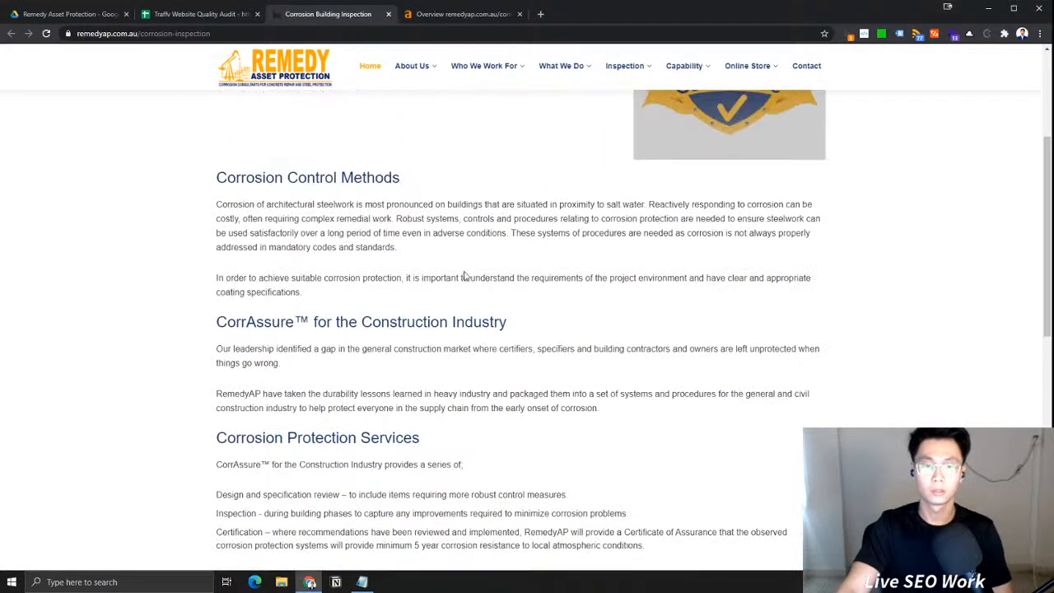
scroll(435, 370, up, 1)
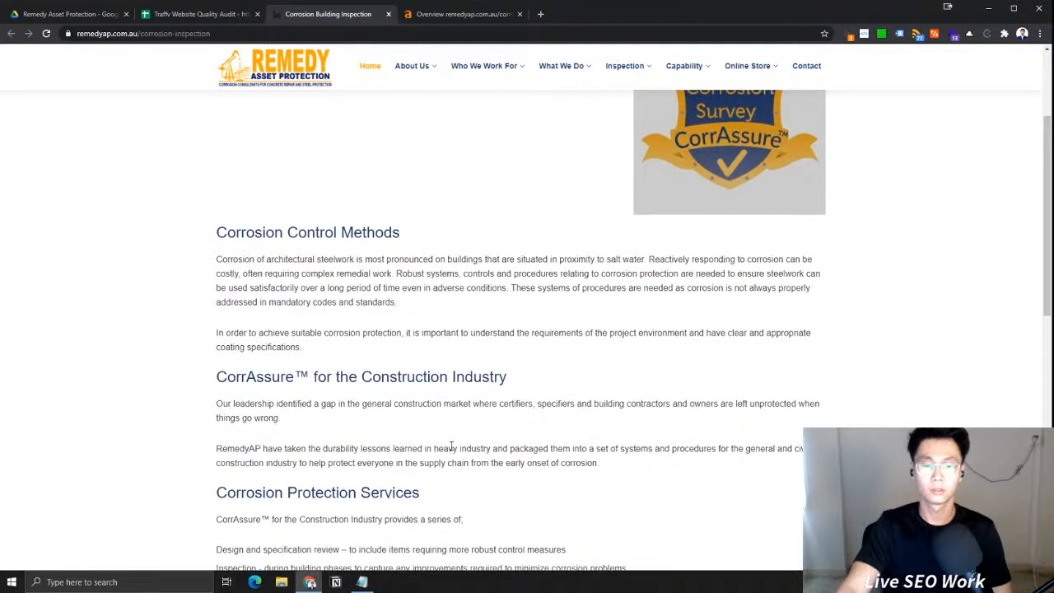
click(371, 583)
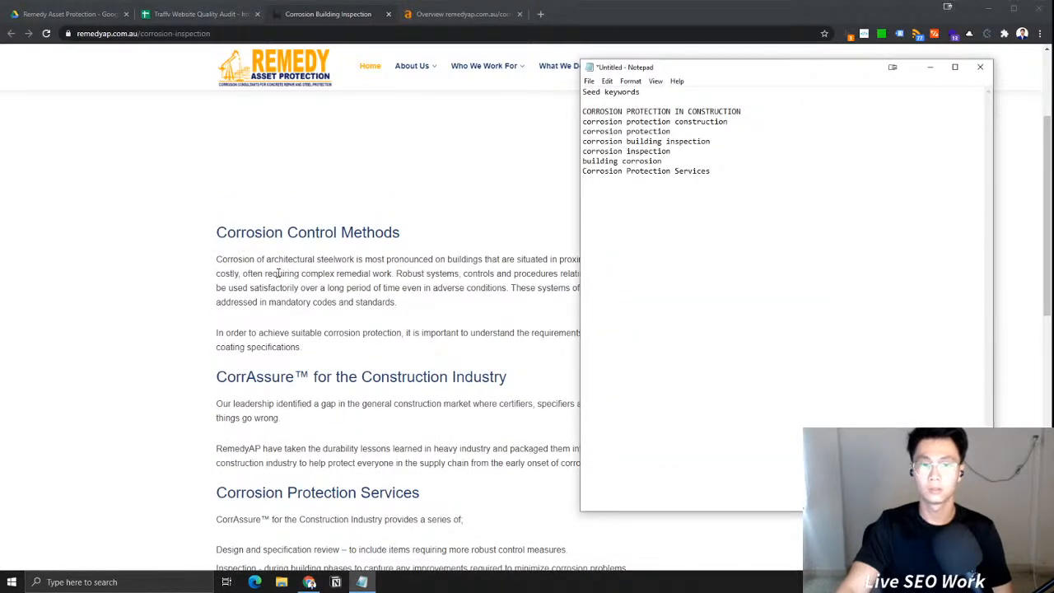
click(197, 14)
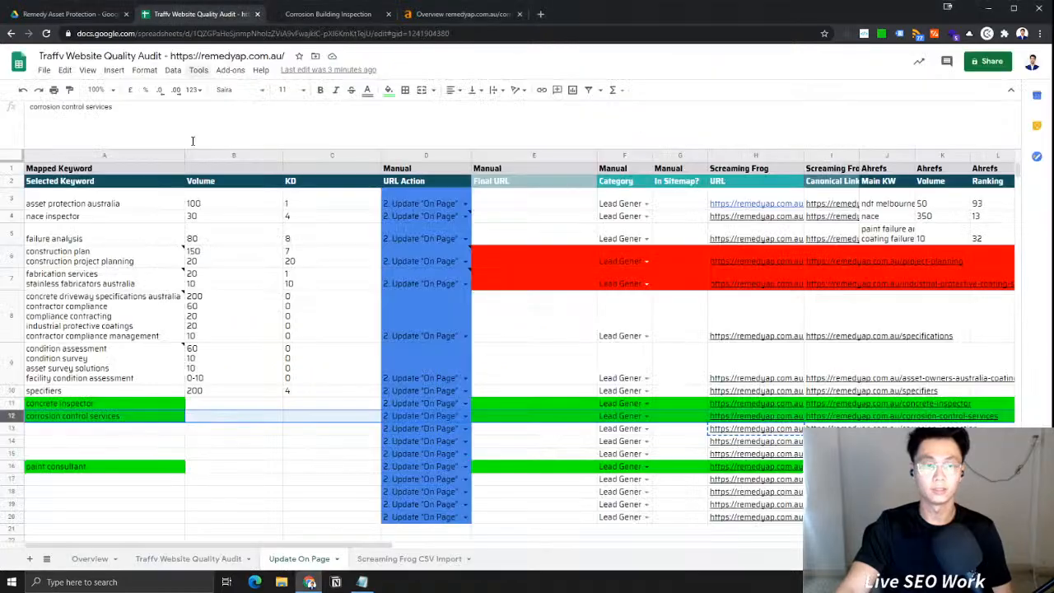
click(328, 14)
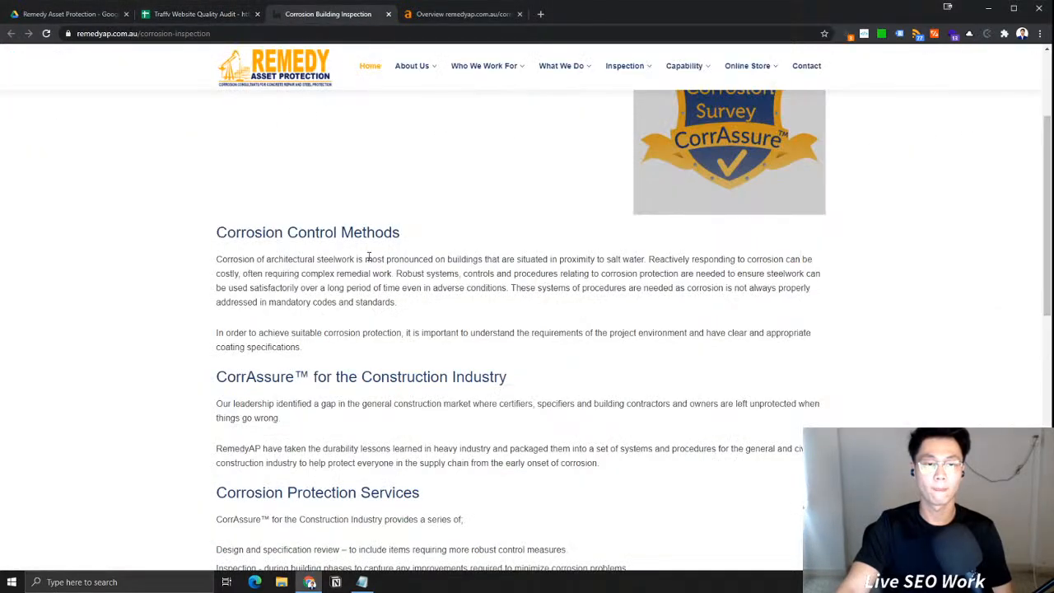
scroll(528, 339, down, 8)
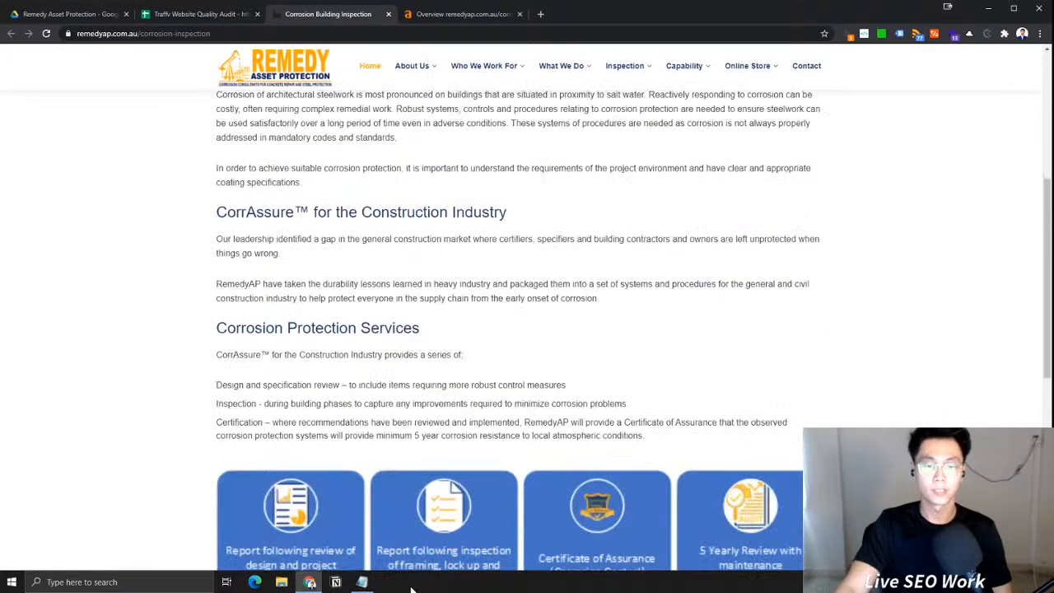
scroll(656, 383, down, 2)
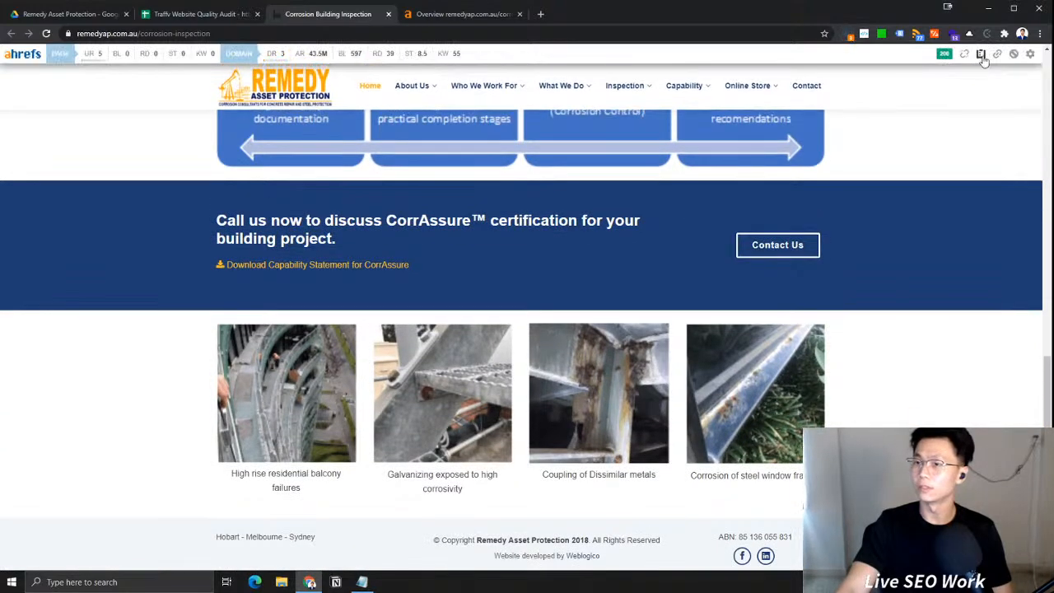
Examine the page's title, description and full heading structure in the Ahrefs on-page data report, and hide the SEO toolbar
click(980, 52)
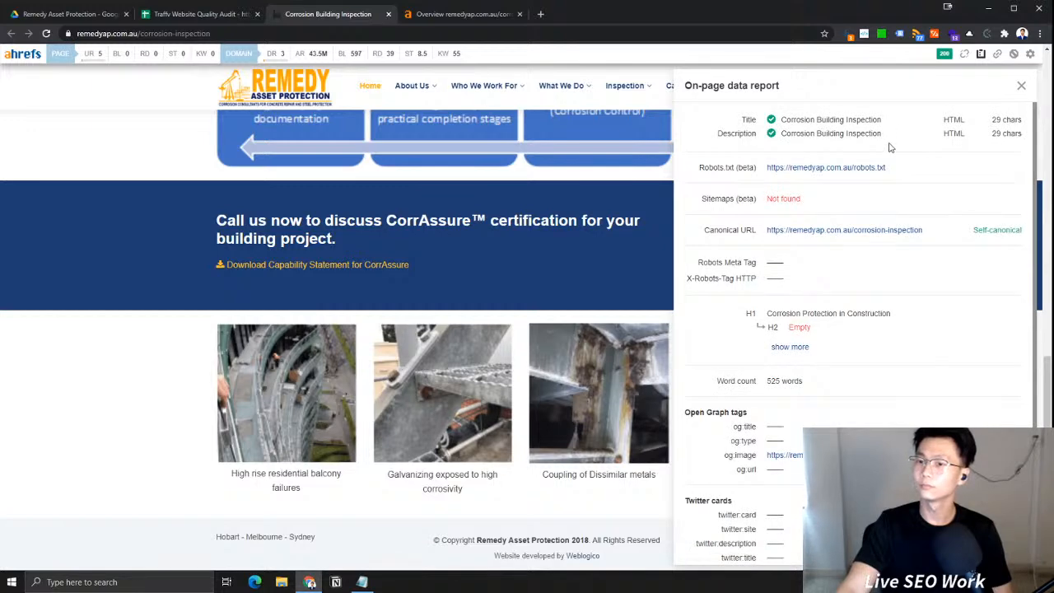
click(789, 347)
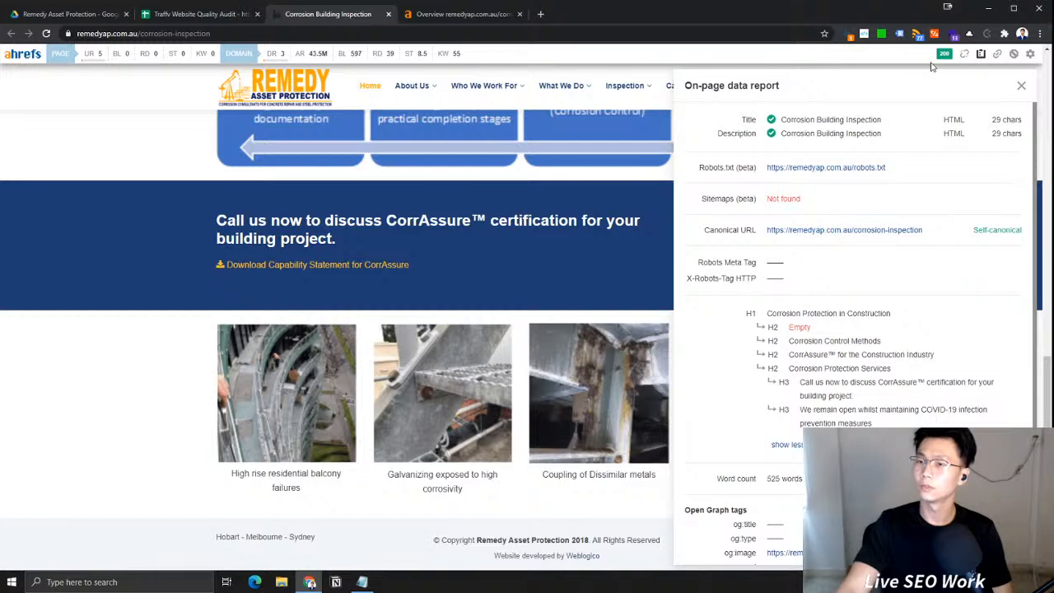
click(849, 35)
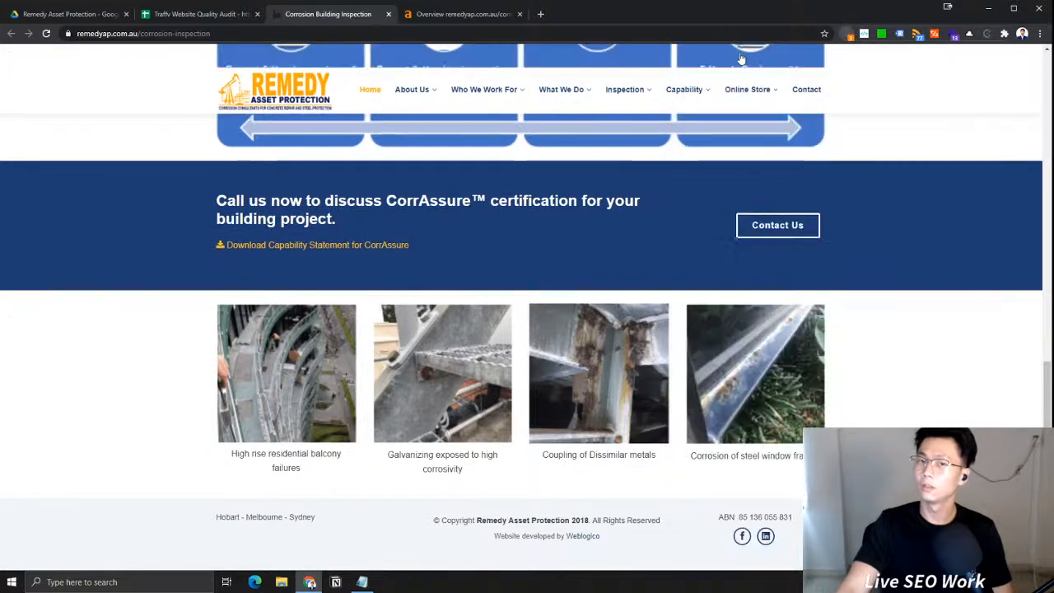
Copy all the seed keywords from Notepad and look them up in Ahrefs Keywords Explorer for Australia
click(361, 582)
drag(752, 169, 452, 103)
key(ctrl+c)
click(245, 166)
scroll(245, 166, up, 10)
click(461, 14)
click(189, 56)
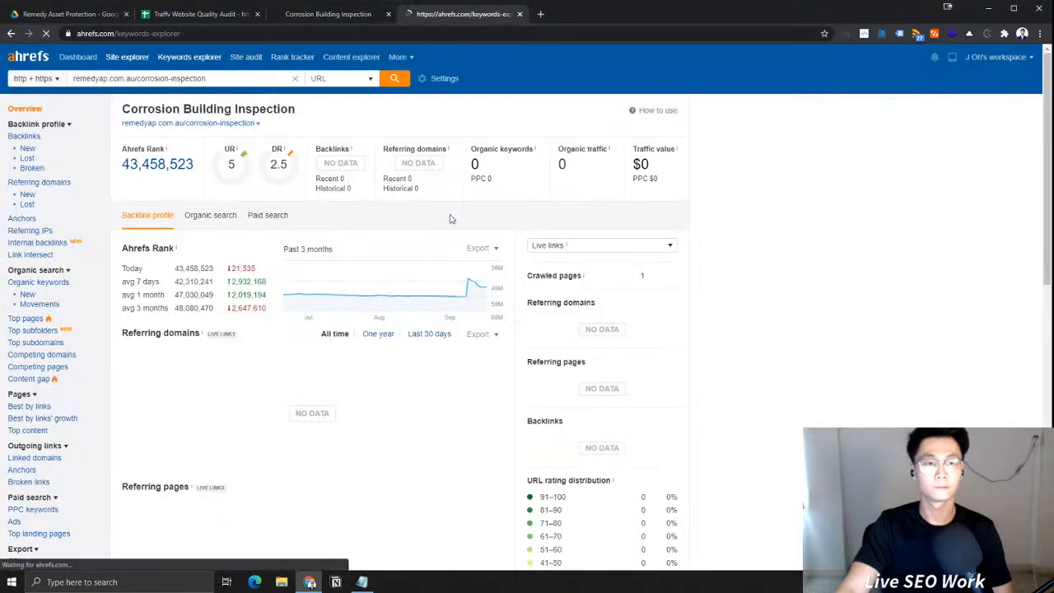
key(ctrl+v)
click(672, 295)
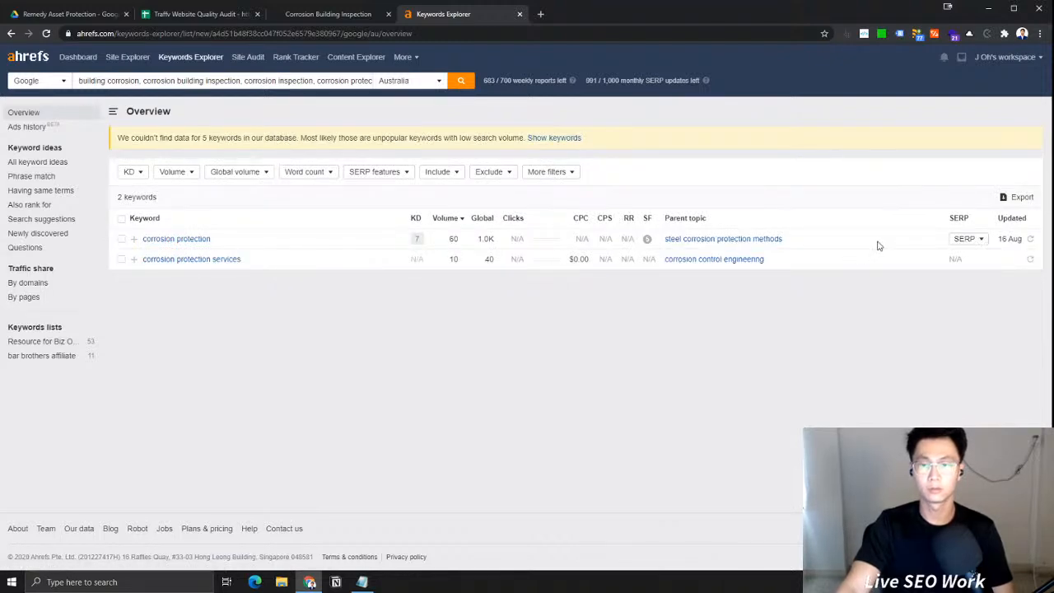
Check the "concrete inspector" and "corrosion control services" keywords mapped in rows 11 and 12 of the Update On Page sheet
click(202, 14)
click(75, 7)
click(173, 14)
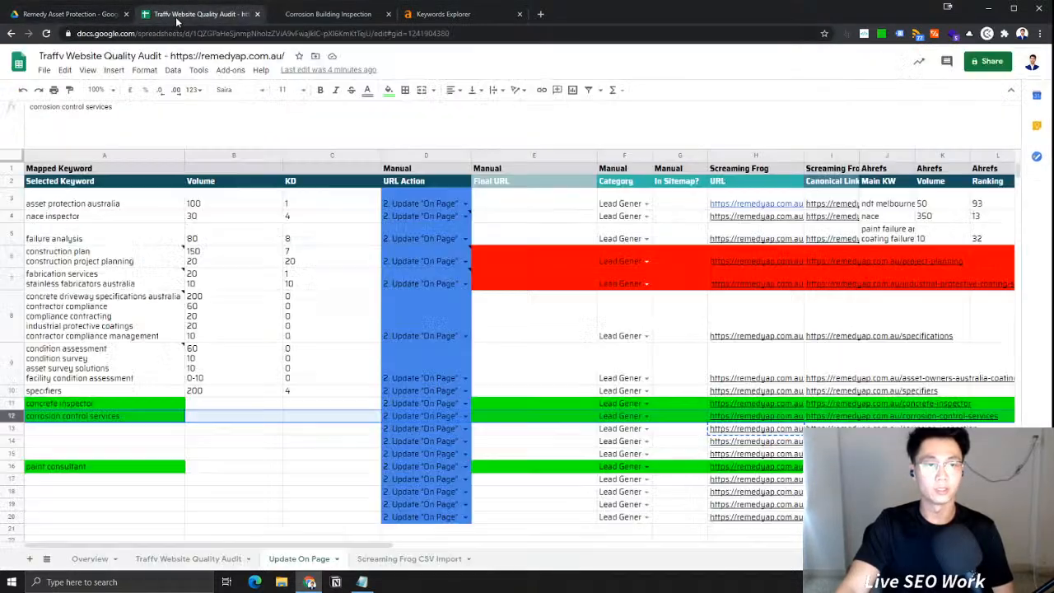
click(102, 409)
click(103, 418)
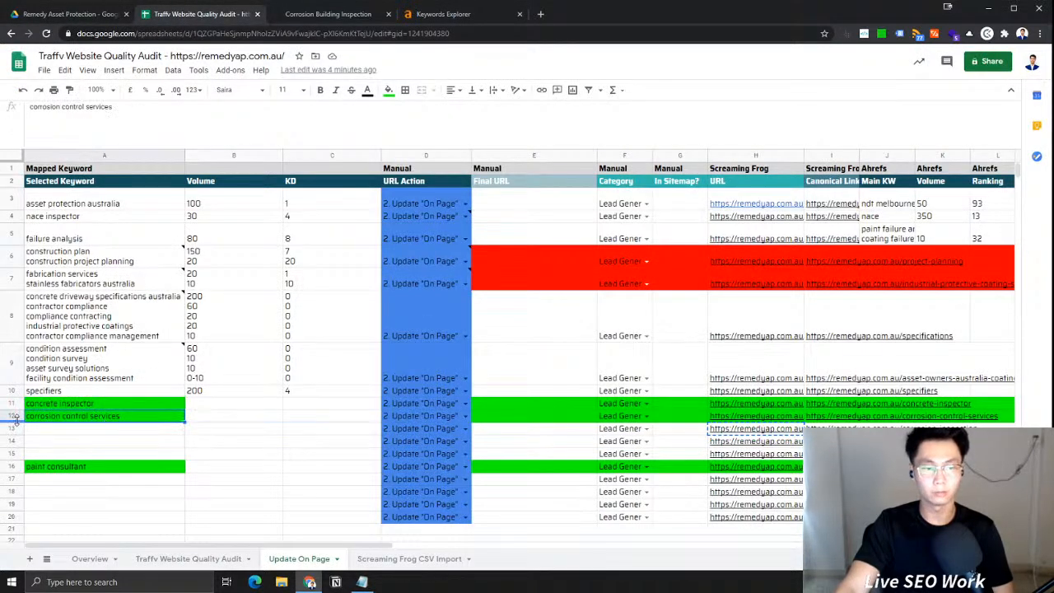
click(17, 420)
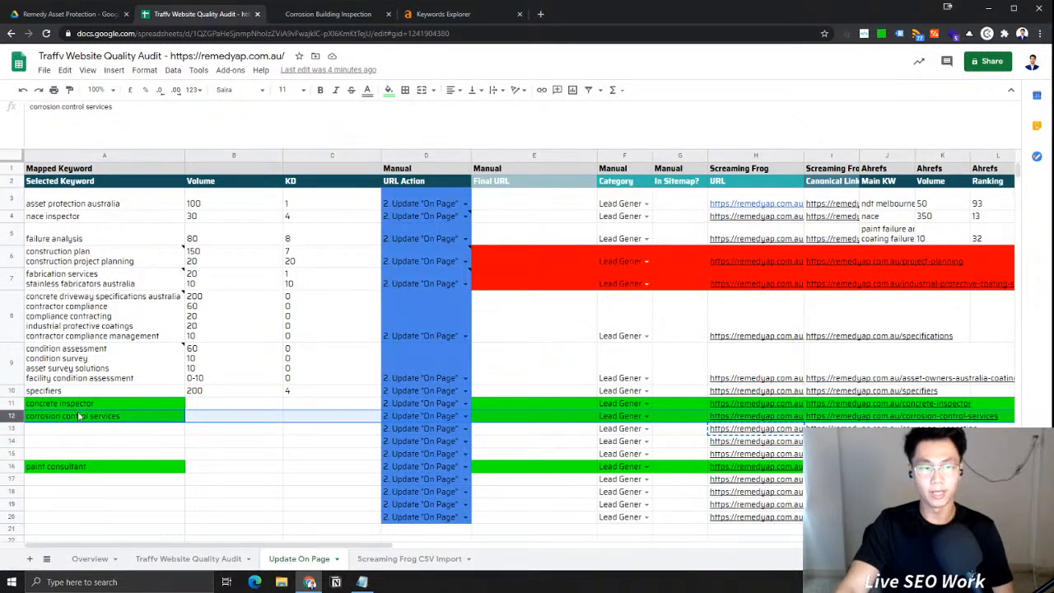
click(111, 419)
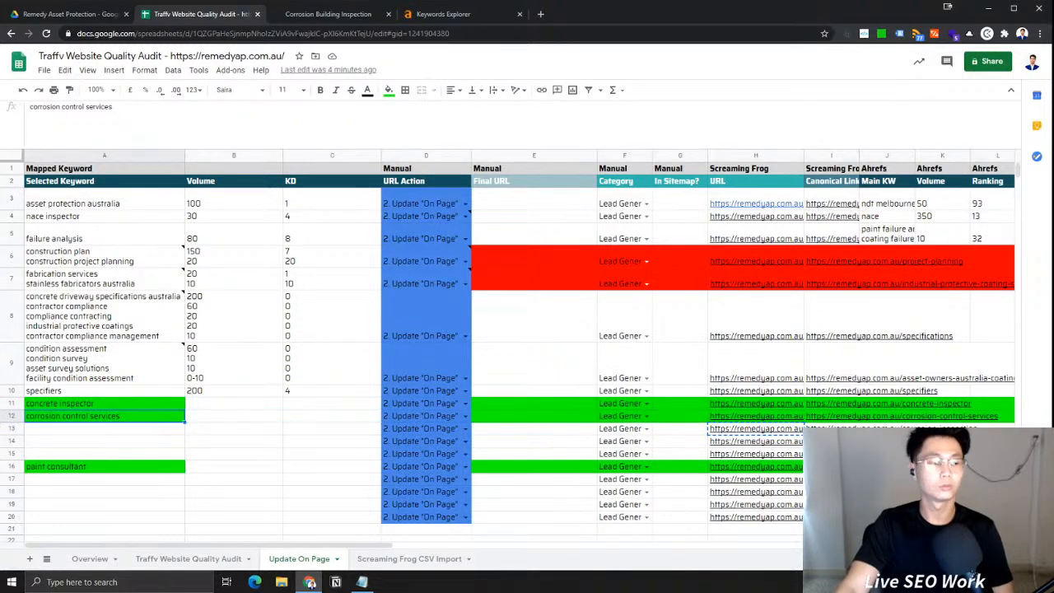
key(alt+Tab)
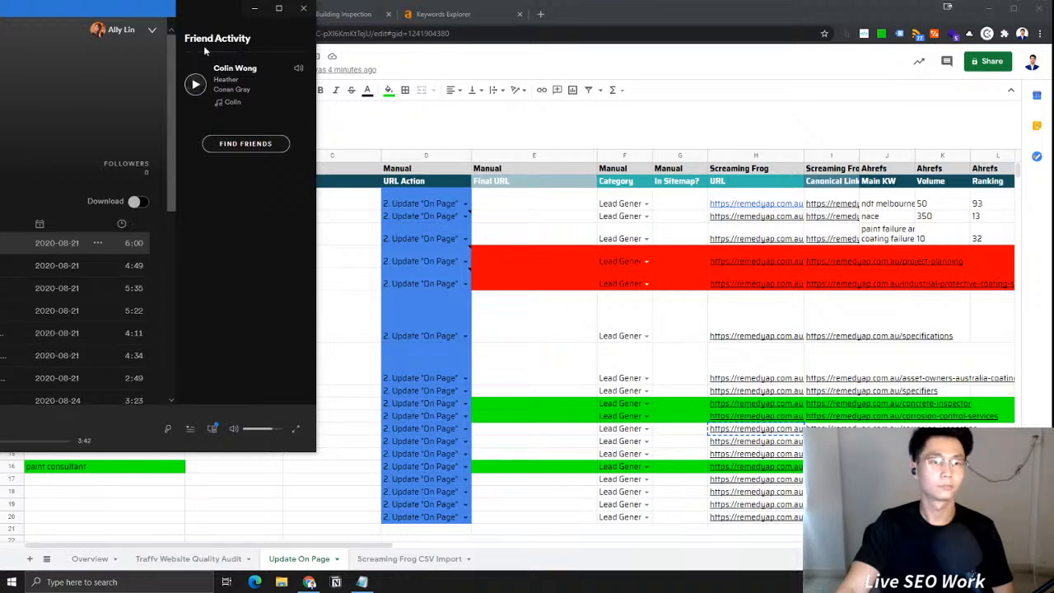
click(254, 8)
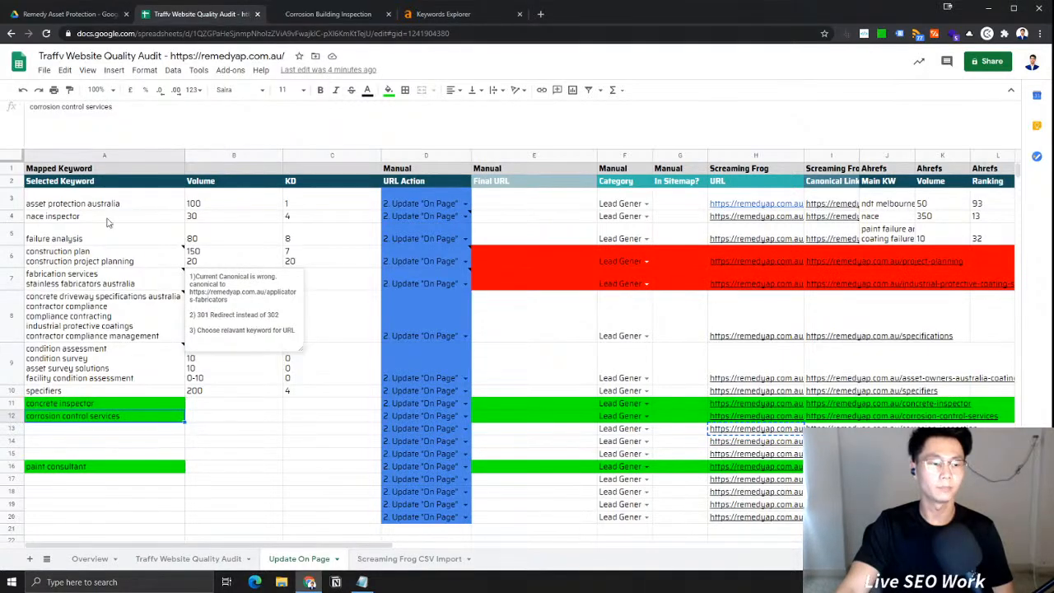
Open the Keyword Research - Remedy AP spreadsheet from Drive and check the secondary keywords for corrosion control services on the Content Mapping sheet
click(74, 14)
click(342, 225)
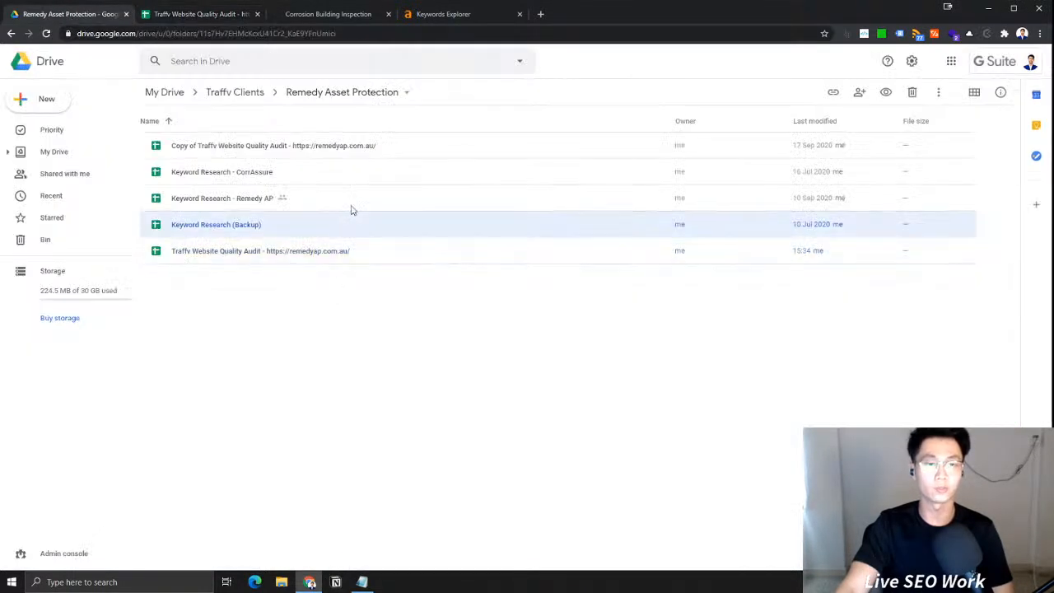
click(356, 196)
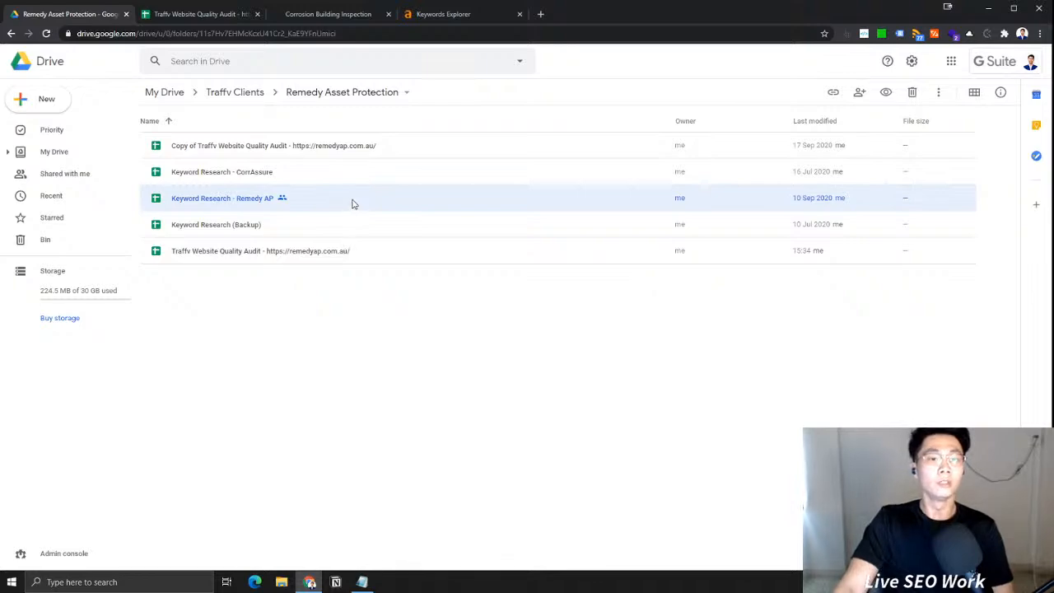
double_click(353, 201)
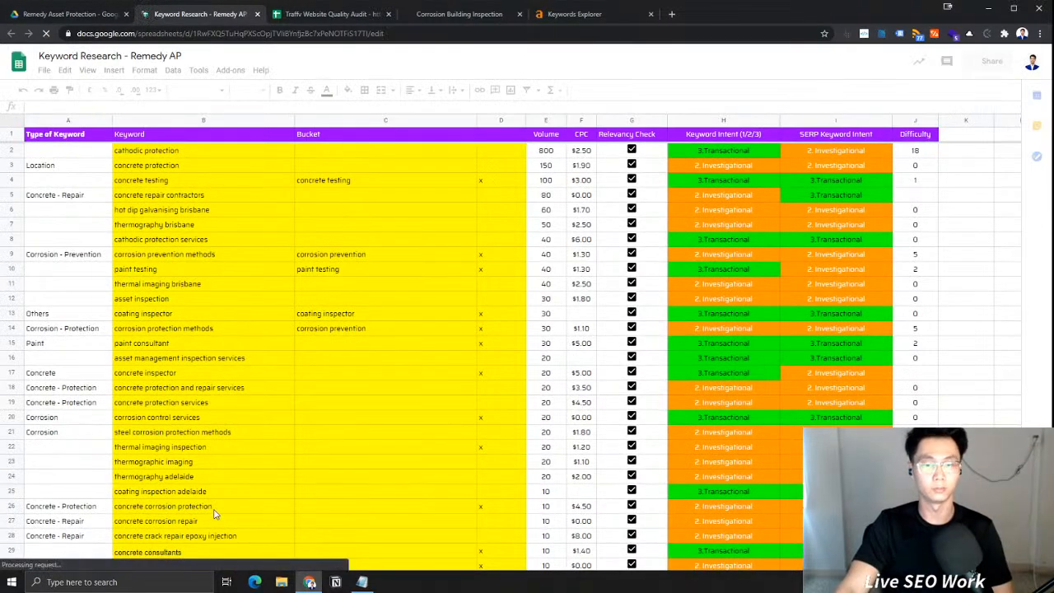
click(162, 559)
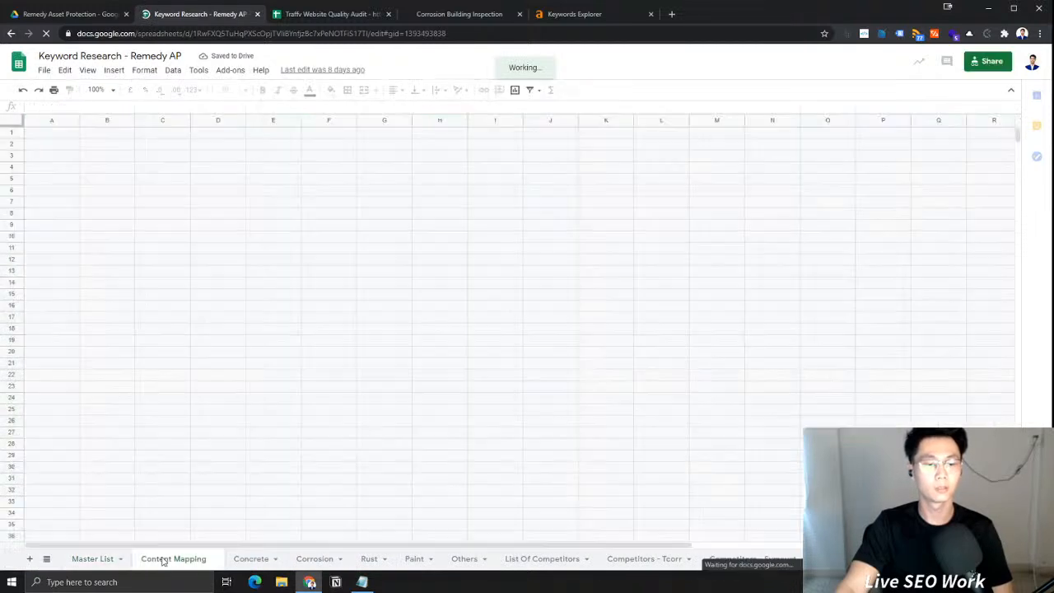
click(305, 182)
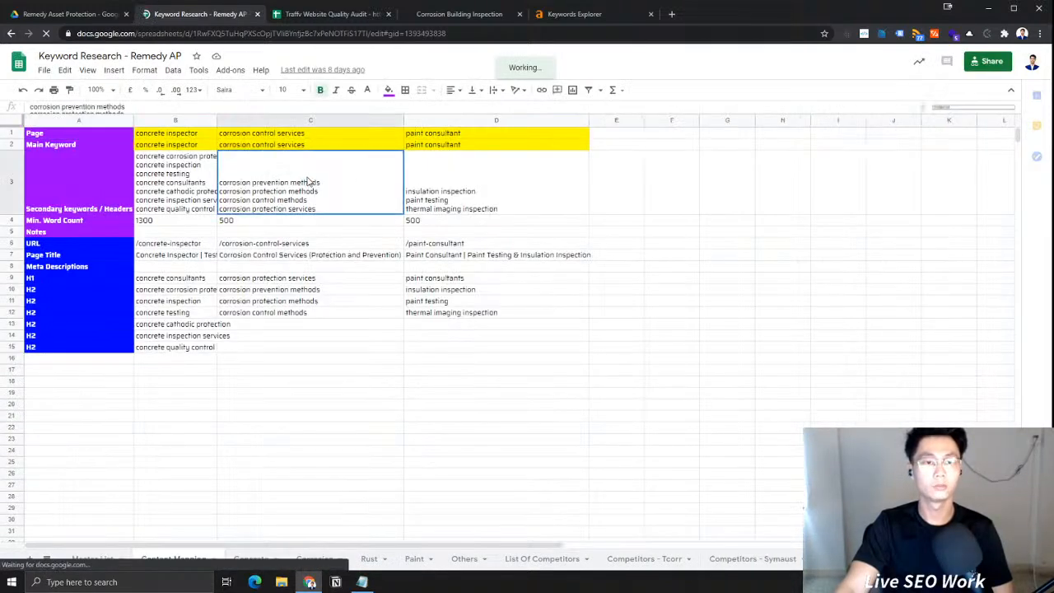
Compare the seed keyword list and the Keywords Explorer results with the secondary keywords for corrosion control services on the Content Mapping sheet
click(363, 581)
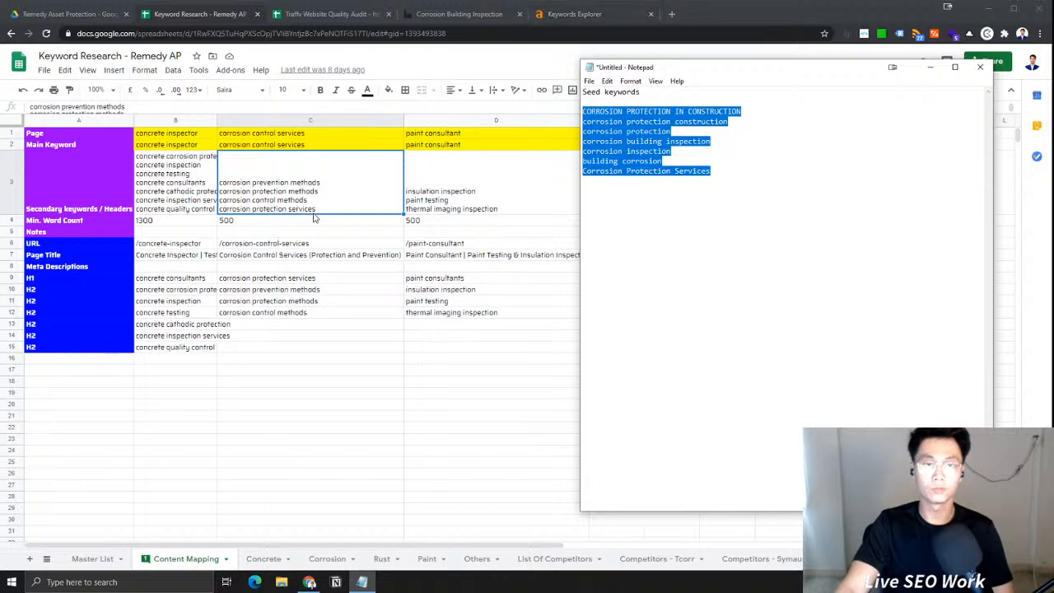
click(616, 14)
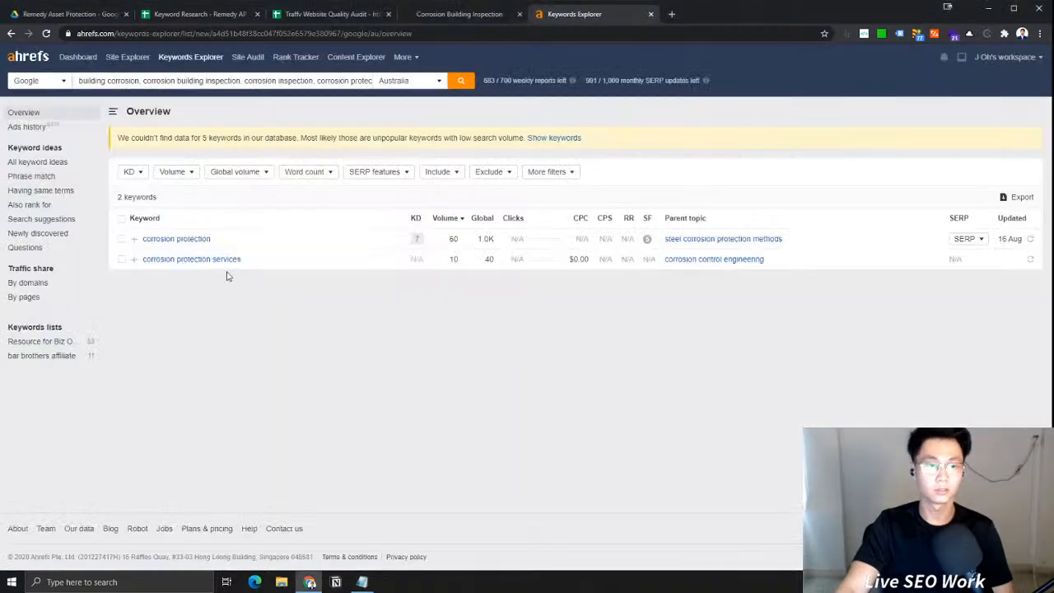
click(66, 14)
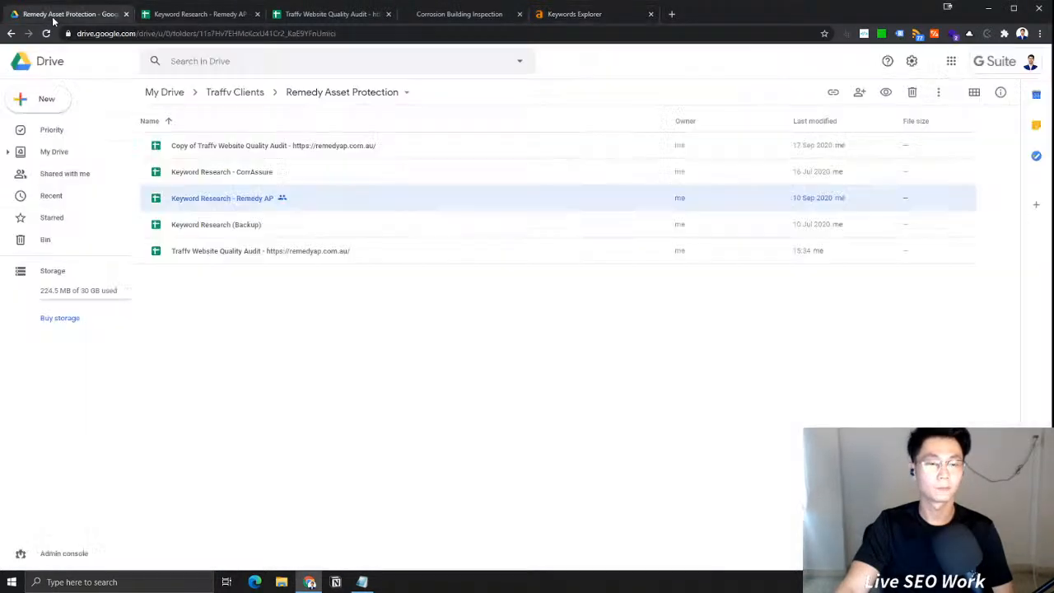
click(188, 15)
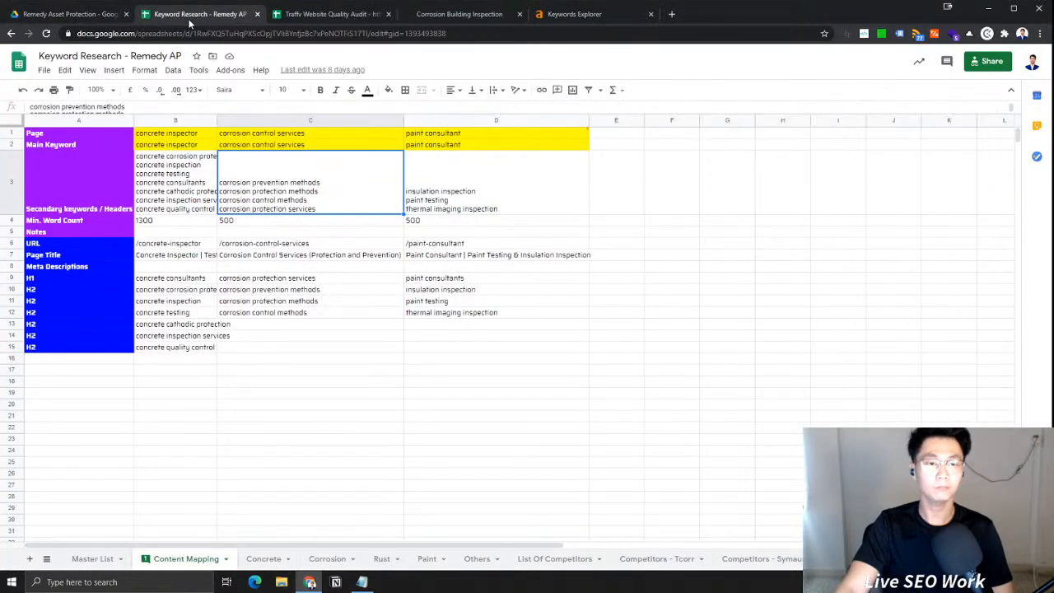
key(Left)
click(303, 185)
click(190, 186)
click(271, 185)
click(165, 187)
click(243, 182)
click(625, 16)
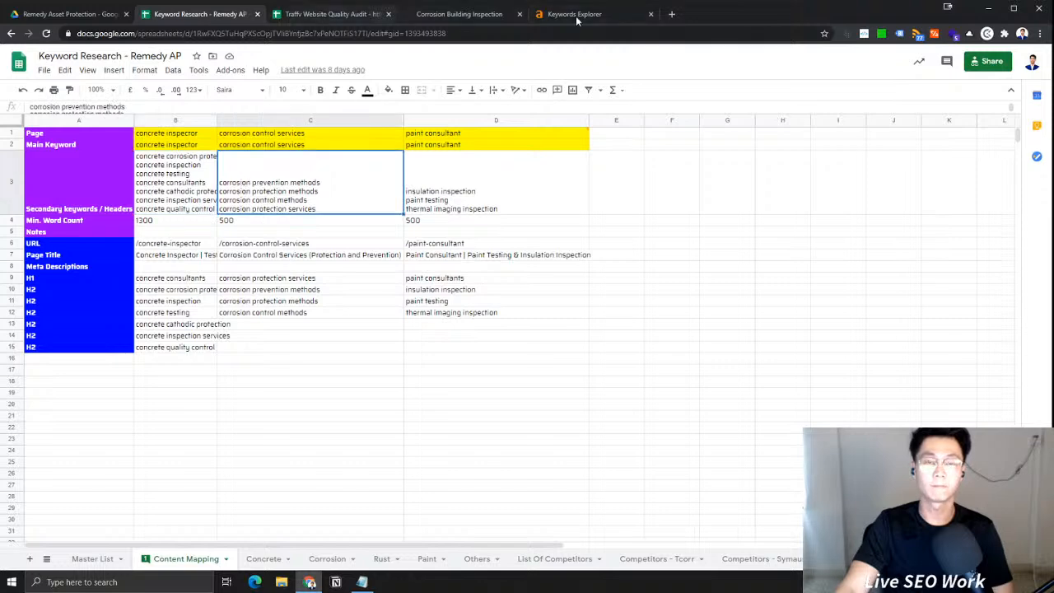
Compare the content of the corrosion-inspection page with the keywords mapped in rows 11 and 12 of the Update On Page sheet
click(371, 17)
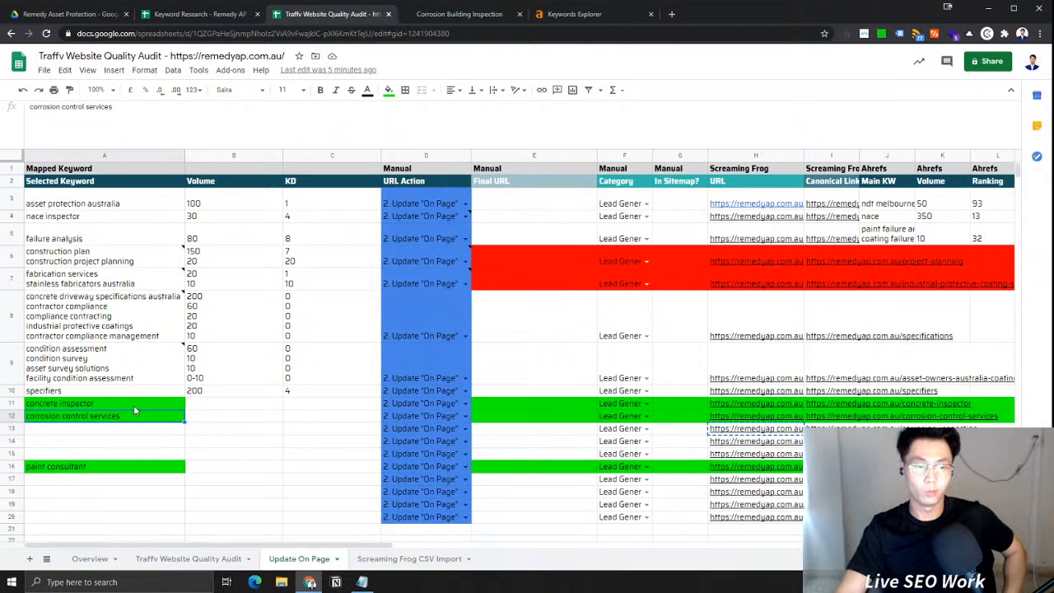
click(557, 14)
click(460, 14)
scroll(470, 220, up, 4)
scroll(501, 231, down, 4)
scroll(501, 241, up, 5)
drag(467, 247, 283, 153)
click(283, 153)
click(193, 14)
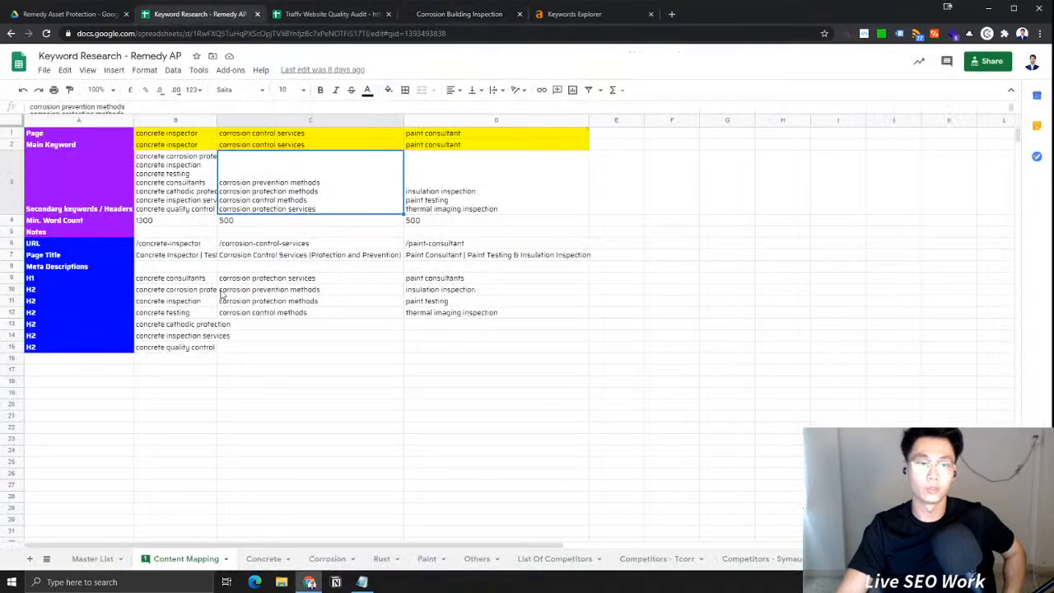
click(331, 14)
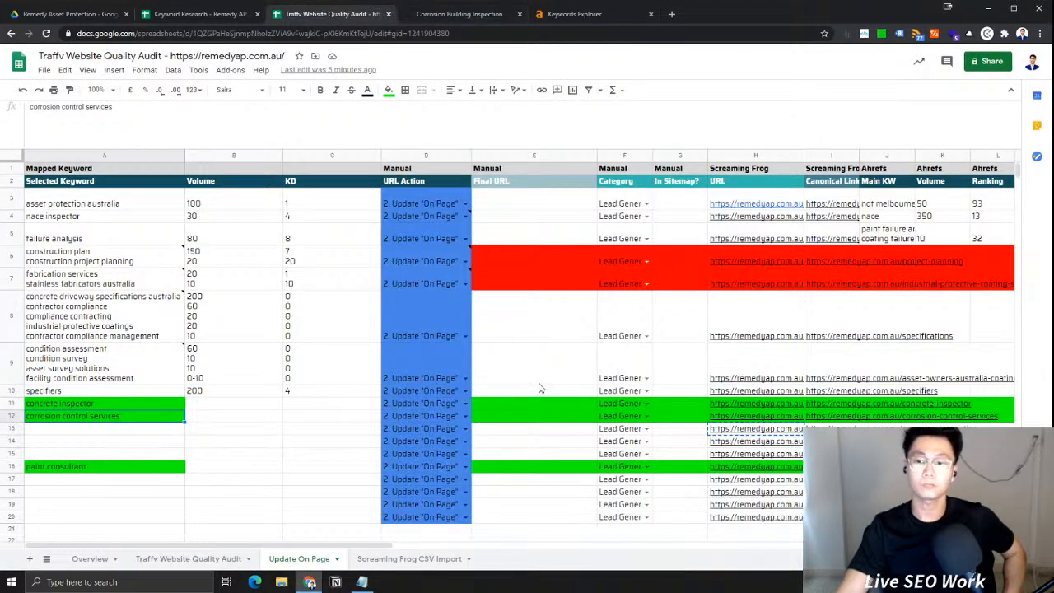
click(486, 14)
scroll(658, 292, down, 8)
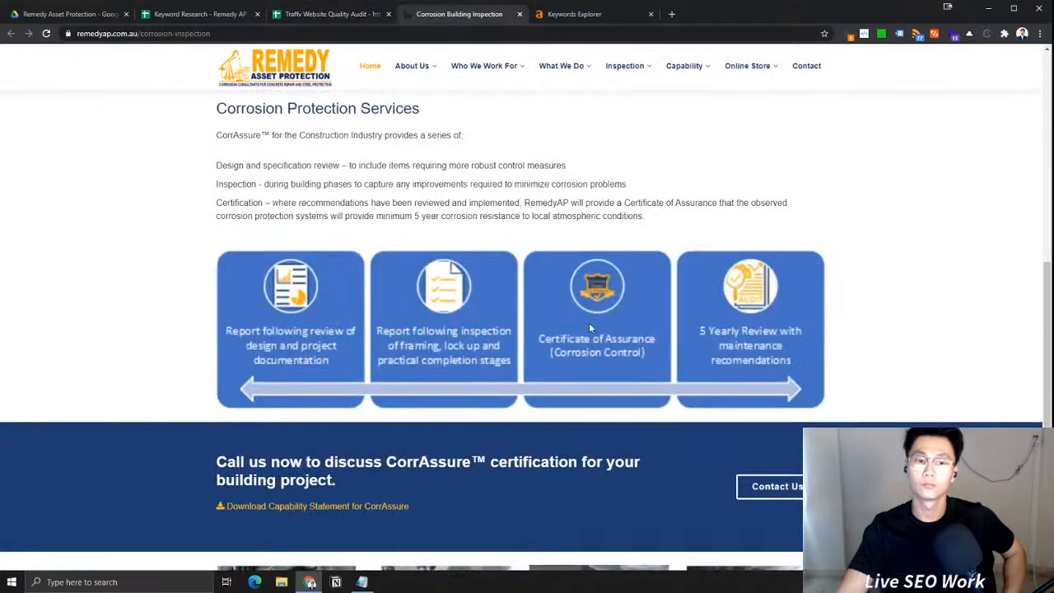
scroll(658, 292, up, 6)
scroll(658, 291, down, 1)
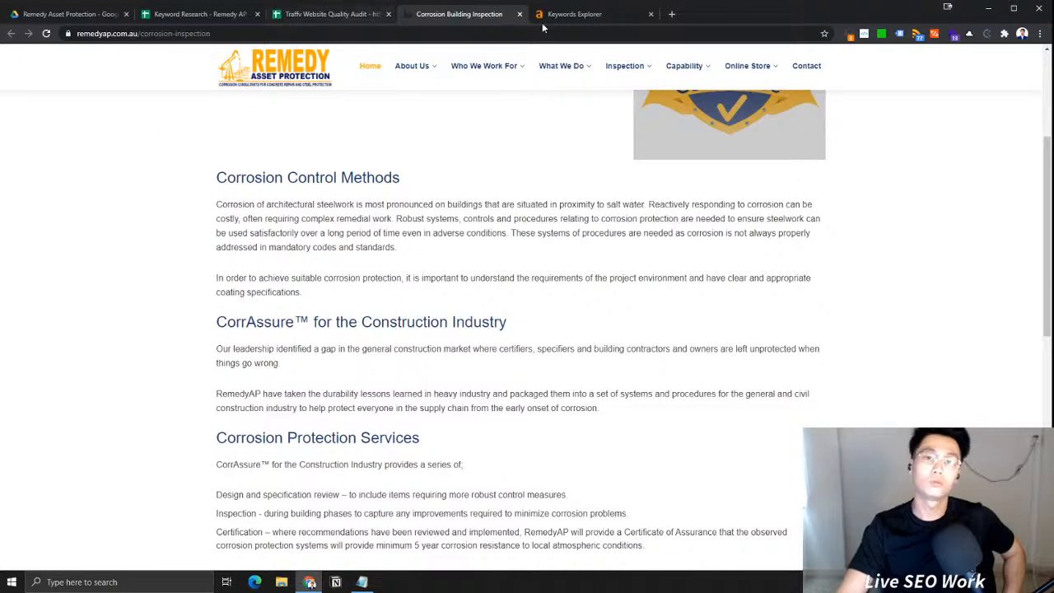
Check the corrosion protection keywords from Keywords Explorer and Notepad against the concrete inspector and corrosion control services columns on the Content Mapping sheet
click(585, 23)
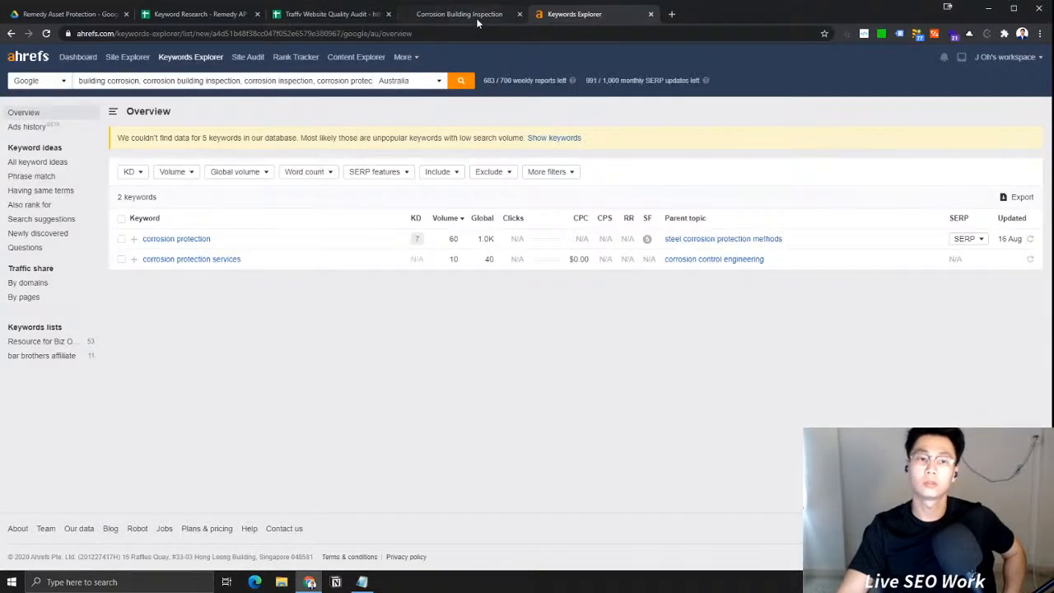
click(361, 581)
click(815, 151)
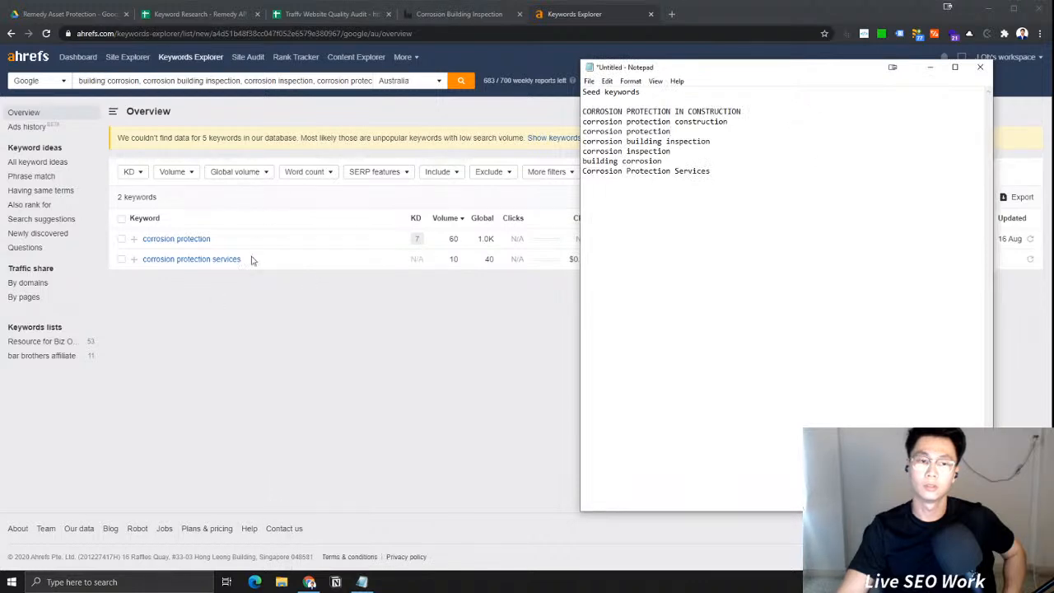
click(207, 17)
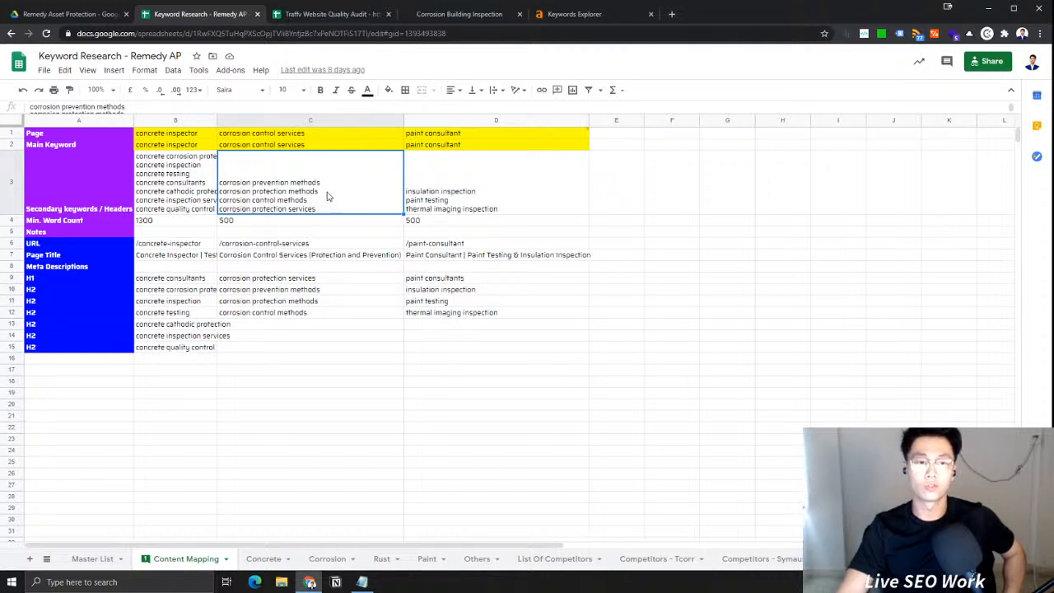
click(183, 190)
click(265, 189)
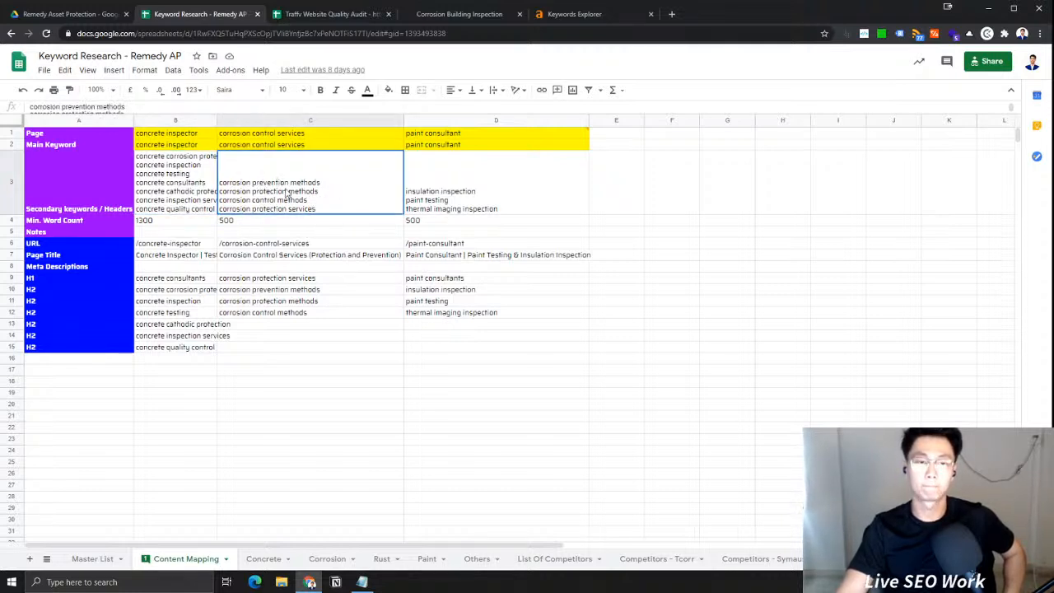
click(188, 191)
click(330, 189)
click(164, 189)
click(292, 187)
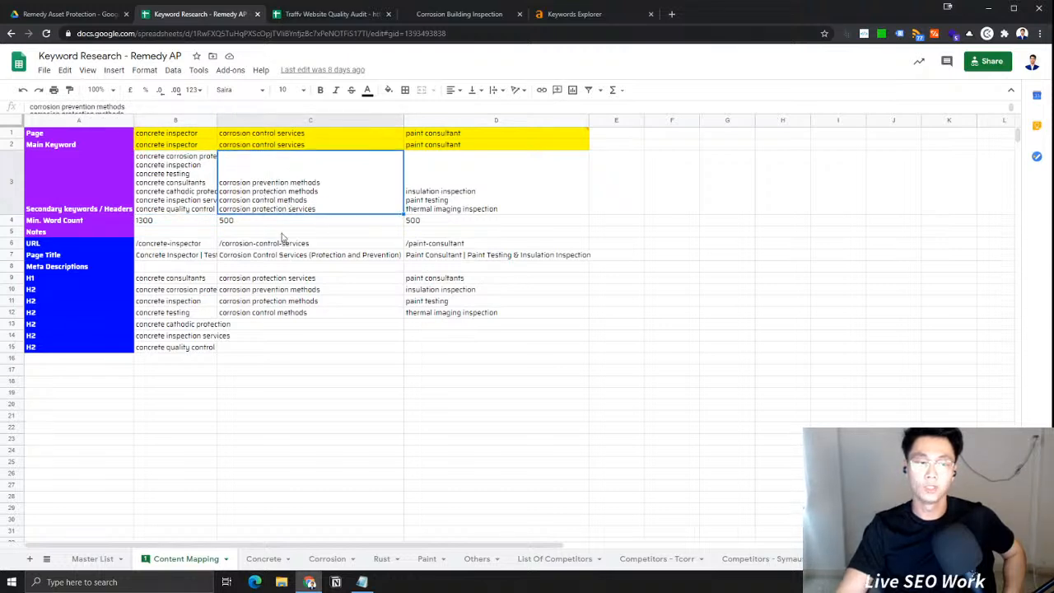
Recheck the corrosion-inspection page's headings against the Content Mapping sheet and the Keywords Explorer results
click(466, 15)
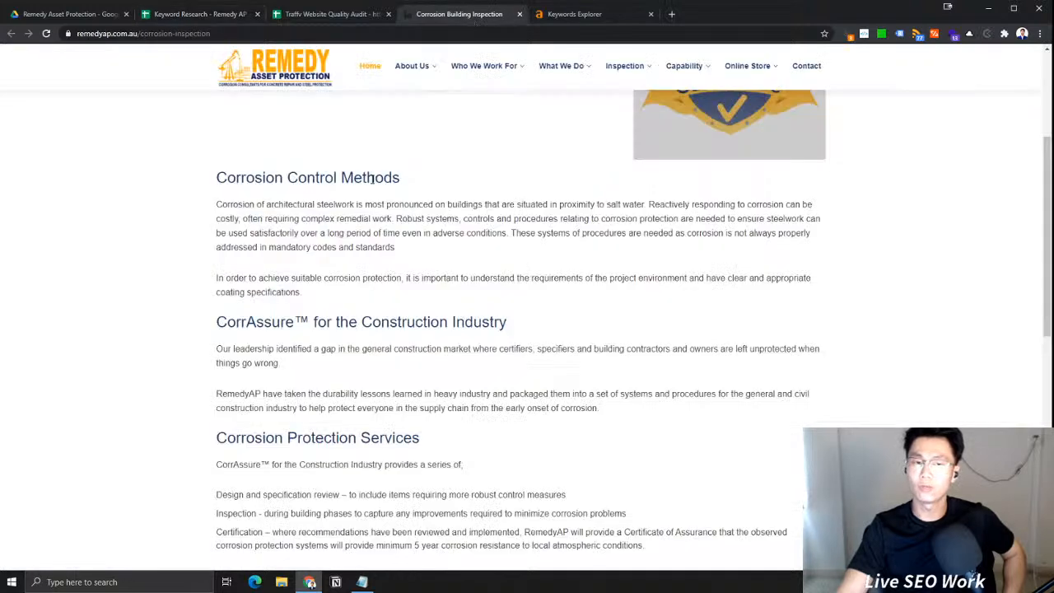
click(363, 582)
click(401, 203)
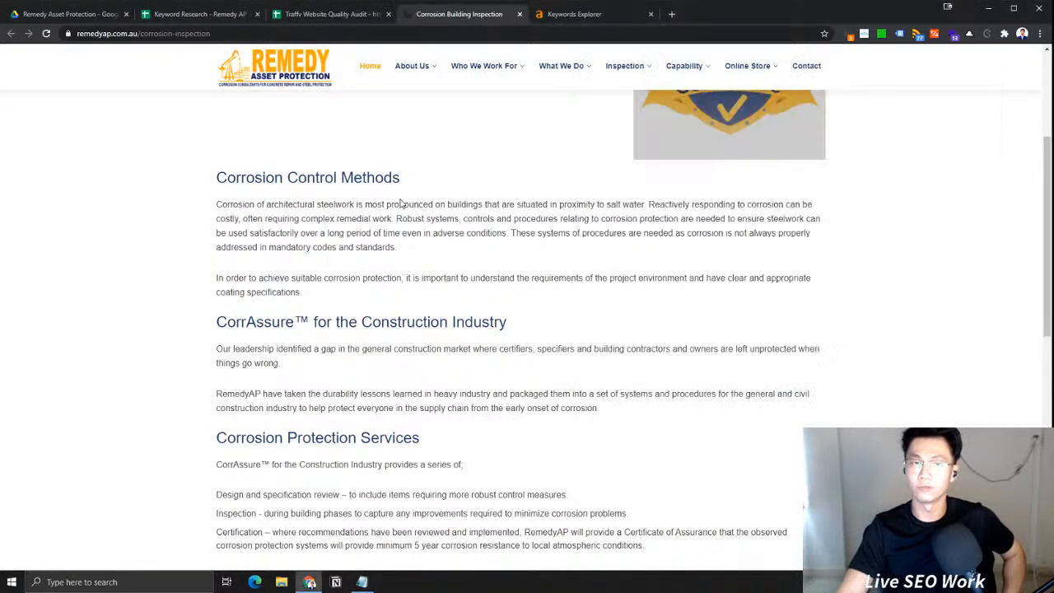
click(342, 15)
click(200, 16)
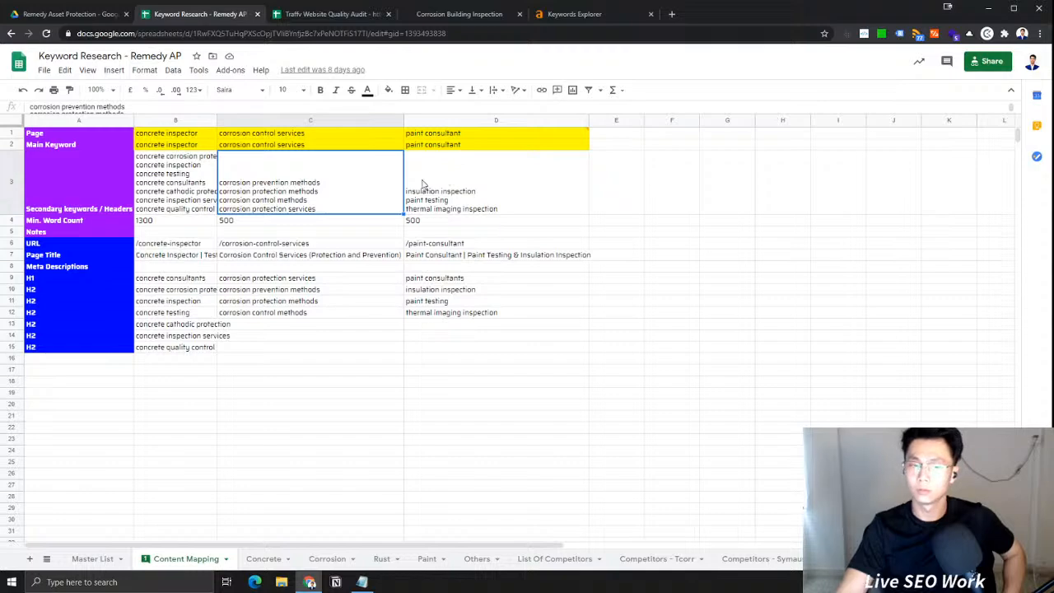
click(574, 14)
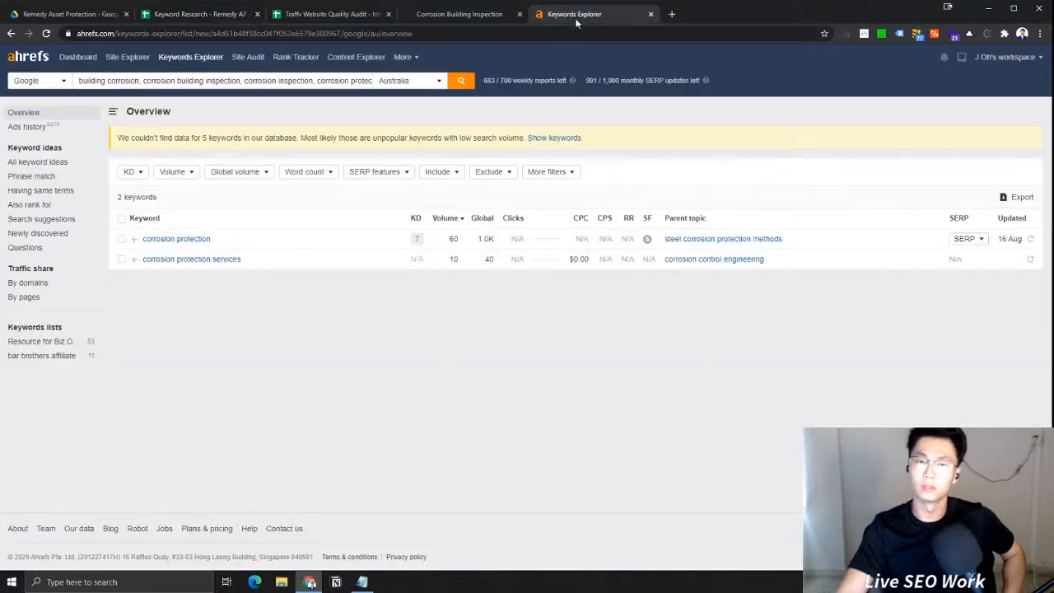
click(468, 14)
scroll(437, 232, up, 2)
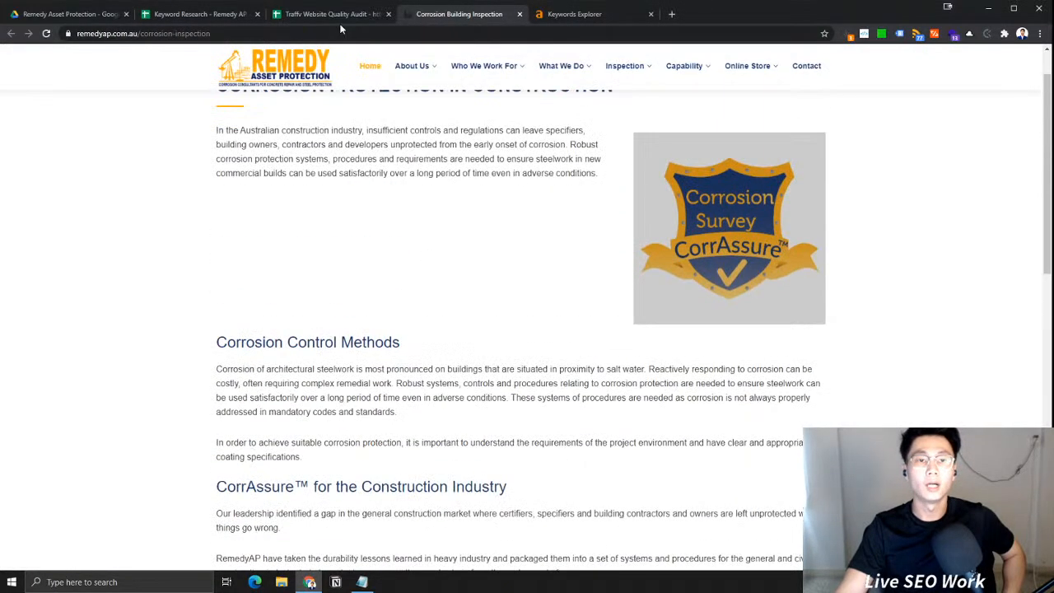
key(ctrl+shift+Tab)
click(476, 16)
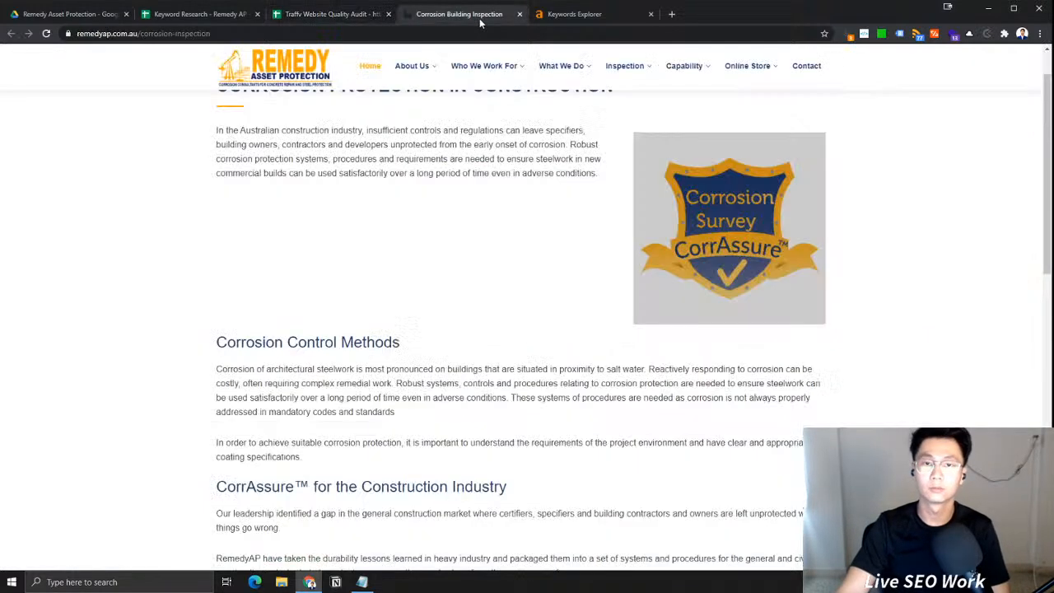
Take "corrosion protection" from the Notepad seed list and find it on the corrosion-control-services page linked in row 12
click(362, 581)
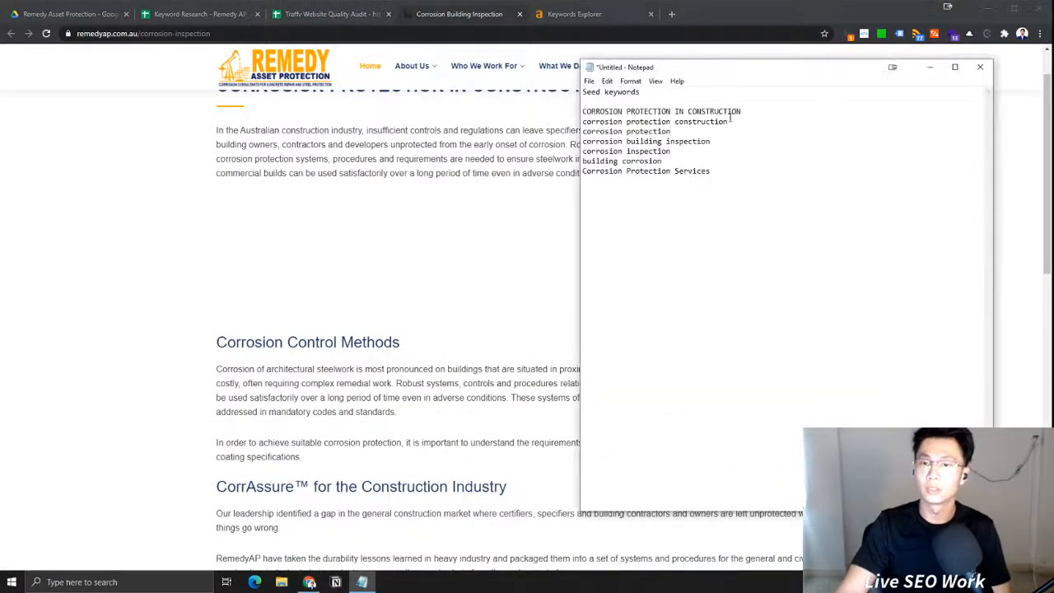
drag(684, 127, 448, 132)
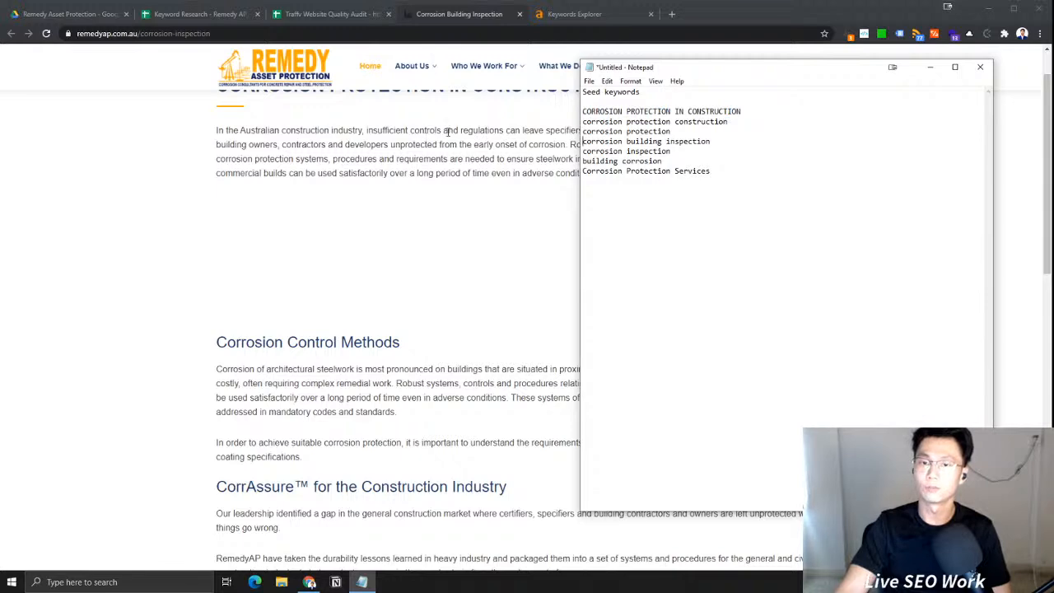
drag(667, 125, 563, 132)
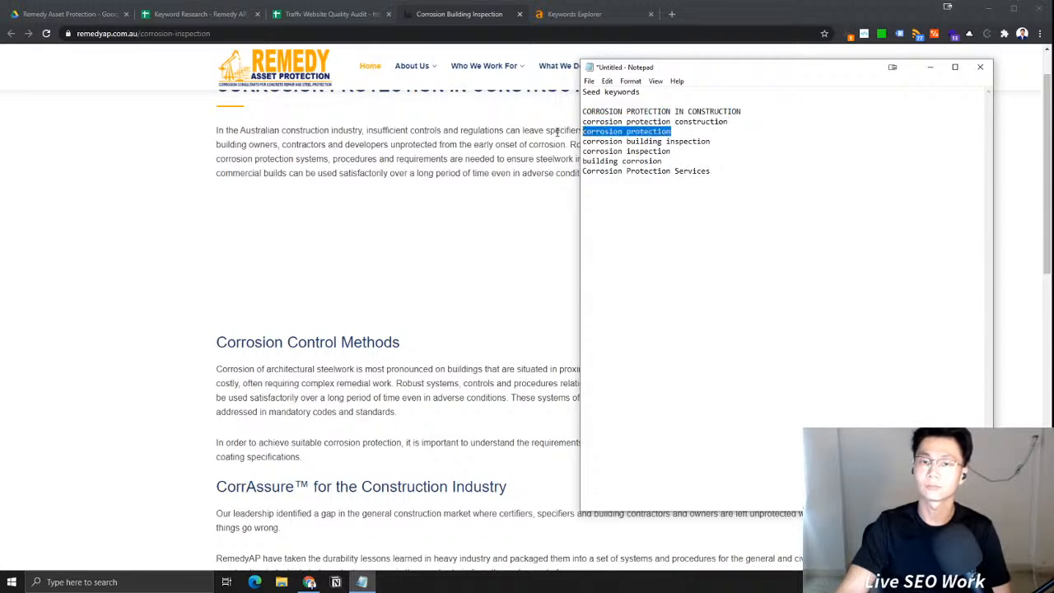
click(329, 14)
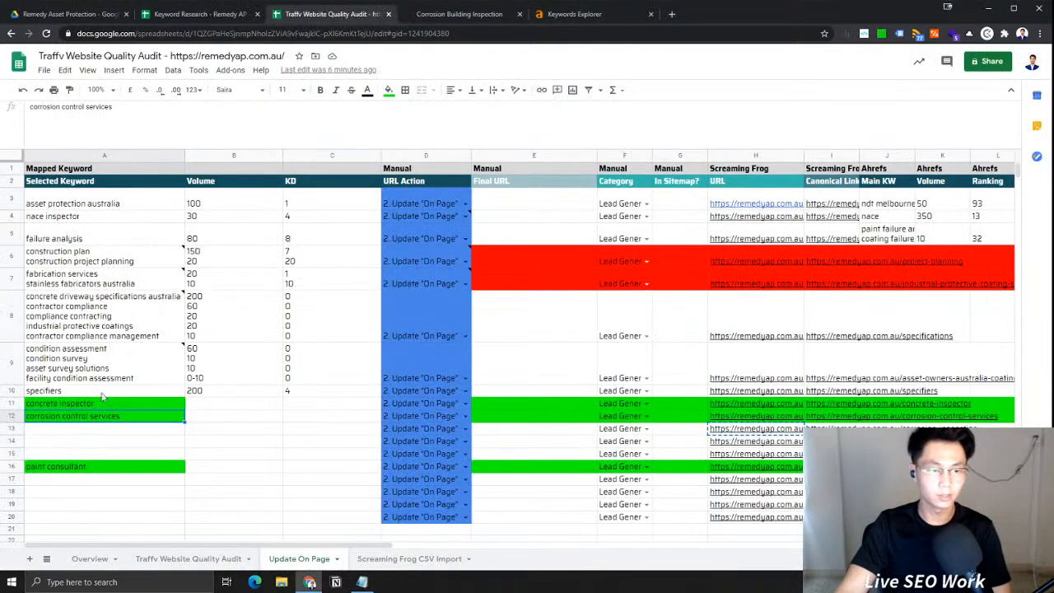
click(19, 402)
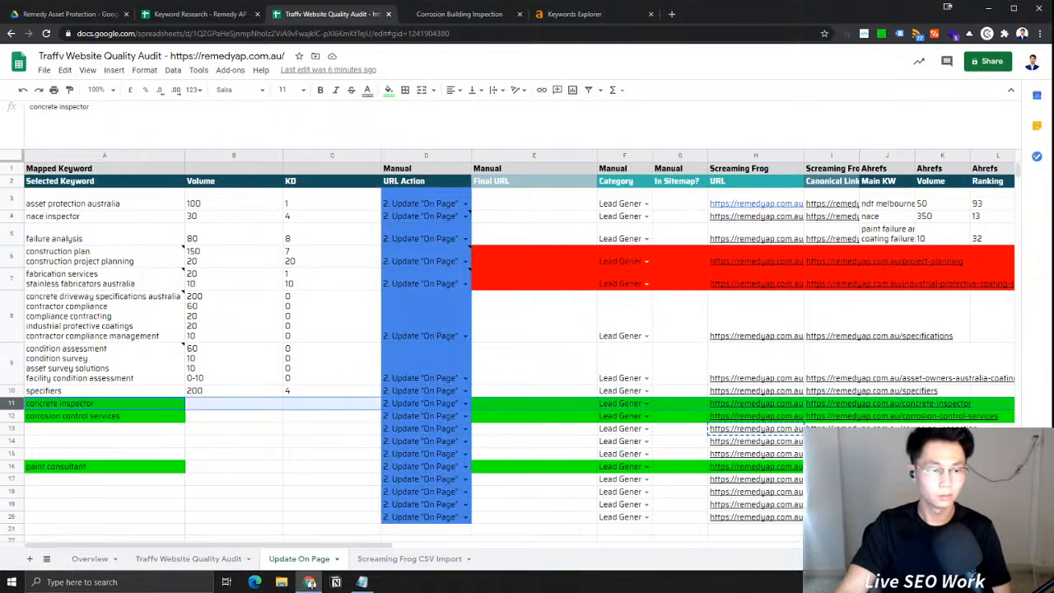
click(19, 416)
click(766, 419)
click(756, 439)
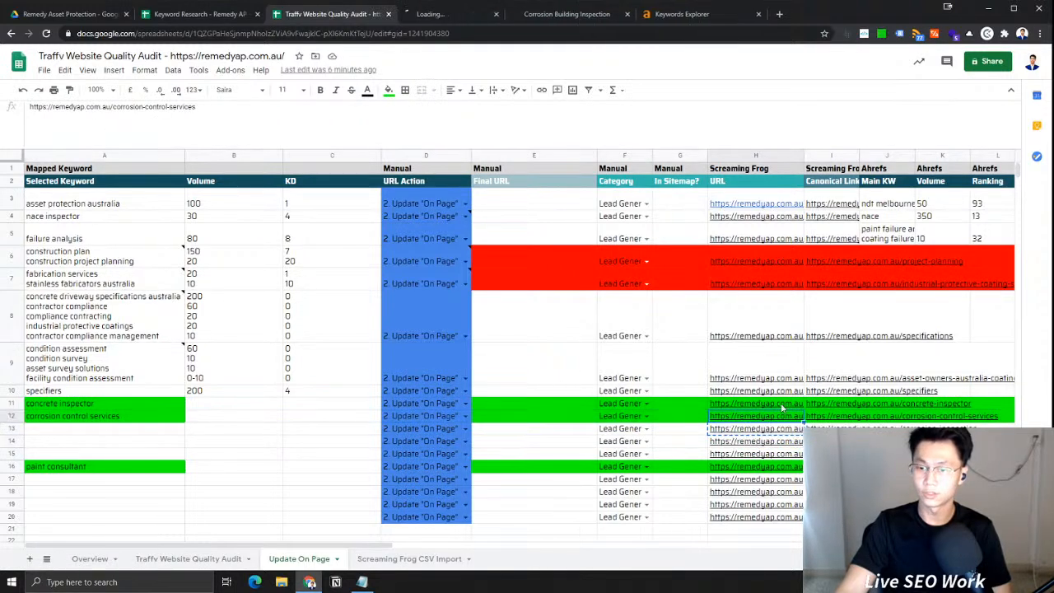
click(461, 14)
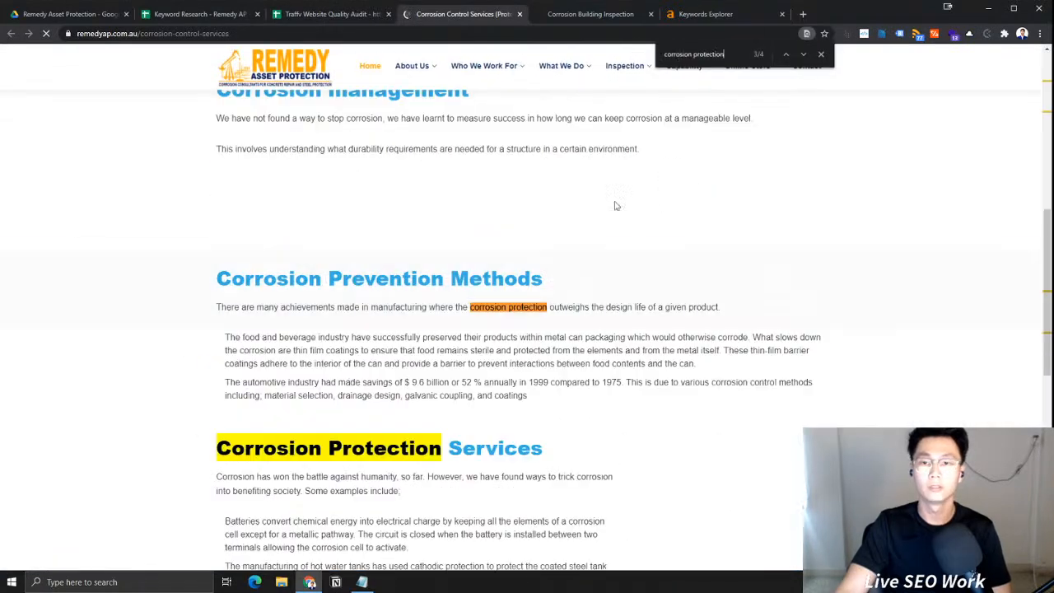
key(Return)
key(Return)
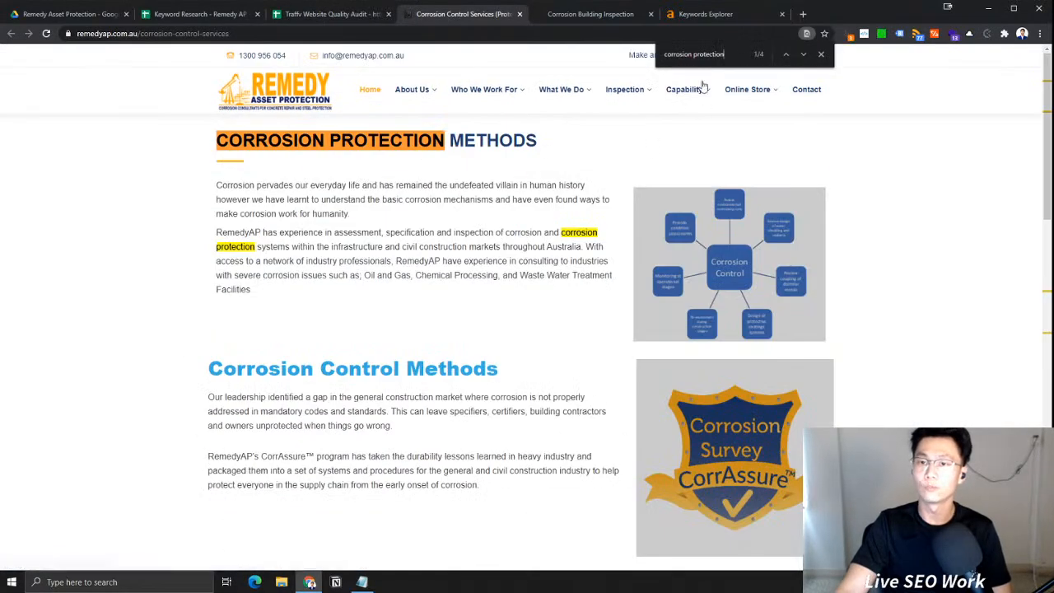
Read the introduction of the corrosion-control-services page, close the text search, and review the page down to its Corrosion Protection Services section
drag(329, 143, 483, 237)
drag(373, 276, 675, 177)
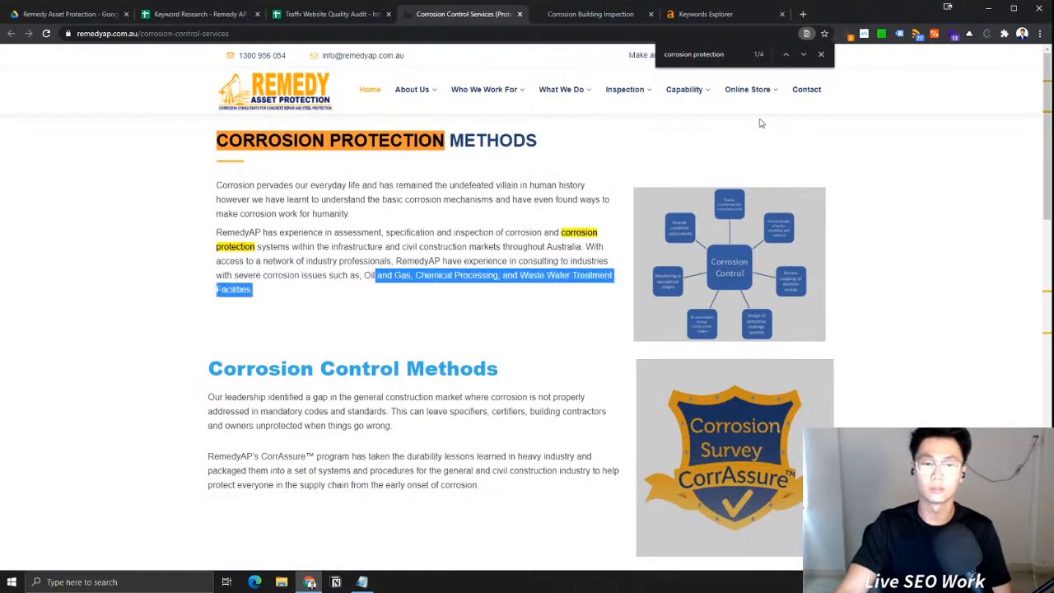
click(821, 54)
drag(1049, 87, 934, 181)
scroll(439, 299, down, 9)
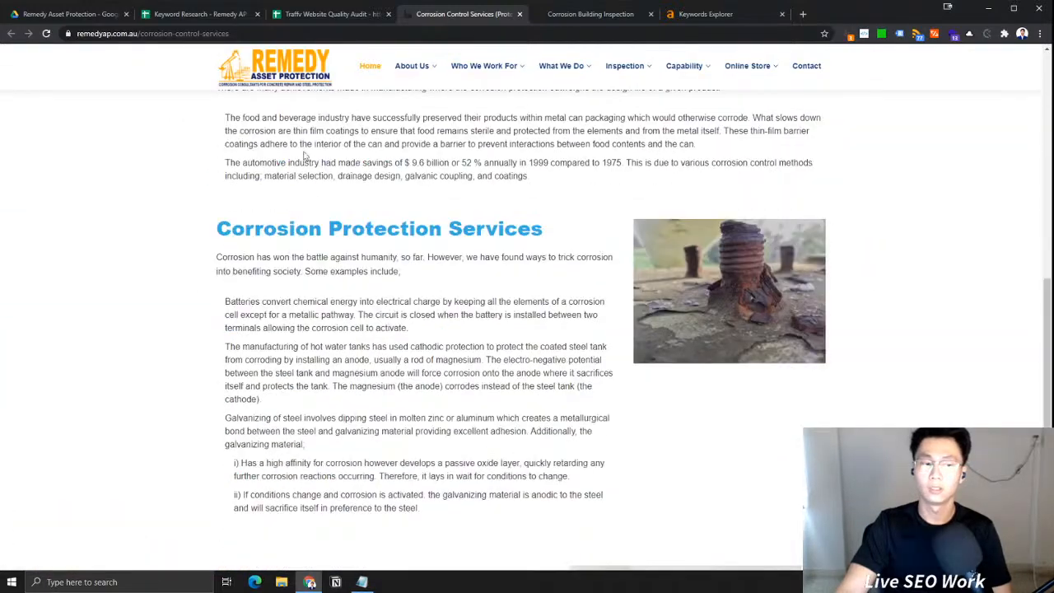
Close the corrosion-control-services and corrosion-inspection pages and return to the Update On Page sheet
click(295, 14)
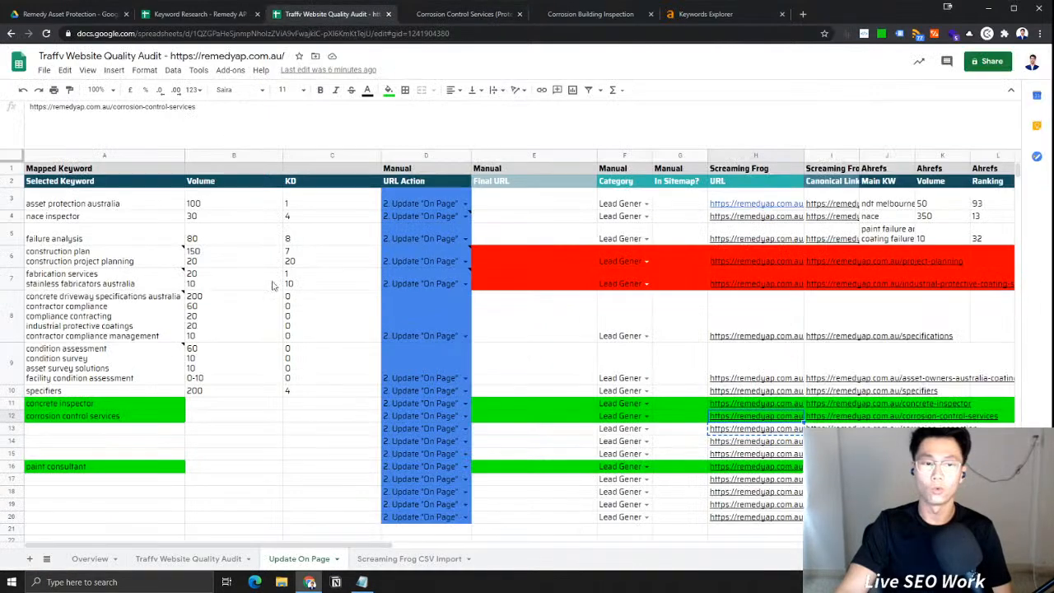
click(220, 17)
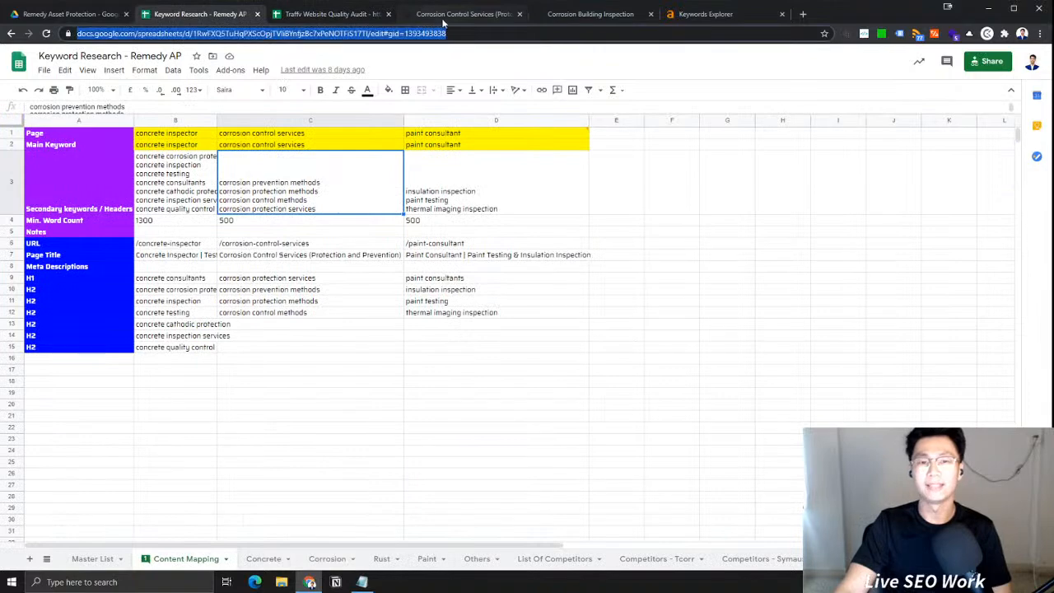
click(465, 14)
click(601, 14)
click(409, 16)
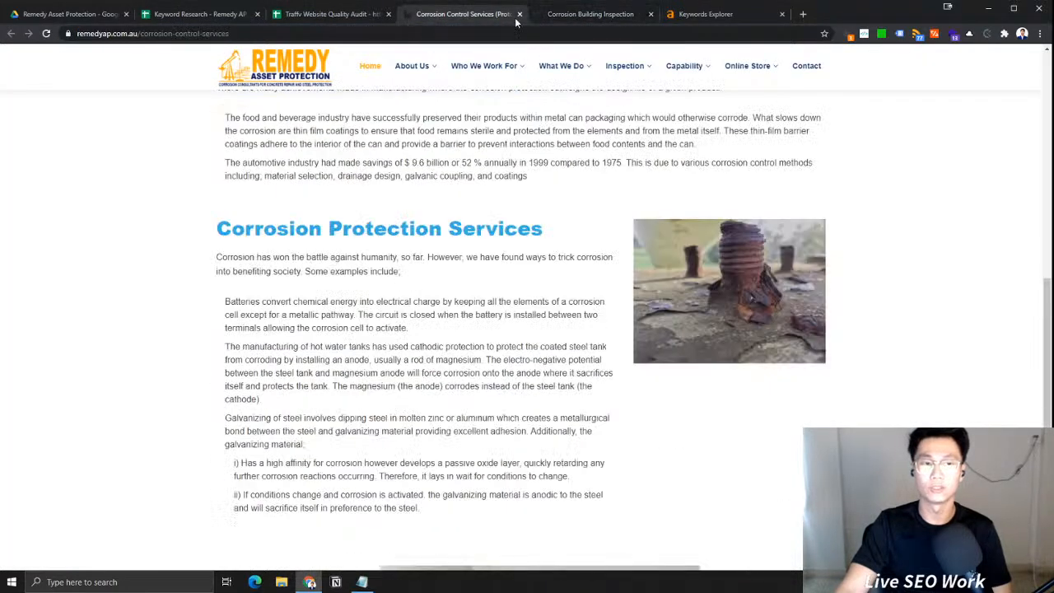
click(520, 14)
click(519, 15)
click(333, 14)
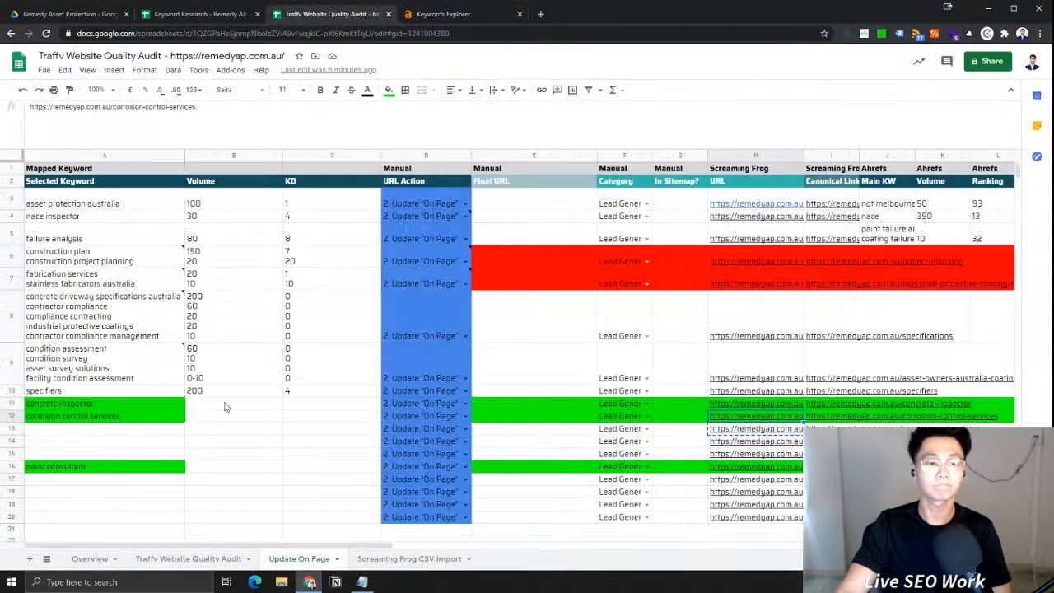
Check the unmapped row 13 against the keywords in rows 11 and 12 and the Content Mapping sheet
click(101, 428)
click(13, 428)
click(118, 429)
click(205, 429)
click(102, 430)
click(276, 429)
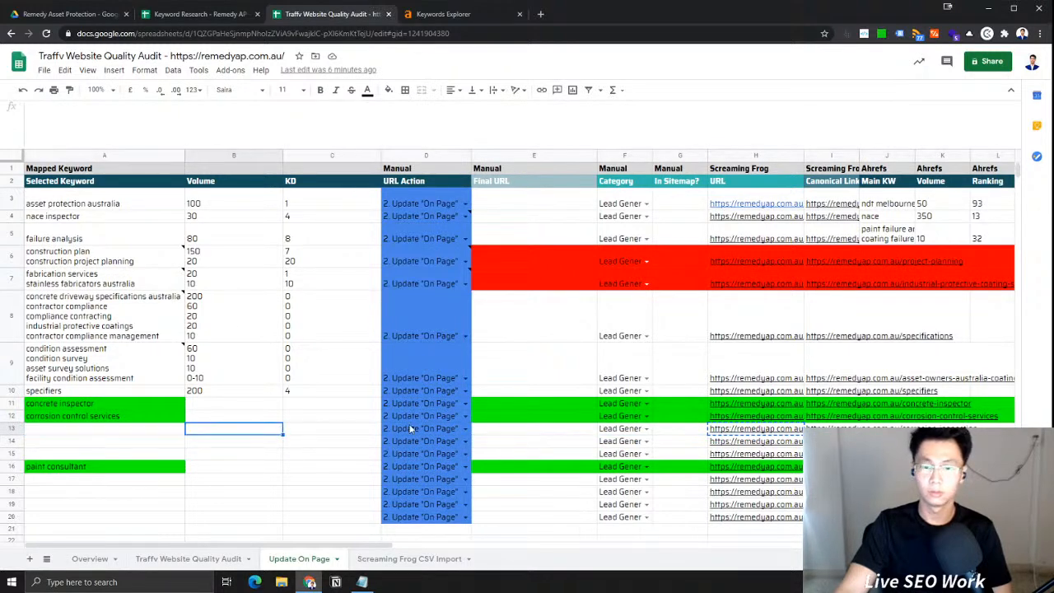
click(117, 404)
click(153, 419)
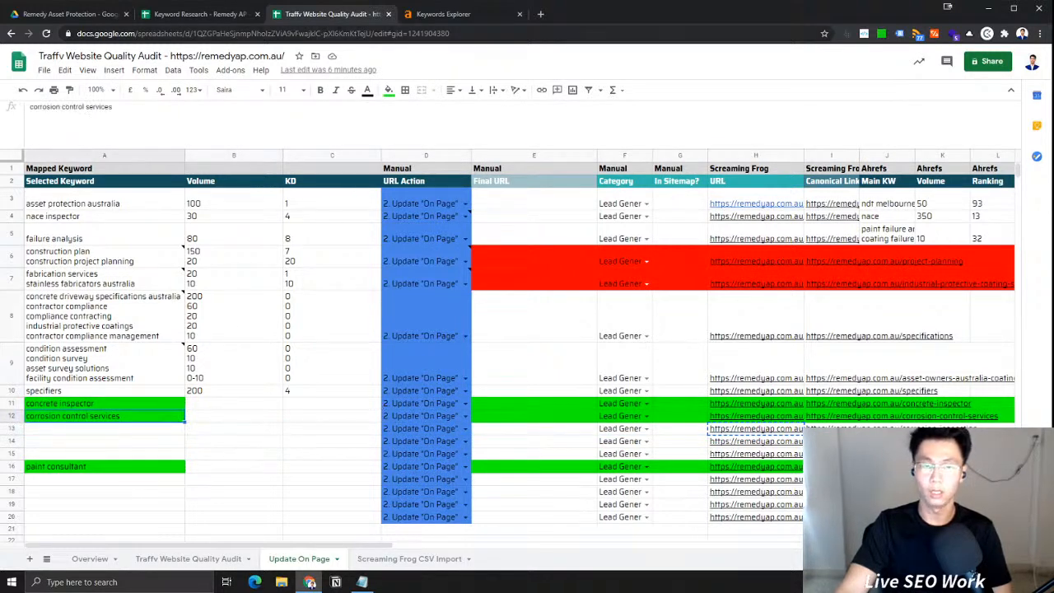
click(206, 14)
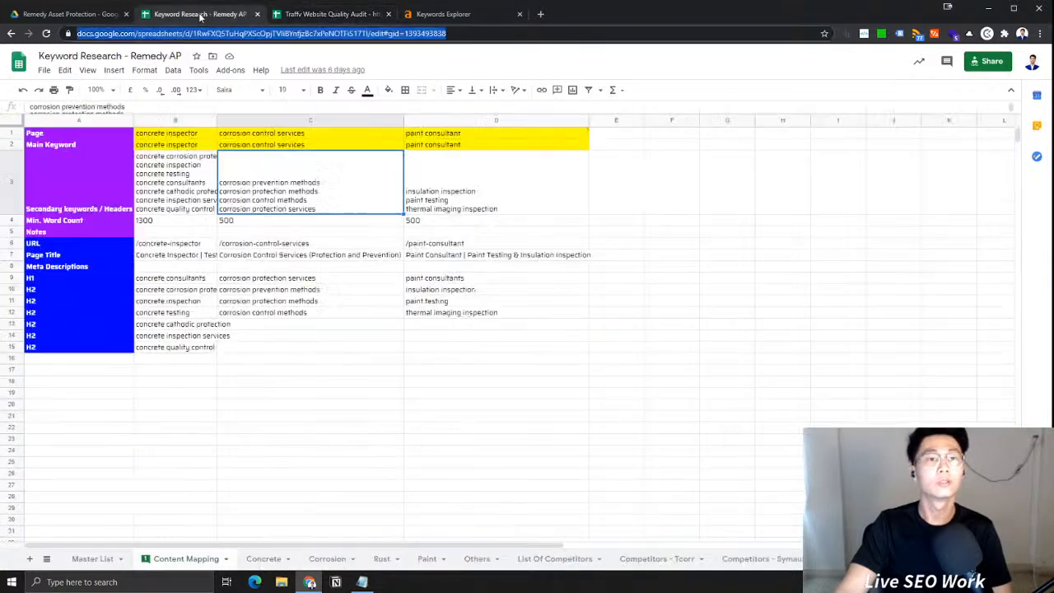
click(325, 14)
Enter "-" as the selected keyword for the corrosion-inspection page in row 13 of the Update On Page sheet
click(92, 434)
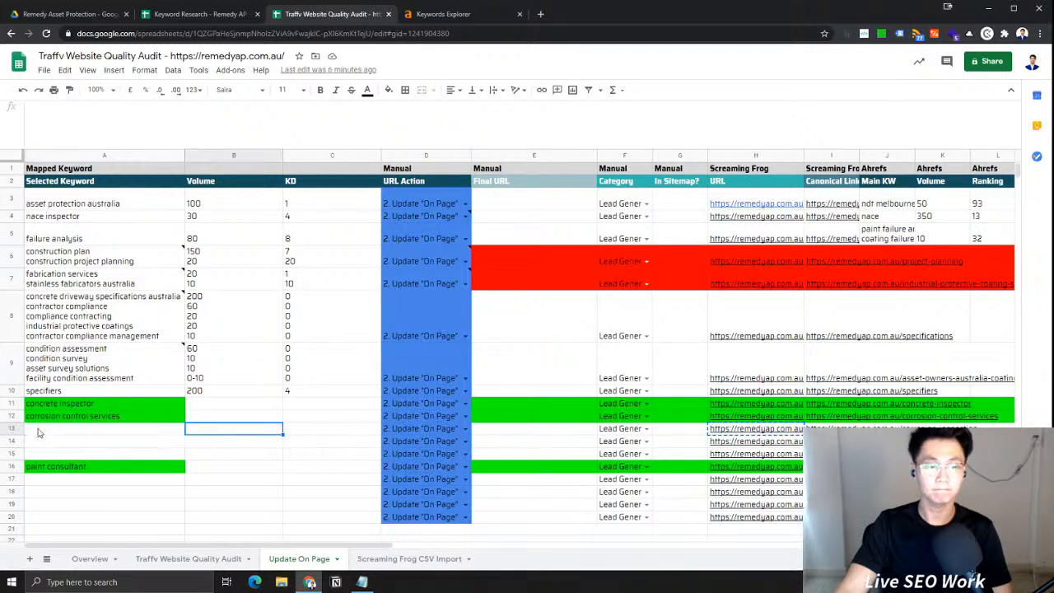
right_click(104, 432)
click(58, 433)
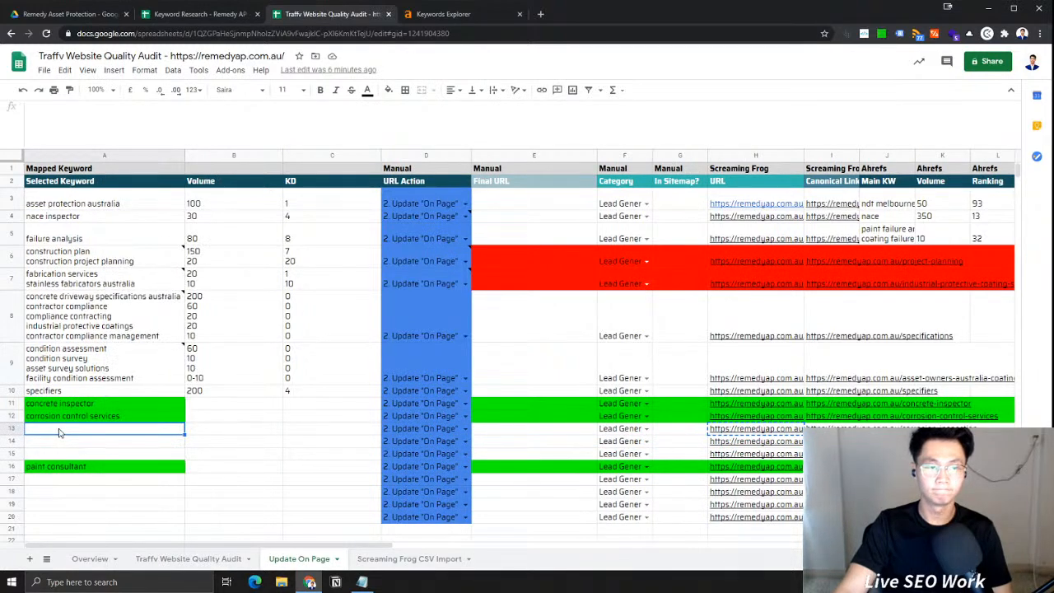
text(-)
key(Return)
key(Up)
Check "corrosion protection" from the Notepad seed list in Ahrefs Keywords Explorer and enter it as row 13's selected keyword
click(362, 583)
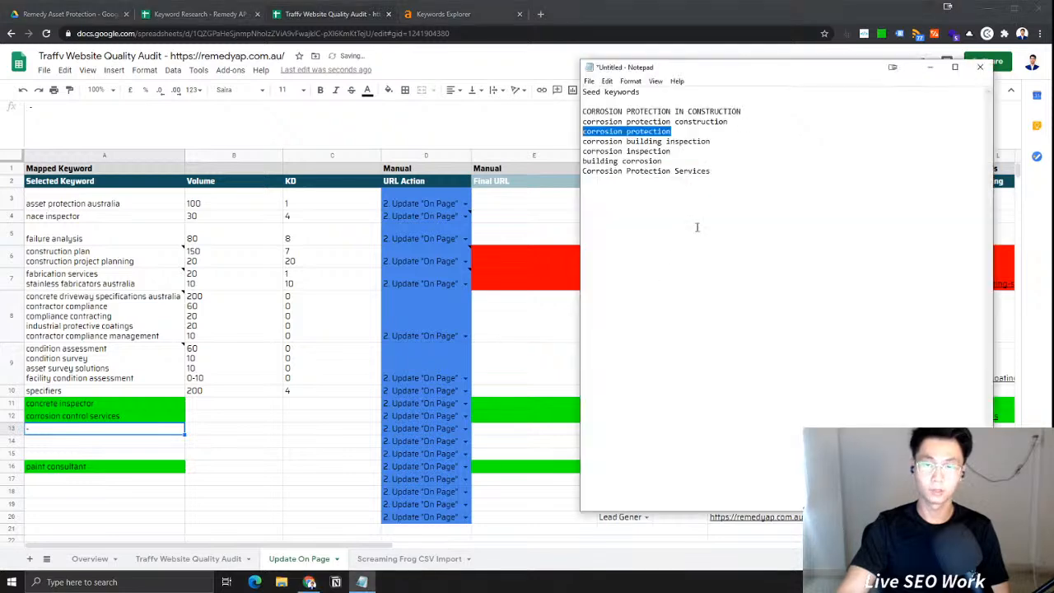
click(712, 172)
drag(690, 133, 560, 131)
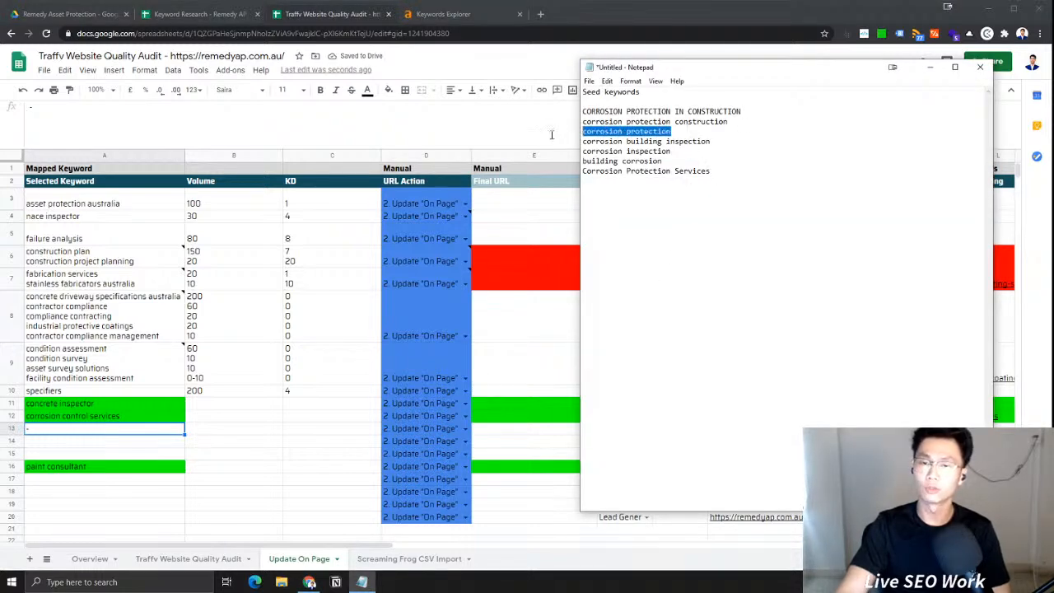
click(436, 14)
drag(218, 238, 143, 239)
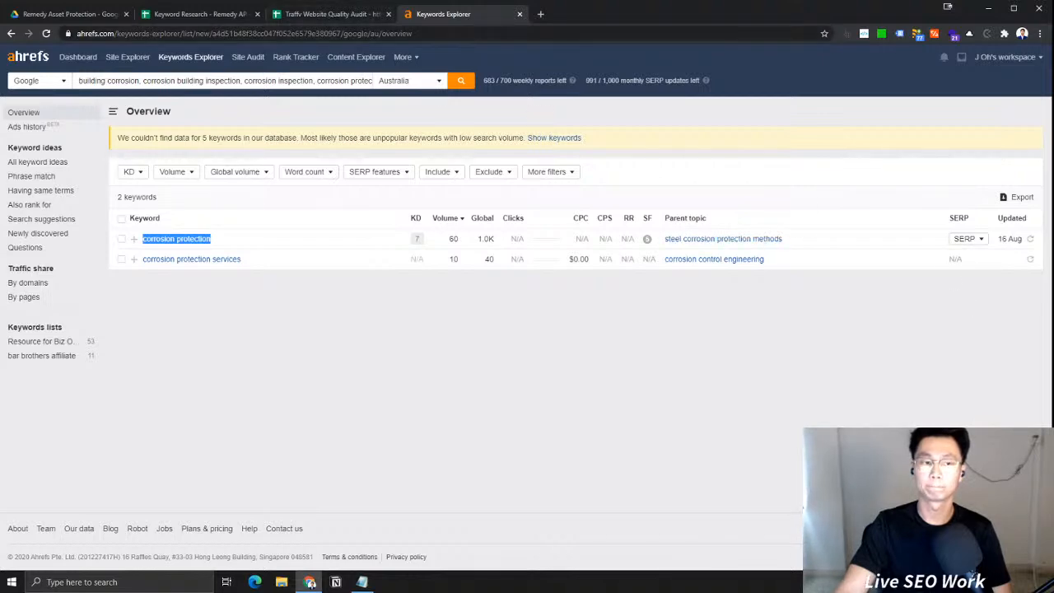
click(43, 219)
click(328, 14)
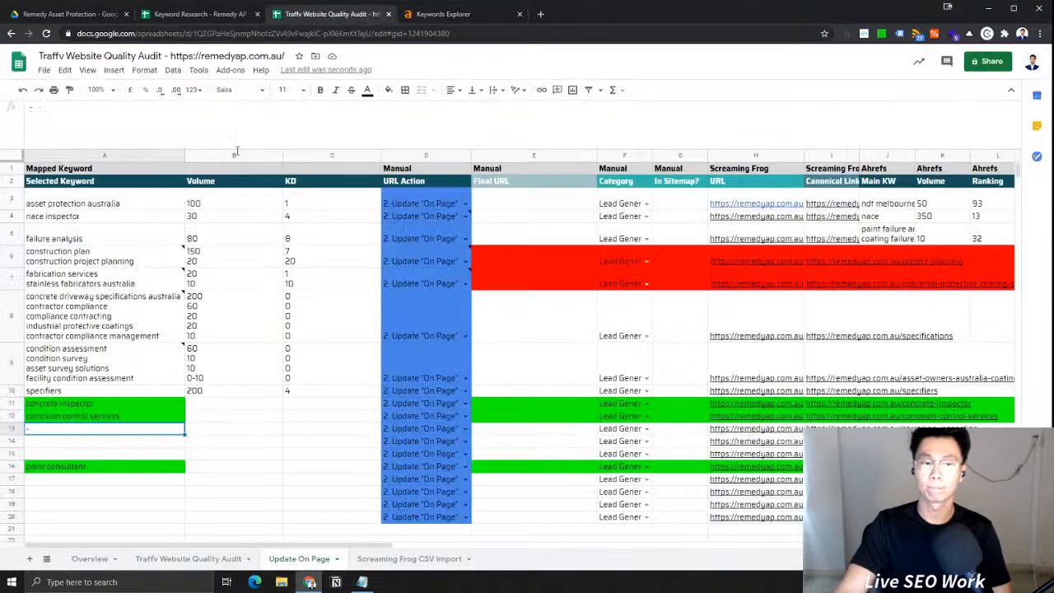
text(corrosion protection)
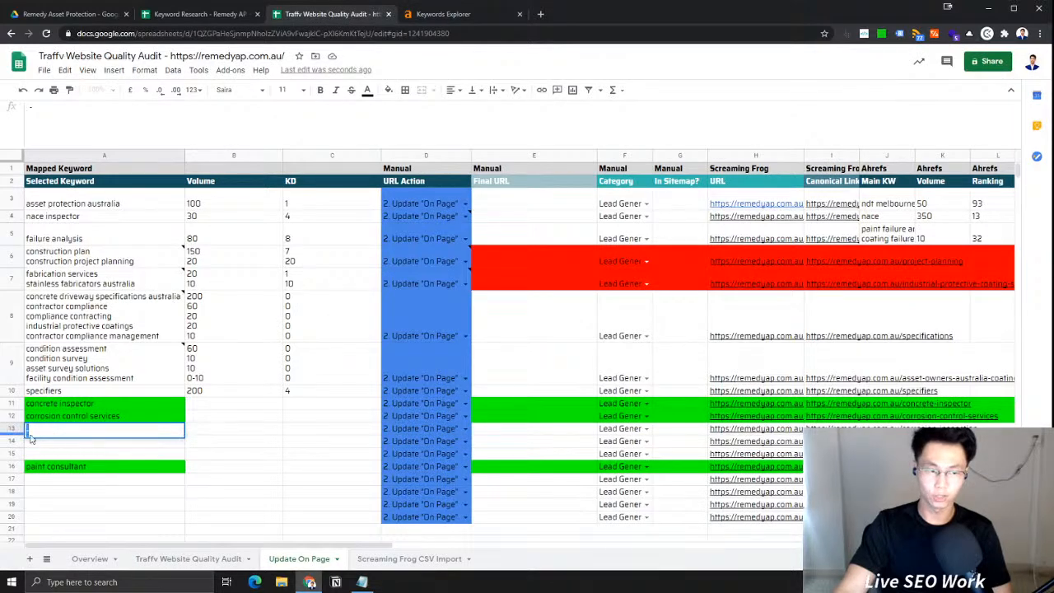
click(207, 437)
click(132, 437)
Look over the Ahrefs search suggestions for the corrosion seed keywords and compare the selected keywords in rows 12 and 13
click(445, 17)
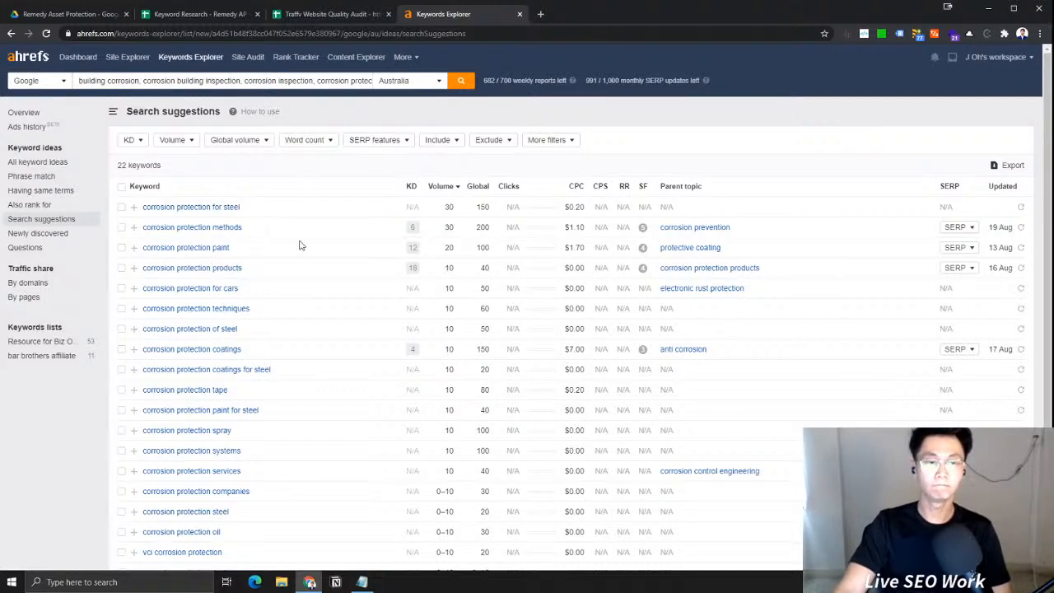
click(333, 14)
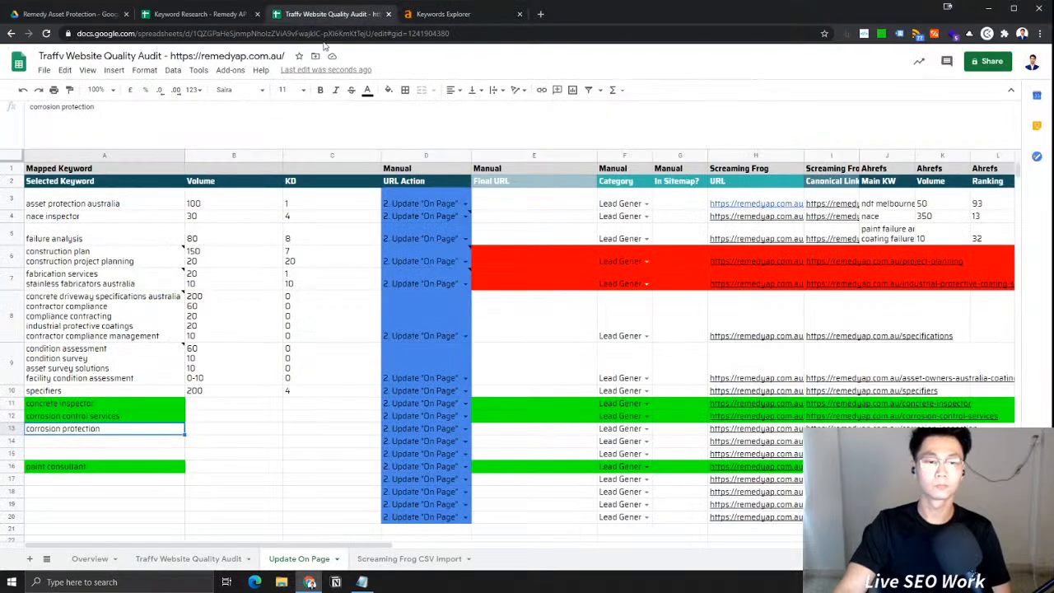
double_click(112, 432)
click(134, 417)
click(124, 433)
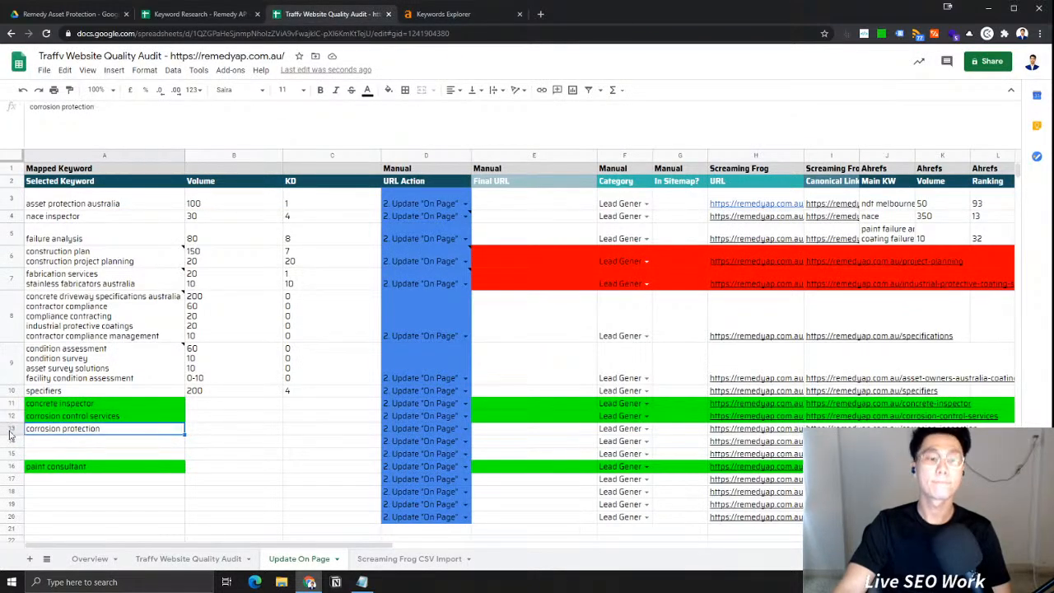
click(135, 420)
click(96, 431)
Add a note to the "corrosion protection" cell reading "1) Check if corrosion protection and corrosion control is the same"
right_click(139, 429)
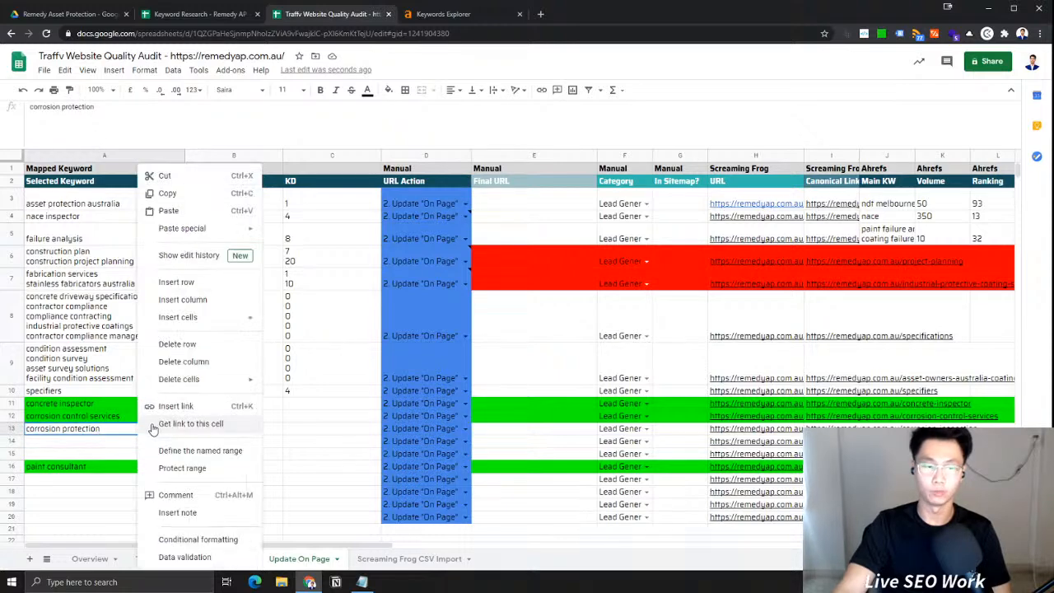
click(177, 512)
text(1) Check if)
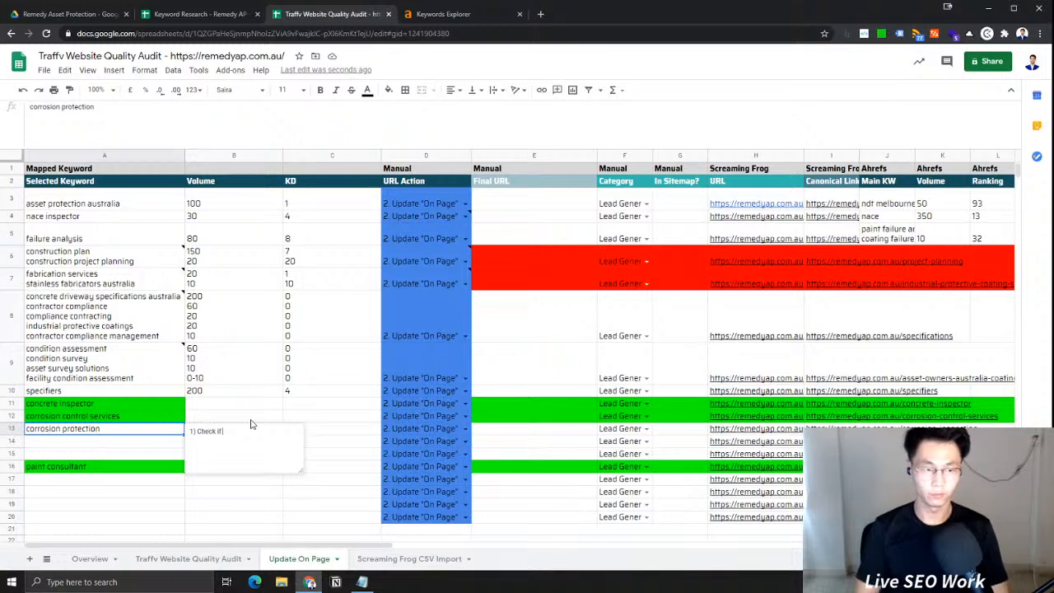
text( co)
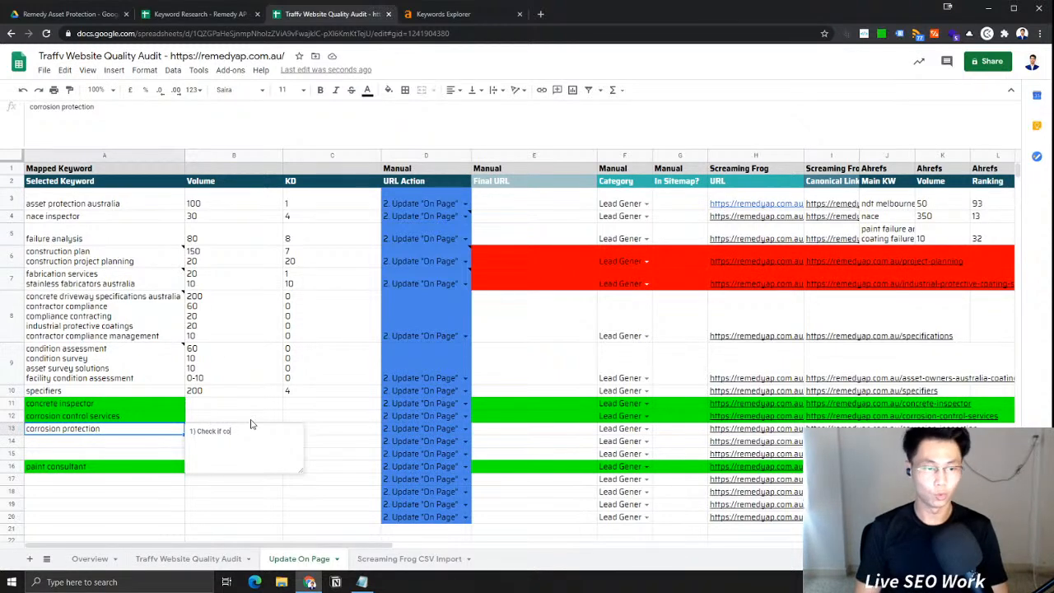
text(rrosion protection and corr)
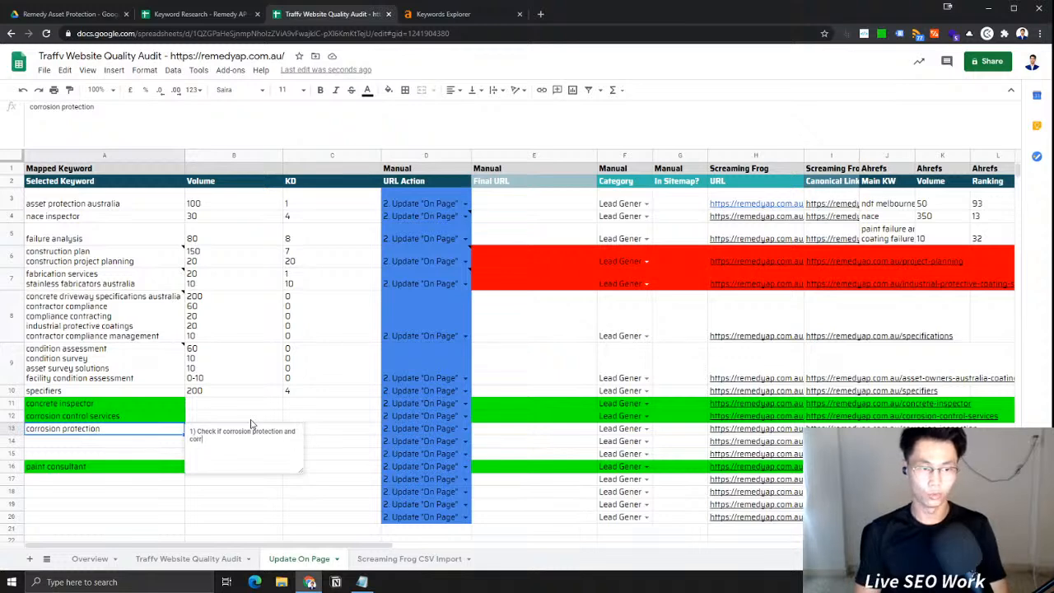
text(n control is the same)
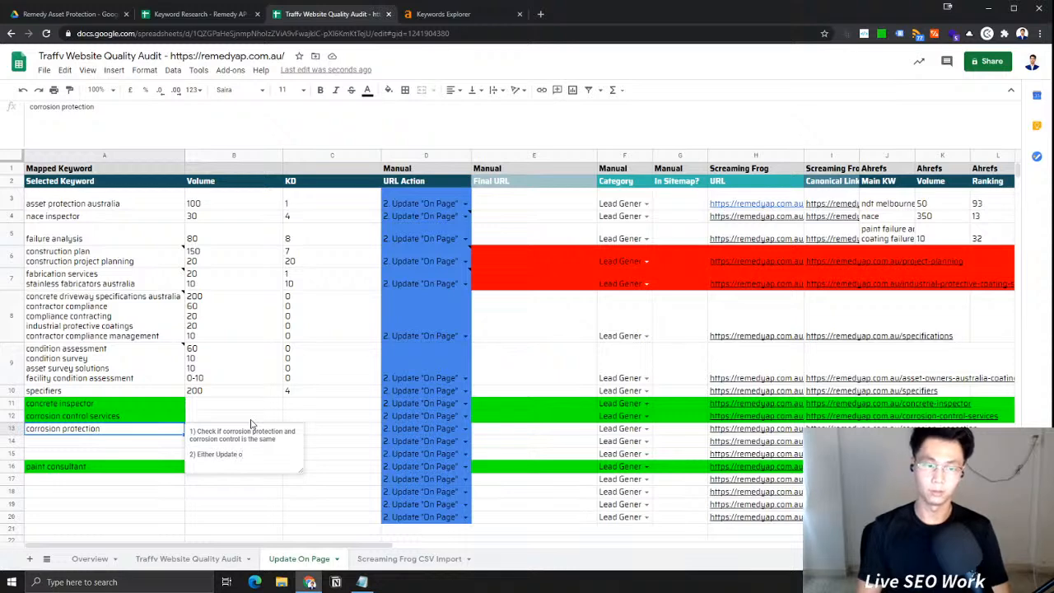
Word the note's second point as "2) Either rank for corrosion protection or remove page"
key(BackSpace)
key(BackSpace)
key(BackSpace)
key(BackSpace)
key(BackSpace)
key(BackSpace)
key(BackSpace)
key(BackSpace)
key(BackSpace)
key(BackSpace)
key(BackSpace)
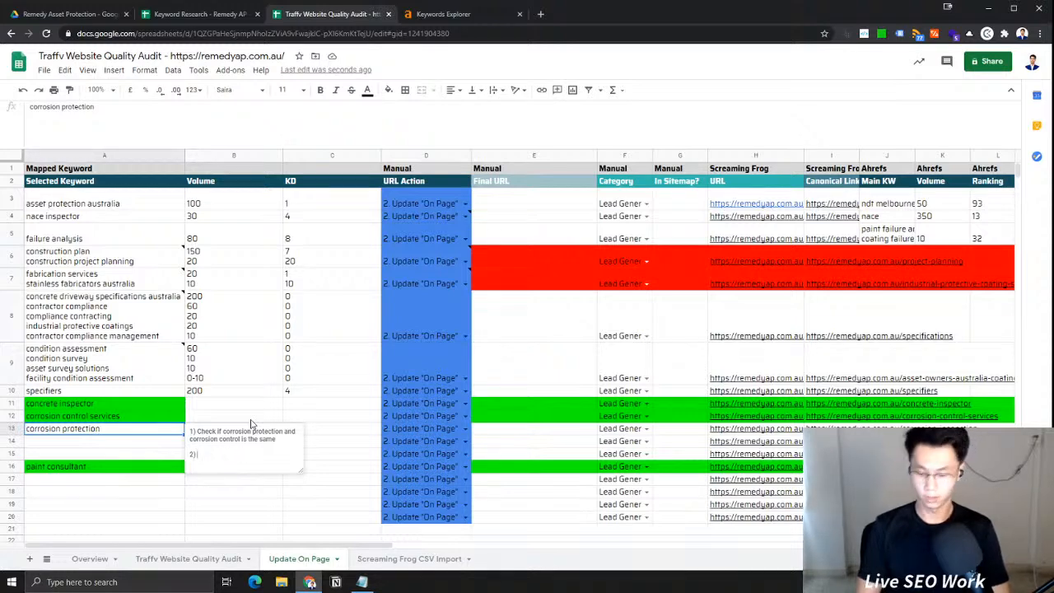
text(Either up)
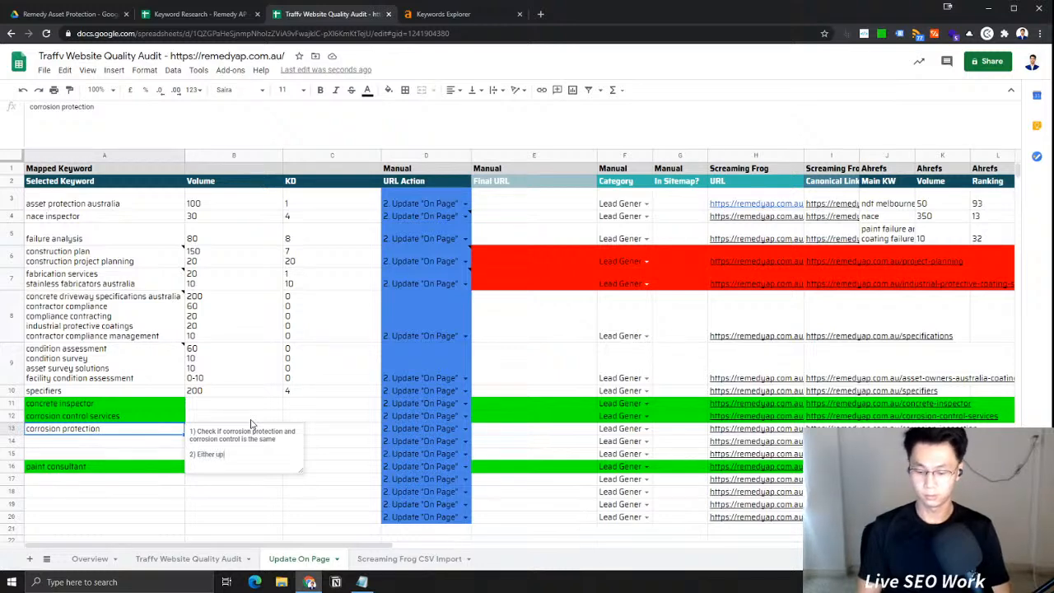
key(BackSpace)
key(BackSpace)
key(BackSpace)
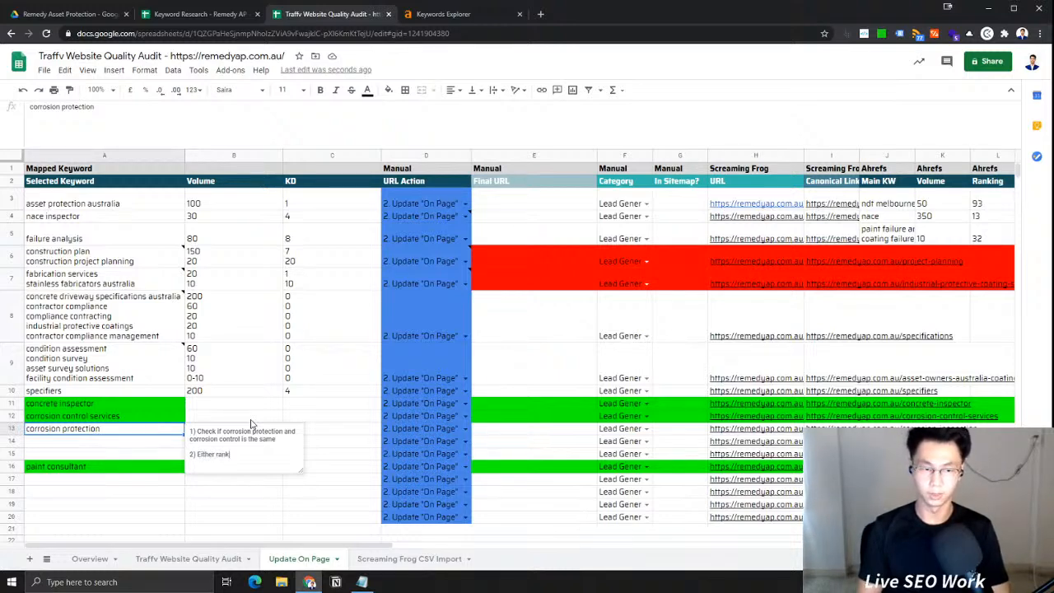
text(rank for corrosion protection or remove page)
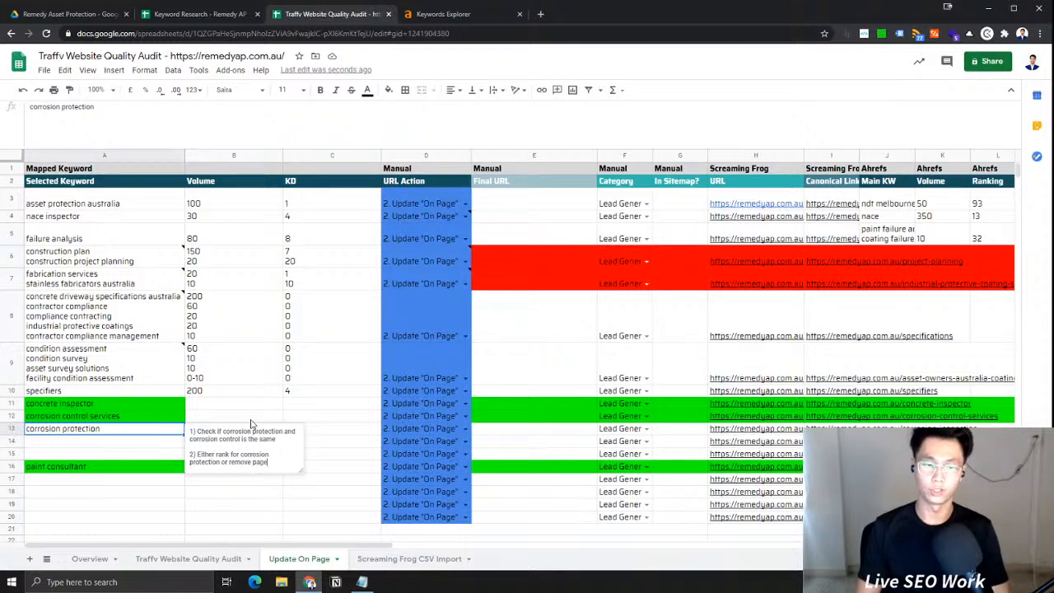
Check the Content Mapping sheet, examine row 13's word count, traffic and link metrics in Update On Page, and reopen its keyword note
click(202, 14)
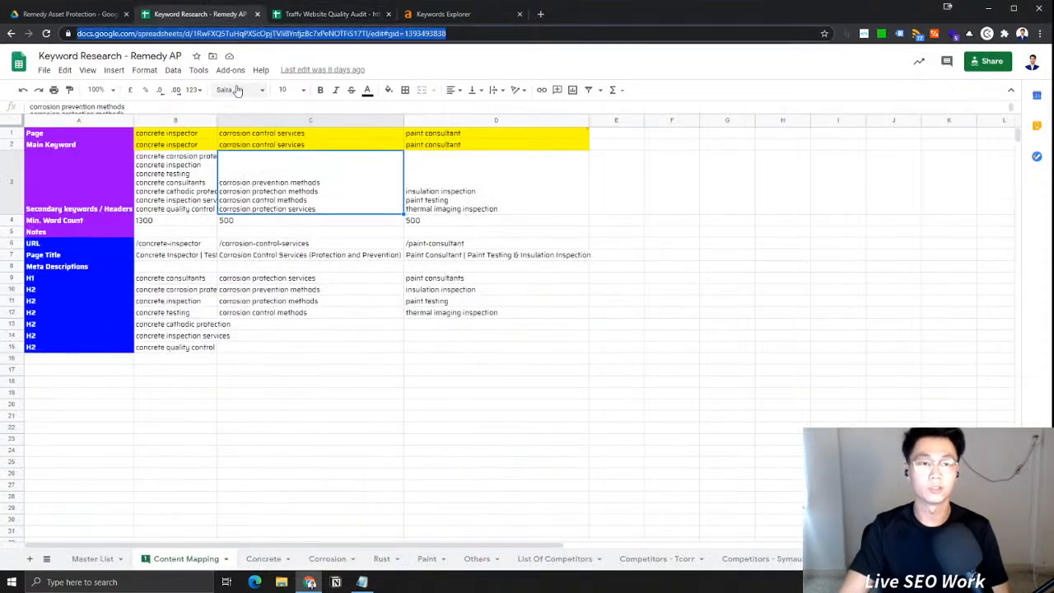
click(353, 20)
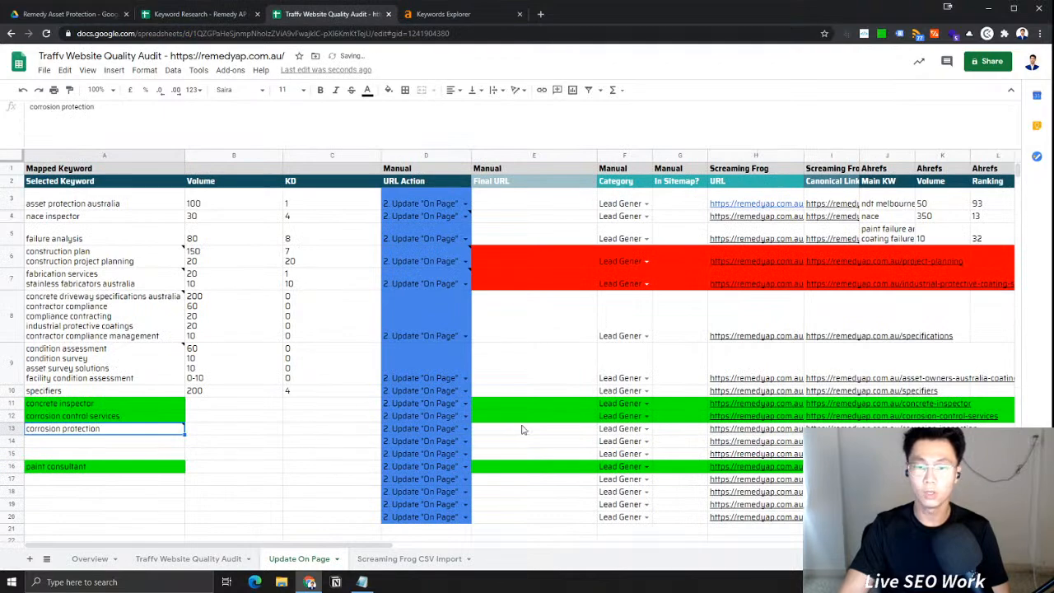
click(12, 431)
drag(371, 546, 846, 546)
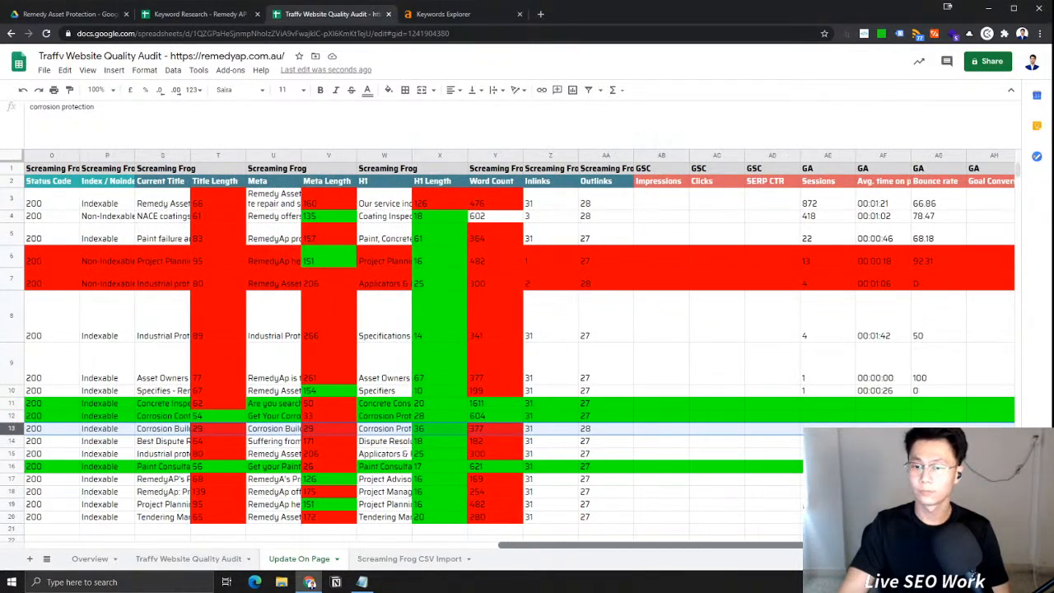
click(12, 429)
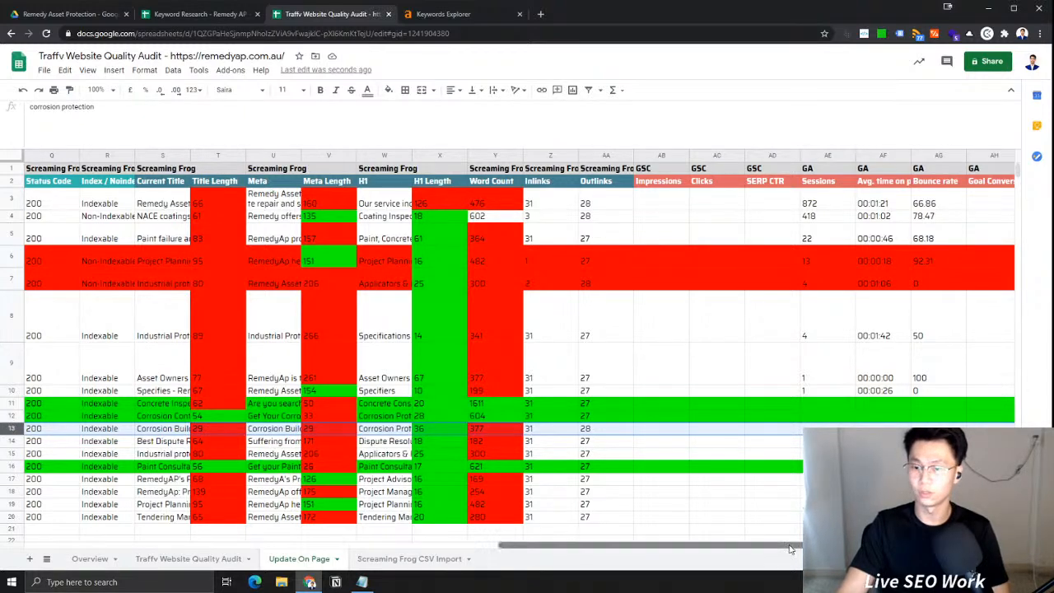
drag(793, 547, 926, 547)
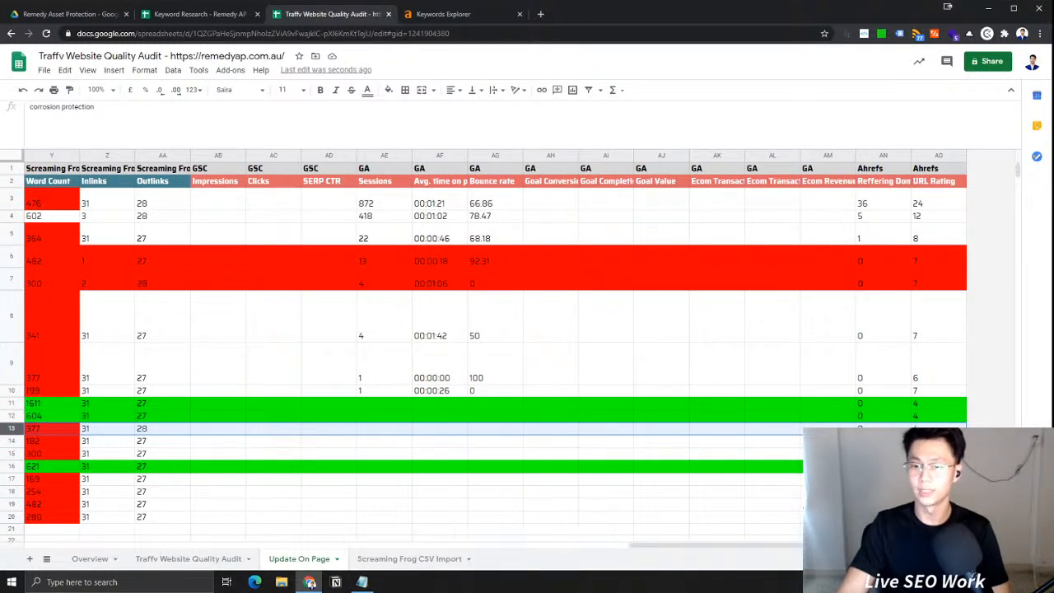
drag(873, 545, 165, 550)
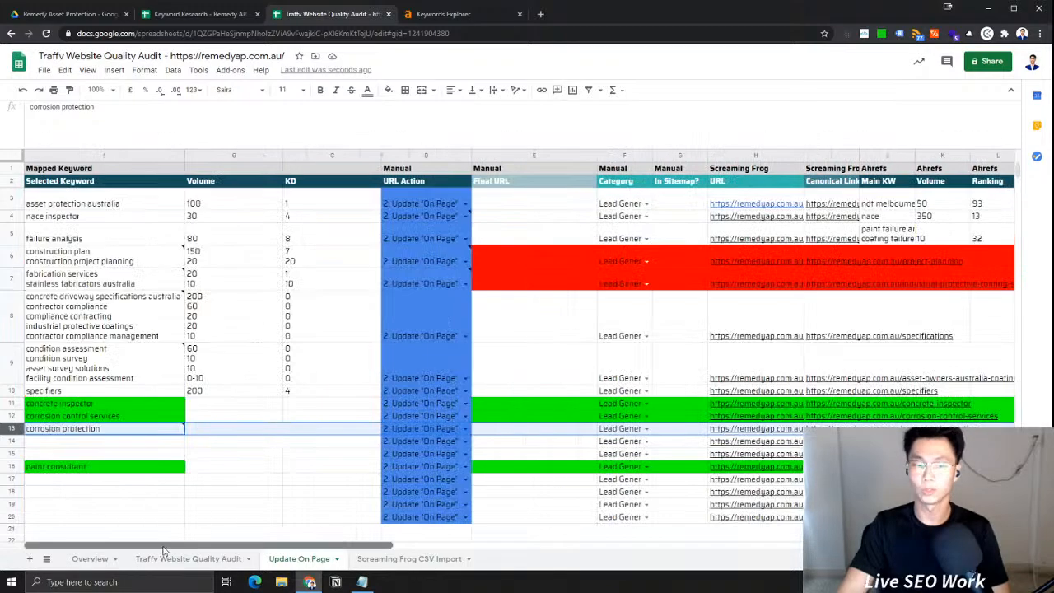
click(110, 431)
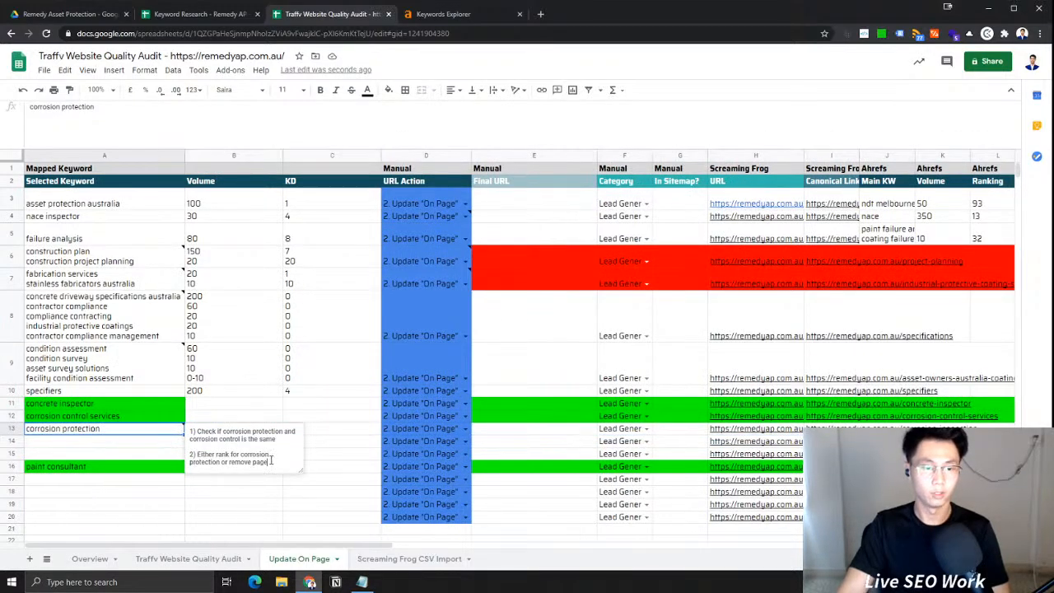
Edit the note on the "corrosion protection" cell so its second point ends with "remove/delete page"
double_click(238, 463)
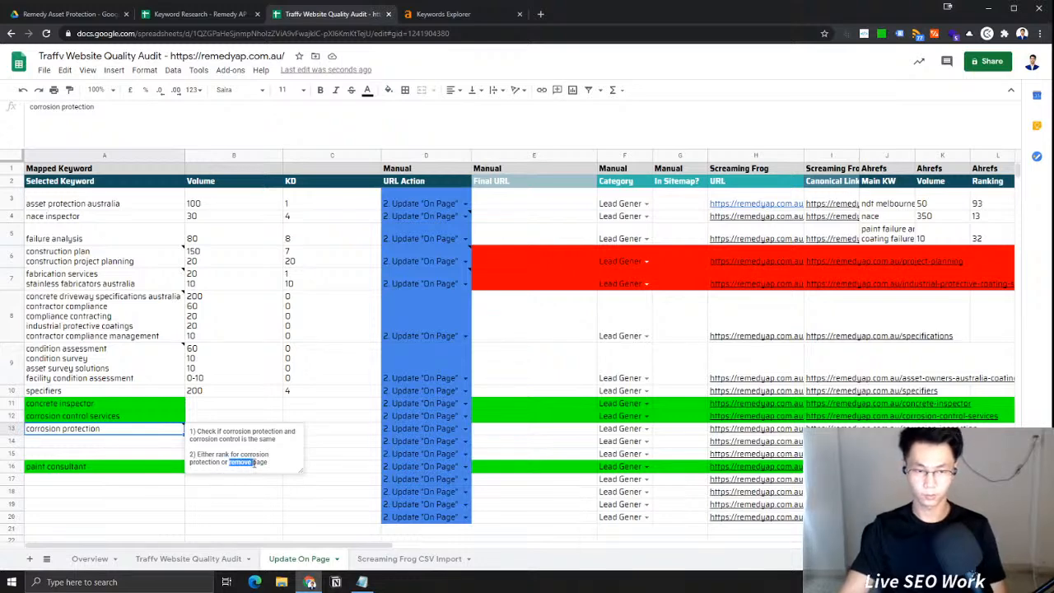
click(251, 463)
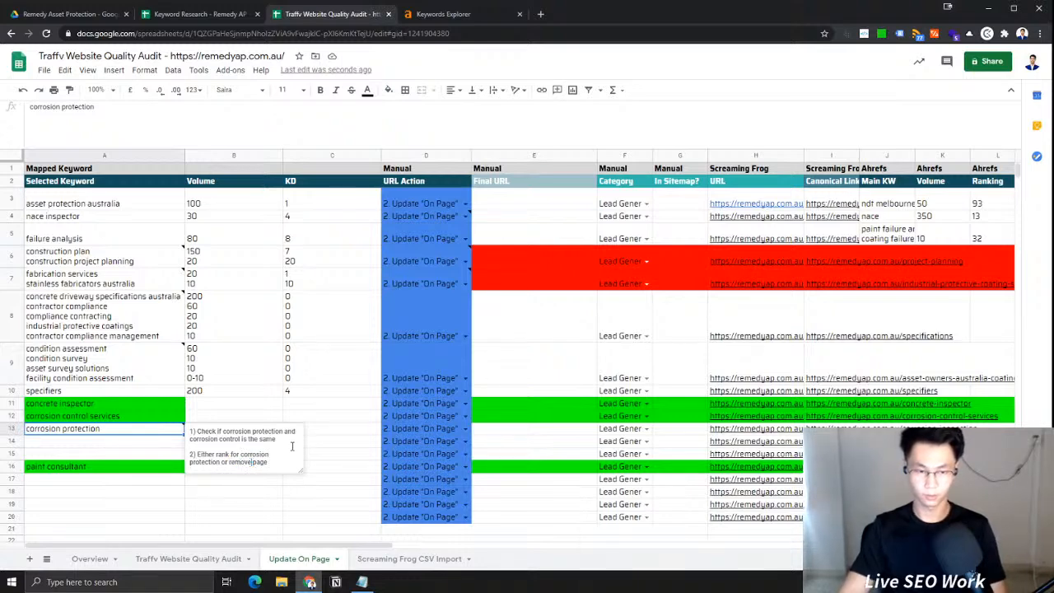
text(/delete)
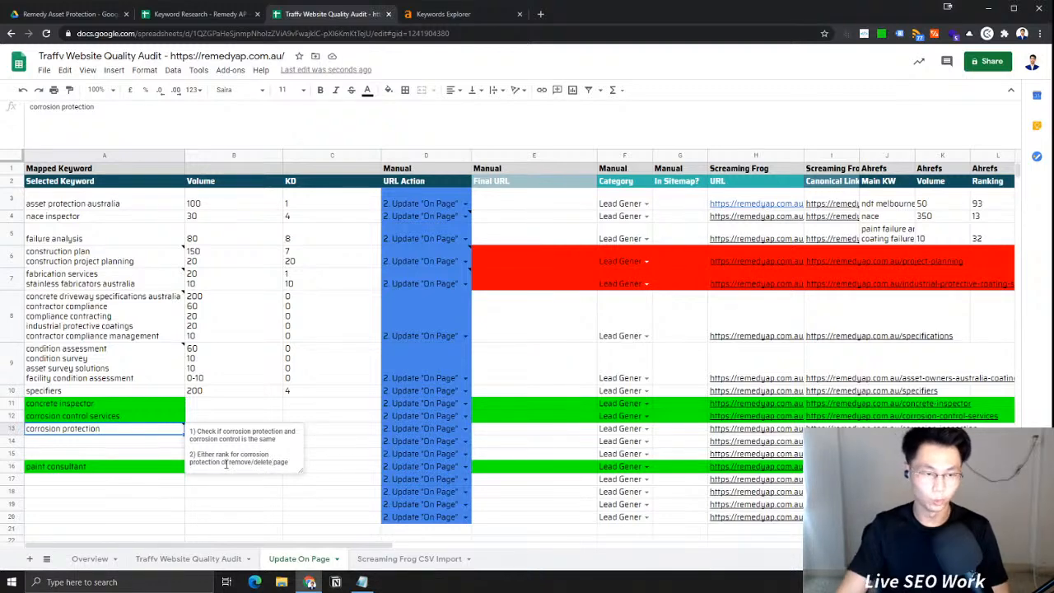
click(169, 454)
click(97, 432)
click(105, 444)
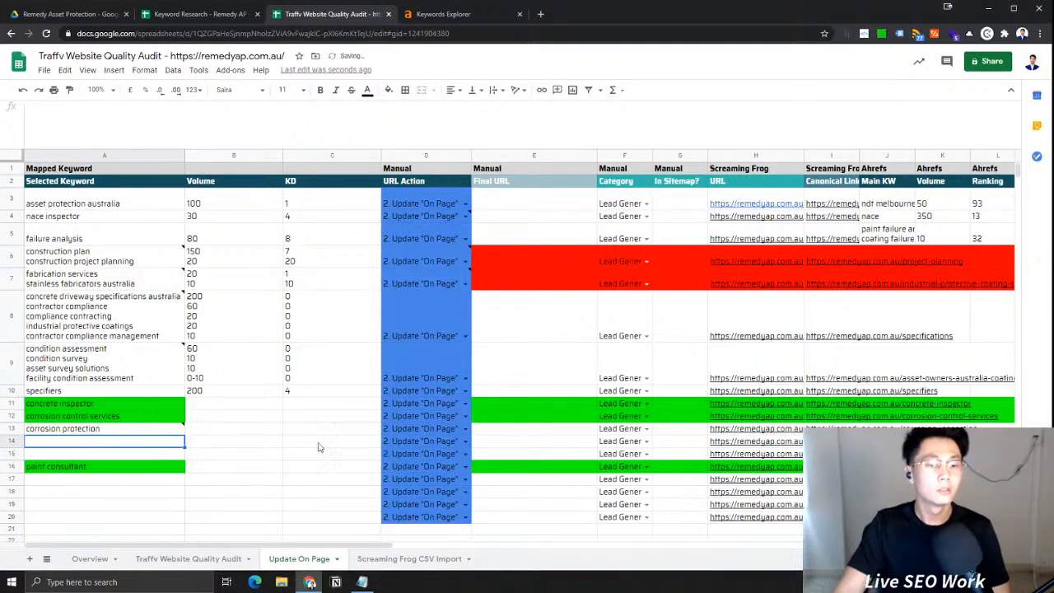
scroll(550, 447, down, 3)
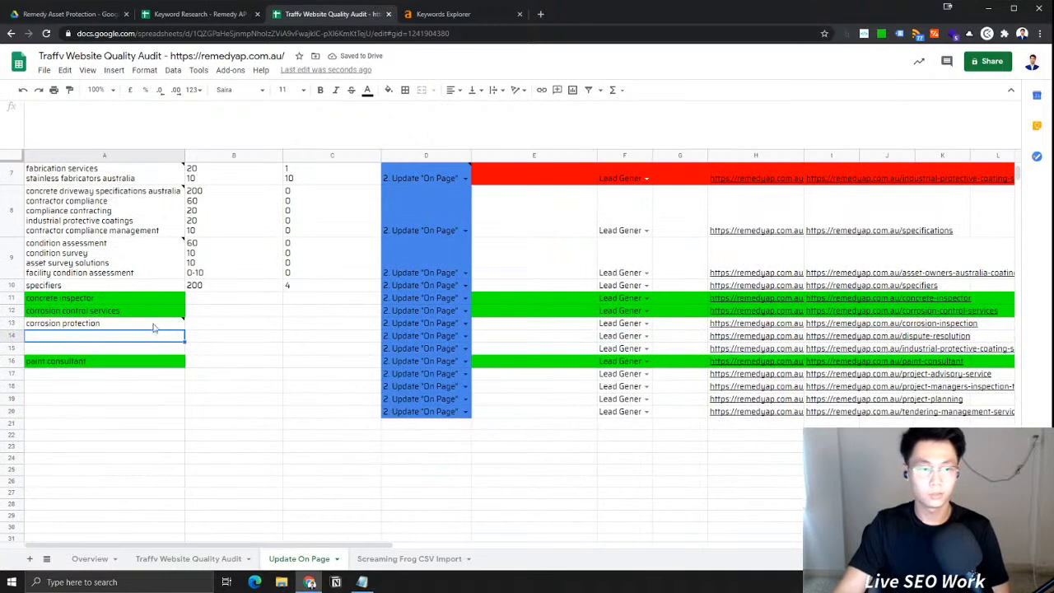
click(110, 327)
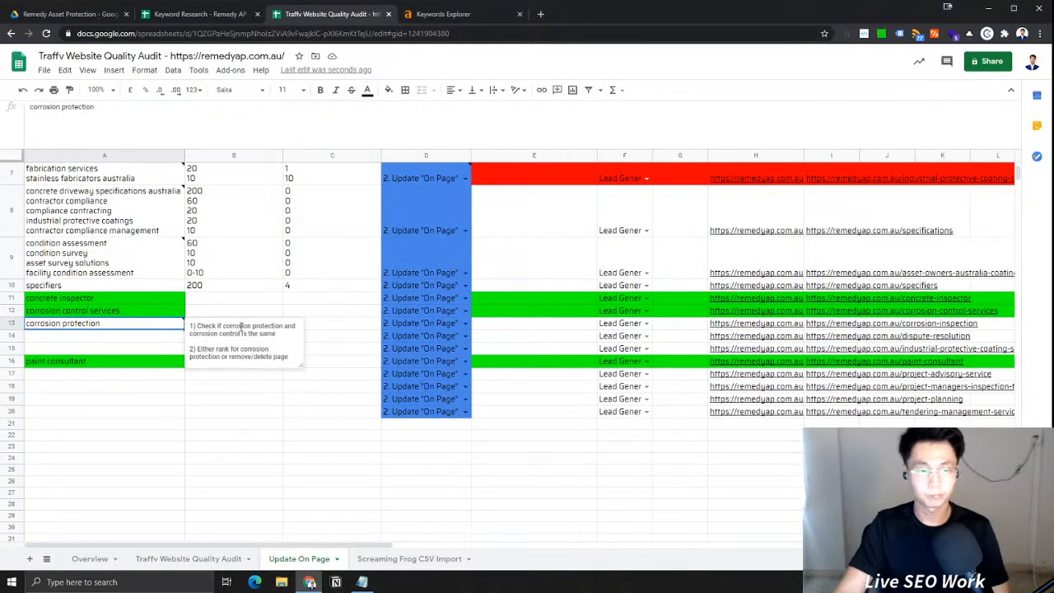
click(130, 338)
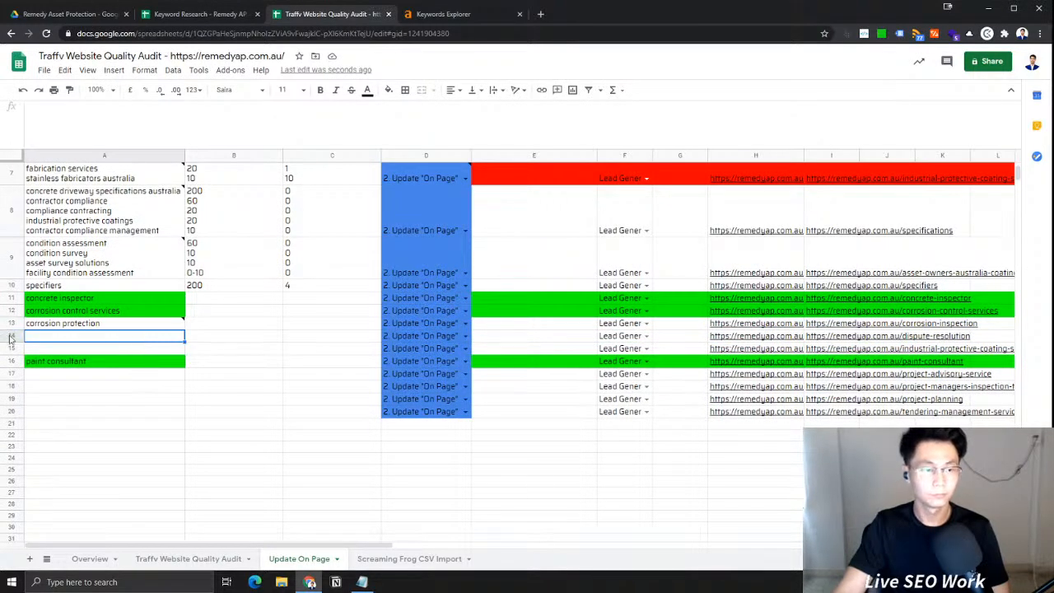
click(177, 586)
text(ti)
key(Return)
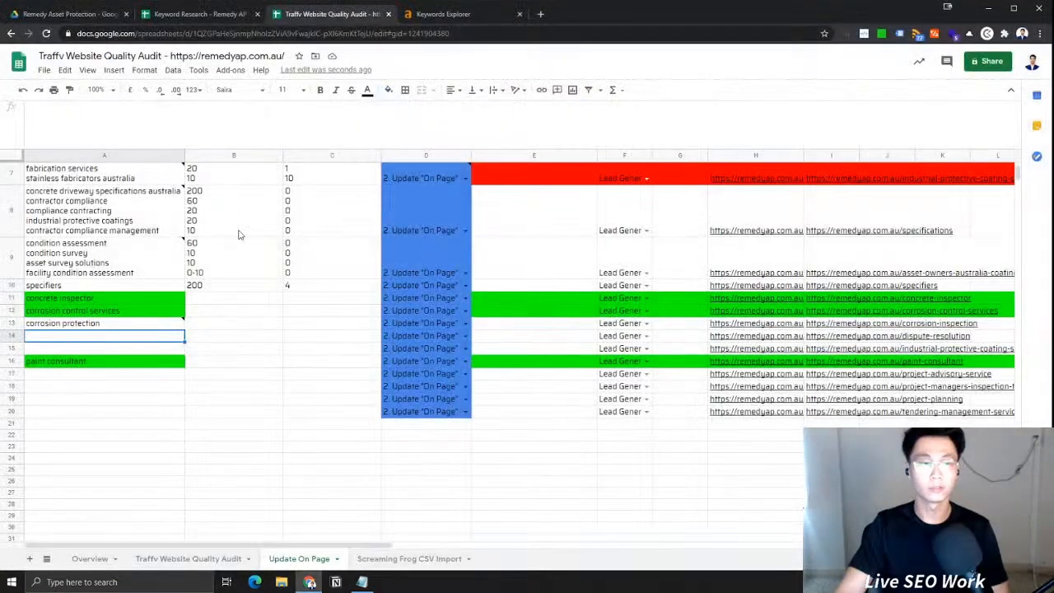
Switch to Ahrefs Keywords Explorer and open the overview of the corrosion keyword list to check volume and KD
key(Up)
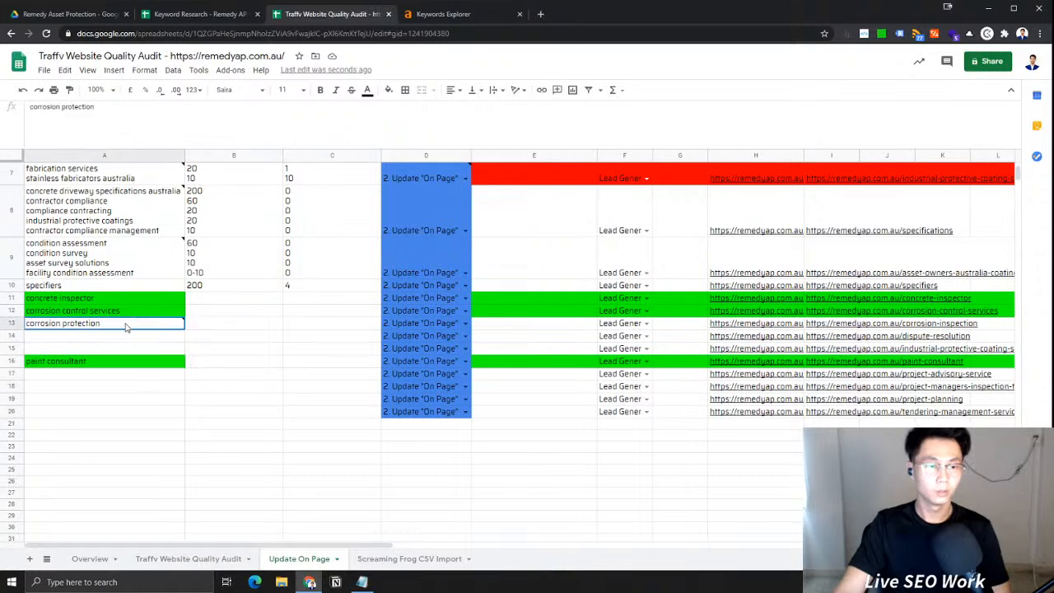
click(444, 15)
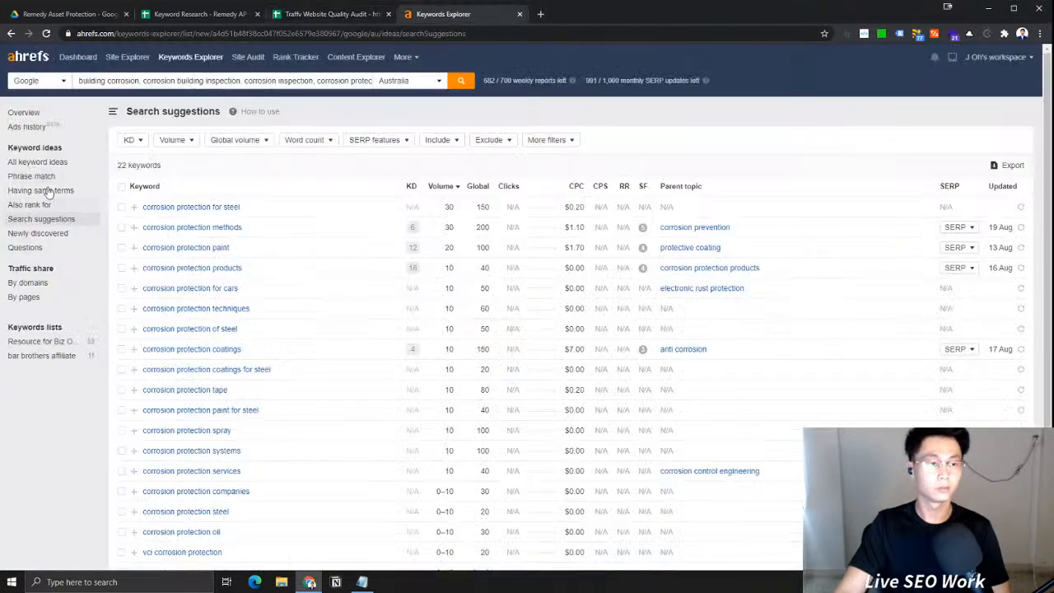
click(24, 112)
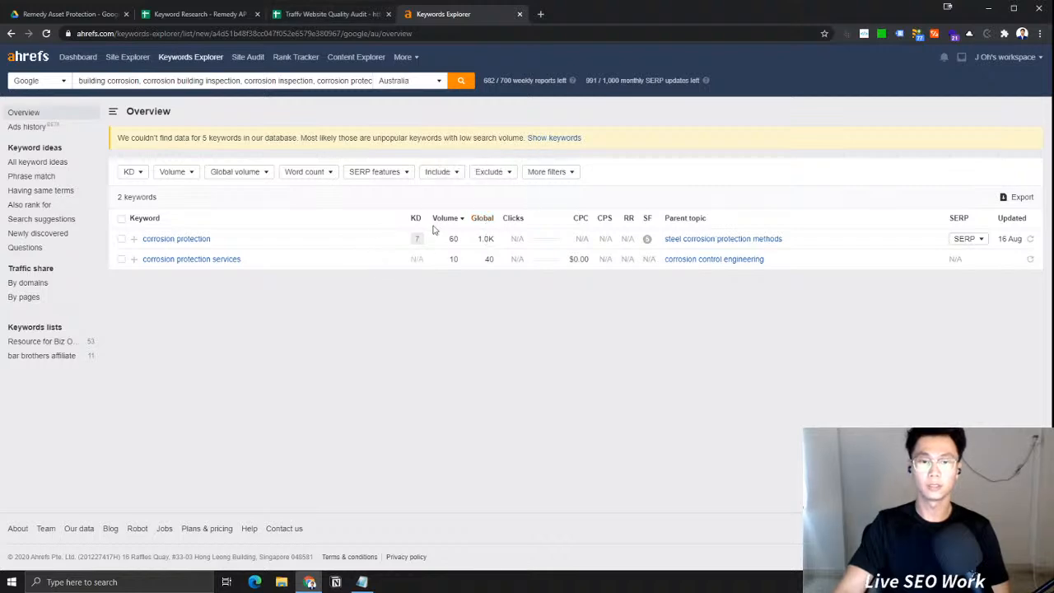
In the website quality audit sheet, enter volume 60 and KD 7 for "corrosion protection"
click(220, 16)
click(324, 16)
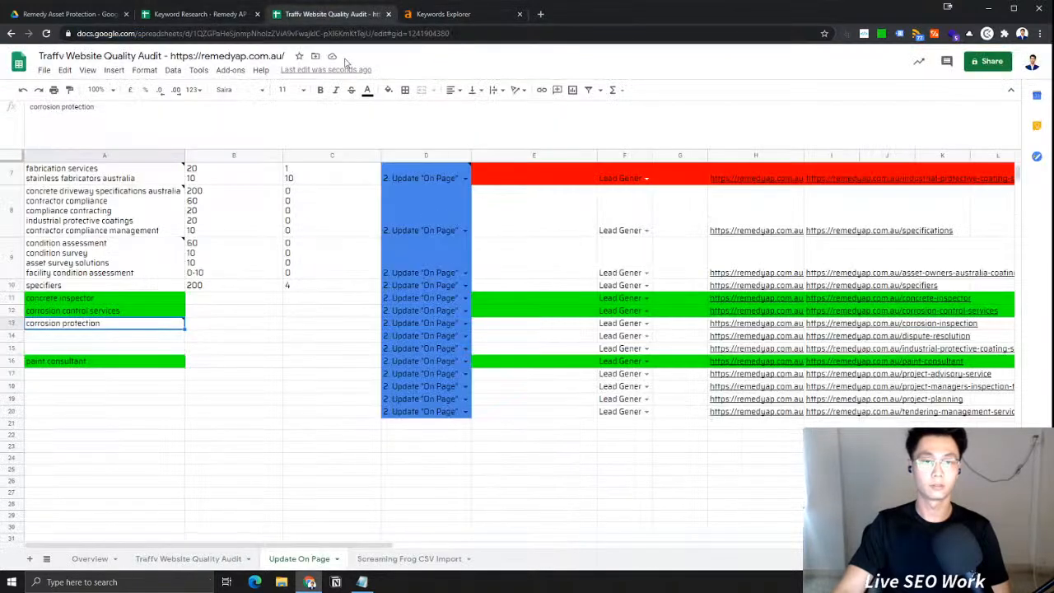
click(196, 328)
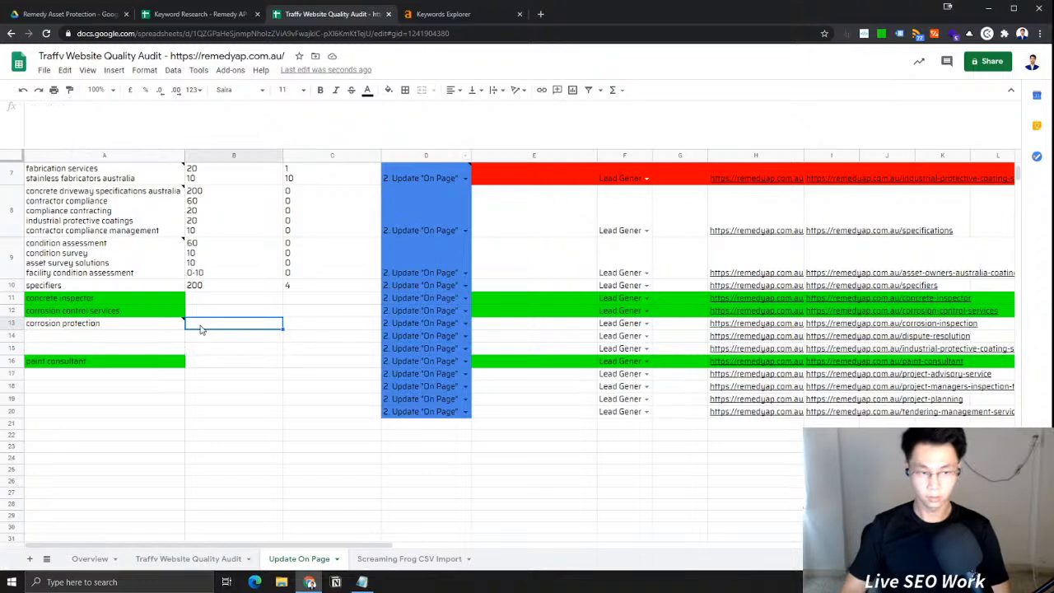
text(60)
key(Tab)
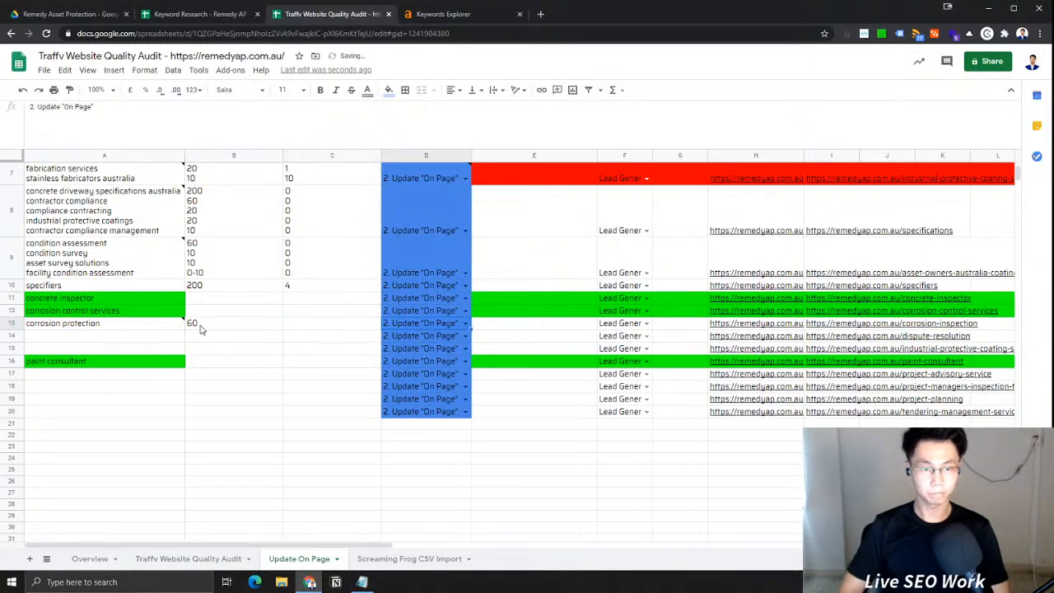
text(7)
key(Return)
click(110, 325)
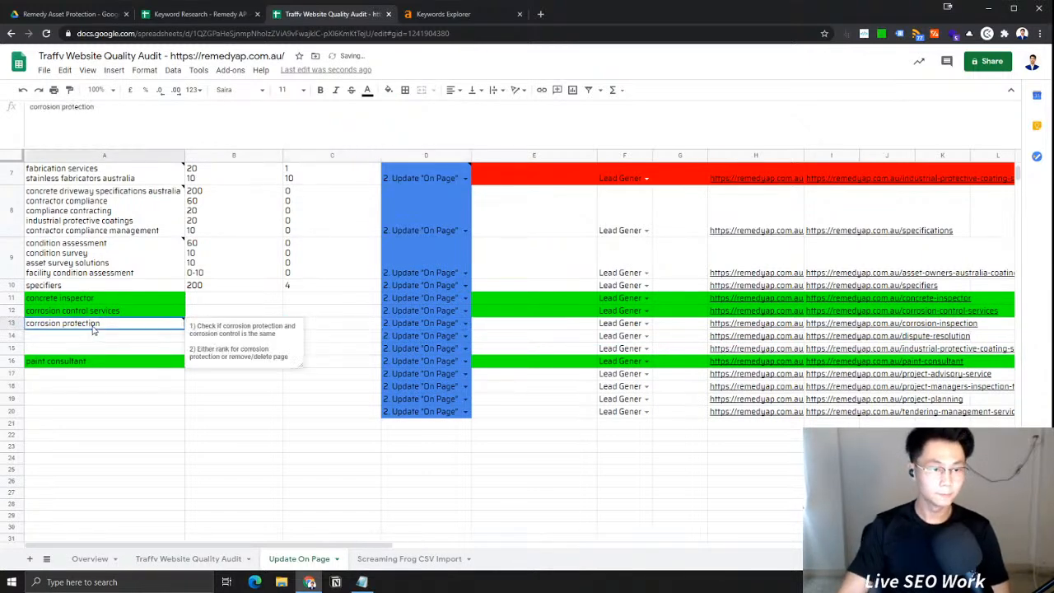
Open the dispute-resolution page linked in row 14 of the audit sheet
click(109, 341)
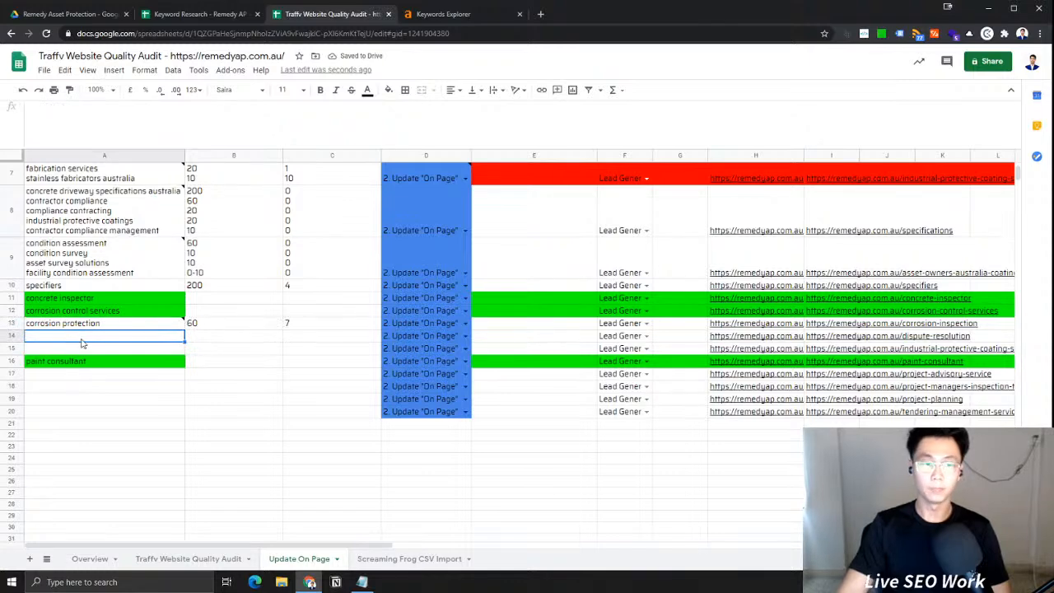
click(11, 336)
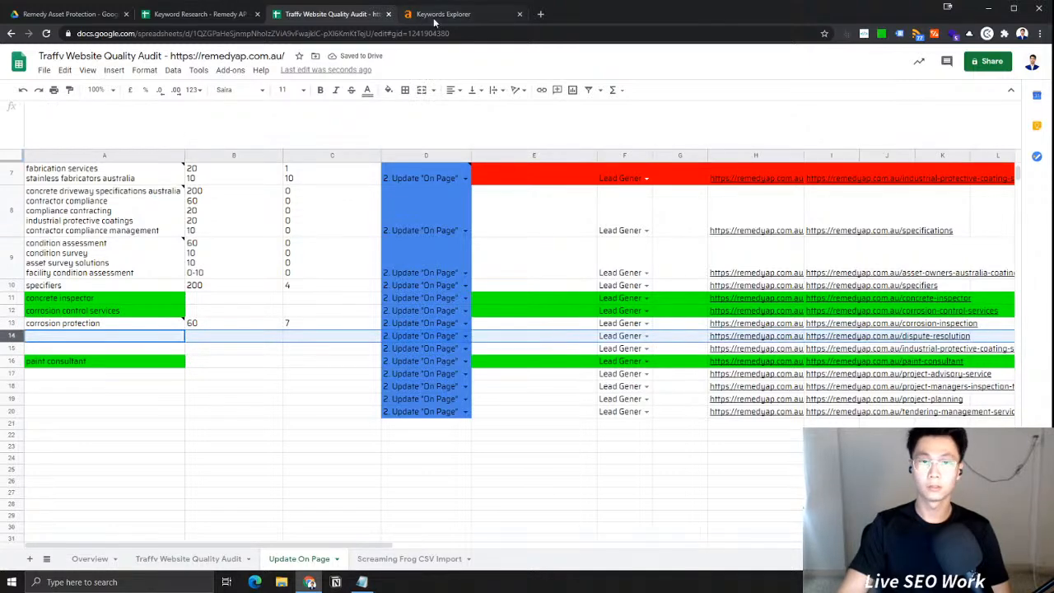
click(739, 339)
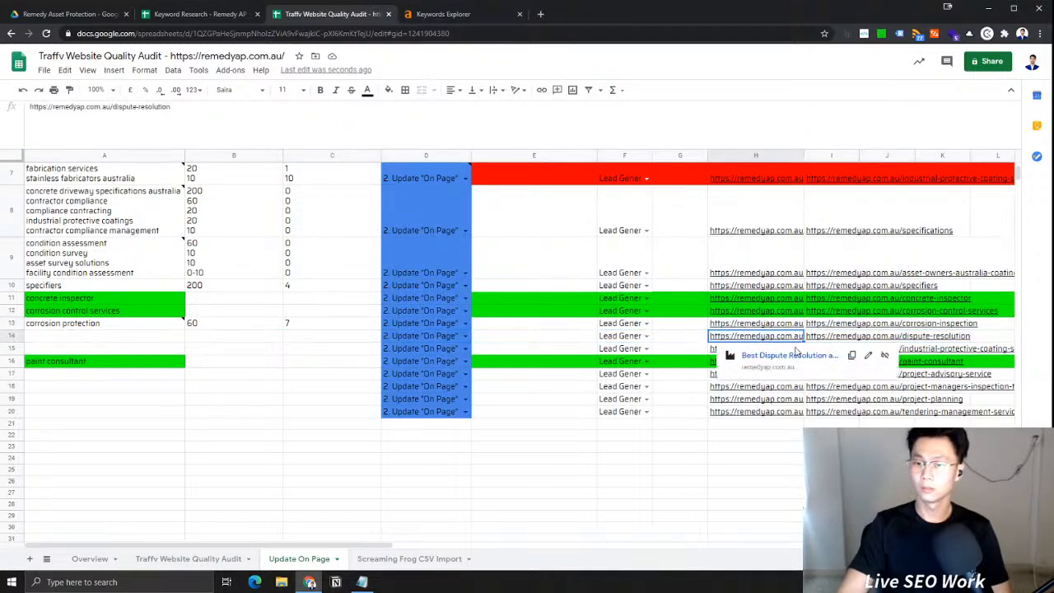
click(769, 345)
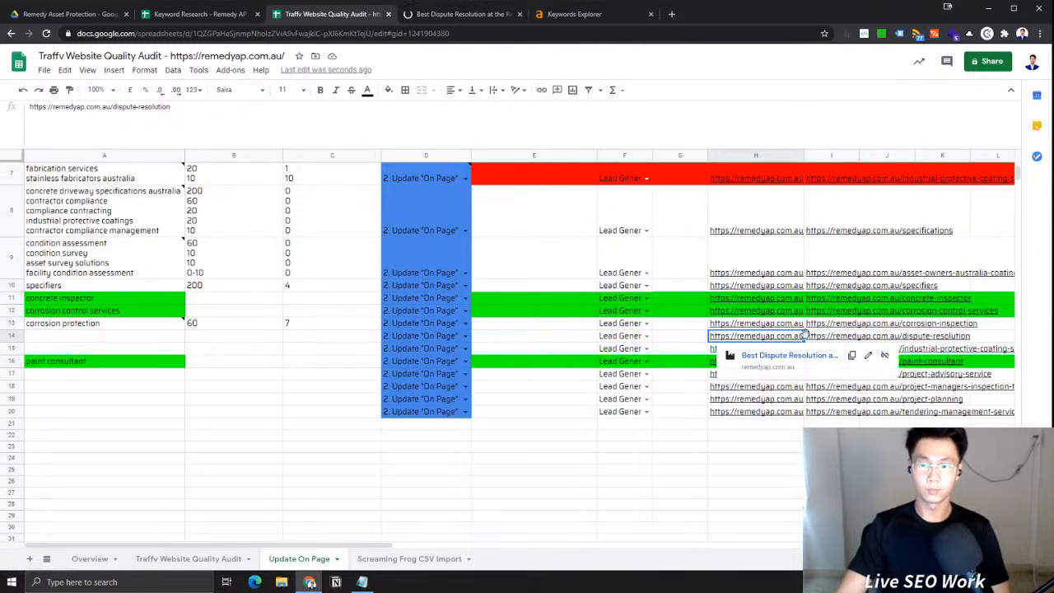
click(436, 18)
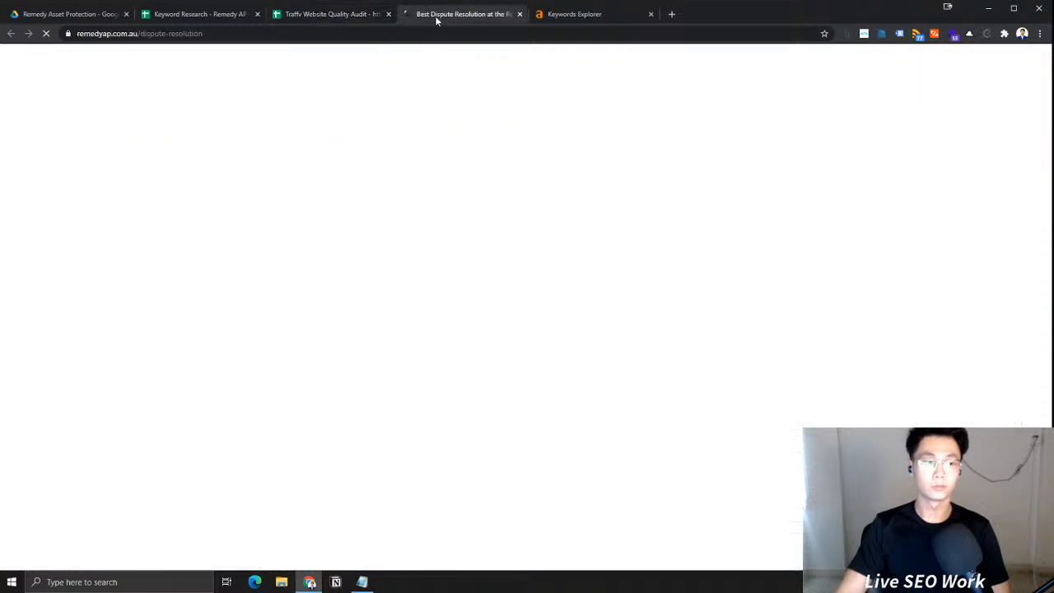
Copy the dispute-resolution page's address and look it up from the Ahrefs dashboard in URL mode
click(185, 33)
key(ctrl+c)
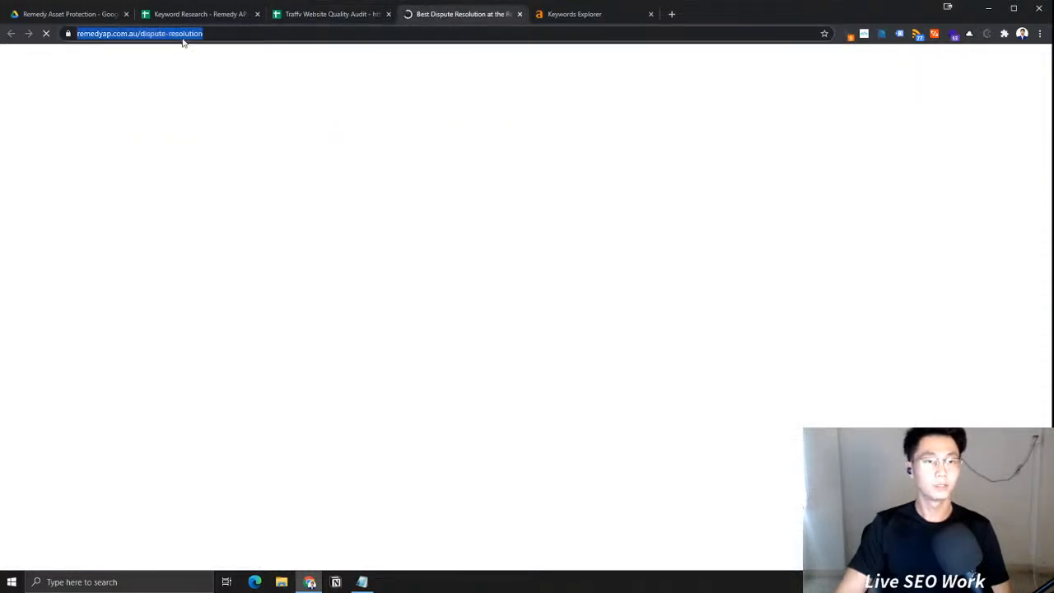
click(548, 14)
click(190, 57)
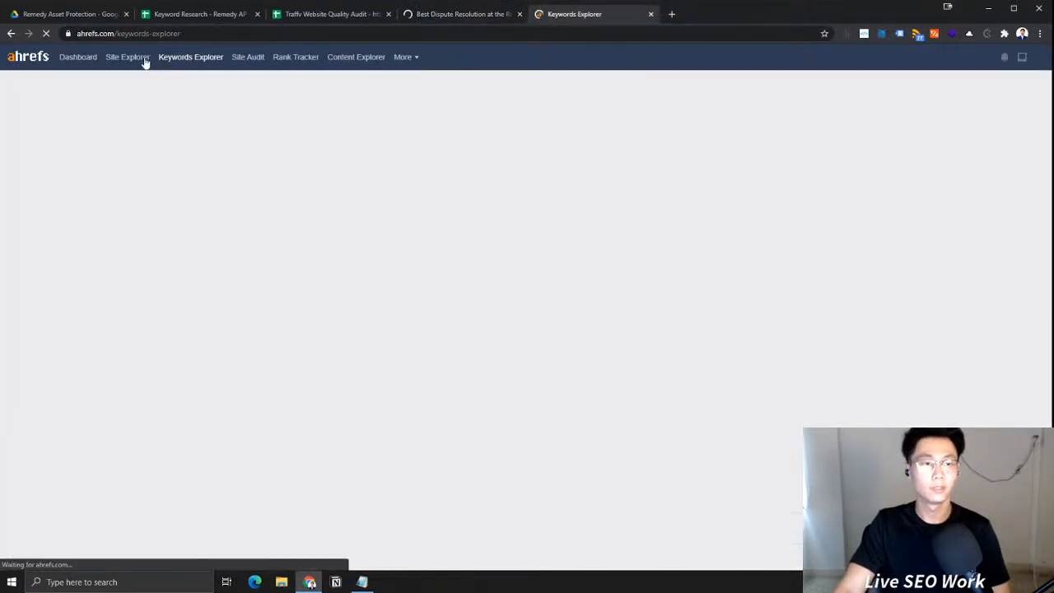
click(77, 57)
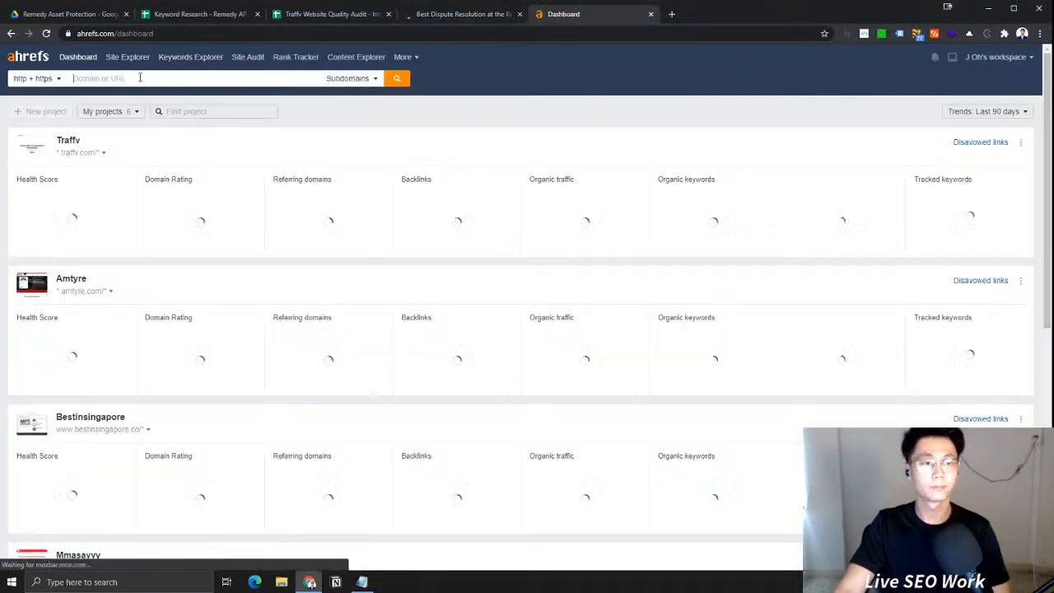
click(132, 78)
key(ctrl+v)
click(365, 78)
click(368, 105)
Return to the dispute-resolution web page and highlight its main heading
click(445, 14)
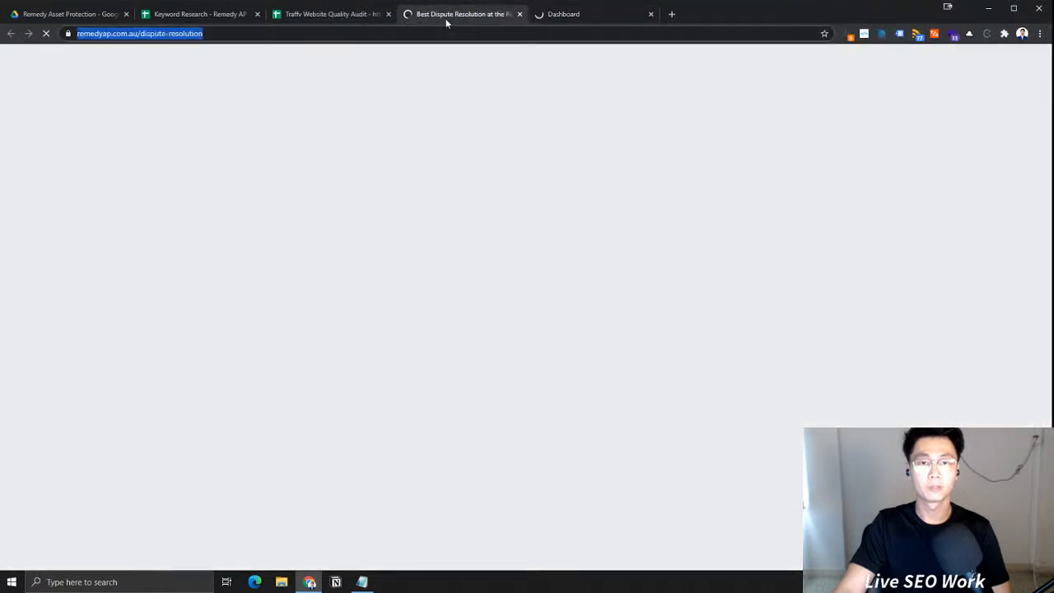
scroll(518, 261, down, 4)
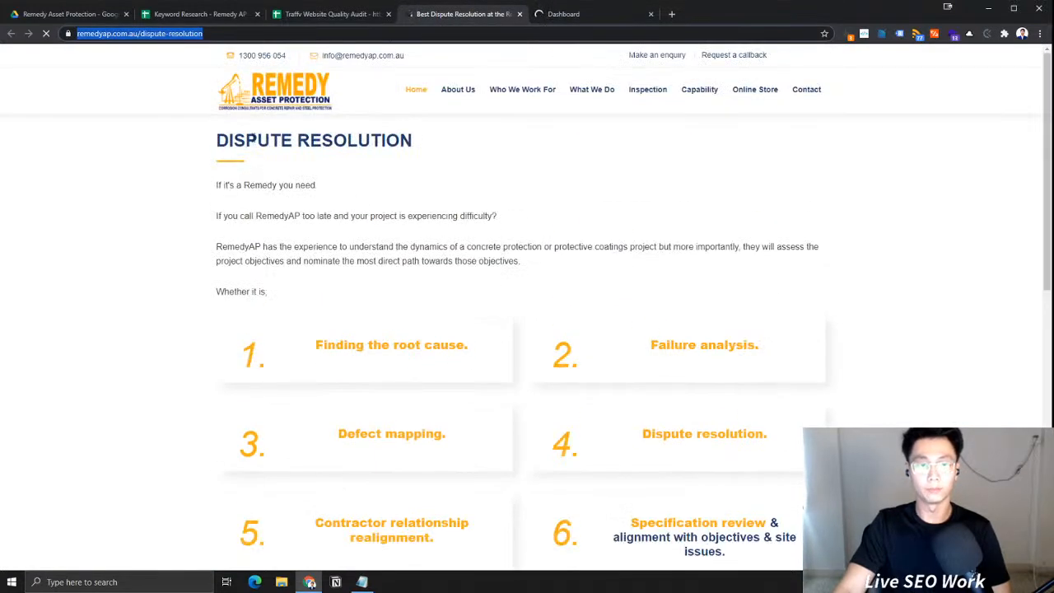
drag(423, 141, 181, 141)
click(570, 17)
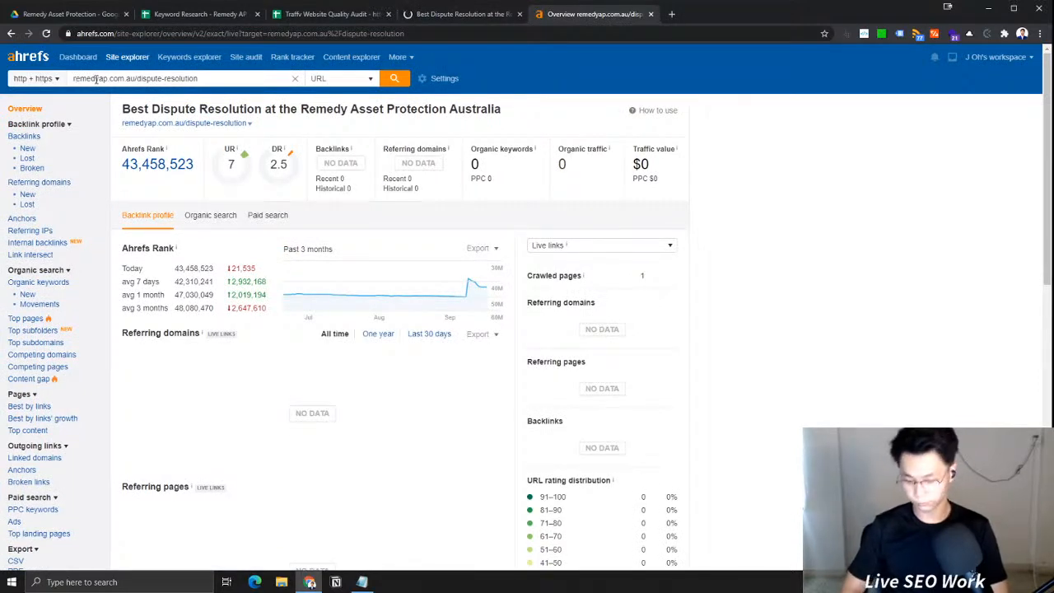
text(www.)
key(Return)
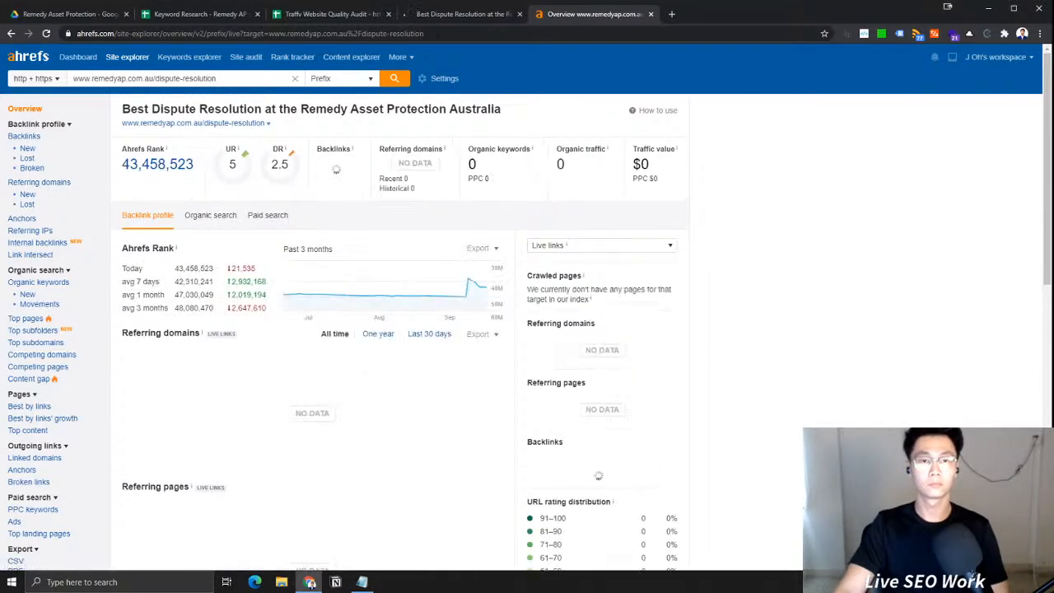
click(447, 14)
double_click(262, 34)
click(261, 34)
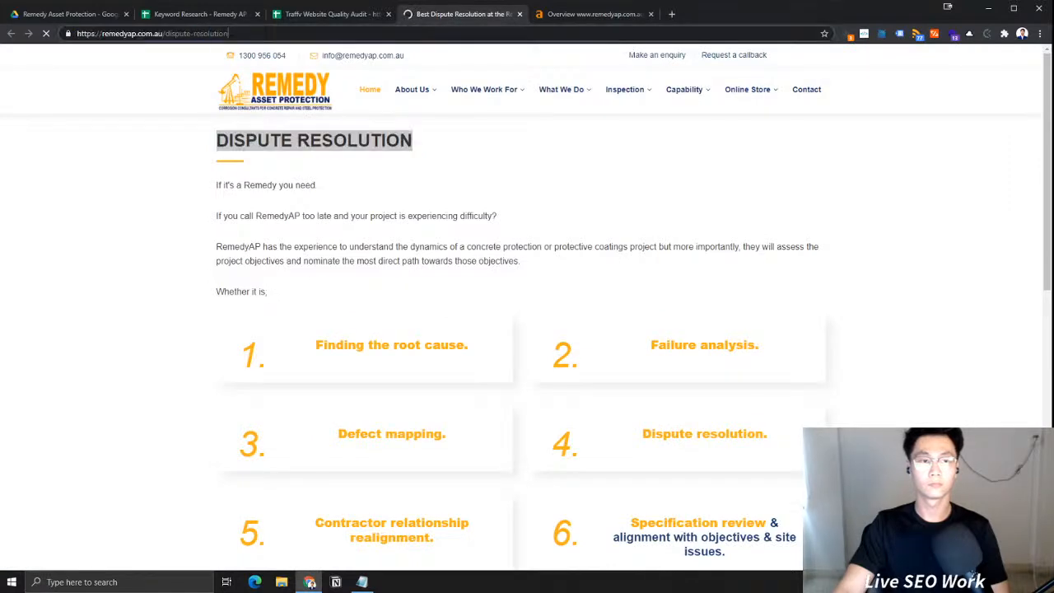
key(ctrl+a)
click(597, 15)
click(331, 17)
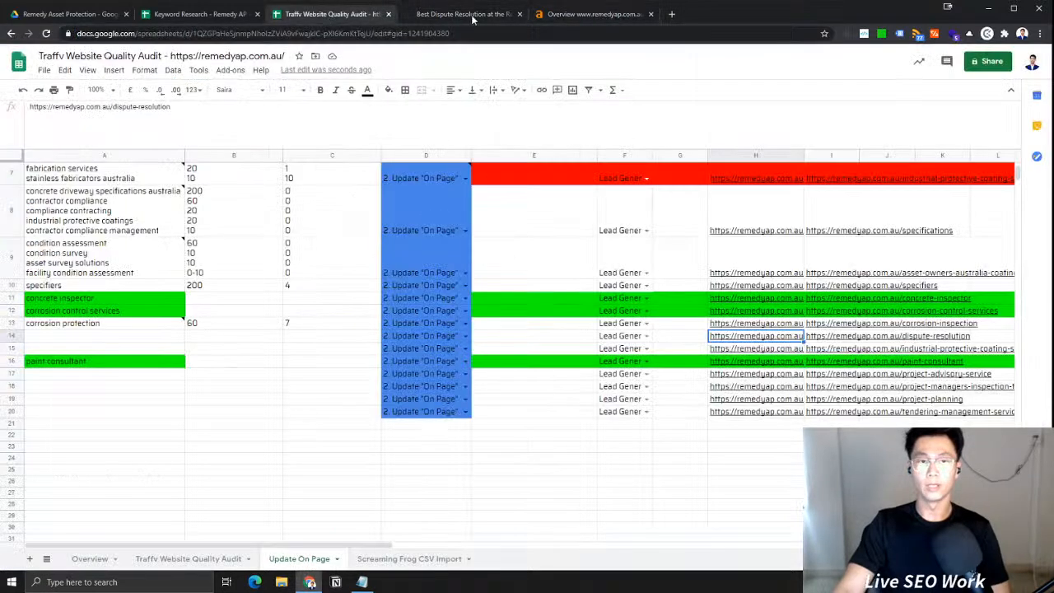
Switch to Notepad and remove all the corrosion keywords listed under "Seed keywords"
click(432, 17)
click(362, 582)
click(803, 208)
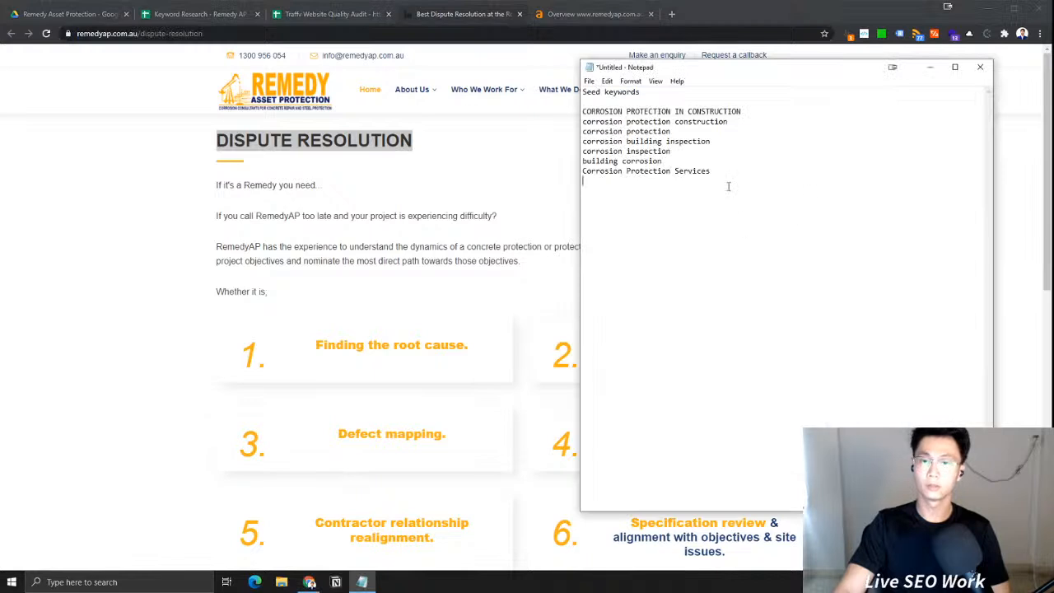
drag(803, 207, 370, 104)
key(ctrl+x)
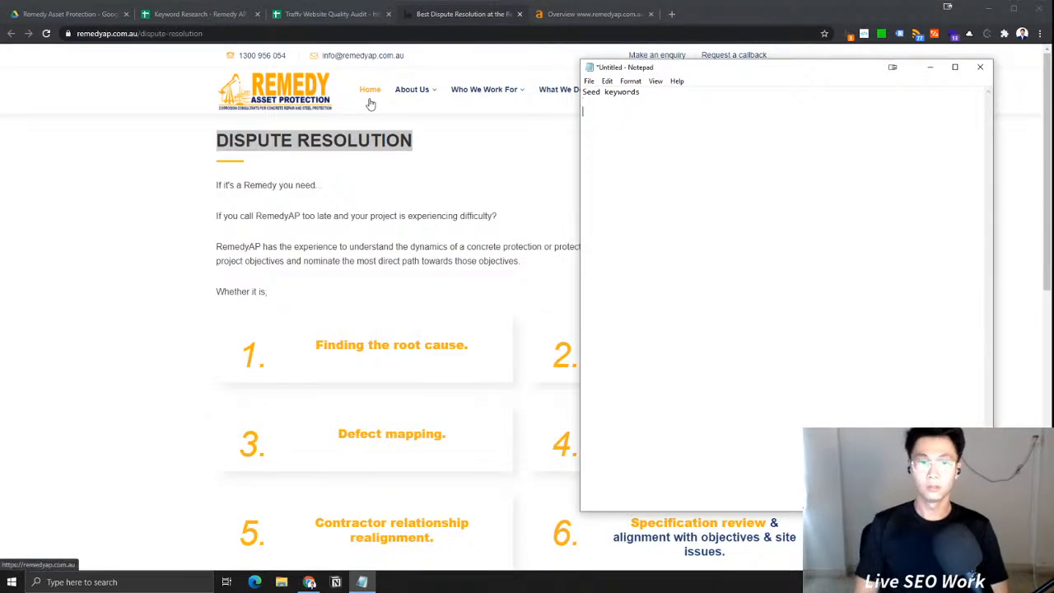
Copy the page heading "DISPUTE RESOLUTION" into the Notepad seed keyword list
click(341, 133)
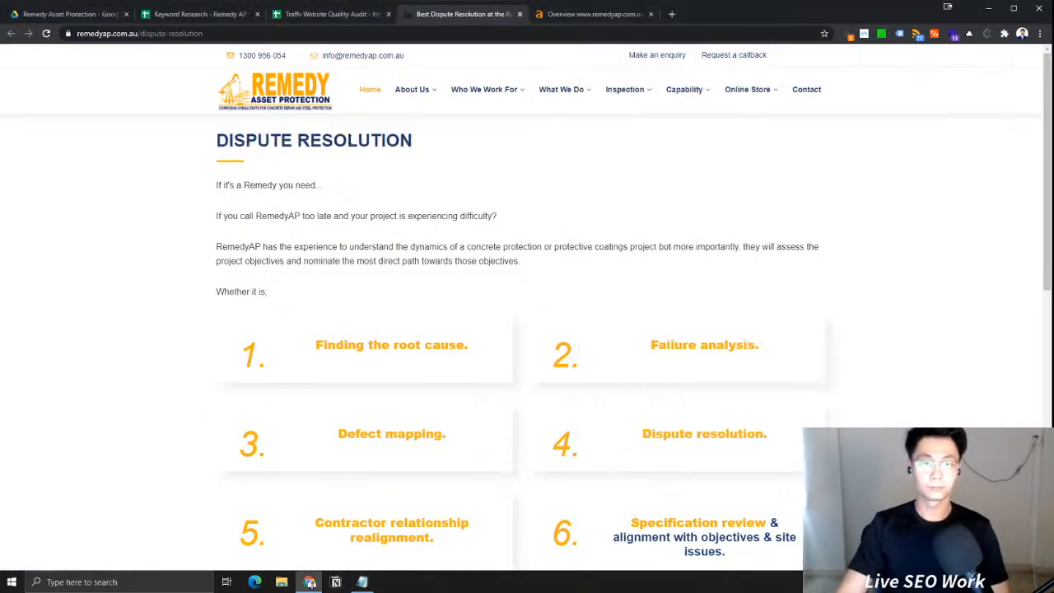
key(alt+Tab)
key(ctrl+v)
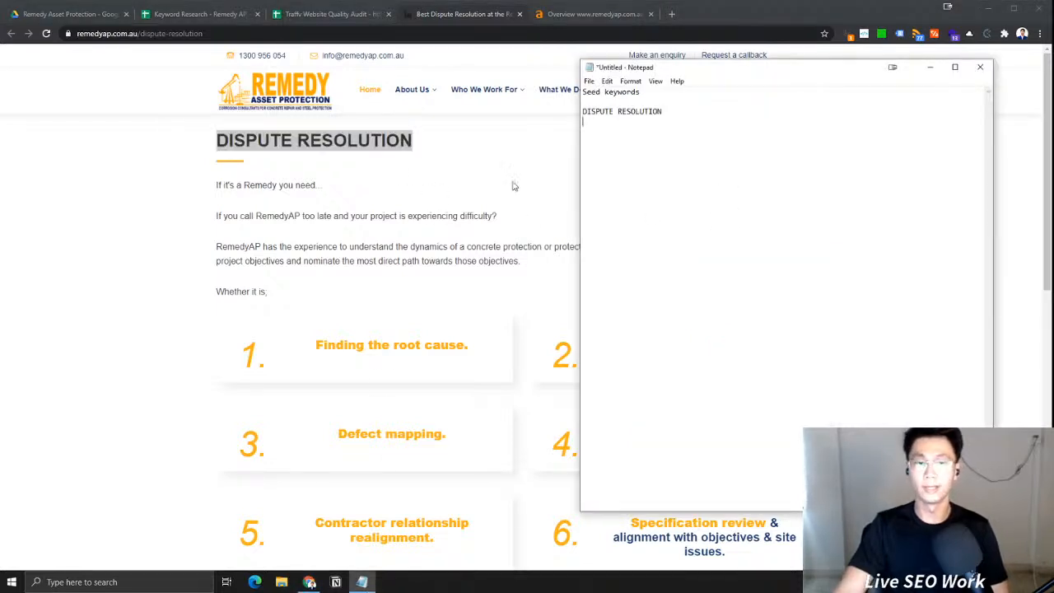
drag(387, 288, 280, 247)
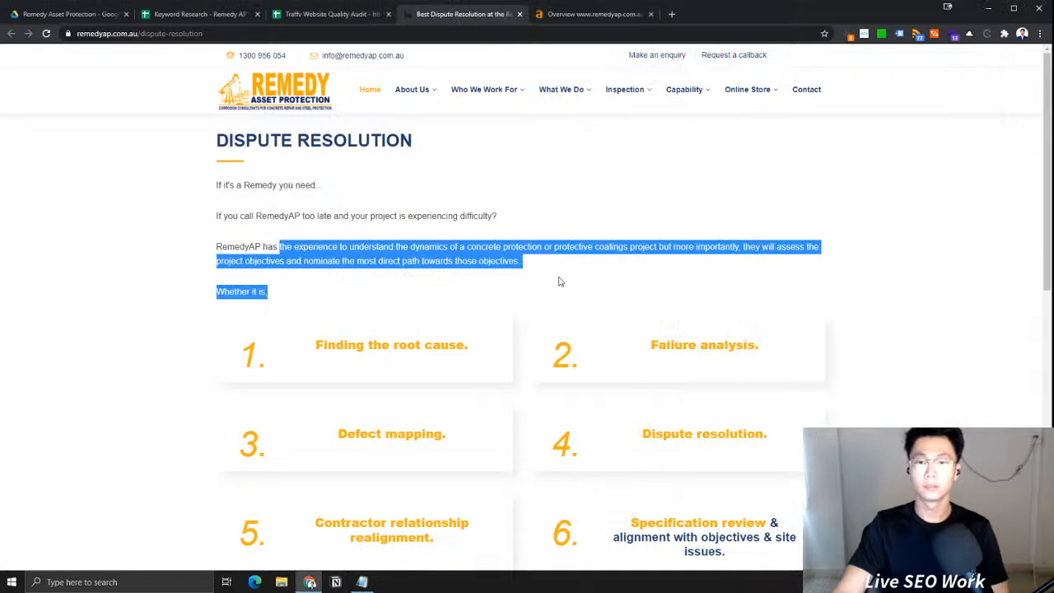
click(356, 196)
drag(228, 146, 444, 140)
click(587, 138)
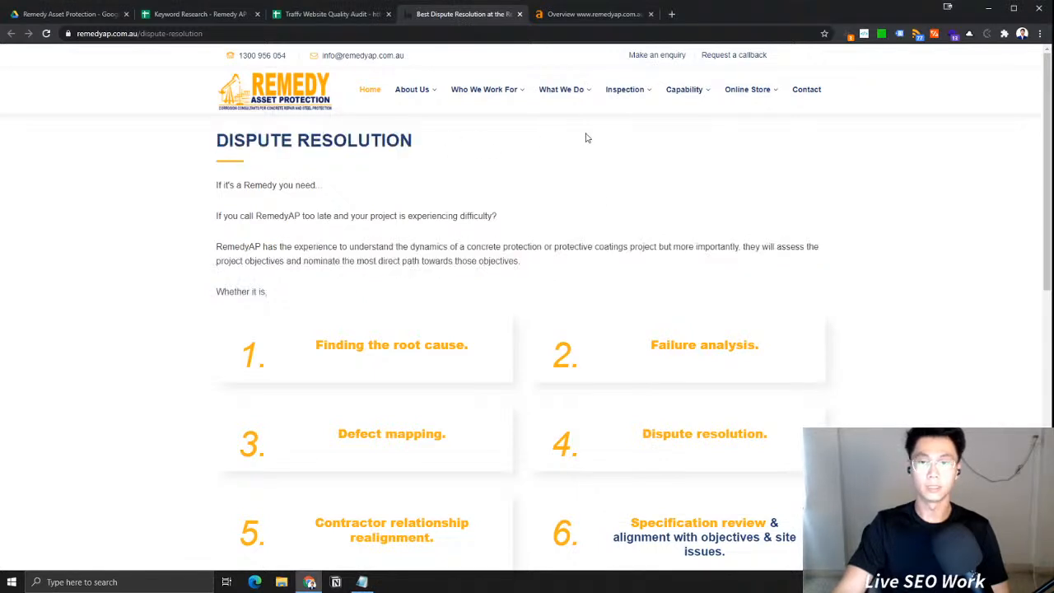
Read the dispute-resolution page's heading, introduction and numbered service list for keyword ideas
drag(567, 281, 238, 215)
click(537, 221)
drag(532, 246, 158, 222)
click(547, 264)
click(485, 211)
drag(245, 186, 335, 191)
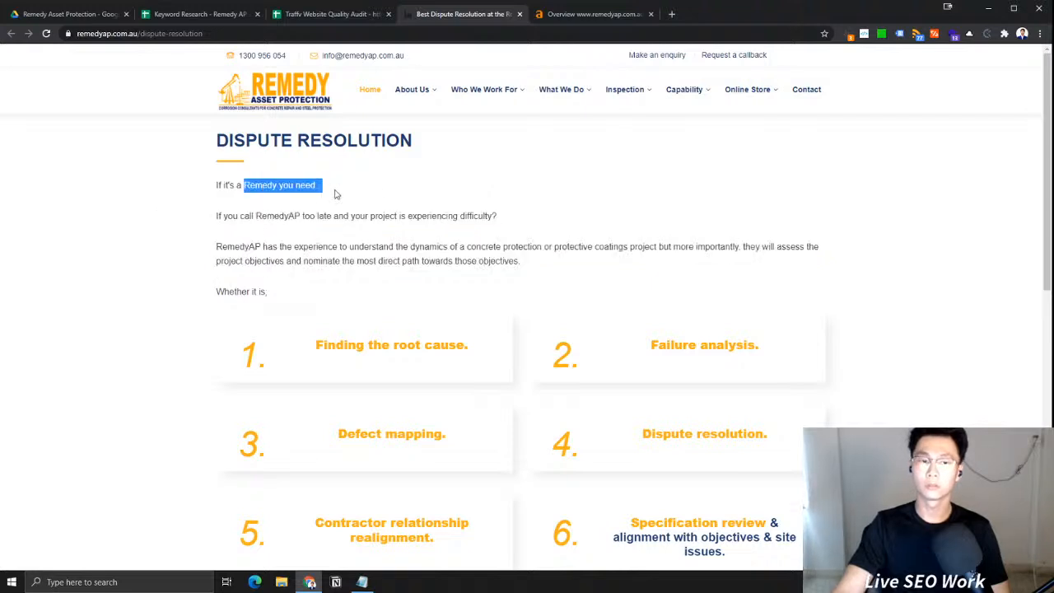
drag(417, 215, 269, 206)
triple_click(270, 206)
click(282, 218)
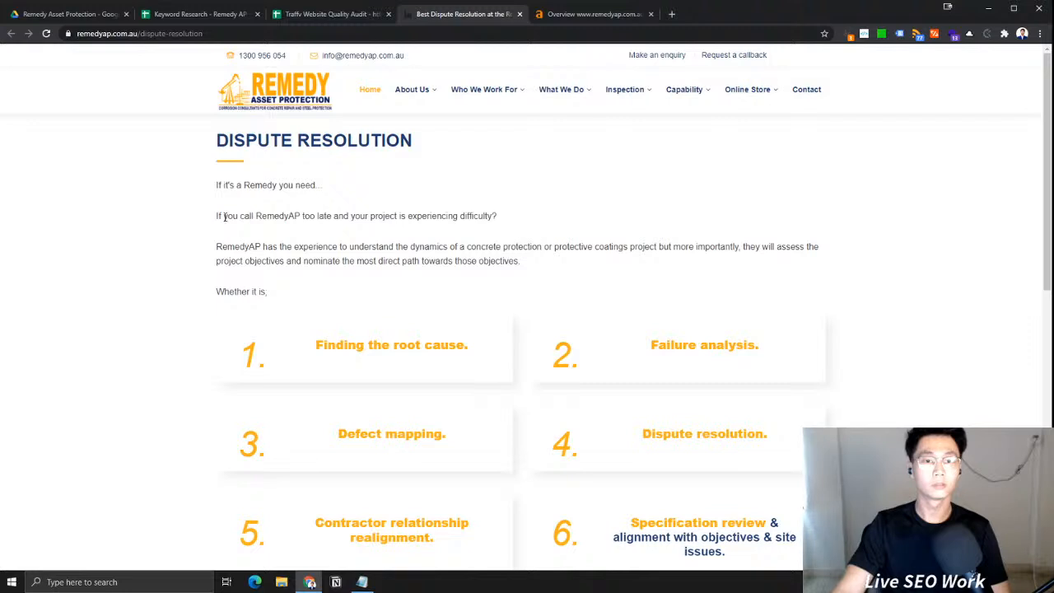
drag(223, 177, 485, 287)
click(298, 241)
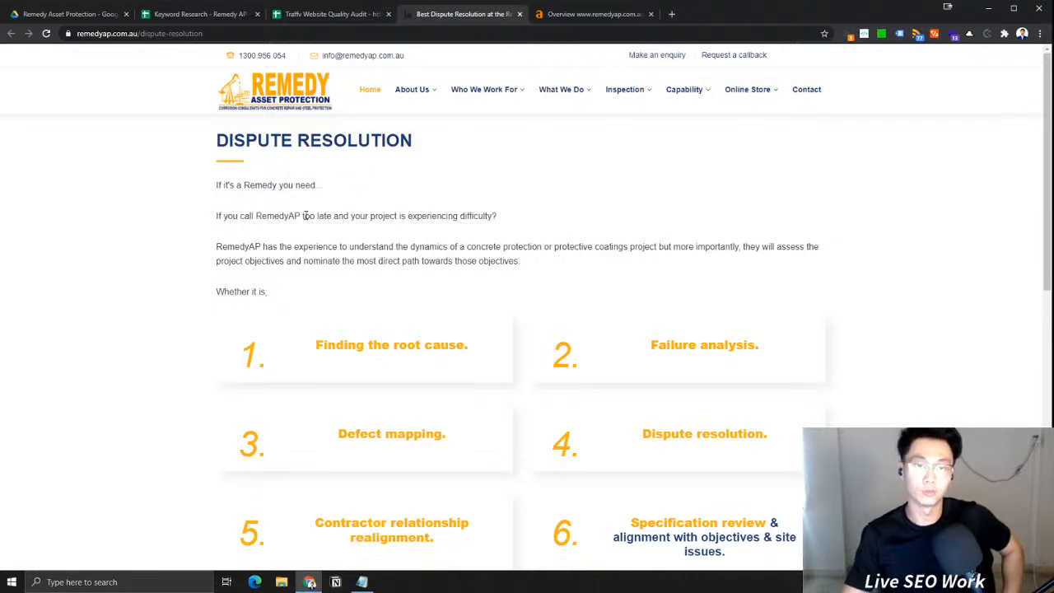
drag(542, 218, 218, 183)
click(522, 238)
drag(346, 285, 206, 184)
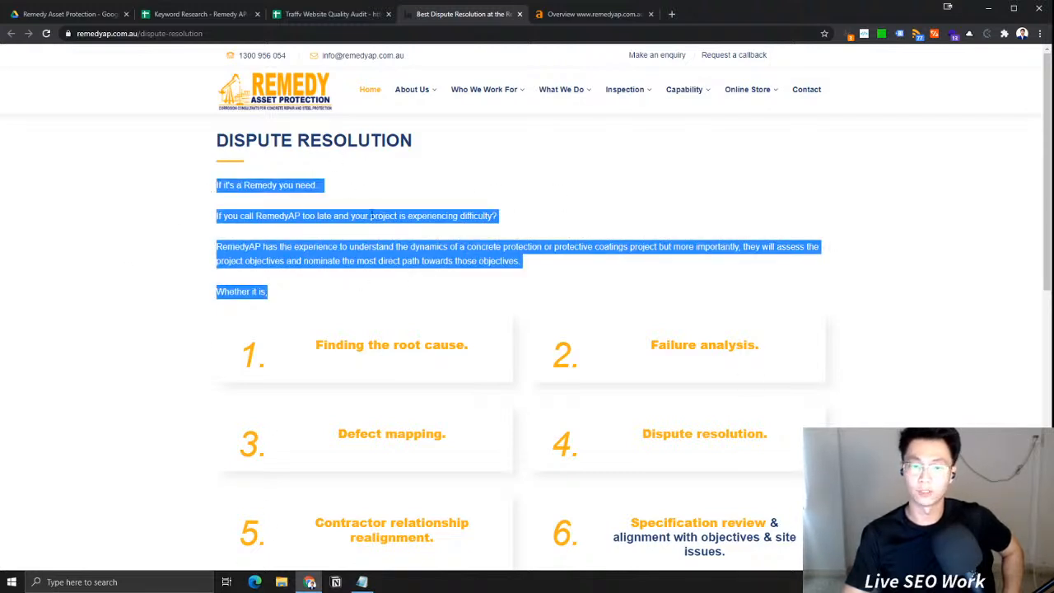
scroll(565, 302, down, 7)
scroll(837, 337, down, 2)
scroll(838, 336, up, 8)
drag(245, 141, 530, 160)
click(510, 252)
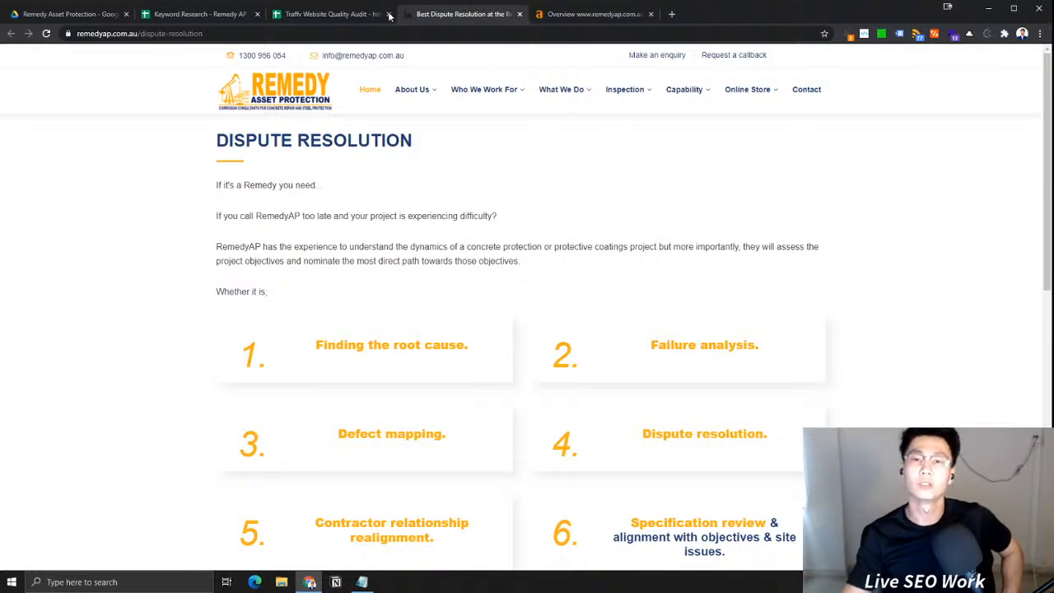
Review the mapped keywords in the website quality audit's "Update On Page" sheet and select the empty keyword cell for dispute-resolution
click(323, 14)
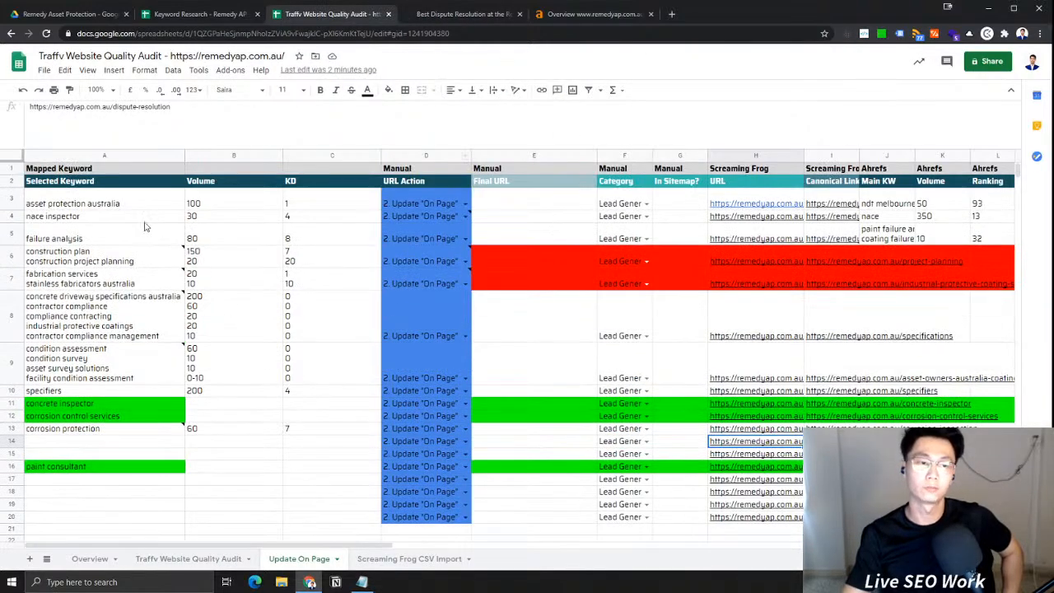
drag(139, 205, 789, 426)
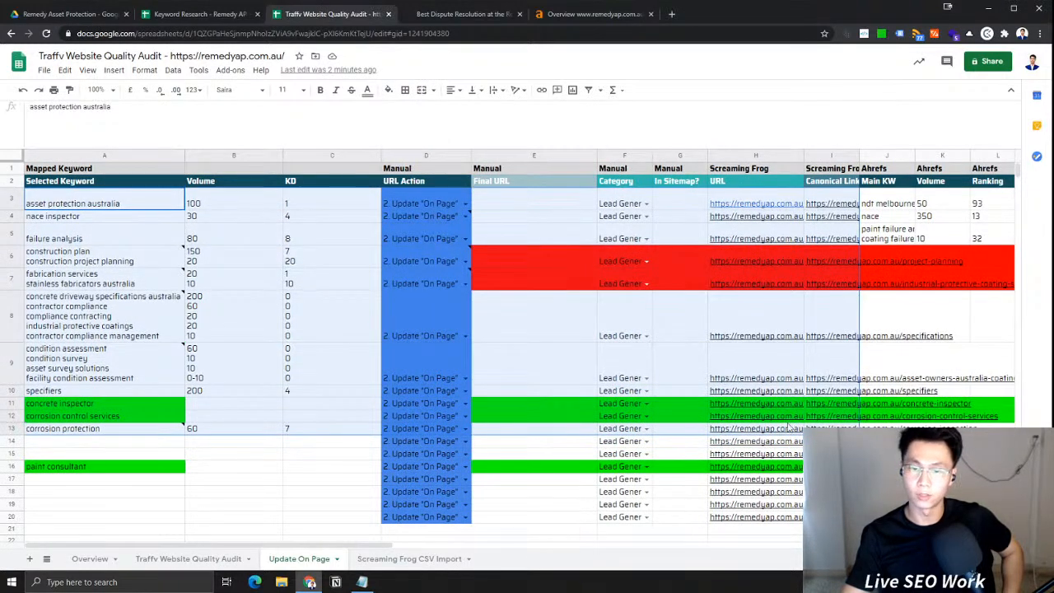
click(74, 446)
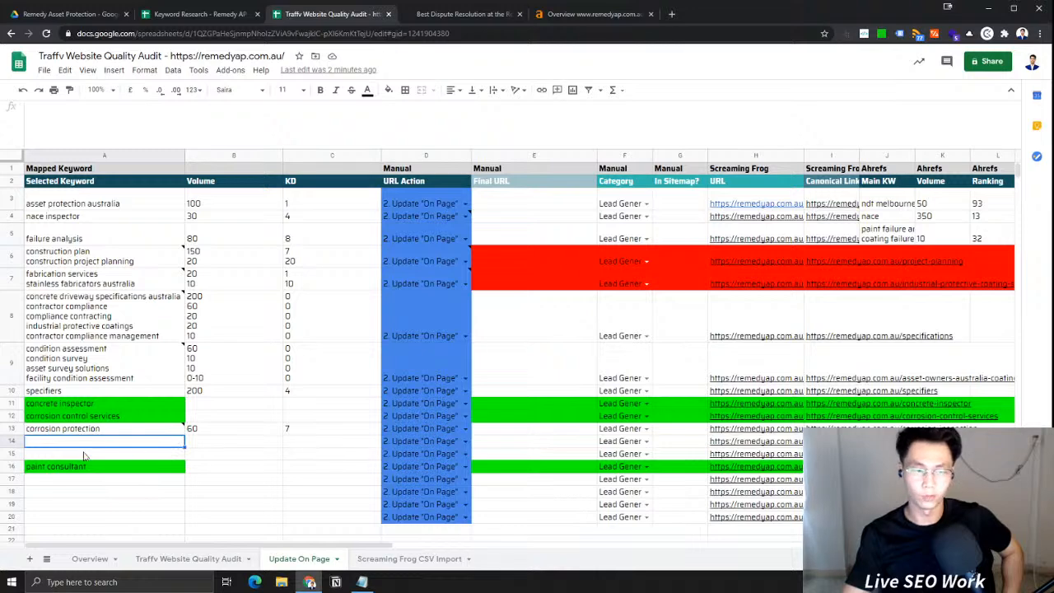
scroll(559, 482, down, 1)
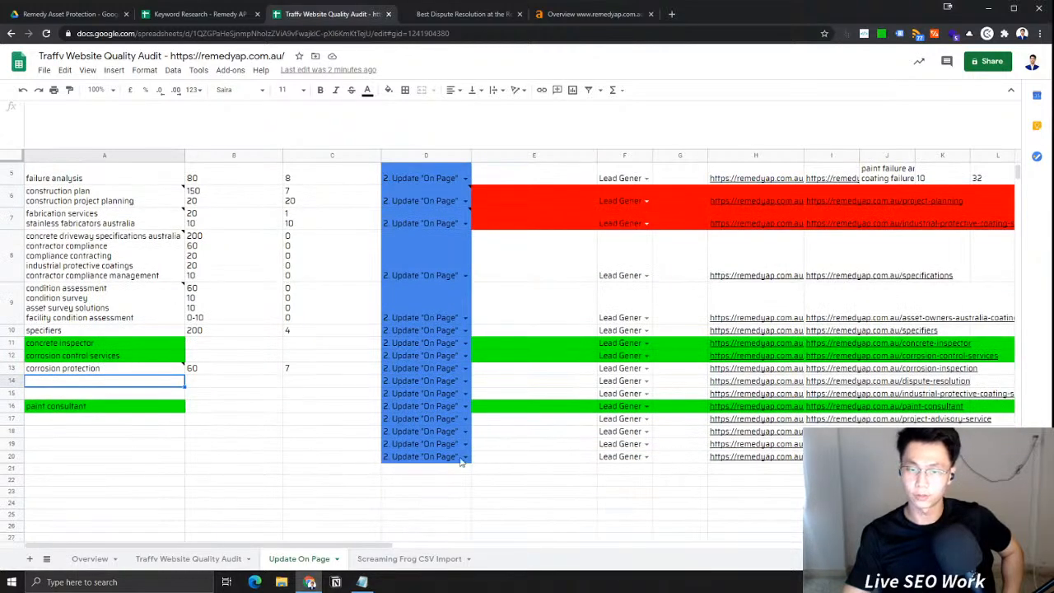
click(433, 460)
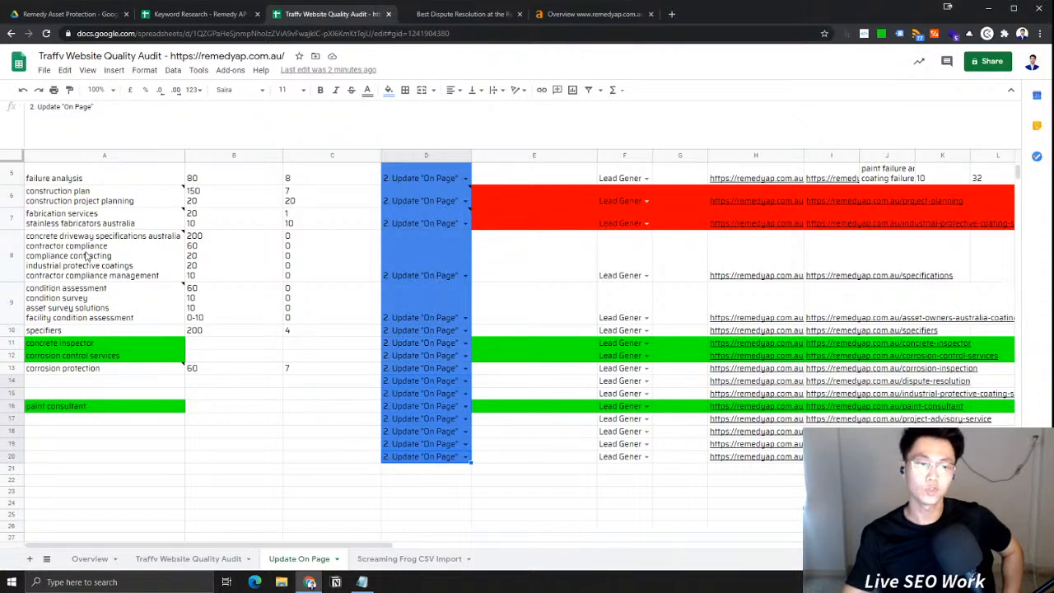
click(99, 303)
click(111, 275)
click(124, 219)
click(122, 196)
click(120, 179)
click(128, 221)
click(128, 272)
click(127, 305)
click(126, 357)
click(129, 384)
click(106, 370)
click(613, 382)
click(129, 379)
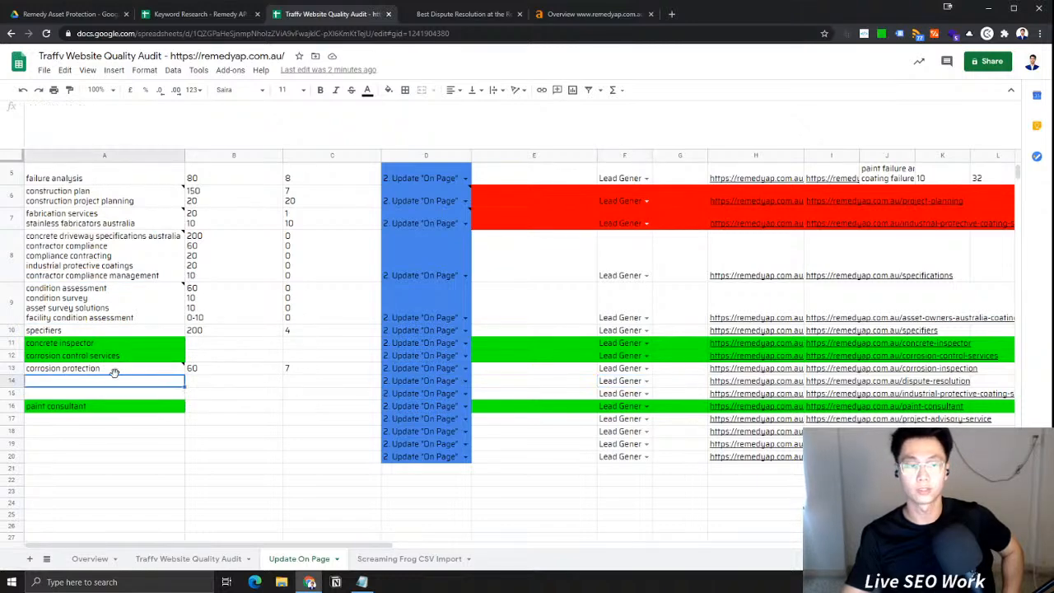
Return to the dispute-resolution web page and open its on-page data report in the Ahrefs toolbar
click(612, 14)
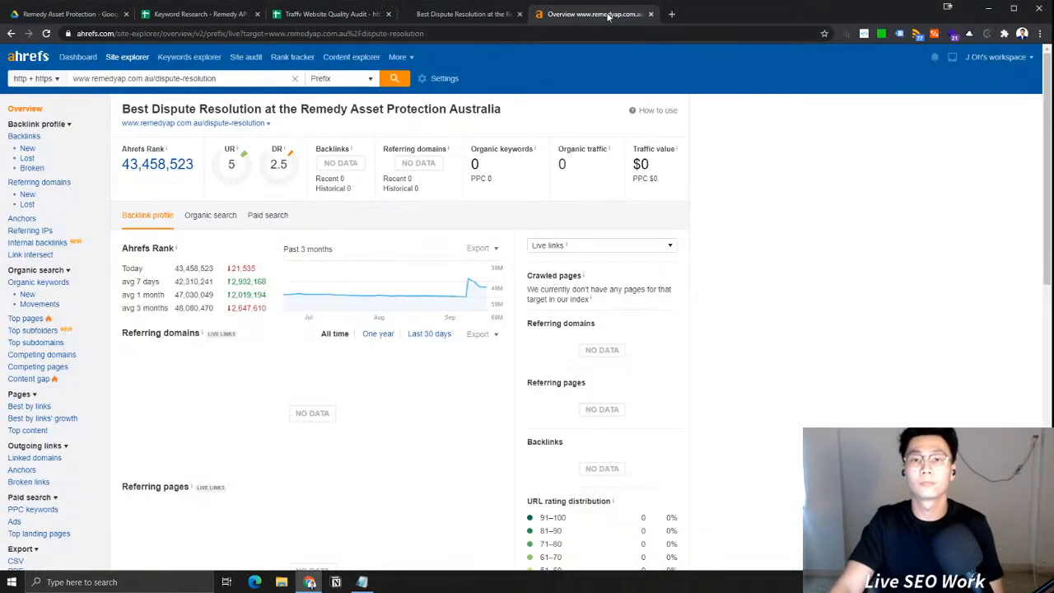
click(468, 14)
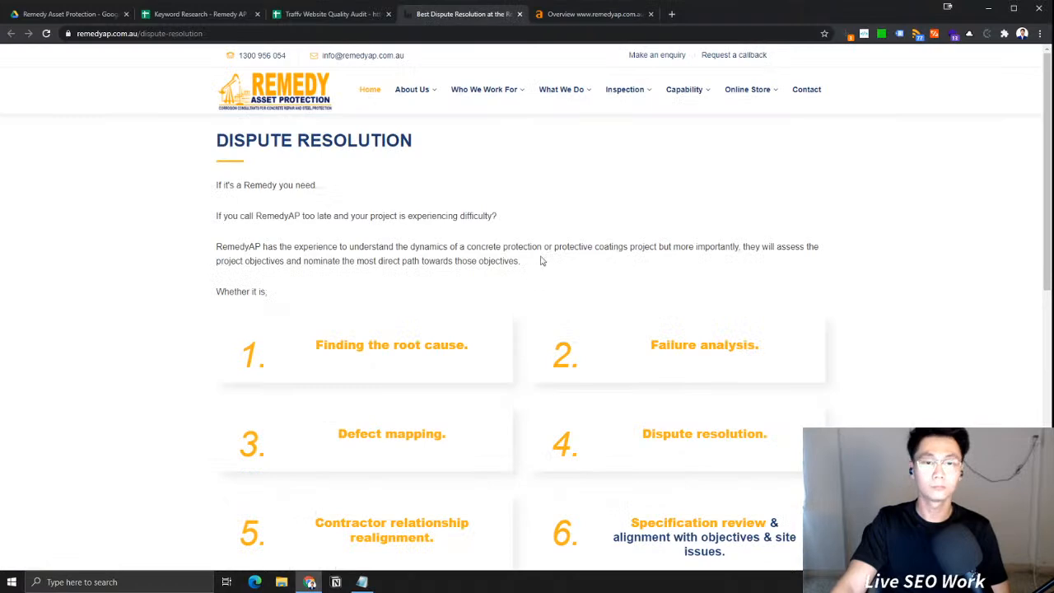
scroll(325, 204, down, 3)
scroll(337, 201, up, 3)
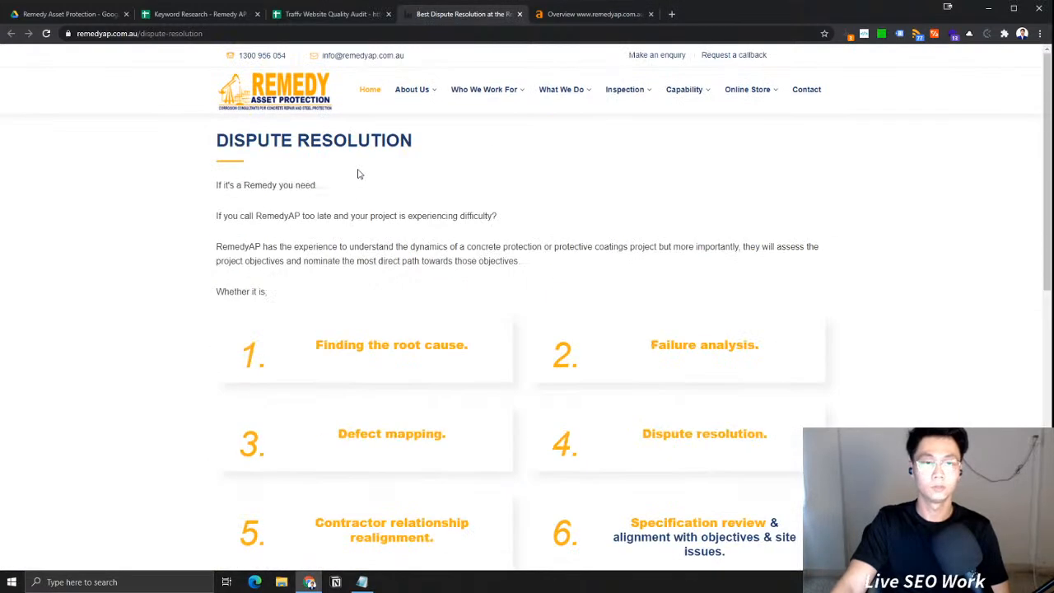
click(864, 35)
click(981, 53)
Copy "Dispute Resolution services provider" from the report's meta description into the Notepad seed keyword list
click(363, 581)
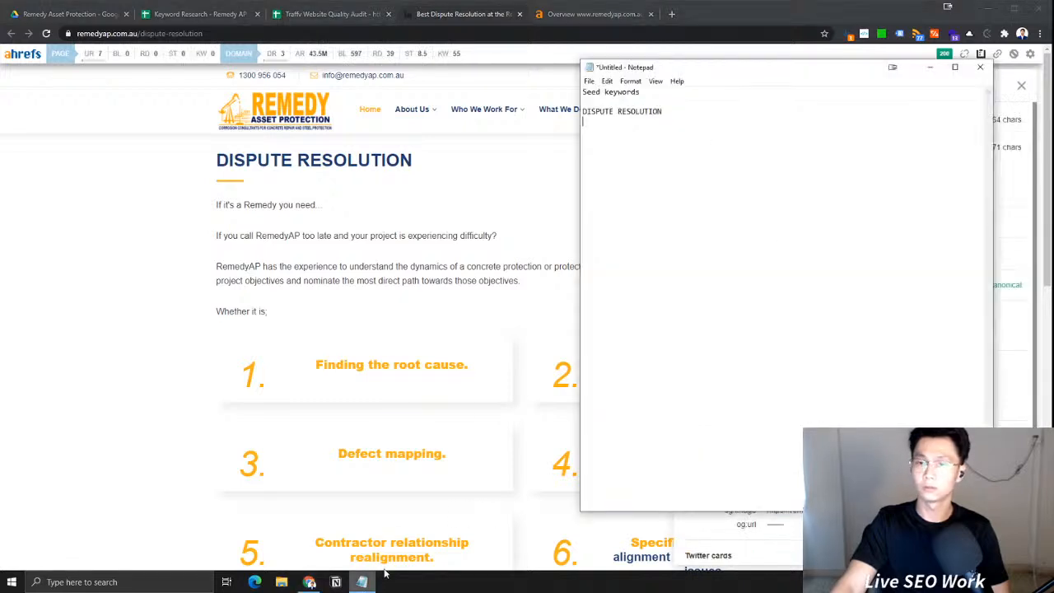
drag(765, 72, 540, 85)
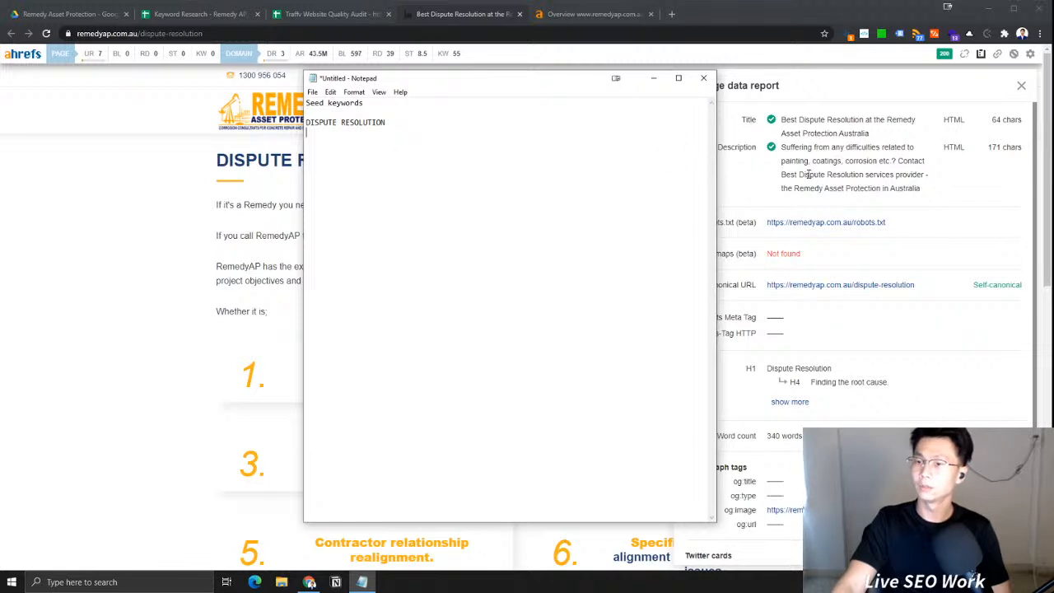
drag(799, 174, 927, 174)
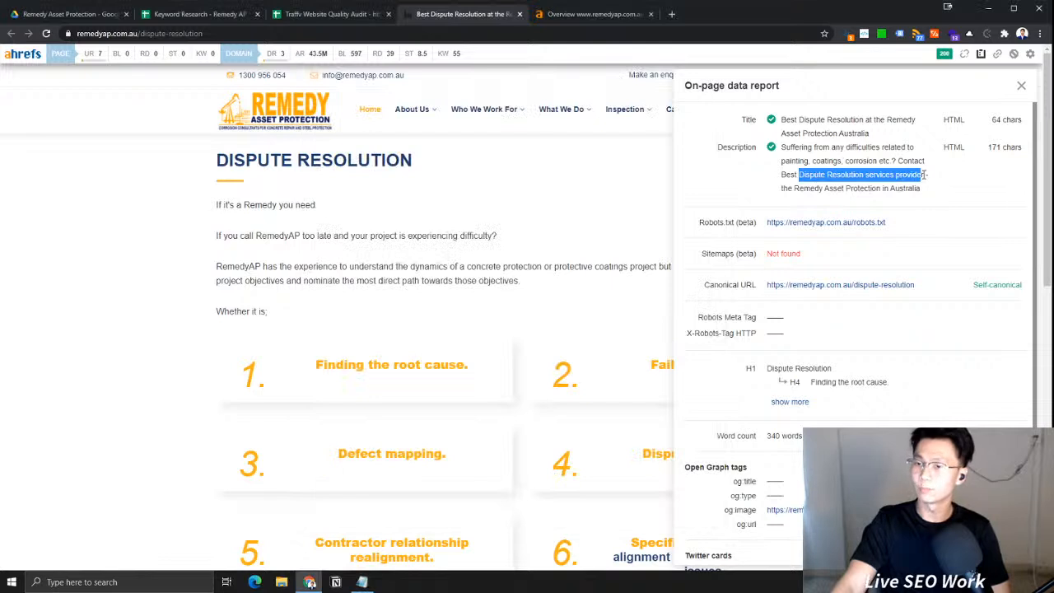
click(828, 175)
drag(798, 174, 925, 175)
key(ctrl+c)
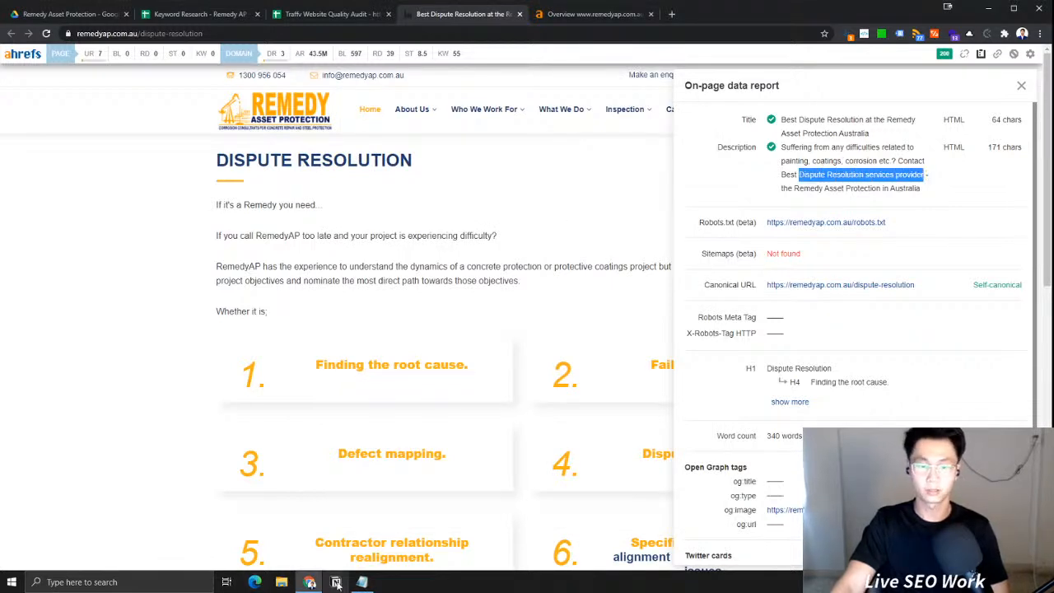
click(362, 582)
key(ctrl+v)
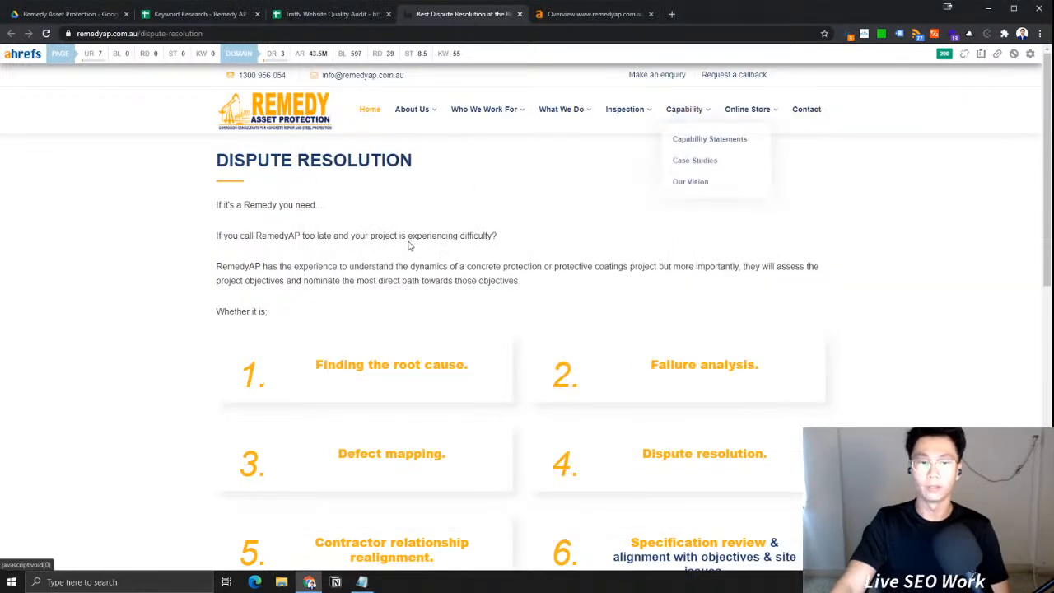
Copy "Failure analysis" from the page's service list and search the audit sheet for it
scroll(521, 290, down, 3)
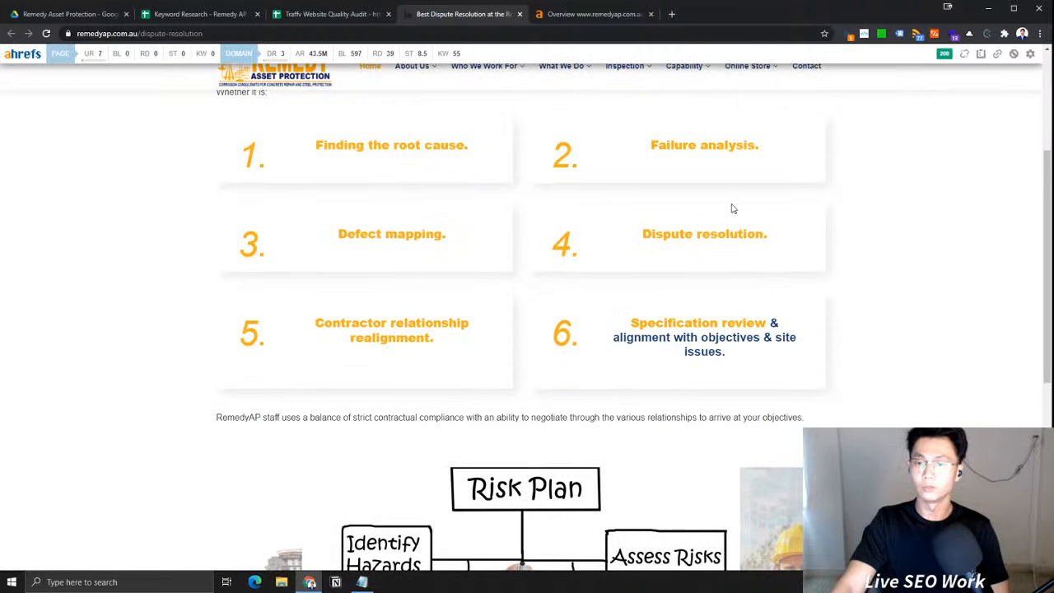
scroll(733, 190, up, 1)
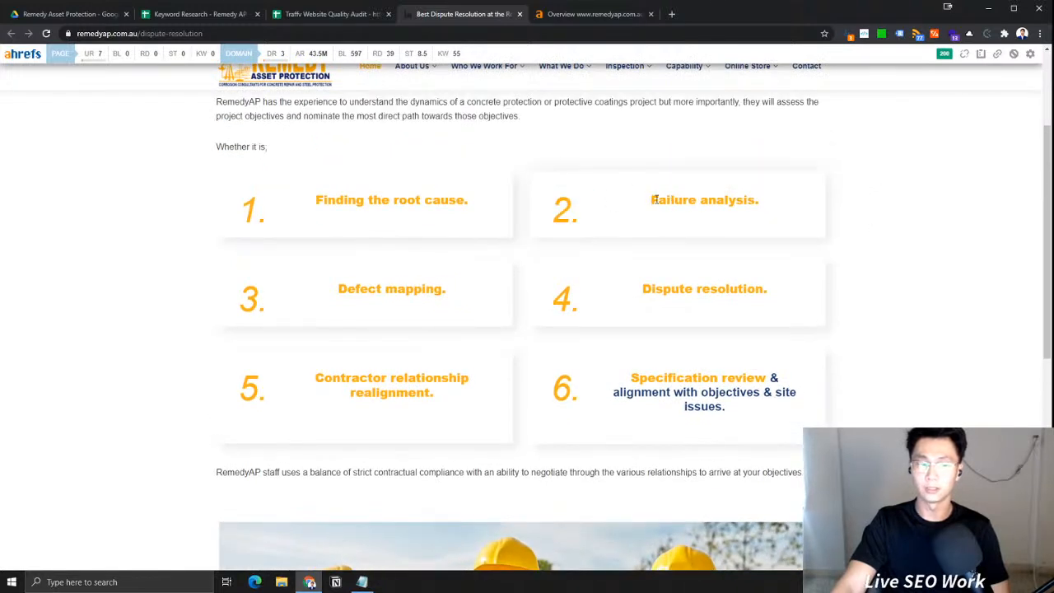
drag(654, 199, 750, 201)
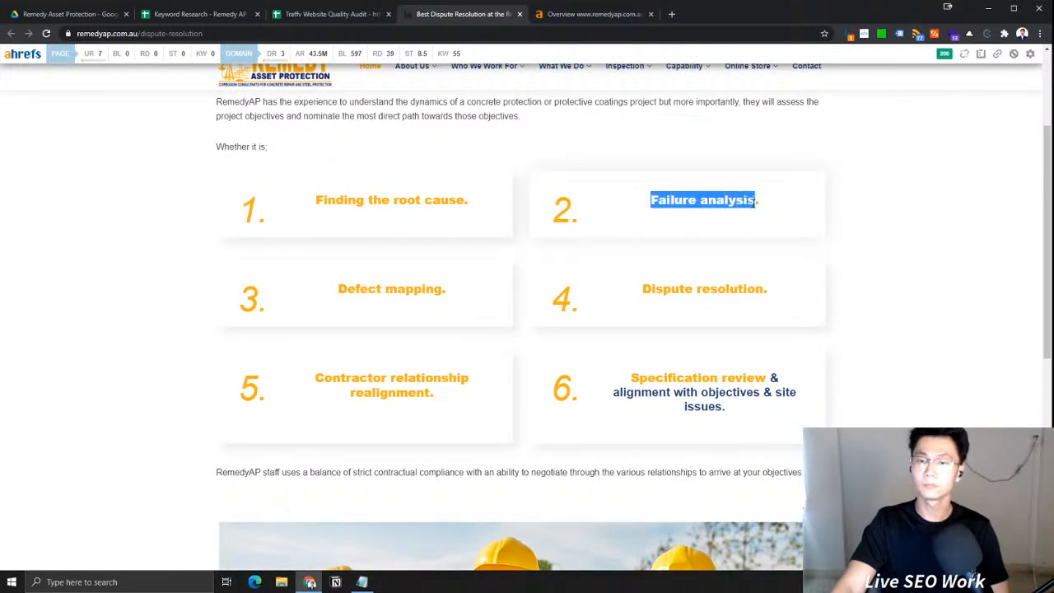
click(326, 14)
click(299, 301)
key(ctrl+f)
text(Failure analysis)
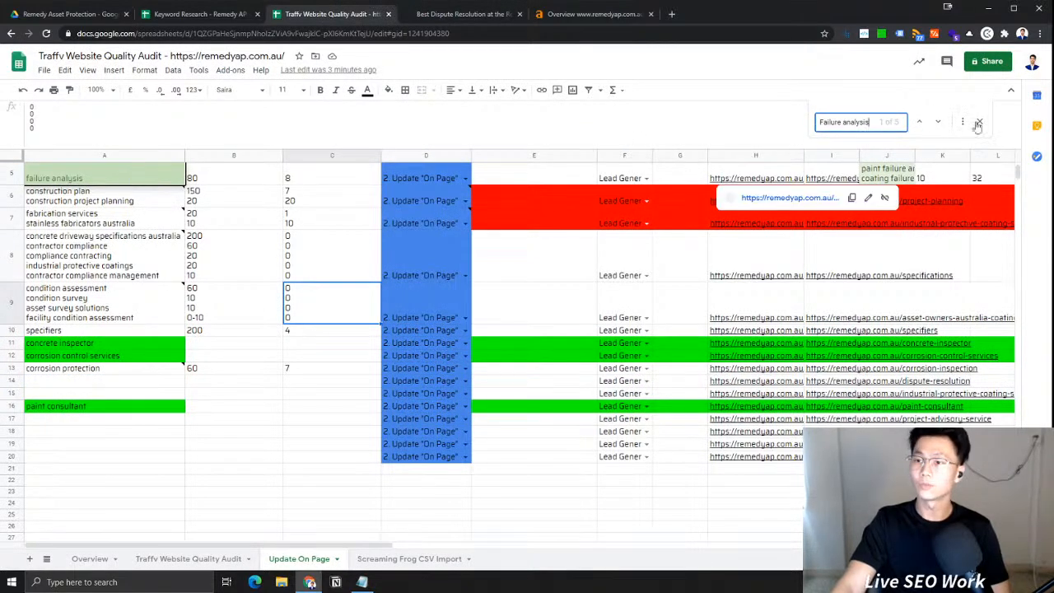
click(979, 122)
Hide the Ahrefs toolbar on the dispute-resolution page and recheck the page title in the Site Explorer overview
click(481, 16)
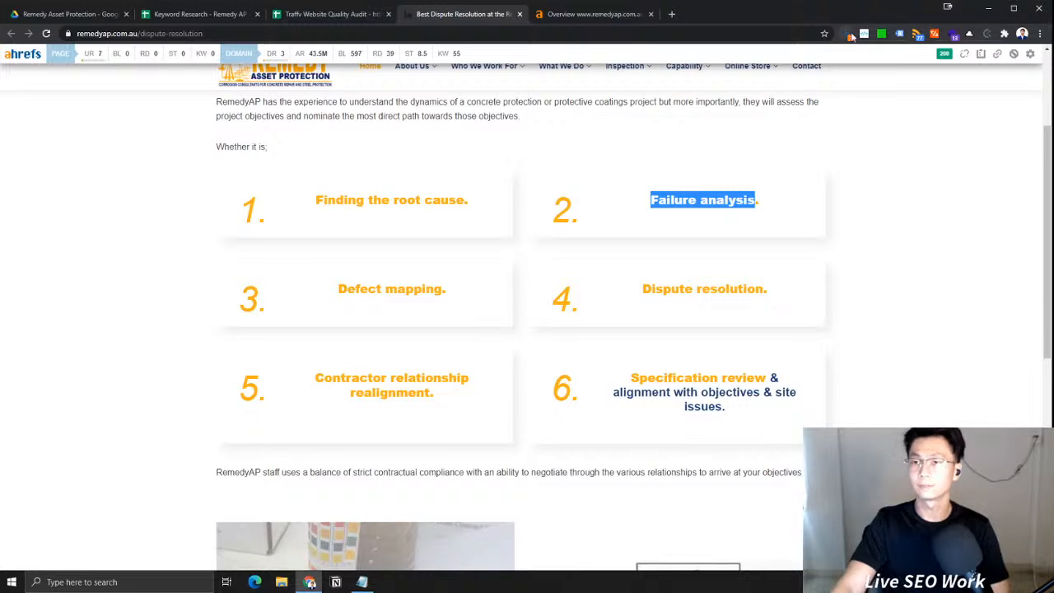
scroll(624, 126, down, 1)
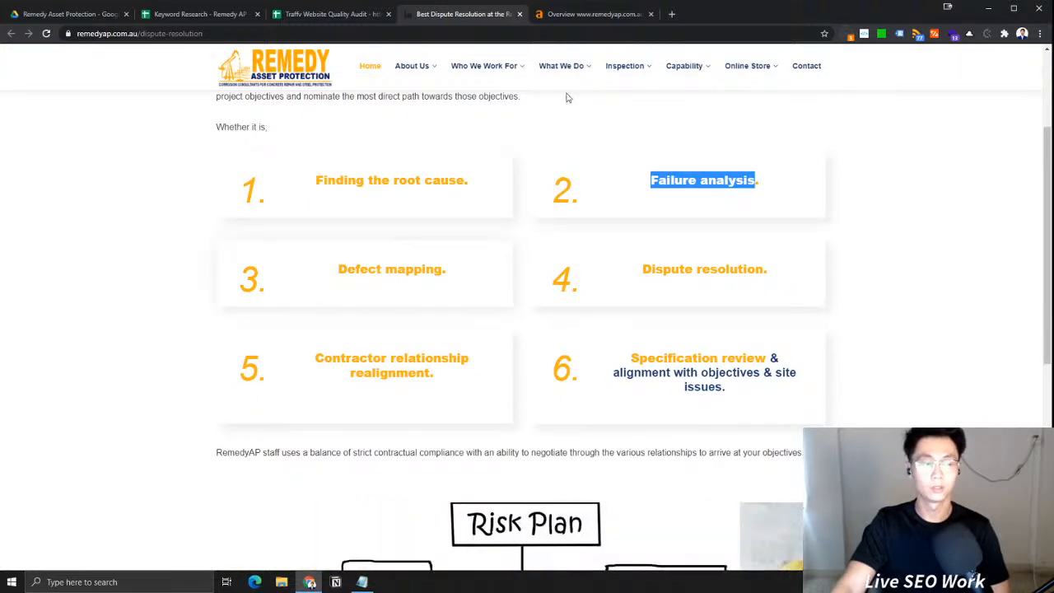
click(593, 14)
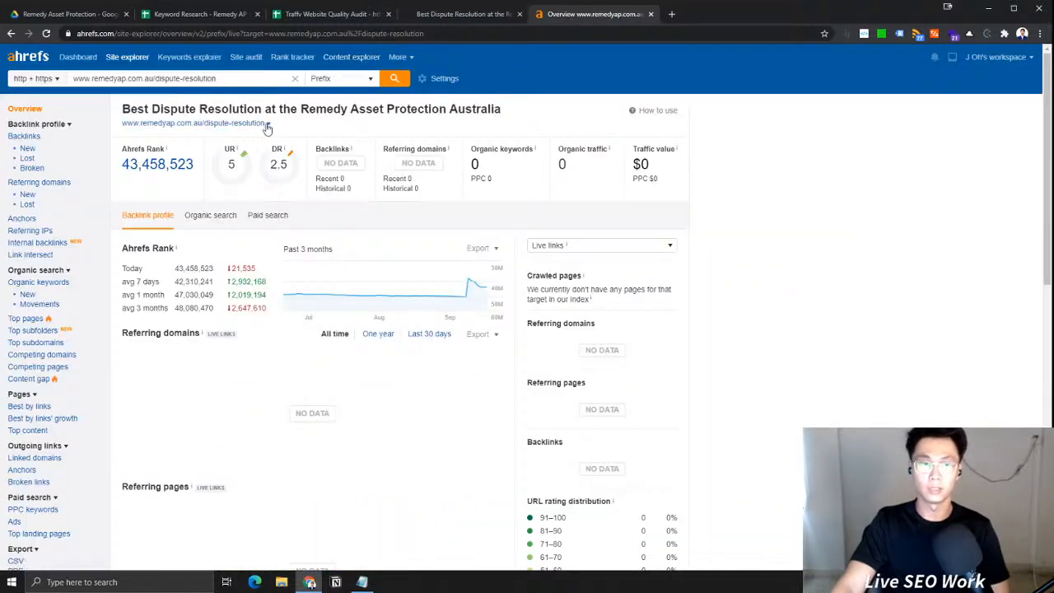
drag(432, 108, 282, 108)
click(419, 107)
click(461, 14)
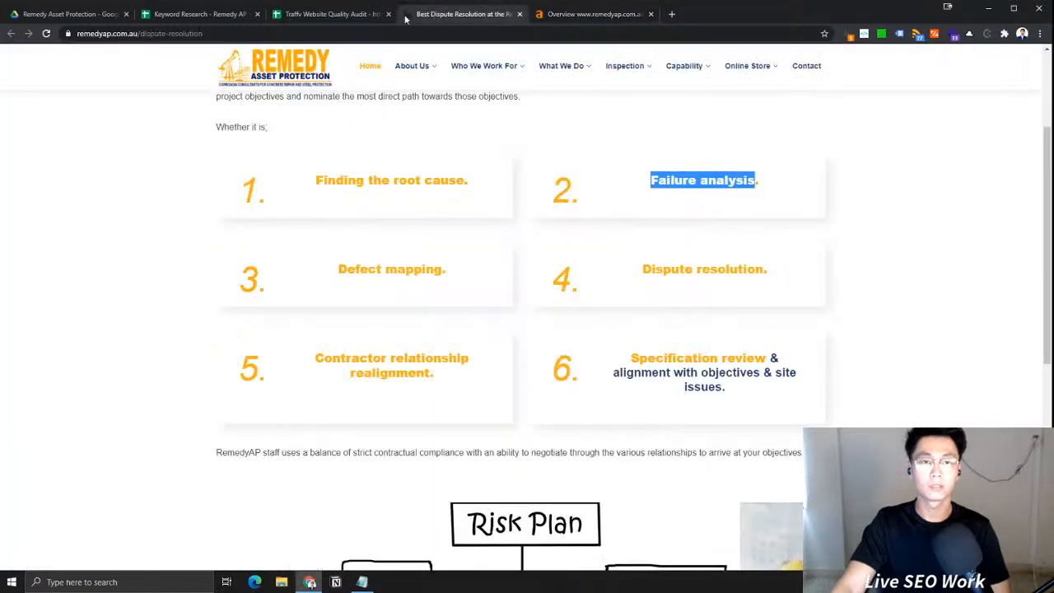
Switch to Notepad, copy both dispute resolution seed keywords, and close the dispute-resolution page in the browser
click(339, 17)
click(362, 581)
right_click(362, 581)
drag(466, 132, 291, 125)
key(ctrl+c)
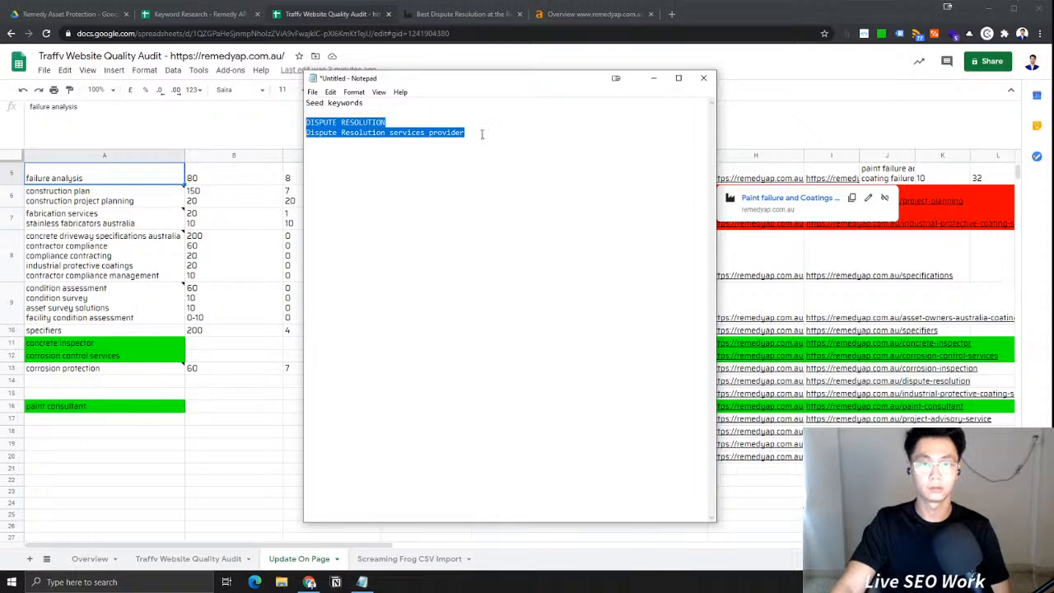
click(461, 14)
click(519, 14)
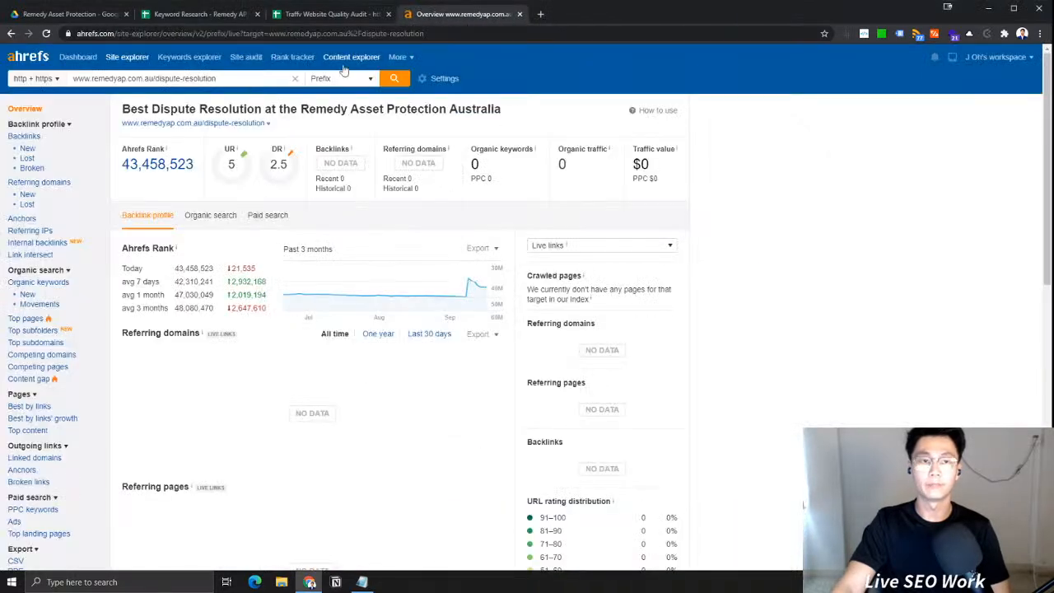
Look up the two copied seed keywords in Ahrefs Keywords Explorer for Australia
click(189, 56)
key(ctrl+v)
click(685, 280)
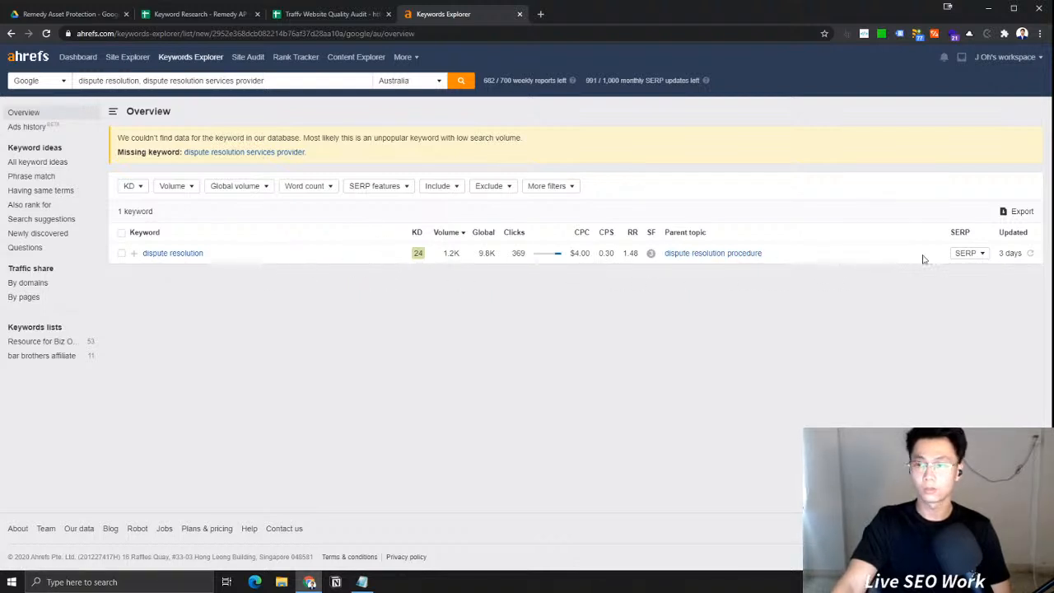
Show the SERP overview for "dispute resolution" and open the Fair Work best practice guide result in a separate tab
click(967, 253)
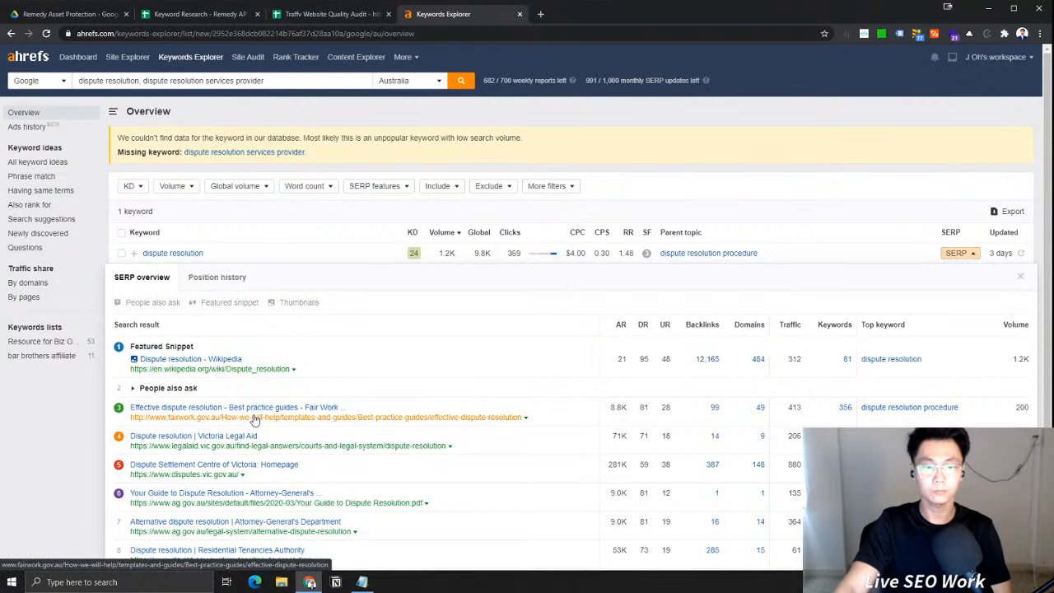
click(570, 14)
click(466, 14)
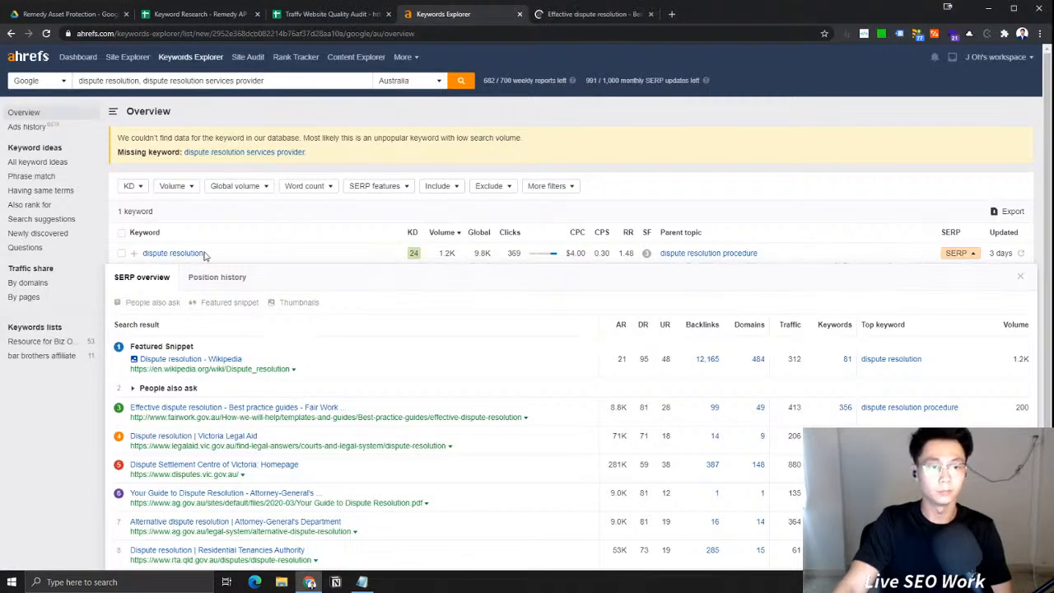
Search Google for "dispute resolution" in a separate browser tab
drag(205, 254, 147, 254)
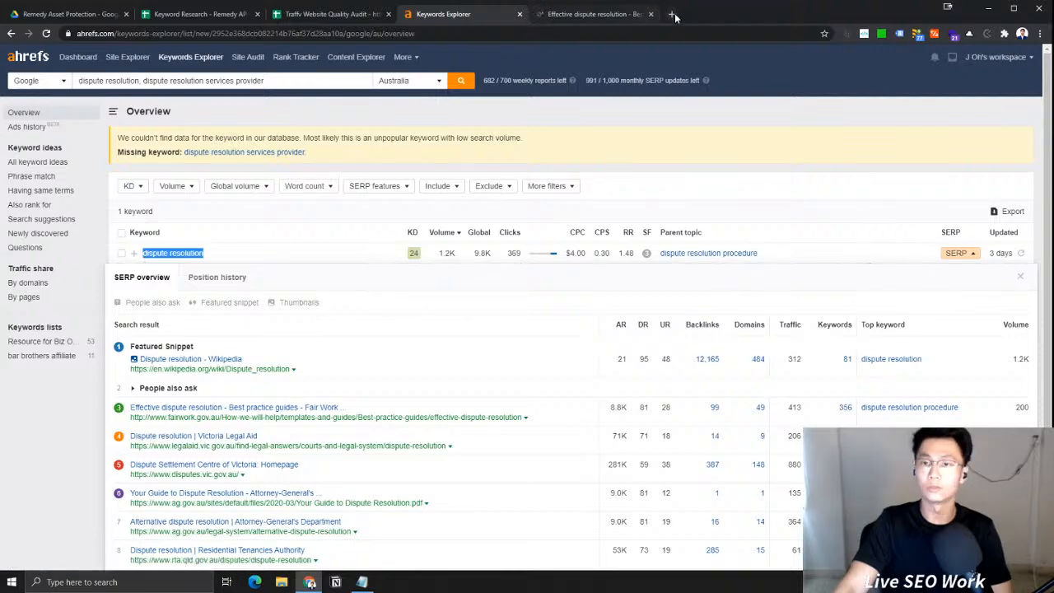
click(671, 14)
text(google)
key(Return)
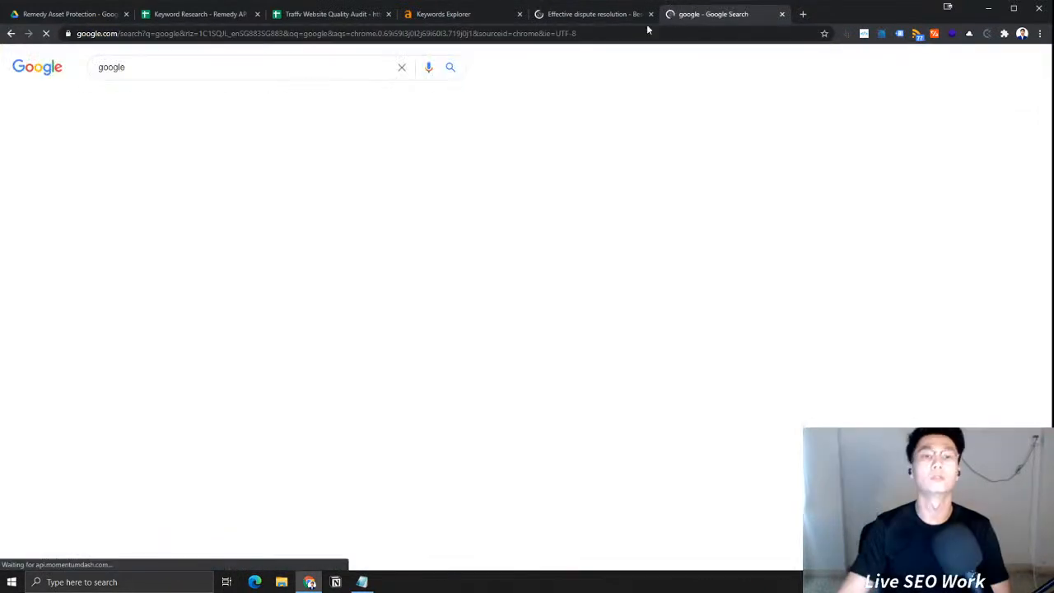
drag(206, 64, 66, 77)
text(dispute resolution)
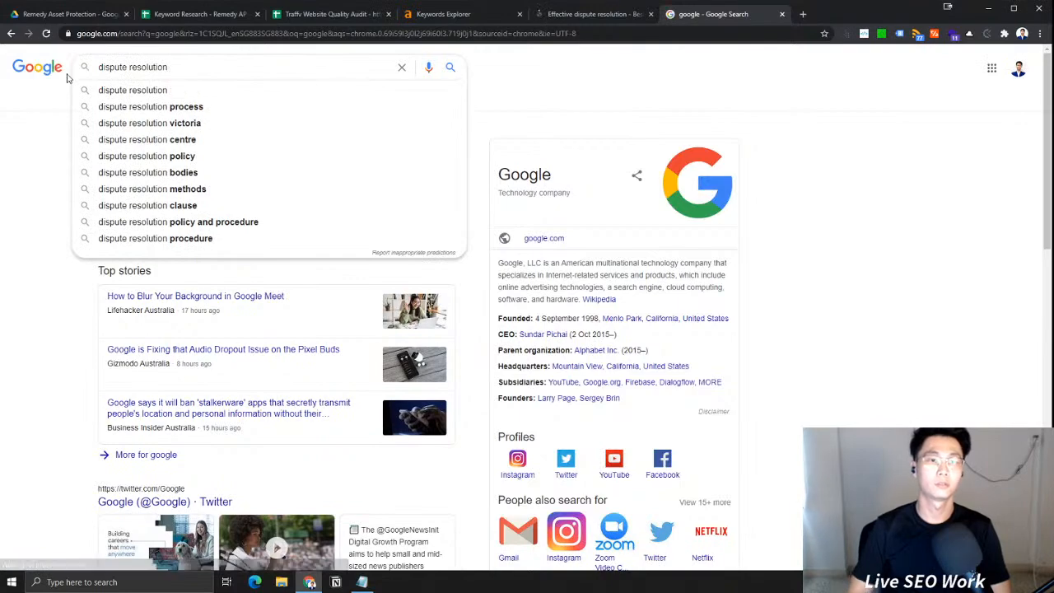
key(Return)
Examine the two ads and the knowledge panel in the "dispute resolution" search results for search intent
scroll(329, 331, down, 2)
scroll(232, 362, up, 2)
drag(166, 363, 327, 361)
click(384, 334)
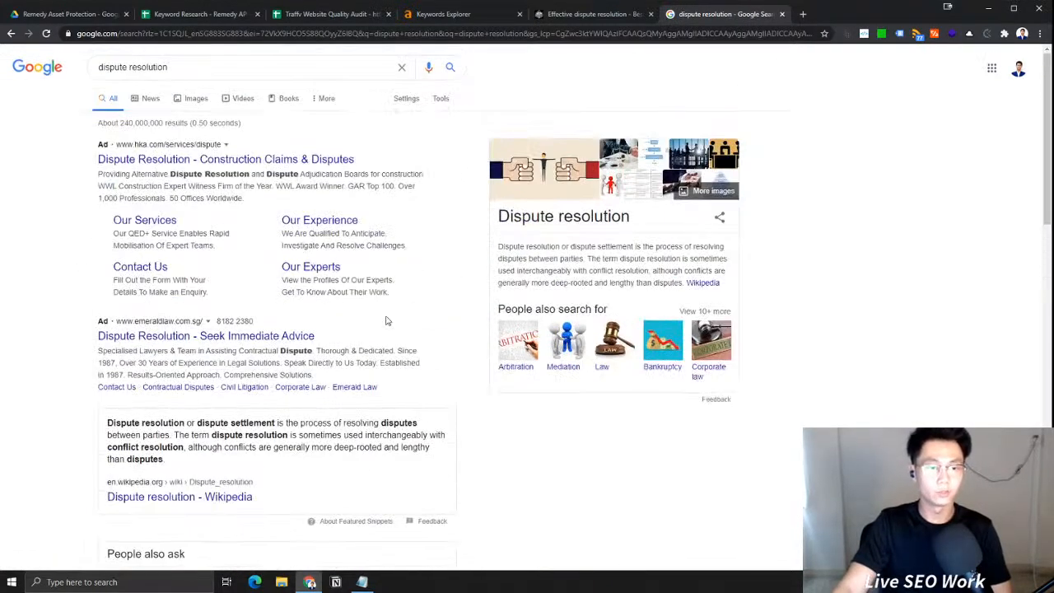
drag(108, 175, 321, 177)
click(427, 180)
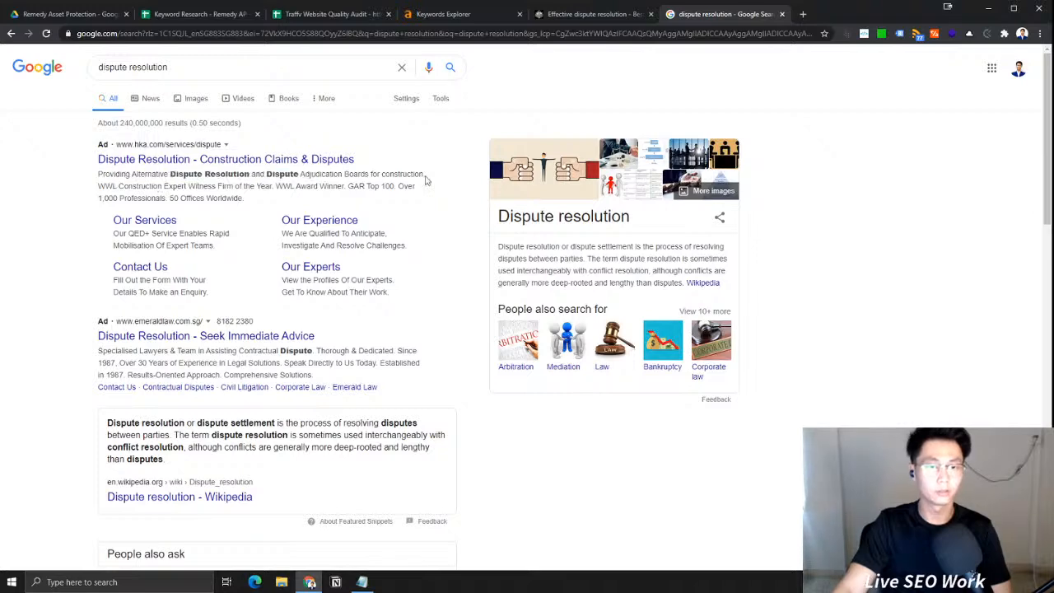
drag(497, 246, 649, 271)
click(686, 247)
Read the Wikipedia featured snippet defining dispute resolution in the search results
scroll(704, 311, down, 3)
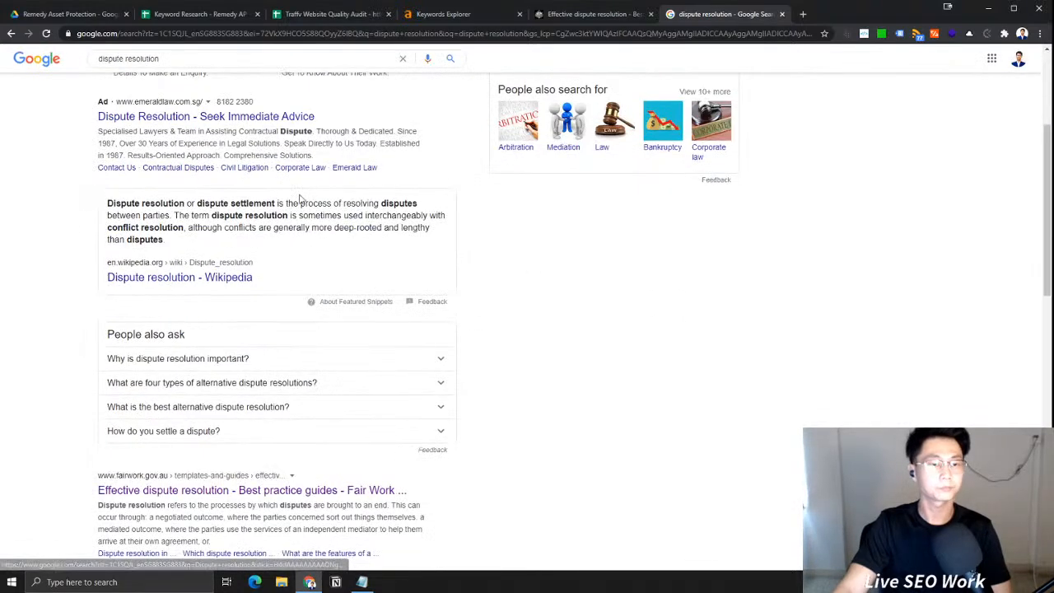
click(439, 228)
drag(203, 204, 437, 237)
click(437, 237)
Read the descriptions of the Fair Work and Victoria Legal Aid organic results to judge search intent
scroll(226, 272, down, 3)
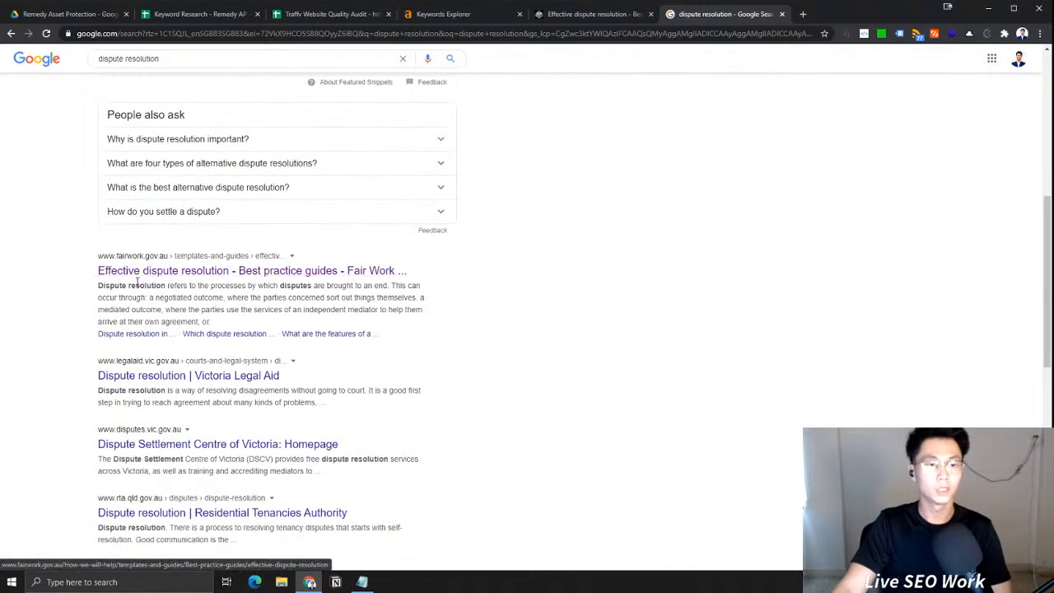
drag(97, 289, 305, 297)
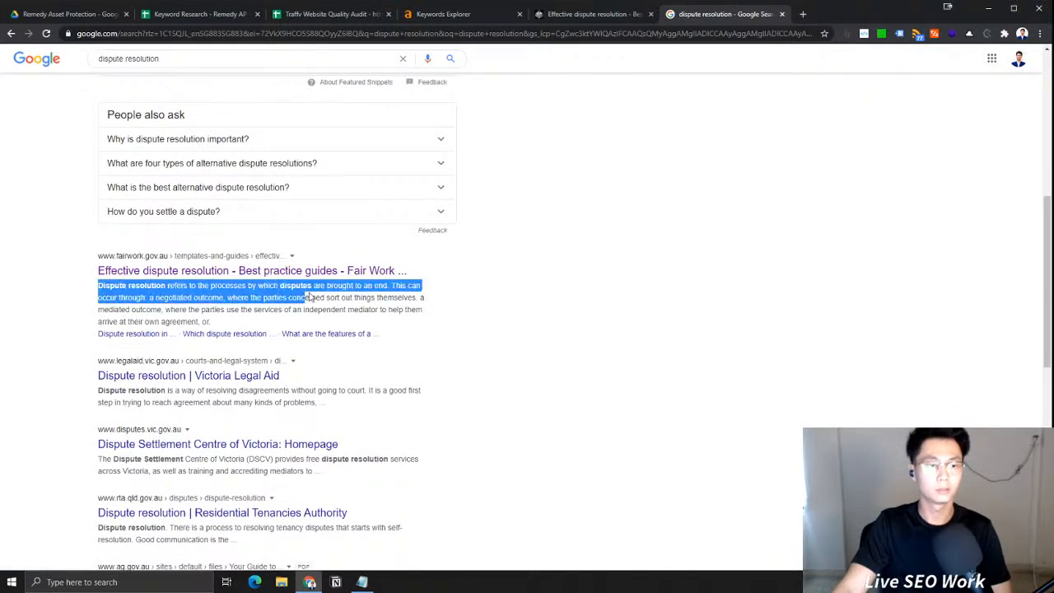
scroll(283, 363, down, 1)
scroll(271, 358, down, 1)
drag(231, 267, 93, 239)
click(236, 256)
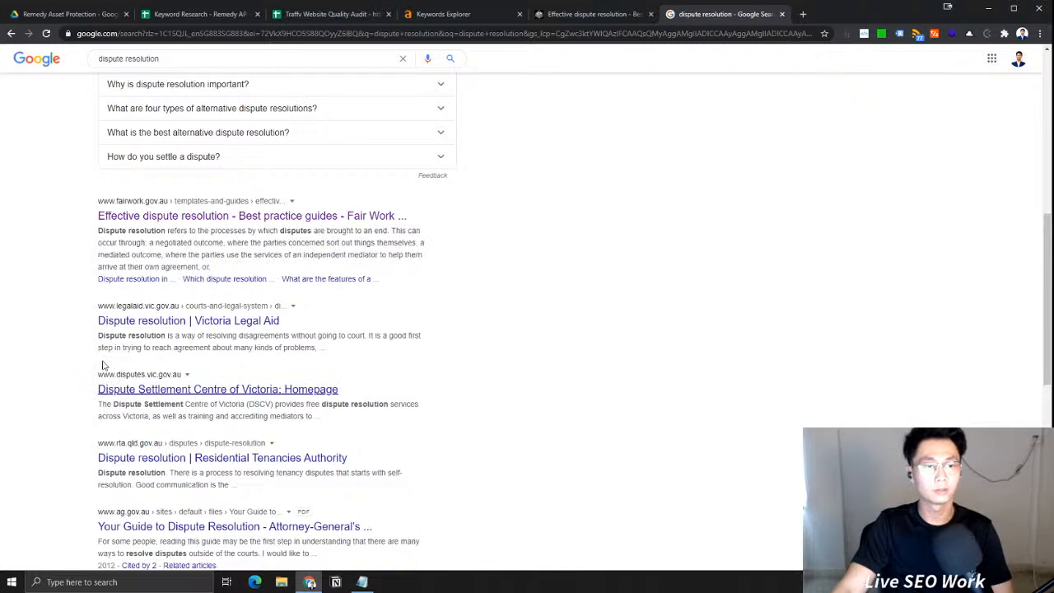
drag(103, 333, 393, 348)
click(192, 347)
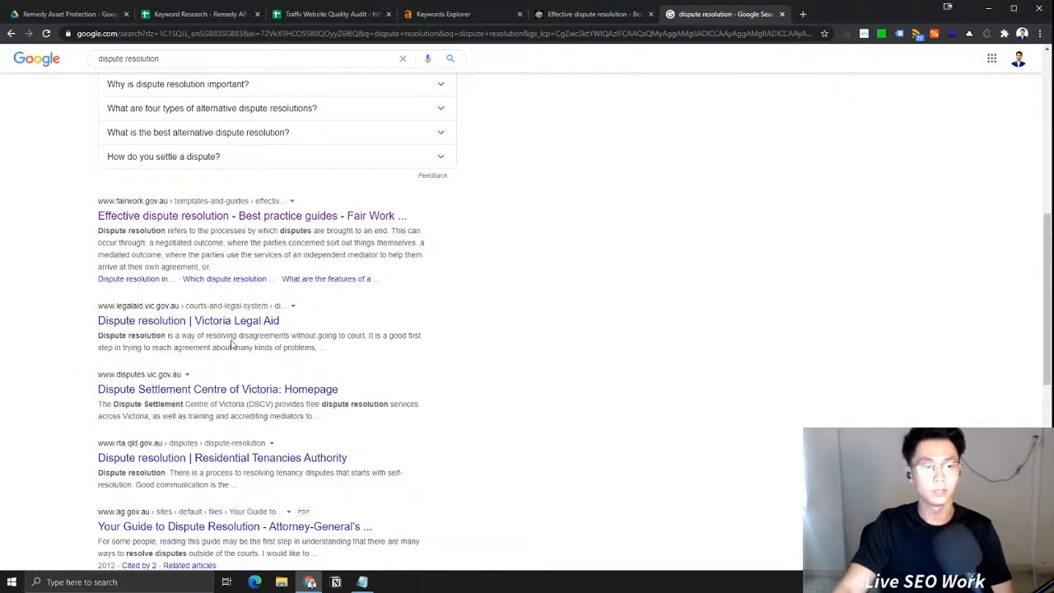
Go to the Google home page and check which country the search is set to
scroll(182, 122, up, 4)
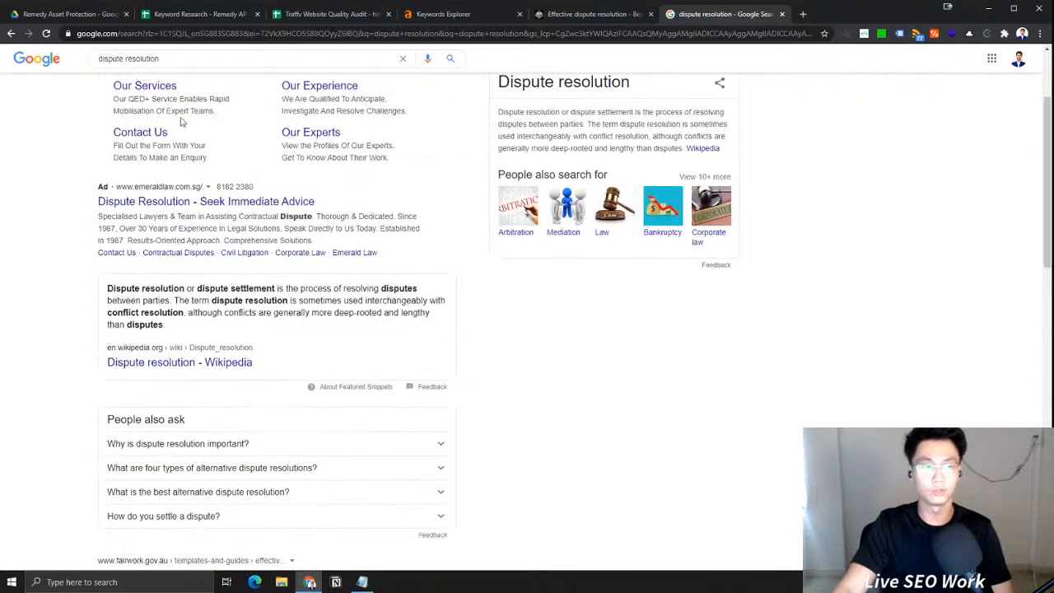
click(45, 67)
drag(47, 536, 15, 536)
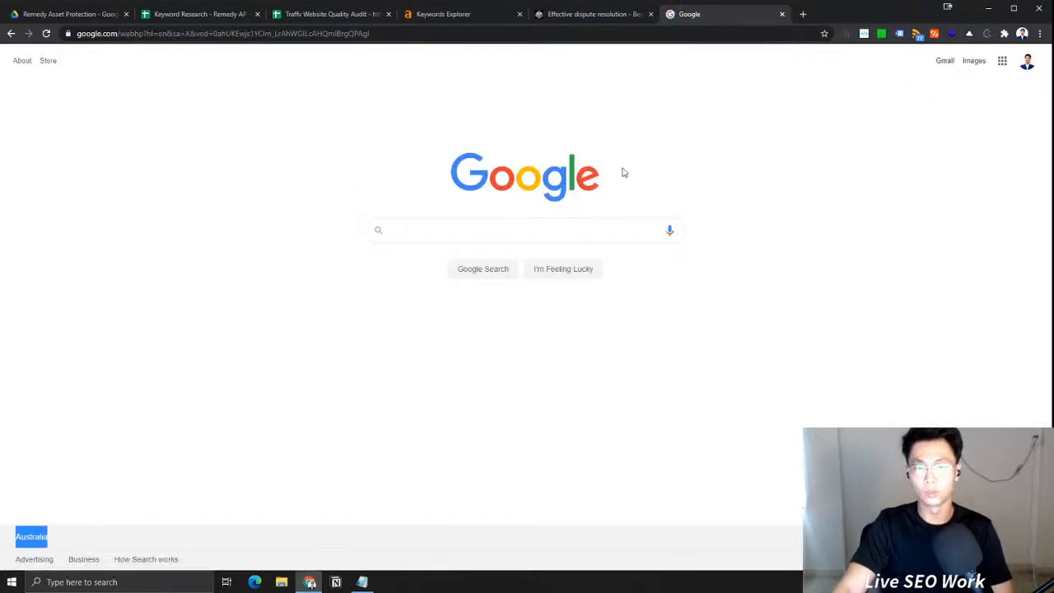
drag(605, 182, 229, 182)
drag(62, 542, 14, 540)
click(87, 543)
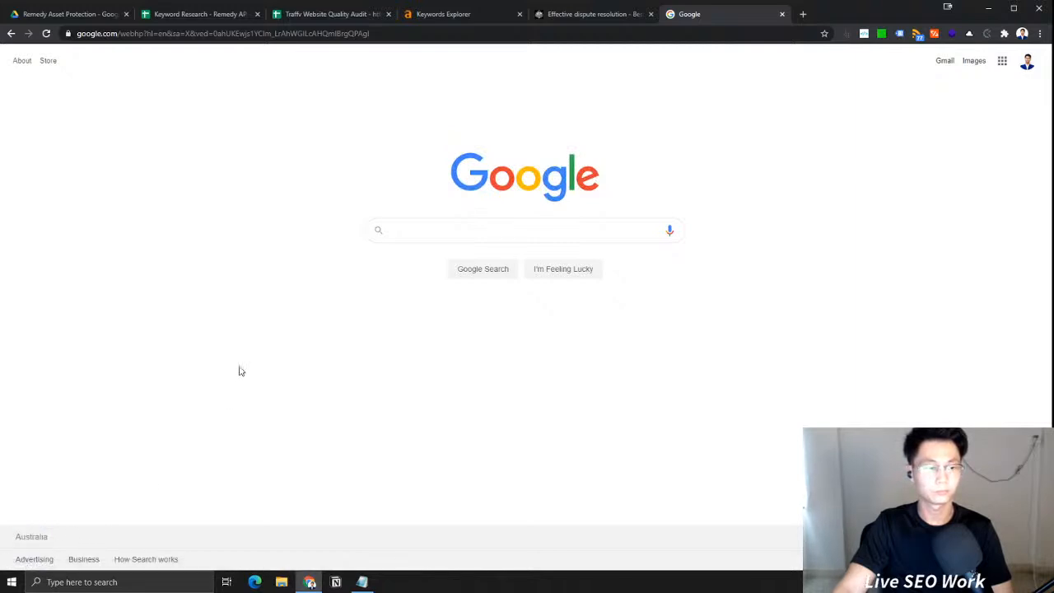
drag(636, 176, 241, 196)
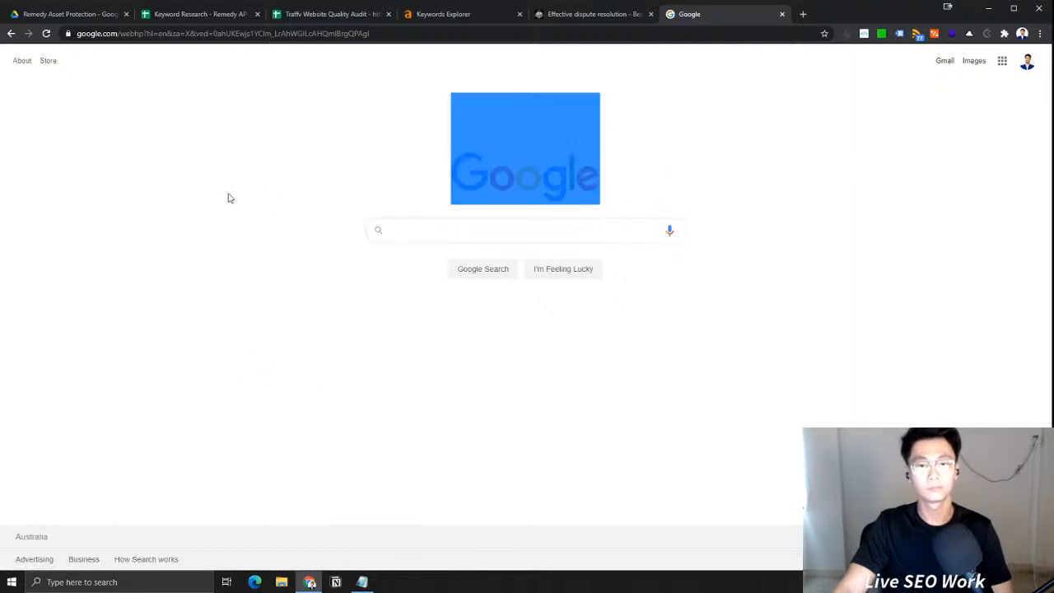
click(103, 531)
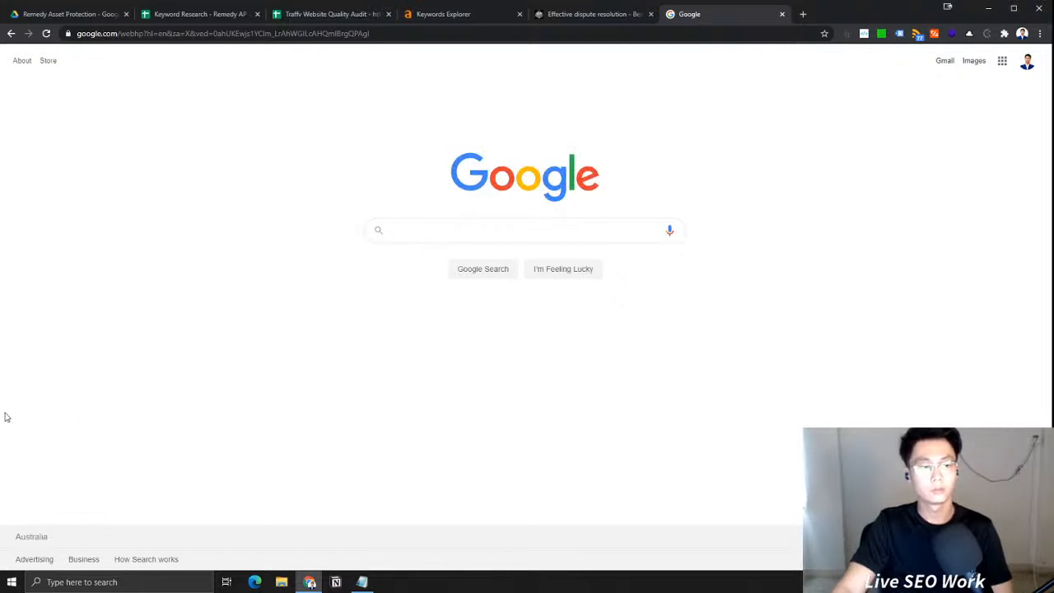
drag(69, 541, 7, 545)
click(219, 434)
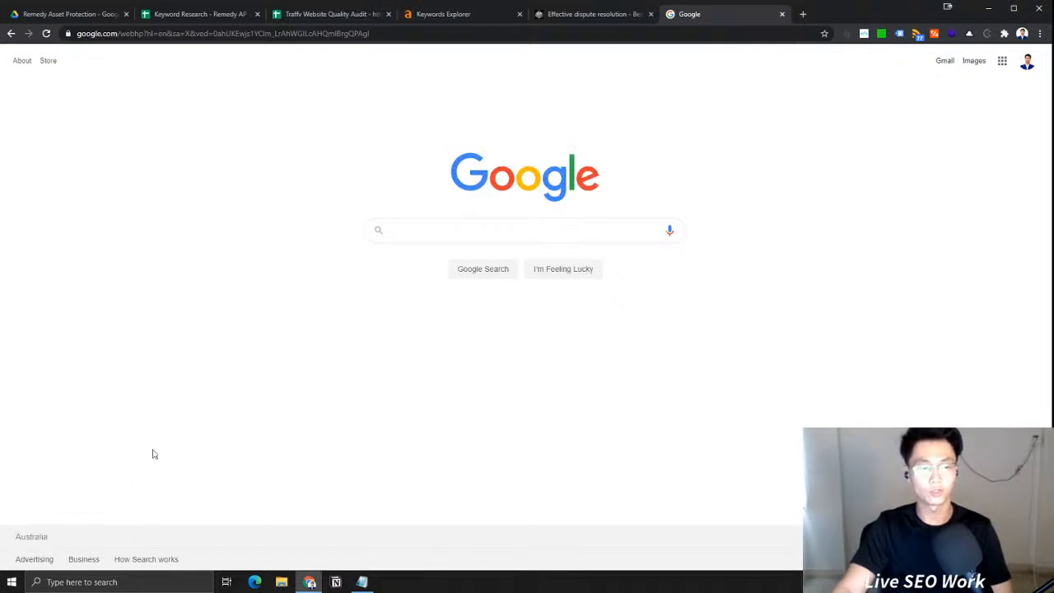
Return to the "dispute resolution" results and compare the ads, featured snippet and government listings again
click(11, 34)
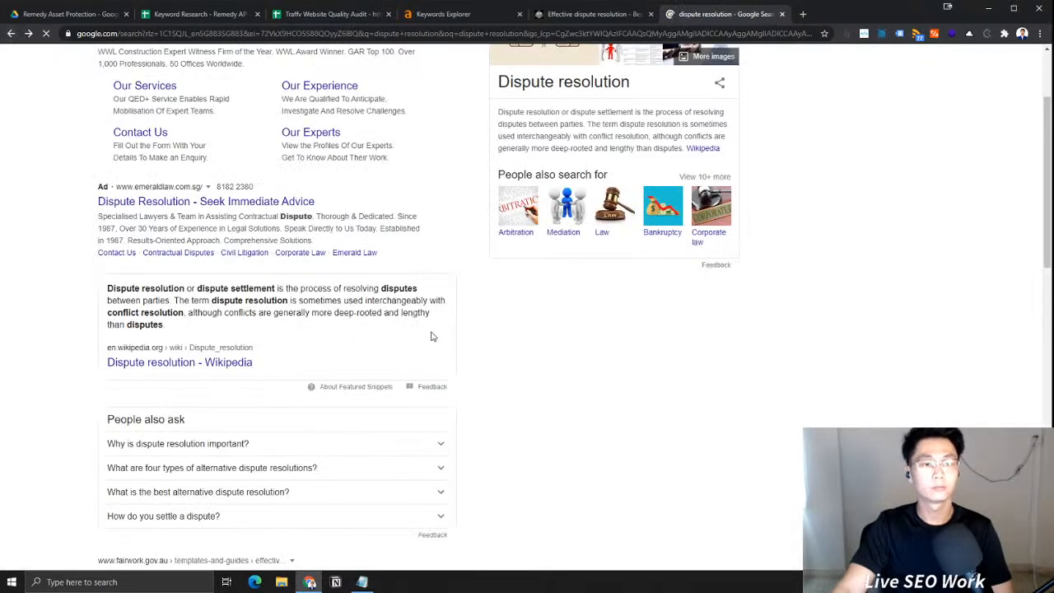
scroll(428, 333, down, 3)
scroll(420, 346, down, 1)
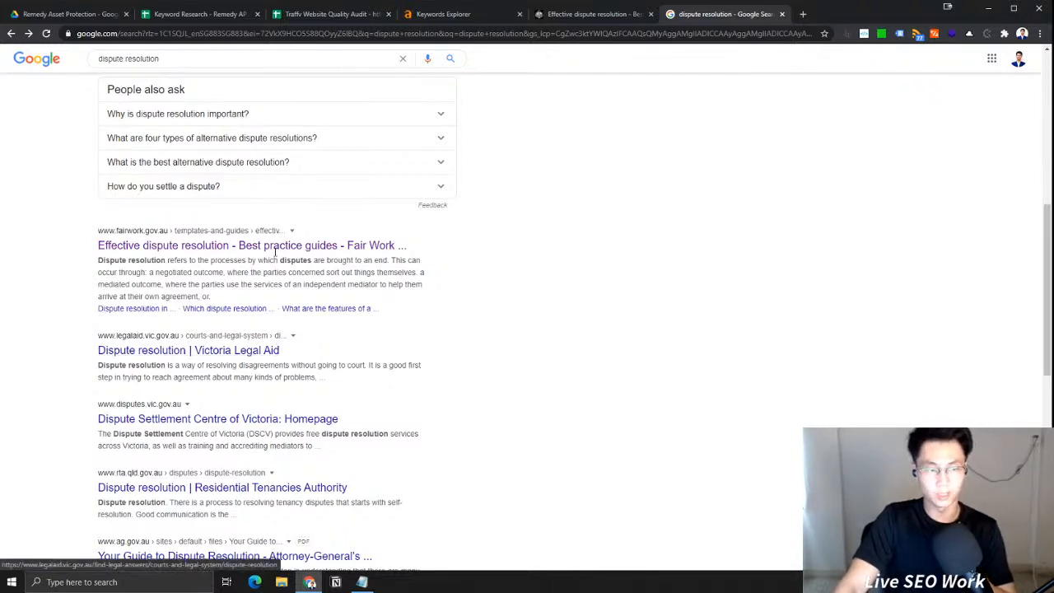
scroll(407, 310, up, 5)
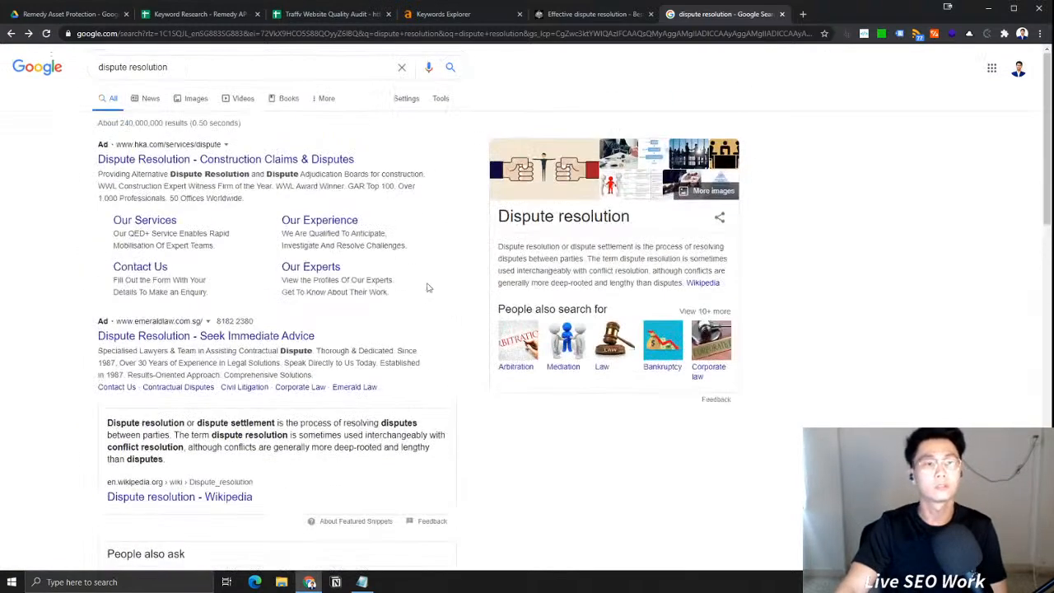
scroll(442, 273, down, 6)
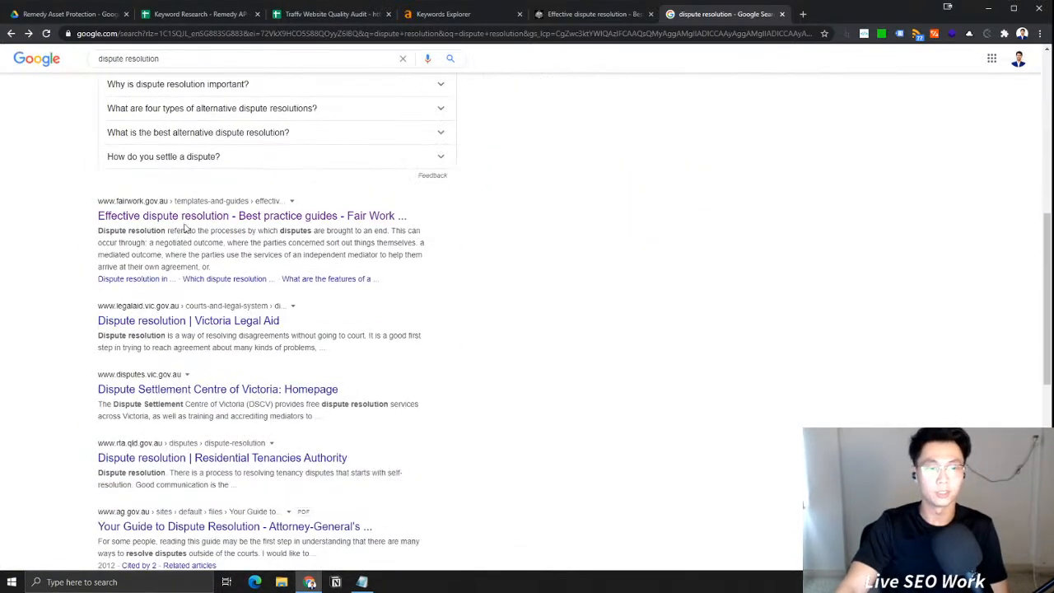
scroll(412, 445, down, 2)
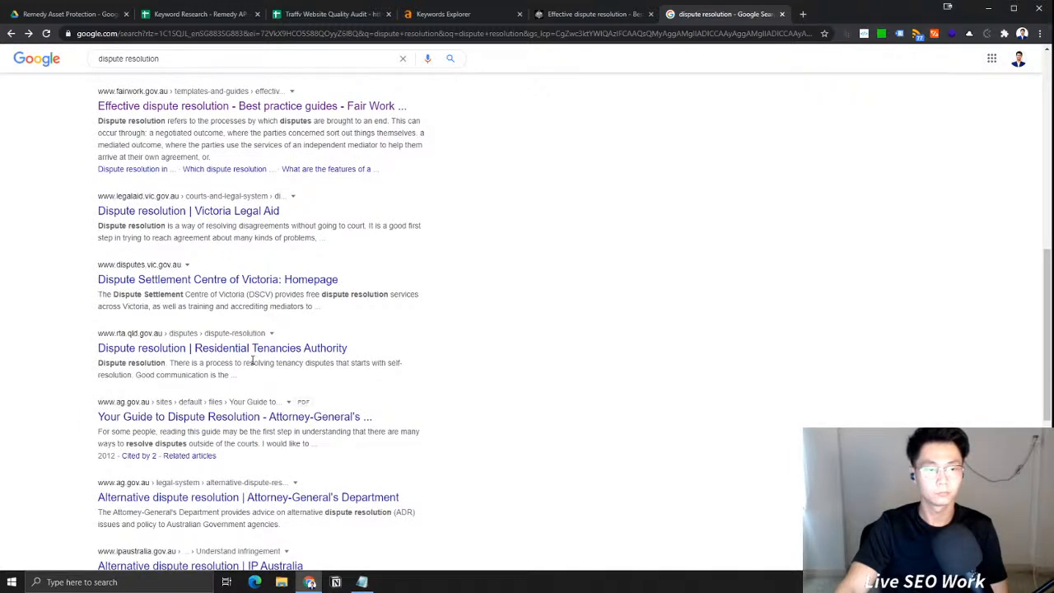
scroll(253, 360, up, 8)
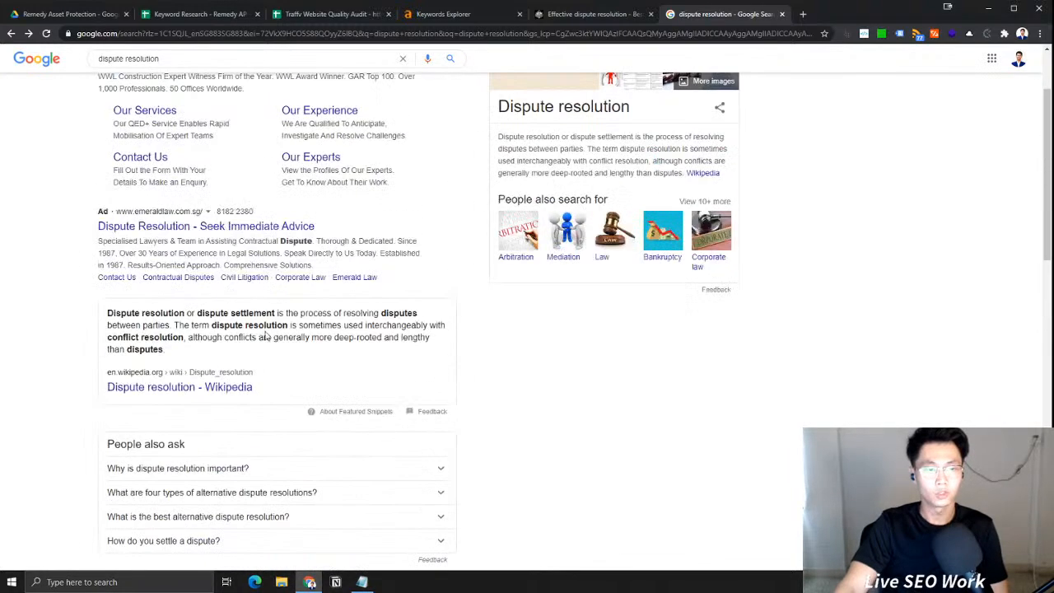
drag(269, 71, 106, 66)
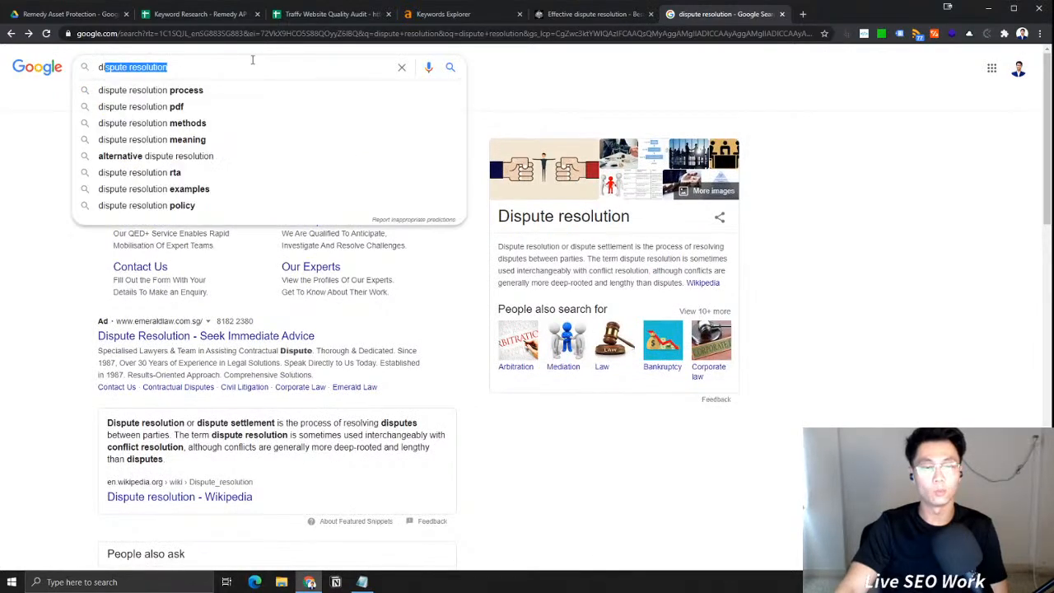
click(383, 379)
scroll(383, 379, down, 3)
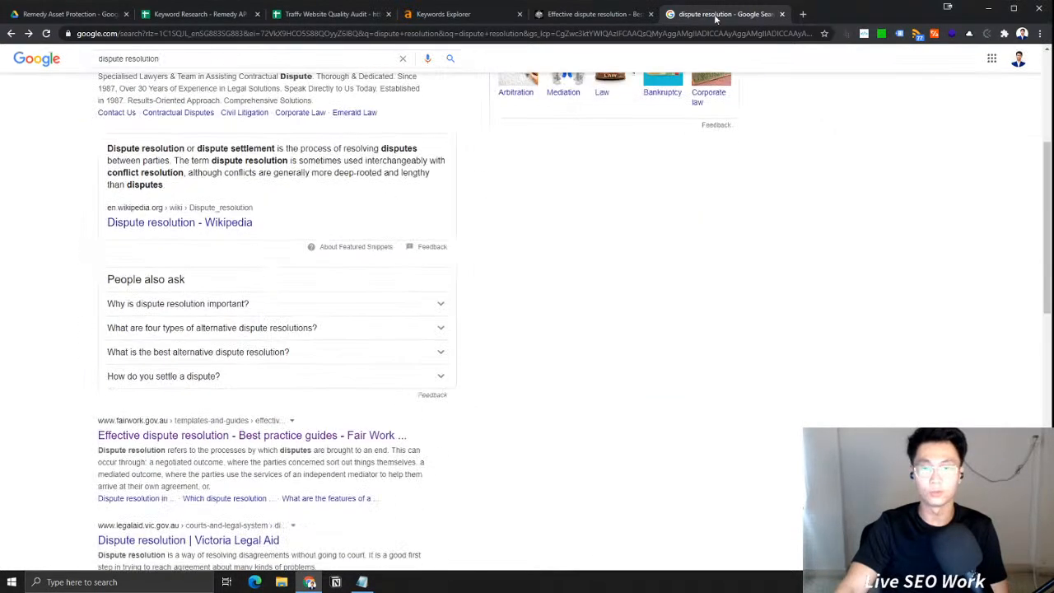
Review the Fair Work "Effective dispute resolution" guide, including its "Working at best practice" section
click(588, 14)
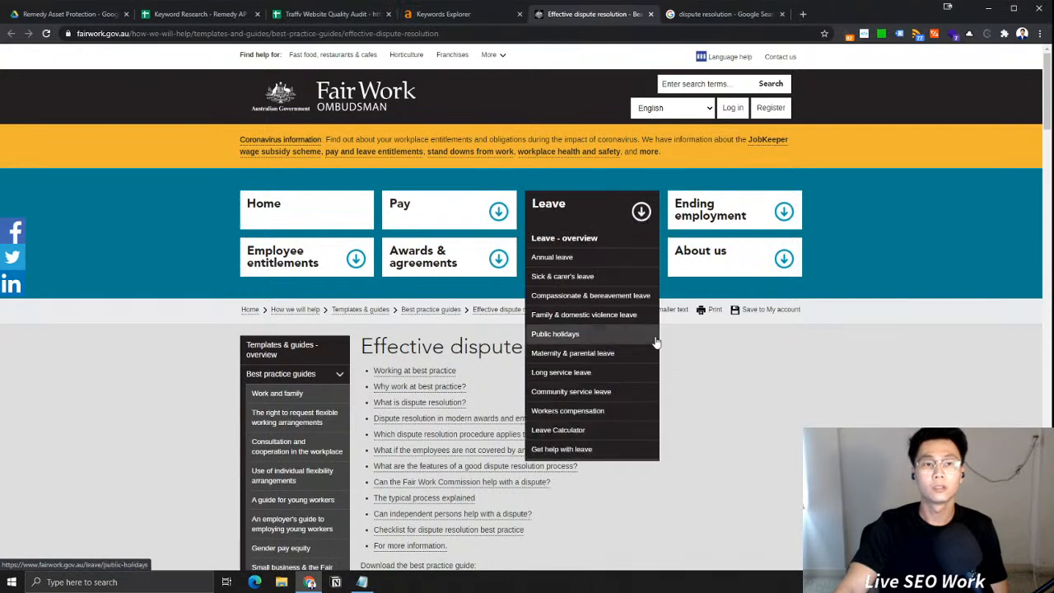
scroll(383, 447, down, 3)
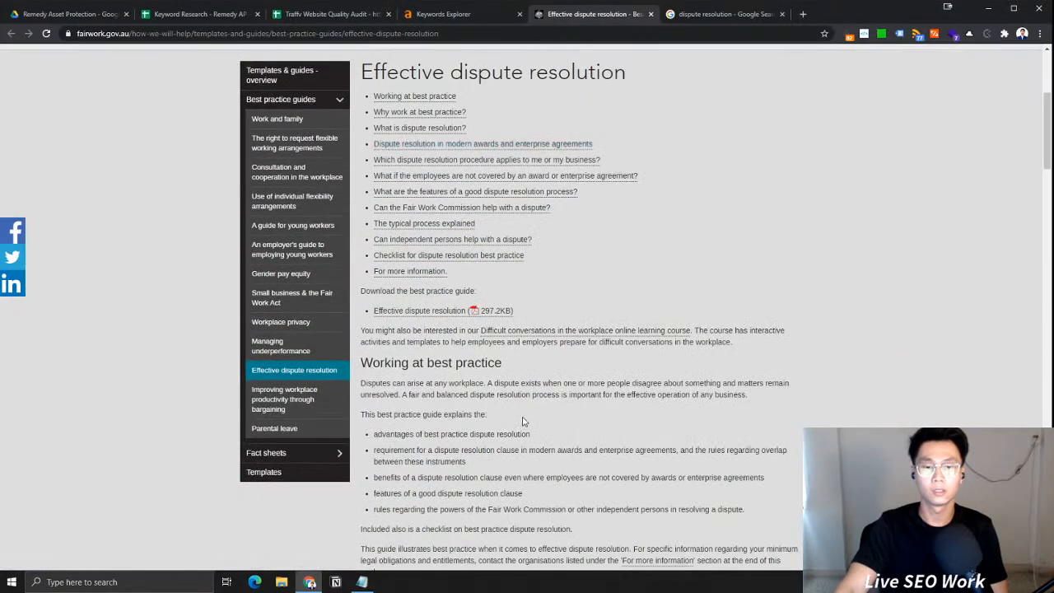
click(582, 389)
drag(421, 392, 622, 450)
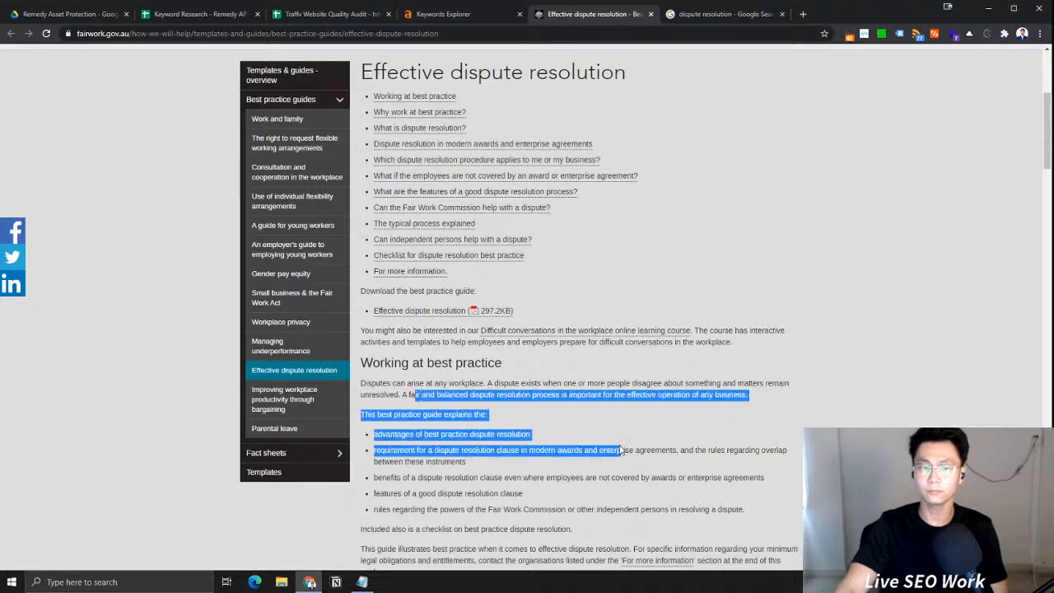
click(573, 439)
Open the remedyap.com.au/dispute-resolution page from its link in row 14 of the website quality audit sheet
click(329, 15)
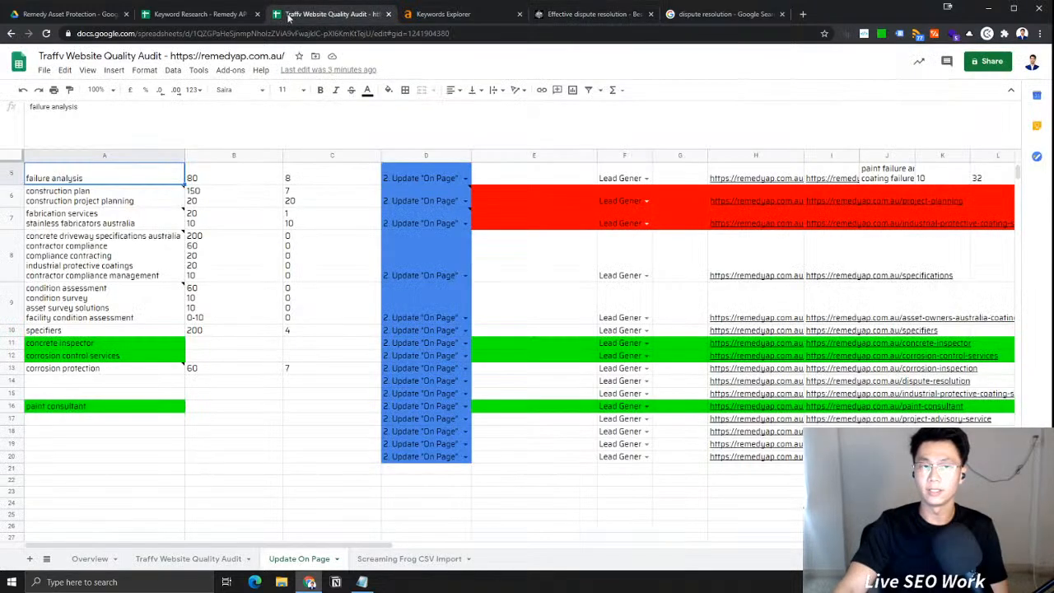
click(469, 14)
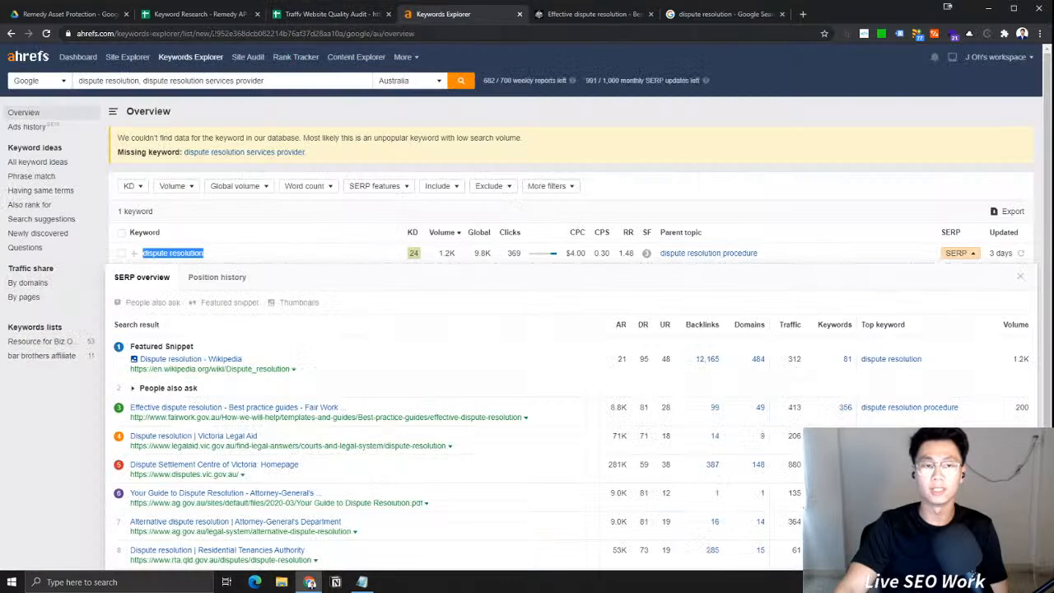
click(200, 14)
click(329, 14)
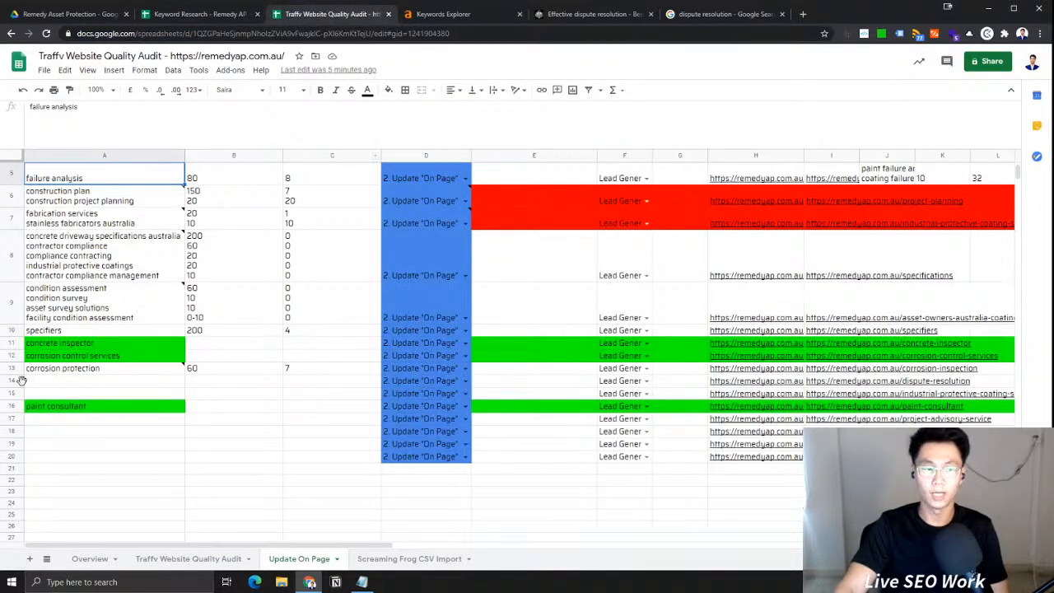
click(16, 381)
click(752, 382)
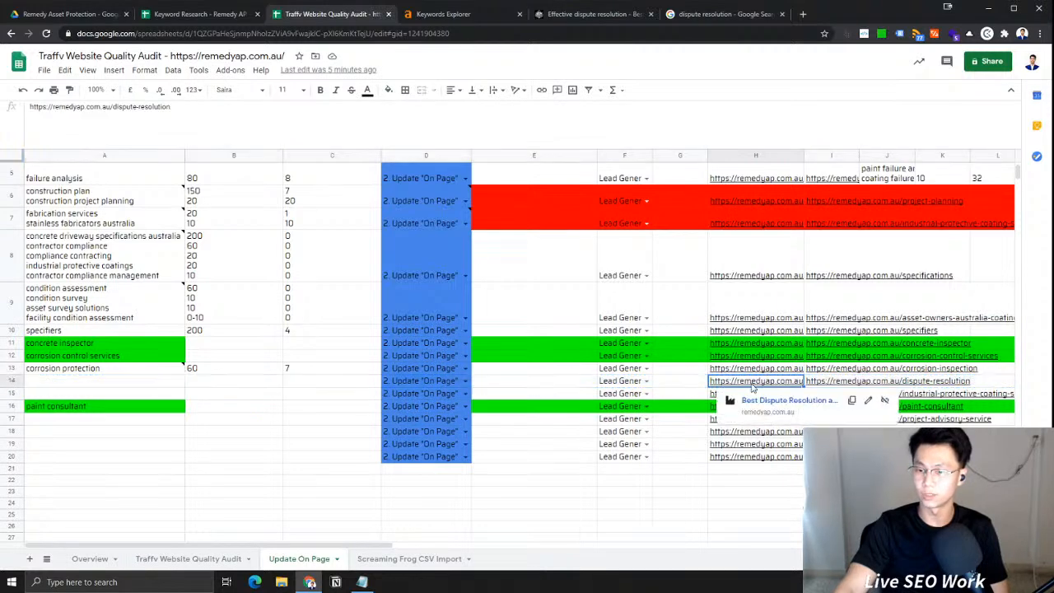
click(788, 400)
click(475, 16)
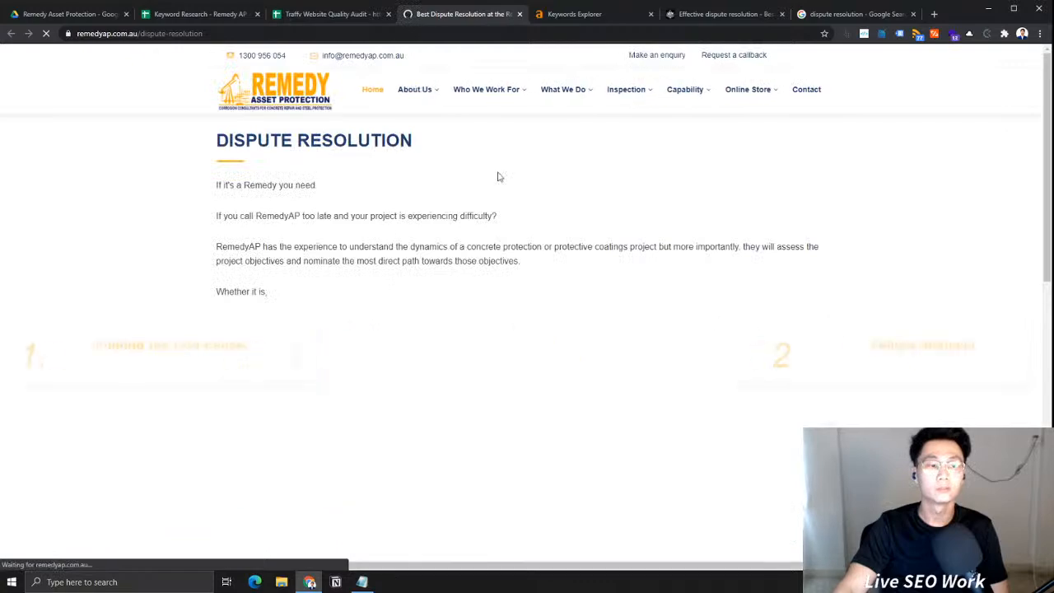
Go back to the Google results and open the Dispute Settlement Centre of Victoria homepage in a separate tab
click(589, 14)
click(710, 14)
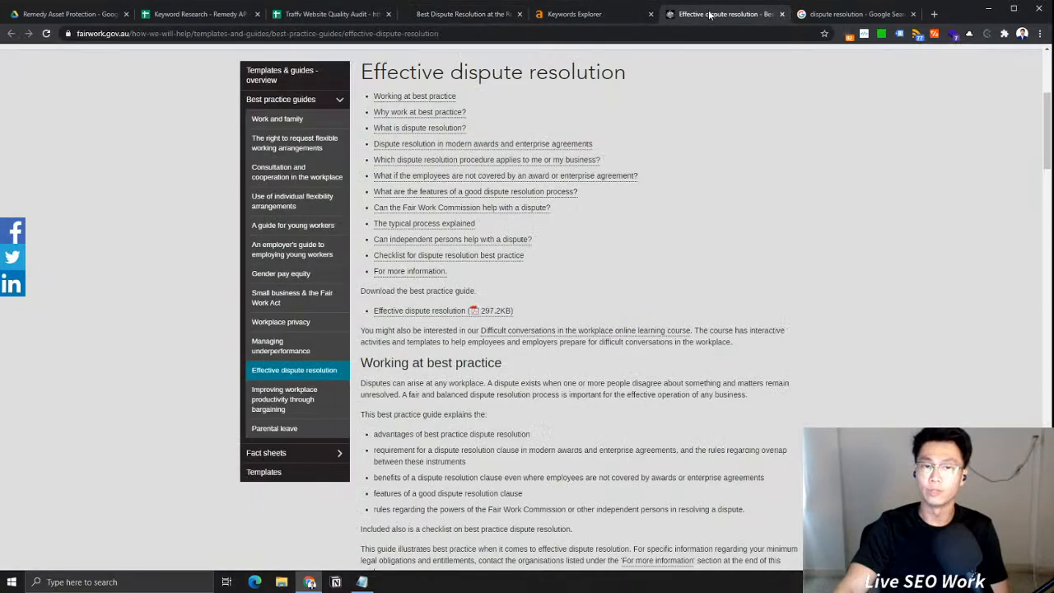
click(849, 14)
scroll(445, 293, down, 4)
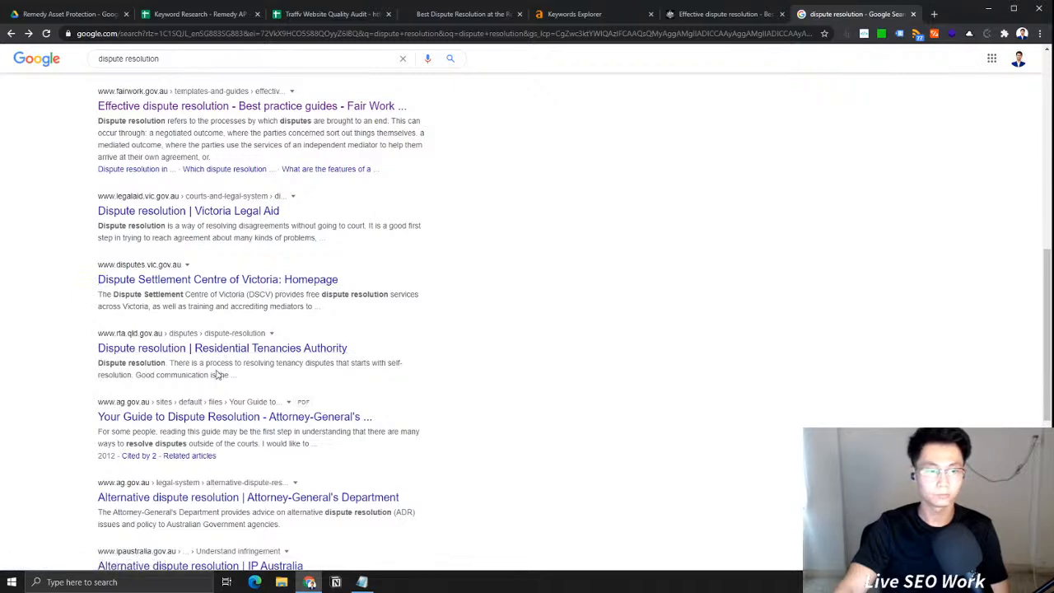
middle_click(193, 281)
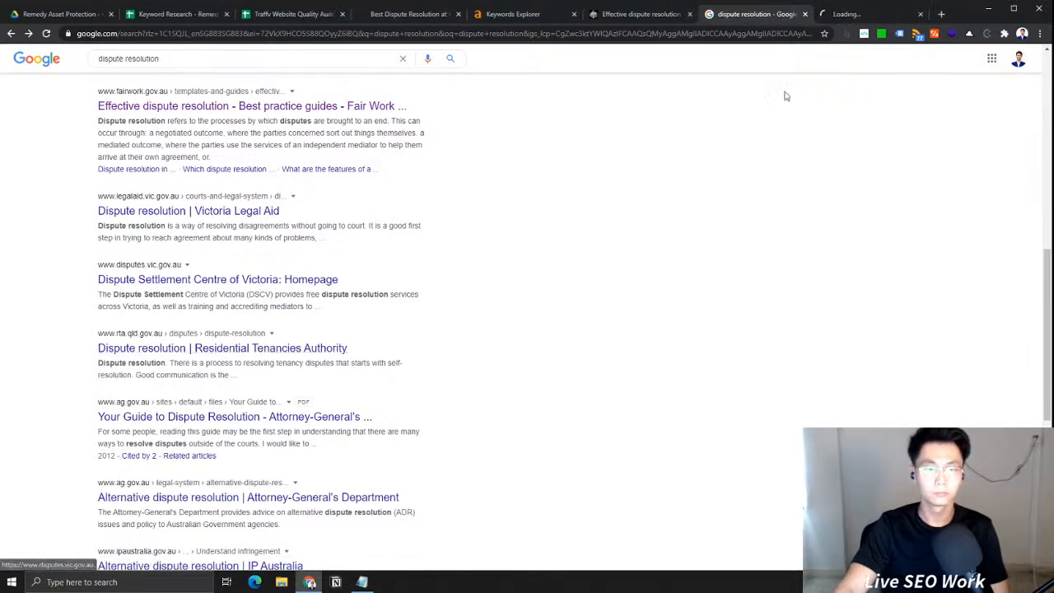
Review the Dispute Settlement Centre of Victoria homepage, including its purpose statement and latest news, and close the page
click(864, 15)
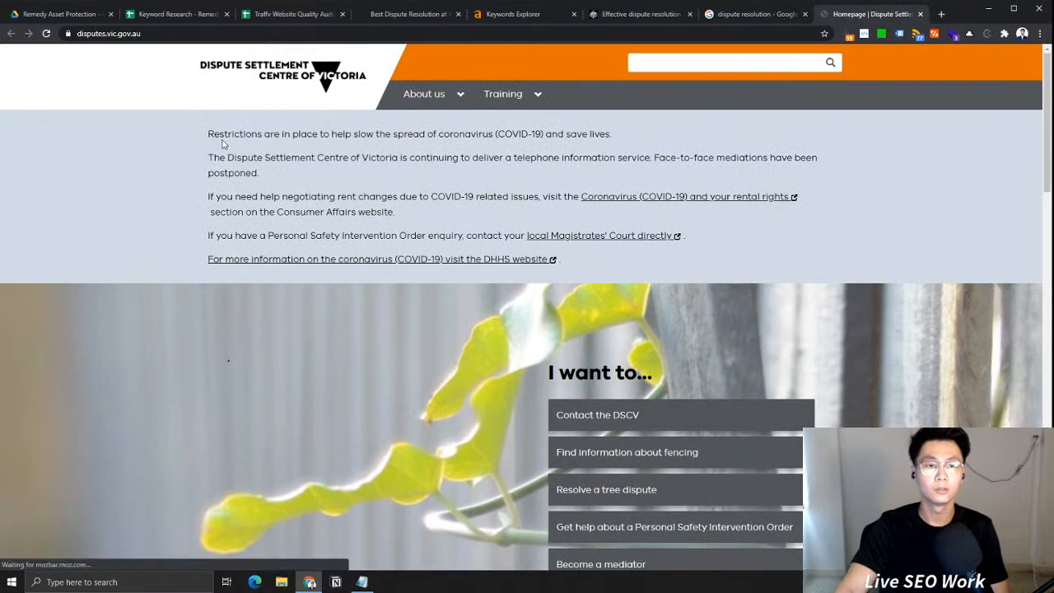
drag(213, 135, 693, 138)
scroll(487, 336, down, 5)
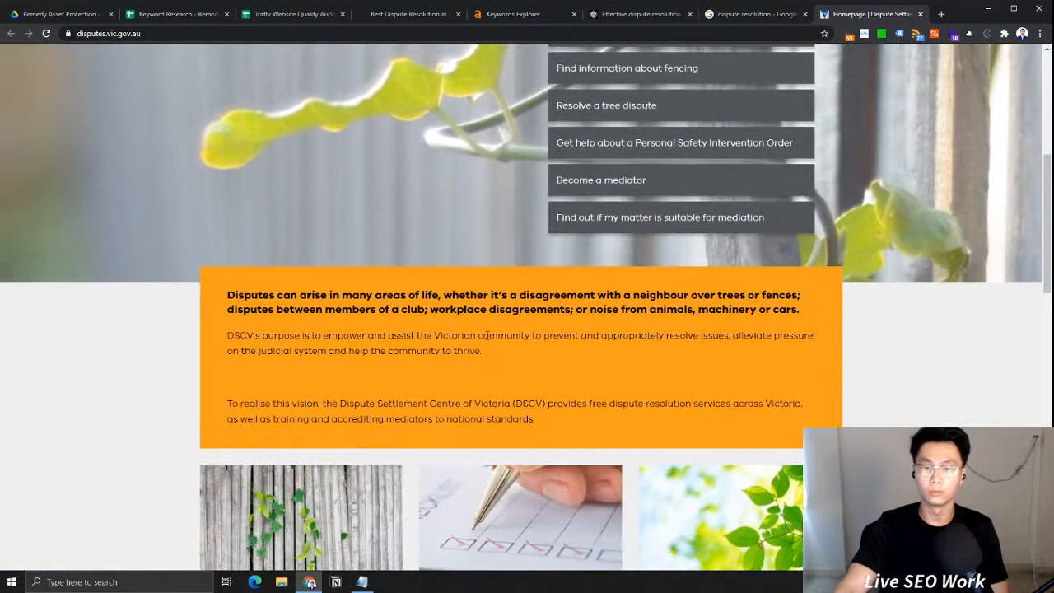
drag(243, 294, 446, 310)
click(445, 310)
scroll(445, 310, down, 4)
scroll(577, 344, down, 4)
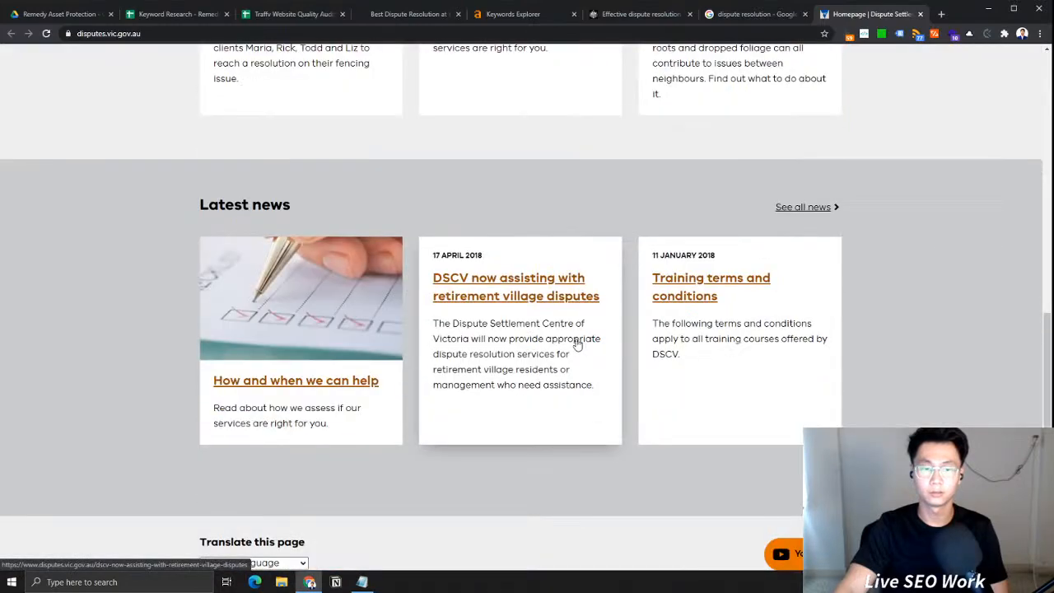
scroll(578, 345, down, 4)
scroll(752, 140, up, 3)
click(920, 14)
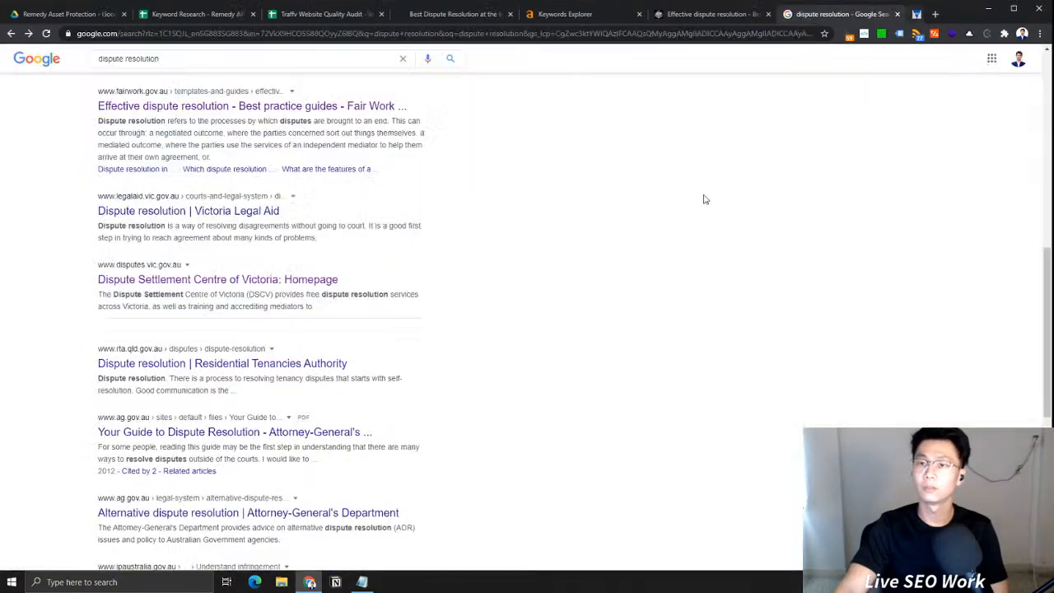
Open the Residential Tenancies Authority "Dispute resolution" result separately, read its introduction, and close the page
scroll(464, 319, down, 2)
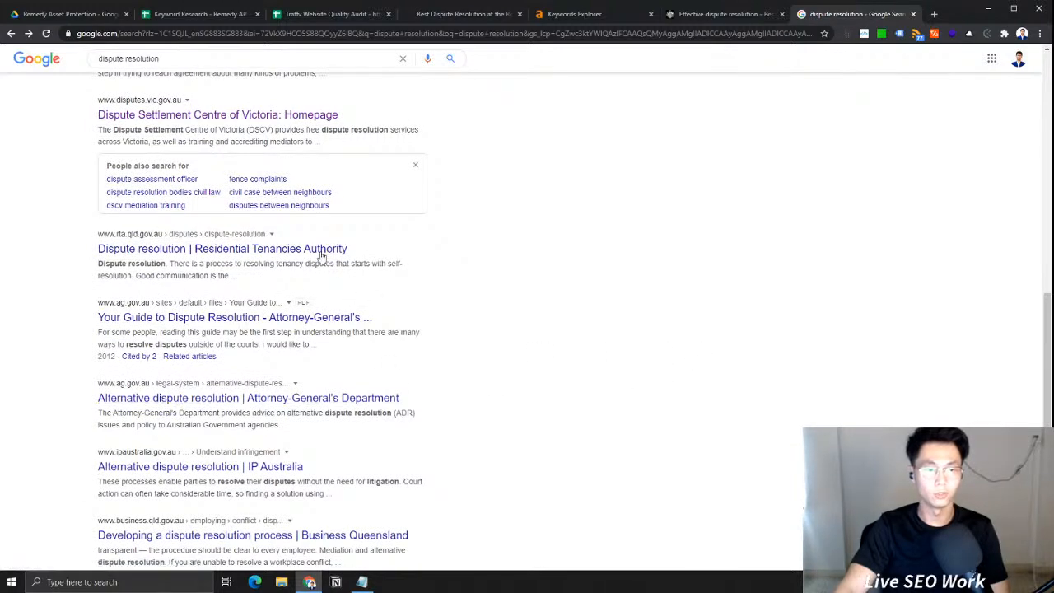
drag(411, 250, 126, 249)
click(343, 279)
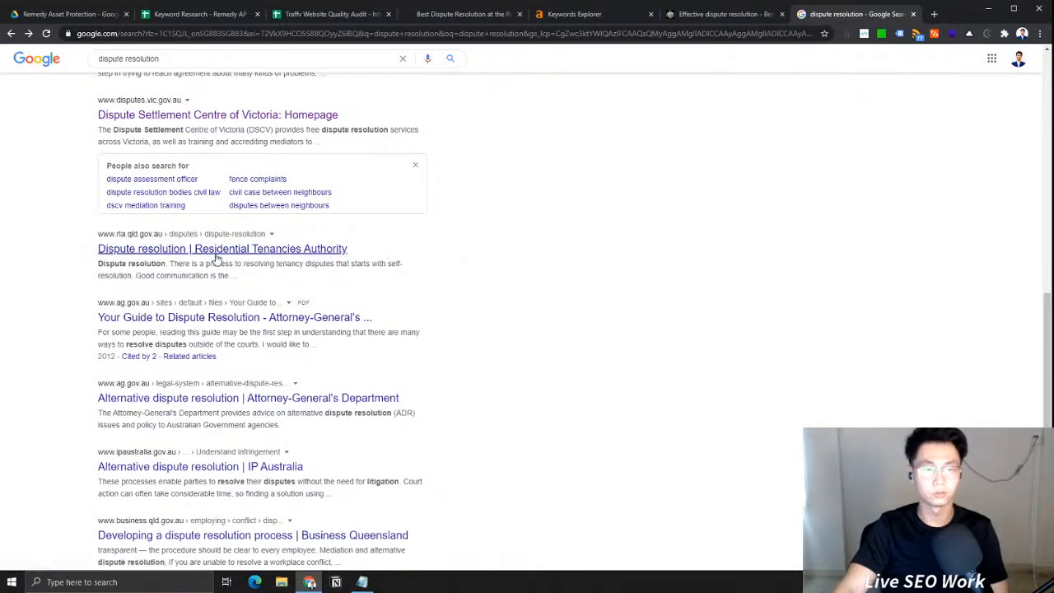
middle_click(218, 252)
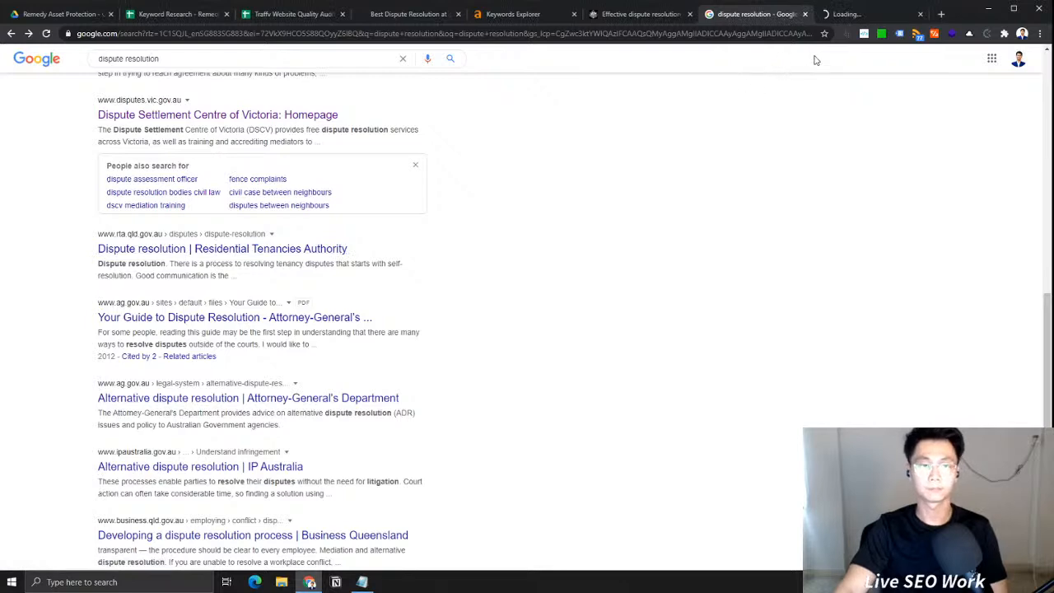
click(848, 14)
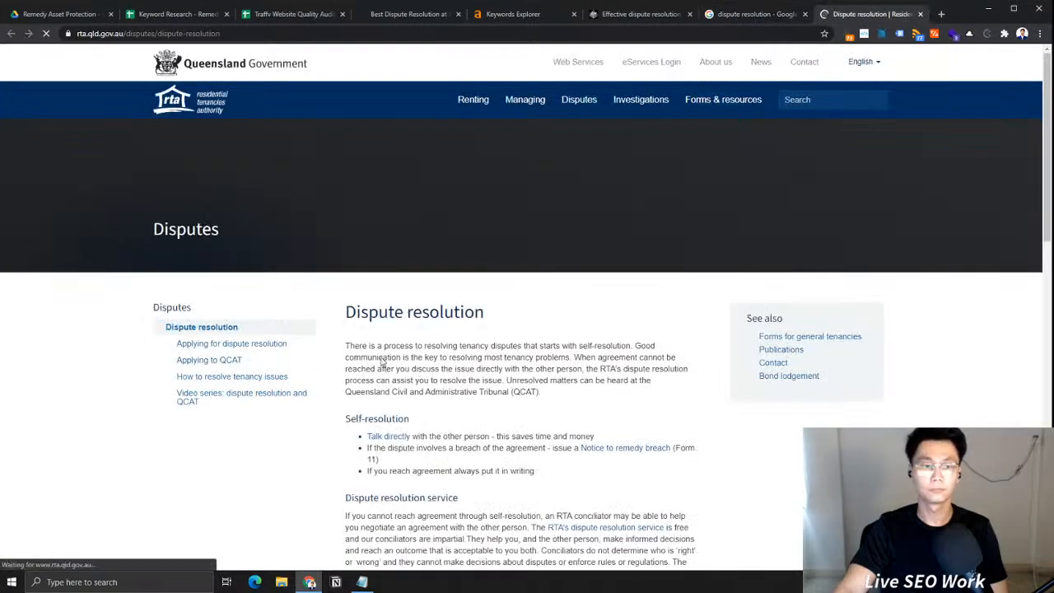
drag(416, 347, 620, 346)
click(768, 14)
click(875, 16)
click(920, 14)
Return to Ahrefs Keywords Explorer, collapse the SERP overview, and copy the keyword "dispute resolution" below the seed keywords in Notepad
click(560, 14)
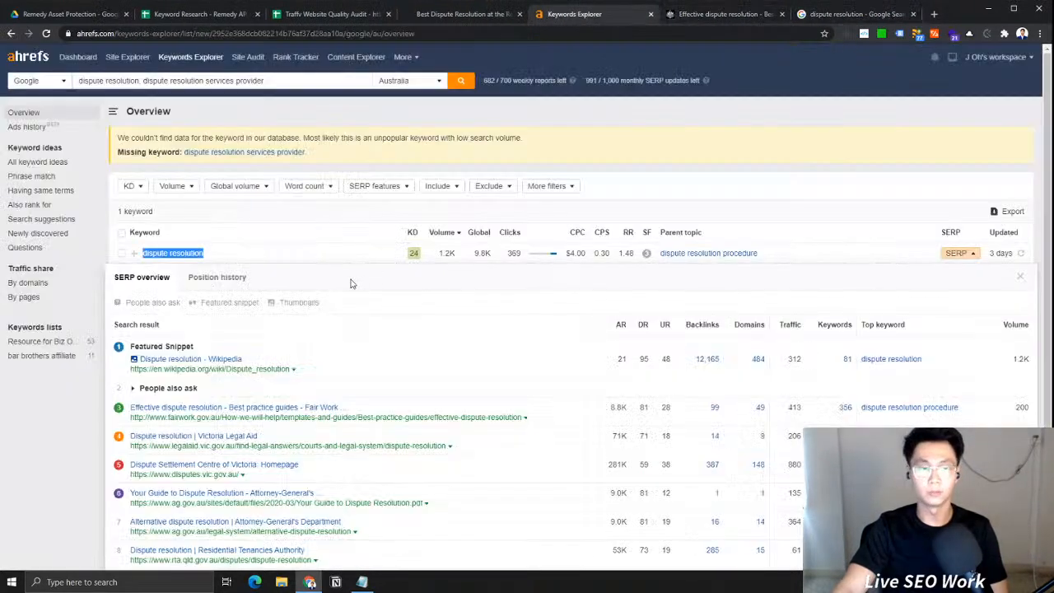
click(968, 255)
drag(325, 261, 147, 262)
right_click(363, 583)
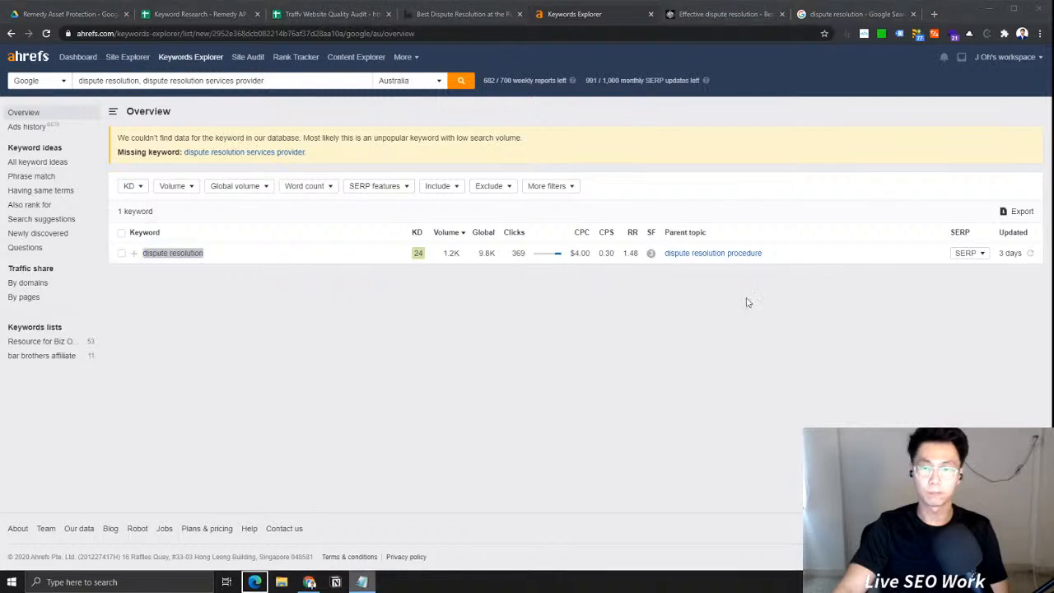
click(363, 582)
click(553, 287)
text(dispute resolution)
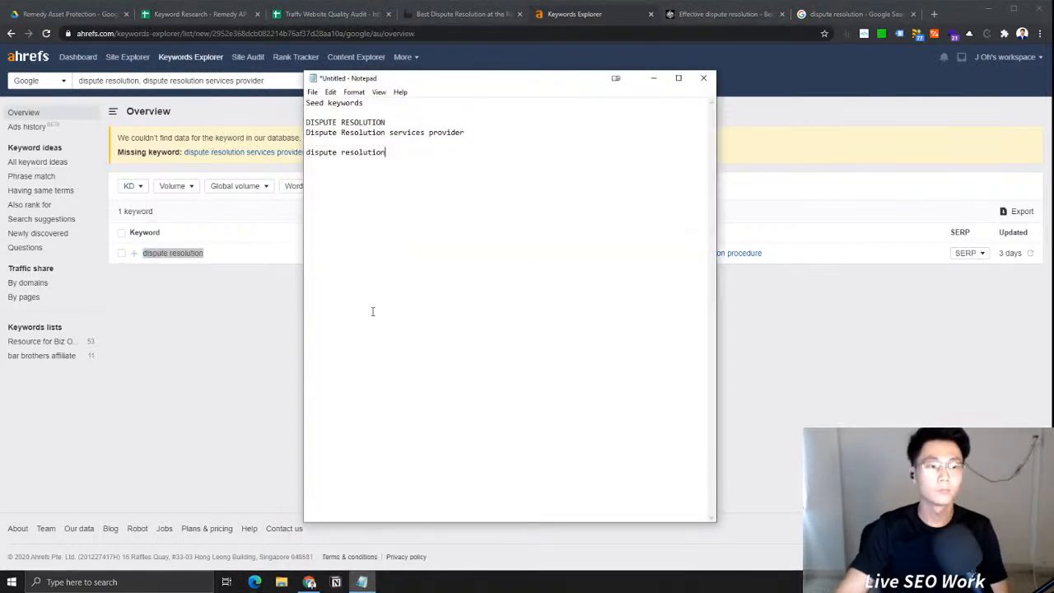
Open the search suggestions for the dispute resolution keywords in Ahrefs
click(218, 336)
click(96, 220)
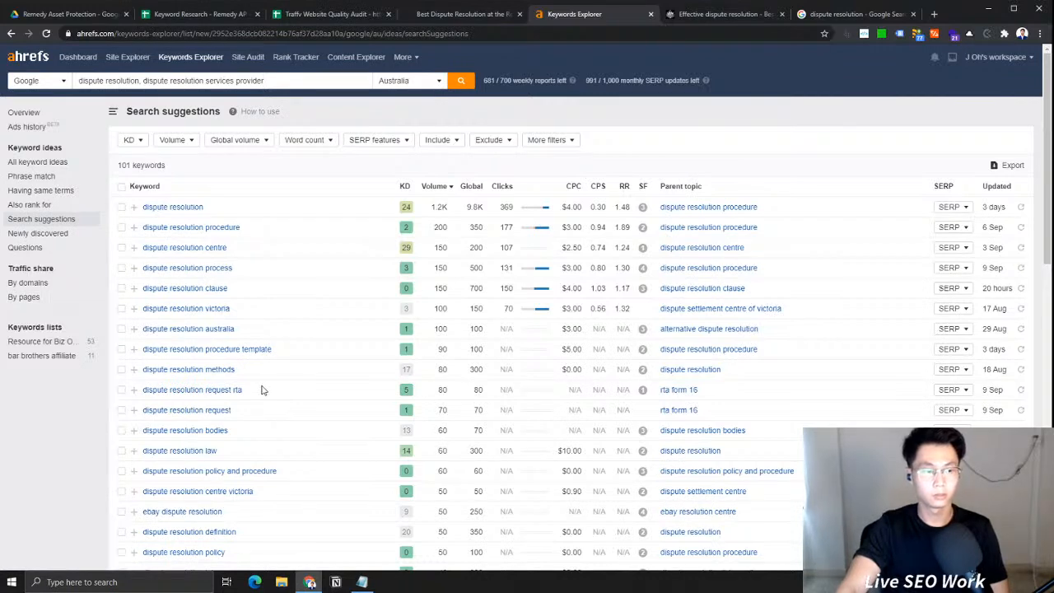
scroll(261, 389, down, 1)
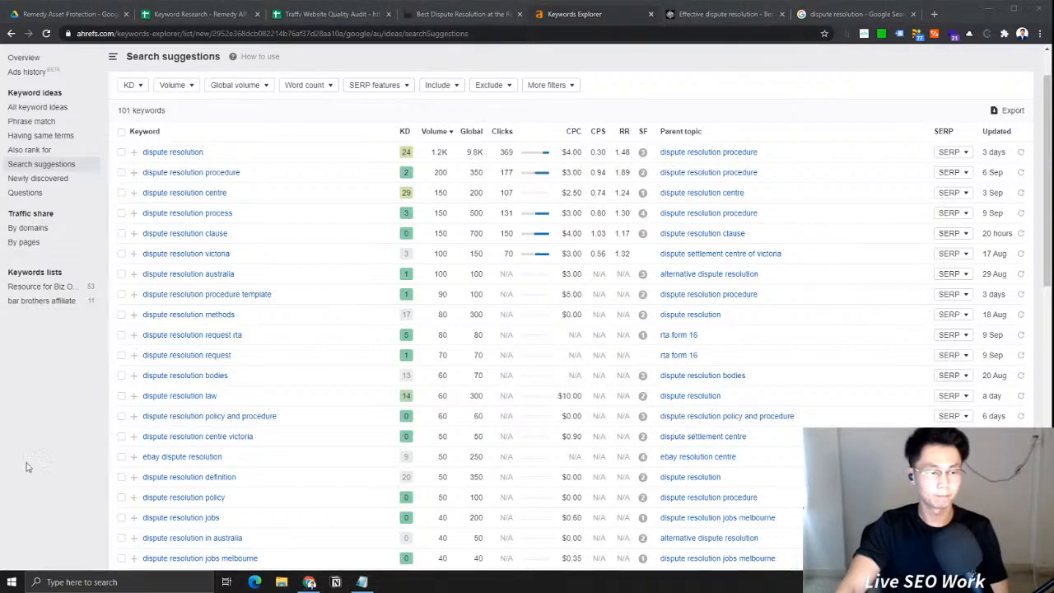
Add "root cause analysis" to the seed keywords in Notepad, with blank lines separating it from the chosen keyword below
click(362, 582)
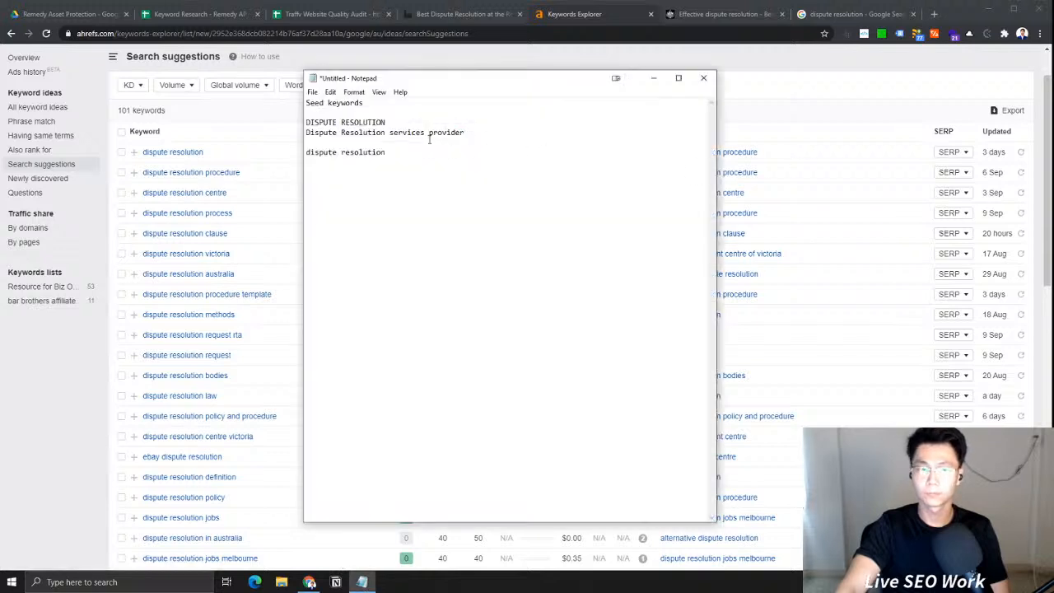
text(root cause analysis)
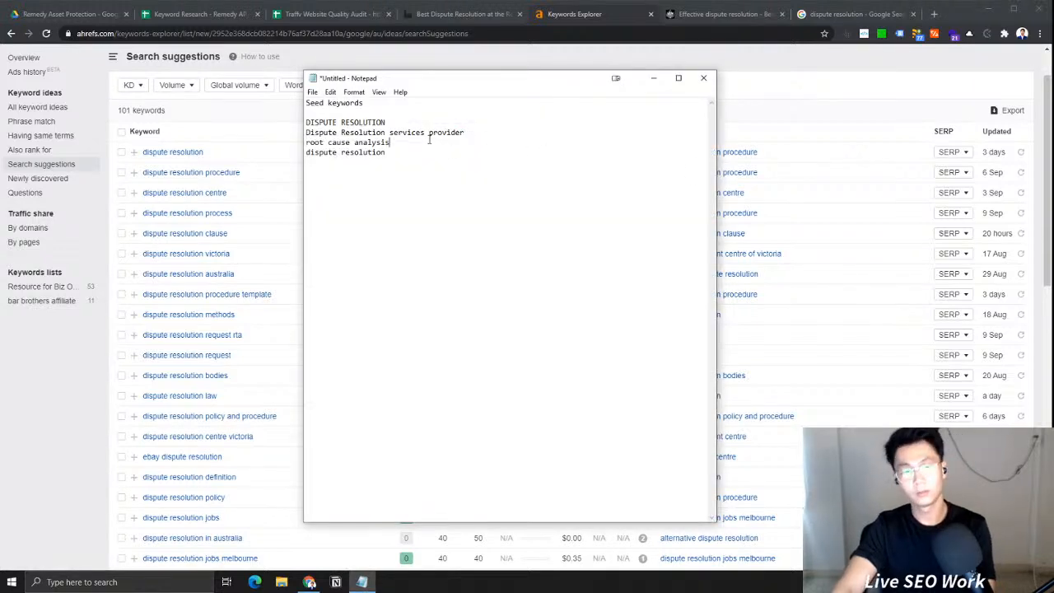
key(Return)
key(Return)
key(Return)
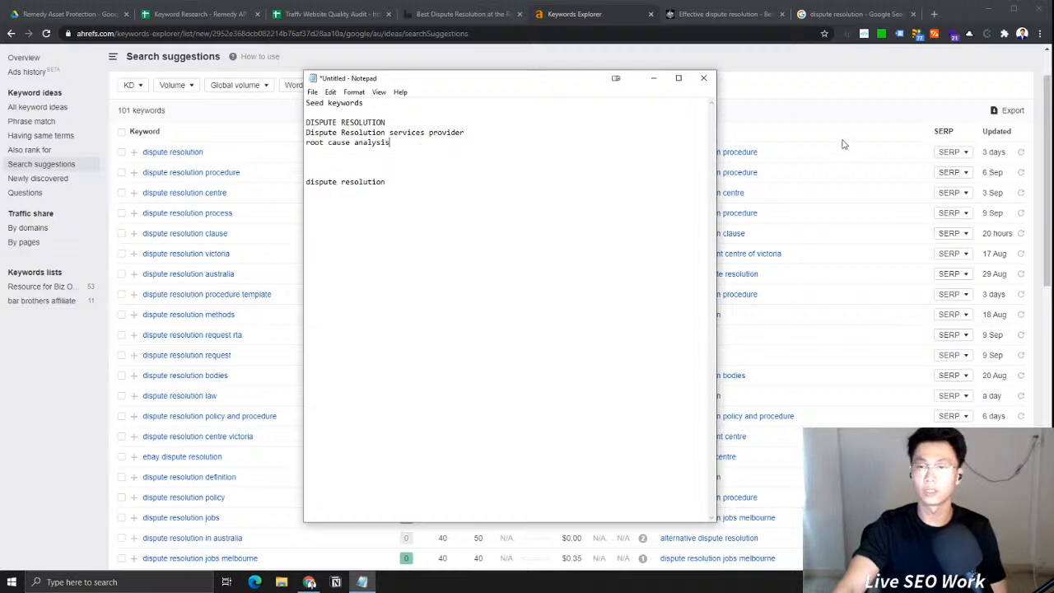
Examine the first two pages of Ahrefs search suggestions for keywords relevant to the dispute resolution page
click(832, 123)
scroll(239, 416, down, 1)
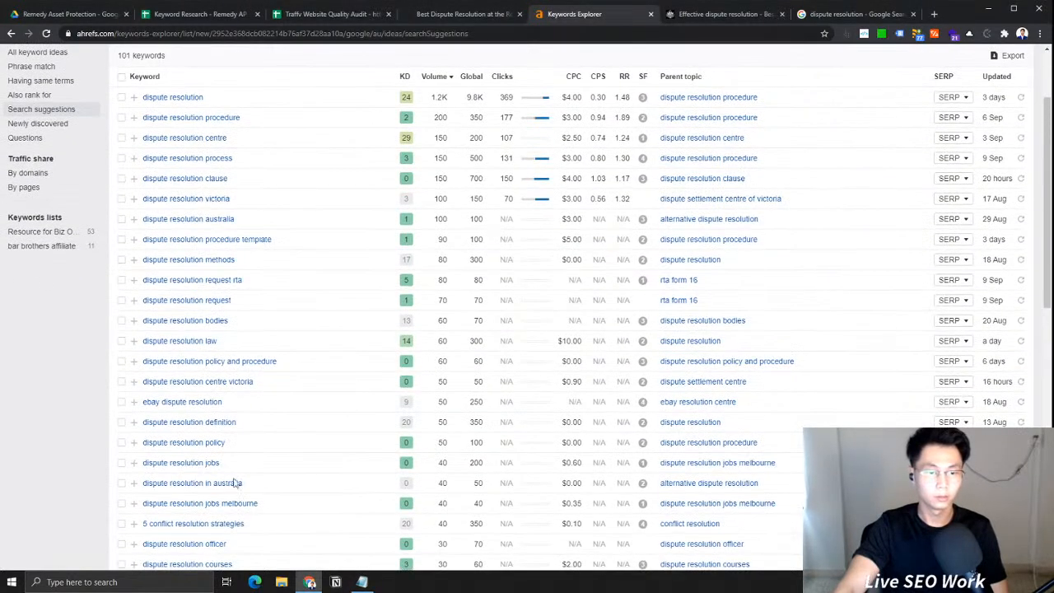
scroll(254, 375, down, 1)
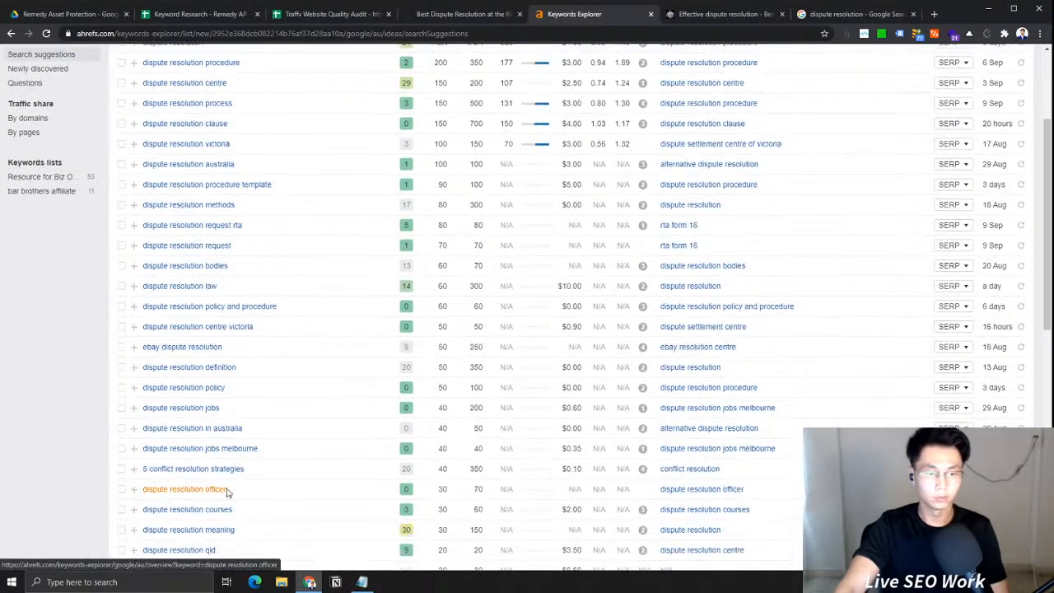
scroll(227, 491, down, 1)
scroll(254, 344, down, 1)
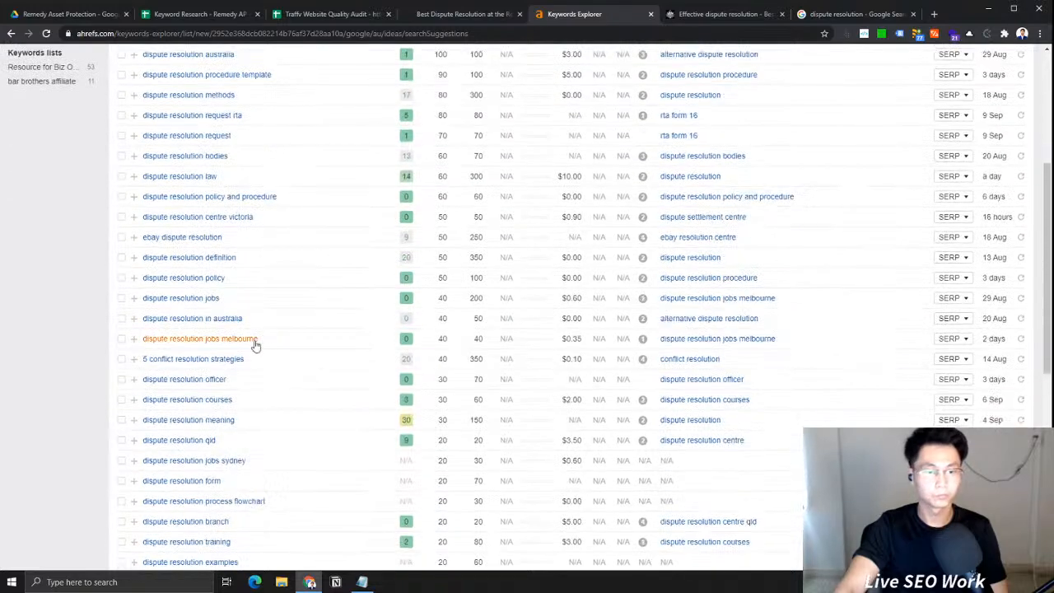
scroll(254, 351, down, 2)
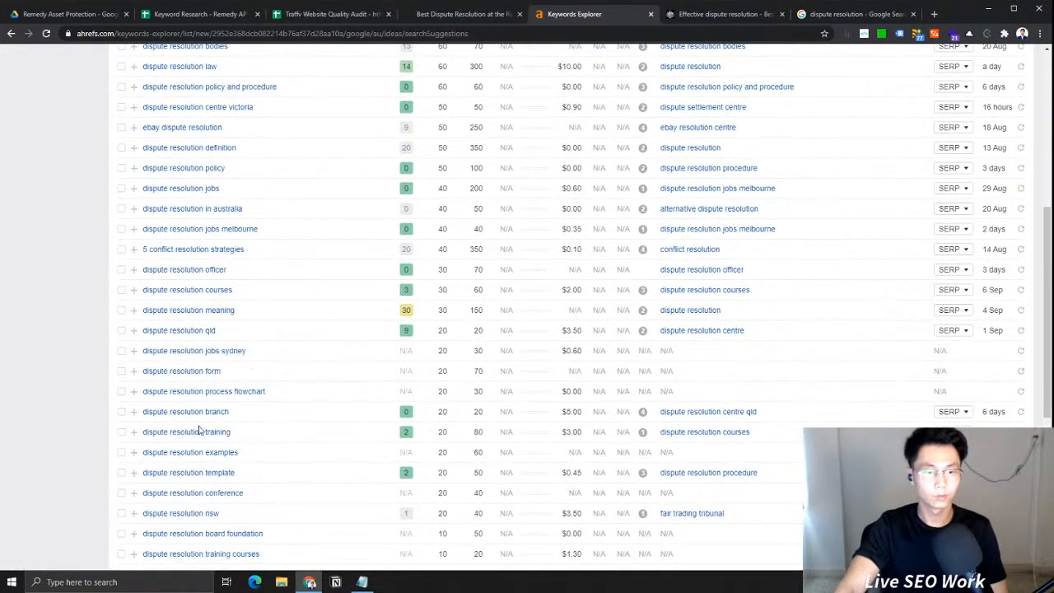
scroll(261, 437, down, 2)
scroll(270, 376, down, 1)
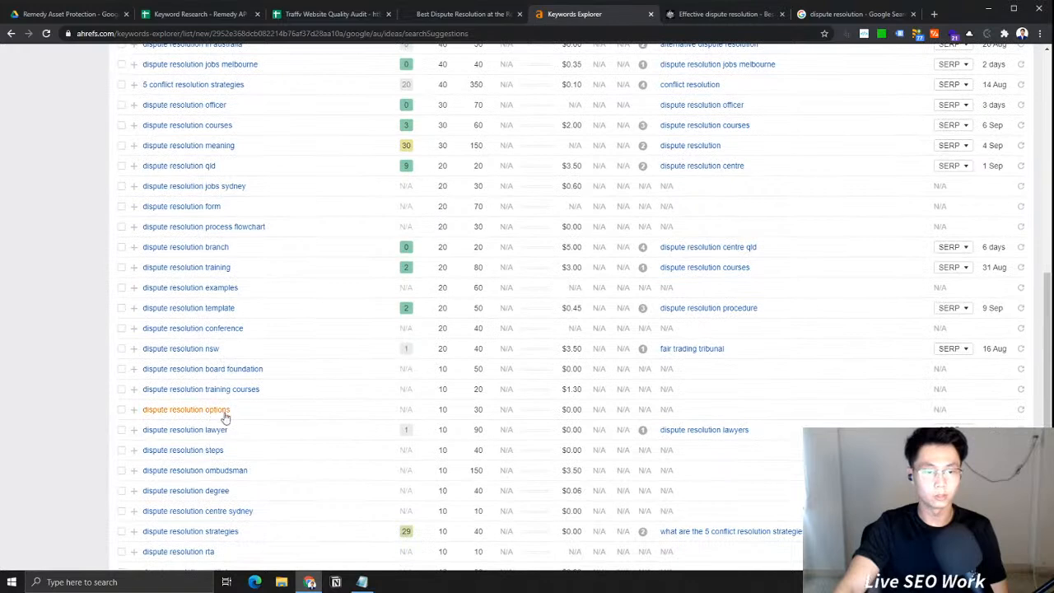
scroll(189, 464, down, 1)
scroll(271, 381, down, 1)
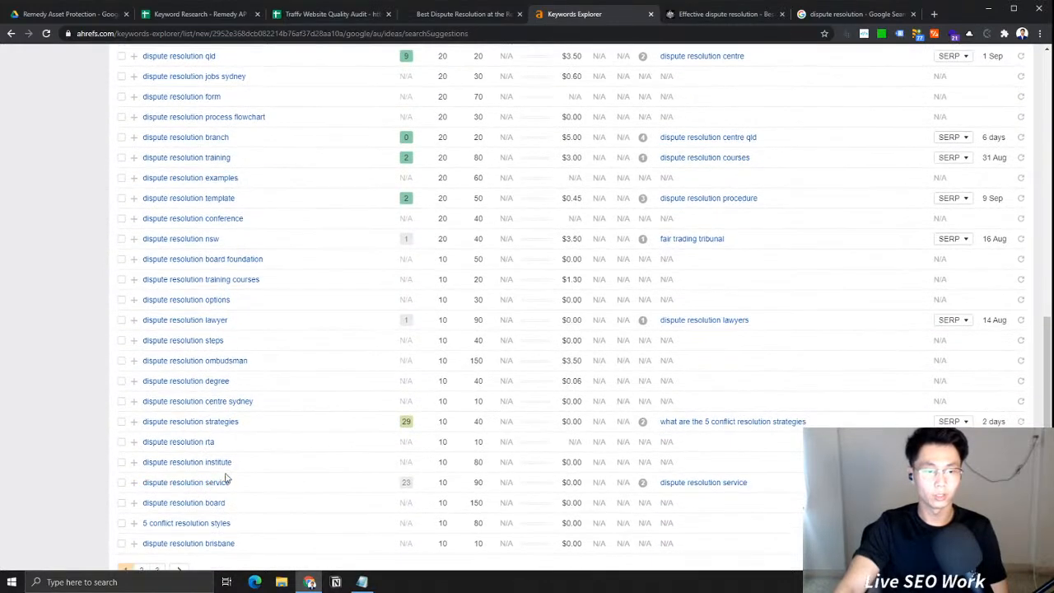
scroll(247, 461, down, 1)
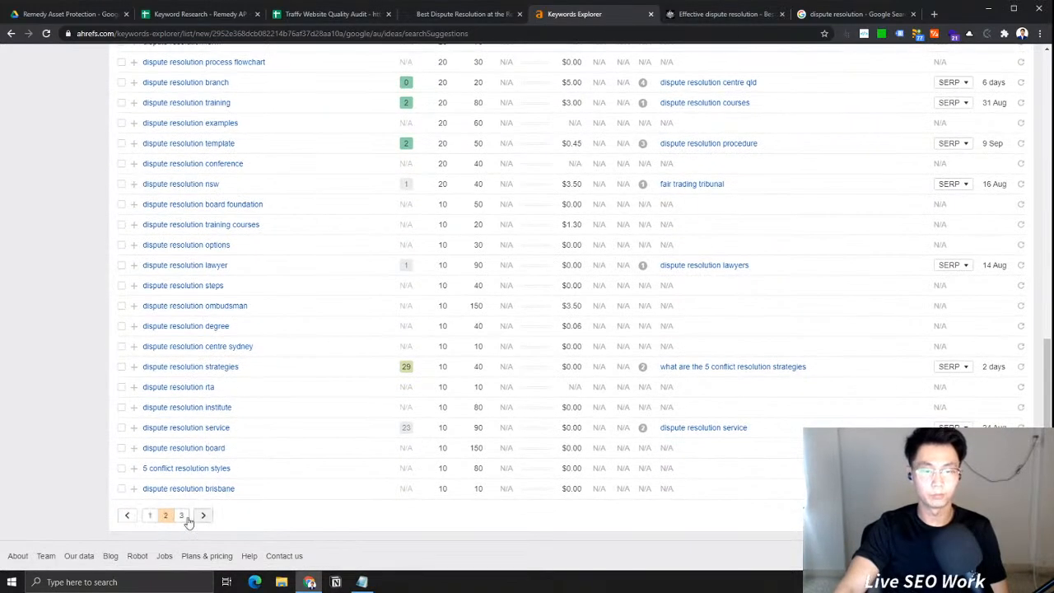
click(182, 519)
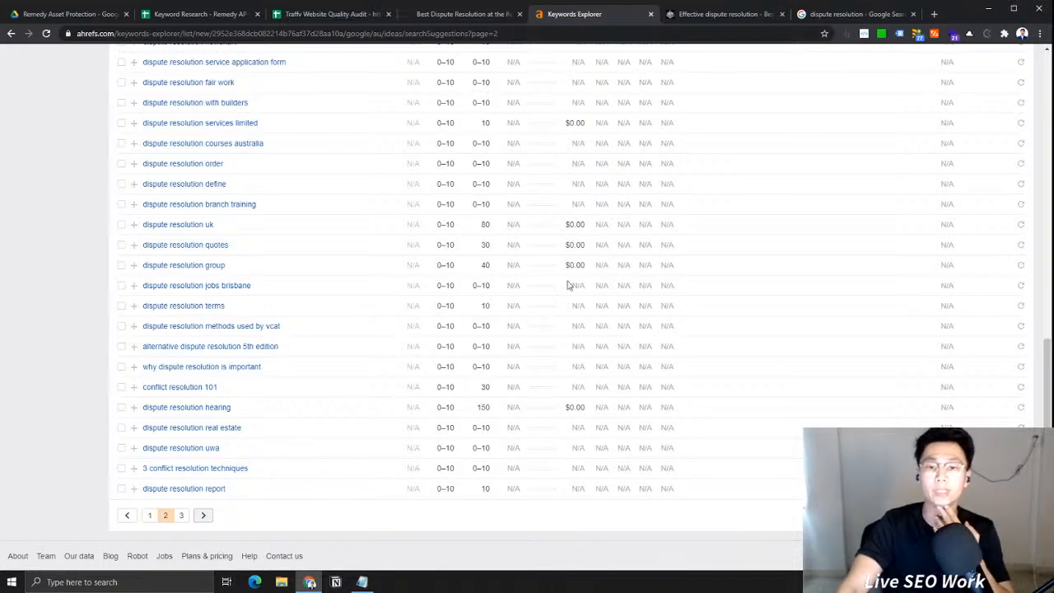
scroll(483, 375, up, 2)
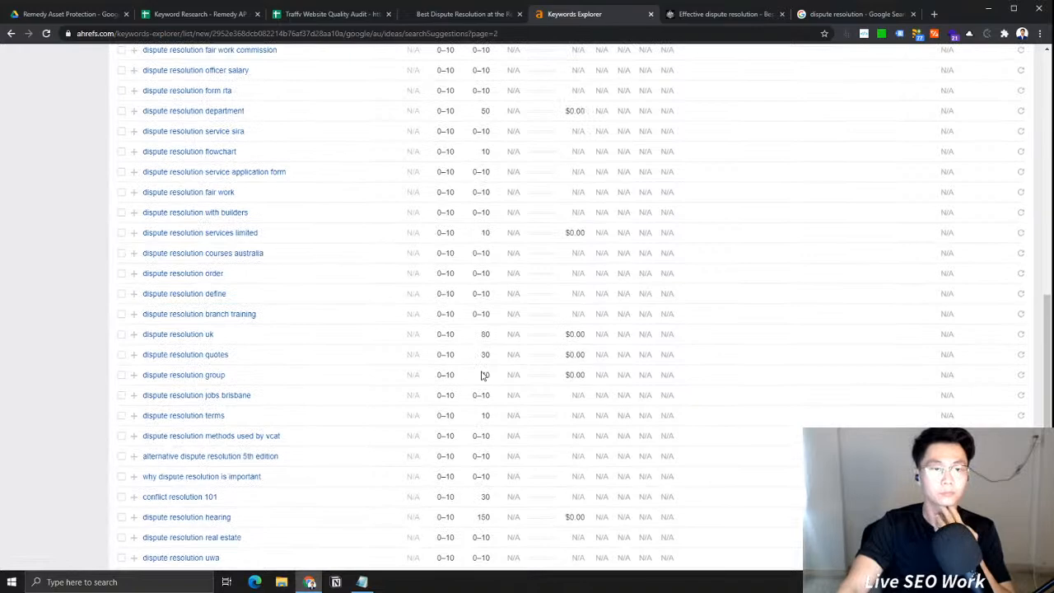
scroll(333, 260, up, 15)
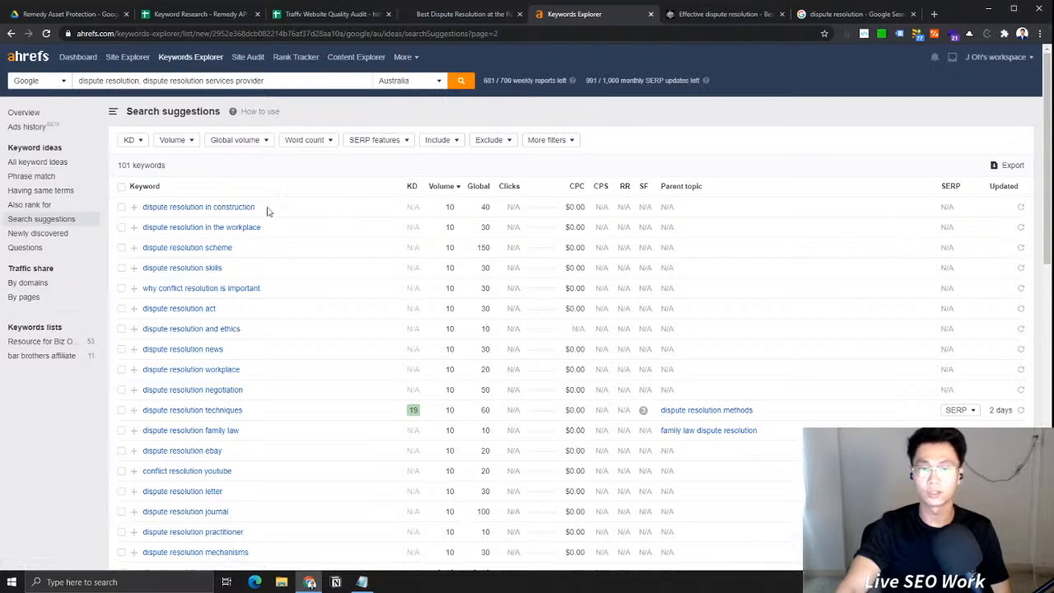
Copy the suggestion "dispute resolution in construction" into the Notepad list under "dispute resolution"
drag(291, 209, 159, 207)
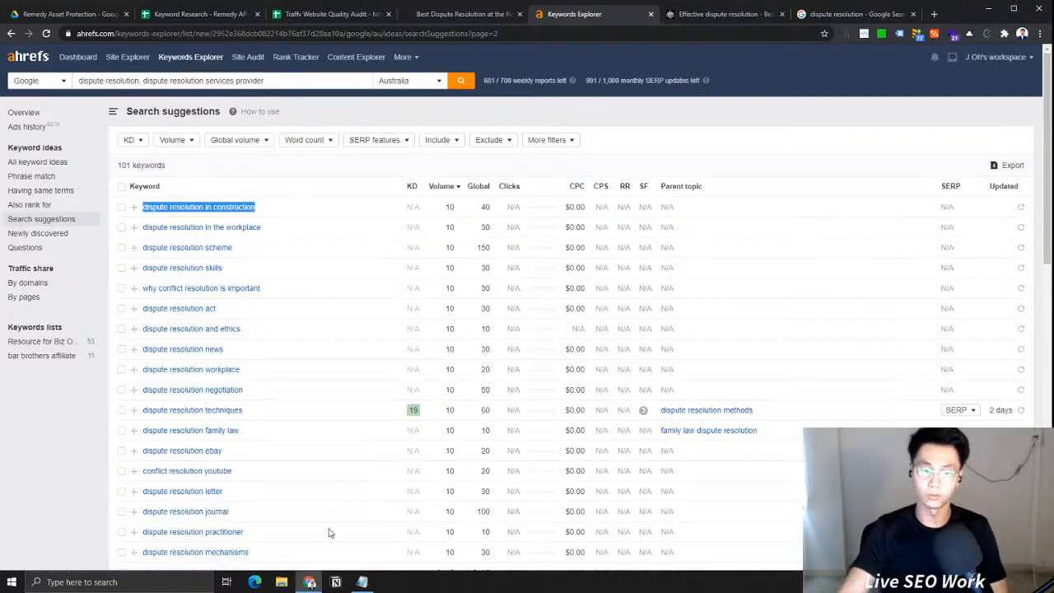
click(362, 582)
key(Return)
text(dispute resolution in construction)
click(569, 188)
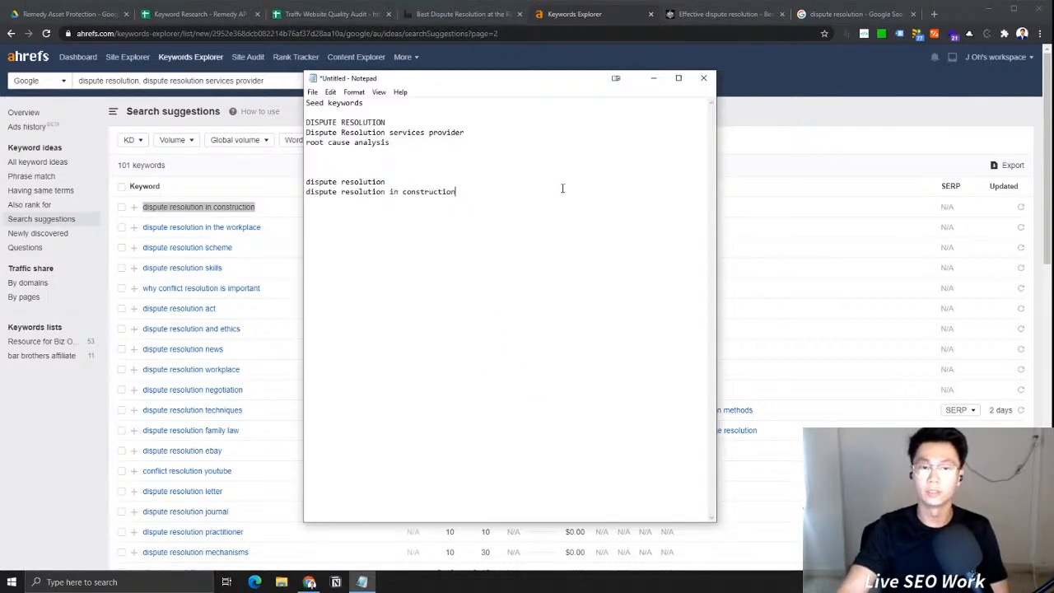
click(862, 119)
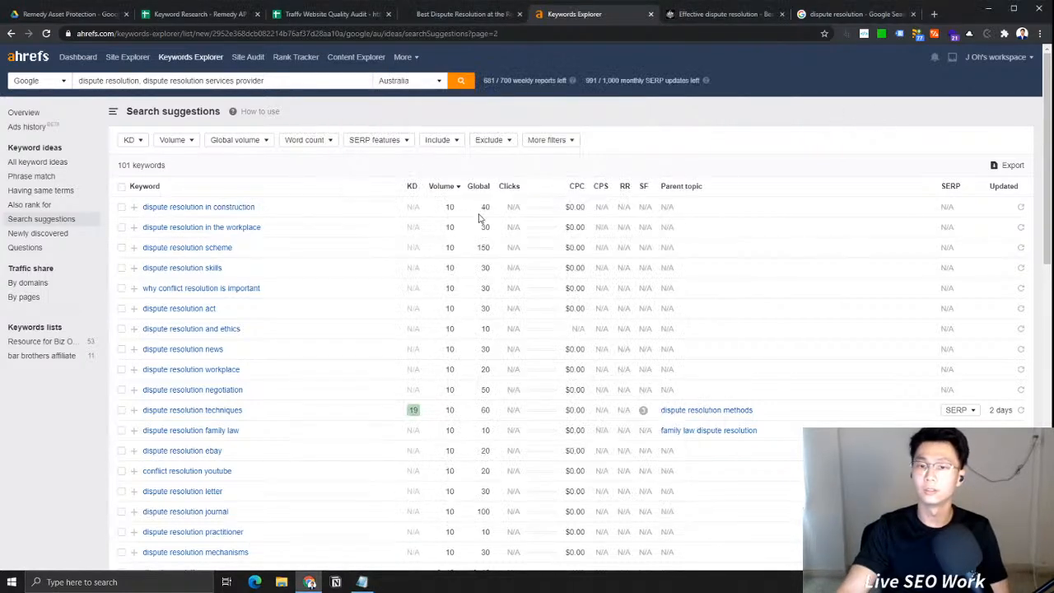
Update the metrics for "dispute resolution in construction" and copy its parent topic, "dispute resolution procedure in construction", into Notepad
click(1022, 208)
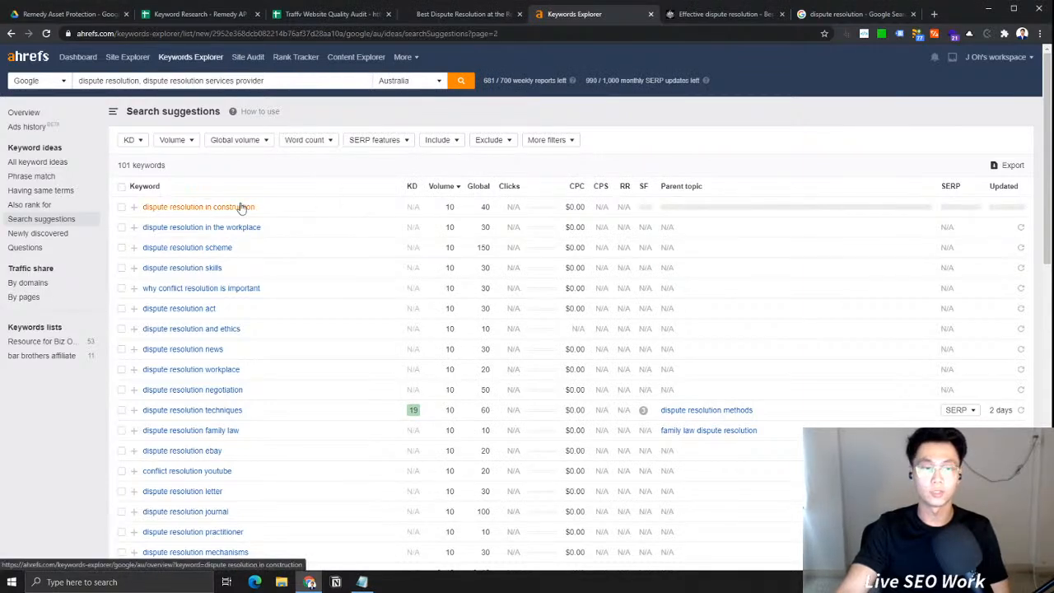
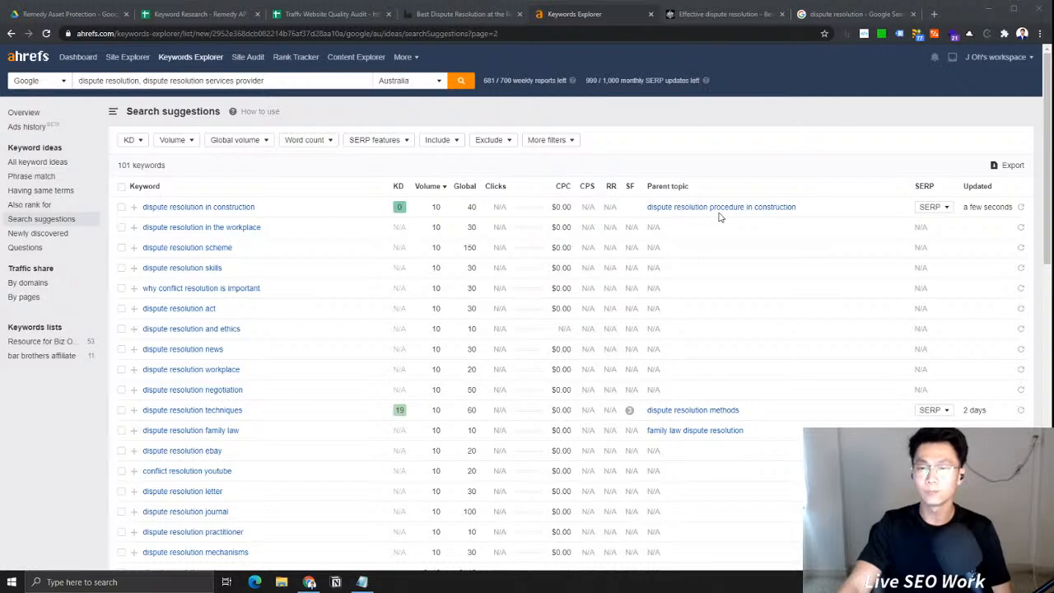
drag(842, 223, 648, 211)
drag(813, 210, 645, 209)
key(ctrl+c)
click(362, 583)
click(372, 153)
key(ctrl+v)
click(842, 181)
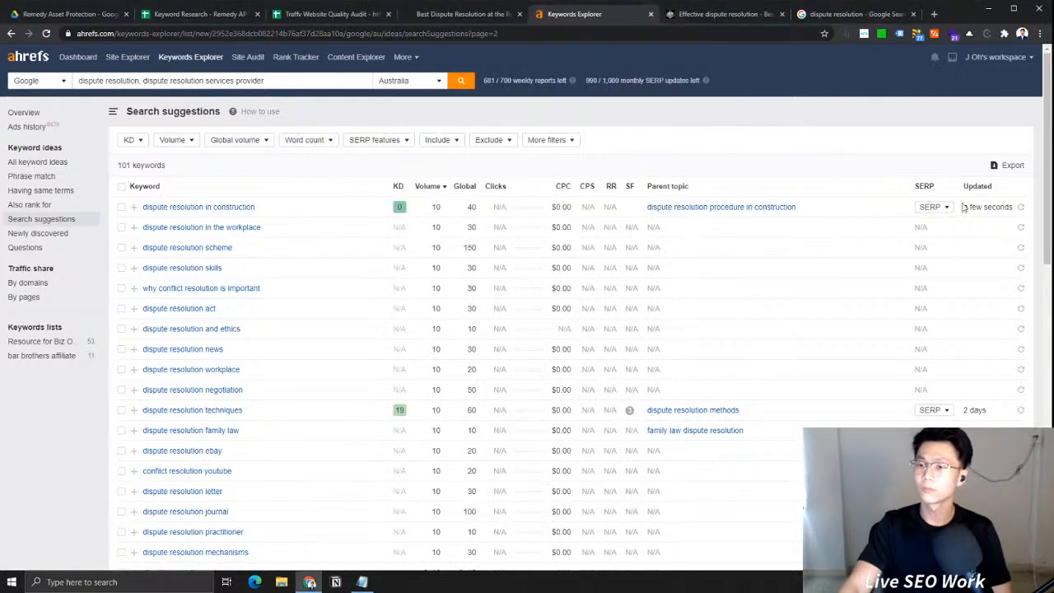
Expand the SERP overview for "dispute resolution in construction" and open several ranking articles in separate tabs, including "The Definitive Guide to Construction Dispute Resolution"
click(930, 206)
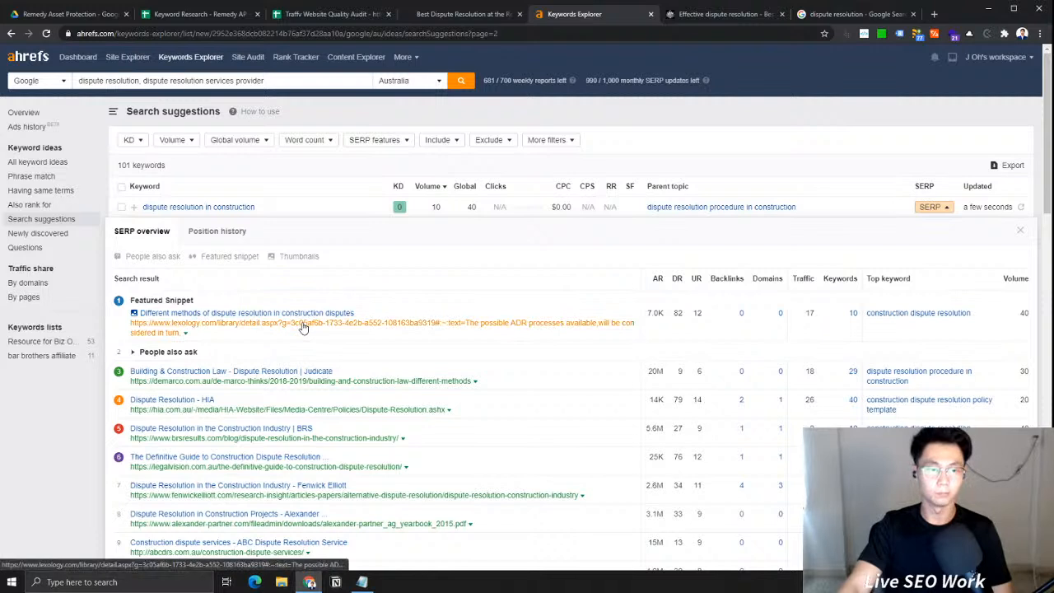
ctrl+click(260, 384)
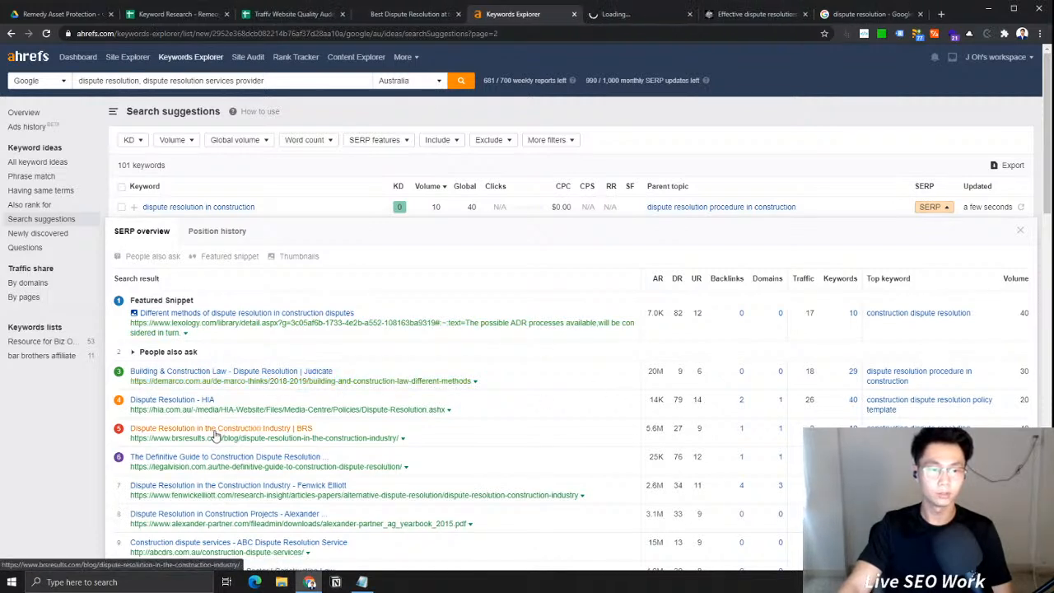
ctrl+click(201, 439)
ctrl+click(240, 487)
ctrl+click(226, 467)
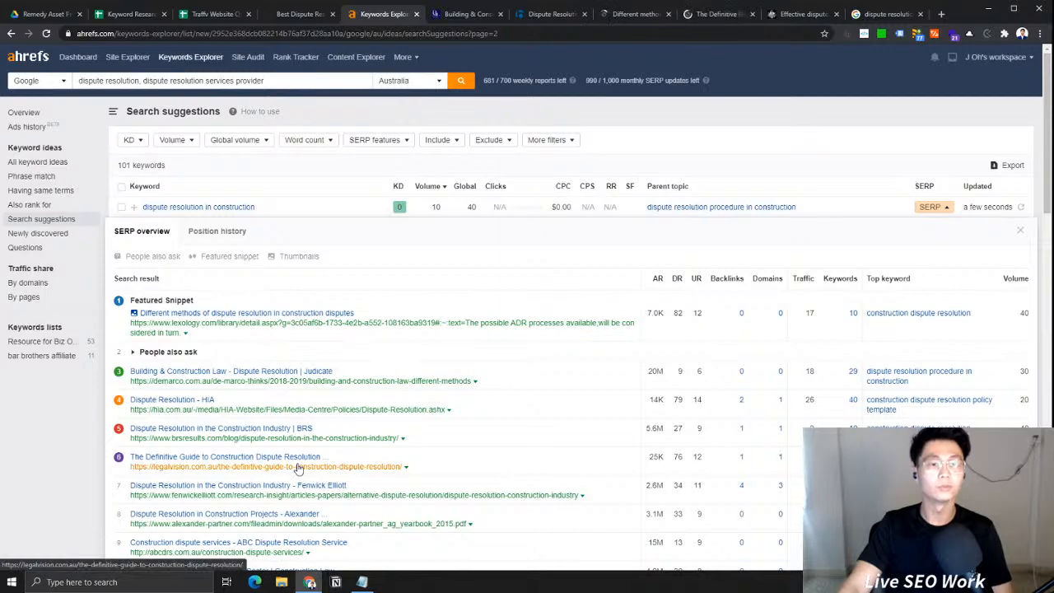
Review the De Marco article on methods of dispute resolution in construction disputes, then close it
click(467, 14)
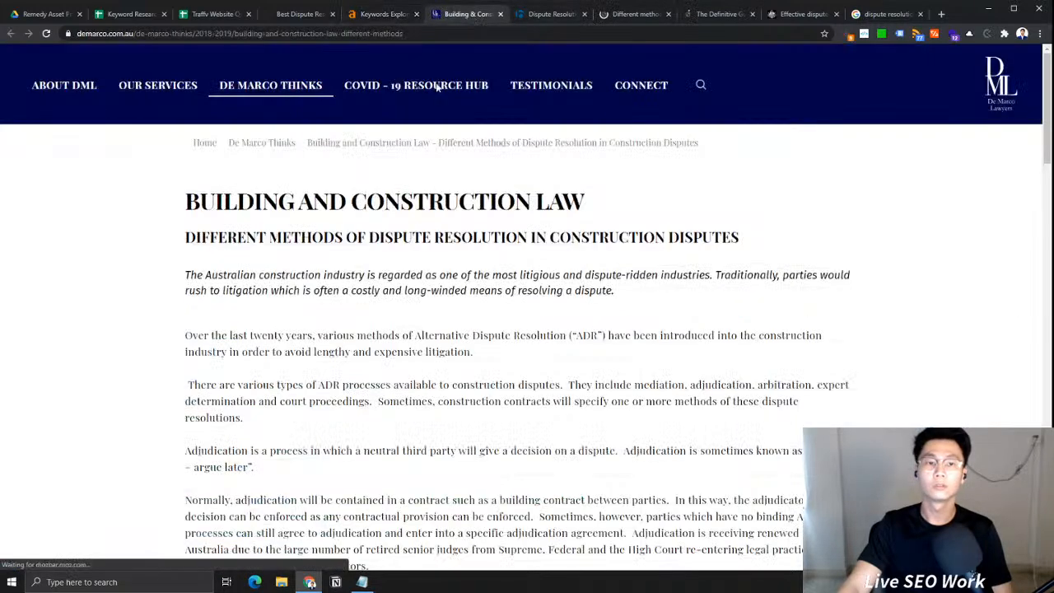
drag(254, 201, 546, 384)
click(546, 384)
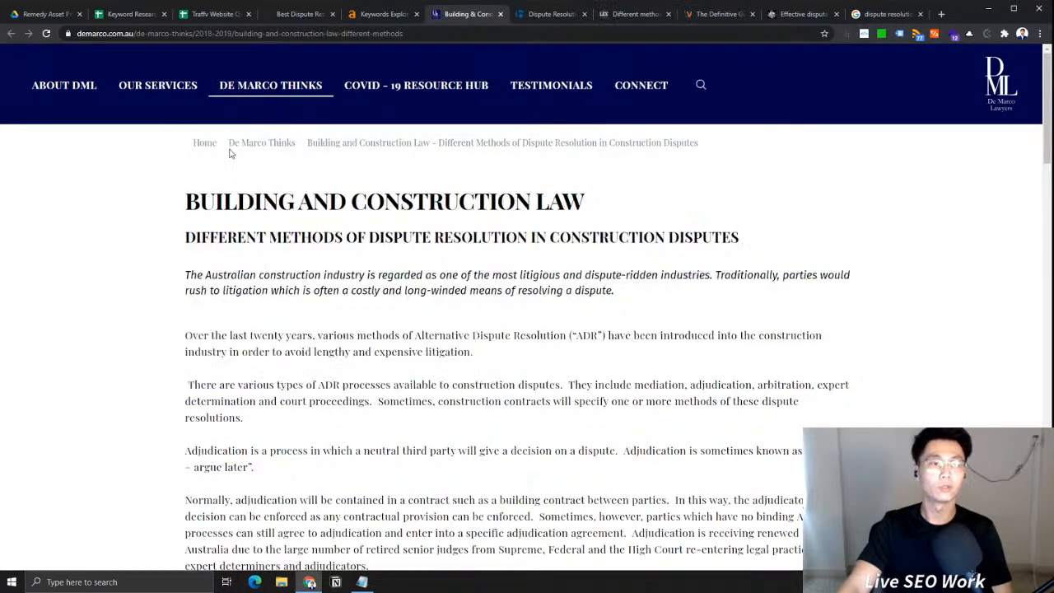
scroll(690, 401, down, 4)
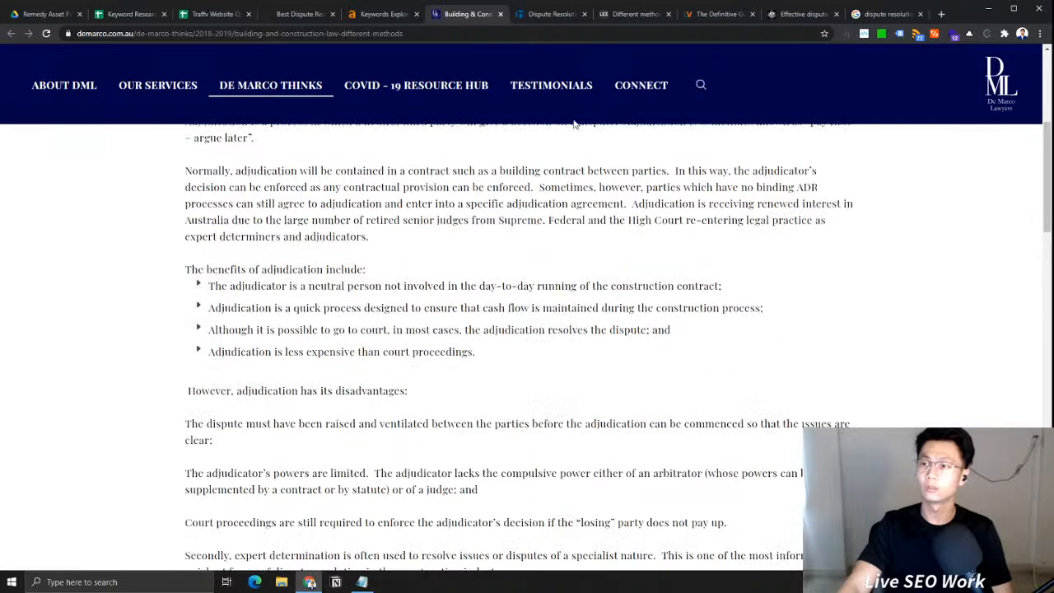
click(500, 14)
Skim the BRS article "Dispute Resolution in the Construction Industry" from start to end, then close it
click(263, 171)
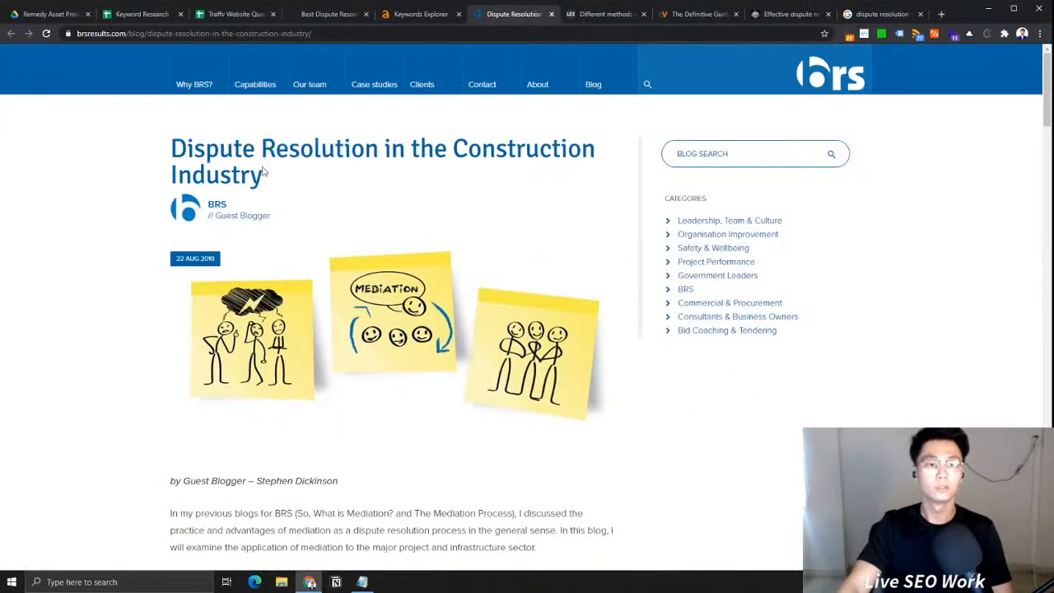
scroll(365, 325, down, 5)
drag(263, 261, 480, 547)
scroll(431, 376, down, 4)
click(486, 399)
scroll(492, 401, down, 15)
scroll(513, 404, down, 5)
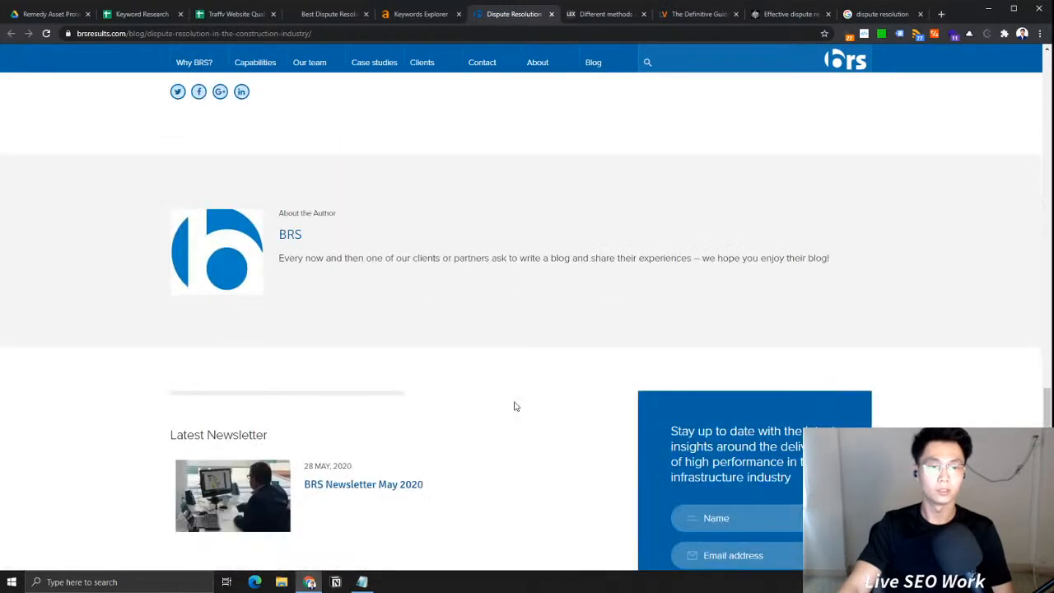
scroll(527, 325, down, 5)
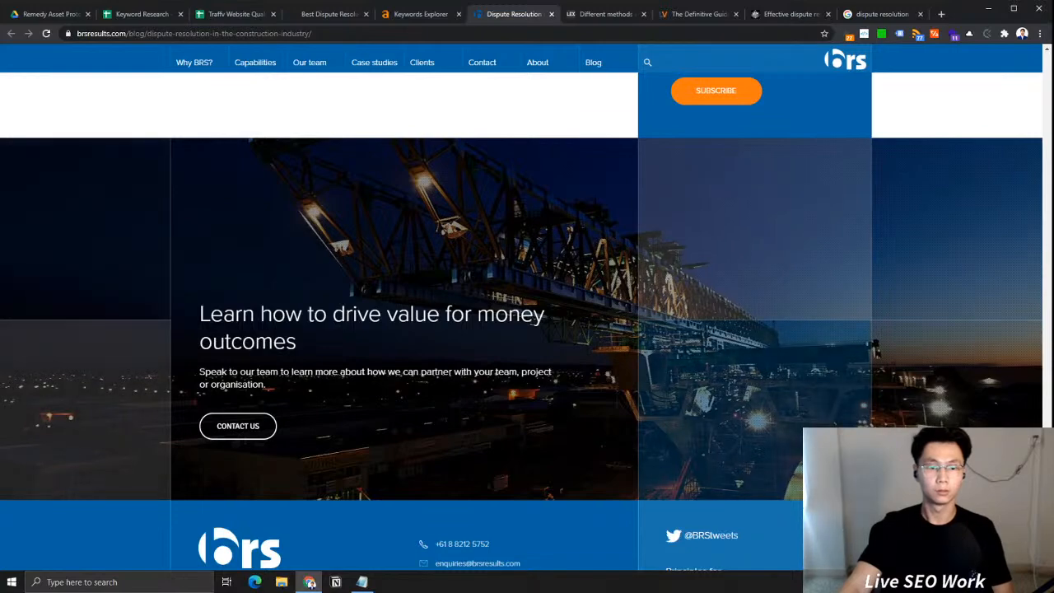
scroll(527, 324, down, 3)
drag(1047, 527, 1047, 82)
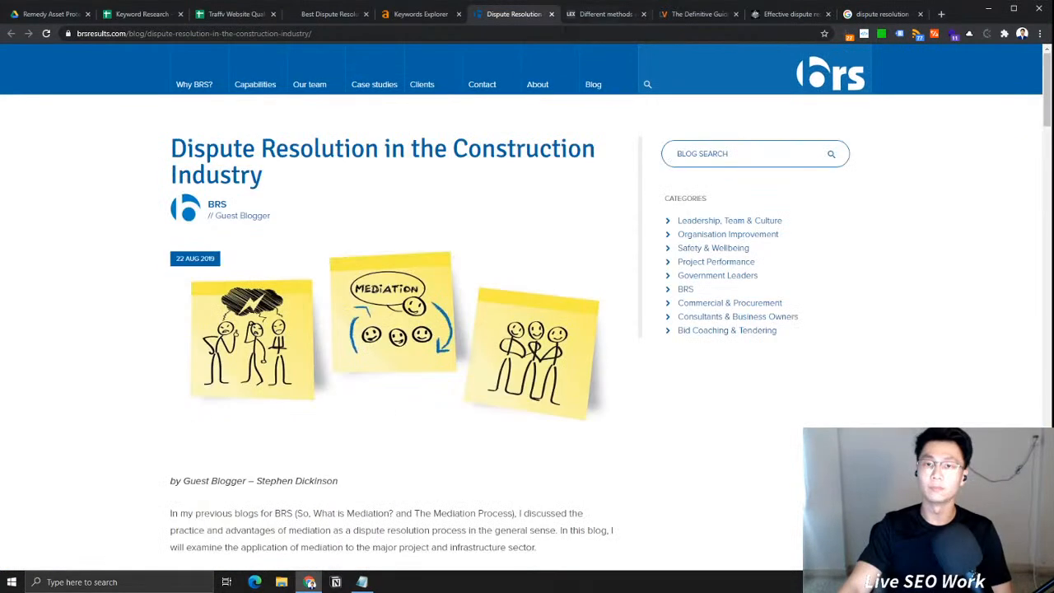
click(552, 15)
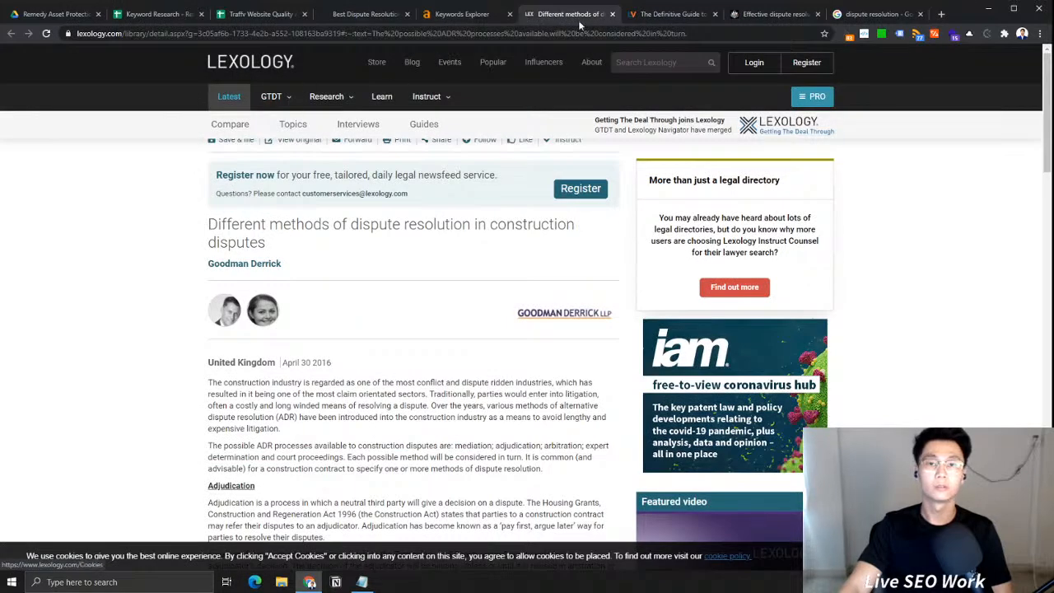
Close the Lexology, LegalVision and Fair Work dispute resolution articles and return to the Ahrefs search suggestions
click(612, 14)
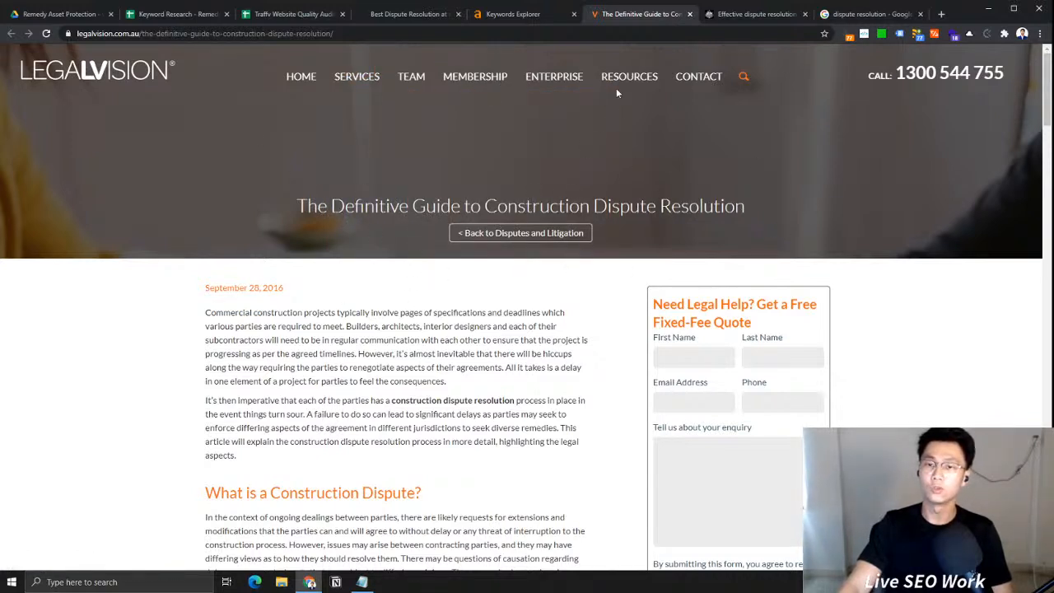
click(690, 14)
click(668, 14)
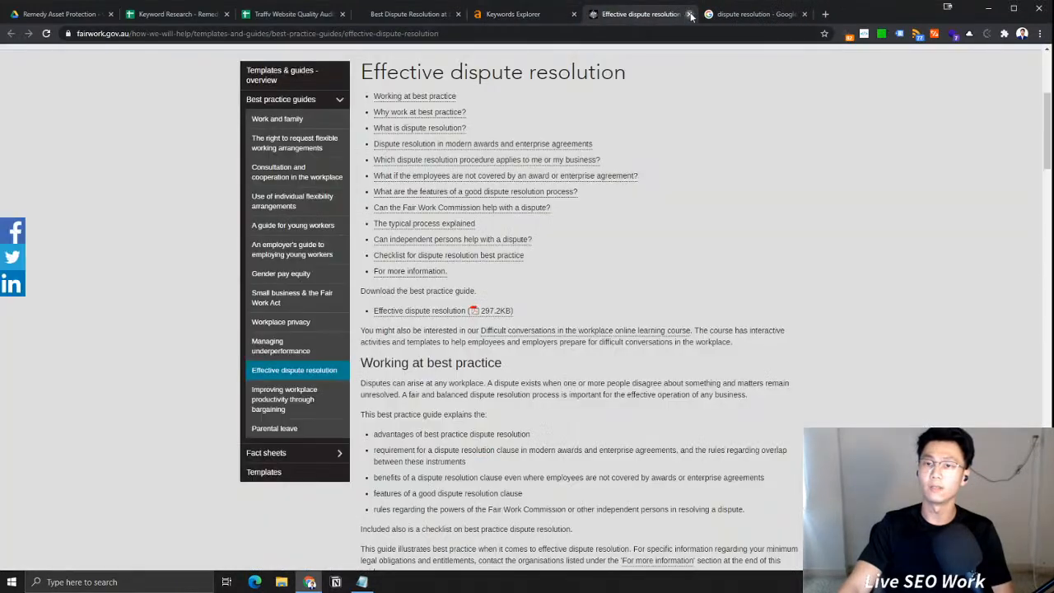
click(689, 14)
click(537, 14)
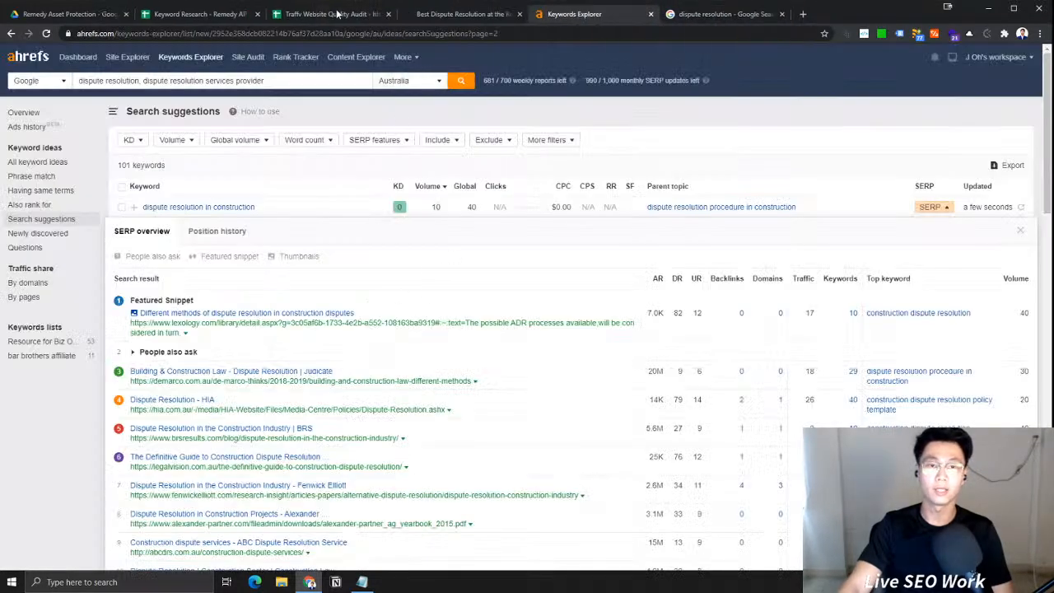
click(457, 14)
click(575, 23)
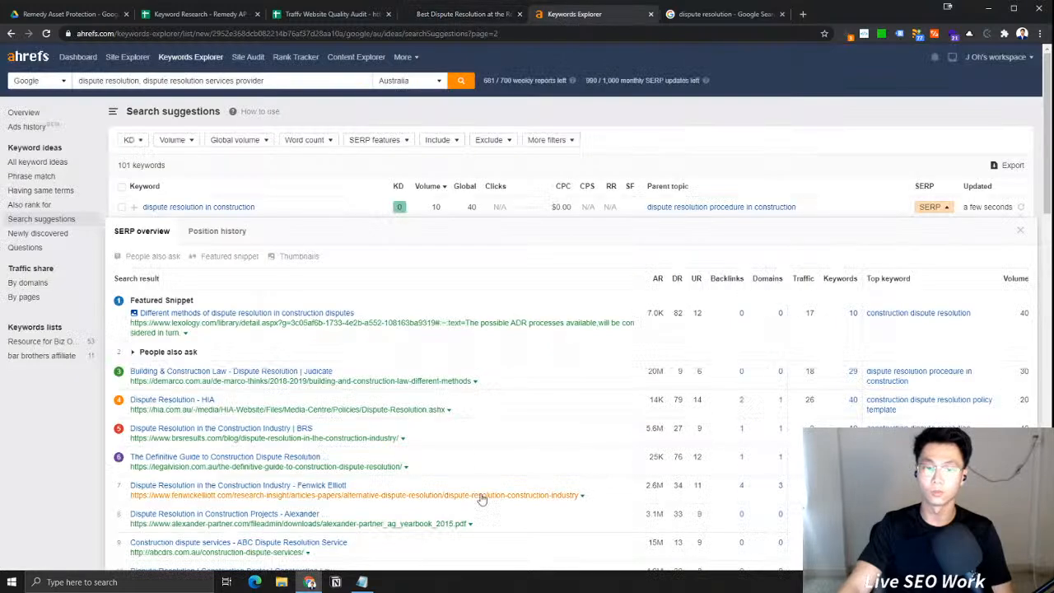
Add "dispute resolution construction" to the seed keywords under the DISPUTE RESOLUTION heading in Notepad
click(362, 582)
click(495, 195)
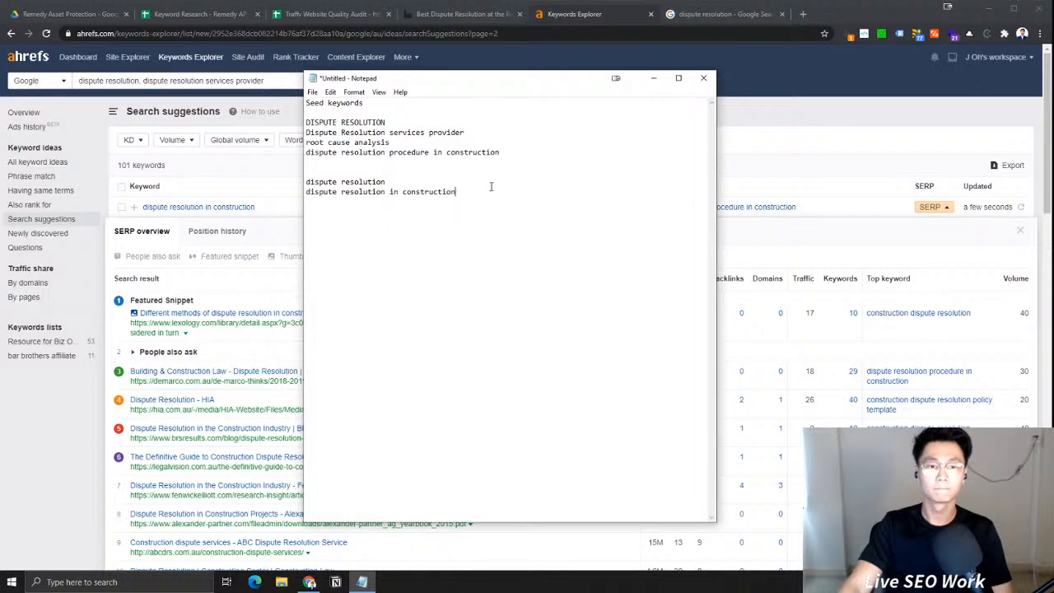
drag(458, 192, 403, 194)
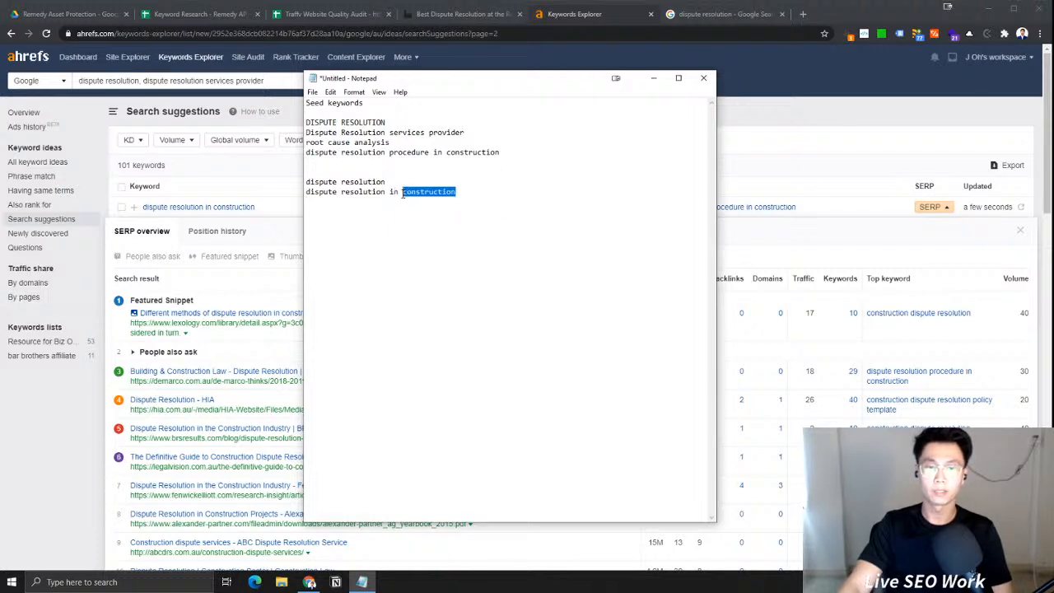
drag(308, 191, 361, 191)
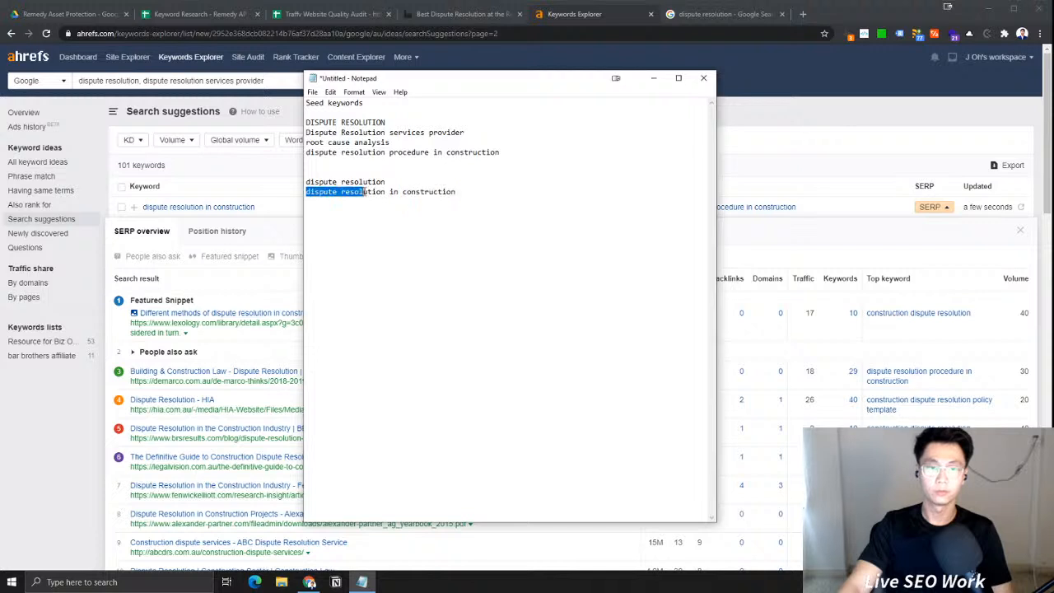
drag(492, 193, 404, 192)
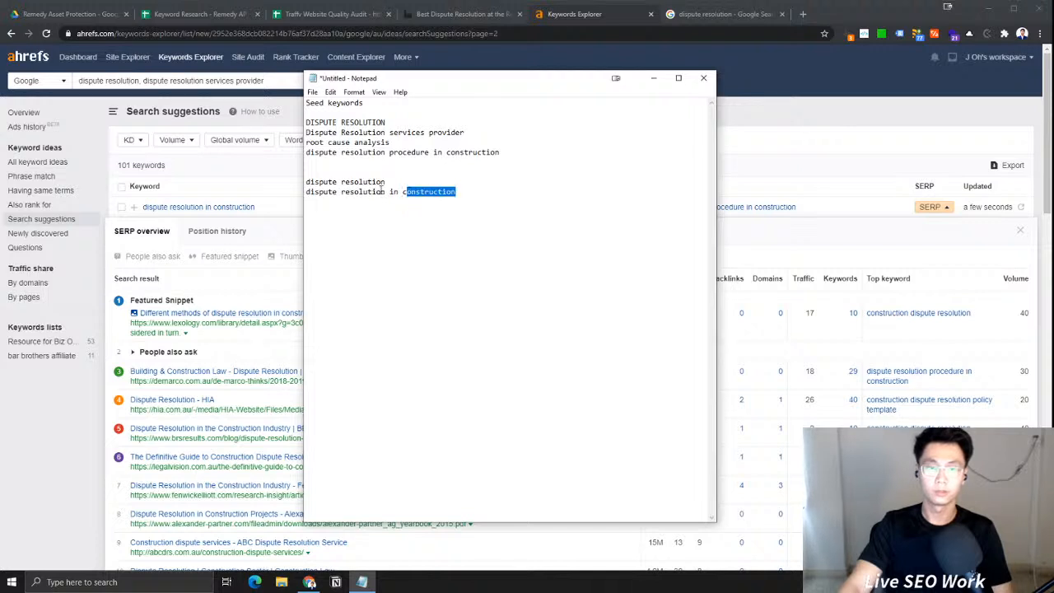
drag(307, 190, 385, 195)
key(ctrl+c)
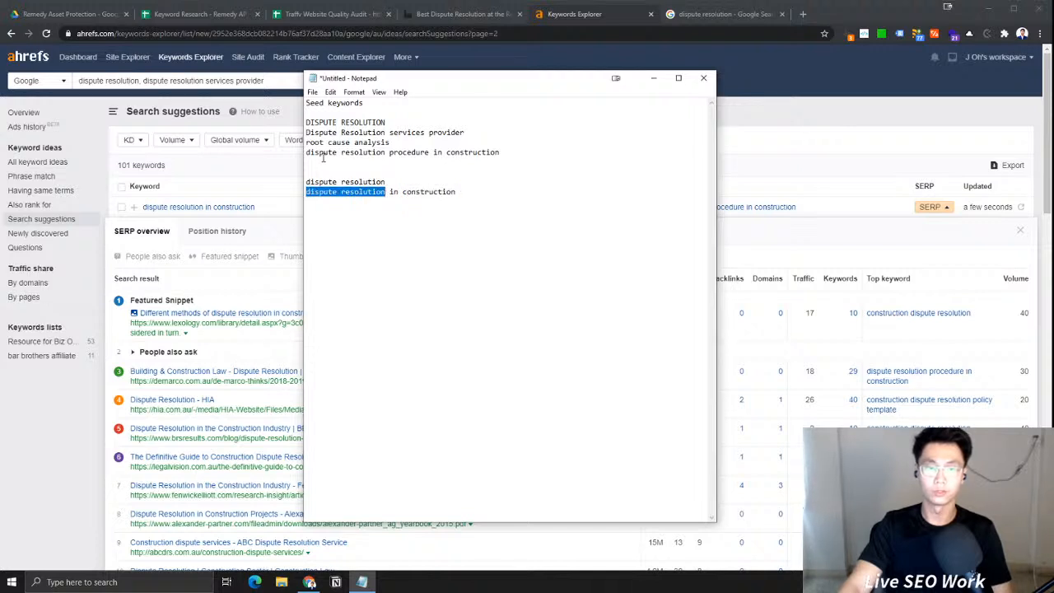
click(323, 160)
key(ctrl+v)
double_click(448, 191)
click(424, 167)
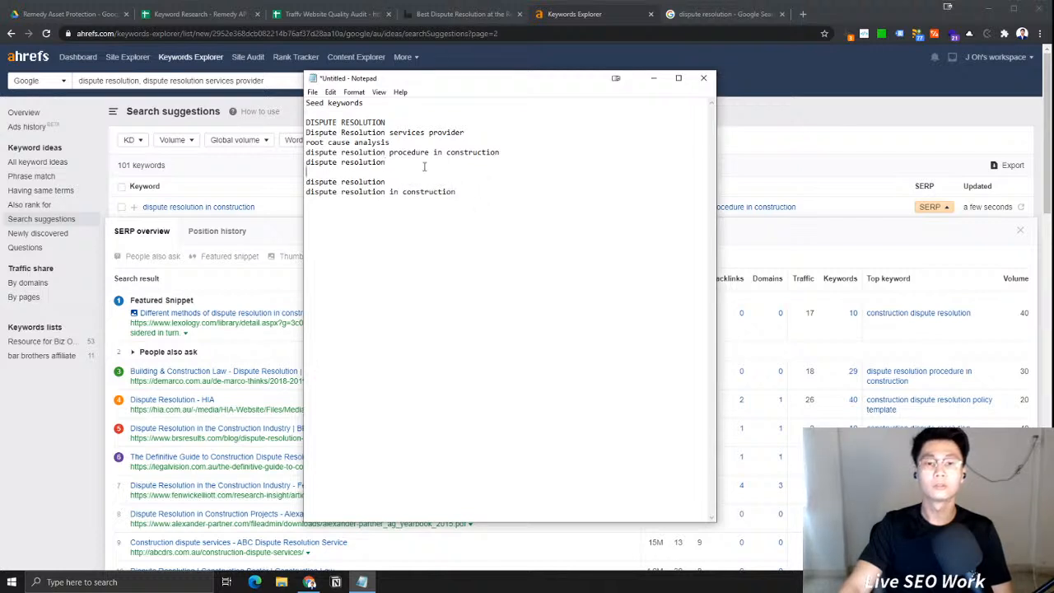
text(construction)
drag(480, 191, 214, 203)
Collapse the SERP overview and examine the remaining search suggestions through the third page for relevant keywords
click(868, 192)
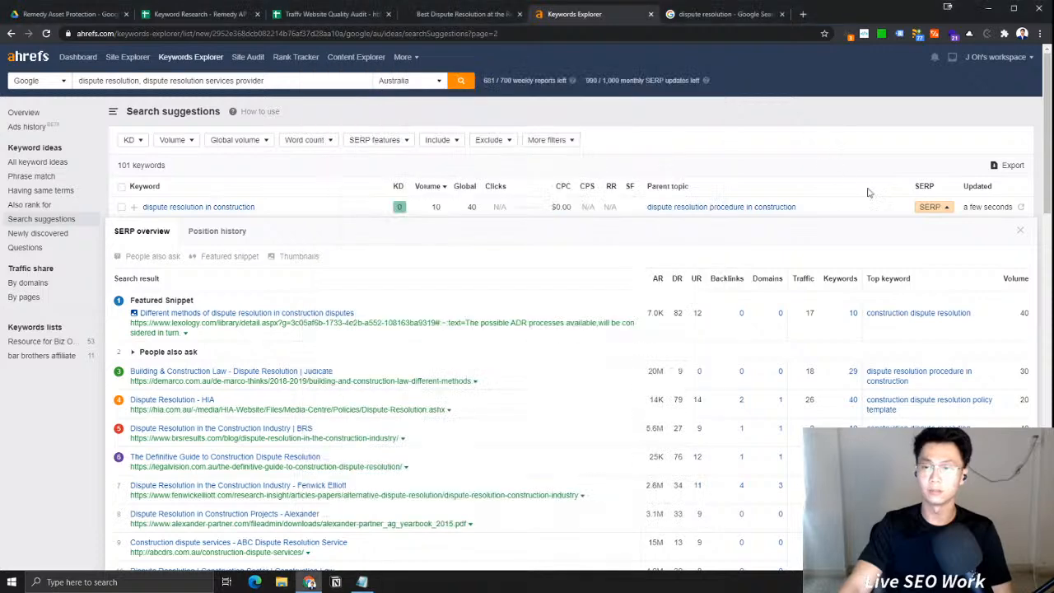
click(935, 212)
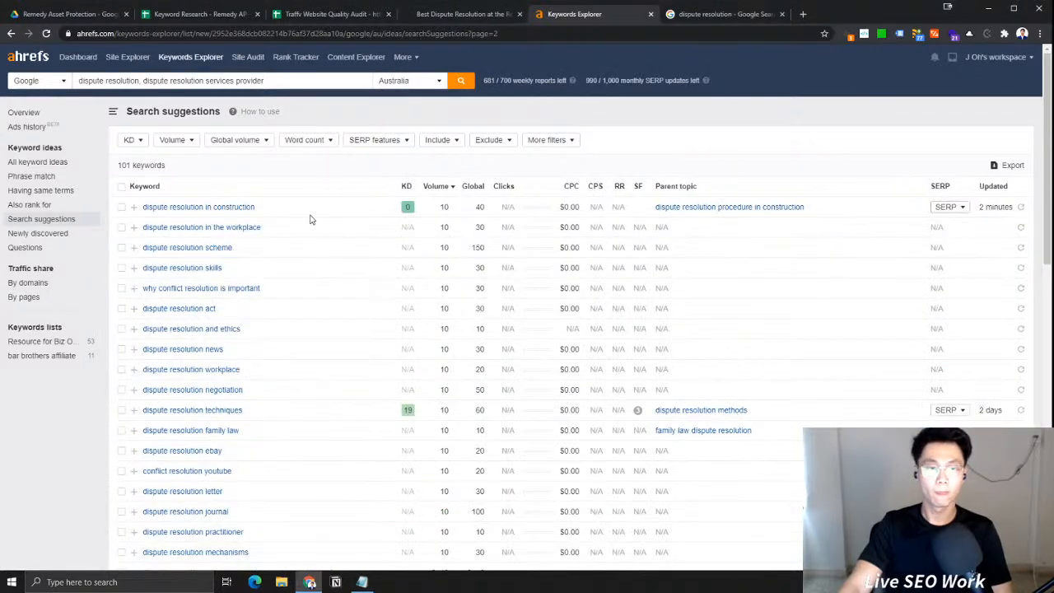
drag(277, 289, 159, 289)
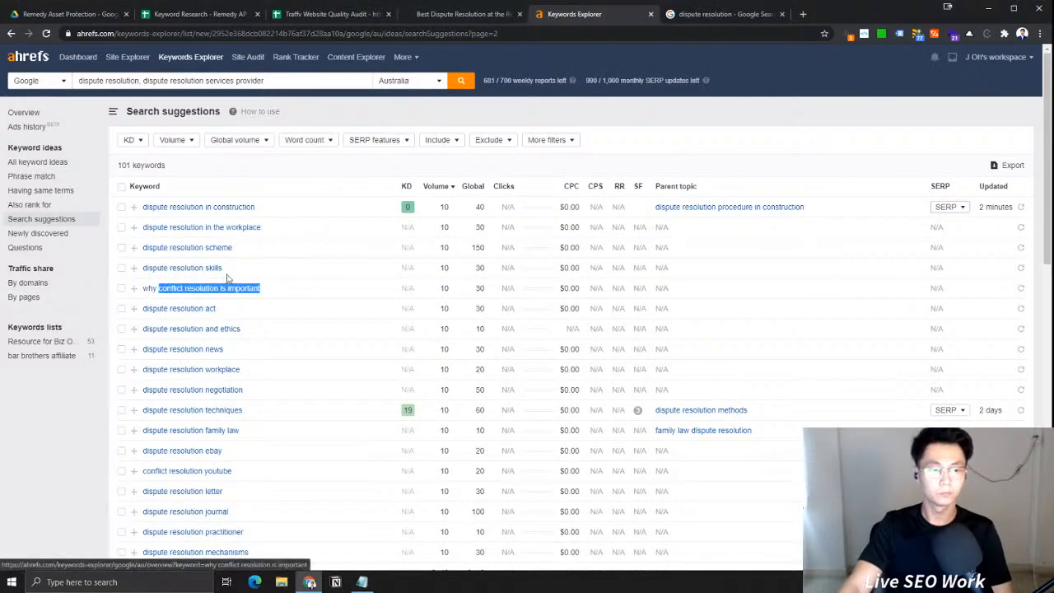
drag(306, 329, 171, 328)
drag(284, 373, 167, 371)
drag(313, 392, 123, 397)
scroll(337, 371, down, 1)
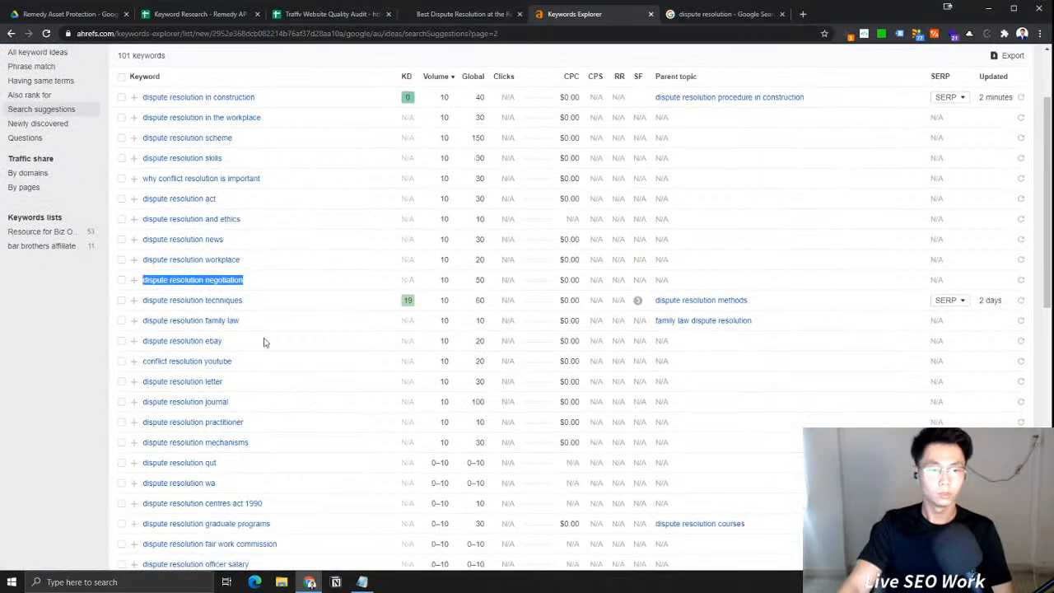
scroll(269, 363, down, 2)
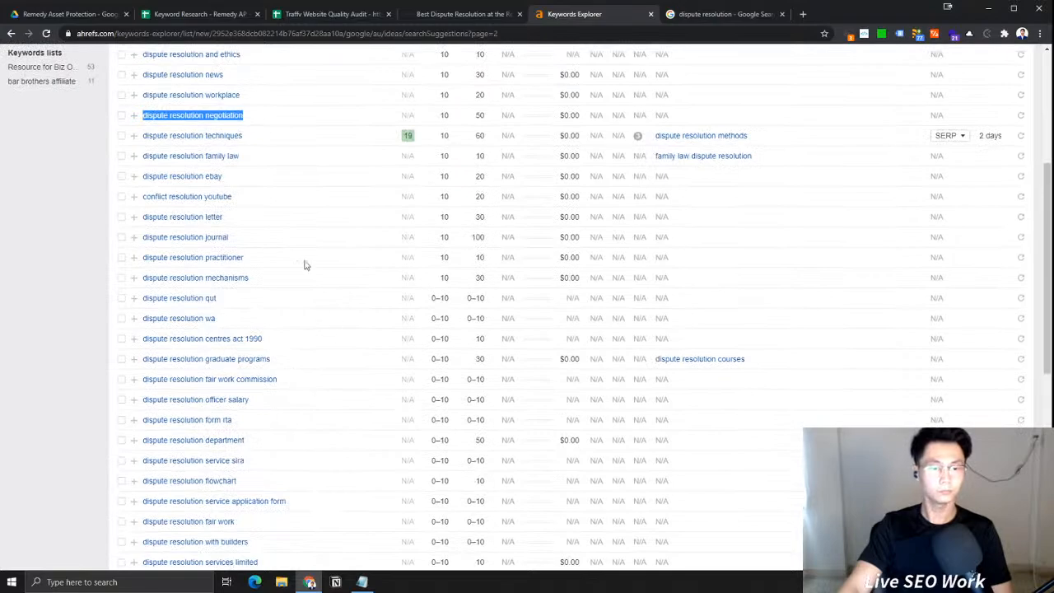
scroll(335, 311, down, 3)
scroll(228, 336, down, 1)
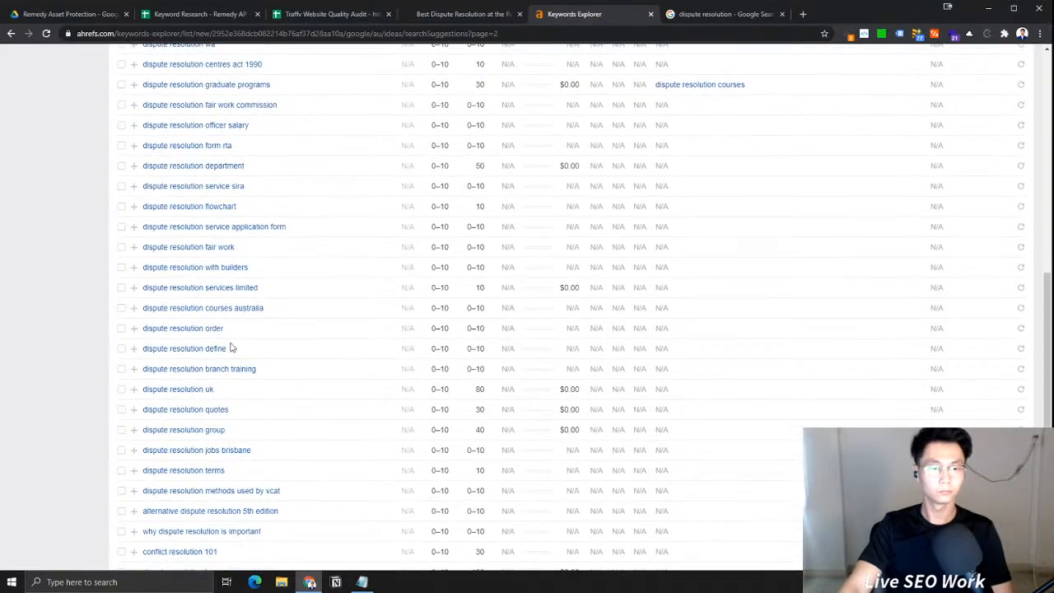
scroll(228, 336, down, 2)
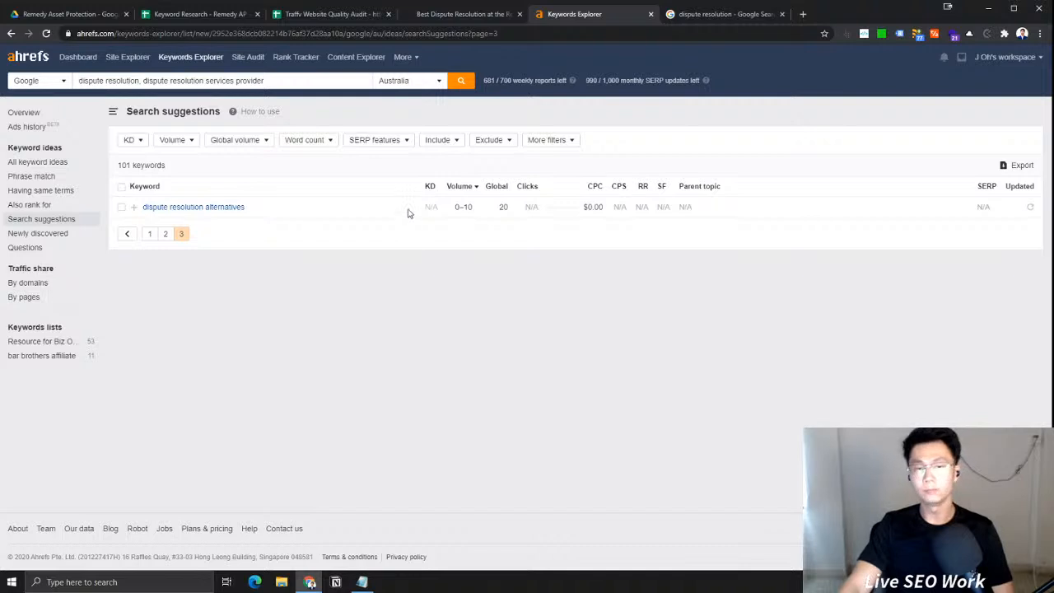
Check the difficulty of "dispute resolution" on the first suggestions page, then revisit the Remedy dispute resolution page and its audit sheet row
click(151, 235)
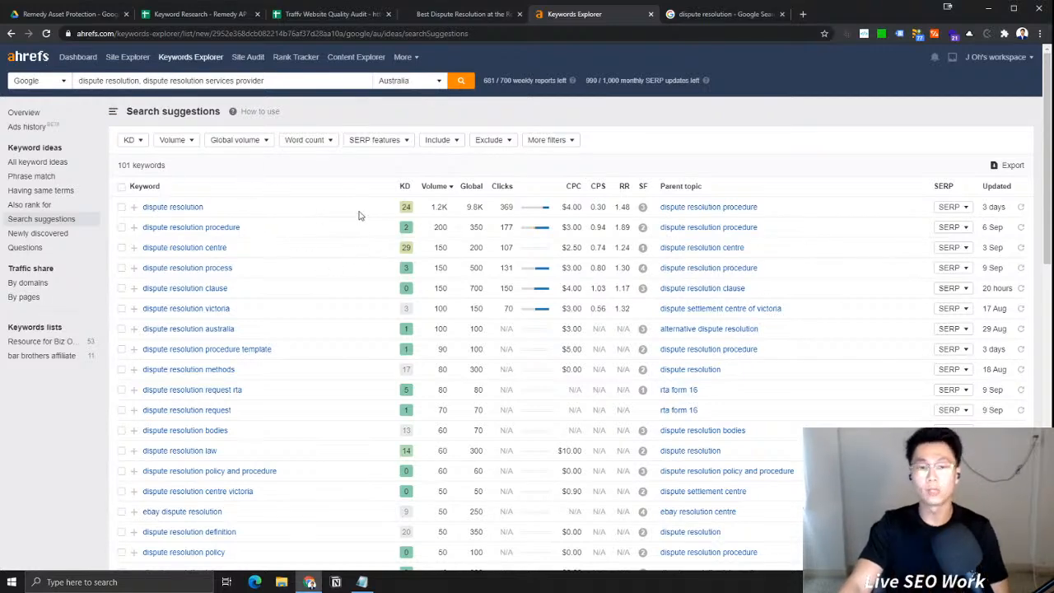
double_click(406, 207)
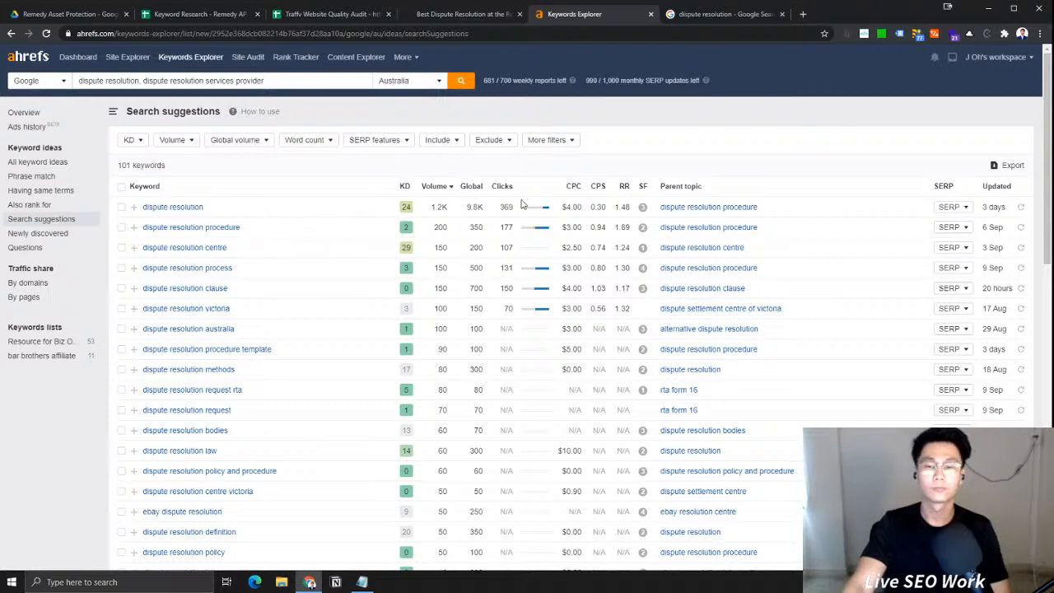
click(716, 14)
click(576, 14)
click(461, 14)
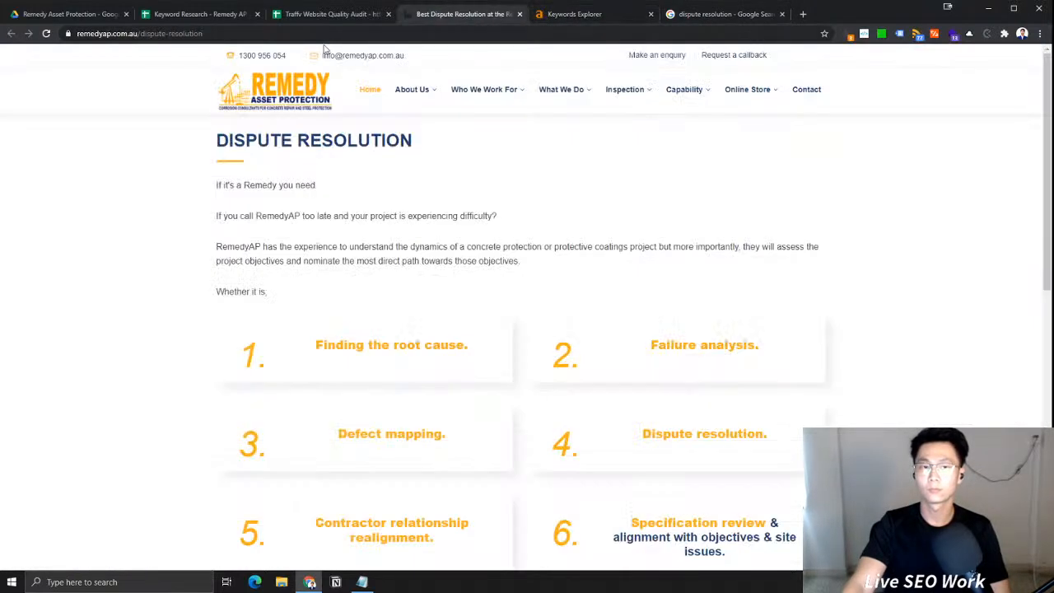
click(330, 14)
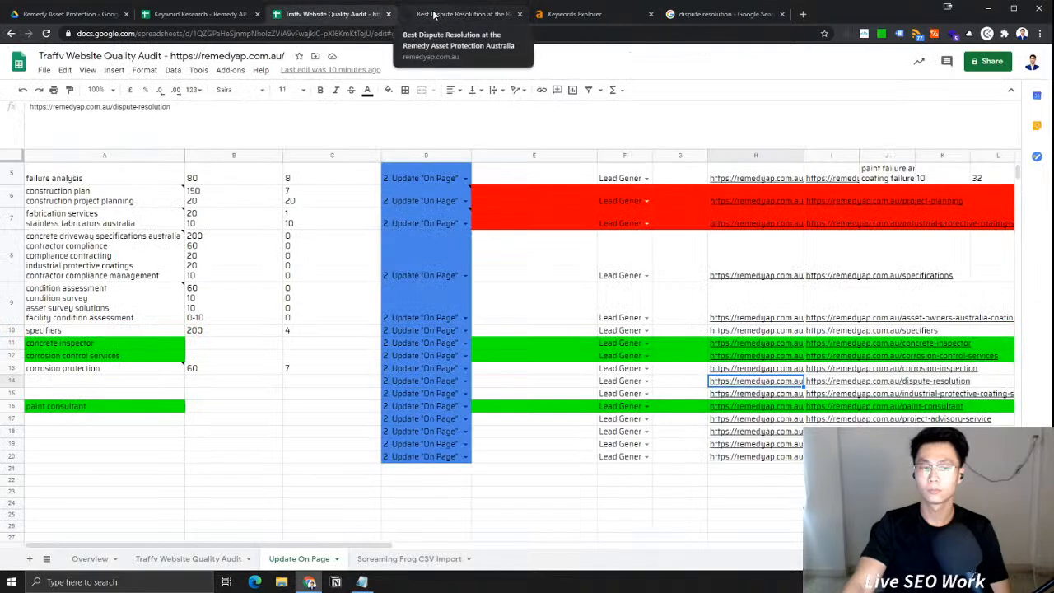
click(433, 14)
key(alt+Tab)
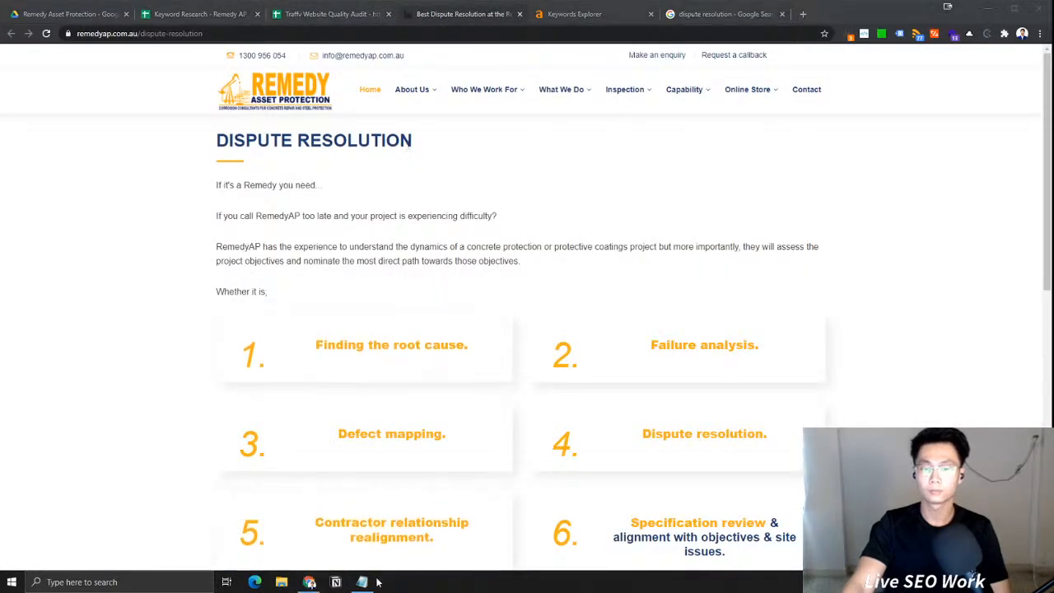
click(203, 191)
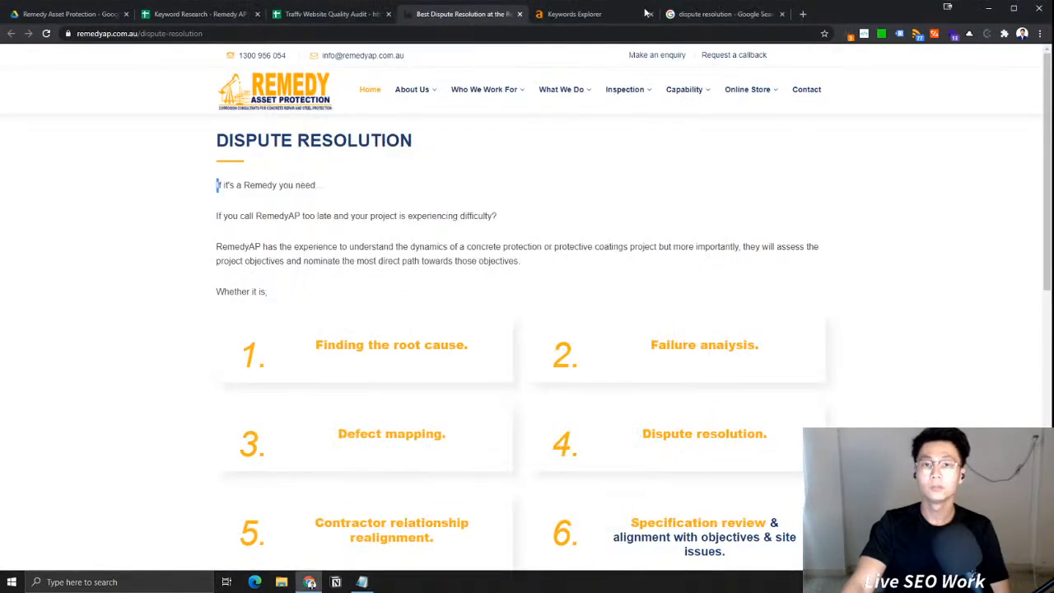
Run a new Keywords Explorer search for "root cause analysis", "dispute resolution procedure in construction" and "dispute resolution construction", copied from Notepad
click(589, 15)
click(198, 57)
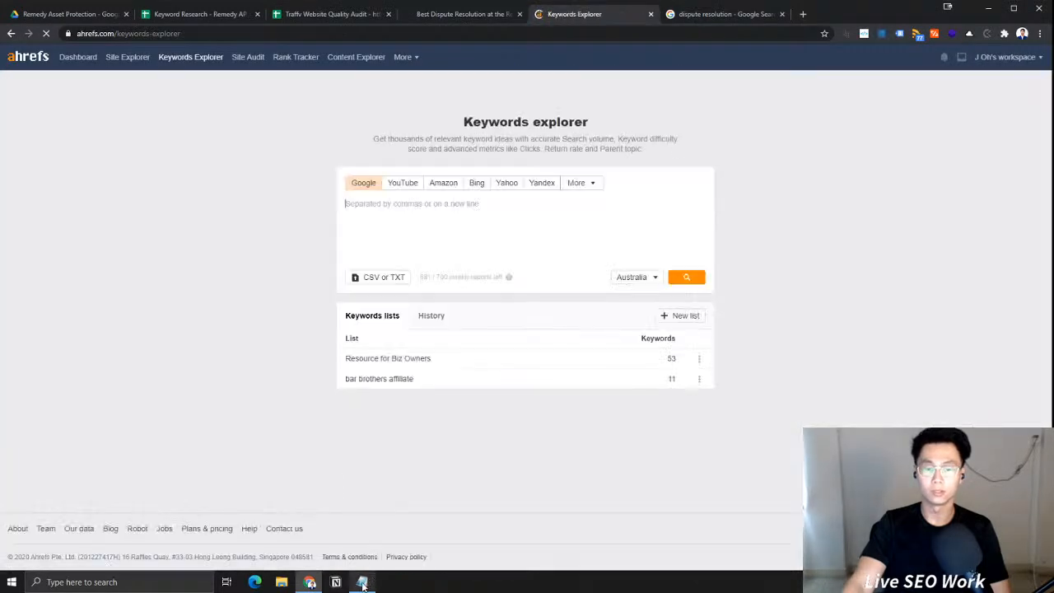
key(alt+Tab)
drag(444, 162, 306, 145)
key(ctrl+c)
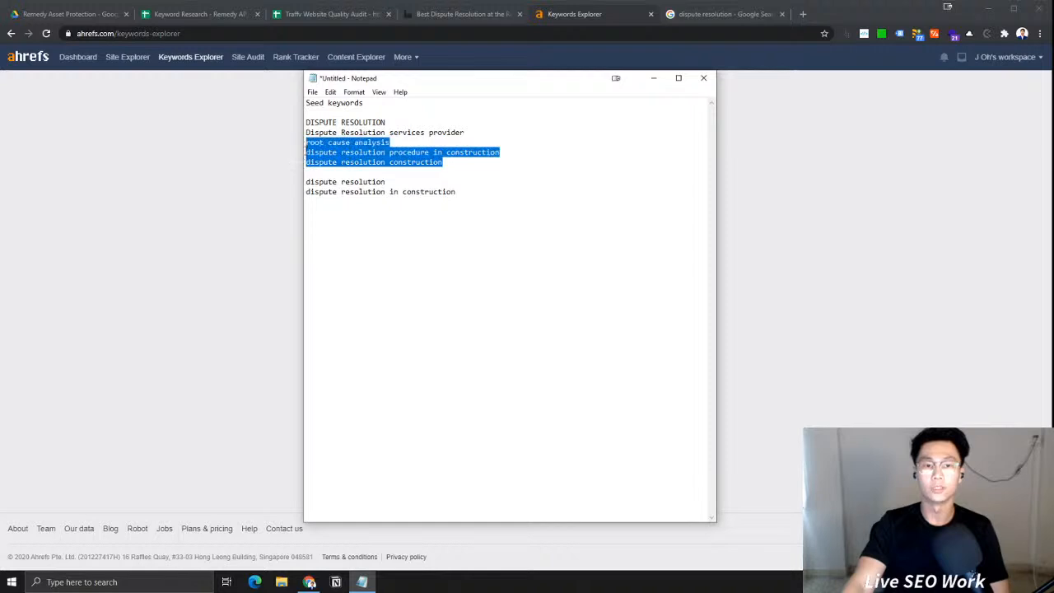
click(183, 177)
key(ctrl+v)
key(Return)
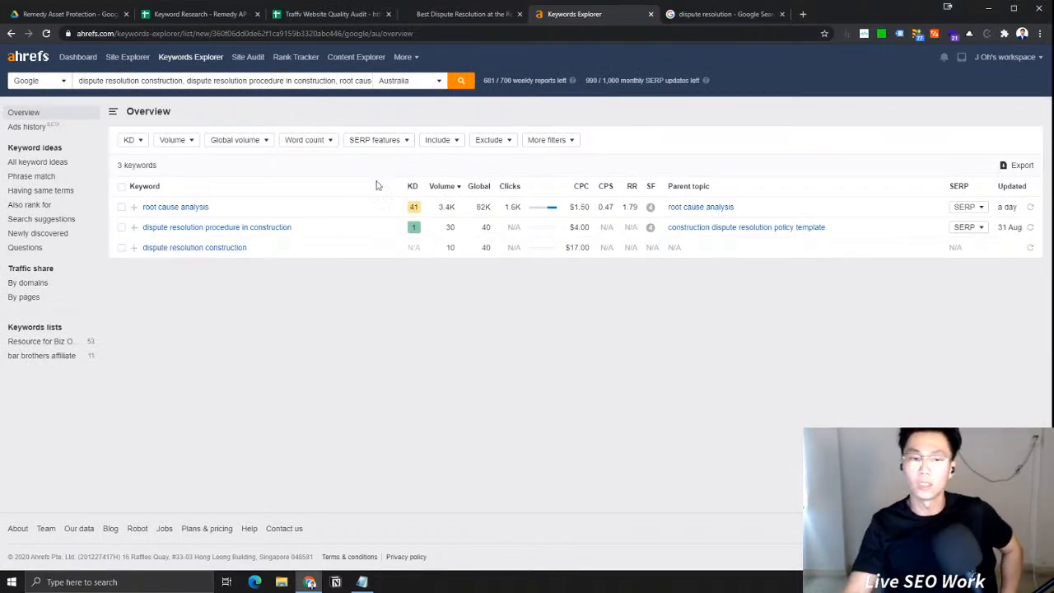
Examine the domain ratings and referring domains in the SERP overview for "root cause analysis", then collapse it
click(970, 209)
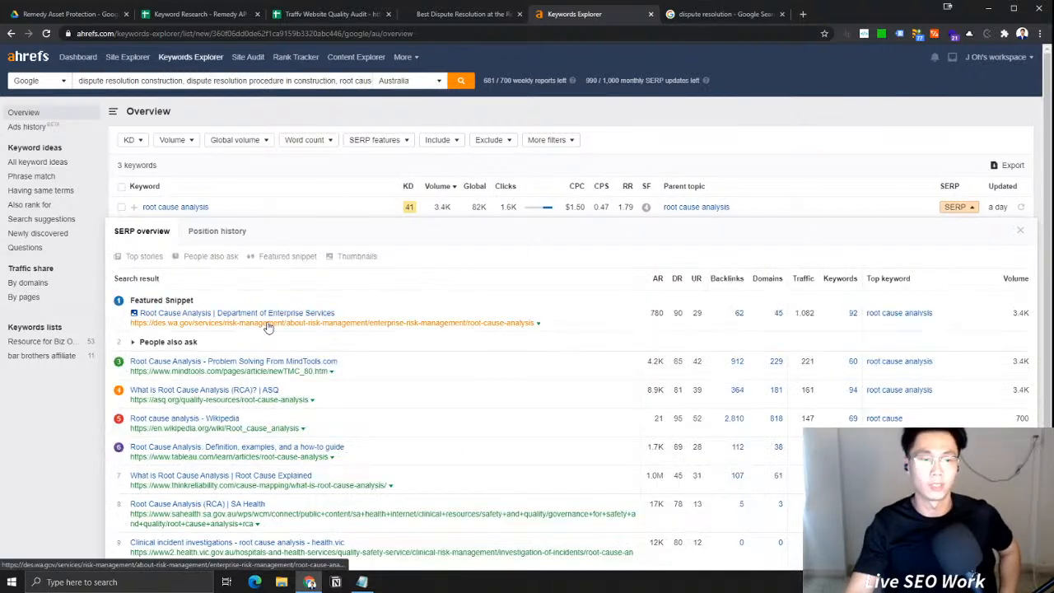
scroll(684, 334, down, 2)
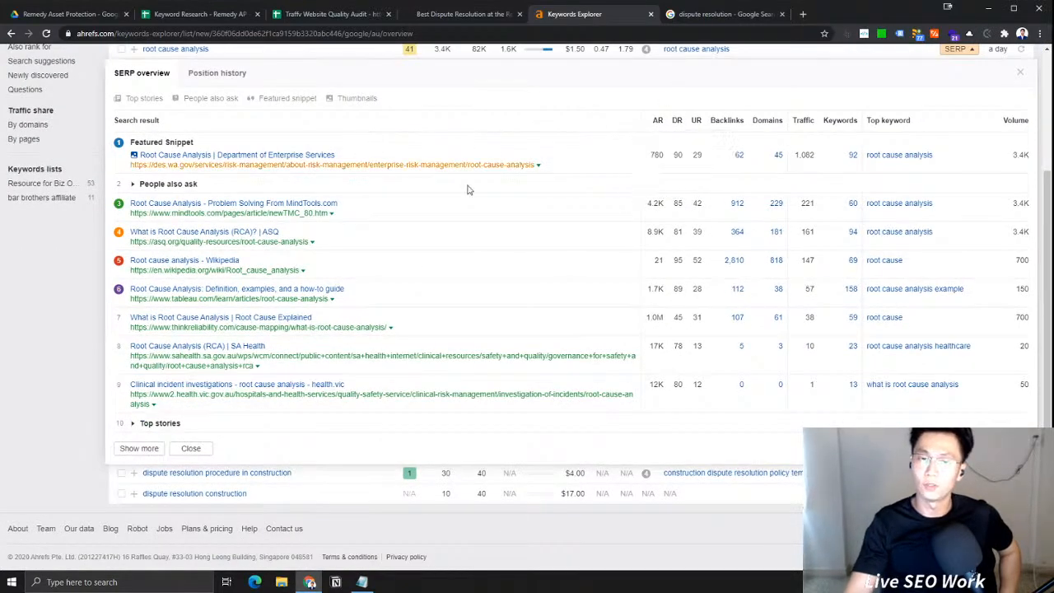
scroll(616, 223, up, 1)
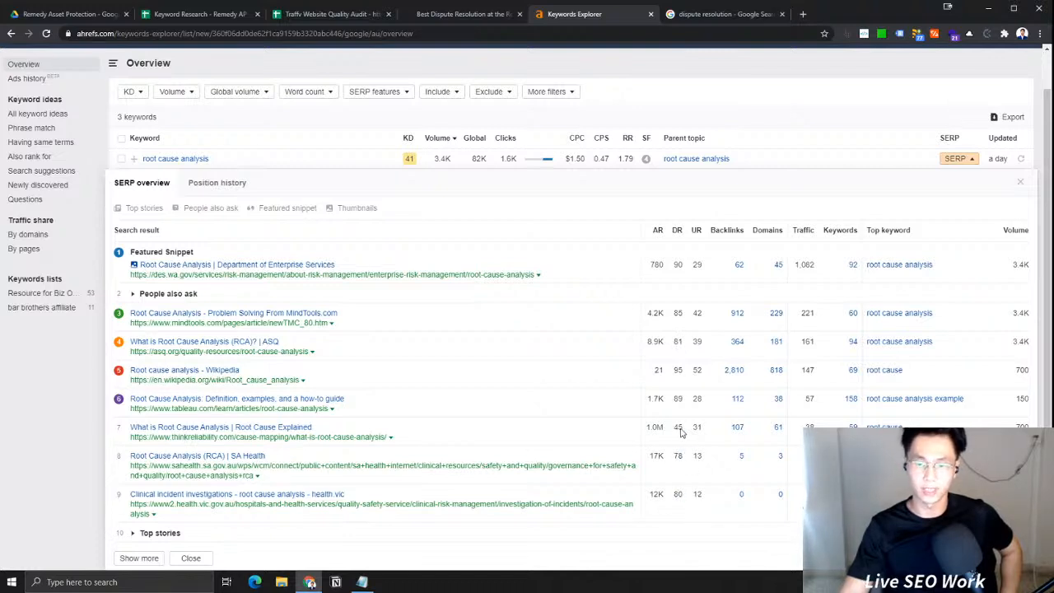
double_click(678, 398)
double_click(678, 370)
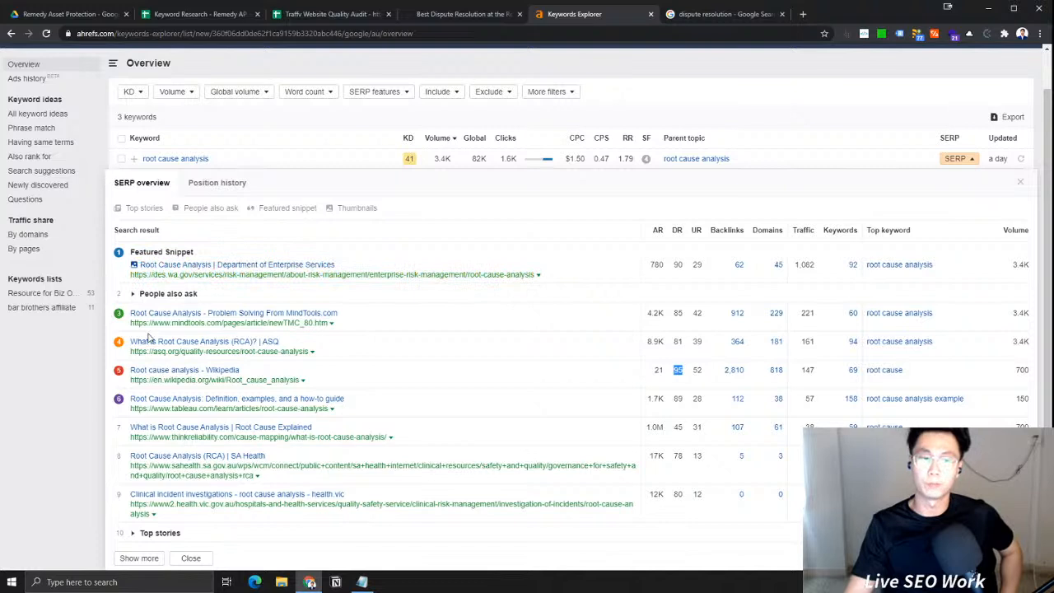
drag(786, 270, 755, 269)
drag(787, 317, 749, 321)
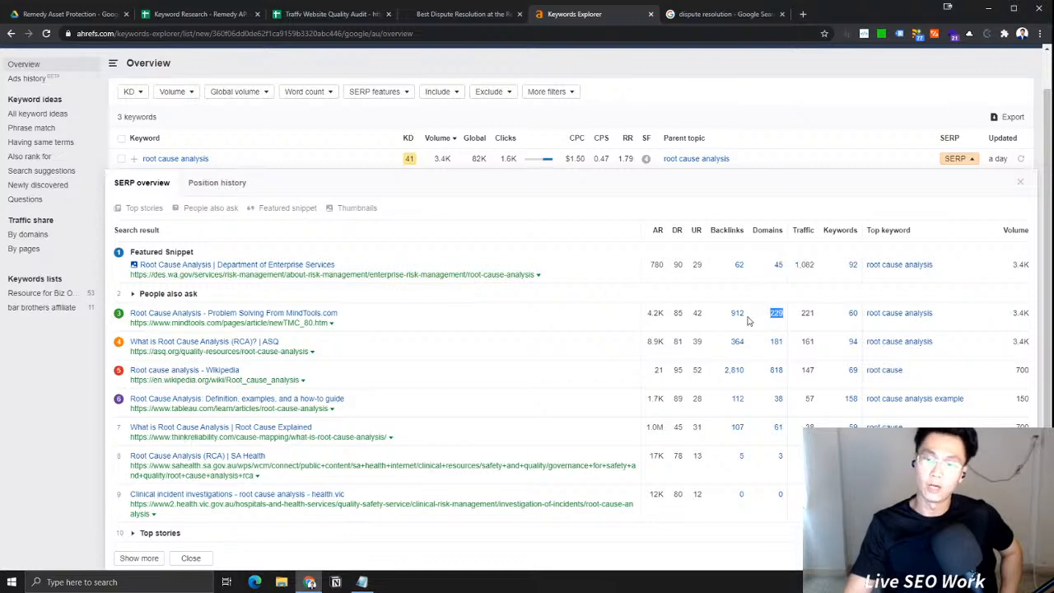
drag(793, 378, 756, 378)
drag(799, 438, 771, 439)
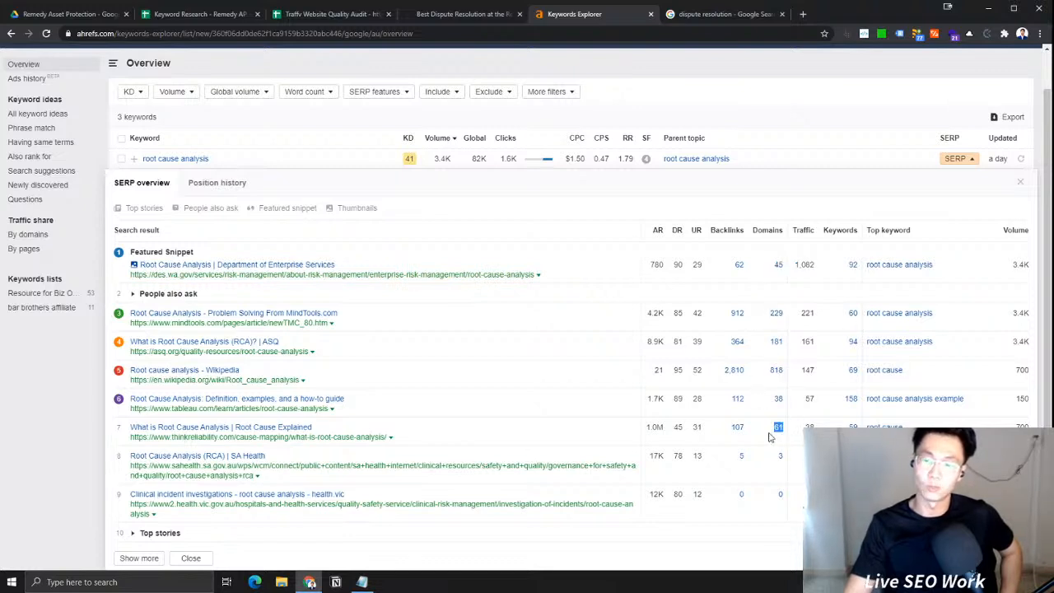
click(799, 408)
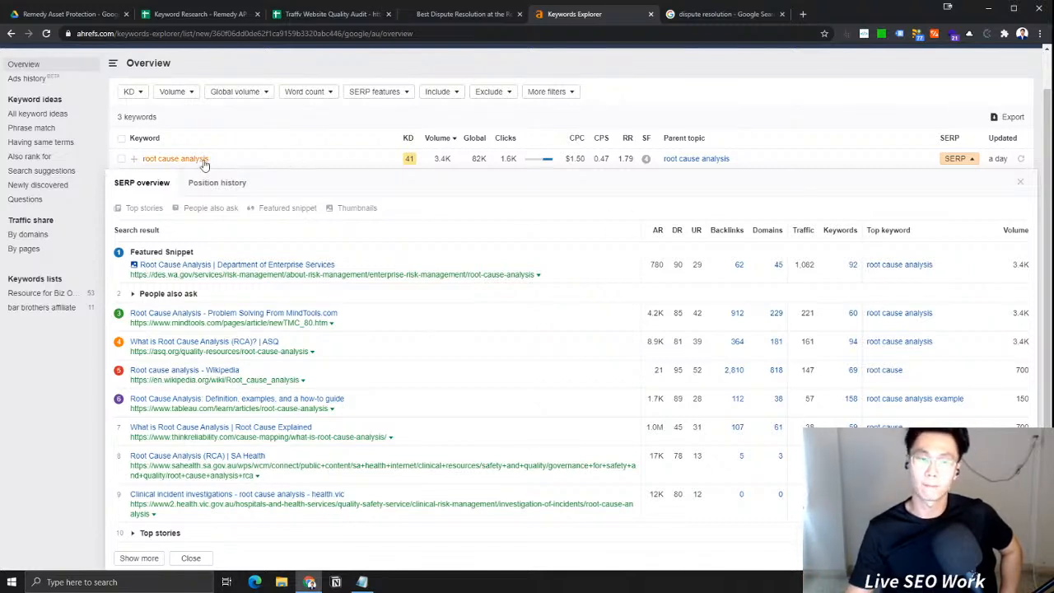
click(947, 159)
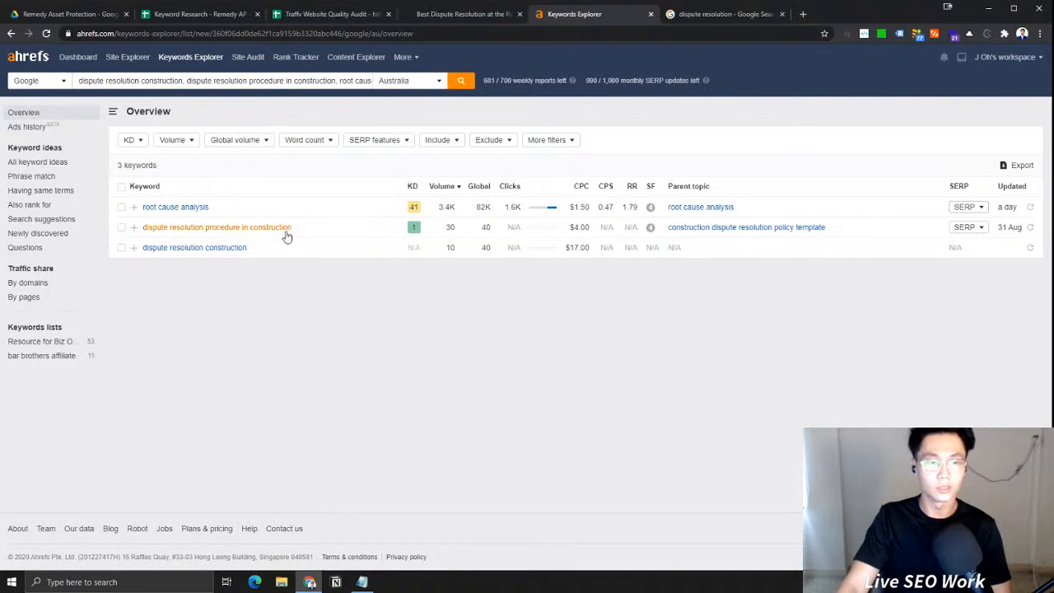
Copy "dispute resolution construction" from the keyword results onto a new line under "dispute resolution in construction" in Notepad
click(361, 580)
key(ctrl+v)
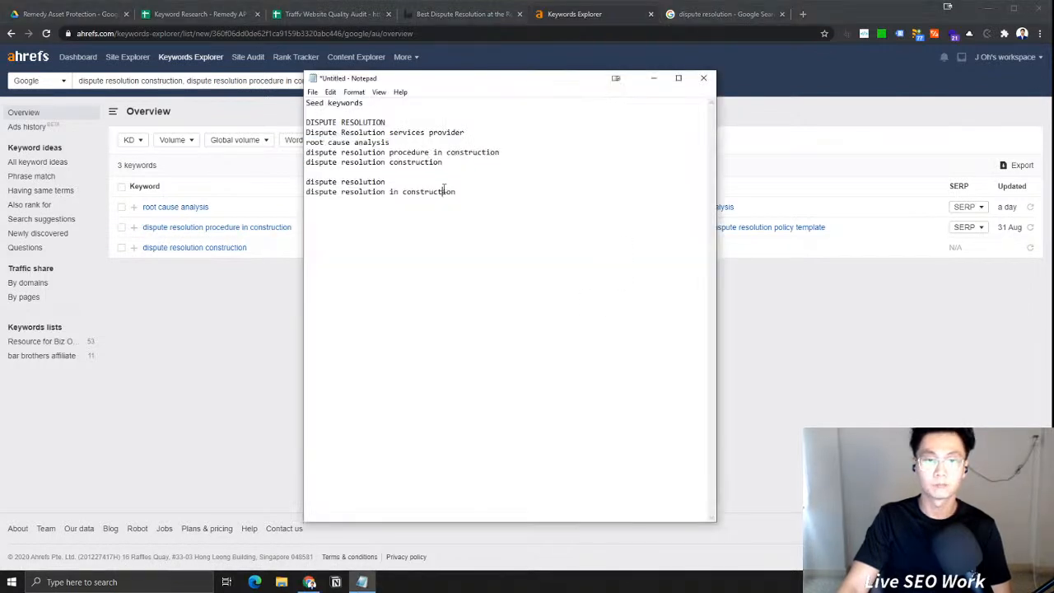
drag(382, 82, 690, 83)
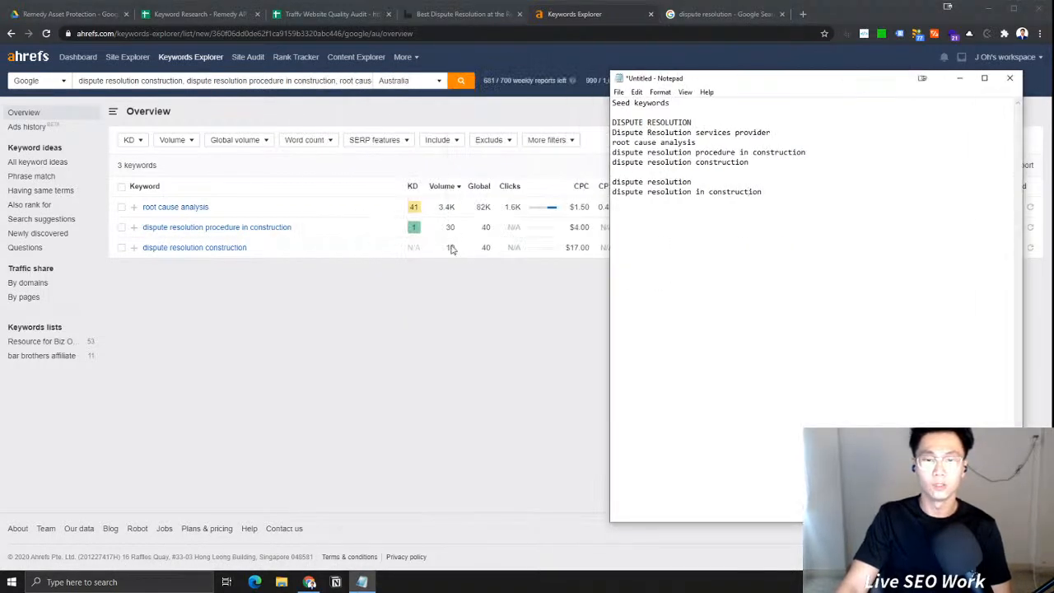
click(470, 270)
drag(273, 250, 144, 248)
key(ctrl+c)
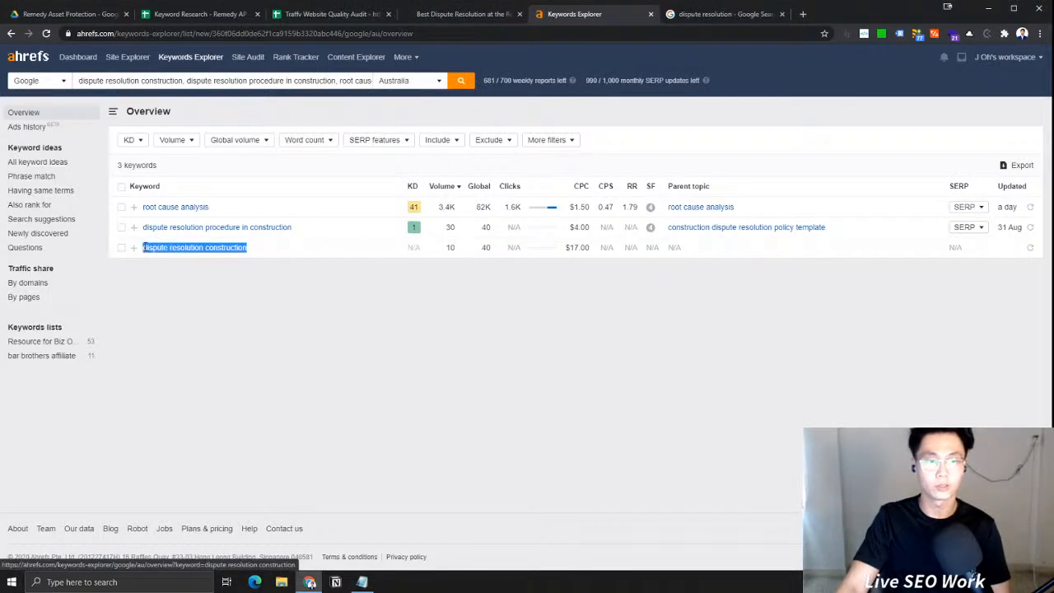
click(362, 581)
click(796, 200)
key(Return)
key(ctrl+v)
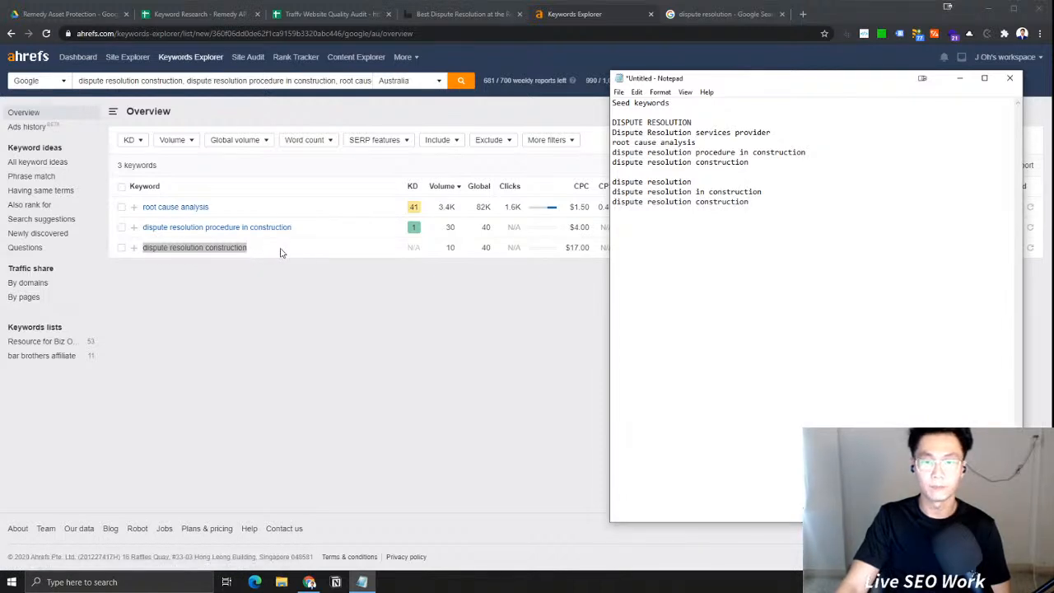
Check the search volume and cost per click of "dispute resolution construction" in the Keywords Explorer overview
click(318, 253)
double_click(452, 247)
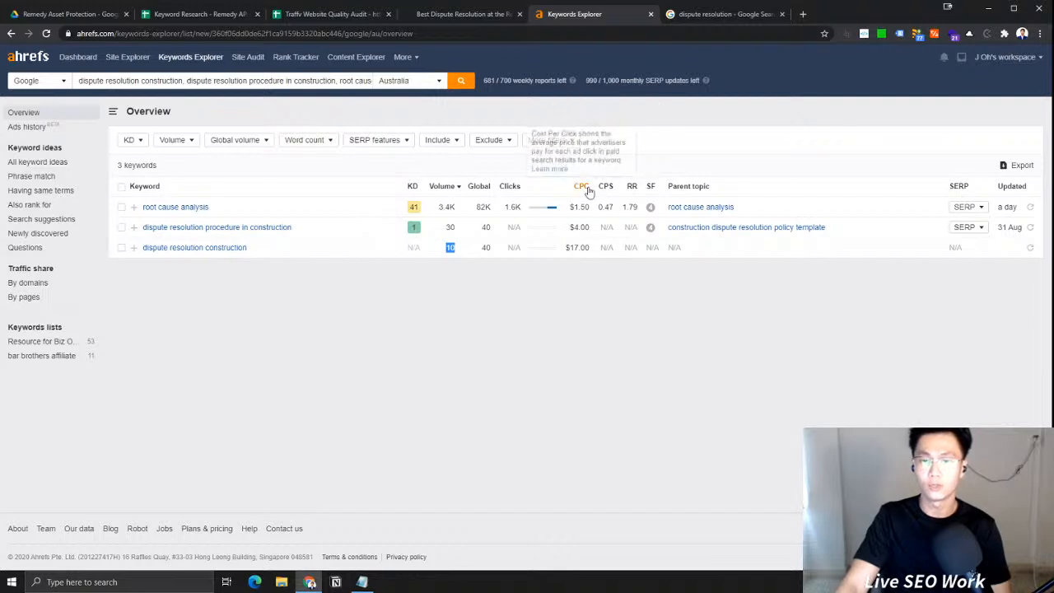
click(570, 250)
drag(570, 249, 587, 251)
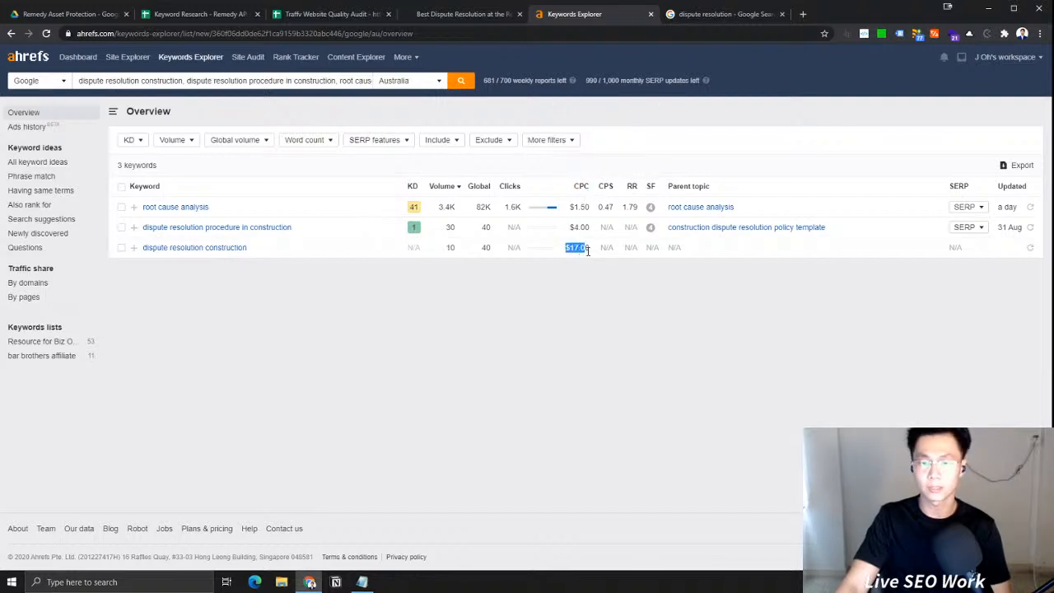
click(591, 256)
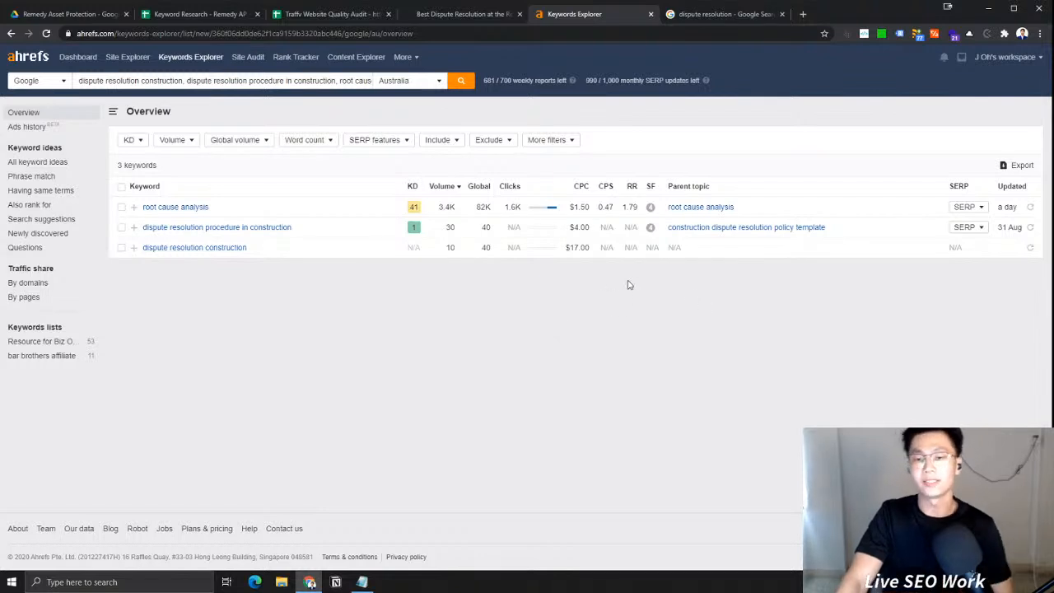
drag(592, 251, 569, 246)
click(568, 247)
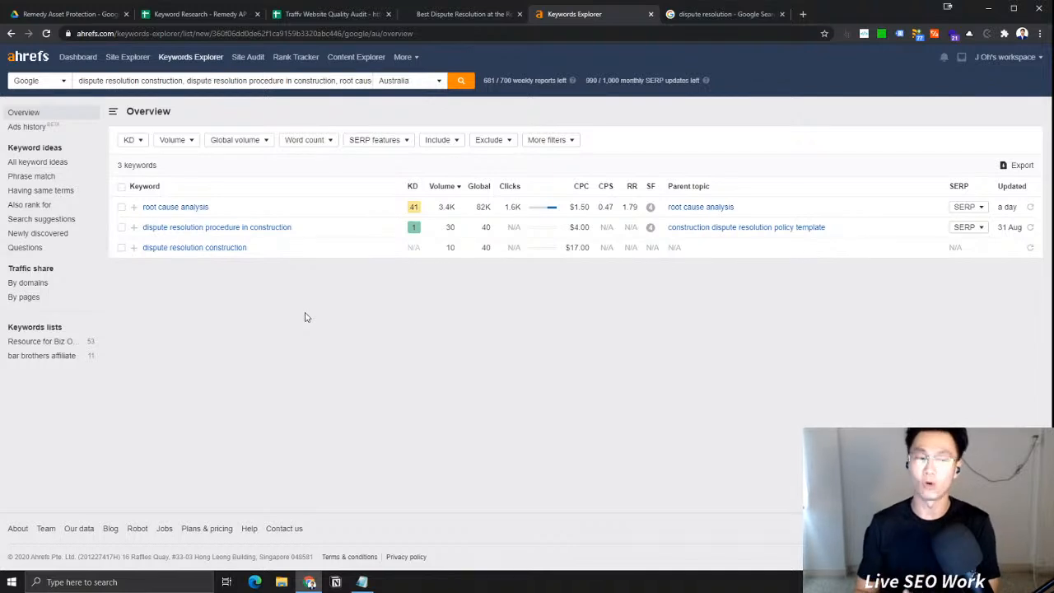
mouse_move(584, 189)
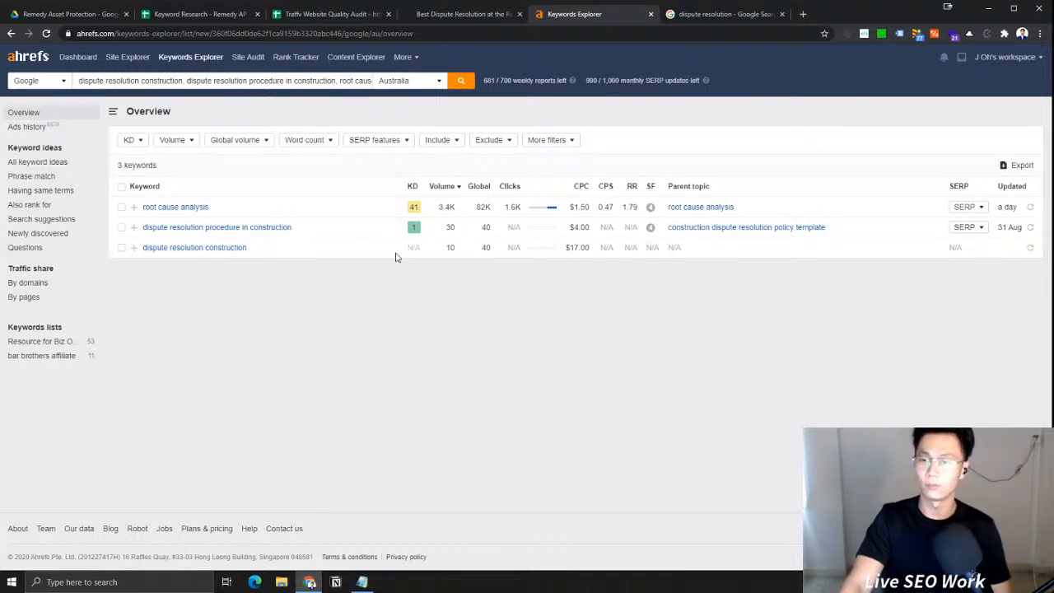
Recheck the Notepad keyword list, then open the search suggestions for the three searched keywords
drag(264, 249, 136, 263)
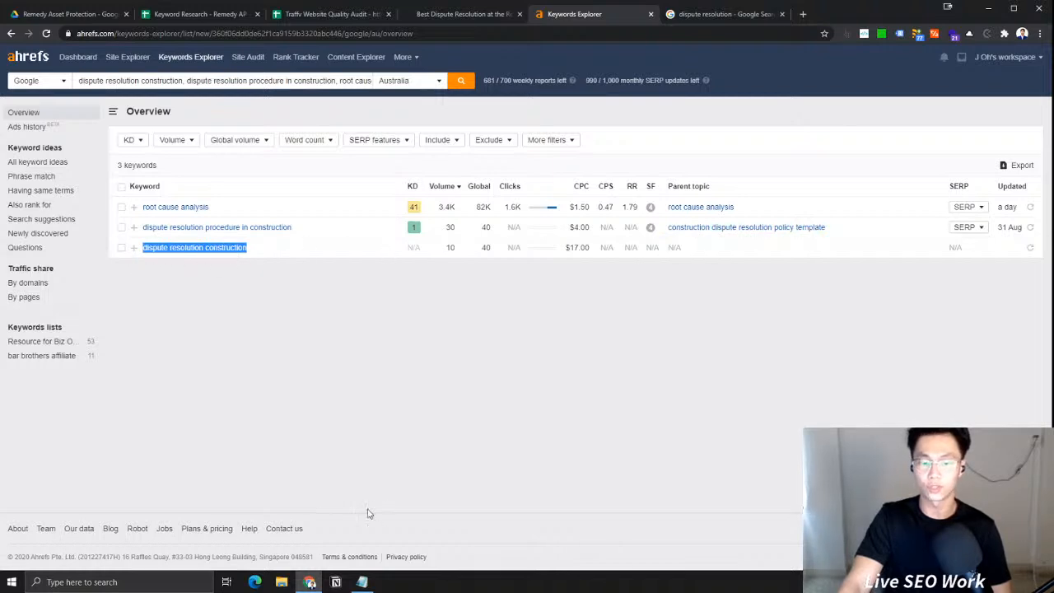
click(366, 581)
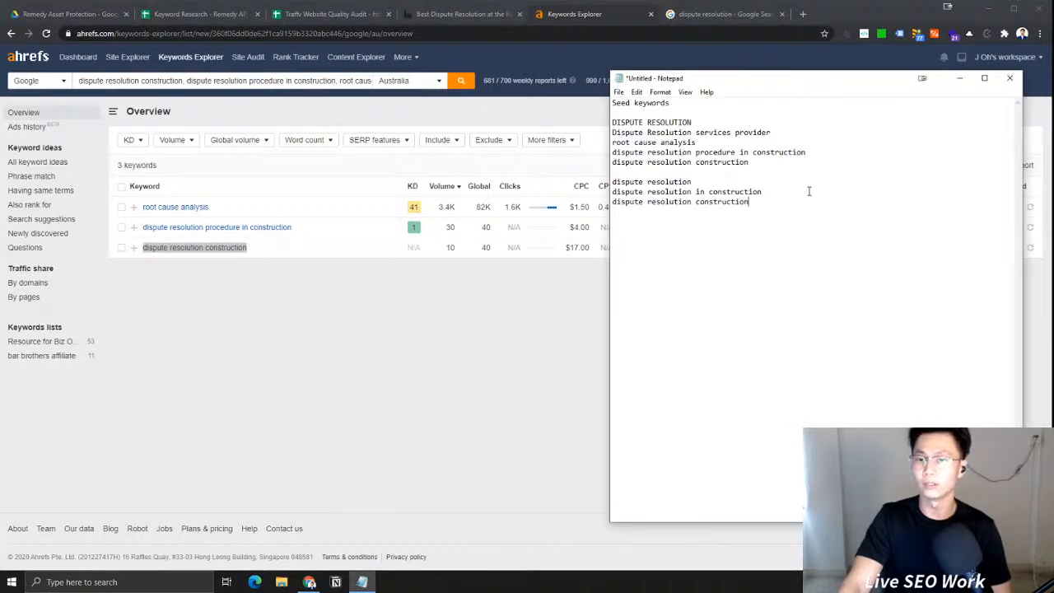
click(351, 303)
click(79, 220)
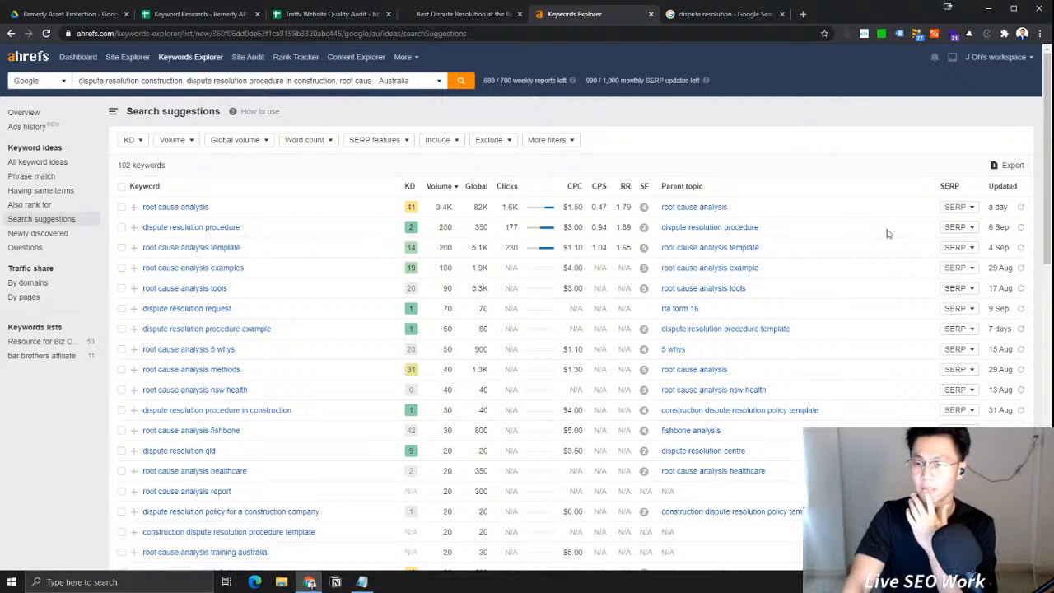
Expand the SERP overview for "dispute resolution procedure" and open the Fair Work, Safe Work Australia and FWC results in new tabs
drag(256, 231, 144, 225)
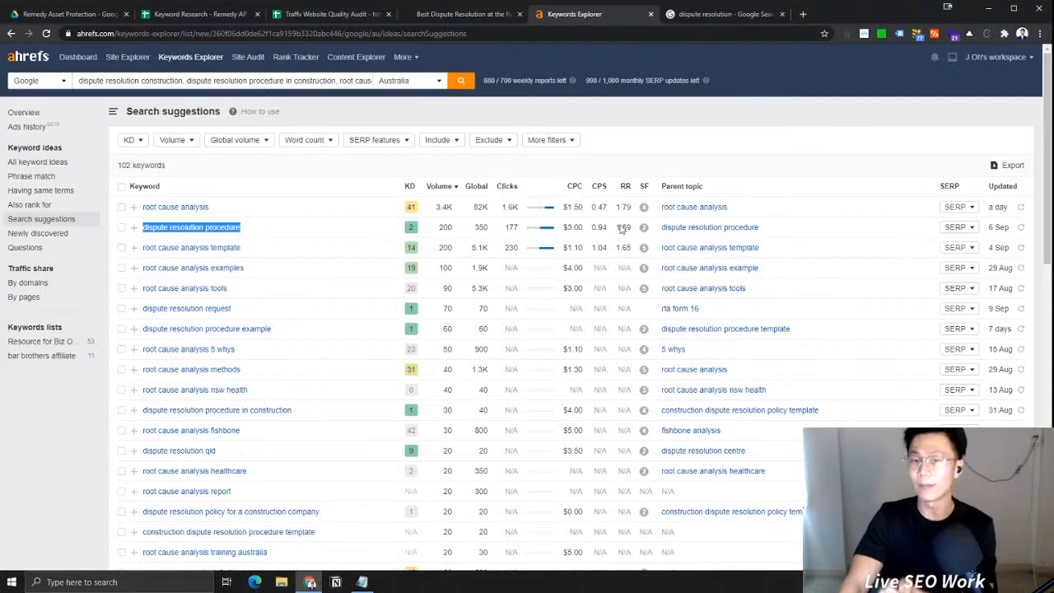
click(953, 228)
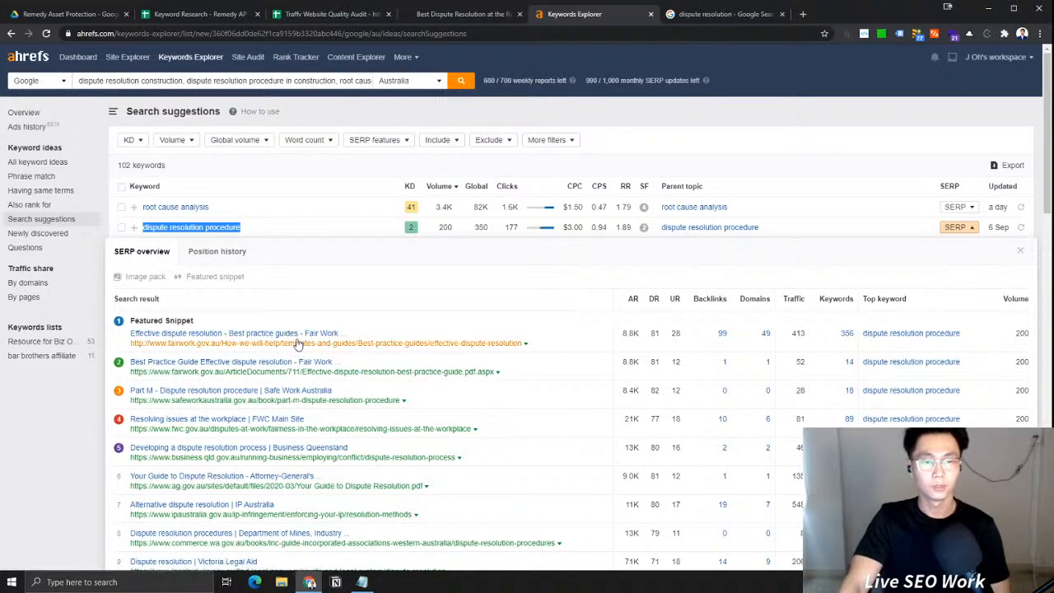
middle_click(199, 343)
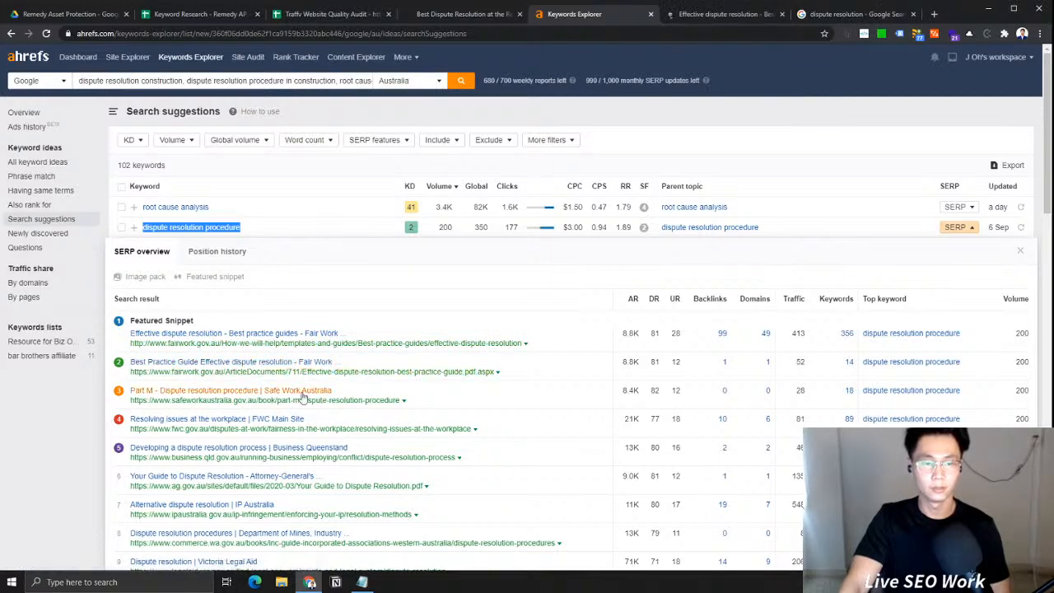
middle_click(187, 407)
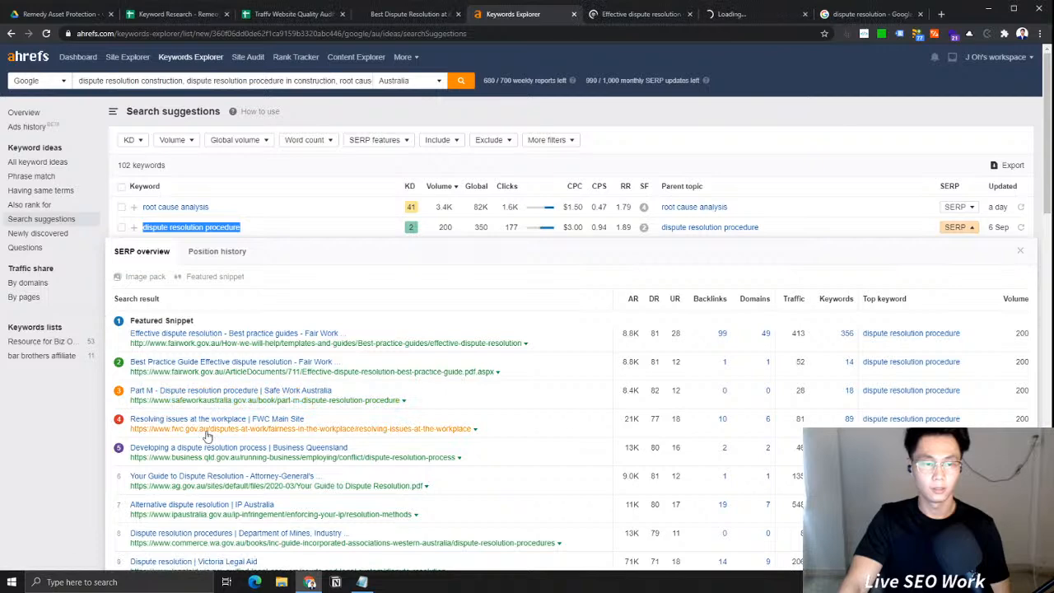
middle_click(204, 430)
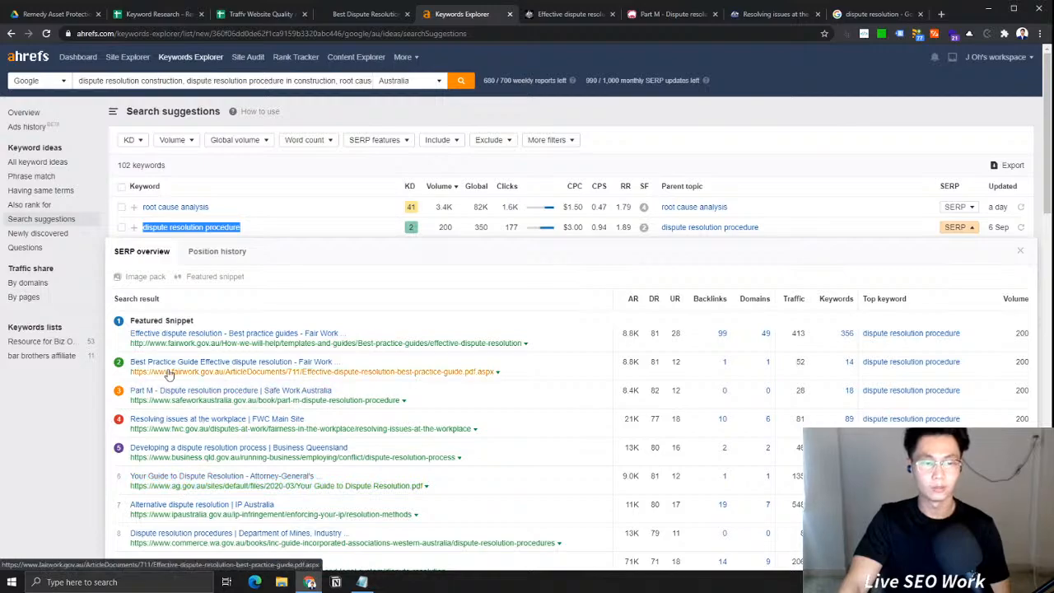
Skim the Fair Work guide on effective dispute resolution through to its end, then close the page
click(591, 14)
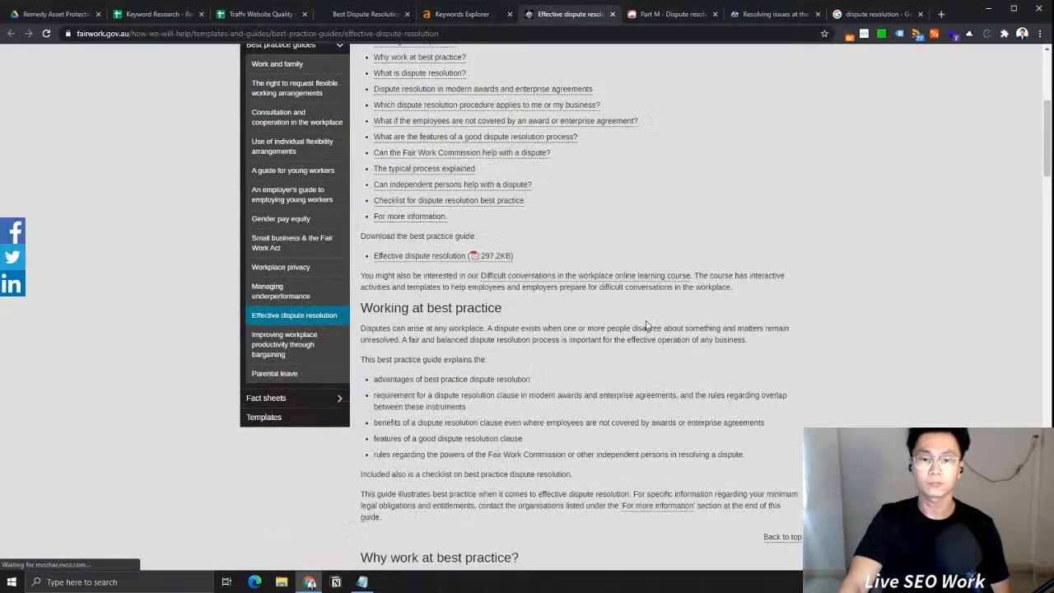
scroll(463, 394, down, 20)
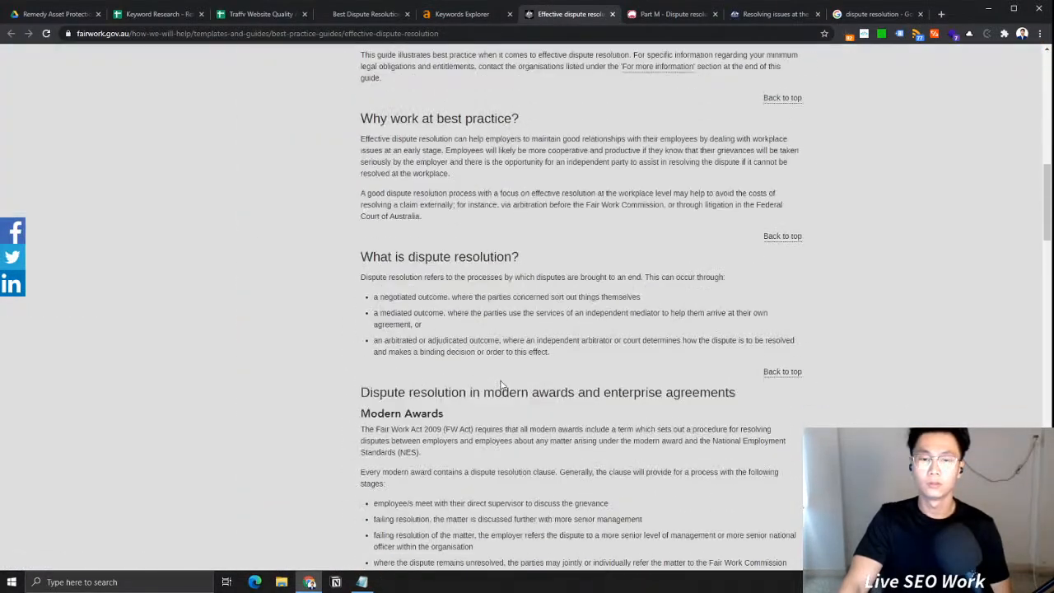
scroll(517, 385, down, 4)
scroll(505, 376, up, 2)
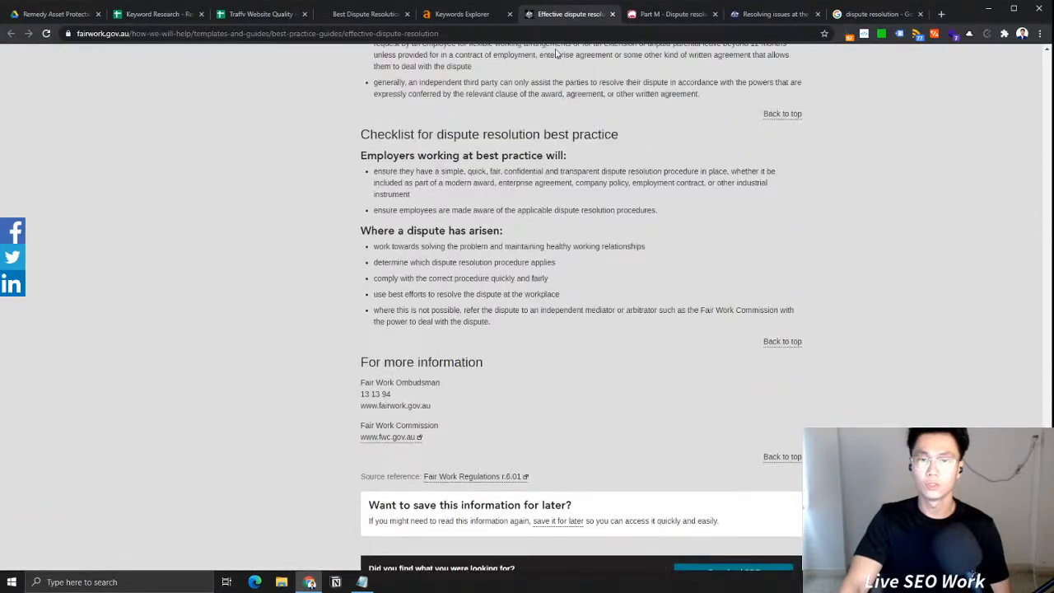
click(612, 14)
Skim the Safe Work Australia dispute resolution procedure page and the FWC page on resolving issues at the workplace
scroll(524, 294, down, 10)
scroll(527, 292, up, 6)
scroll(527, 290, down, 7)
scroll(626, 306, up, 3)
drag(767, 368, 539, 152)
click(539, 152)
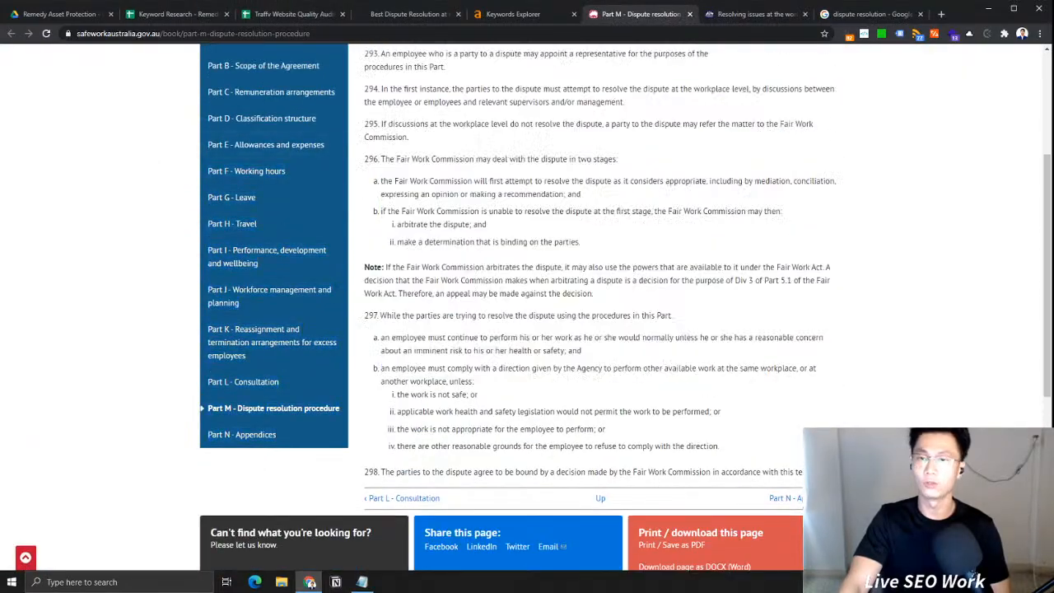
click(746, 14)
scroll(738, 350, down, 15)
scroll(737, 347, up, 3)
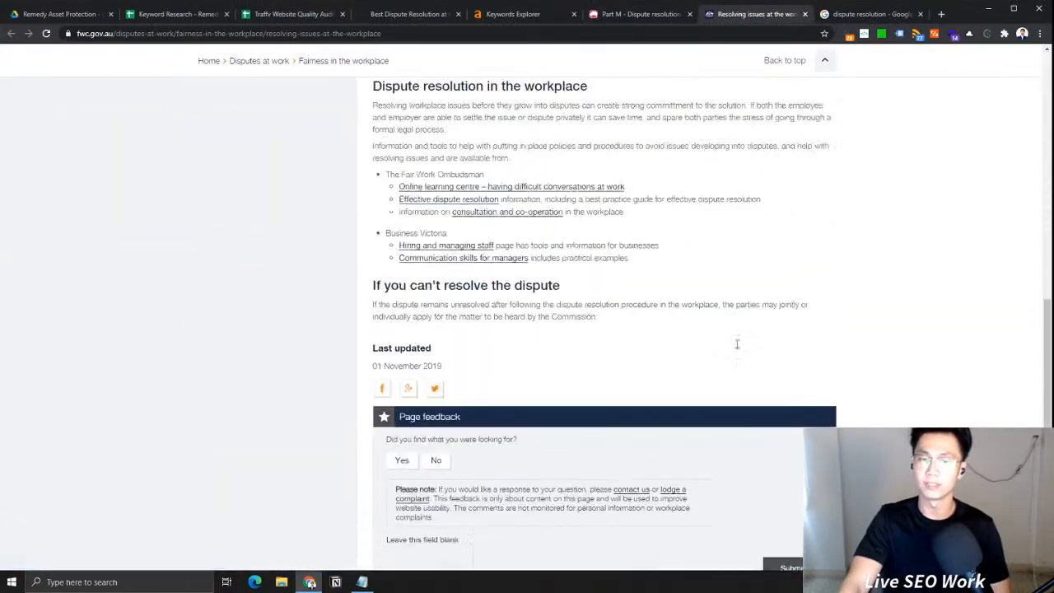
Close the FWC, Google search and Safe Work Australia tabs, and collapse the "dispute resolution procedure" SERP overview
click(805, 14)
click(791, 14)
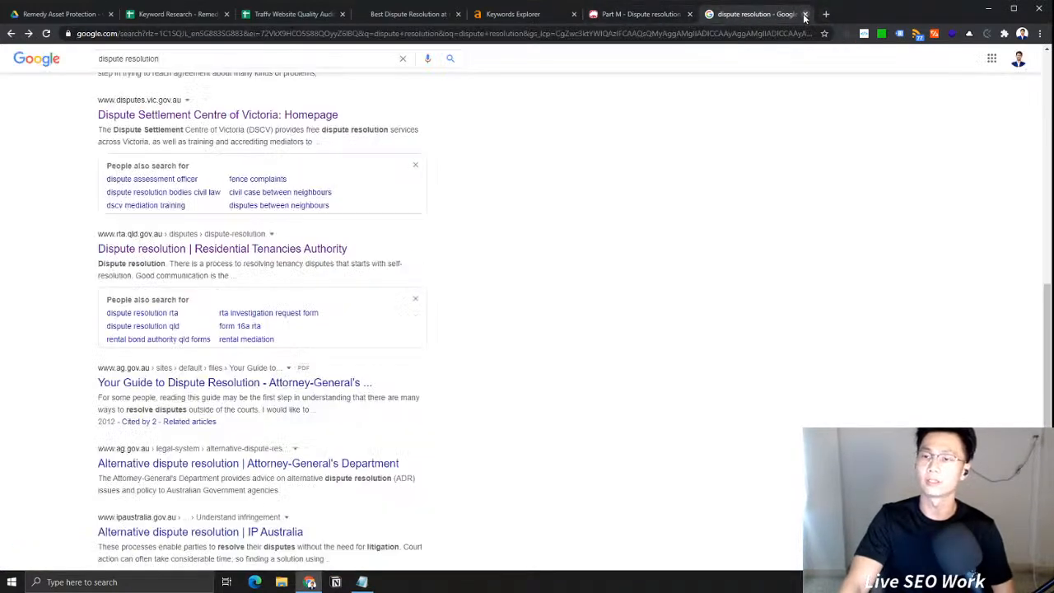
click(806, 14)
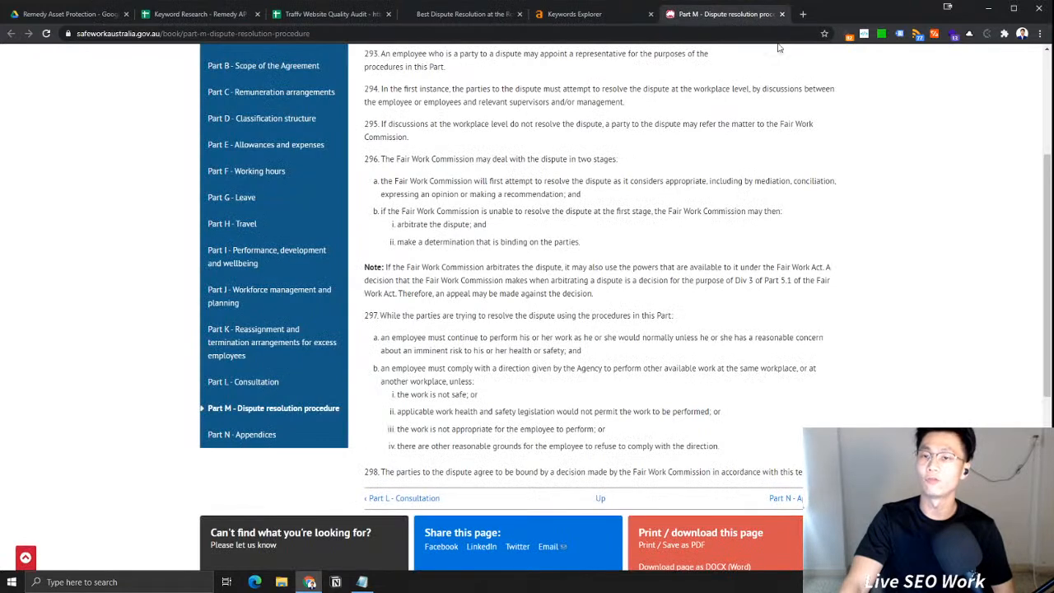
click(782, 14)
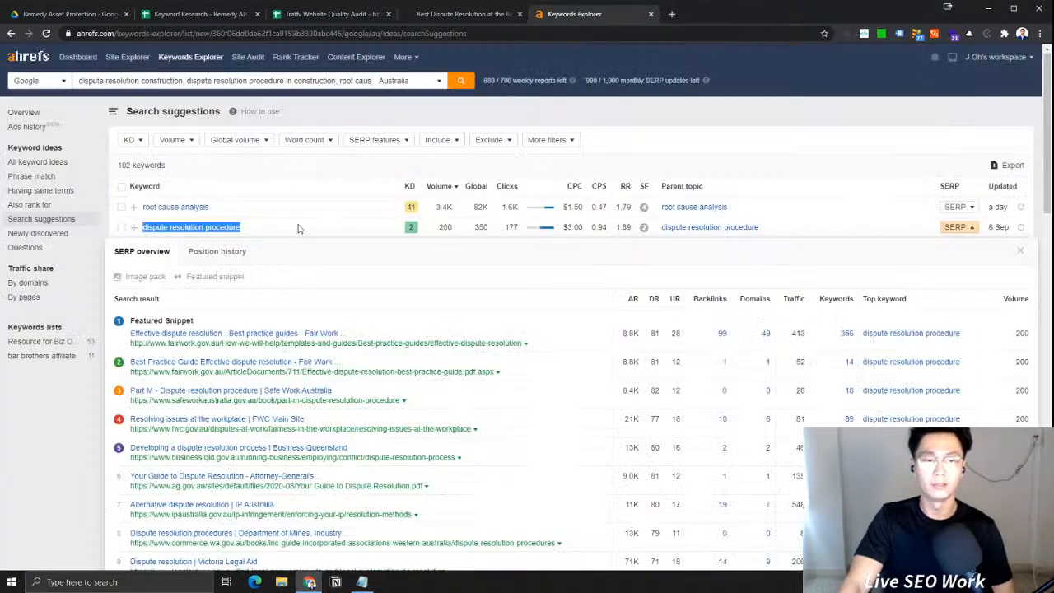
click(947, 232)
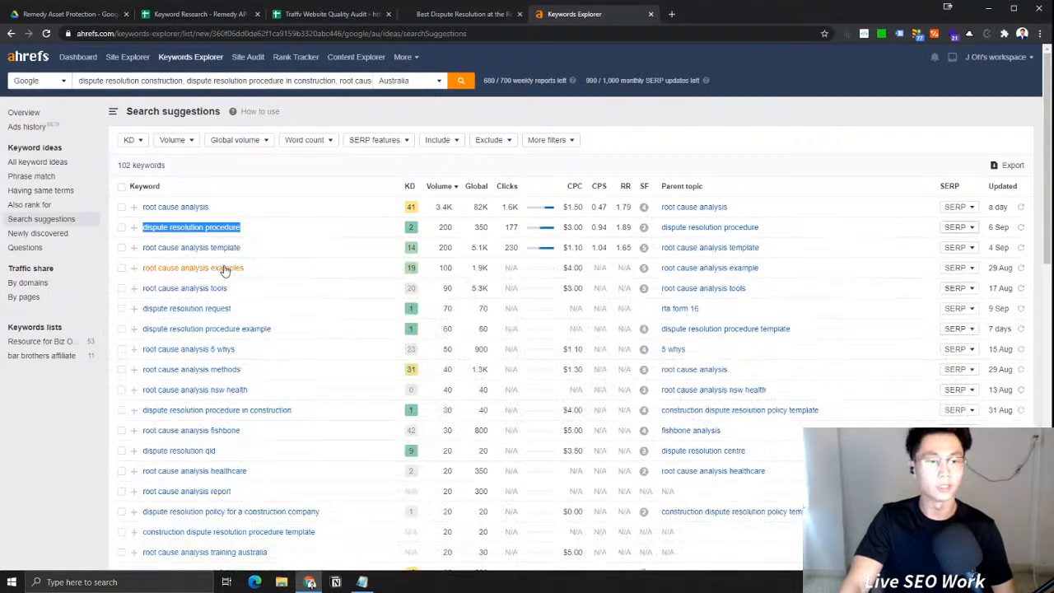
Review the upper search suggestions for construction dispute relevance, from the root cause analysis variants to the dispute resolution policy and procedure template keywords
drag(292, 347, 176, 350)
click(290, 381)
drag(263, 444, 146, 451)
drag(247, 471, 168, 471)
scroll(325, 437, down, 1)
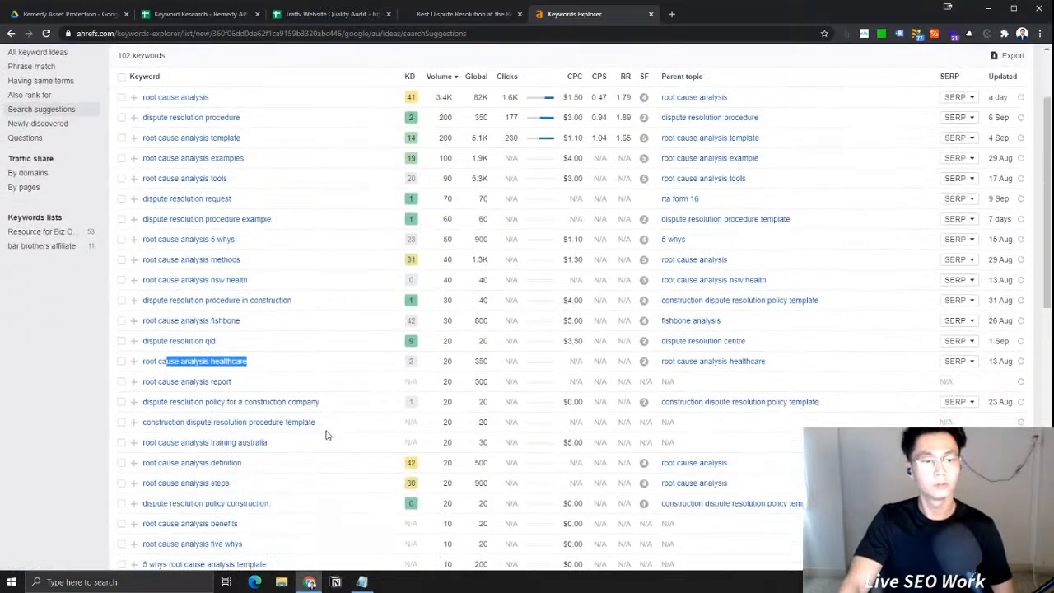
drag(264, 383, 142, 384)
drag(353, 402, 158, 414)
drag(349, 404, 147, 403)
click(321, 425)
drag(321, 425, 201, 421)
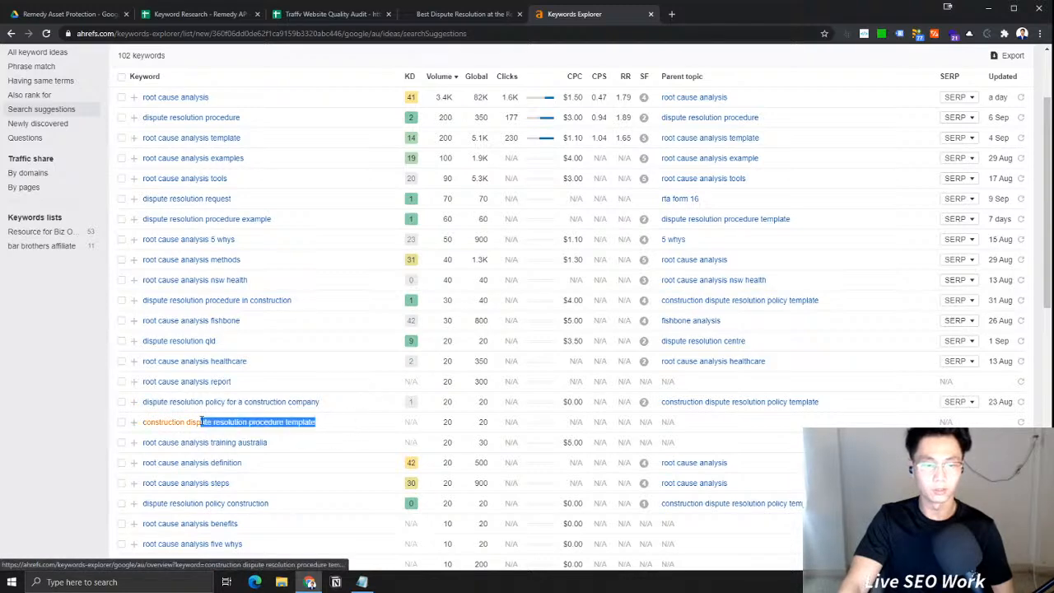
drag(329, 442, 149, 443)
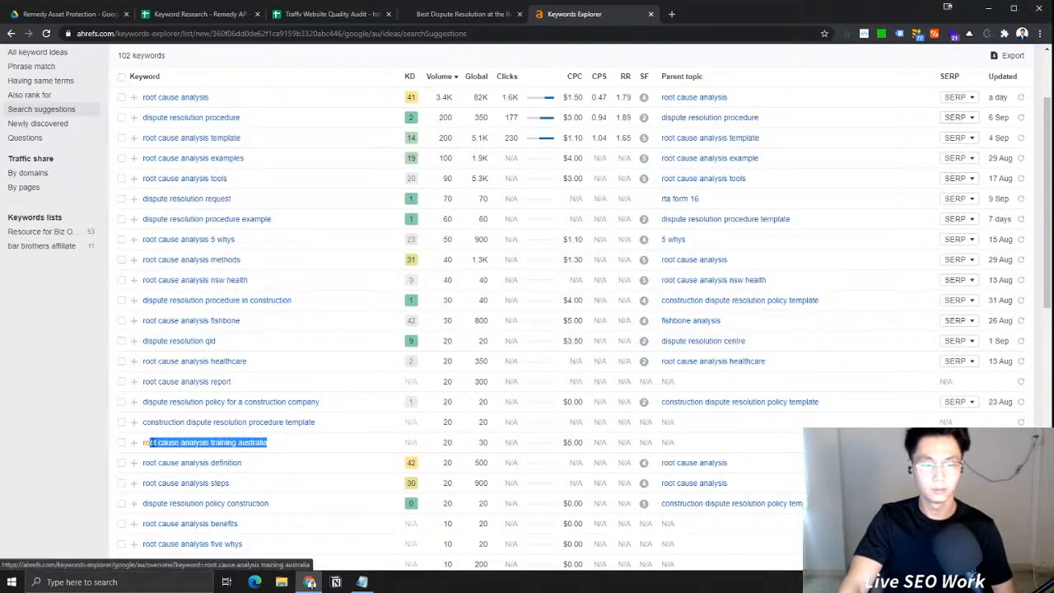
click(336, 442)
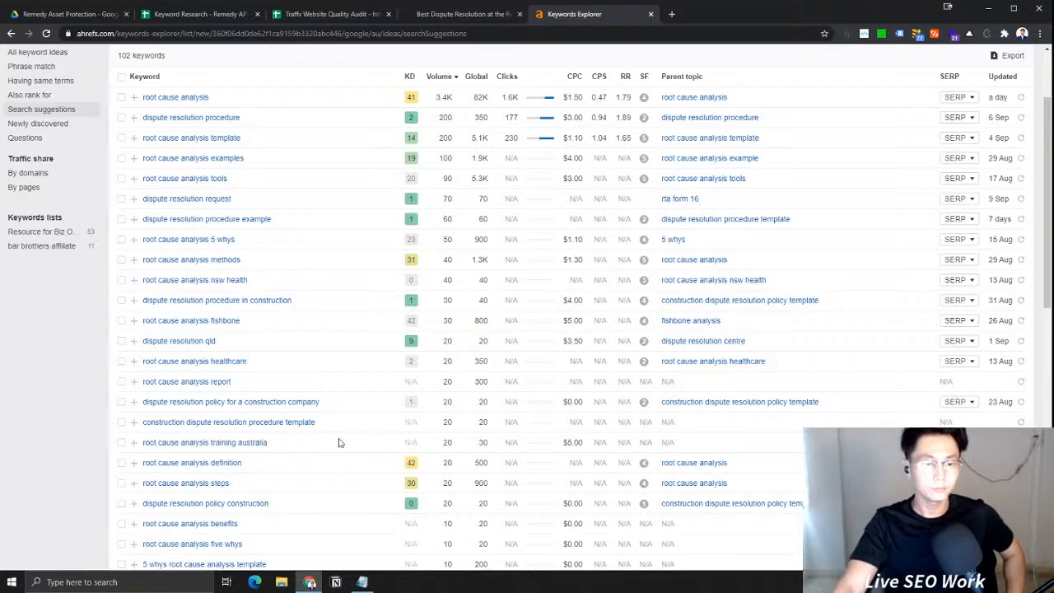
Scan the rest of the first page of search suggestions, checking "dispute resolution in construction contracts" among the root cause analysis keywords
scroll(296, 453, down, 1)
drag(326, 455, 171, 451)
drag(311, 478, 178, 476)
scroll(328, 499, down, 3)
scroll(302, 393, down, 4)
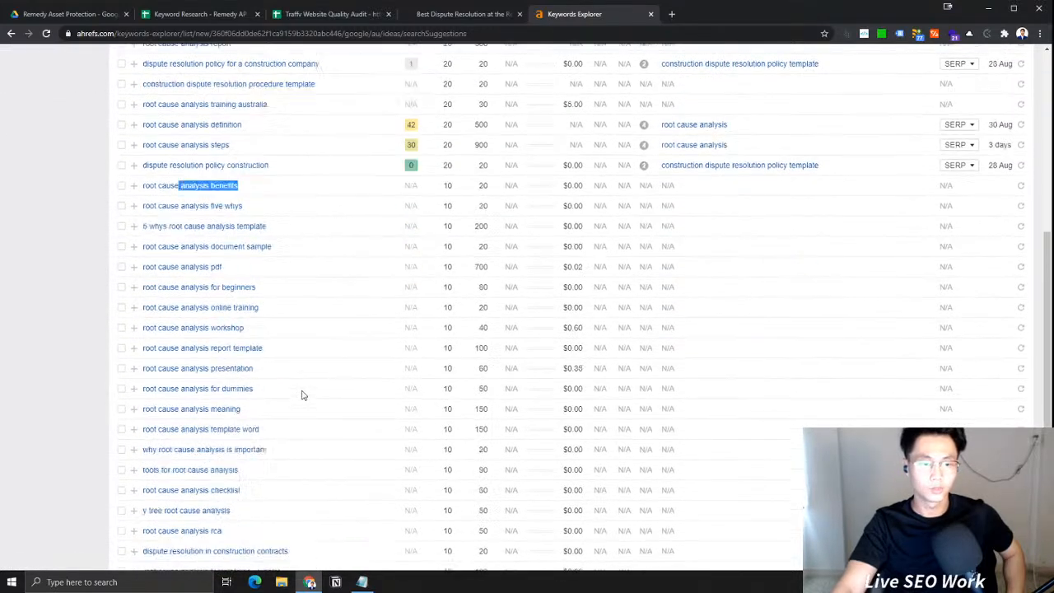
scroll(306, 496, down, 2)
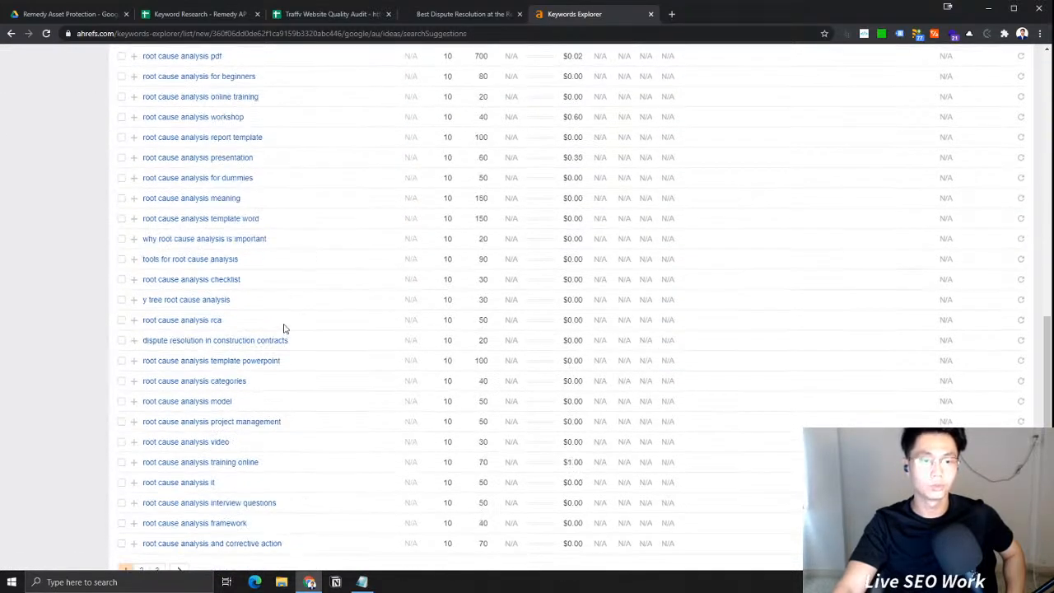
shift+click(259, 347)
click(312, 344)
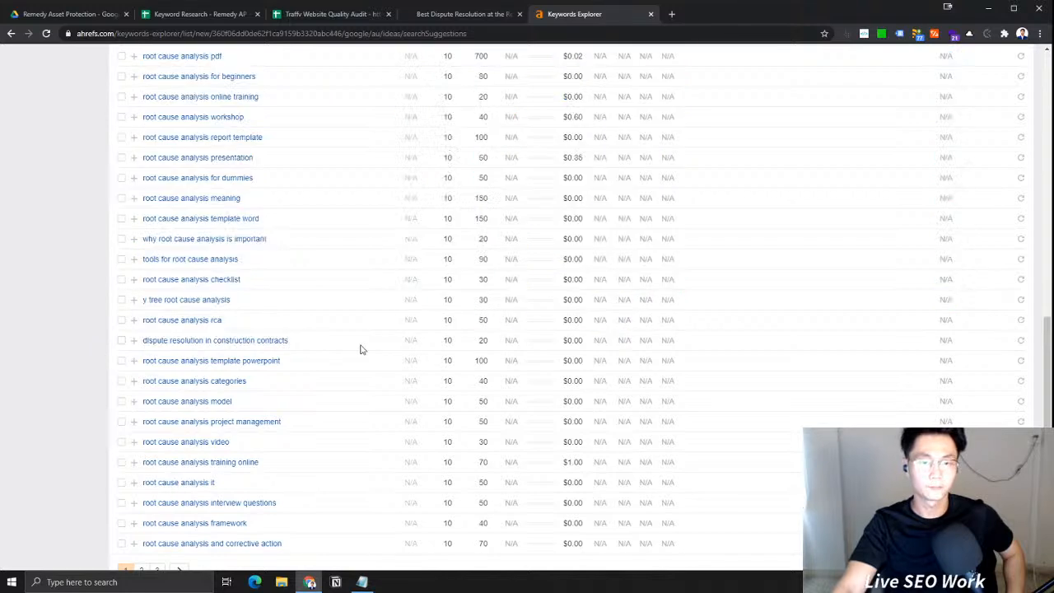
drag(335, 349, 172, 344)
scroll(349, 442, down, 2)
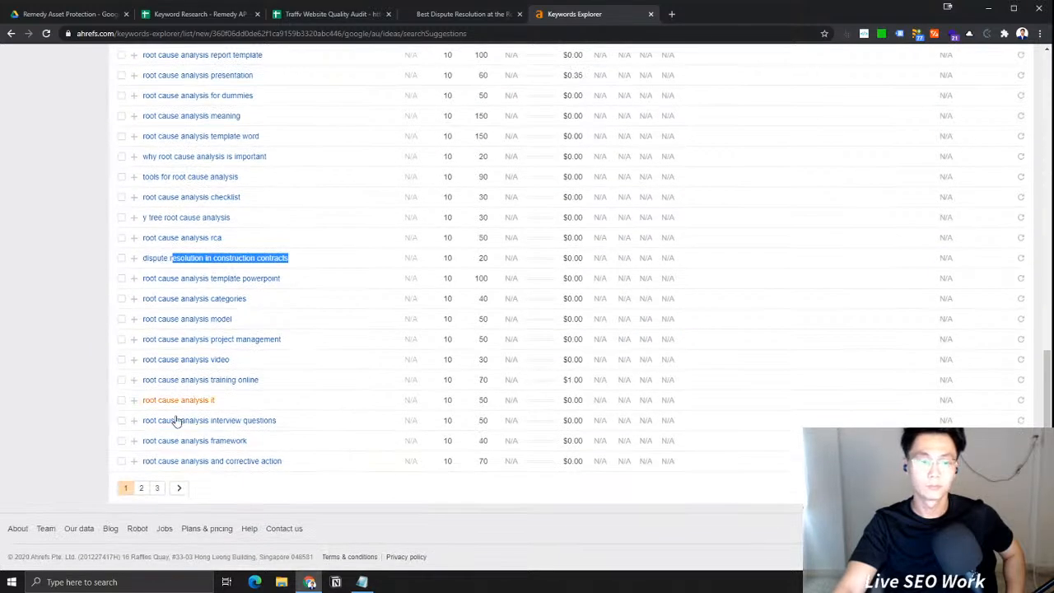
In the Notepad seed list, delete the standalone "dispute resolution" line and copy "dispute resolution in construction" and "dispute resolution construction"
click(362, 582)
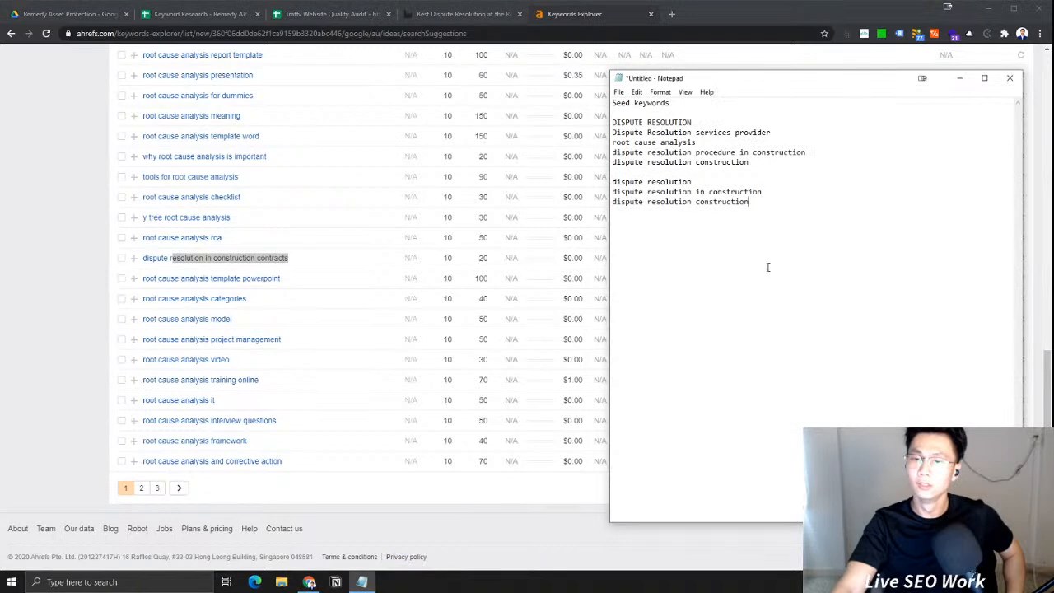
drag(777, 213, 577, 189)
click(700, 181)
key(shift+Home)
key(Delete)
key(Delete)
drag(750, 216, 464, 184)
key(ctrl+c)
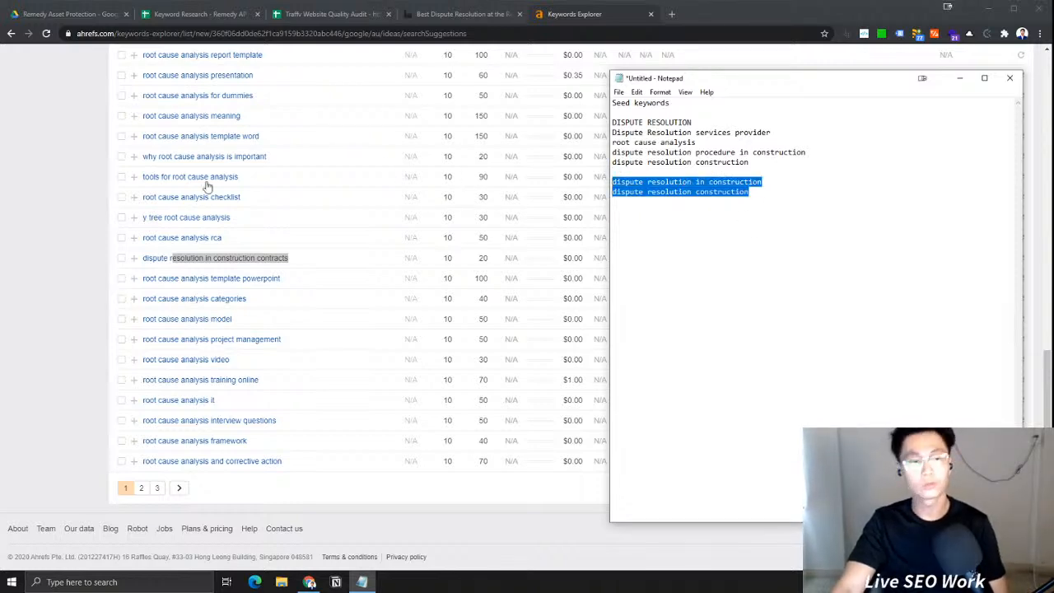
Run a new Keywords Explorer search for the two copied construction dispute keywords and compare them in the overview
click(120, 280)
scroll(320, 345, up, 6)
scroll(319, 346, up, 5)
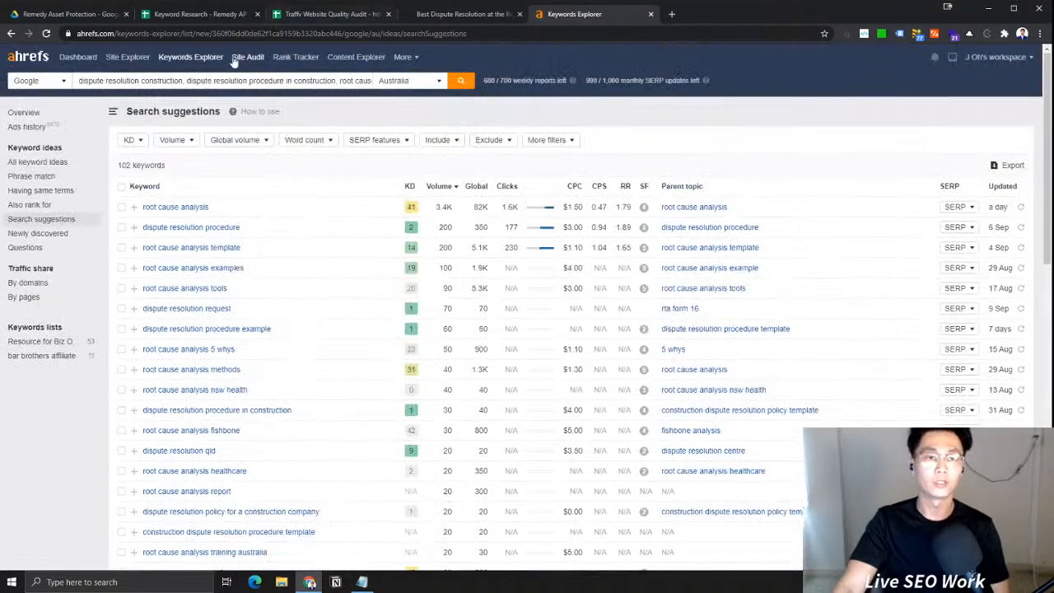
click(198, 57)
key(ctrl+v)
click(687, 277)
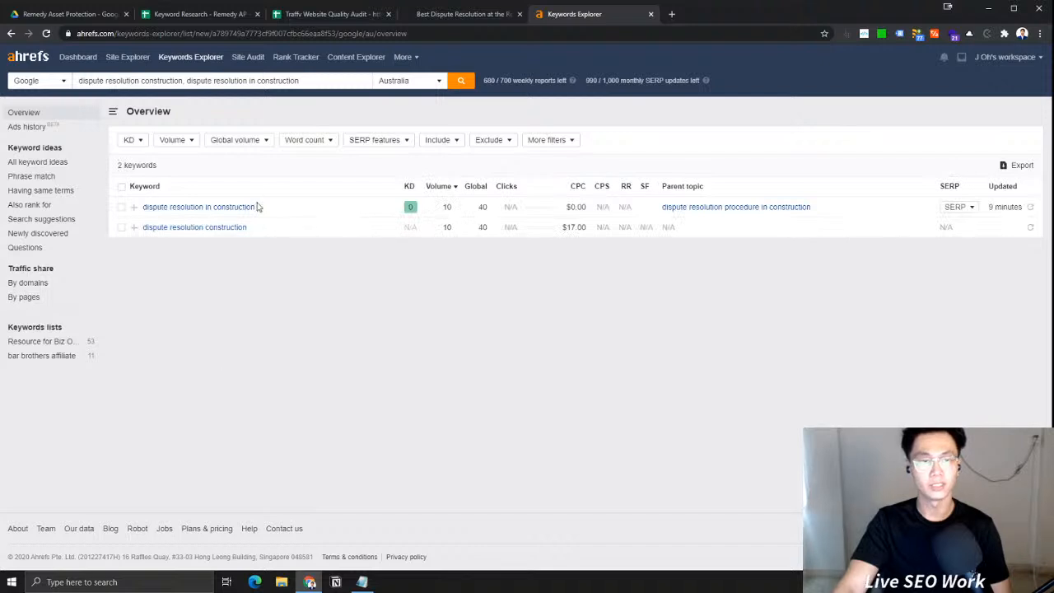
drag(264, 229, 140, 230)
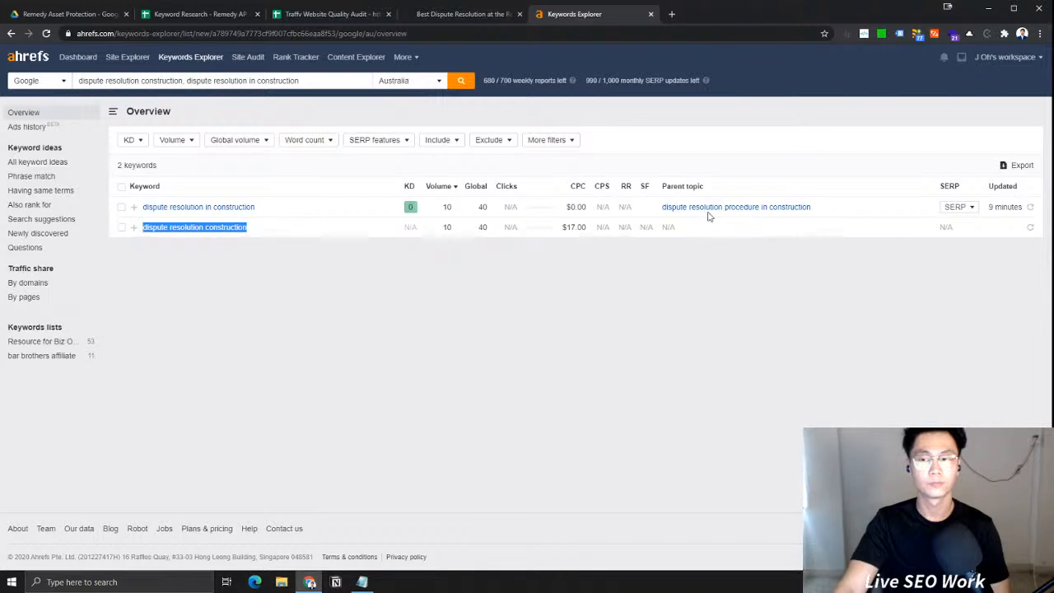
drag(273, 226, 142, 236)
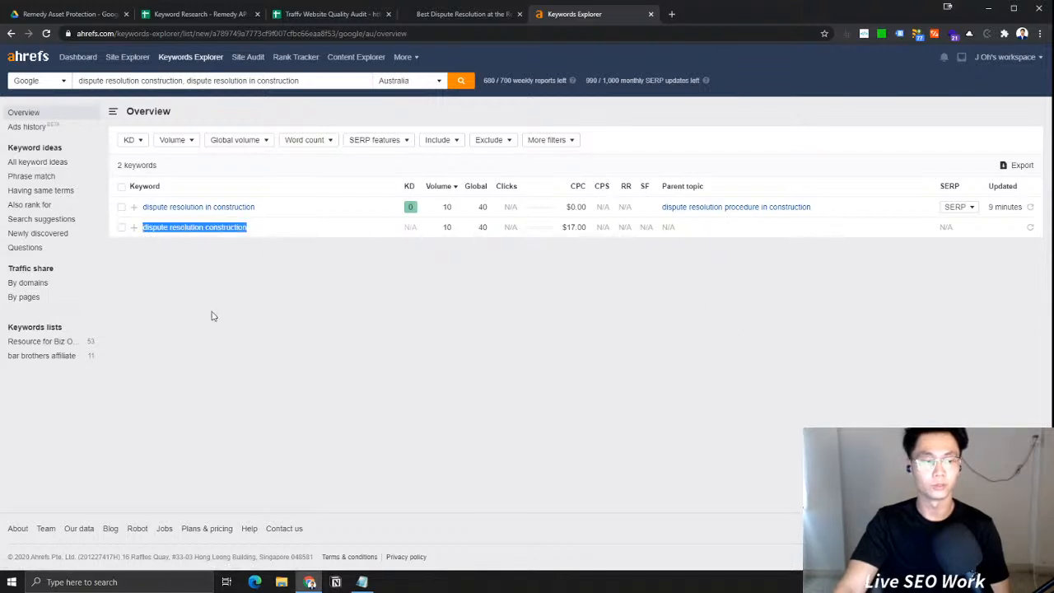
View the search suggestions for the two keywords and inspect the SERP overview of "dispute resolution qld", then collapse it
click(65, 224)
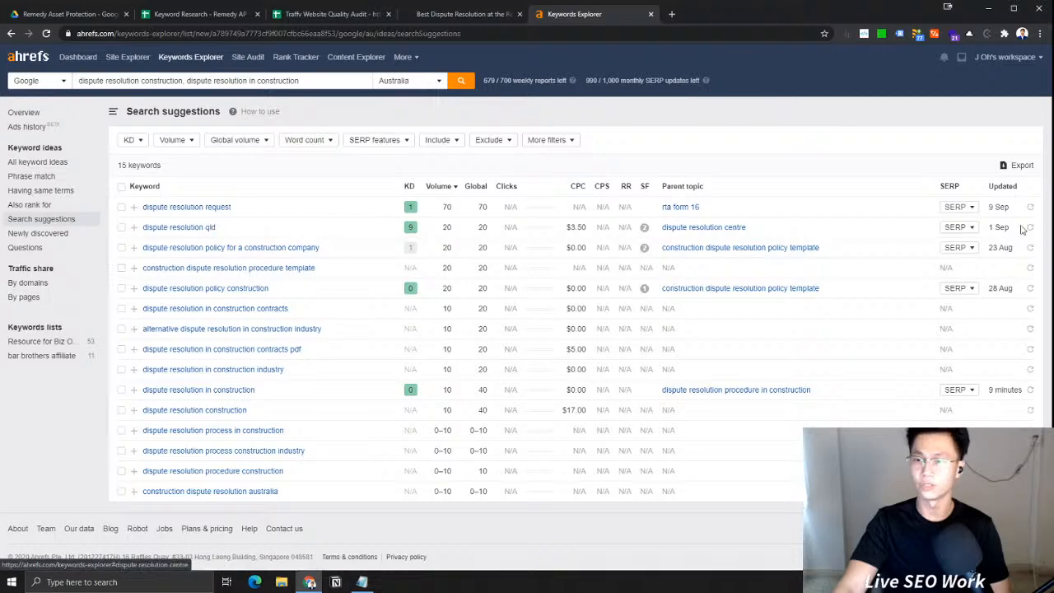
click(959, 228)
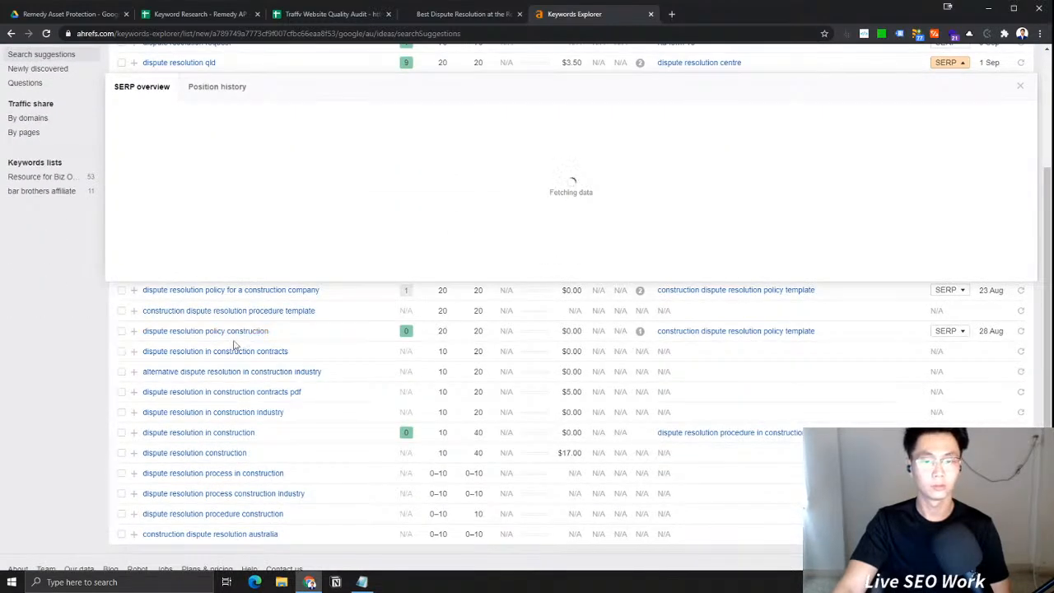
scroll(796, 238, up, 2)
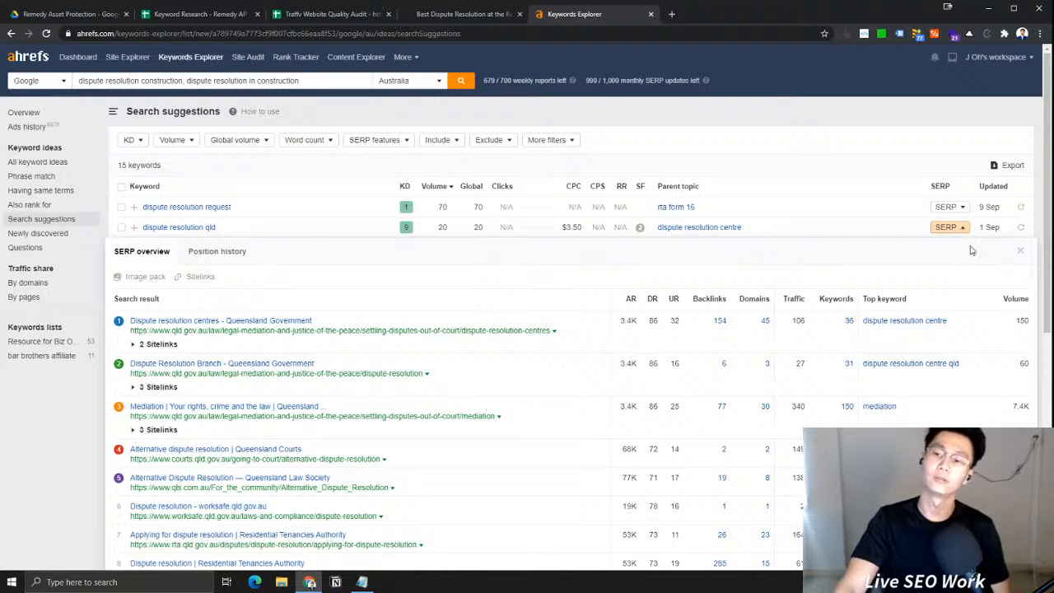
click(948, 228)
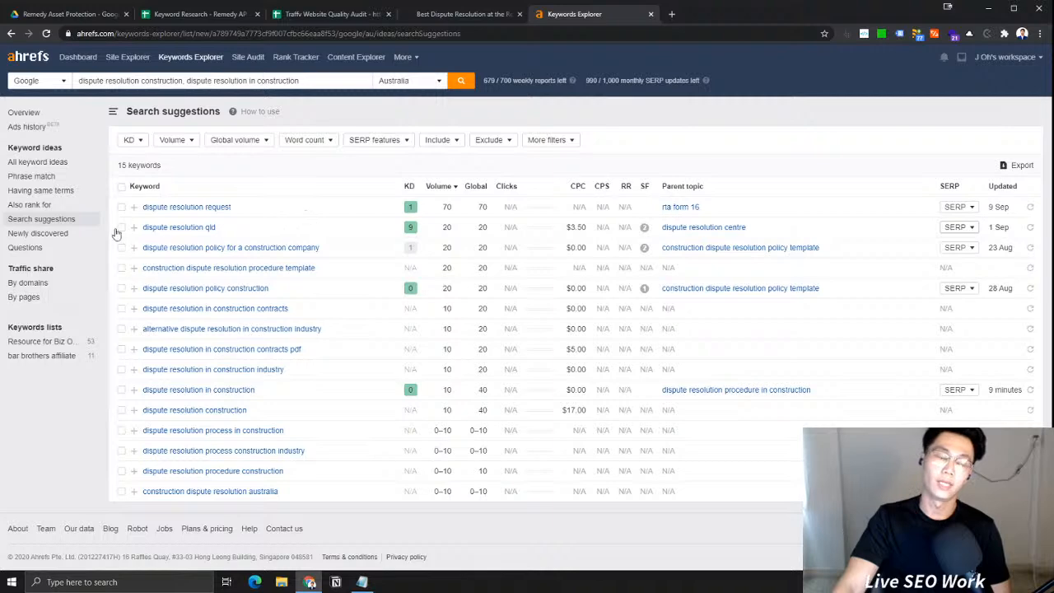
View the also-rank-for keywords and consider "contract dispute" and "building disputes" as candidates
click(41, 205)
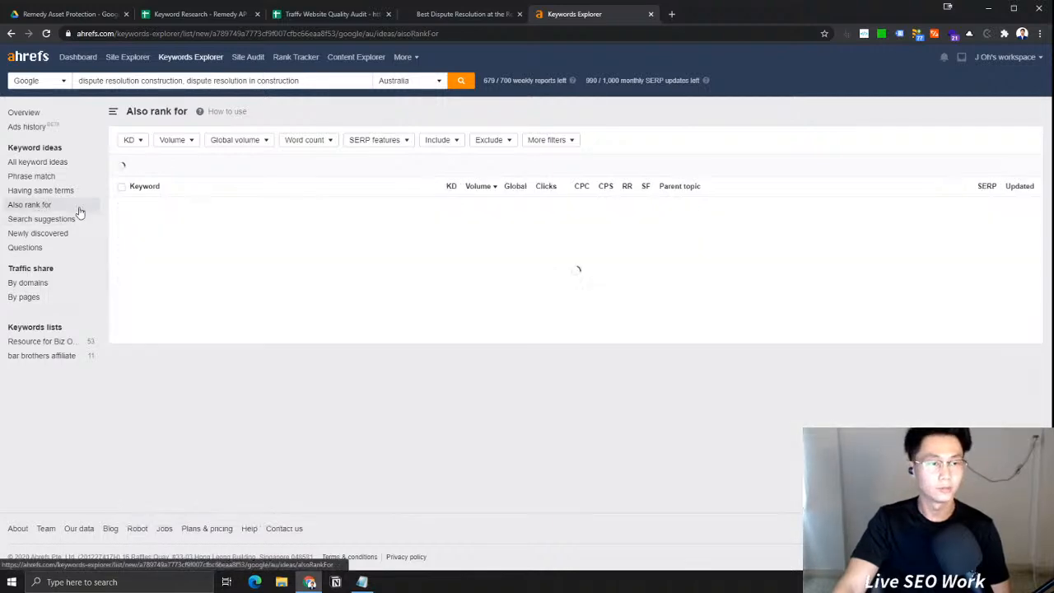
click(494, 14)
click(569, 14)
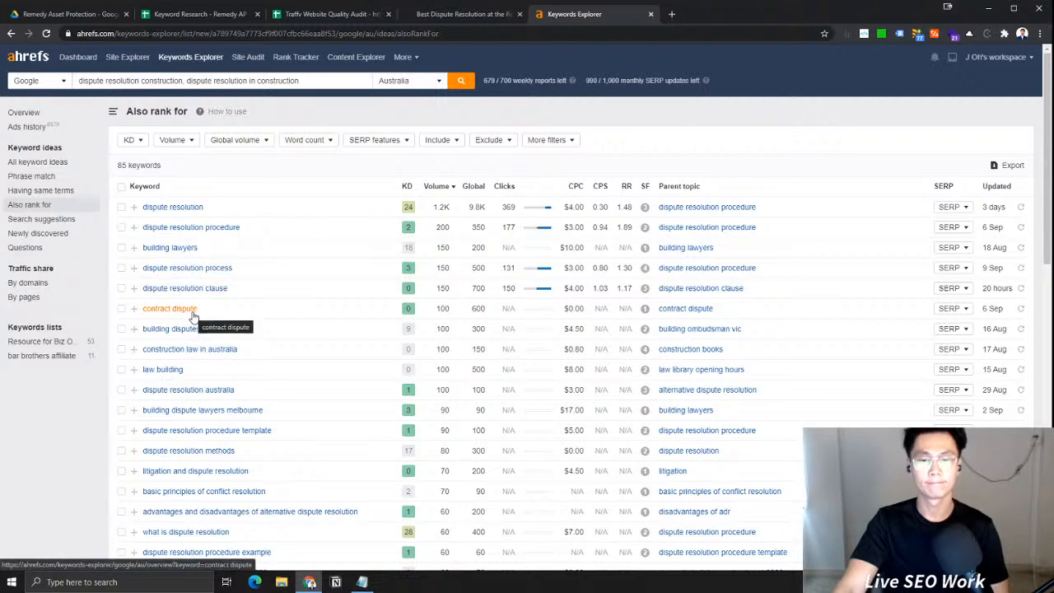
drag(216, 311, 154, 309)
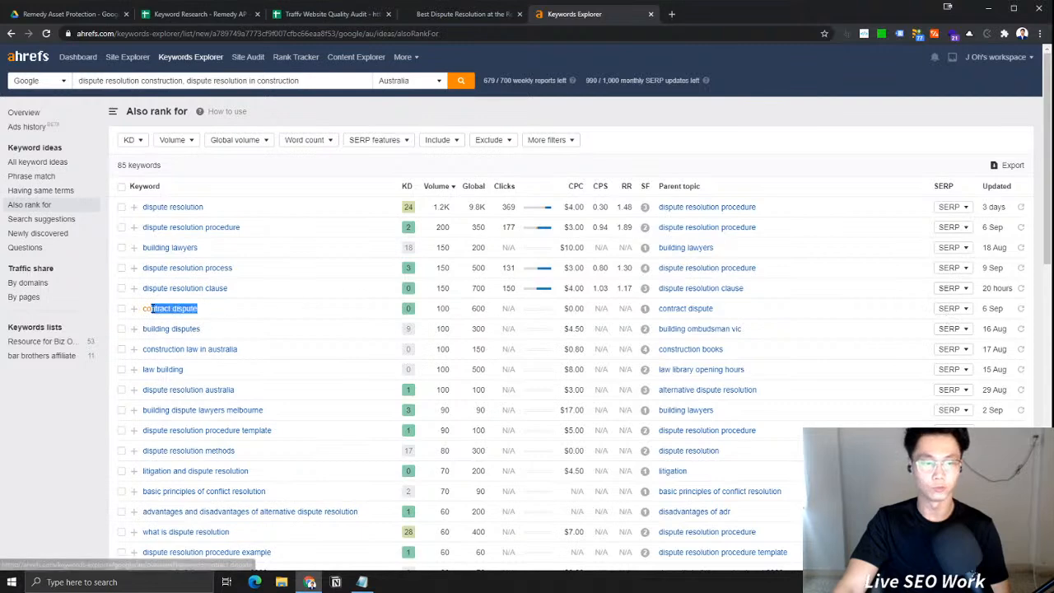
drag(221, 328, 154, 330)
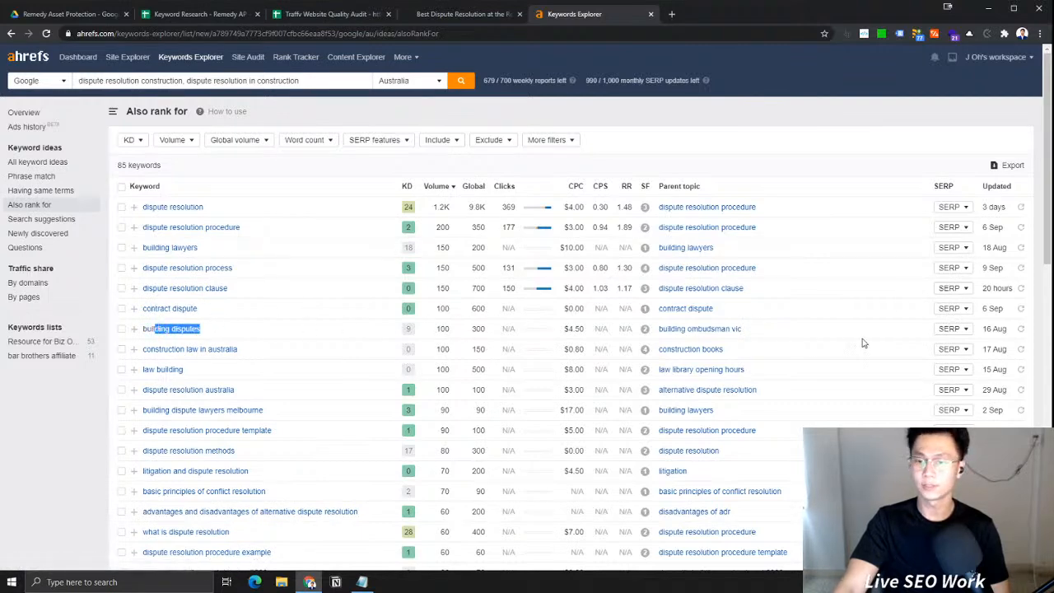
Expand the SERP overview for "building disputes" and open the Consumer Affairs Victoria, Domestic Building Dispute Resolution Victoria and QCAT results in new tabs
click(952, 329)
scroll(416, 360, down, 2)
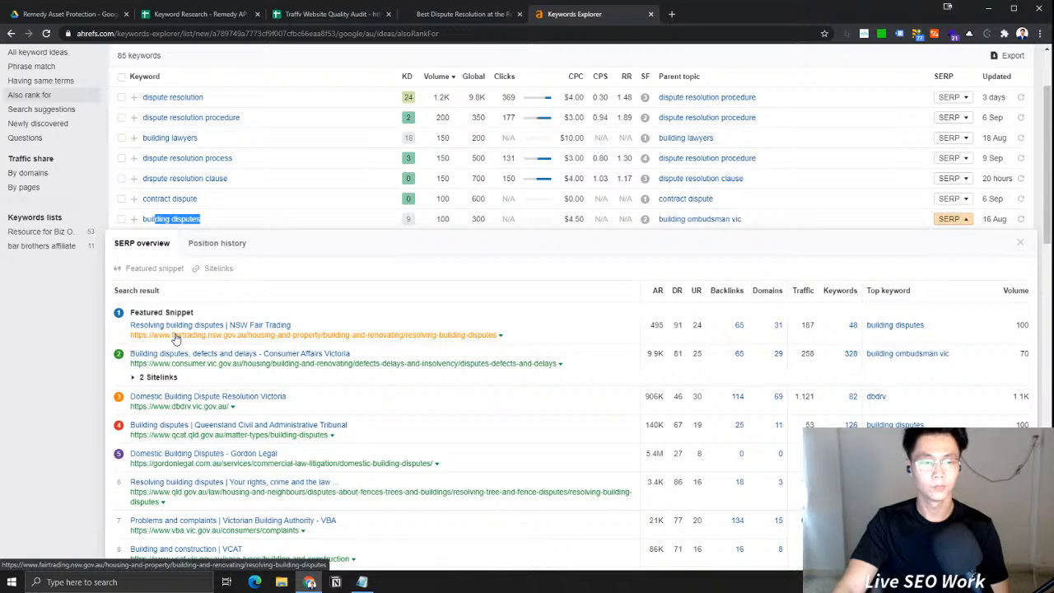
scroll(176, 337, down, 1)
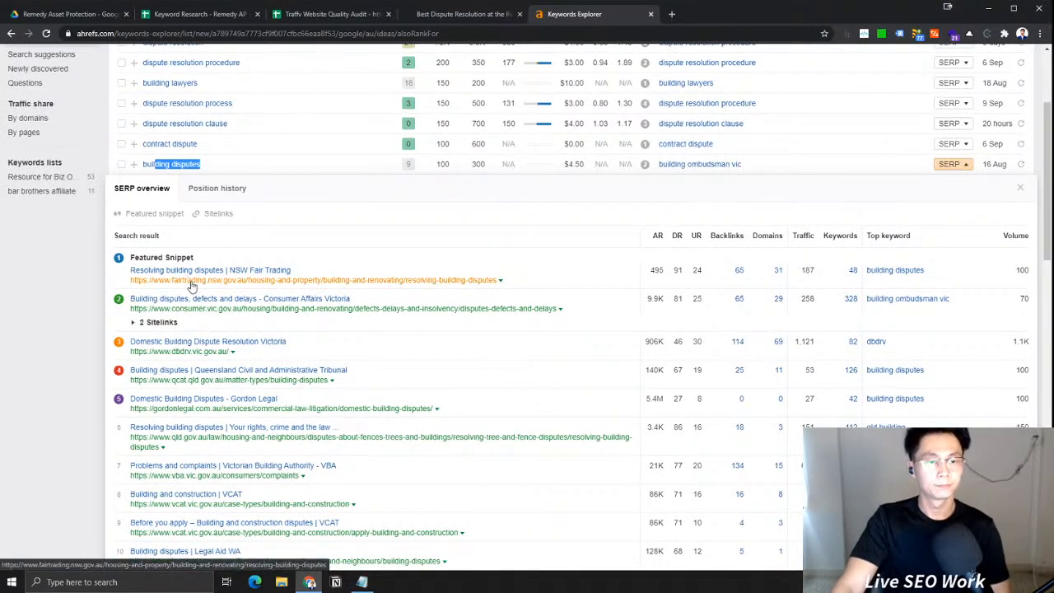
ctrl+click(189, 309)
ctrl+click(198, 351)
ctrl+click(217, 381)
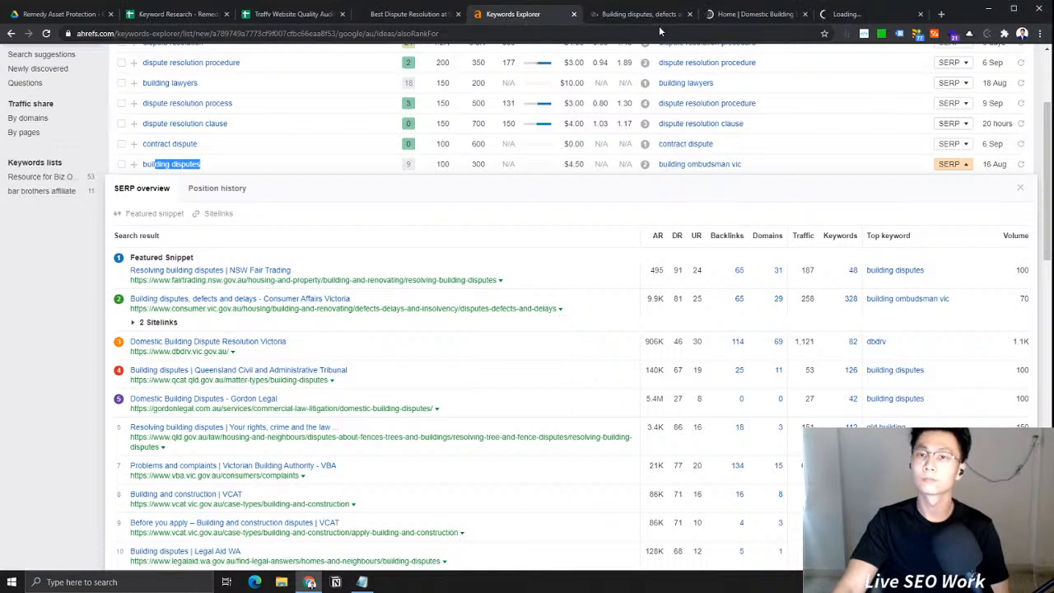
Skim the Consumer Affairs Victoria page on building disputes, defects and delays, including its dispute steps and Domestic Building Legal Service section
click(641, 14)
drag(214, 196, 463, 196)
click(279, 195)
drag(280, 195, 518, 196)
click(521, 196)
drag(653, 194, 397, 195)
scroll(216, 136, down, 4)
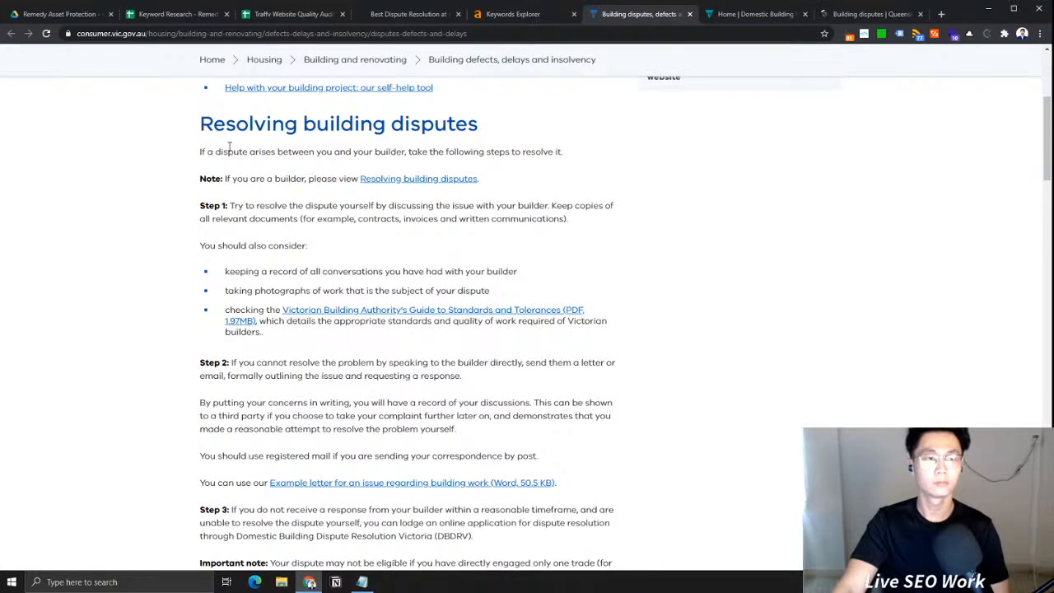
scroll(229, 146, up, 4)
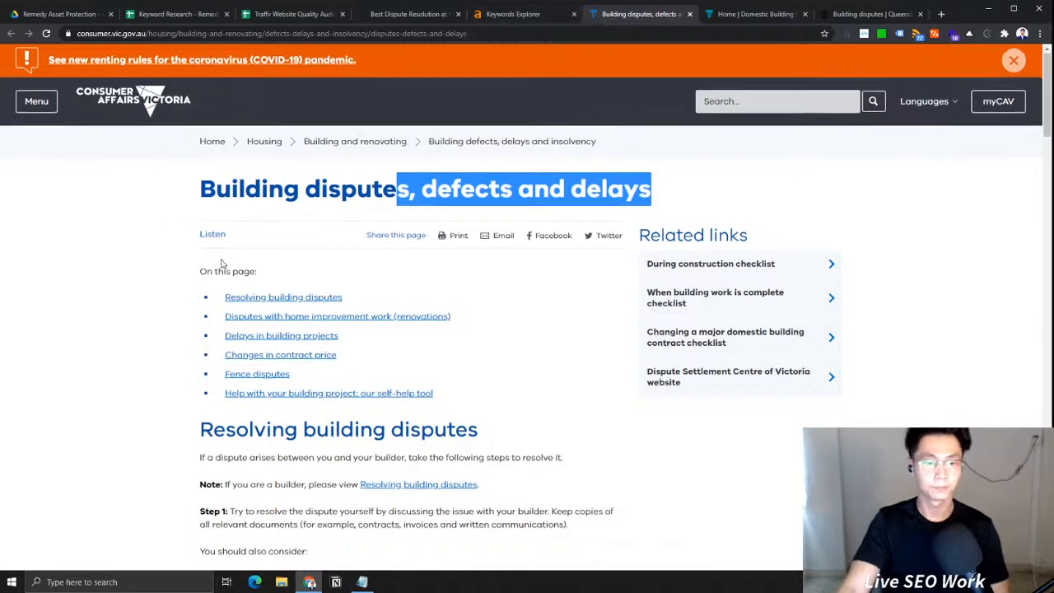
scroll(305, 268, down, 12)
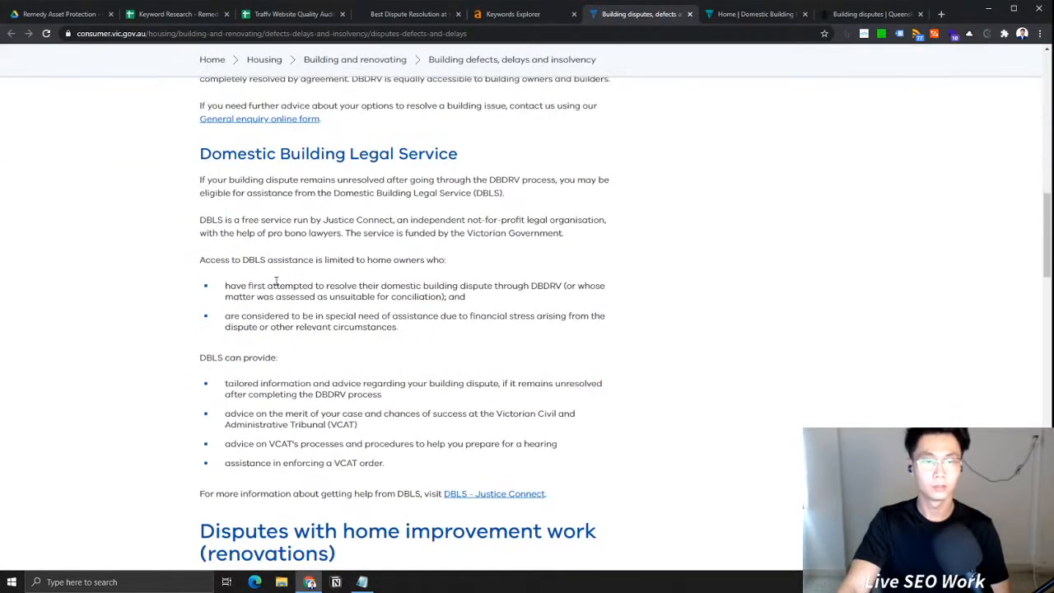
scroll(283, 284, up, 3)
drag(283, 270, 486, 322)
click(619, 212)
Skim the Domestic Building Dispute Resolution Victoria home page and its service sections, then close the page
click(756, 14)
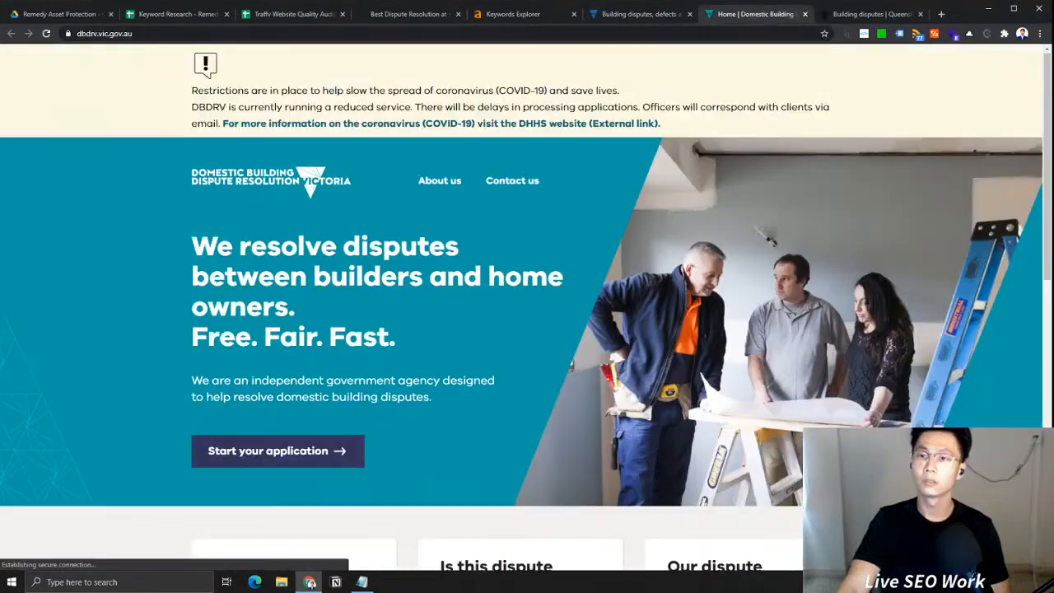
drag(231, 247, 486, 304)
click(198, 303)
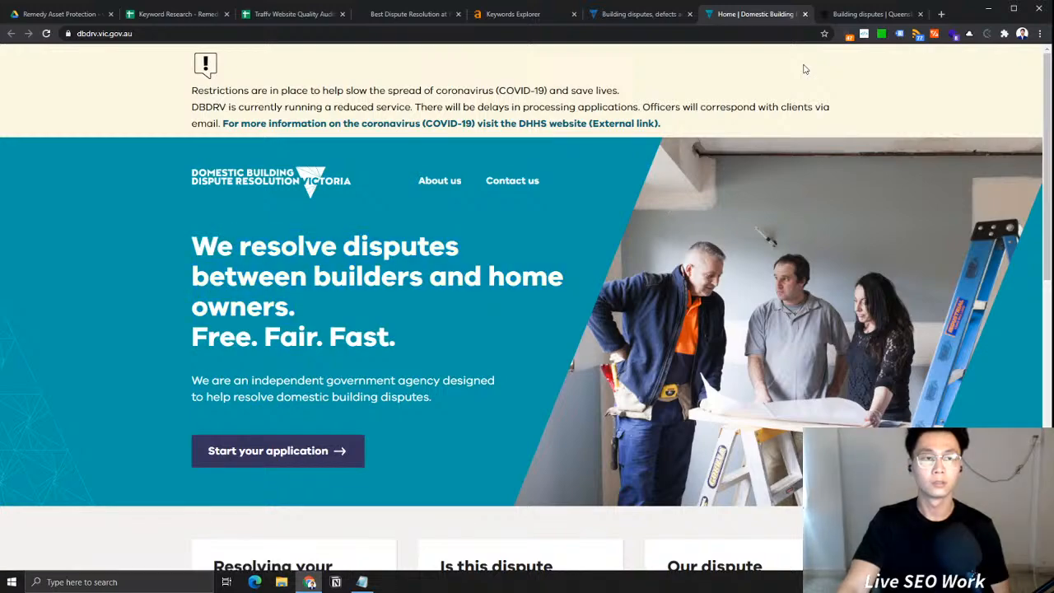
scroll(640, 244, down, 4)
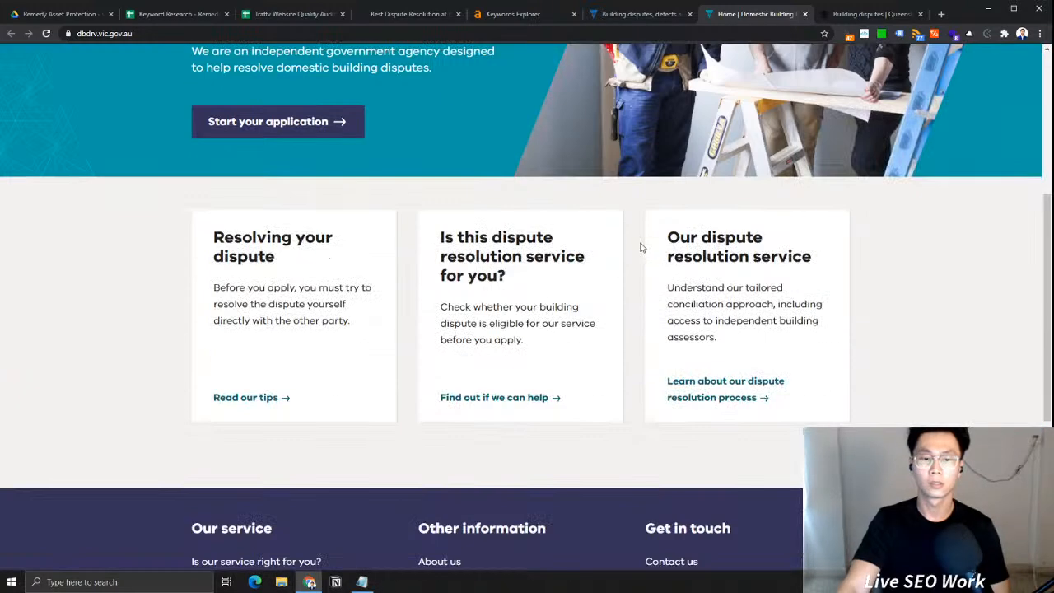
click(804, 14)
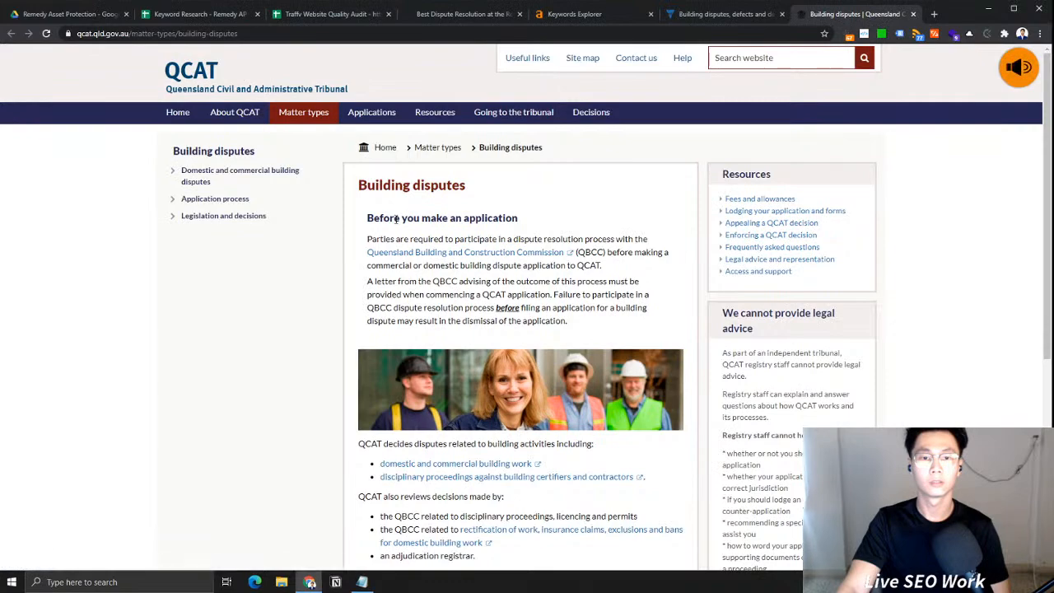
Skim the QCAT building disputes page, close it and return to the "building disputes" SERP overview in Keywords Explorer
scroll(396, 219, down, 4)
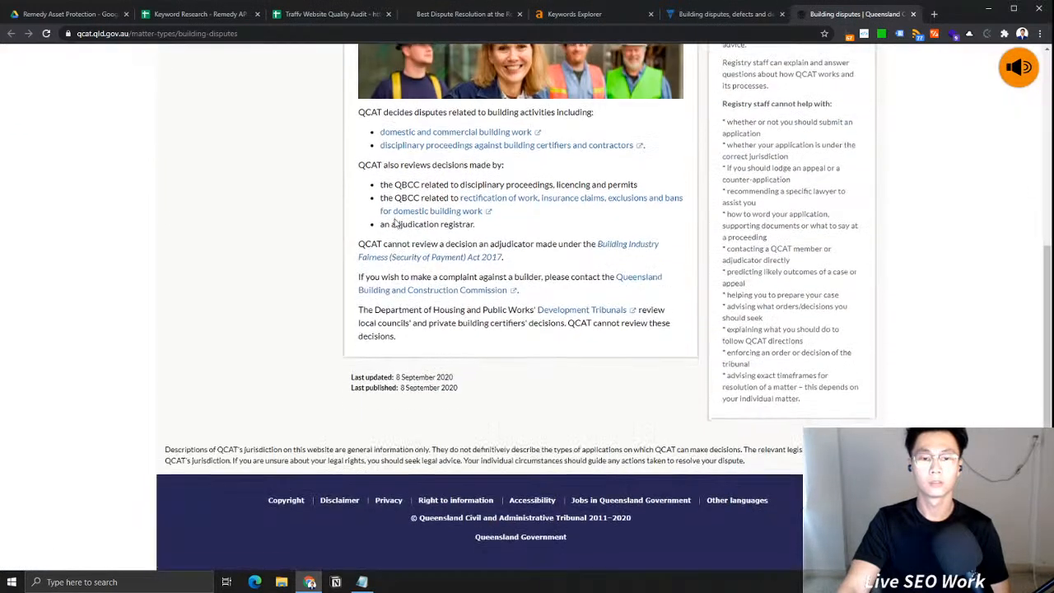
click(916, 14)
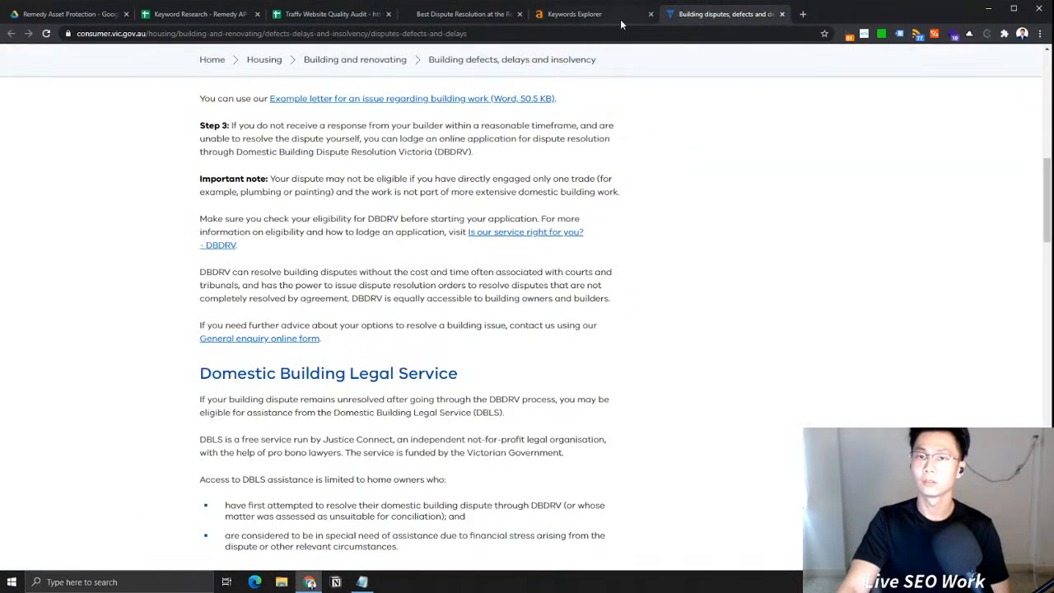
click(585, 14)
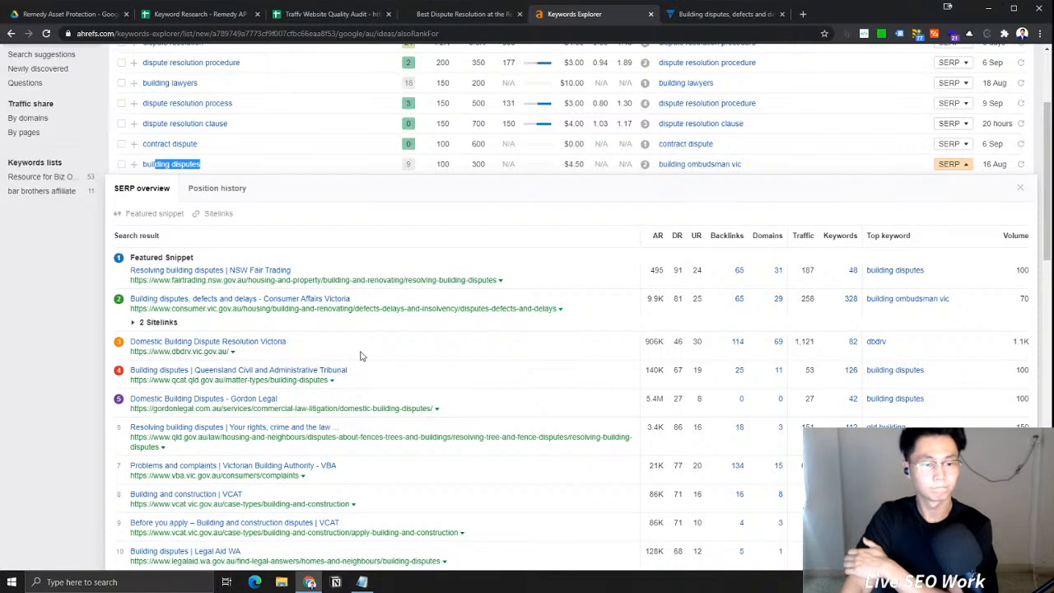
Review the SERP overview for "building disputes", checking the Gordon Legal result's AR, DR, UR and backlink metrics, and collapse the overview
scroll(424, 345, down, 1)
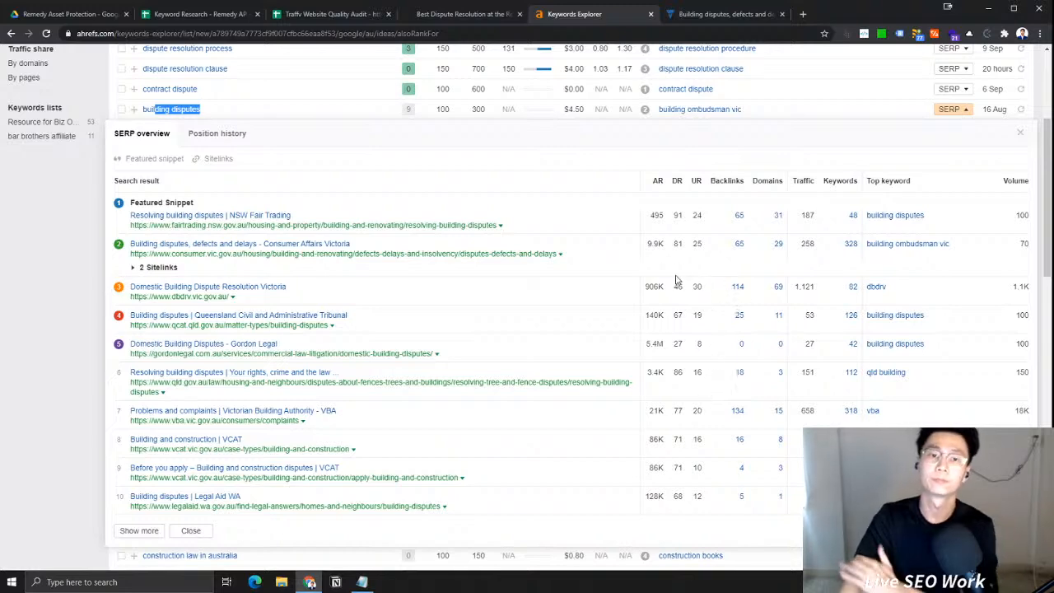
scroll(576, 270, up, 2)
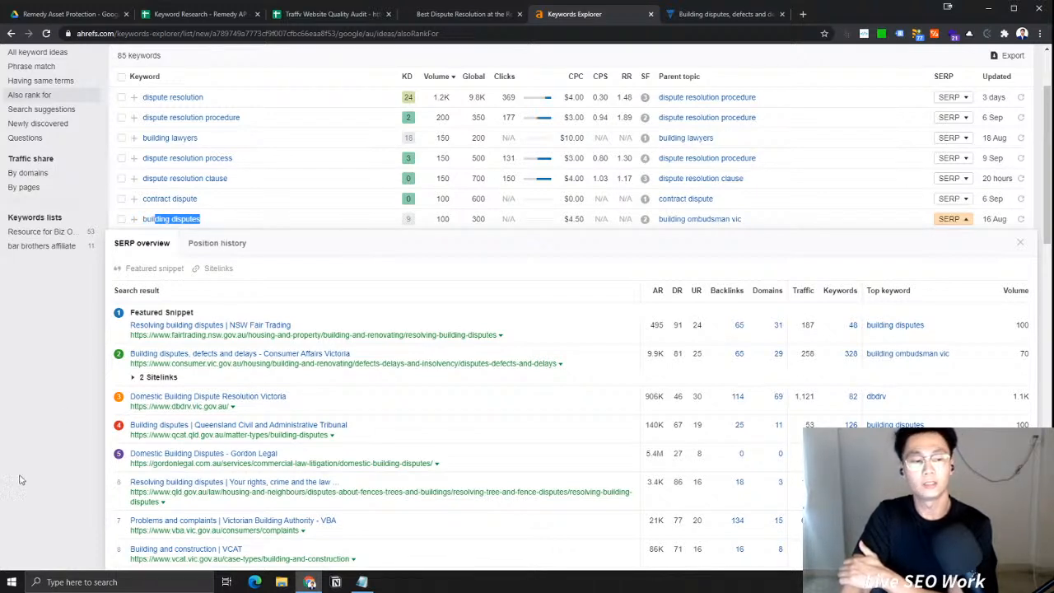
scroll(453, 400, down, 2)
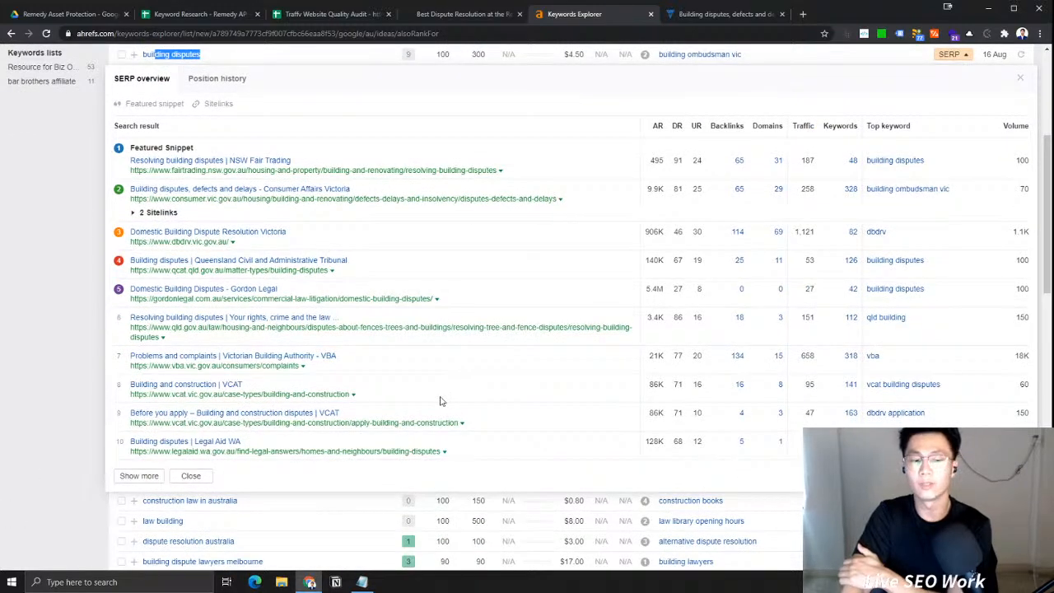
scroll(435, 404, up, 3)
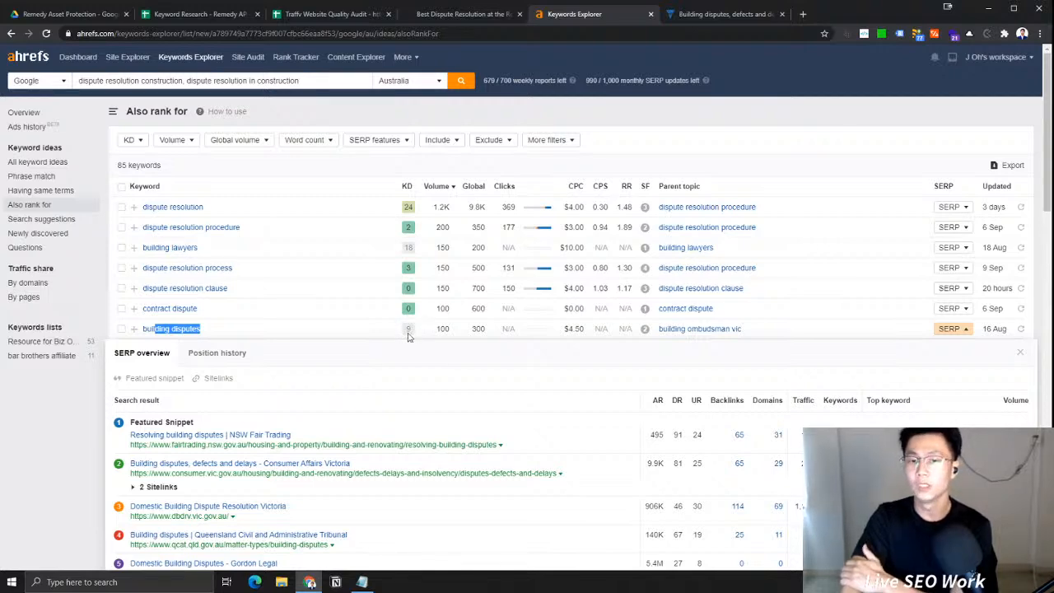
scroll(412, 329, down, 3)
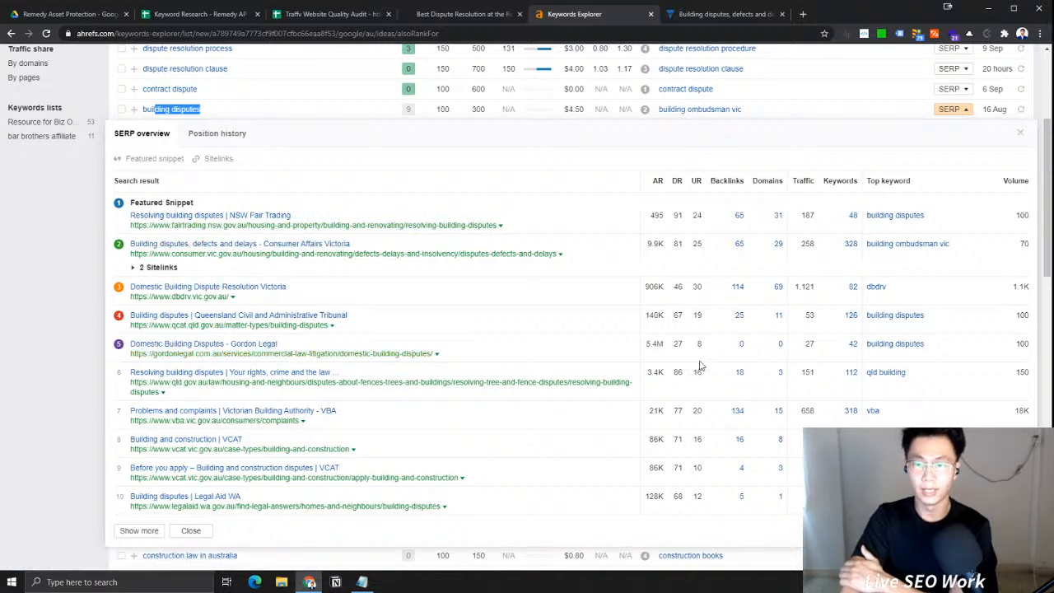
drag(706, 347, 650, 346)
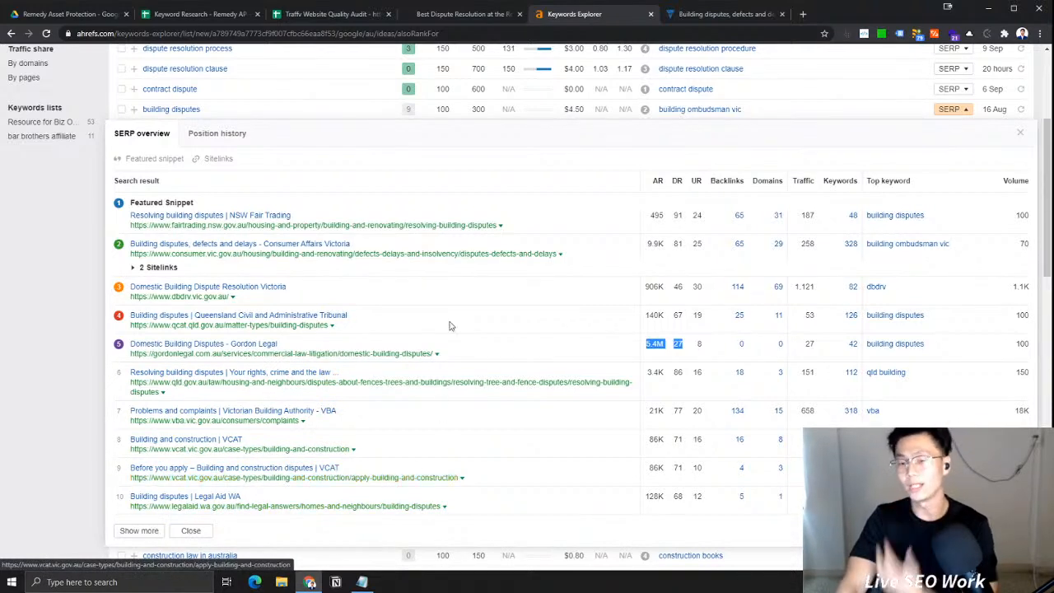
click(723, 344)
drag(742, 345, 670, 345)
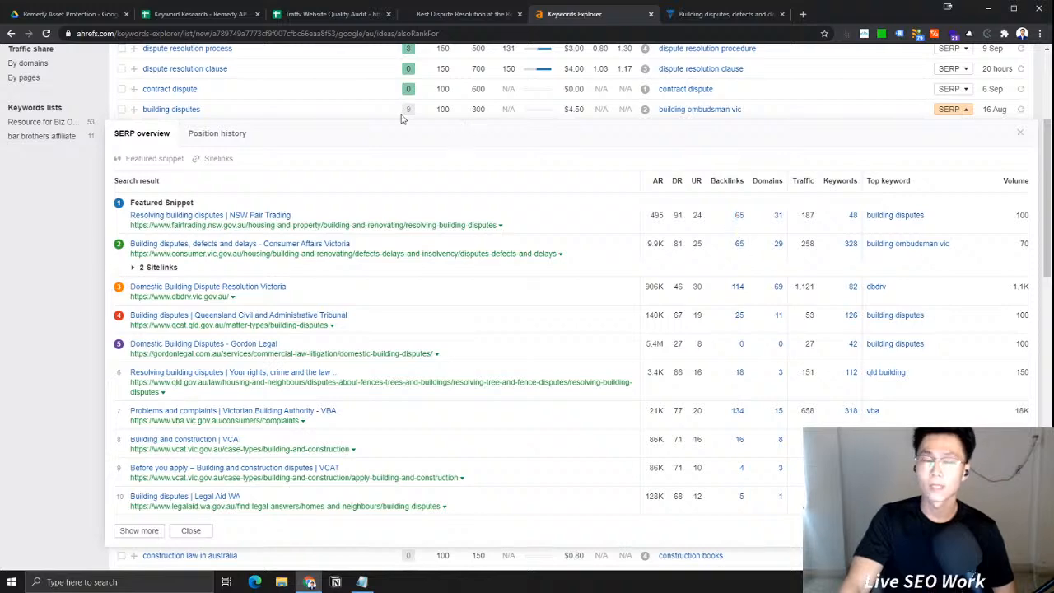
click(970, 110)
Scan the Also rank for keywords for relevant terms, including "building dispute lawyers melbourne" and "litigation and dispute resolution"
scroll(185, 237, up, 2)
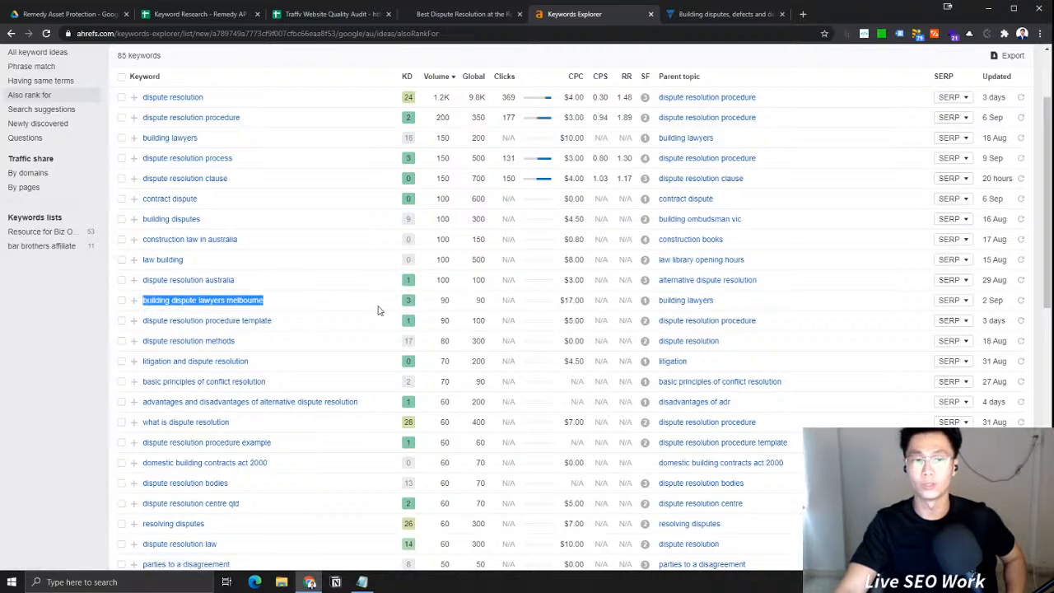
click(284, 289)
drag(290, 306, 143, 301)
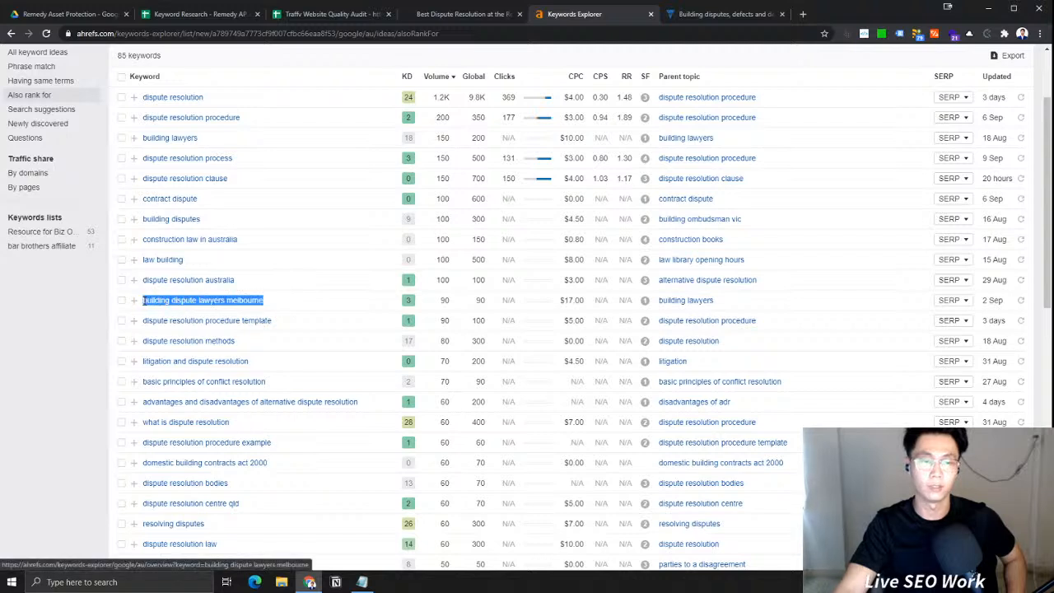
click(281, 309)
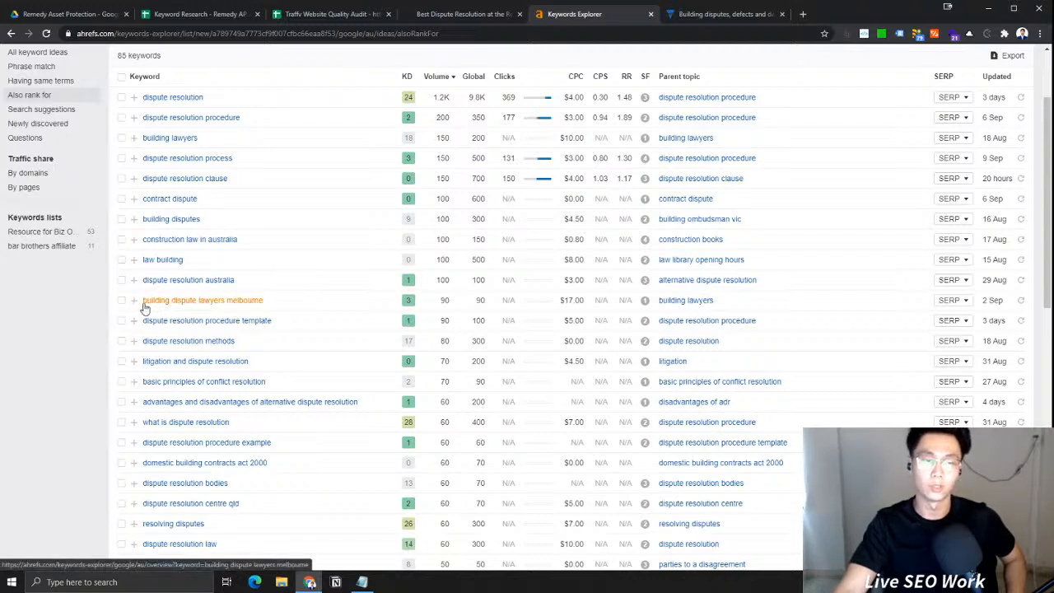
drag(320, 321, 186, 321)
drag(239, 346, 207, 347)
drag(327, 365, 145, 363)
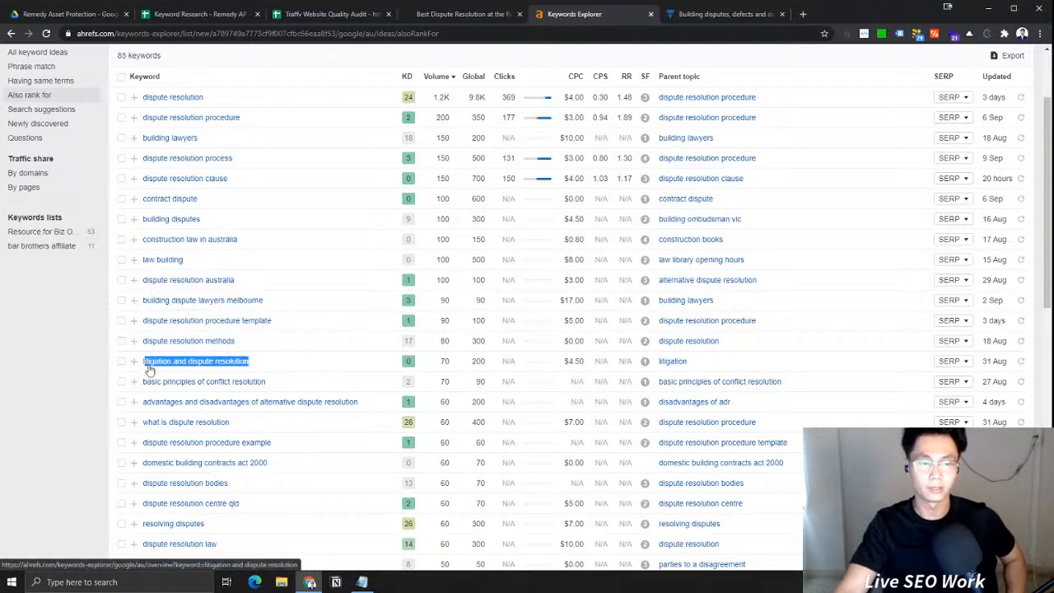
scroll(341, 377, down, 2)
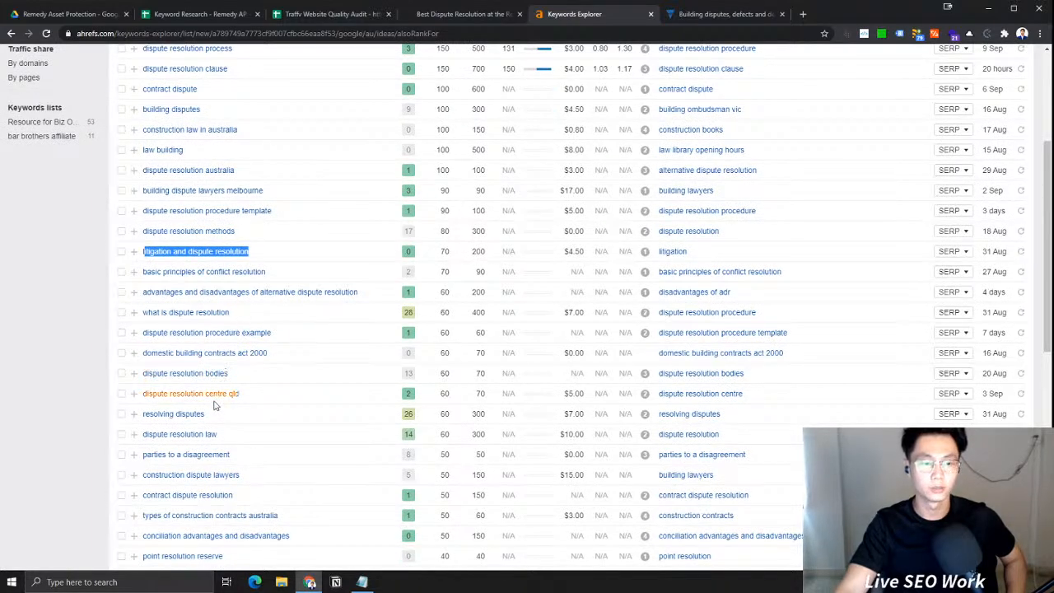
scroll(188, 404, down, 1)
scroll(304, 415, down, 1)
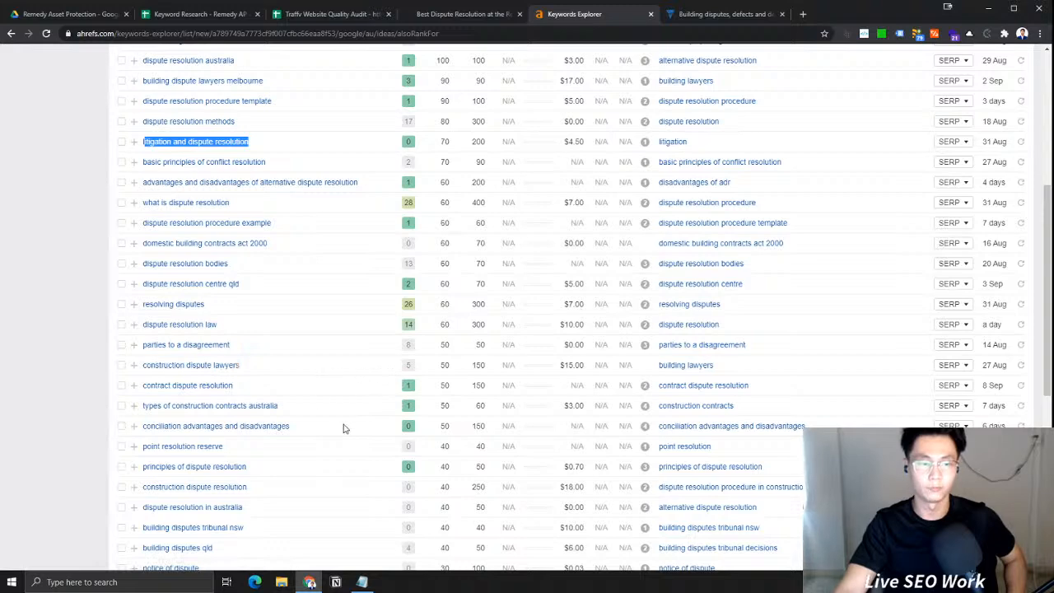
scroll(345, 428, down, 1)
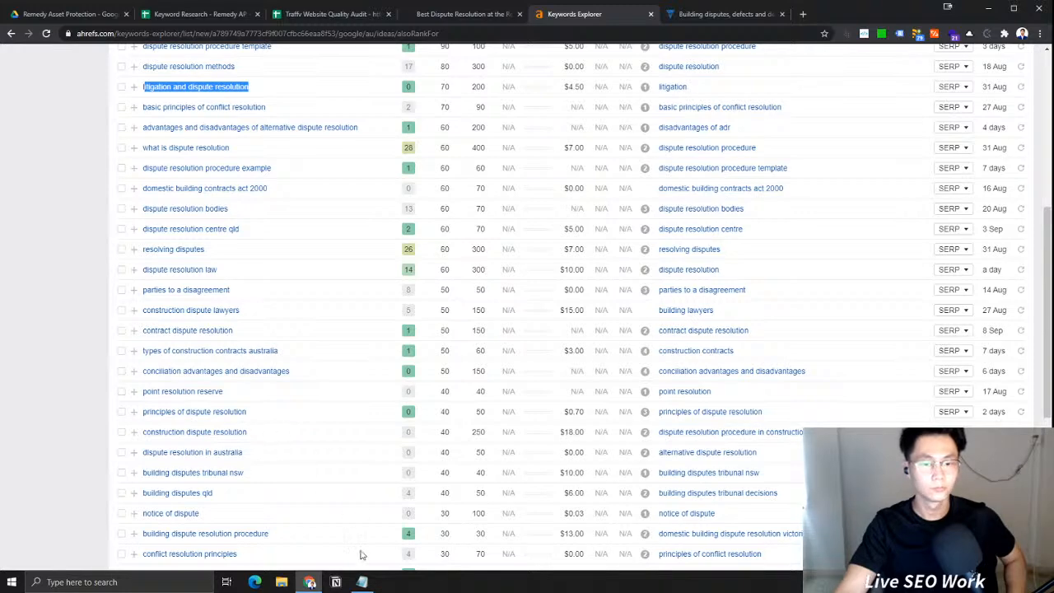
click(362, 583)
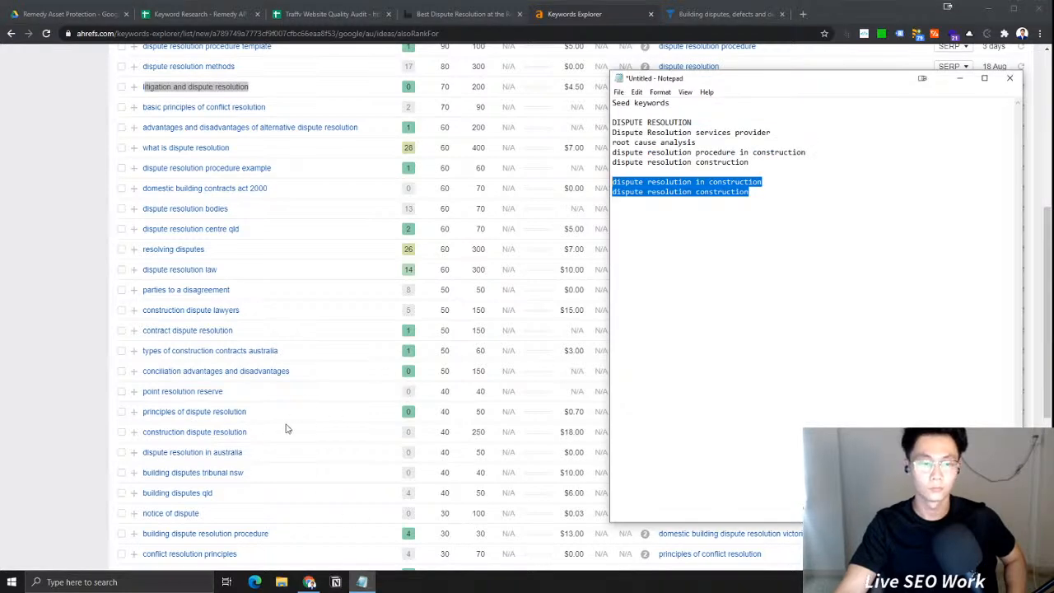
drag(292, 433, 172, 433)
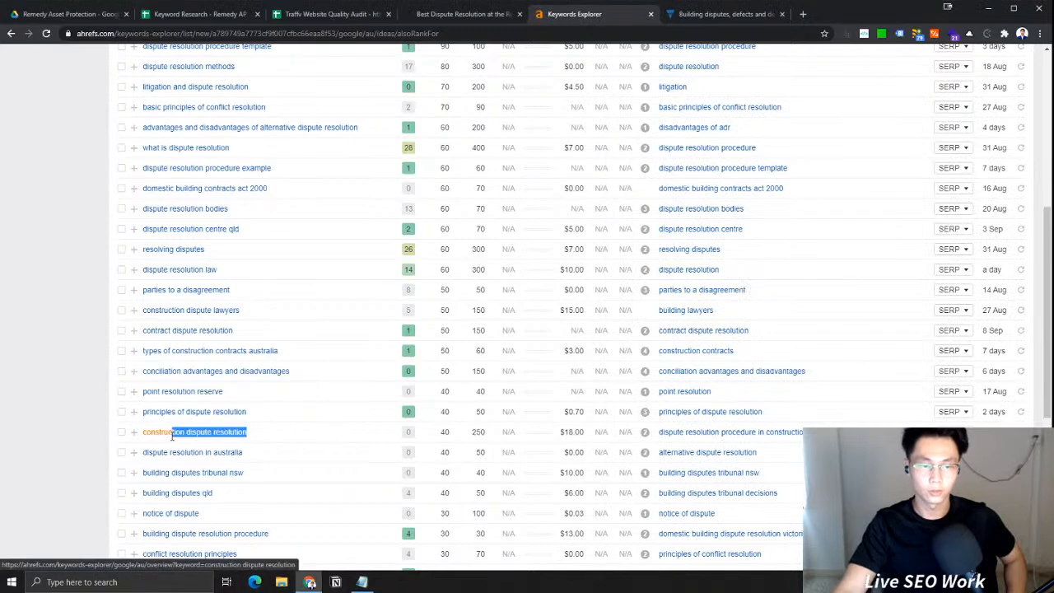
key(alt+Tab)
key(alt+super+5)
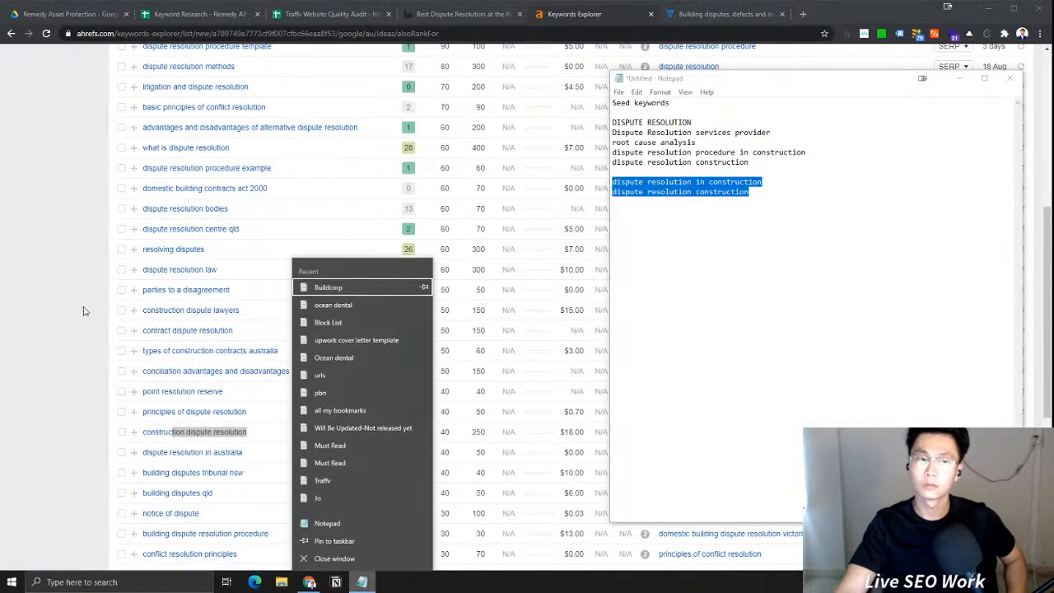
click(52, 420)
drag(254, 434, 150, 432)
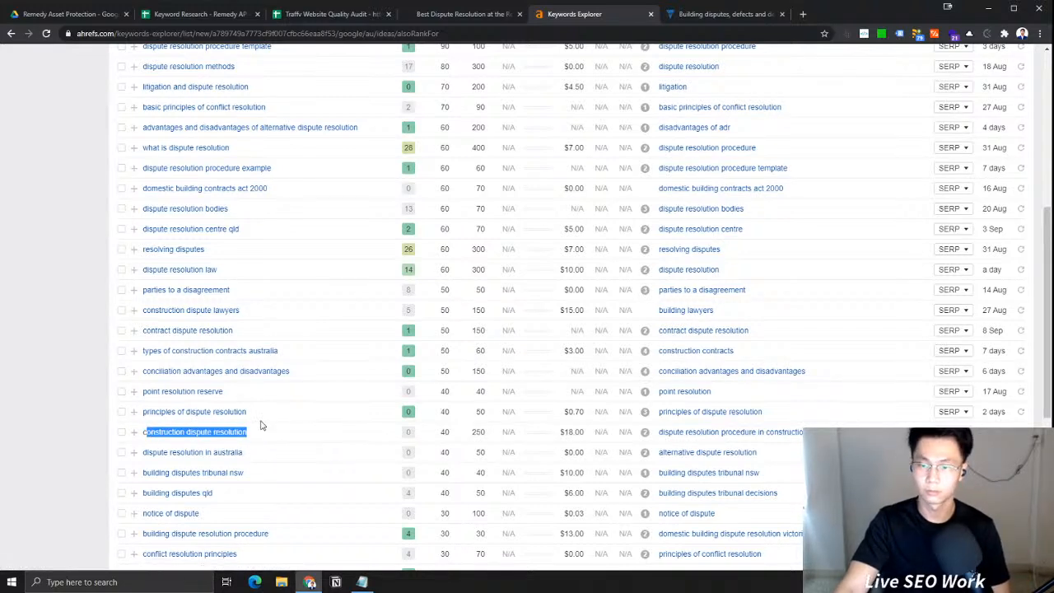
drag(267, 436, 146, 435)
click(147, 436)
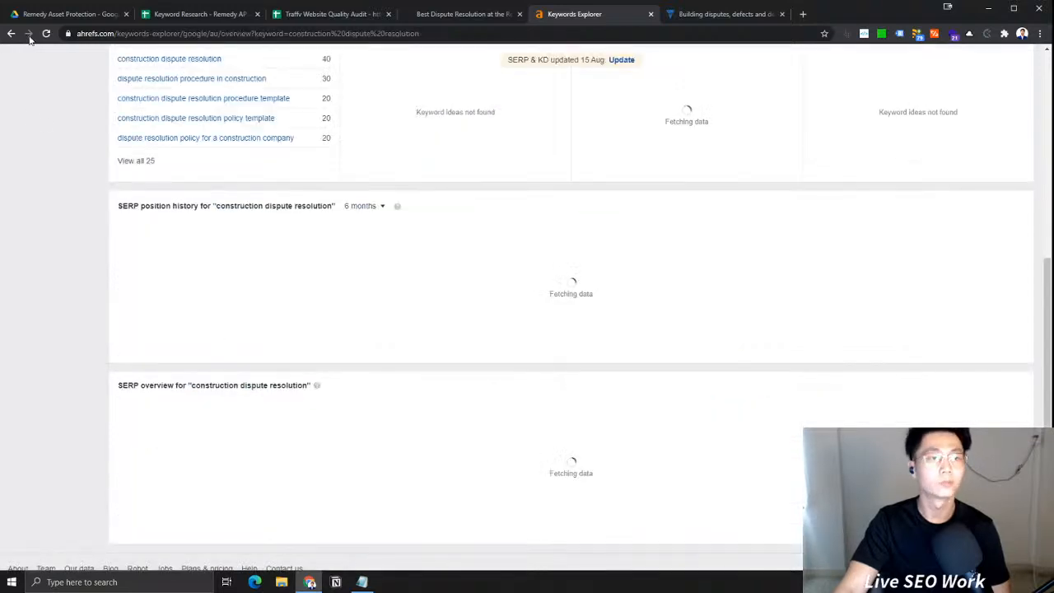
key(alt+Left)
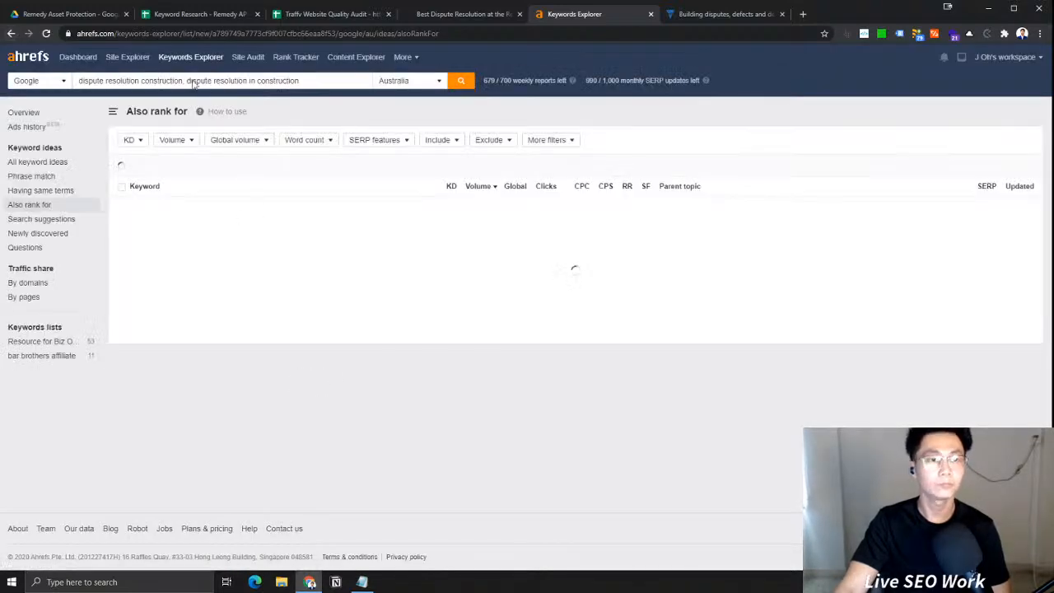
Find "construc" within the Also rank for list to locate construction-related keywords, and close the page search
scroll(299, 380, down, 8)
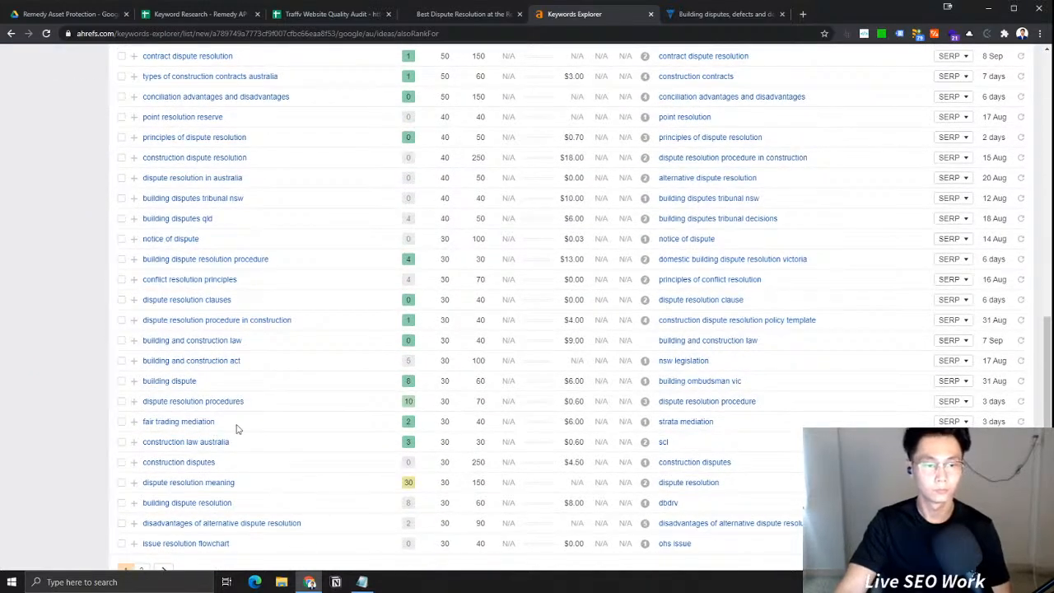
key(ctrl+f)
text(construc)
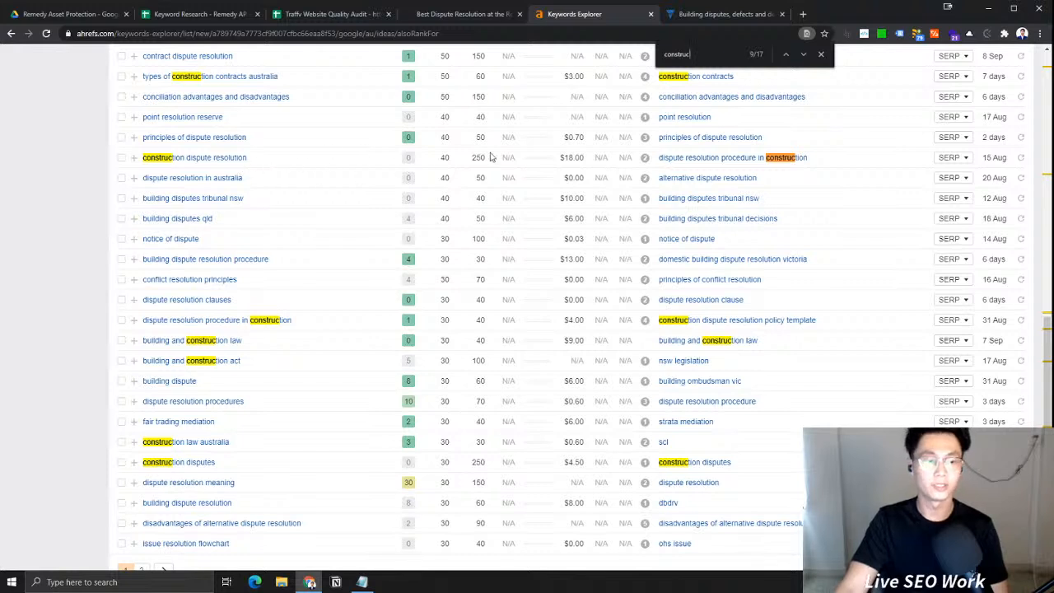
click(821, 54)
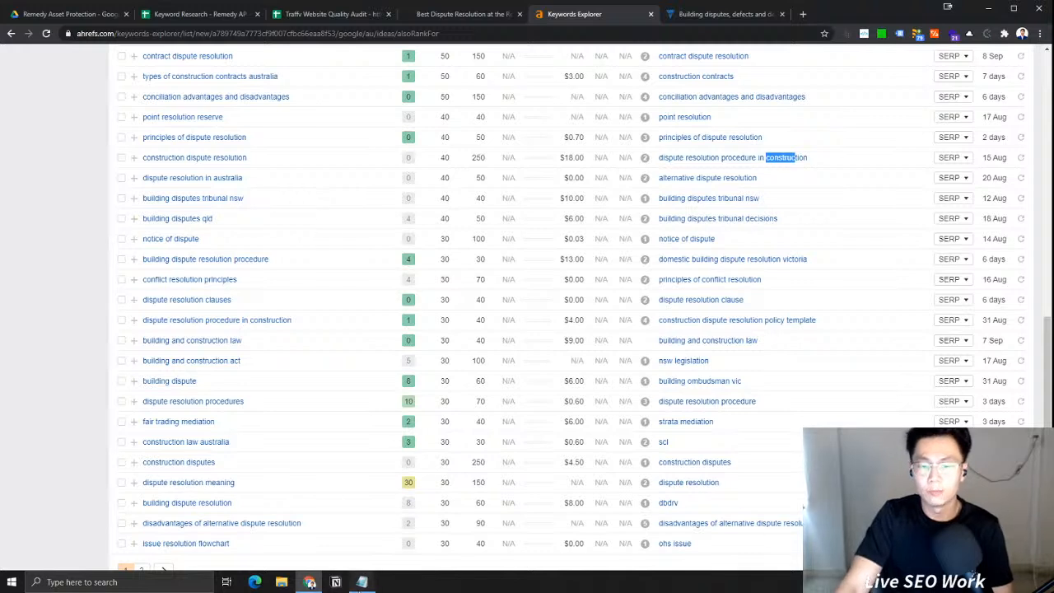
Compare the CPC of "building dispute resolution procedure" with that of "construction dispute resolution" in the keyword list
click(335, 583)
click(697, 181)
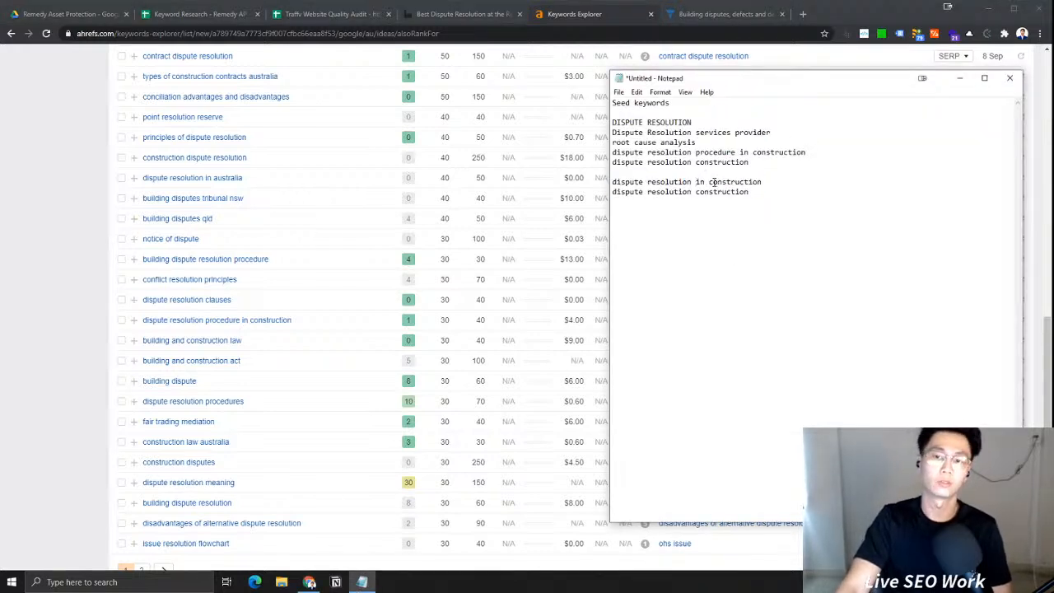
click(4, 213)
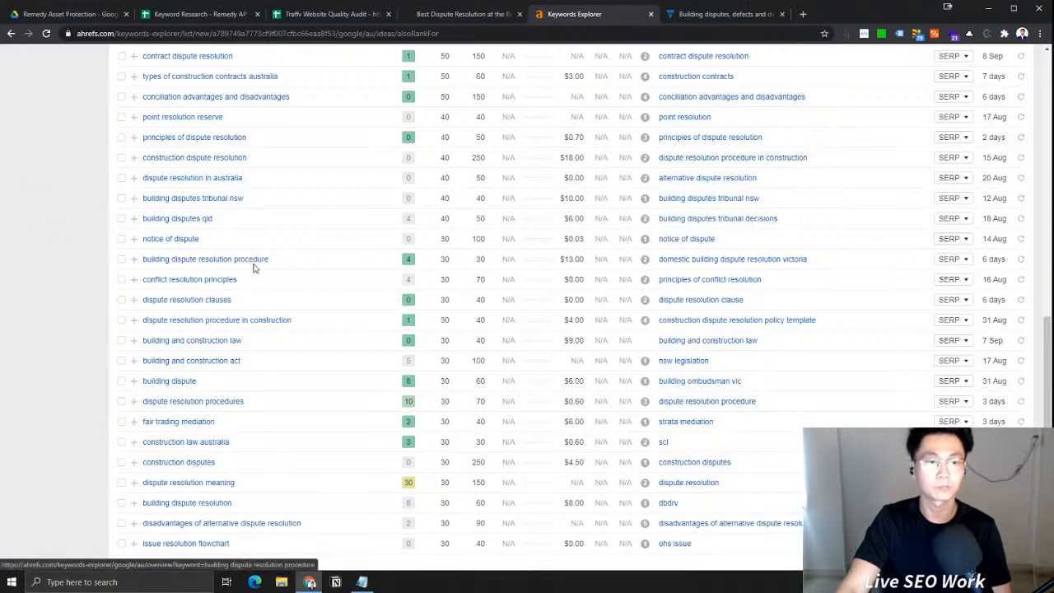
drag(301, 261, 143, 260)
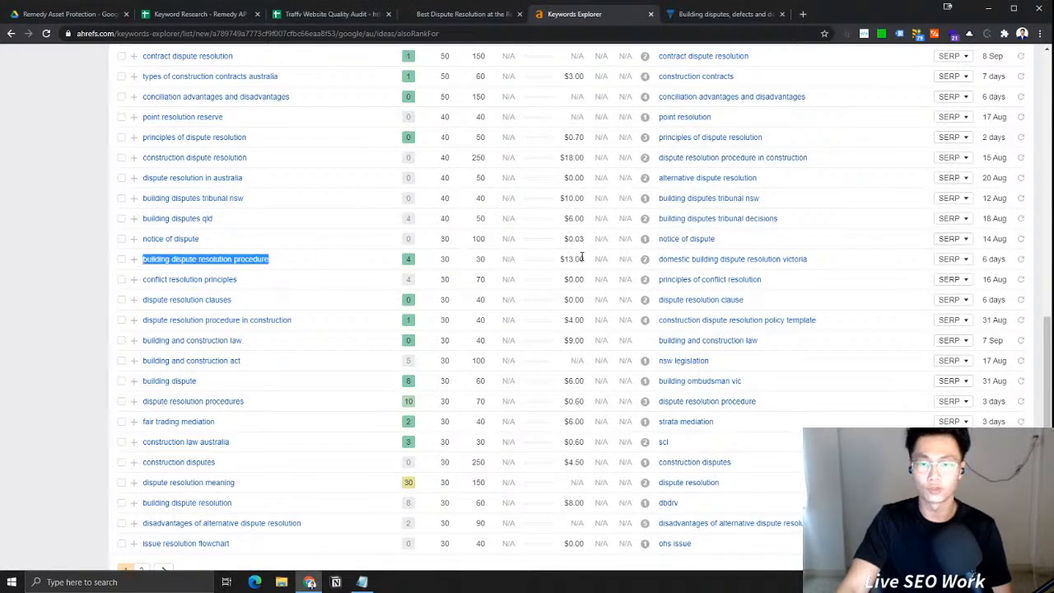
drag(585, 259, 560, 260)
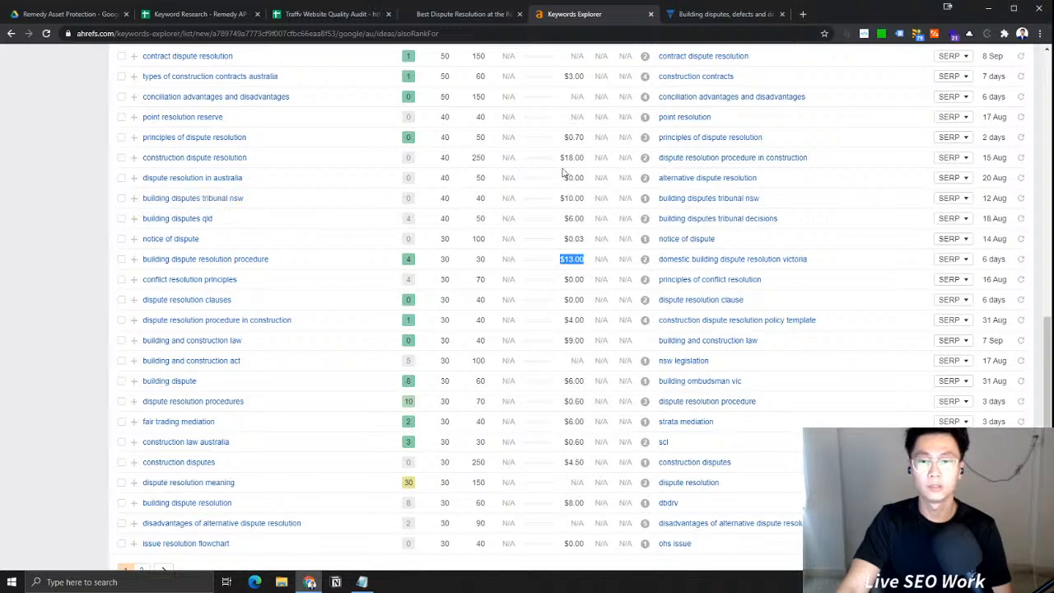
drag(247, 160, 149, 158)
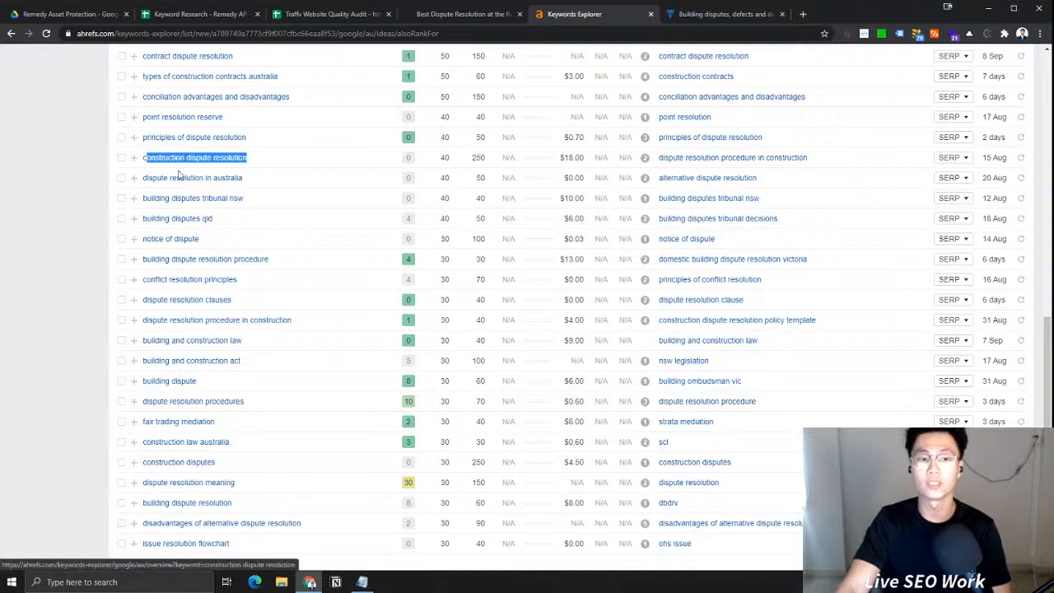
drag(560, 157, 583, 157)
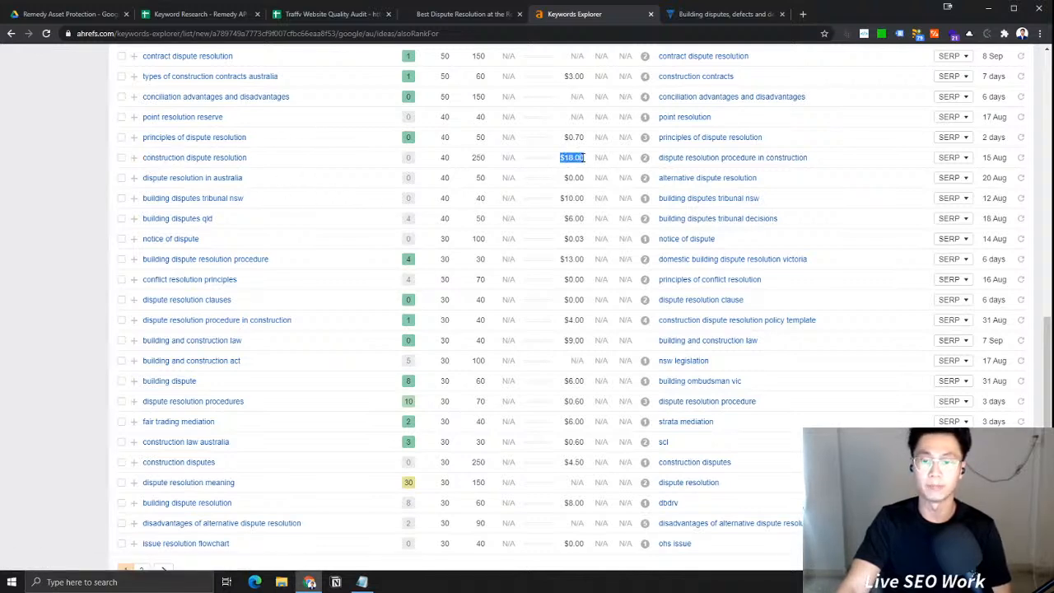
Copy the keyword "construction dispute resolution" and add it on a new line below "dispute resolution construction" in Notepad
drag(247, 157, 143, 158)
key(ctrl+c)
click(363, 582)
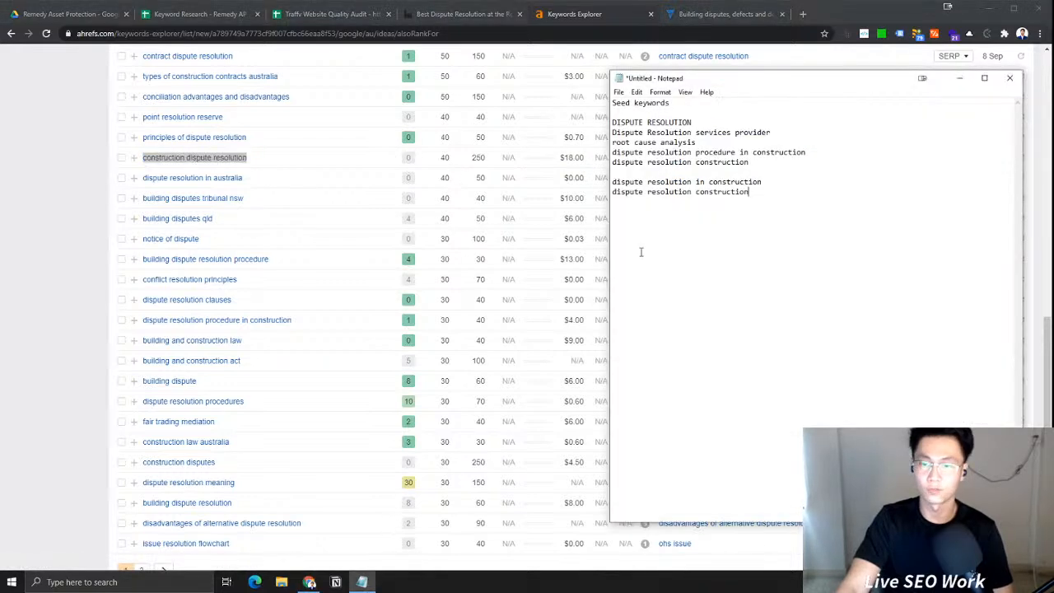
key(Return)
key(ctrl+v)
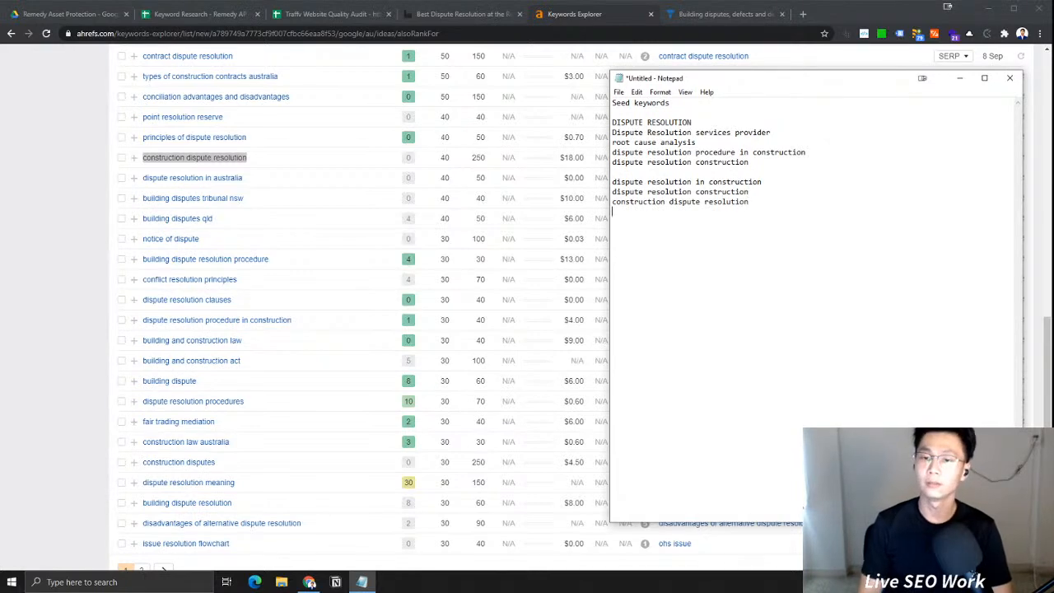
Return to Keywords Explorer, view the second page of Also rank for keywords and open the Having same terms report
click(33, 239)
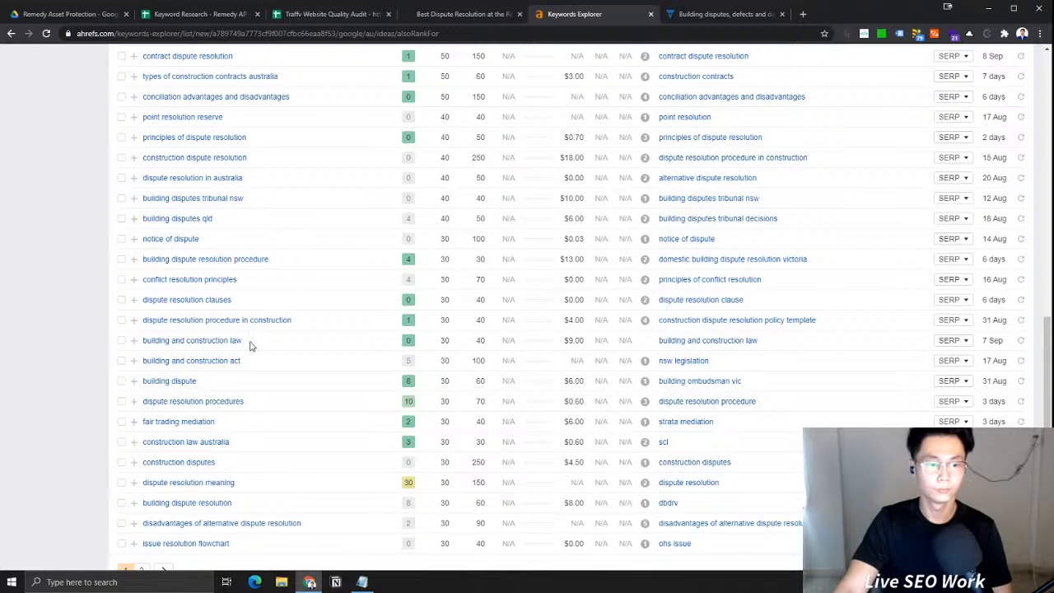
scroll(251, 346, down, 1)
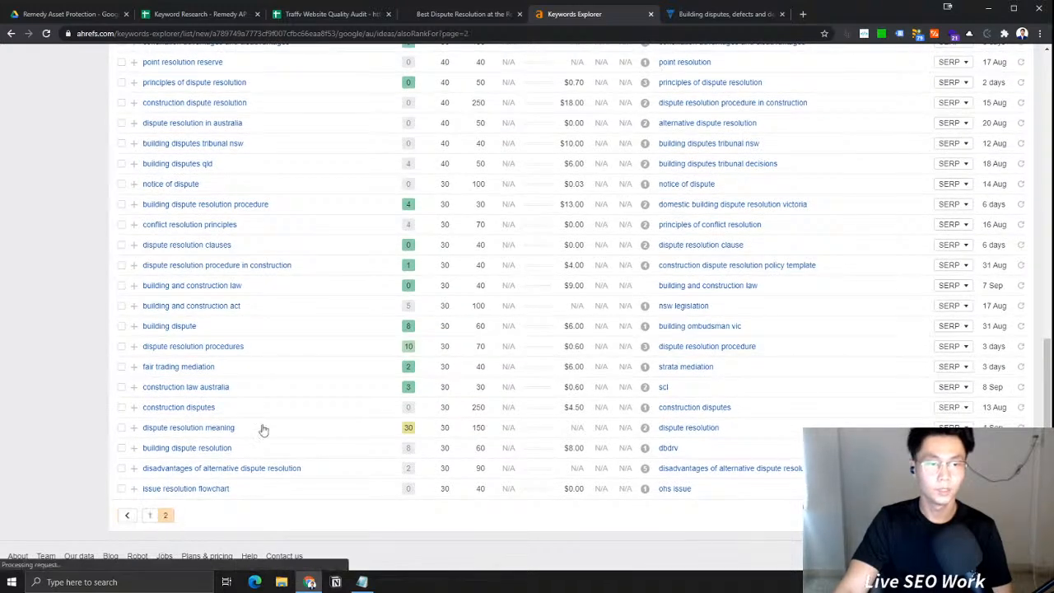
click(165, 515)
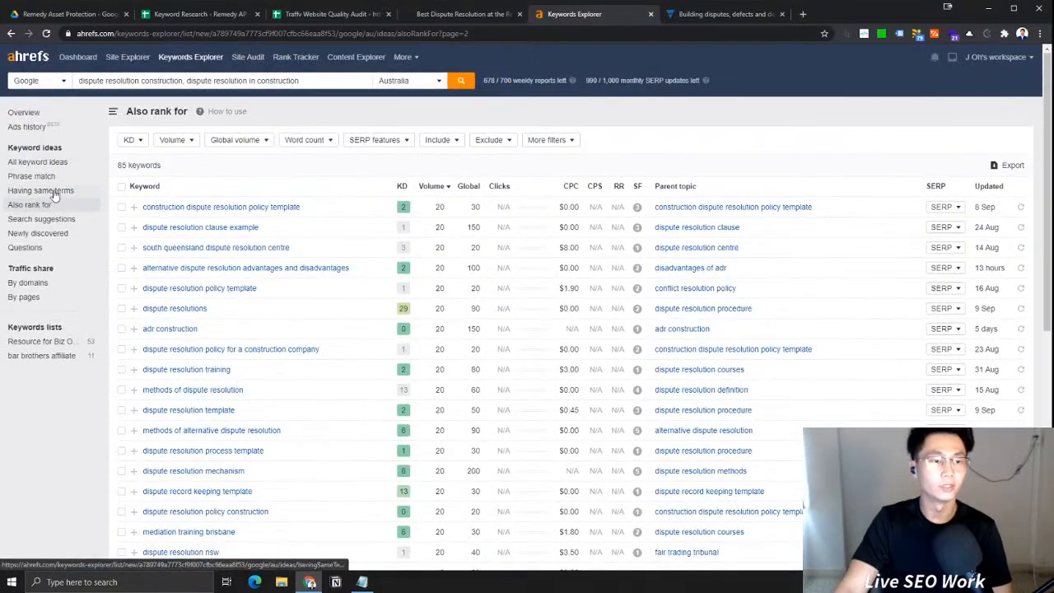
click(52, 190)
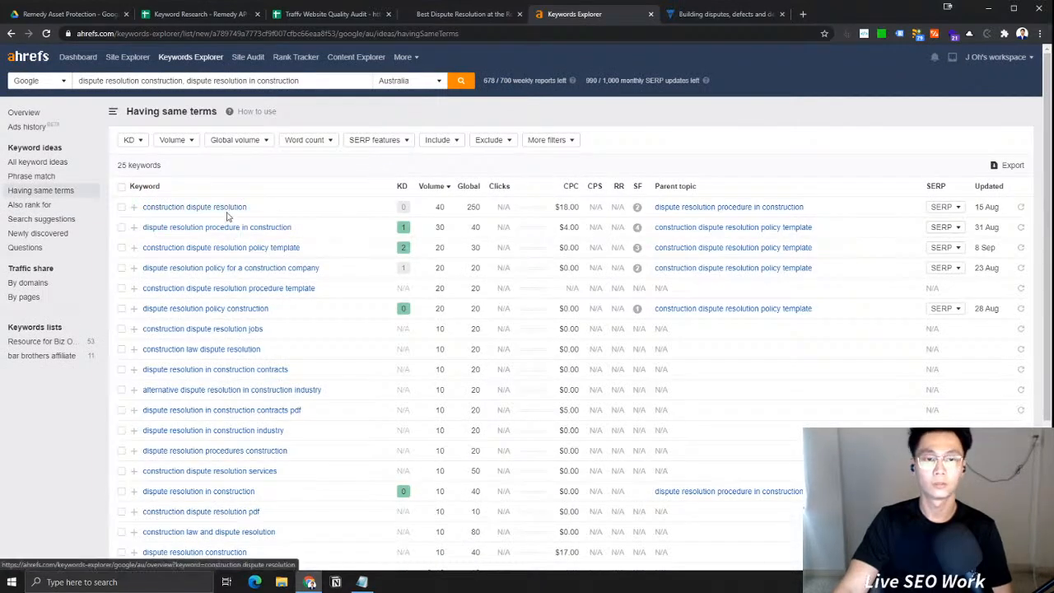
Copy the three construction dispute resolution keywords from Notepad, look them up together in Keywords Explorer and compare their KD
click(362, 582)
drag(750, 202, 614, 182)
drag(811, 200, 606, 178)
key(ctrl+c)
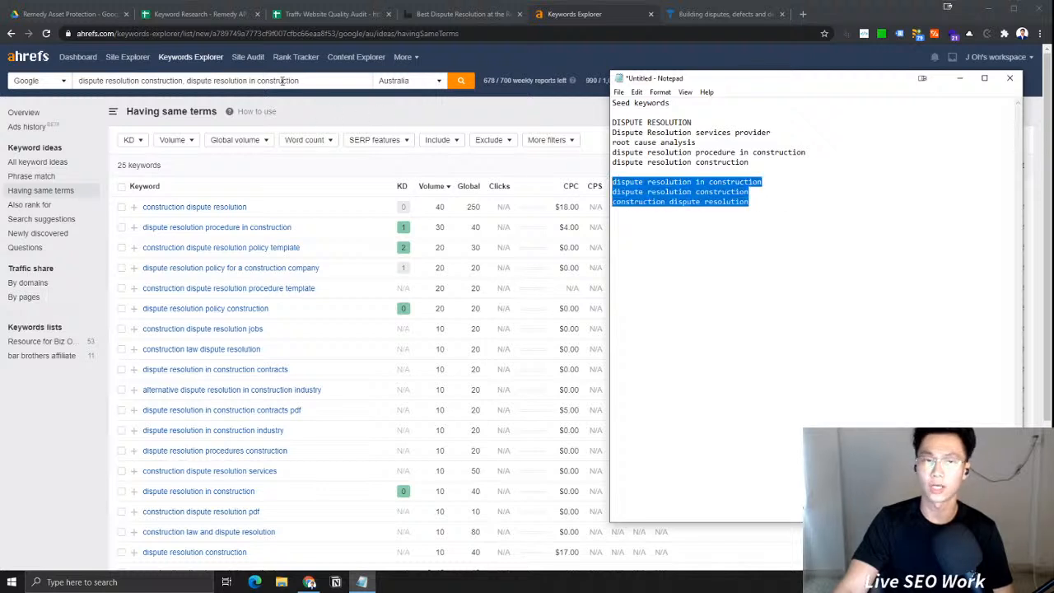
click(191, 58)
key(ctrl+v)
click(683, 278)
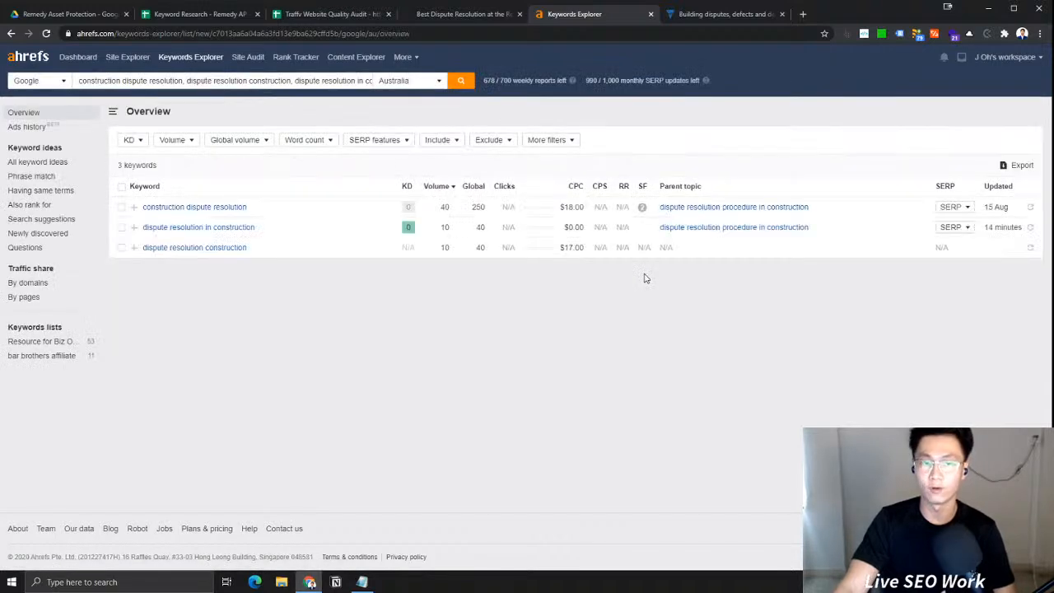
drag(416, 207, 414, 262)
click(437, 251)
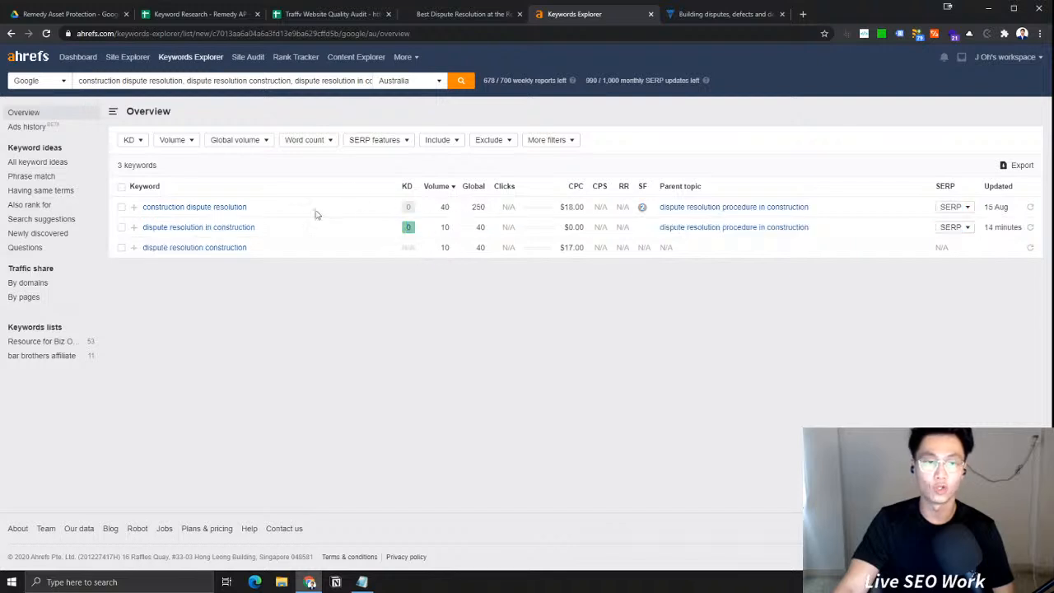
Copy "construction dispute resolution" into the dispute-resolution page's Selected Keyword cell in the audit sheet, removing the blank lines pasted above it
drag(341, 206, 129, 211)
key(ctrl+c)
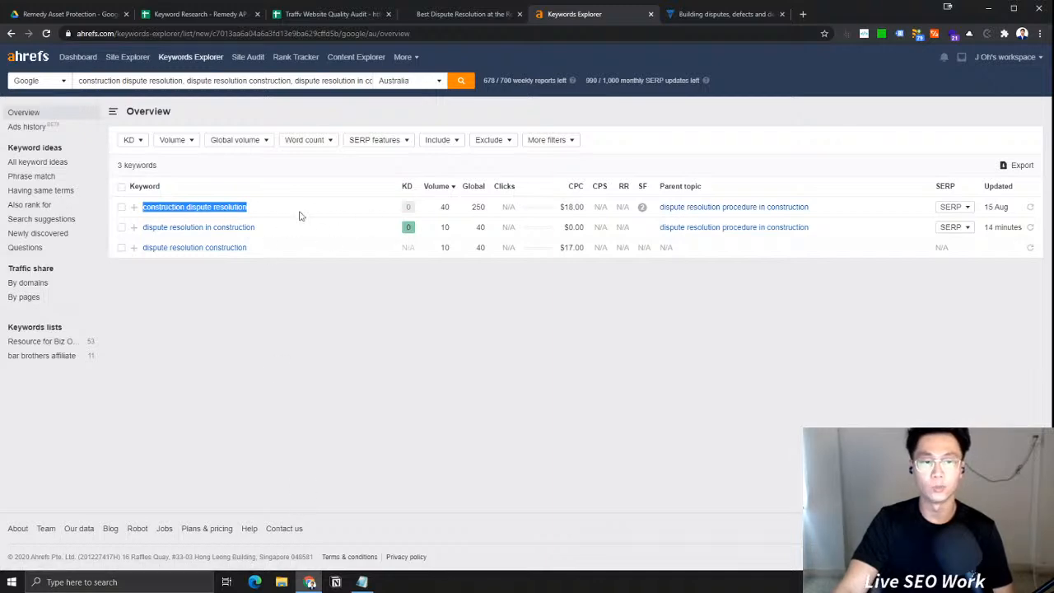
click(311, 14)
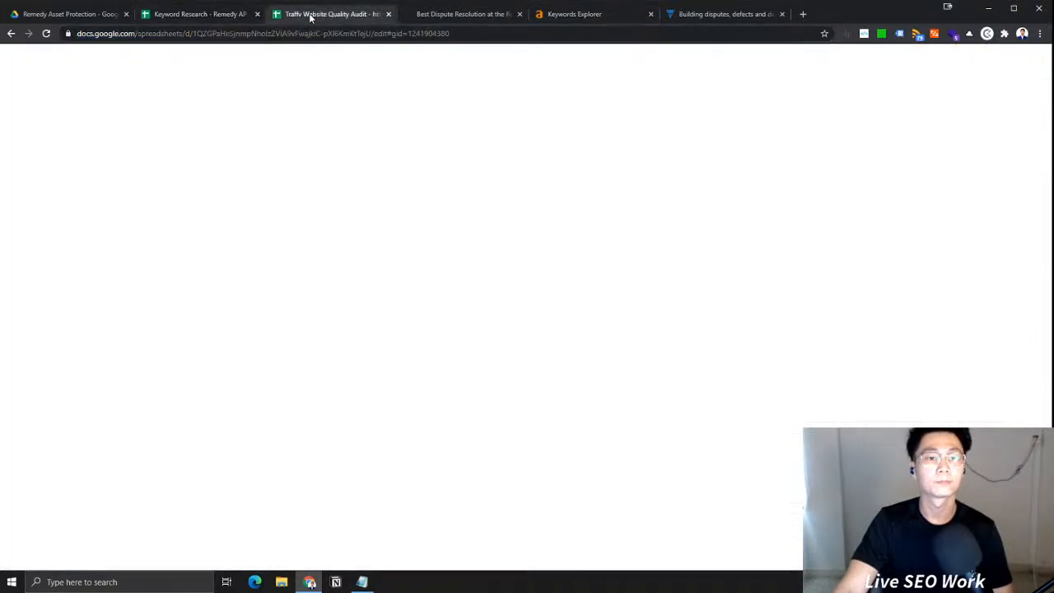
click(87, 389)
key(ctrl+v)
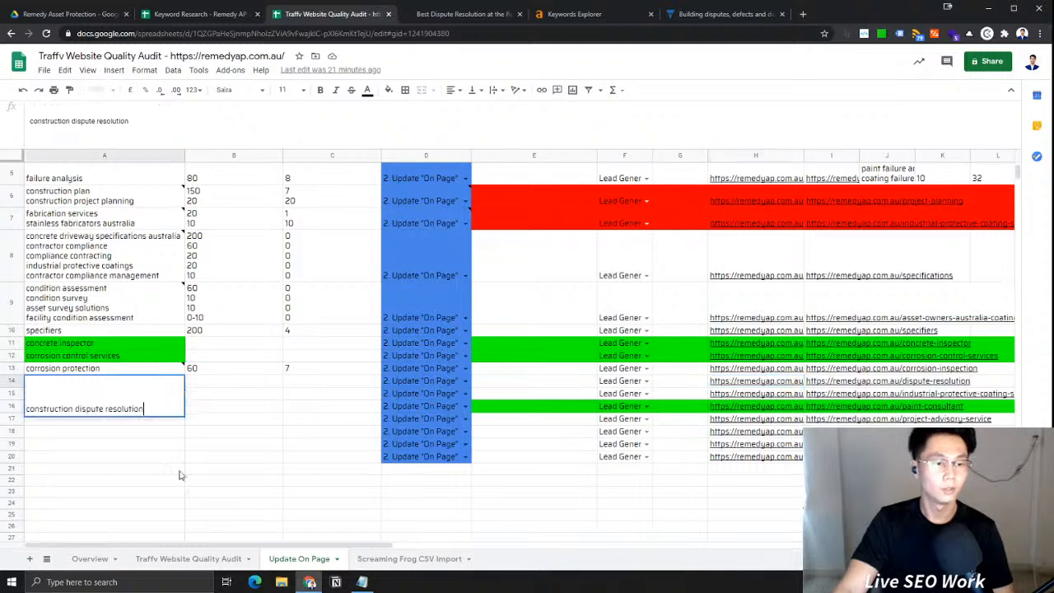
double_click(73, 396)
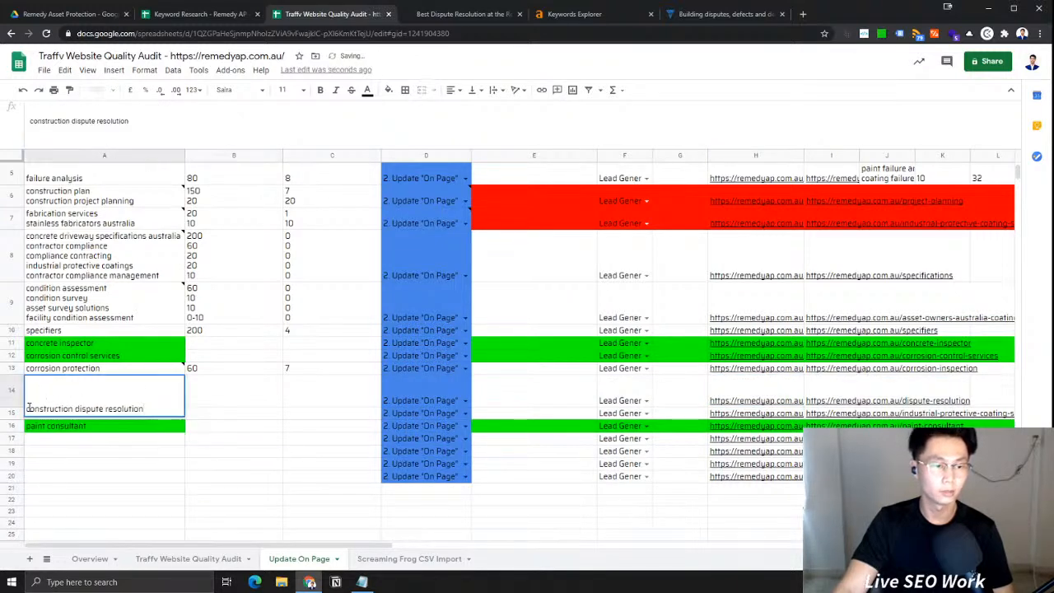
key(BackSpace)
key(BackSpace)
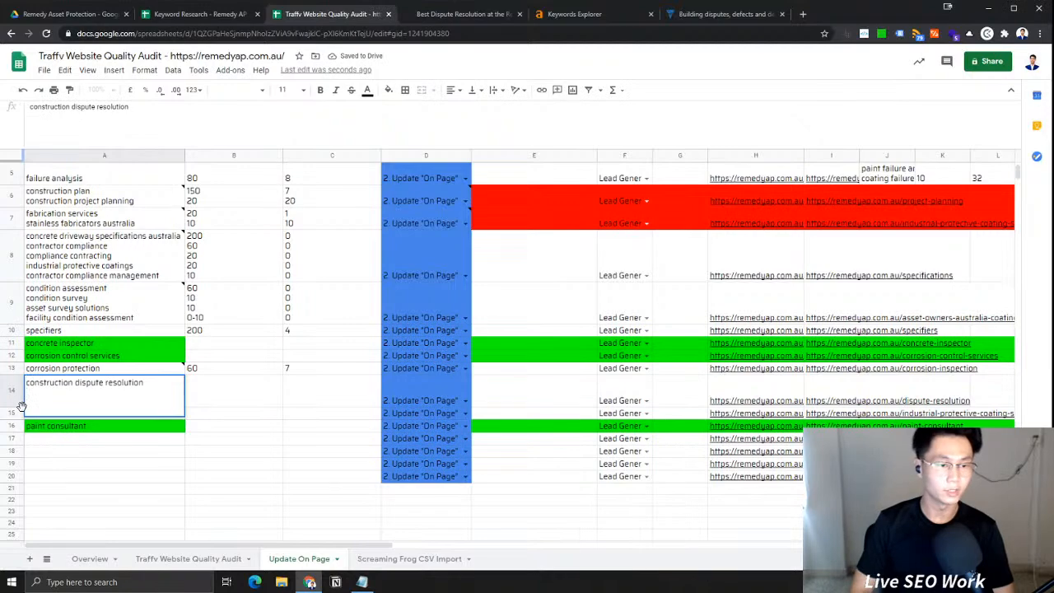
key(Return)
click(141, 381)
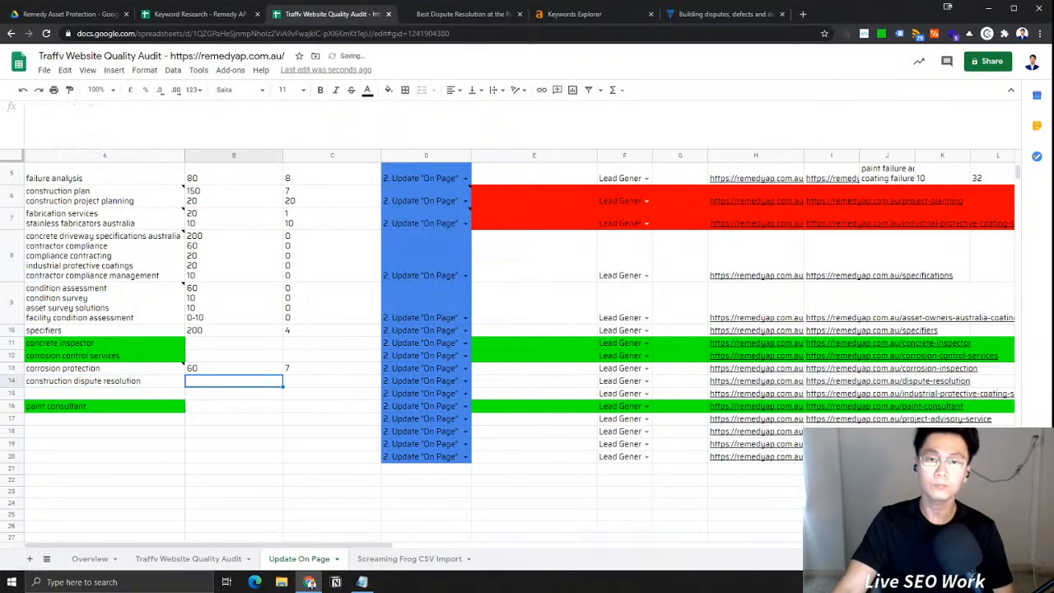
Check the metrics of "construction dispute resolution" in Keywords Explorer and enter volume 40 and KD 0 in its audit sheet row
click(465, 14)
click(580, 17)
click(712, 18)
click(585, 17)
drag(438, 209, 515, 211)
click(489, 308)
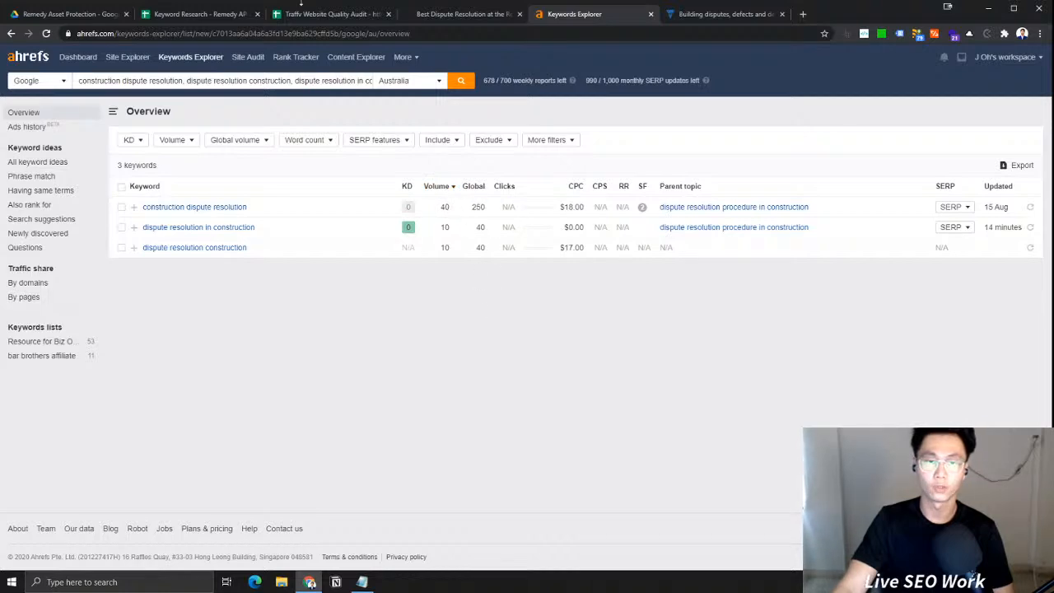
click(289, 14)
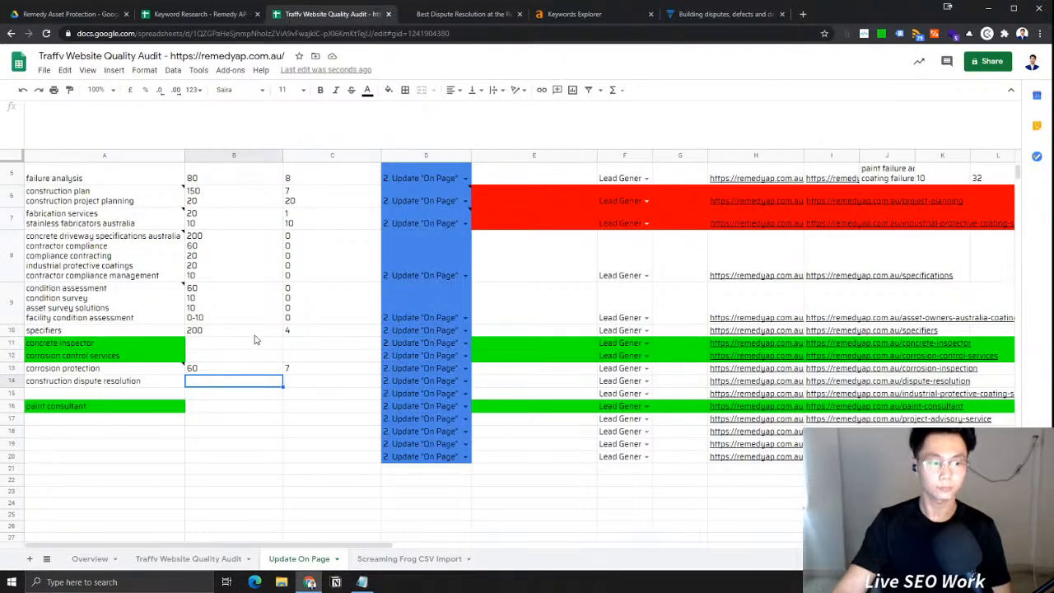
text(40)
key(Tab)
text(0)
key(Return)
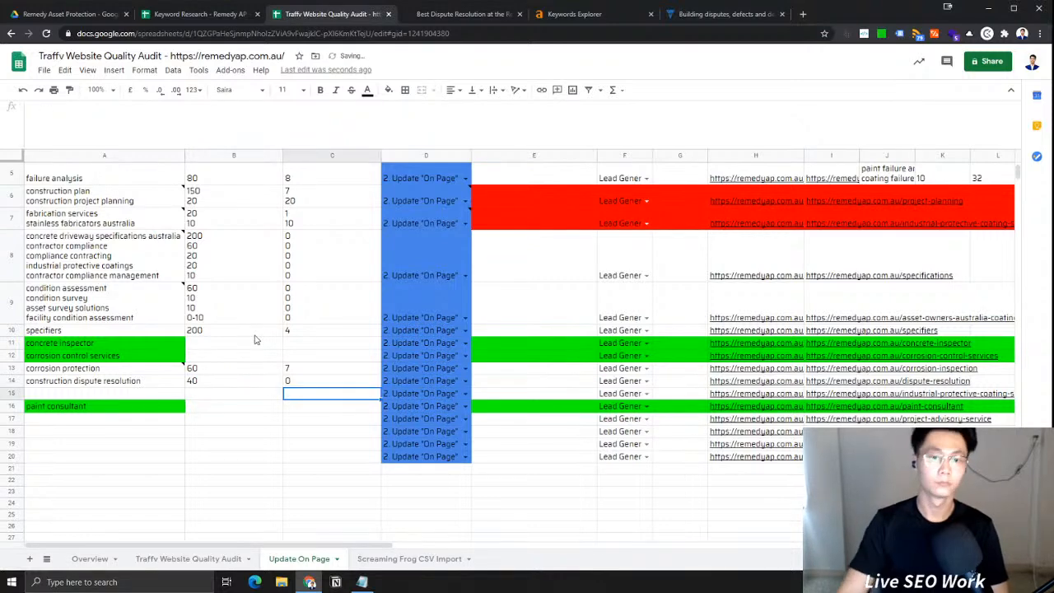
click(335, 371)
click(111, 407)
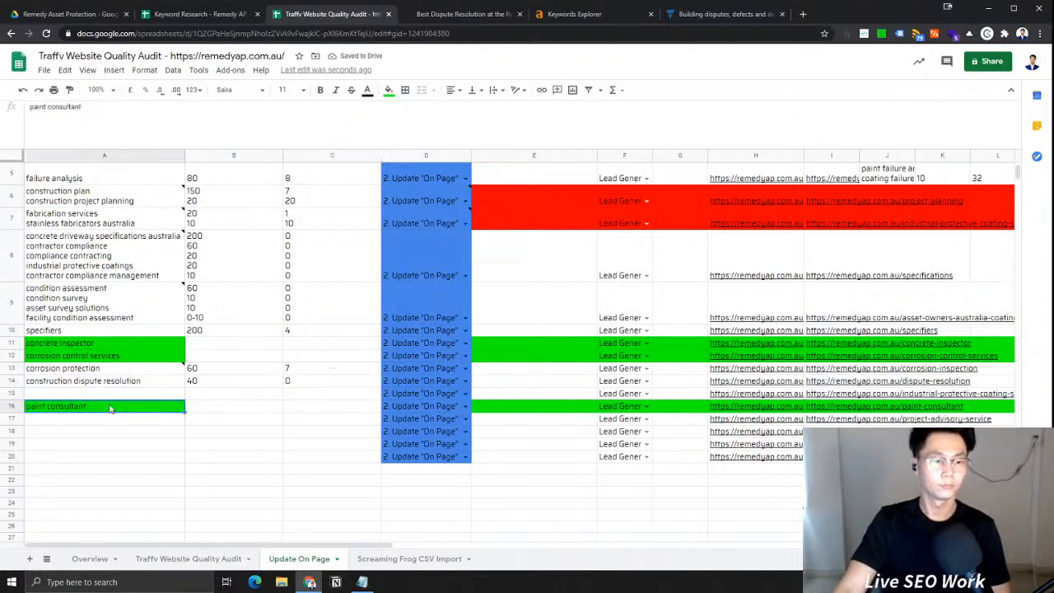
click(155, 586)
click(156, 586)
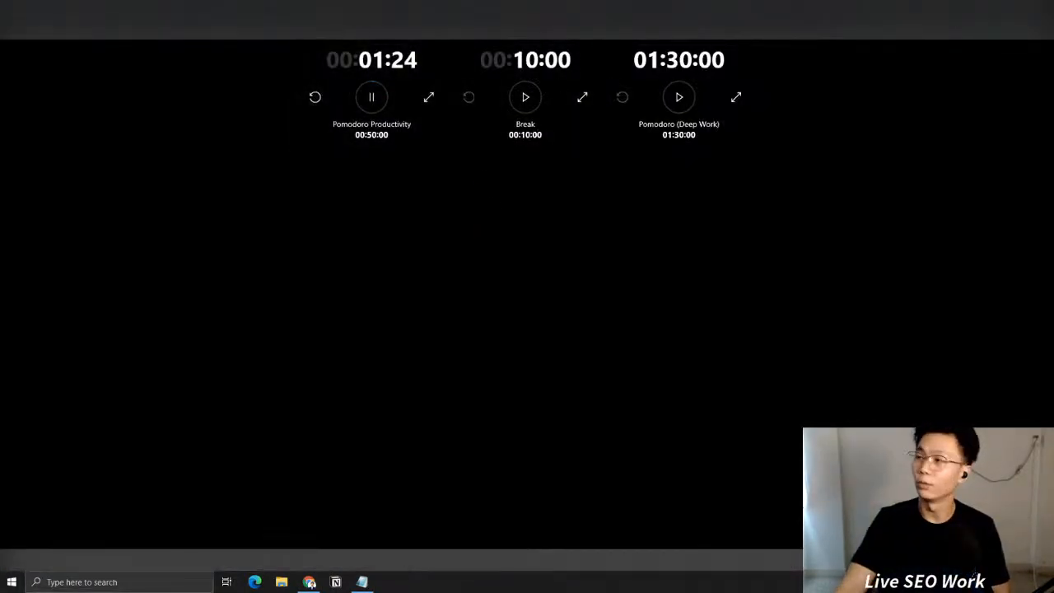
click(1039, 8)
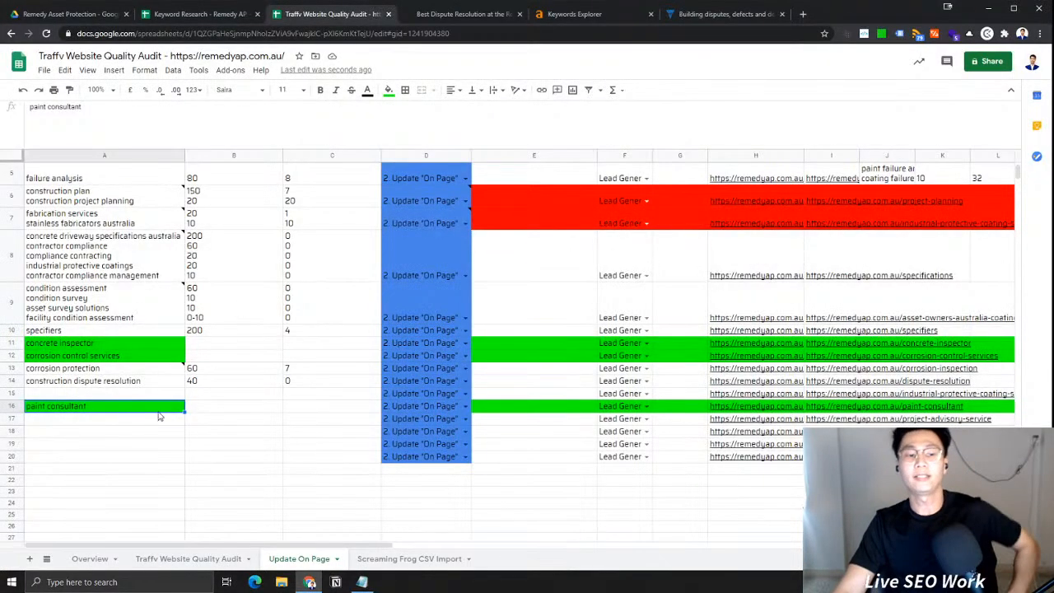
drag(168, 396, 734, 458)
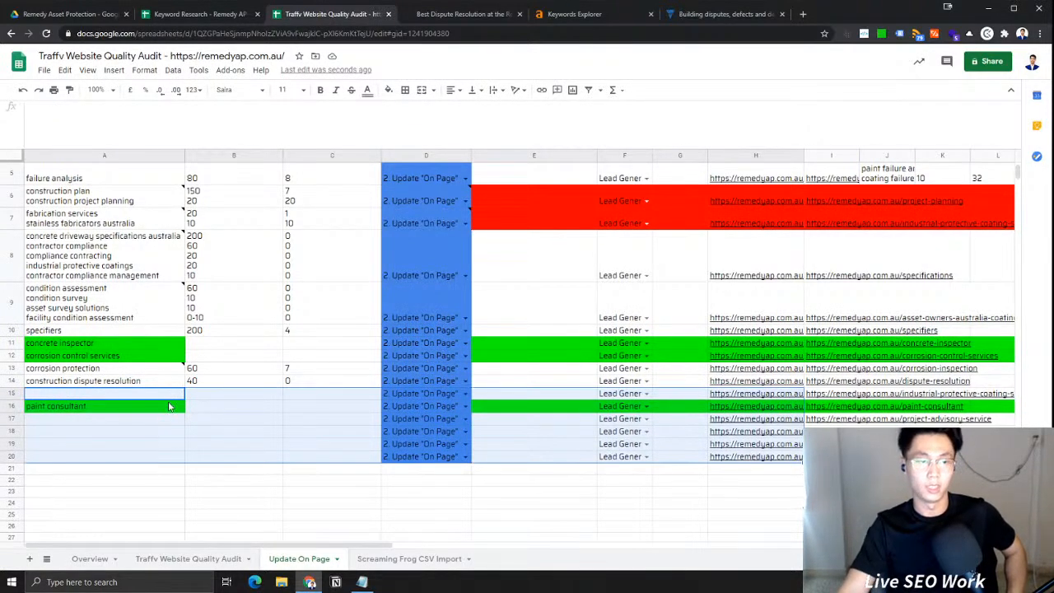
scroll(169, 421, up, 3)
scroll(168, 421, down, 3)
click(173, 436)
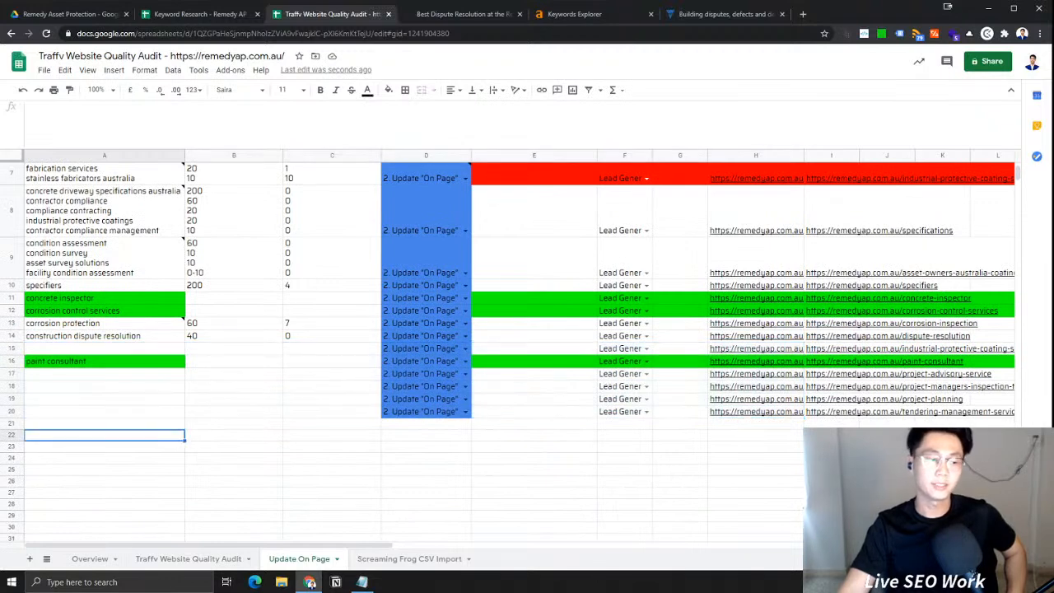
key(alt+Tab)
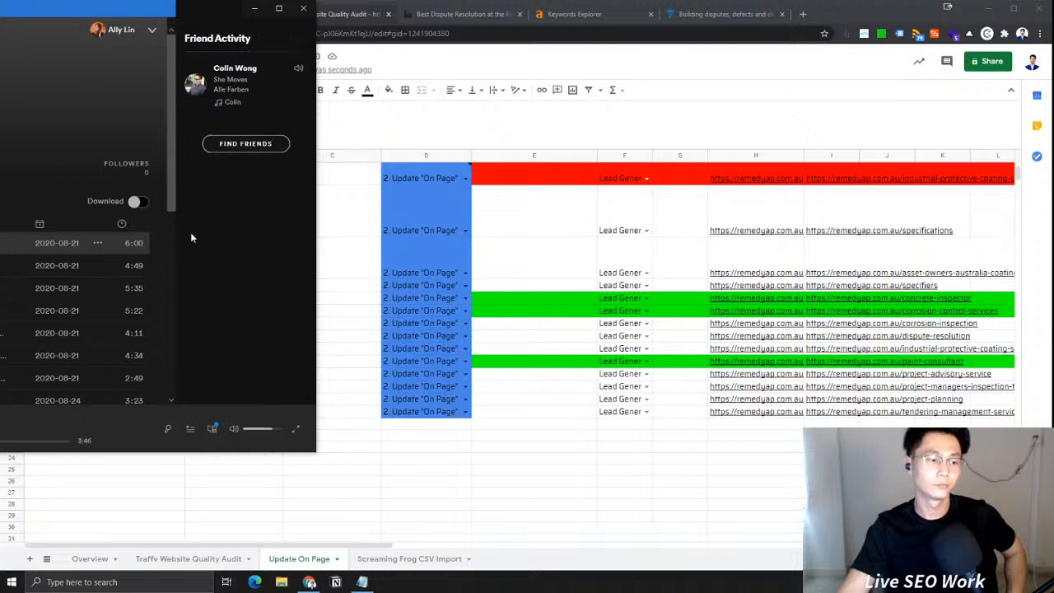
key(alt+Tab)
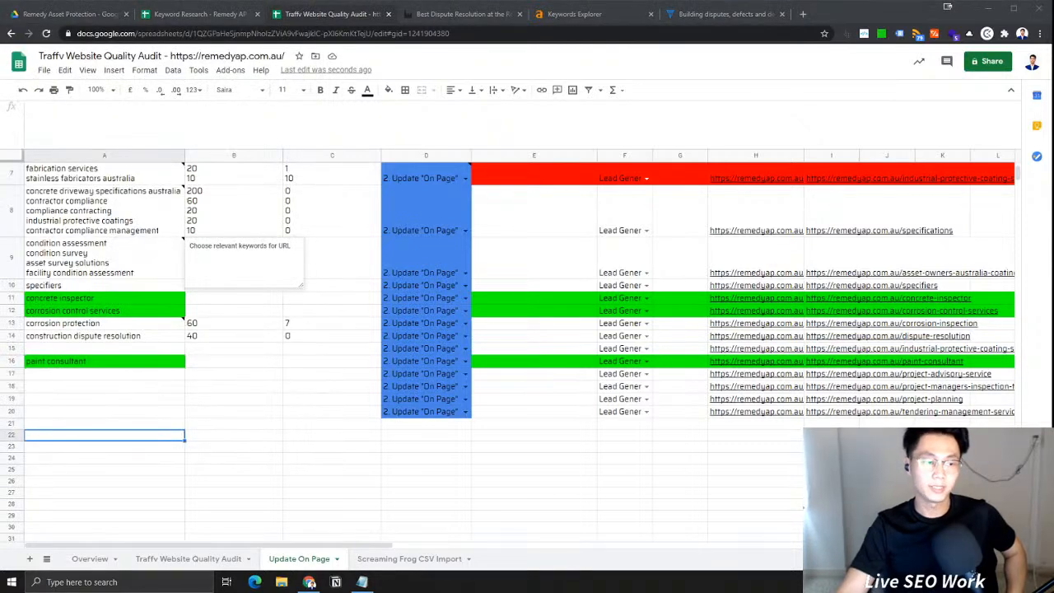
click(255, 426)
scroll(367, 438, up, 3)
scroll(584, 232, down, 1)
scroll(584, 233, up, 1)
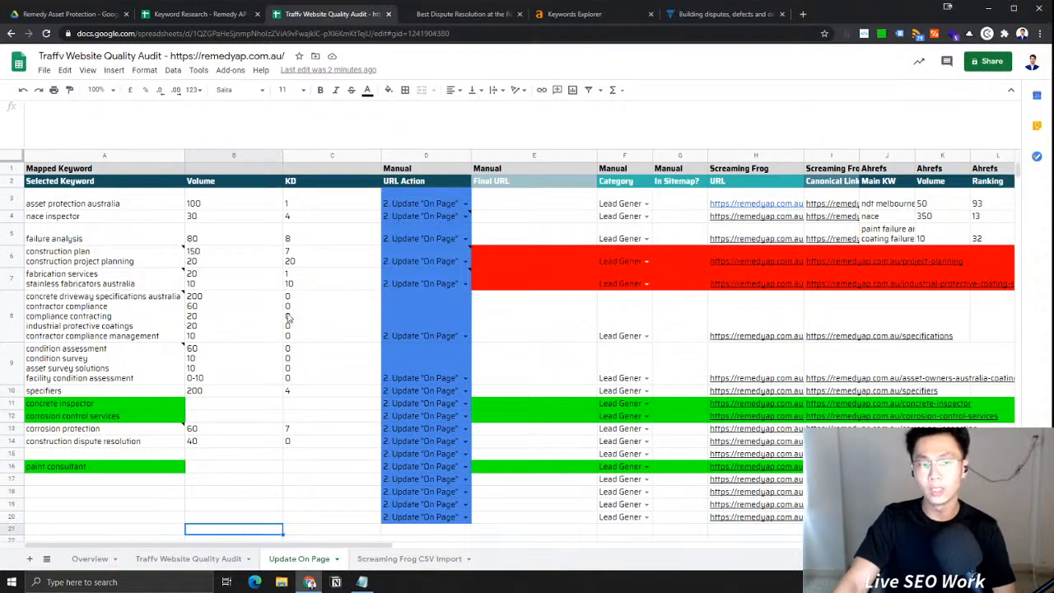
Review rows 15 to 20 of the Update On Page sheet to see which URLs still need mapped keywords
scroll(288, 317, down, 2)
drag(150, 298, 823, 344)
click(80, 325)
drag(85, 300, 829, 343)
click(486, 384)
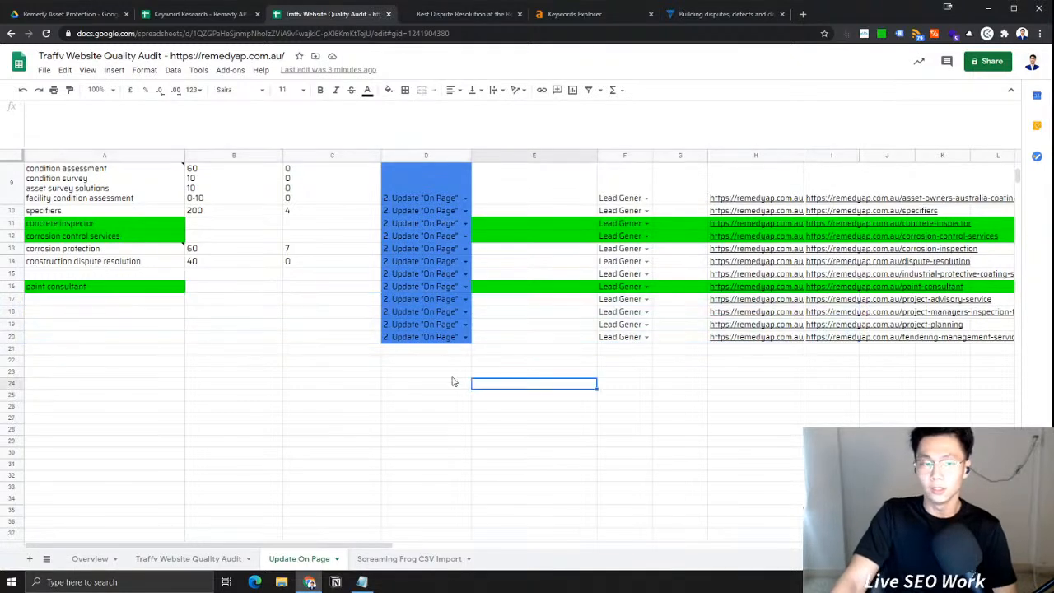
drag(78, 277, 827, 346)
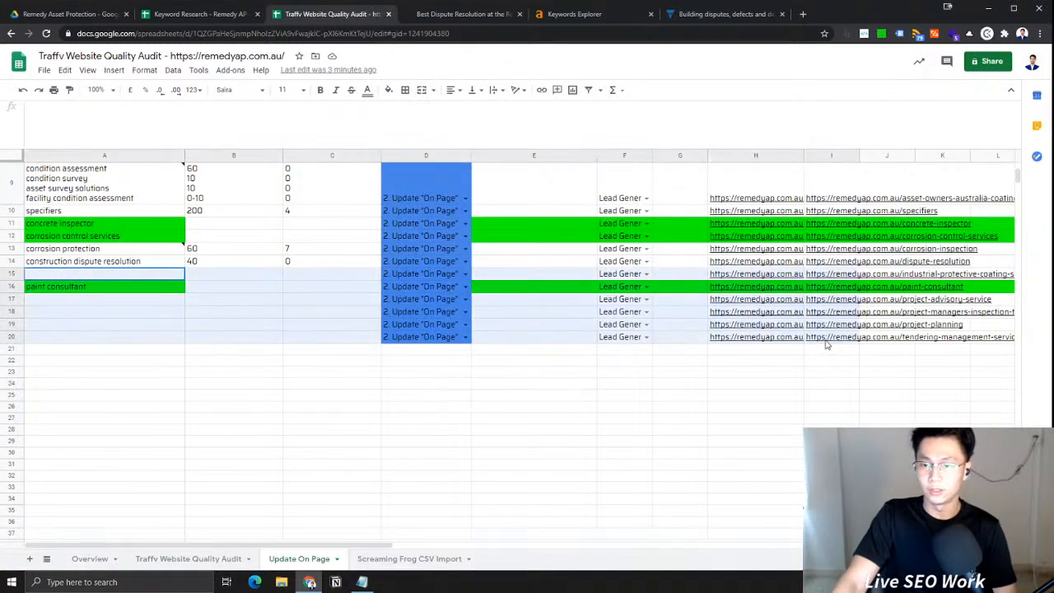
click(329, 487)
scroll(341, 503, up, 3)
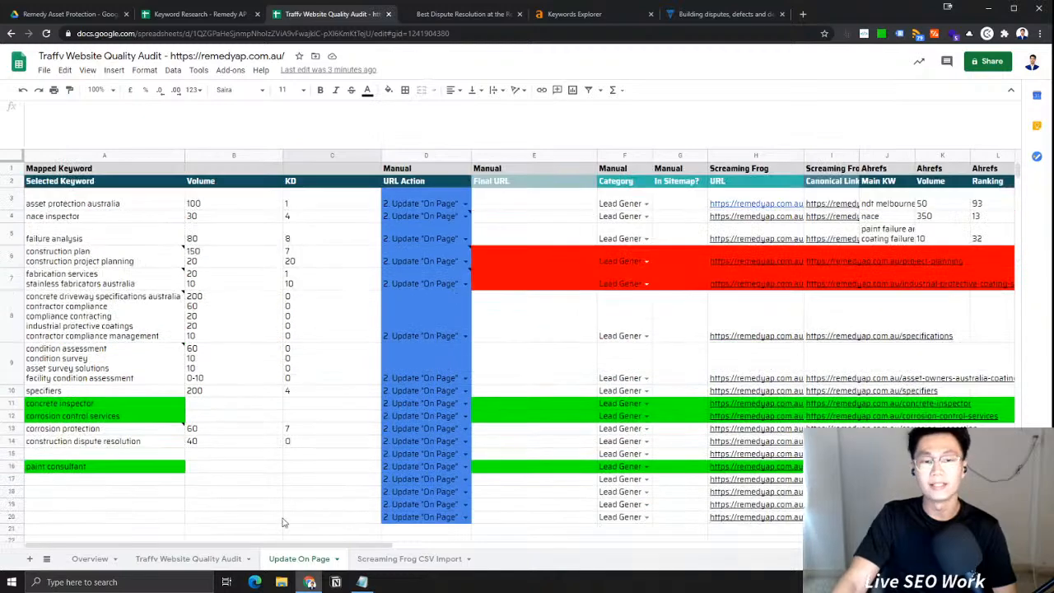
scroll(247, 461, down, 3)
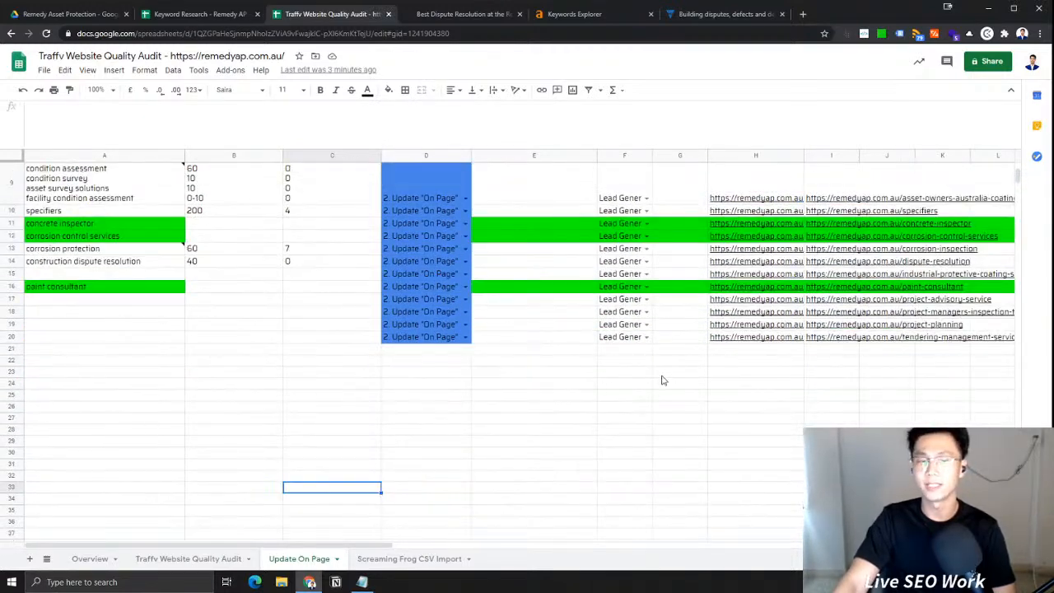
scroll(664, 379, up, 3)
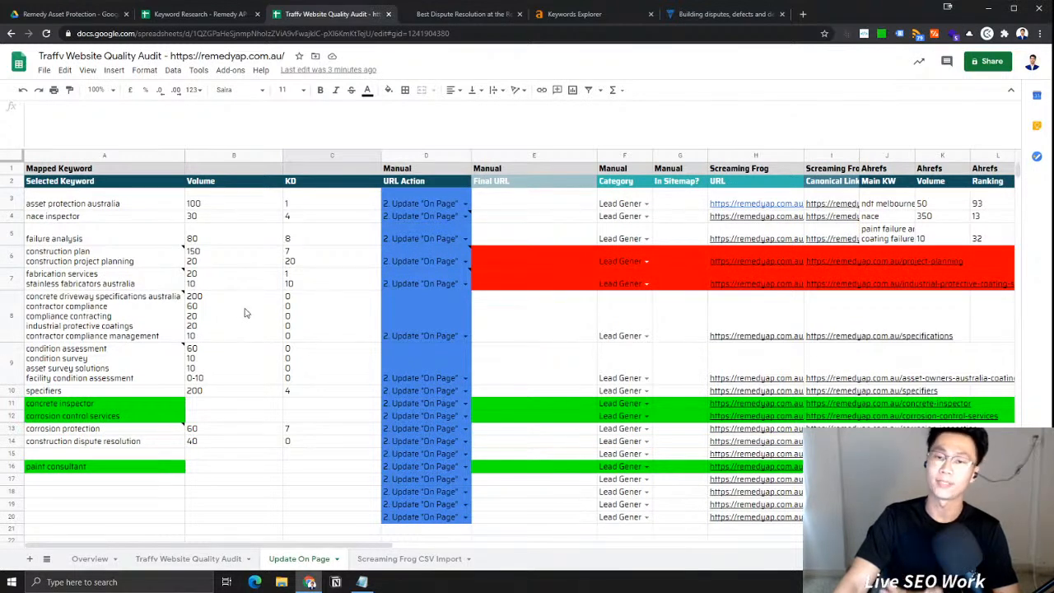
Review the keywords, volumes and KD listed for the specifications and asset-owners pages in rows 8 and 9
click(137, 311)
click(284, 407)
click(209, 337)
click(231, 358)
click(320, 329)
click(242, 316)
click(262, 364)
click(324, 366)
click(299, 317)
click(244, 315)
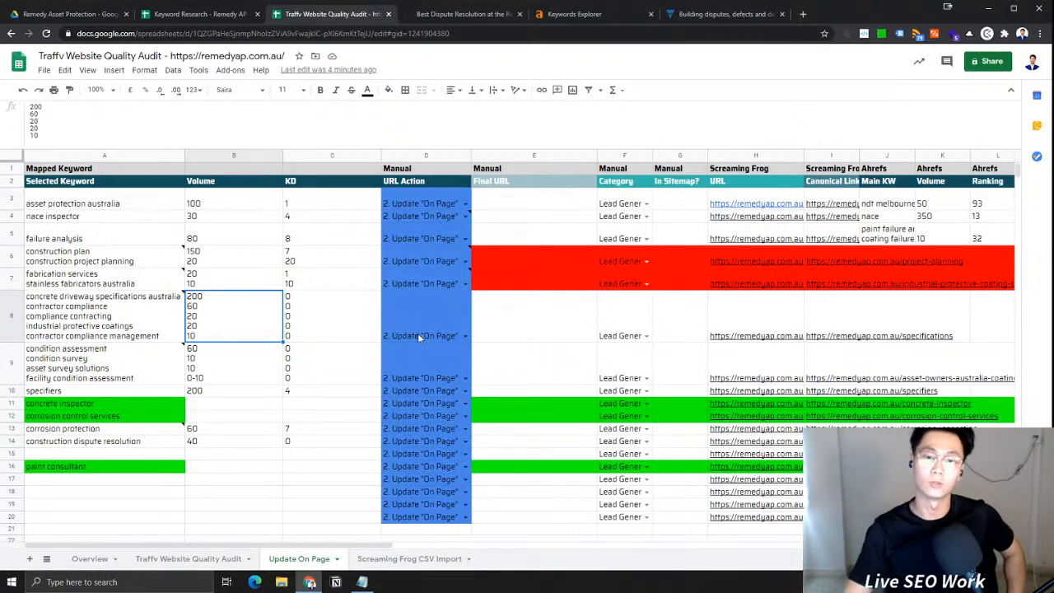
click(354, 331)
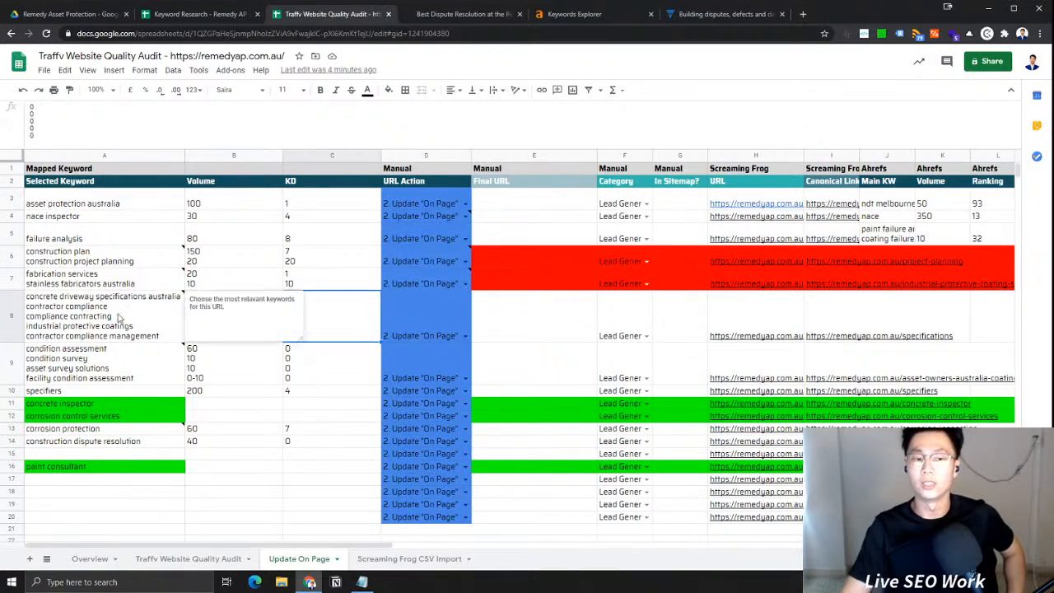